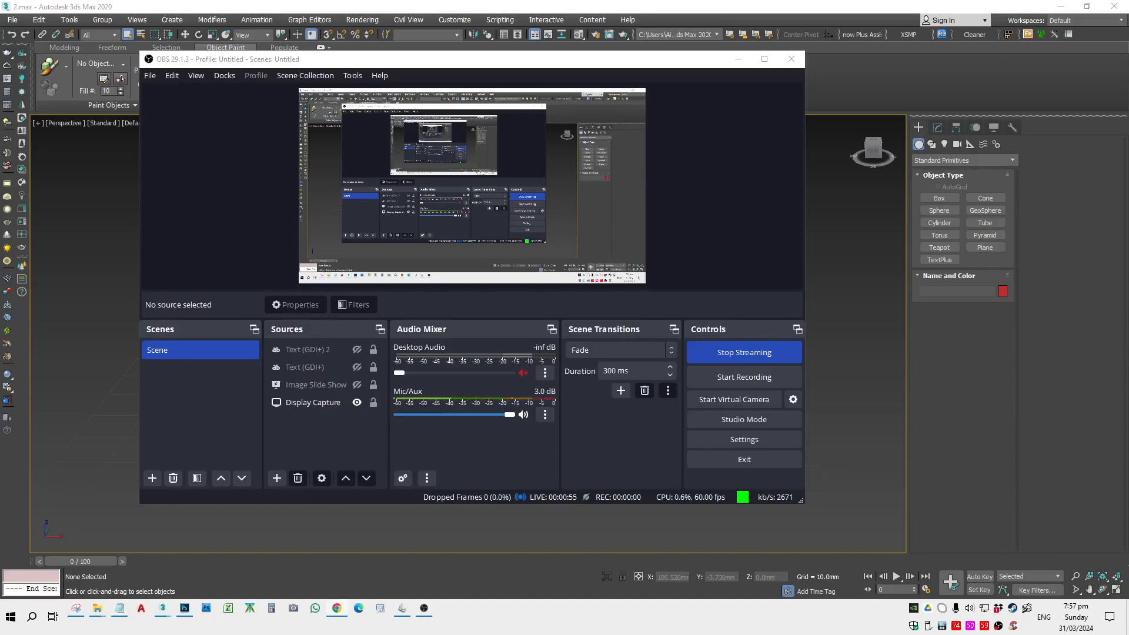
Step: Mute the Mic/Aux audio in OBS, and show the four-viewport layout in 3ds Max
{"action": "left_click", "coordinate": [523, 415]}
{"action": "left_click", "coordinate": [739, 59]}
{"action": "scroll", "coordinate": [608, 439], "scroll_direction": "down", "scroll_amount": 5}
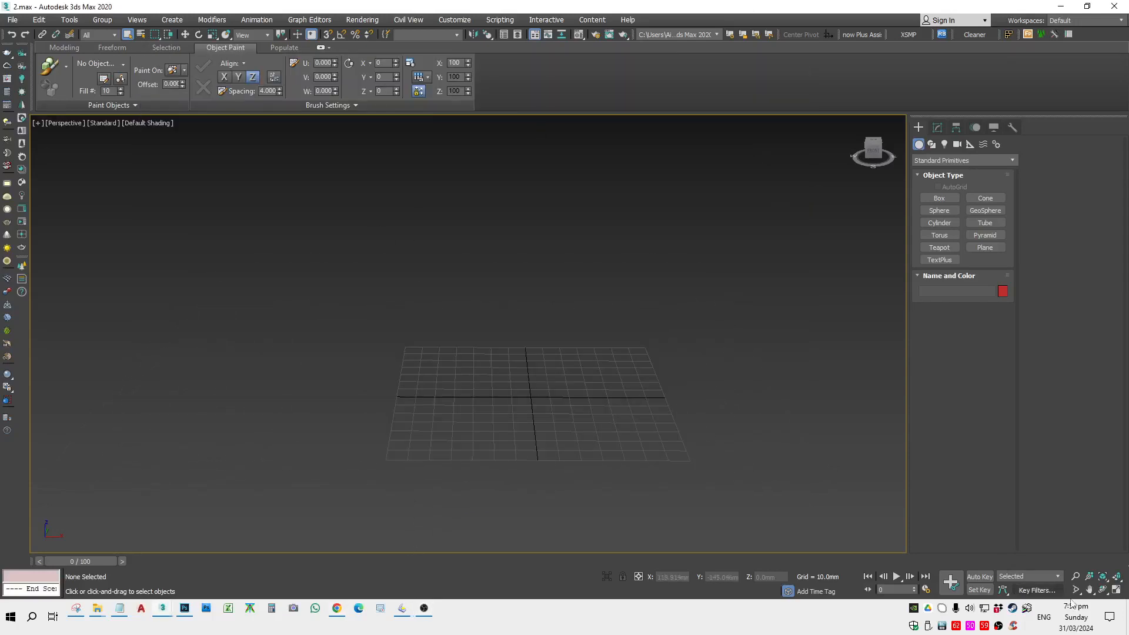
{"action": "key", "text": "alt+w"}
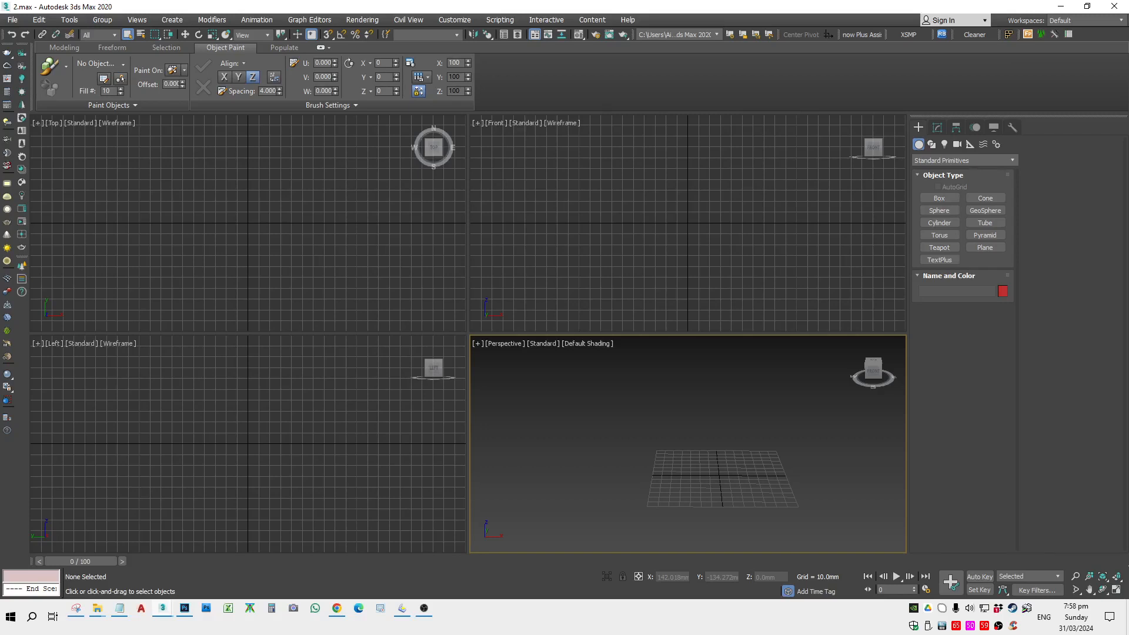
Step: Switch to OBS, unmute the Mic/Aux audio and return to 3ds Max
{"action": "left_click", "coordinate": [424, 608]}
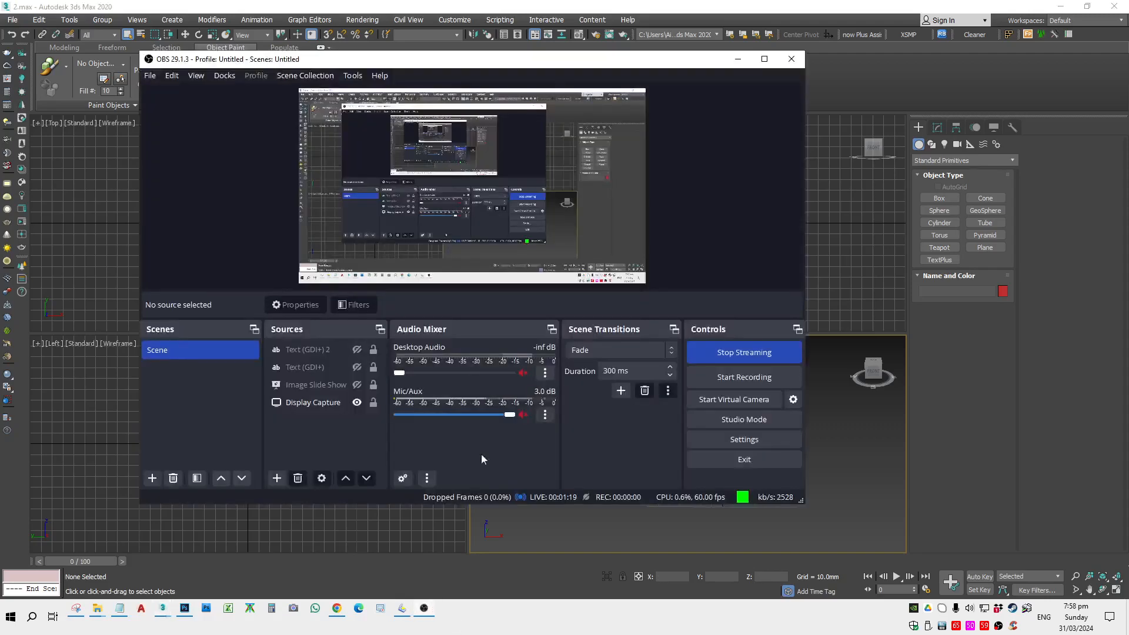
{"action": "left_click", "coordinate": [522, 415]}
{"action": "left_click", "coordinate": [523, 414]}
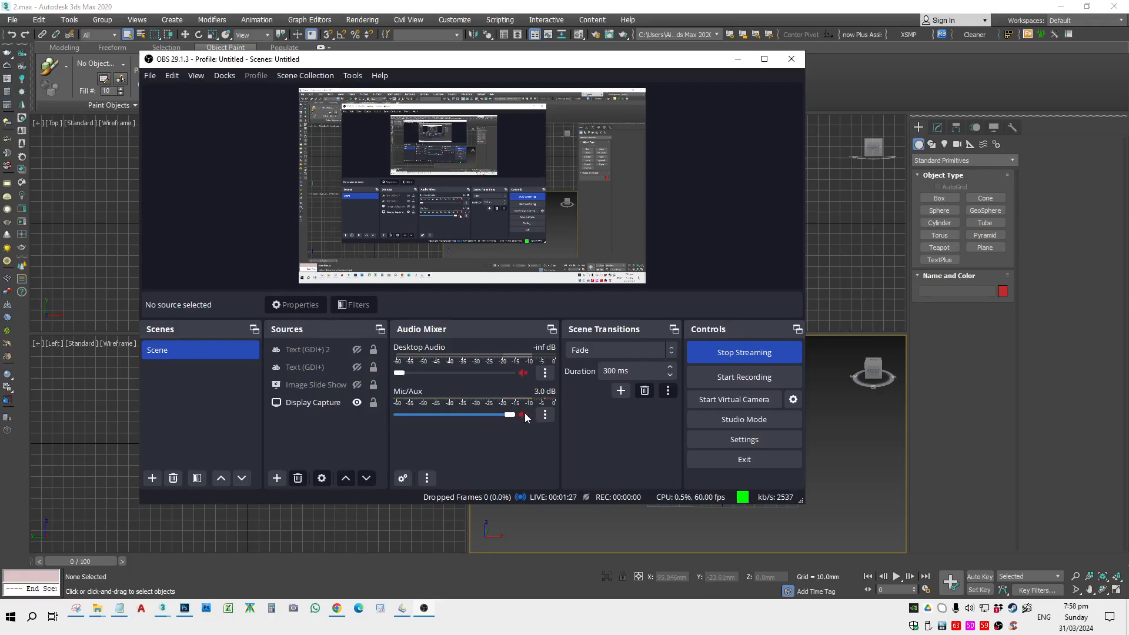
{"action": "left_click", "coordinate": [640, 520]}
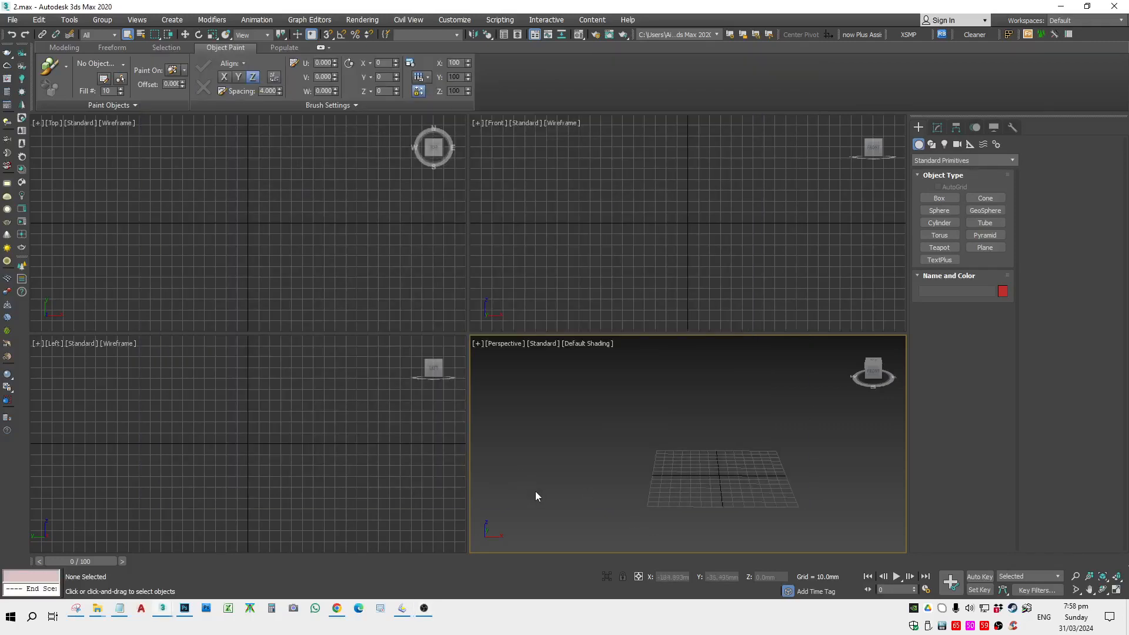
Step: Mute and unmute the Mic/Aux audio in OBS once more, and return to 3ds Max
{"action": "left_click", "coordinate": [425, 610]}
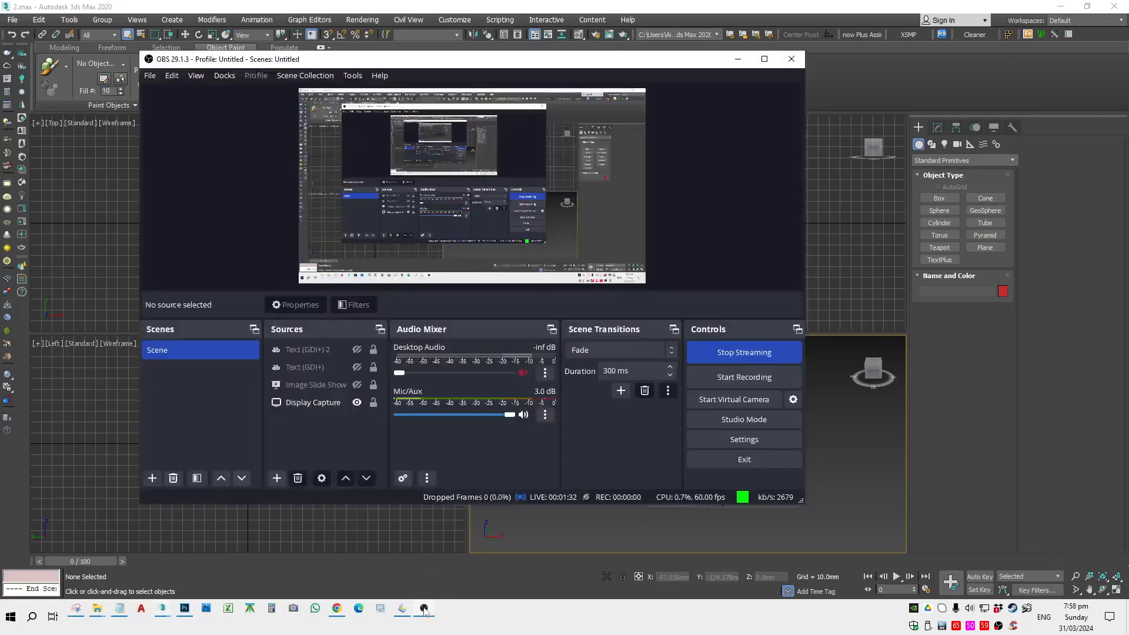
{"action": "left_click", "coordinate": [523, 415]}
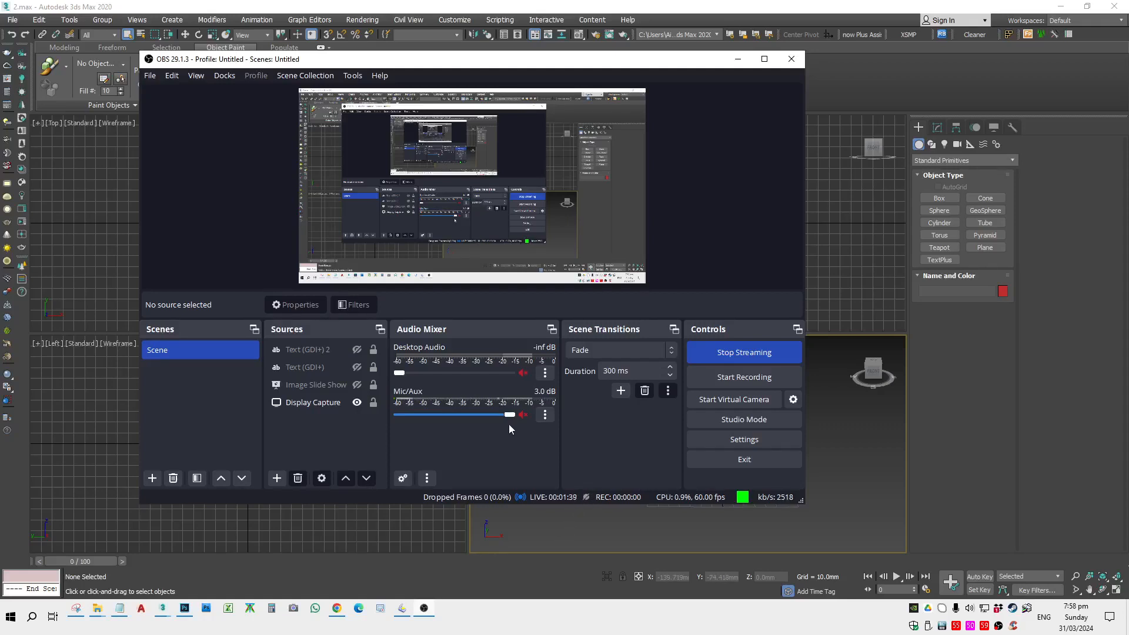
{"action": "left_click", "coordinate": [521, 415]}
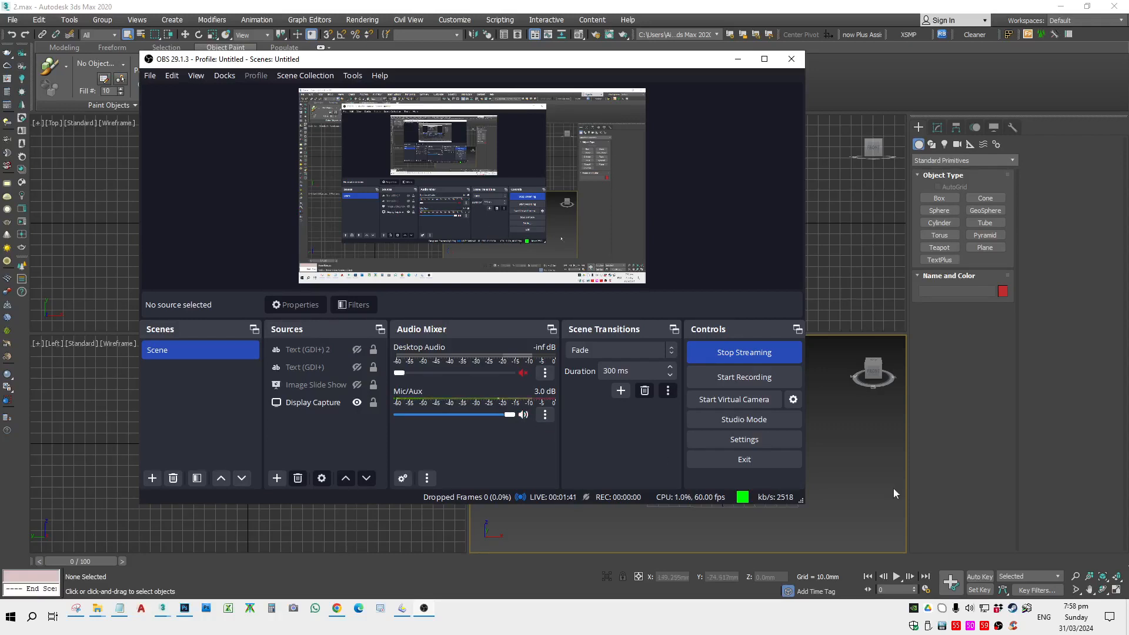
{"action": "left_click", "coordinate": [865, 480]}
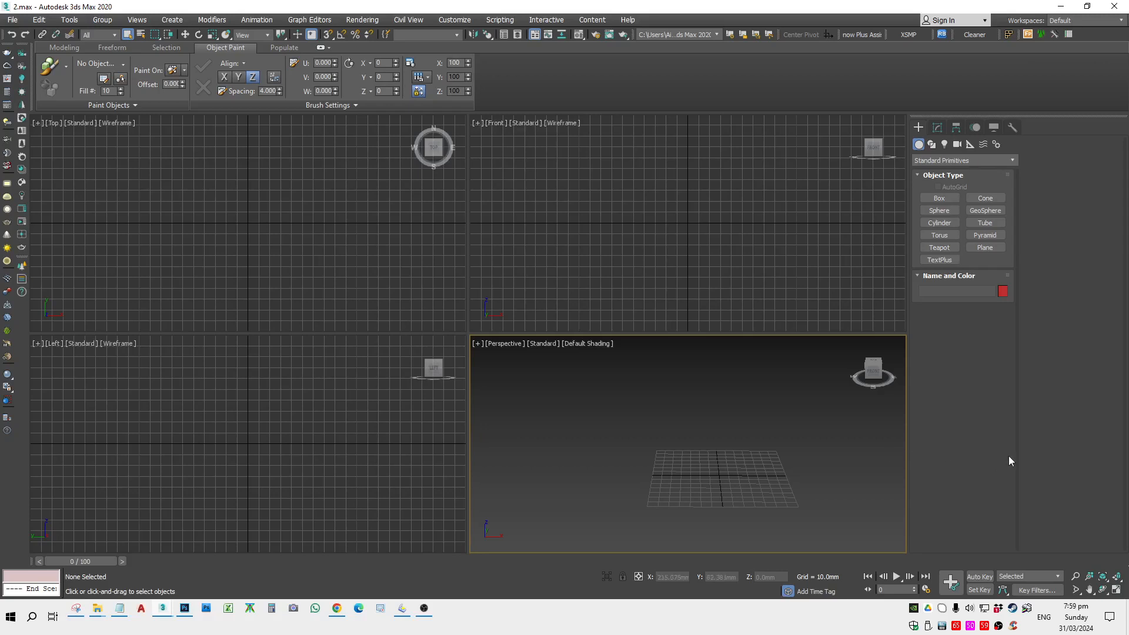
Step: Check the Mic/Aux audio level in OBS, and return to the four-viewport layout in 3ds Max
{"action": "key", "text": "alt+w"}
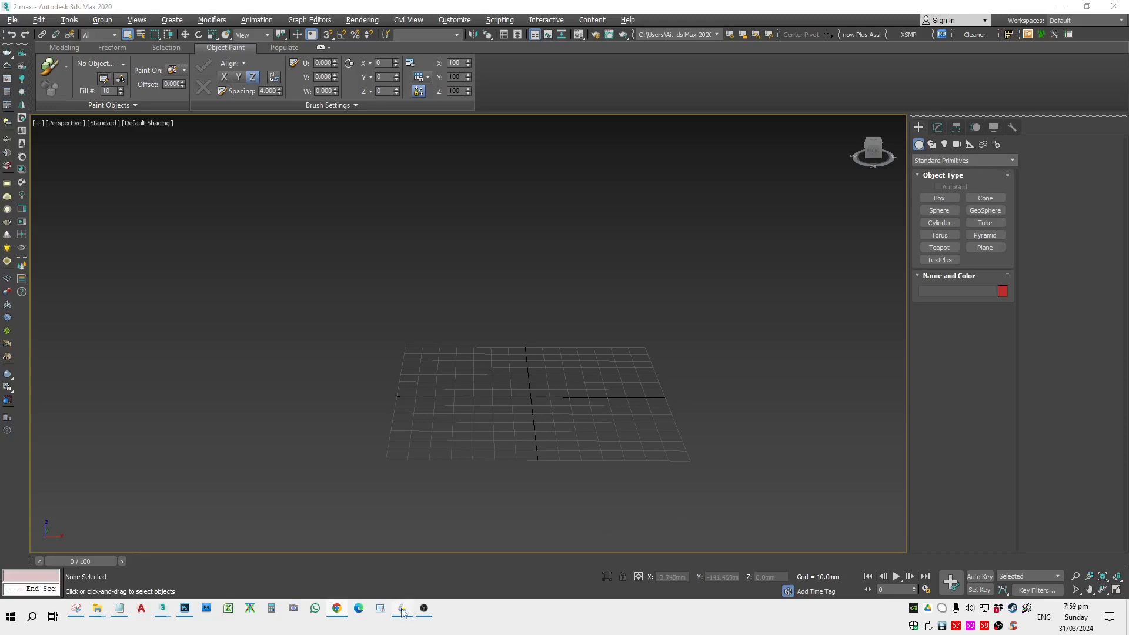
{"action": "left_click", "coordinate": [424, 608]}
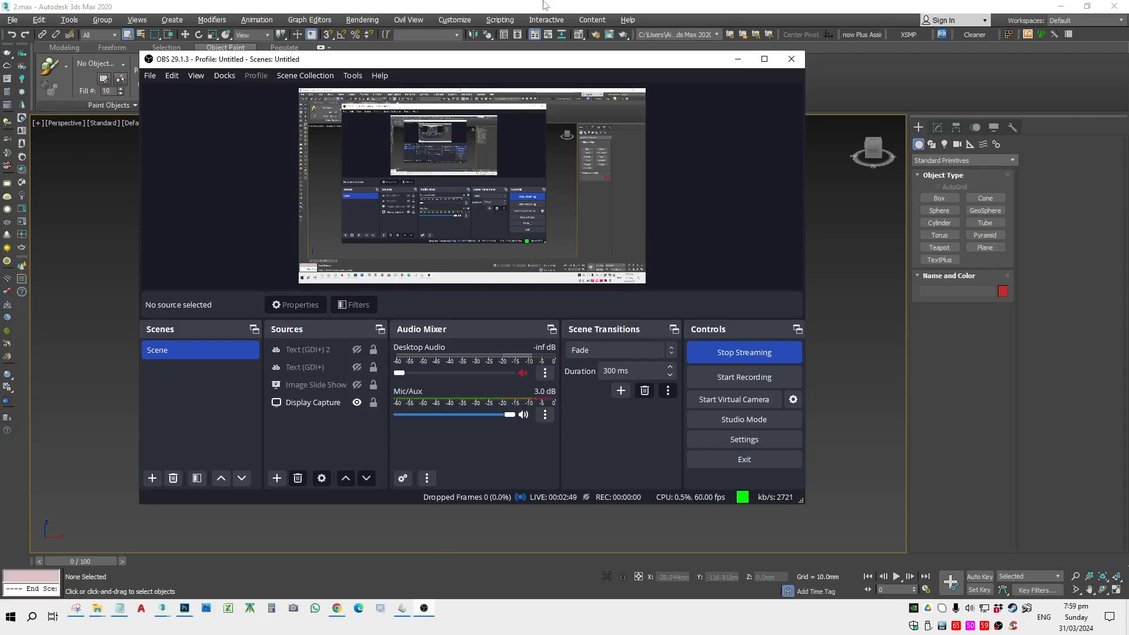
{"action": "left_click", "coordinate": [652, 5]}
{"action": "key", "text": "alt+w"}
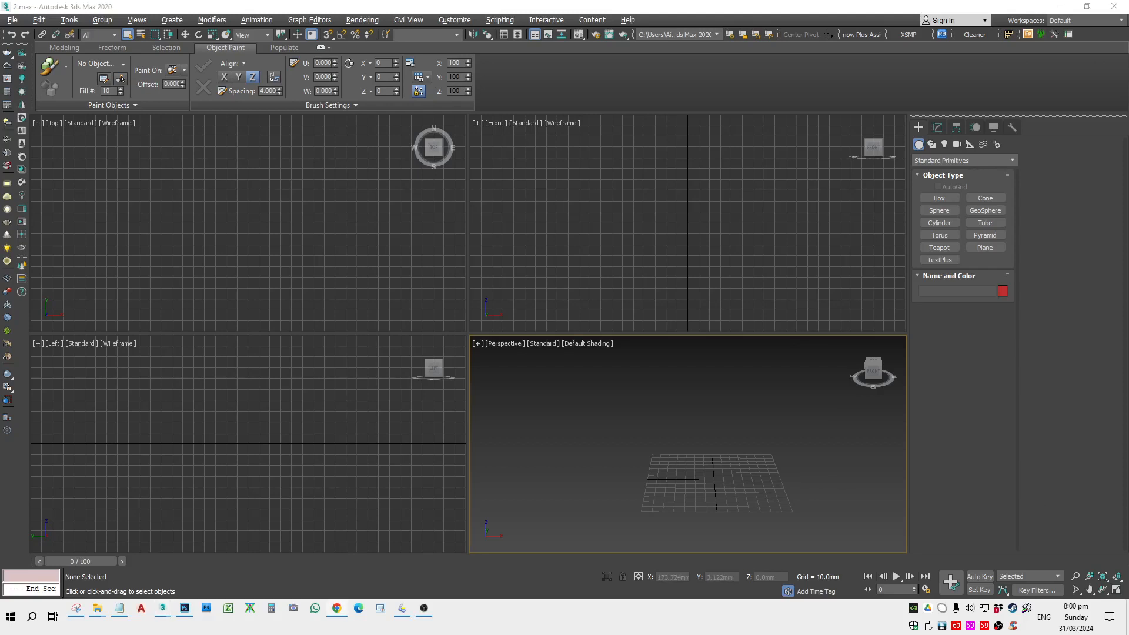
Step: Activate the Perspective, Top, Left and Front viewports in turn to present them, finishing in Perspective
{"action": "left_click", "coordinate": [665, 471]}
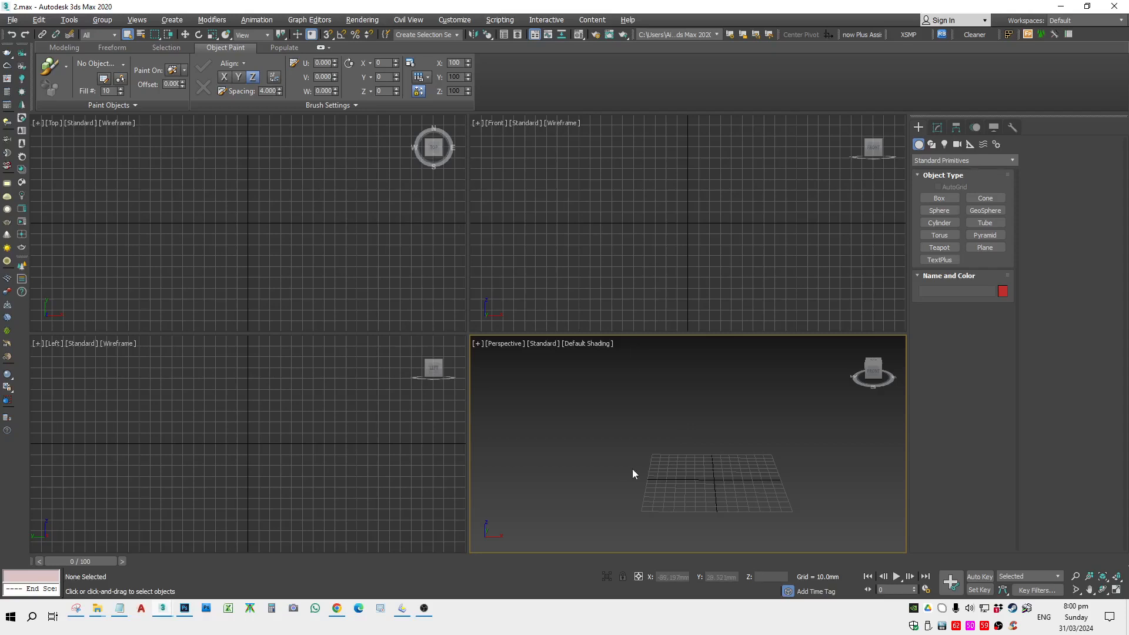
{"action": "left_click", "coordinate": [277, 241]}
{"action": "left_click", "coordinate": [282, 441]}
{"action": "left_click", "coordinate": [665, 241]}
{"action": "left_click", "coordinate": [259, 243]}
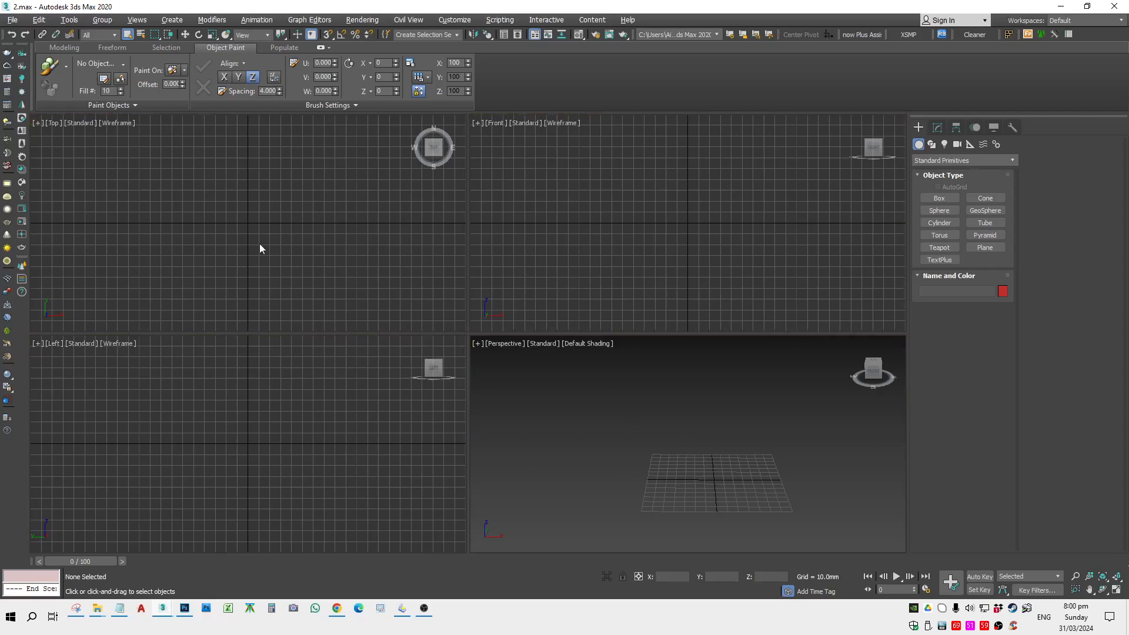
{"action": "left_click", "coordinate": [273, 456]}
{"action": "left_click", "coordinate": [718, 233]}
{"action": "left_click", "coordinate": [654, 454]}
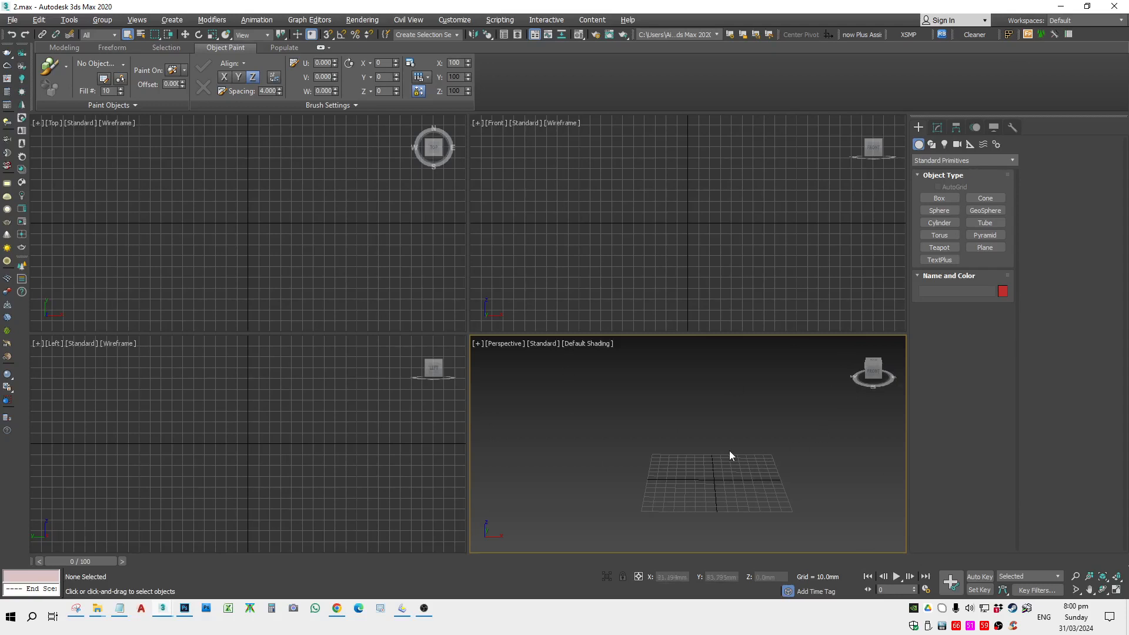
Step: Move the active viewport repeatedly between Front, Top, Left and Perspective, finishing in Front
{"action": "left_click", "coordinate": [665, 207]}
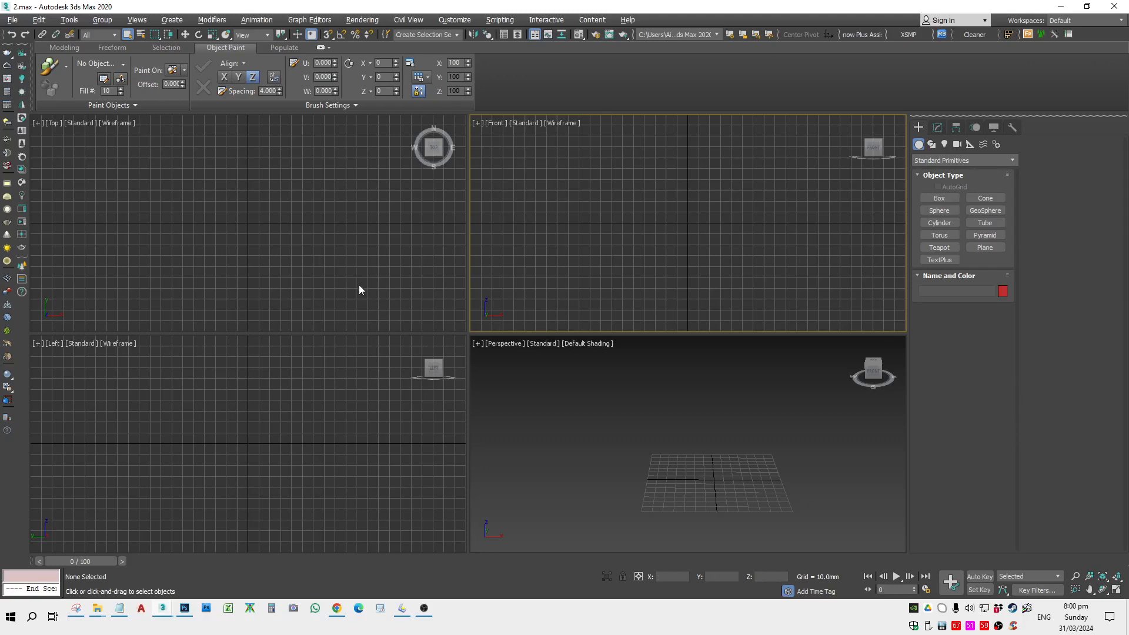
{"action": "left_click", "coordinate": [368, 254]}
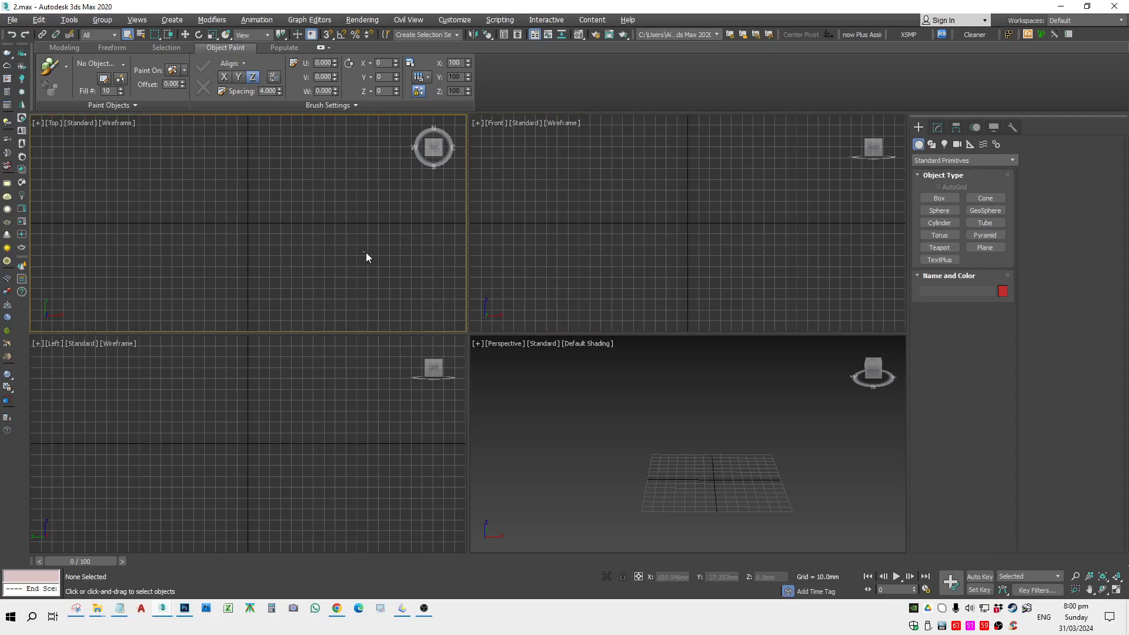
{"action": "left_click", "coordinate": [732, 358]}
{"action": "left_click", "coordinate": [742, 281]}
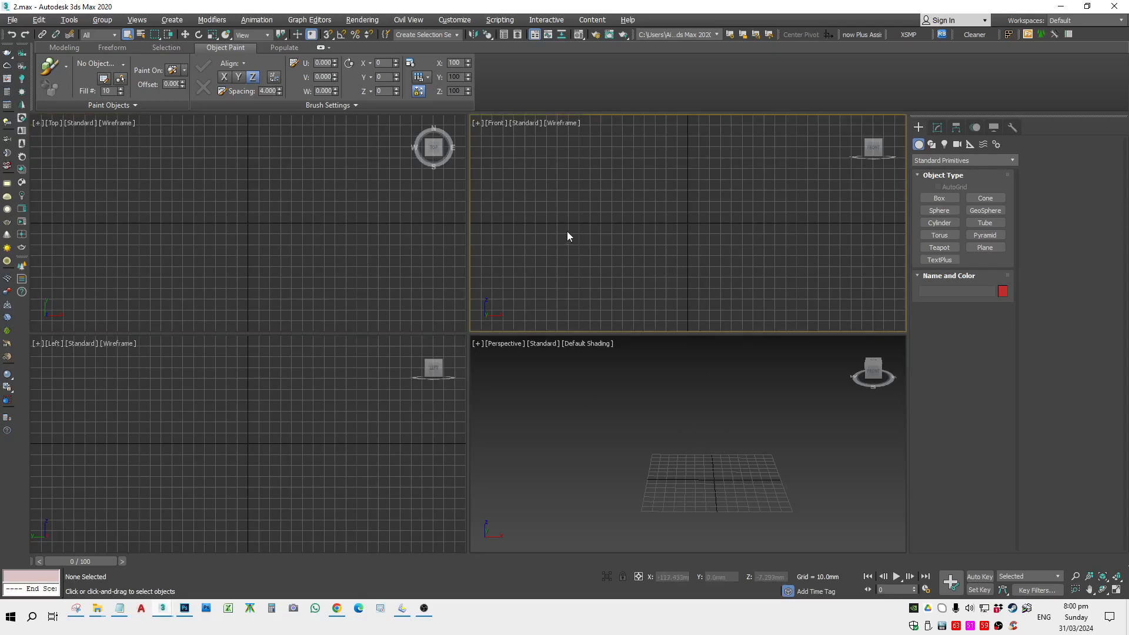
{"action": "left_click", "coordinate": [428, 304]}
{"action": "left_click", "coordinate": [438, 354]}
{"action": "left_click", "coordinate": [495, 308]}
{"action": "left_click", "coordinate": [408, 467]}
{"action": "left_click", "coordinate": [518, 412]}
{"action": "left_click", "coordinate": [535, 274]}
{"action": "left_click", "coordinate": [388, 259]}
{"action": "left_click", "coordinate": [731, 312]}
{"action": "left_click", "coordinate": [271, 211]}
{"action": "left_click", "coordinate": [612, 219]}
{"action": "left_click", "coordinate": [281, 193]}
{"action": "left_click", "coordinate": [247, 353]}
{"action": "left_click", "coordinate": [651, 206]}
Step: Maximize the Front viewport and the Perspective viewport in turn, restoring the four-viewport layout after each
{"action": "key", "text": "alt+w"}
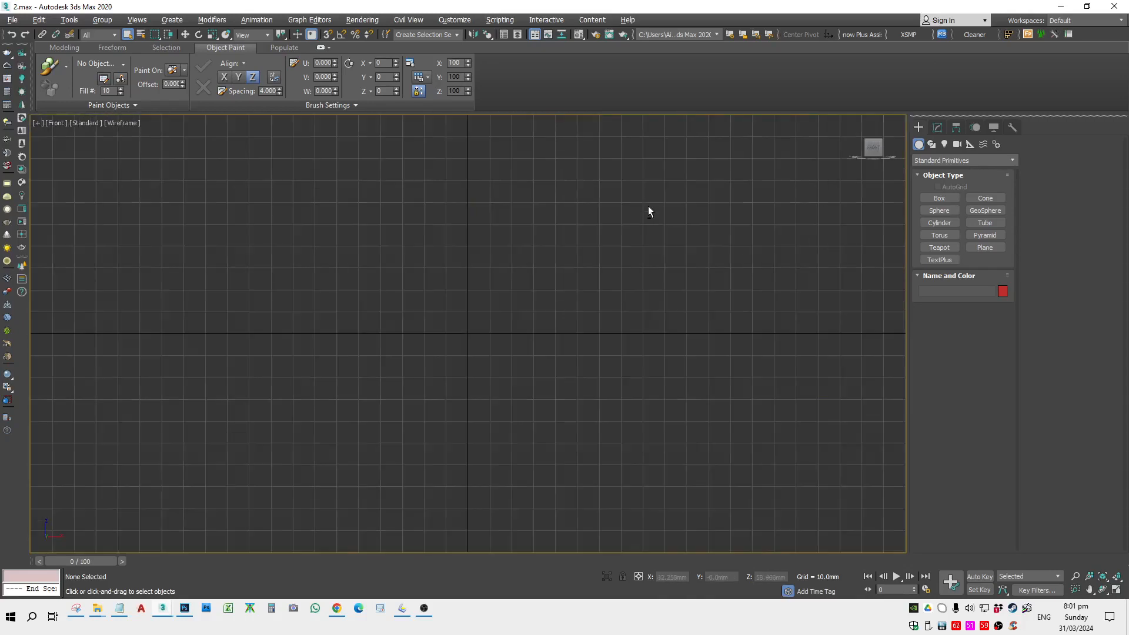
{"action": "key", "text": "alt+w"}
{"action": "left_click", "coordinate": [713, 442]}
{"action": "key", "text": "alt+w"}
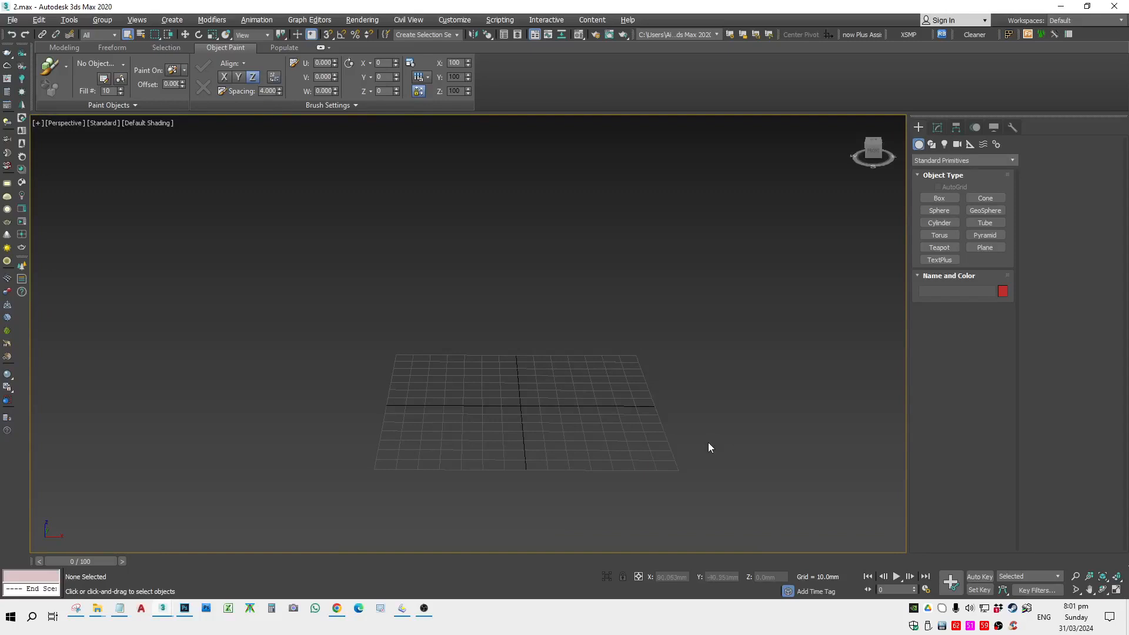
{"action": "key", "text": "alt+w"}
Step: Cycle the active viewport through Front, Left and Top several times, and finish with Perspective active
{"action": "left_click", "coordinate": [599, 271]}
{"action": "left_click", "coordinate": [357, 436]}
{"action": "left_click", "coordinate": [300, 241]}
{"action": "left_click", "coordinate": [600, 247]}
{"action": "left_click", "coordinate": [347, 423]}
{"action": "left_click", "coordinate": [311, 242]}
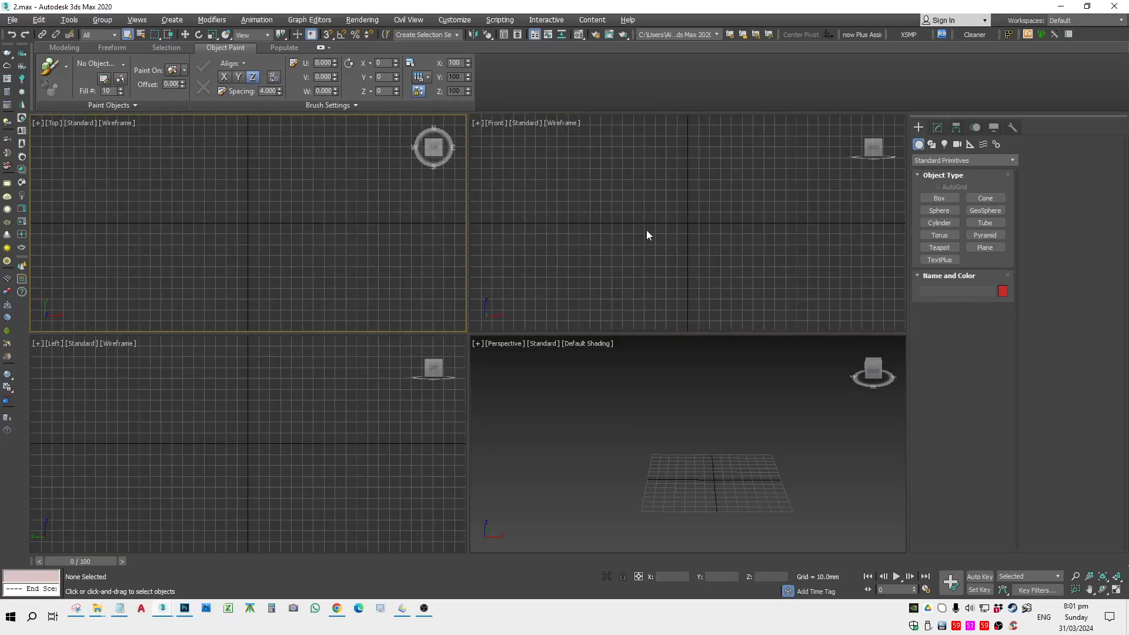
{"action": "left_click", "coordinate": [646, 230]}
{"action": "left_click", "coordinate": [305, 401]}
{"action": "left_click", "coordinate": [311, 253]}
{"action": "left_click", "coordinate": [615, 196]}
{"action": "left_click", "coordinate": [312, 242]}
{"action": "left_click", "coordinate": [250, 430]}
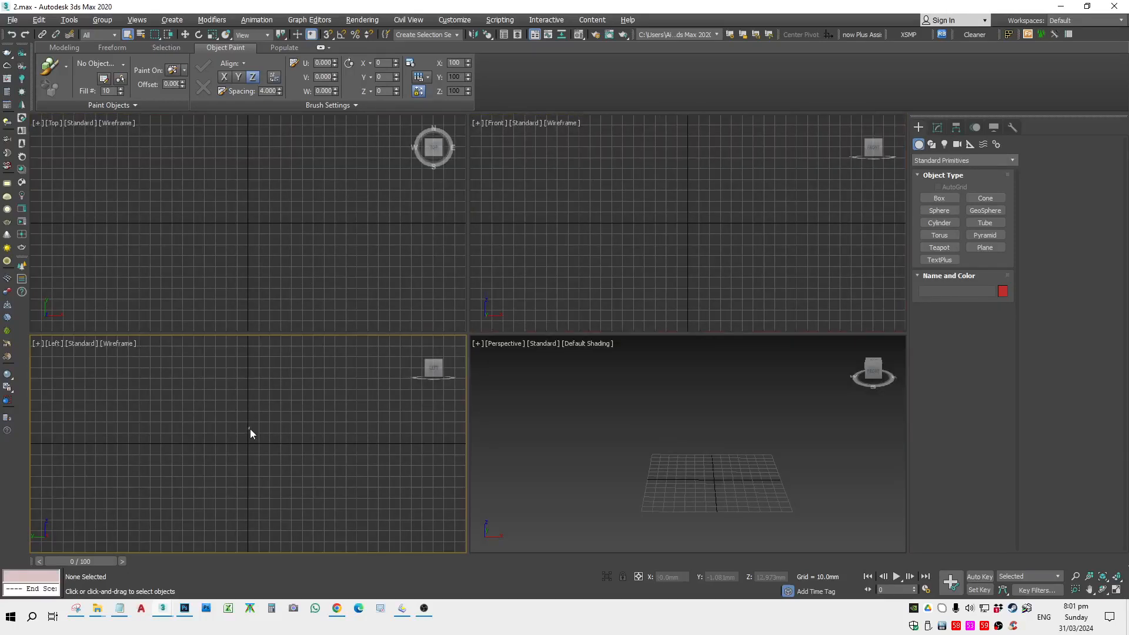
{"action": "left_click", "coordinate": [298, 321]}
{"action": "left_click", "coordinate": [665, 481]}
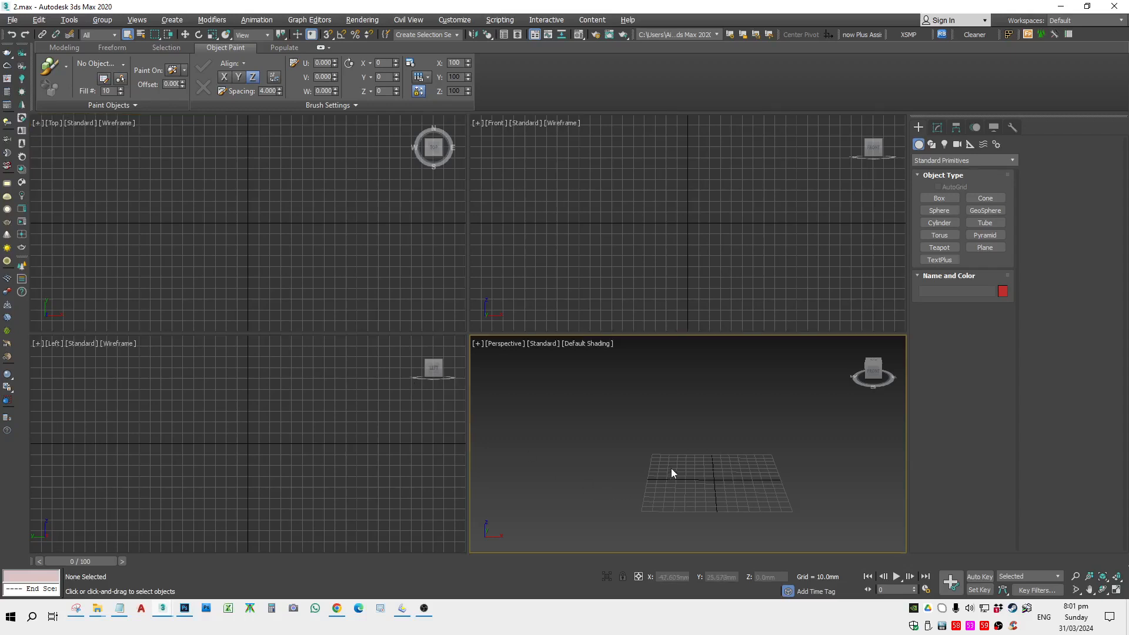
Step: Maximize the Perspective viewport, orbit it, and switch it through the Top, Left and Bottom views and back to Perspective
{"action": "key", "text": "alt+w"}
{"action": "middle_click_drag", "start_coordinate": [676, 455], "coordinate": [693, 394], "text": "alt"}
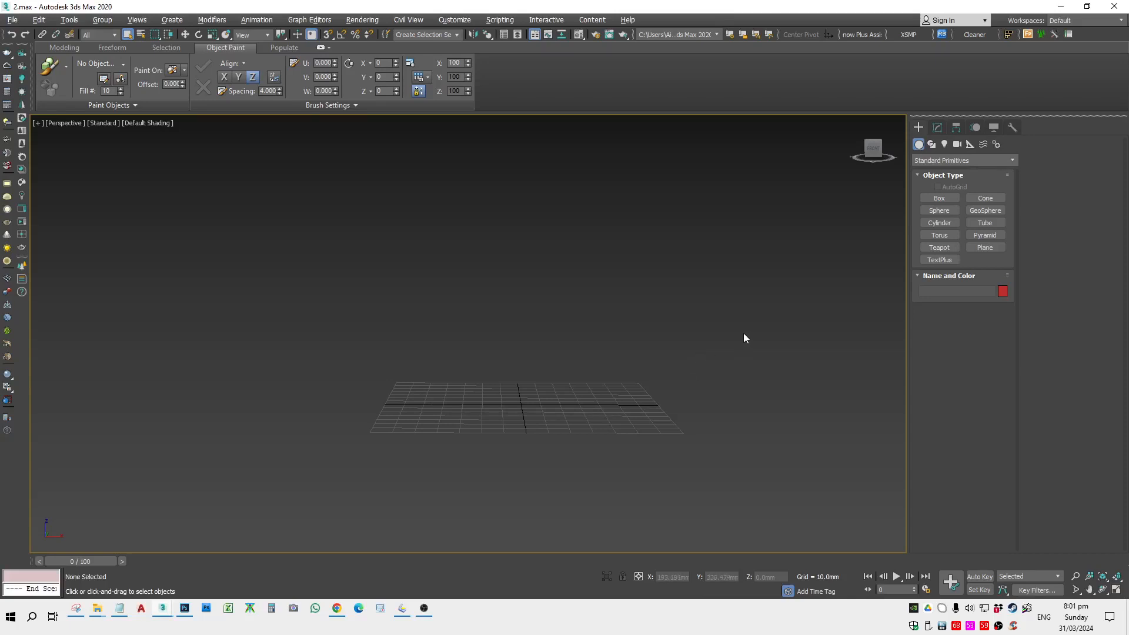
{"action": "key", "text": "t"}
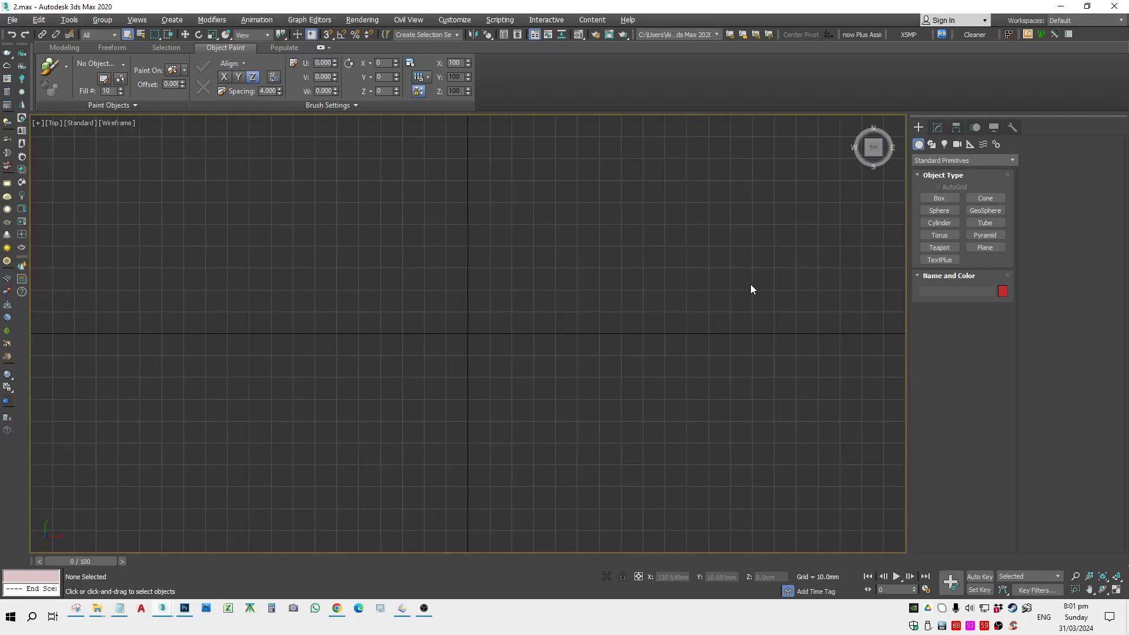
{"action": "key", "text": "l"}
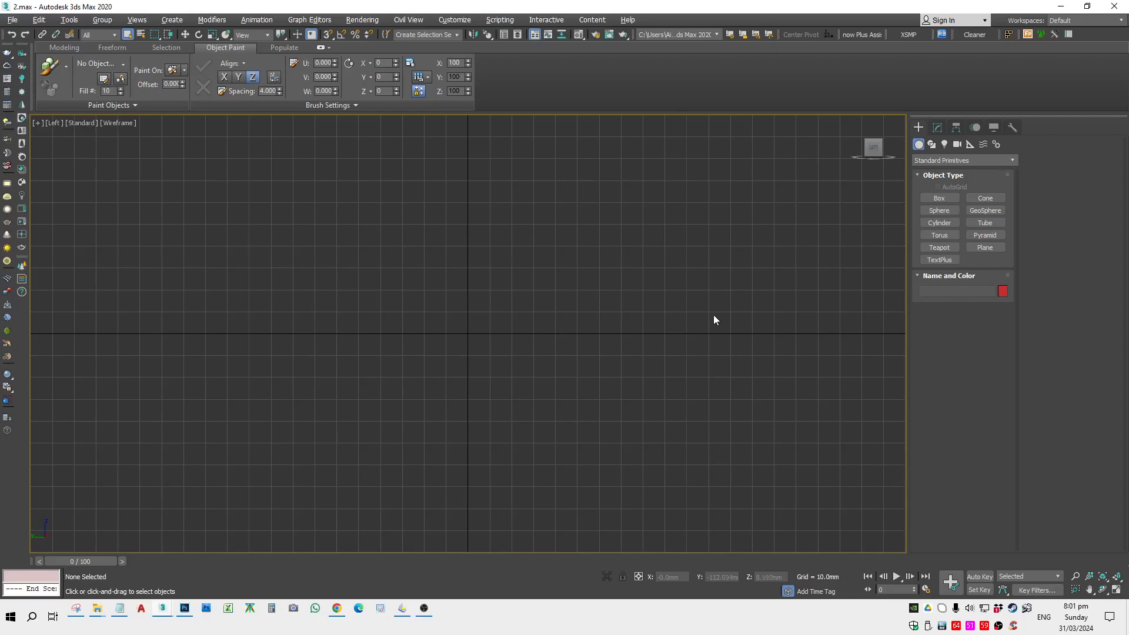
{"action": "key", "text": "b"}
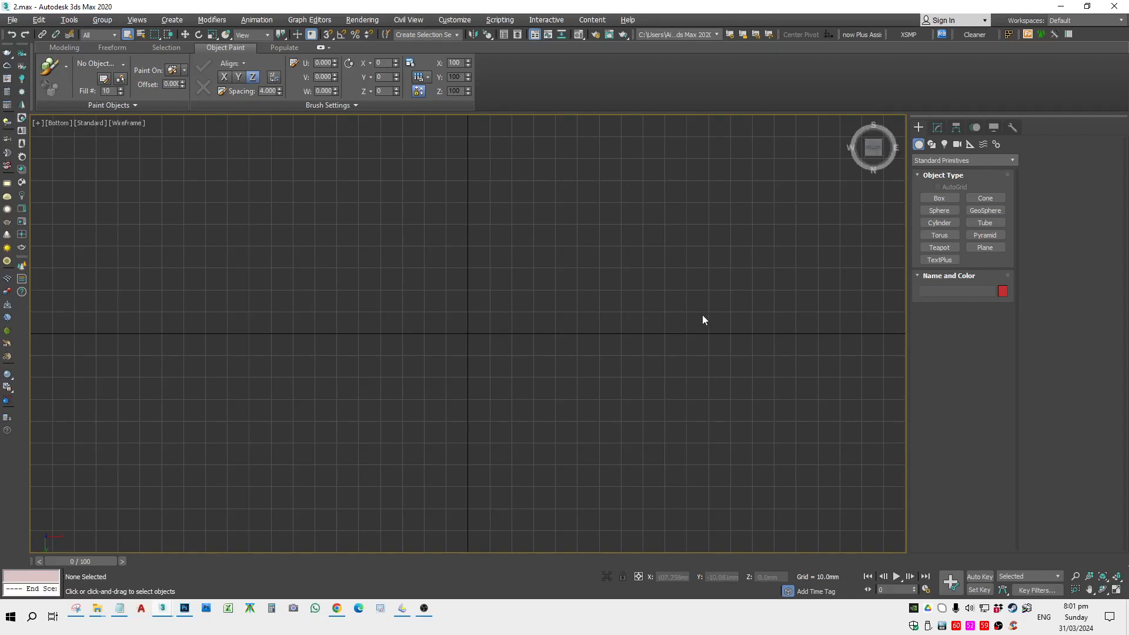
{"action": "key", "text": "t"}
{"action": "scroll", "coordinate": [697, 306], "scroll_direction": "down", "scroll_amount": 5}
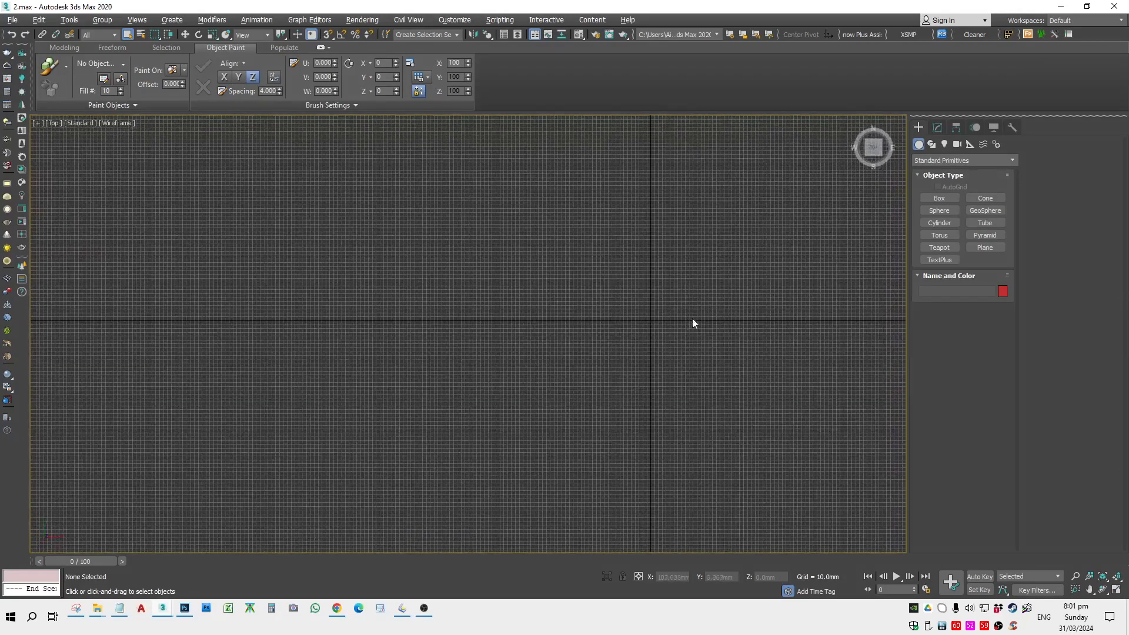
{"action": "key", "text": "p"}
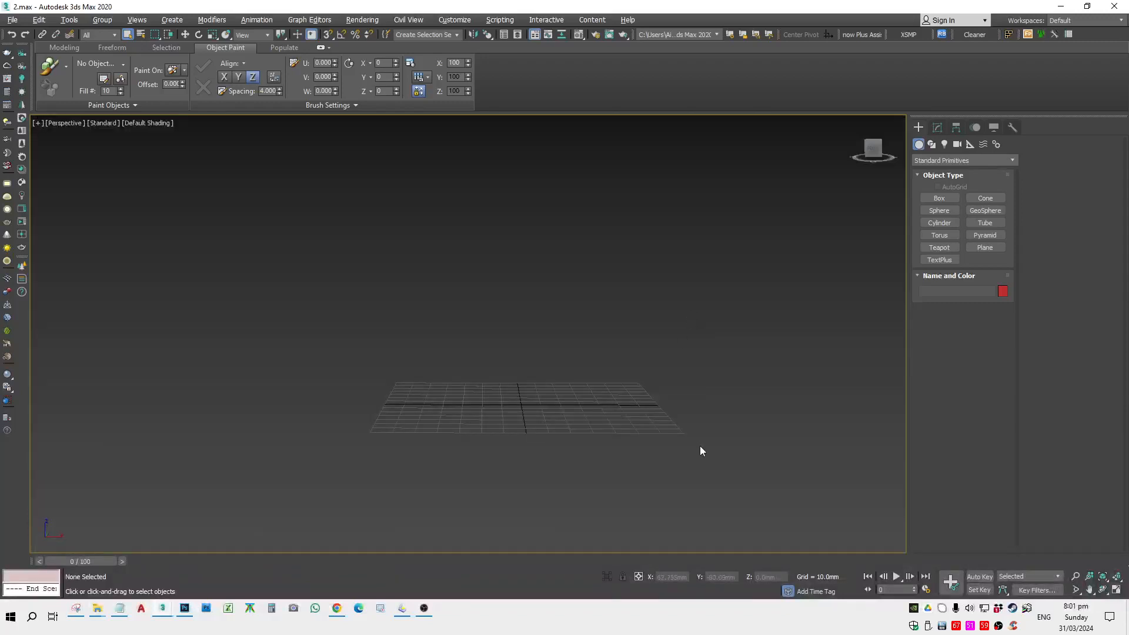
{"action": "scroll", "coordinate": [664, 411], "scroll_direction": "up", "scroll_amount": 2}
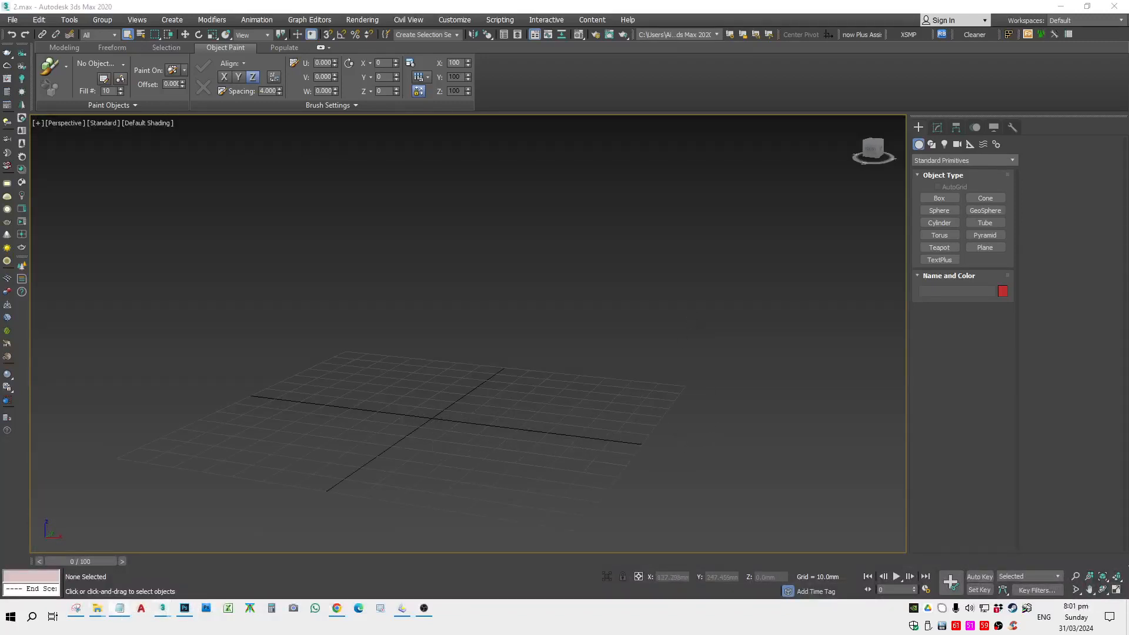
Step: Bring up the max lesson notes in Notepad, highlight "standard primitives to polygons" under lesson 2, and return to 3ds Max
{"action": "left_click_drag", "start_coordinate": [1128, 330], "coordinate": [256, 118]}
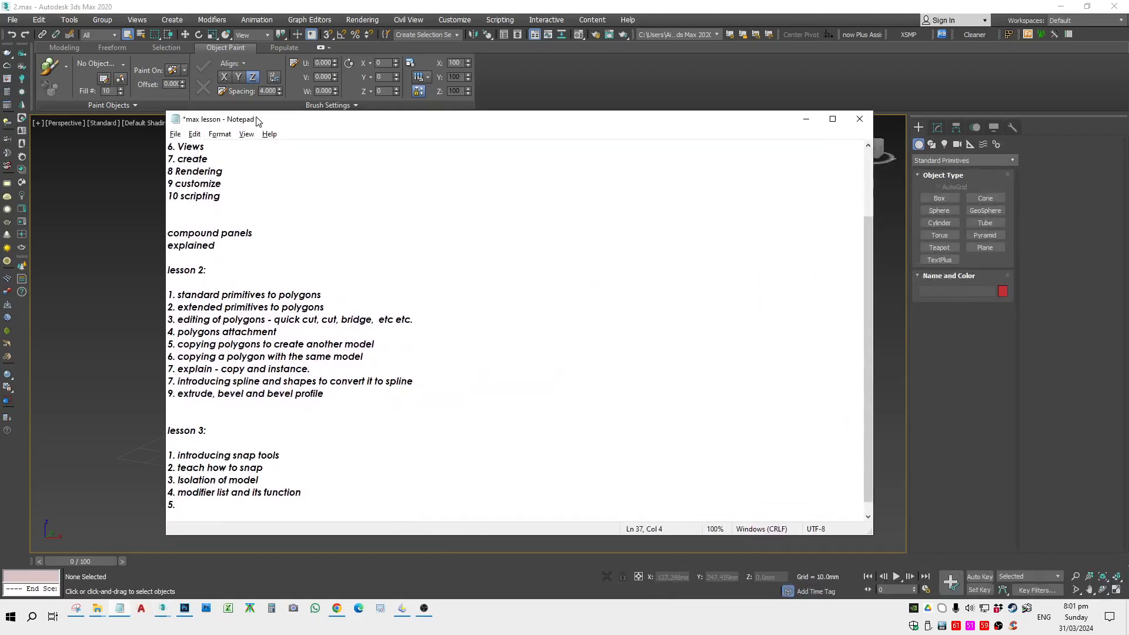
{"action": "left_click_drag", "start_coordinate": [191, 296], "coordinate": [324, 294]}
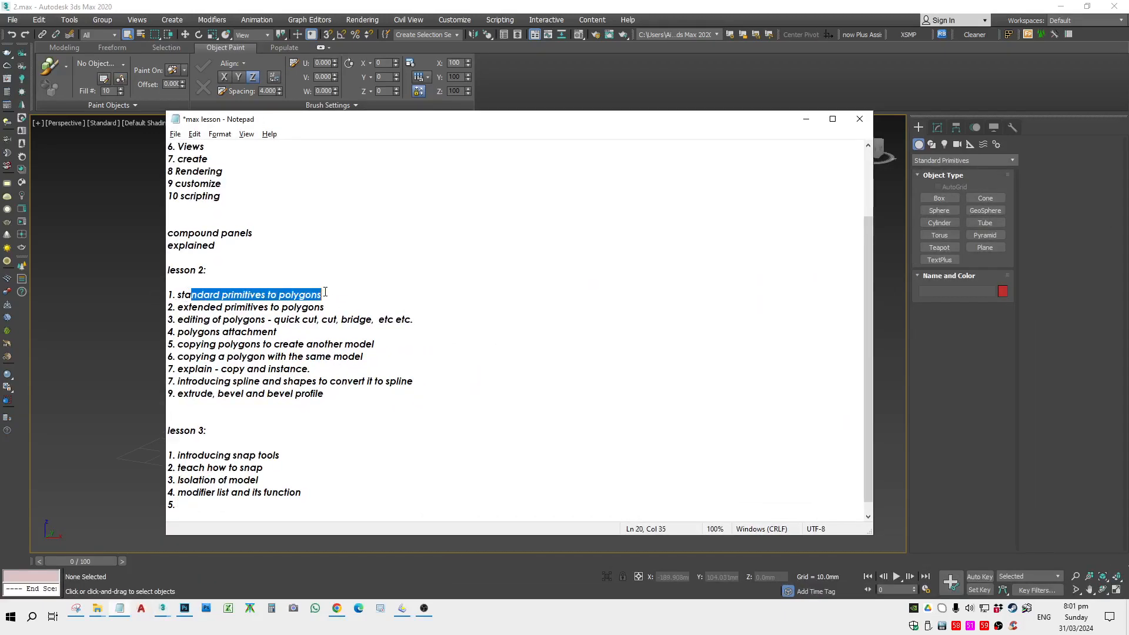
{"action": "left_click", "coordinate": [202, 294]}
{"action": "left_click", "coordinate": [302, 8]}
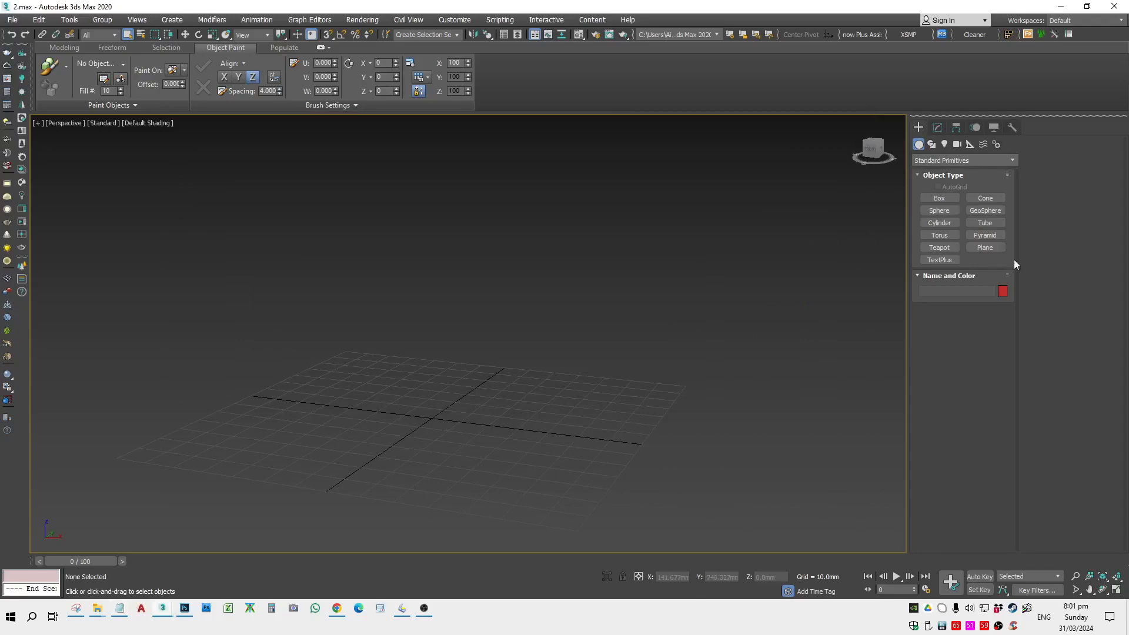
Step: Create a box on the Perspective grid, about 161 mm long, 138 mm wide and 146 mm high
{"action": "left_click", "coordinate": [939, 199]}
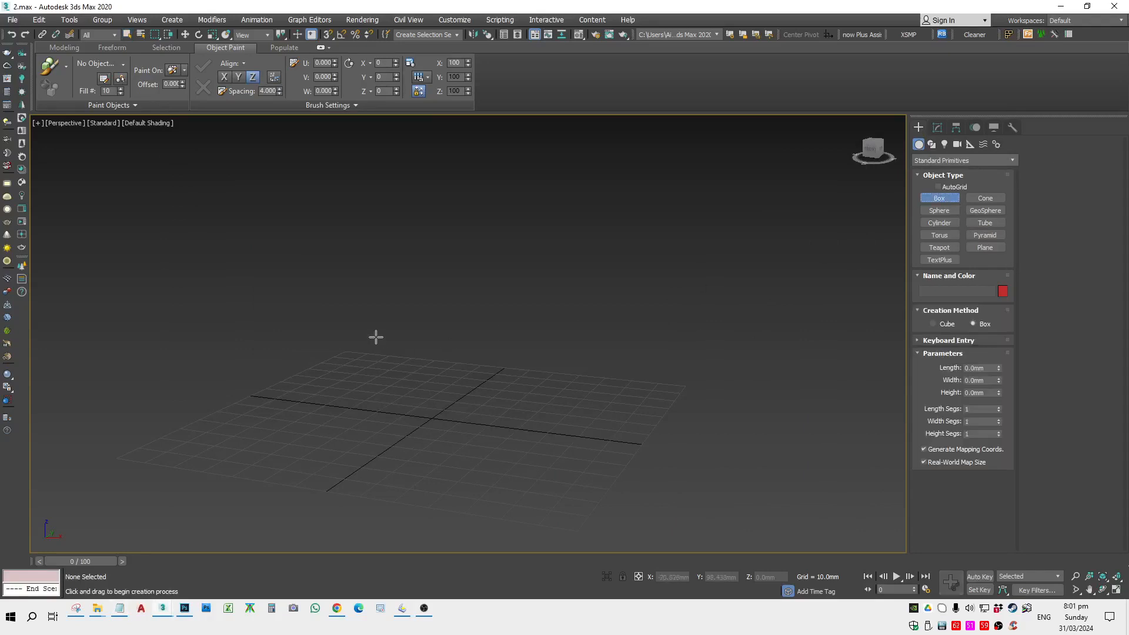
{"action": "left_click_drag", "start_coordinate": [376, 337], "coordinate": [580, 551]}
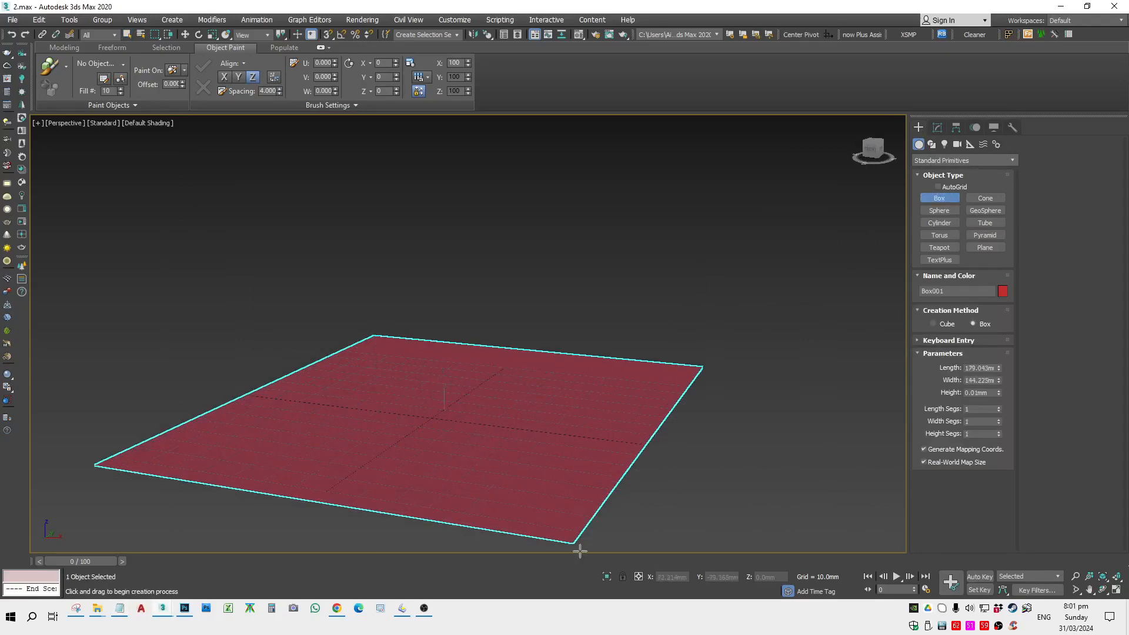
{"action": "left_click", "coordinate": [590, 355]}
{"action": "right_click", "coordinate": [594, 405]}
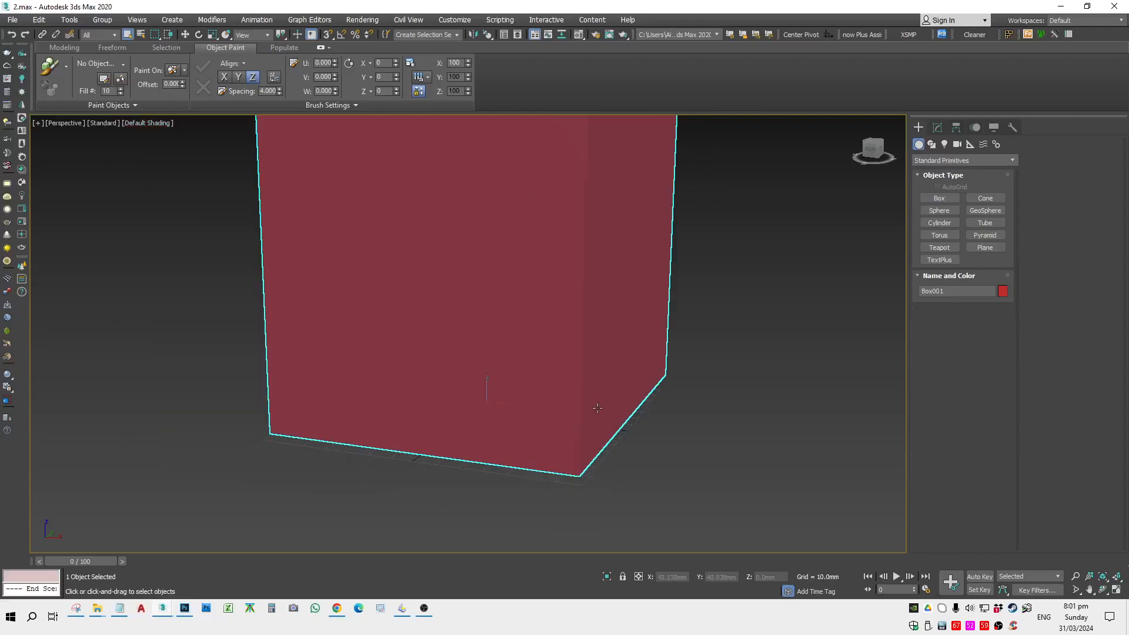
{"action": "scroll", "coordinate": [656, 486], "scroll_direction": "down", "scroll_amount": 8}
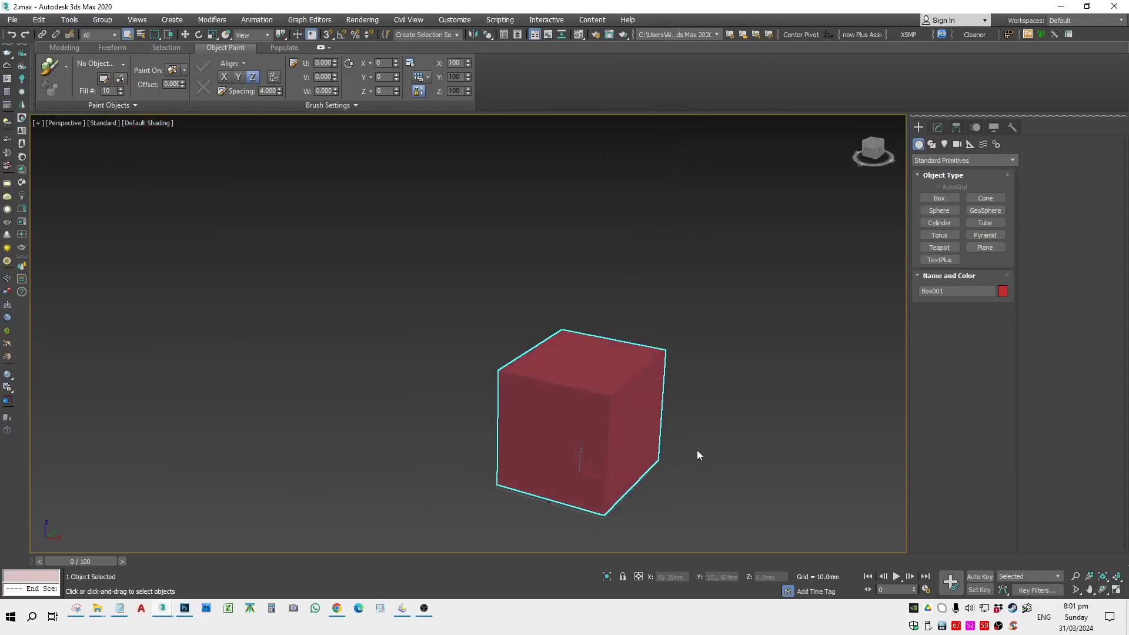
Step: Display the box's editable parameters, pointing out its dimension fields and collapsing and expanding the Parameters rollout
{"action": "left_click", "coordinate": [938, 128]}
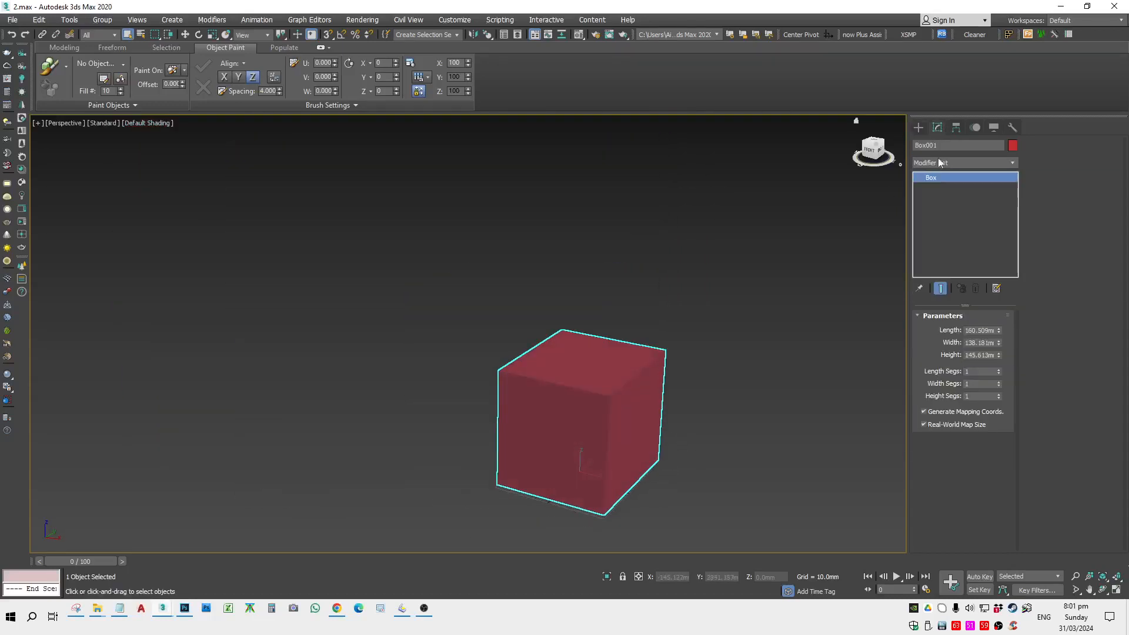
{"action": "double_click", "coordinate": [988, 343]}
{"action": "double_click", "coordinate": [988, 355]}
{"action": "left_click", "coordinate": [994, 318]}
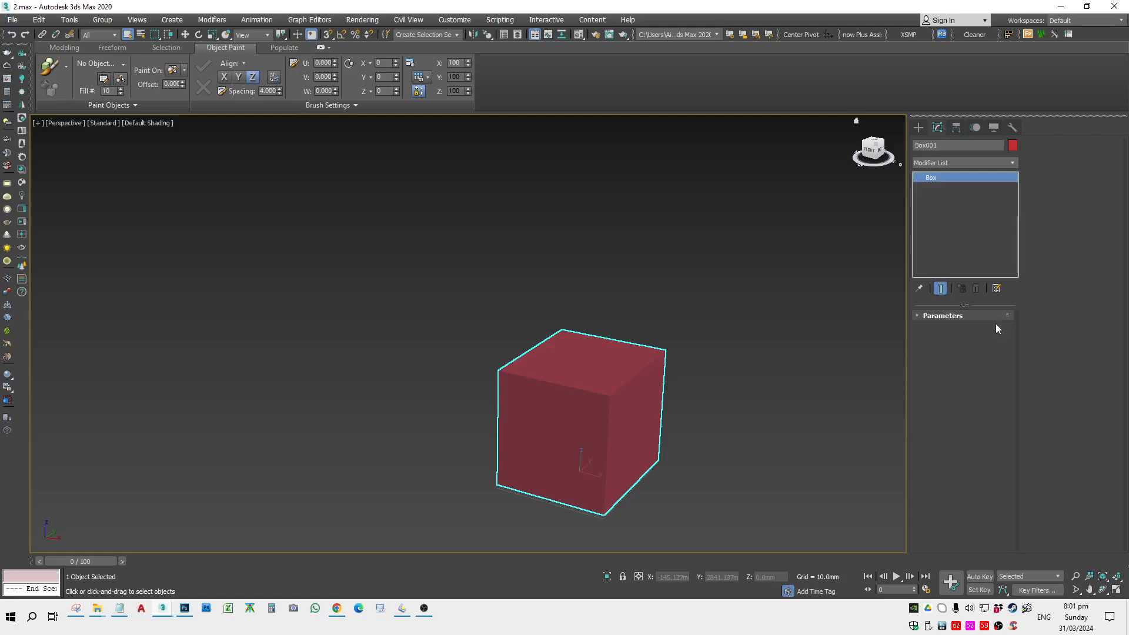
{"action": "left_click", "coordinate": [984, 314]}
{"action": "left_click", "coordinate": [984, 316]}
{"action": "left_click", "coordinate": [983, 317]}
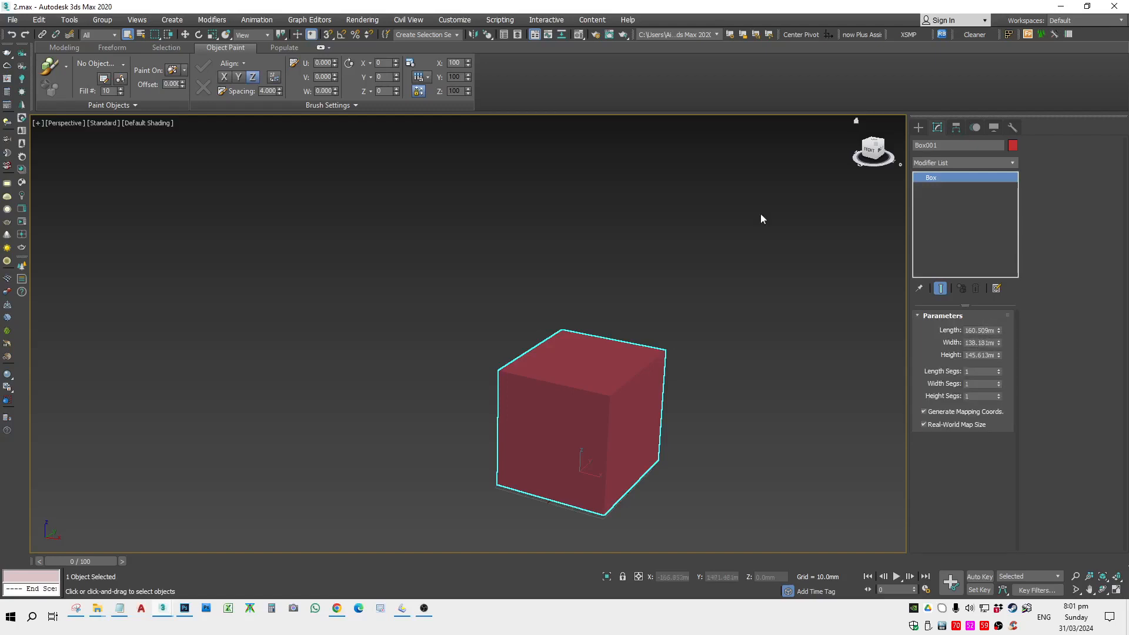
Step: Review the Units Setup and System Unit Setup options, trying US Standard and returning to Metric millimeters, and cancel both dialogs
{"action": "left_click", "coordinate": [456, 20]}
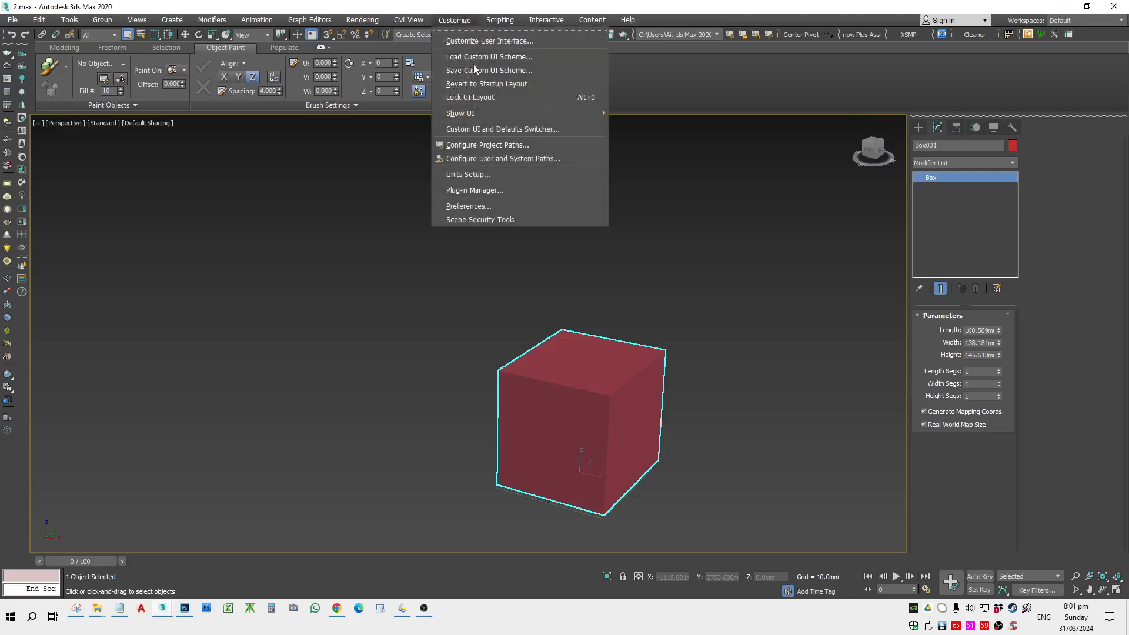
{"action": "left_click", "coordinate": [491, 174]}
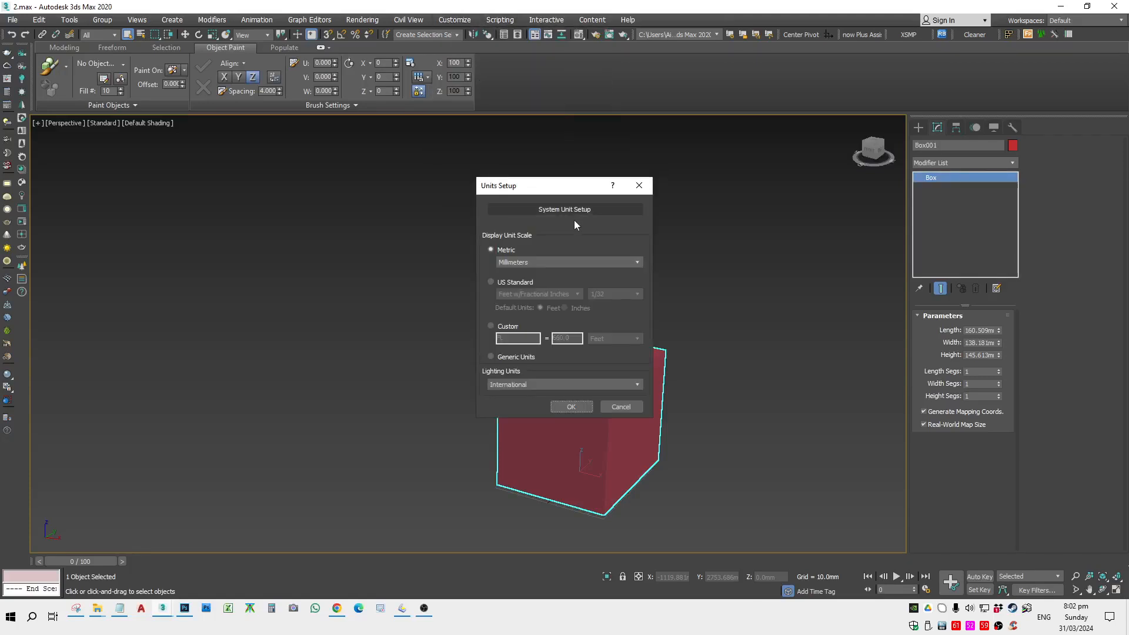
{"action": "left_click", "coordinate": [567, 263]}
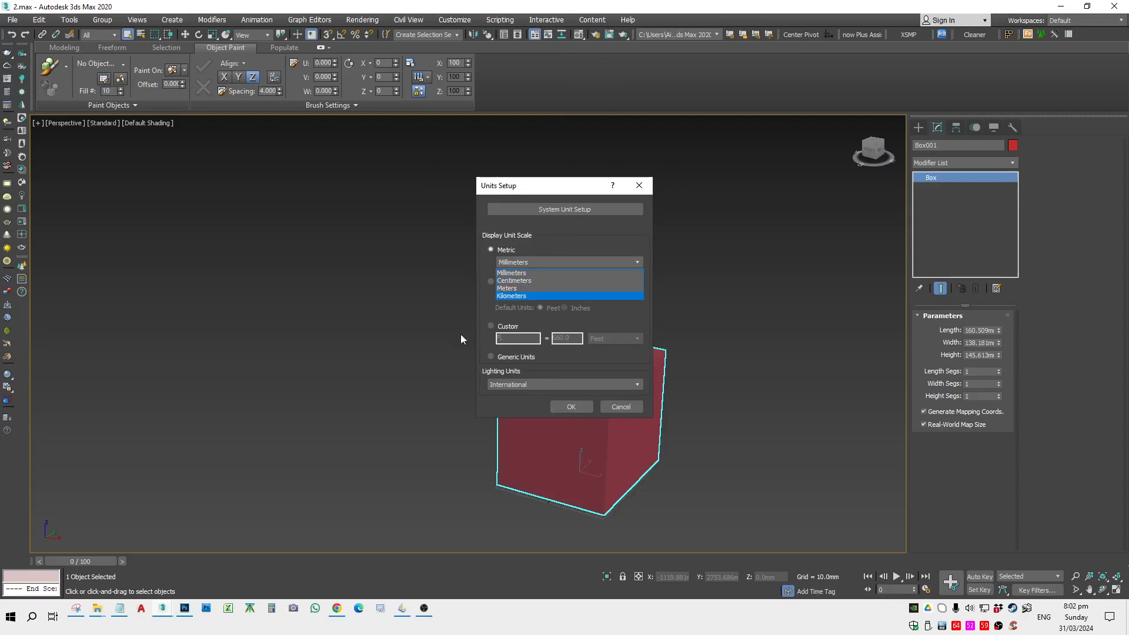
{"action": "left_click", "coordinate": [483, 275]}
{"action": "left_click", "coordinate": [492, 283]}
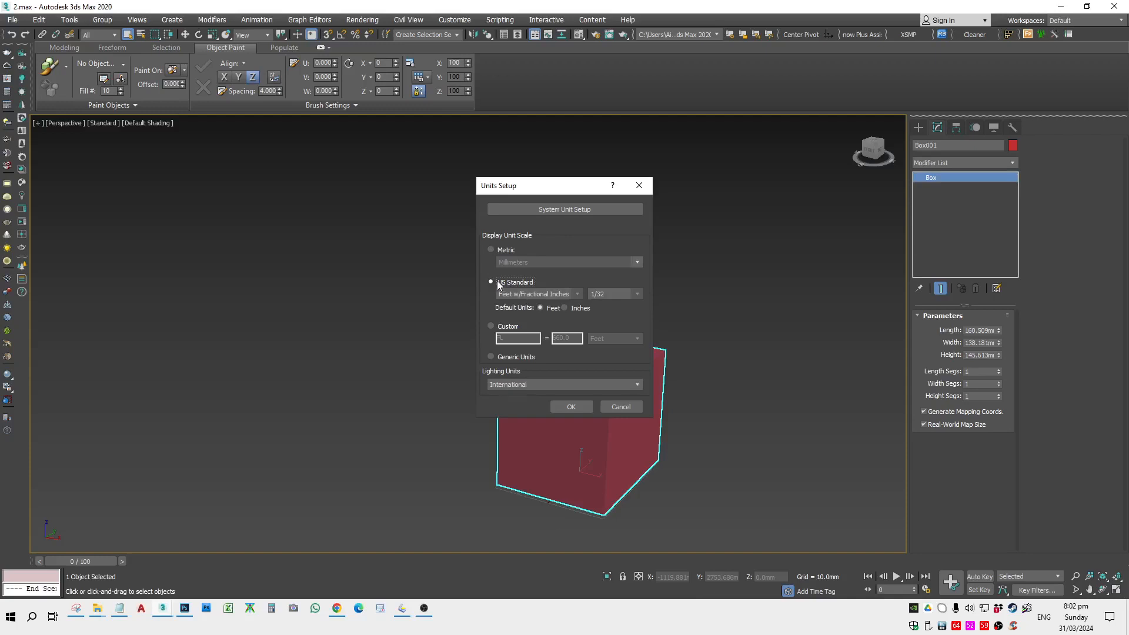
{"action": "left_click", "coordinate": [499, 250]}
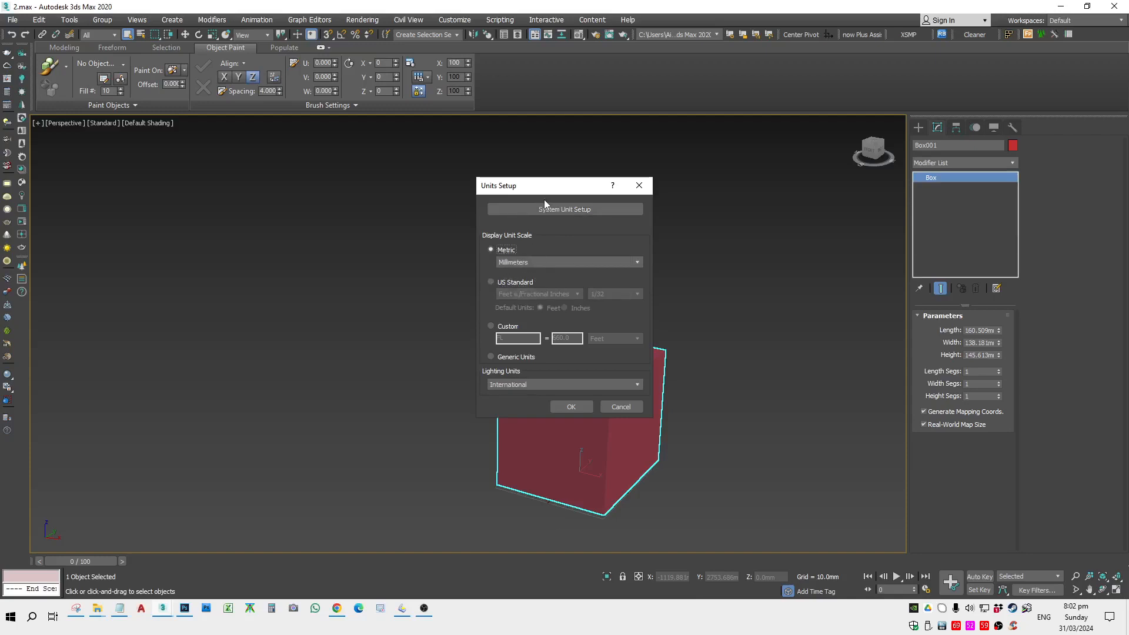
{"action": "left_click", "coordinate": [566, 208]}
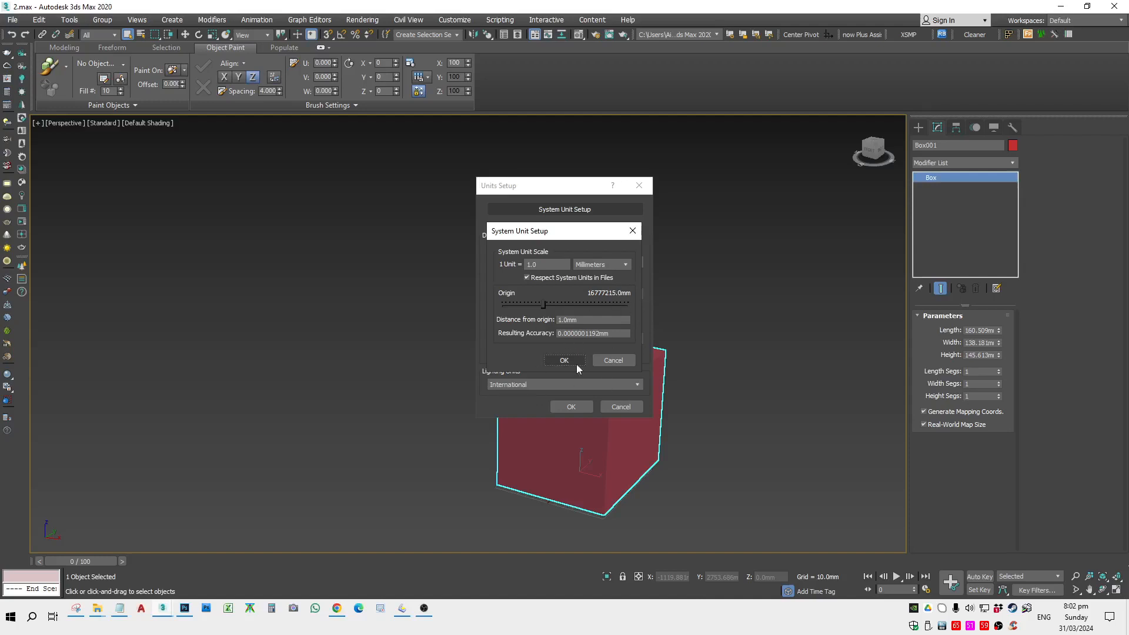
{"action": "left_click", "coordinate": [622, 360]}
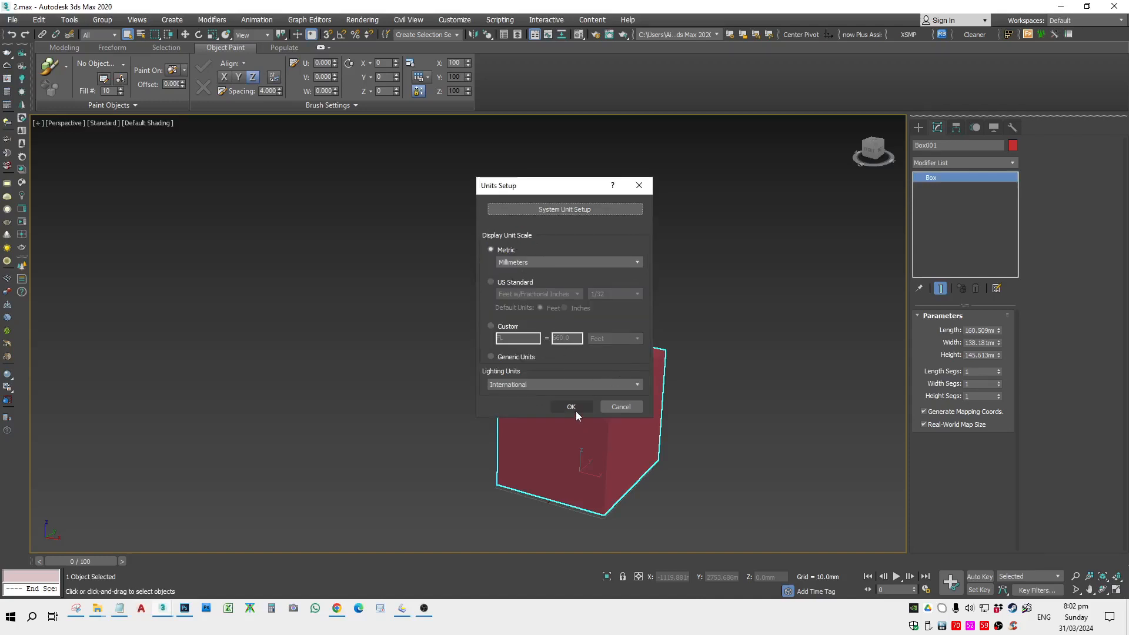
{"action": "left_click", "coordinate": [612, 407]}
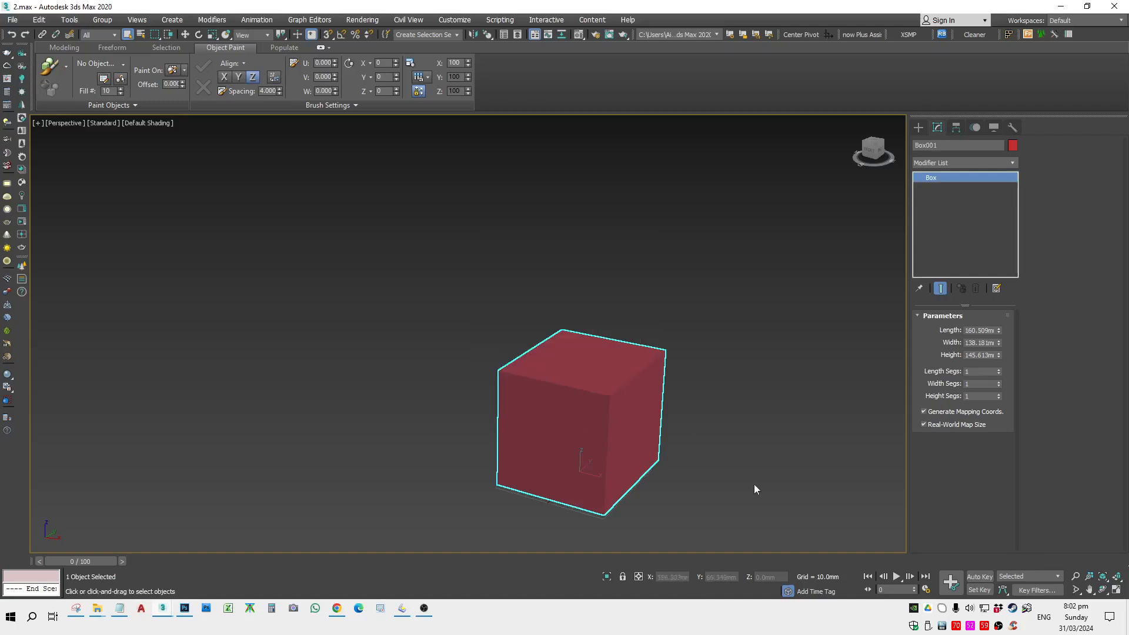
Step: Set the box's length, width and height to 500 mm each
{"action": "left_click", "coordinate": [979, 330]}
{"action": "double_click", "coordinate": [979, 330]}
{"action": "type", "text": "500"}
{"action": "double_click", "coordinate": [983, 343]}
{"action": "type", "text": "500"}
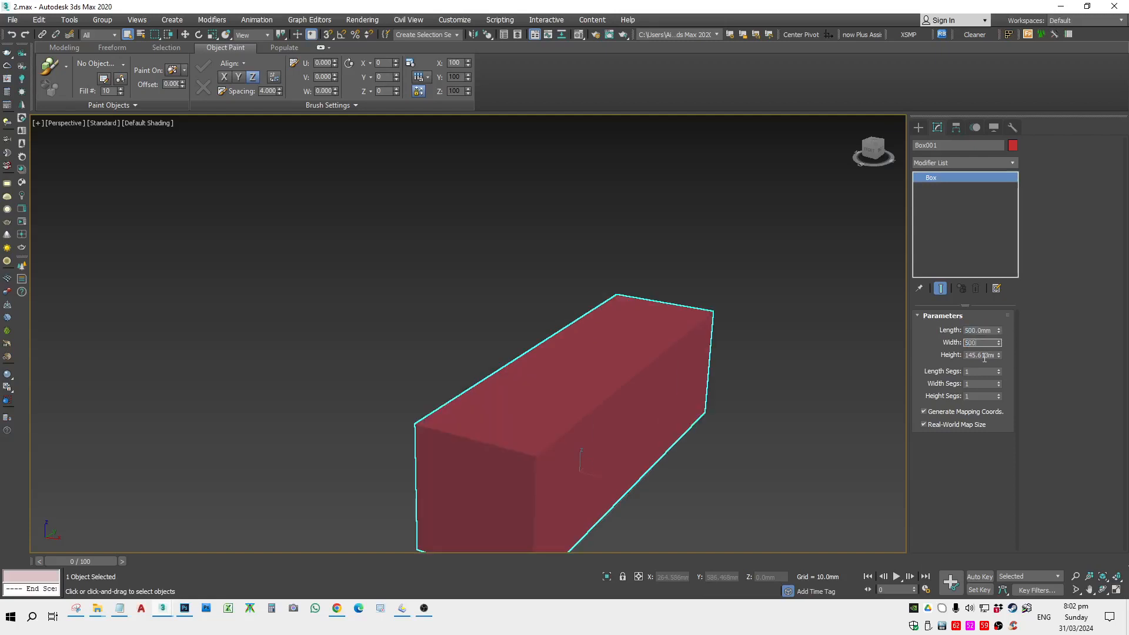
{"action": "double_click", "coordinate": [985, 357]}
{"action": "type", "text": "500"}
{"action": "middle_click_drag", "start_coordinate": [817, 363], "coordinate": [726, 428]}
{"action": "scroll", "coordinate": [744, 354], "scroll_direction": "down", "scroll_amount": 5}
Step: Toggle edged faces on and off to compare the selected and deselected box, finishing with the box selected and edged faces on
{"action": "key", "text": "F4"}
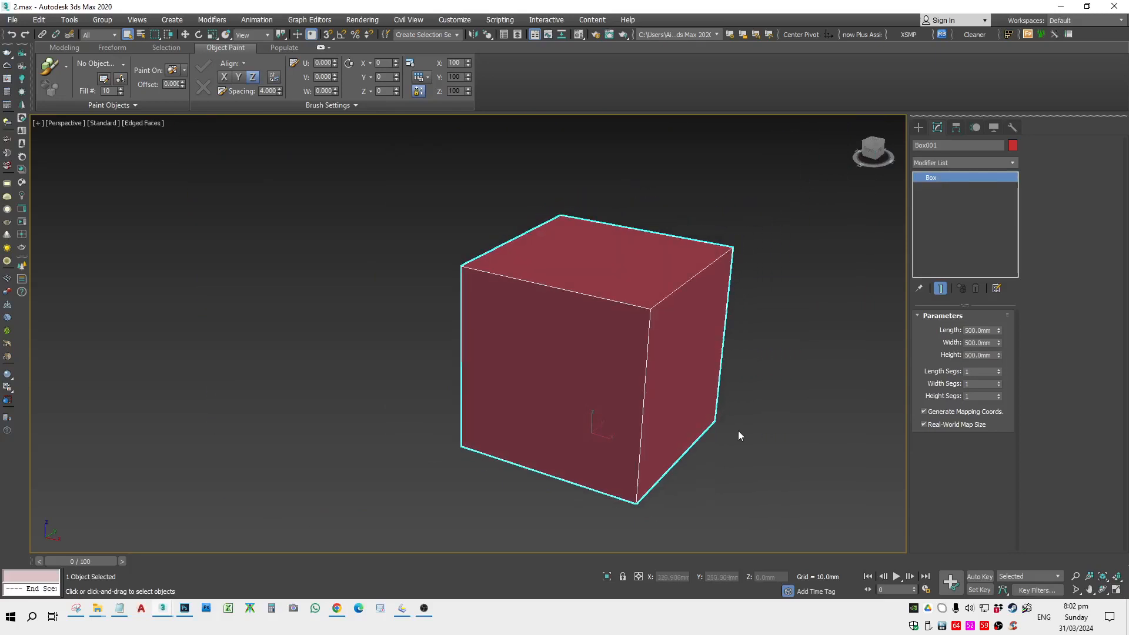
{"action": "key", "text": "F4"}
{"action": "key", "text": "F4"}
{"action": "left_click", "coordinate": [768, 478]}
{"action": "left_click", "coordinate": [649, 377]}
{"action": "middle_click_drag", "start_coordinate": [693, 229], "coordinate": [632, 371], "text": "alt"}
{"action": "left_click", "coordinate": [694, 435]}
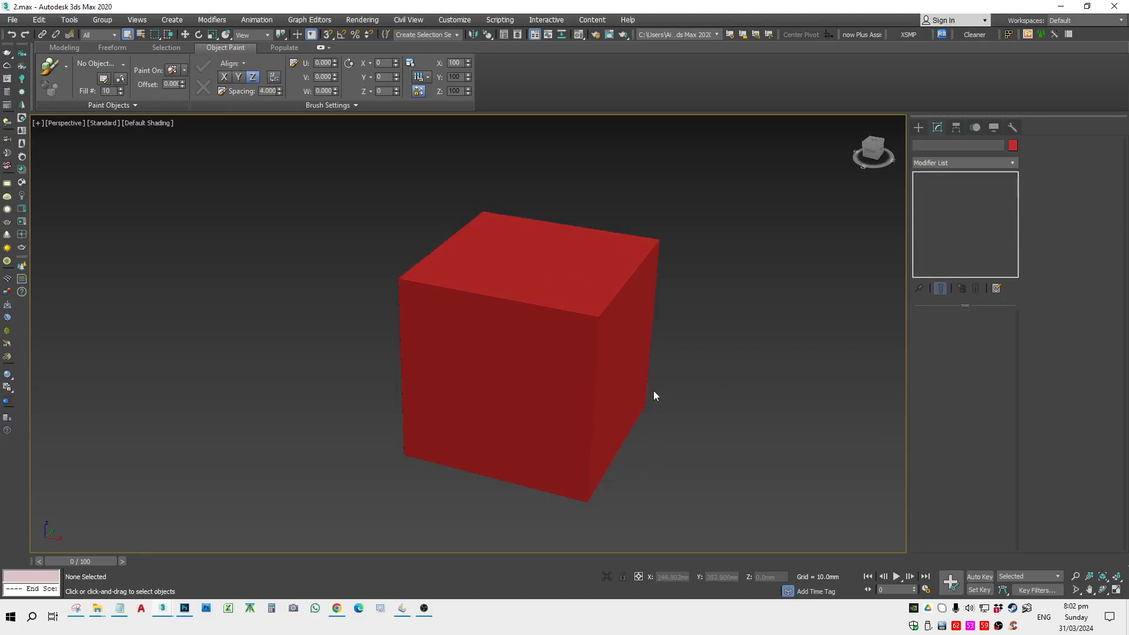
{"action": "scroll", "coordinate": [612, 321], "scroll_direction": "up", "scroll_amount": 5}
{"action": "left_click", "coordinate": [621, 322]}
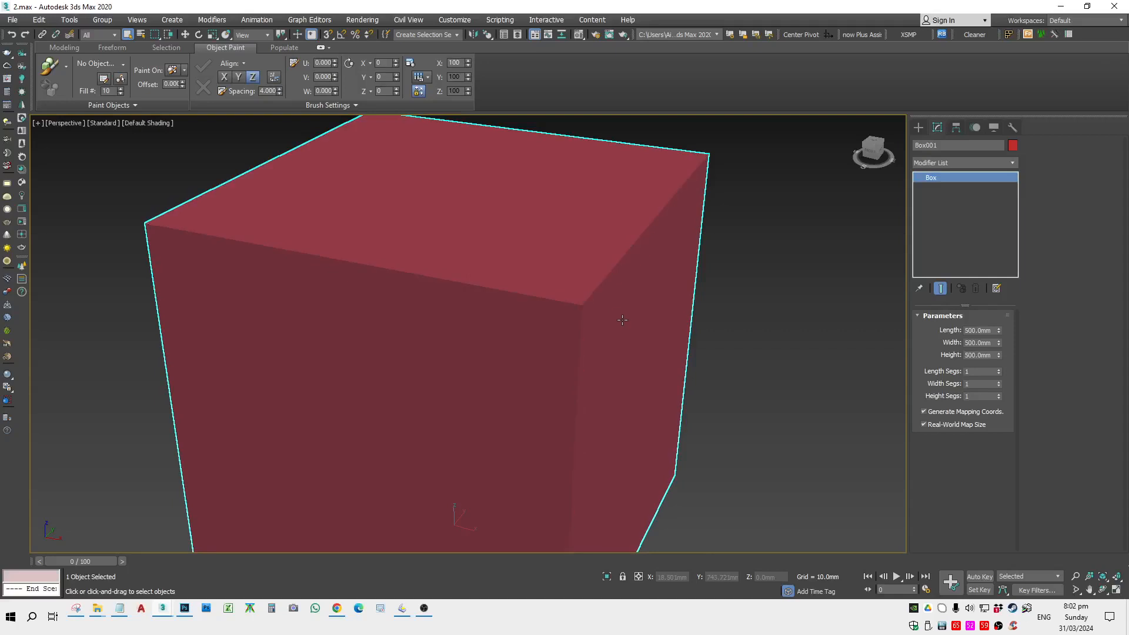
{"action": "scroll", "coordinate": [622, 320], "scroll_direction": "down", "scroll_amount": 5}
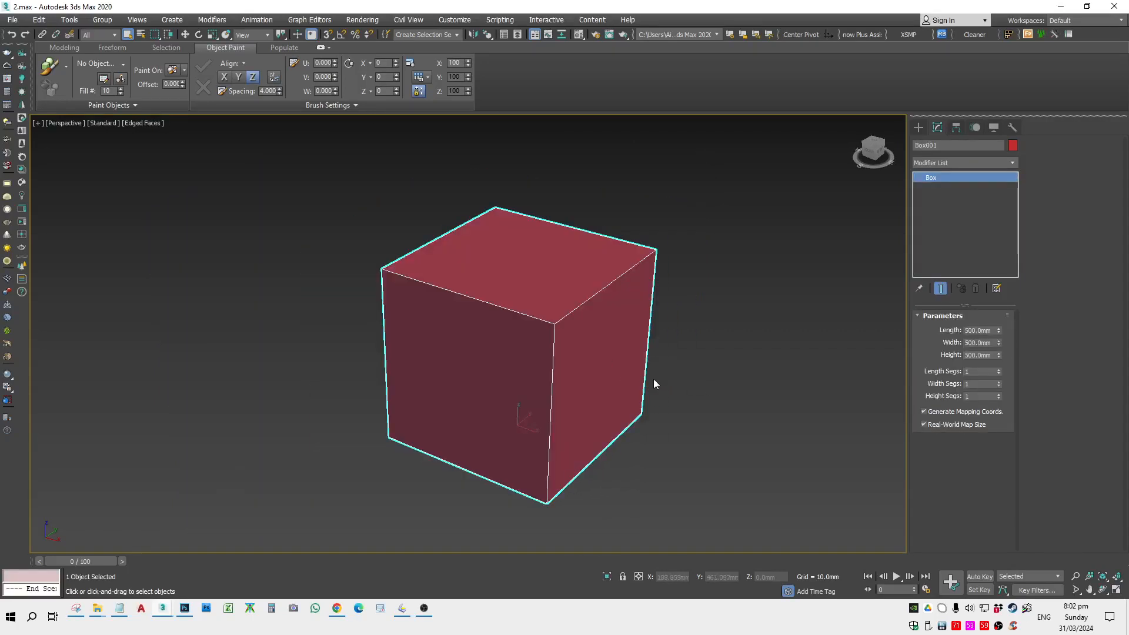
Step: Switch the Perspective viewport's shading to Clay with edged faces kept on, and reselect the box
{"action": "left_click", "coordinate": [156, 124]}
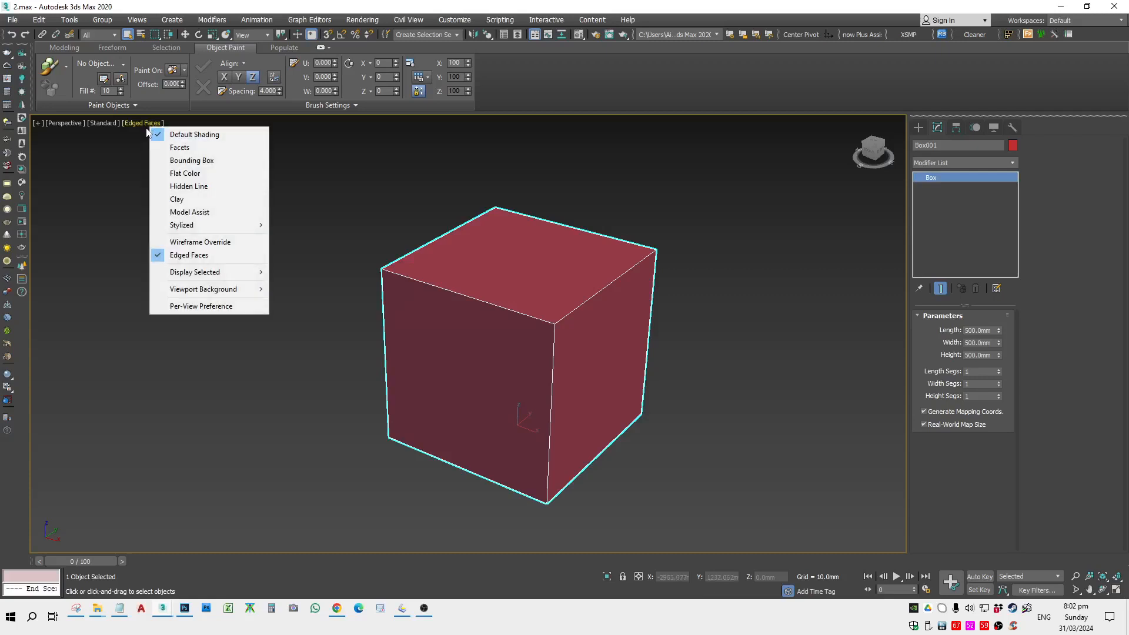
{"action": "left_click", "coordinate": [187, 201]}
{"action": "left_click", "coordinate": [274, 326]}
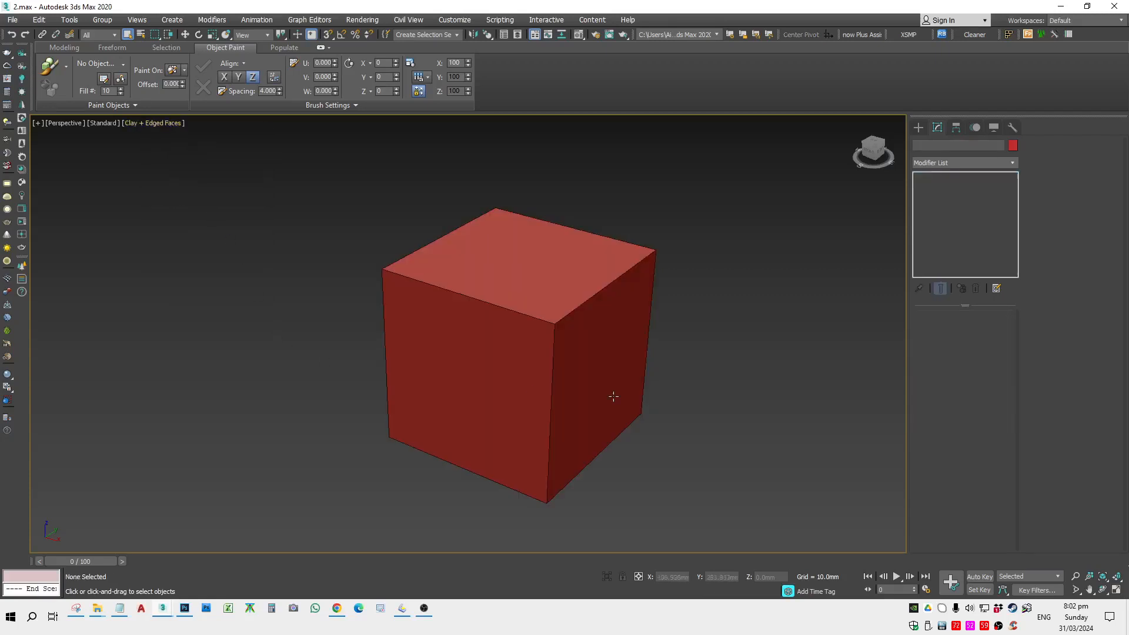
{"action": "left_click", "coordinate": [156, 123]}
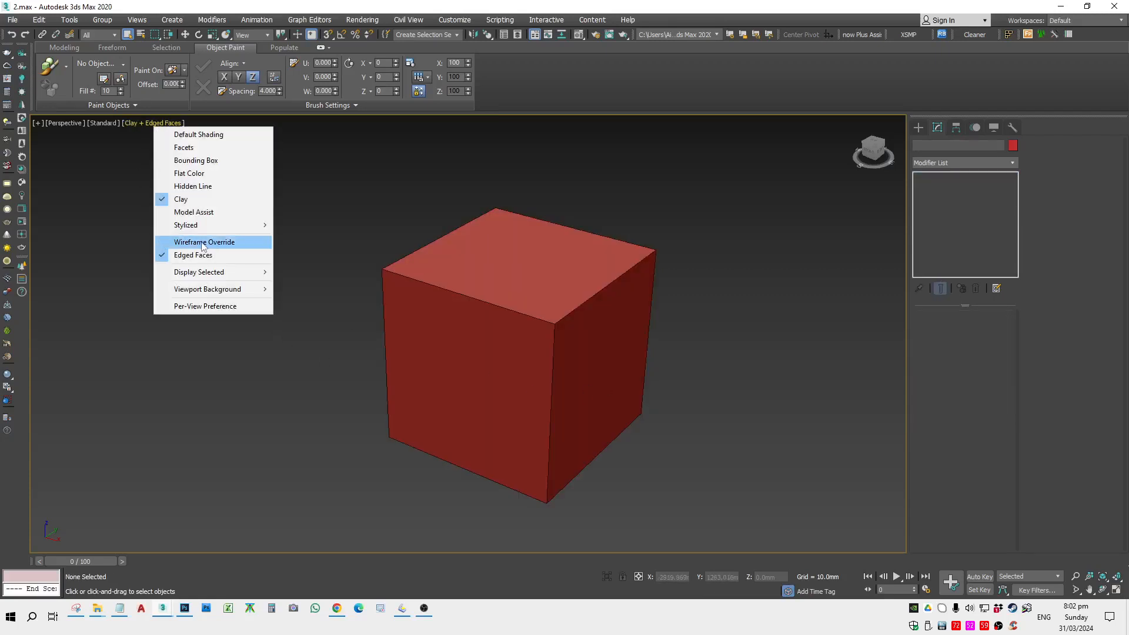
{"action": "left_click", "coordinate": [694, 347]}
{"action": "middle_click_drag", "start_coordinate": [678, 377], "coordinate": [676, 376], "text": "alt"}
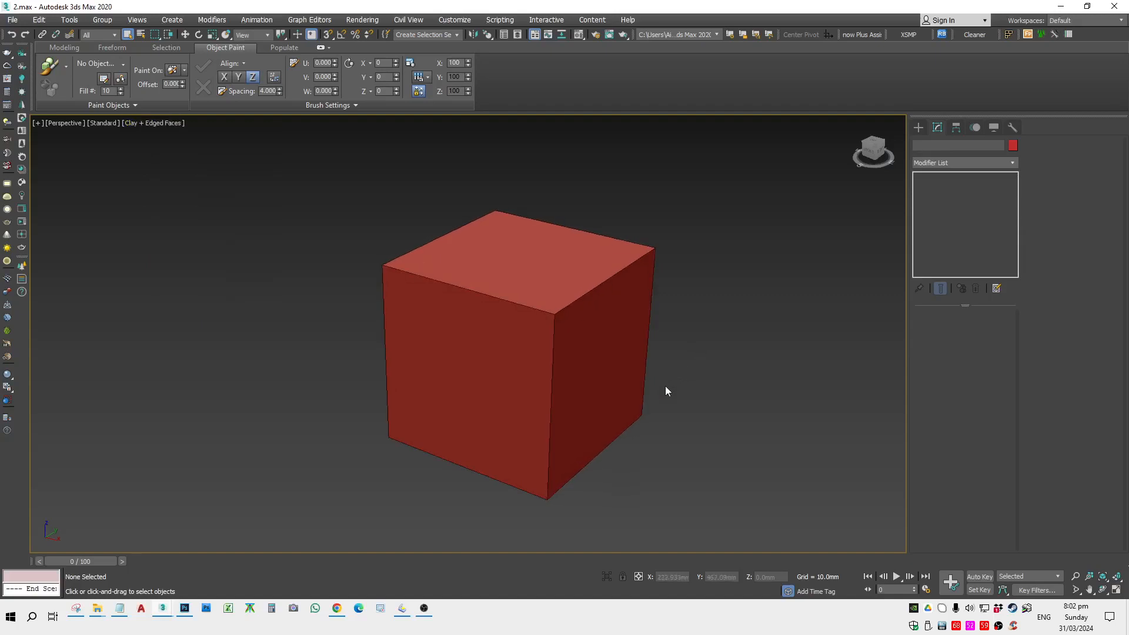
{"action": "middle_click_drag", "start_coordinate": [625, 445], "coordinate": [624, 443], "text": "alt"}
{"action": "left_click", "coordinate": [595, 405]}
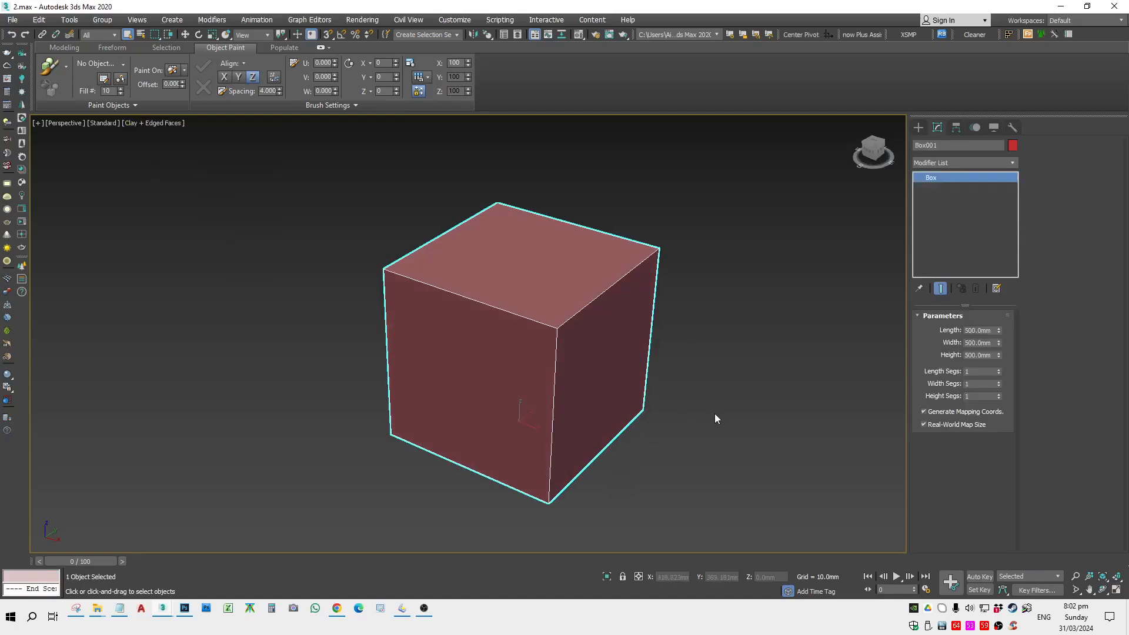
Step: Set the box's length segments and width segments to 7 each
{"action": "left_click", "coordinate": [999, 369]}
{"action": "left_click", "coordinate": [1000, 369]}
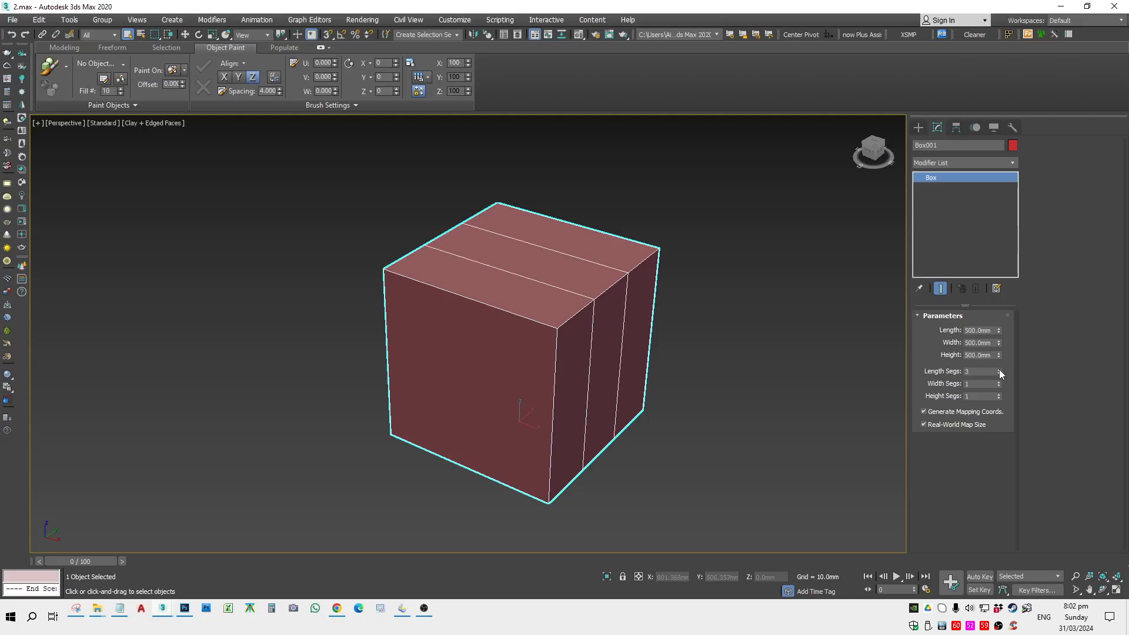
{"action": "left_click", "coordinate": [999, 370]}
{"action": "left_click", "coordinate": [1000, 369]}
{"action": "left_click", "coordinate": [999, 369]}
{"action": "left_click", "coordinate": [999, 370]}
{"action": "left_click", "coordinate": [999, 382]}
{"action": "left_click", "coordinate": [999, 382]}
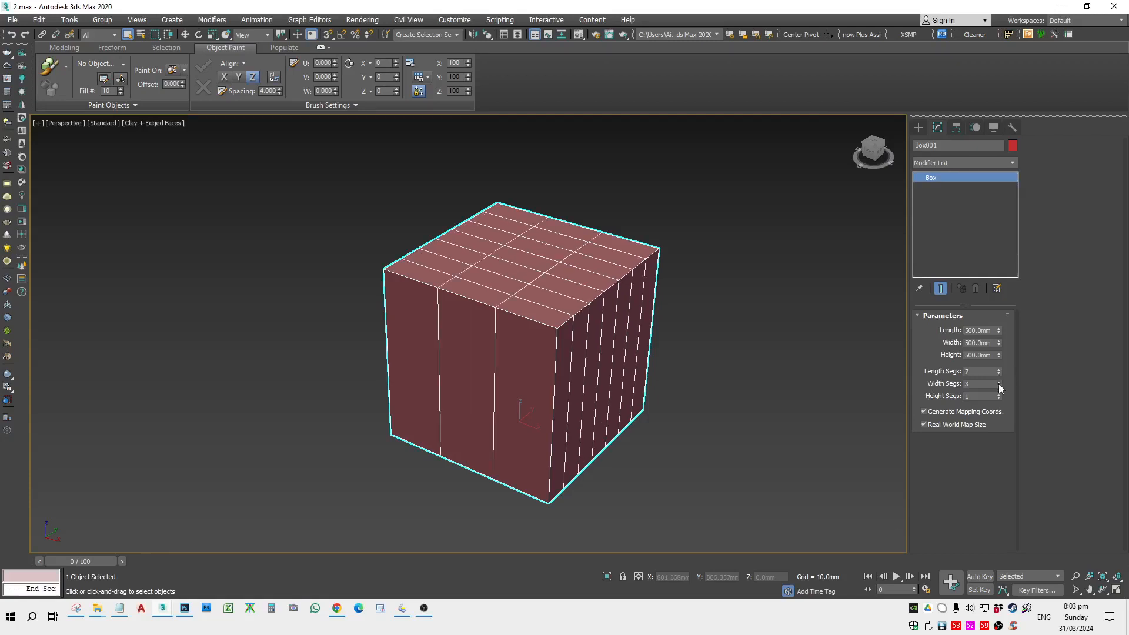
{"action": "left_click", "coordinate": [999, 382]}
{"action": "left_click", "coordinate": [999, 383]}
{"action": "left_click", "coordinate": [998, 383]}
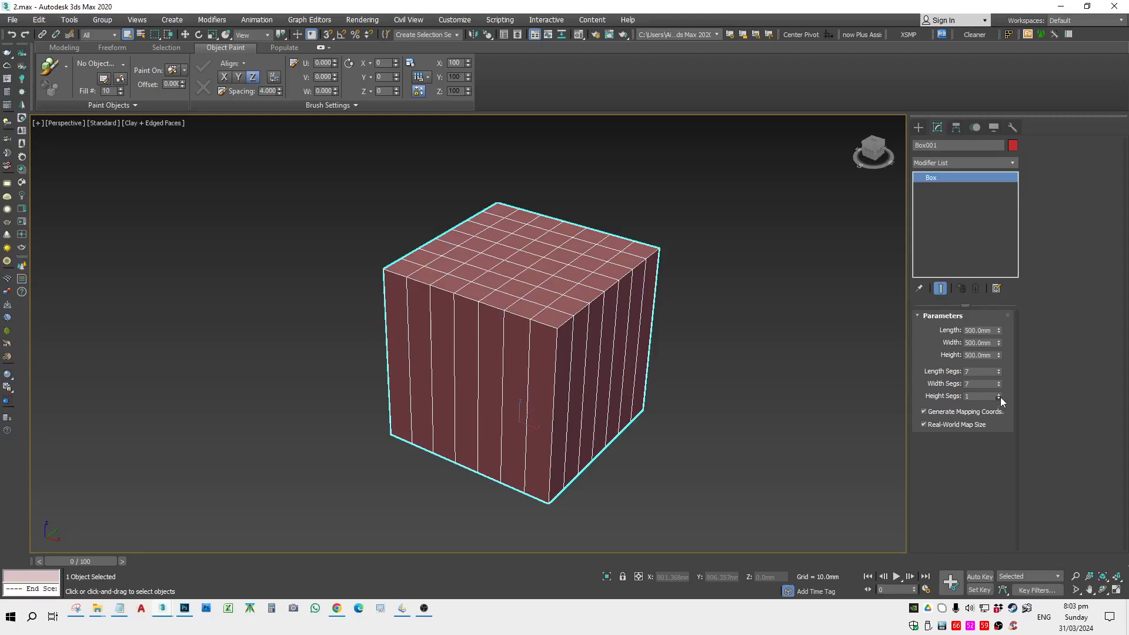
Step: Set the box's height segments to 6
{"action": "left_click", "coordinate": [999, 395]}
{"action": "left_click", "coordinate": [1000, 395]}
{"action": "left_click", "coordinate": [1000, 395]}
{"action": "left_click", "coordinate": [1000, 398]}
{"action": "left_click", "coordinate": [1000, 398]}
{"action": "left_click", "coordinate": [998, 394]}
{"action": "left_click", "coordinate": [999, 394]}
{"action": "left_click", "coordinate": [999, 394]}
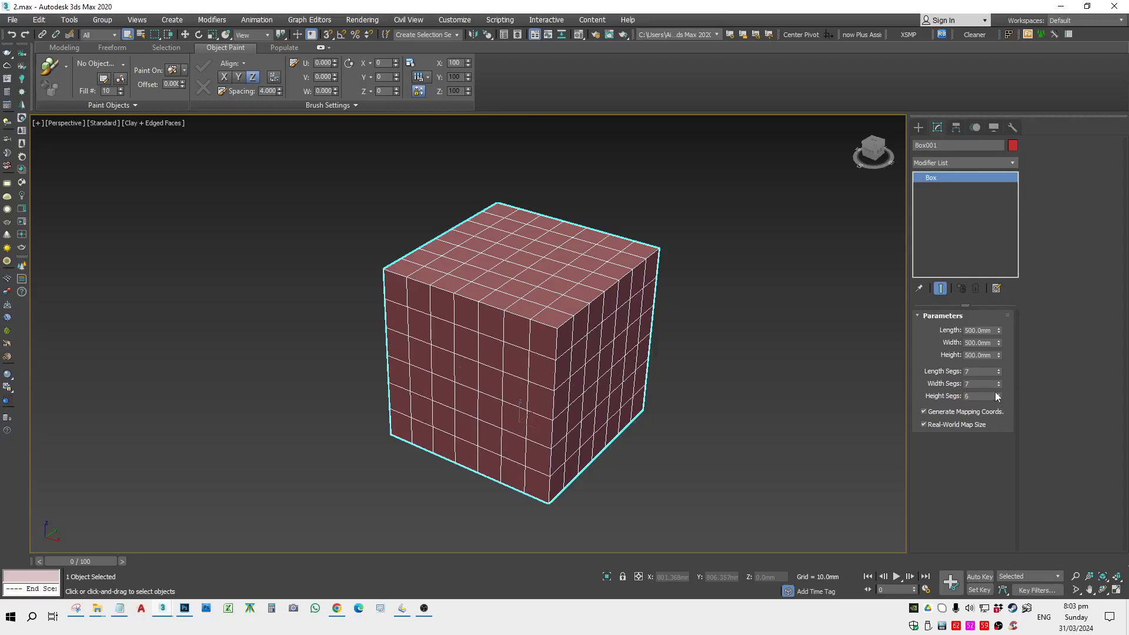
{"action": "left_click_drag", "start_coordinate": [978, 396], "coordinate": [800, 394]}
{"action": "left_click", "coordinate": [597, 355]}
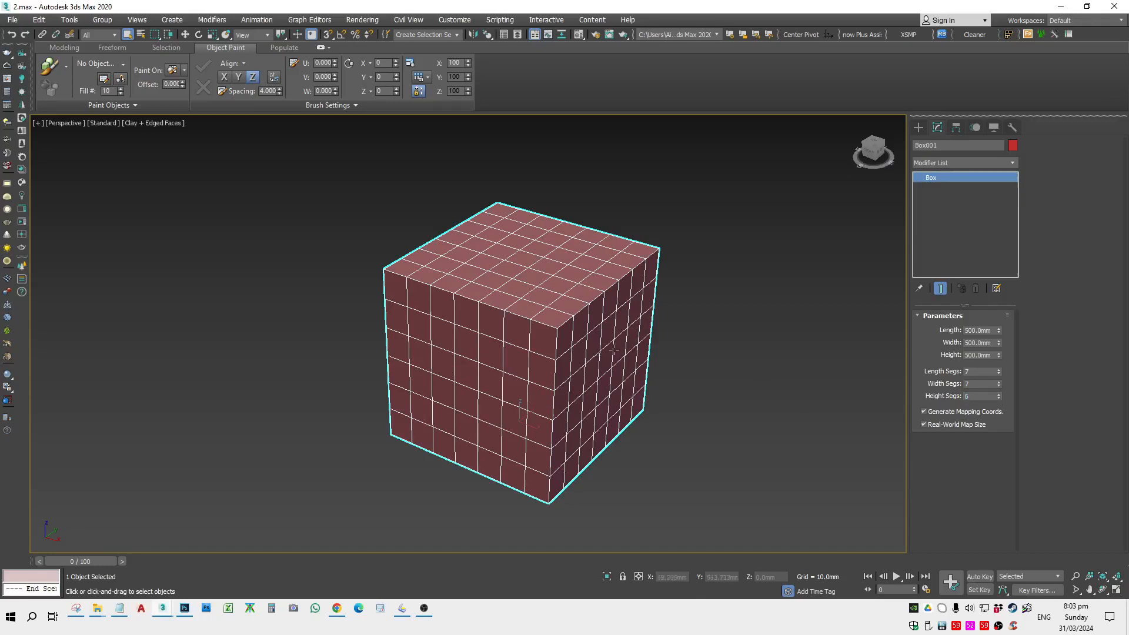
Step: Apply a TurboSmooth modifier to the segmented box
{"action": "left_click", "coordinate": [969, 161]}
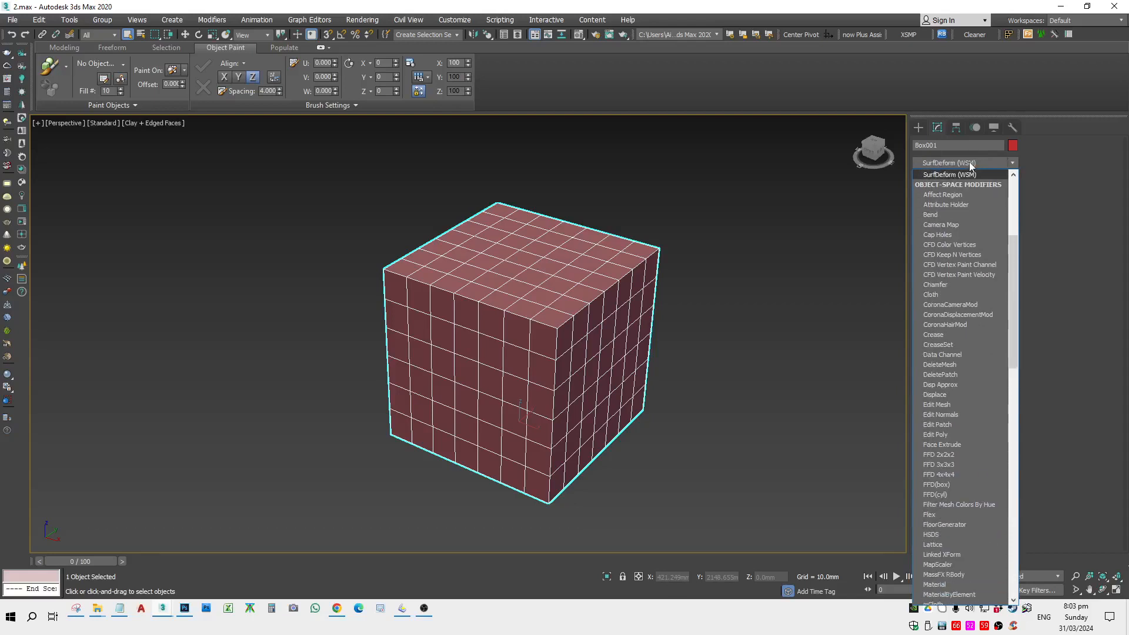
{"action": "key", "text": "s"}
{"action": "key", "text": "s"}
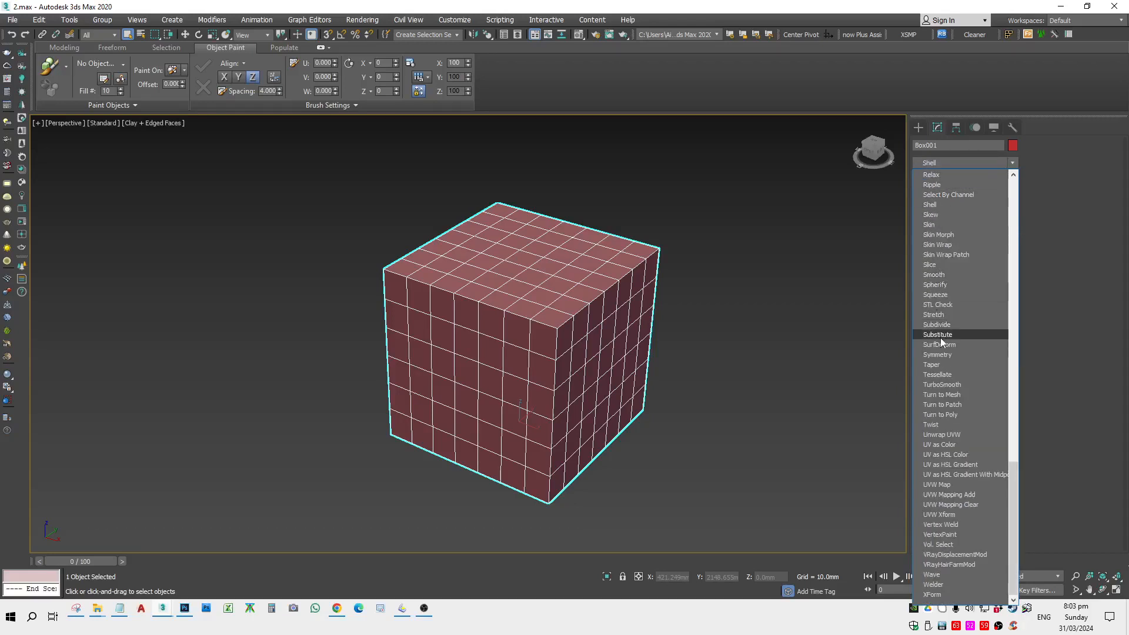
{"action": "left_click", "coordinate": [942, 385]}
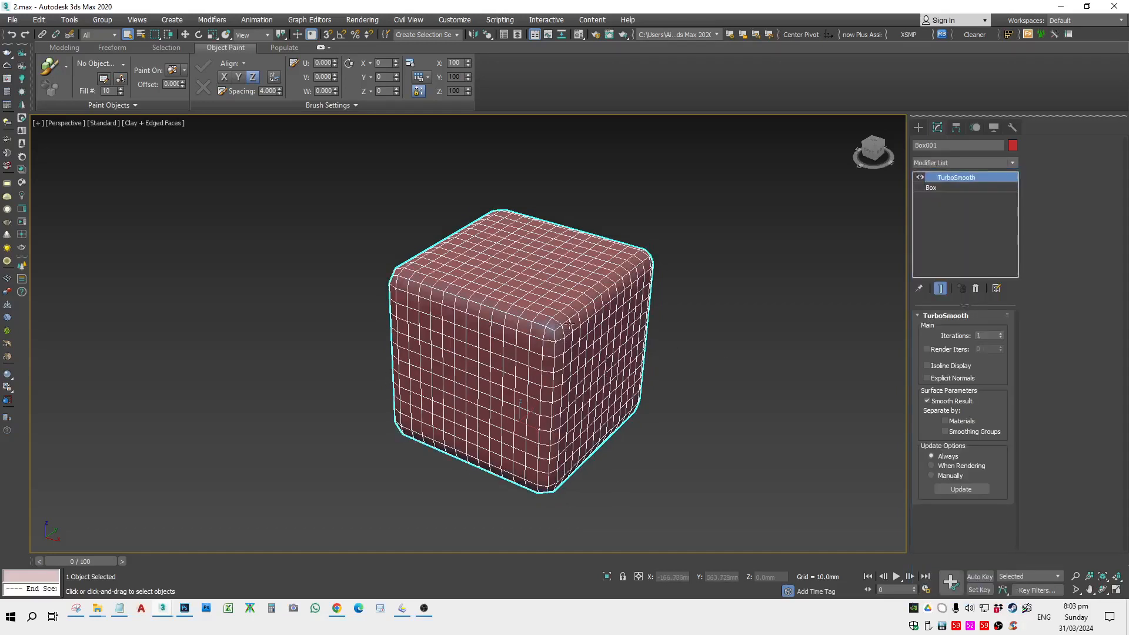
Step: Return to the base Box level beneath TurboSmooth and reduce its length and width segments to 1 each
{"action": "left_click", "coordinate": [944, 188]}
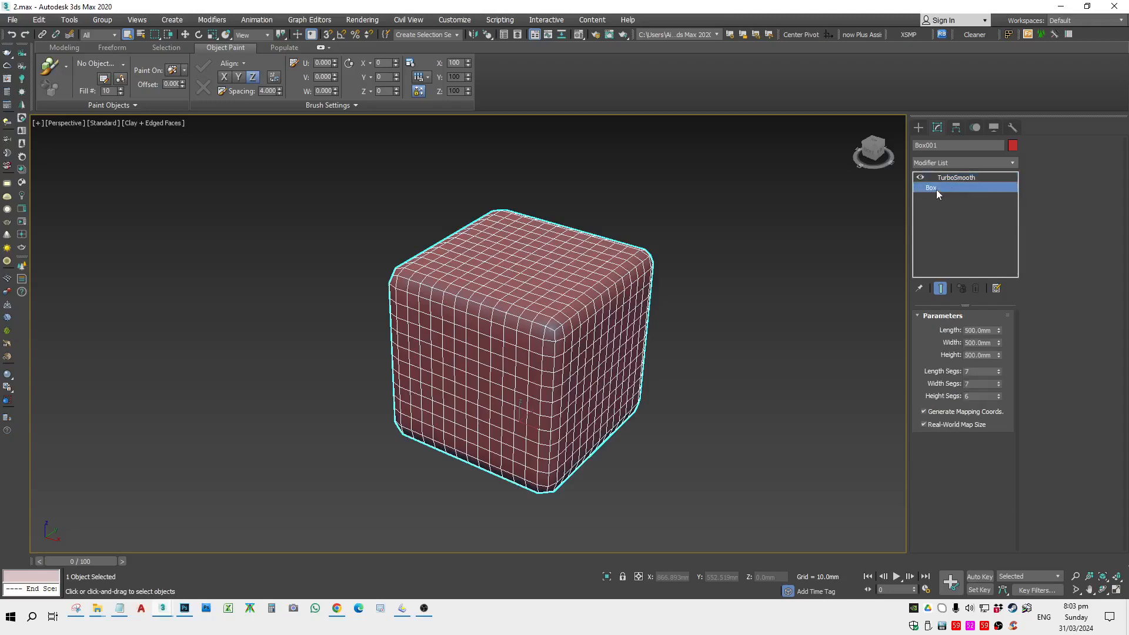
{"action": "left_click", "coordinate": [998, 374]}
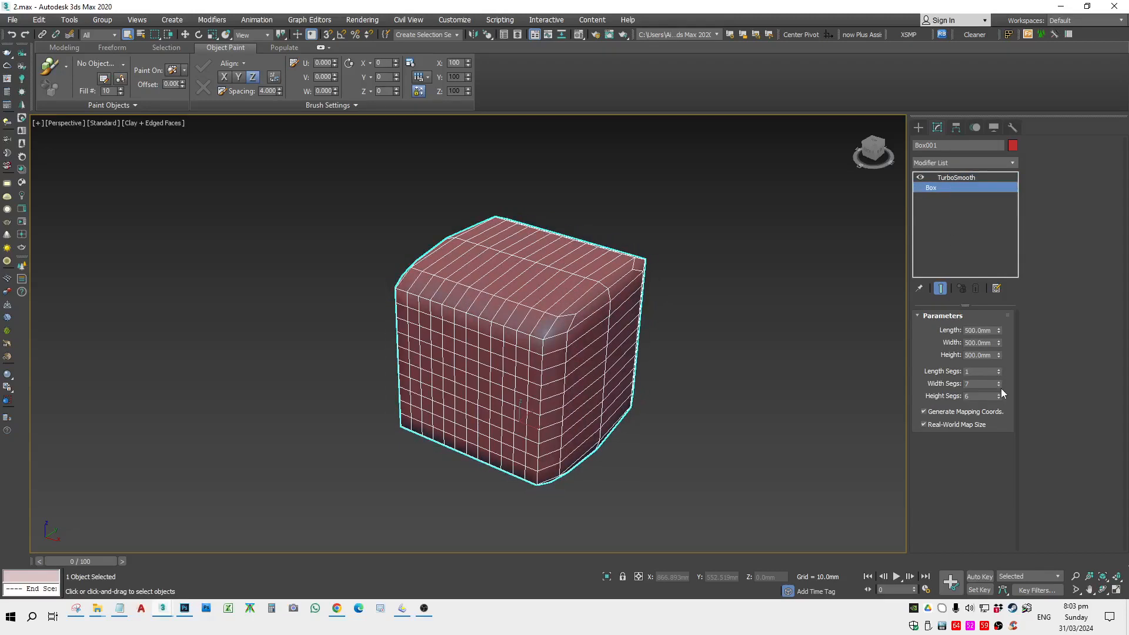
{"action": "left_click", "coordinate": [1000, 388]}
{"action": "left_click", "coordinate": [1001, 388]}
{"action": "left_click", "coordinate": [1001, 388]}
{"action": "left_click", "coordinate": [1001, 388]}
{"action": "left_click", "coordinate": [1001, 388]}
{"action": "left_click", "coordinate": [1001, 388]}
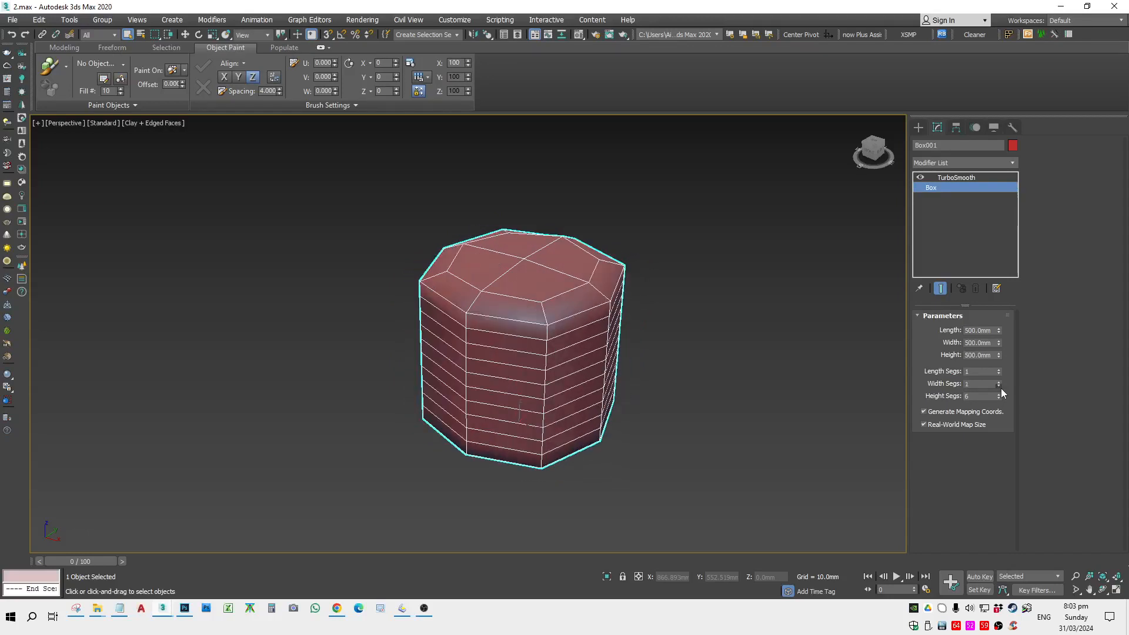
Step: Reduce the box's height segments to 1 and inspect the smoothed shape
{"action": "left_click", "coordinate": [1000, 398]}
{"action": "left_click", "coordinate": [1000, 398]}
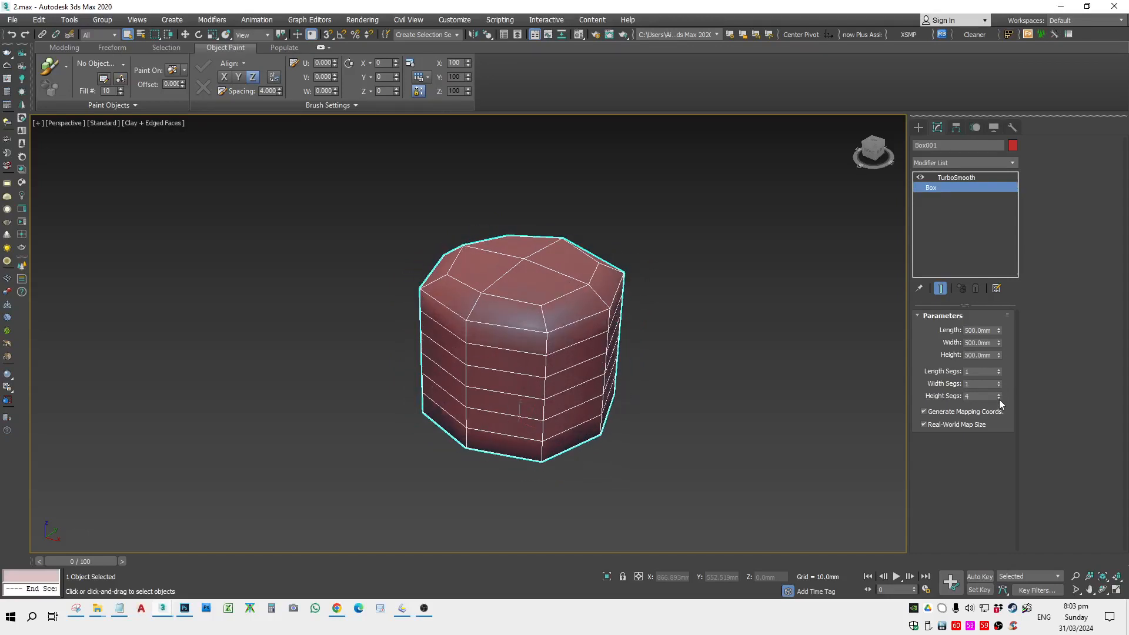
{"action": "left_click", "coordinate": [1000, 399]}
{"action": "left_click", "coordinate": [1000, 399]}
{"action": "left_click", "coordinate": [999, 398]}
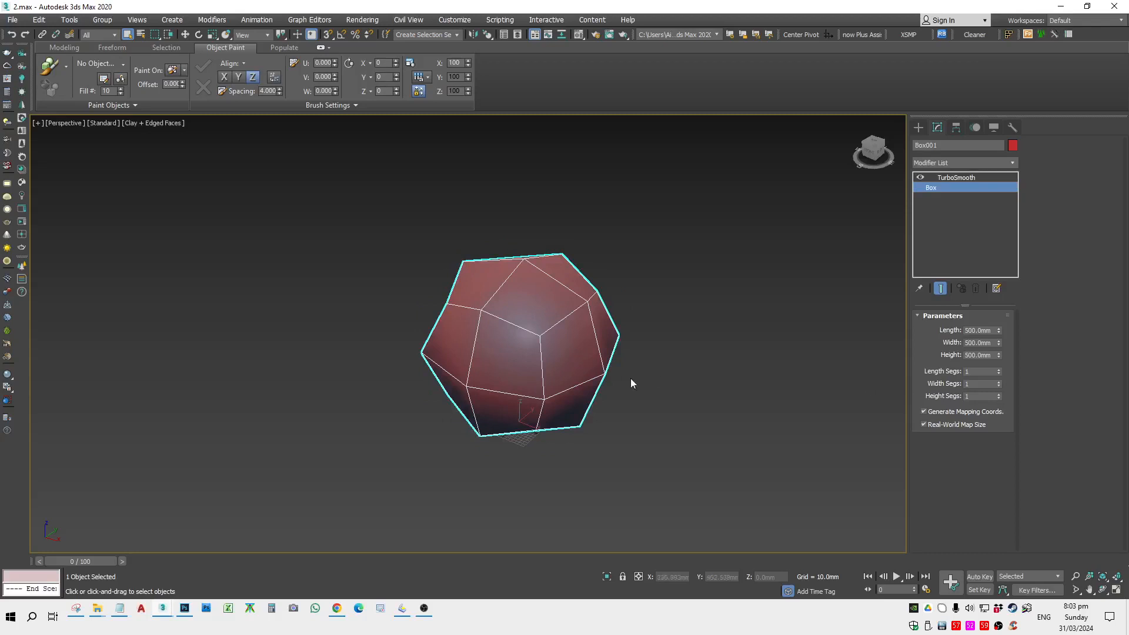
{"action": "middle_click_drag", "start_coordinate": [631, 378], "coordinate": [611, 393], "text": "alt"}
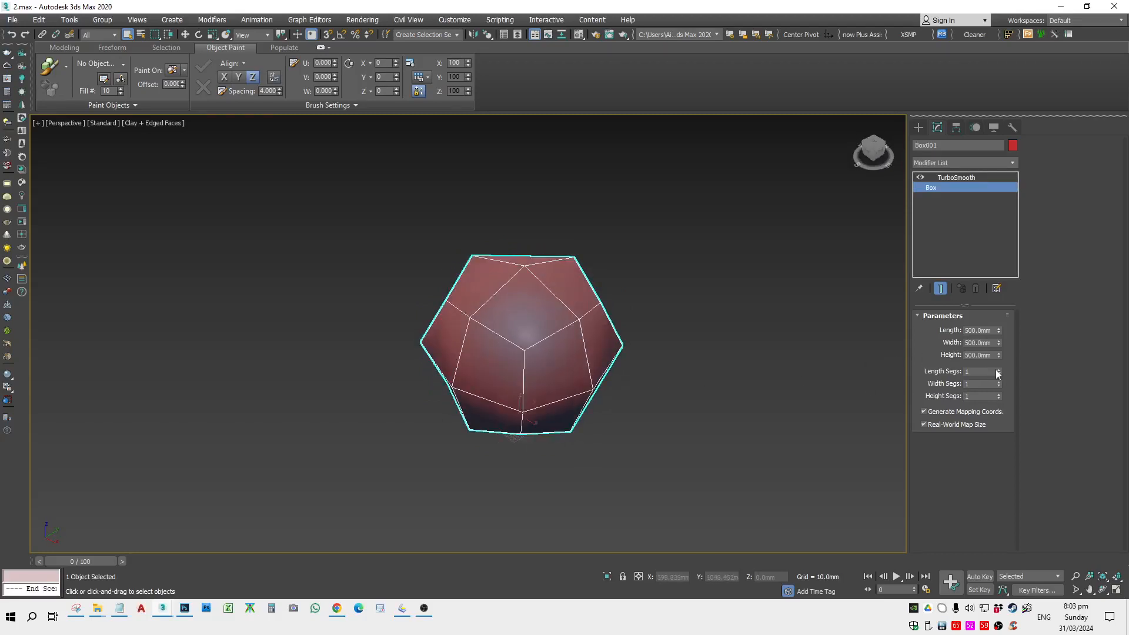
Step: Increase the box's length segments to 10
{"action": "left_click", "coordinate": [999, 369]}
{"action": "left_click", "coordinate": [1000, 370]}
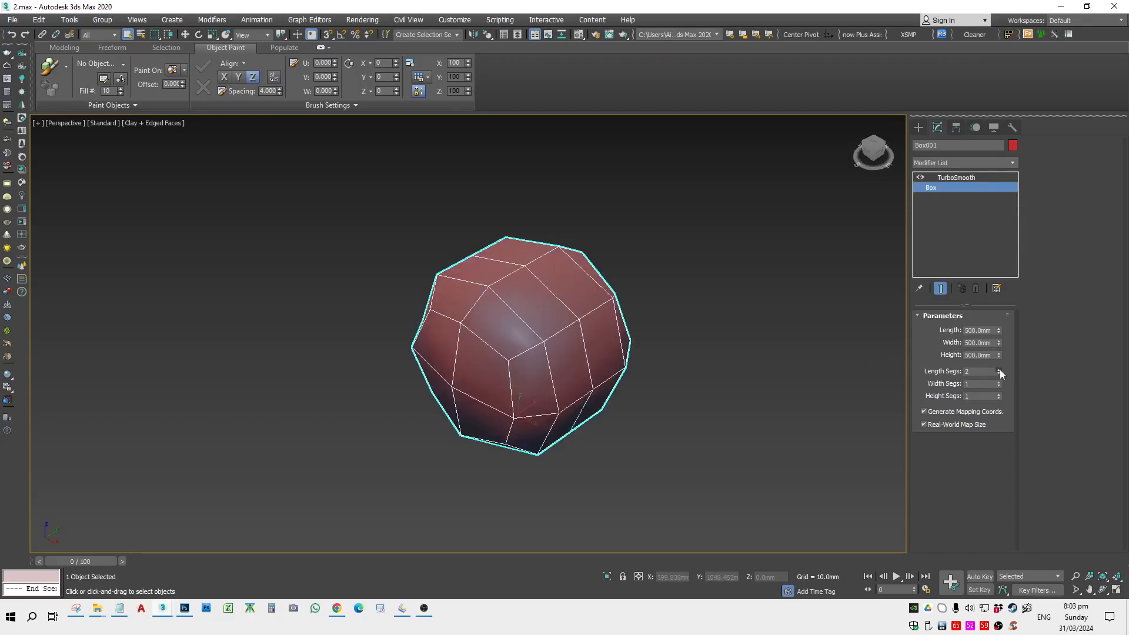
{"action": "left_click", "coordinate": [1000, 369]}
{"action": "left_click", "coordinate": [1000, 369]}
{"action": "left_click", "coordinate": [1000, 369]}
{"action": "left_click", "coordinate": [1000, 369]}
{"action": "left_click", "coordinate": [999, 370]}
{"action": "left_click", "coordinate": [1000, 370]}
{"action": "left_click", "coordinate": [1000, 370]}
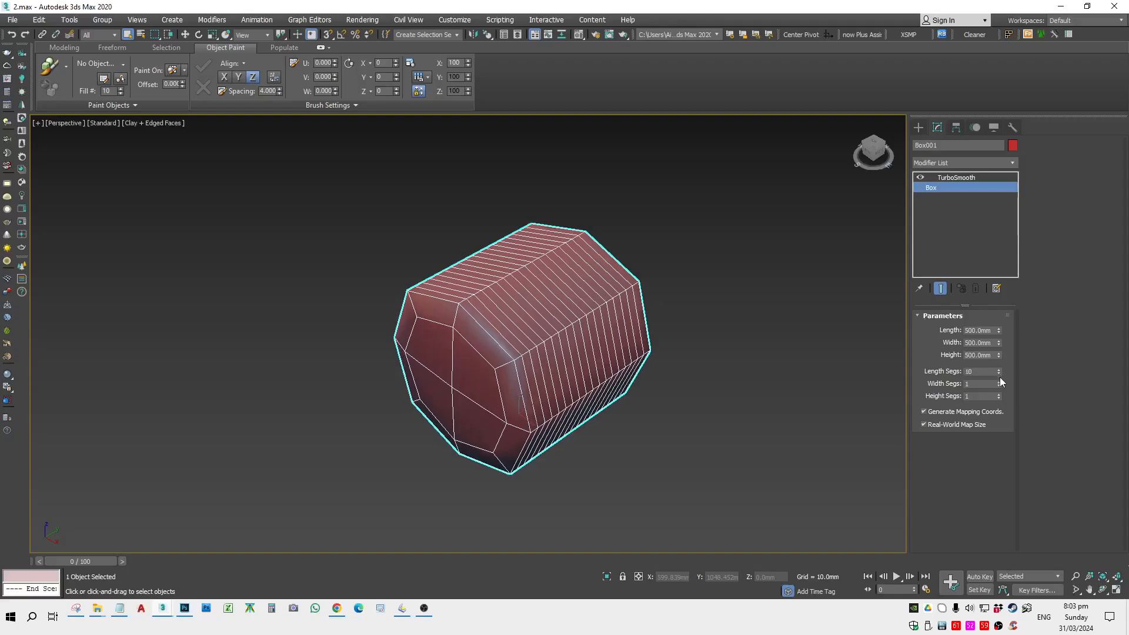
Step: Increase the box's width segments to 10
{"action": "left_click", "coordinate": [1000, 381]}
{"action": "left_click", "coordinate": [999, 382]}
{"action": "left_click", "coordinate": [1000, 382]}
{"action": "left_click", "coordinate": [1000, 382]}
{"action": "left_click", "coordinate": [1000, 382]}
{"action": "left_click", "coordinate": [1000, 381]}
{"action": "left_click", "coordinate": [1000, 382]}
{"action": "left_click", "coordinate": [1000, 382]}
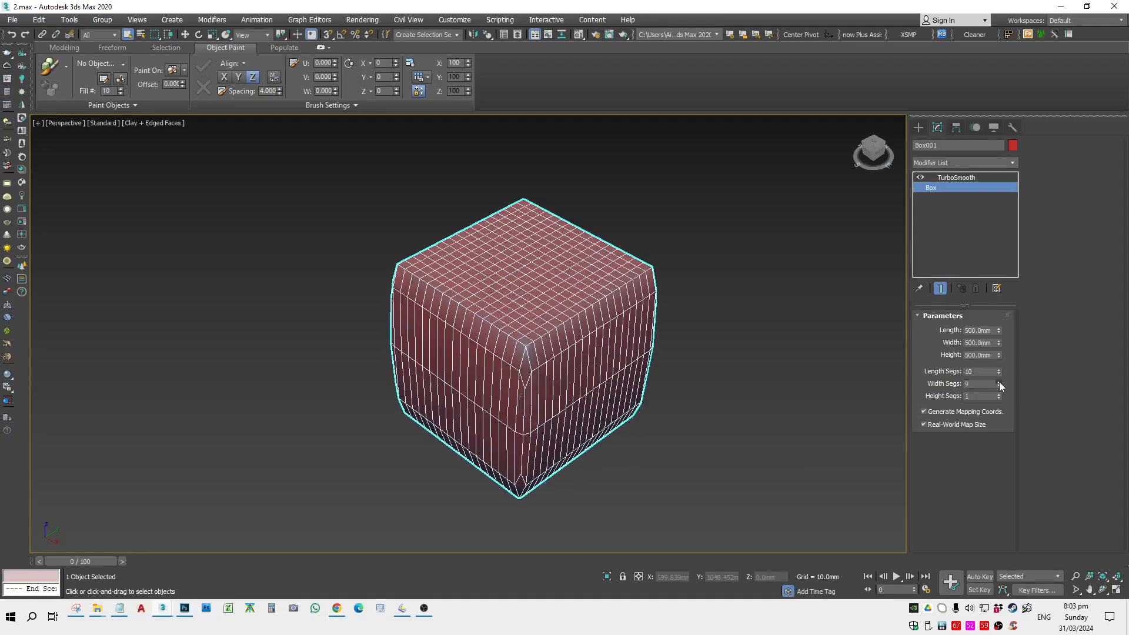
{"action": "left_click", "coordinate": [1000, 382]}
{"action": "left_click", "coordinate": [1000, 381]}
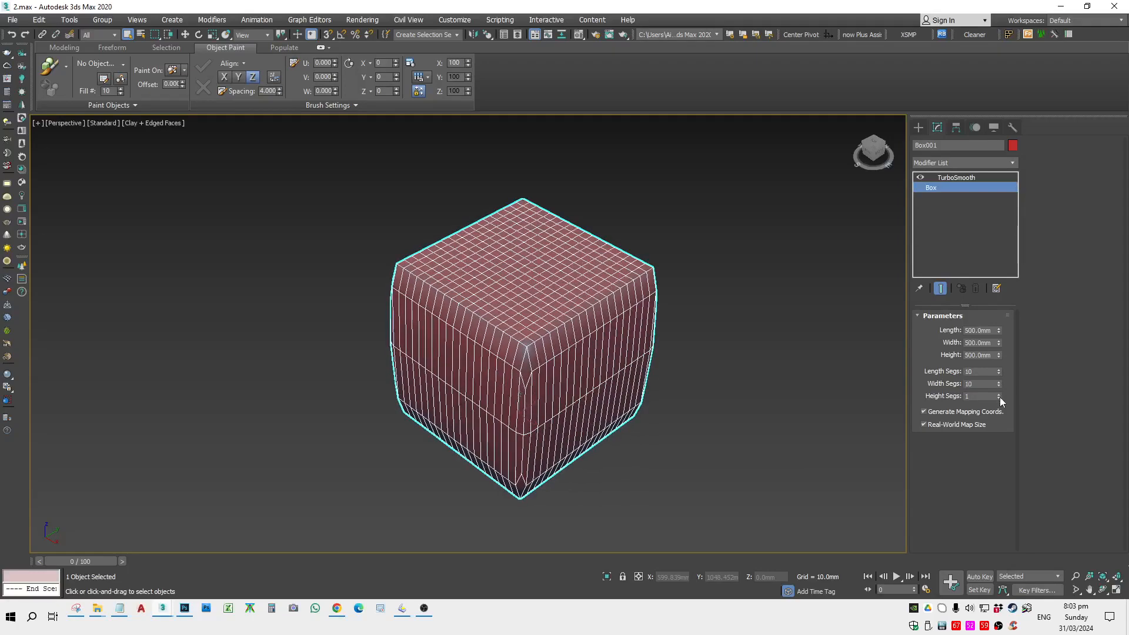
Step: Increase the box's height segments to 10, then deselect and reselect the box
{"action": "left_click", "coordinate": [999, 394]}
{"action": "left_click", "coordinate": [1000, 394]}
{"action": "left_click", "coordinate": [999, 394]}
{"action": "left_click", "coordinate": [999, 394]}
{"action": "left_click", "coordinate": [1000, 394]}
{"action": "left_click", "coordinate": [1000, 394]}
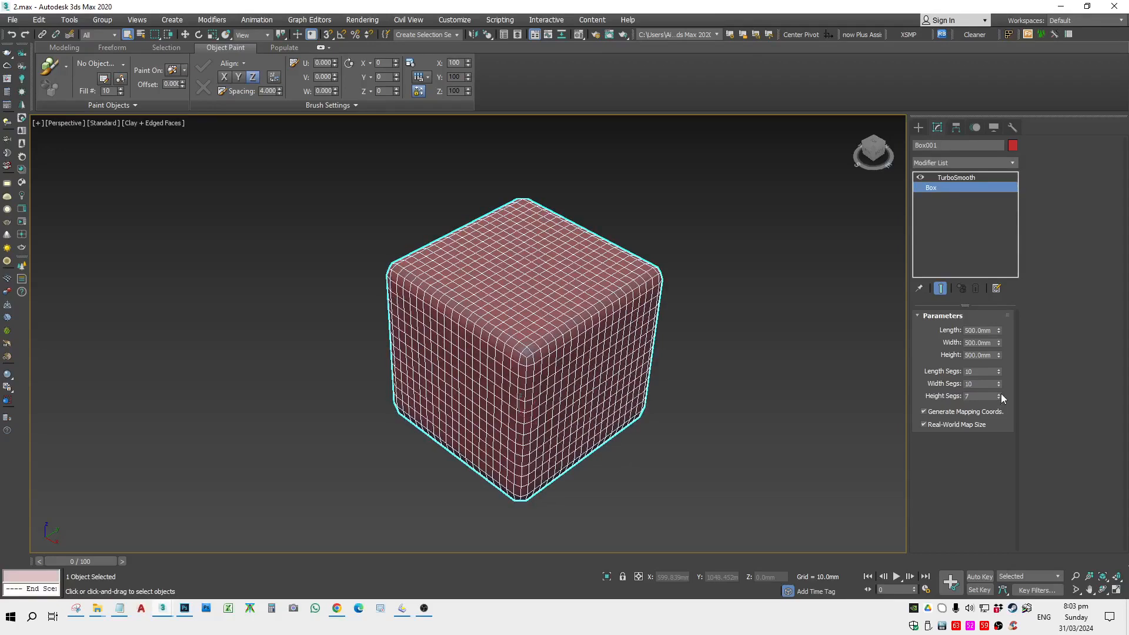
{"action": "left_click", "coordinate": [999, 395]}
{"action": "left_click", "coordinate": [1000, 394]}
{"action": "left_click", "coordinate": [999, 394]}
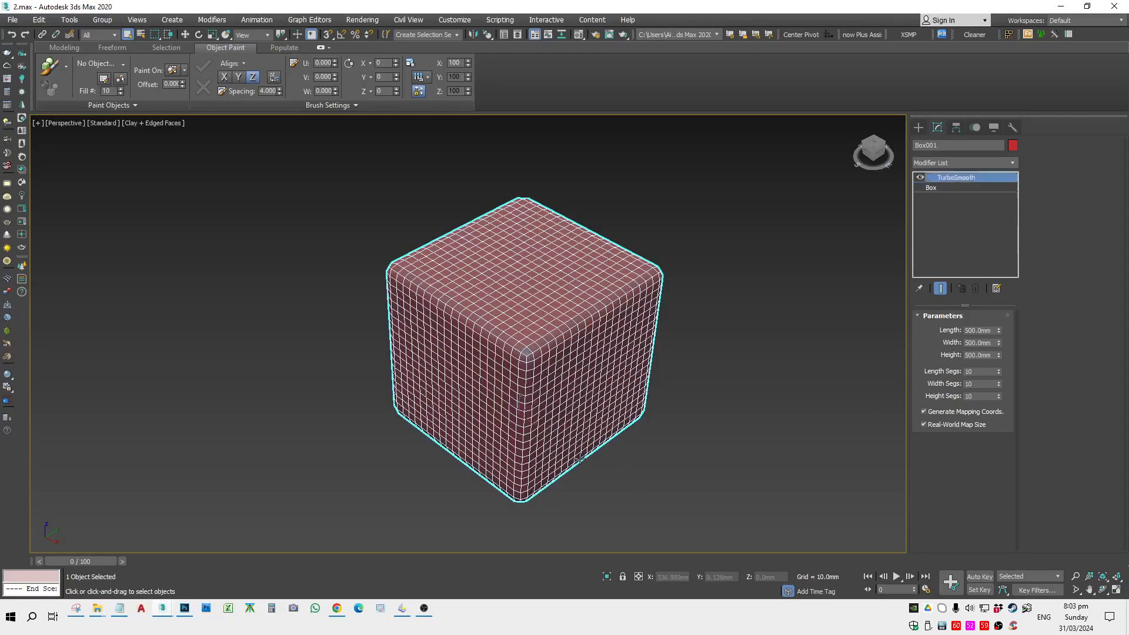
{"action": "left_click", "coordinate": [733, 443]}
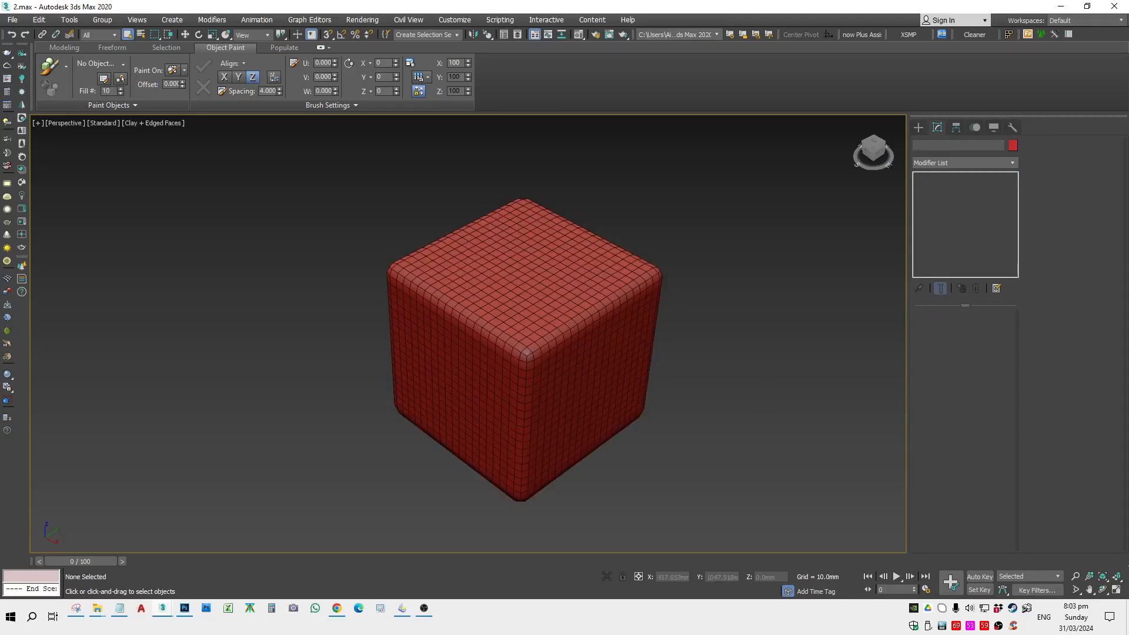
{"action": "left_click", "coordinate": [612, 409]}
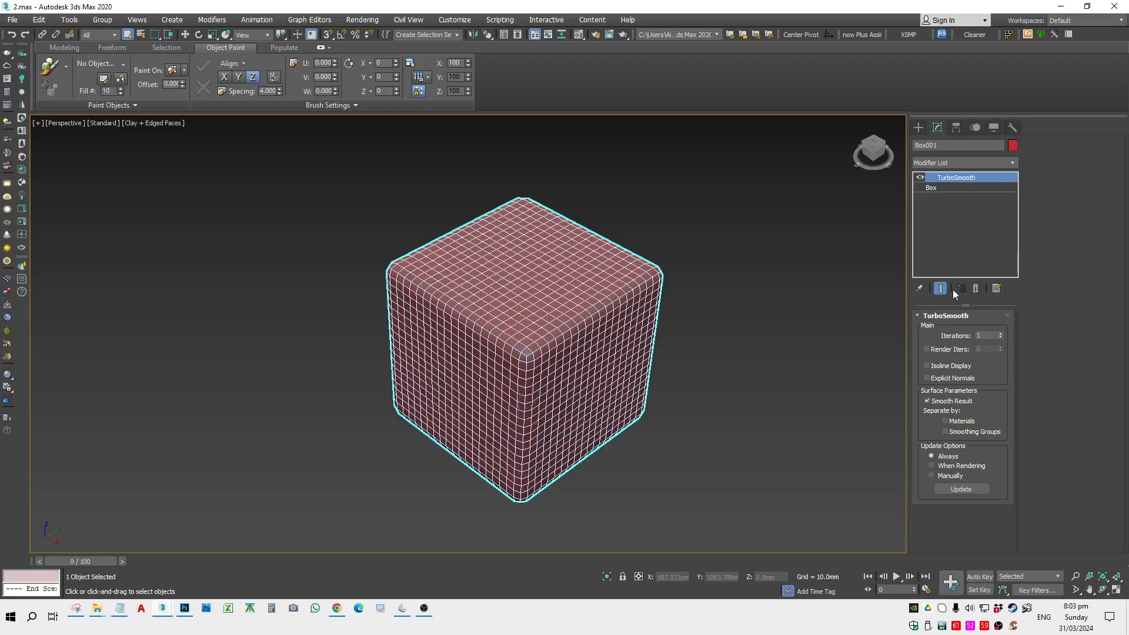
Step: Return to the base Box level and set its length and width segments to 4 each
{"action": "left_click", "coordinate": [938, 188]}
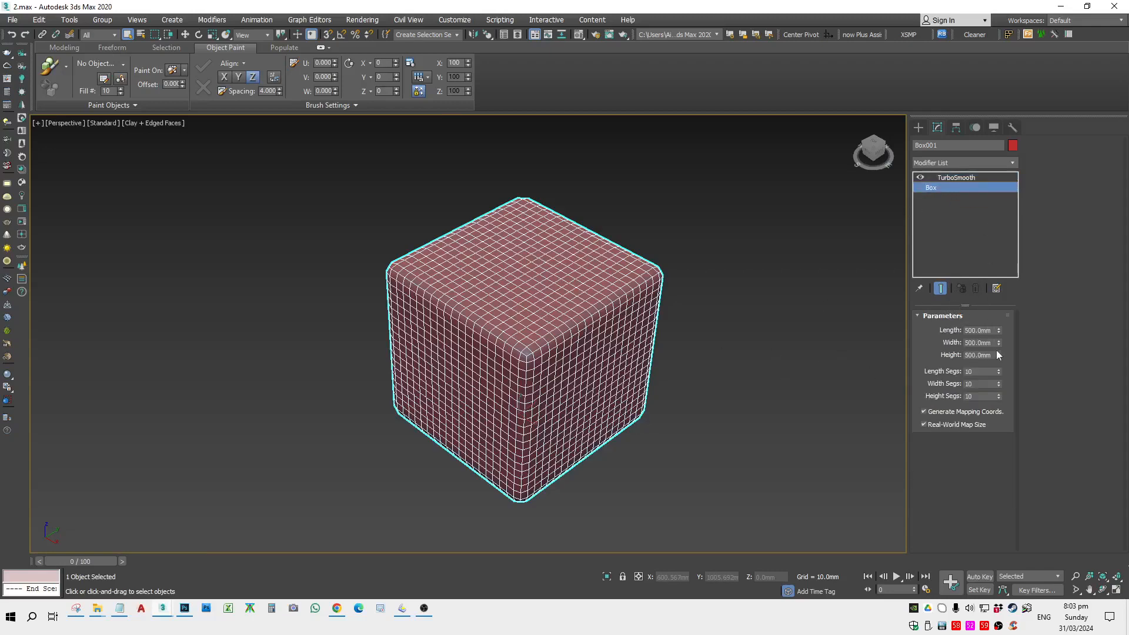
{"action": "left_click", "coordinate": [998, 373]}
{"action": "left_click", "coordinate": [998, 374]}
{"action": "left_click", "coordinate": [998, 373]}
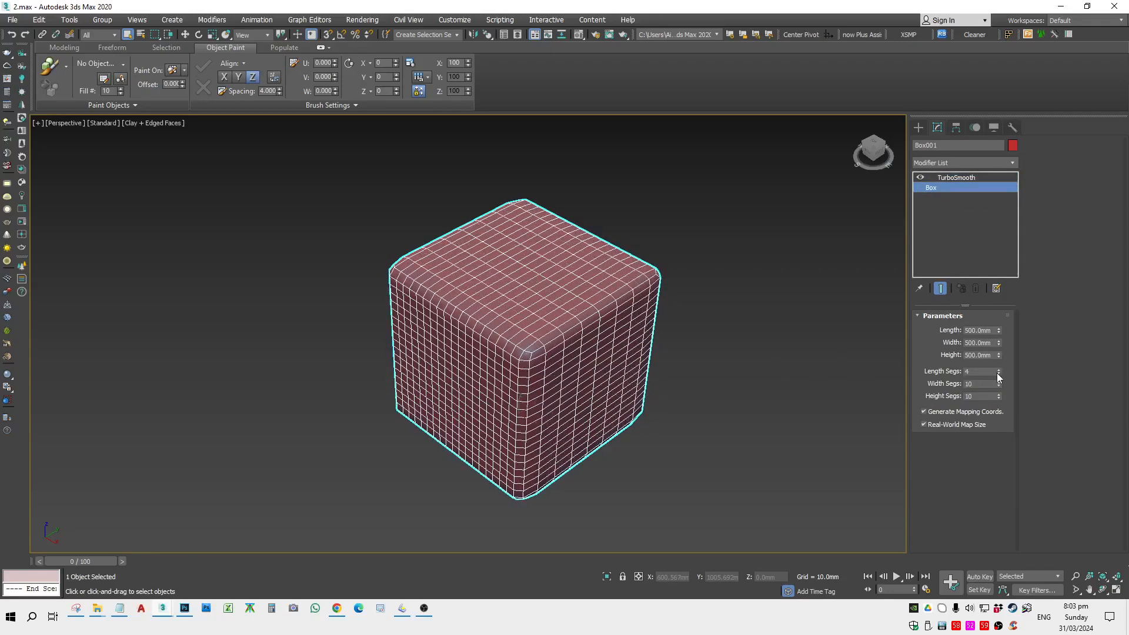
{"action": "left_click", "coordinate": [998, 385]}
{"action": "left_click", "coordinate": [998, 386]}
{"action": "left_click", "coordinate": [998, 386]}
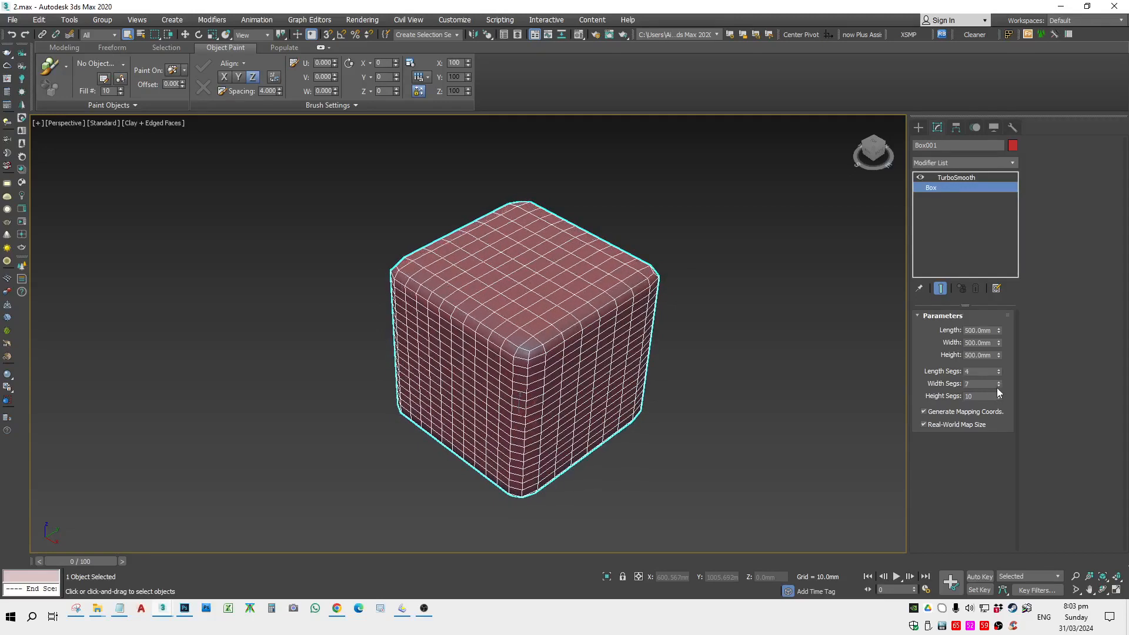
{"action": "left_click", "coordinate": [998, 386]}
{"action": "left_click", "coordinate": [998, 386]}
{"action": "left_click", "coordinate": [998, 386]}
Step: Set the box's height segments to 4
{"action": "left_click", "coordinate": [998, 398]}
{"action": "left_click", "coordinate": [998, 399]}
{"action": "left_click", "coordinate": [998, 398]}
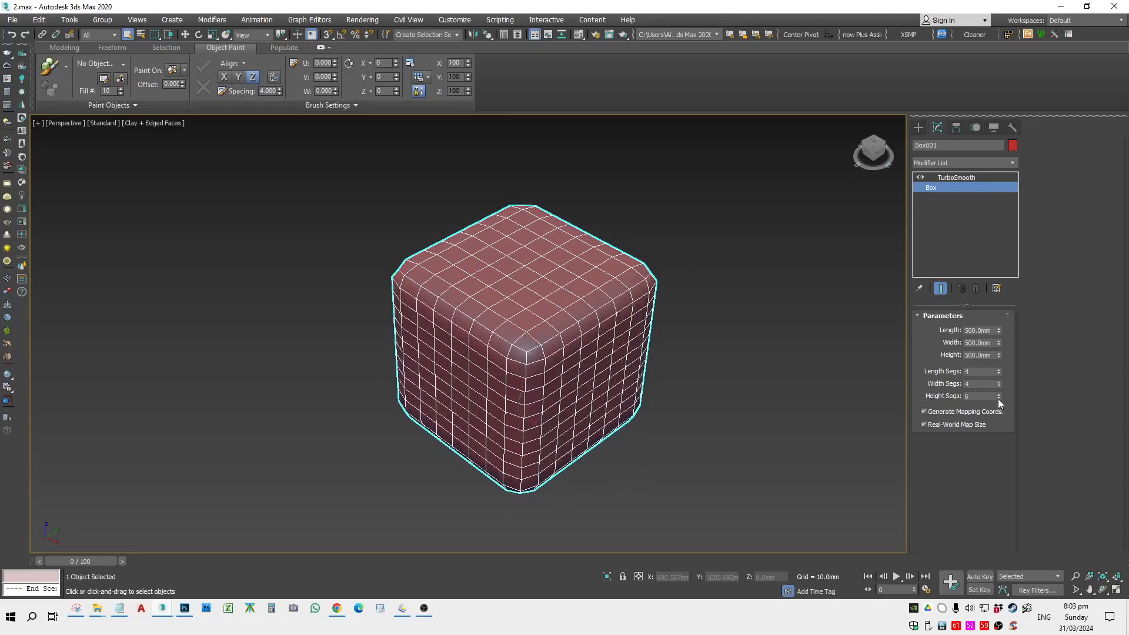
{"action": "left_click", "coordinate": [998, 398]}
{"action": "left_click", "coordinate": [998, 398]}
{"action": "left_click", "coordinate": [998, 398]}
{"action": "left_click", "coordinate": [998, 398]}
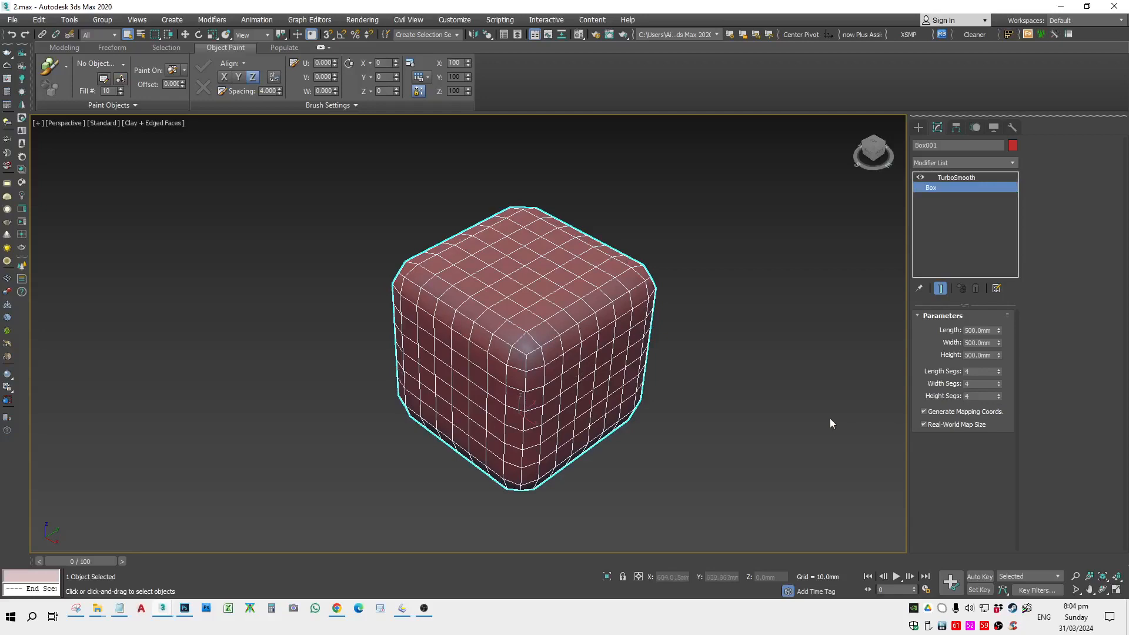
Step: Reselect the smoothed box and remove its TurboSmooth modifier from the stack
{"action": "left_click", "coordinate": [830, 418]}
{"action": "left_click", "coordinate": [580, 359]}
{"action": "scroll", "coordinate": [580, 359], "scroll_direction": "up", "scroll_amount": 3}
{"action": "middle_click_drag", "start_coordinate": [753, 331], "coordinate": [776, 317], "text": "alt"}
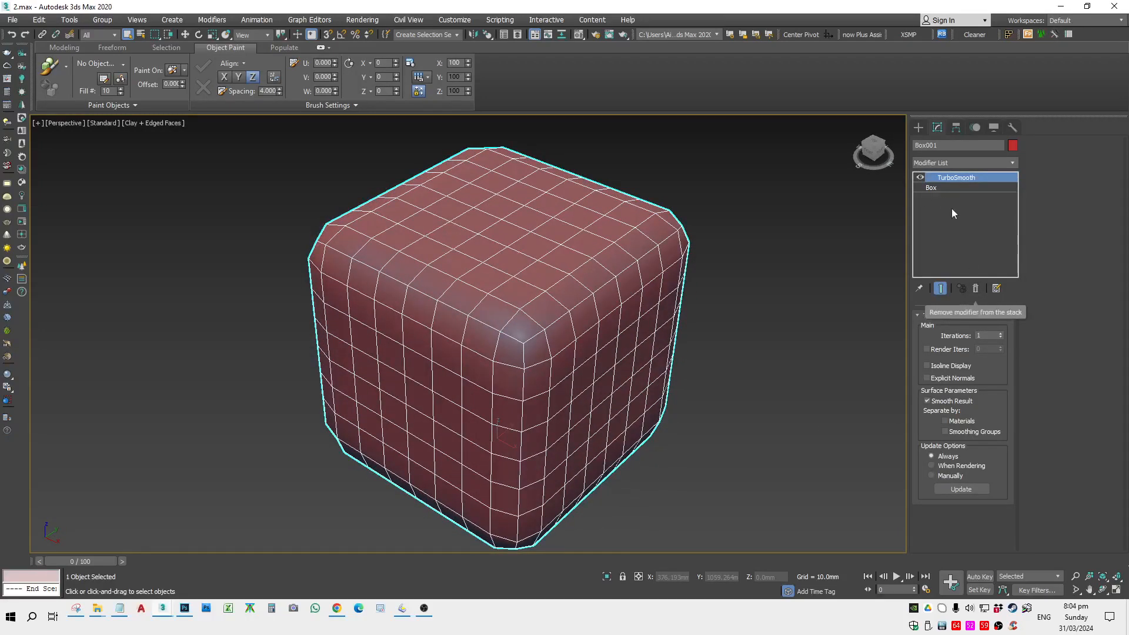
{"action": "left_click", "coordinate": [976, 288]}
{"action": "scroll", "coordinate": [814, 337], "scroll_direction": "down", "scroll_amount": 4}
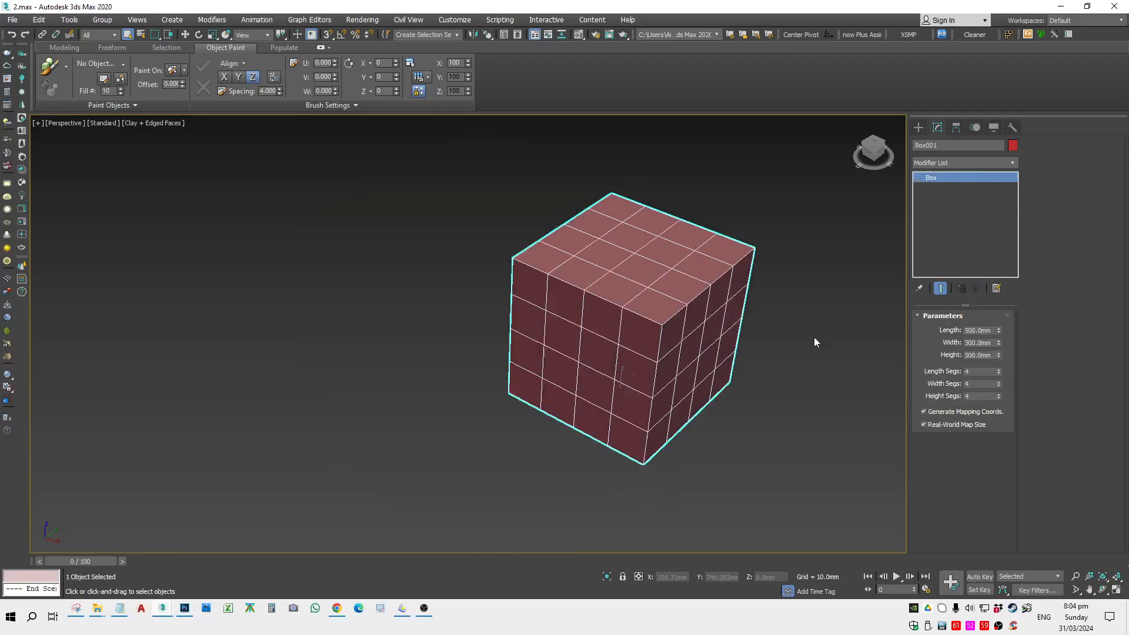
{"action": "scroll", "coordinate": [747, 363], "scroll_direction": "up", "scroll_amount": 3}
{"action": "scroll", "coordinate": [726, 382], "scroll_direction": "down", "scroll_amount": 6}
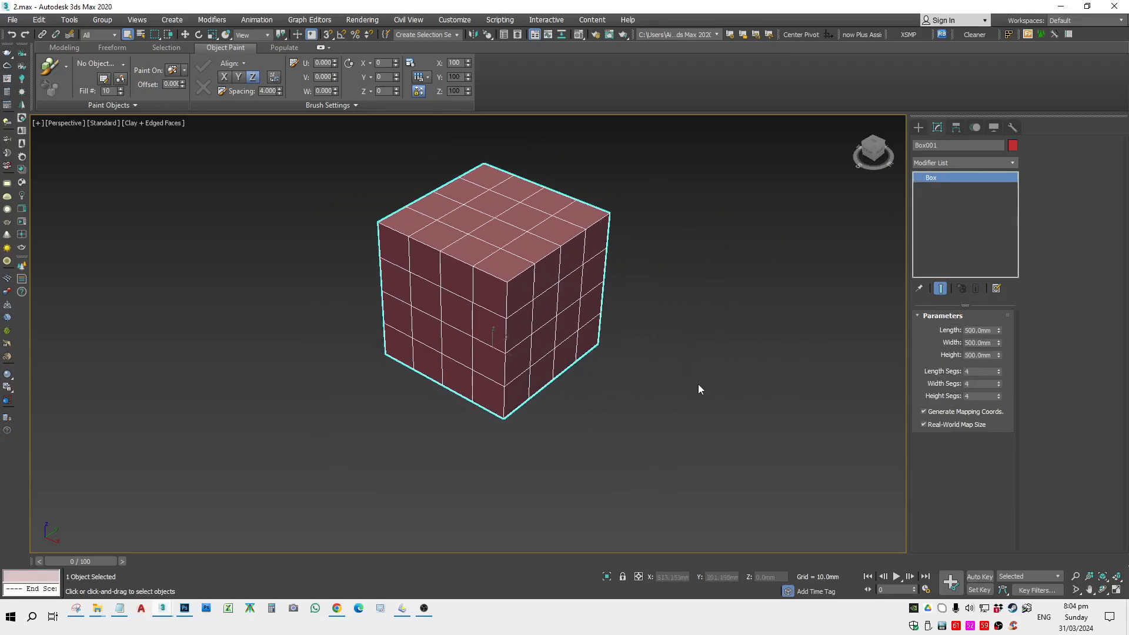
Step: Reselect the box and check the lesson 2 outline in the Notepad lesson notes
{"action": "left_click", "coordinate": [724, 441]}
{"action": "scroll", "coordinate": [640, 453], "scroll_direction": "up", "scroll_amount": 5}
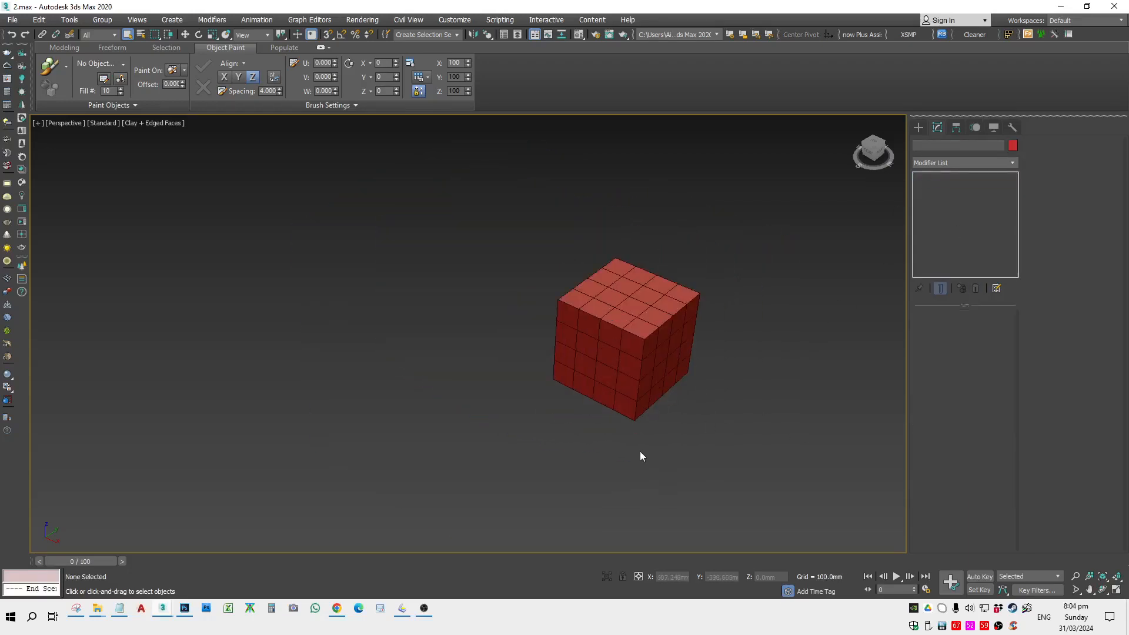
{"action": "left_click", "coordinate": [541, 355]}
{"action": "key", "text": "z"}
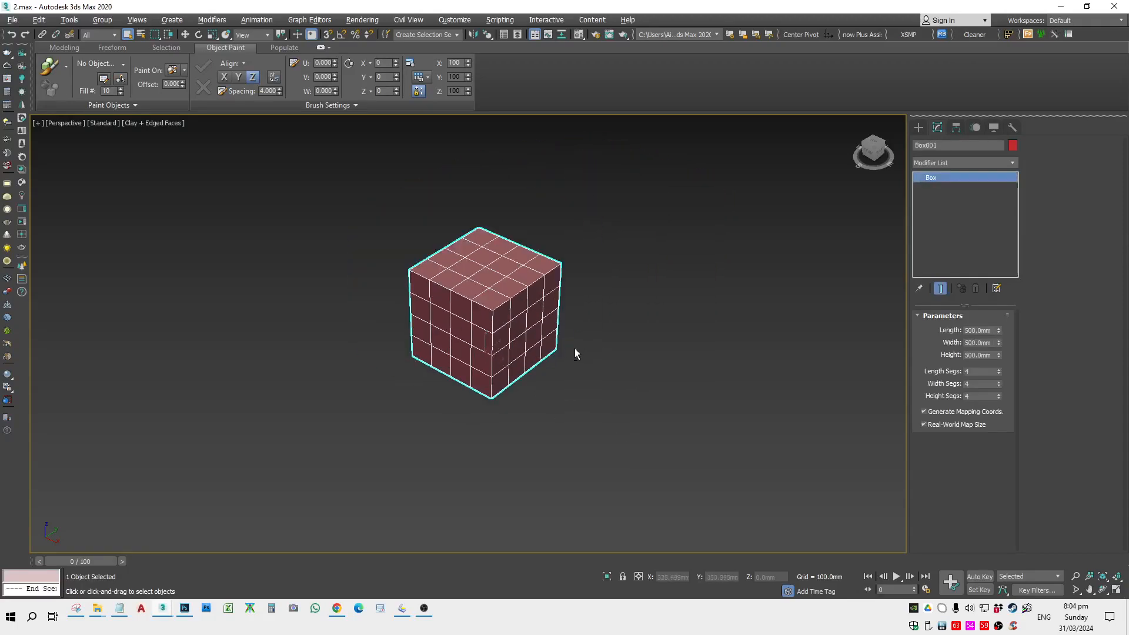
{"action": "middle_click_drag", "start_coordinate": [576, 350], "coordinate": [476, 406], "text": "alt"}
{"action": "left_click", "coordinate": [121, 611]}
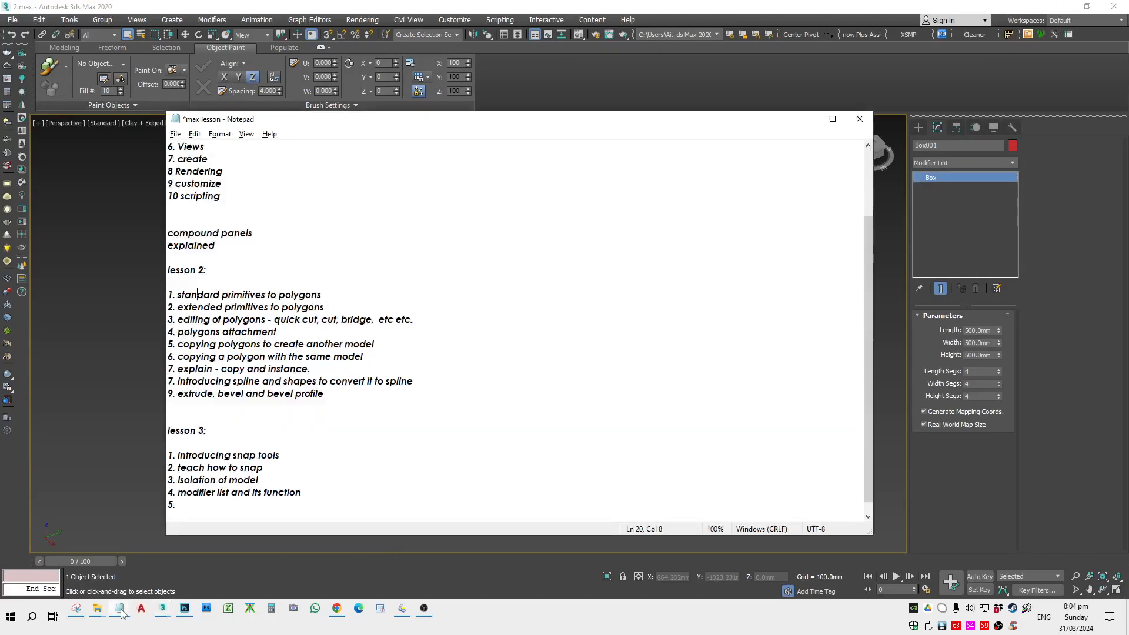
{"action": "left_click", "coordinate": [905, 331]}
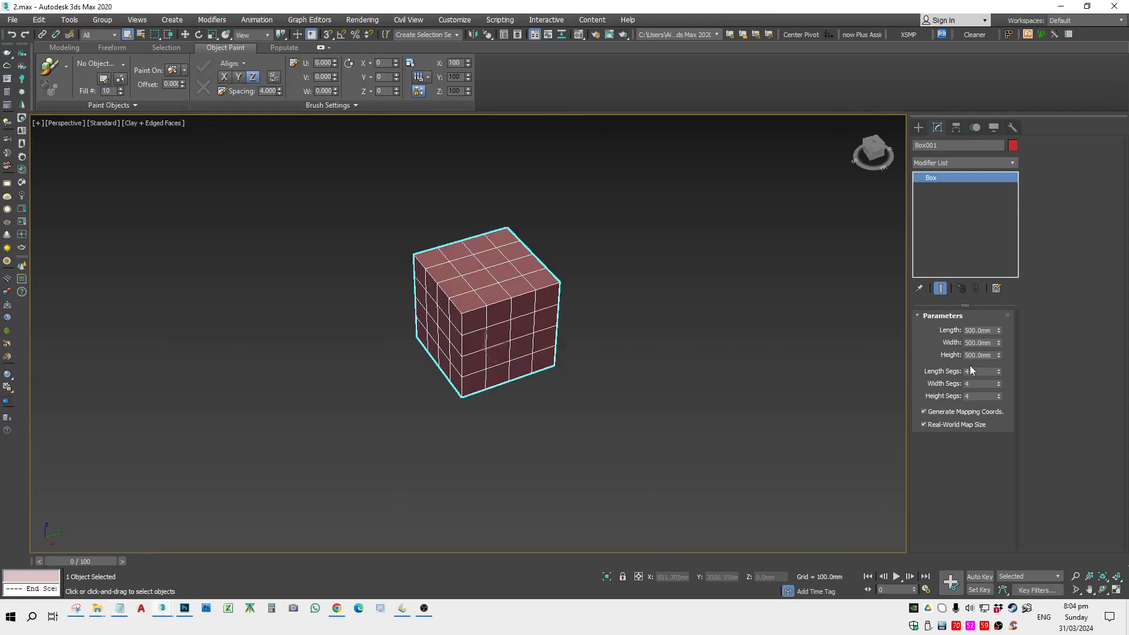
Step: Convert the segmented box to an Editable Poly
{"action": "key", "text": "z"}
{"action": "middle_click_drag", "start_coordinate": [500, 315], "coordinate": [505, 224], "text": "alt"}
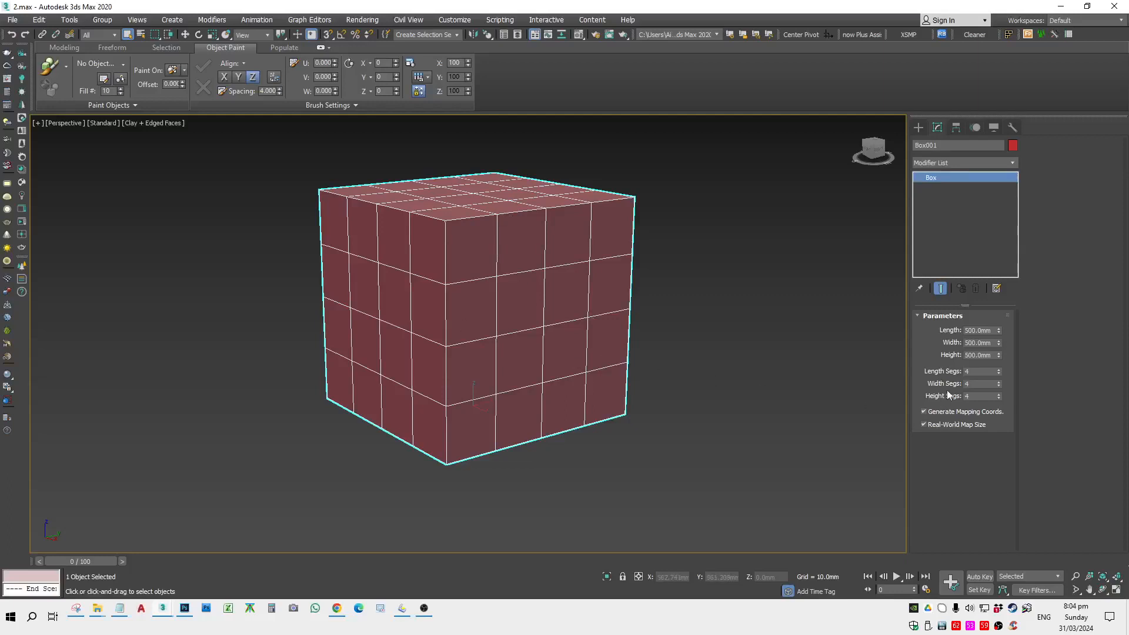
{"action": "middle_click_drag", "start_coordinate": [588, 372], "coordinate": [474, 248], "text": "alt"}
{"action": "right_click", "coordinate": [563, 279]}
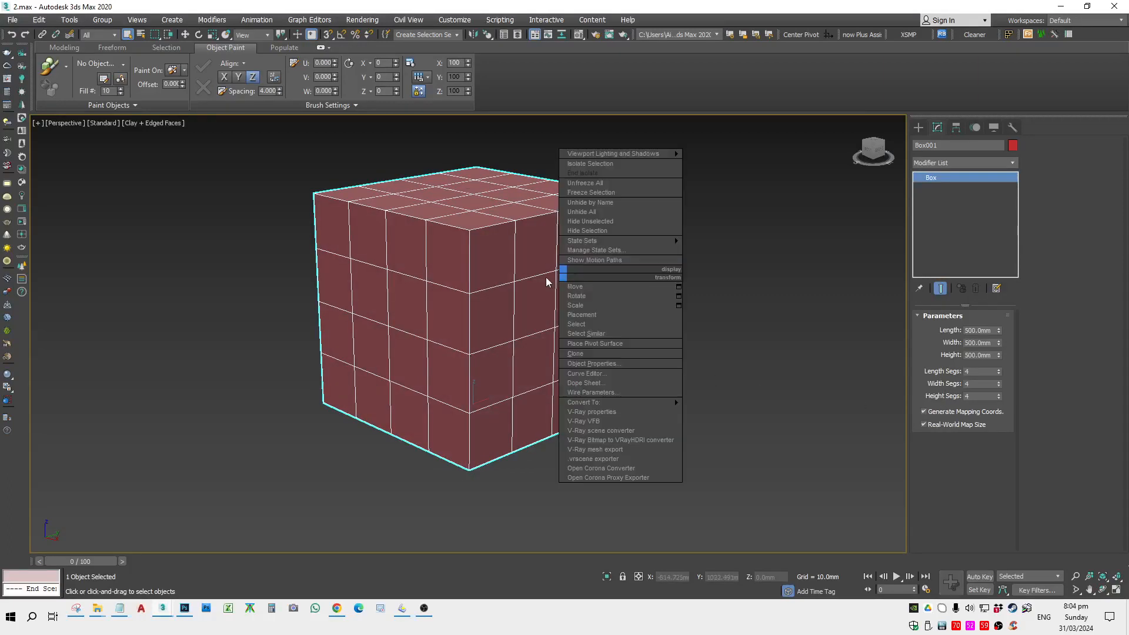
{"action": "left_click", "coordinate": [510, 270]}
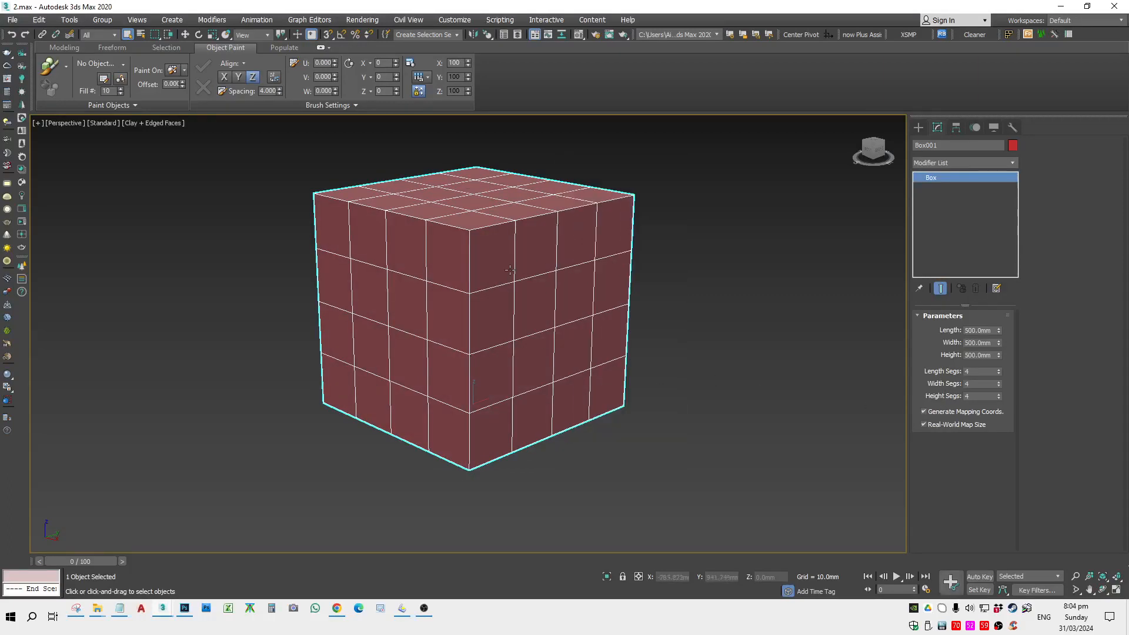
{"action": "right_click", "coordinate": [549, 259]}
{"action": "mouse_move", "coordinate": [638, 388]}
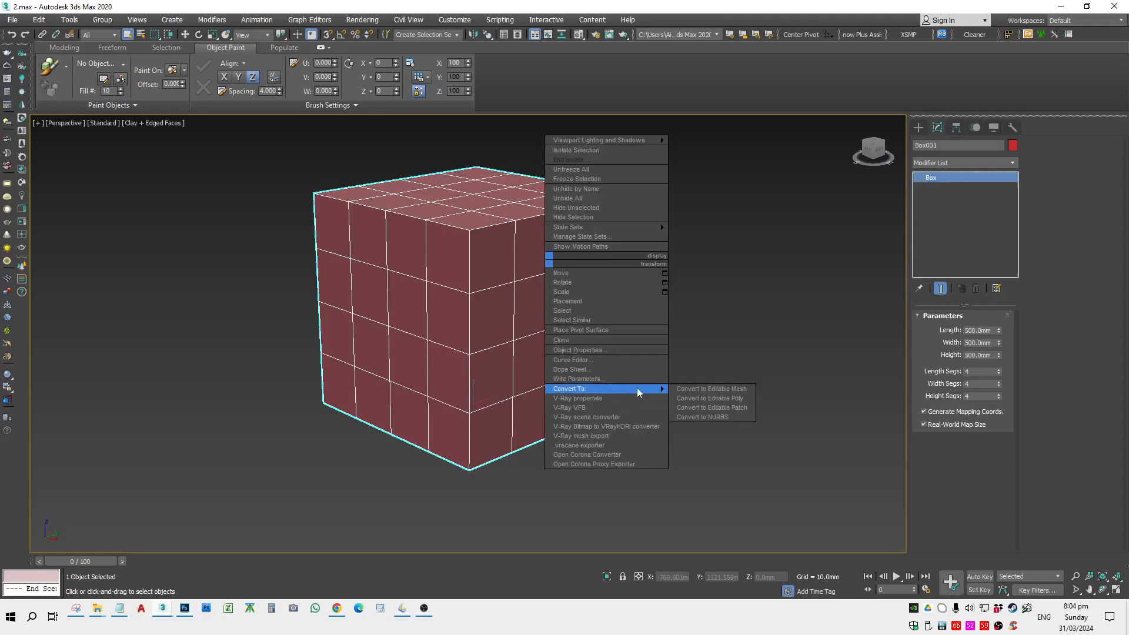
{"action": "left_click", "coordinate": [706, 399]}
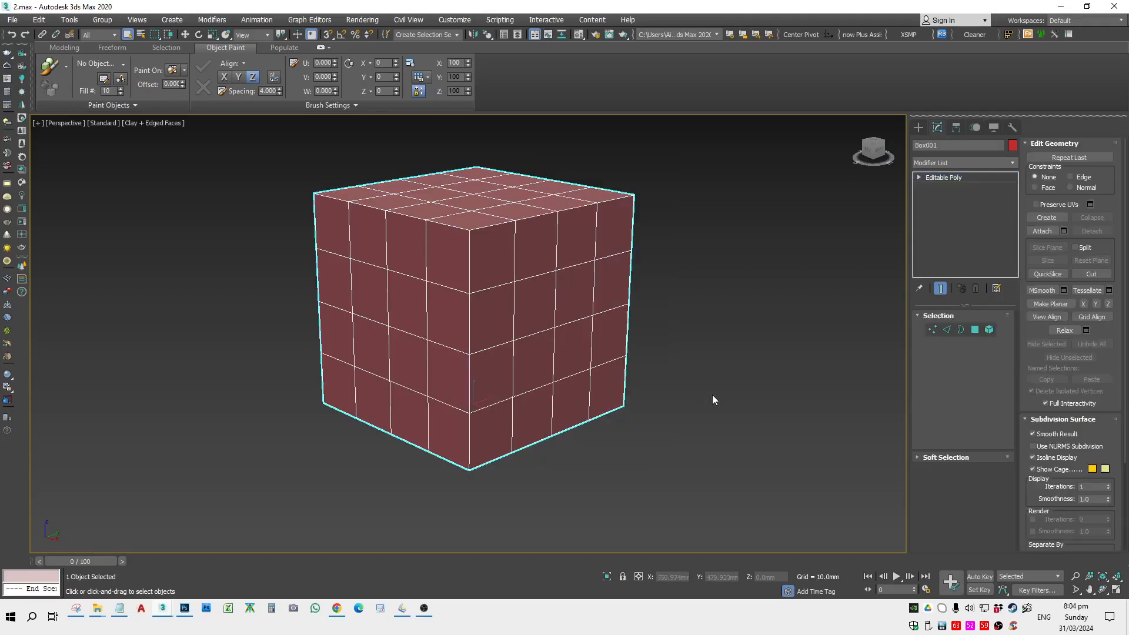
Step: Reselect the converted box and enter its Element selection level
{"action": "left_click", "coordinate": [714, 390]}
{"action": "left_click", "coordinate": [565, 317]}
{"action": "middle_click_drag", "start_coordinate": [565, 317], "coordinate": [556, 329], "text": "alt"}
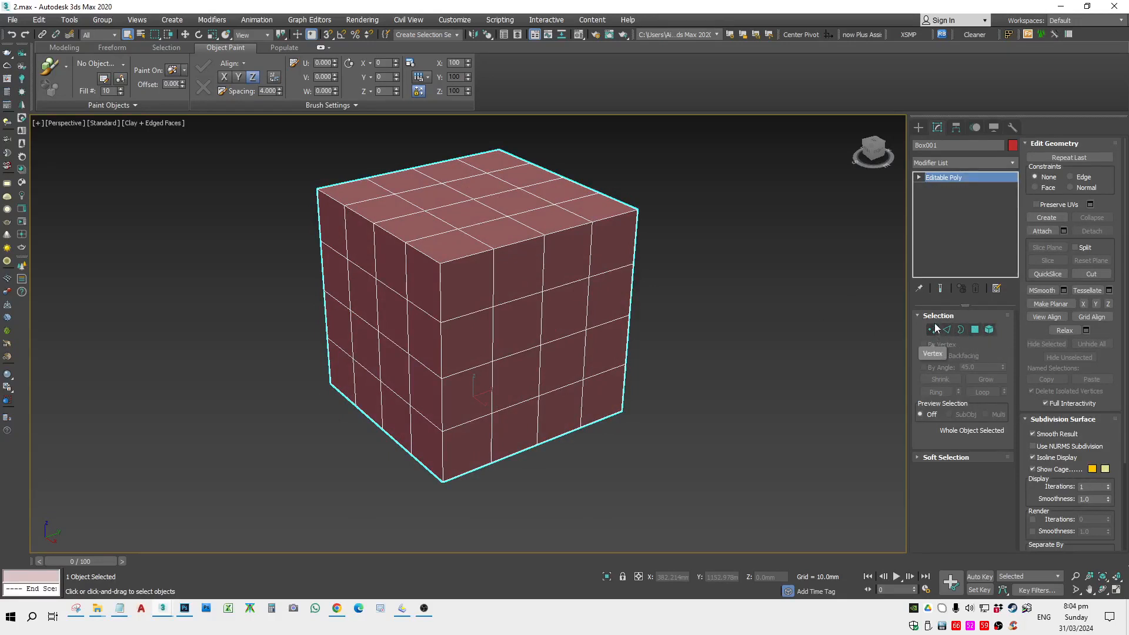
{"action": "left_click", "coordinate": [989, 330]}
{"action": "scroll", "coordinate": [676, 460], "scroll_direction": "down", "scroll_amount": 5}
{"action": "scroll", "coordinate": [596, 414], "scroll_direction": "up", "scroll_amount": 4}
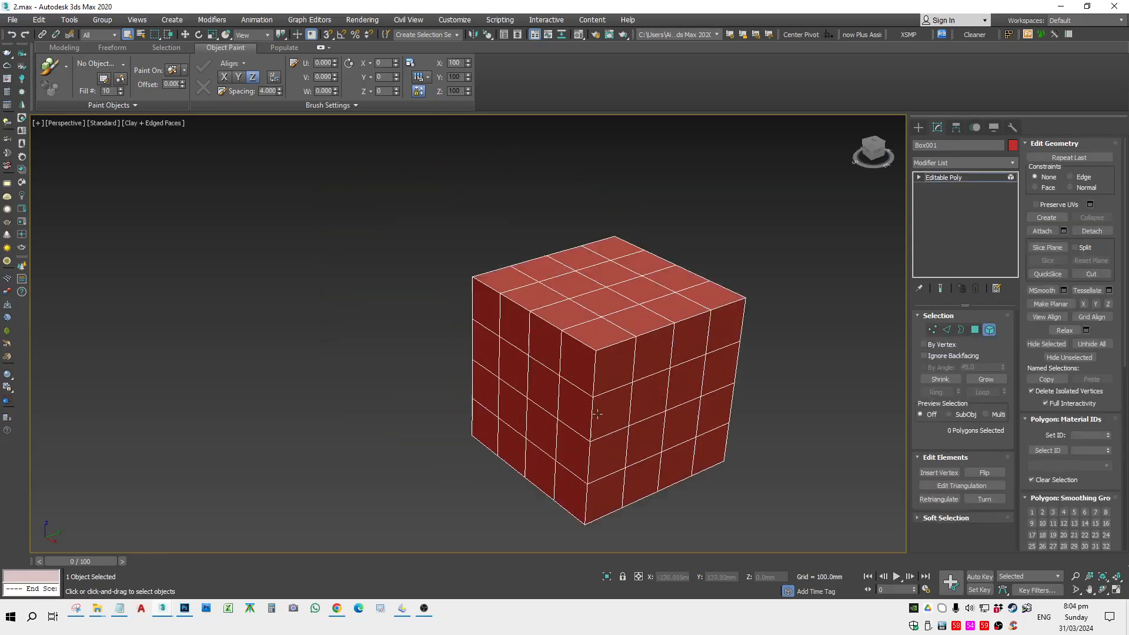
{"action": "left_click", "coordinate": [654, 414]}
{"action": "middle_click_drag", "start_coordinate": [671, 422], "coordinate": [598, 406]}
{"action": "left_click", "coordinate": [738, 423]}
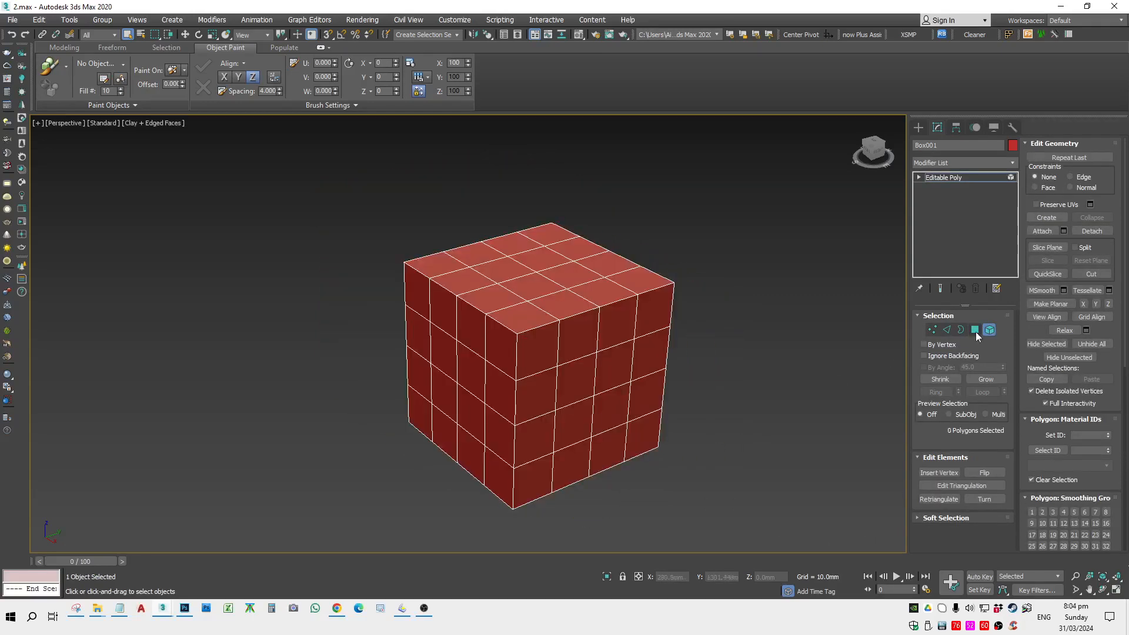
Step: Switch to Polygon selection level and select the upper far-corner polygon on the box's front-right side
{"action": "left_click", "coordinate": [976, 330]}
{"action": "left_click", "coordinate": [654, 312]}
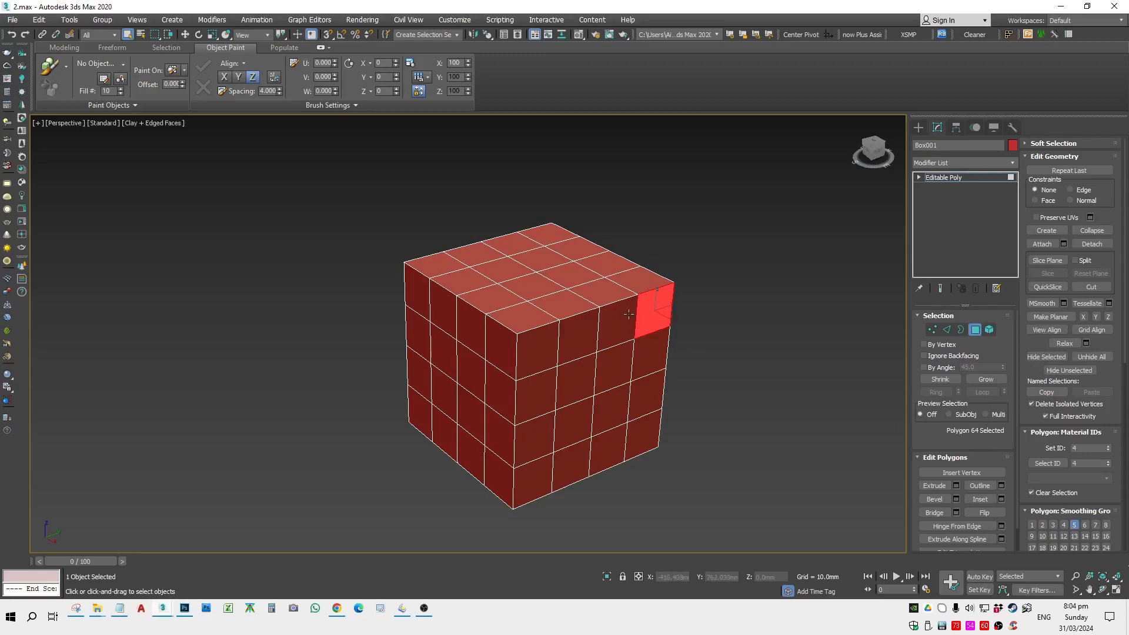
Step: Select individual polygons one after another across the rows of the box's front-right side
{"action": "left_click", "coordinate": [623, 317]}
{"action": "left_click", "coordinate": [588, 331]}
{"action": "left_click", "coordinate": [546, 348]}
{"action": "left_click", "coordinate": [540, 389]}
{"action": "left_click", "coordinate": [579, 385]}
{"action": "left_click", "coordinate": [616, 378]}
{"action": "left_click", "coordinate": [645, 382]}
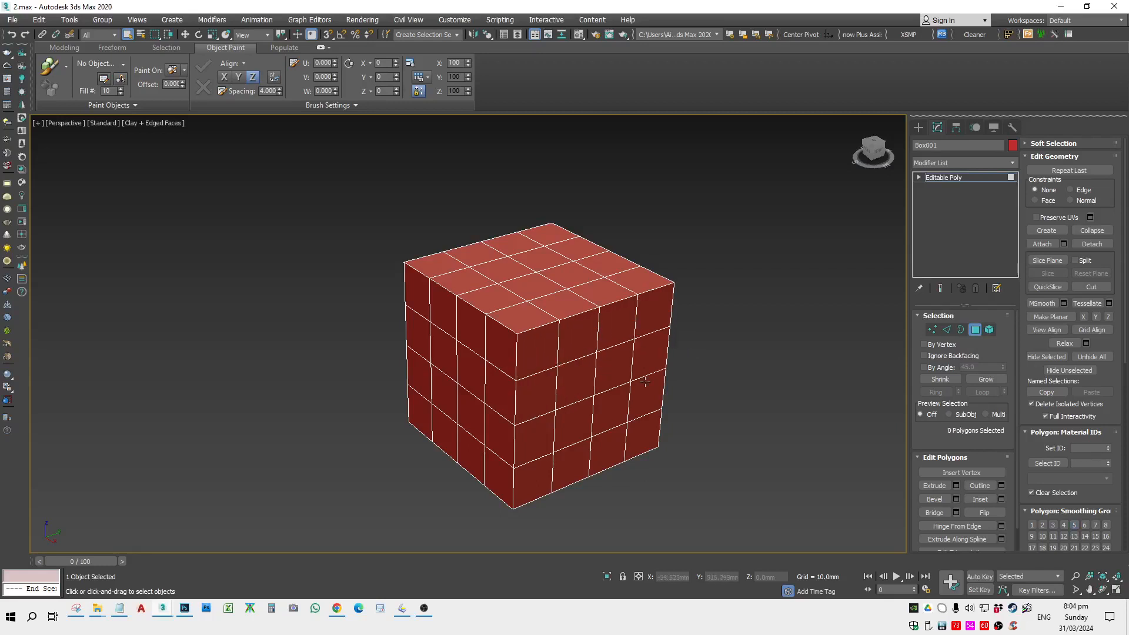
{"action": "left_click", "coordinate": [646, 395]}
{"action": "left_click", "coordinate": [605, 409]}
{"action": "left_click", "coordinate": [534, 439]}
{"action": "left_click", "coordinate": [532, 477]}
{"action": "left_click", "coordinate": [643, 435]}
{"action": "left_click", "coordinate": [665, 439]}
Step: Delete the two middle polygons in the second row from the top of the box's front-right side
{"action": "left_click", "coordinate": [960, 330]}
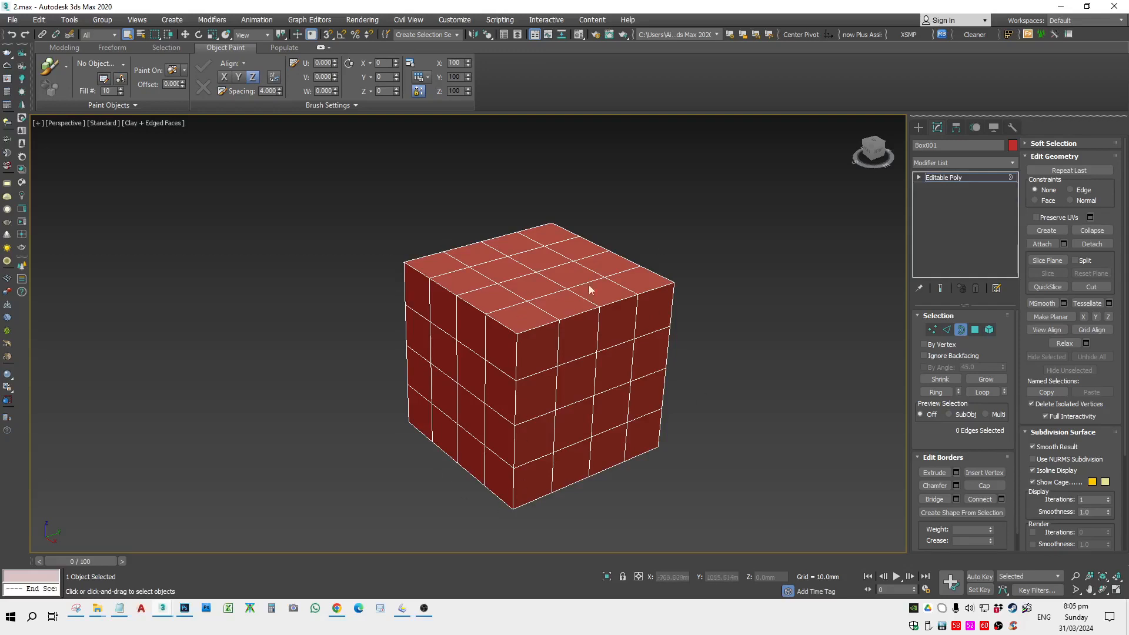
{"action": "right_click", "coordinate": [848, 335]}
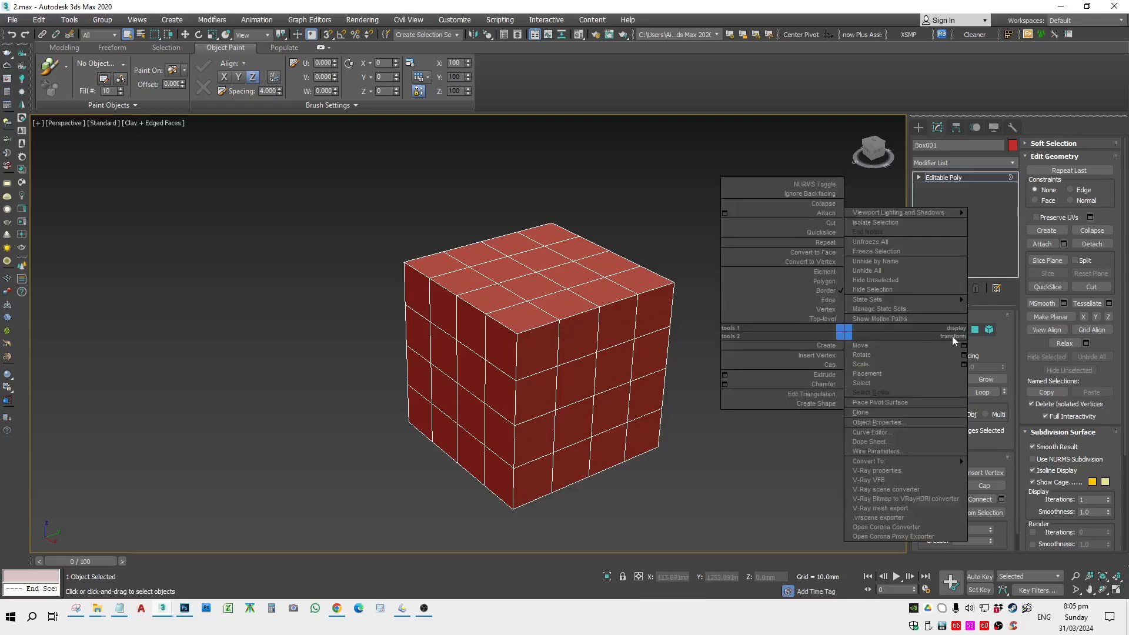
{"action": "left_click", "coordinate": [975, 330]}
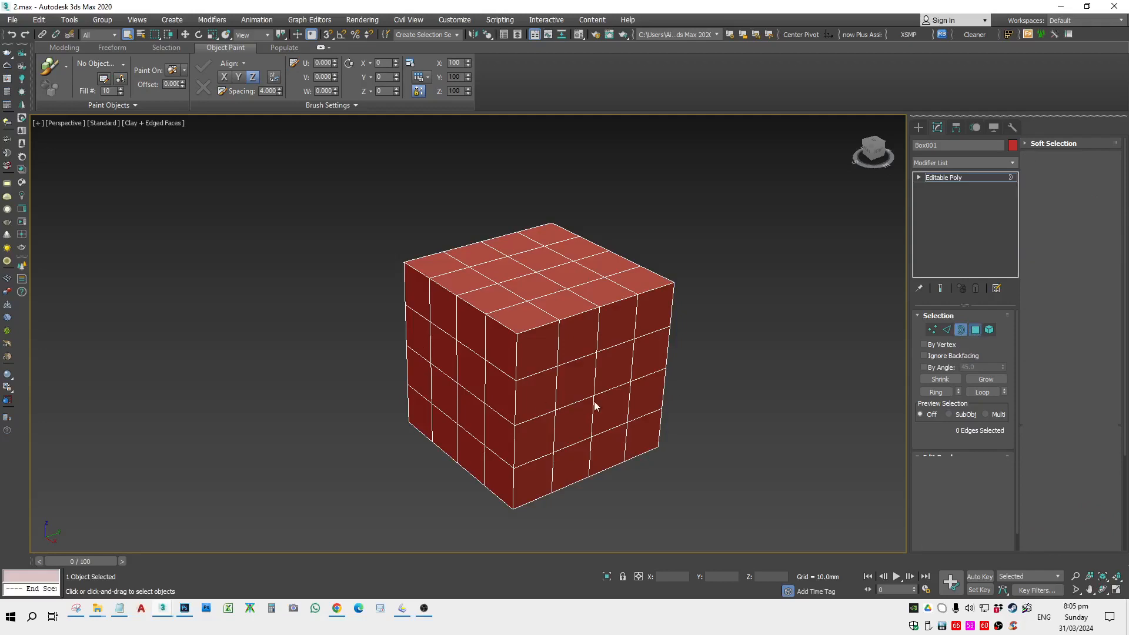
{"action": "scroll", "coordinate": [594, 401], "scroll_direction": "up", "scroll_amount": 3}
{"action": "left_click", "coordinate": [610, 348]}
{"action": "left_click", "coordinate": [558, 370], "text": "ctrl"}
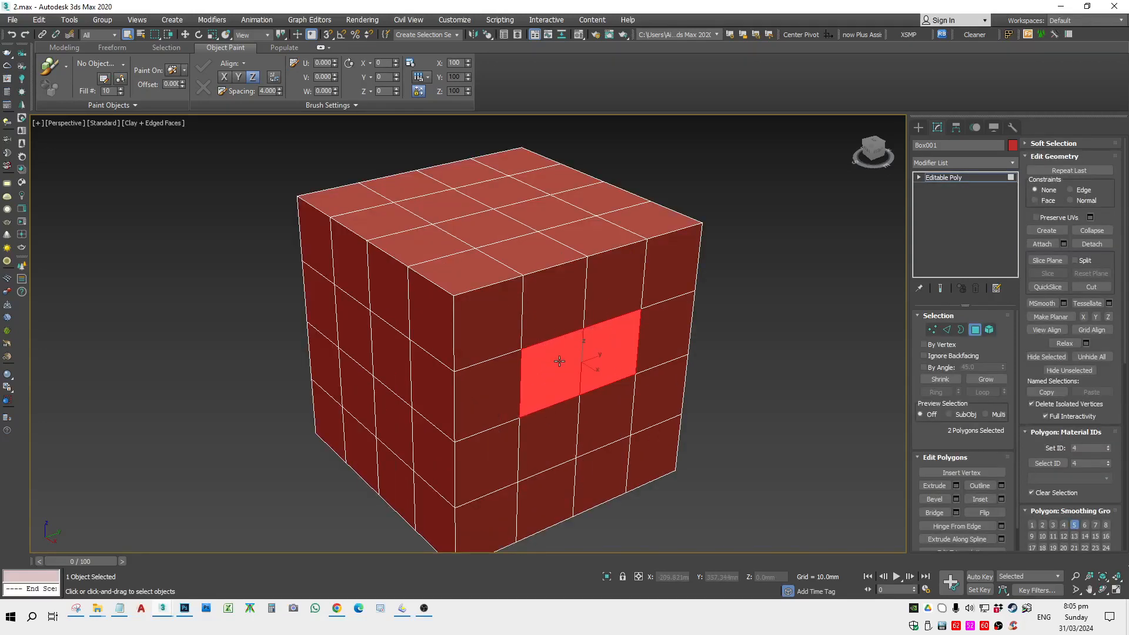
{"action": "key", "text": "Delete"}
{"action": "middle_click_drag", "start_coordinate": [567, 366], "coordinate": [588, 385], "text": "alt"}
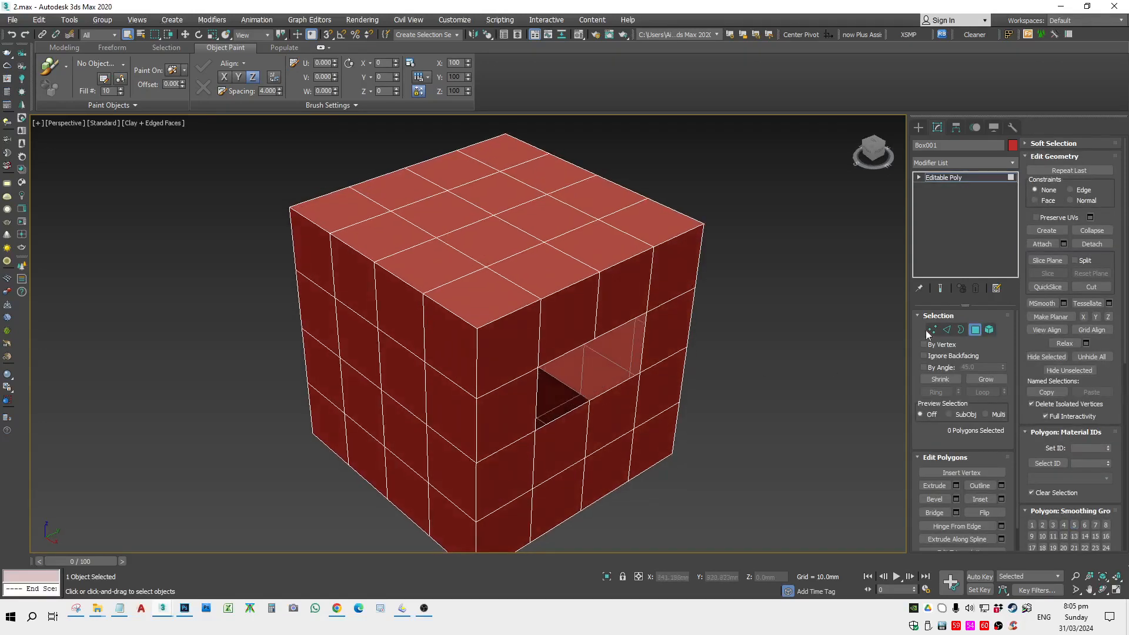
Step: Select the border of the two-polygon opening and cap it, then leave the Border level
{"action": "left_click", "coordinate": [959, 330]}
{"action": "left_click", "coordinate": [645, 374]}
{"action": "scroll", "coordinate": [609, 351], "scroll_direction": "up", "scroll_amount": 3}
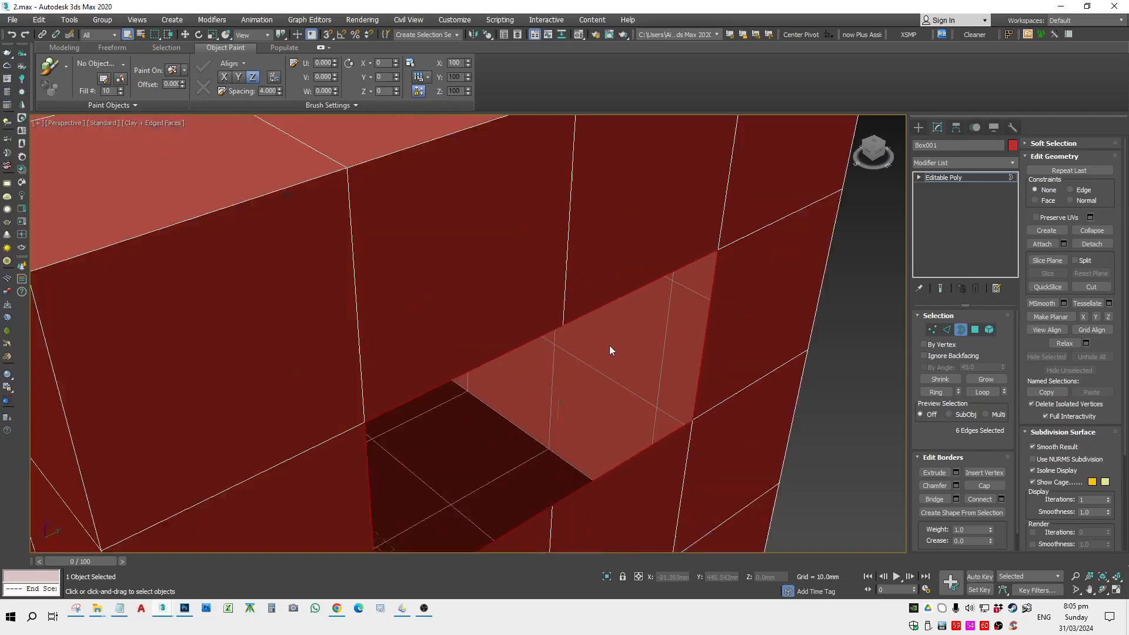
{"action": "scroll", "coordinate": [609, 351], "scroll_direction": "down", "scroll_amount": 3}
{"action": "middle_click_drag", "start_coordinate": [646, 365], "coordinate": [707, 331], "text": "alt"}
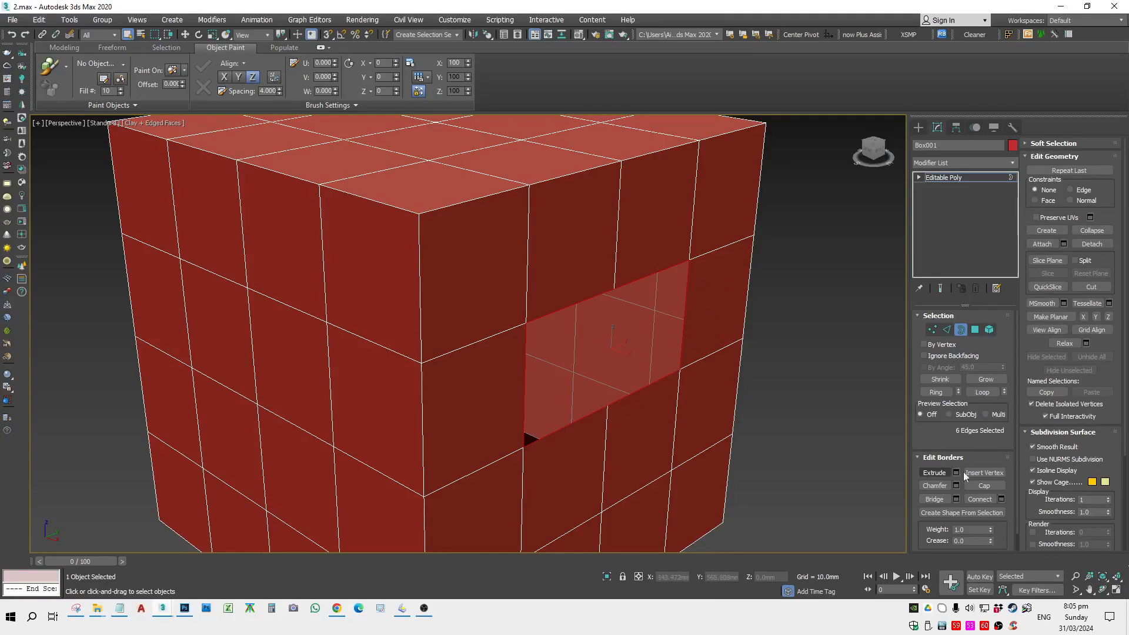
{"action": "left_click", "coordinate": [996, 486]}
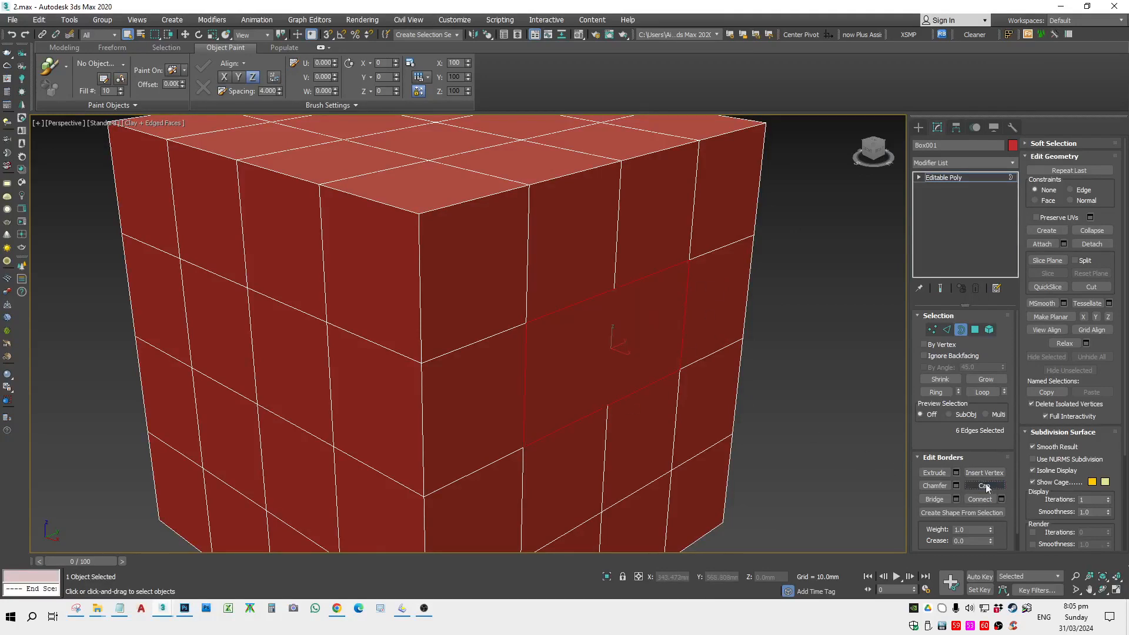
{"action": "scroll", "coordinate": [774, 421], "scroll_direction": "down", "scroll_amount": 5}
{"action": "middle_click_drag", "start_coordinate": [773, 421], "coordinate": [739, 411], "text": "alt"}
{"action": "scroll", "coordinate": [759, 406], "scroll_direction": "up", "scroll_amount": 6}
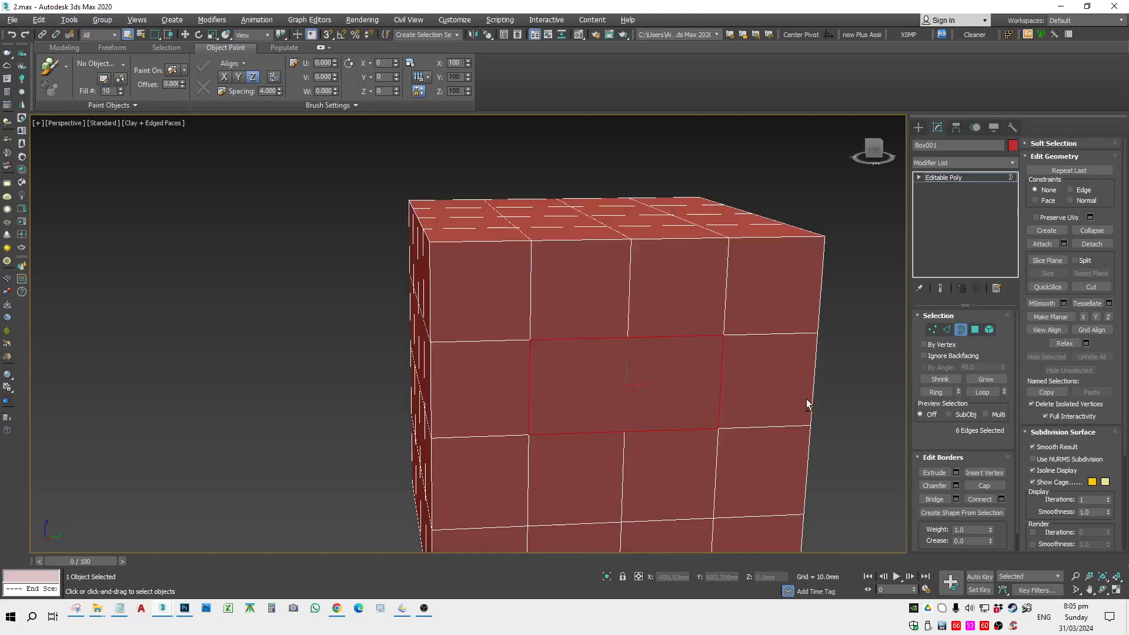
{"action": "middle_click_drag", "start_coordinate": [806, 403], "coordinate": [823, 397], "text": "alt"}
{"action": "left_click", "coordinate": [960, 330]}
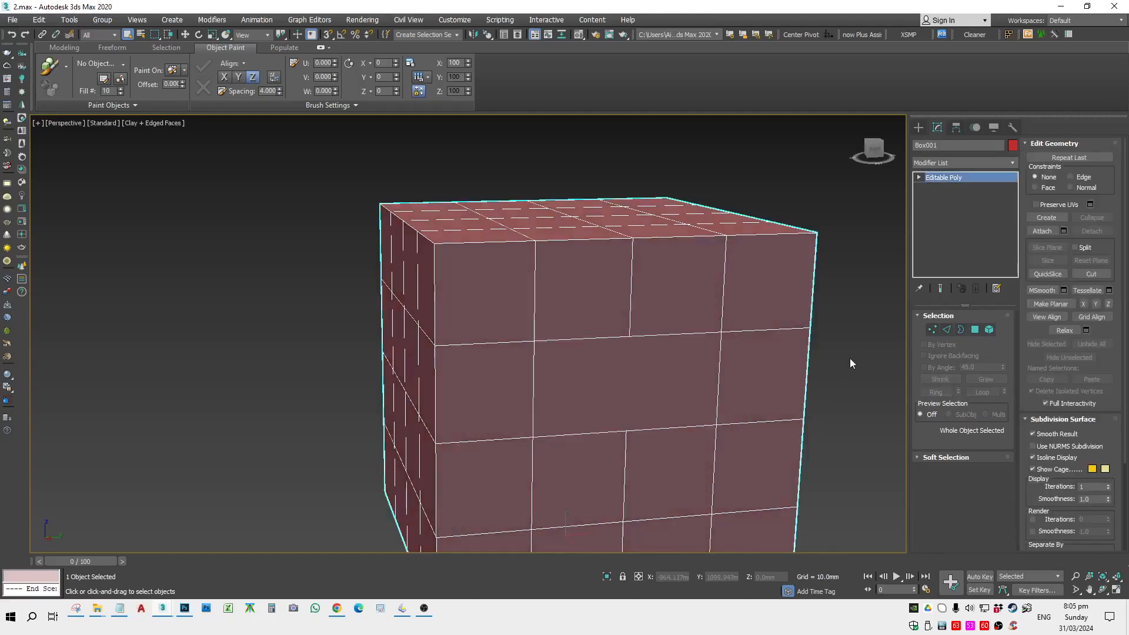
{"action": "scroll", "coordinate": [841, 366], "scroll_direction": "down", "scroll_amount": 2}
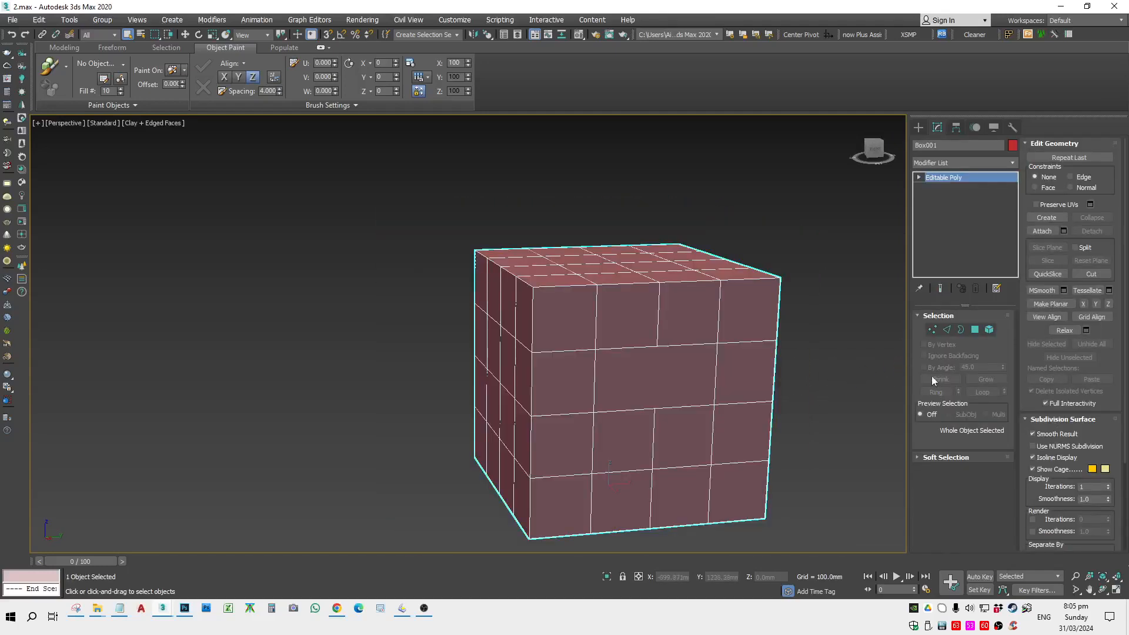
Step: Select the wide capped polygon at Polygon level and delete it
{"action": "left_click", "coordinate": [974, 330]}
{"action": "left_click", "coordinate": [670, 384]}
{"action": "scroll", "coordinate": [682, 387], "scroll_direction": "up", "scroll_amount": 2}
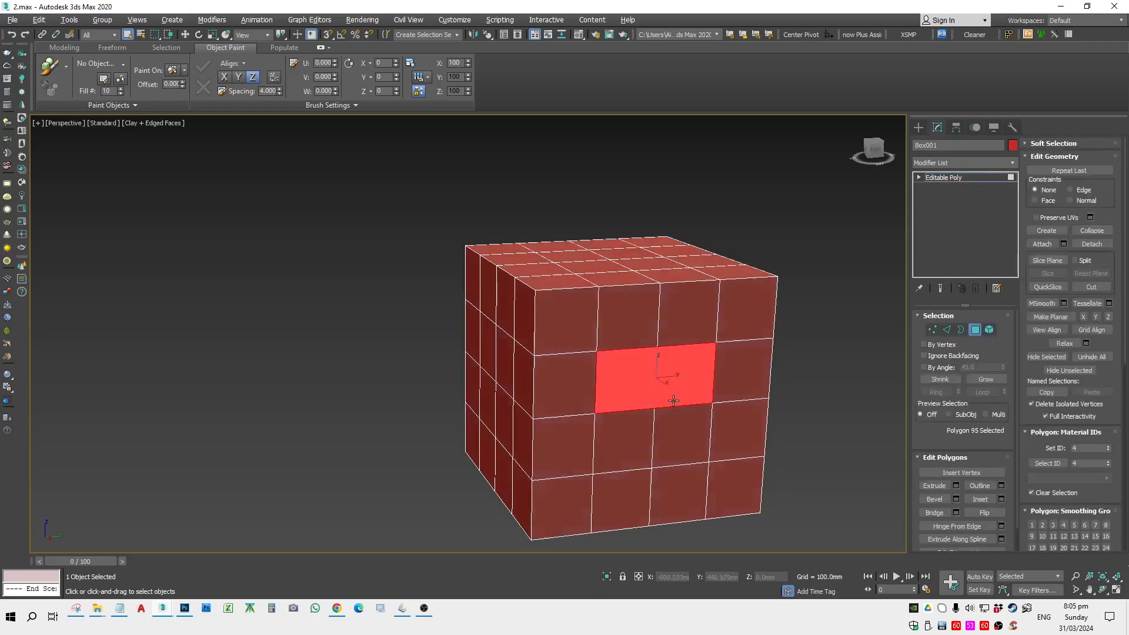
{"action": "key", "text": "Delete"}
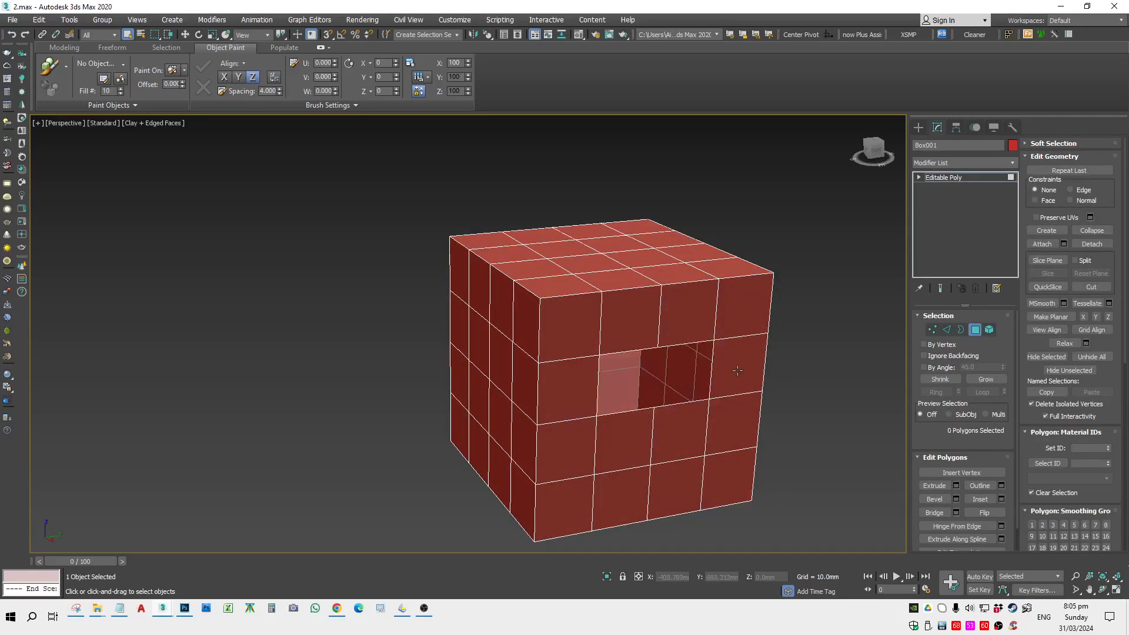
Step: Undo the polygon deletions and the border cap to restore the original polygons on the front-right side
{"action": "key", "text": "ctrl+z"}
{"action": "key", "text": "ctrl+z"}
{"action": "key", "text": "ctrl+z"}
{"action": "key", "text": "ctrl+z"}
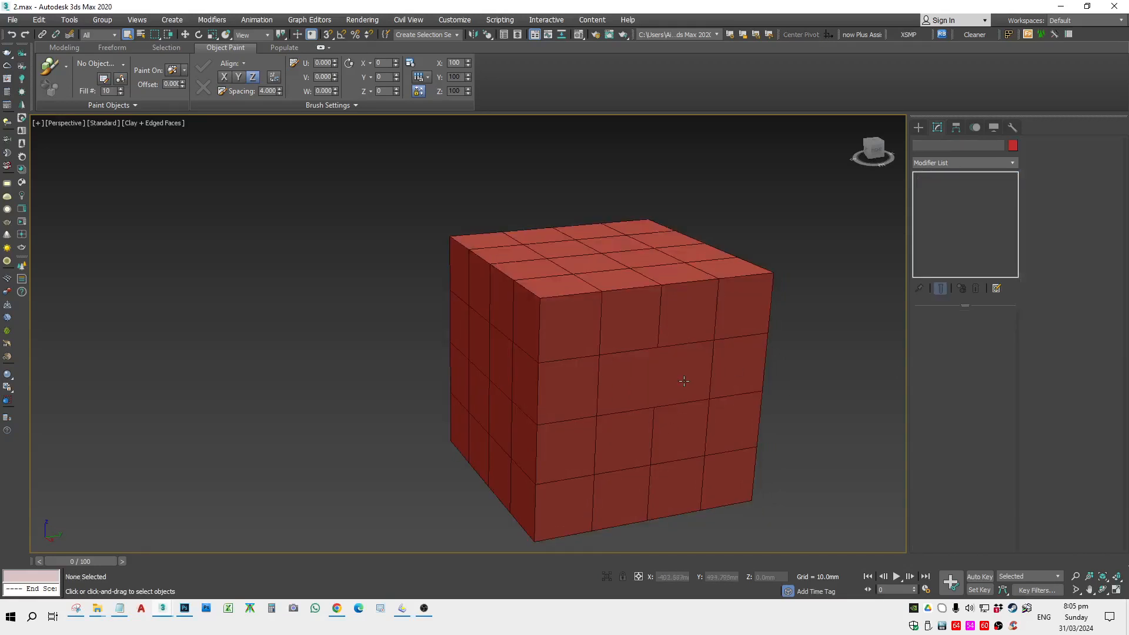
{"action": "key", "text": "ctrl+y"}
{"action": "key", "text": "ctrl+y"}
{"action": "key", "text": "ctrl+y"}
{"action": "key", "text": "ctrl+y"}
{"action": "key", "text": "ctrl+z"}
{"action": "key", "text": "ctrl+z"}
{"action": "key", "text": "ctrl+z"}
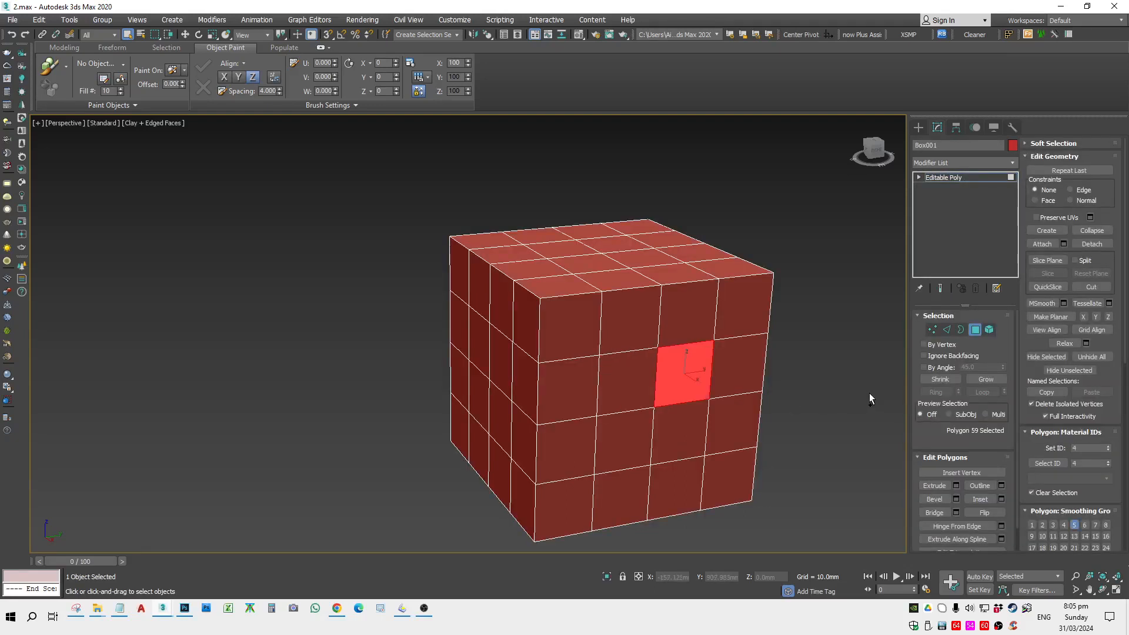
Step: Delete the third polygon in the second row of the front-right side and cap the opening's border
{"action": "left_click", "coordinate": [680, 390]}
{"action": "key", "text": "Delete"}
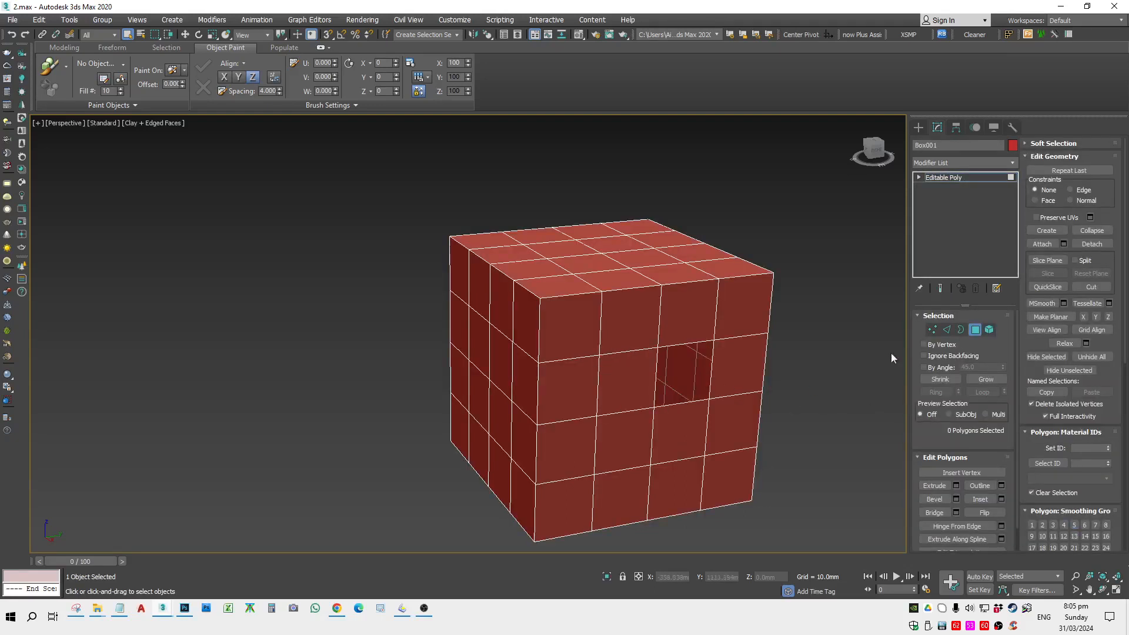
{"action": "left_click", "coordinate": [960, 330]}
{"action": "left_click", "coordinate": [692, 402]}
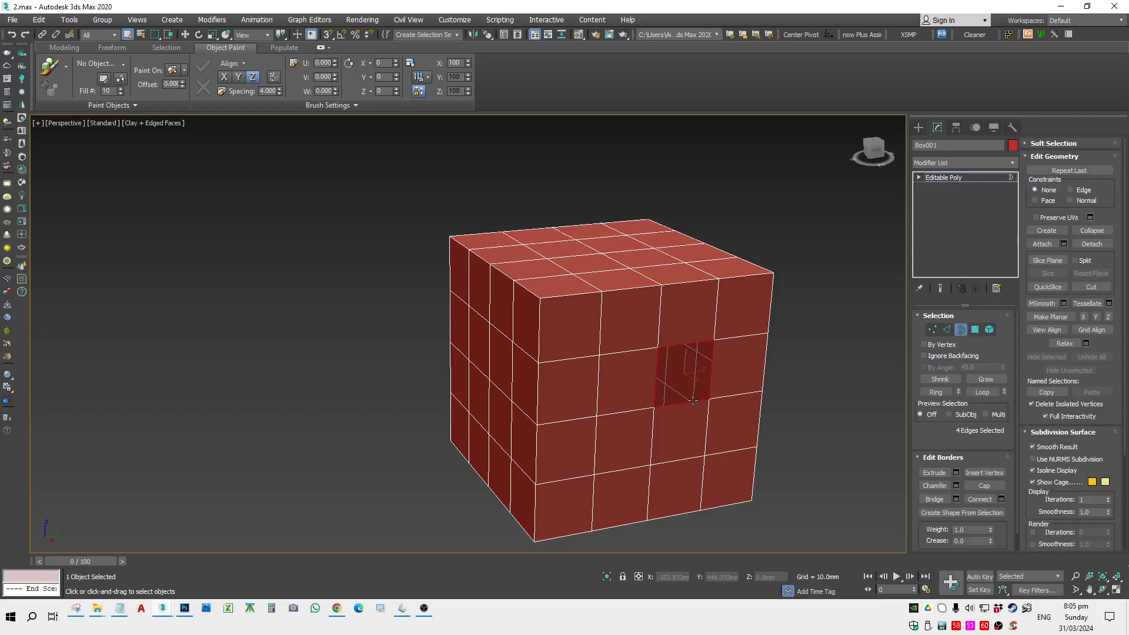
{"action": "left_click", "coordinate": [985, 486]}
{"action": "left_click", "coordinate": [794, 434]}
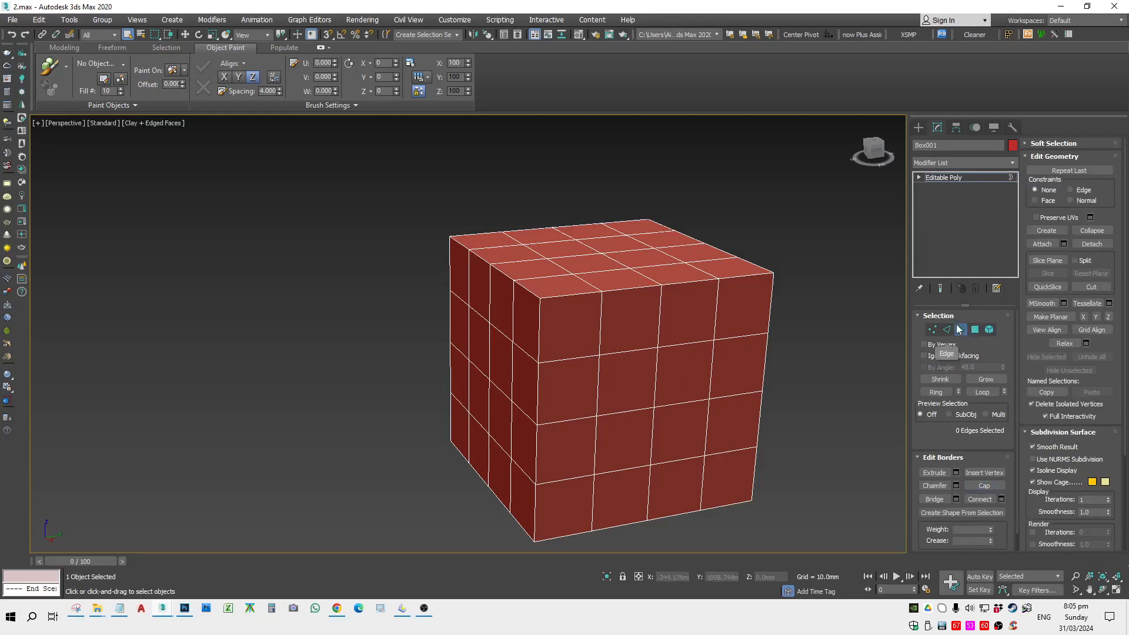
Step: Select the four central polygons of the box's front-right side at Polygon level and delete them
{"action": "left_click", "coordinate": [961, 330]}
{"action": "left_click", "coordinate": [853, 395]}
{"action": "left_click", "coordinate": [711, 385]}
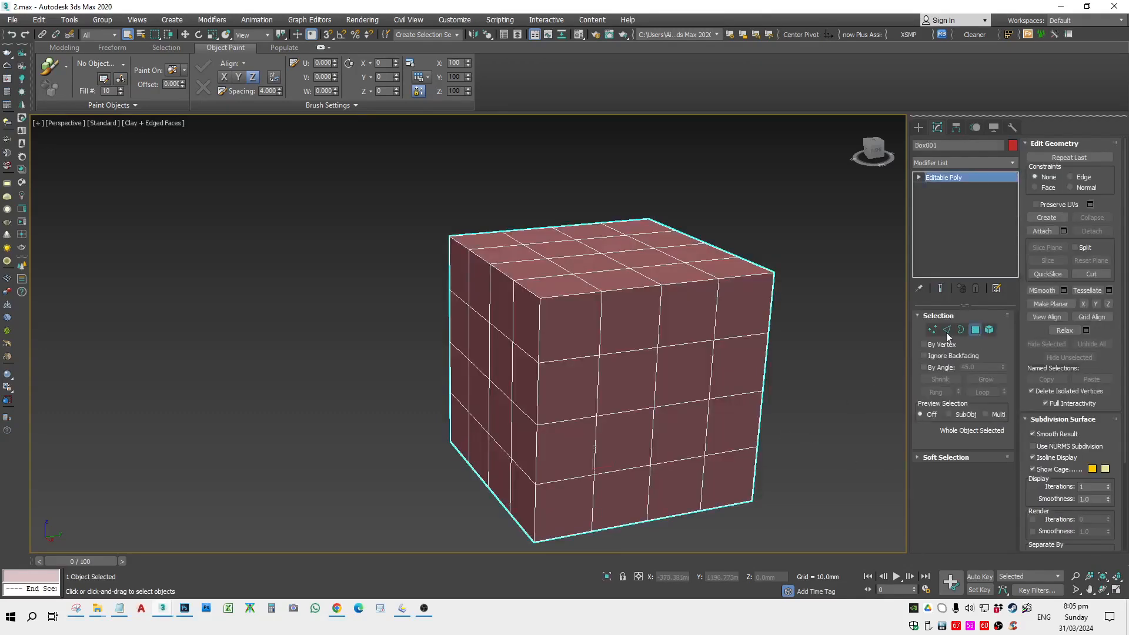
{"action": "left_click", "coordinate": [975, 330]}
{"action": "left_click", "coordinate": [627, 376], "text": "ctrl"}
{"action": "left_click", "coordinate": [624, 438], "text": "ctrl"}
{"action": "left_click", "coordinate": [682, 443], "text": "ctrl"}
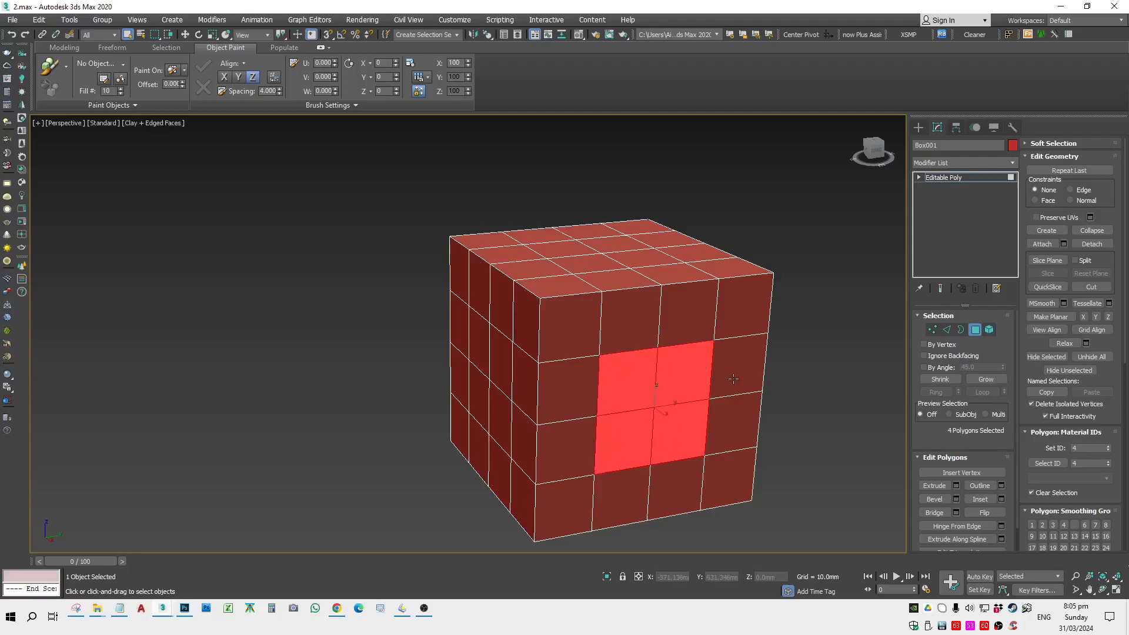
{"action": "key", "text": "Delete"}
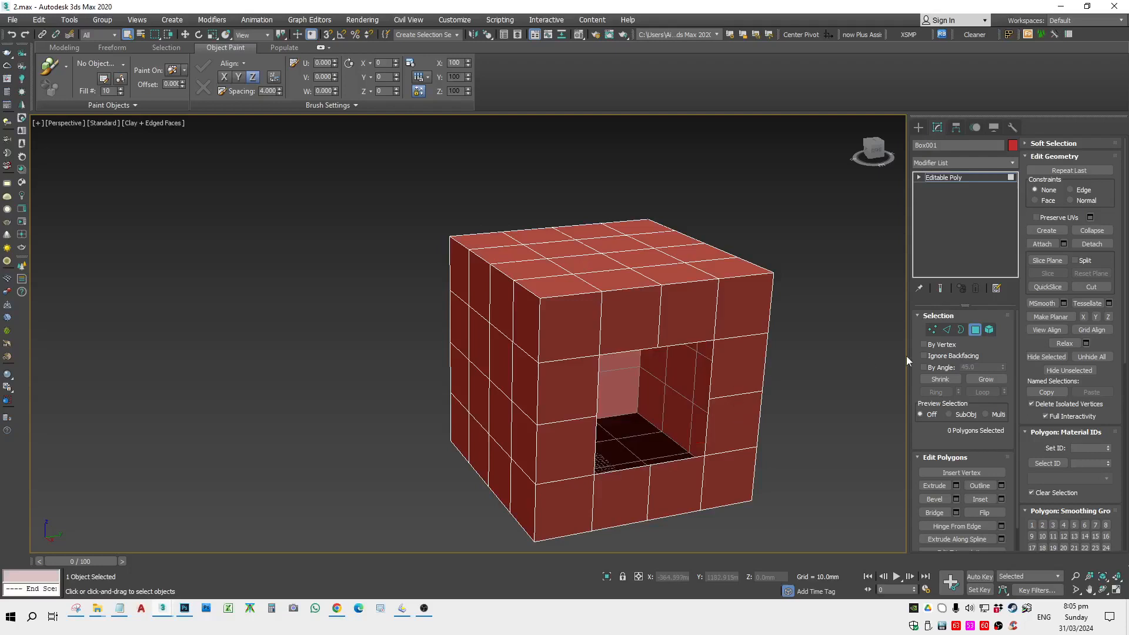
Step: Cap the border of the four-polygon opening and deselect the box
{"action": "left_click", "coordinate": [960, 330]}
{"action": "left_click", "coordinate": [687, 346]}
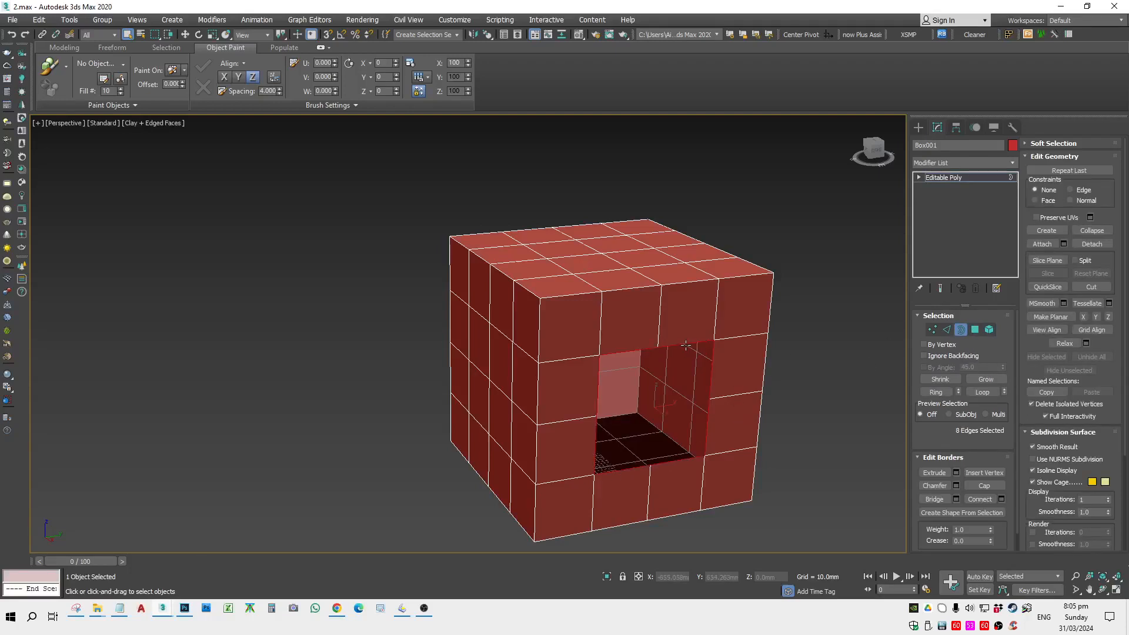
{"action": "middle_click_drag", "start_coordinate": [687, 347], "coordinate": [723, 341], "text": "alt"}
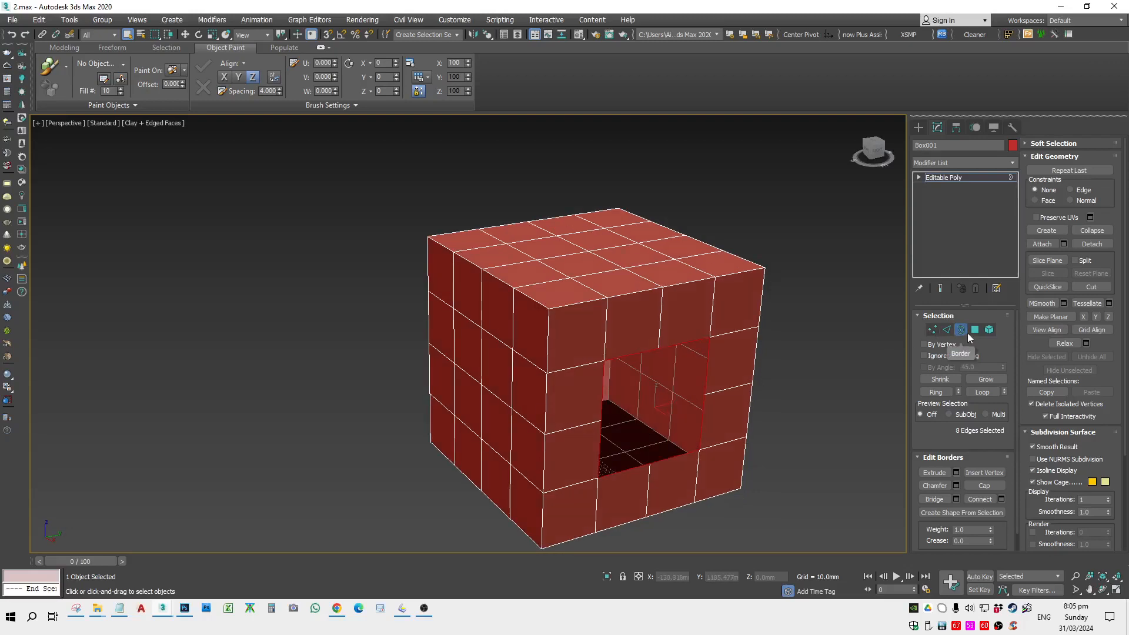
{"action": "left_click", "coordinate": [984, 485]}
{"action": "middle_click_drag", "start_coordinate": [706, 474], "coordinate": [764, 467], "text": "alt"}
{"action": "left_click", "coordinate": [961, 177]}
{"action": "left_click", "coordinate": [821, 331]}
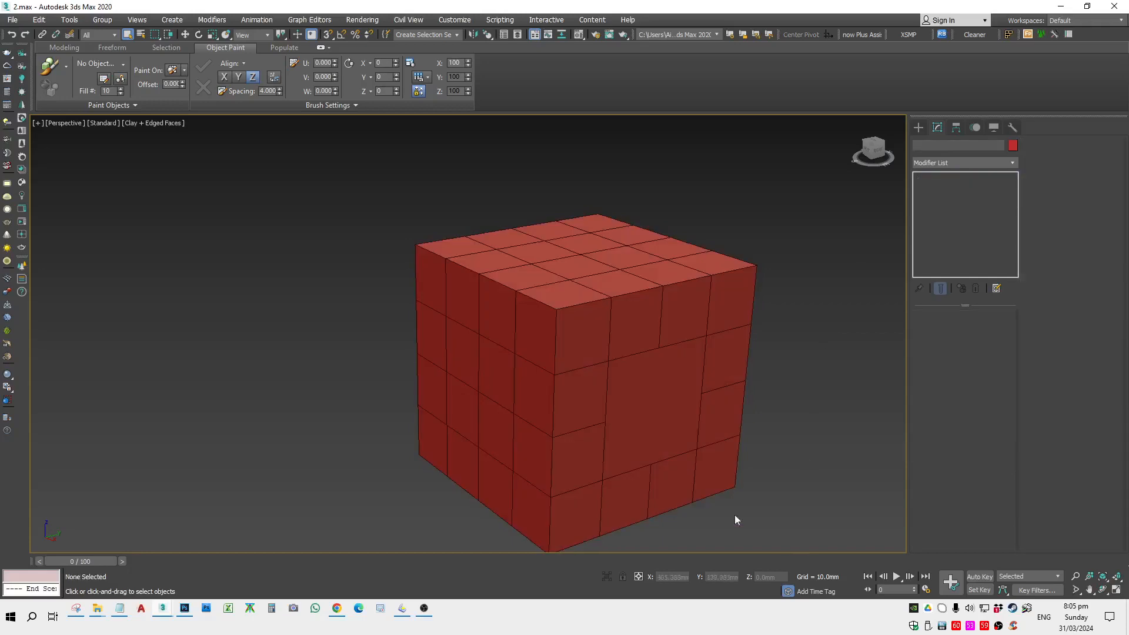
Step: Reselect the box and select the large capped polygon at Polygon level
{"action": "left_click", "coordinate": [690, 463]}
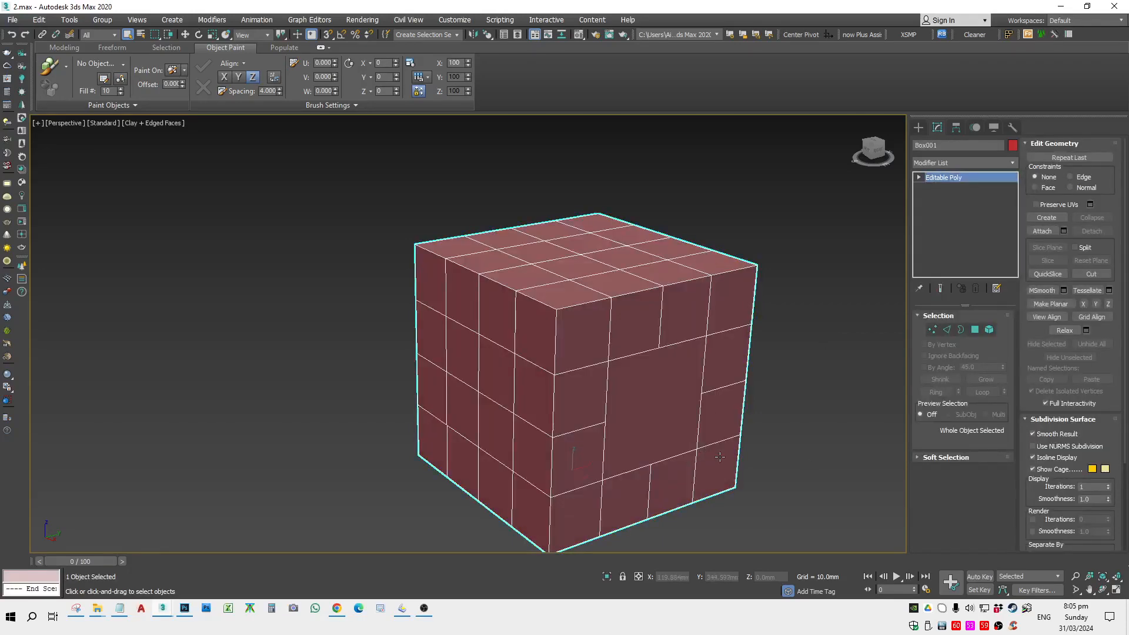
{"action": "left_click", "coordinate": [974, 330]}
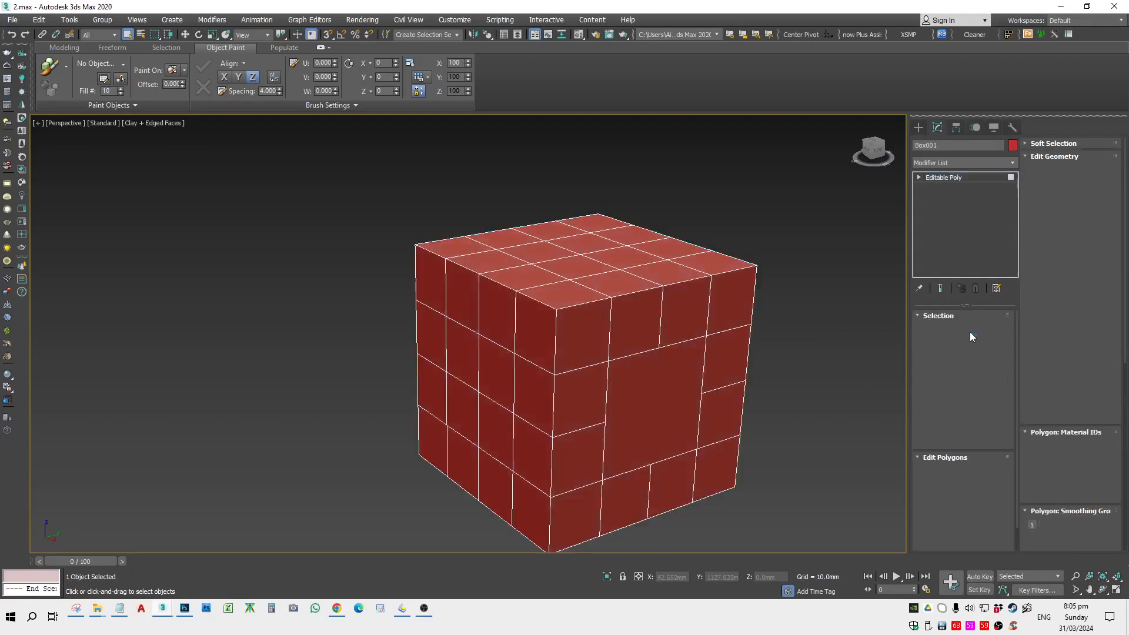
{"action": "left_click", "coordinate": [673, 408]}
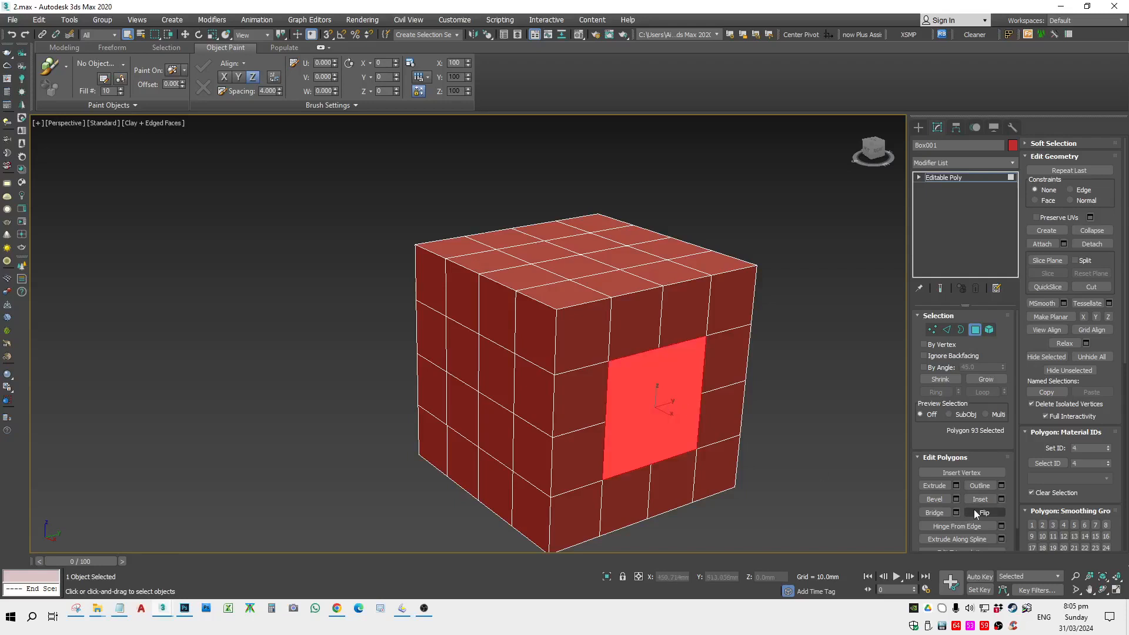
Step: Inset the large capped polygon freehand by about 29 mm and undo the inset
{"action": "left_click", "coordinate": [987, 498]}
{"action": "left_click_drag", "start_coordinate": [668, 388], "coordinate": [811, 306]}
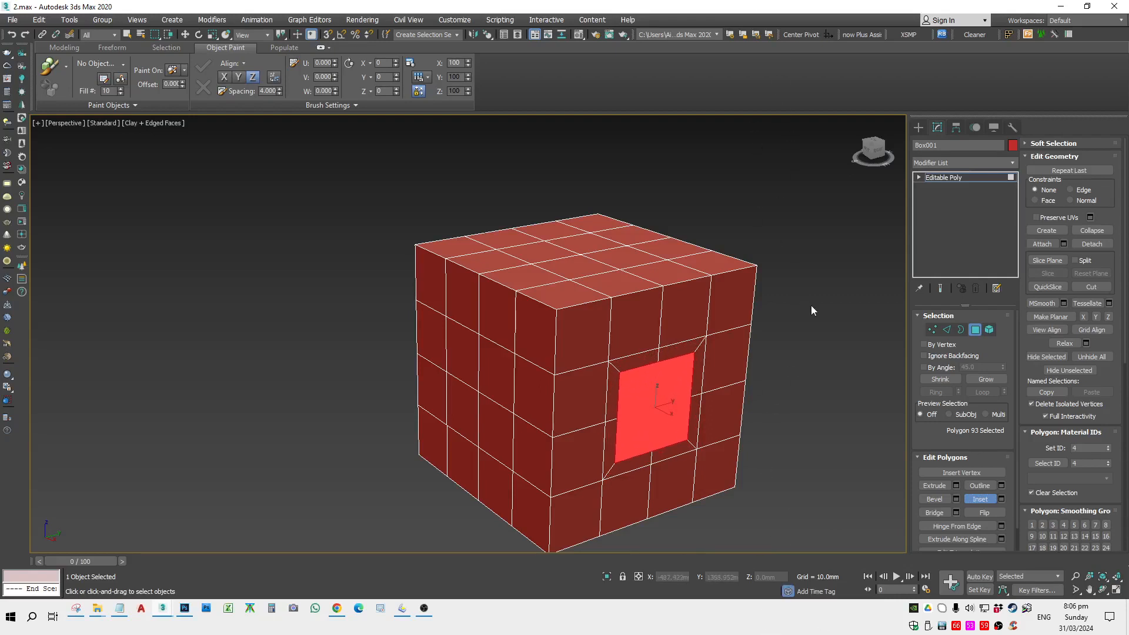
{"action": "right_click", "coordinate": [810, 308]}
{"action": "key", "text": "ctrl+z"}
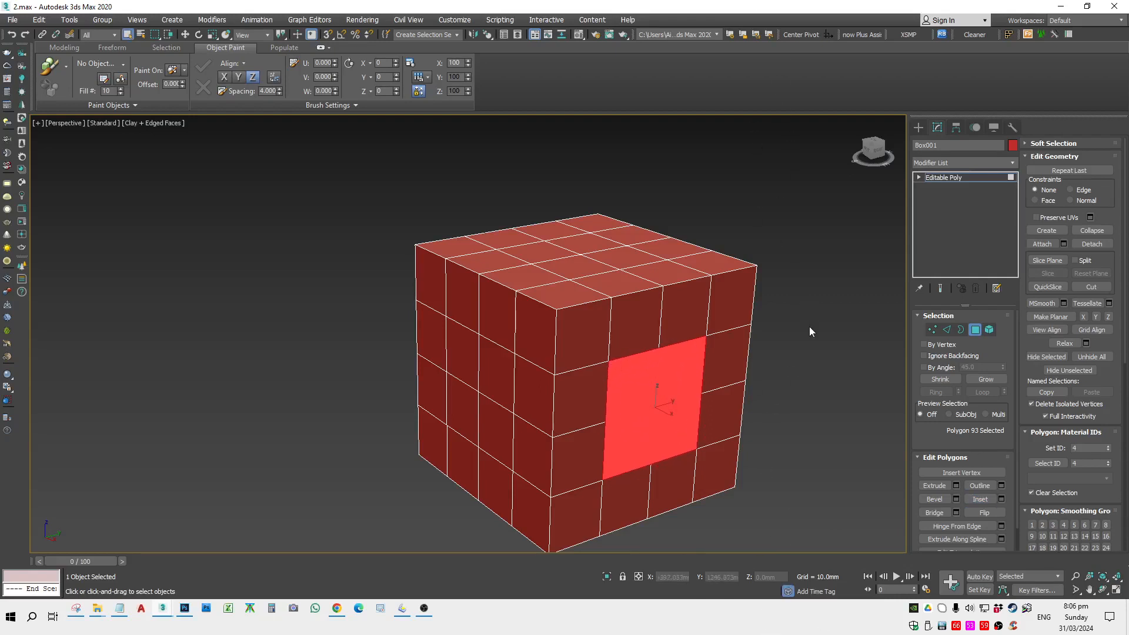
Step: Try an inset of 200 mm on the large capped polygon and undo it
{"action": "left_click", "coordinate": [1001, 499]}
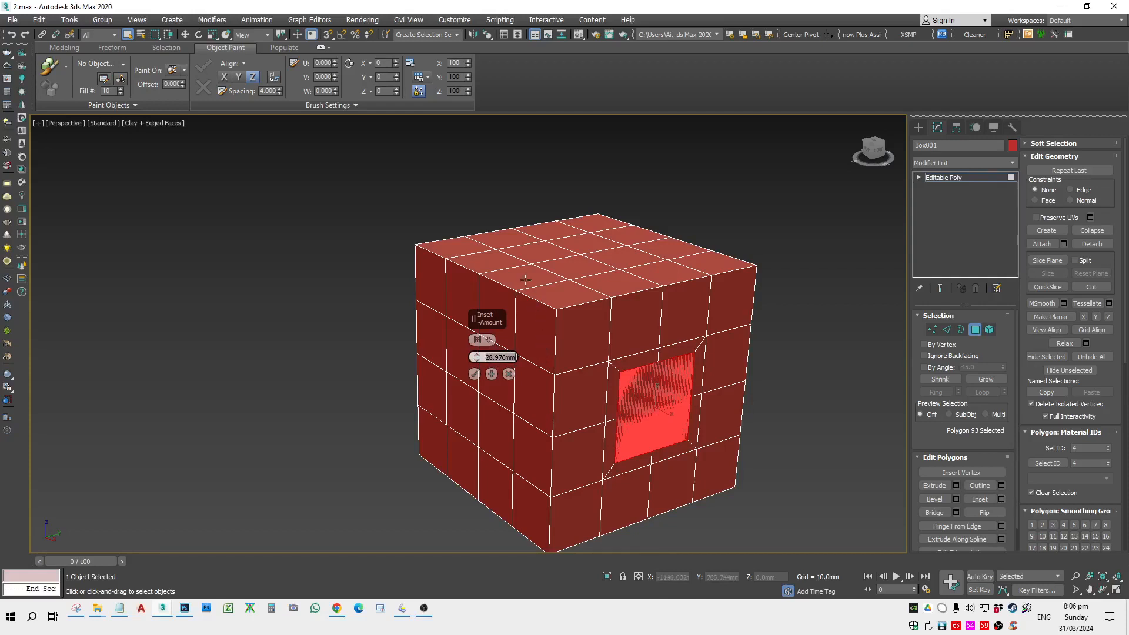
{"action": "double_click", "coordinate": [499, 357]}
{"action": "type", "text": "200"}
{"action": "left_click", "coordinate": [475, 375]}
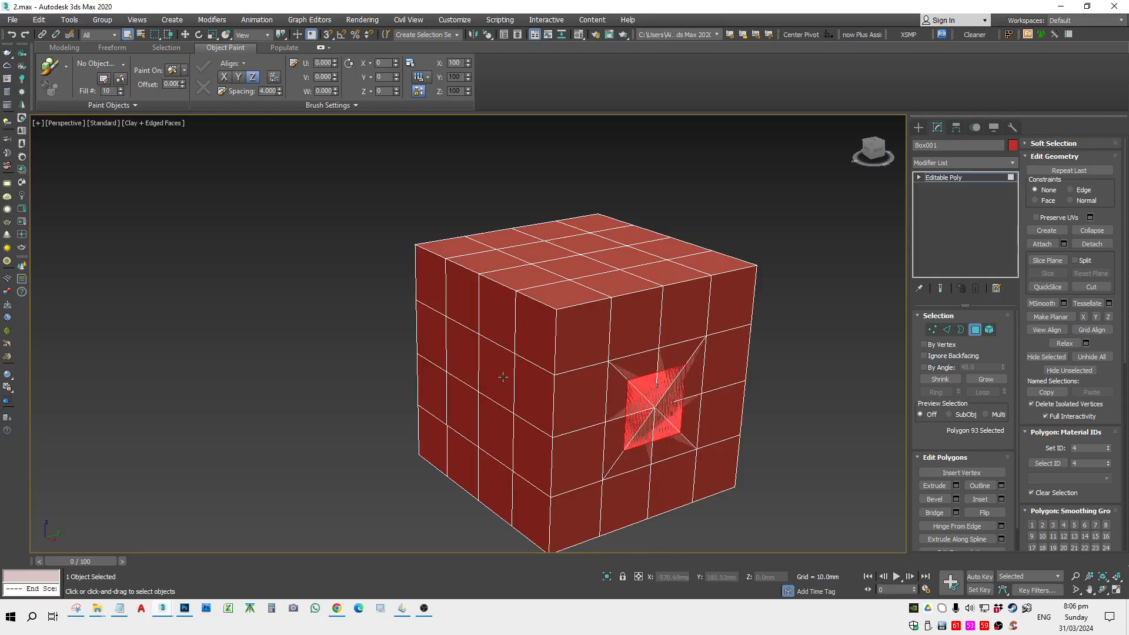
{"action": "scroll", "coordinate": [673, 415], "scroll_direction": "up", "scroll_amount": 5}
{"action": "scroll", "coordinate": [697, 416], "scroll_direction": "down", "scroll_amount": 5}
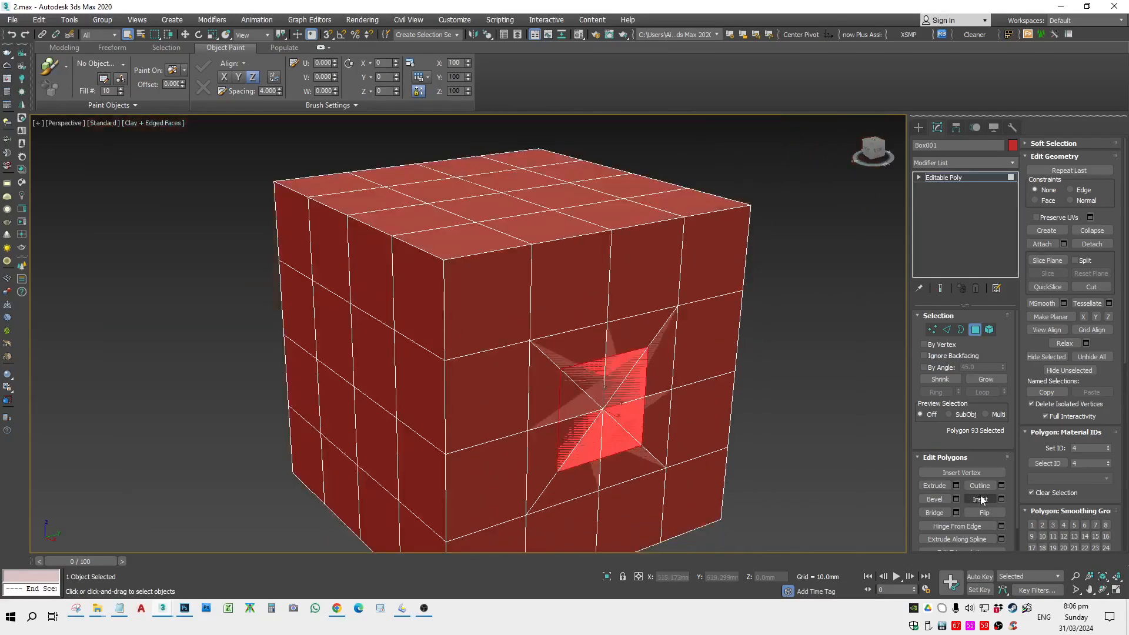
{"action": "middle_click_drag", "start_coordinate": [688, 446], "coordinate": [722, 411]}
{"action": "key", "text": "ctrl+z"}
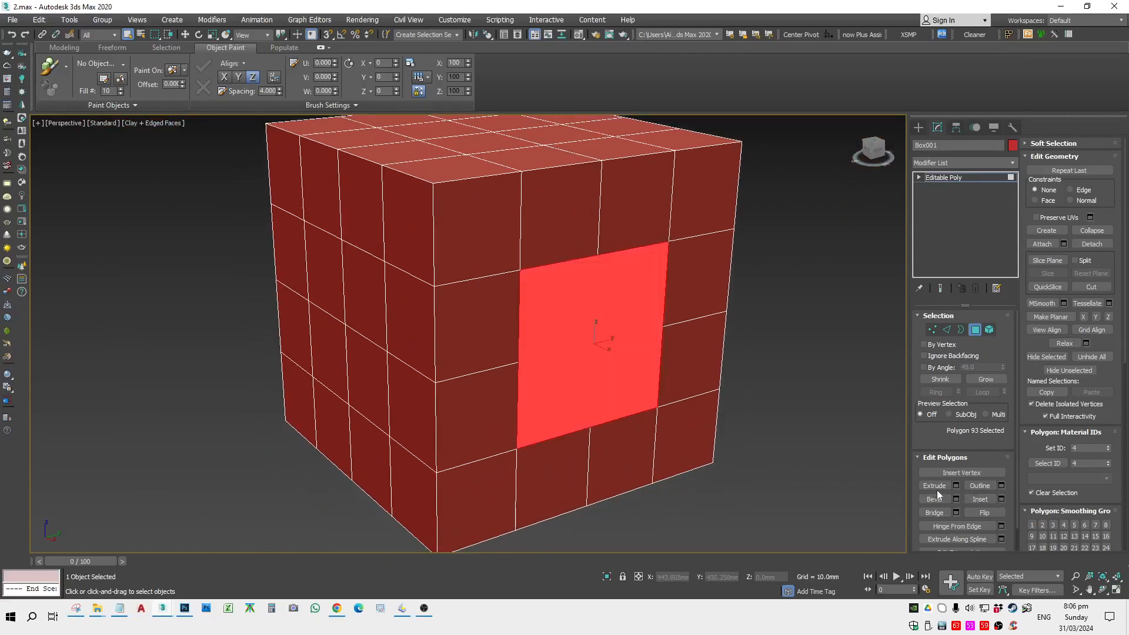
Step: Inset the large capped polygon by 50 mm
{"action": "left_click", "coordinate": [1003, 499]}
{"action": "left_click_drag", "start_coordinate": [476, 356], "coordinate": [566, 310]}
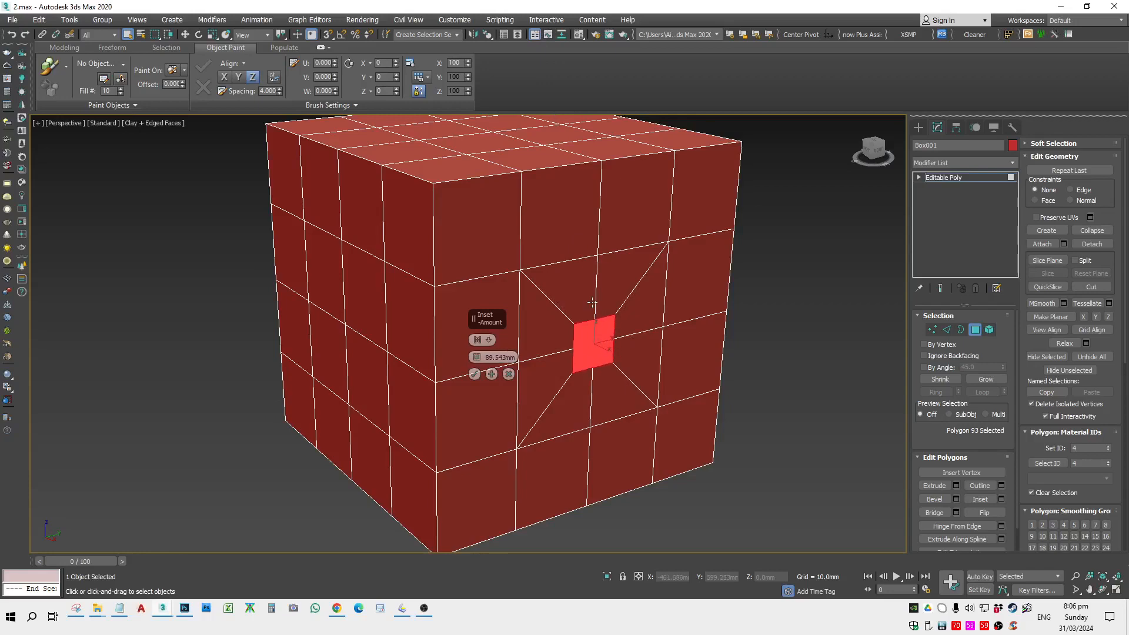
{"action": "double_click", "coordinate": [491, 357]}
{"action": "type", "text": "50"}
{"action": "key", "text": "Return"}
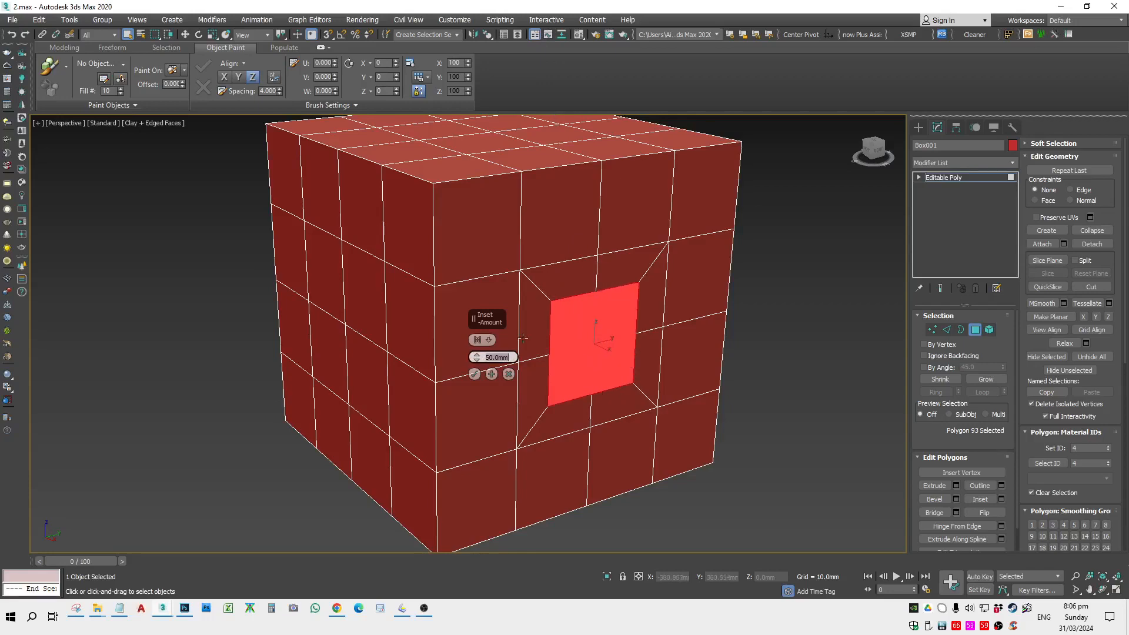
{"action": "left_click", "coordinate": [475, 374]}
Step: Extrude the inset polygon outward twice in a row, about 138 mm each time
{"action": "middle_click_drag", "start_coordinate": [727, 367], "coordinate": [831, 414], "text": "alt"}
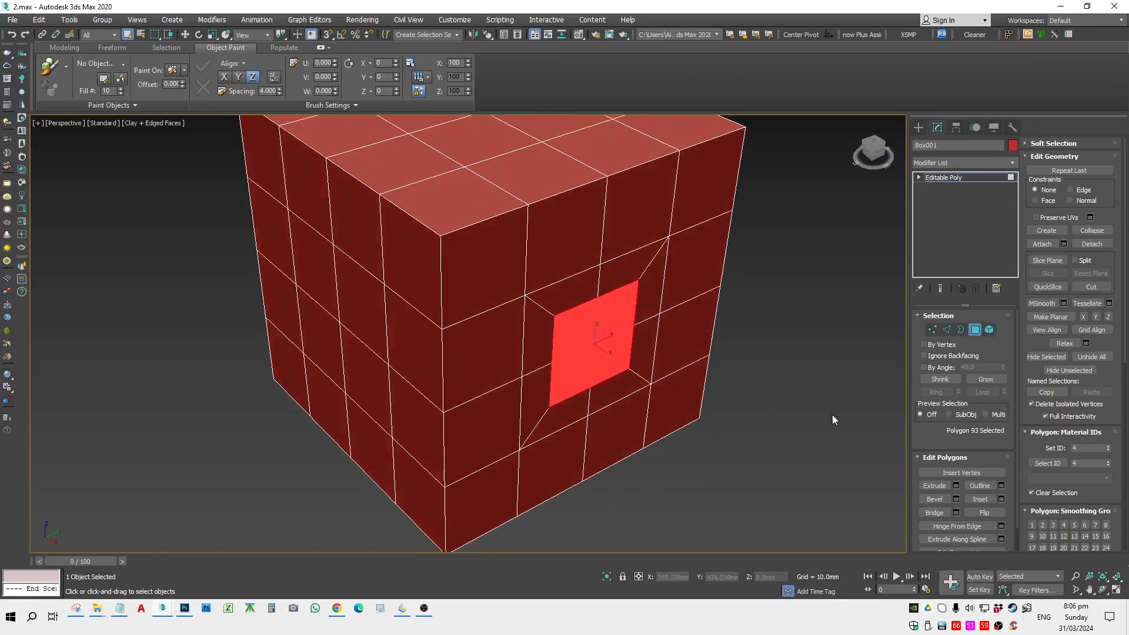
{"action": "left_click", "coordinate": [957, 485]}
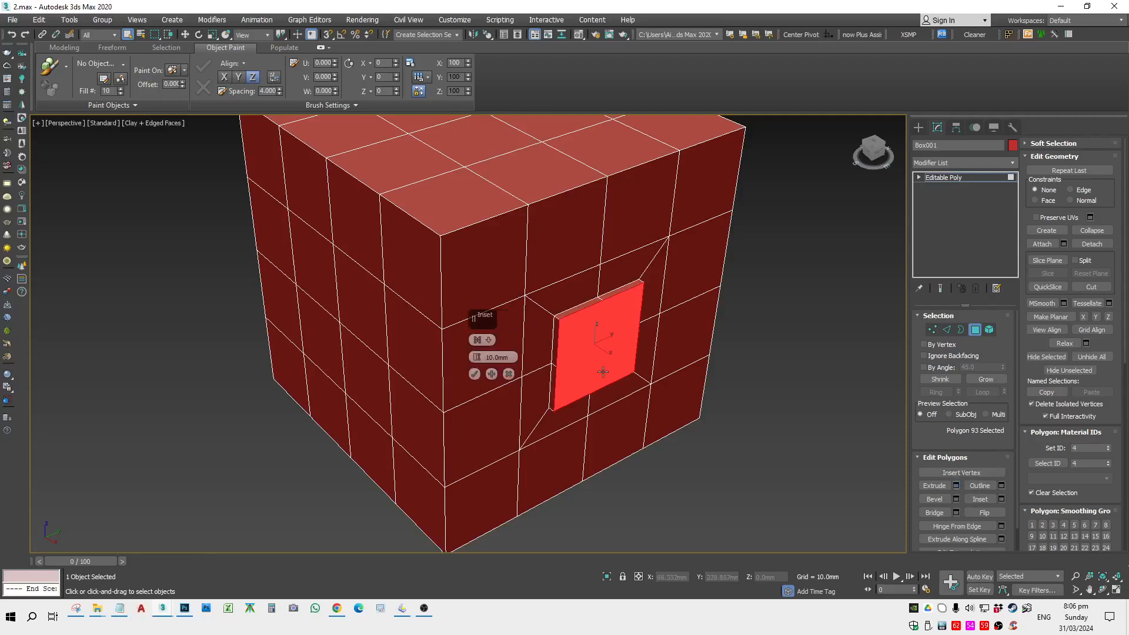
{"action": "left_click_drag", "start_coordinate": [477, 357], "coordinate": [686, 449]}
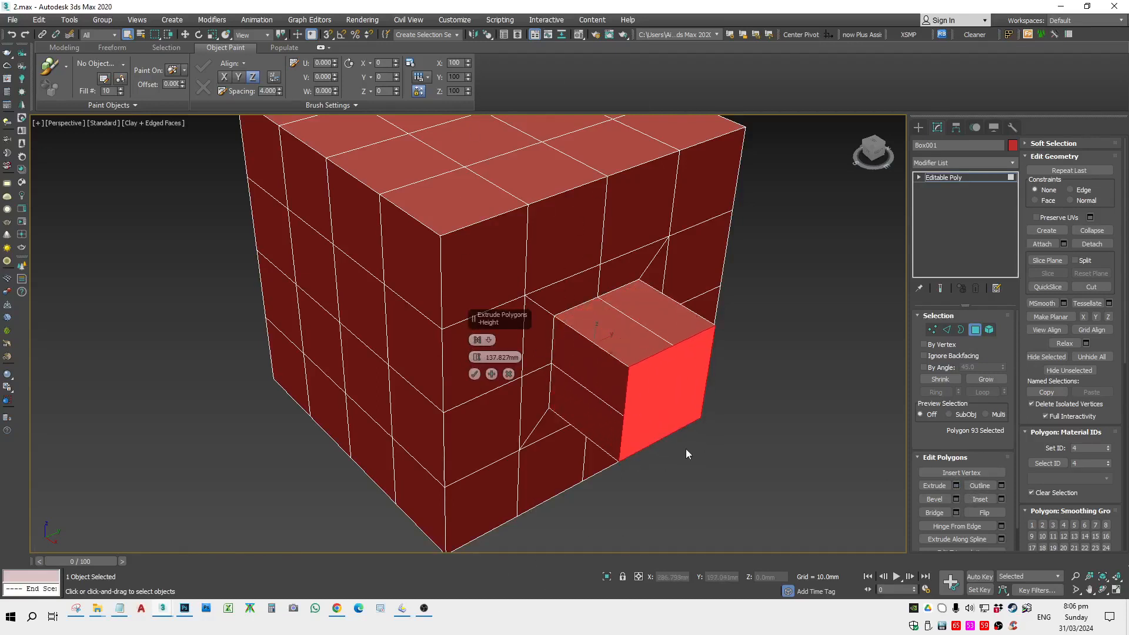
{"action": "left_click", "coordinate": [752, 459]}
{"action": "left_click", "coordinate": [594, 340]}
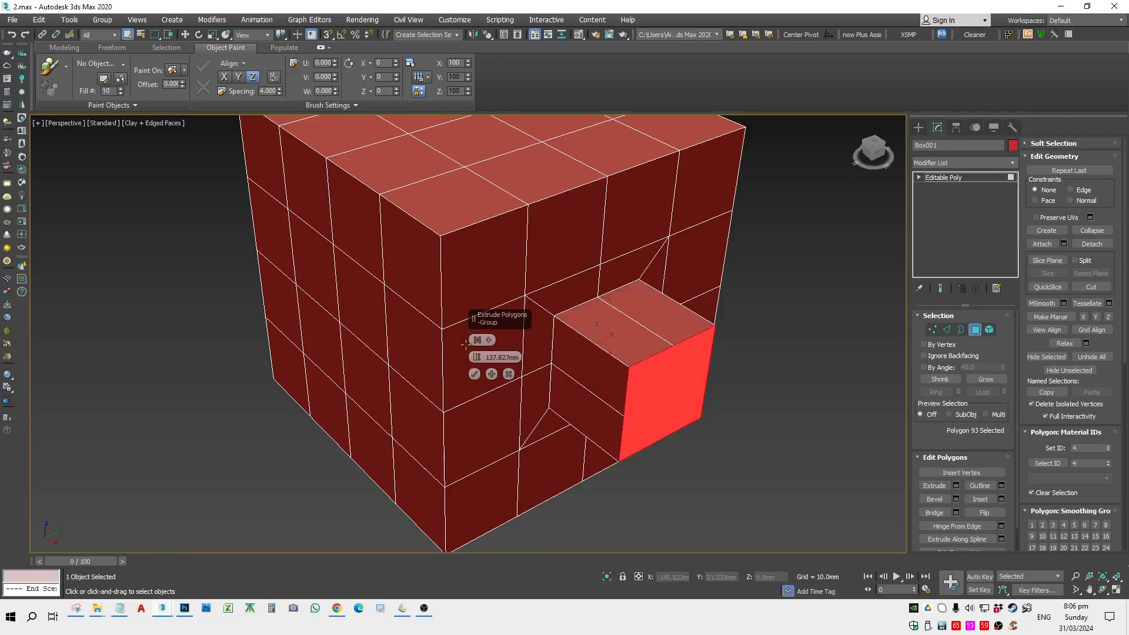
{"action": "left_click", "coordinate": [492, 375]}
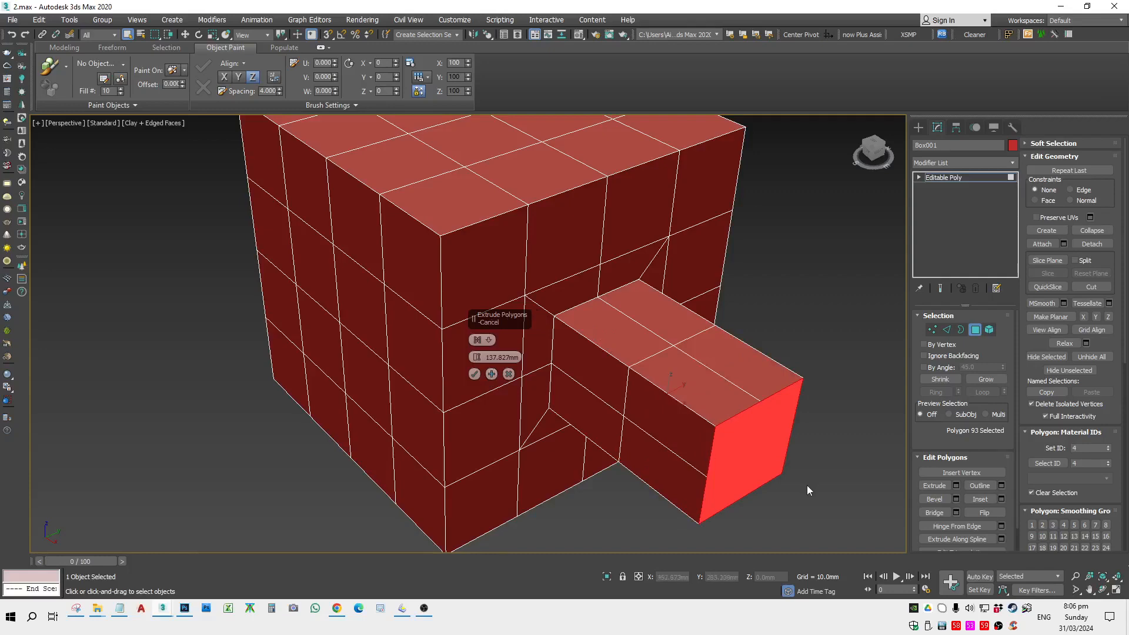
{"action": "middle_click_drag", "start_coordinate": [807, 485], "coordinate": [556, 379]}
{"action": "left_click", "coordinate": [474, 375]}
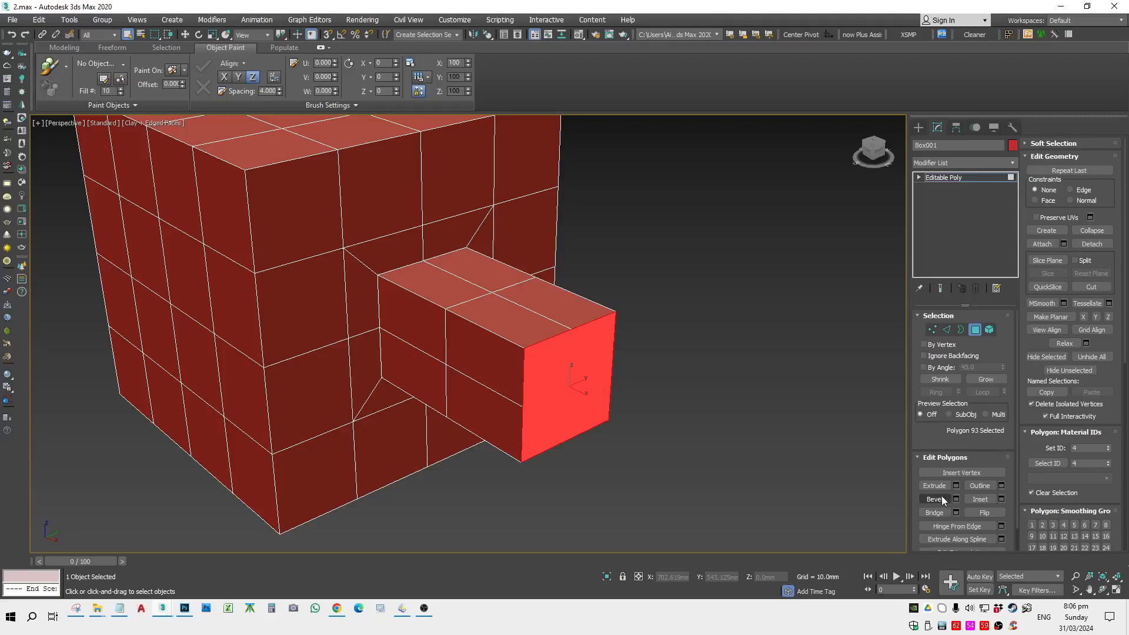
Step: Try a freehand Bevel that flares out the end polygon of the extrusion, and cancel it
{"action": "left_click", "coordinate": [939, 499]}
{"action": "left_click_drag", "start_coordinate": [572, 371], "coordinate": [693, 117]}
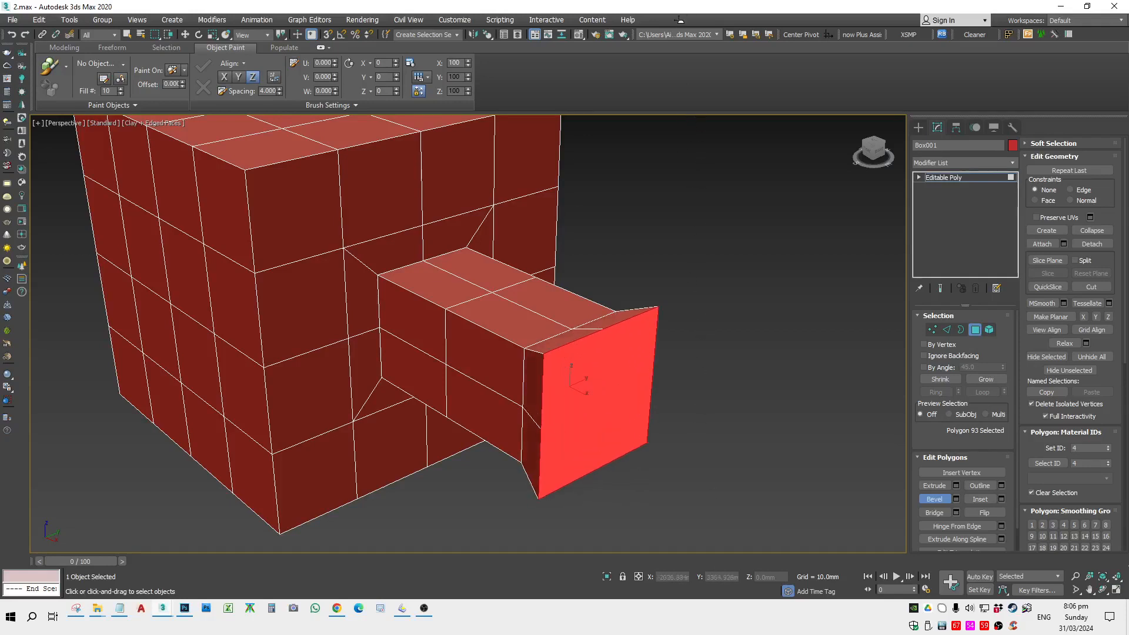
{"action": "right_click", "coordinate": [688, 298]}
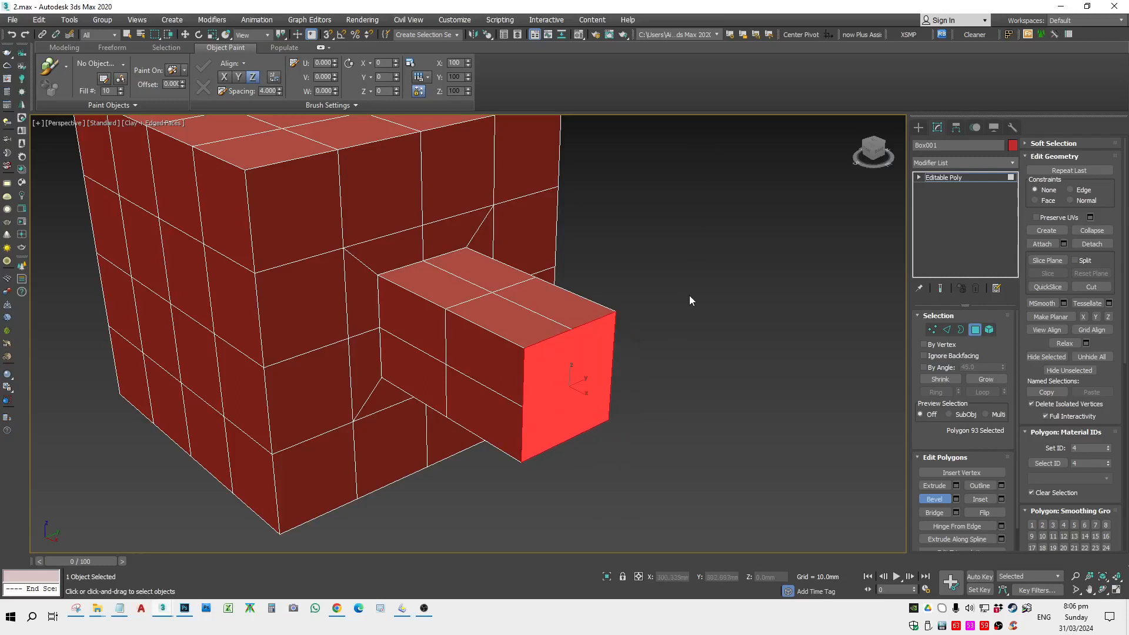
Step: Try a Bevel with a 100 mm height and about -10 mm outline on the extrusion's end polygon, and cancel it
{"action": "left_click", "coordinate": [956, 500]}
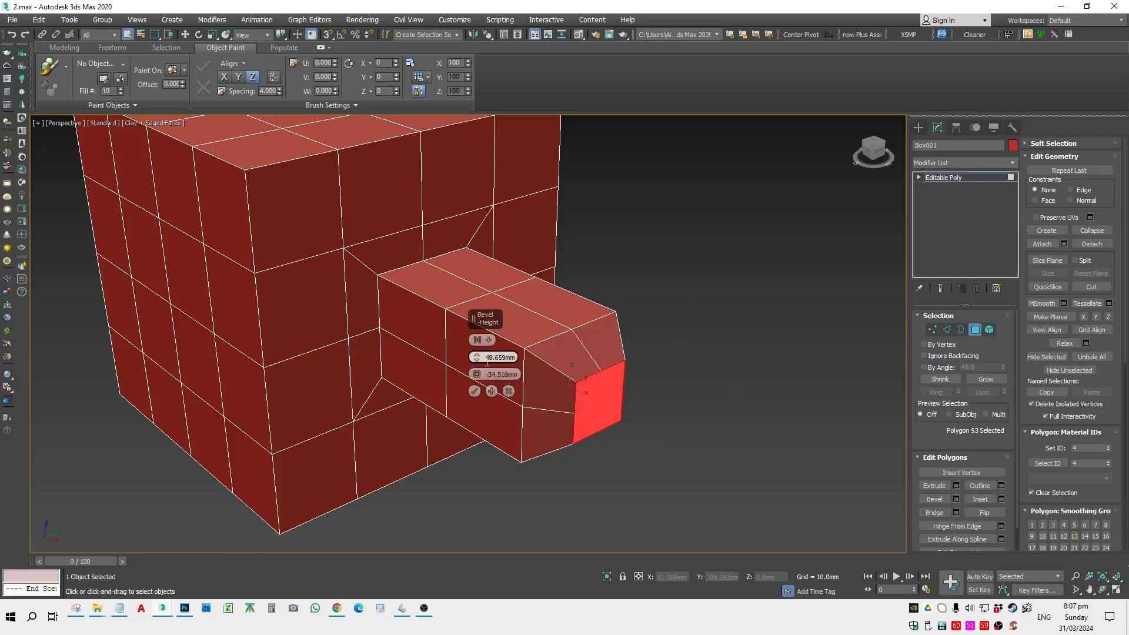
{"action": "left_click_drag", "start_coordinate": [477, 358], "coordinate": [504, 373]}
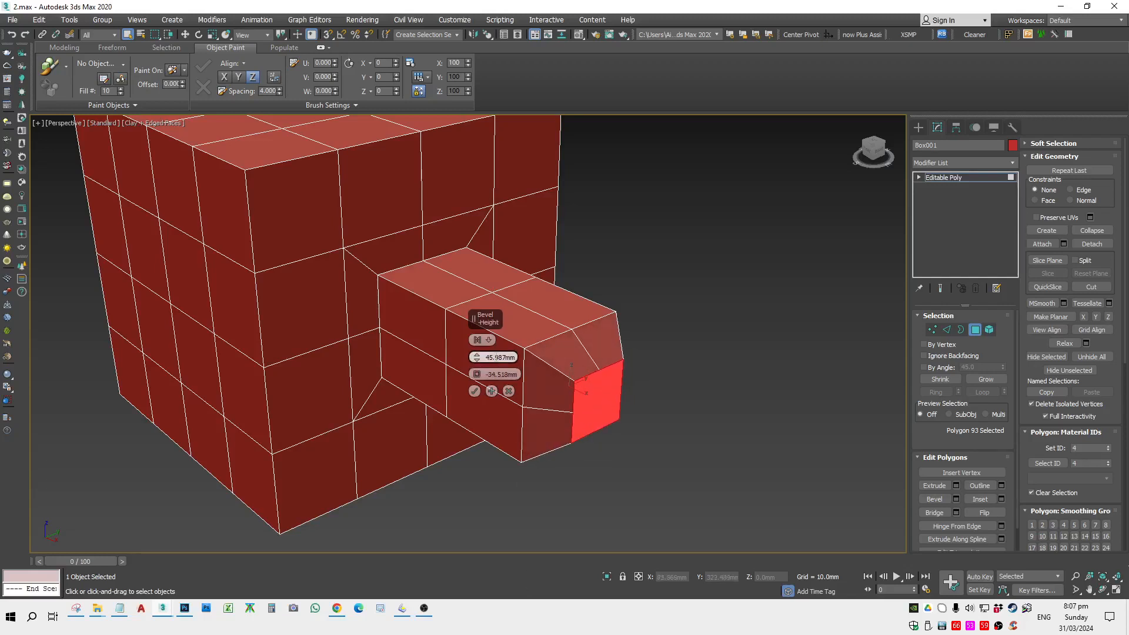
{"action": "double_click", "coordinate": [498, 356]}
{"action": "type", "text": "500"}
{"action": "left_click_drag", "start_coordinate": [500, 357], "coordinate": [451, 355]}
{"action": "type", "text": "100"}
{"action": "key", "text": "Return"}
{"action": "left_click_drag", "start_coordinate": [489, 375], "coordinate": [607, 323]}
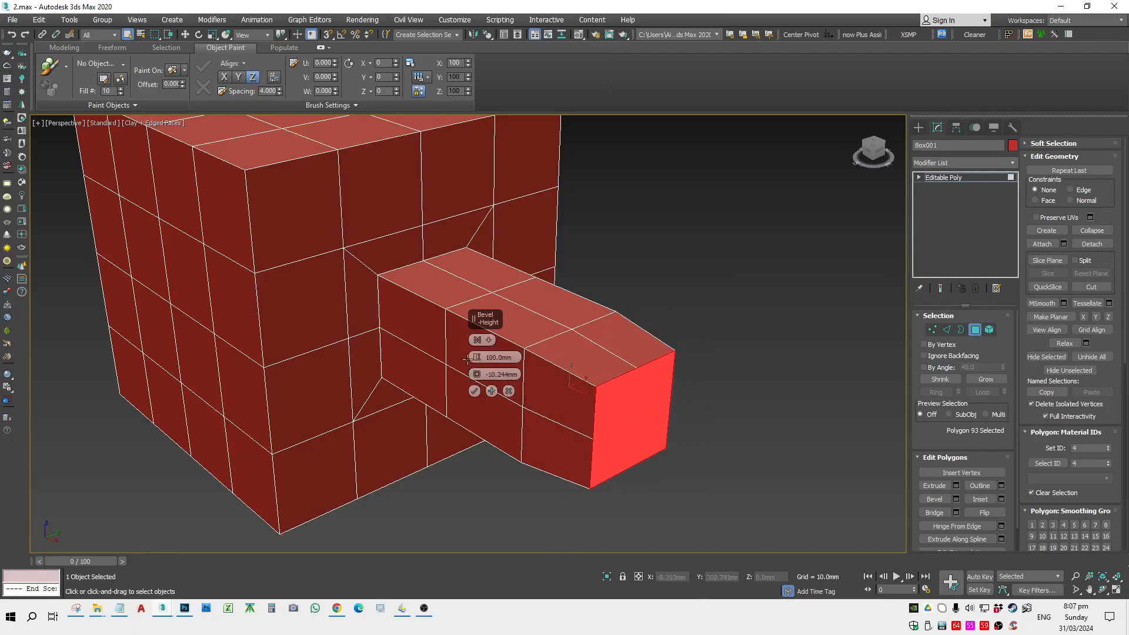
{"action": "left_click", "coordinate": [509, 392]}
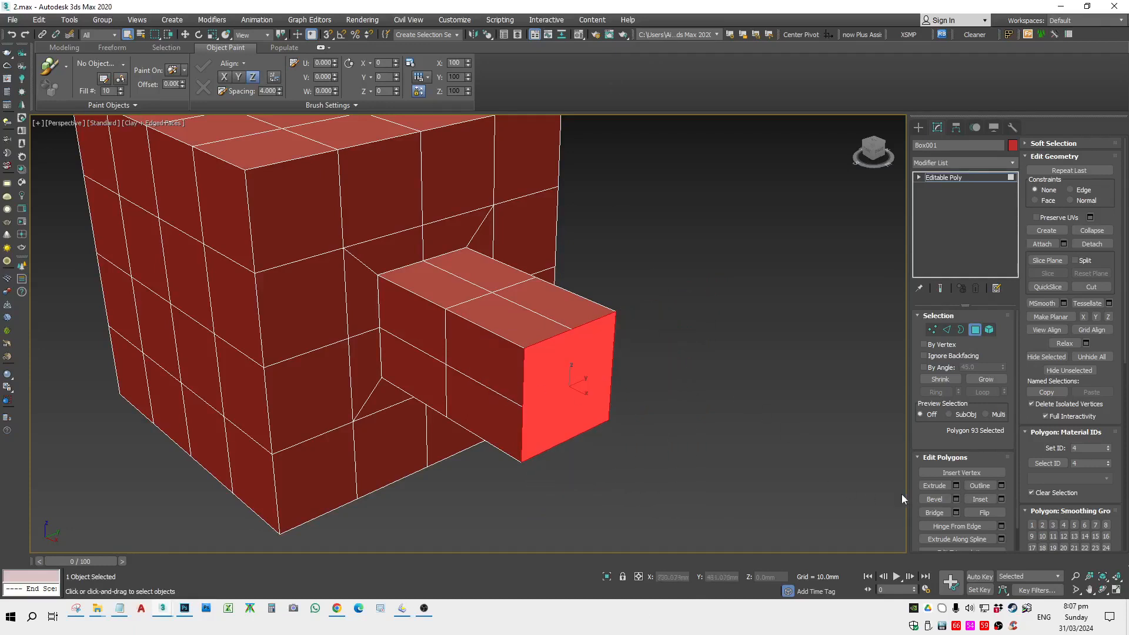
Step: Leave Polygon level, switch to Element level and select the entire box element
{"action": "left_click", "coordinate": [976, 330]}
{"action": "scroll", "coordinate": [711, 432], "scroll_direction": "down", "scroll_amount": 3}
{"action": "left_click", "coordinate": [626, 392]}
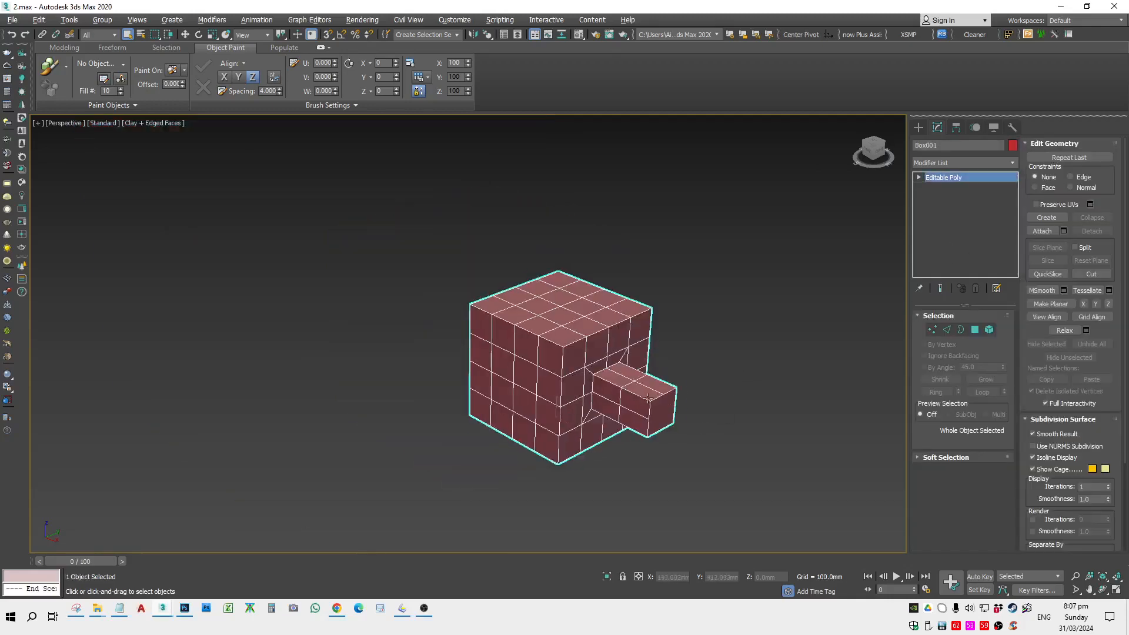
{"action": "middle_click_drag", "start_coordinate": [625, 392], "coordinate": [622, 385], "text": "alt"}
{"action": "left_click", "coordinate": [990, 330]}
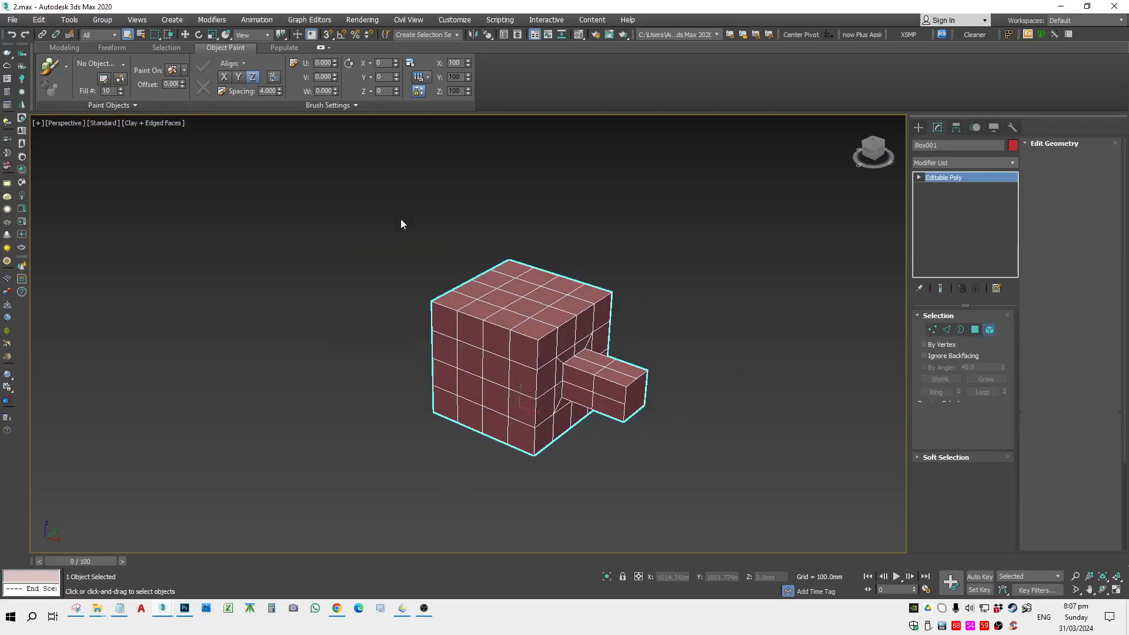
{"action": "left_click_drag", "start_coordinate": [359, 179], "coordinate": [784, 526]}
{"action": "middle_click_drag", "start_coordinate": [783, 526], "coordinate": [673, 486]}
{"action": "scroll", "coordinate": [673, 485], "scroll_direction": "down", "scroll_amount": 5}
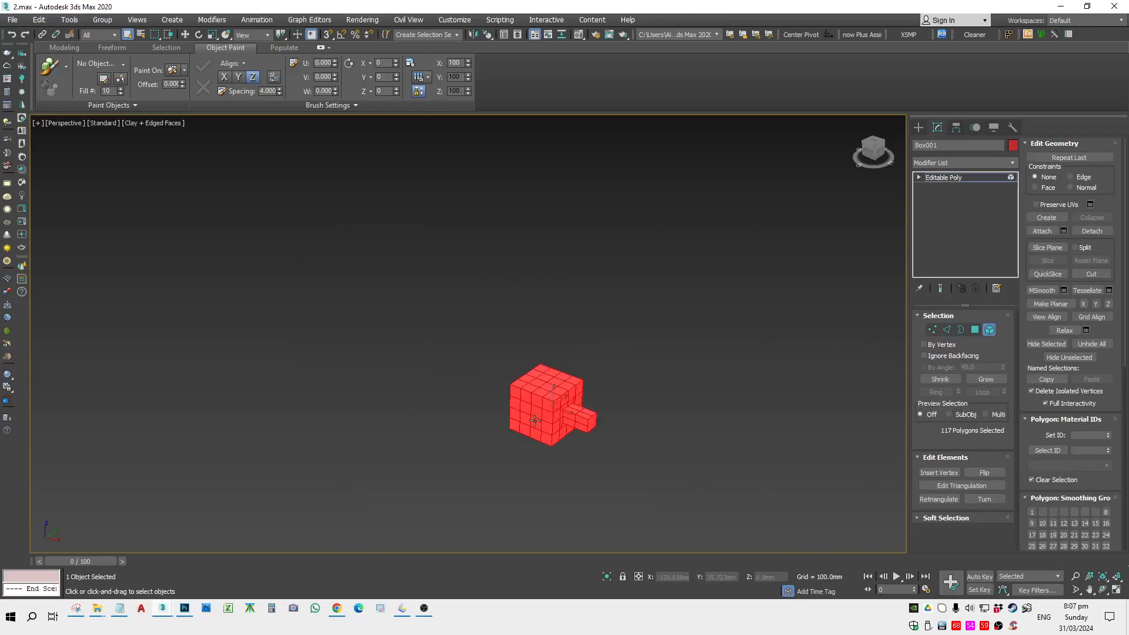
{"action": "scroll", "coordinate": [672, 486], "scroll_direction": "up", "scroll_amount": 8}
{"action": "scroll", "coordinate": [673, 486], "scroll_direction": "down", "scroll_amount": 2}
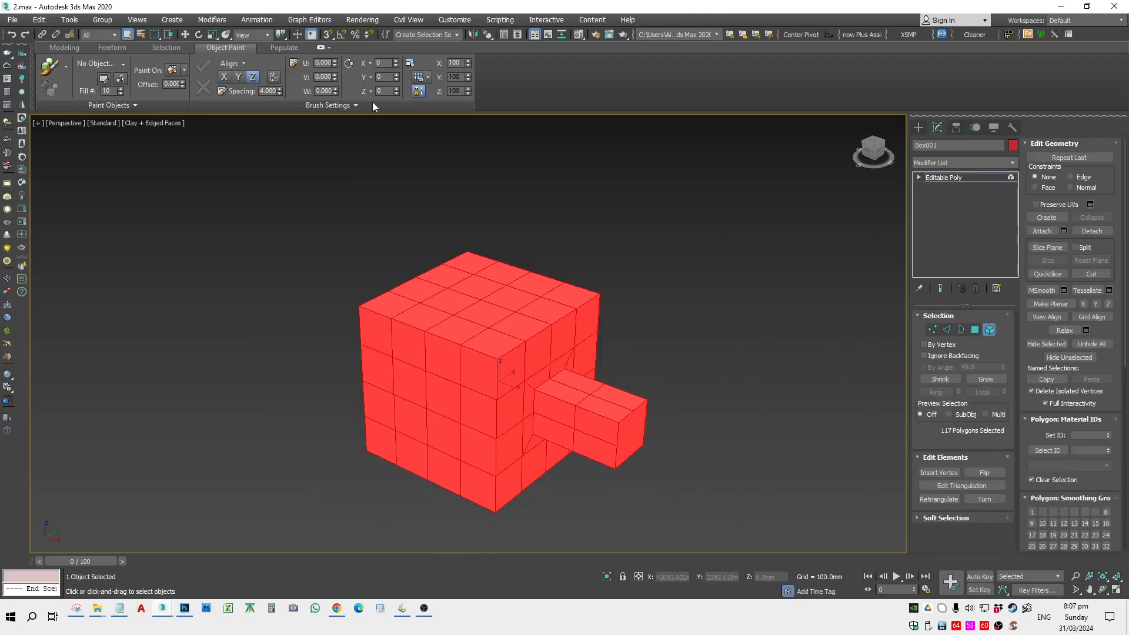
Step: Clone the selected element as a separate object, moved about 1320 mm along the X axis
{"action": "left_click", "coordinate": [185, 34]}
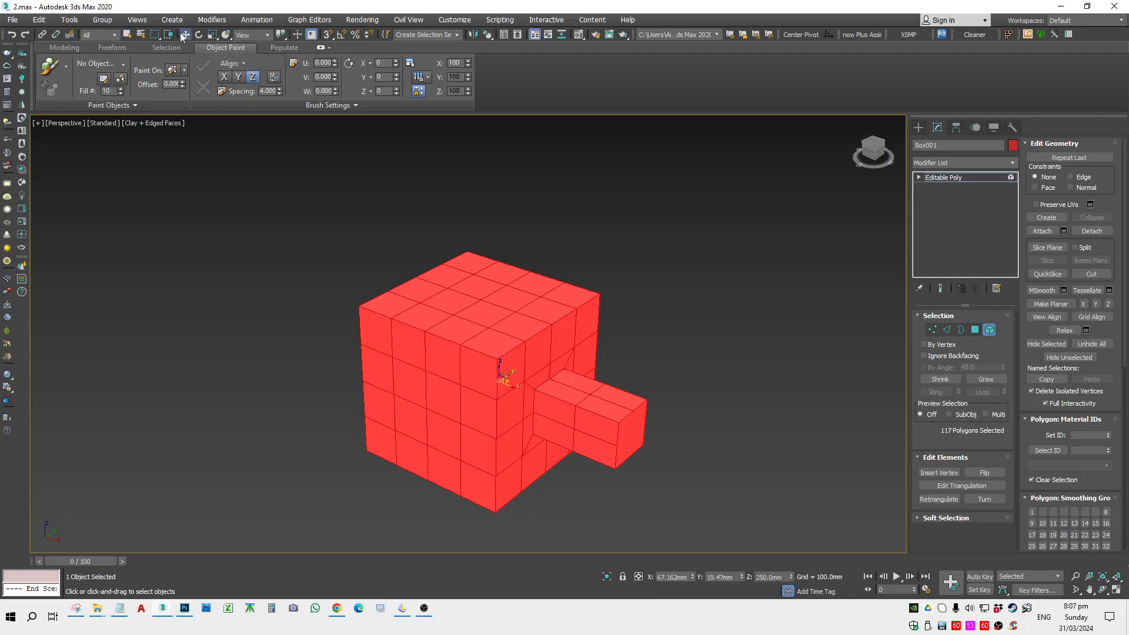
{"action": "middle_click_drag", "start_coordinate": [537, 408], "coordinate": [487, 321]}
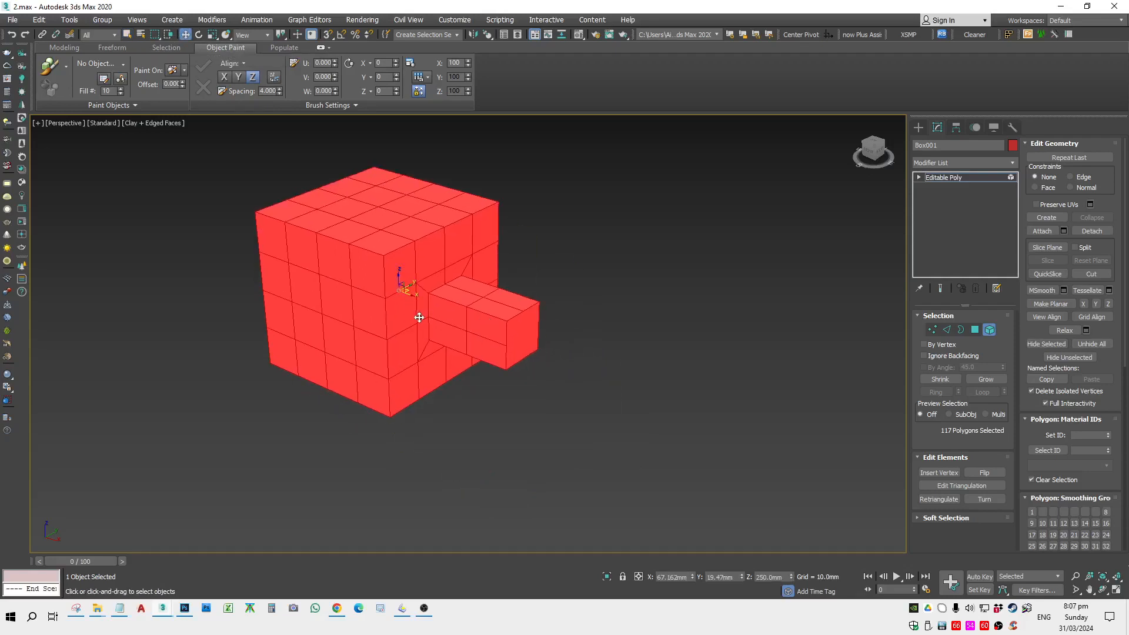
{"action": "mouse_move", "coordinate": [420, 318]}
{"action": "middle_mouse_down", "text": "alt"}
{"action": "mouse_move", "coordinate": [429, 305]}
{"action": "mouse_move", "coordinate": [421, 312]}
{"action": "middle_mouse_up", "text": "alt"}
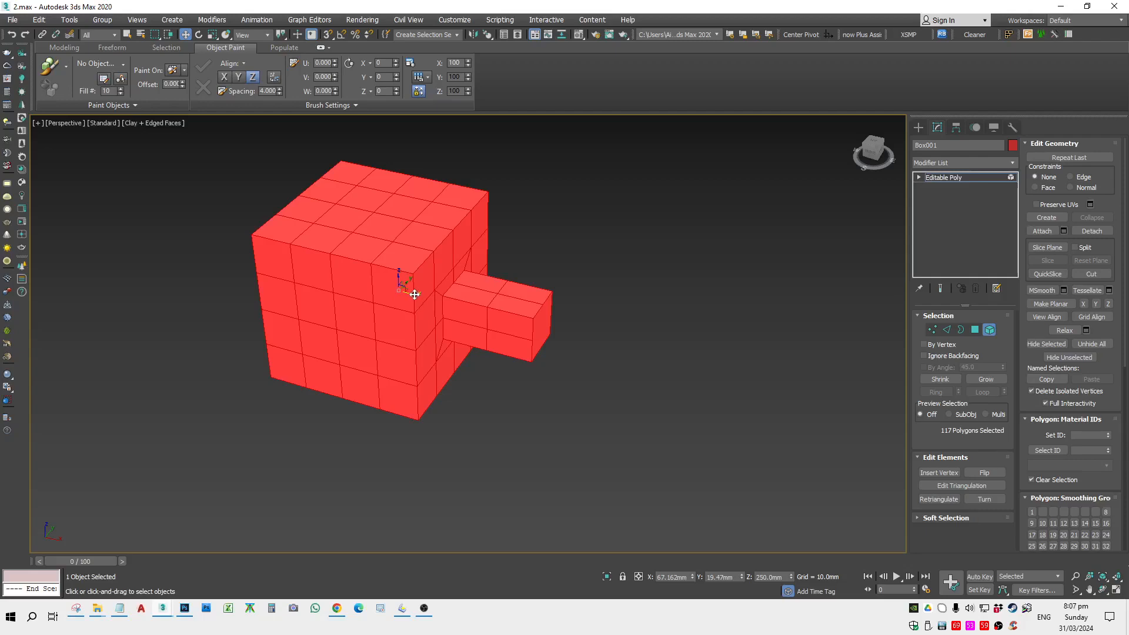
{"action": "mouse_move", "coordinate": [414, 293]}
{"action": "left_mouse_down", "text": "shift"}
{"action": "mouse_move", "coordinate": [698, 380]}
{"action": "mouse_move", "coordinate": [879, 405]}
{"action": "mouse_move", "coordinate": [852, 404]}
{"action": "left_mouse_up", "text": "shift"}
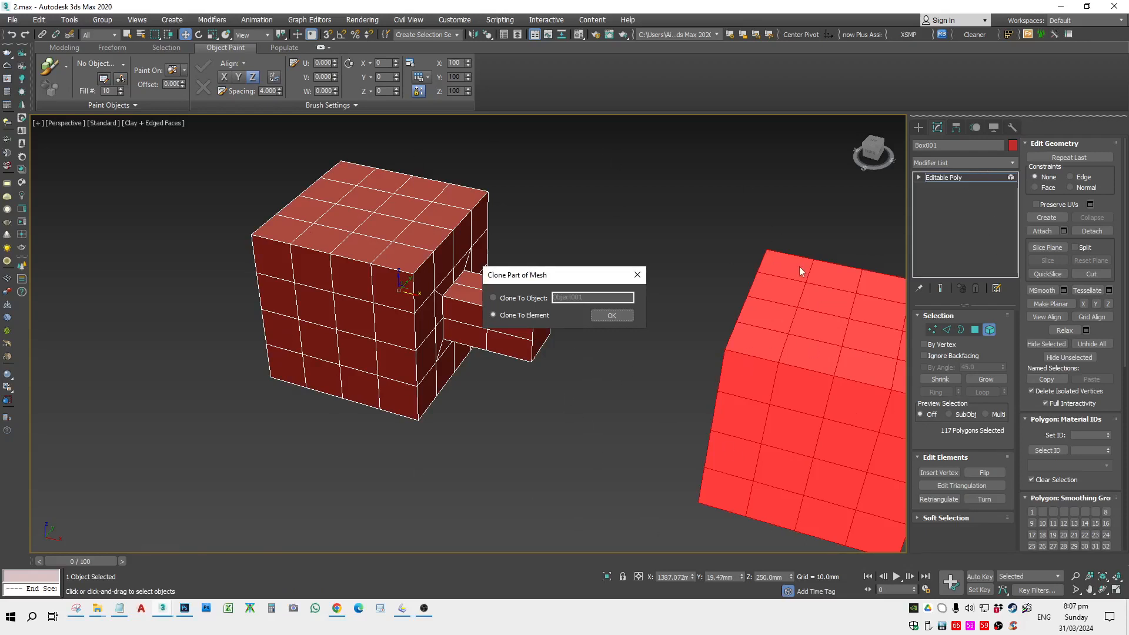
{"action": "left_click", "coordinate": [531, 297]}
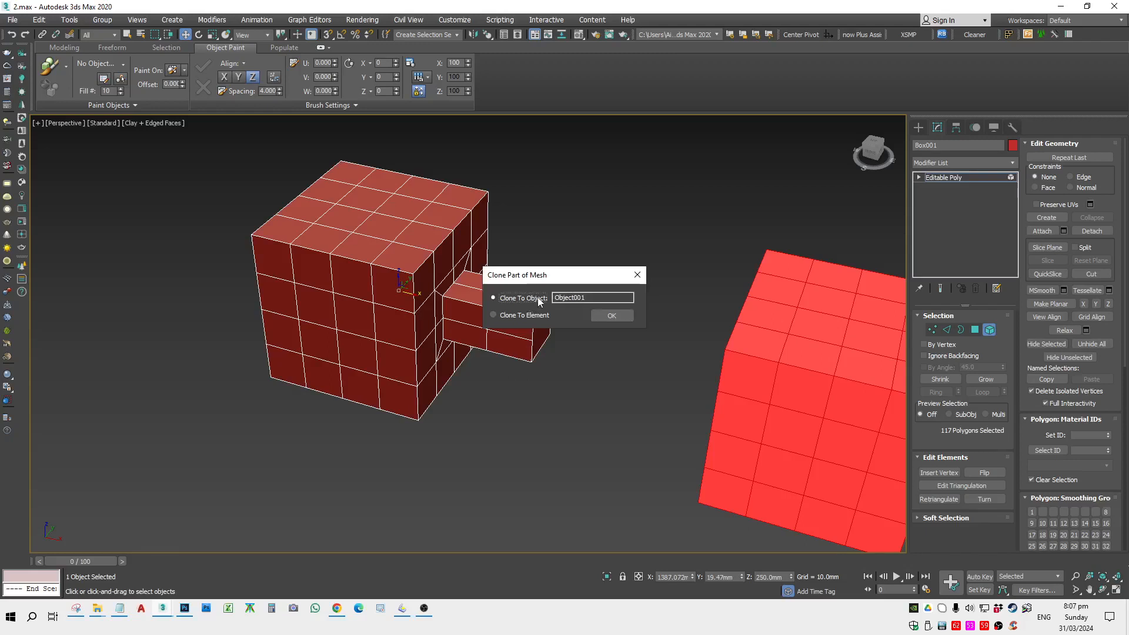
{"action": "left_click", "coordinate": [611, 316]}
{"action": "scroll", "coordinate": [764, 340], "scroll_direction": "down", "scroll_amount": 5}
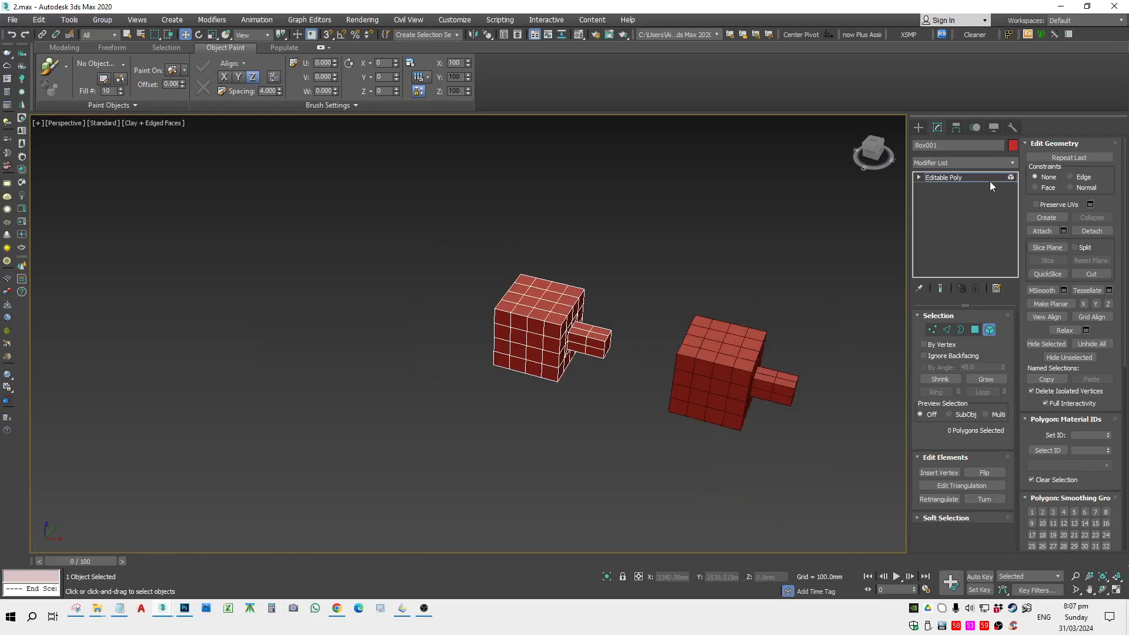
Step: Select the cloned box and the original in turn to check whether they are separate objects
{"action": "left_click", "coordinate": [753, 383]}
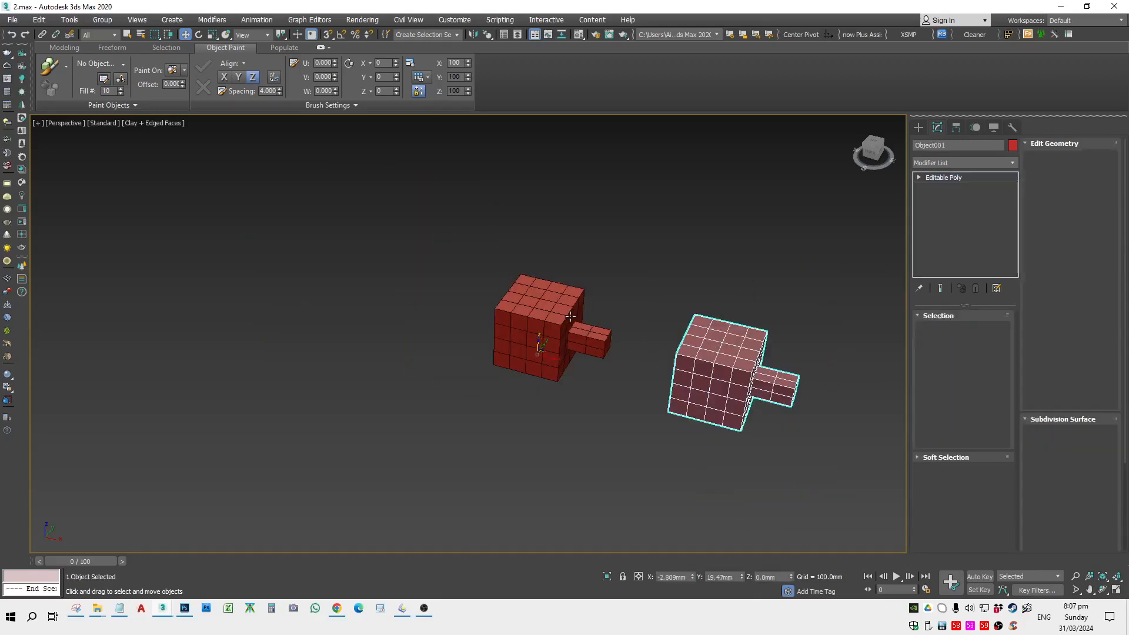
{"action": "left_click", "coordinate": [943, 177]}
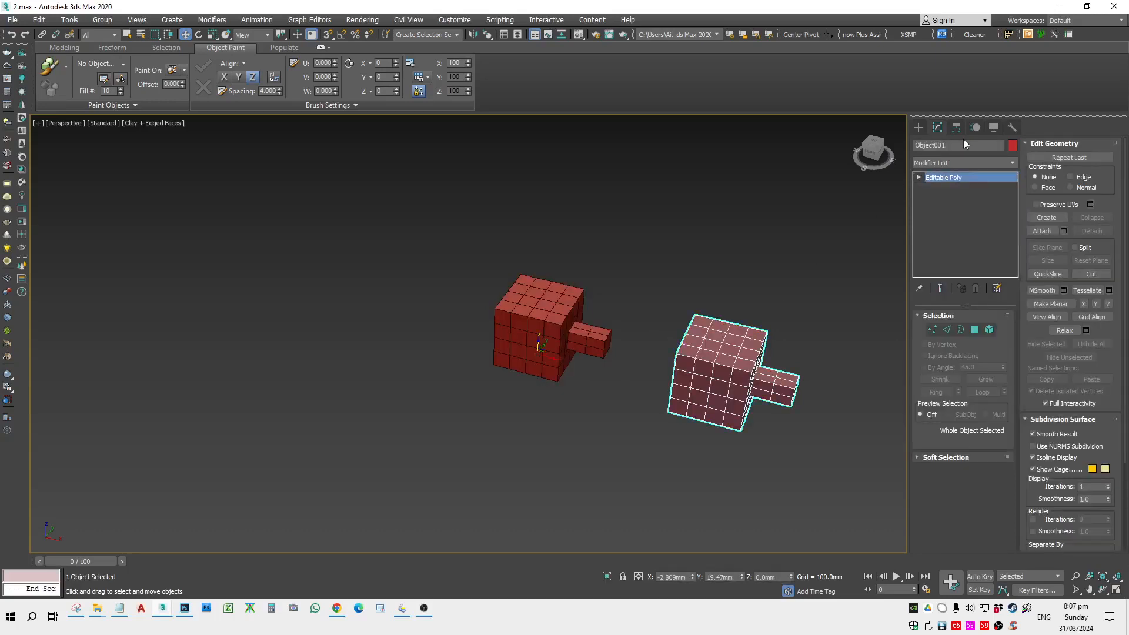
{"action": "left_click", "coordinate": [961, 144]}
{"action": "left_click", "coordinate": [792, 423]}
{"action": "left_click", "coordinate": [703, 403]}
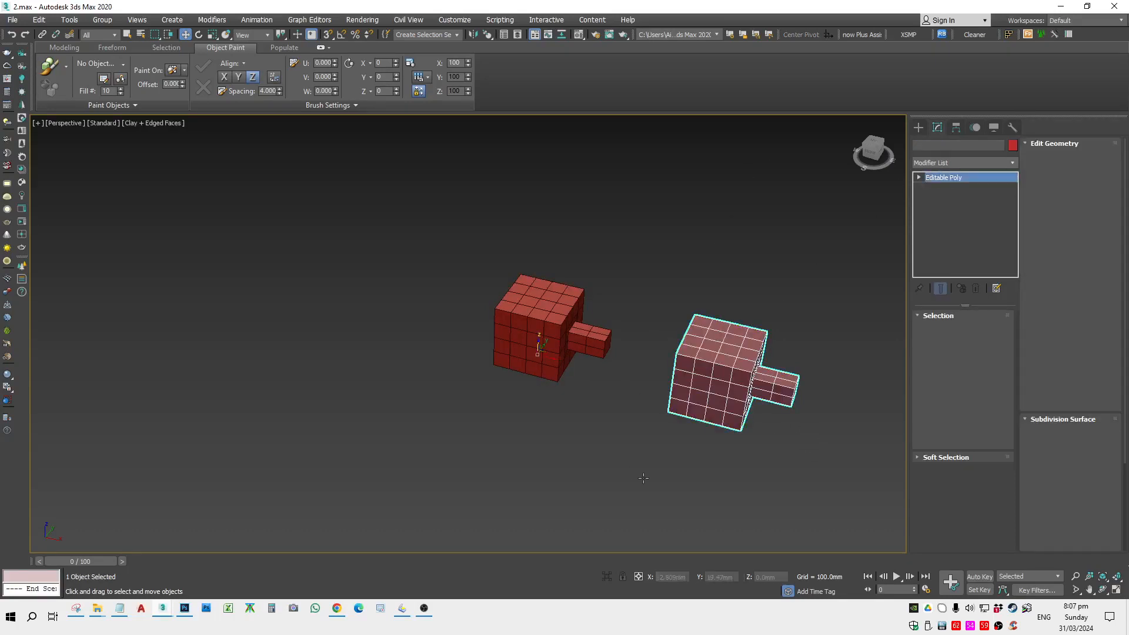
{"action": "left_click", "coordinate": [647, 483]}
{"action": "left_click", "coordinate": [535, 332]}
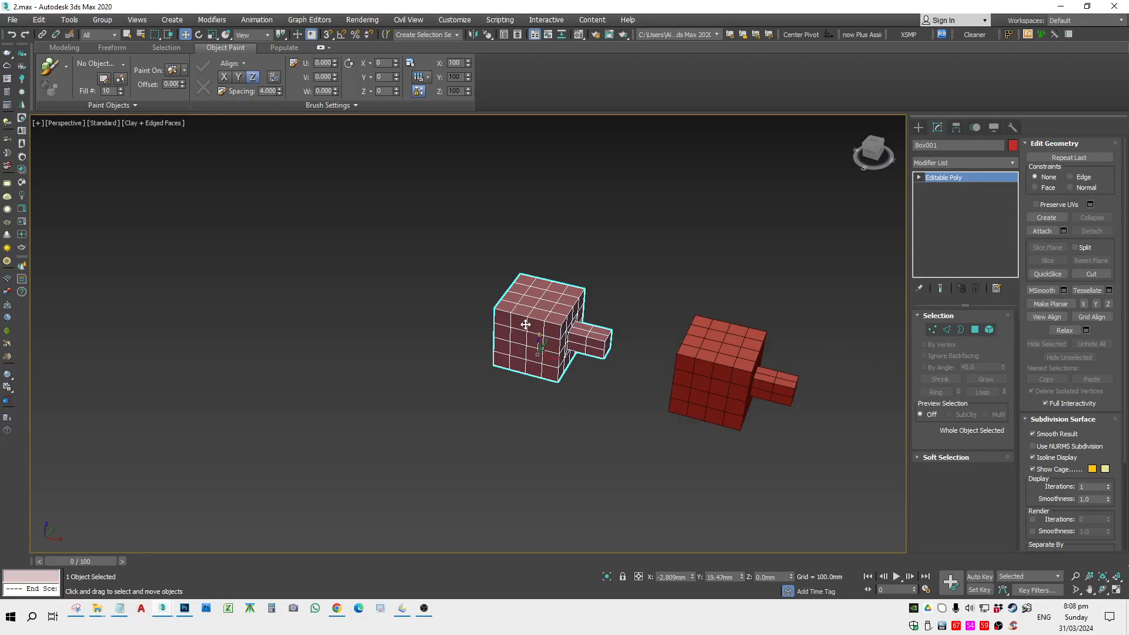
{"action": "left_click", "coordinate": [717, 362]}
{"action": "left_click", "coordinate": [542, 513]}
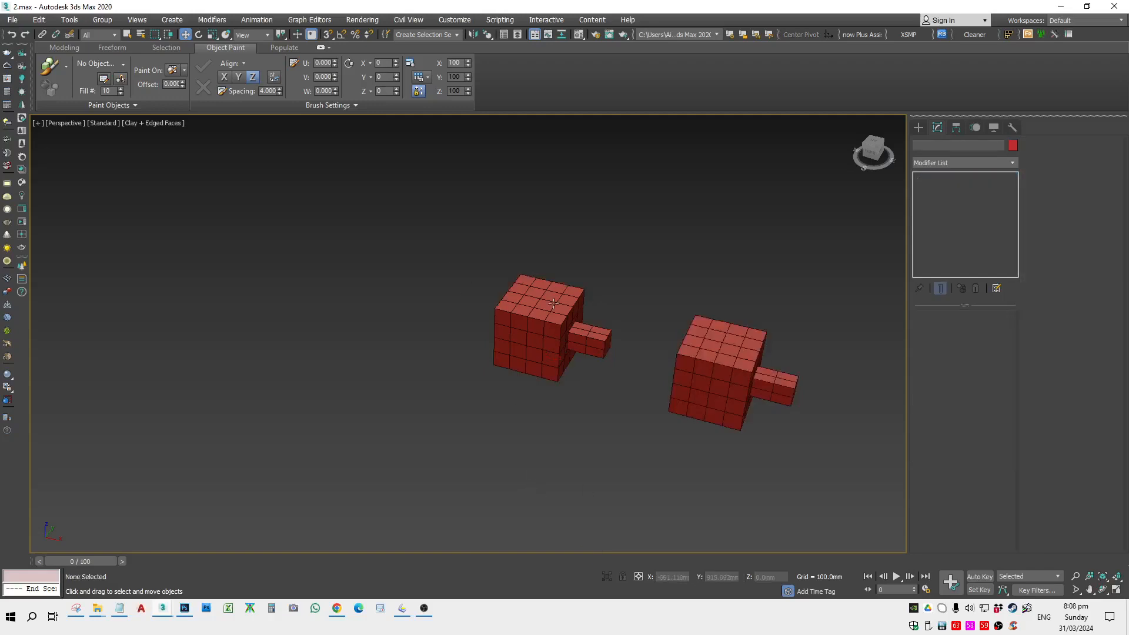
{"action": "left_click", "coordinate": [677, 403]}
{"action": "scroll", "coordinate": [583, 398], "scroll_direction": "up", "scroll_amount": 5}
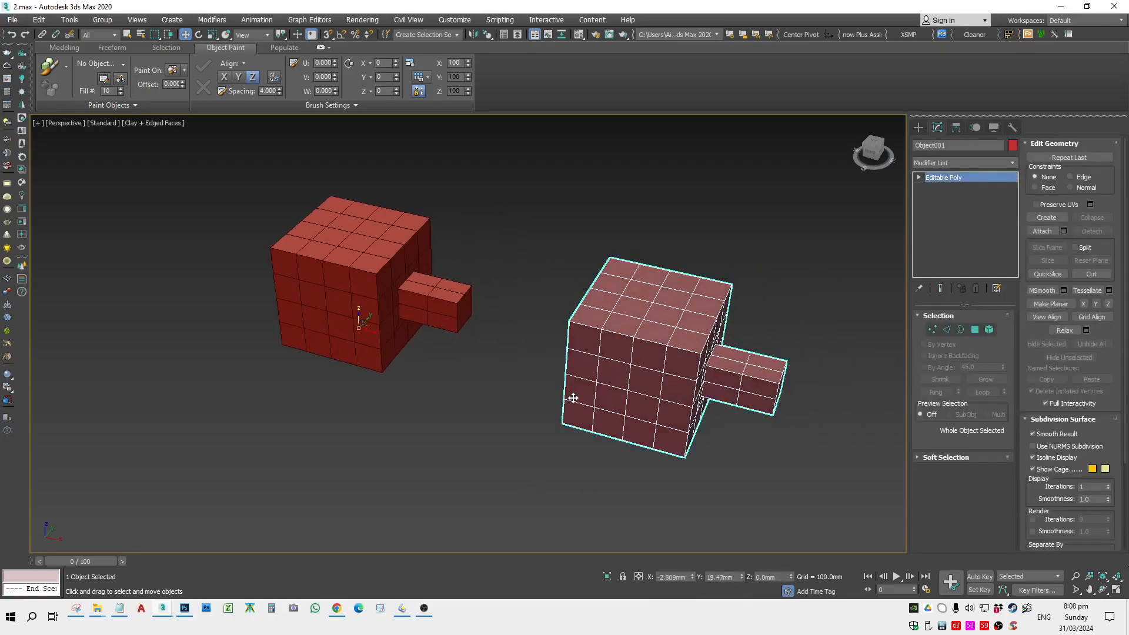
Step: Step back and forth through the recent selection changes, and undo the clone to a separate object
{"action": "key", "text": "ctrl+z"}
{"action": "key", "text": "ctrl+z"}
{"action": "key", "text": "ctrl+z"}
{"action": "key", "text": "ctrl+z"}
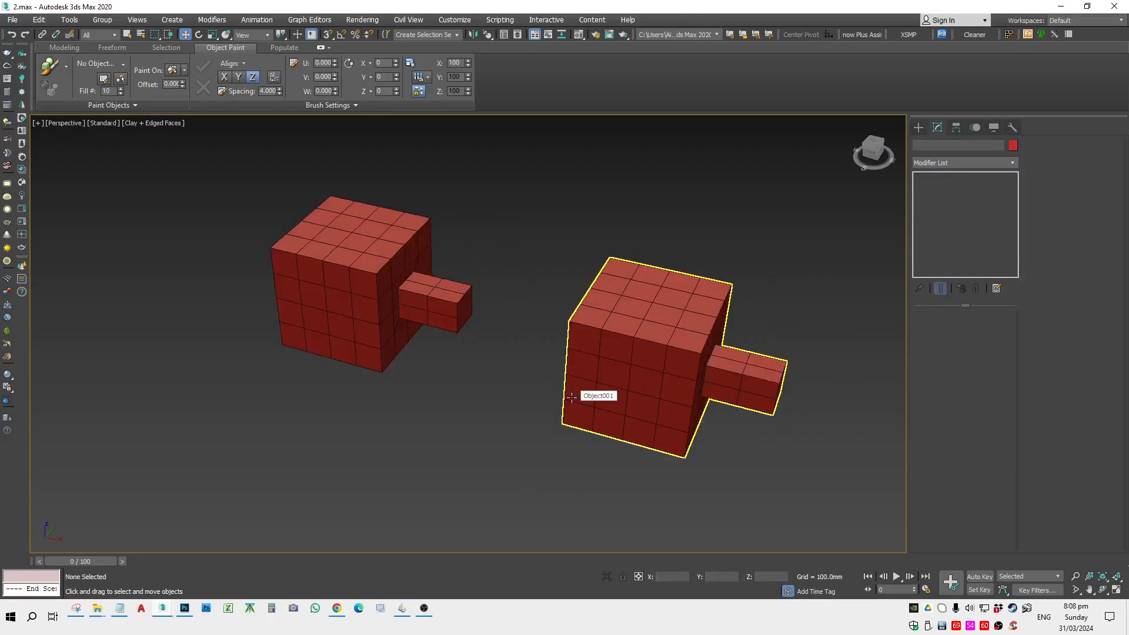
{"action": "key", "text": "ctrl+y"}
{"action": "key", "text": "ctrl+y"}
{"action": "key", "text": "ctrl+y"}
{"action": "key", "text": "ctrl+y"}
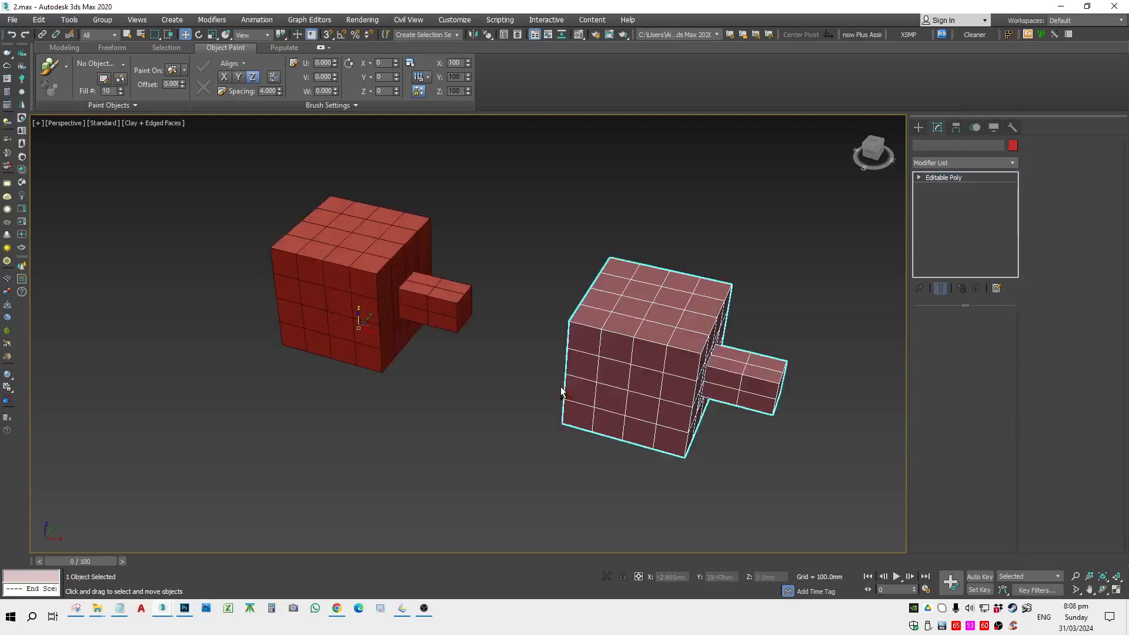
{"action": "key", "text": "ctrl+z"}
{"action": "key", "text": "ctrl+z"}
{"action": "key", "text": "ctrl+y"}
{"action": "key", "text": "ctrl+y"}
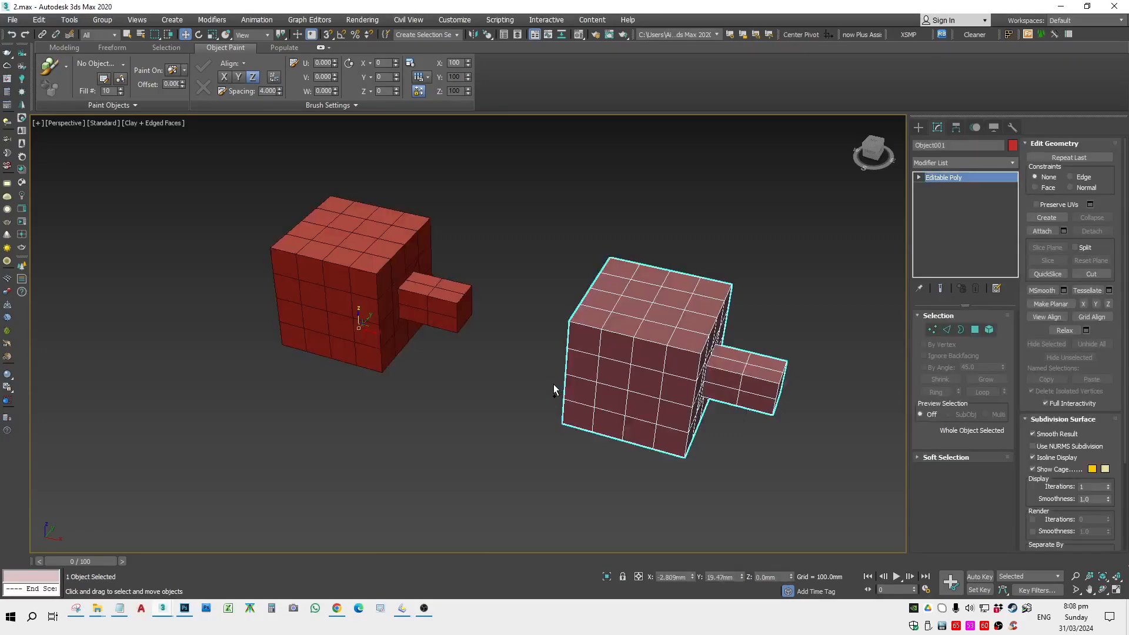
{"action": "key", "text": "ctrl+z"}
{"action": "key", "text": "ctrl+z"}
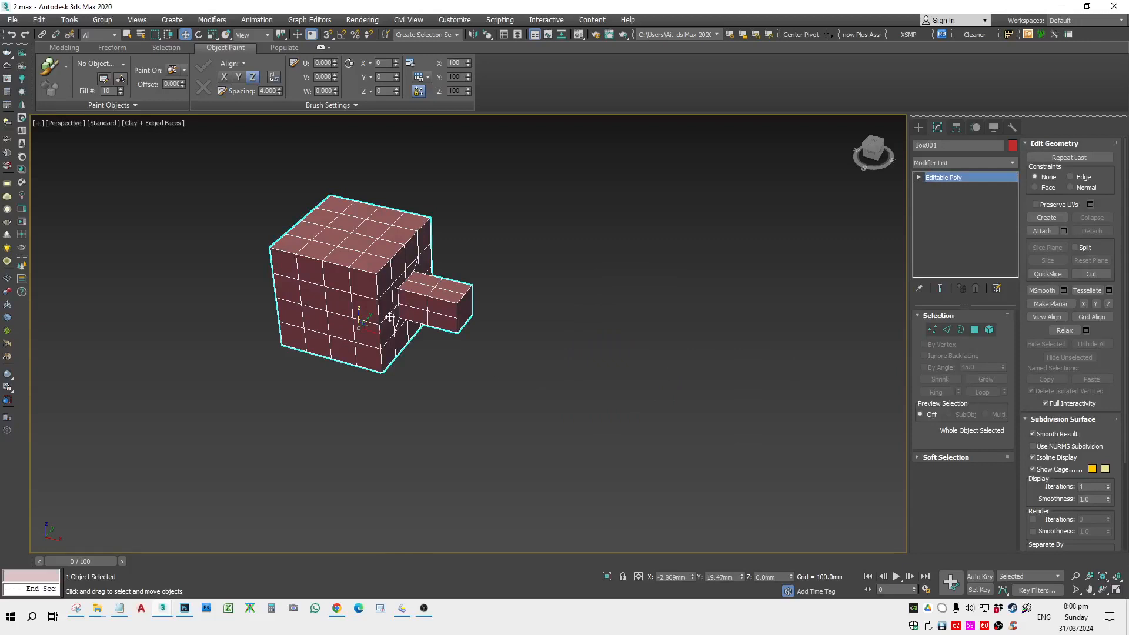
Step: At Element level, clone the whole box with its protrusion as an element, moved about 1265 mm along the X axis
{"action": "left_click", "coordinate": [990, 330]}
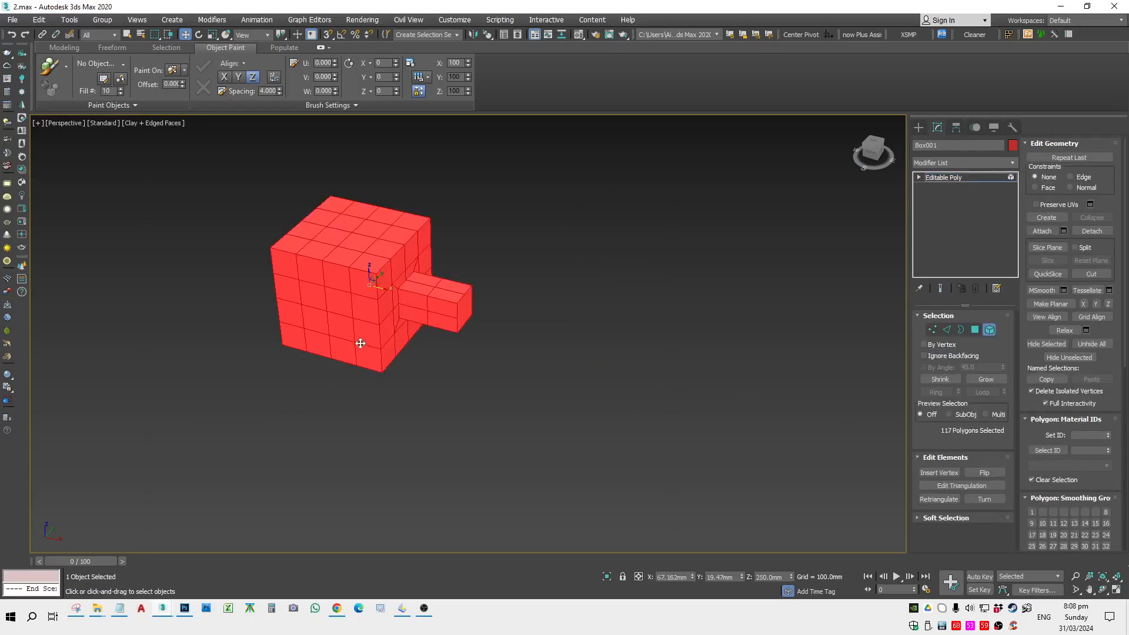
{"action": "mouse_move", "coordinate": [388, 291]}
{"action": "left_mouse_down", "text": "shift"}
{"action": "mouse_move", "coordinate": [651, 353]}
{"action": "mouse_move", "coordinate": [669, 362]}
{"action": "mouse_move", "coordinate": [665, 377]}
{"action": "left_mouse_up", "text": "shift"}
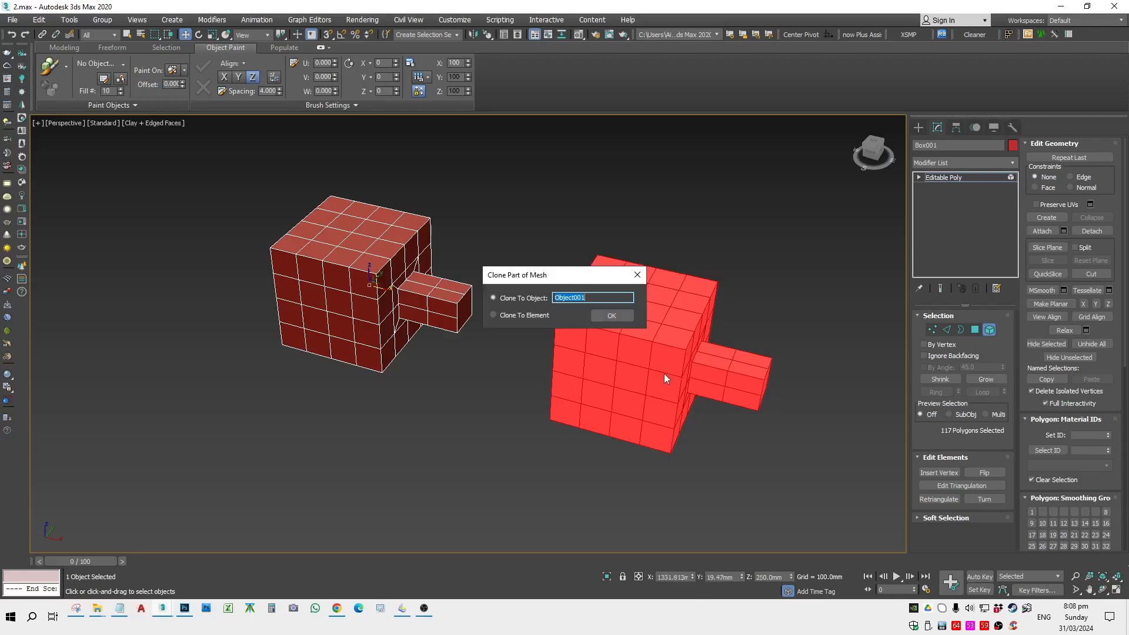
{"action": "left_click", "coordinate": [529, 314]}
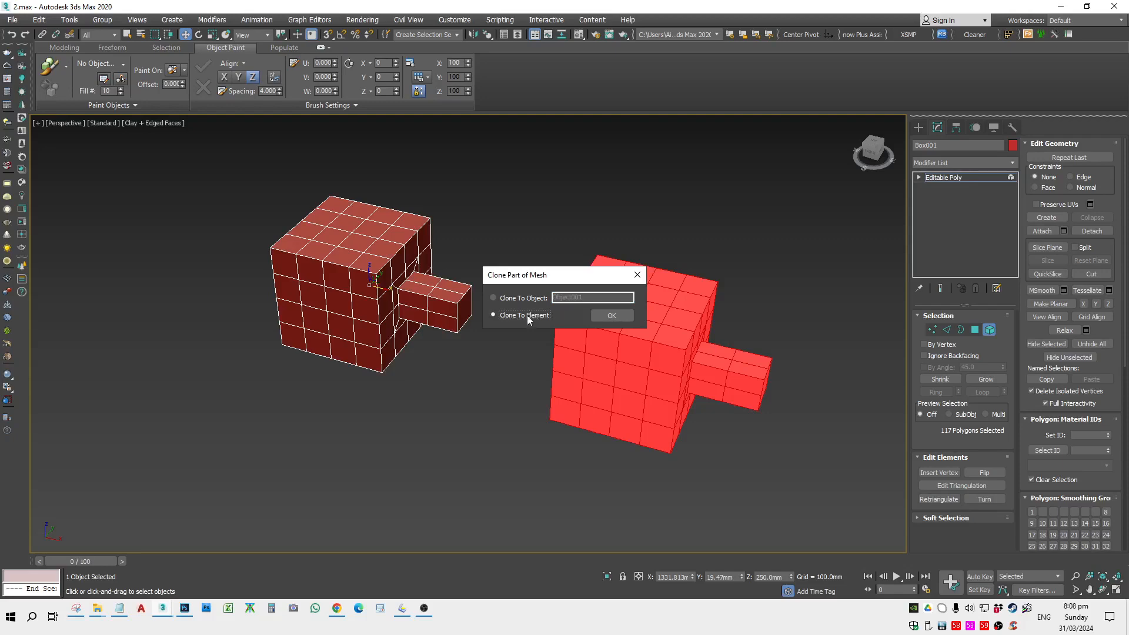
{"action": "left_click", "coordinate": [613, 316]}
Step: Leave Element level, clear the selection and select the copied box to check whether both boxes belong to one object
{"action": "left_click", "coordinate": [989, 334]}
{"action": "left_click", "coordinate": [688, 520]}
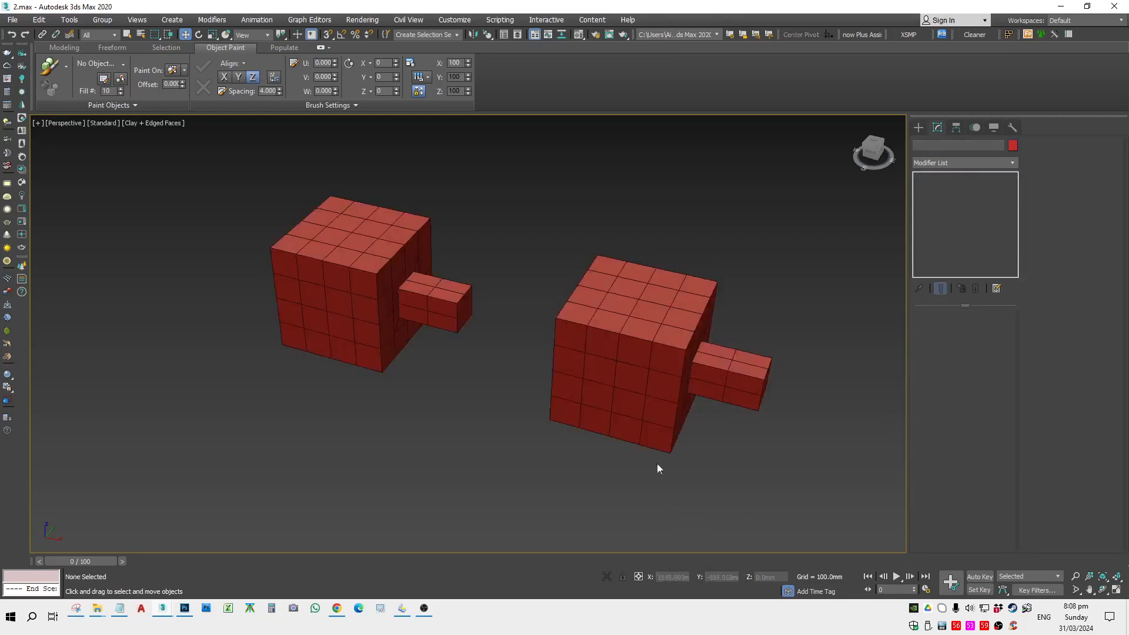
{"action": "left_click", "coordinate": [639, 390]}
{"action": "scroll", "coordinate": [633, 389], "scroll_direction": "down", "scroll_amount": 5}
{"action": "scroll", "coordinate": [597, 405], "scroll_direction": "up", "scroll_amount": 6}
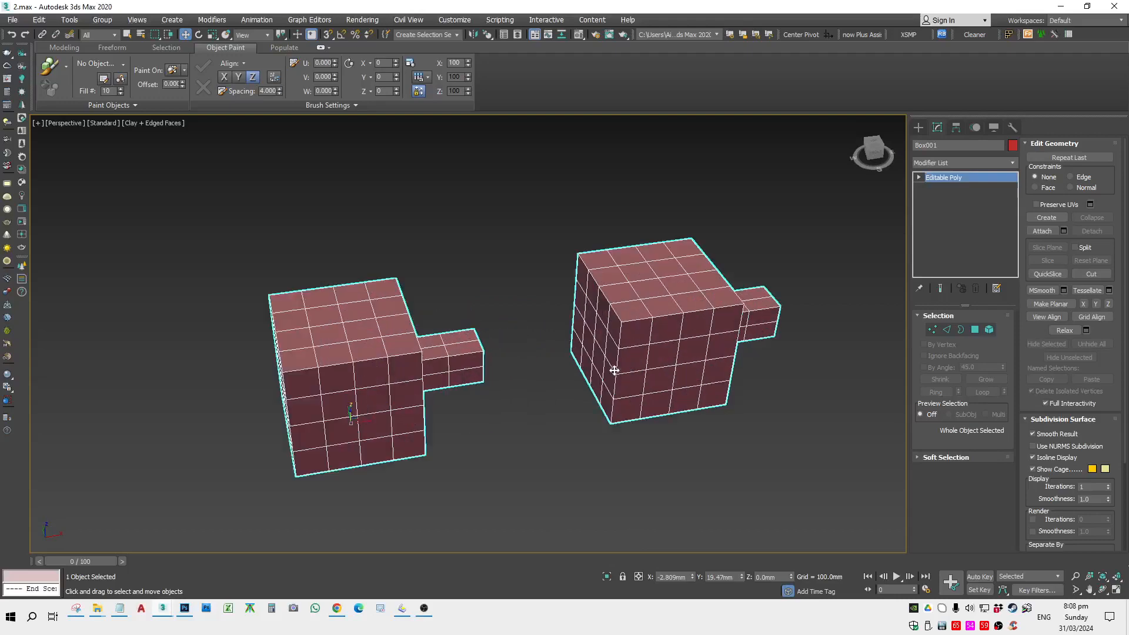
Step: At Polygon level, select the upper corner polygons on the facing sides of the two boxes and connect them with Bridge
{"action": "left_click", "coordinate": [975, 330]}
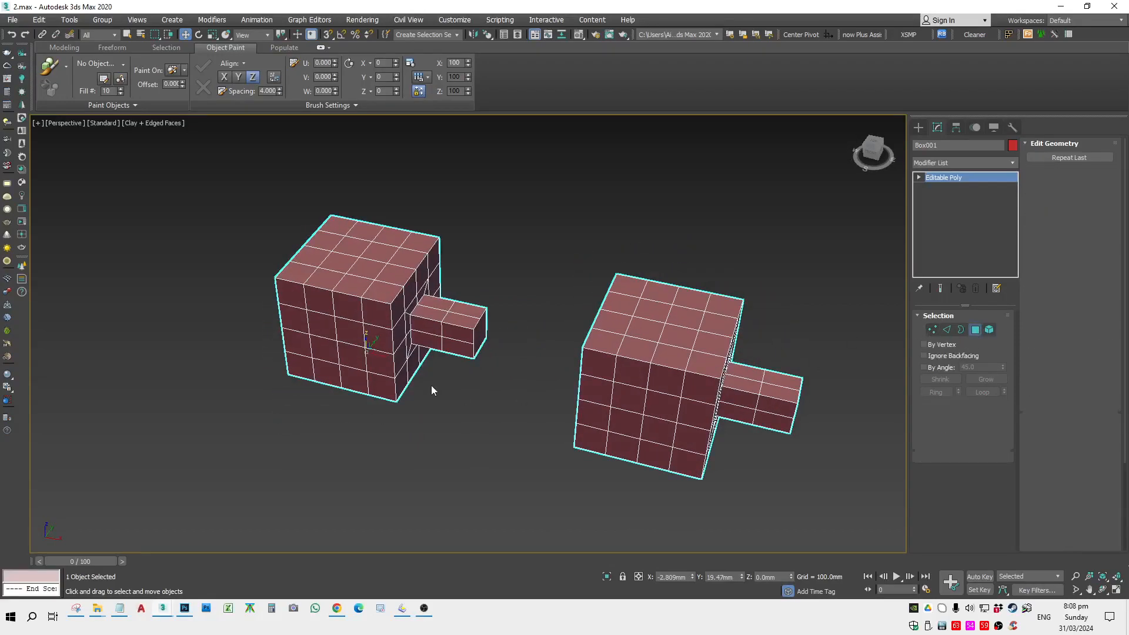
{"action": "key", "text": "ctrl+a"}
{"action": "scroll", "coordinate": [429, 292], "scroll_direction": "up", "scroll_amount": 5}
{"action": "left_click", "coordinate": [410, 250]}
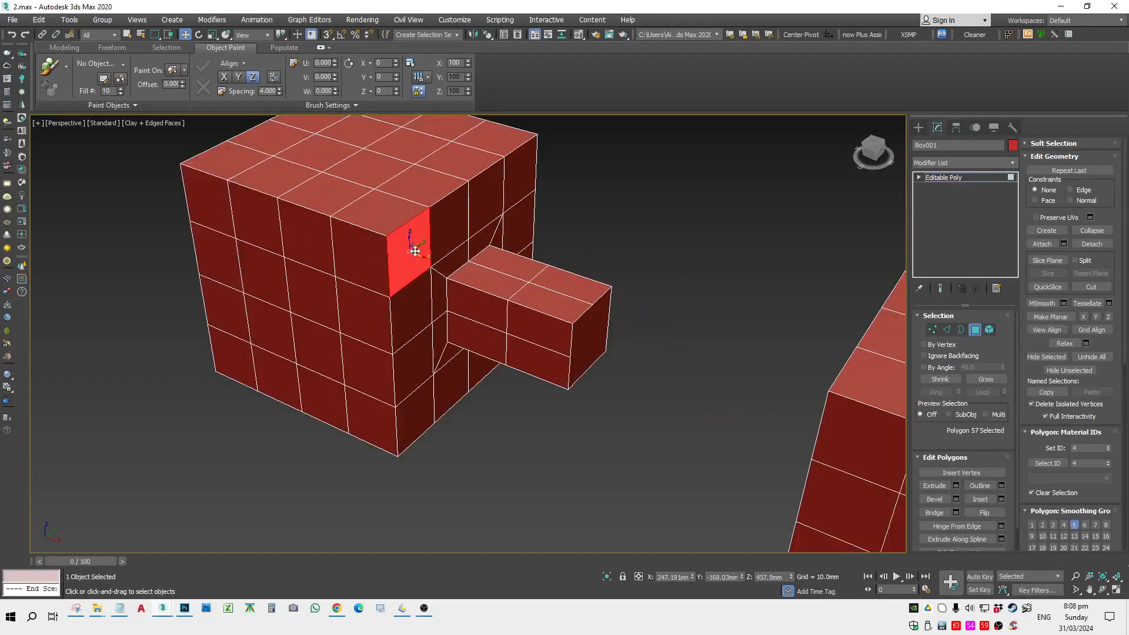
{"action": "scroll", "coordinate": [445, 334], "scroll_direction": "down", "scroll_amount": 4}
{"action": "middle_click_drag", "start_coordinate": [447, 329], "coordinate": [663, 330]}
{"action": "left_click", "coordinate": [665, 330], "text": "ctrl"}
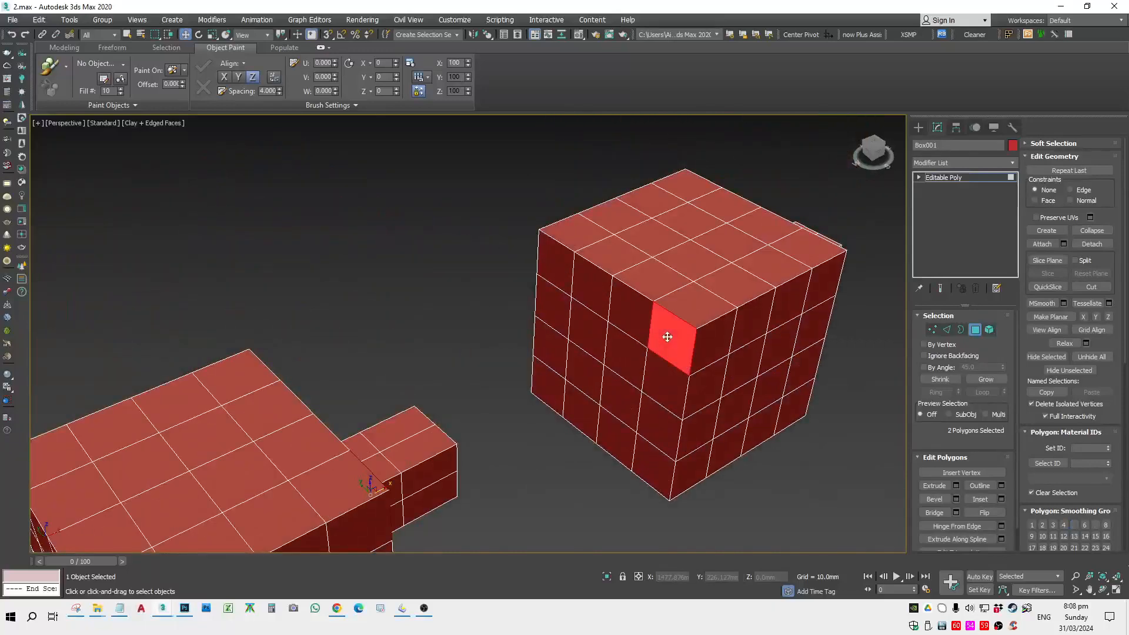
{"action": "scroll", "coordinate": [588, 412], "scroll_direction": "up", "scroll_amount": 3}
{"action": "middle_click_drag", "start_coordinate": [506, 530], "coordinate": [647, 329]}
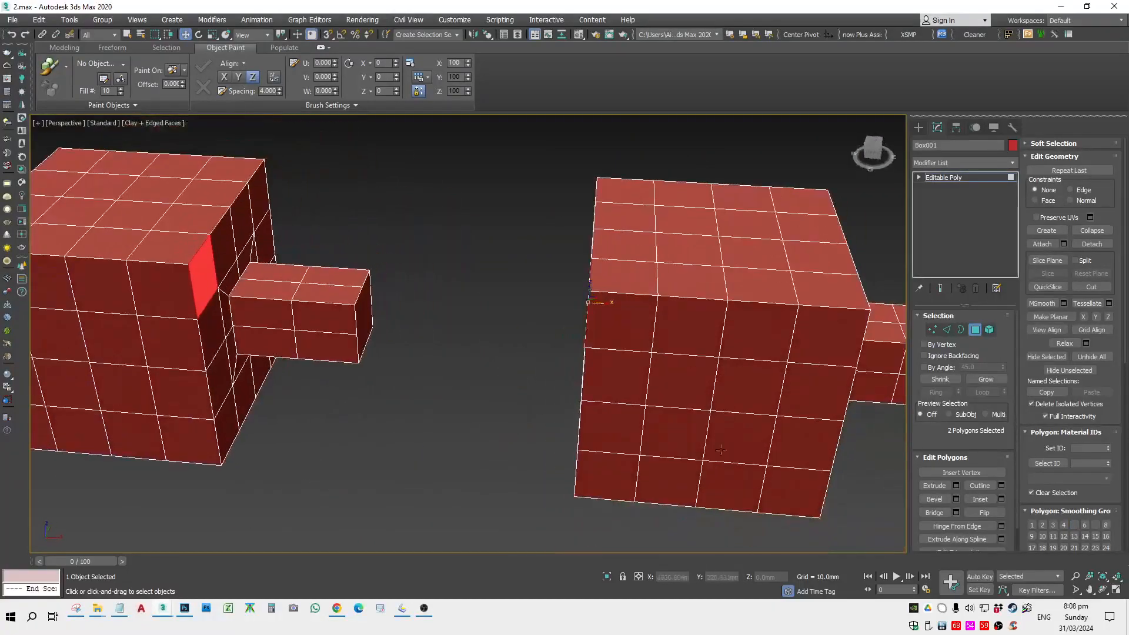
{"action": "left_click", "coordinate": [935, 513]}
{"action": "middle_click_drag", "start_coordinate": [527, 432], "coordinate": [580, 465], "text": "alt"}
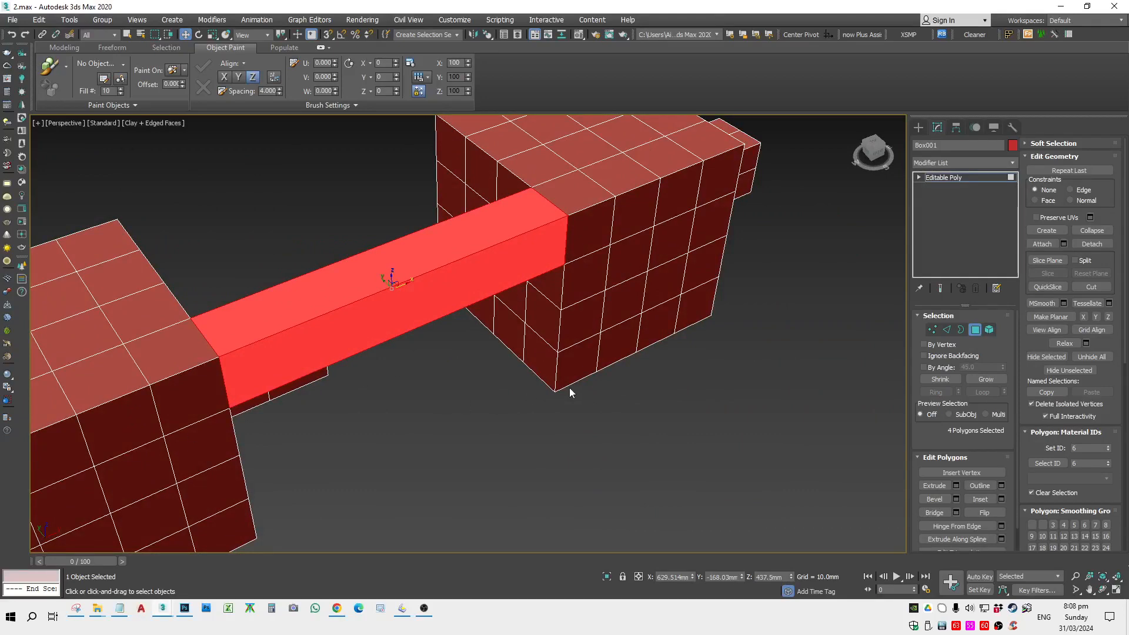
Step: Try to bridge two upper corner polygons on the boxes' parallel sides, and undo back to the first bridge
{"action": "scroll", "coordinate": [569, 392], "scroll_direction": "down", "scroll_amount": 3}
{"action": "middle_click_drag", "start_coordinate": [569, 393], "coordinate": [607, 425], "text": "alt"}
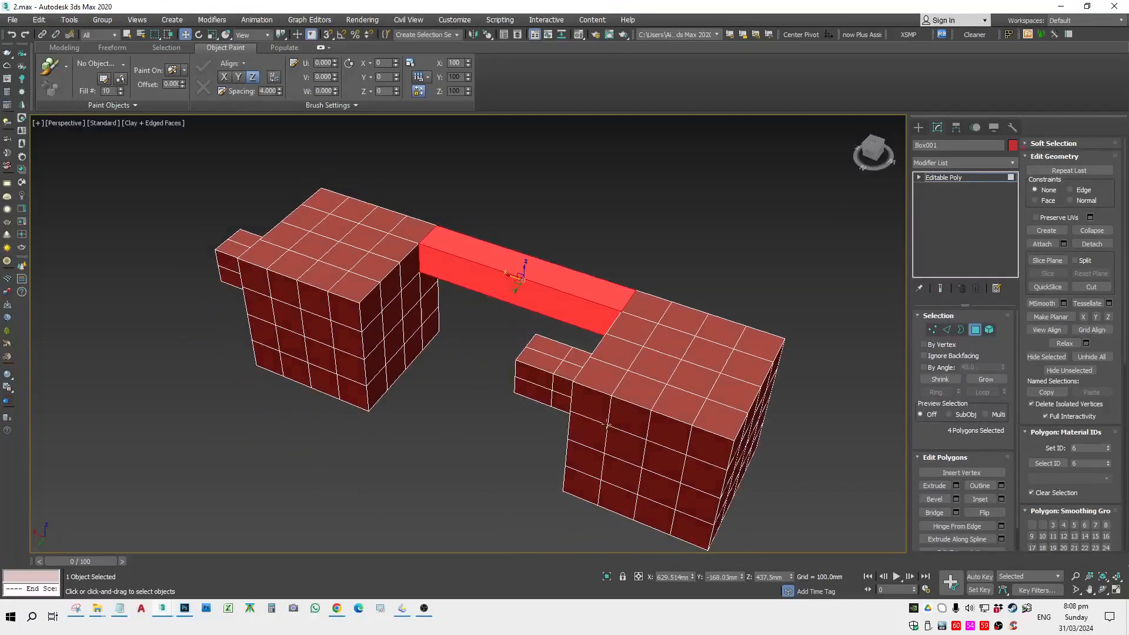
{"action": "left_click", "coordinate": [596, 410]}
{"action": "left_click", "coordinate": [344, 322], "text": "ctrl"}
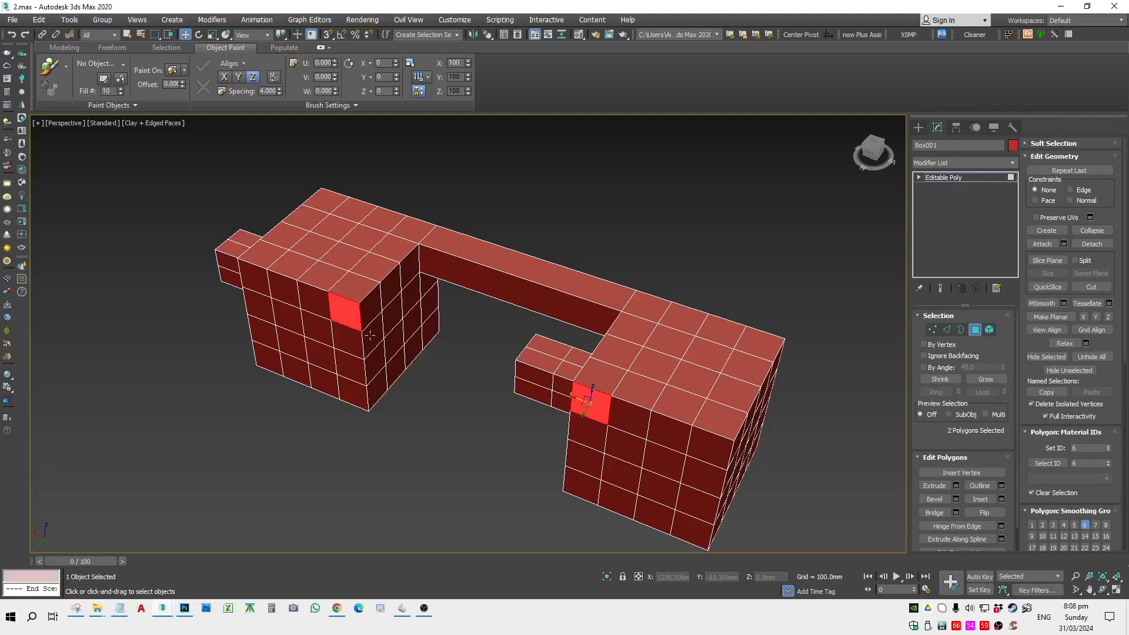
{"action": "left_click", "coordinate": [956, 474]}
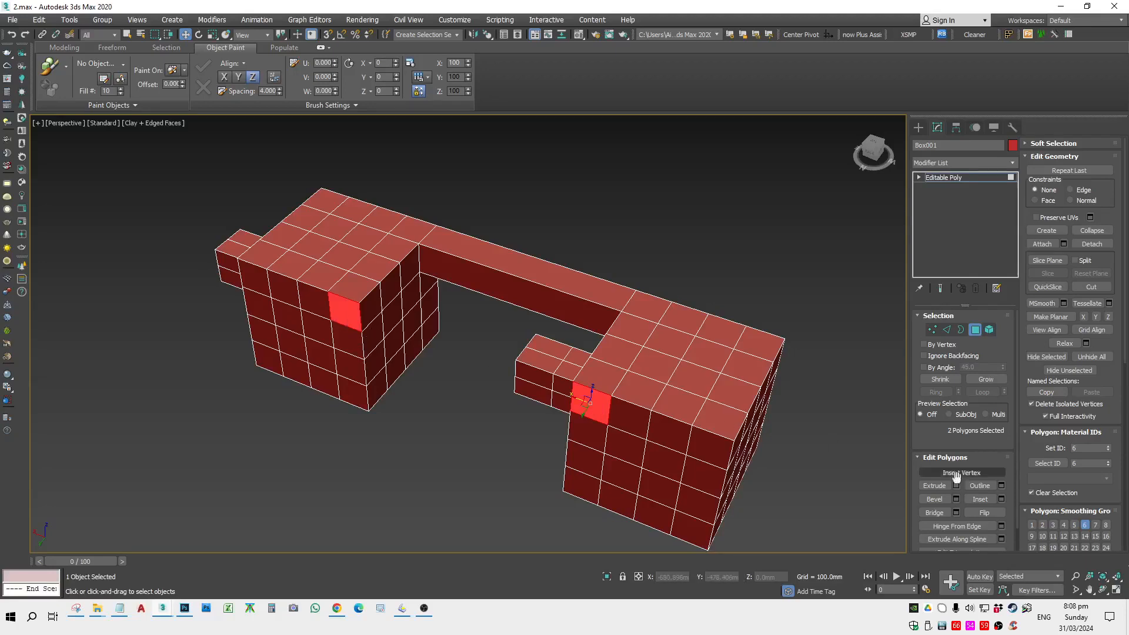
{"action": "left_click", "coordinate": [944, 513]}
{"action": "middle_click_drag", "start_coordinate": [565, 447], "coordinate": [465, 433], "text": "alt"}
{"action": "key", "text": "ctrl+z"}
{"action": "key", "text": "ctrl+z"}
{"action": "key", "text": "ctrl+z"}
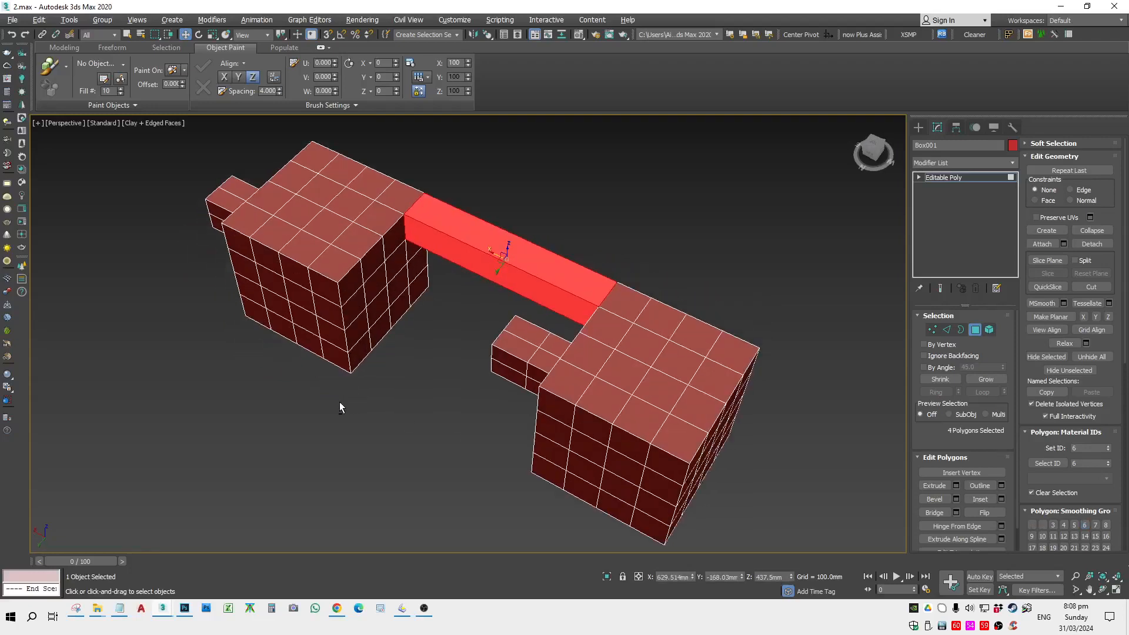
Step: Bridge a polygon on one box's inner side to the end polygon of the protrusion facing it
{"action": "scroll", "coordinate": [375, 308], "scroll_direction": "up", "scroll_amount": 5}
{"action": "left_click", "coordinate": [376, 309]}
{"action": "middle_click_drag", "start_coordinate": [378, 311], "coordinate": [635, 289], "text": "alt"}
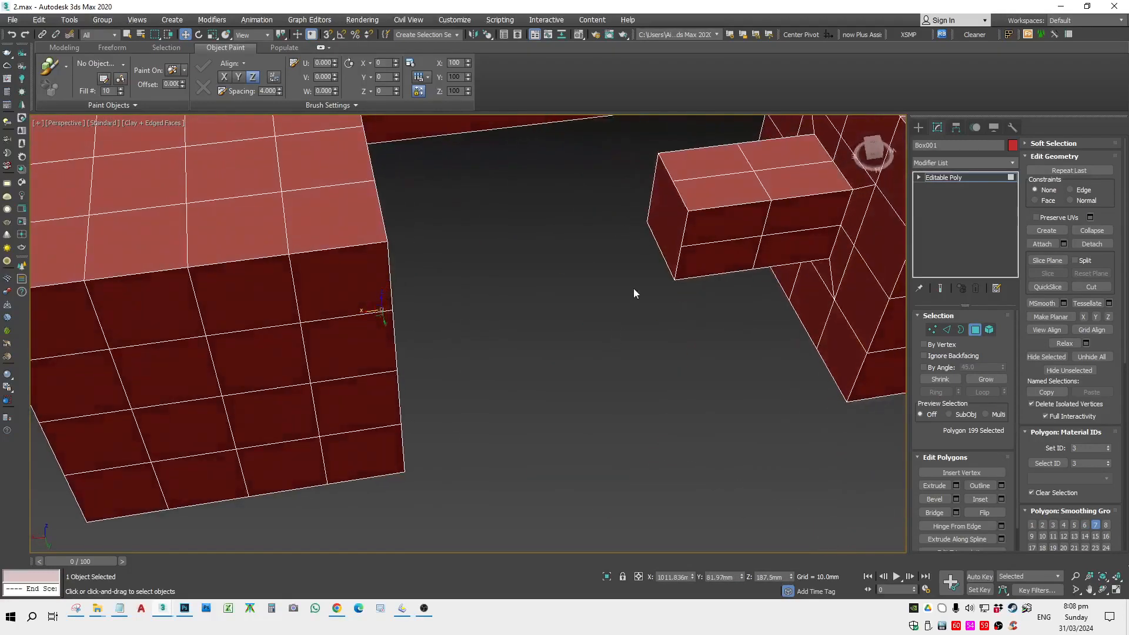
{"action": "left_click", "coordinate": [660, 223], "text": "ctrl"}
{"action": "middle_click_drag", "start_coordinate": [660, 224], "coordinate": [566, 312], "text": "alt"}
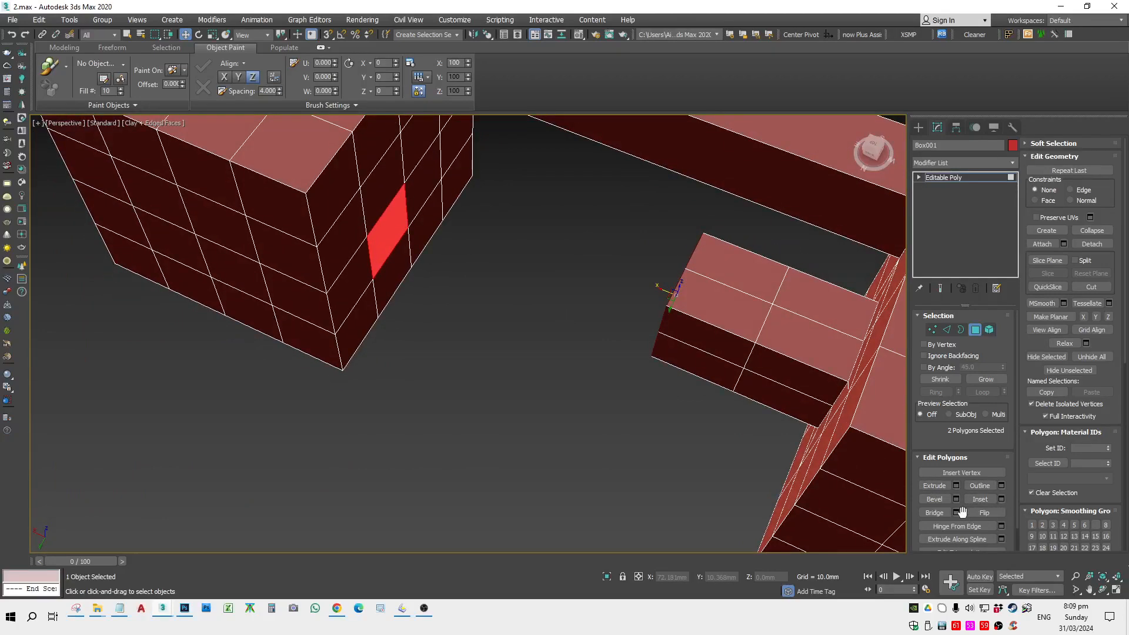
{"action": "left_click", "coordinate": [929, 514]}
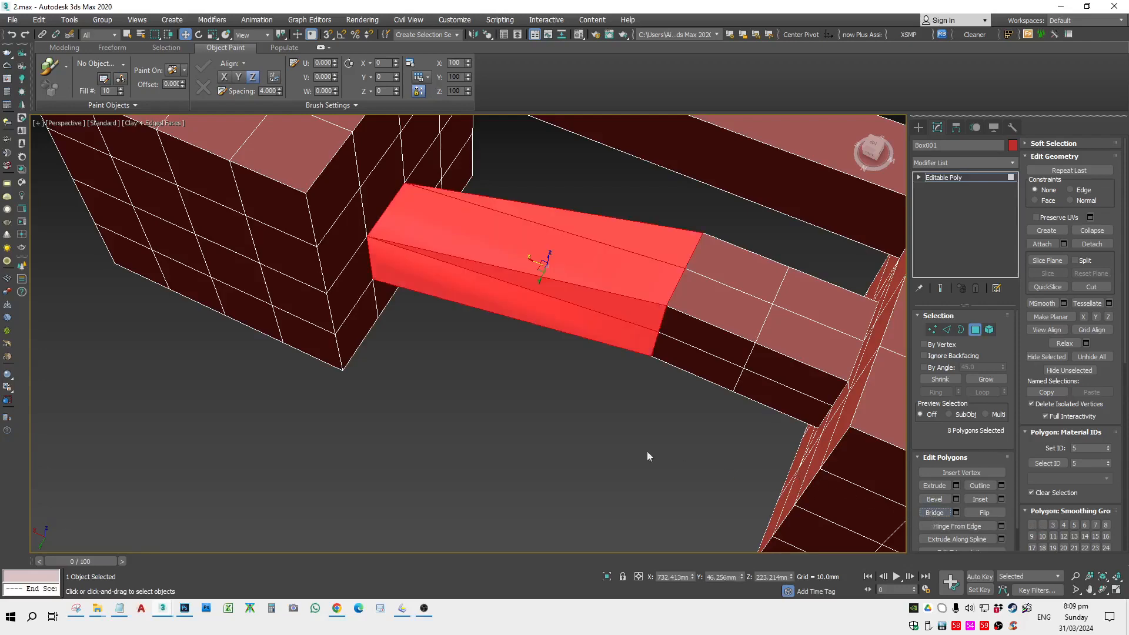
Step: Examine the bridge between the box side and the protrusion from several angles
{"action": "middle_click_drag", "start_coordinate": [647, 450], "coordinate": [596, 408], "text": "alt"}
{"action": "middle_click_drag", "start_coordinate": [663, 334], "coordinate": [634, 321], "text": "alt"}
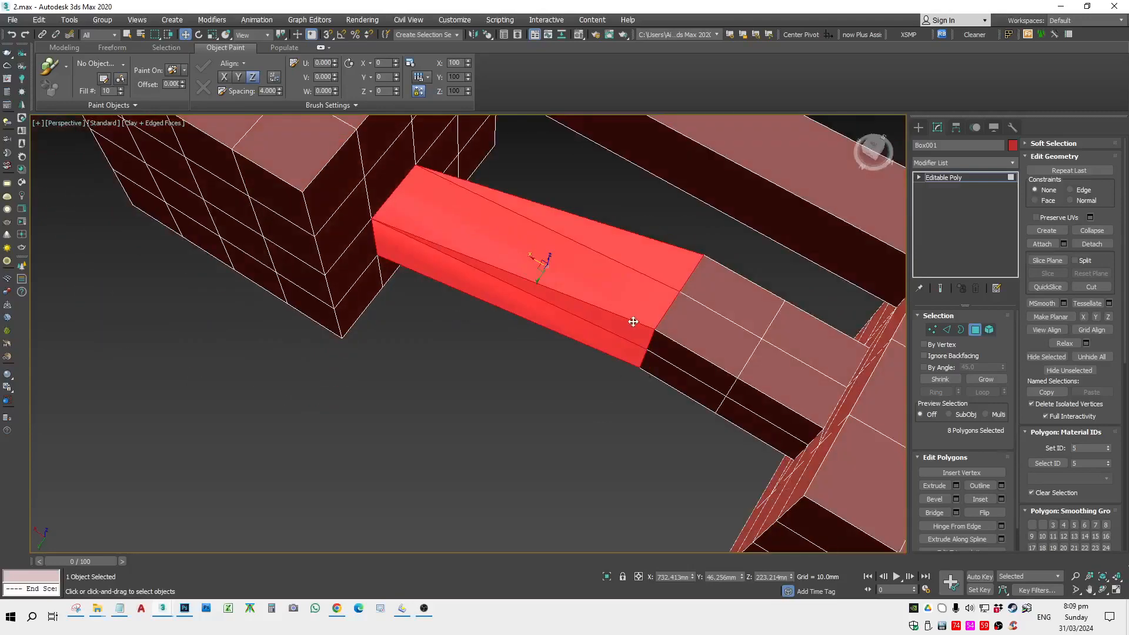
{"action": "scroll", "coordinate": [634, 321], "scroll_direction": "up", "scroll_amount": 4}
{"action": "middle_click_drag", "start_coordinate": [759, 263], "coordinate": [605, 196]}
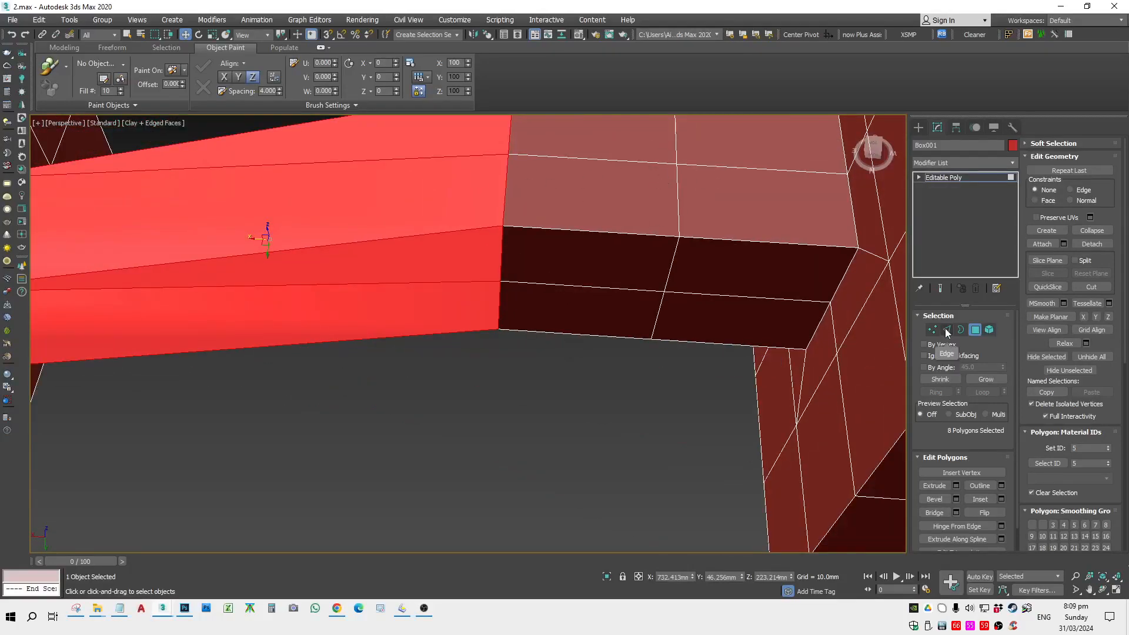
{"action": "scroll", "coordinate": [555, 461], "scroll_direction": "down", "scroll_amount": 3}
{"action": "middle_click_drag", "start_coordinate": [407, 315], "coordinate": [559, 464]}
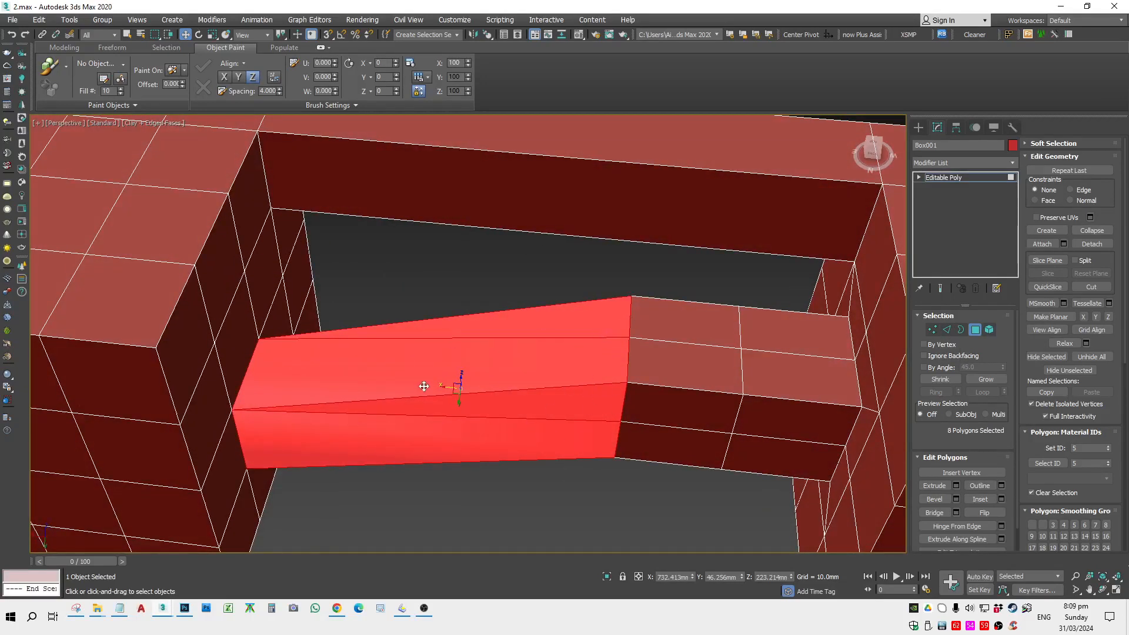
{"action": "middle_click_drag", "start_coordinate": [520, 476], "coordinate": [507, 341], "text": "alt"}
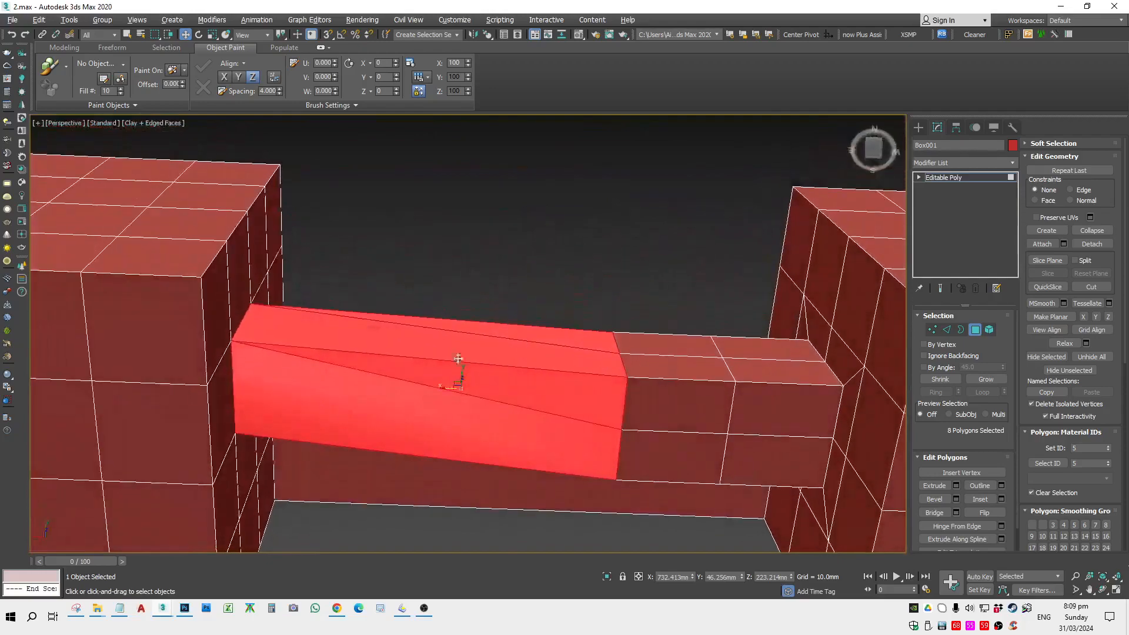
{"action": "middle_click_drag", "start_coordinate": [556, 407], "coordinate": [565, 532], "text": "alt"}
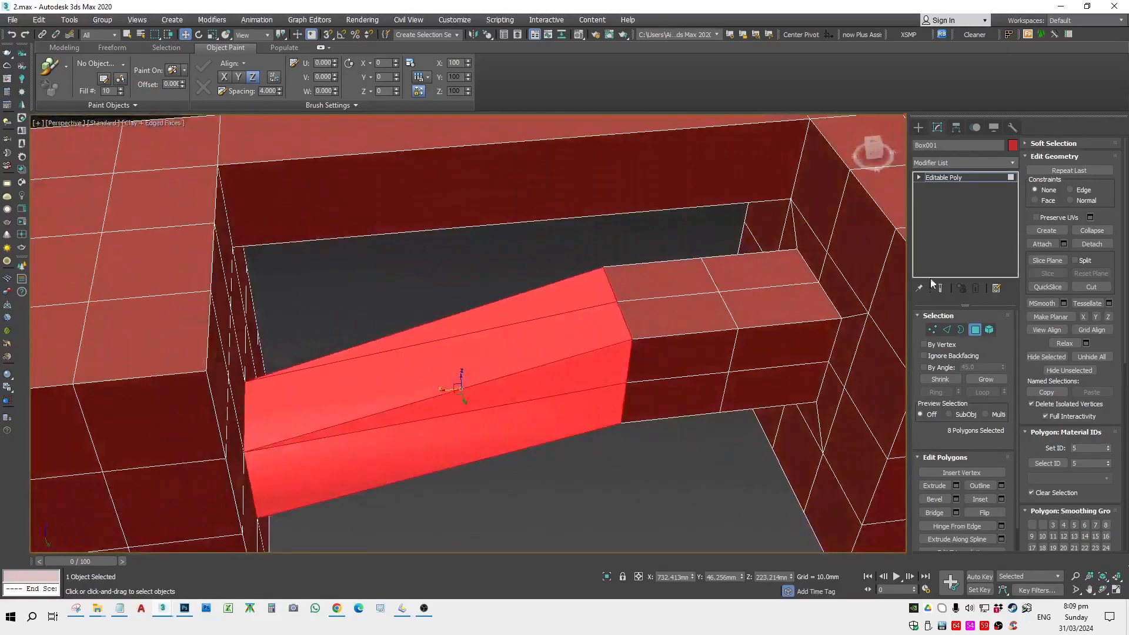
Step: Leave Polygon level and view the complete bridged object
{"action": "left_click", "coordinate": [976, 175]}
{"action": "scroll", "coordinate": [657, 476], "scroll_direction": "down", "scroll_amount": 8}
{"action": "middle_click_drag", "start_coordinate": [653, 488], "coordinate": [589, 403], "text": "alt"}
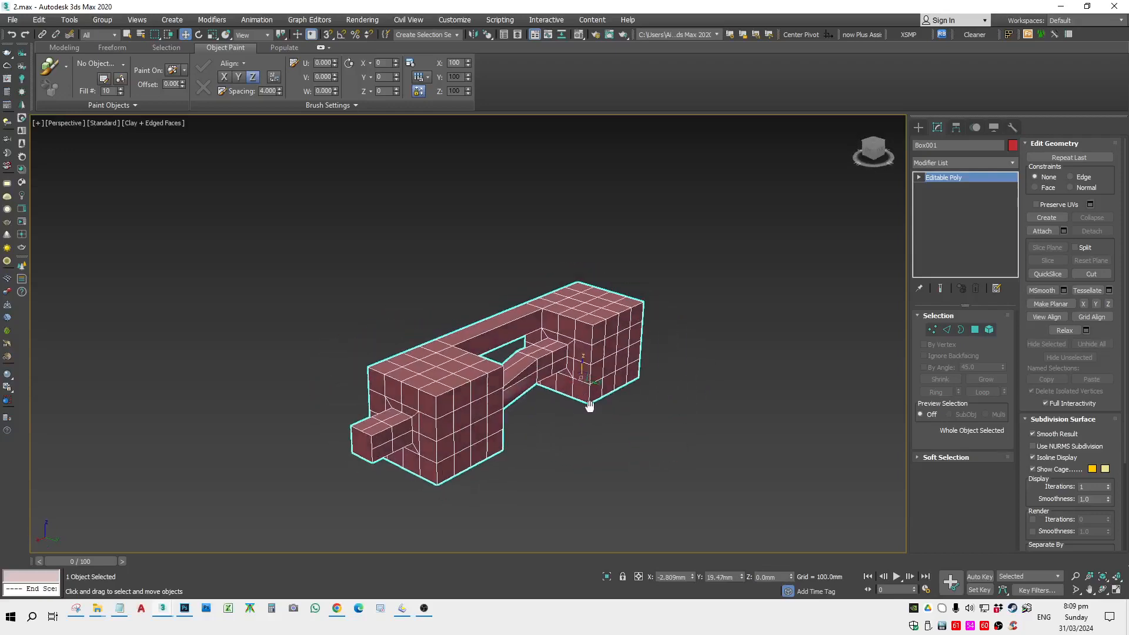
{"action": "scroll", "coordinate": [592, 421], "scroll_direction": "up", "scroll_amount": 5}
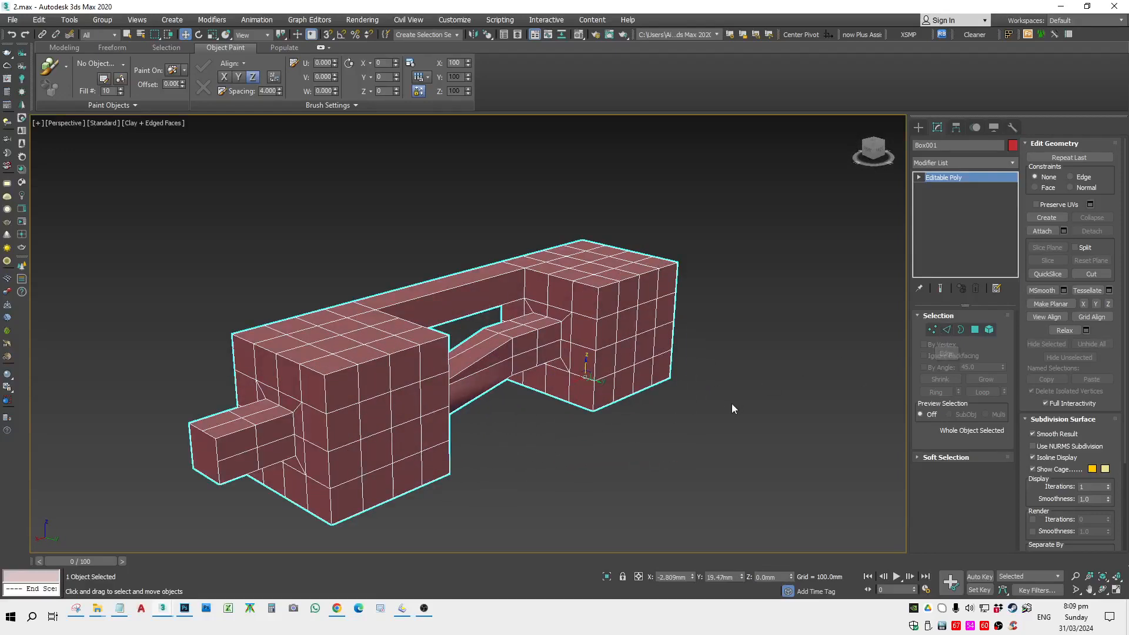
Step: Create a standard box about 1045 mm long, 1192 mm wide and 996 mm high beside the bridged object
{"action": "left_click", "coordinate": [919, 127]}
{"action": "scroll", "coordinate": [873, 296], "scroll_direction": "down", "scroll_amount": 3}
{"action": "left_click", "coordinate": [940, 198]}
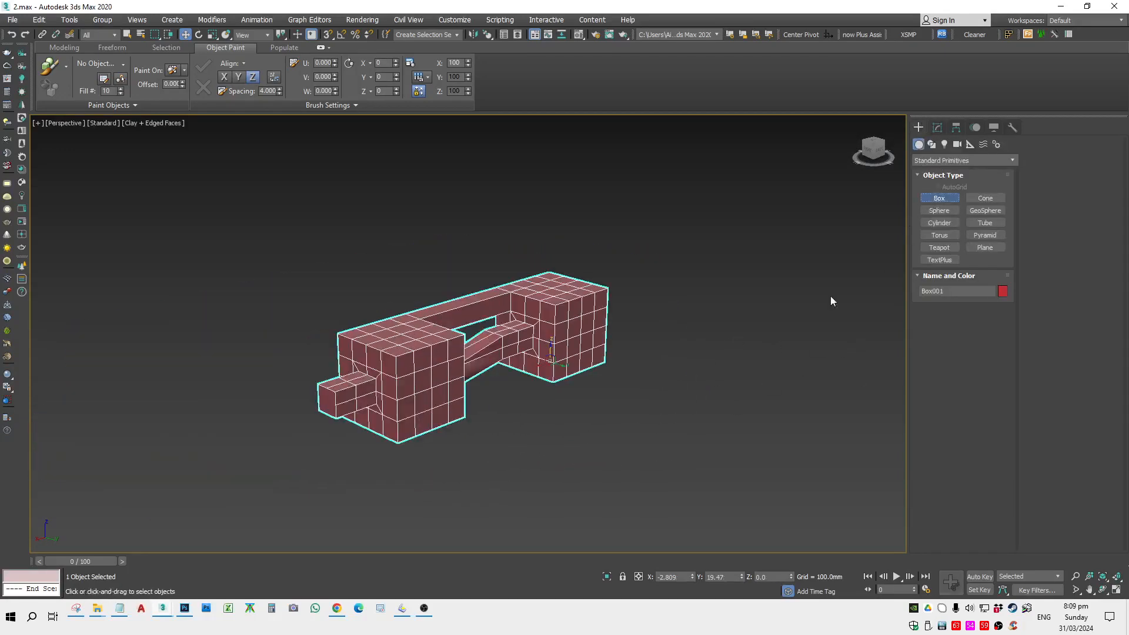
{"action": "left_click_drag", "start_coordinate": [660, 378], "coordinate": [735, 482]}
{"action": "right_click", "coordinate": [845, 446]}
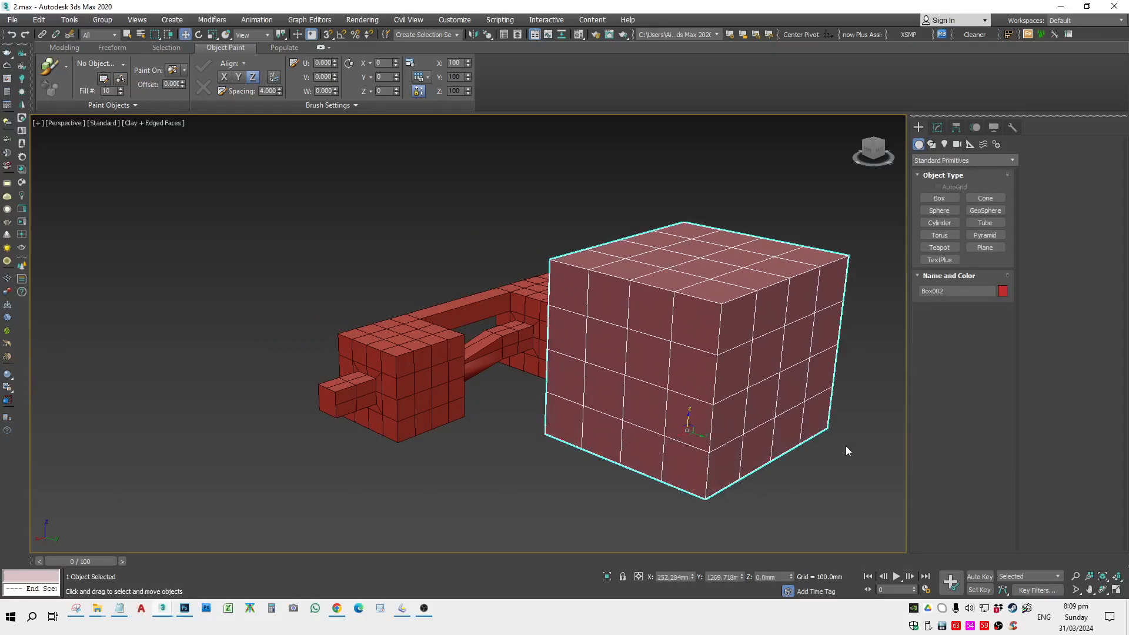
{"action": "middle_click_drag", "start_coordinate": [846, 446], "coordinate": [748, 447]}
Step: Convert the new box to an Editable Poly
{"action": "left_click", "coordinate": [938, 127]}
{"action": "right_click", "coordinate": [685, 332]}
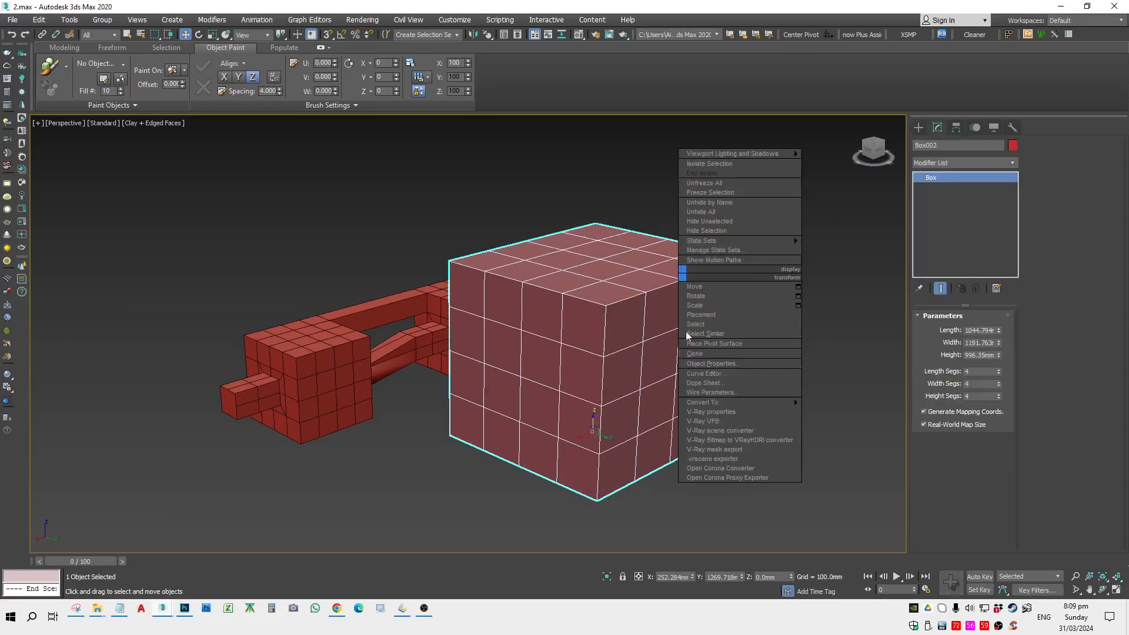
{"action": "mouse_move", "coordinate": [784, 411]}
{"action": "left_click", "coordinate": [829, 412]}
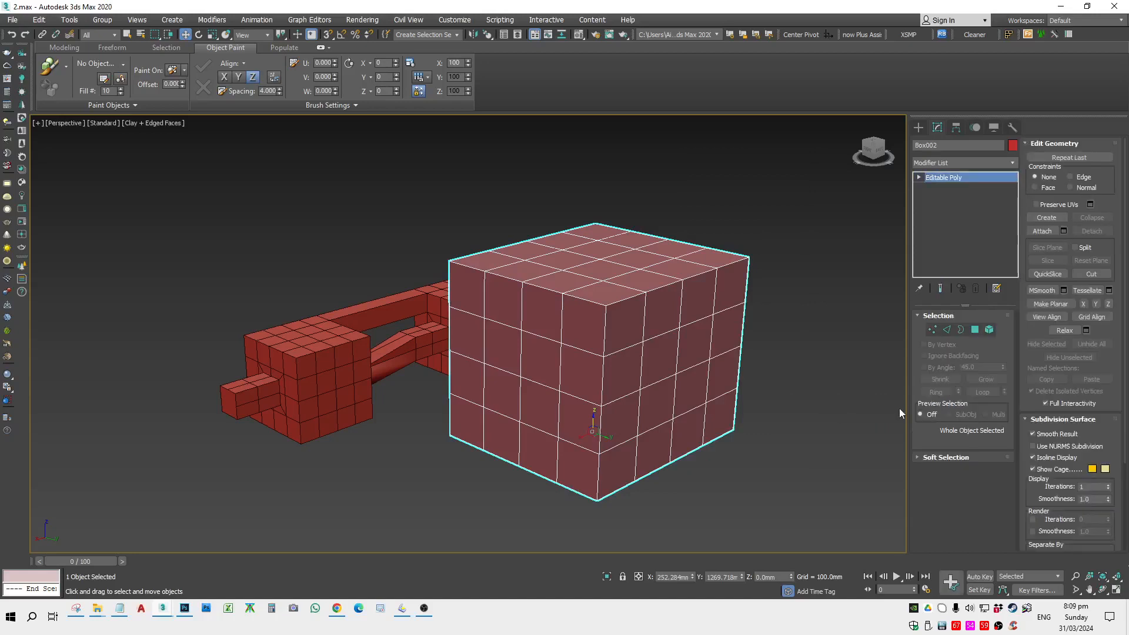
Step: Select the three edges meeting at the near upper corner of the new box at Edge level
{"action": "left_click", "coordinate": [947, 331]}
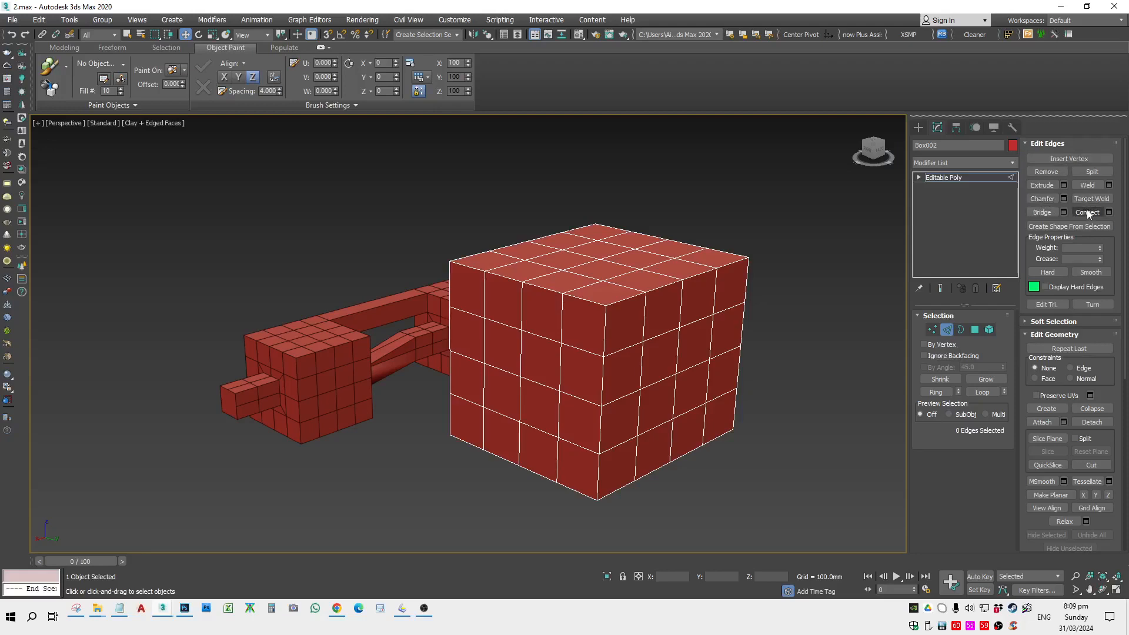
{"action": "scroll", "coordinate": [597, 296], "scroll_direction": "up", "scroll_amount": 6}
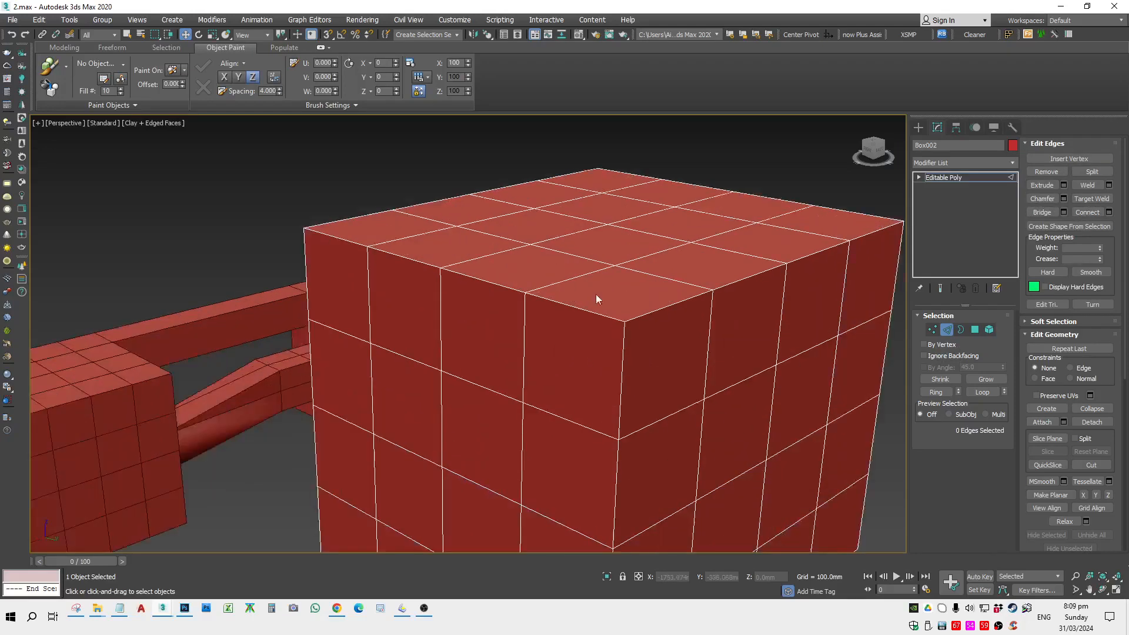
{"action": "left_click", "coordinate": [603, 328]}
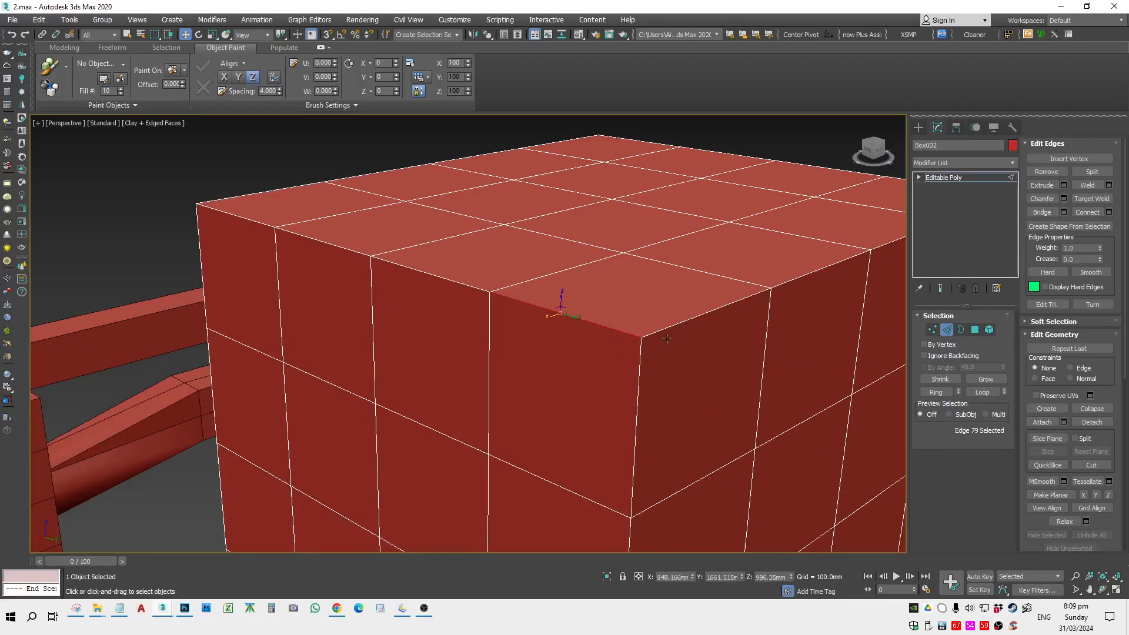
{"action": "left_click", "coordinate": [693, 319], "text": "ctrl"}
{"action": "left_click", "coordinate": [639, 354], "text": "ctrl"}
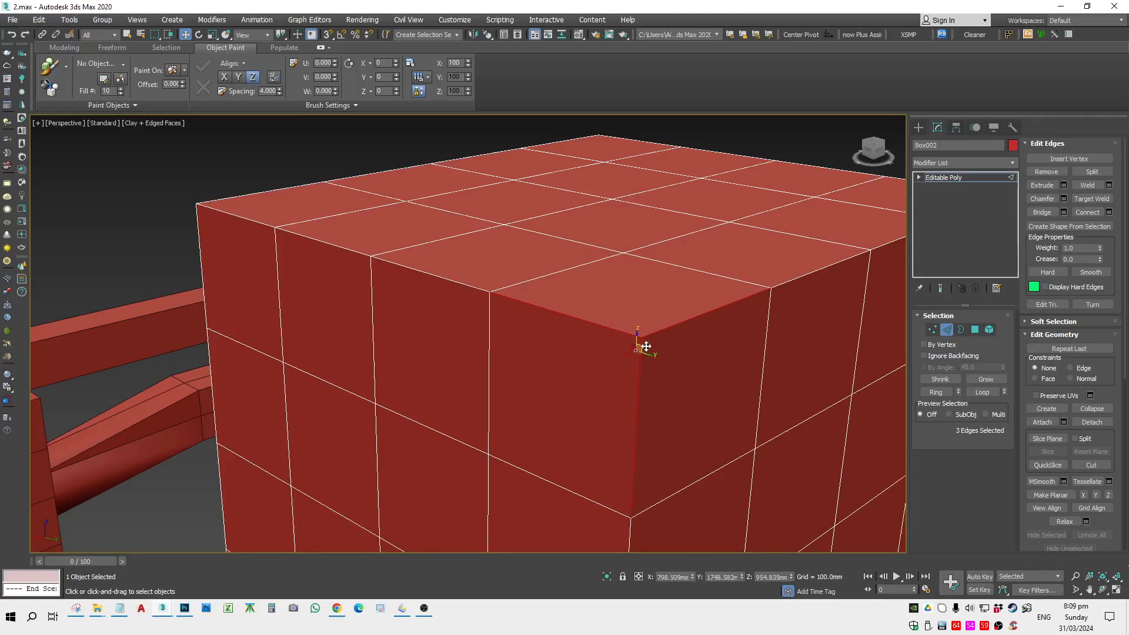
{"action": "middle_click_drag", "start_coordinate": [728, 398], "coordinate": [530, 392], "text": "alt"}
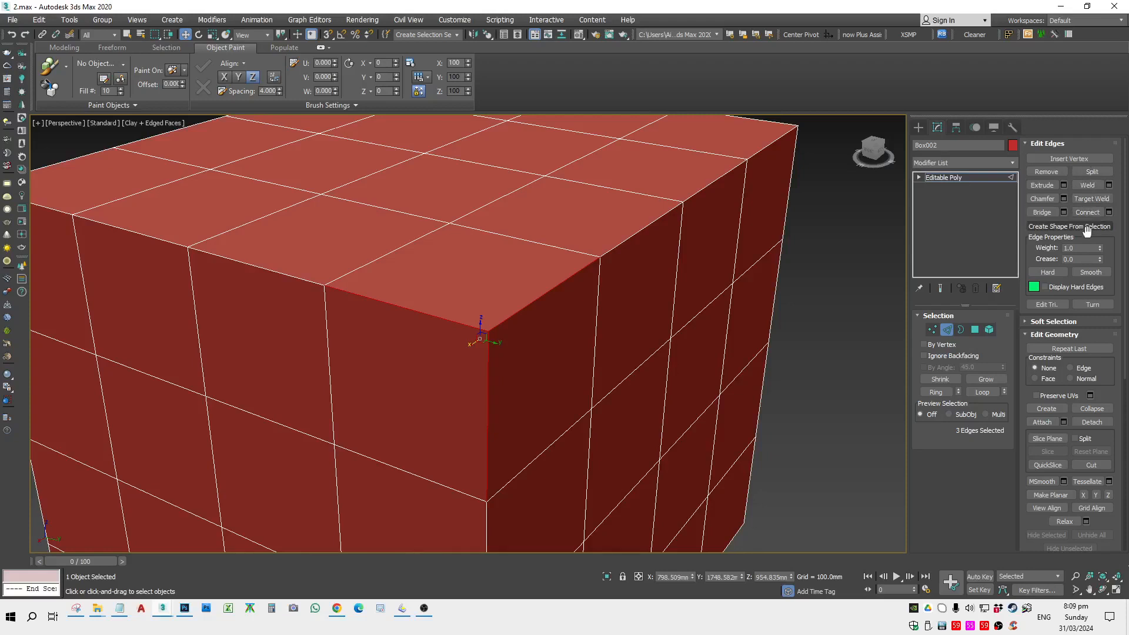
Step: Preview a Chamfer on the three selected corner edges with an amount of about 23.7 mm and 8 segments
{"action": "left_click", "coordinate": [1065, 200]}
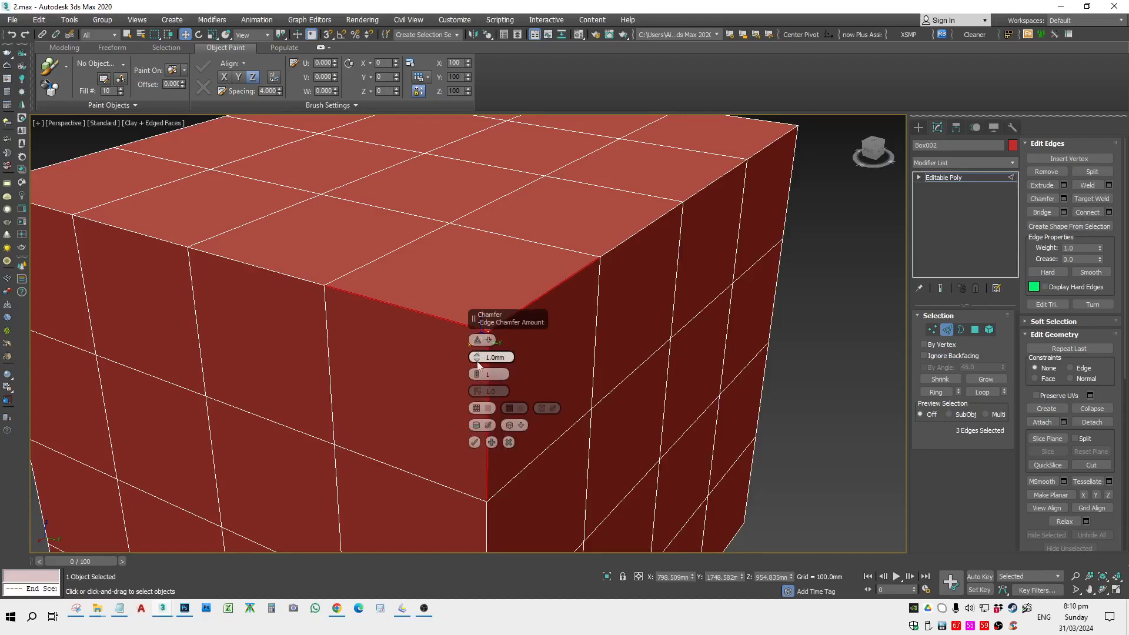
{"action": "left_click_drag", "start_coordinate": [479, 320], "coordinate": [715, 240]}
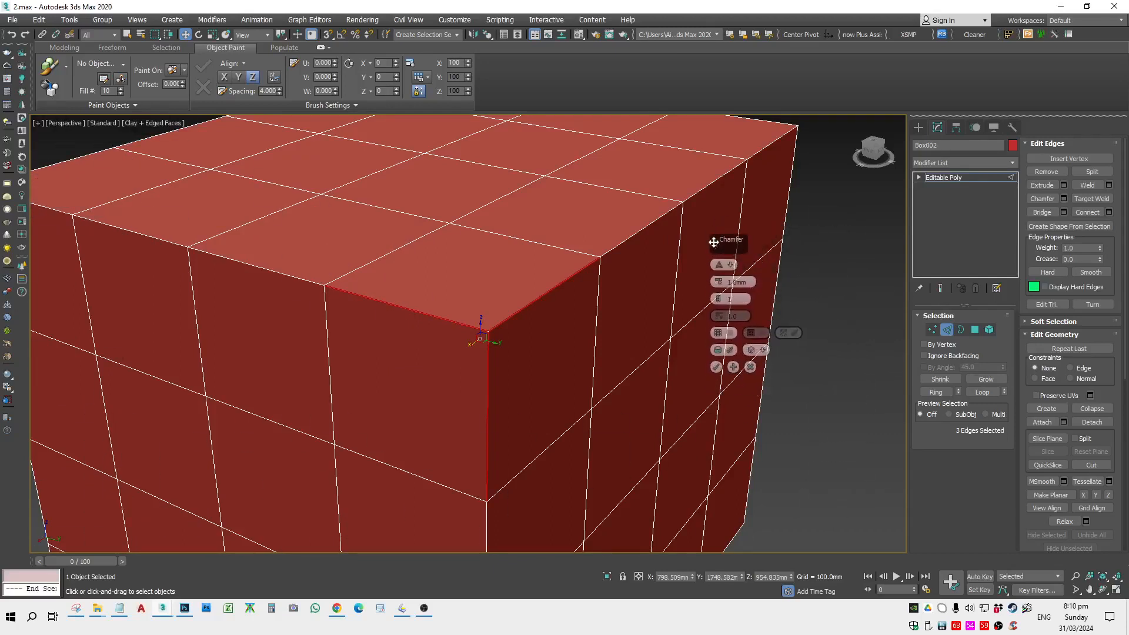
{"action": "left_click_drag", "start_coordinate": [719, 282], "coordinate": [749, 184]}
{"action": "mouse_move", "coordinate": [716, 298]}
{"action": "left_mouse_down"}
{"action": "mouse_move", "coordinate": [725, 281]}
{"action": "mouse_move", "coordinate": [709, 282]}
{"action": "left_mouse_up"}
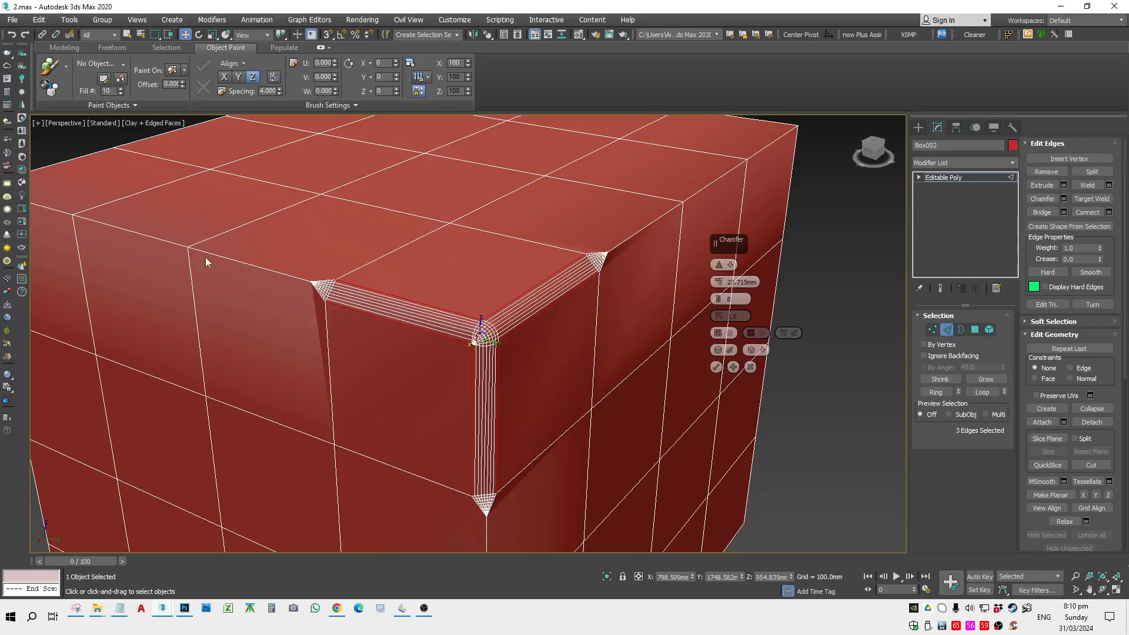
Step: Examine the chamfered corner up close and from several angles
{"action": "scroll", "coordinate": [591, 274], "scroll_direction": "down", "scroll_amount": 7}
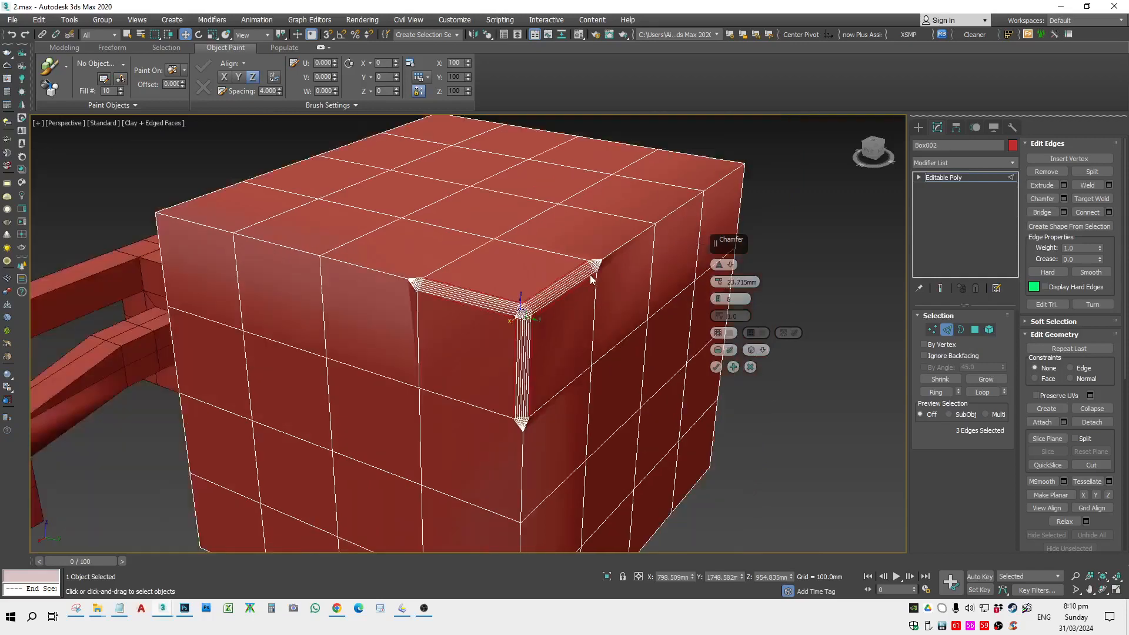
{"action": "middle_click_drag", "start_coordinate": [583, 332], "coordinate": [534, 372]}
{"action": "middle_click_drag", "start_coordinate": [535, 372], "coordinate": [522, 303], "text": "alt"}
{"action": "scroll", "coordinate": [462, 331], "scroll_direction": "up", "scroll_amount": 3}
{"action": "scroll", "coordinate": [463, 331], "scroll_direction": "up", "scroll_amount": 4}
{"action": "scroll", "coordinate": [516, 341], "scroll_direction": "down", "scroll_amount": 2}
{"action": "middle_click_drag", "start_coordinate": [528, 386], "coordinate": [529, 353]}
{"action": "scroll", "coordinate": [543, 439], "scroll_direction": "down", "scroll_amount": 3}
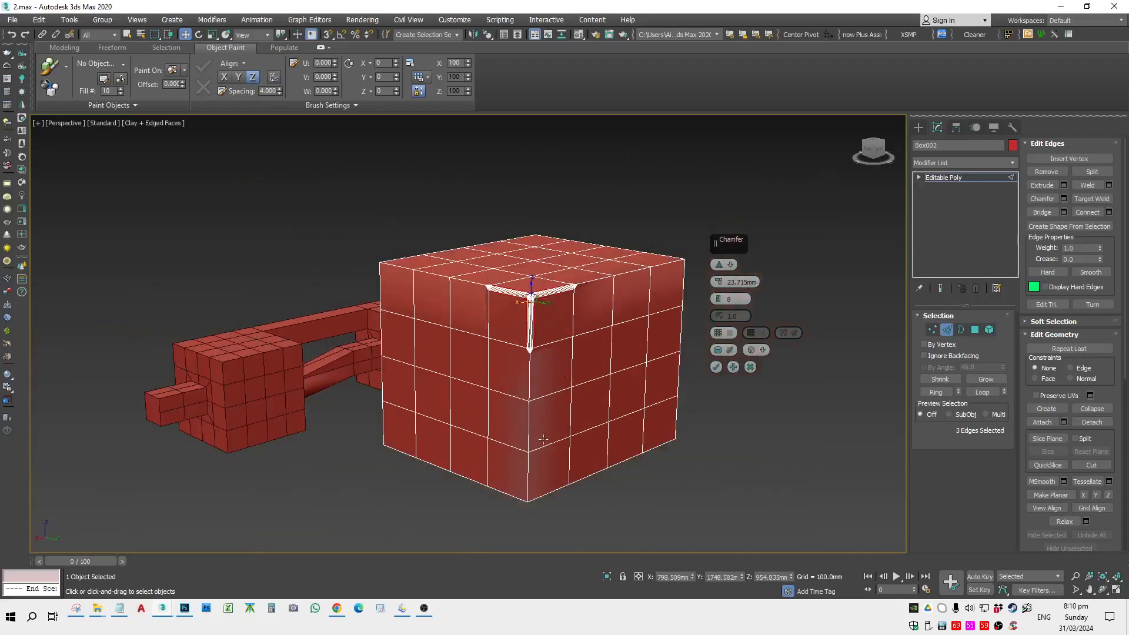
{"action": "middle_click_drag", "start_coordinate": [534, 504], "coordinate": [534, 548], "text": "alt"}
Step: Extend the chamfer preview along the full vertical corner edge and the adjoining upper edge of the box
{"action": "left_click_drag", "start_coordinate": [506, 476], "coordinate": [542, 336]}
{"action": "middle_click_drag", "start_coordinate": [572, 320], "coordinate": [655, 323], "text": "alt"}
{"action": "middle_click_drag", "start_coordinate": [493, 321], "coordinate": [546, 269], "text": "alt"}
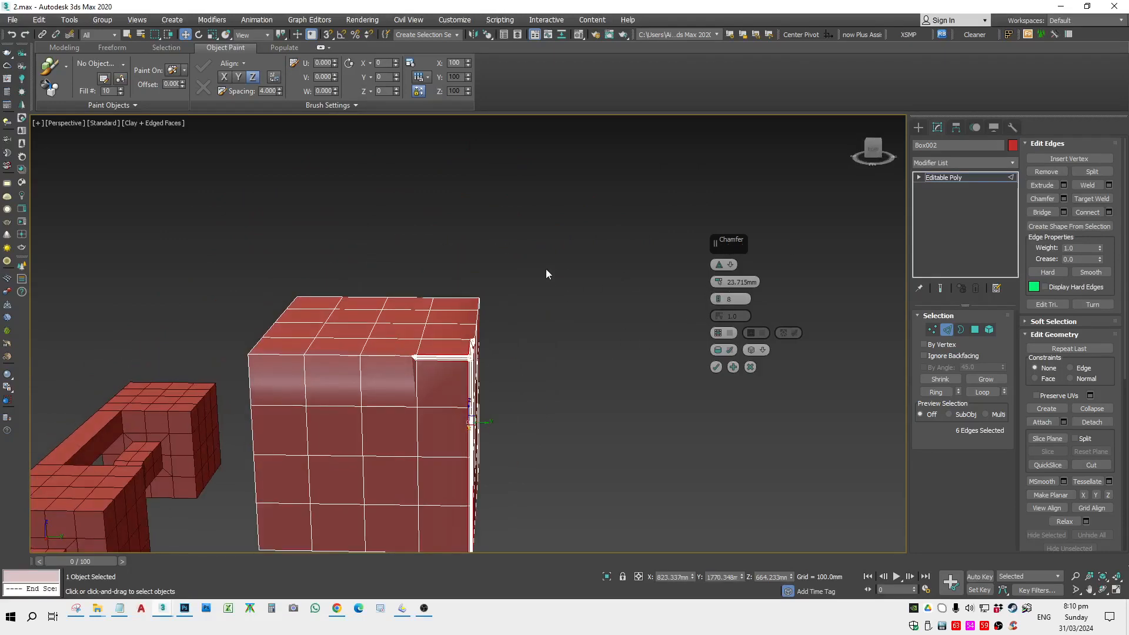
{"action": "left_click_drag", "start_coordinate": [469, 334], "coordinate": [470, 337], "text": "ctrl"}
{"action": "middle_click_drag", "start_coordinate": [498, 340], "coordinate": [449, 360], "text": "alt"}
{"action": "scroll", "coordinate": [486, 327], "scroll_direction": "up", "scroll_amount": 4}
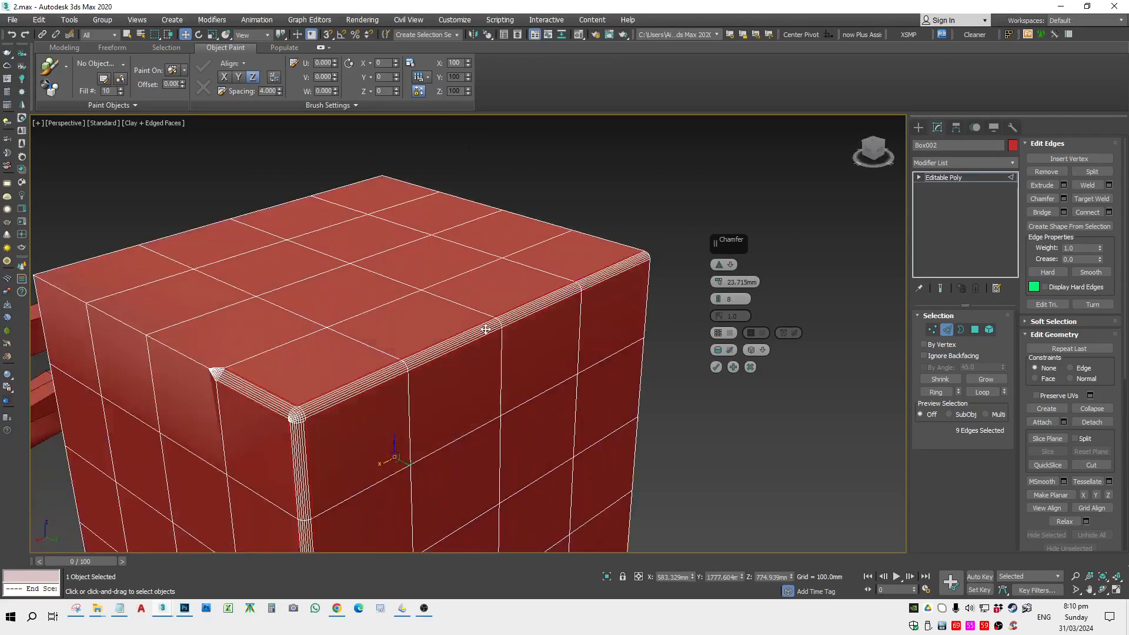
Step: Add the box's other vertical corner edges to the chamfer selection from the top view
{"action": "scroll", "coordinate": [491, 329], "scroll_direction": "down", "scroll_amount": 4}
{"action": "middle_click_drag", "start_coordinate": [577, 362], "coordinate": [570, 409], "text": "alt"}
{"action": "scroll", "coordinate": [563, 366], "scroll_direction": "down", "scroll_amount": 4}
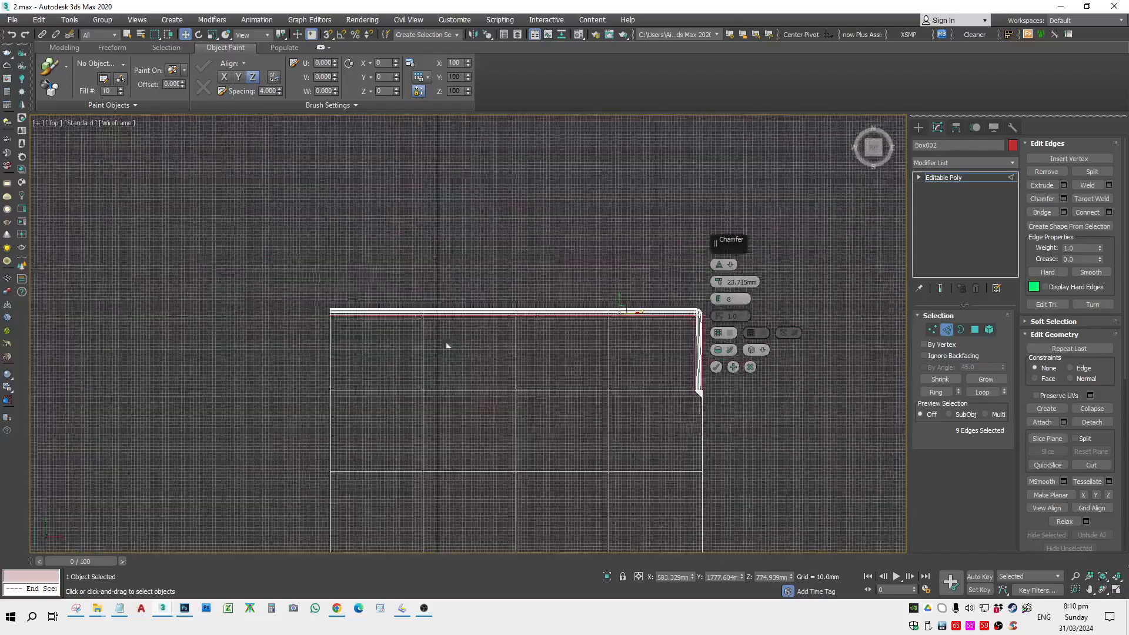
{"action": "scroll", "coordinate": [573, 460], "scroll_direction": "down", "scroll_amount": 2}
{"action": "left_click_drag", "start_coordinate": [521, 456], "coordinate": [521, 455], "text": "ctrl"}
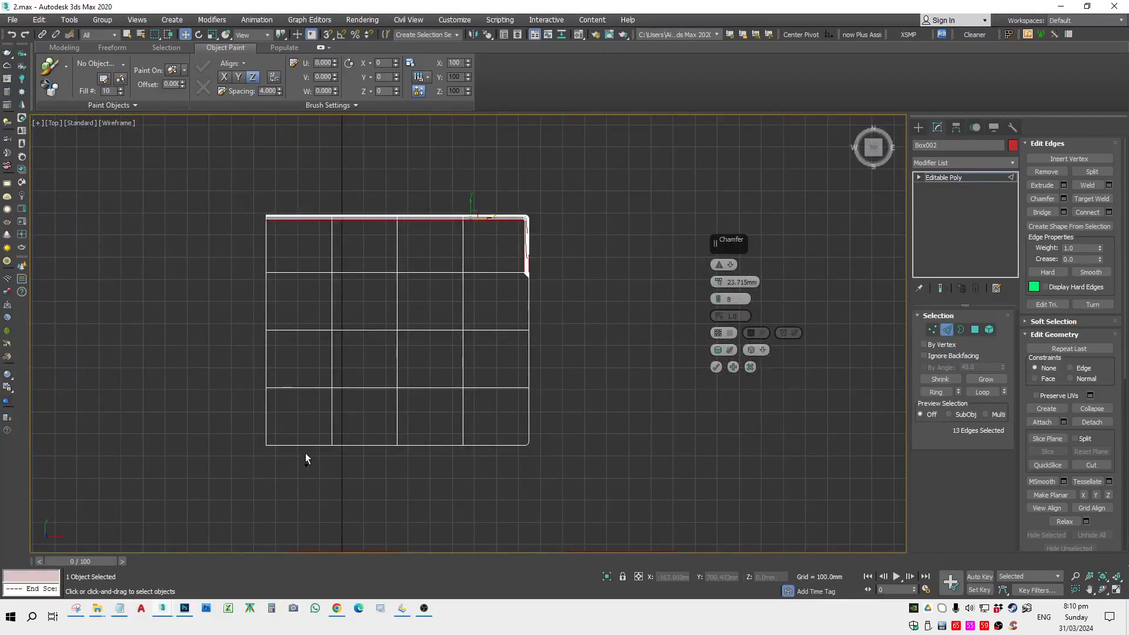
{"action": "left_click_drag", "start_coordinate": [256, 459], "coordinate": [257, 459], "text": "ctrl"}
{"action": "middle_click_drag", "start_coordinate": [310, 381], "coordinate": [436, 312], "text": "alt"}
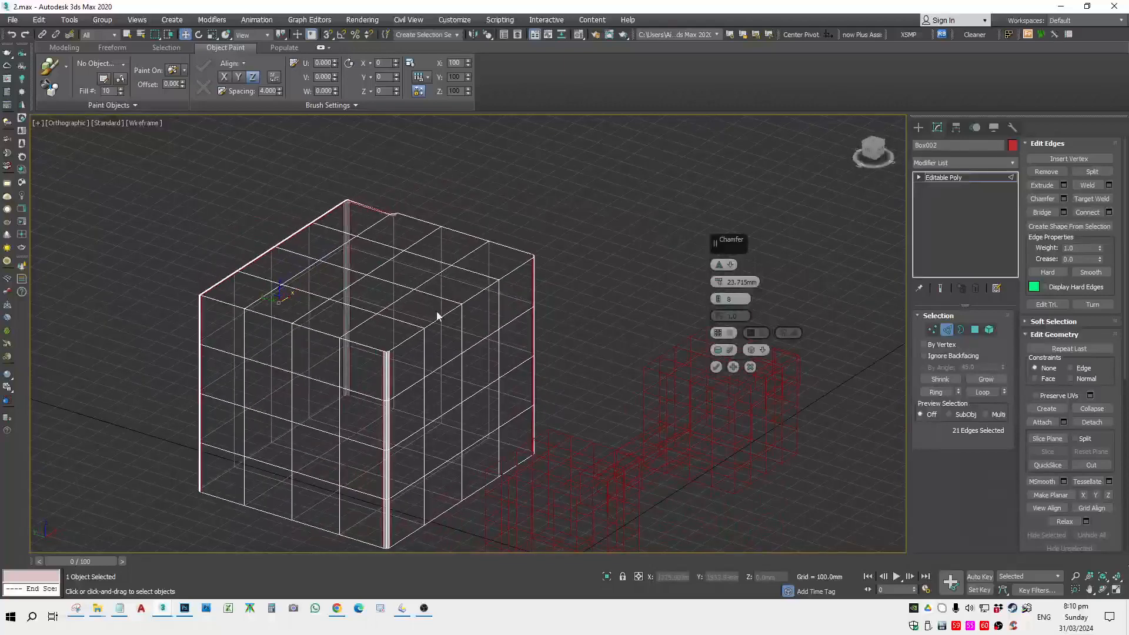
Step: Add the outer edges at the box's corners to the chamfer selection from the left view
{"action": "key", "text": "l"}
{"action": "scroll", "coordinate": [445, 312], "scroll_direction": "down", "scroll_amount": 3}
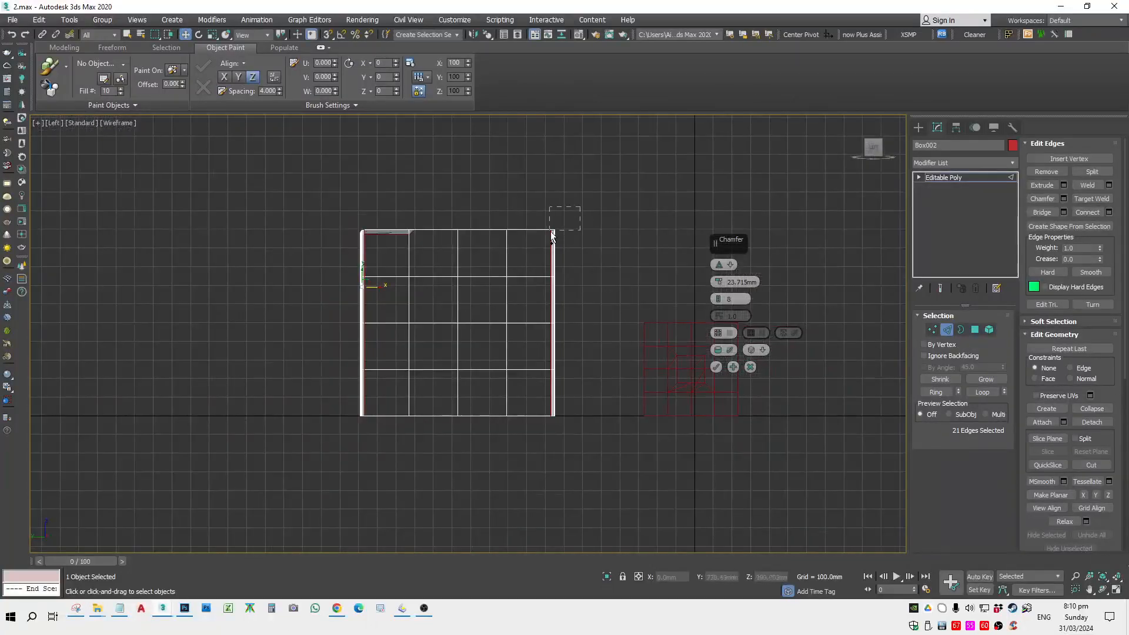
{"action": "left_click_drag", "start_coordinate": [552, 235], "coordinate": [552, 235], "text": "ctrl"}
{"action": "left_click_drag", "start_coordinate": [376, 410], "coordinate": [375, 410], "text": "ctrl"}
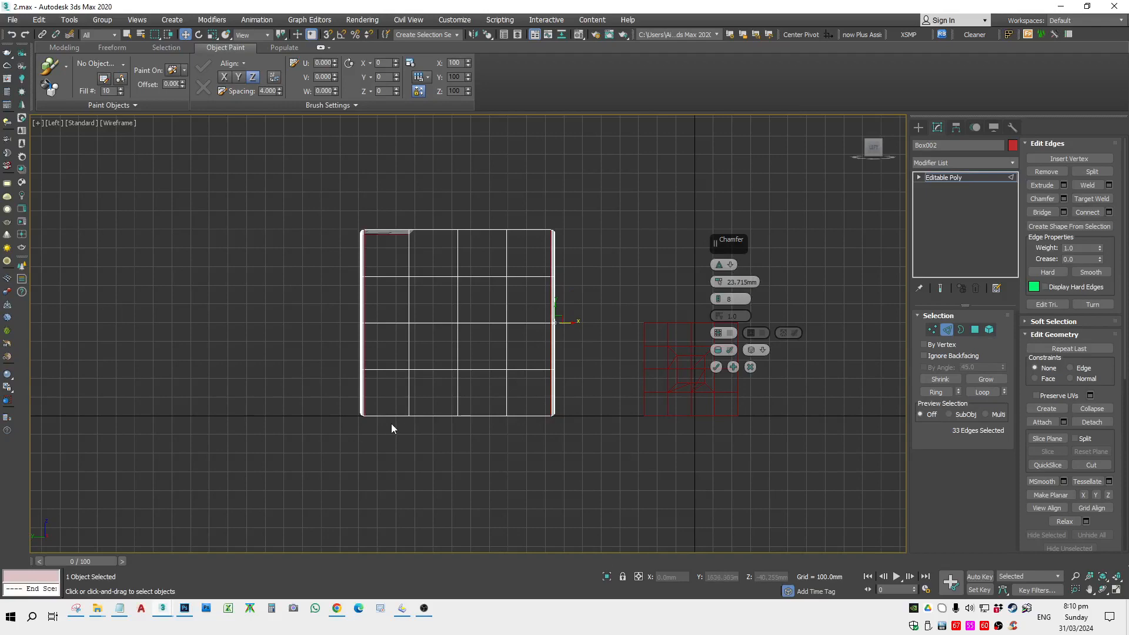
Step: Add the remaining outer edges of the box to the chamfer selection from the front view
{"action": "left_click", "coordinate": [885, 147]}
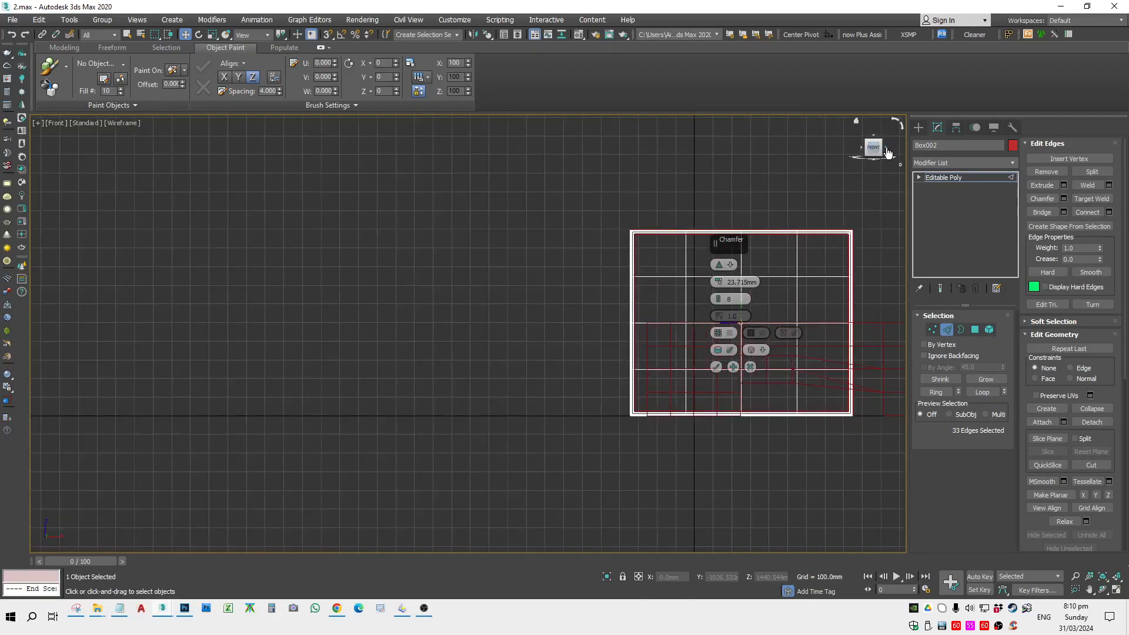
{"action": "left_click", "coordinate": [887, 151]}
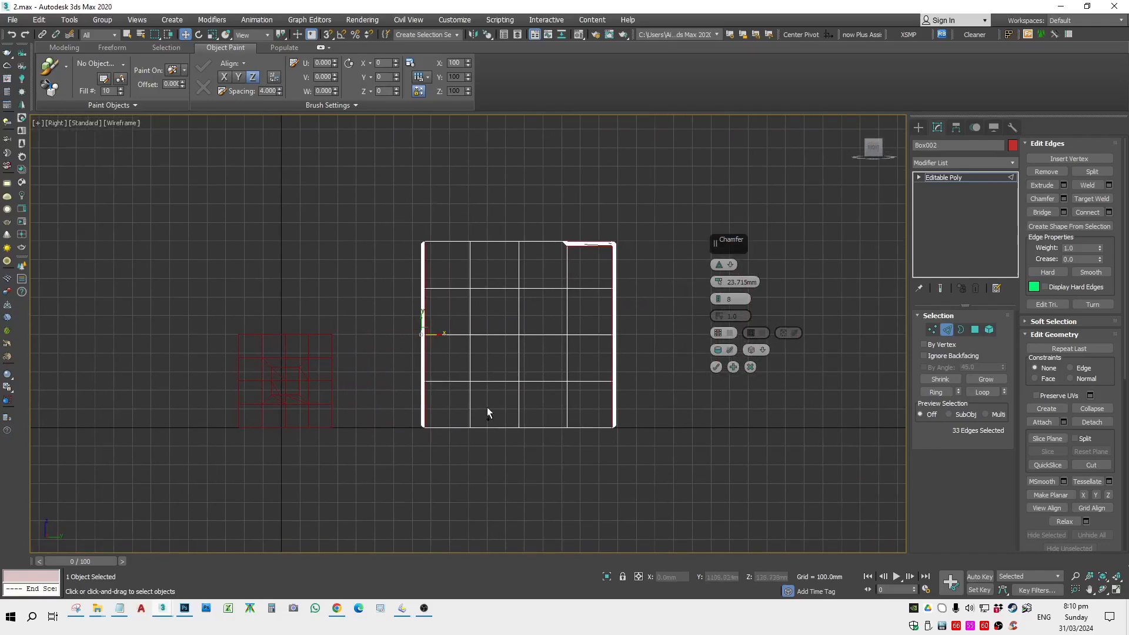
{"action": "left_click", "coordinate": [862, 149]}
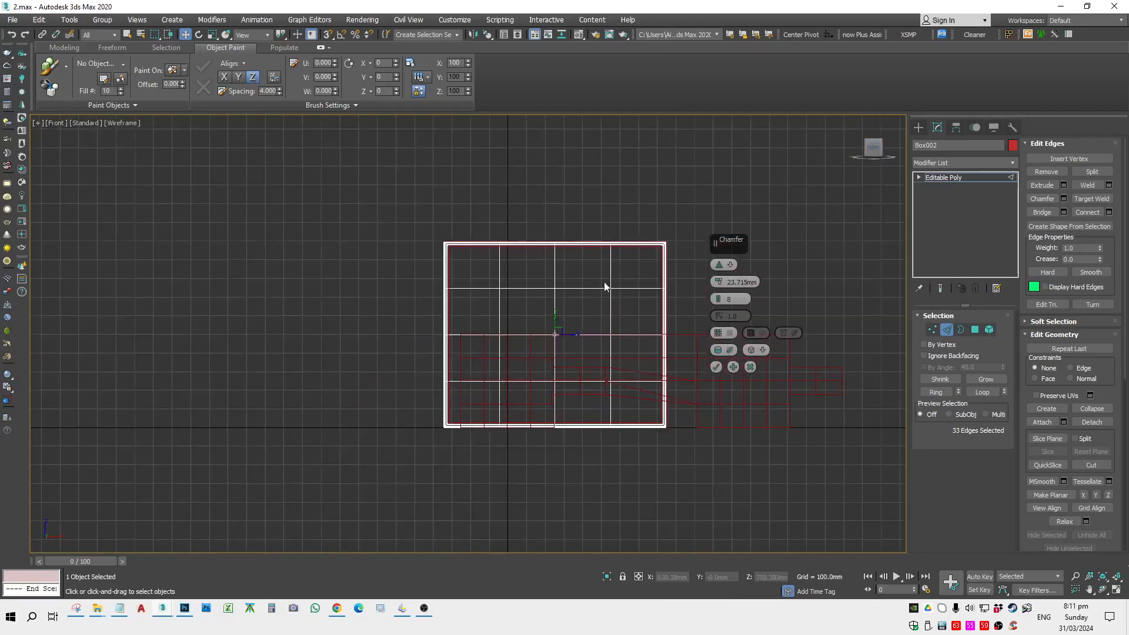
{"action": "middle_click_drag", "start_coordinate": [604, 283], "coordinate": [524, 294]}
{"action": "scroll", "coordinate": [528, 279], "scroll_direction": "down", "scroll_amount": 2}
{"action": "left_click_drag", "start_coordinate": [593, 224], "coordinate": [543, 282], "text": "ctrl"}
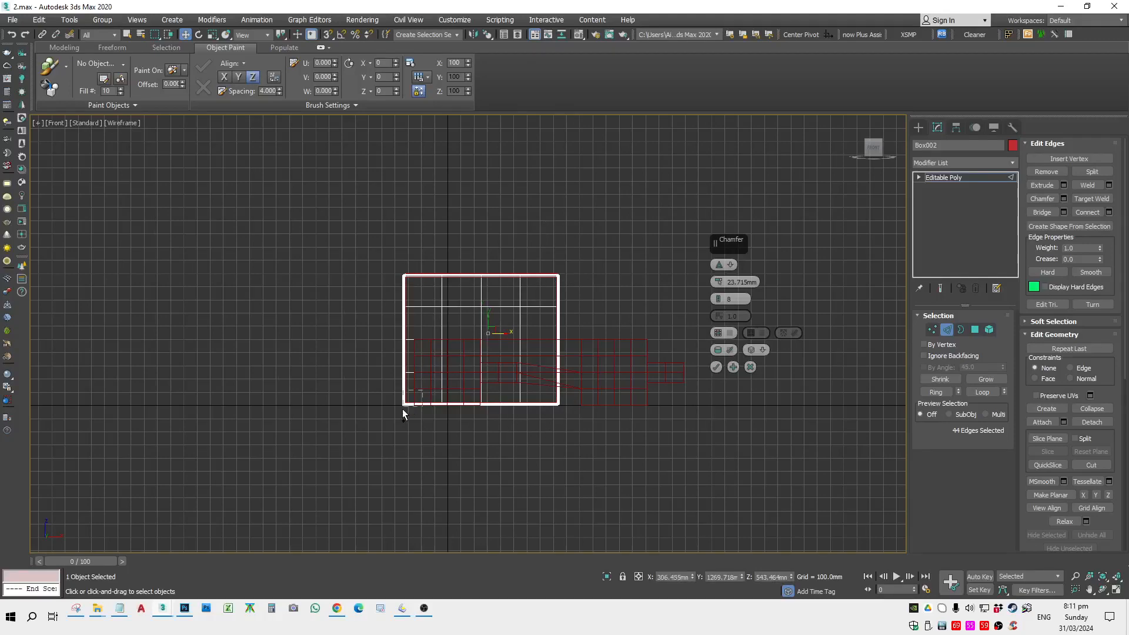
Step: Shade the model and increase the previewed chamfer to about 126 mm with 13 segments
{"action": "middle_click_drag", "start_coordinate": [427, 418], "coordinate": [397, 449], "text": "alt"}
{"action": "key", "text": "F3"}
{"action": "scroll", "coordinate": [530, 383], "scroll_direction": "up", "scroll_amount": 5}
{"action": "mouse_move", "coordinate": [530, 383]}
{"action": "middle_mouse_down", "text": "alt"}
{"action": "mouse_move", "coordinate": [409, 380]}
{"action": "mouse_move", "coordinate": [517, 383]}
{"action": "mouse_move", "coordinate": [552, 351]}
{"action": "middle_mouse_up", "text": "alt"}
{"action": "scroll", "coordinate": [602, 416], "scroll_direction": "up", "scroll_amount": 3}
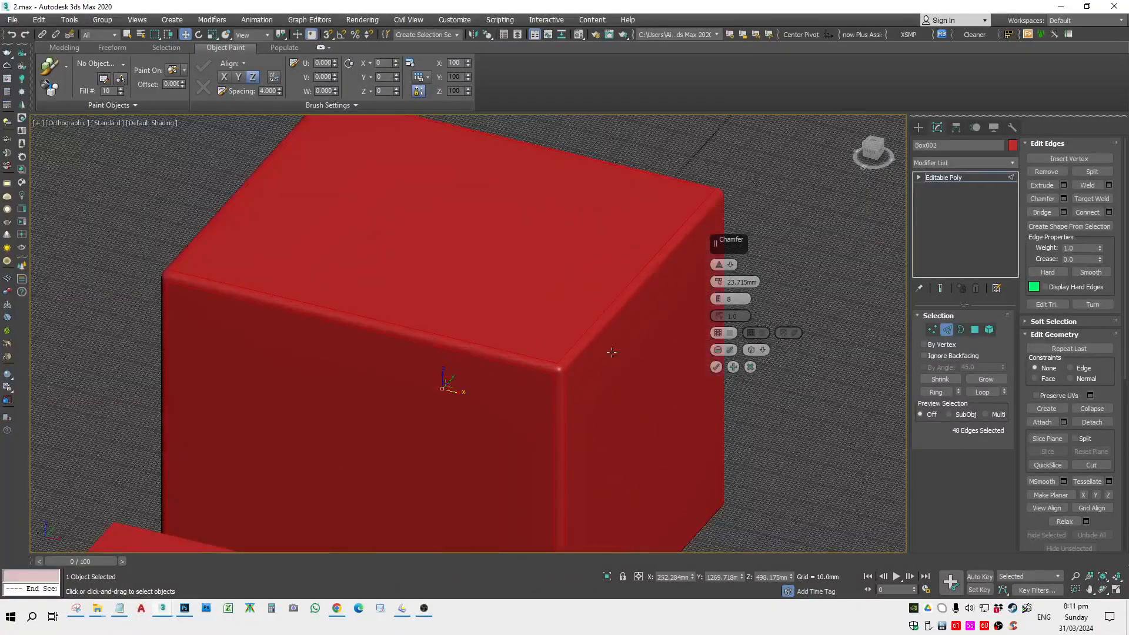
{"action": "left_click_drag", "start_coordinate": [718, 281], "coordinate": [738, 249]}
{"action": "left_click_drag", "start_coordinate": [718, 299], "coordinate": [721, 266]}
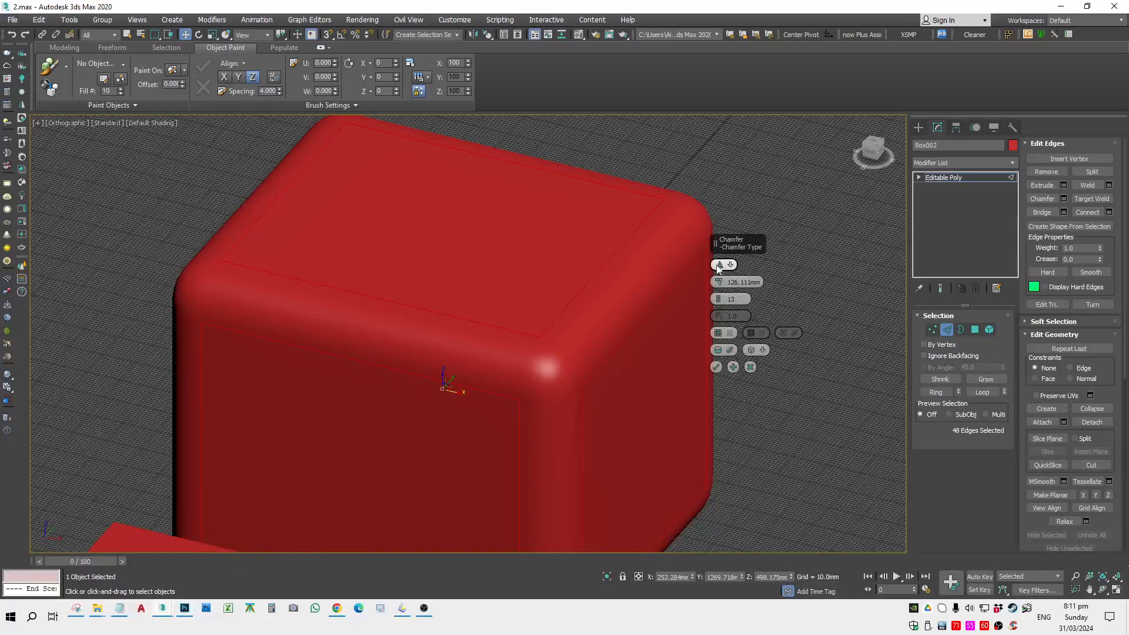
Step: Switch the previewed chamfer to the quad type and set its edge tension to 0.65
{"action": "left_click", "coordinate": [721, 266]}
{"action": "left_click", "coordinate": [721, 266]}
{"action": "left_click", "coordinate": [722, 266]}
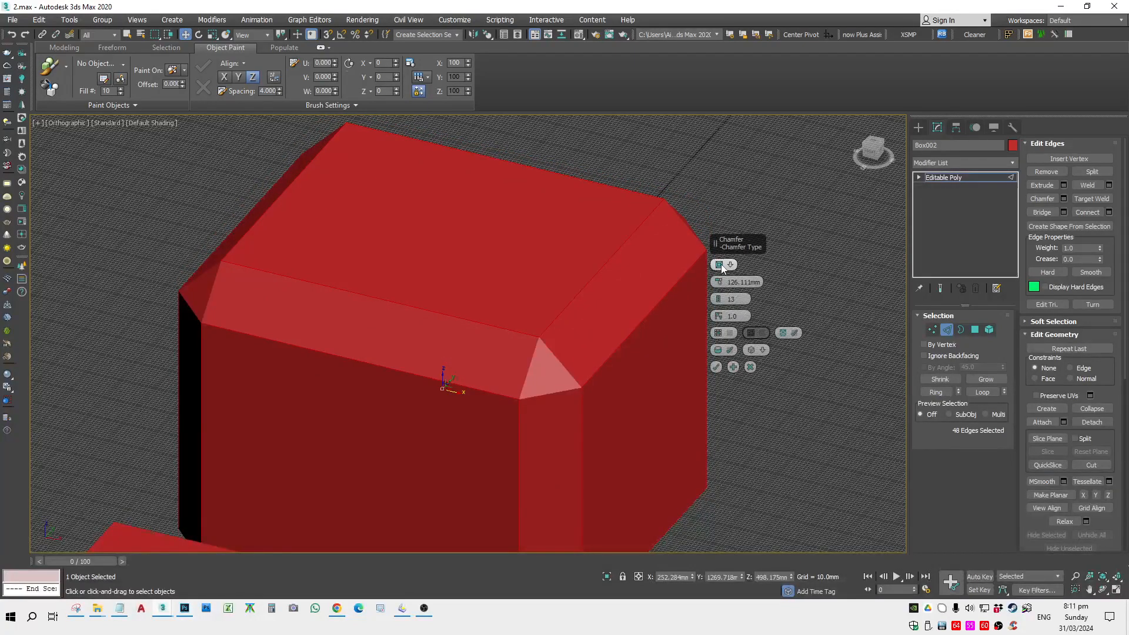
{"action": "left_click", "coordinate": [724, 268]}
{"action": "left_click", "coordinate": [724, 268]}
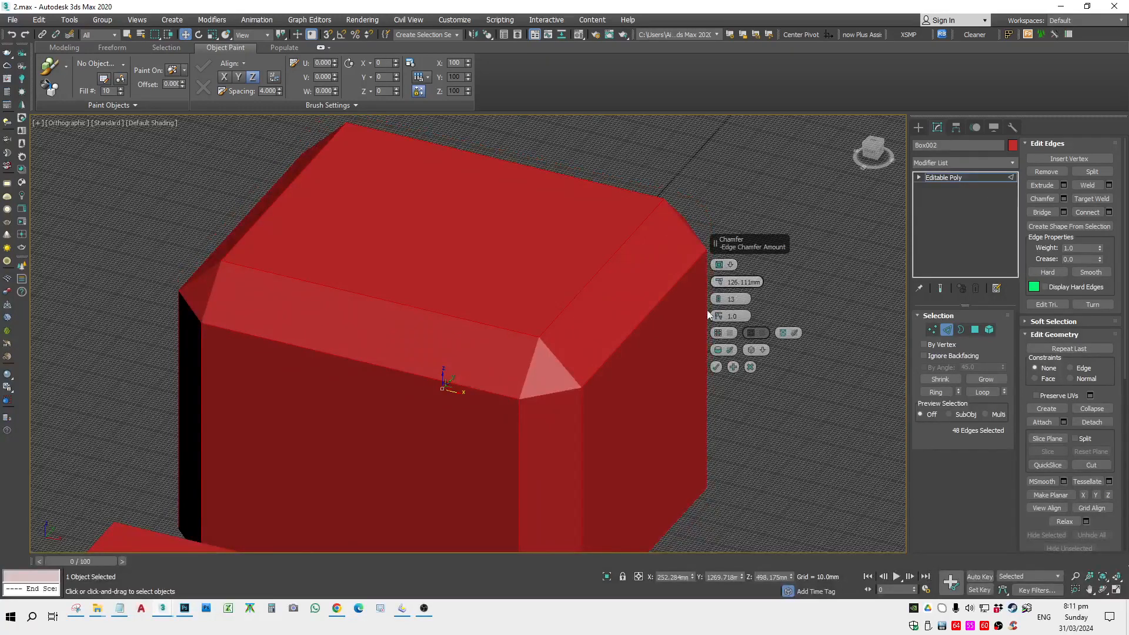
{"action": "mouse_move", "coordinate": [718, 317]}
{"action": "left_mouse_down"}
{"action": "mouse_move", "coordinate": [718, 348]}
{"action": "mouse_move", "coordinate": [719, 320]}
{"action": "mouse_move", "coordinate": [721, 330]}
{"action": "left_mouse_up"}
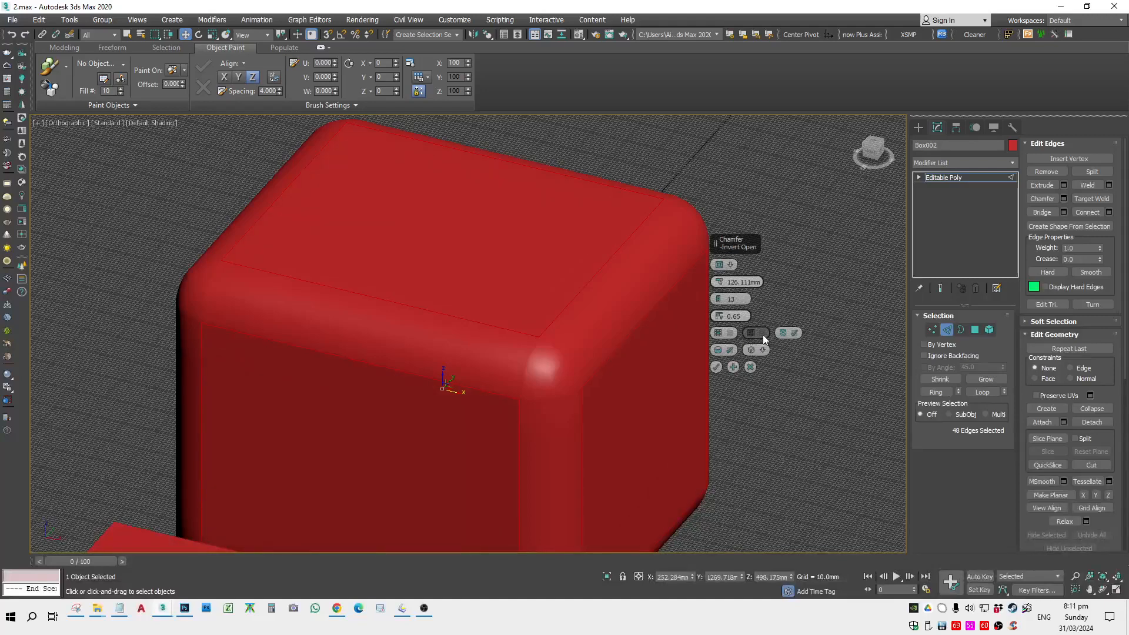
Step: Toggle the open chamfer option on and off, and cancel the chamfer on the box
{"action": "left_click", "coordinate": [730, 334]}
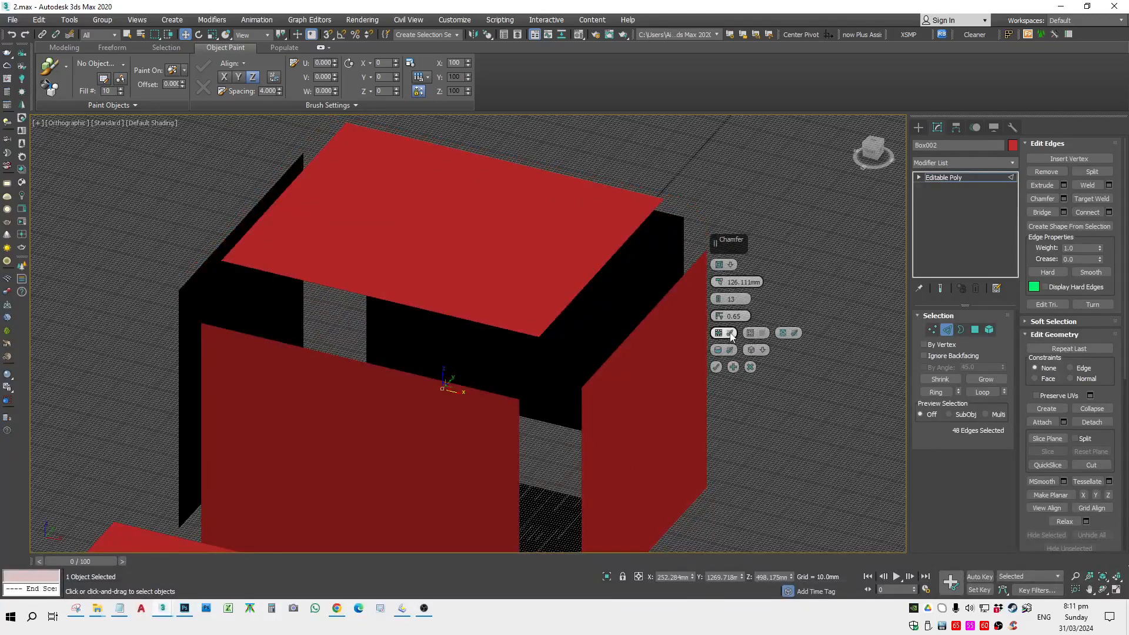
{"action": "left_click", "coordinate": [731, 334]}
{"action": "left_click", "coordinate": [731, 334]}
{"action": "left_click", "coordinate": [730, 334]}
{"action": "left_click", "coordinate": [730, 334]}
{"action": "left_click", "coordinate": [730, 334]}
{"action": "left_click", "coordinate": [746, 368]}
{"action": "scroll", "coordinate": [767, 453], "scroll_direction": "down", "scroll_amount": 8}
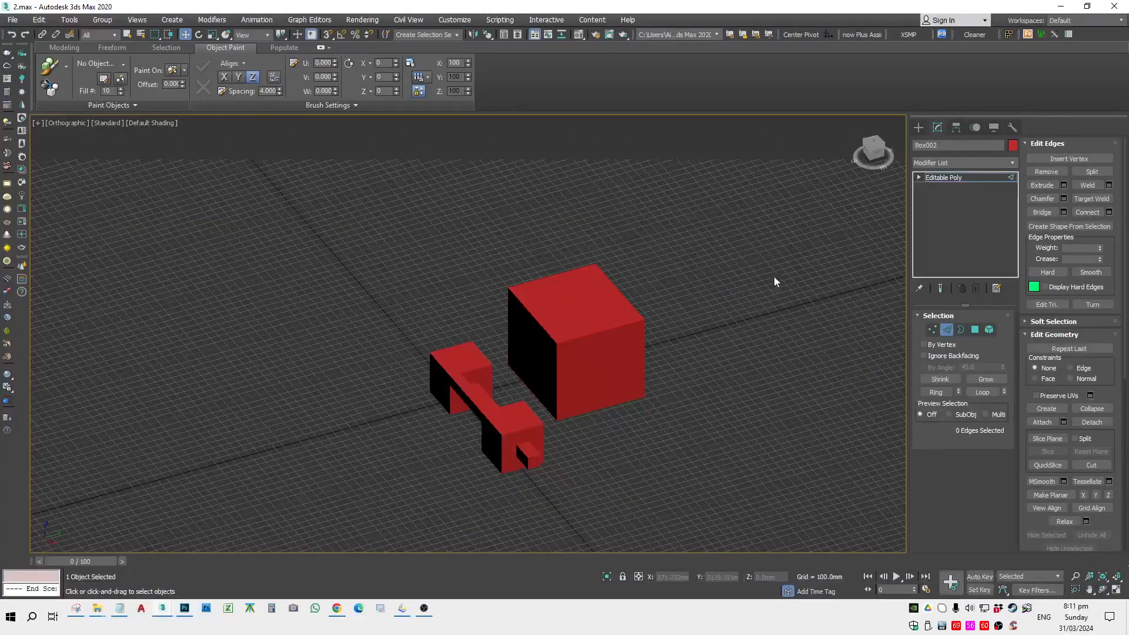
Step: Create a standard sphere with a radius of about 1134 mm beside the box in the Perspective view
{"action": "left_click", "coordinate": [919, 127]}
{"action": "left_click", "coordinate": [829, 333]}
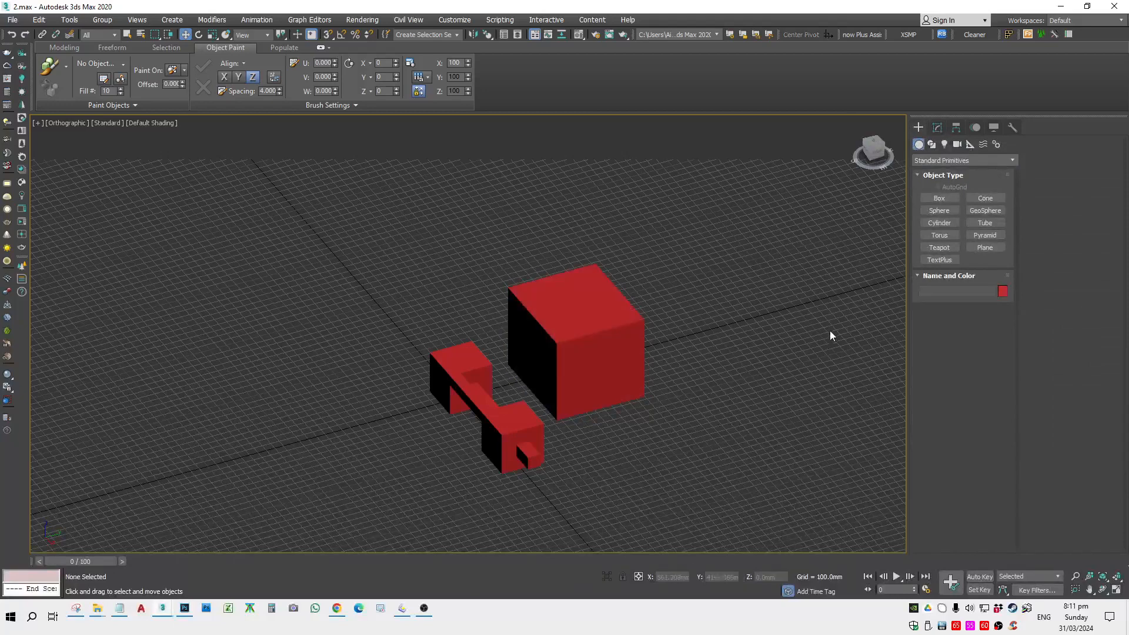
{"action": "middle_click_drag", "start_coordinate": [829, 333], "coordinate": [759, 336], "text": "alt"}
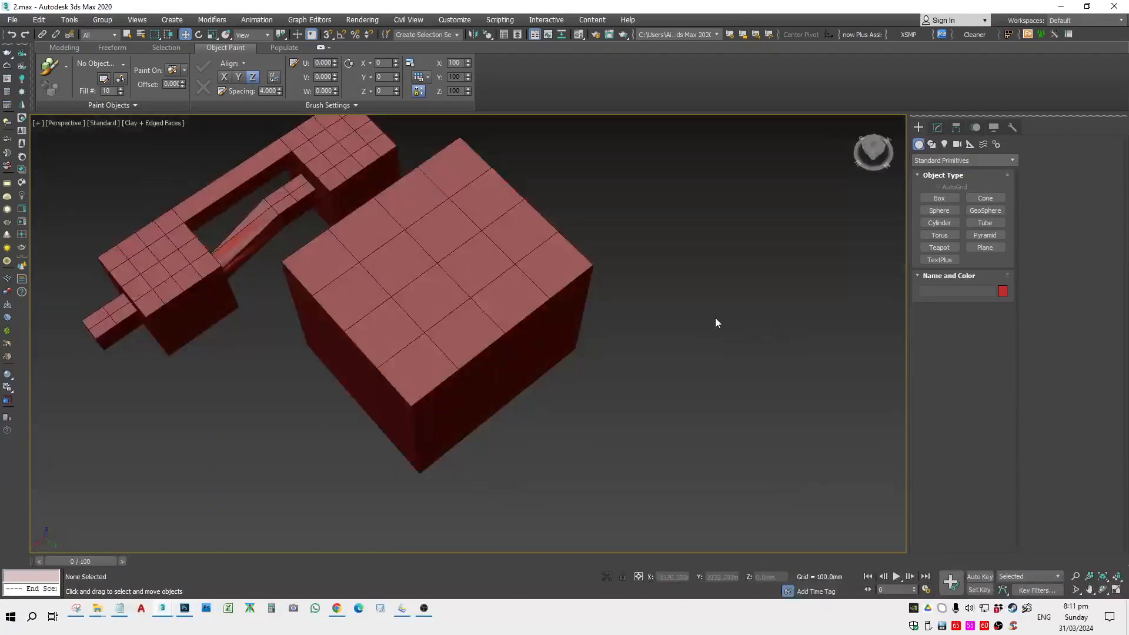
{"action": "scroll", "coordinate": [716, 318], "scroll_direction": "down", "scroll_amount": 5}
{"action": "middle_click_drag", "start_coordinate": [695, 388], "coordinate": [733, 278], "text": "alt"}
{"action": "scroll", "coordinate": [789, 246], "scroll_direction": "up", "scroll_amount": 3}
{"action": "left_click", "coordinate": [939, 210]}
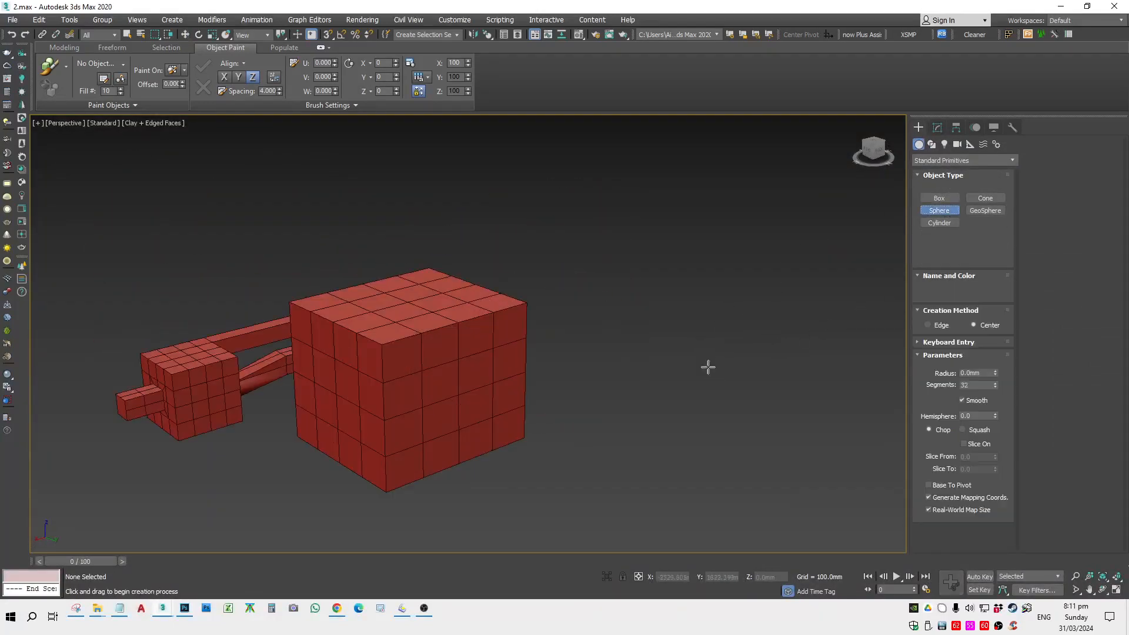
{"action": "left_click_drag", "start_coordinate": [706, 367], "coordinate": [809, 416]}
{"action": "middle_click_drag", "start_coordinate": [809, 417], "coordinate": [641, 405]}
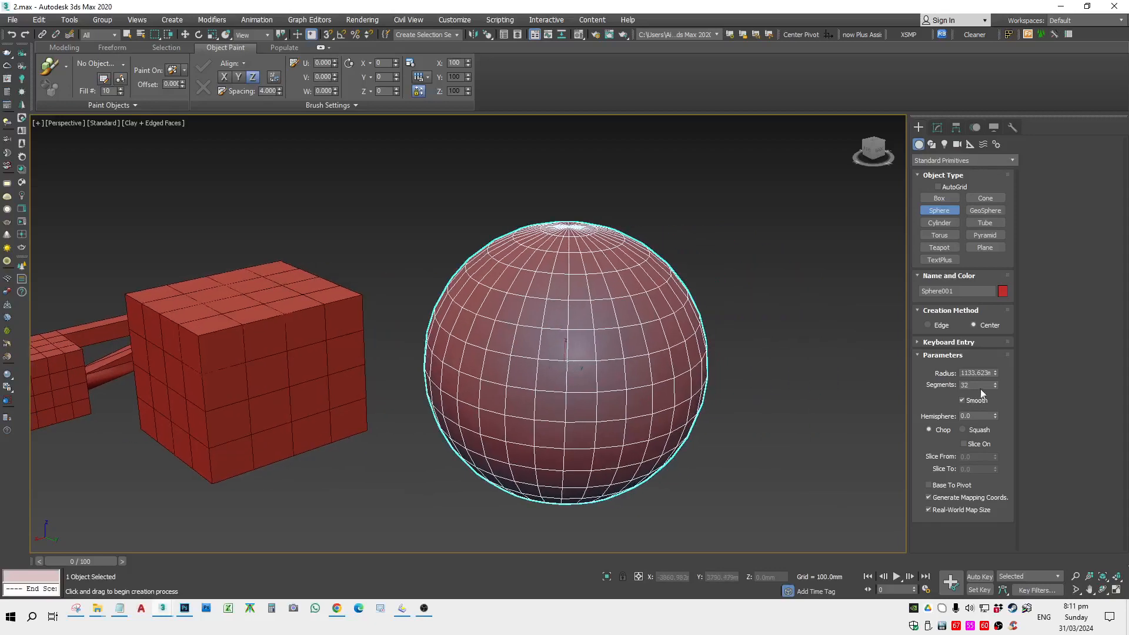
Step: Set the sphere to 48 segments and cut it to a hemisphere value of 0.46 using Squash
{"action": "mouse_move", "coordinate": [995, 383]}
{"action": "left_mouse_down"}
{"action": "mouse_move", "coordinate": [994, 400]}
{"action": "mouse_move", "coordinate": [1001, 344]}
{"action": "mouse_move", "coordinate": [992, 425]}
{"action": "mouse_move", "coordinate": [996, 360]}
{"action": "mouse_move", "coordinate": [997, 375]}
{"action": "left_mouse_up"}
{"action": "key", "text": "1"}
{"action": "right_click", "coordinate": [996, 376]}
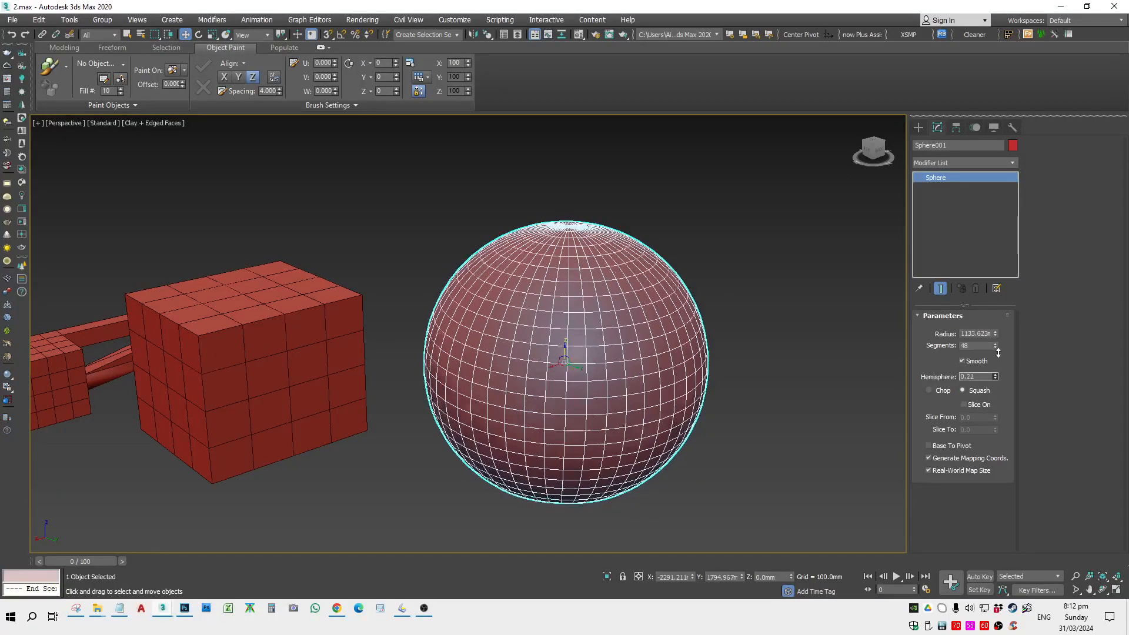
{"action": "left_click_drag", "start_coordinate": [994, 381], "coordinate": [1016, 353]}
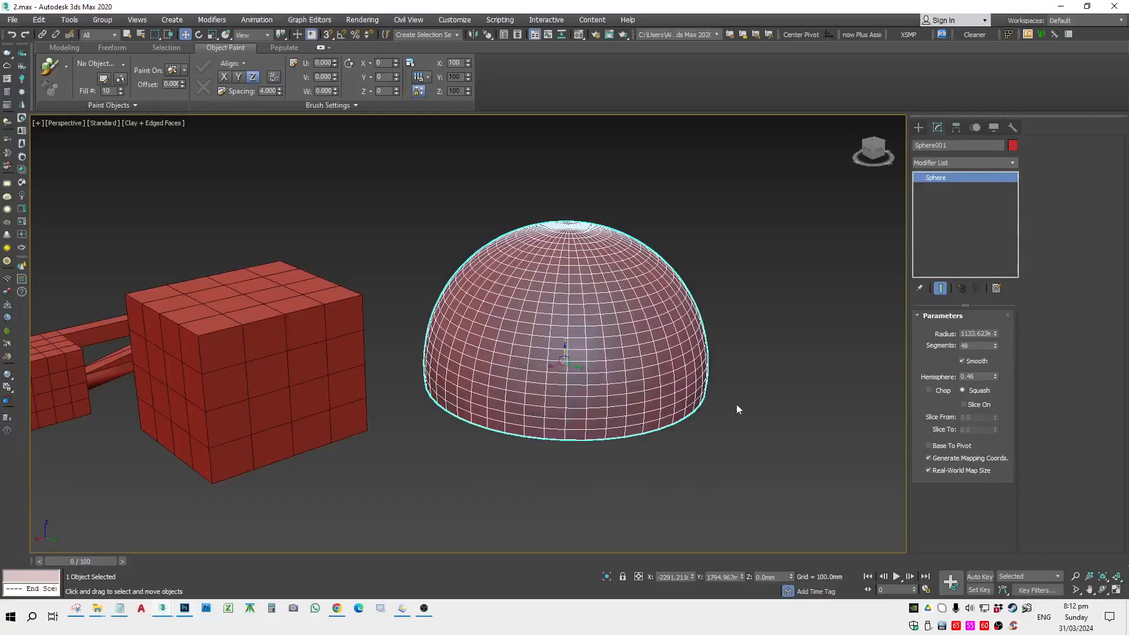
{"action": "middle_click_drag", "start_coordinate": [737, 404], "coordinate": [928, 429], "text": "alt"}
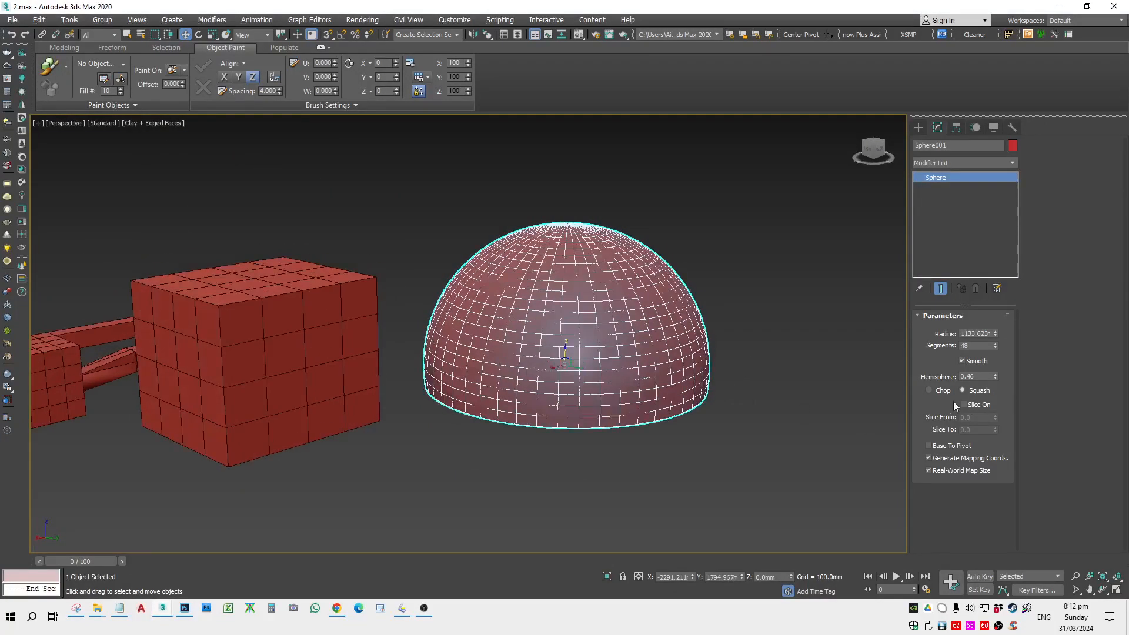
Step: Try the Chop option at a hemisphere value of 0.61, and set the sphere to Squash with a hemisphere value of 0.565
{"action": "left_click", "coordinate": [939, 393]}
{"action": "left_click_drag", "start_coordinate": [995, 376], "coordinate": [1002, 354]}
{"action": "middle_click_drag", "start_coordinate": [676, 386], "coordinate": [658, 370], "text": "alt"}
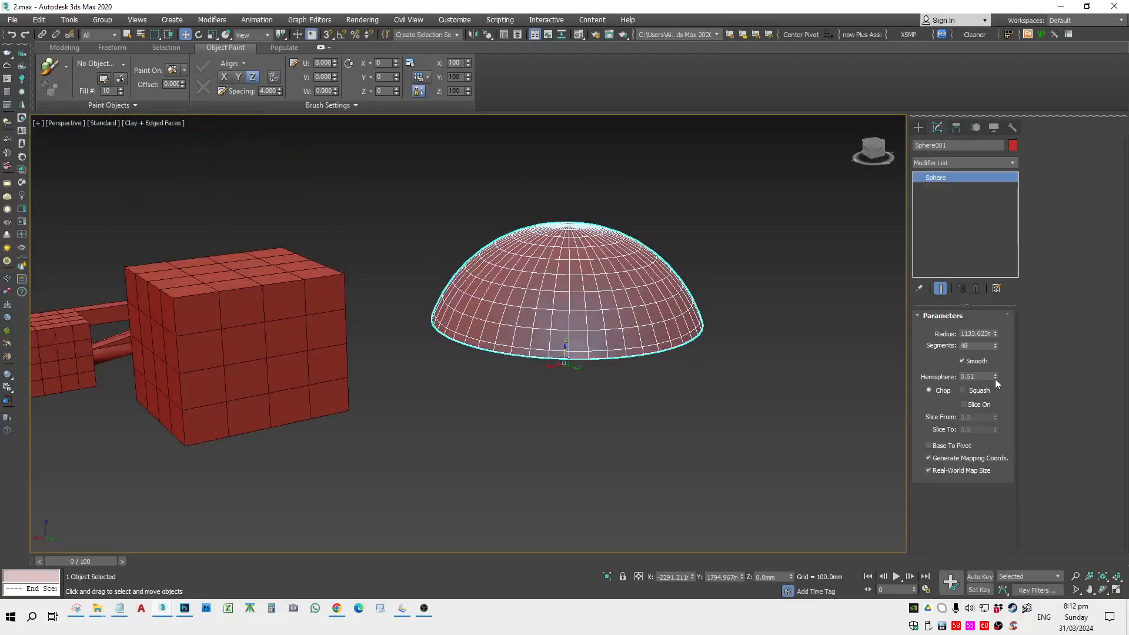
{"action": "left_click_drag", "start_coordinate": [995, 379], "coordinate": [777, 448]}
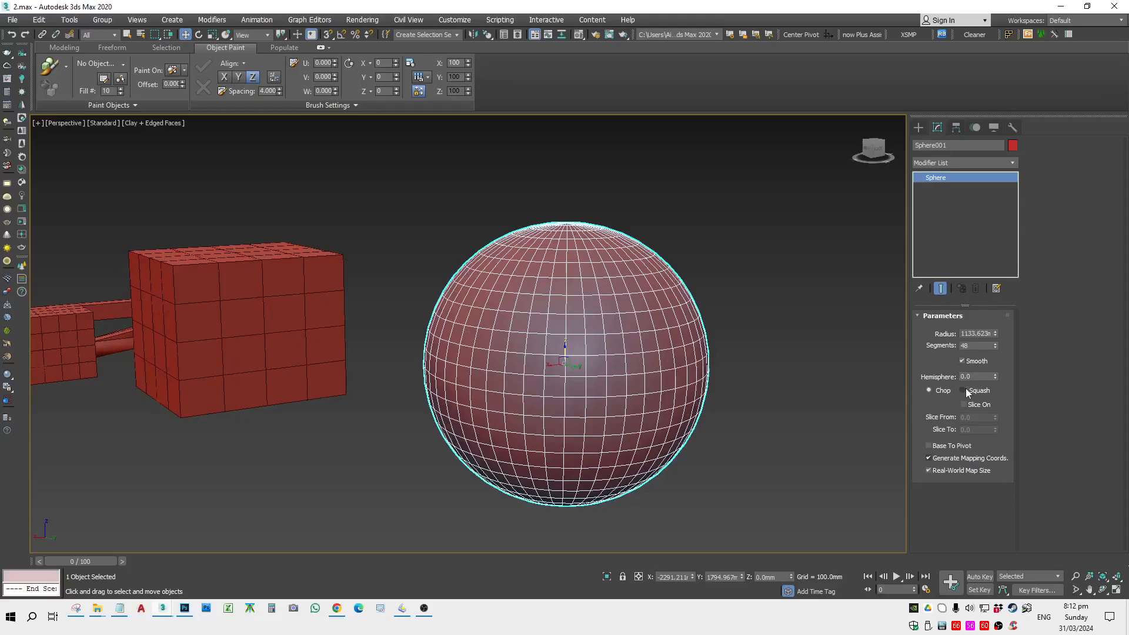
{"action": "left_click_drag", "start_coordinate": [994, 377], "coordinate": [1018, 306]}
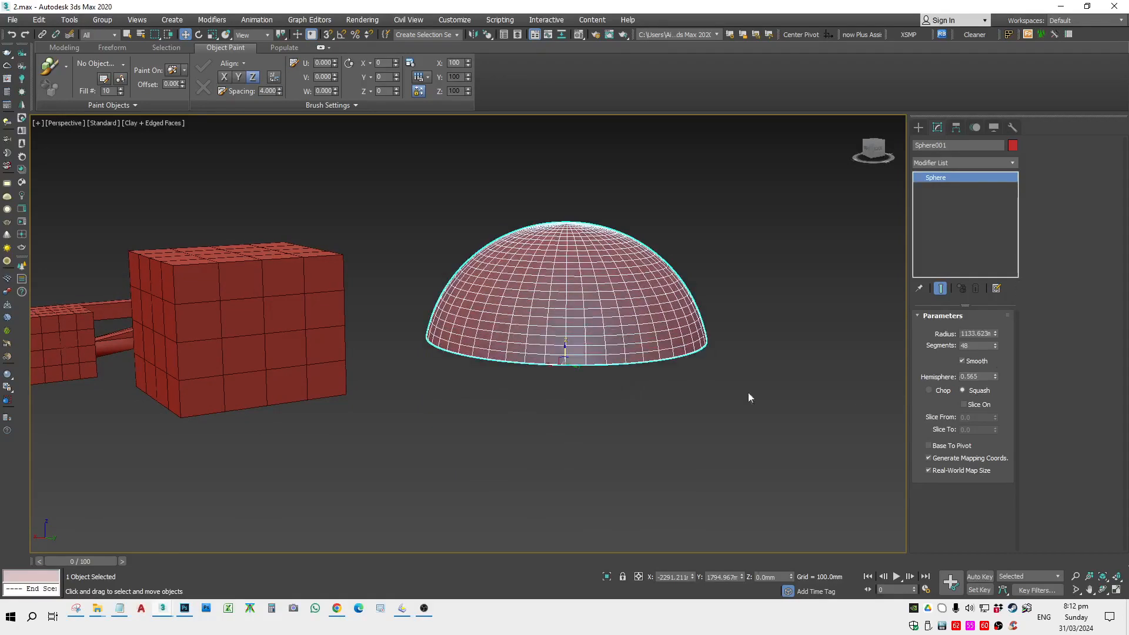
Step: Slice the hemisphere open with Slice From at 324.5 and reduce its segments to 18
{"action": "middle_click_drag", "start_coordinate": [748, 393], "coordinate": [707, 391], "text": "alt"}
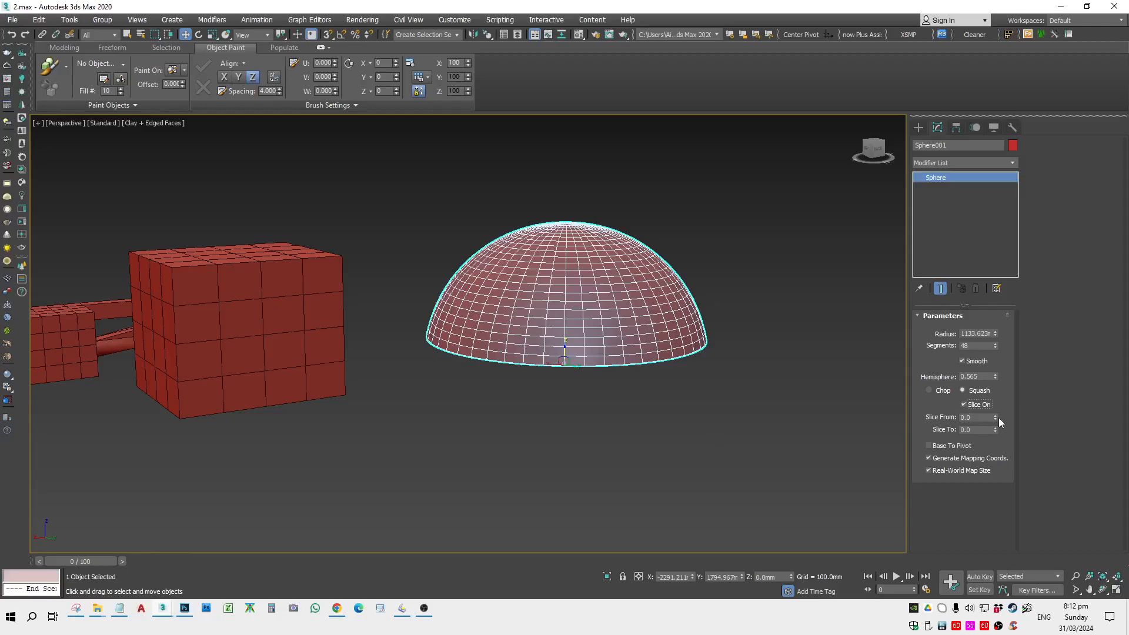
{"action": "left_click_drag", "start_coordinate": [995, 418], "coordinate": [941, 37]}
{"action": "middle_click_drag", "start_coordinate": [755, 237], "coordinate": [748, 283], "text": "alt"}
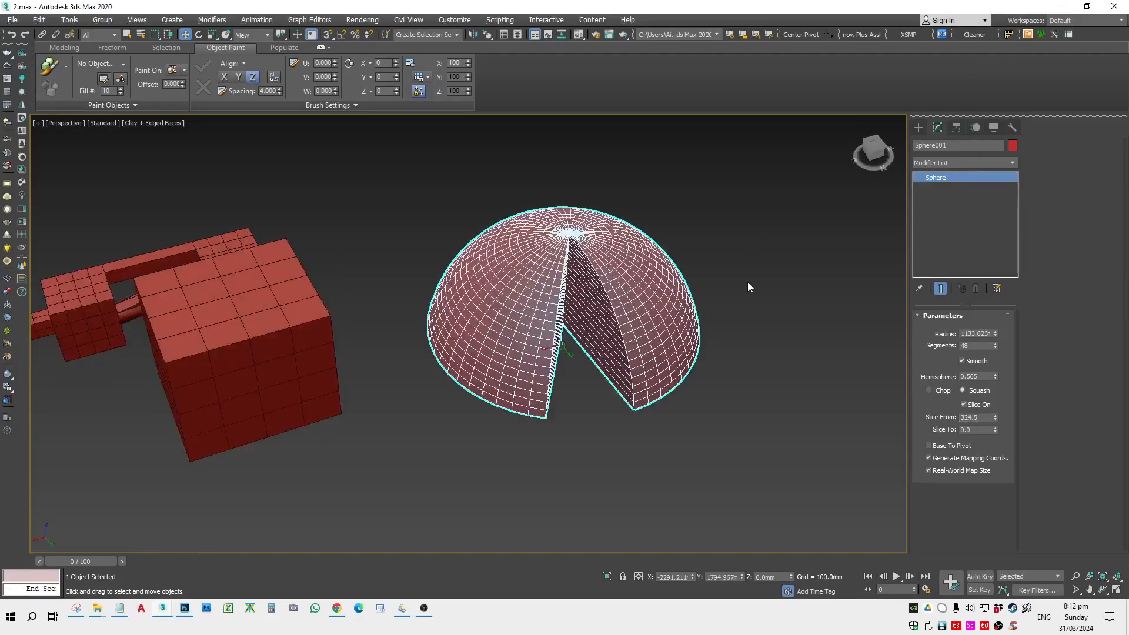
{"action": "left_click_drag", "start_coordinate": [995, 346], "coordinate": [992, 362]}
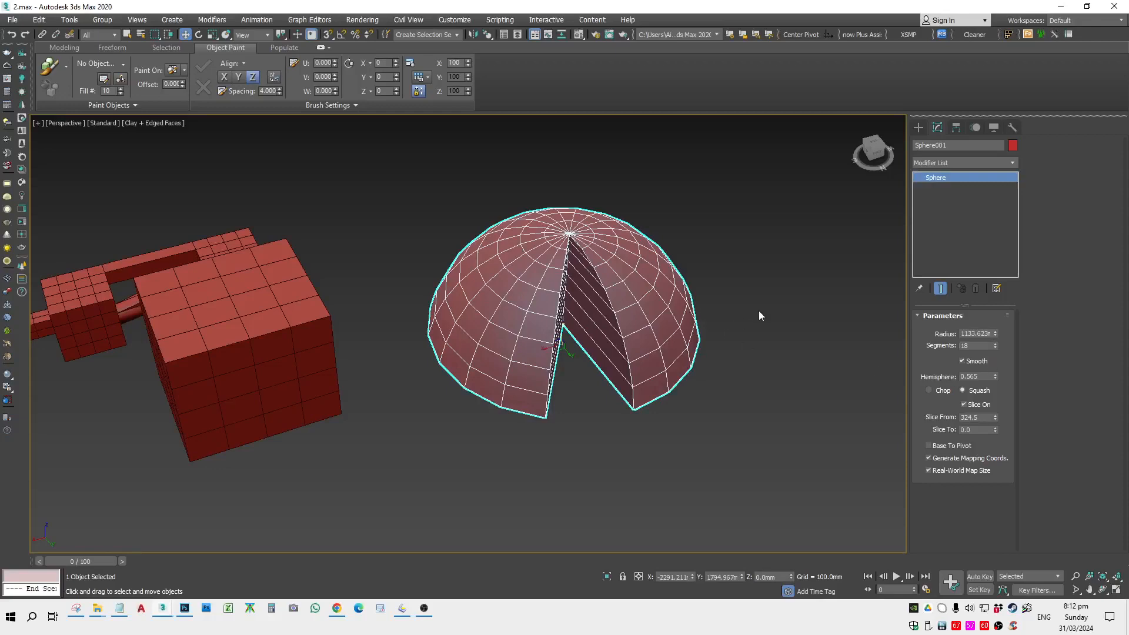
Step: Convert the sliced hemisphere to an Editable Poly and enter its polygon sub-object level
{"action": "middle_click_drag", "start_coordinate": [690, 356], "coordinate": [663, 378]}
{"action": "right_click", "coordinate": [572, 278]}
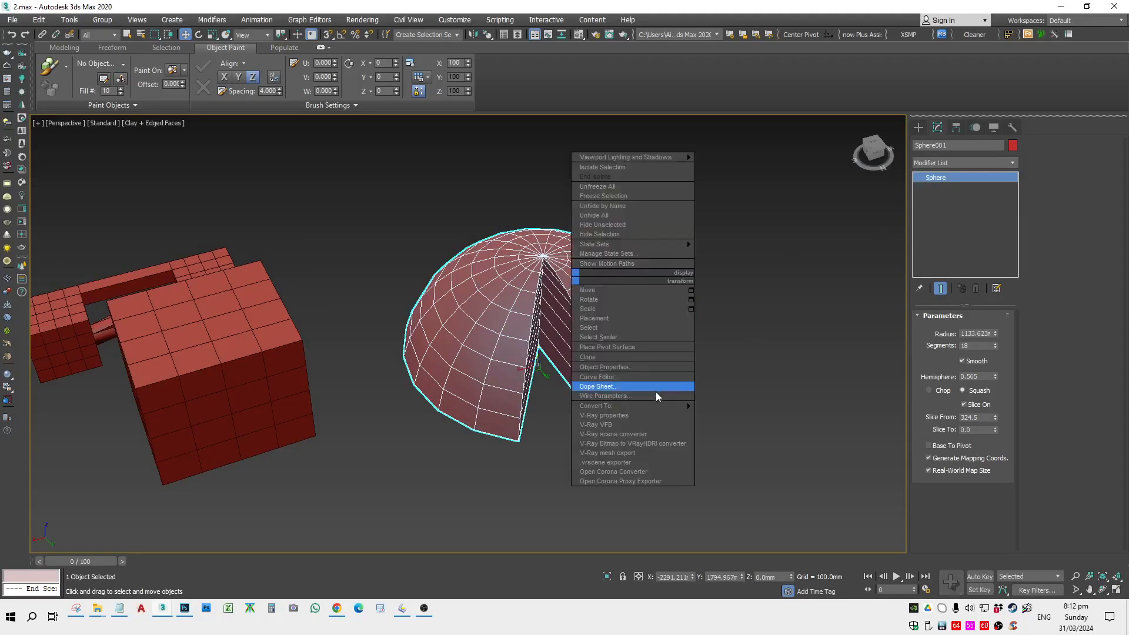
{"action": "left_click", "coordinate": [732, 416]}
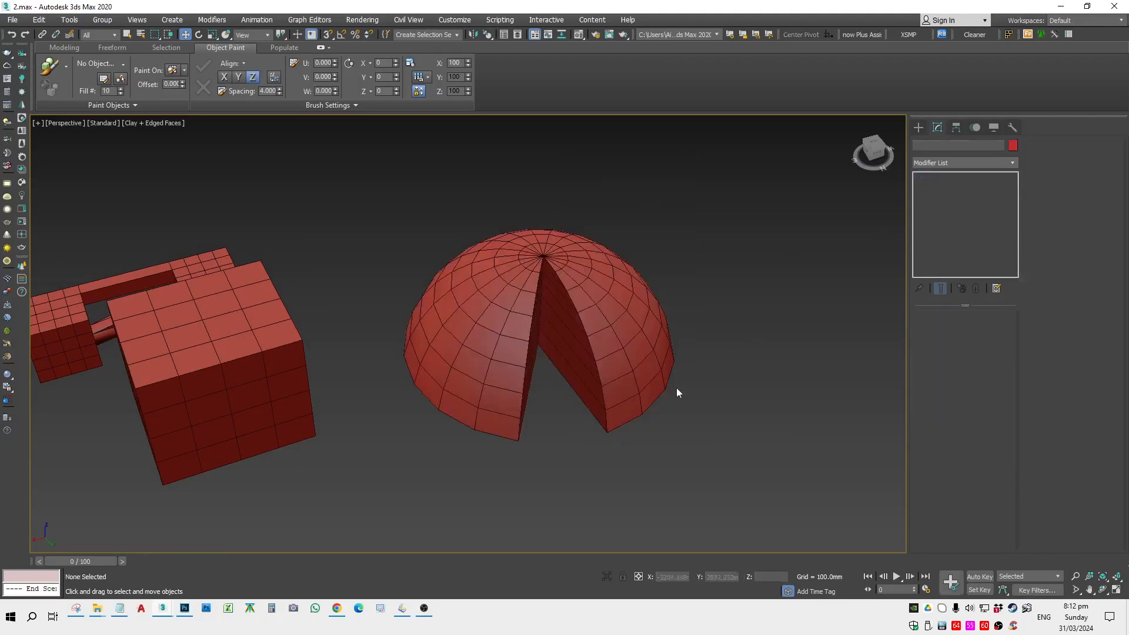
{"action": "left_click", "coordinate": [976, 329]}
{"action": "scroll", "coordinate": [622, 340], "scroll_direction": "up", "scroll_amount": 3}
Step: Select a single polygon on the dome's curved side and try extruding it outward
{"action": "left_click", "coordinate": [628, 327]}
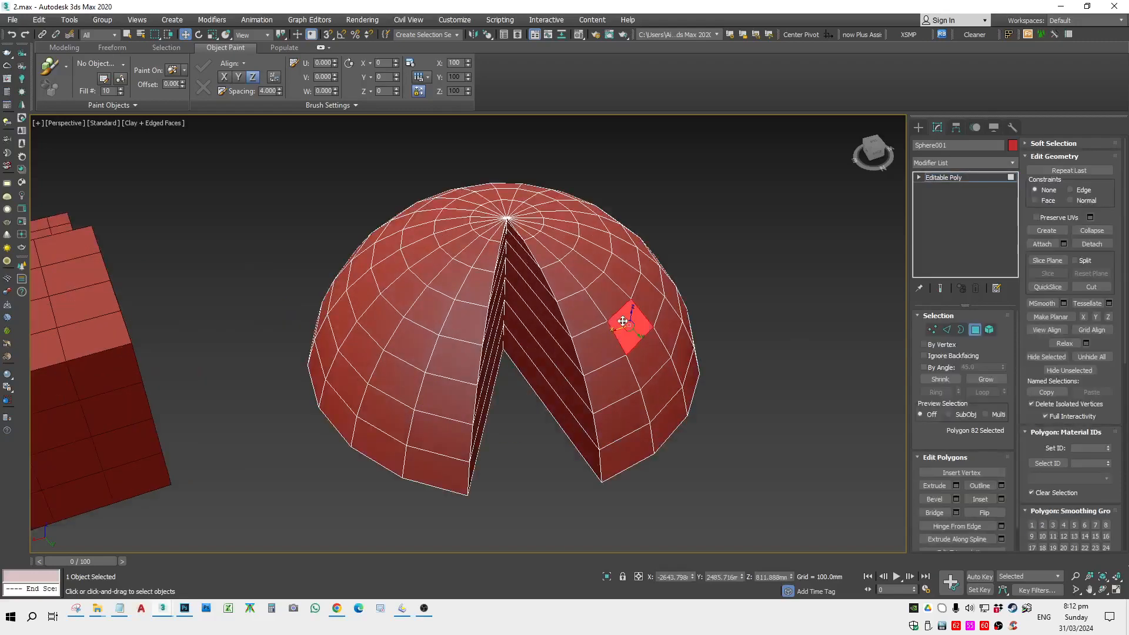
{"action": "left_click", "coordinate": [935, 486]}
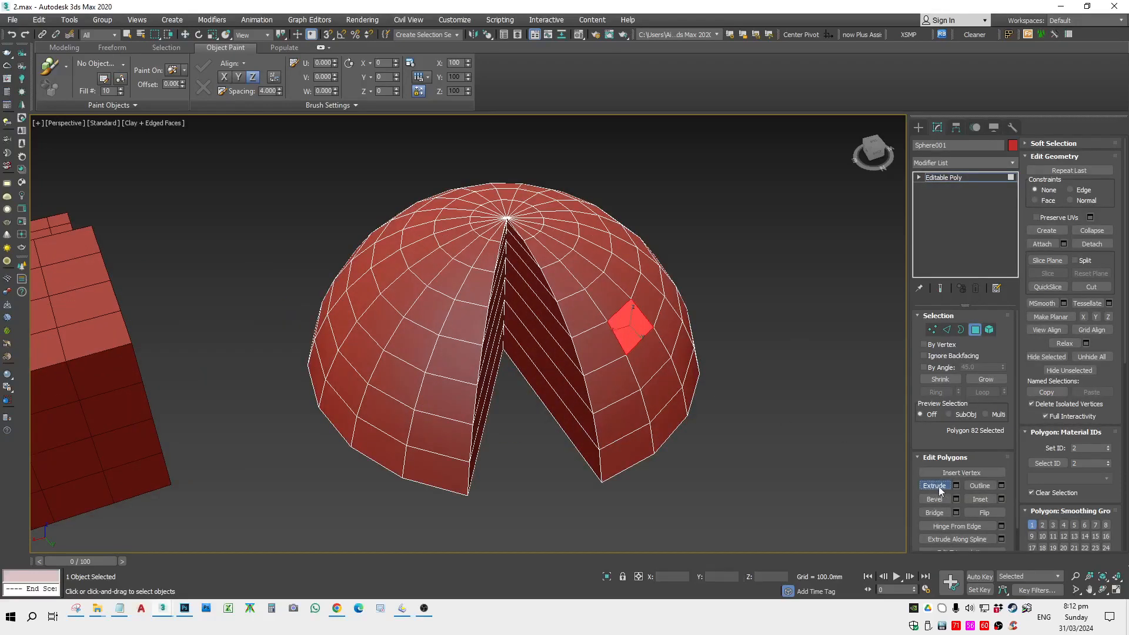
{"action": "left_click_drag", "start_coordinate": [630, 327], "coordinate": [751, 2]}
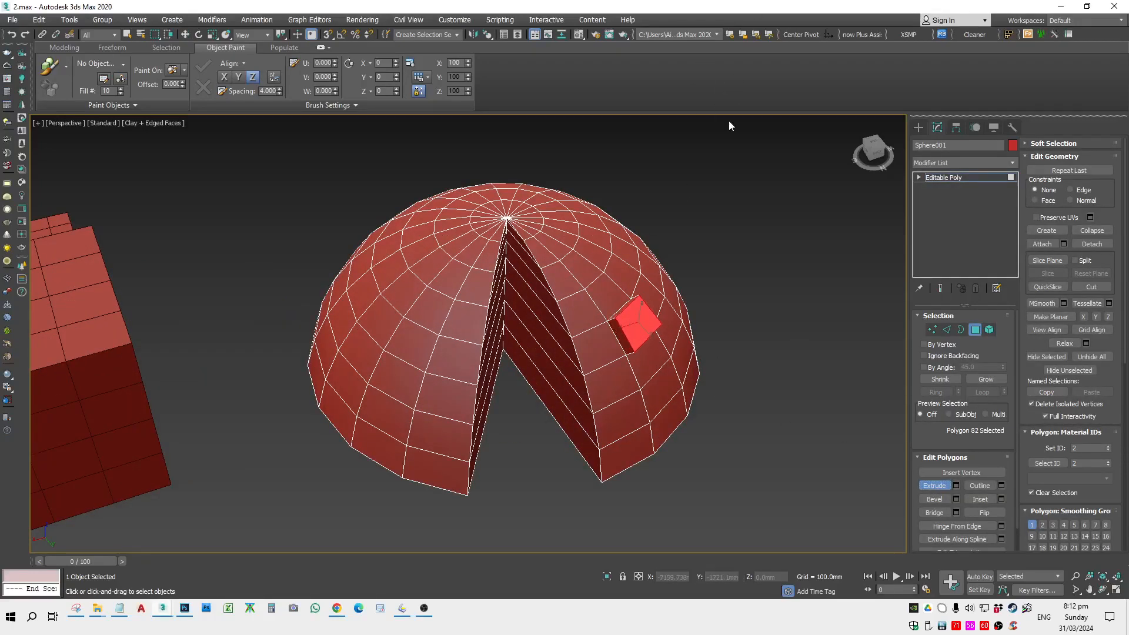
{"action": "left_click_drag", "start_coordinate": [728, 122], "coordinate": [845, 424]}
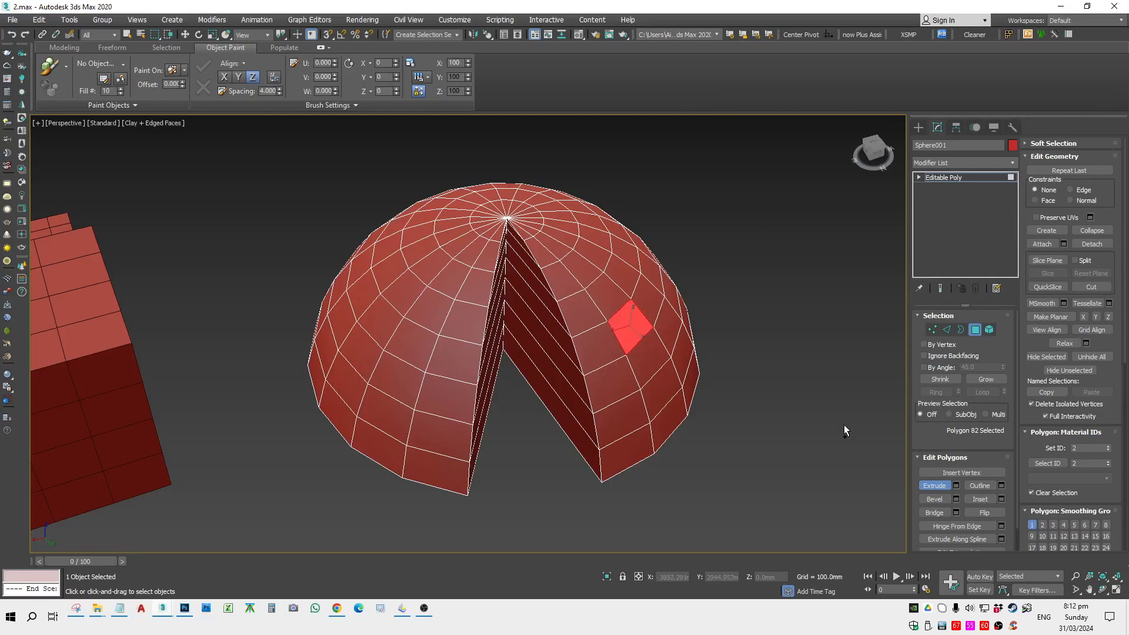
Step: Add alternating polygons around the dome to the selection in a checkered pattern until 12 polygons are selected
{"action": "left_click", "coordinate": [667, 368], "text": "ctrl"}
{"action": "left_click", "coordinate": [594, 263], "text": "ctrl"}
{"action": "left_click", "coordinate": [598, 240], "text": "ctrl"}
{"action": "middle_click_drag", "start_coordinate": [703, 341], "coordinate": [617, 341], "text": "alt"}
{"action": "left_click", "coordinate": [692, 305], "text": "ctrl"}
{"action": "left_click", "coordinate": [934, 488]}
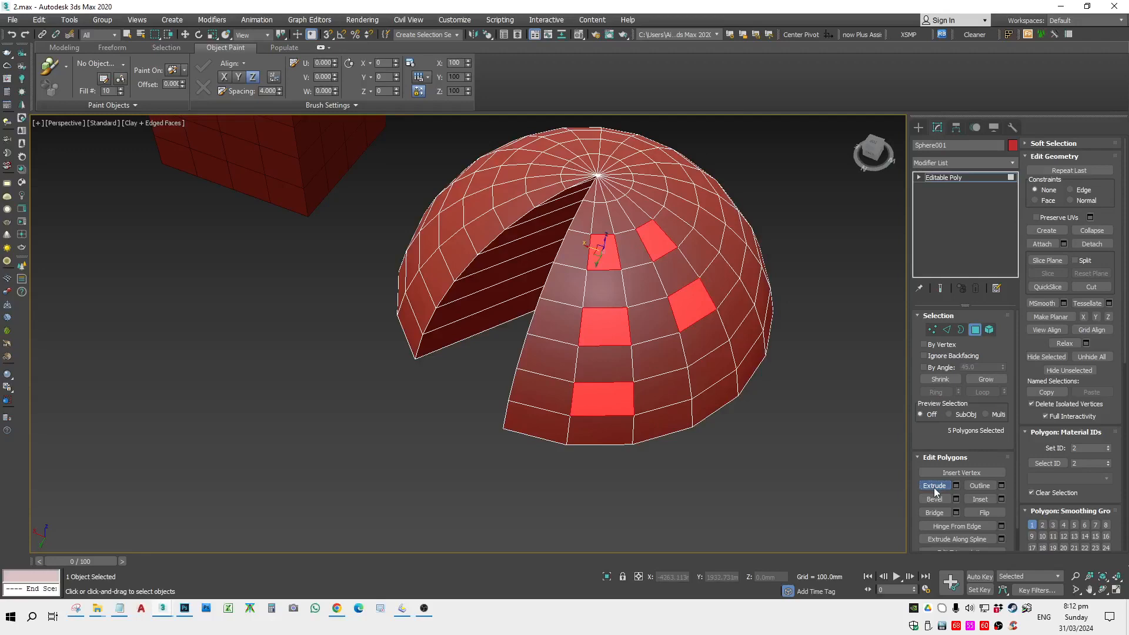
{"action": "left_click", "coordinate": [713, 369], "text": "ctrl"}
{"action": "left_click", "coordinate": [760, 297], "text": "ctrl"}
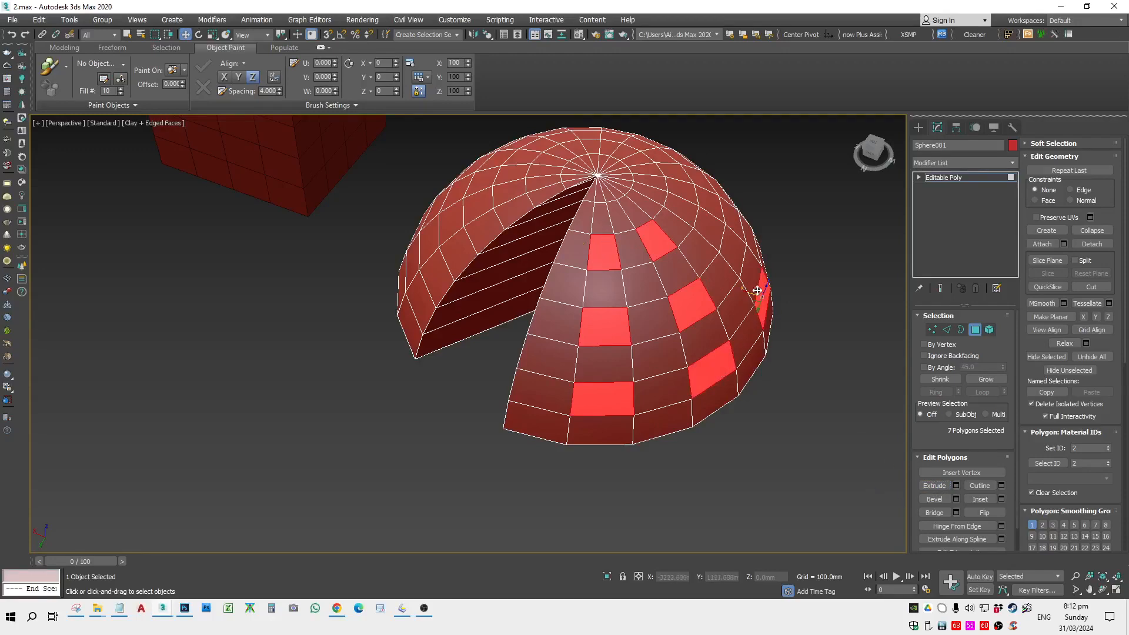
{"action": "left_click", "coordinate": [729, 253], "text": "ctrl"}
{"action": "left_click", "coordinate": [700, 226], "text": "ctrl"}
{"action": "key", "text": "ctrl+z"}
{"action": "left_click", "coordinate": [683, 216], "text": "ctrl"}
{"action": "middle_click_drag", "start_coordinate": [823, 354], "coordinate": [733, 363], "text": "alt"}
{"action": "middle_click_drag", "start_coordinate": [733, 362], "coordinate": [697, 367]}
{"action": "left_click", "coordinate": [781, 368], "text": "ctrl"}
{"action": "left_click", "coordinate": [772, 294], "text": "ctrl"}
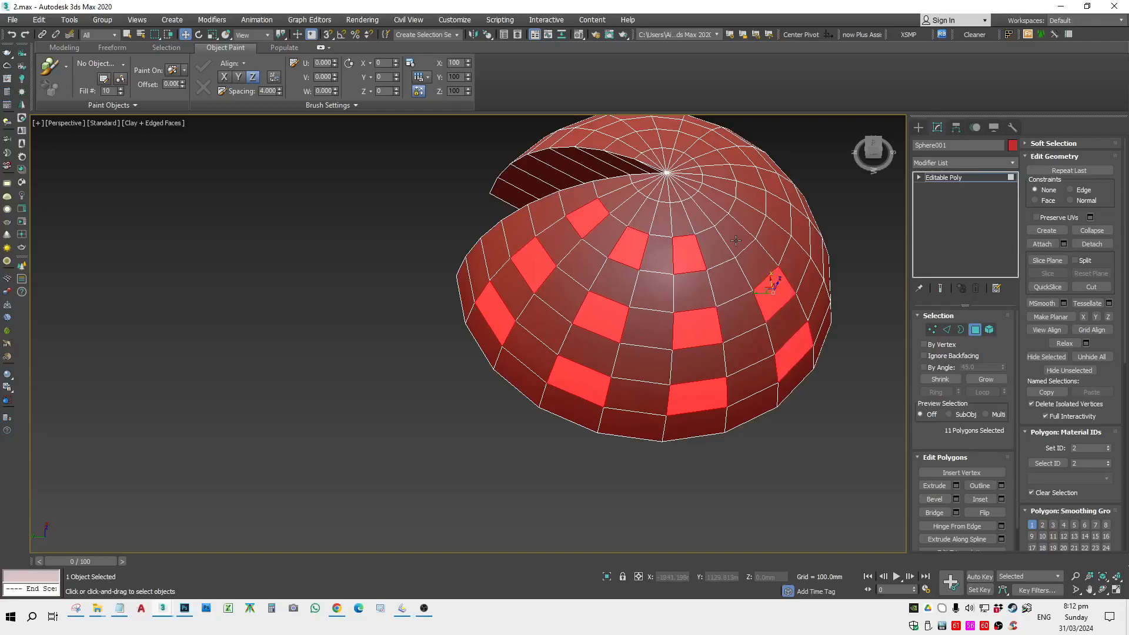
{"action": "left_click", "coordinate": [736, 239], "text": "ctrl"}
Step: Preview extruding the selected dome polygons by about 696 mm, discard the extrusion and return to object level
{"action": "left_click", "coordinate": [956, 486]}
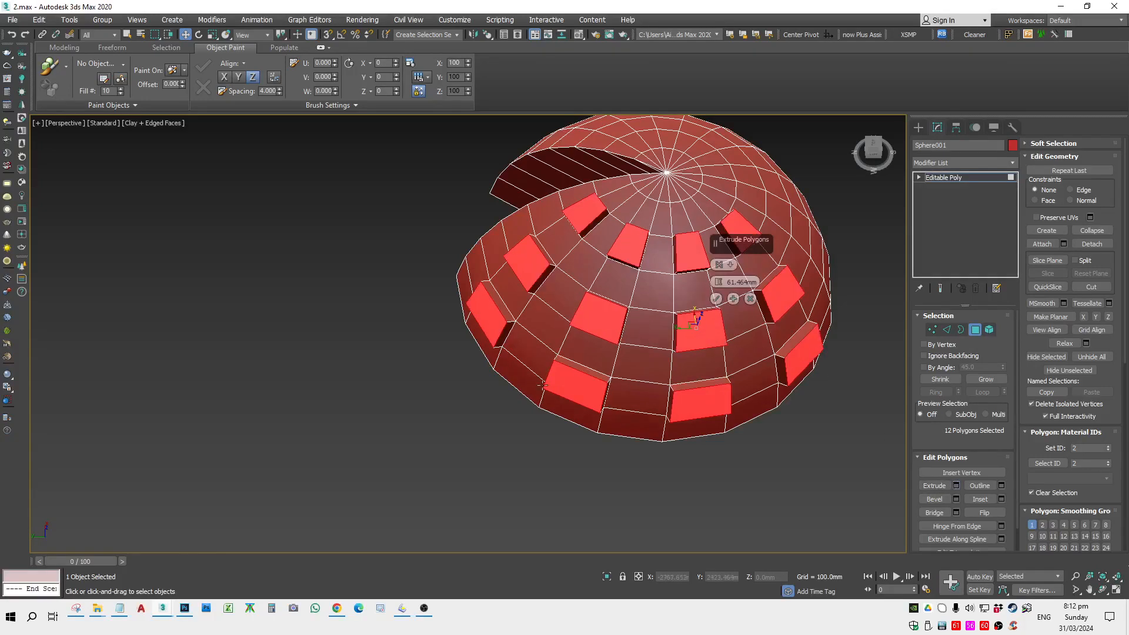
{"action": "middle_click_drag", "start_coordinate": [602, 332], "coordinate": [687, 314], "text": "alt"}
{"action": "left_click_drag", "start_coordinate": [718, 282], "coordinate": [741, 3]}
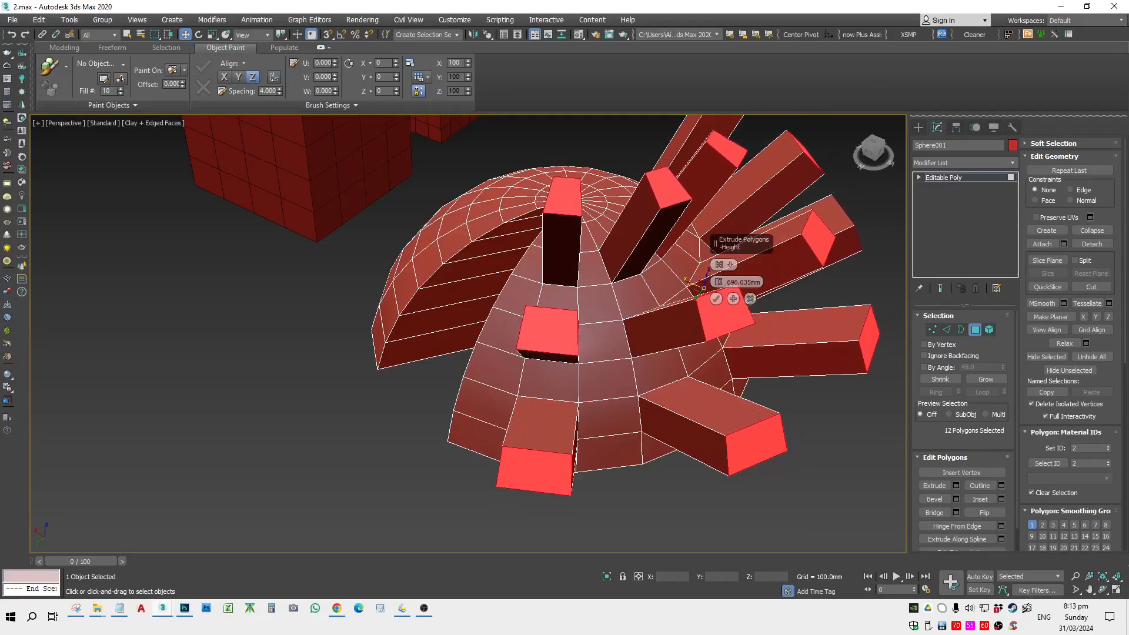
{"action": "left_click", "coordinate": [984, 179]}
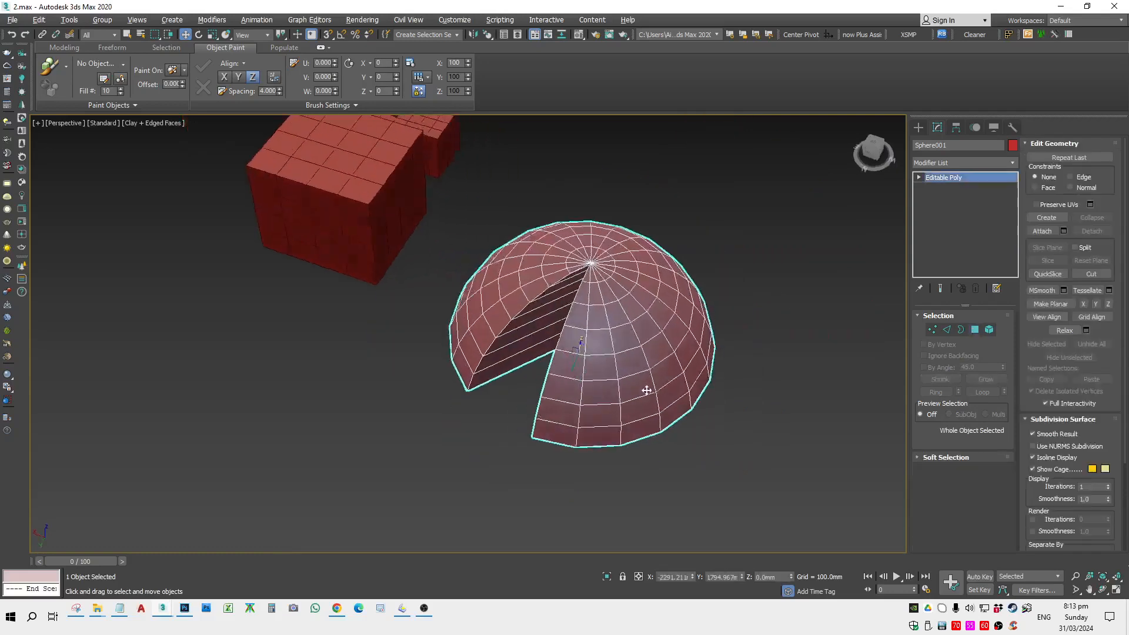
{"action": "middle_click_drag", "start_coordinate": [676, 423], "coordinate": [642, 408], "text": "alt"}
{"action": "left_click", "coordinate": [759, 397]}
{"action": "left_click", "coordinate": [633, 333]}
{"action": "middle_click_drag", "start_coordinate": [637, 339], "coordinate": [605, 433], "text": "alt"}
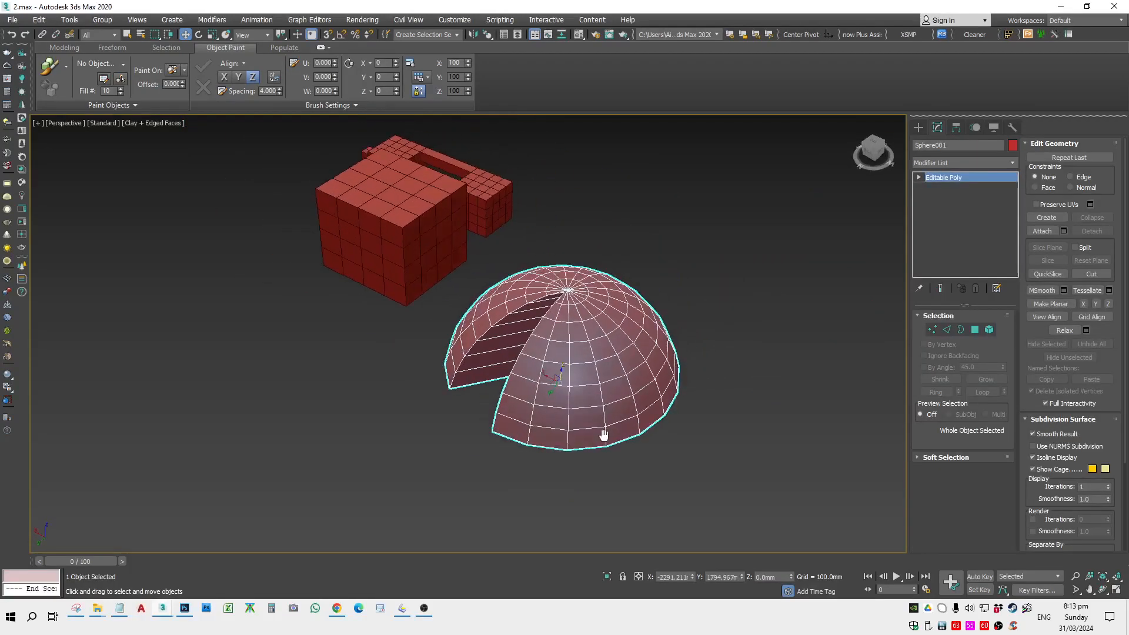
Step: Create a standard cylinder beside the dome with a radius of about 879 mm and a height of about 2890 mm
{"action": "left_click", "coordinate": [703, 456]}
{"action": "left_click", "coordinate": [919, 127]}
{"action": "middle_click_drag", "start_coordinate": [780, 372], "coordinate": [673, 380]}
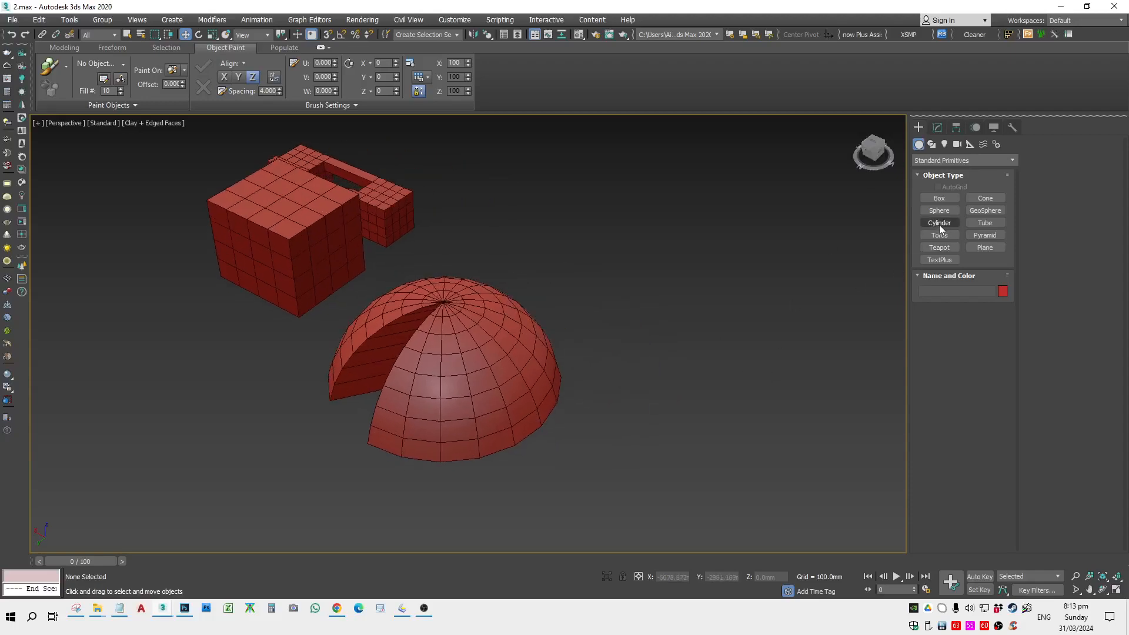
{"action": "left_click", "coordinate": [940, 223]}
{"action": "left_click_drag", "start_coordinate": [680, 335], "coordinate": [687, 393]}
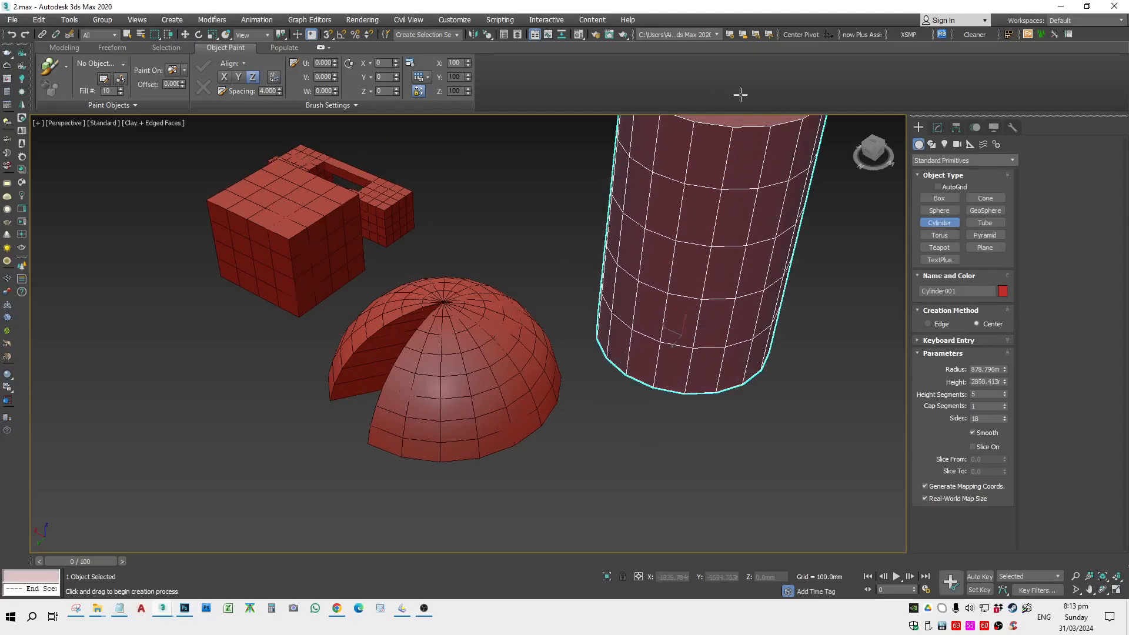
{"action": "left_click", "coordinate": [741, 94]}
{"action": "middle_click_drag", "start_coordinate": [742, 277], "coordinate": [658, 373]}
{"action": "right_click", "coordinate": [726, 365]}
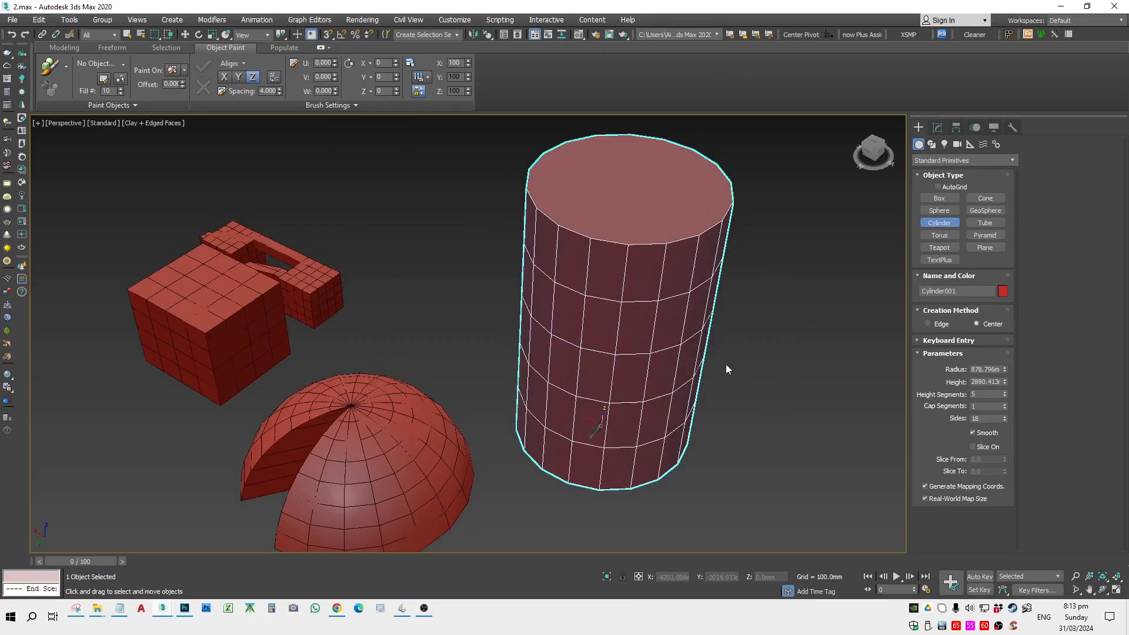
Step: Set the cylinder to 51 height segments and 49 sides
{"action": "left_click", "coordinate": [938, 127]}
{"action": "right_click", "coordinate": [1008, 354]}
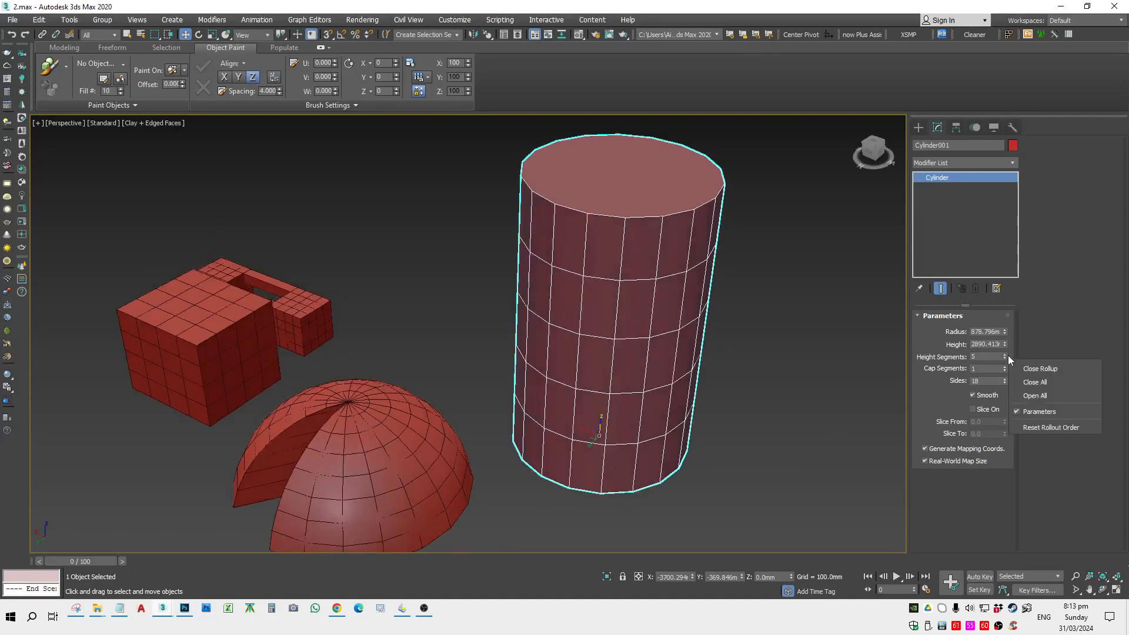
{"action": "left_click", "coordinate": [1008, 354]}
{"action": "right_click", "coordinate": [1005, 356]}
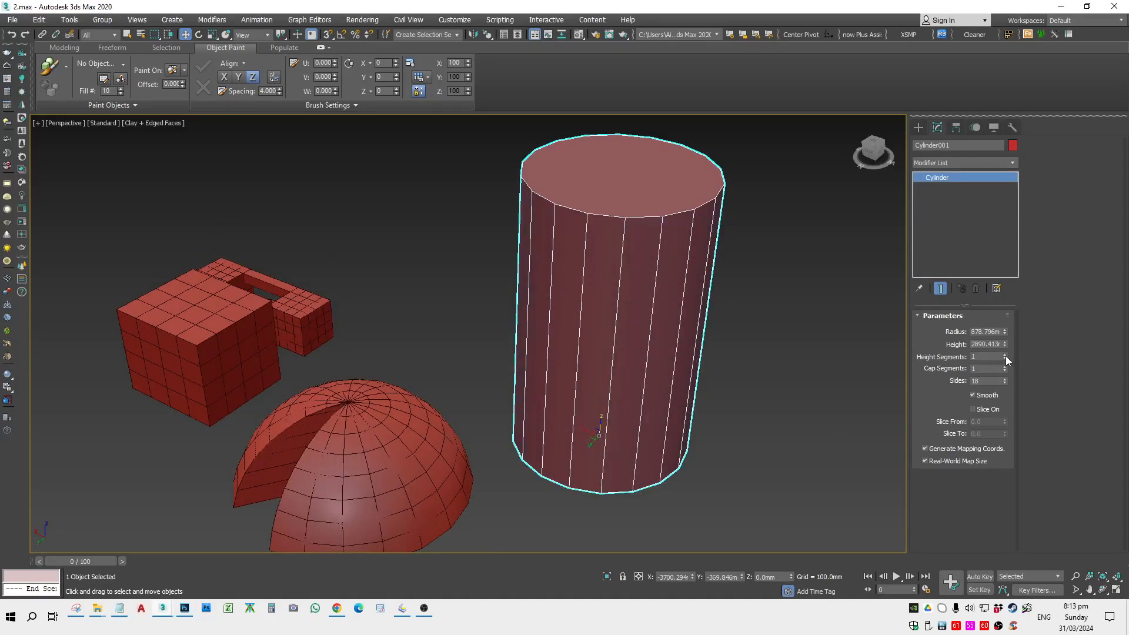
{"action": "left_click_drag", "start_coordinate": [1004, 357], "coordinate": [1017, 328]}
{"action": "right_click", "coordinate": [1005, 359]}
{"action": "right_click", "coordinate": [1006, 380]}
{"action": "right_click", "coordinate": [1014, 354]}
{"action": "left_click", "coordinate": [1005, 356]}
{"action": "right_click", "coordinate": [1016, 328]}
{"action": "left_click", "coordinate": [939, 349]}
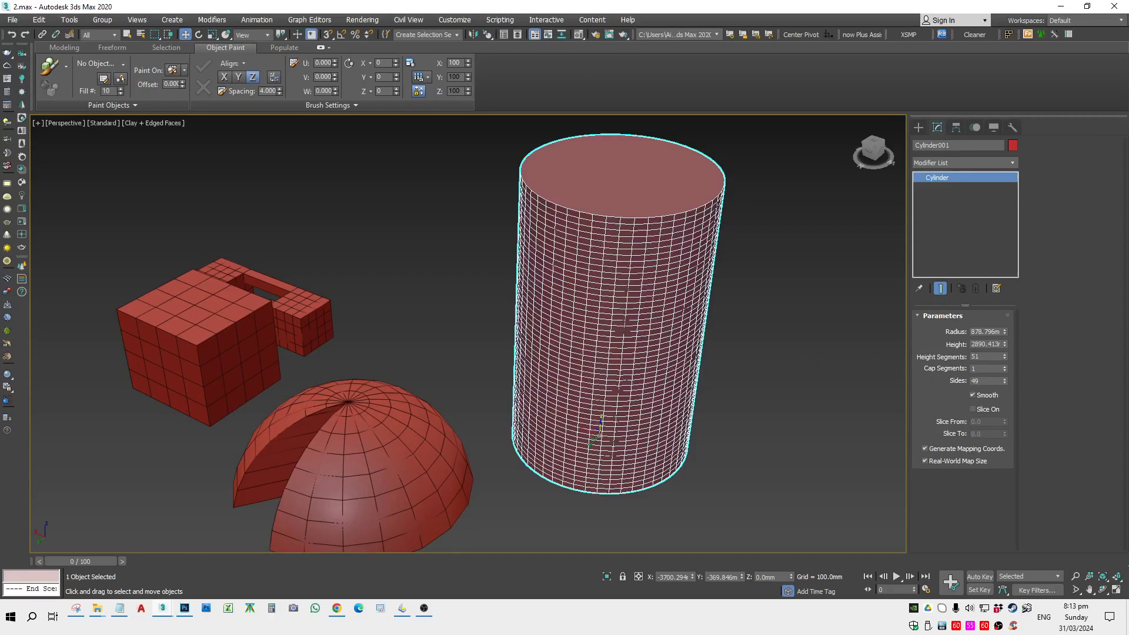
Step: Select the cylinder and convert it to an Editable Poly
{"action": "left_click", "coordinate": [866, 296]}
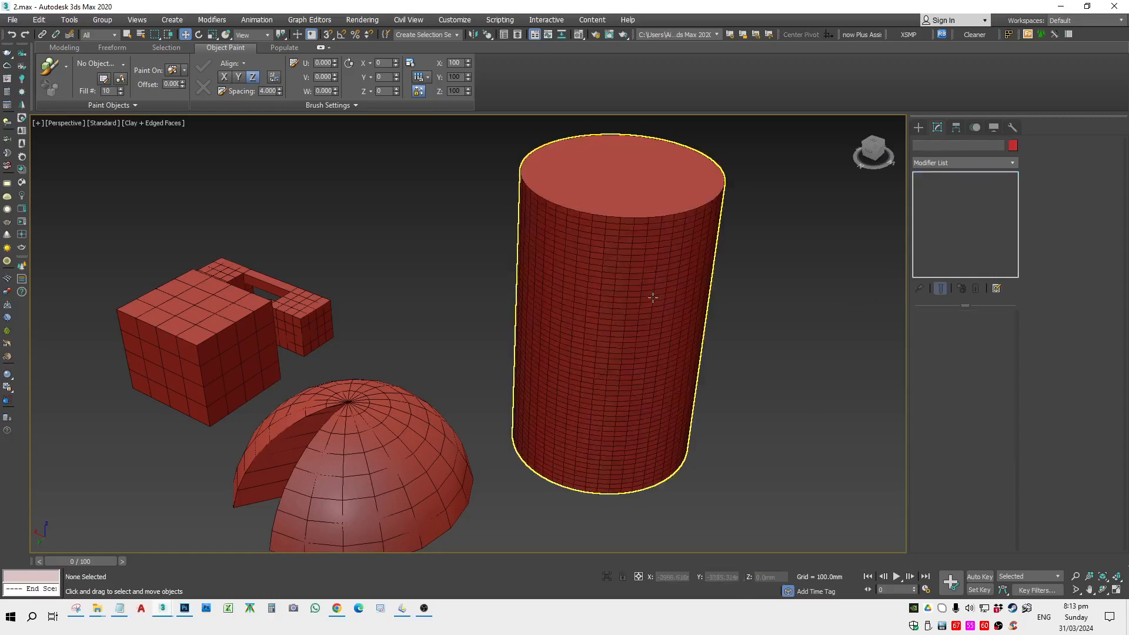
{"action": "left_click", "coordinate": [653, 297]}
{"action": "middle_click_drag", "start_coordinate": [846, 319], "coordinate": [678, 312]}
{"action": "scroll", "coordinate": [676, 312], "scroll_direction": "down", "scroll_amount": 3}
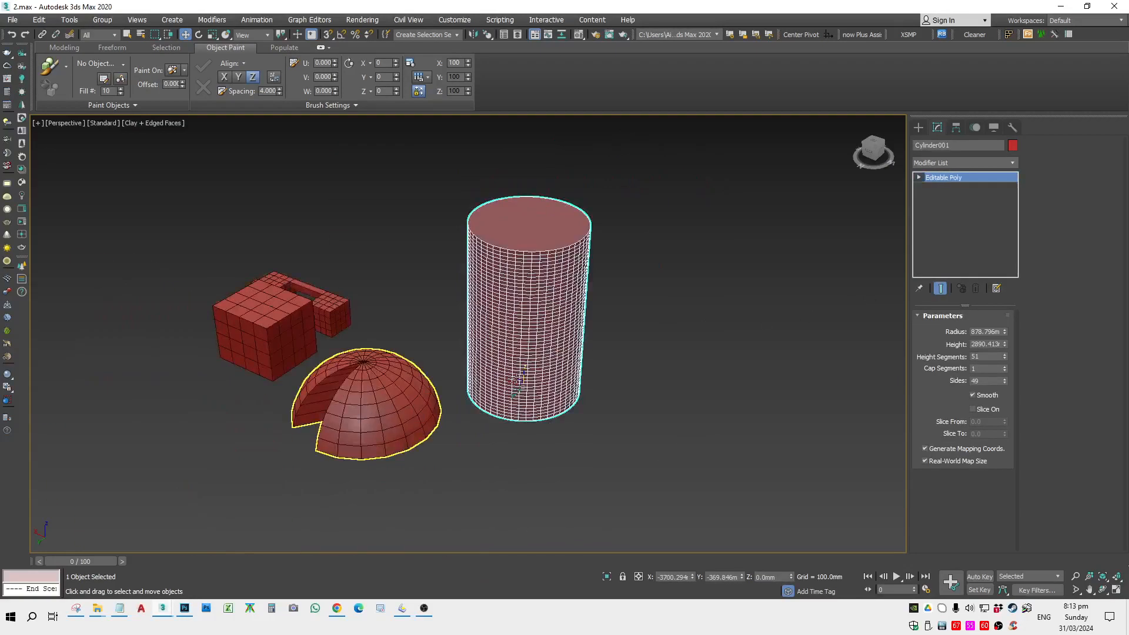
Step: Enter the dome's edge sub-object level, select single edges on its curved side, and clear the edge selection
{"action": "left_click", "coordinate": [371, 419]}
{"action": "scroll", "coordinate": [367, 403], "scroll_direction": "up", "scroll_amount": 5}
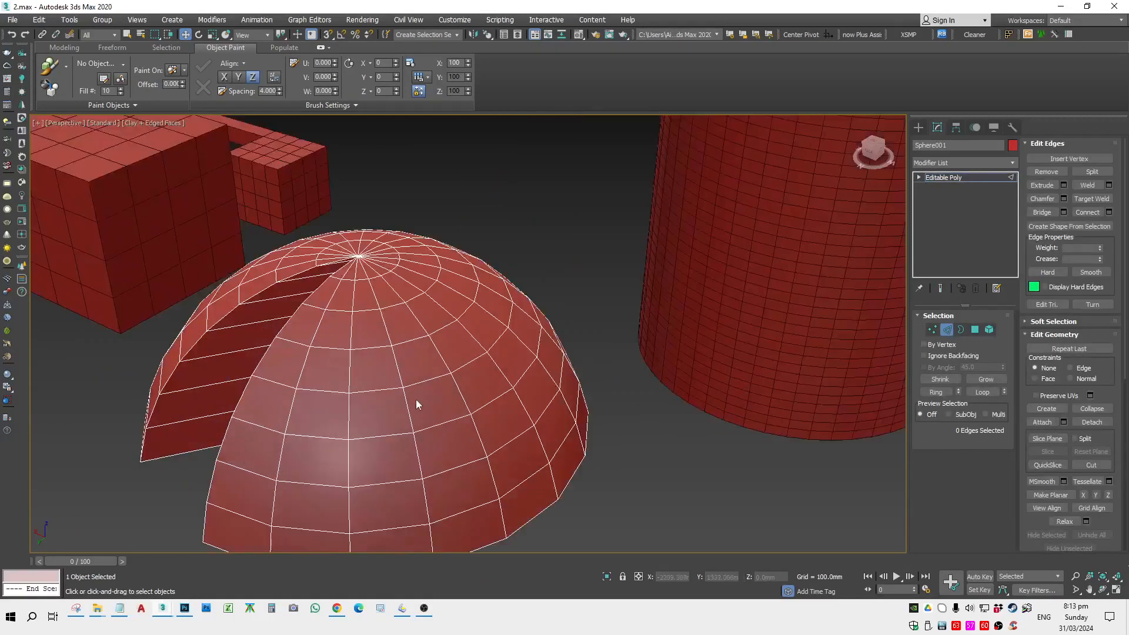
{"action": "left_click", "coordinate": [447, 380]}
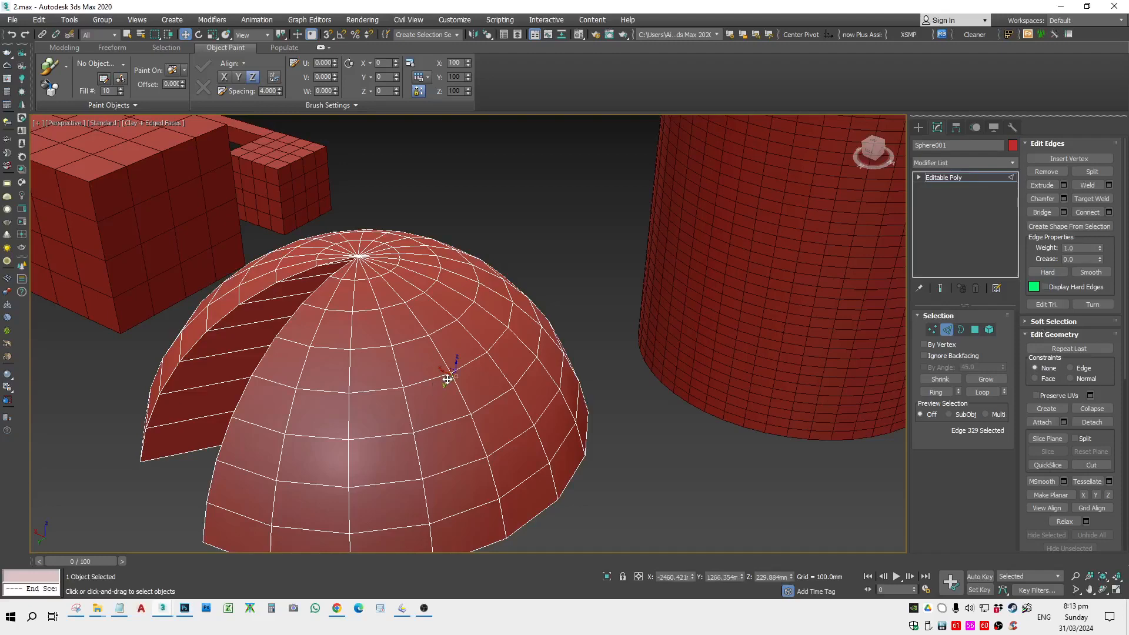
{"action": "left_click", "coordinate": [426, 377]}
{"action": "right_click", "coordinate": [747, 393]}
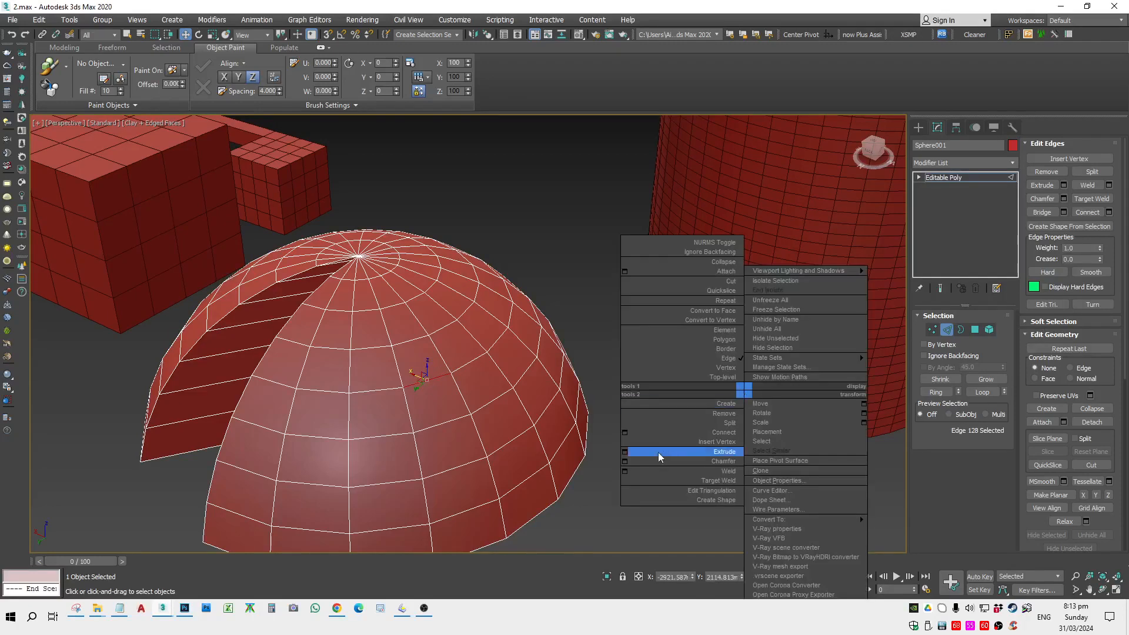
{"action": "left_click", "coordinate": [605, 536]}
{"action": "middle_click_drag", "start_coordinate": [639, 479], "coordinate": [645, 451]}
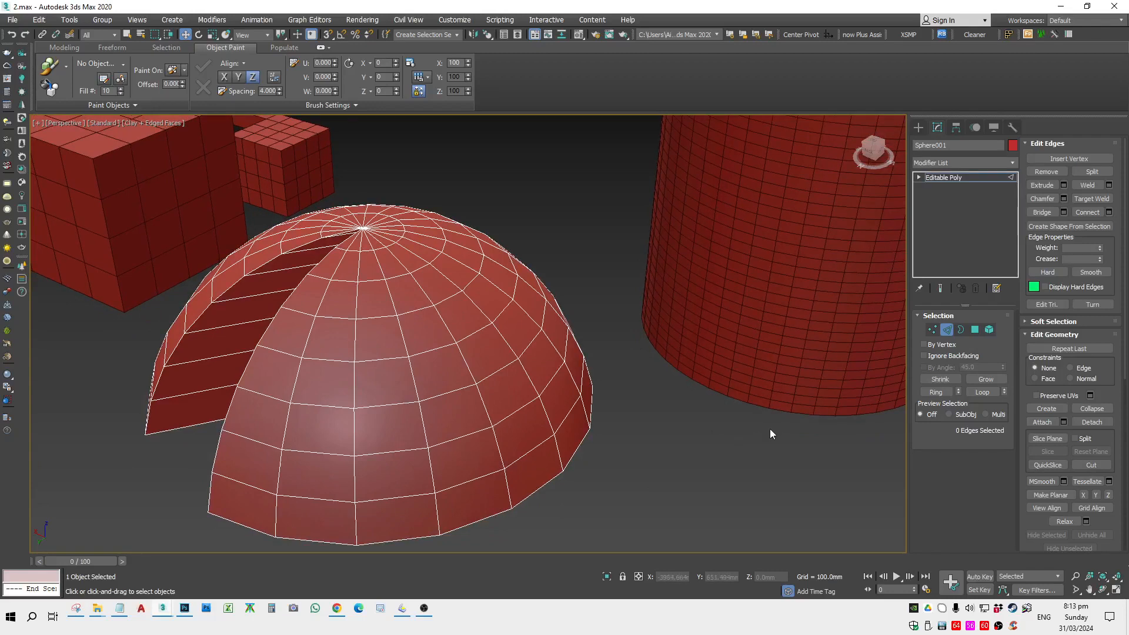
Step: Pick another edge on the upper part of the dome, clear it, leave edge level and deselect the dome
{"action": "middle_click_drag", "start_coordinate": [796, 430], "coordinate": [784, 423]}
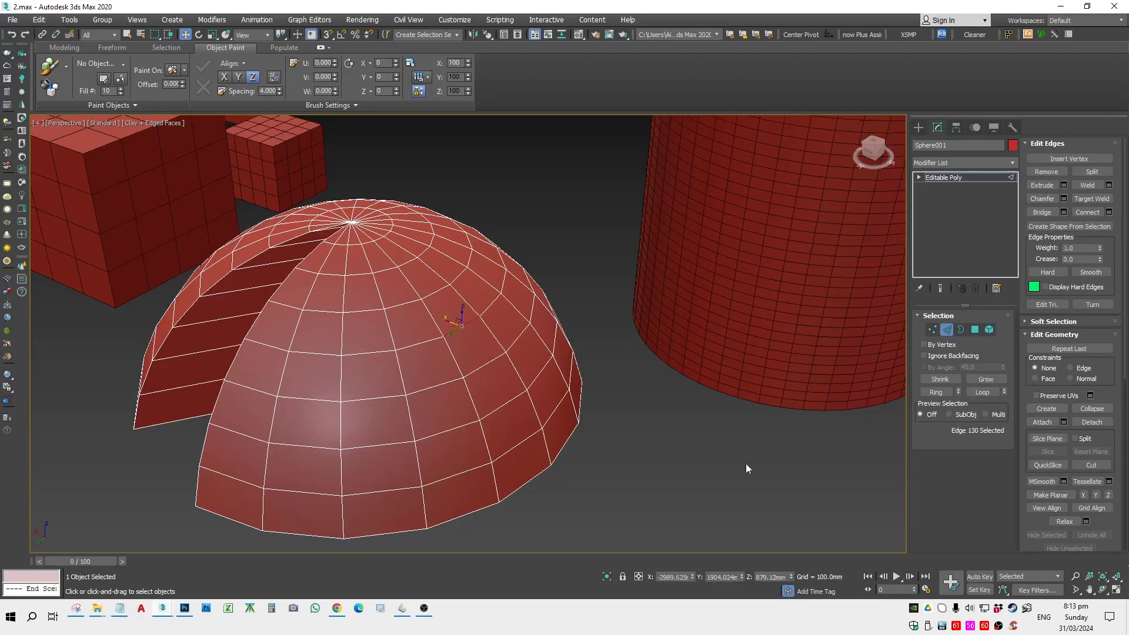
{"action": "scroll", "coordinate": [746, 465], "scroll_direction": "down", "scroll_amount": 3}
{"action": "left_click", "coordinate": [452, 328]}
{"action": "left_click", "coordinate": [546, 395]}
{"action": "scroll", "coordinate": [476, 353], "scroll_direction": "up", "scroll_amount": 3}
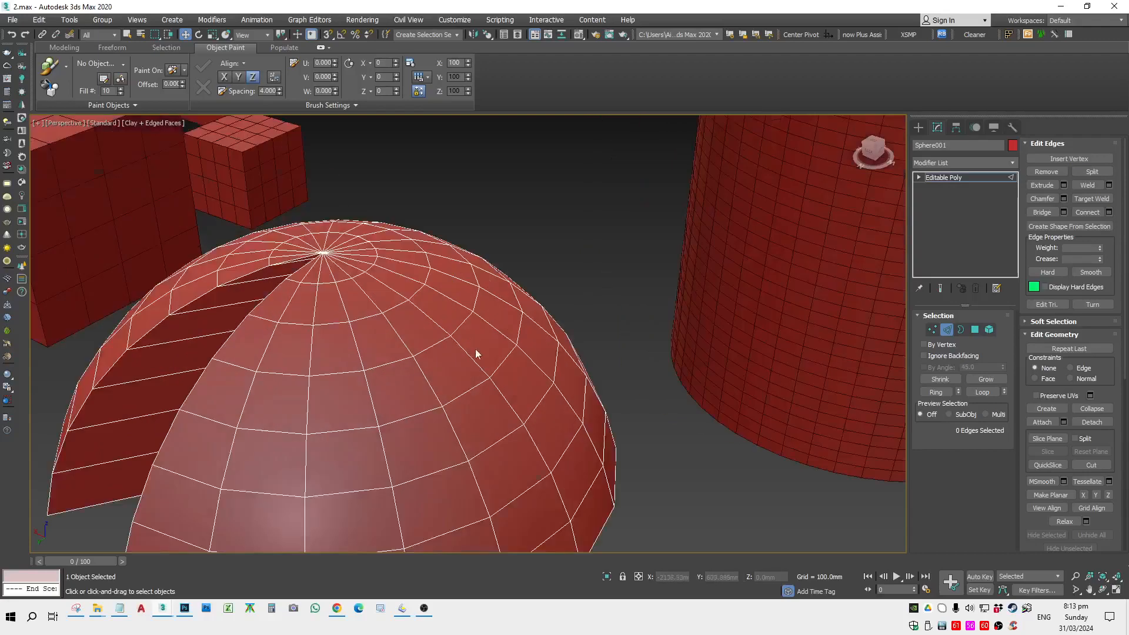
{"action": "scroll", "coordinate": [676, 379], "scroll_direction": "down", "scroll_amount": 5}
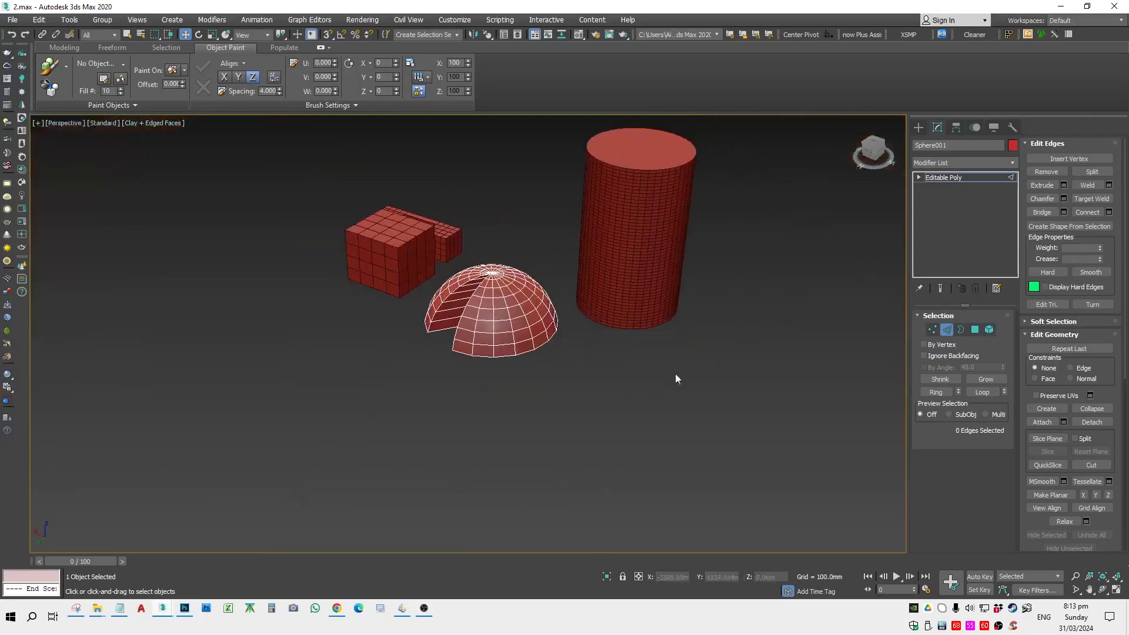
{"action": "left_click", "coordinate": [943, 177]}
{"action": "left_click", "coordinate": [755, 406]}
{"action": "scroll", "coordinate": [557, 305], "scroll_direction": "up", "scroll_amount": 5}
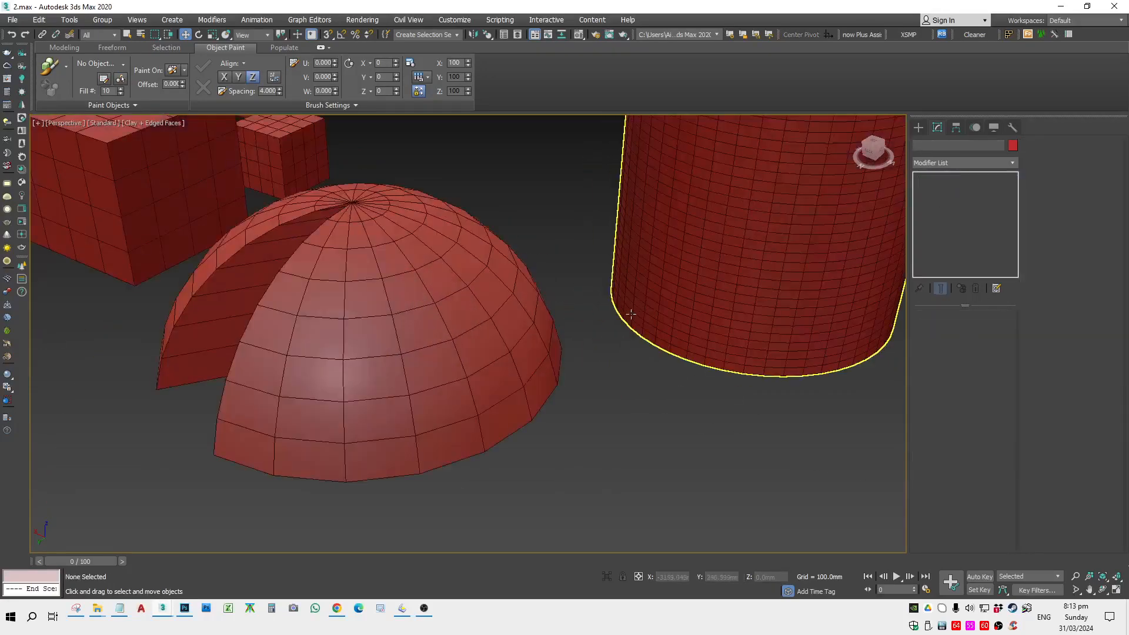
{"action": "left_click", "coordinate": [517, 329]}
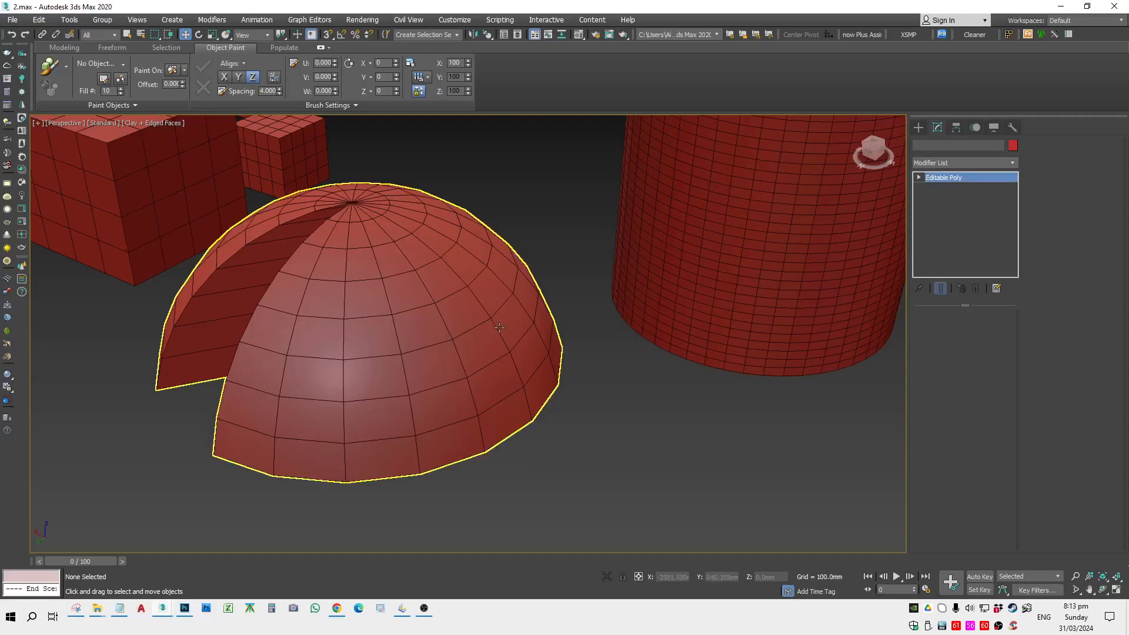
{"action": "scroll", "coordinate": [622, 399], "scroll_direction": "down", "scroll_amount": 5}
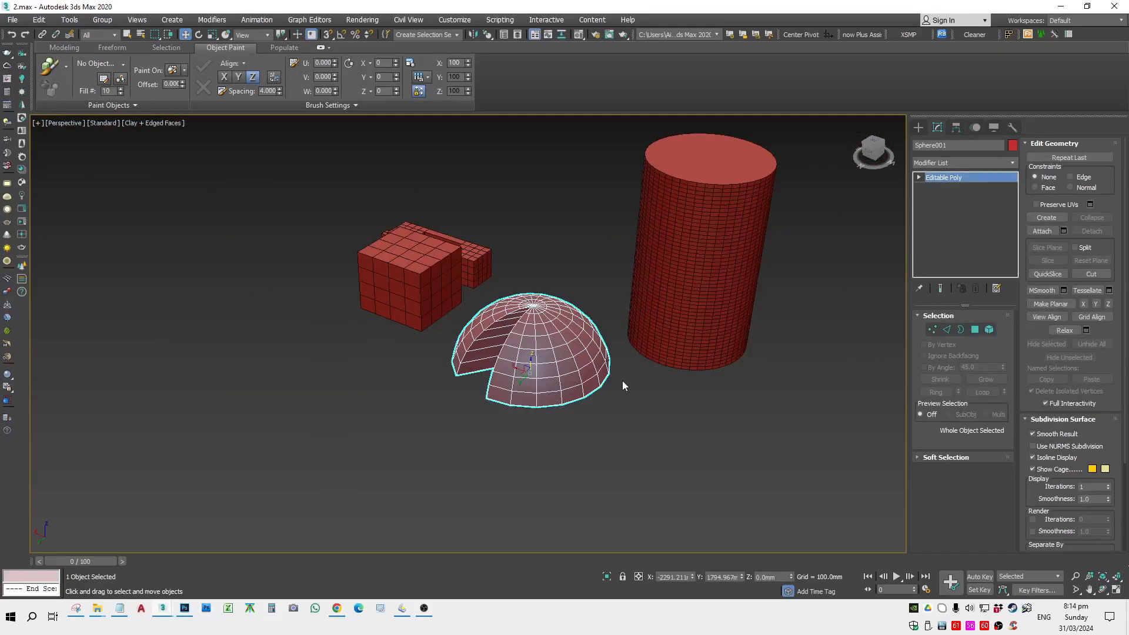
{"action": "left_click", "coordinate": [715, 347]}
{"action": "left_click", "coordinate": [246, 452]}
{"action": "left_click", "coordinate": [743, 283]}
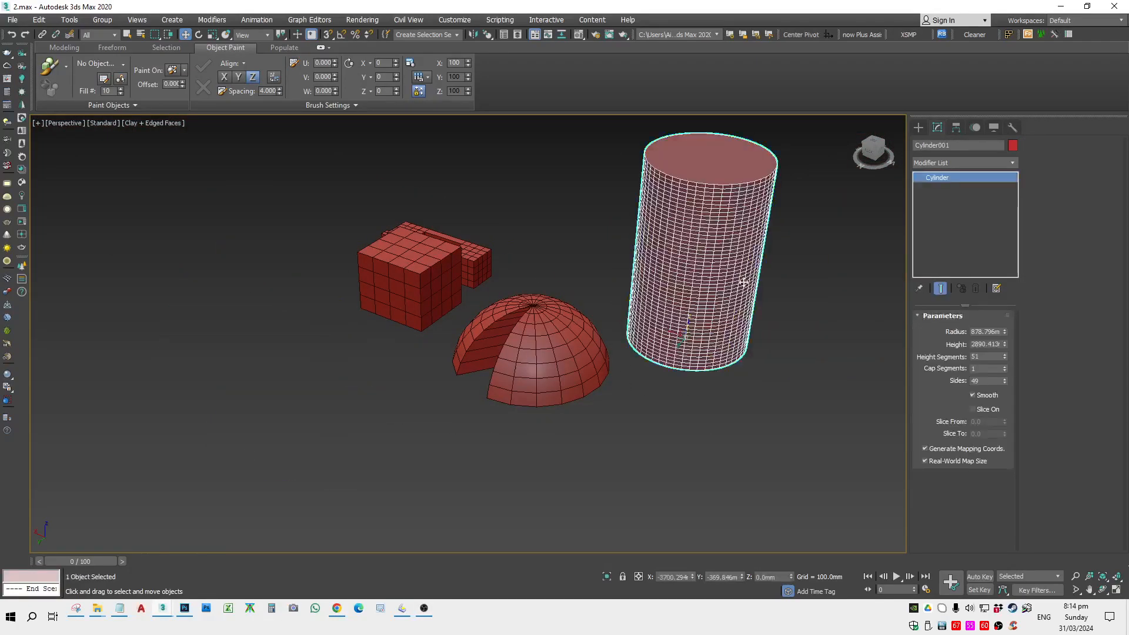
{"action": "left_click", "coordinate": [758, 434]}
{"action": "scroll", "coordinate": [419, 488], "scroll_direction": "down", "scroll_amount": 4}
{"action": "left_click", "coordinate": [588, 341]}
{"action": "left_click", "coordinate": [699, 214]}
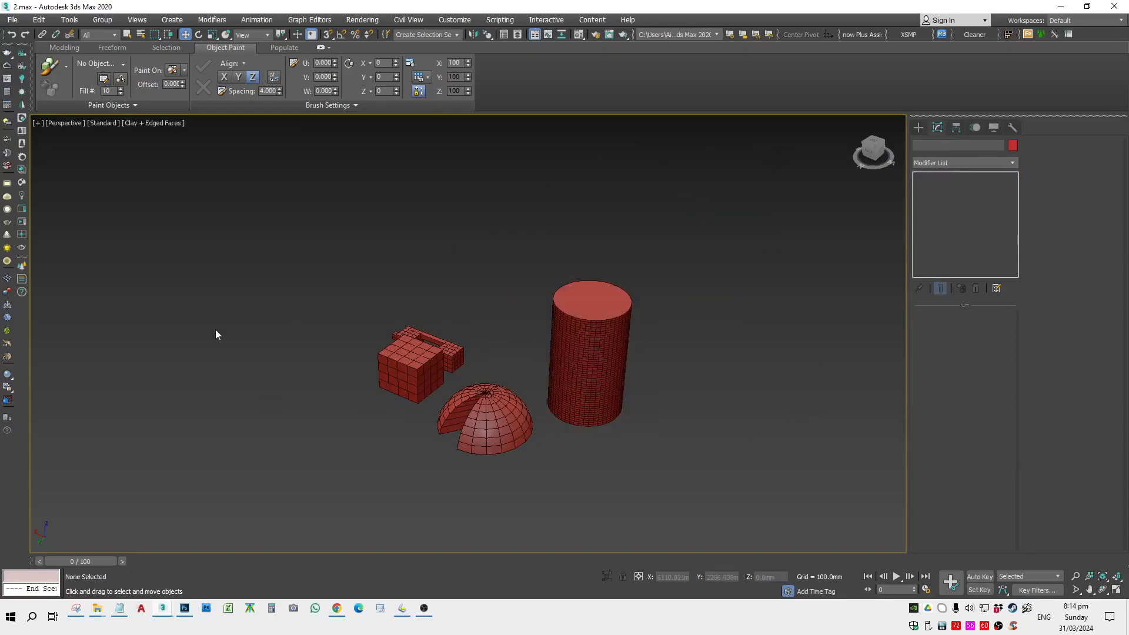
{"action": "left_click", "coordinate": [412, 368]}
{"action": "left_click", "coordinate": [449, 336]}
{"action": "left_click", "coordinate": [606, 368]}
{"action": "left_click", "coordinate": [715, 313]}
{"action": "left_click", "coordinate": [597, 361]}
{"action": "scroll", "coordinate": [706, 345], "scroll_direction": "up", "scroll_amount": 3}
{"action": "left_click", "coordinate": [919, 127]}
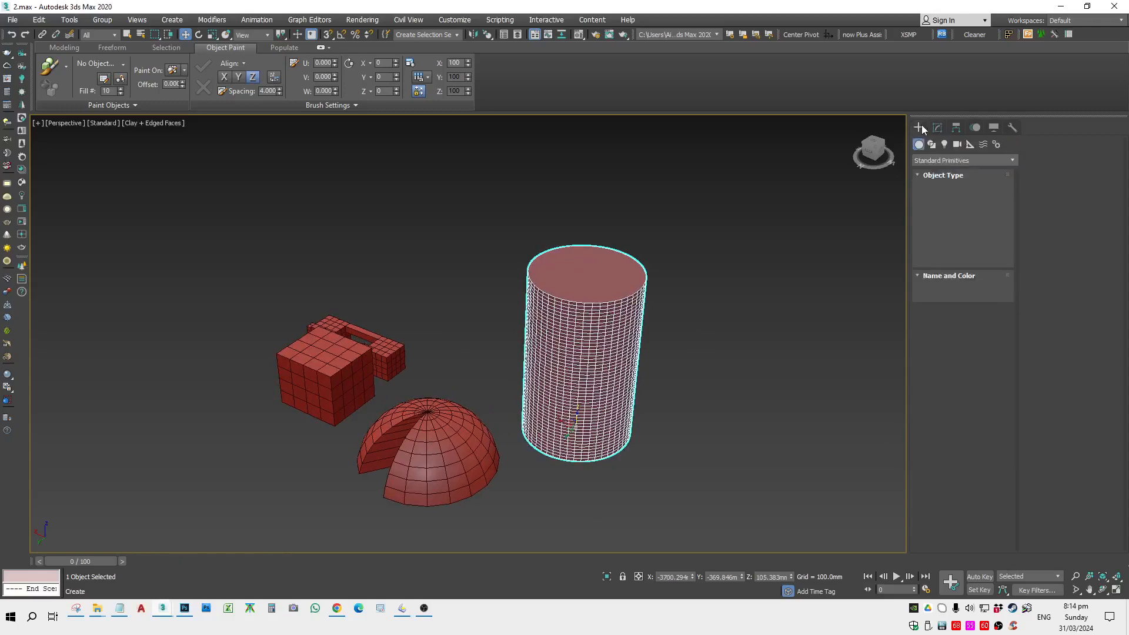
{"action": "left_click", "coordinate": [560, 470]}
Step: Select the dome, enter its Element sub-object level and clear the existing polygon selection
{"action": "left_click", "coordinate": [429, 464]}
{"action": "left_click", "coordinate": [937, 127]}
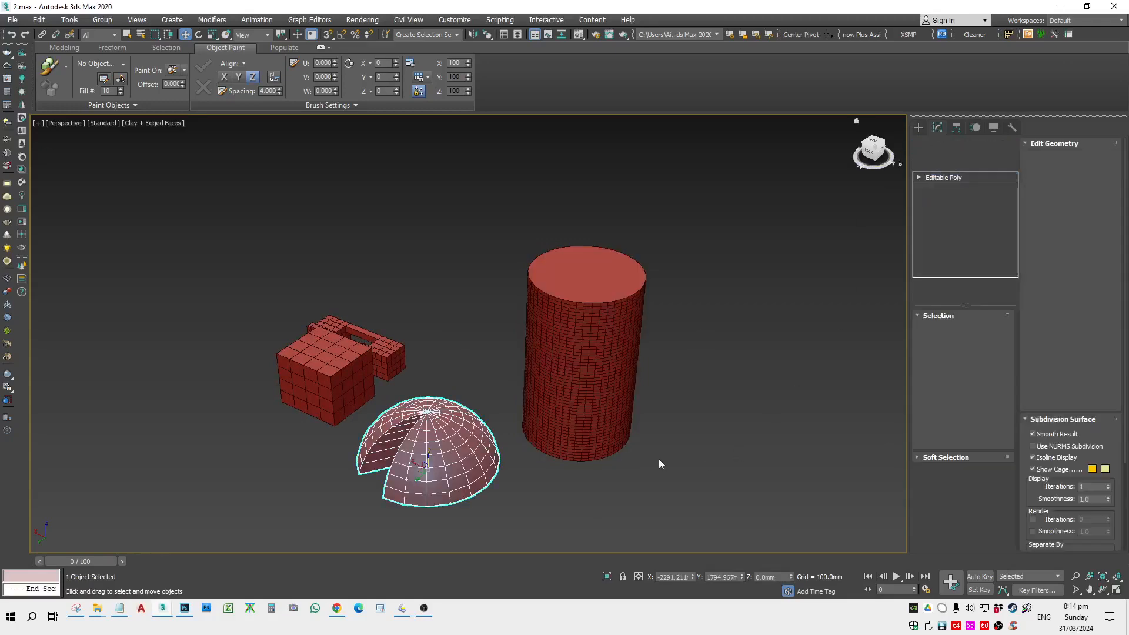
{"action": "scroll", "coordinate": [837, 383], "scroll_direction": "down", "scroll_amount": 3}
{"action": "left_click", "coordinate": [991, 329]}
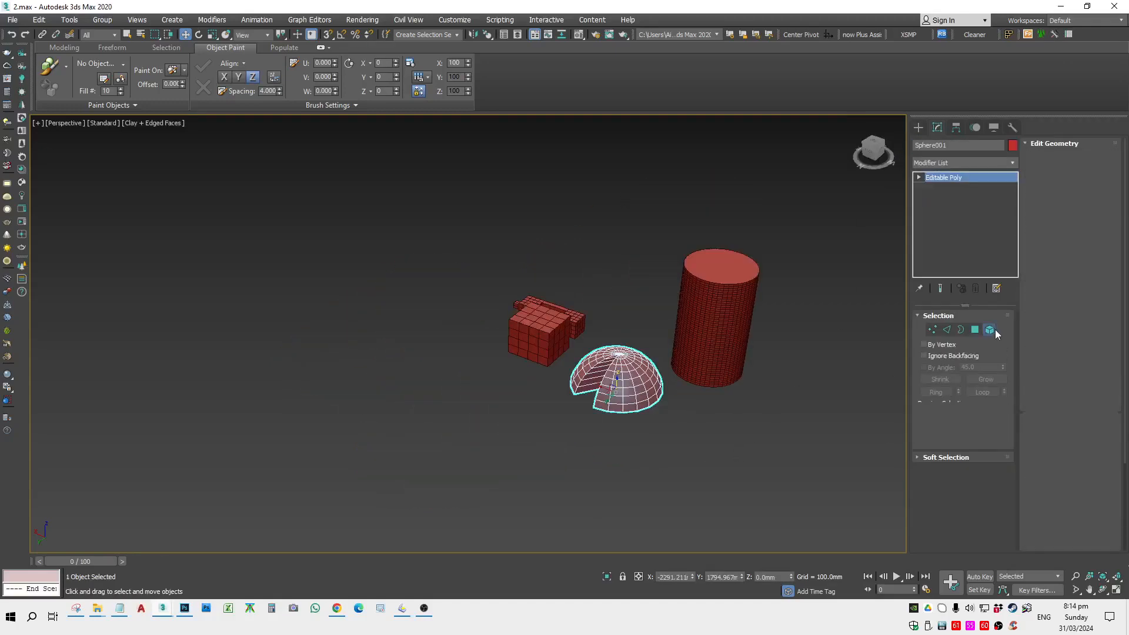
{"action": "scroll", "coordinate": [677, 417], "scroll_direction": "up", "scroll_amount": 5}
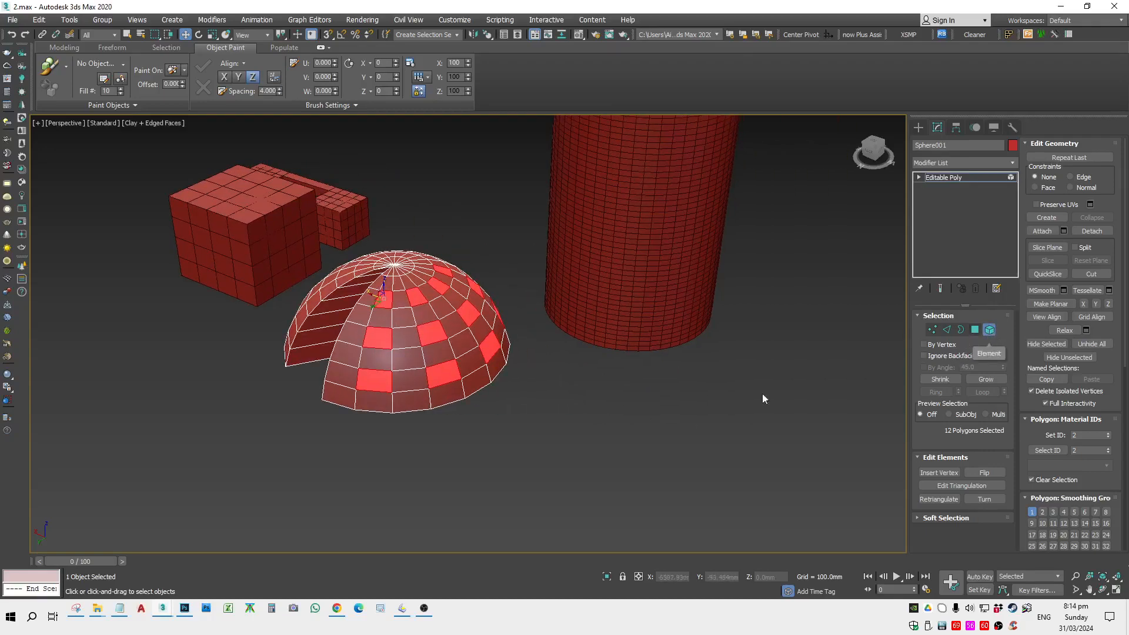
{"action": "right_click", "coordinate": [817, 379]}
{"action": "right_click", "coordinate": [470, 351]}
{"action": "left_click", "coordinate": [777, 397]}
{"action": "right_click", "coordinate": [853, 361]}
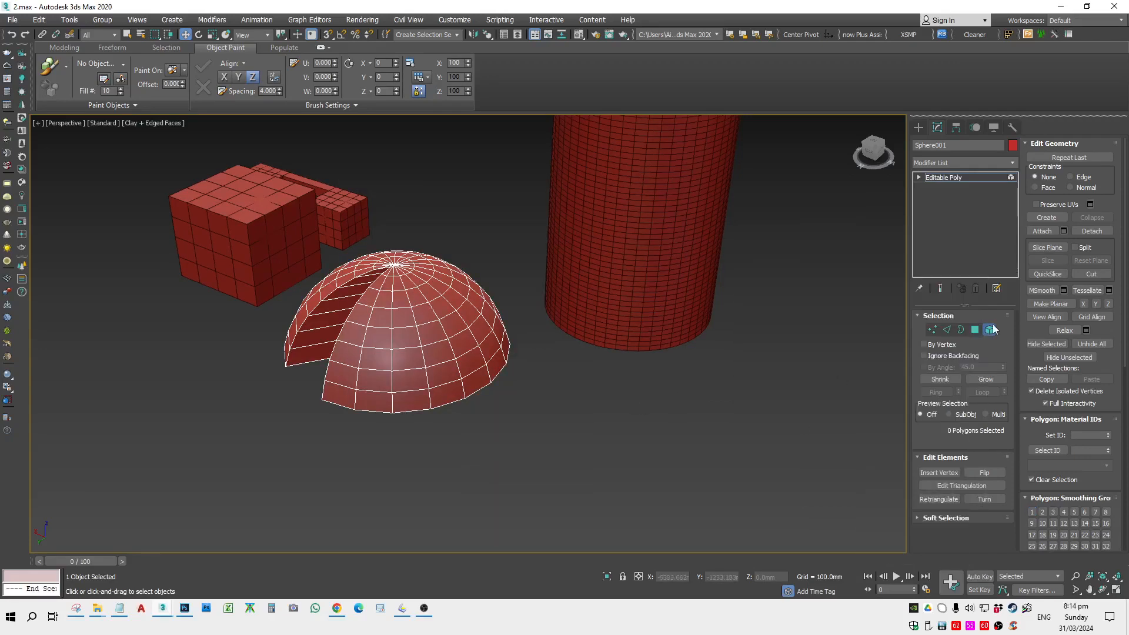
Step: Switch the dome between Element sub-object level and whole-object level, finishing on the whole object
{"action": "left_click", "coordinate": [948, 178]}
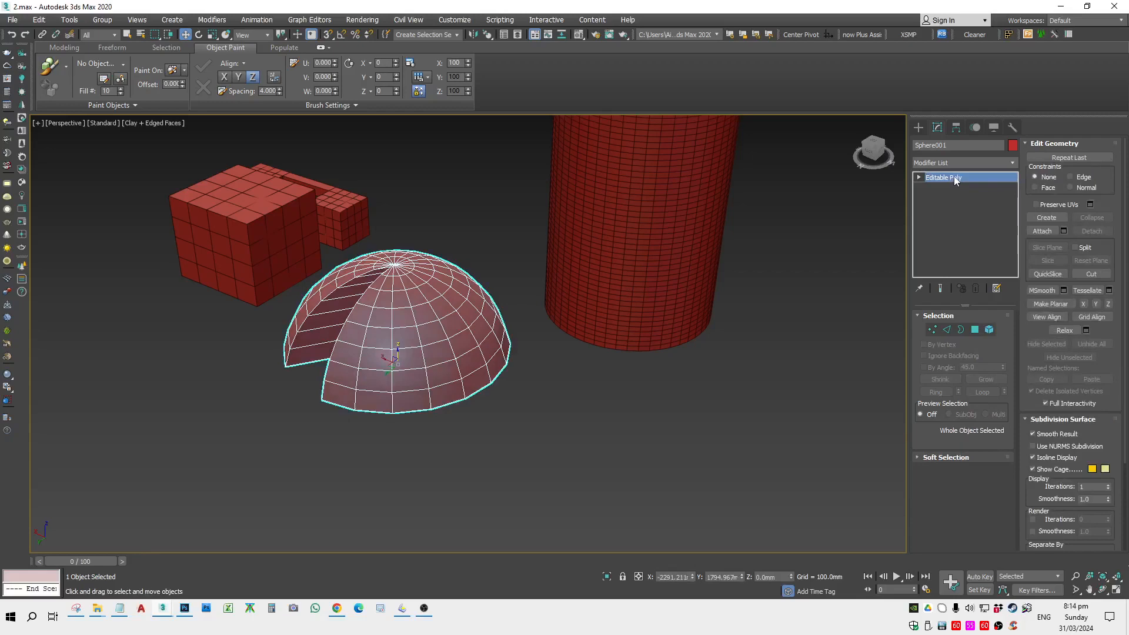
{"action": "left_click", "coordinate": [954, 177]}
{"action": "left_click", "coordinate": [955, 176]}
{"action": "key", "text": "ctrl+d"}
{"action": "left_click", "coordinate": [497, 347]}
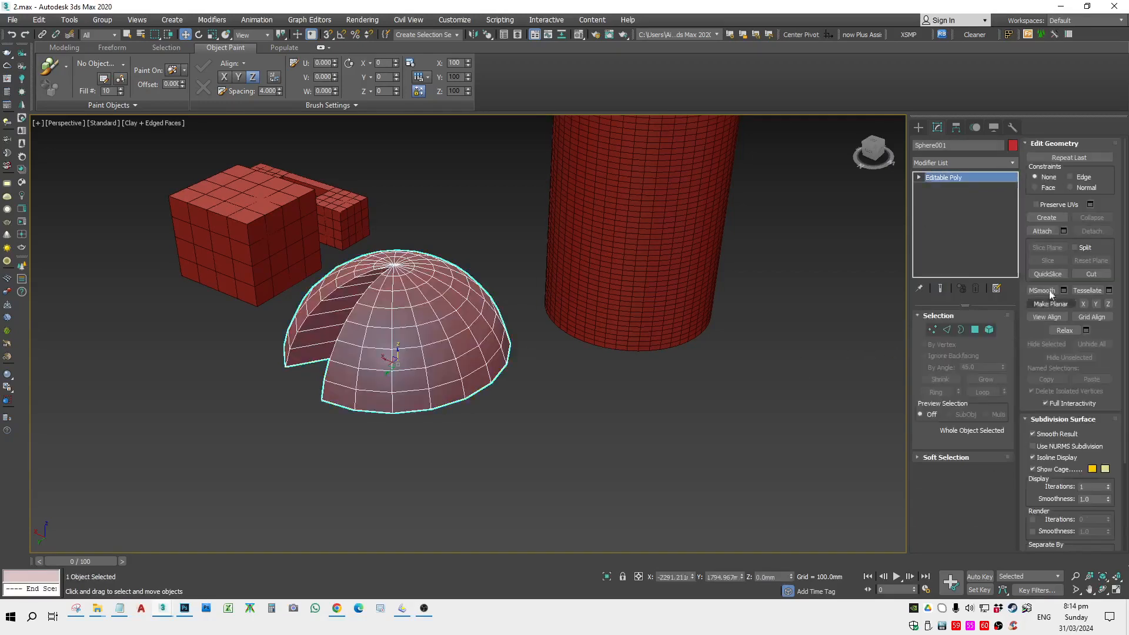
{"action": "left_click", "coordinate": [989, 329]}
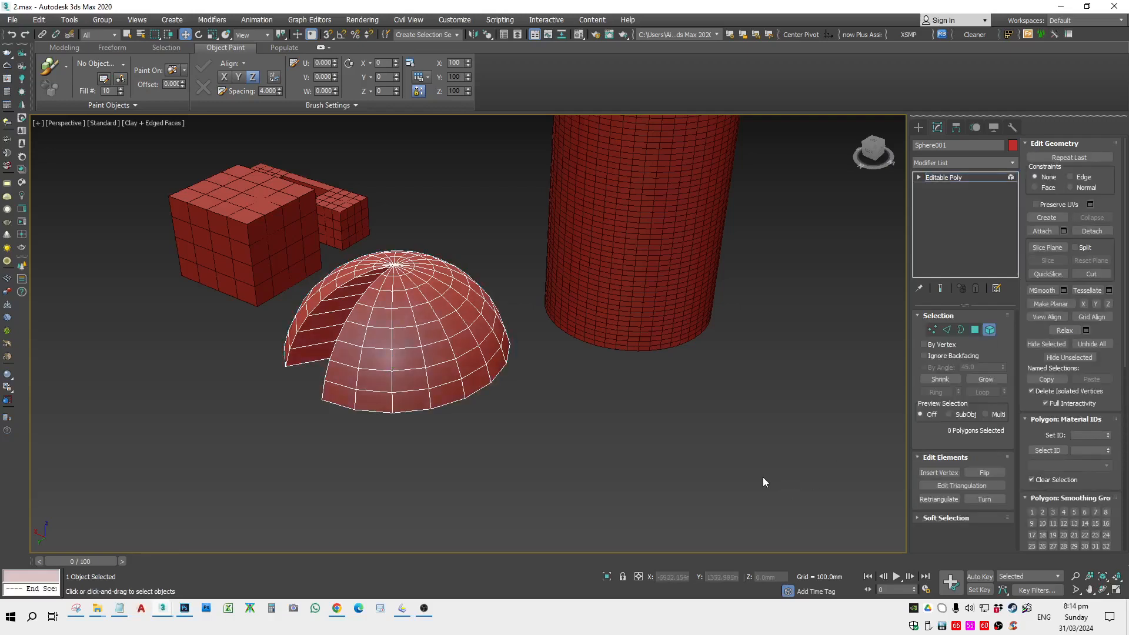
{"action": "key", "text": "6"}
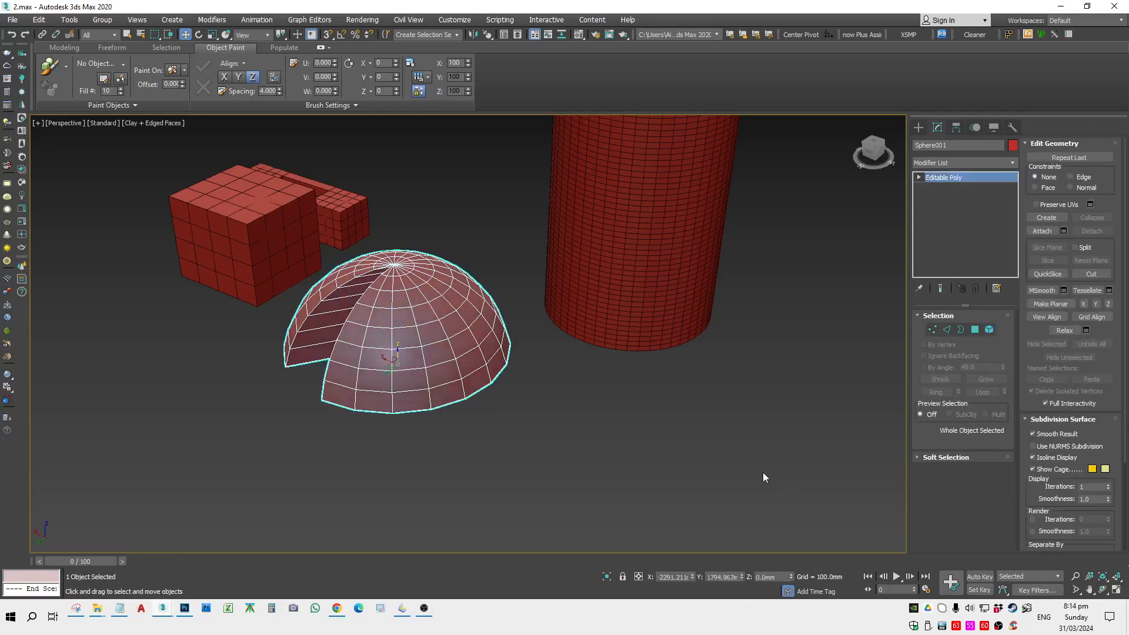
Step: Raise the dome about 34 mm along Z and deselect it
{"action": "left_click", "coordinate": [791, 457]}
{"action": "left_click_drag", "start_coordinate": [448, 386], "coordinate": [449, 383]}
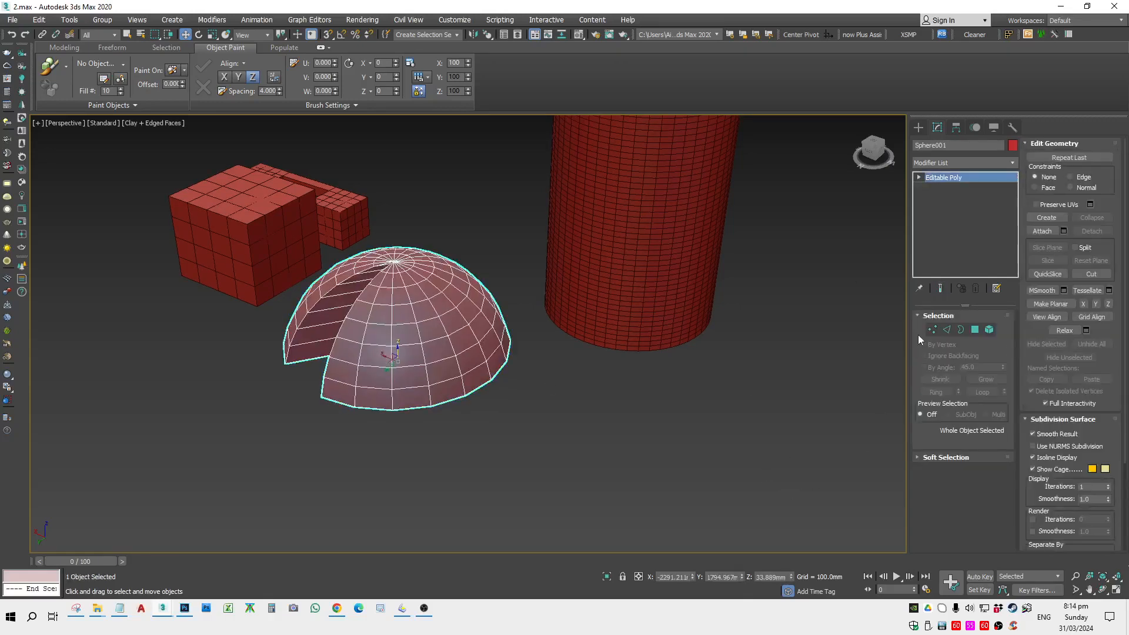
{"action": "left_click", "coordinate": [641, 455]}
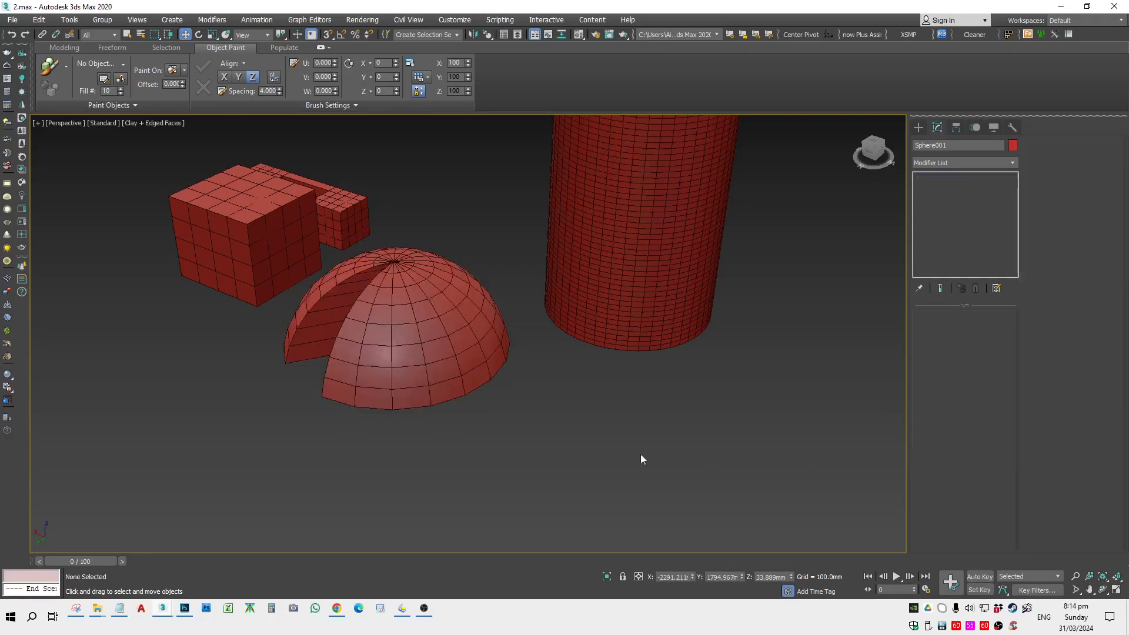
Step: Step through the dome's vertex, edge, border and polygon levels, select the whole dome as an element, and deselect it
{"action": "left_click", "coordinate": [458, 374]}
{"action": "key", "text": "1"}
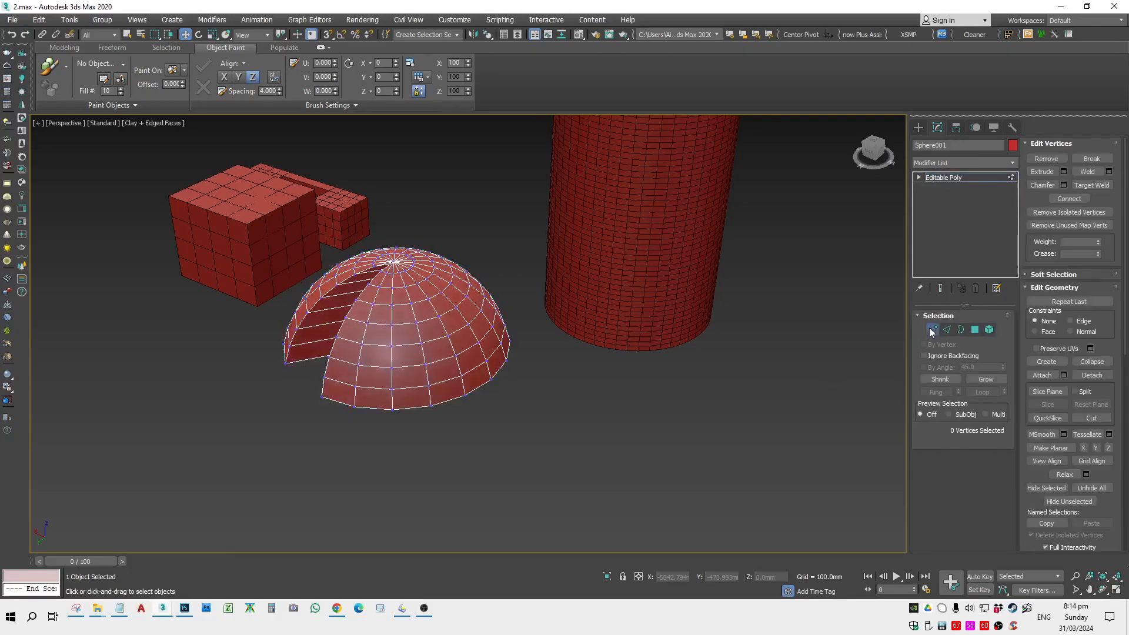
{"action": "left_click", "coordinate": [947, 329]}
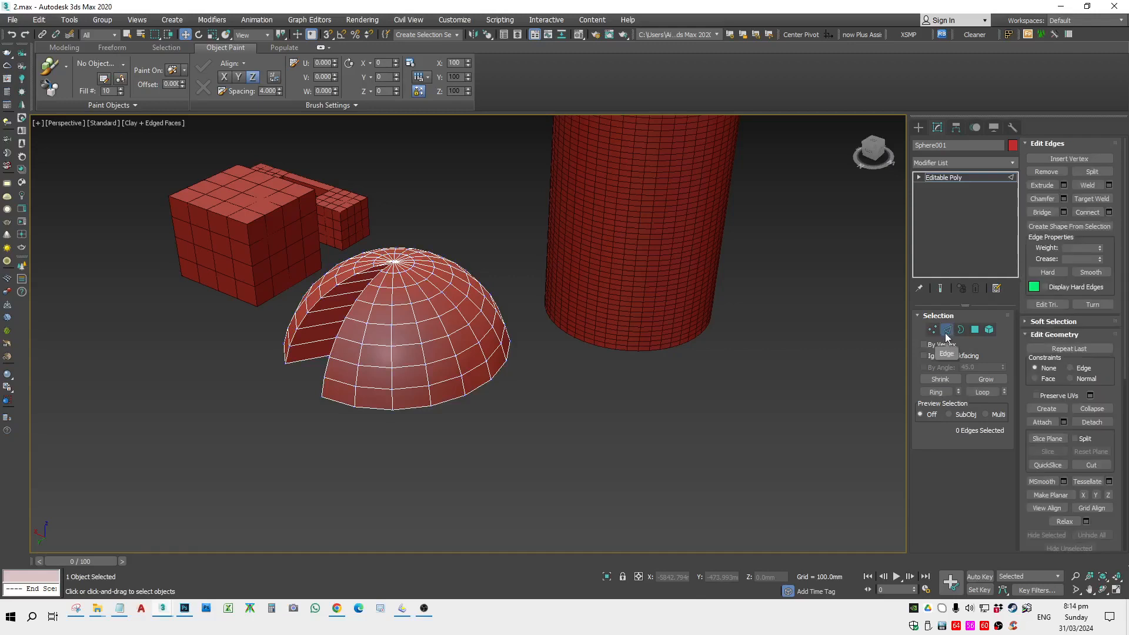
{"action": "left_click", "coordinate": [961, 328]}
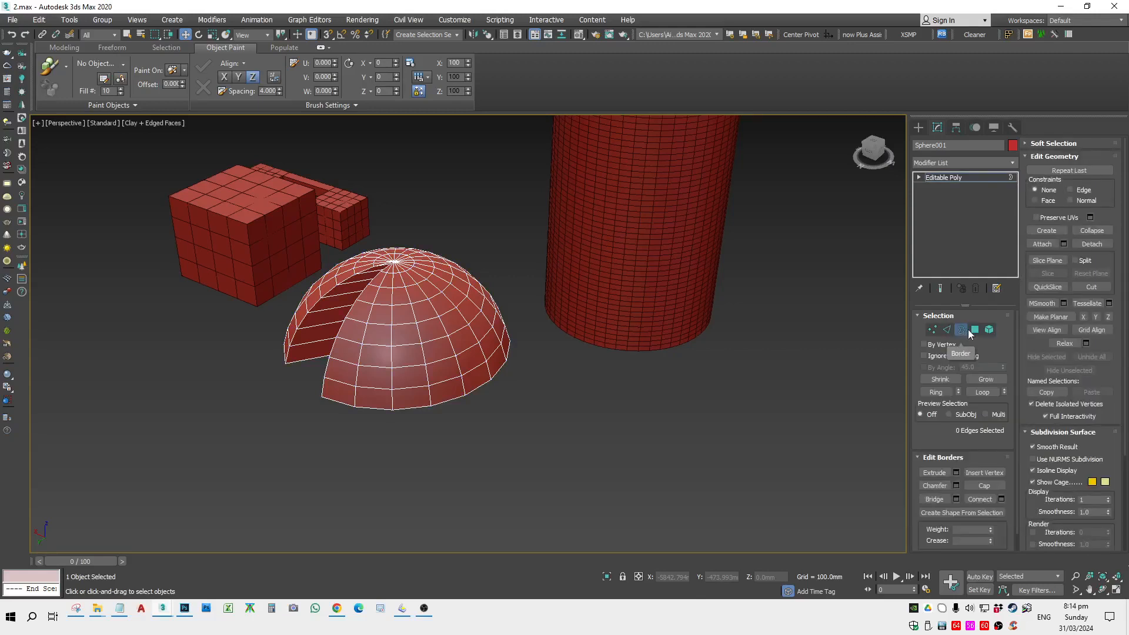
{"action": "left_click", "coordinate": [975, 329]}
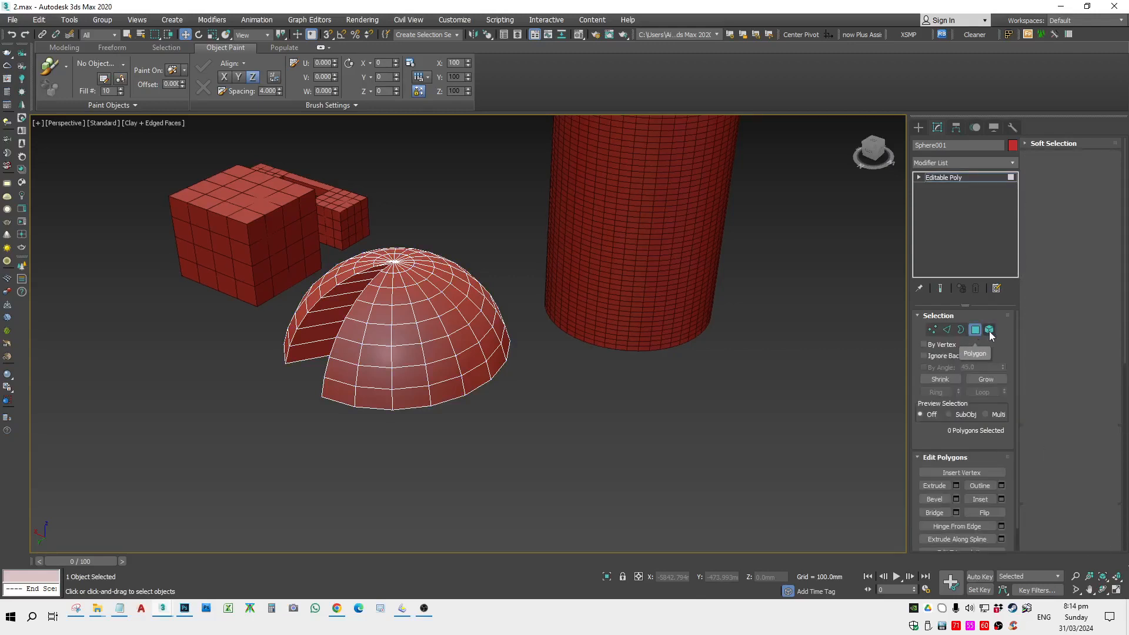
{"action": "left_click", "coordinate": [989, 330]}
{"action": "left_click", "coordinate": [431, 362]}
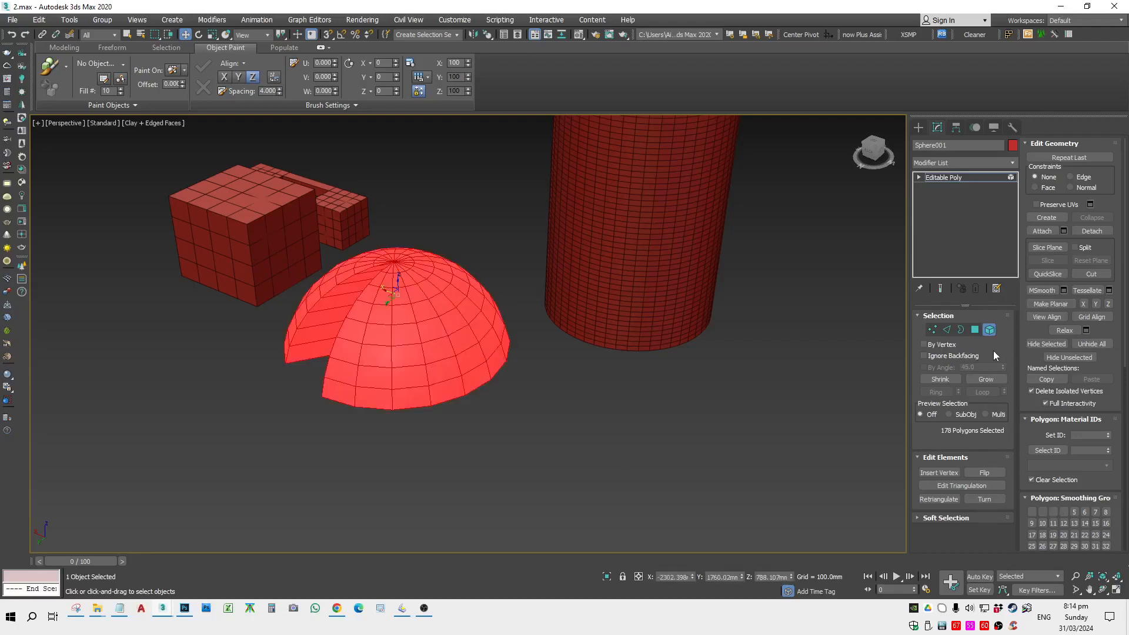
{"action": "key", "text": "5"}
{"action": "left_click", "coordinate": [676, 436]}
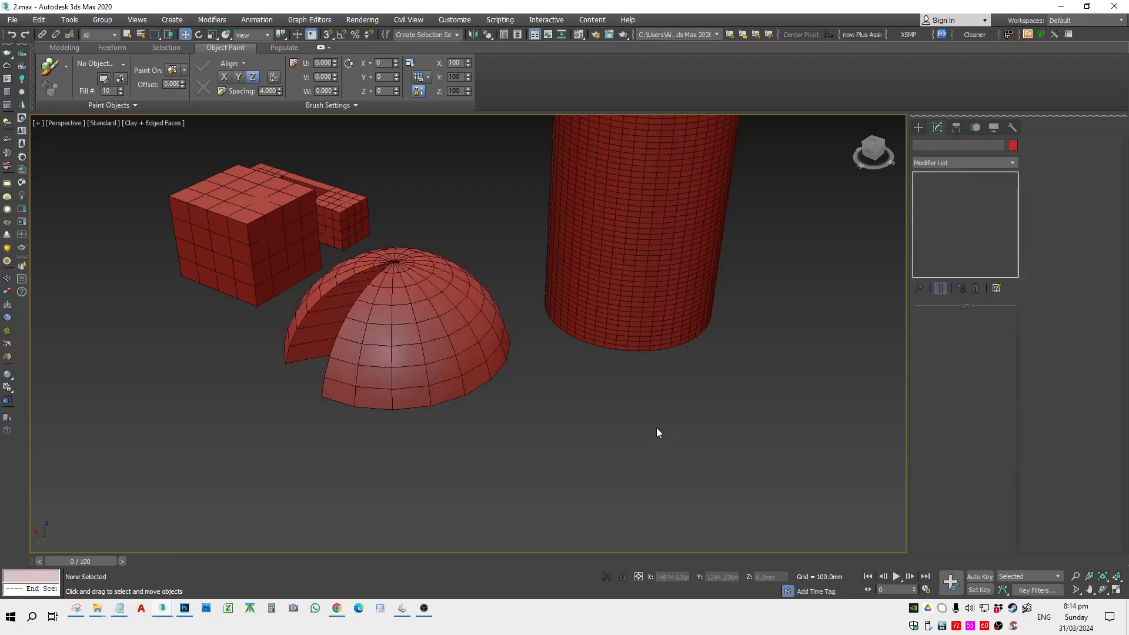
{"action": "scroll", "coordinate": [657, 428], "scroll_direction": "down", "scroll_amount": 5}
{"action": "scroll", "coordinate": [593, 406], "scroll_direction": "up", "scroll_amount": 5}
{"action": "left_click", "coordinate": [614, 408]}
{"action": "middle_click_drag", "start_coordinate": [769, 444], "coordinate": [678, 437]}
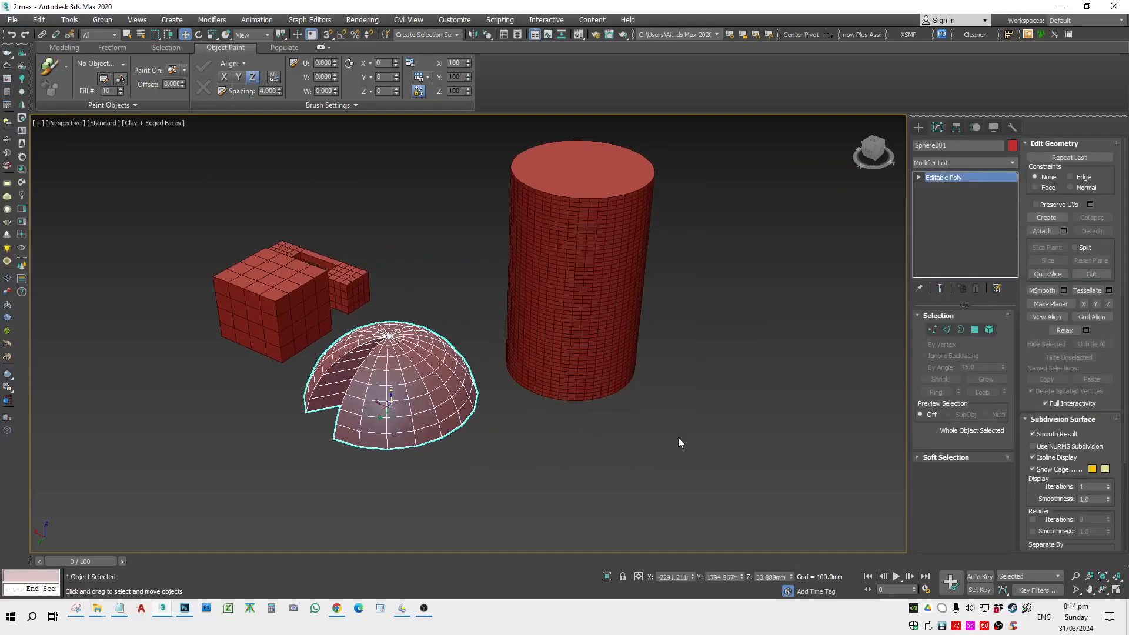
{"action": "left_click", "coordinate": [678, 438]}
{"action": "left_click", "coordinate": [620, 334]}
{"action": "left_click", "coordinate": [795, 316]}
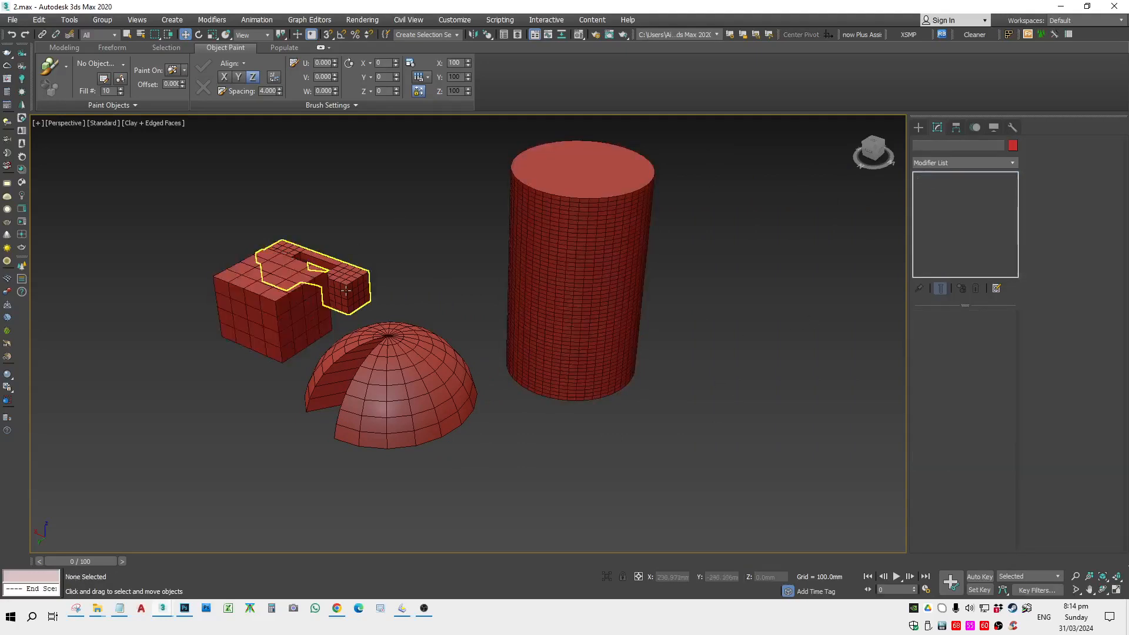
{"action": "left_click", "coordinate": [333, 267]}
{"action": "left_click", "coordinate": [681, 456]}
{"action": "scroll", "coordinate": [680, 457], "scroll_direction": "down", "scroll_amount": 5}
{"action": "scroll", "coordinate": [557, 439], "scroll_direction": "up", "scroll_amount": 4}
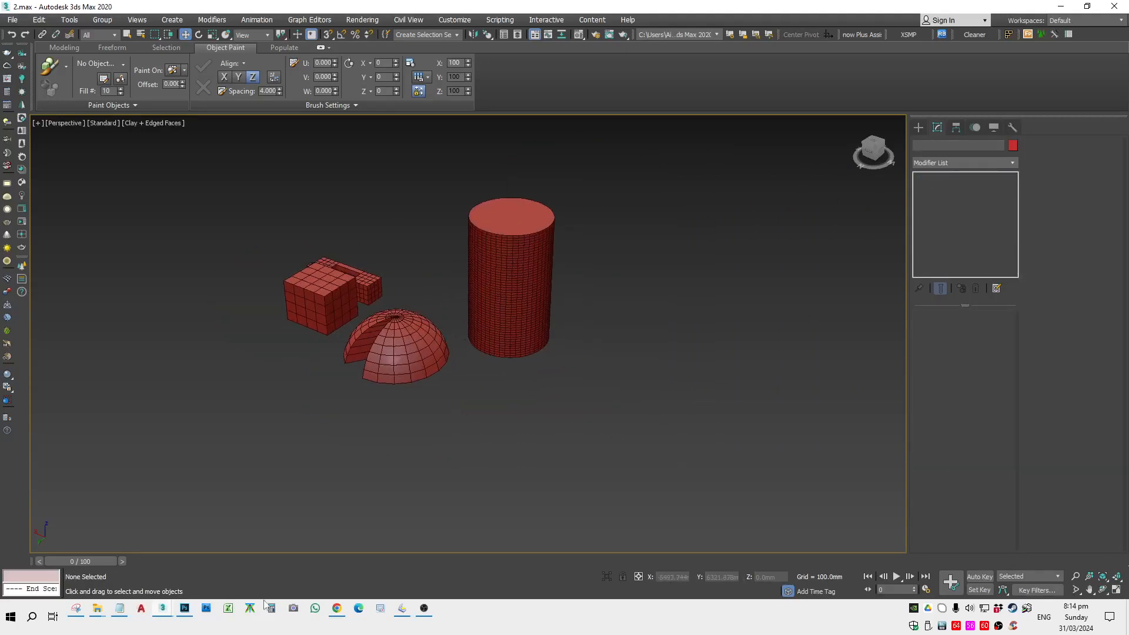
Step: Select the cylinder and reduce it to 16 height segments and 9 sides
{"action": "left_click", "coordinate": [529, 306]}
{"action": "scroll", "coordinate": [524, 361], "scroll_direction": "up", "scroll_amount": 3}
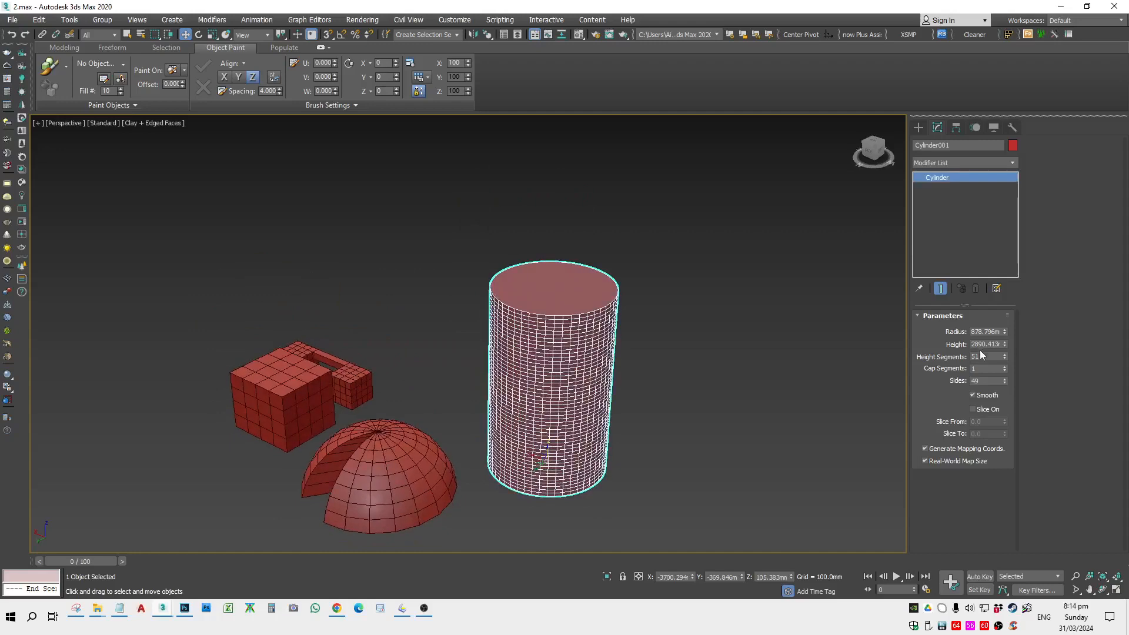
{"action": "left_click_drag", "start_coordinate": [1005, 357], "coordinate": [1020, 402]}
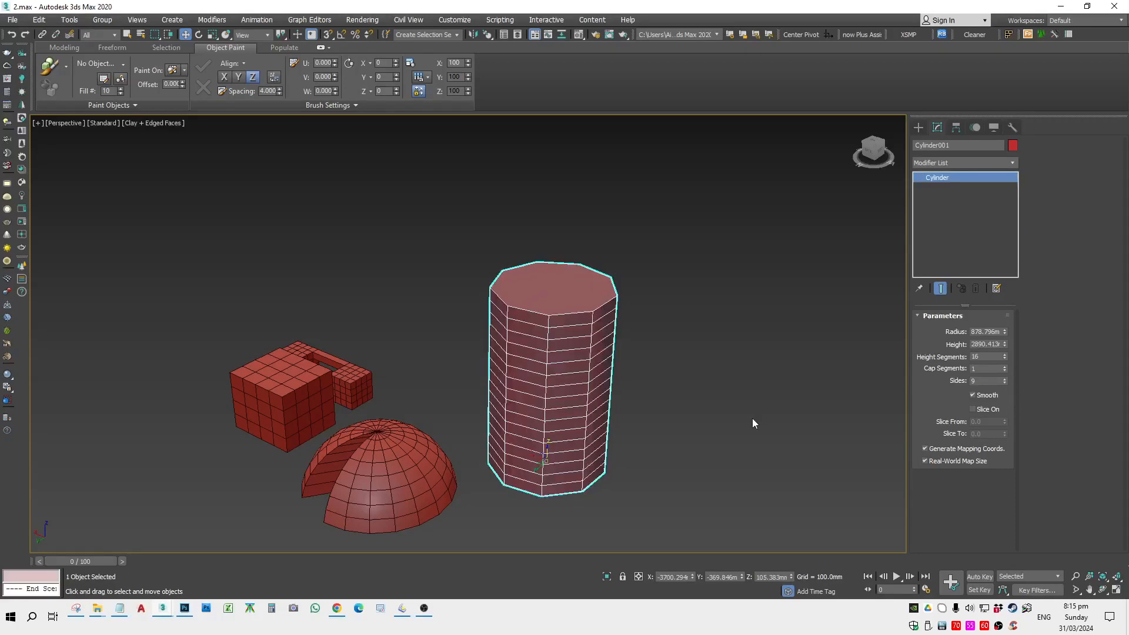
Step: Reduce the cylinder's number of sides to 7
{"action": "middle_click_drag", "start_coordinate": [753, 418], "coordinate": [718, 358], "text": "alt"}
{"action": "key", "text": "t"}
{"action": "key", "text": "z"}
{"action": "scroll", "coordinate": [658, 400], "scroll_direction": "down", "scroll_amount": 2}
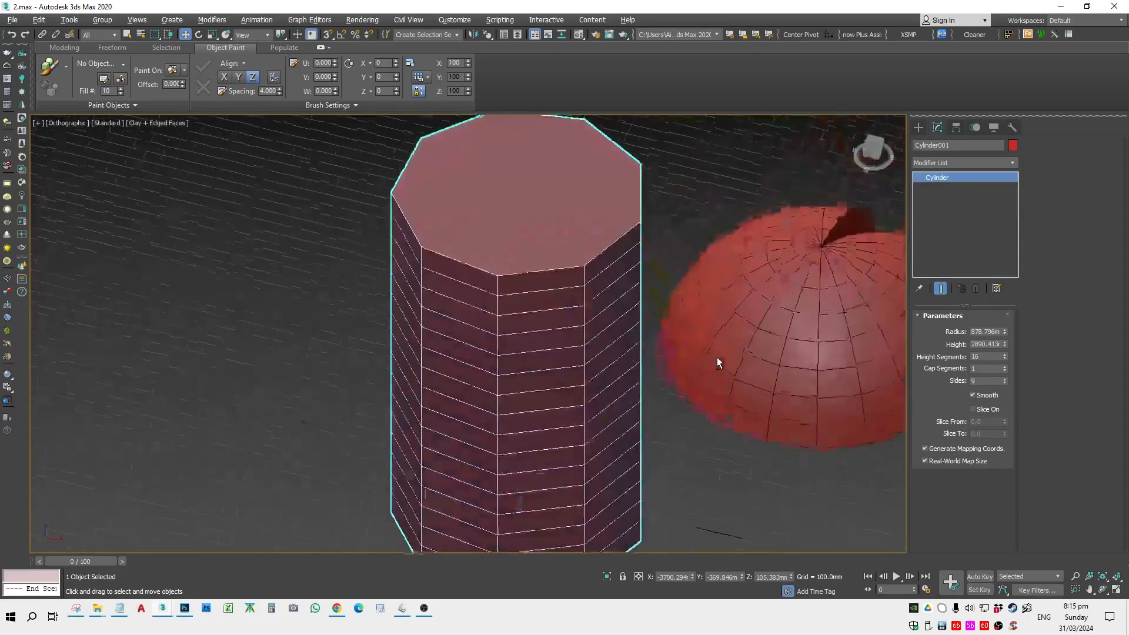
{"action": "left_click_drag", "start_coordinate": [1007, 381], "coordinate": [1007, 381]}
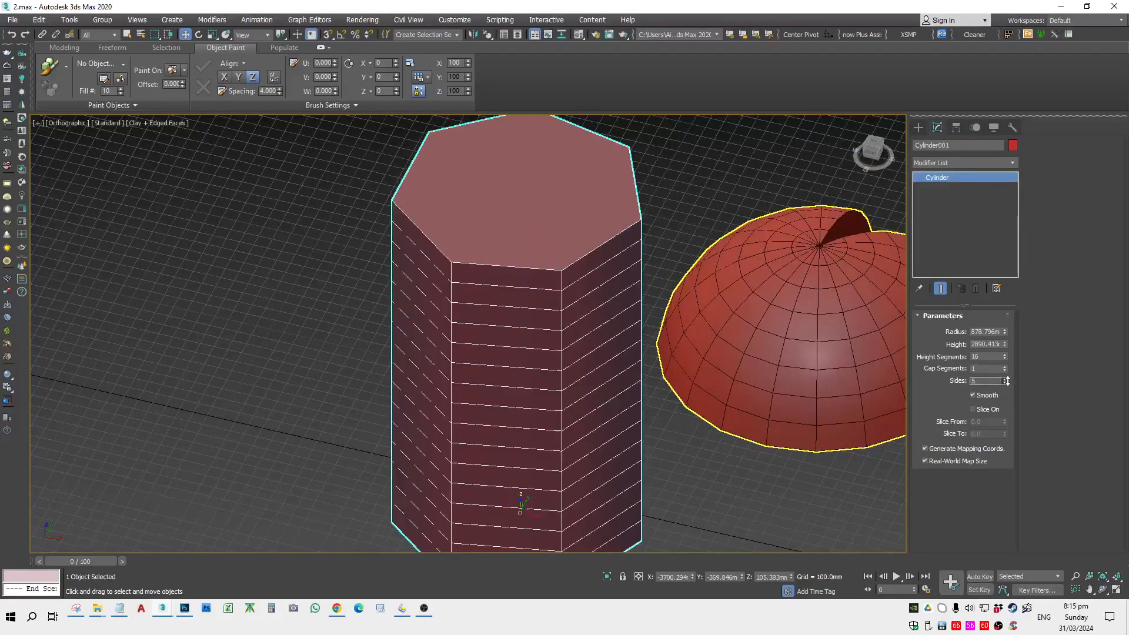
Step: Examine the cylinder's polygonal outline from above and its flat side faces in orthographic and perspective views
{"action": "scroll", "coordinate": [684, 393], "scroll_direction": "down", "scroll_amount": 3}
{"action": "key", "text": "t"}
{"action": "key", "text": "z"}
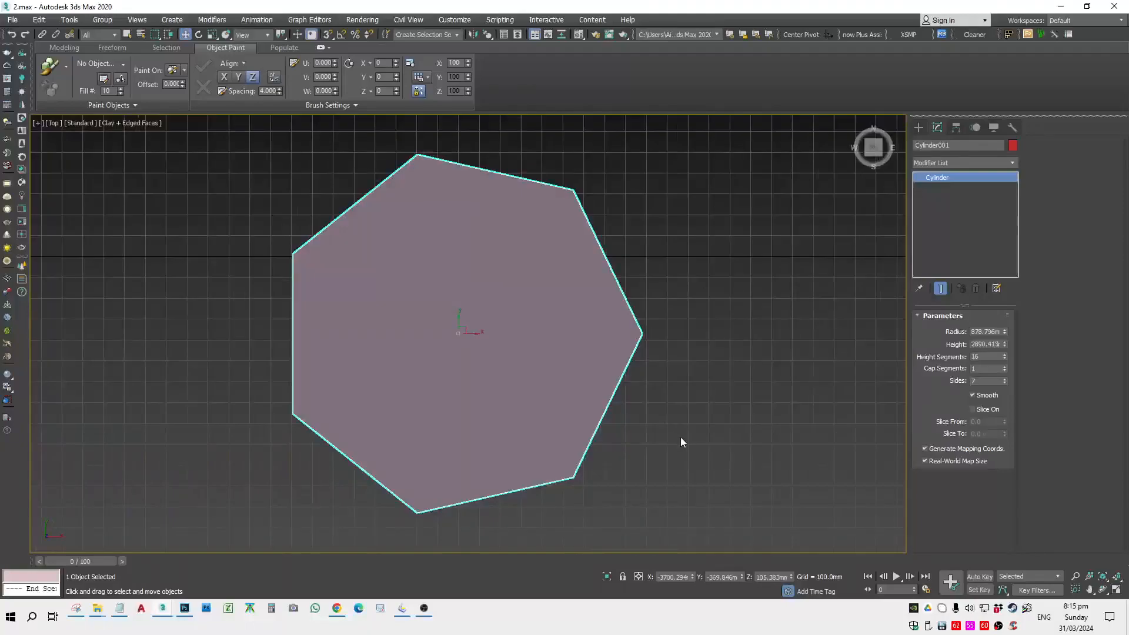
{"action": "middle_click_drag", "start_coordinate": [680, 438], "coordinate": [464, 343], "text": "alt"}
{"action": "scroll", "coordinate": [667, 352], "scroll_direction": "down", "scroll_amount": 2}
{"action": "scroll", "coordinate": [597, 416], "scroll_direction": "down", "scroll_amount": 2}
{"action": "scroll", "coordinate": [553, 326], "scroll_direction": "up", "scroll_amount": 3}
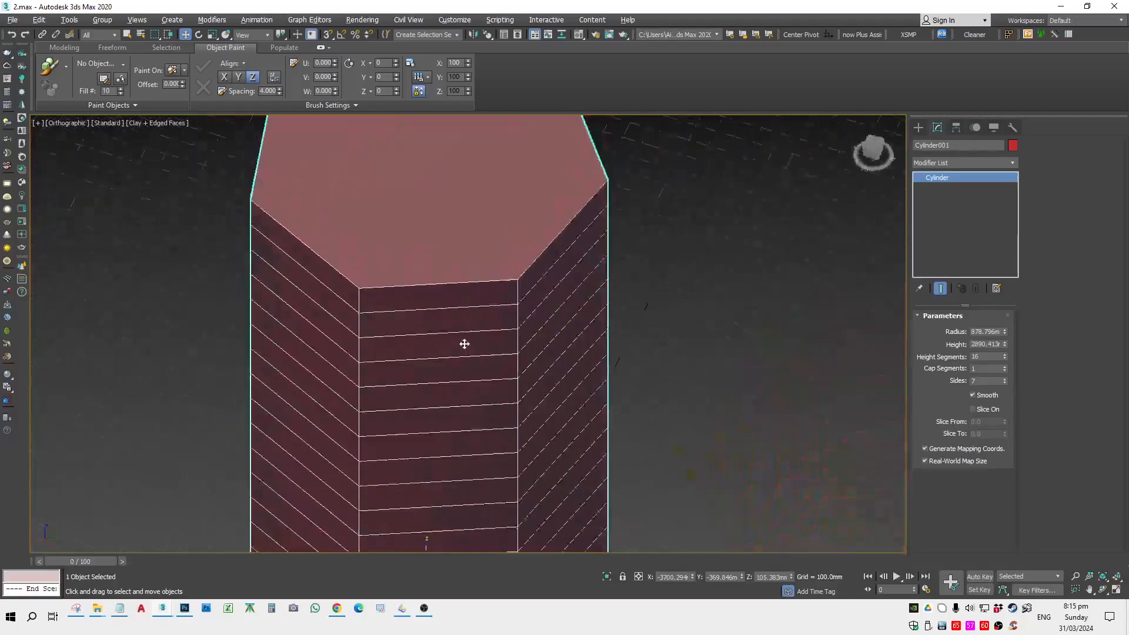
{"action": "scroll", "coordinate": [486, 269], "scroll_direction": "down", "scroll_amount": 3}
{"action": "key", "text": "p"}
{"action": "middle_click_drag", "start_coordinate": [504, 375], "coordinate": [337, 363], "text": "alt"}
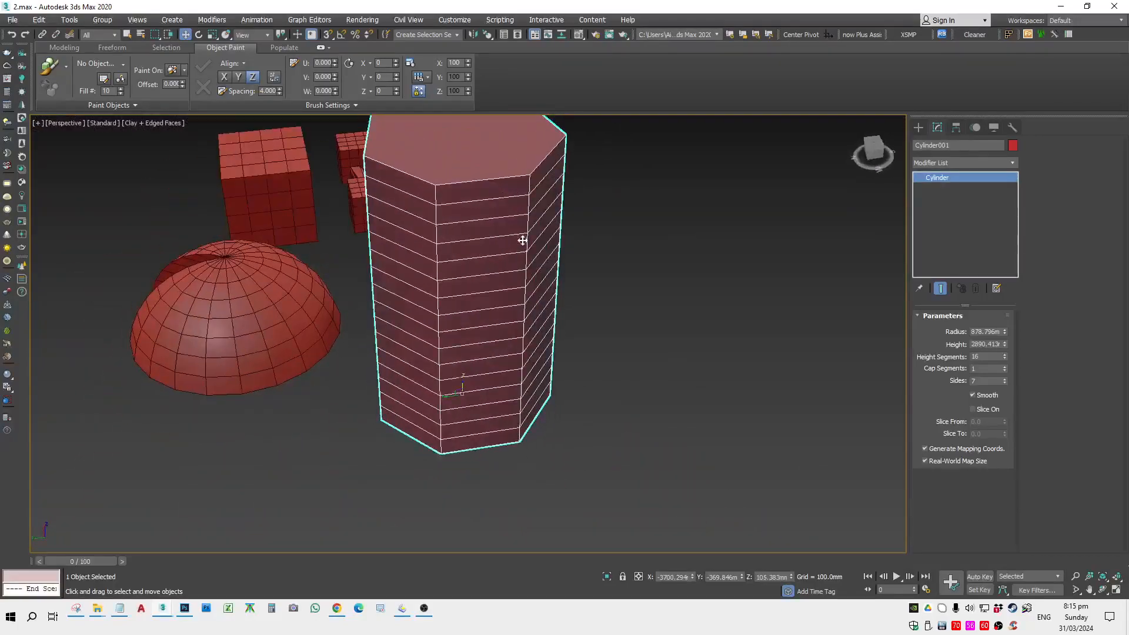
Step: Switch the cylinder's Smooth option off and on to compare the shading of its side faces, leaving it on
{"action": "scroll", "coordinate": [607, 361], "scroll_direction": "down", "scroll_amount": 5}
{"action": "middle_click_drag", "start_coordinate": [613, 447], "coordinate": [688, 378]}
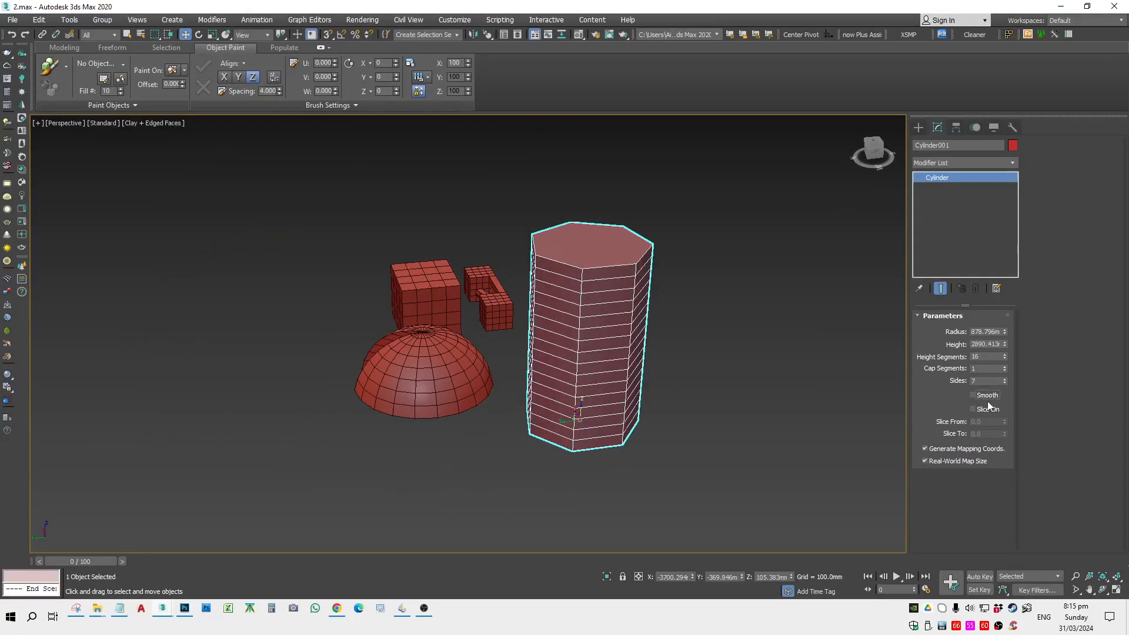
{"action": "left_click", "coordinate": [973, 395]}
{"action": "scroll", "coordinate": [597, 404], "scroll_direction": "up", "scroll_amount": 4}
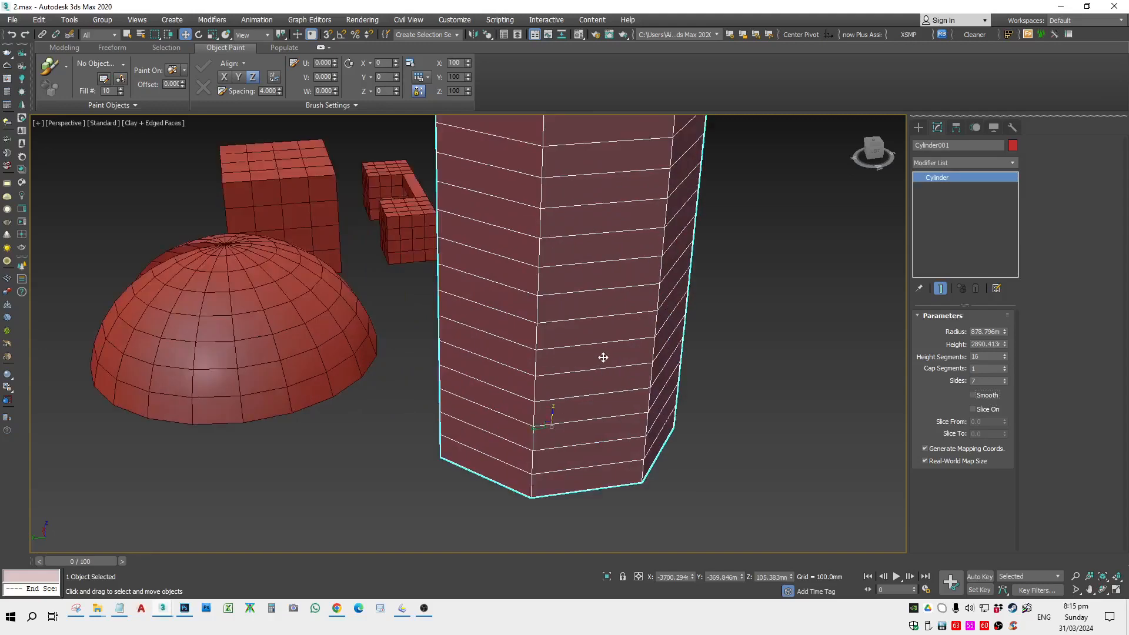
{"action": "middle_click_drag", "start_coordinate": [707, 471], "coordinate": [624, 477], "text": "alt"}
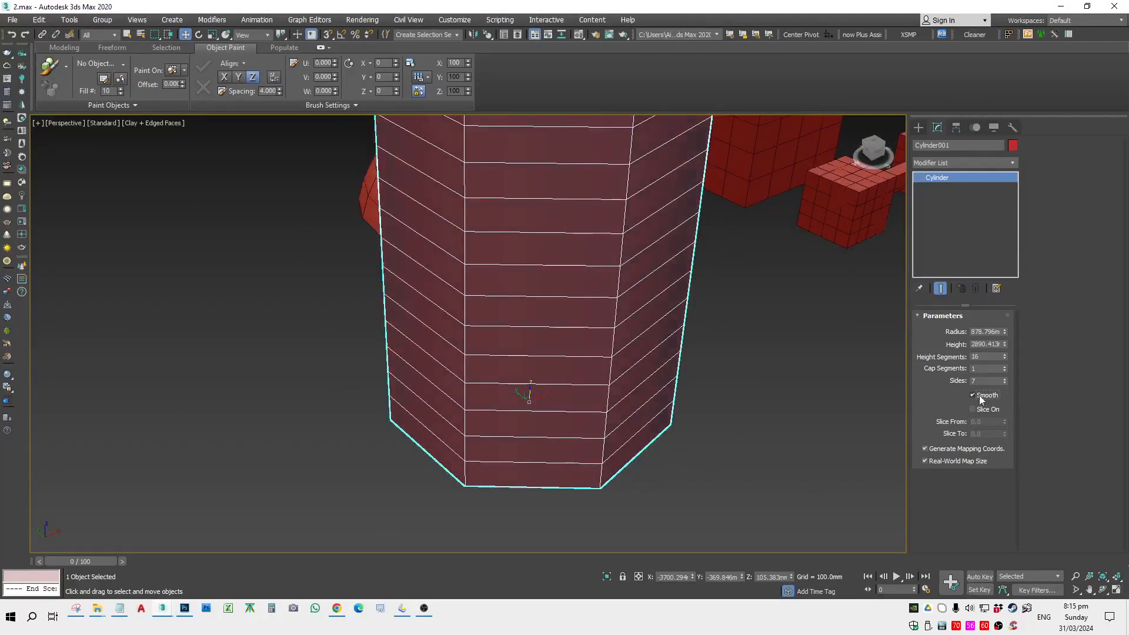
{"action": "left_click", "coordinate": [974, 395]}
{"action": "scroll", "coordinate": [754, 418], "scroll_direction": "down", "scroll_amount": 6}
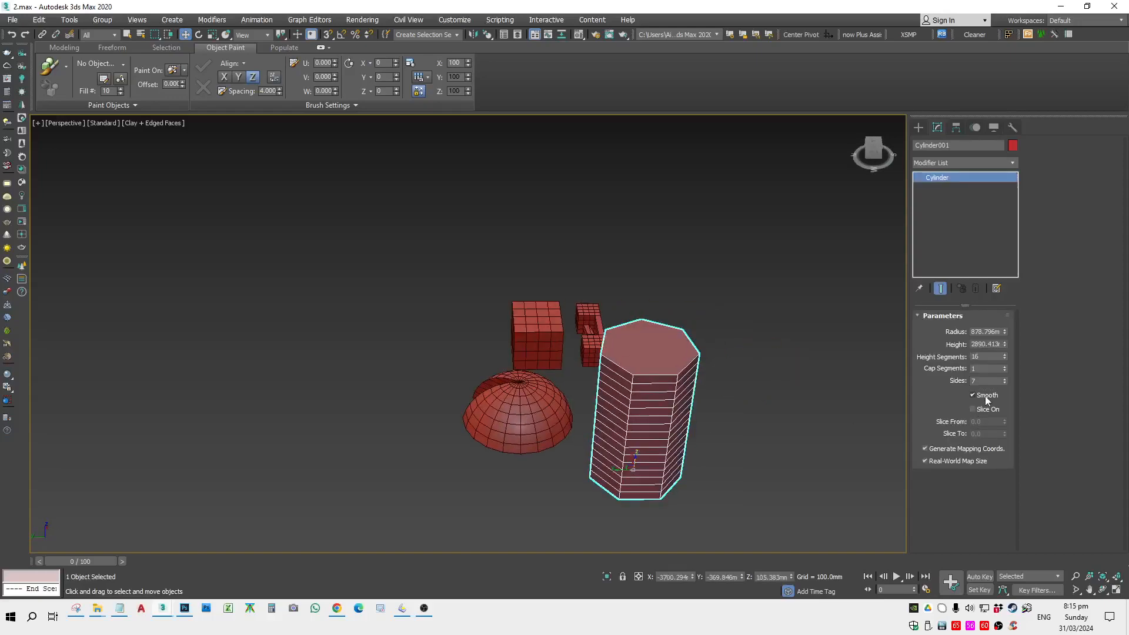
Step: Convert the seven-sided cylinder to an Editable Poly
{"action": "scroll", "coordinate": [670, 436], "scroll_direction": "up", "scroll_amount": 6}
{"action": "right_click", "coordinate": [694, 380]}
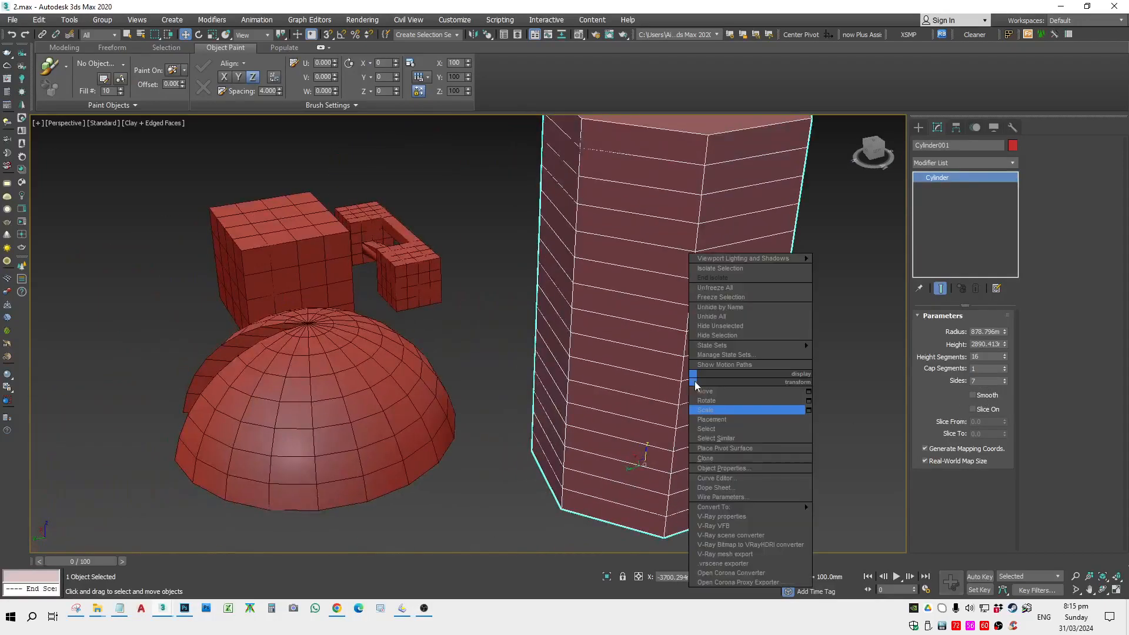
{"action": "mouse_move", "coordinate": [782, 507]}
{"action": "left_click", "coordinate": [859, 510]}
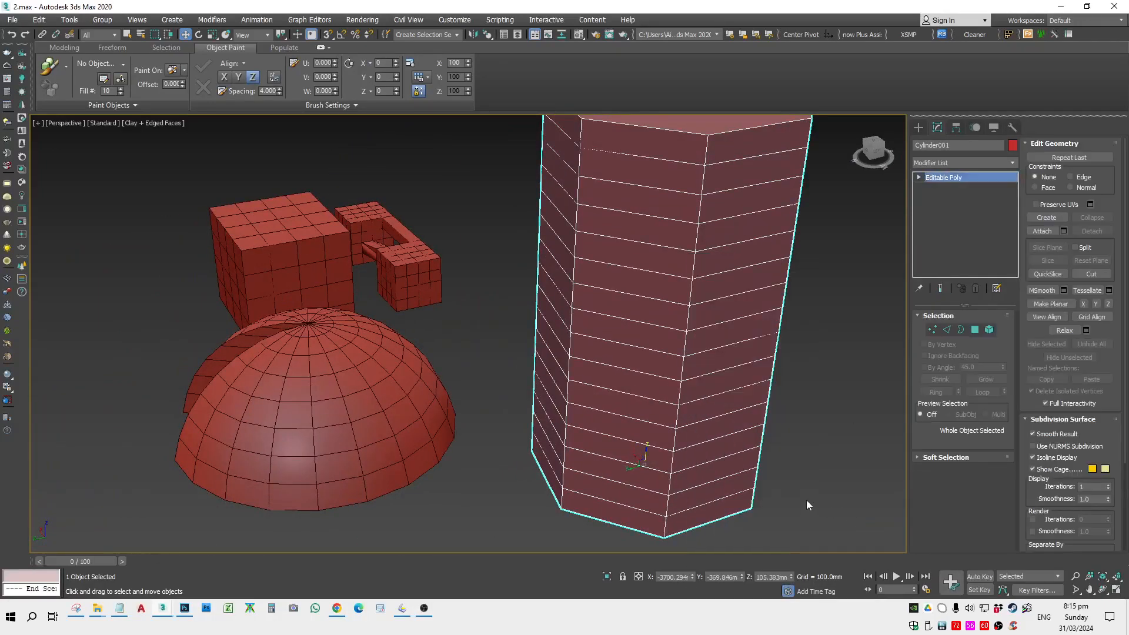
Step: Select one polygon in the upper half of the cylinder's side and extrude it slightly outward
{"action": "left_click", "coordinate": [975, 329]}
{"action": "left_click", "coordinate": [681, 292]}
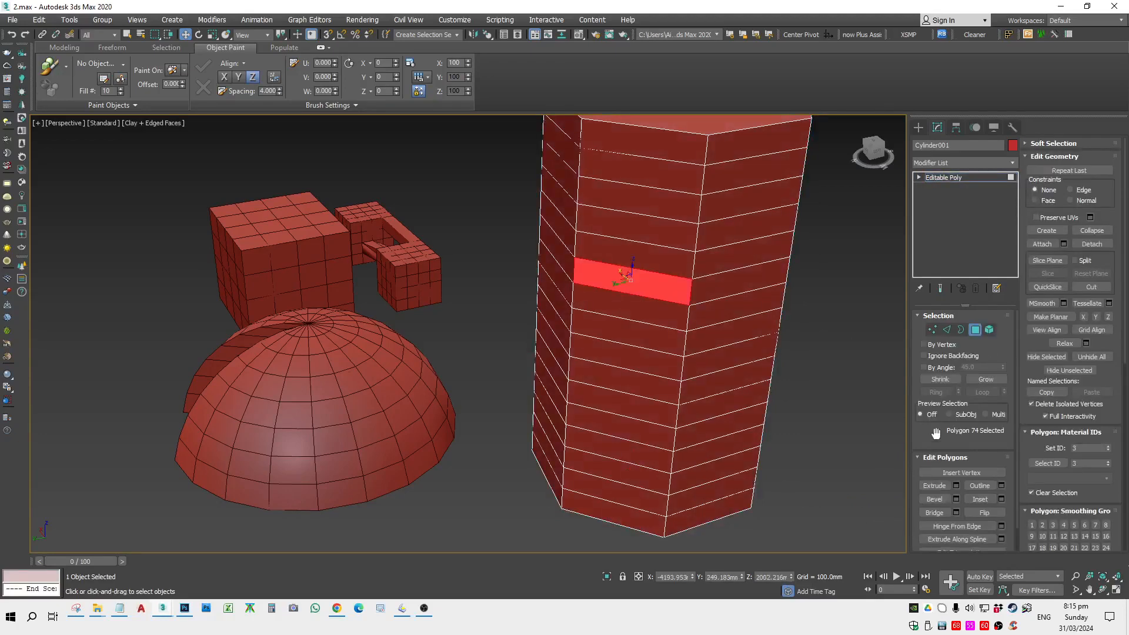
{"action": "left_click", "coordinate": [934, 486]}
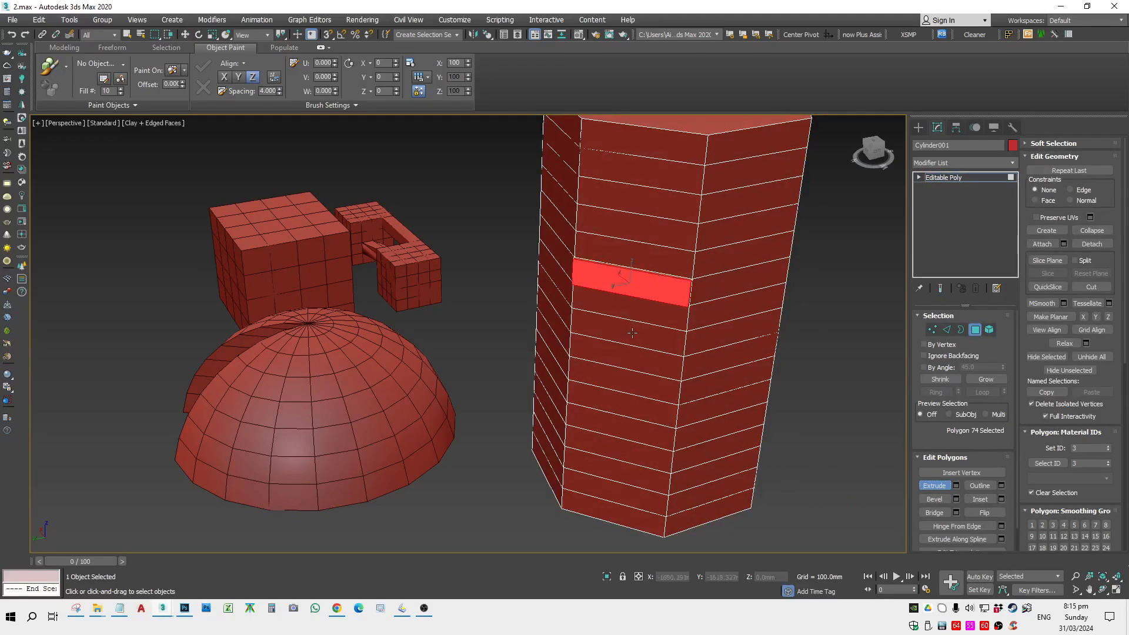
{"action": "key", "text": "w"}
{"action": "middle_click_drag", "start_coordinate": [632, 333], "coordinate": [612, 308], "text": "alt"}
{"action": "scroll", "coordinate": [594, 357], "scroll_direction": "up", "scroll_amount": 6}
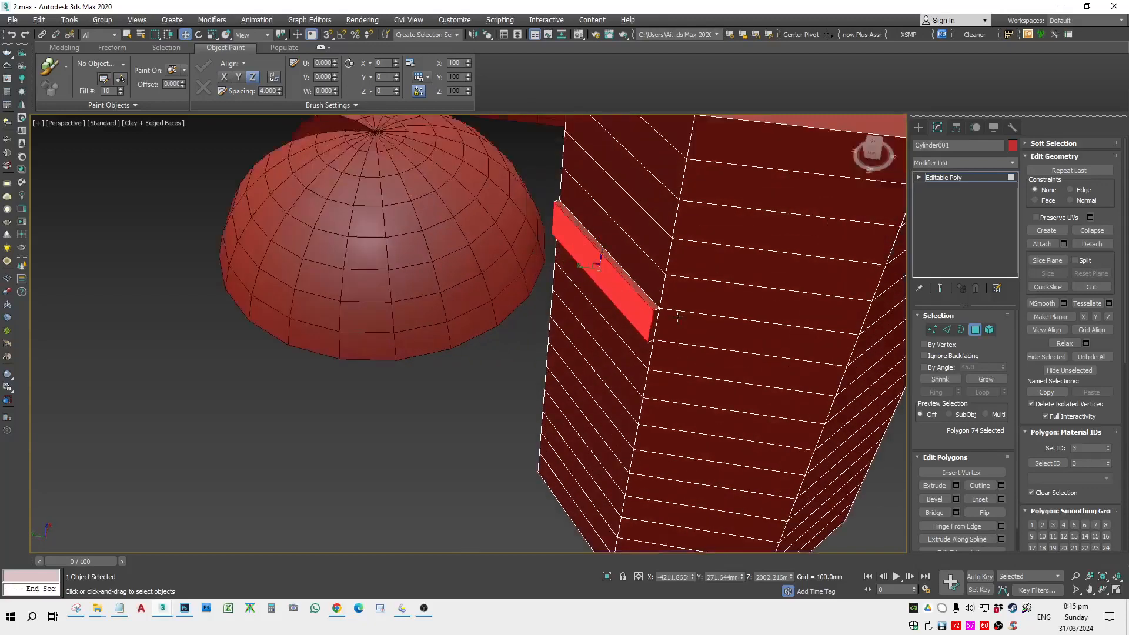
Step: Move the extruded polygon well away from the cylinder to form an arm, and adjust the position of its end face
{"action": "left_click_drag", "start_coordinate": [565, 293], "coordinate": [100, 309]}
{"action": "middle_click_drag", "start_coordinate": [100, 309], "coordinate": [329, 359], "text": "alt"}
{"action": "middle_click_drag", "start_coordinate": [329, 359], "coordinate": [499, 379]}
{"action": "scroll", "coordinate": [498, 379], "scroll_direction": "down", "scroll_amount": 4}
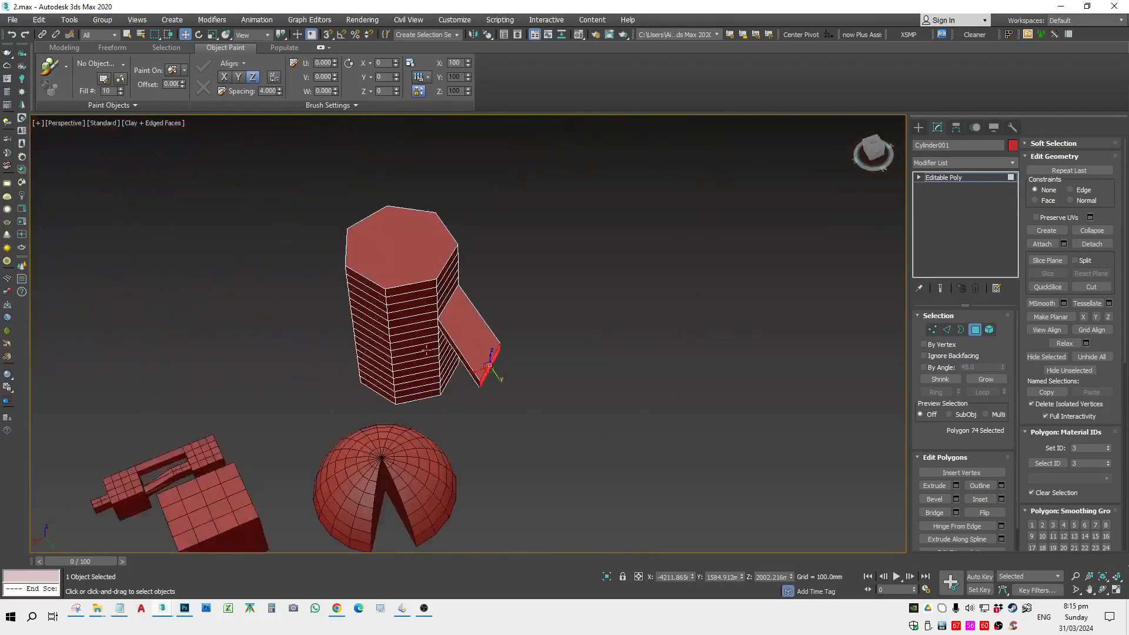
{"action": "scroll", "coordinate": [524, 381], "scroll_direction": "up", "scroll_amount": 2}
{"action": "mouse_move", "coordinate": [511, 379]}
{"action": "left_mouse_down"}
{"action": "mouse_move", "coordinate": [577, 250]}
{"action": "mouse_move", "coordinate": [529, 366]}
{"action": "left_mouse_up"}
{"action": "scroll", "coordinate": [530, 366], "scroll_direction": "up", "scroll_amount": 3}
{"action": "scroll", "coordinate": [535, 367], "scroll_direction": "up", "scroll_amount": 2}
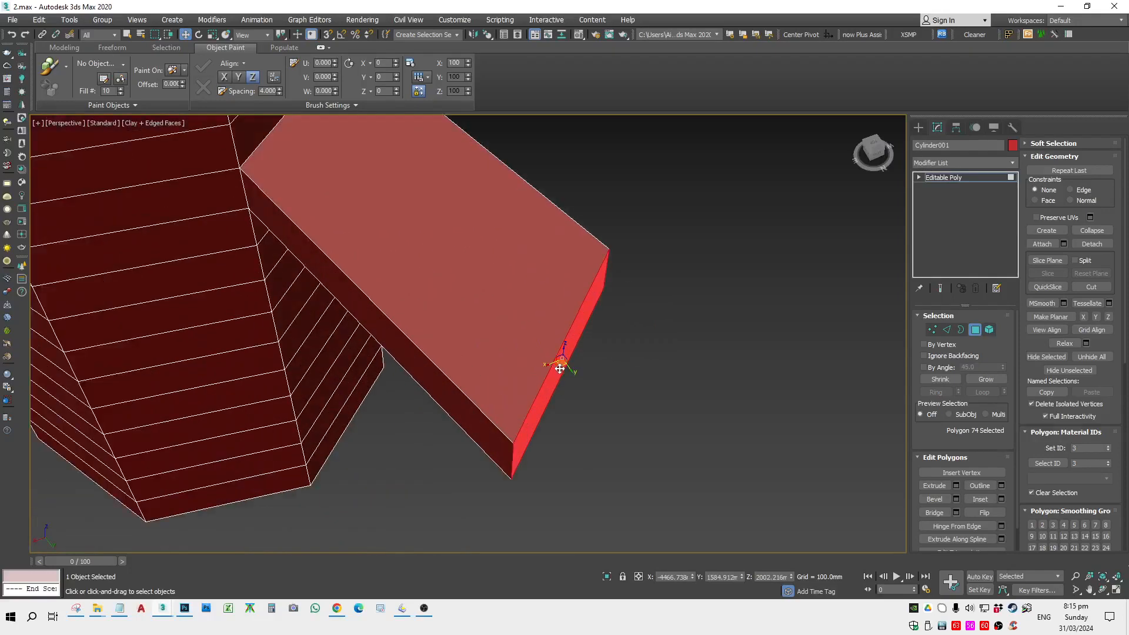
{"action": "scroll", "coordinate": [560, 369], "scroll_direction": "up", "scroll_amount": 3}
{"action": "scroll", "coordinate": [564, 360], "scroll_direction": "down", "scroll_amount": 1}
{"action": "left_click_drag", "start_coordinate": [570, 350], "coordinate": [580, 360]}
{"action": "scroll", "coordinate": [571, 361], "scroll_direction": "down", "scroll_amount": 5}
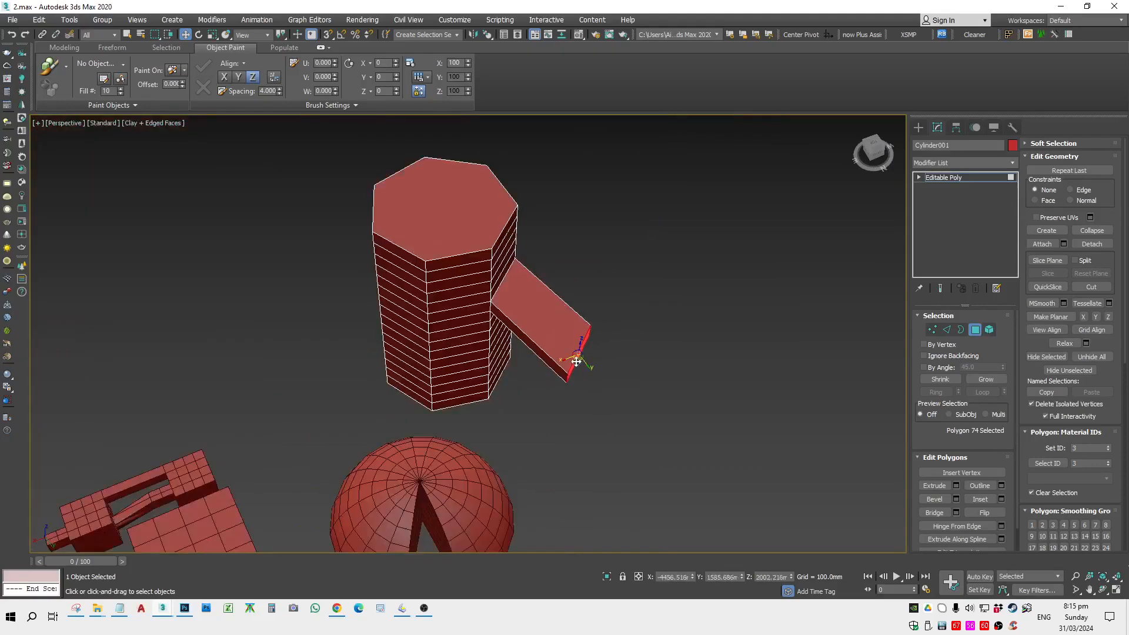
Step: Move the arm's end polygon farther outward in the Top view to lengthen the arm in line with its cylinder face
{"action": "key", "text": "t"}
{"action": "scroll", "coordinate": [572, 331], "scroll_direction": "down", "scroll_amount": 3}
{"action": "left_click_drag", "start_coordinate": [570, 330], "coordinate": [420, 360]}
{"action": "left_click", "coordinate": [418, 377]}
{"action": "left_click", "coordinate": [474, 287]}
{"action": "left_click", "coordinate": [485, 289]}
{"action": "middle_click_drag", "start_coordinate": [420, 360], "coordinate": [623, 362], "text": "alt"}
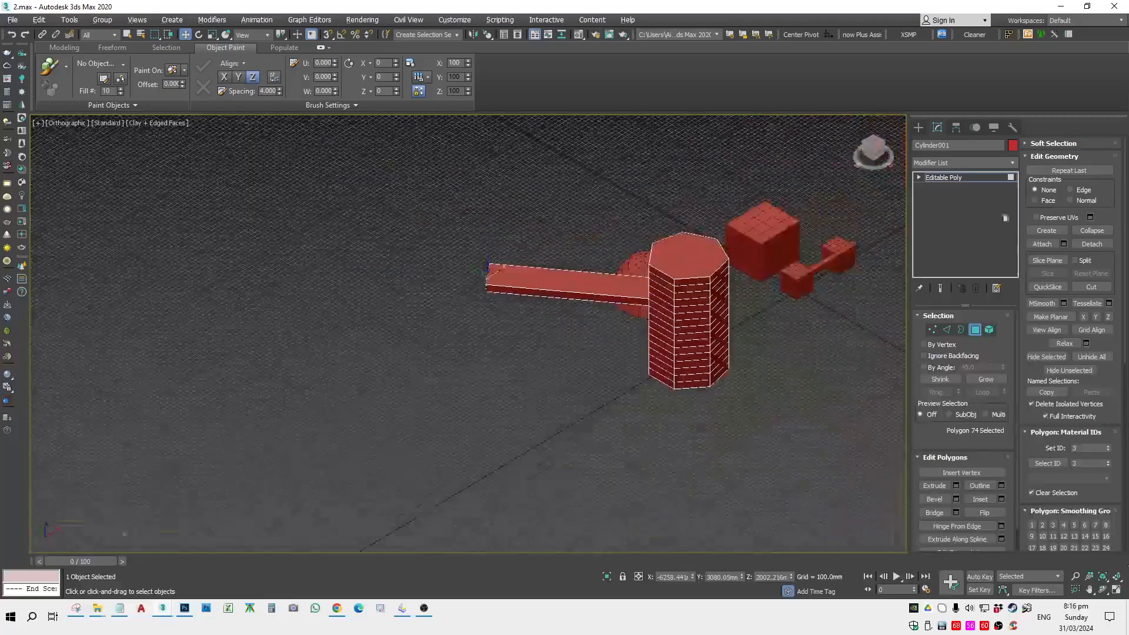
Step: Try copying the whole cylinder sideways at object level and cancel the copy
{"action": "left_click", "coordinate": [985, 176]}
{"action": "middle_click_drag", "start_coordinate": [740, 458], "coordinate": [672, 384], "text": "alt"}
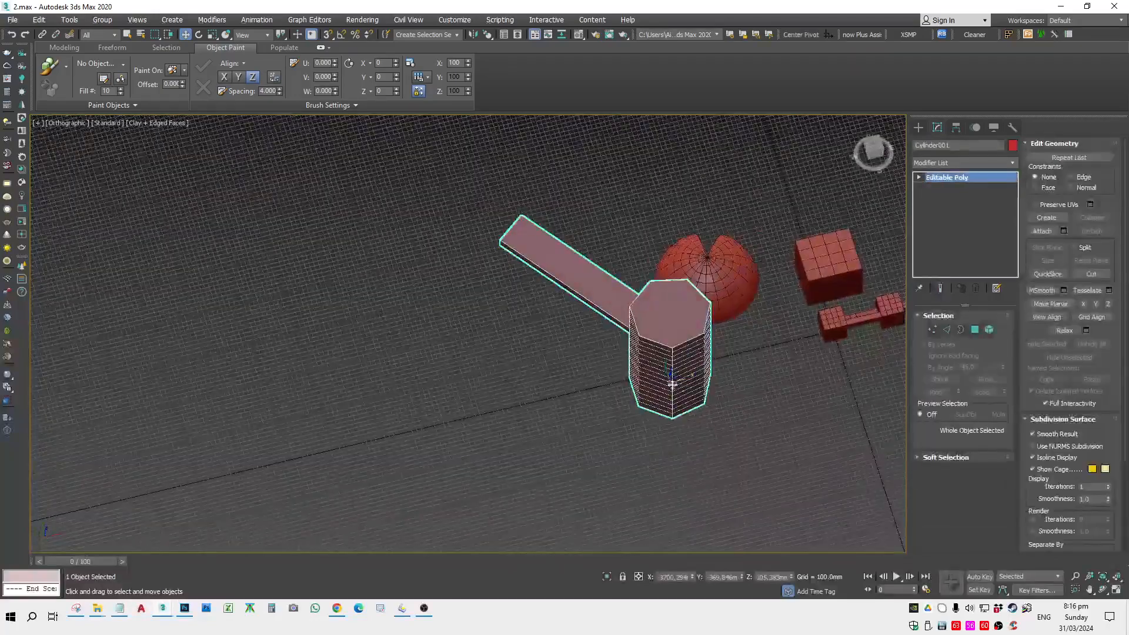
{"action": "mouse_move", "coordinate": [672, 384]}
{"action": "left_mouse_down", "text": "shift"}
{"action": "mouse_move", "coordinate": [517, 396]}
{"action": "mouse_move", "coordinate": [526, 404]}
{"action": "mouse_move", "coordinate": [515, 407]}
{"action": "left_mouse_up", "text": "shift"}
{"action": "right_click", "coordinate": [515, 407]}
{"action": "middle_click_drag", "start_coordinate": [658, 415], "coordinate": [756, 391], "text": "alt"}
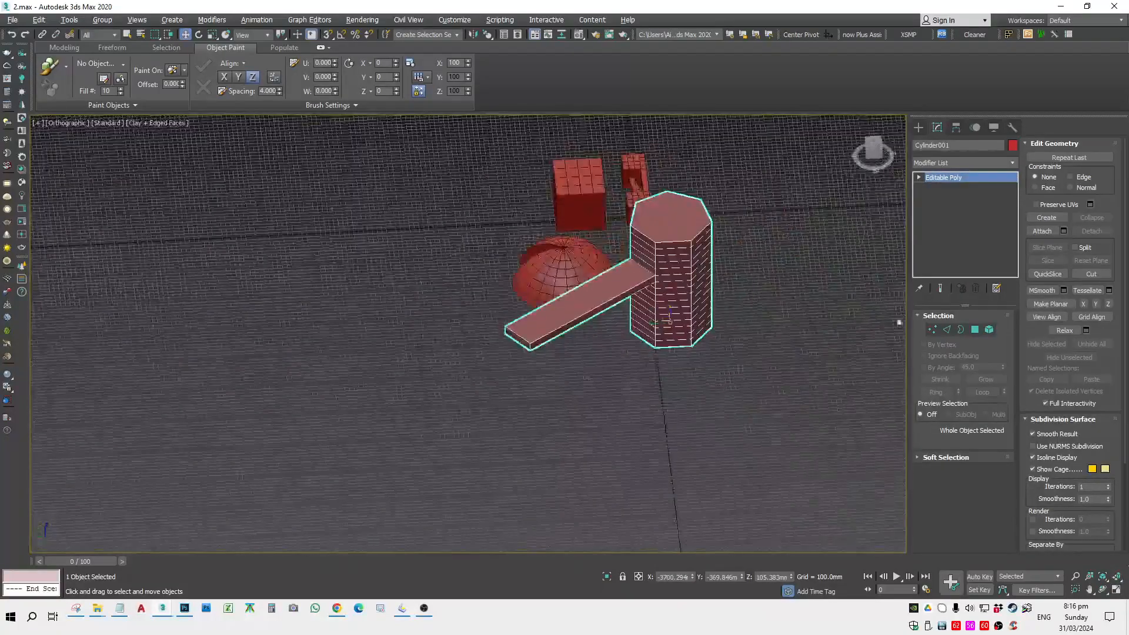
Step: Try copying the entire cylinder with its arm at Element level and undo the copy
{"action": "left_click", "coordinate": [990, 331]}
{"action": "left_click", "coordinate": [675, 296]}
{"action": "middle_click_drag", "start_coordinate": [459, 456], "coordinate": [643, 302], "text": "alt"}
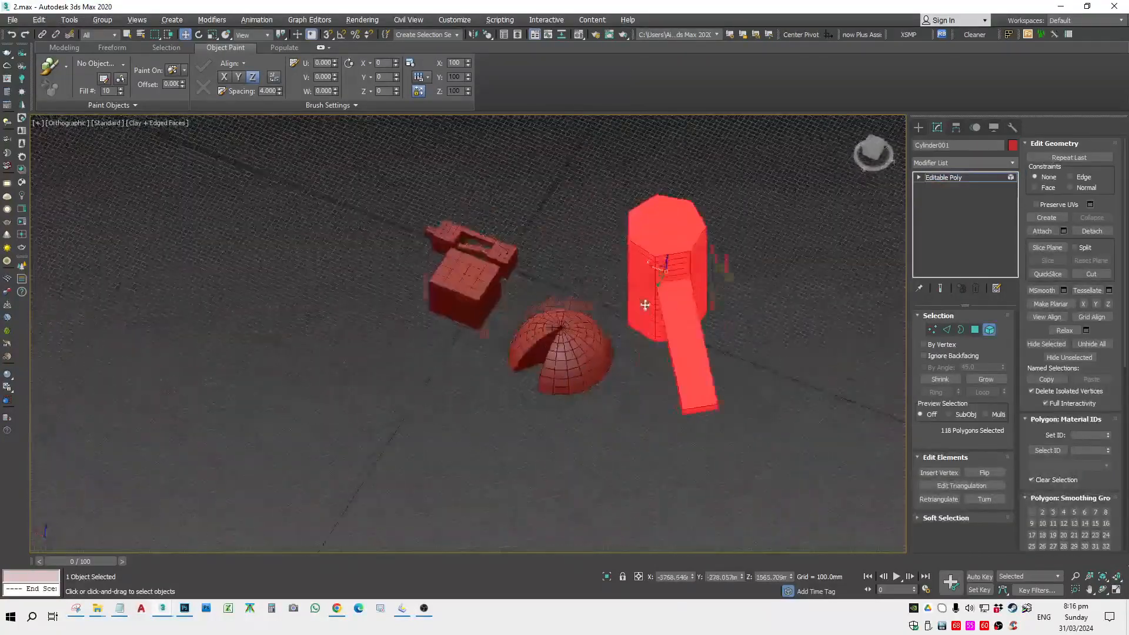
{"action": "left_click_drag", "start_coordinate": [653, 259], "coordinate": [796, 285], "text": "shift"}
{"action": "key", "text": "ctrl+z"}
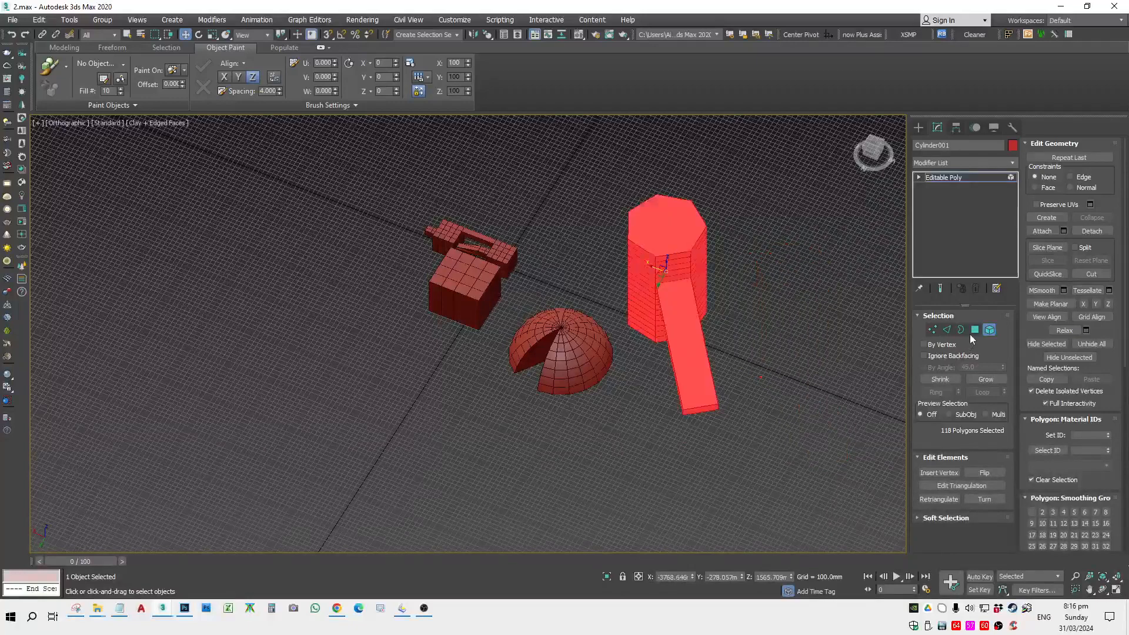
Step: Select all 16 polygons on the cylinder face beside the arm at Polygon level
{"action": "left_click", "coordinate": [975, 330]}
{"action": "scroll", "coordinate": [746, 273], "scroll_direction": "up", "scroll_amount": 8}
{"action": "left_click", "coordinate": [701, 254]}
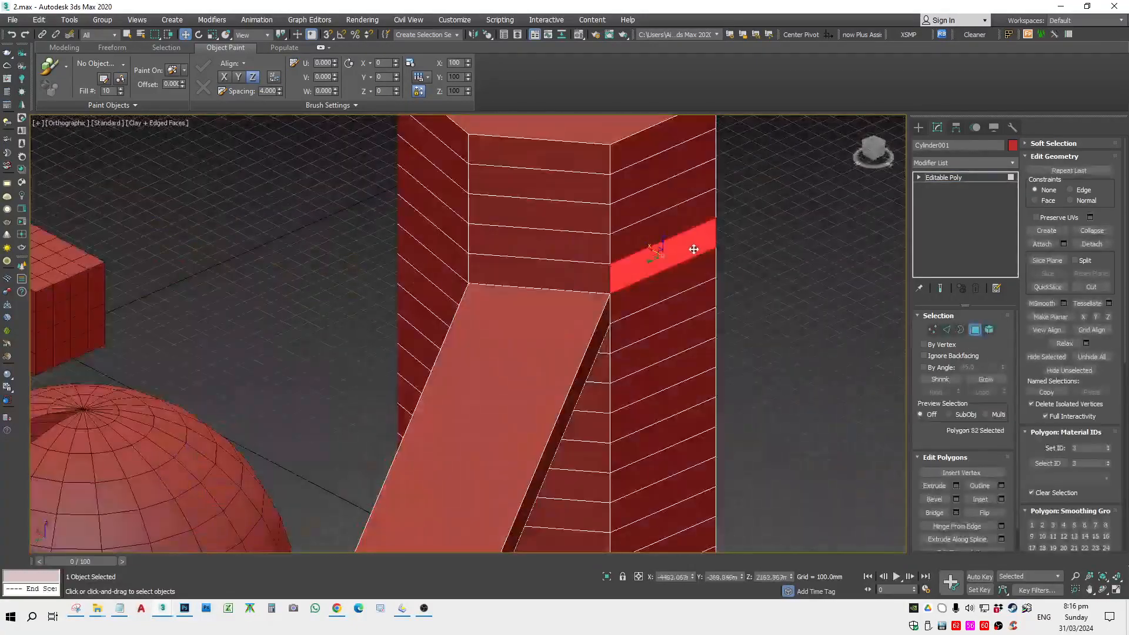
{"action": "scroll", "coordinate": [693, 247], "scroll_direction": "down", "scroll_amount": 8}
{"action": "left_click", "coordinate": [684, 169], "text": "ctrl"}
{"action": "left_click", "coordinate": [689, 273], "text": "ctrl"}
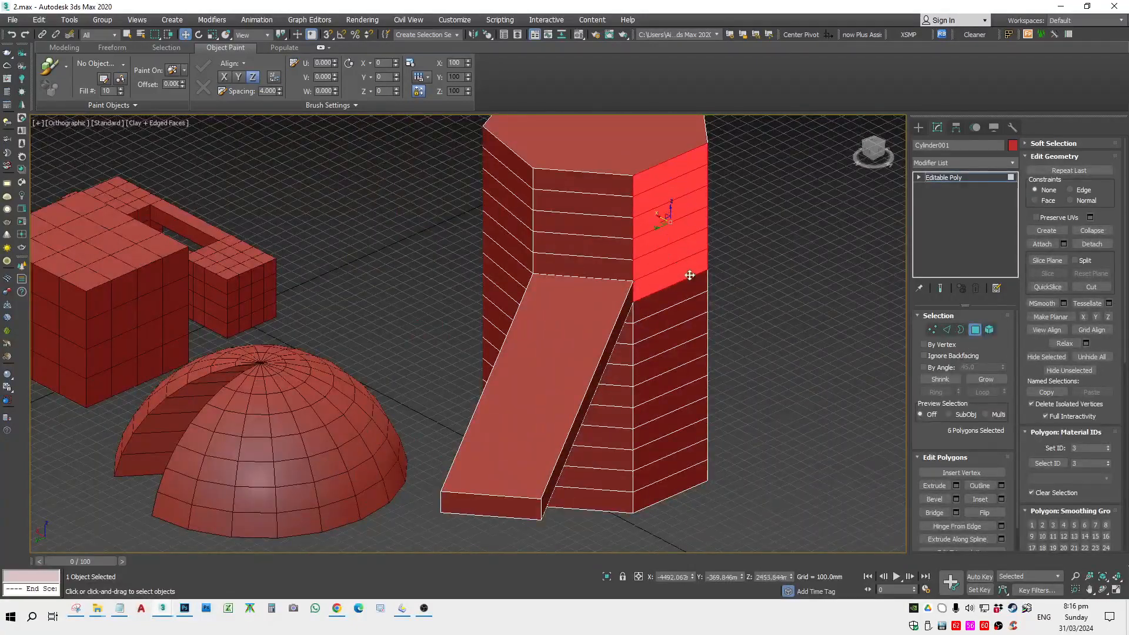
{"action": "left_click", "coordinate": [690, 289], "text": "ctrl"}
{"action": "left_click", "coordinate": [691, 311], "text": "ctrl"}
{"action": "left_click", "coordinate": [692, 333], "text": "ctrl"}
{"action": "left_click", "coordinate": [691, 355], "text": "ctrl"}
{"action": "left_click", "coordinate": [685, 377], "text": "ctrl"}
{"action": "left_click", "coordinate": [684, 396], "text": "ctrl"}
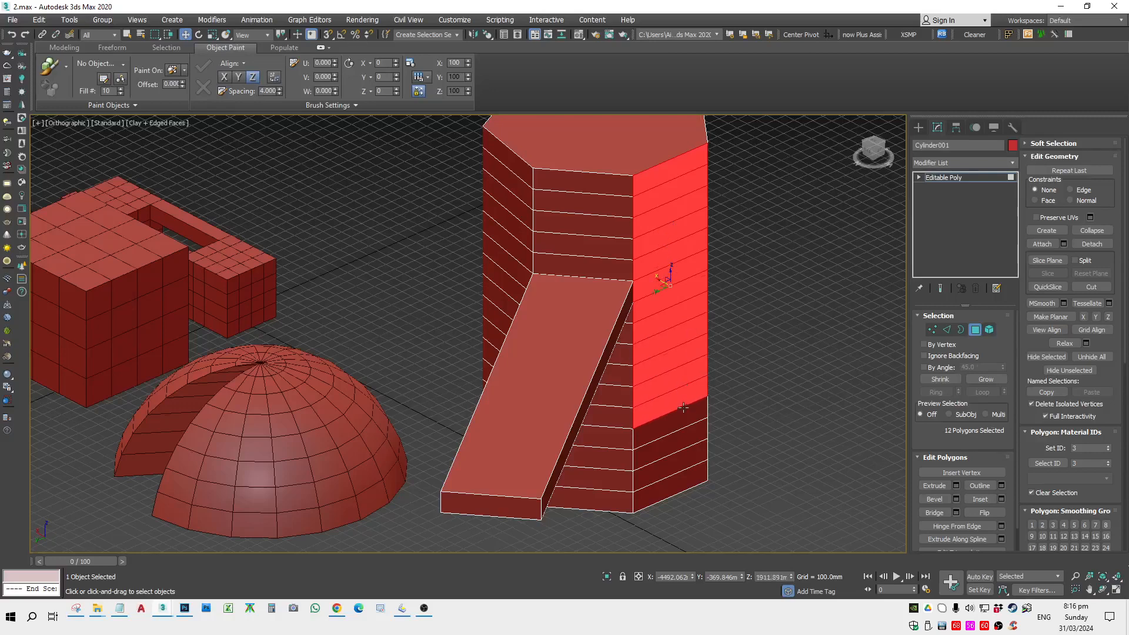
{"action": "left_click", "coordinate": [682, 415], "text": "ctrl"}
{"action": "left_click", "coordinate": [680, 435], "text": "ctrl"}
{"action": "left_click", "coordinate": [682, 454], "text": "ctrl"}
{"action": "left_click", "coordinate": [683, 474], "text": "ctrl"}
Step: Copy the selected column of polygons away from the cylinder using Clone To Element
{"action": "middle_click_drag", "start_coordinate": [684, 474], "coordinate": [636, 415], "text": "alt"}
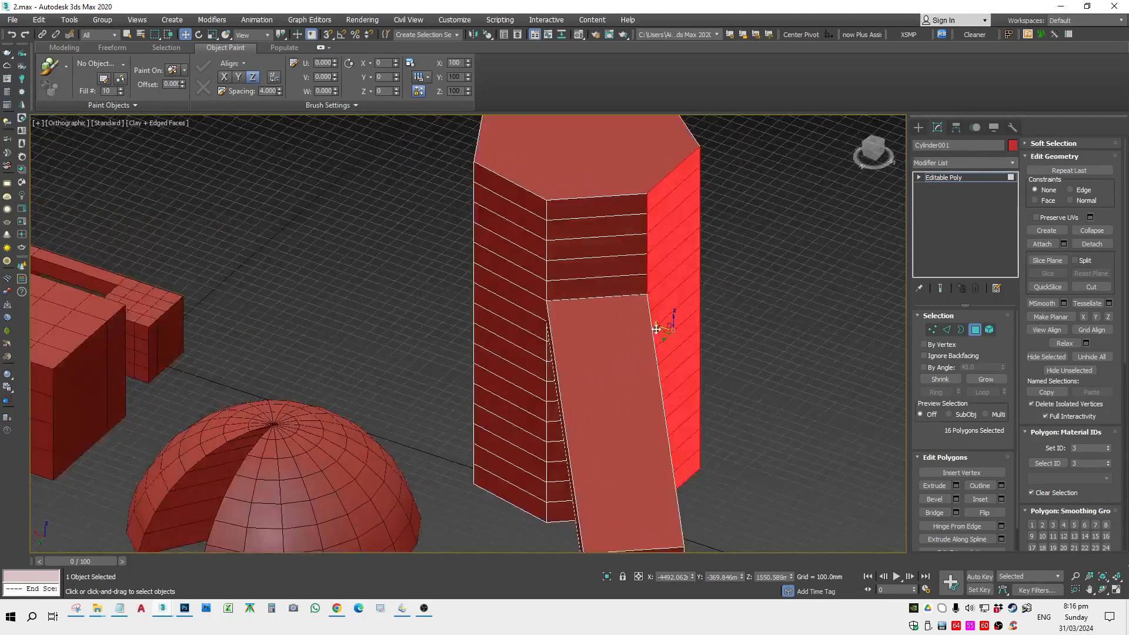
{"action": "left_click_drag", "start_coordinate": [657, 329], "coordinate": [908, 398], "text": "shift"}
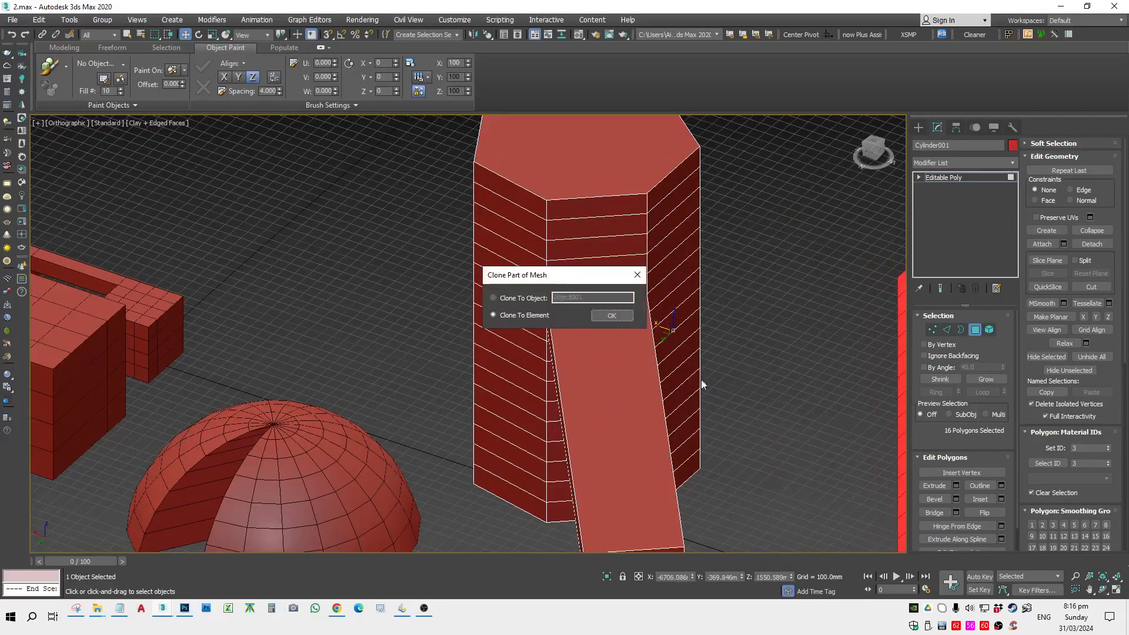
{"action": "left_click", "coordinate": [524, 298]}
{"action": "left_click", "coordinate": [530, 315]}
{"action": "left_click", "coordinate": [618, 318]}
{"action": "scroll", "coordinate": [705, 376], "scroll_direction": "down", "scroll_amount": 4}
{"action": "middle_click_drag", "start_coordinate": [811, 407], "coordinate": [795, 455], "text": "alt"}
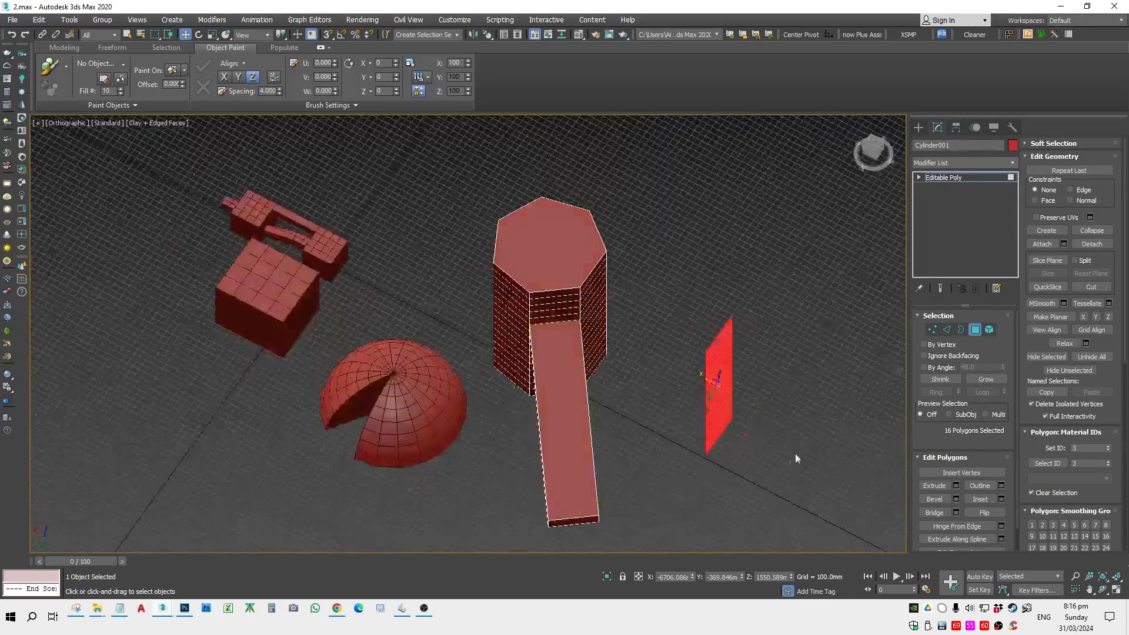
Step: Compare how the copied strip and the cylinder select together at object level, viewing them from different angles
{"action": "left_click", "coordinate": [796, 456]}
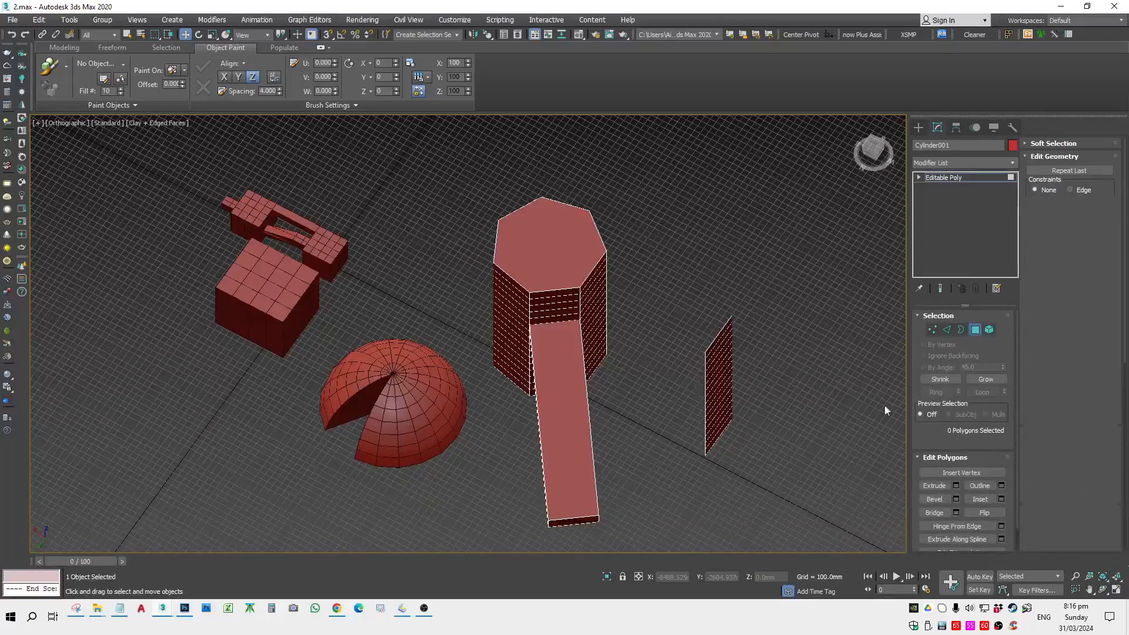
{"action": "left_click", "coordinate": [768, 455]}
{"action": "middle_click_drag", "start_coordinate": [768, 455], "coordinate": [730, 406], "text": "alt"}
{"action": "left_click", "coordinate": [728, 357]}
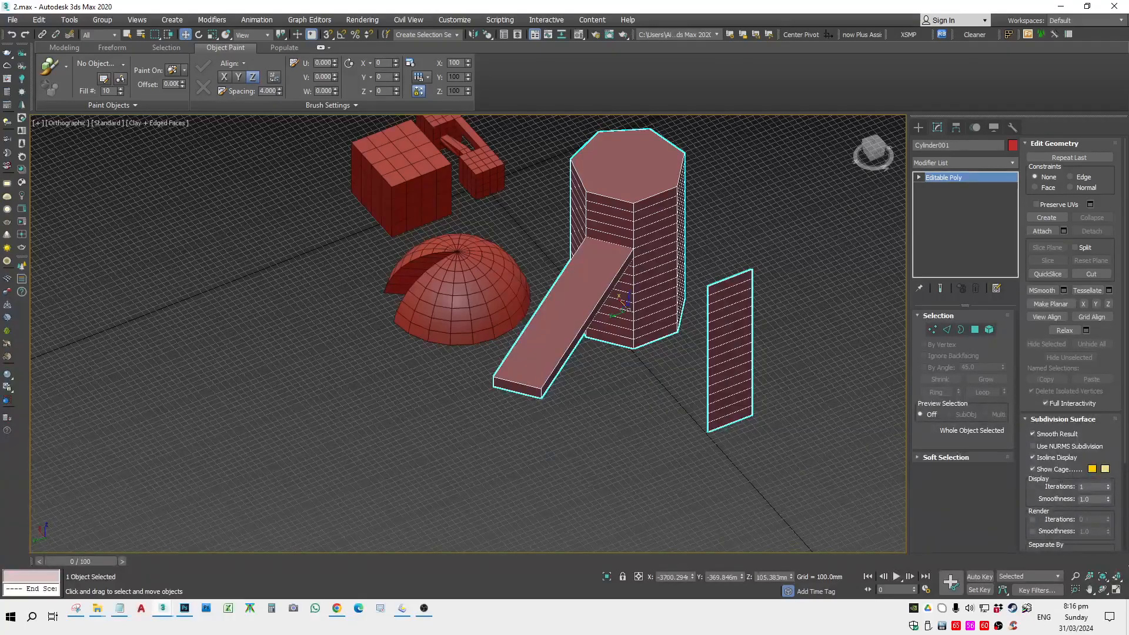
{"action": "scroll", "coordinate": [838, 376], "scroll_direction": "down", "scroll_amount": 3}
{"action": "middle_click_drag", "start_coordinate": [846, 435], "coordinate": [807, 426], "text": "alt"}
{"action": "left_click", "coordinate": [807, 426]}
{"action": "scroll", "coordinate": [759, 347], "scroll_direction": "up", "scroll_amount": 4}
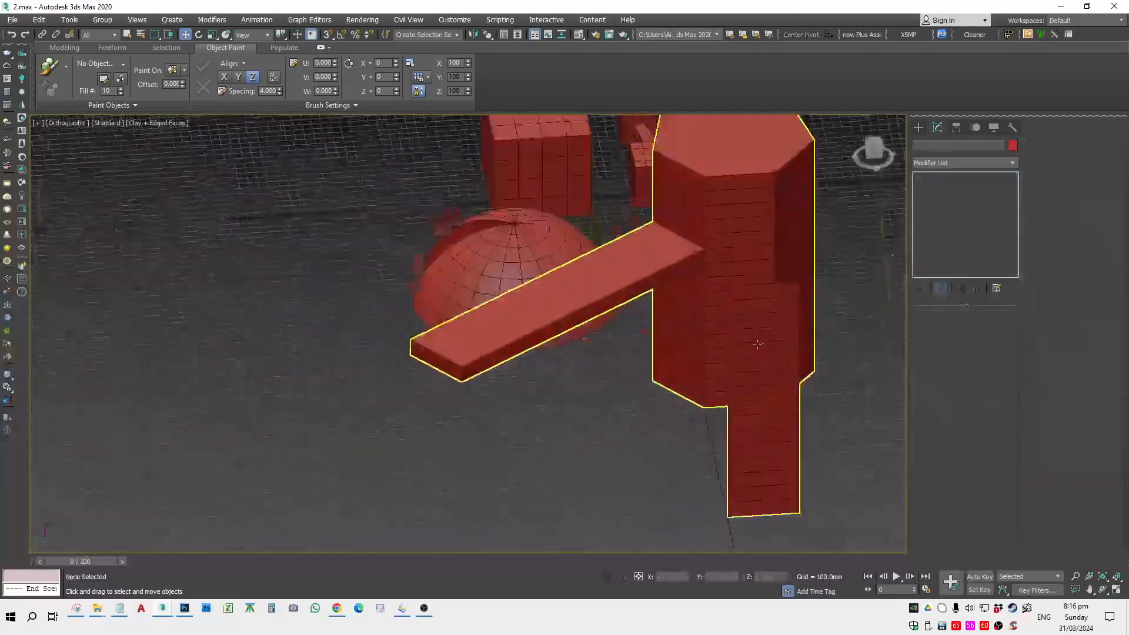
{"action": "left_click", "coordinate": [673, 396]}
{"action": "middle_click_drag", "start_coordinate": [673, 395], "coordinate": [673, 449], "text": "alt"}
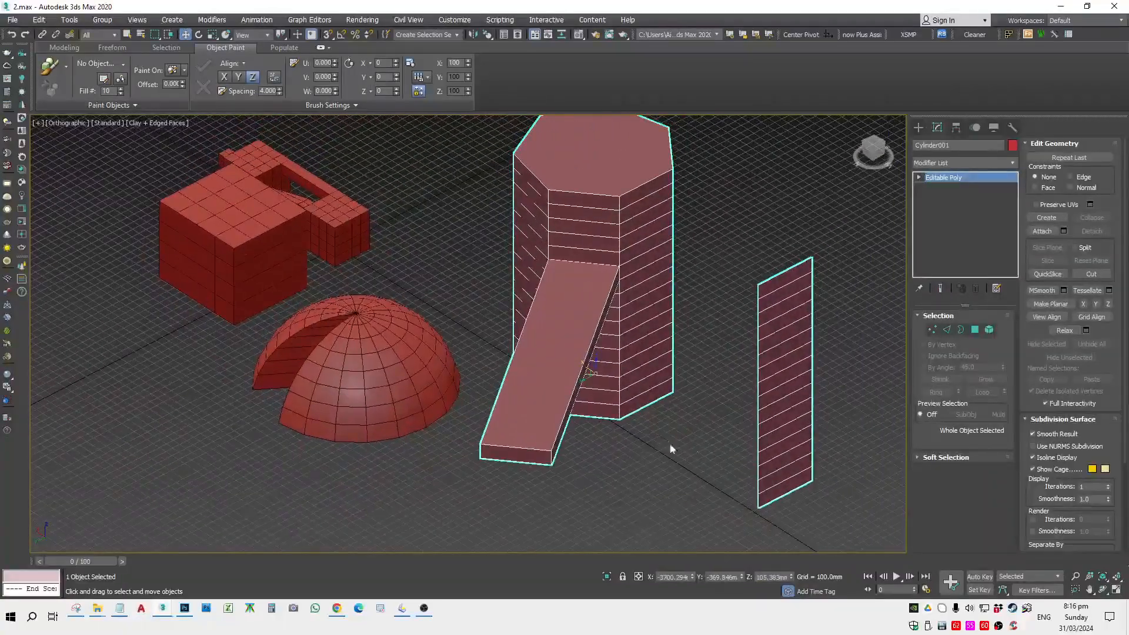
Step: Select side edges across several of the cylinder's faces at Edge level, adding a second group to the selection
{"action": "left_click", "coordinate": [974, 330]}
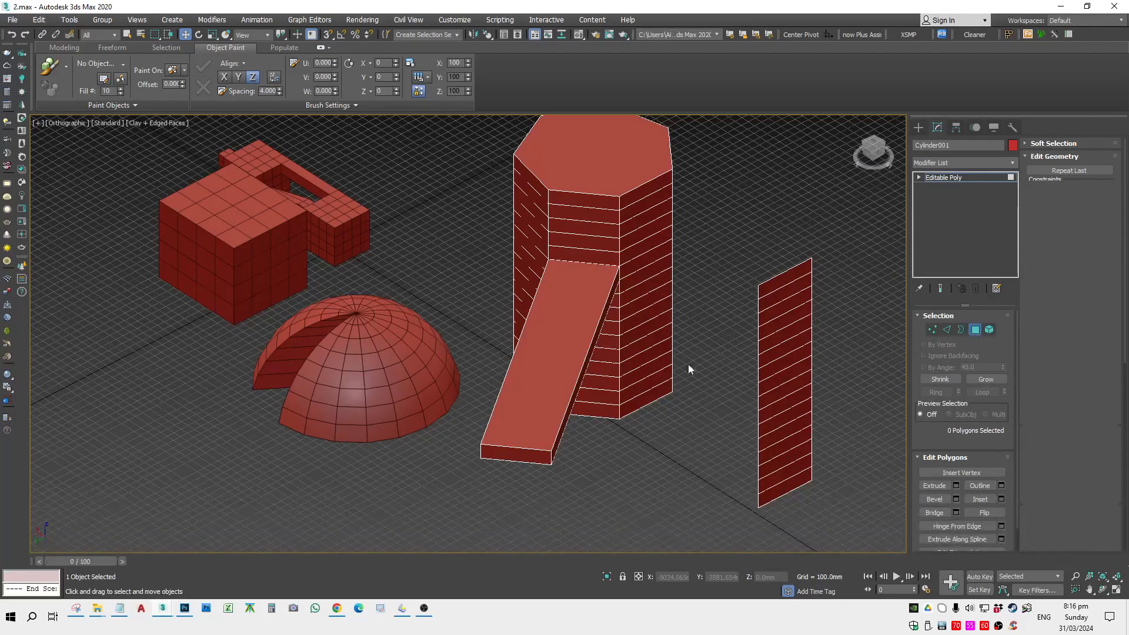
{"action": "left_click", "coordinate": [947, 330]}
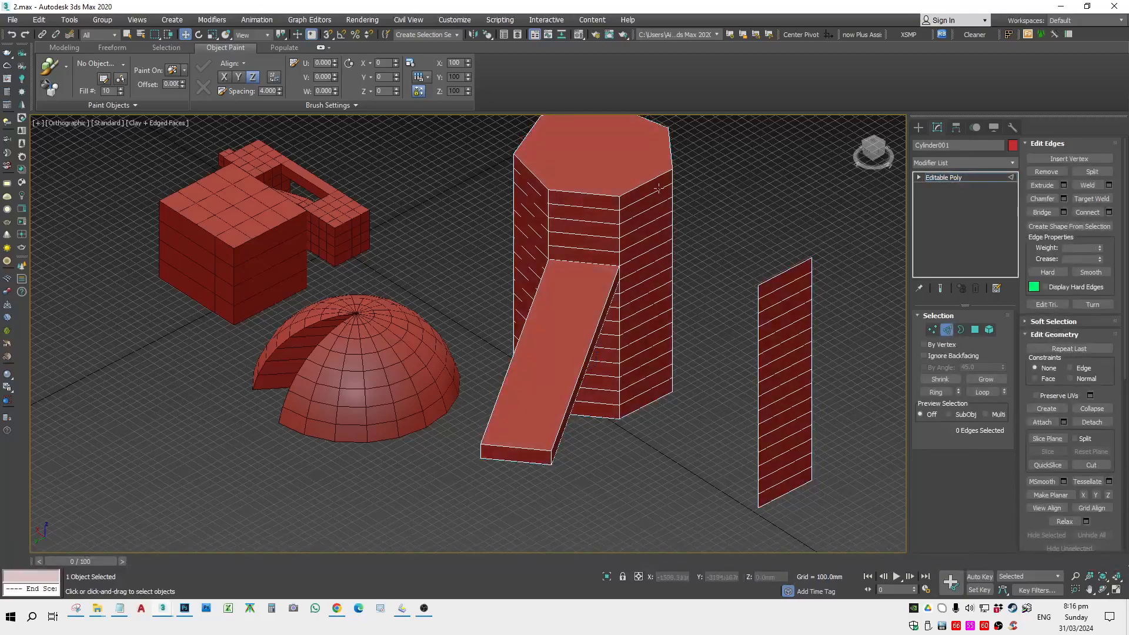
{"action": "left_click_drag", "start_coordinate": [602, 479], "coordinate": [600, 478]}
{"action": "middle_click_drag", "start_coordinate": [536, 386], "coordinate": [623, 420], "text": "alt"}
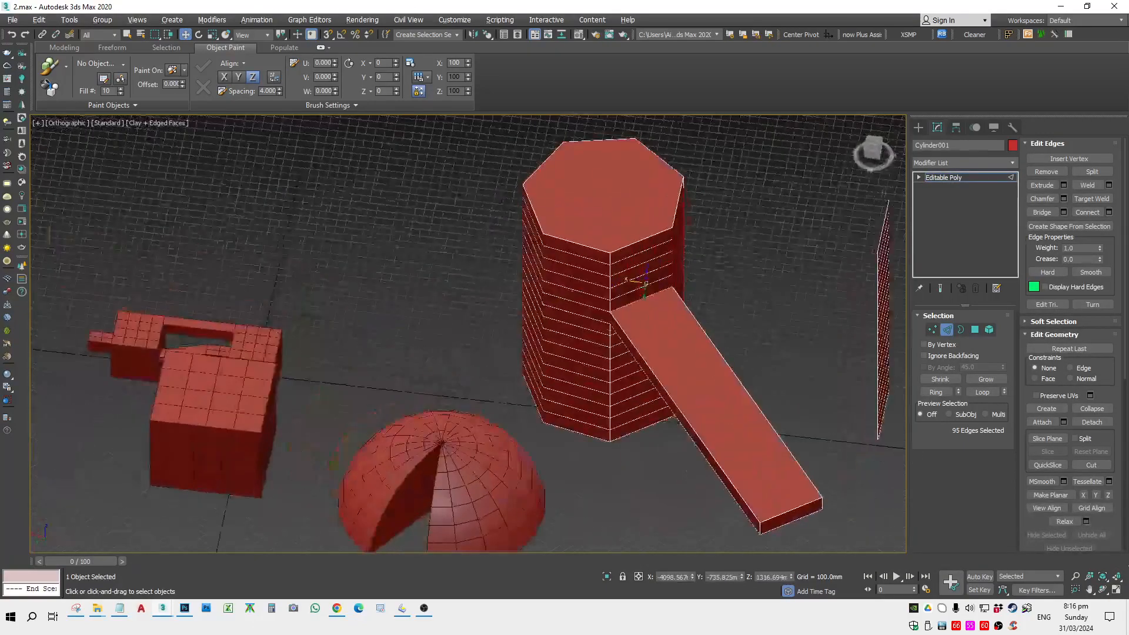
{"action": "left_click_drag", "start_coordinate": [518, 210], "coordinate": [615, 468], "text": "ctrl"}
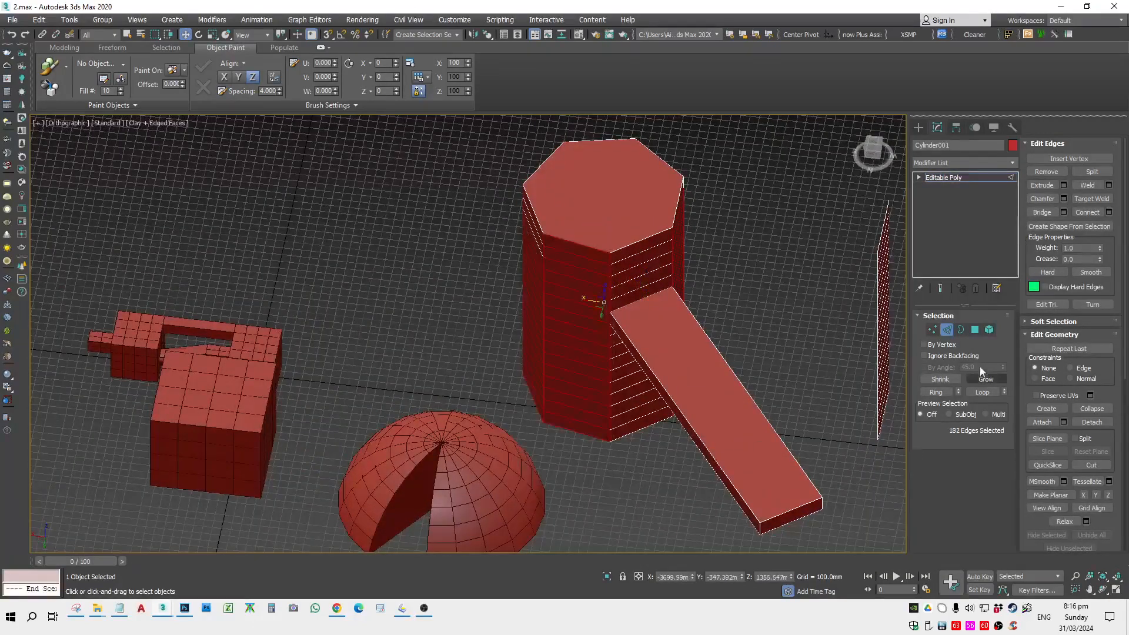
Step: Select most of the polygons around the cylinder's side faces at Polygon level, adding a second group to the selection
{"action": "left_click", "coordinate": [975, 329]}
{"action": "middle_click_drag", "start_coordinate": [748, 353], "coordinate": [786, 220], "text": "alt"}
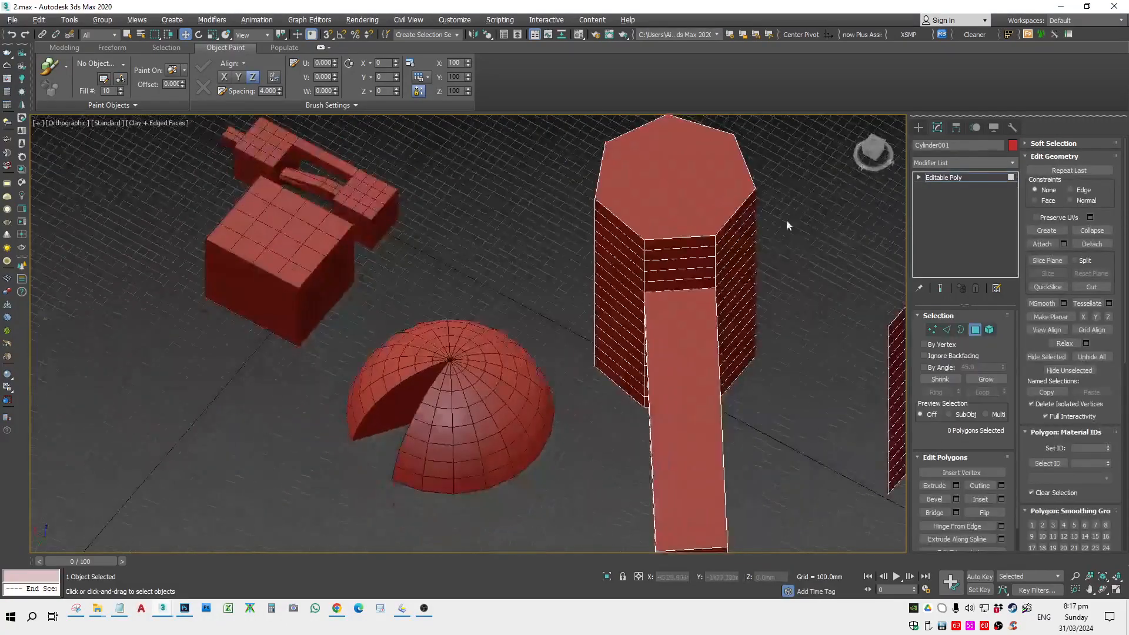
{"action": "left_click_drag", "start_coordinate": [737, 374], "coordinate": [735, 376]}
{"action": "middle_click_drag", "start_coordinate": [735, 379], "coordinate": [702, 393], "text": "alt"}
{"action": "left_click_drag", "start_coordinate": [726, 392], "coordinate": [727, 392], "text": "ctrl"}
{"action": "middle_click_drag", "start_coordinate": [726, 392], "coordinate": [769, 392], "text": "alt"}
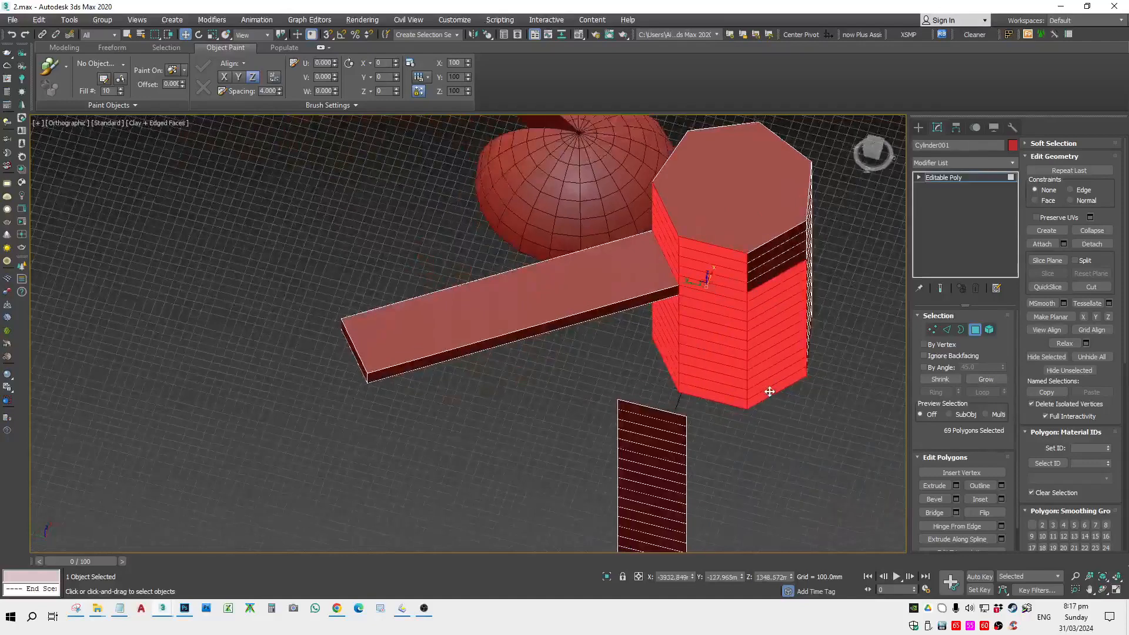
{"action": "scroll", "coordinate": [780, 328], "scroll_direction": "up", "scroll_amount": 5}
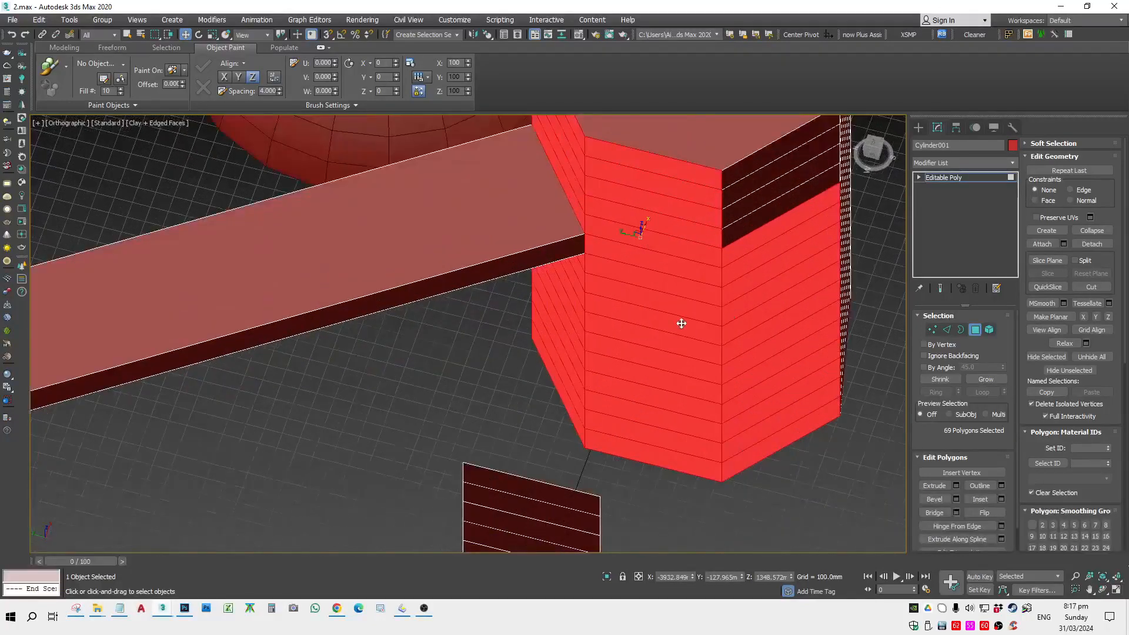
Step: Remove 12 scattered polygons from the selection around the cylinder's sides, leaving gaps at different heights
{"action": "left_click", "coordinate": [684, 305], "text": "alt"}
{"action": "left_click", "coordinate": [693, 377], "text": "alt"}
{"action": "left_click", "coordinate": [780, 383], "text": "alt"}
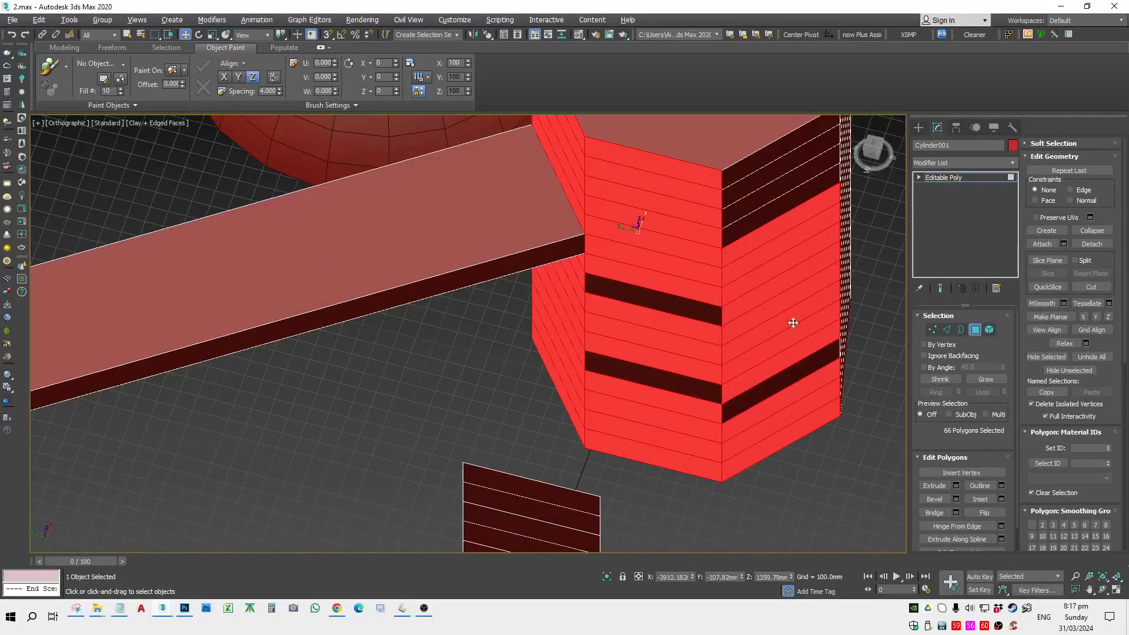
{"action": "left_click", "coordinate": [785, 297], "text": "alt"}
{"action": "left_click", "coordinate": [769, 235], "text": "alt"}
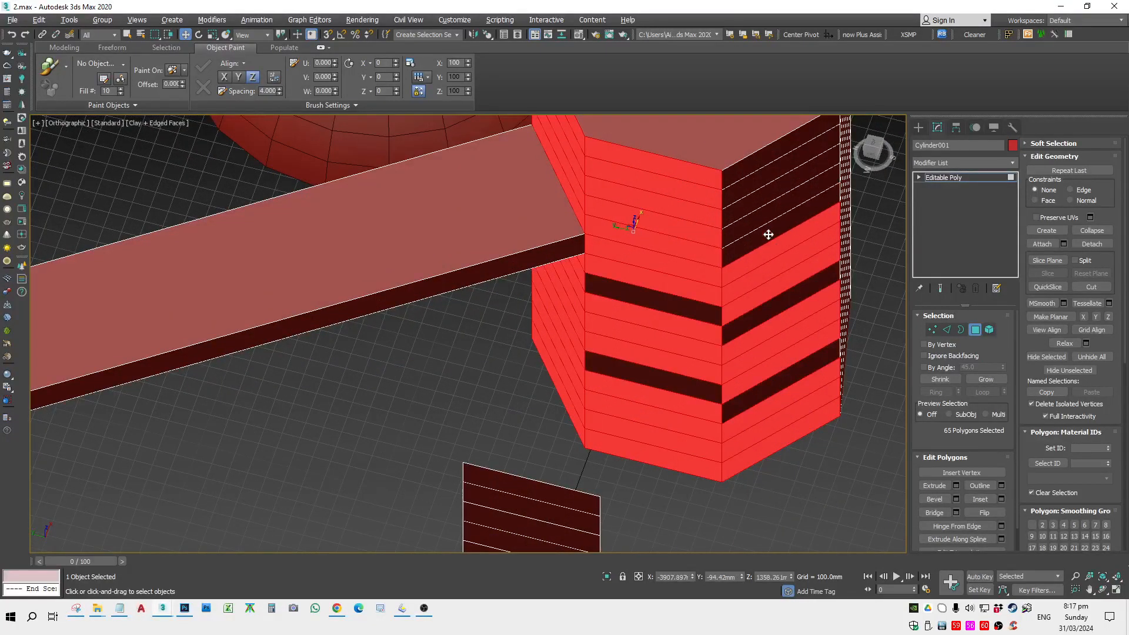
{"action": "left_click", "coordinate": [668, 180], "text": "alt"}
{"action": "middle_click_drag", "start_coordinate": [612, 423], "coordinate": [674, 408], "text": "alt"}
{"action": "left_click", "coordinate": [660, 404], "text": "alt"}
{"action": "middle_click_drag", "start_coordinate": [523, 381], "coordinate": [590, 393], "text": "alt"}
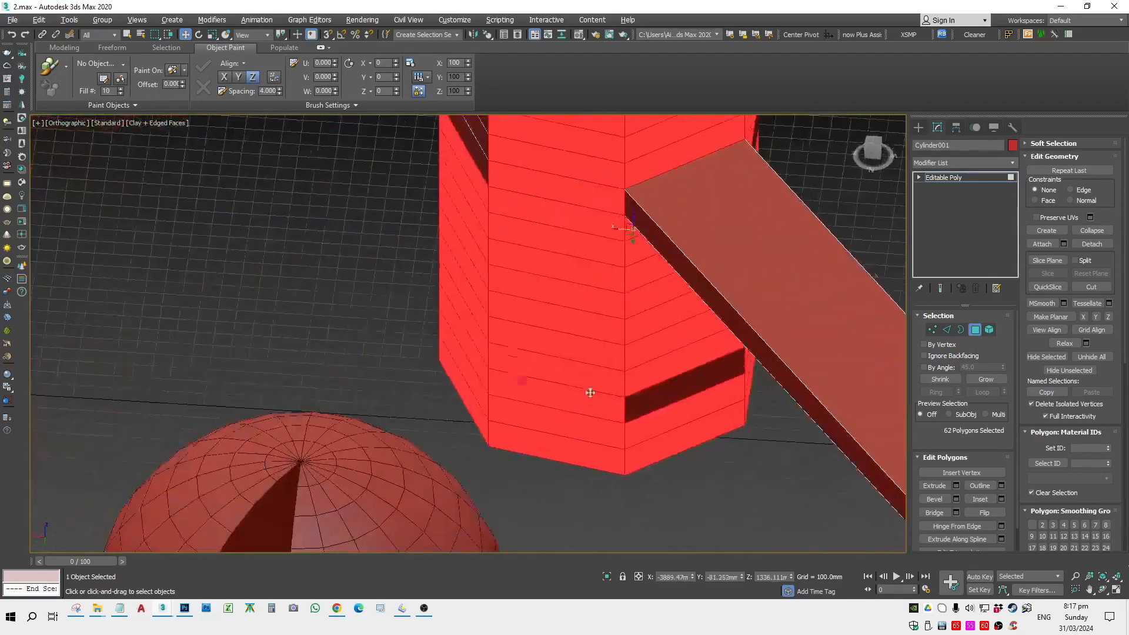
{"action": "left_click", "coordinate": [577, 320], "text": "alt"}
{"action": "left_click", "coordinate": [590, 177], "text": "alt"}
{"action": "middle_click_drag", "start_coordinate": [589, 176], "coordinate": [554, 416], "text": "alt"}
{"action": "left_click", "coordinate": [554, 416], "text": "alt"}
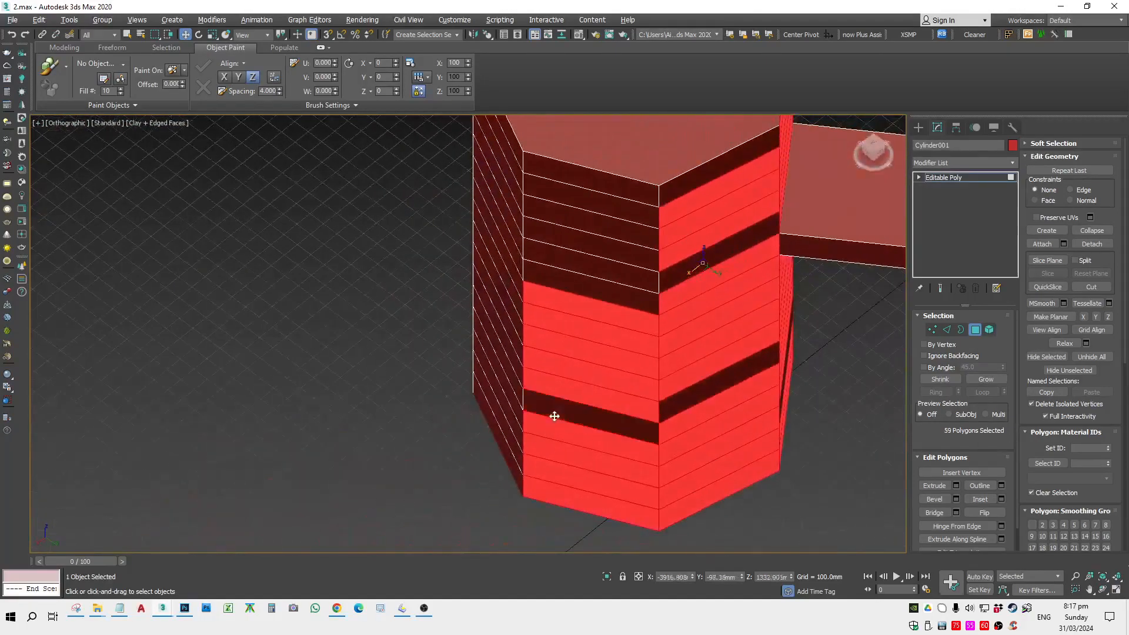
{"action": "left_click", "coordinate": [577, 356], "text": "alt"}
{"action": "middle_click_drag", "start_coordinate": [577, 357], "coordinate": [565, 411], "text": "alt"}
{"action": "left_click", "coordinate": [674, 207], "text": "alt"}
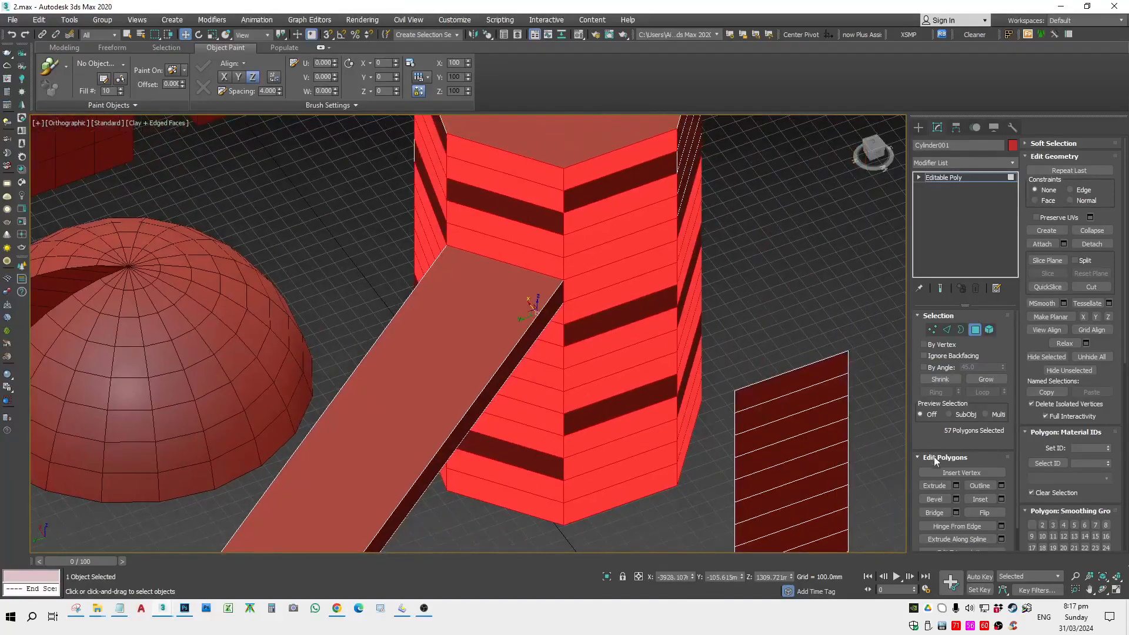
Step: Extrude the selected side polygons outward with a height of about 429 mm
{"action": "left_click", "coordinate": [956, 485]}
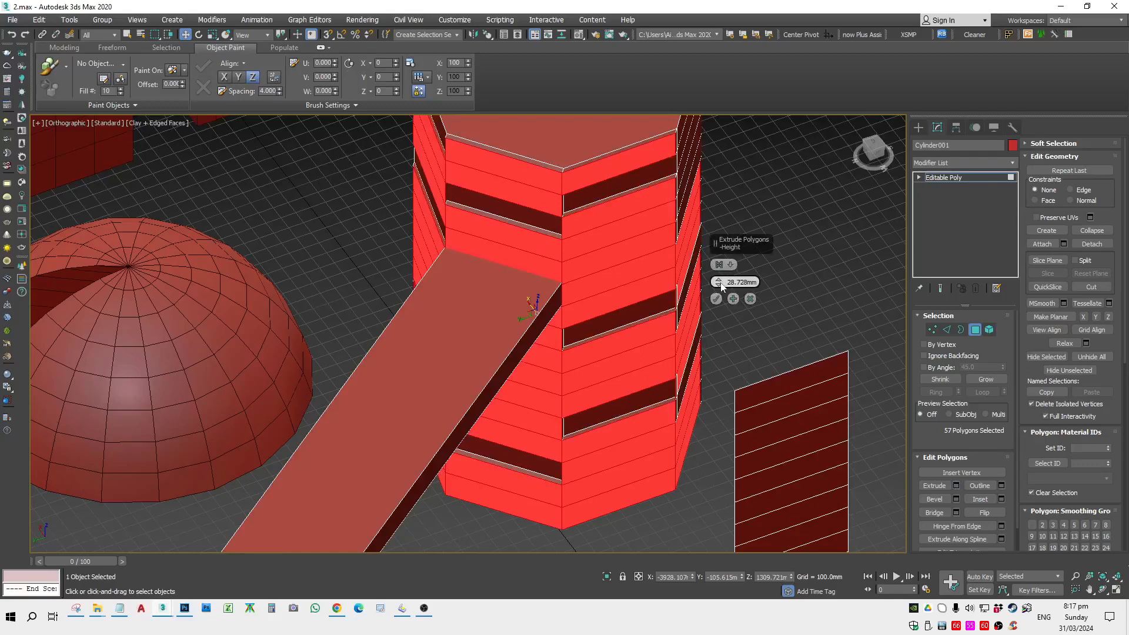
{"action": "left_click_drag", "start_coordinate": [722, 286], "coordinate": [751, 214]}
{"action": "scroll", "coordinate": [553, 284], "scroll_direction": "up", "scroll_amount": 5}
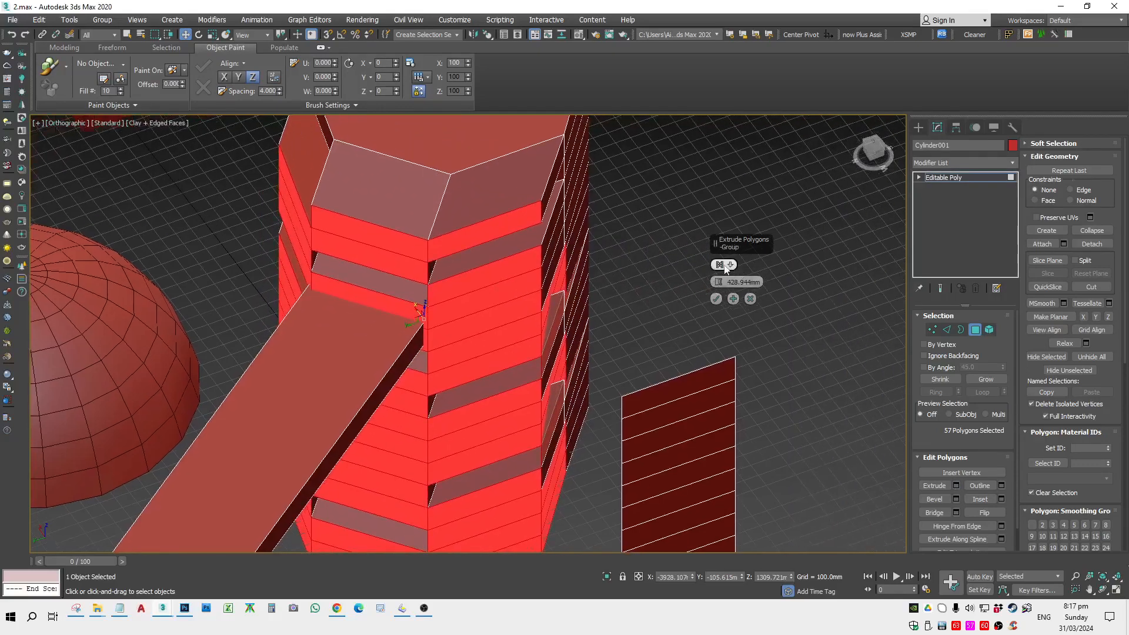
Step: Try the Local Normal extrusion type on the cylinder's selected polygons and deselect several side faces during the preview
{"action": "mouse_move", "coordinate": [565, 329]}
{"action": "middle_mouse_down"}
{"action": "mouse_move", "coordinate": [603, 287]}
{"action": "mouse_move", "coordinate": [578, 322]}
{"action": "middle_mouse_up"}
{"action": "left_click", "coordinate": [722, 269]}
{"action": "scroll", "coordinate": [612, 289], "scroll_direction": "down", "scroll_amount": 4}
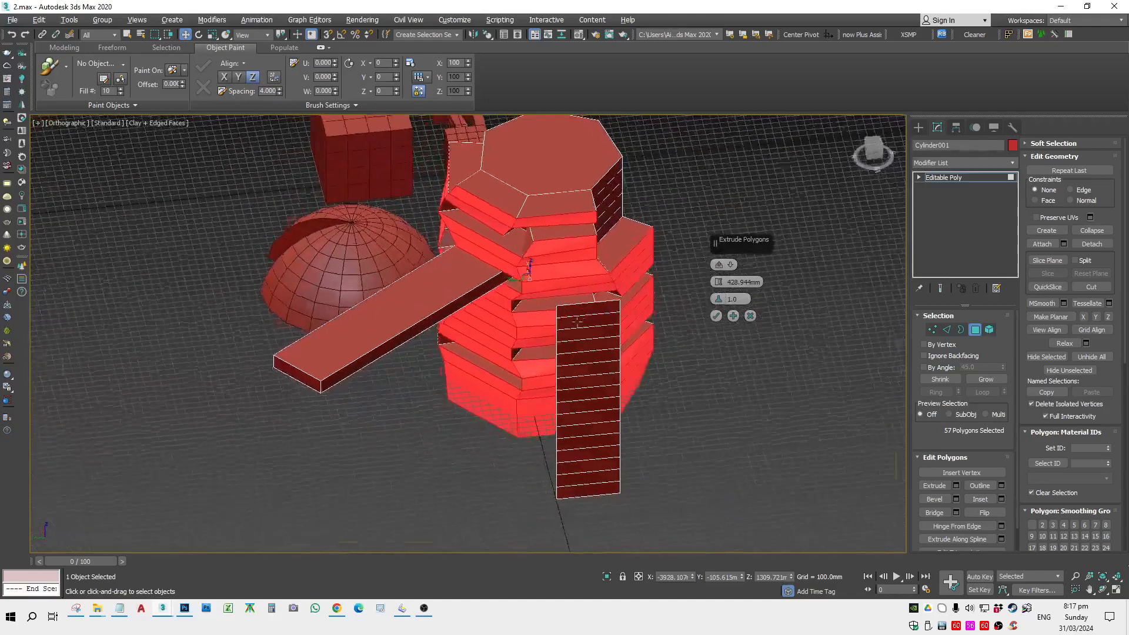
{"action": "scroll", "coordinate": [553, 234], "scroll_direction": "up", "scroll_amount": 3}
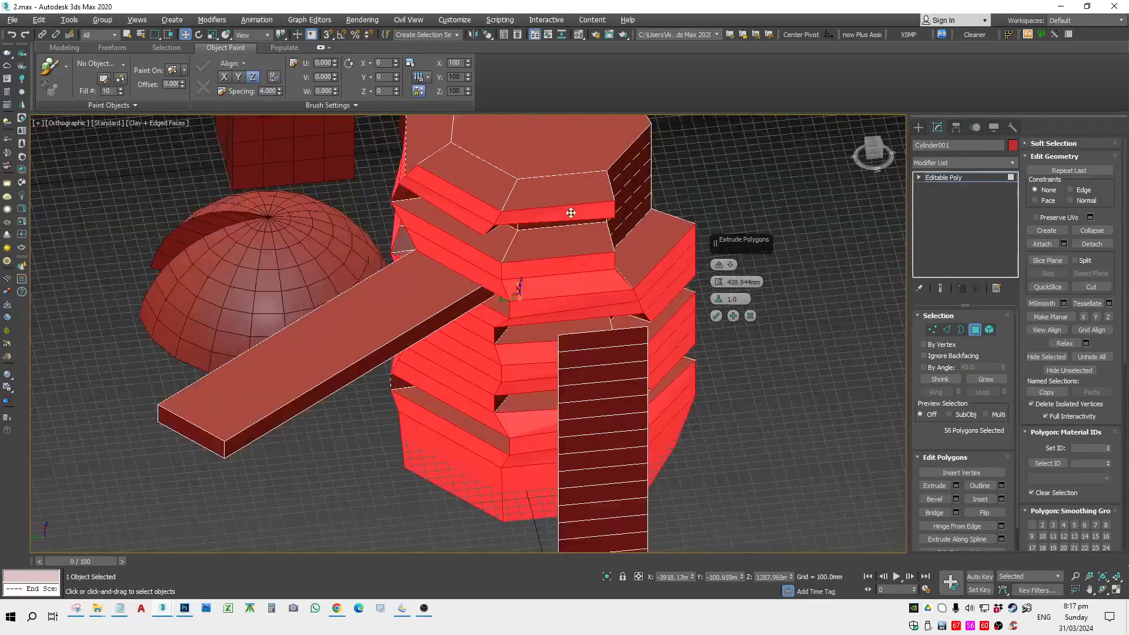
{"action": "left_click", "coordinate": [637, 256], "text": "alt"}
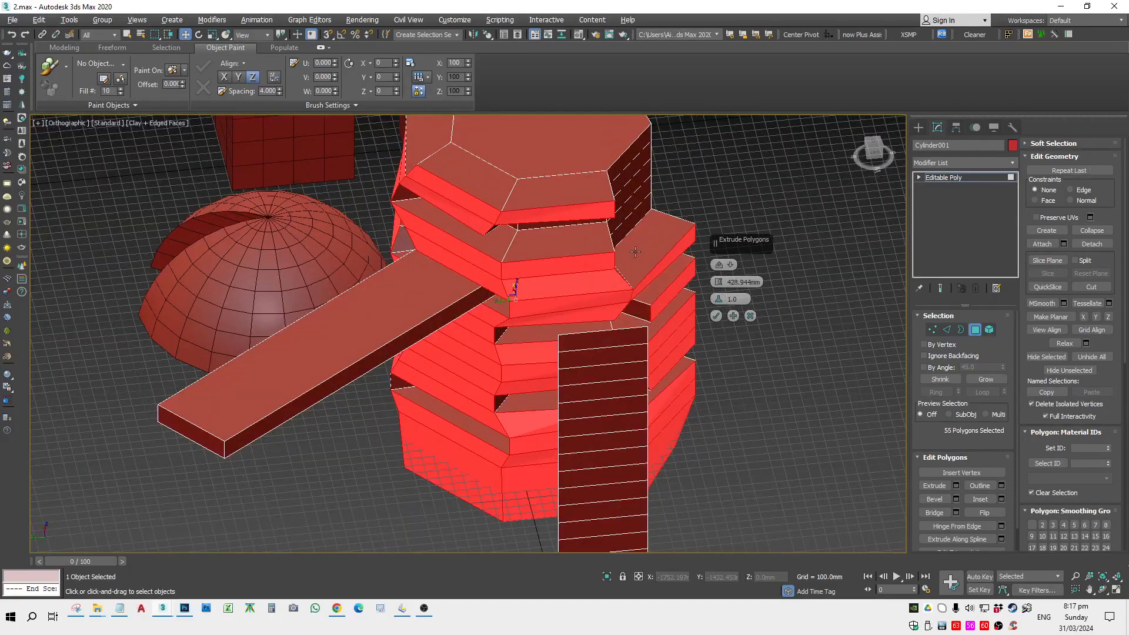
{"action": "left_click", "coordinate": [636, 241], "text": "alt"}
{"action": "left_click", "coordinate": [507, 268], "text": "alt"}
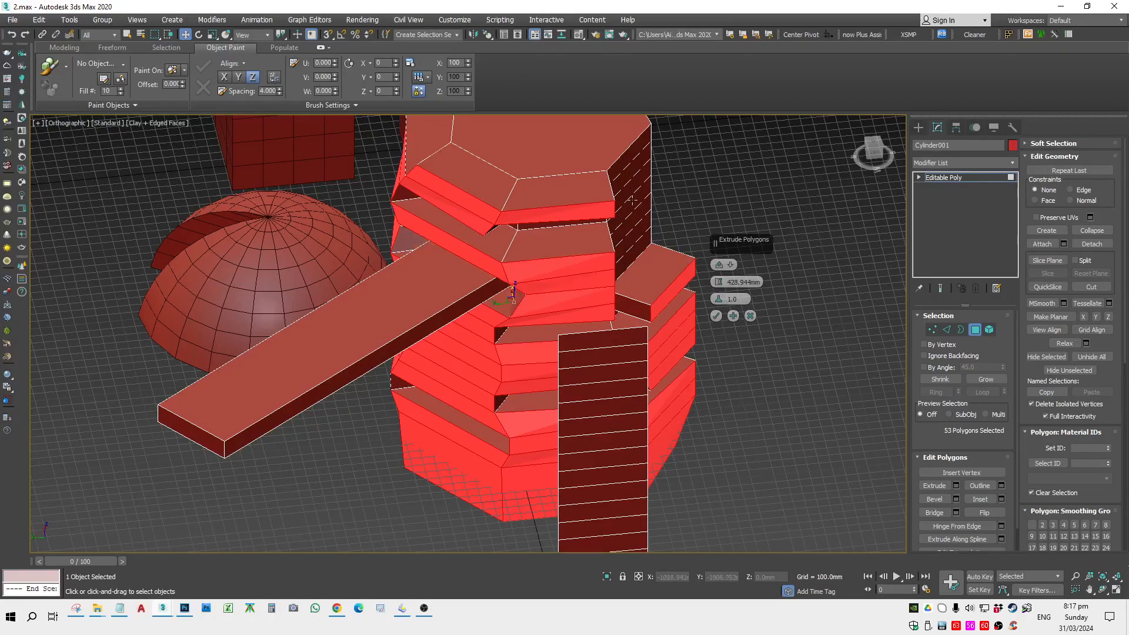
Step: Add scattered side polygons around the cylinder to the selection while the extrusion preview is active
{"action": "left_click", "coordinate": [636, 176], "text": "ctrl"}
{"action": "middle_click_drag", "start_coordinate": [650, 376], "coordinate": [438, 383], "text": "alt"}
{"action": "left_click", "coordinate": [530, 285], "text": "ctrl"}
{"action": "middle_click_drag", "start_coordinate": [606, 361], "coordinate": [559, 373], "text": "alt"}
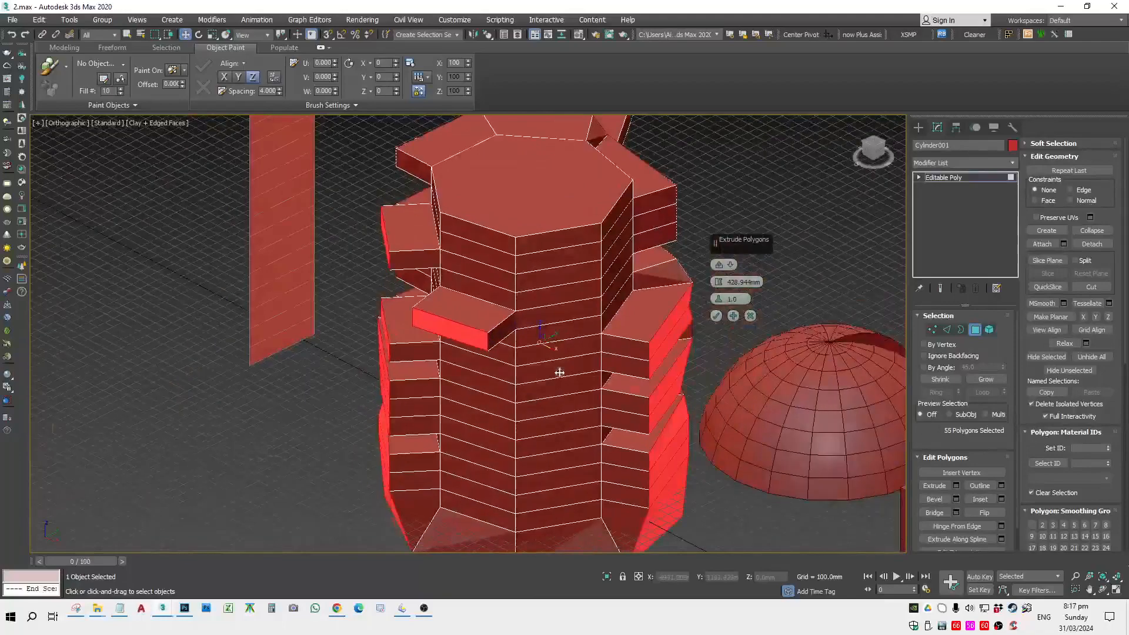
{"action": "left_click", "coordinate": [560, 373], "text": "ctrl"}
{"action": "left_click", "coordinate": [549, 280], "text": "ctrl"}
{"action": "left_click", "coordinate": [582, 462], "text": "ctrl"}
{"action": "left_click", "coordinate": [450, 432], "text": "ctrl"}
{"action": "left_click", "coordinate": [486, 372], "text": "ctrl"}
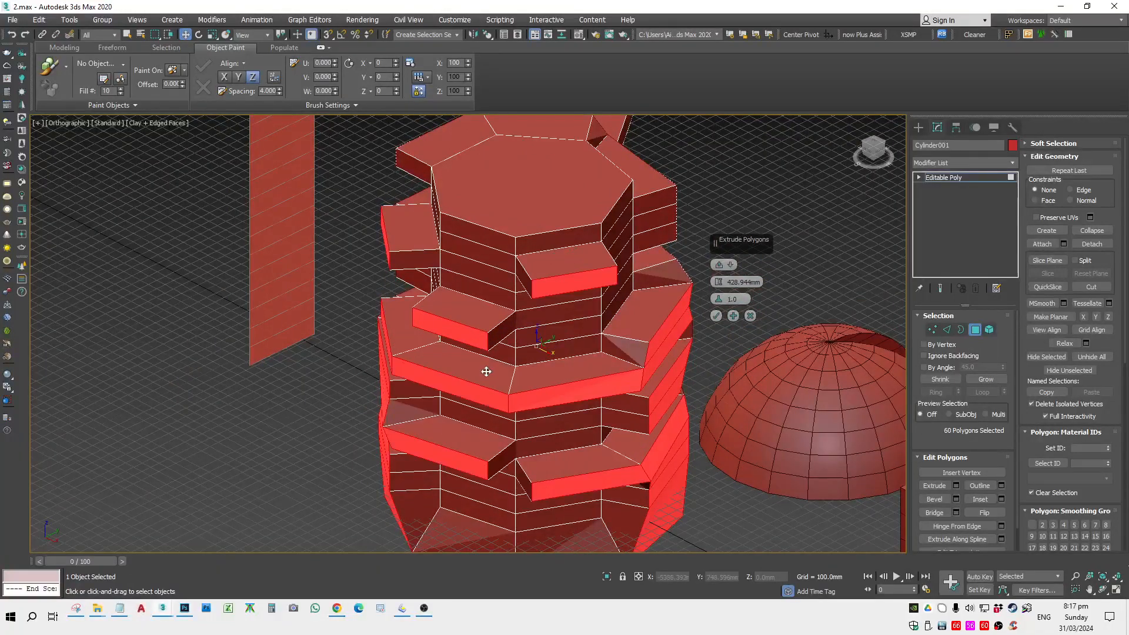
{"action": "left_click", "coordinate": [498, 260], "text": "ctrl"}
{"action": "middle_click_drag", "start_coordinate": [494, 424], "coordinate": [588, 397], "text": "alt"}
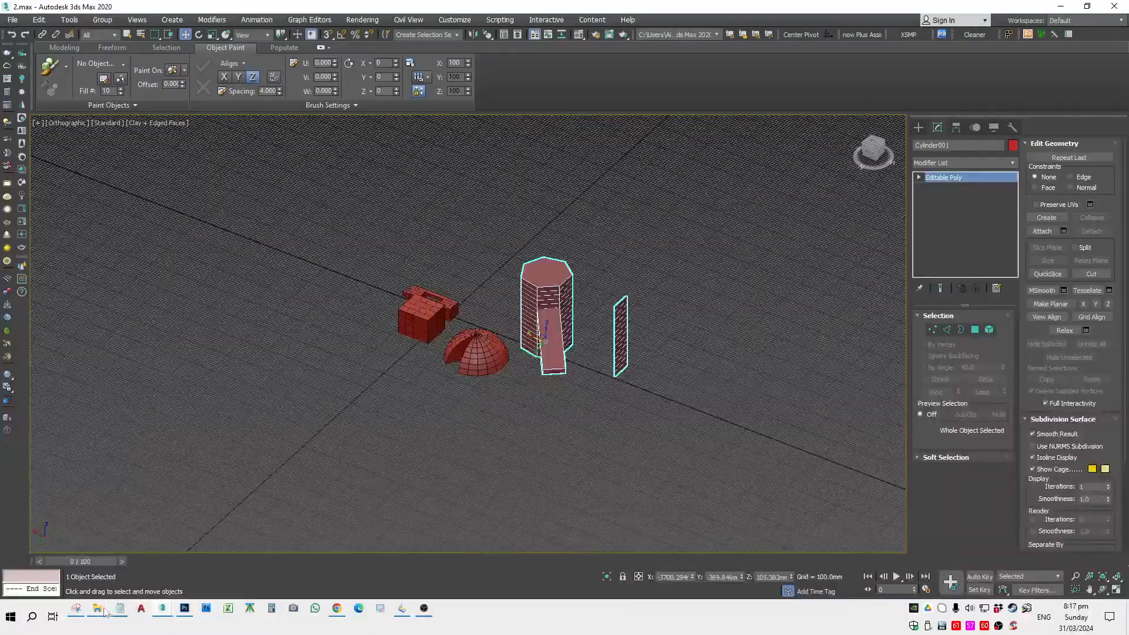
Step: Check the lesson outline in Notepad and draw a Plane primitive about 7616 by 7006 mm beside the existing objects
{"action": "left_click", "coordinate": [117, 614]}
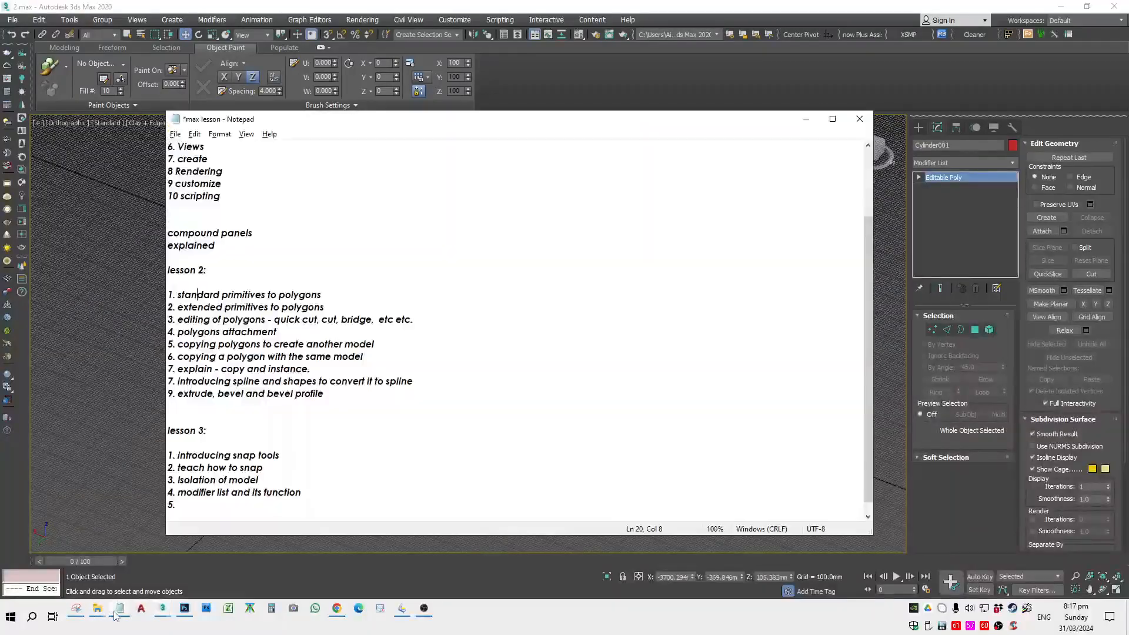
{"action": "left_click", "coordinate": [330, 5]}
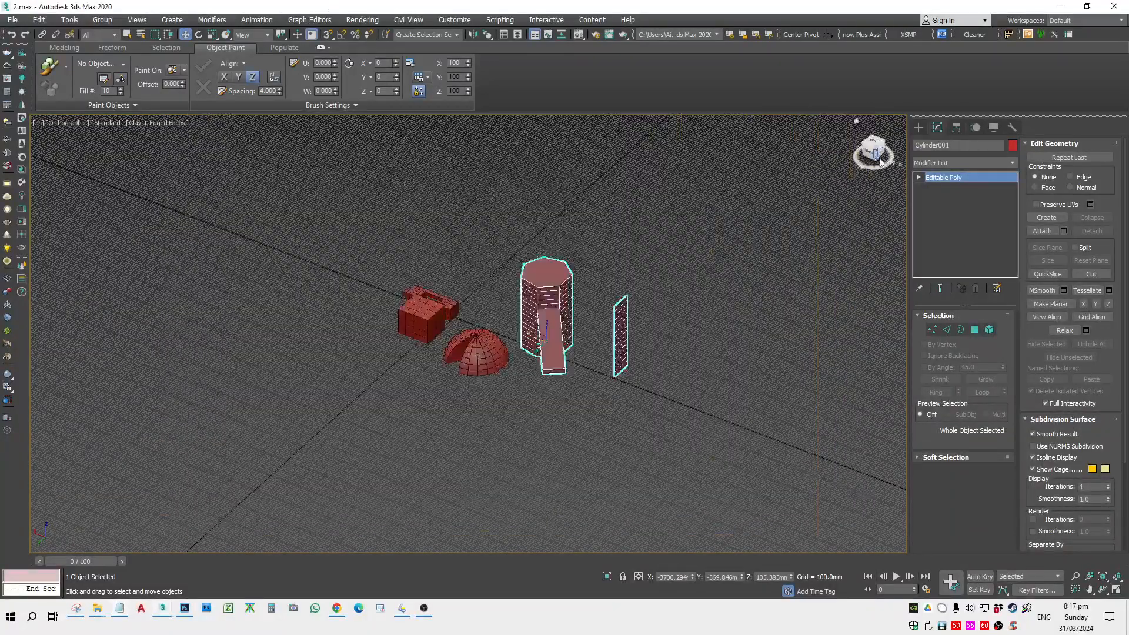
{"action": "left_click", "coordinate": [919, 127]}
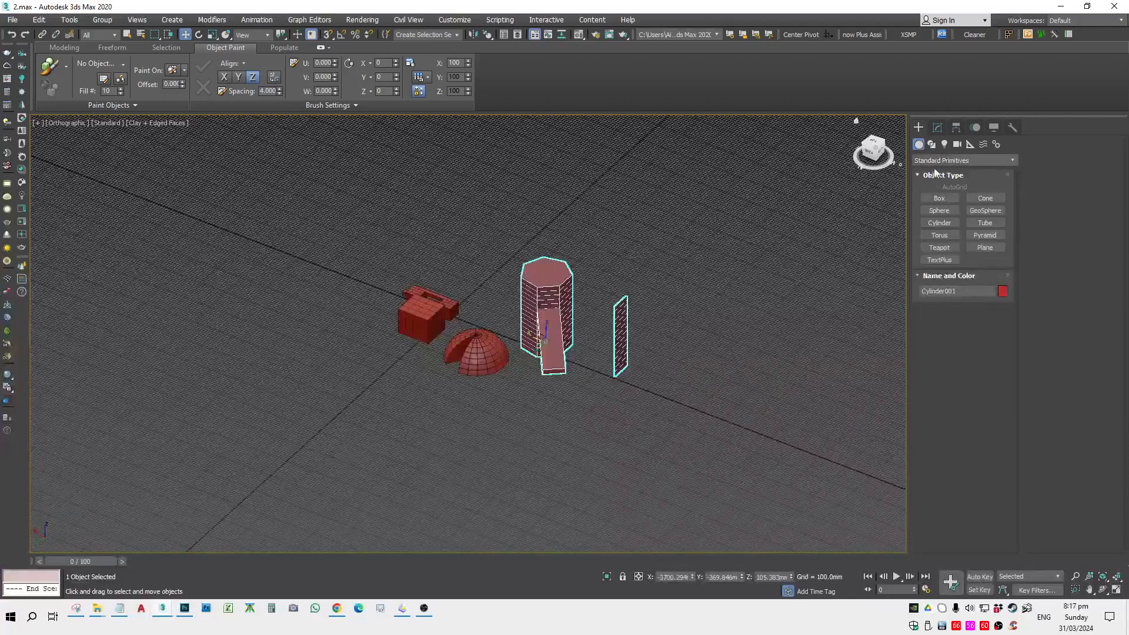
{"action": "left_click", "coordinate": [985, 247]}
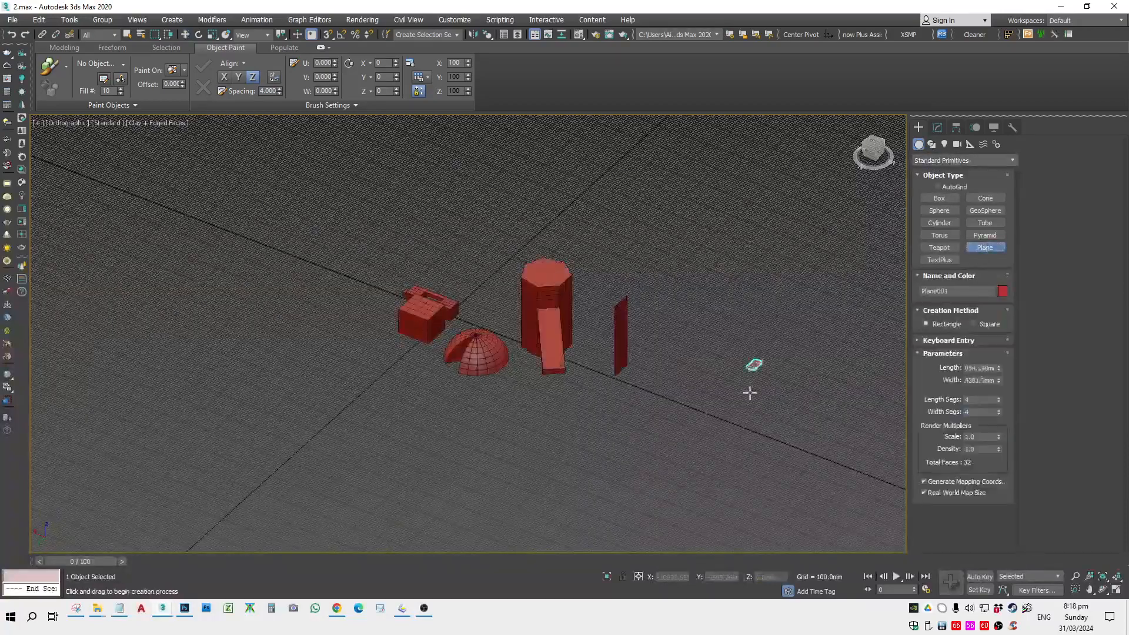
{"action": "left_click_drag", "start_coordinate": [748, 390], "coordinate": [812, 524]}
{"action": "scroll", "coordinate": [774, 478], "scroll_direction": "up", "scroll_amount": 5}
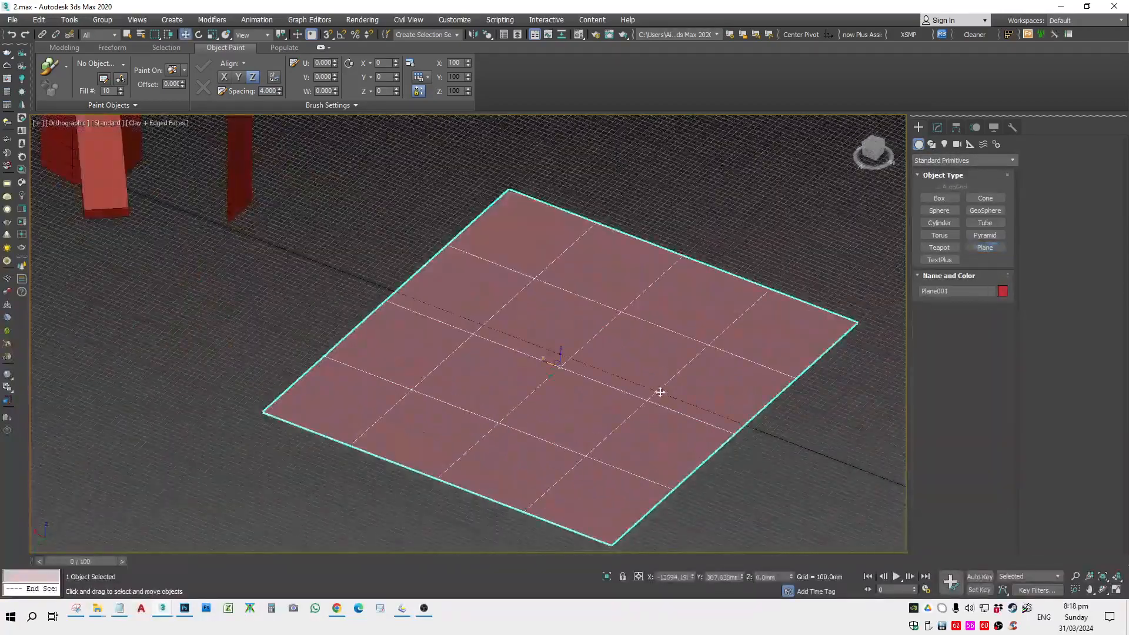
Step: Try to convert the plane to an Editable Poly
{"action": "right_click", "coordinate": [660, 391]}
{"action": "mouse_move", "coordinate": [768, 519]}
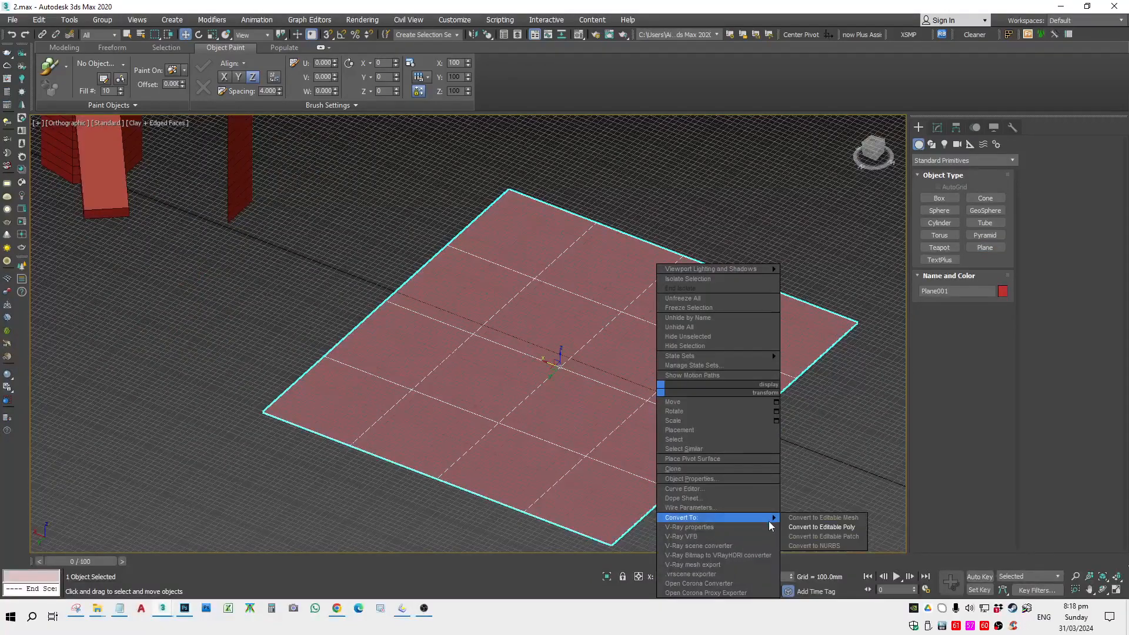
{"action": "left_click", "coordinate": [823, 527]}
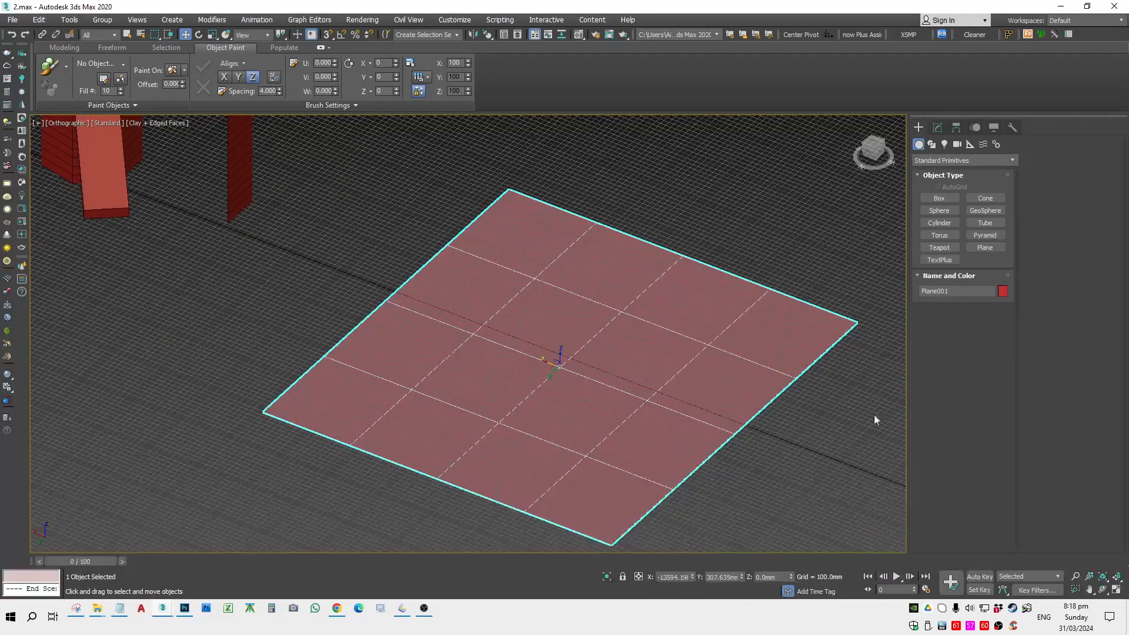
Step: Enlarge the plane to a length of about 21021 mm and a width of about 17376 mm
{"action": "left_click", "coordinate": [938, 127]}
{"action": "key", "text": "t"}
{"action": "scroll", "coordinate": [885, 383], "scroll_direction": "down", "scroll_amount": 4}
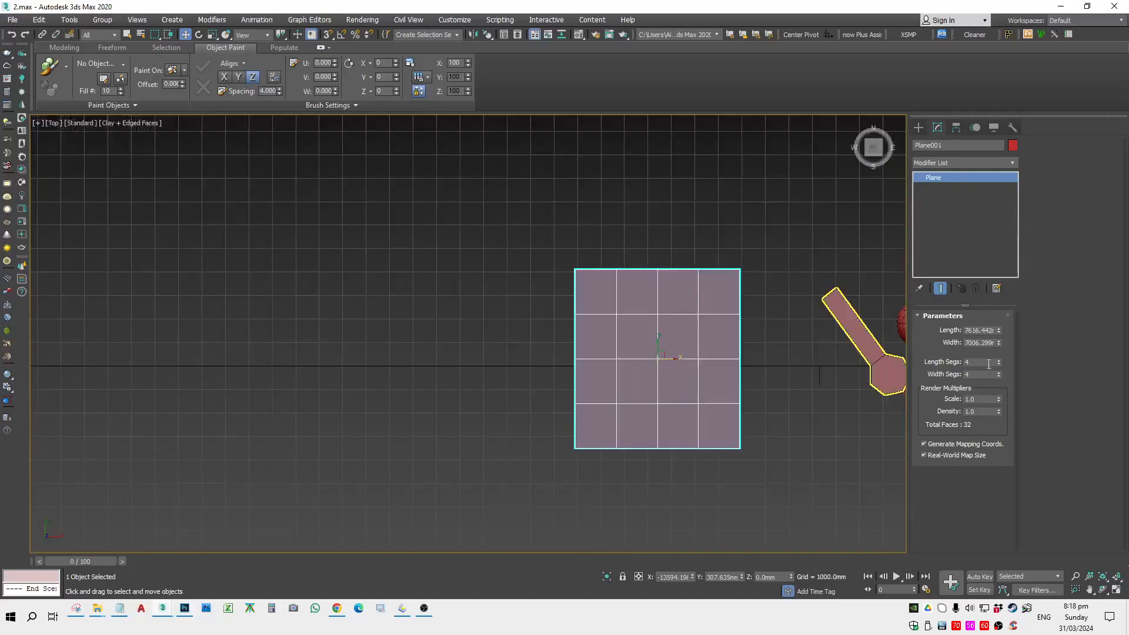
{"action": "middle_click_drag", "start_coordinate": [838, 413], "coordinate": [744, 411]}
{"action": "scroll", "coordinate": [745, 411], "scroll_direction": "down", "scroll_amount": 2}
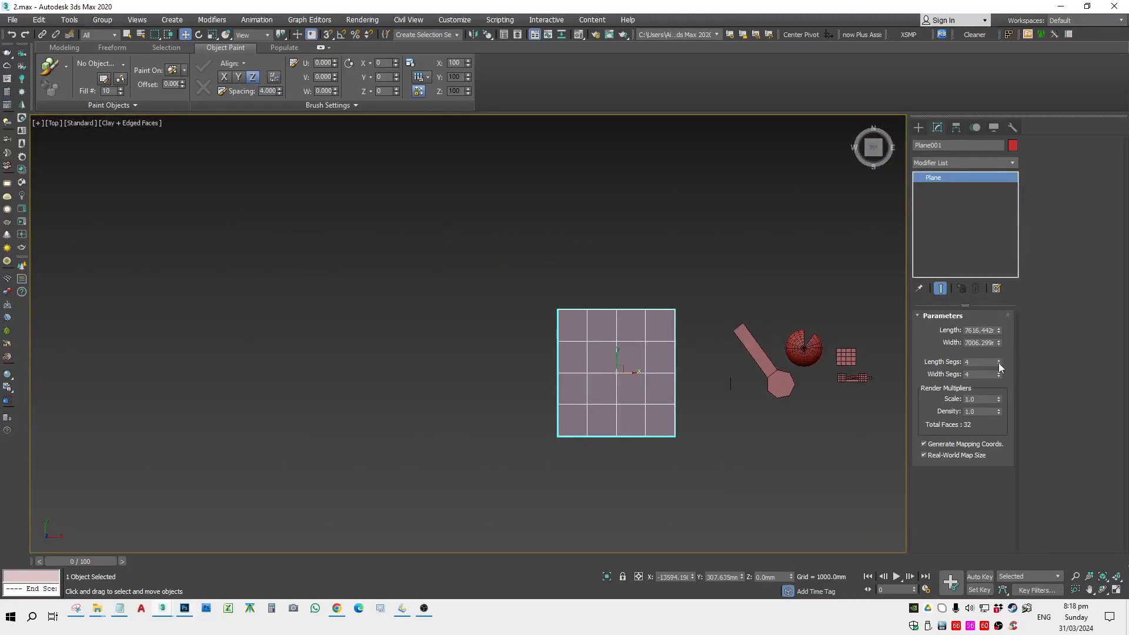
{"action": "left_click_drag", "start_coordinate": [999, 362], "coordinate": [999, 224]}
{"action": "left_click_drag", "start_coordinate": [999, 341], "coordinate": [999, 247]}
{"action": "key", "text": "z"}
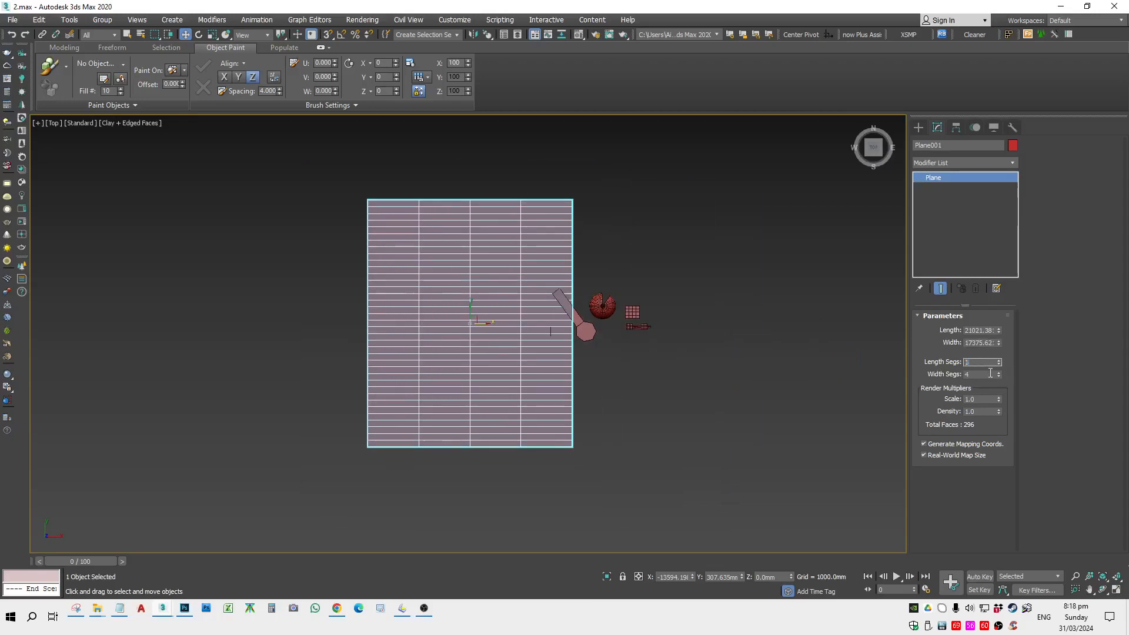
Step: Set the plane's length and width segments to 1 each
{"action": "key", "text": "Tab"}
{"action": "type", "text": "12"}
{"action": "middle_click_drag", "start_coordinate": [569, 383], "coordinate": [501, 390]}
{"action": "scroll", "coordinate": [579, 385], "scroll_direction": "down", "scroll_amount": 2}
{"action": "type", "text": "1"}
{"action": "key", "text": "Return"}
{"action": "scroll", "coordinate": [527, 337], "scroll_direction": "up", "scroll_amount": 2}
Step: Convert the plane to an Editable Poly and move it about 10460 mm along X away from the other objects
{"action": "right_click", "coordinate": [543, 331]}
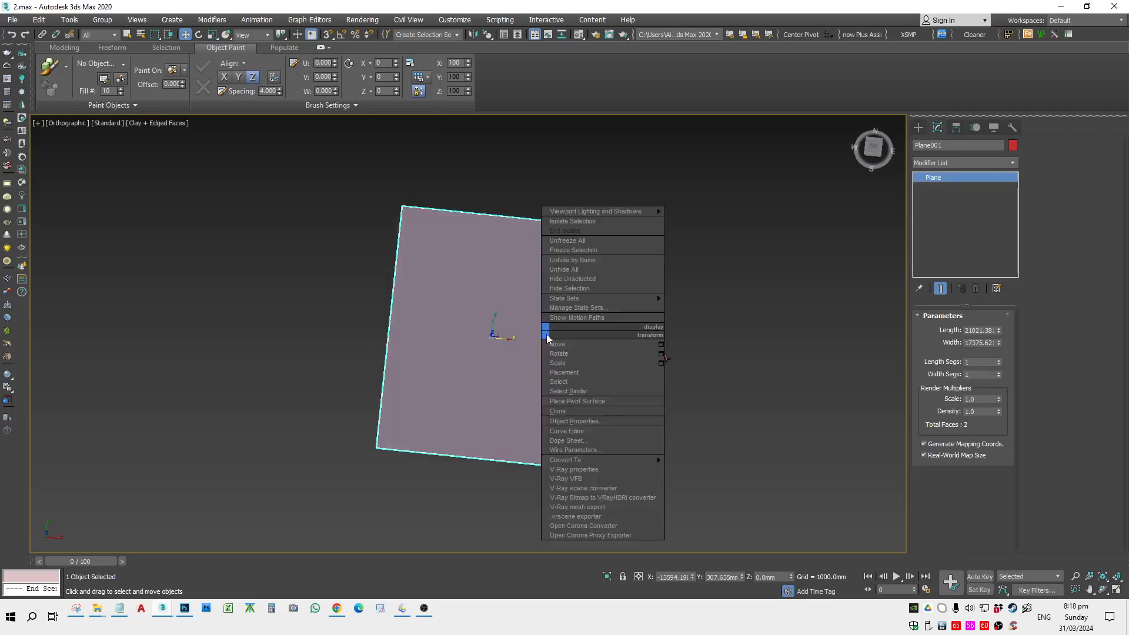
{"action": "mouse_move", "coordinate": [657, 462]}
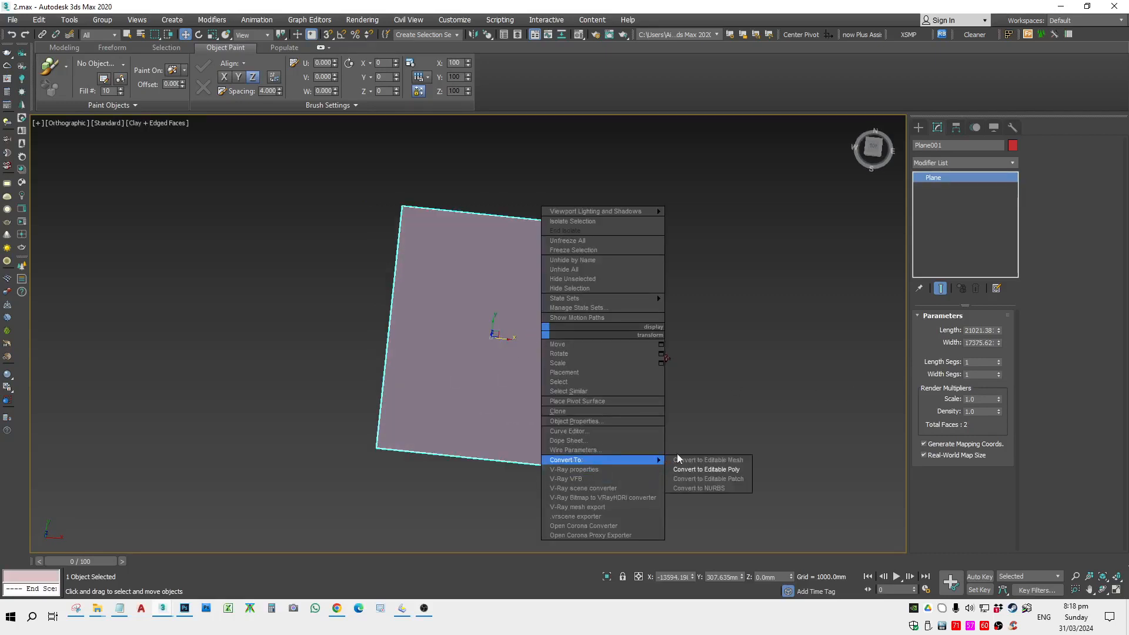
{"action": "left_click", "coordinate": [709, 471]}
{"action": "left_click_drag", "start_coordinate": [505, 339], "coordinate": [383, 326]}
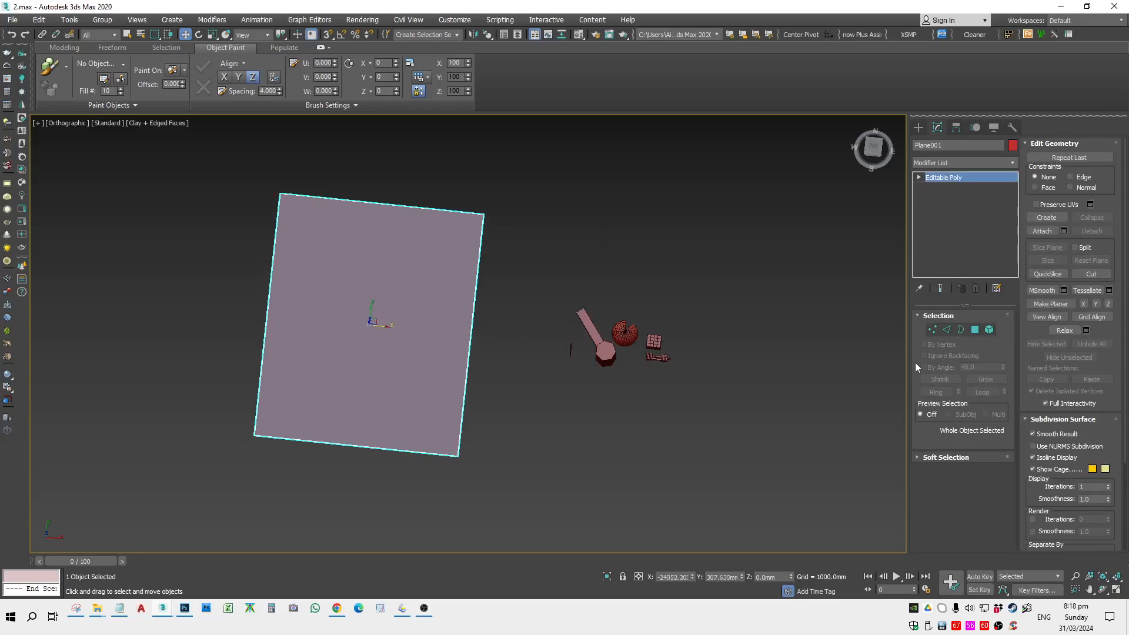
Step: Extend the plane's long edge facing the other objects along X to form a second polygon
{"action": "left_click", "coordinate": [945, 330]}
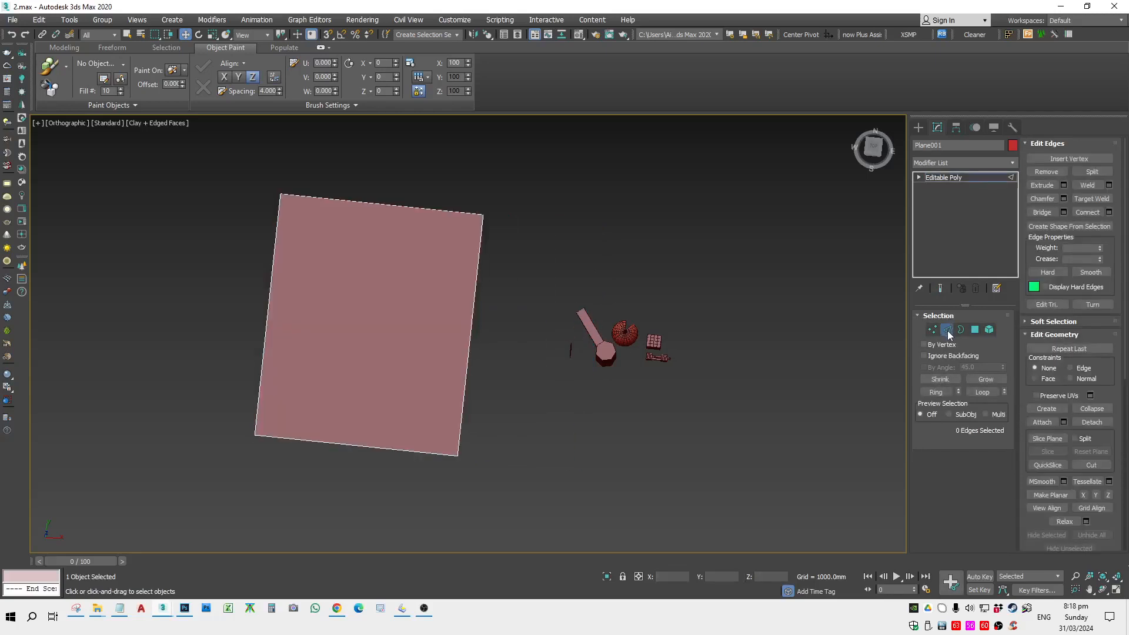
{"action": "left_click", "coordinate": [470, 330]}
{"action": "middle_click_drag", "start_coordinate": [519, 431], "coordinate": [497, 363], "text": "alt"}
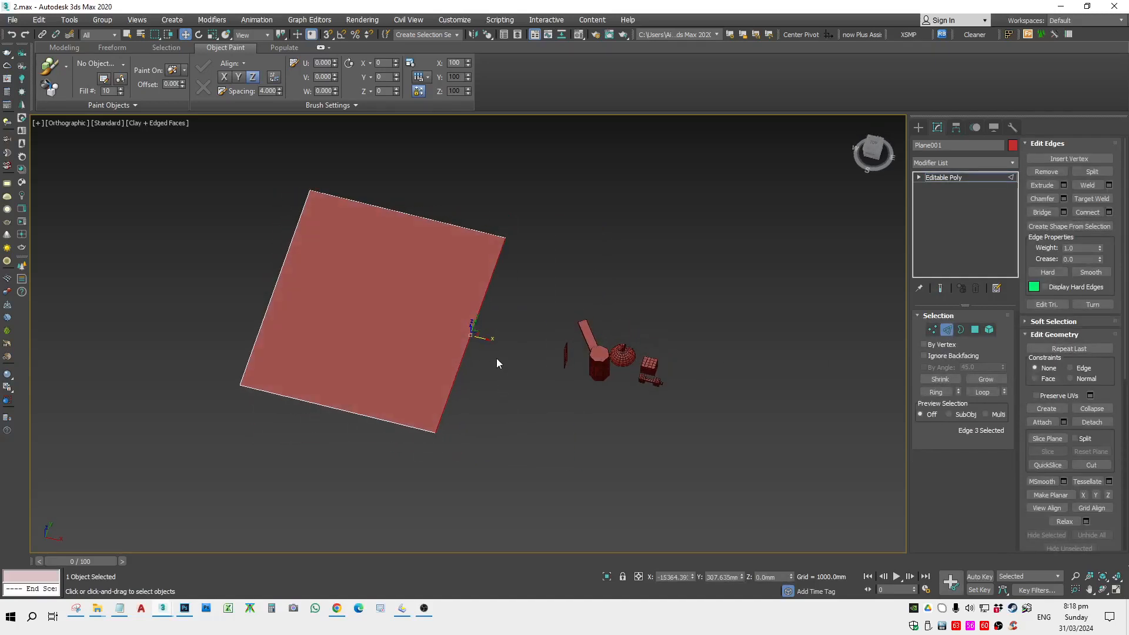
{"action": "left_click_drag", "start_coordinate": [481, 336], "coordinate": [632, 377], "text": "shift"}
{"action": "middle_click_drag", "start_coordinate": [622, 283], "coordinate": [421, 383], "text": "alt"}
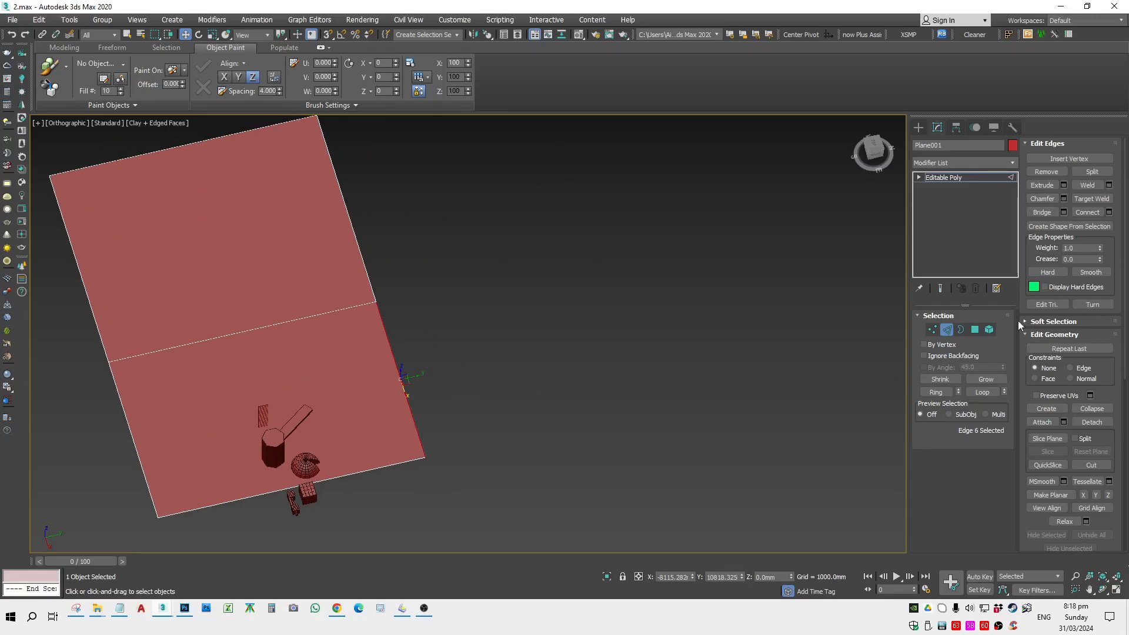
Step: Copy both plane polygons about 25255 mm along Y within the same object, leaving a gap between the pairs
{"action": "left_click", "coordinate": [975, 330]}
{"action": "left_click", "coordinate": [391, 398]}
{"action": "left_click", "coordinate": [315, 306], "text": "ctrl"}
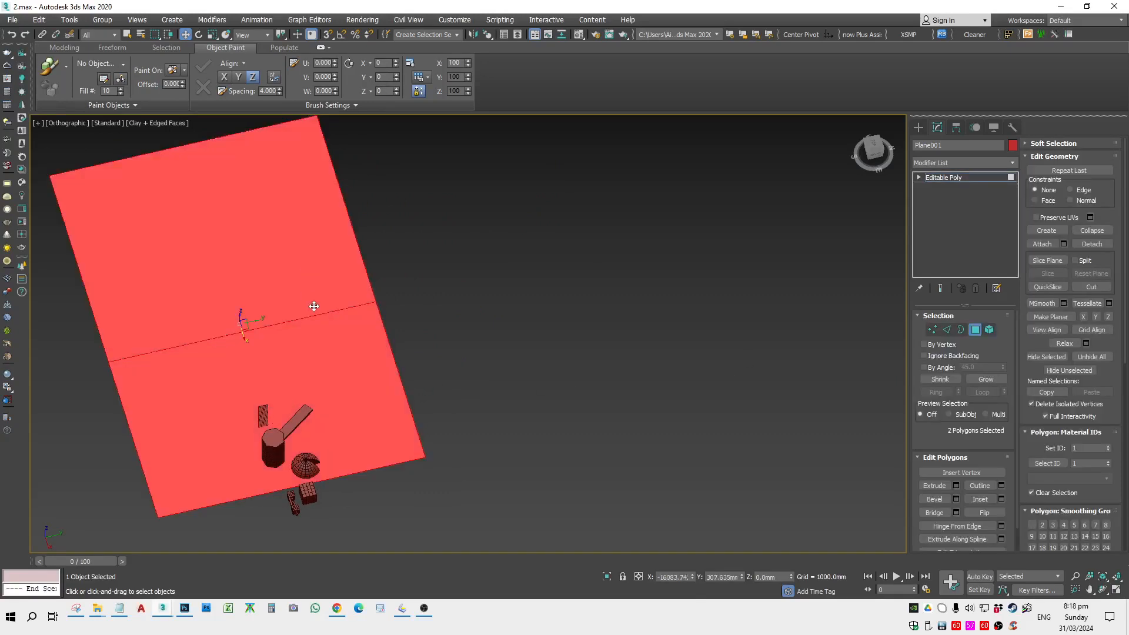
{"action": "left_click_drag", "start_coordinate": [256, 323], "coordinate": [585, 260], "text": "shift"}
{"action": "left_click", "coordinate": [612, 315]}
{"action": "scroll", "coordinate": [418, 288], "scroll_direction": "down", "scroll_amount": 5}
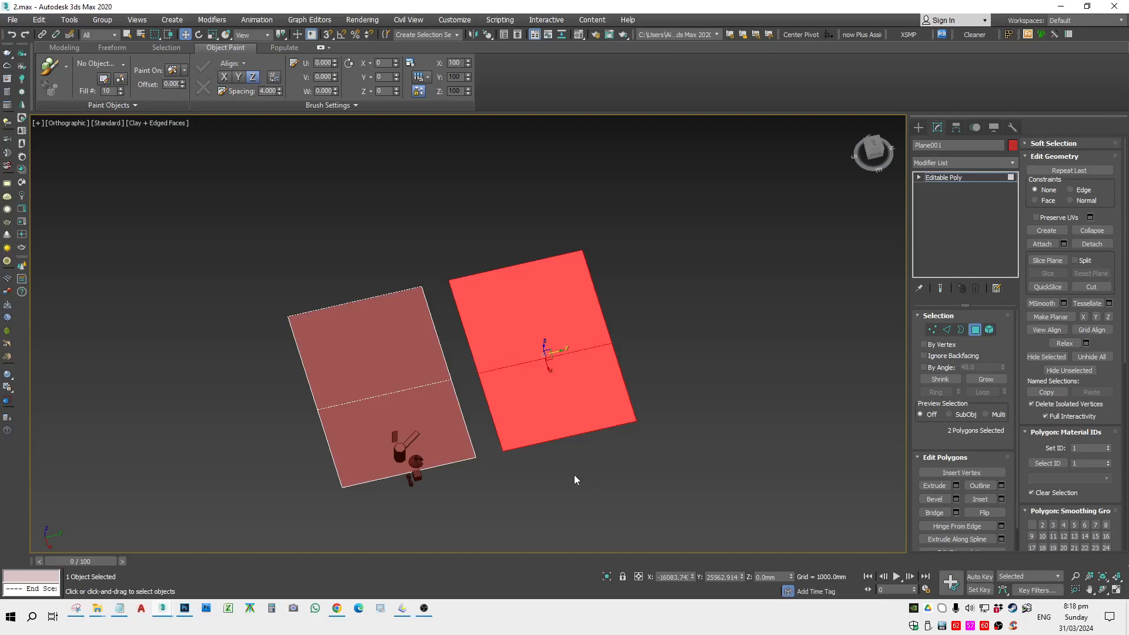
{"action": "middle_click_drag", "start_coordinate": [606, 454], "coordinate": [643, 437], "text": "alt"}
{"action": "left_click", "coordinate": [642, 438]}
Step: Extend one outer edge of the copied polygons about 8990 mm along Y to add an adjoining polygon
{"action": "scroll", "coordinate": [332, 357], "scroll_direction": "up", "scroll_amount": 5}
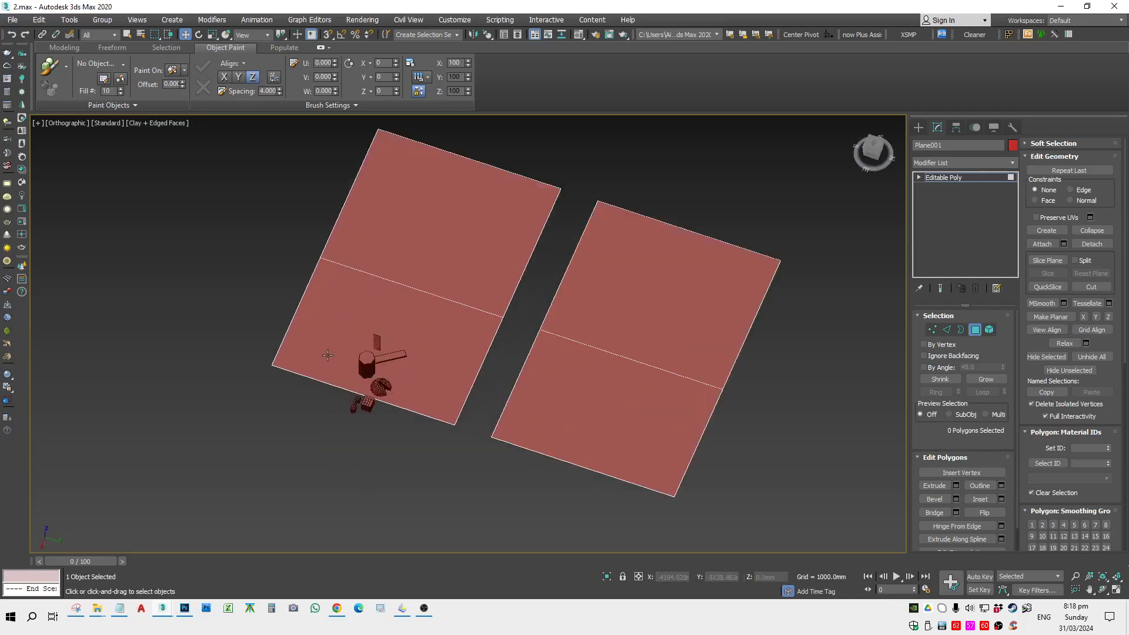
{"action": "scroll", "coordinate": [536, 438], "scroll_direction": "up", "scroll_amount": 1}
{"action": "middle_click_drag", "start_coordinate": [537, 438], "coordinate": [376, 428]}
{"action": "scroll", "coordinate": [624, 428], "scroll_direction": "down", "scroll_amount": 1}
{"action": "middle_click_drag", "start_coordinate": [623, 428], "coordinate": [594, 373]}
{"action": "scroll", "coordinate": [488, 422], "scroll_direction": "down", "scroll_amount": 1}
{"action": "scroll", "coordinate": [591, 373], "scroll_direction": "down", "scroll_amount": 2}
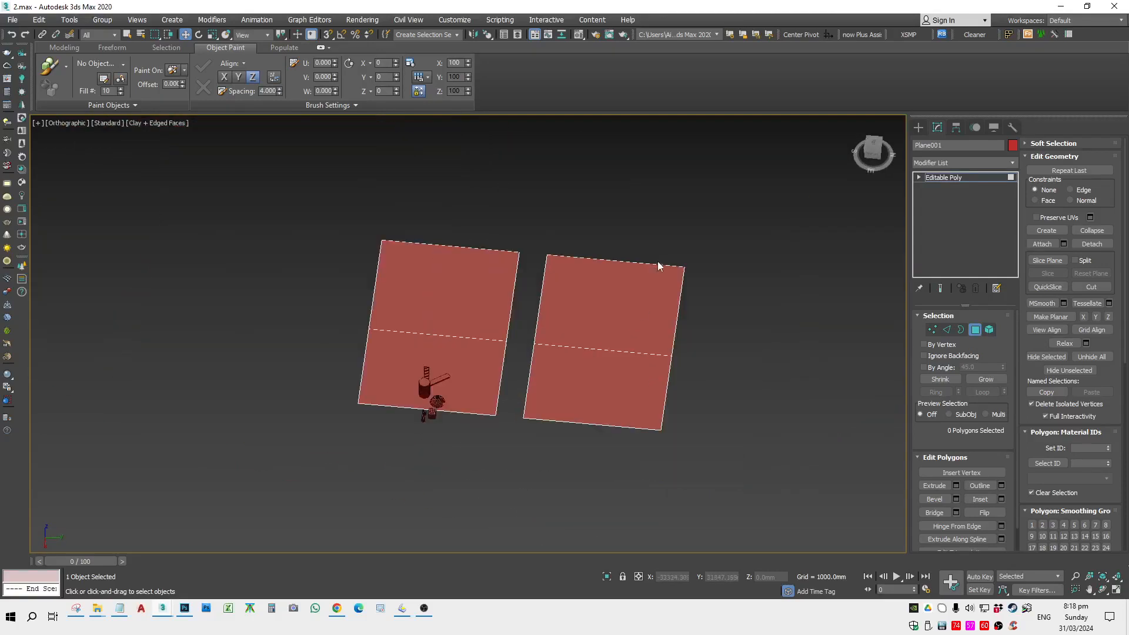
{"action": "left_click", "coordinate": [684, 305]}
{"action": "key", "text": "2"}
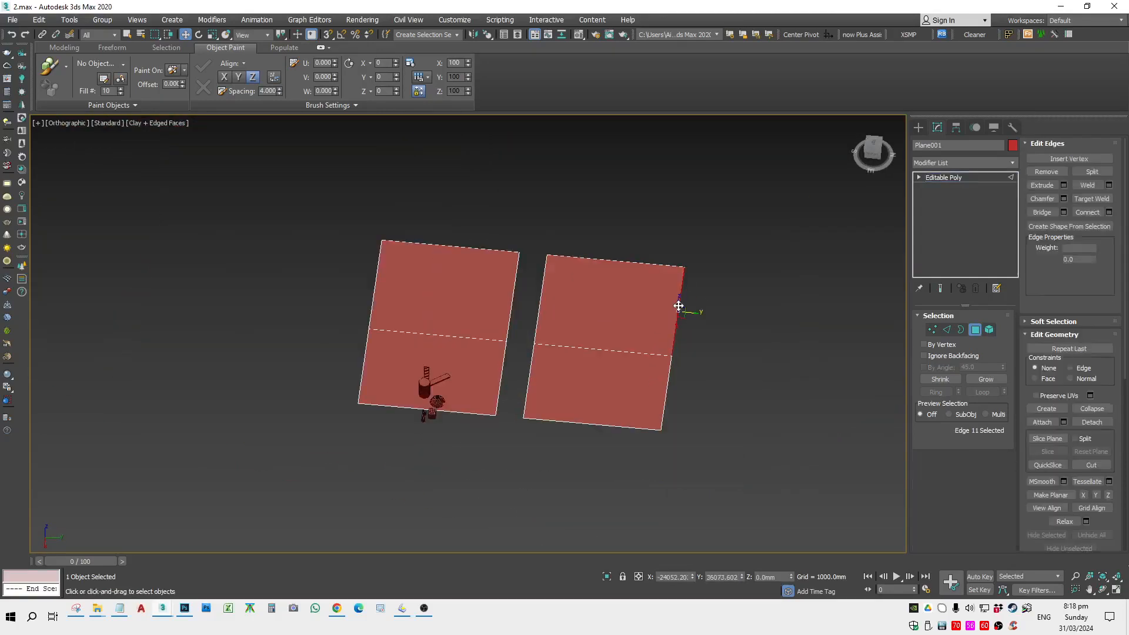
{"action": "left_click", "coordinate": [681, 310]}
{"action": "left_click_drag", "start_coordinate": [689, 314], "coordinate": [744, 318], "text": "shift"}
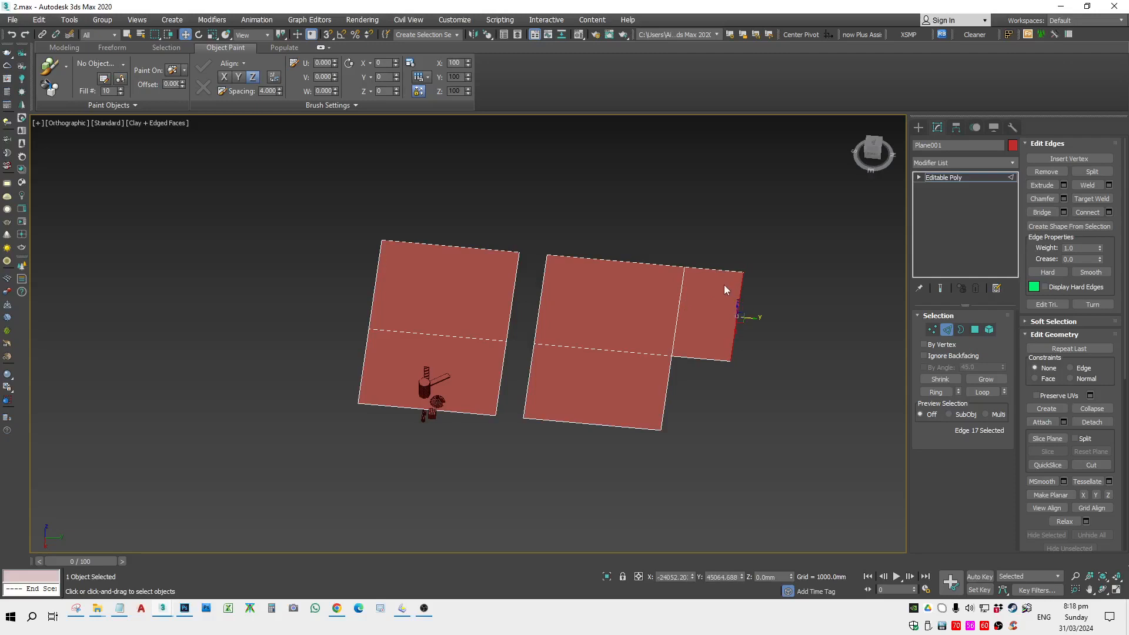
Step: Extend the adjoining polygon's side edge about 15610 mm along X to add another polygon
{"action": "left_click", "coordinate": [722, 269]}
{"action": "middle_click_drag", "start_coordinate": [723, 268], "coordinate": [715, 268], "text": "alt"}
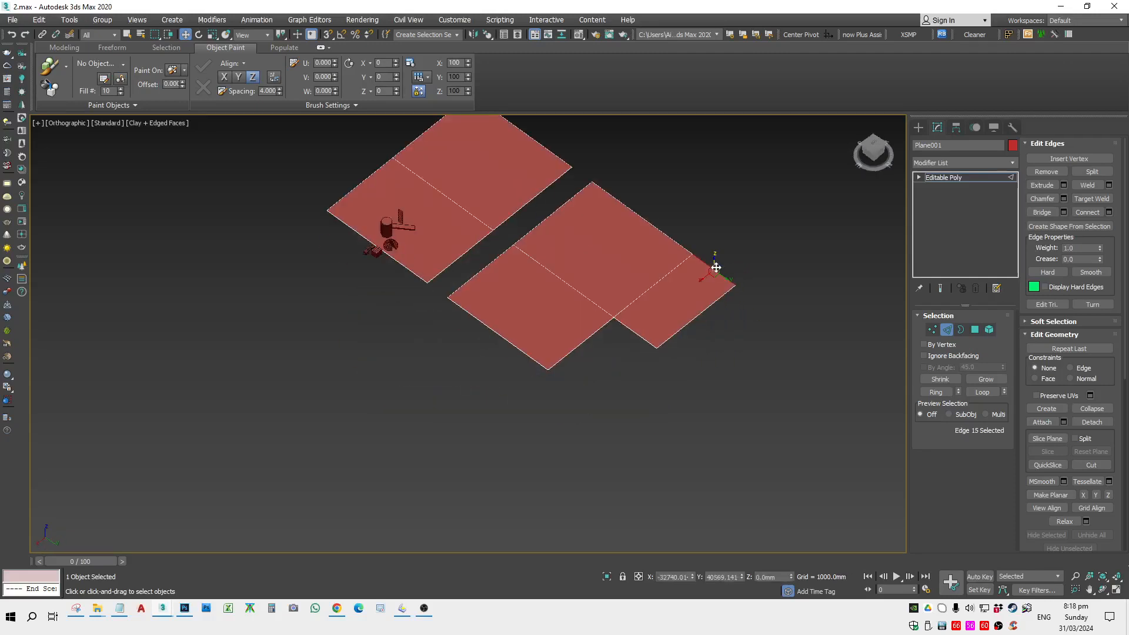
{"action": "left_click_drag", "start_coordinate": [712, 276], "coordinate": [782, 222], "text": "shift"}
{"action": "middle_click_drag", "start_coordinate": [779, 259], "coordinate": [732, 351]}
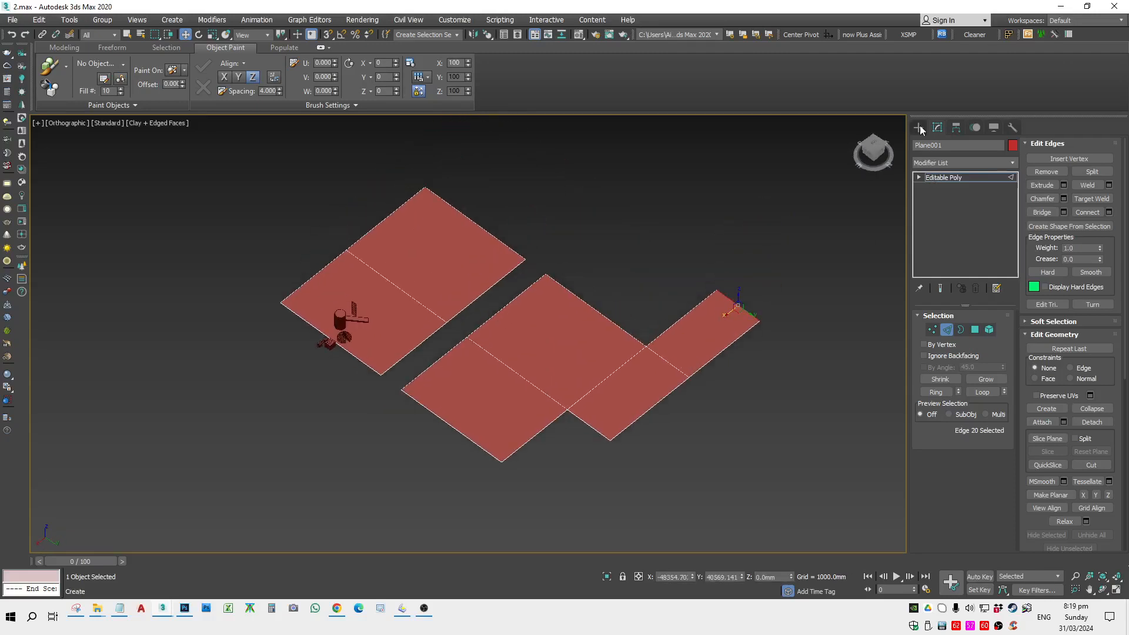
Step: Draw a box about 46300 by 19134 mm and 16595 mm high against the back edges of the plane polygons
{"action": "left_click", "coordinate": [920, 126]}
{"action": "left_click", "coordinate": [939, 198]}
{"action": "left_click_drag", "start_coordinate": [644, 340], "coordinate": [509, 116]}
{"action": "left_click", "coordinate": [558, 7]}
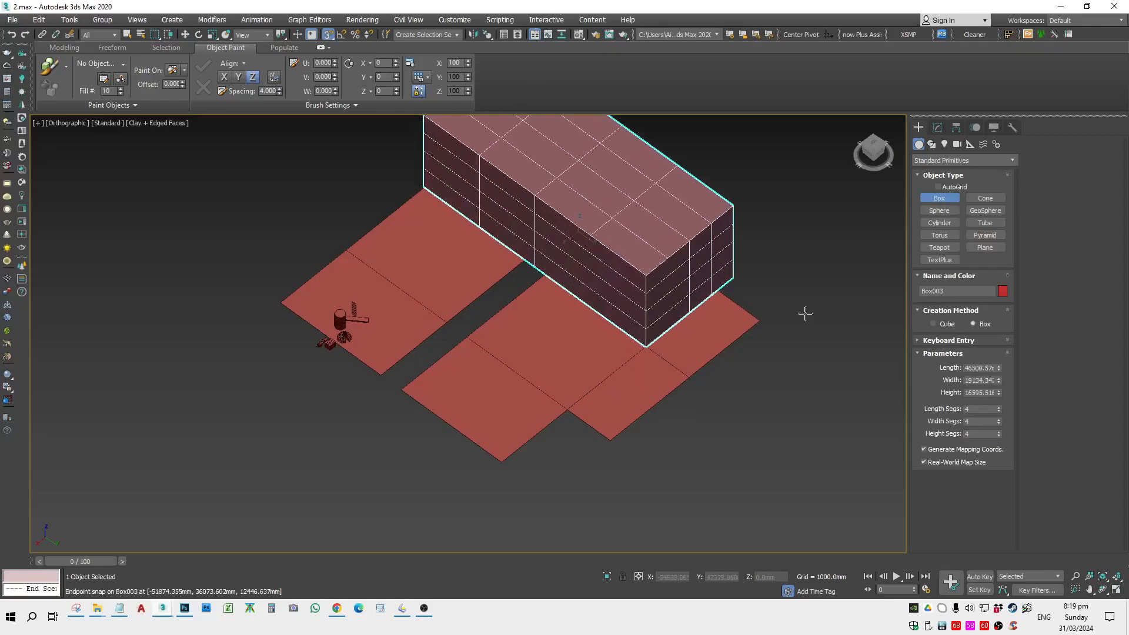
{"action": "key", "text": "w"}
{"action": "middle_click_drag", "start_coordinate": [711, 368], "coordinate": [721, 359], "text": "alt"}
{"action": "scroll", "coordinate": [539, 306], "scroll_direction": "up", "scroll_amount": 3}
{"action": "left_click", "coordinate": [421, 273]}
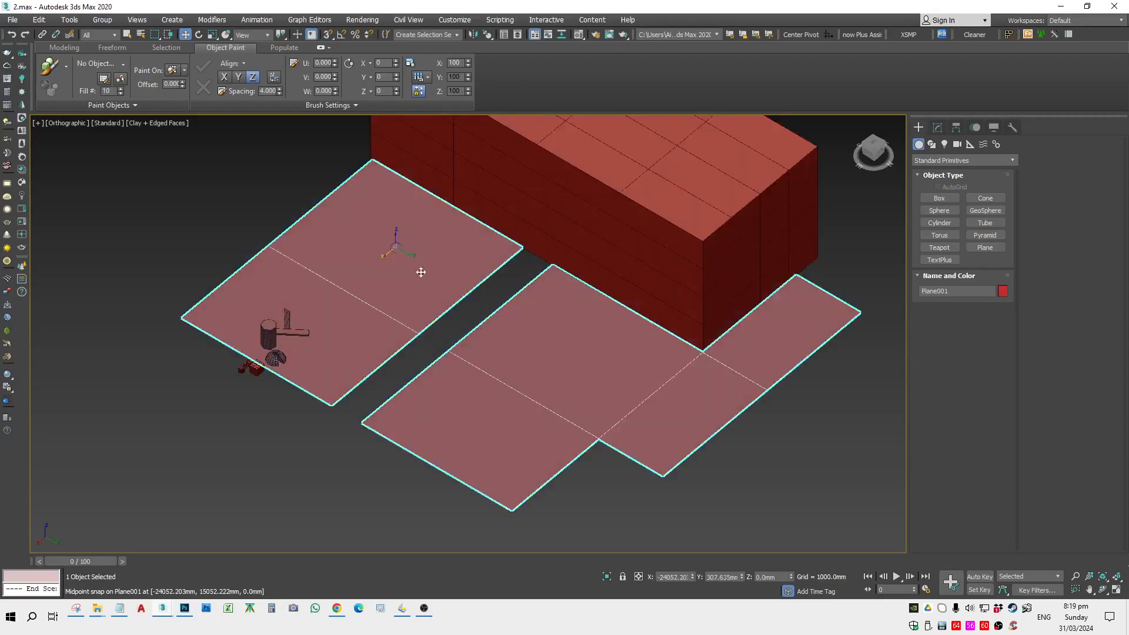
Step: Draw a box about 4127 by 31679 mm and 1768 mm high filling the gap between the two polygon pairs
{"action": "left_click", "coordinate": [941, 199]}
{"action": "middle_click_drag", "start_coordinate": [500, 318], "coordinate": [466, 297], "text": "alt"}
{"action": "key", "text": "s"}
{"action": "left_click_drag", "start_coordinate": [481, 248], "coordinate": [440, 471]}
{"action": "left_click", "coordinate": [440, 471]}
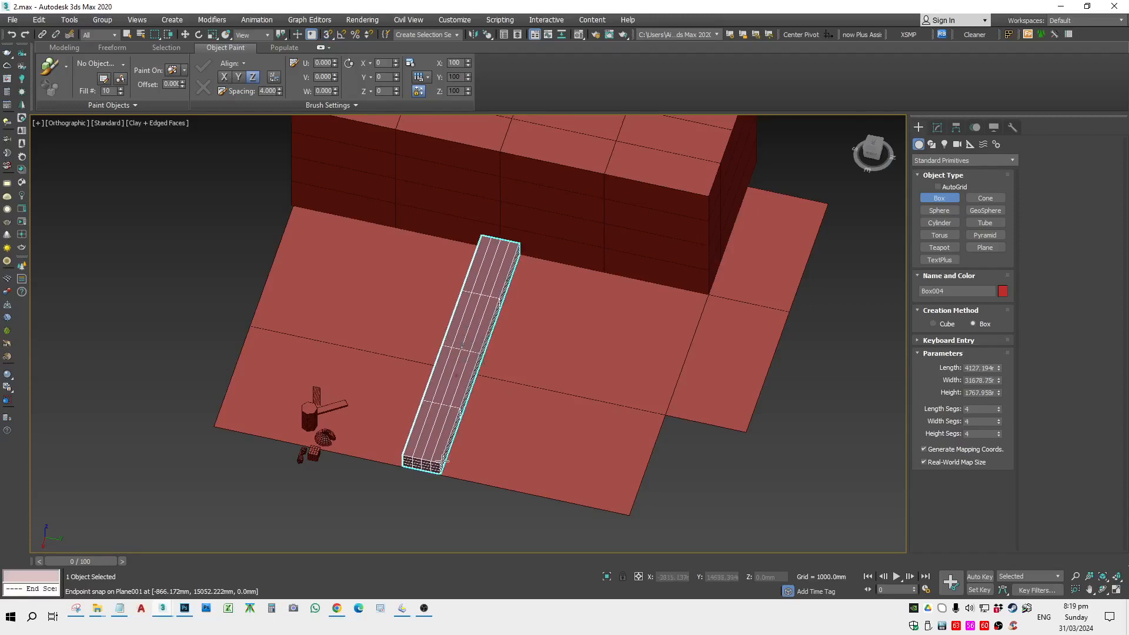
Step: Set the height of the strip box between the two polygon pairs to 100 mm
{"action": "left_click", "coordinate": [937, 127]}
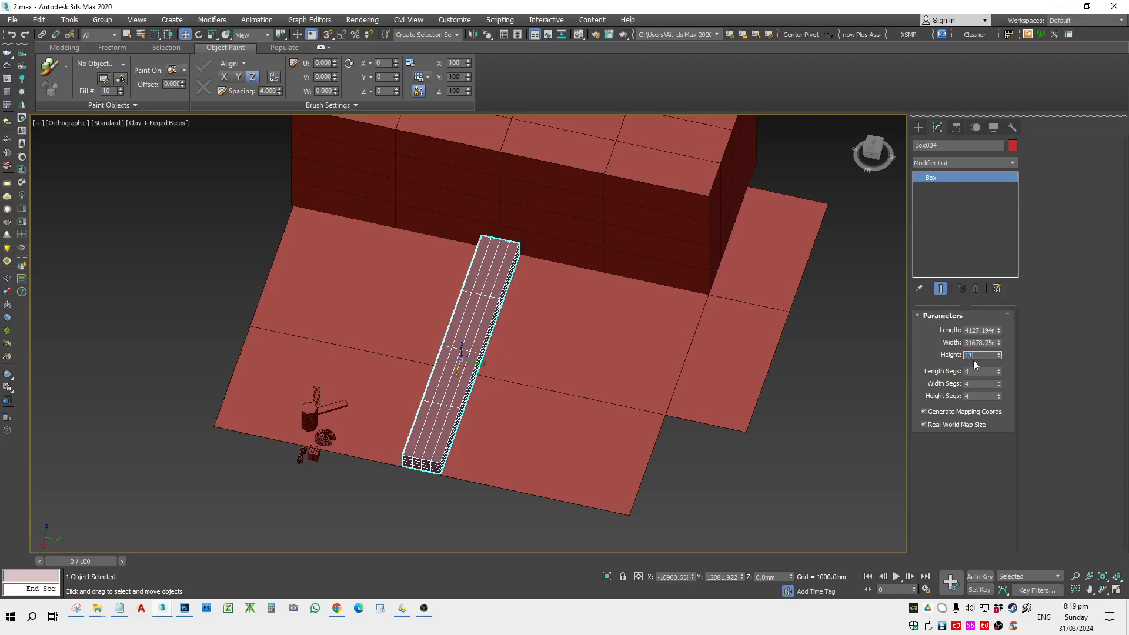
{"action": "type", "text": "100"}
{"action": "middle_click_drag", "start_coordinate": [566, 488], "coordinate": [562, 489]}
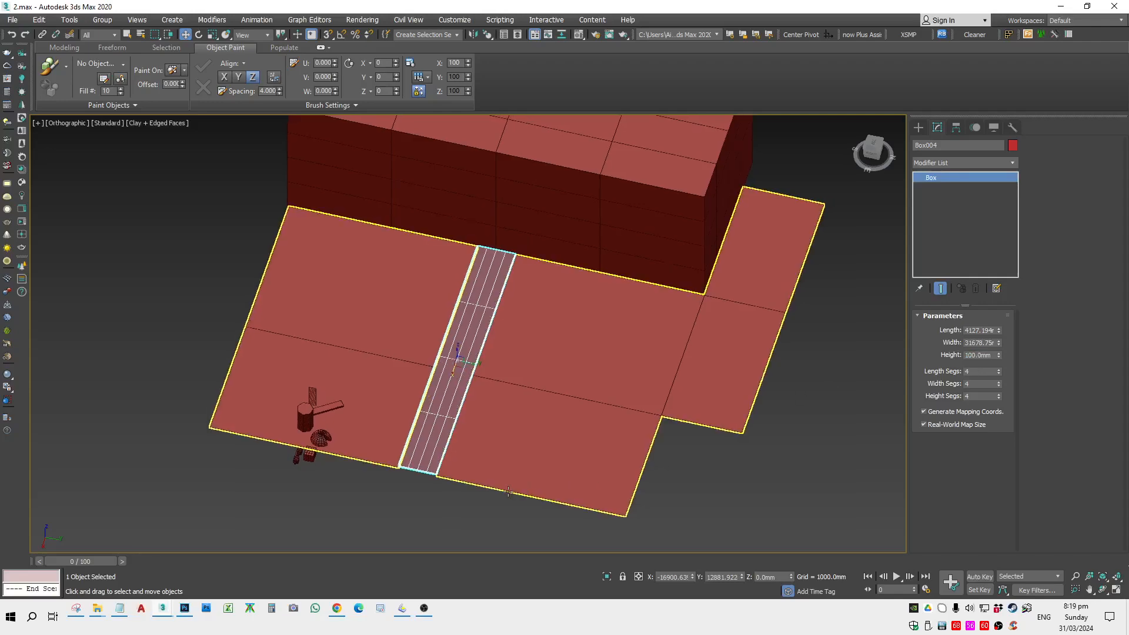
{"action": "middle_click_drag", "start_coordinate": [383, 478], "coordinate": [374, 452], "text": "alt"}
{"action": "scroll", "coordinate": [441, 430], "scroll_direction": "up", "scroll_amount": 3}
{"action": "middle_click_drag", "start_coordinate": [441, 430], "coordinate": [413, 460], "text": "alt"}
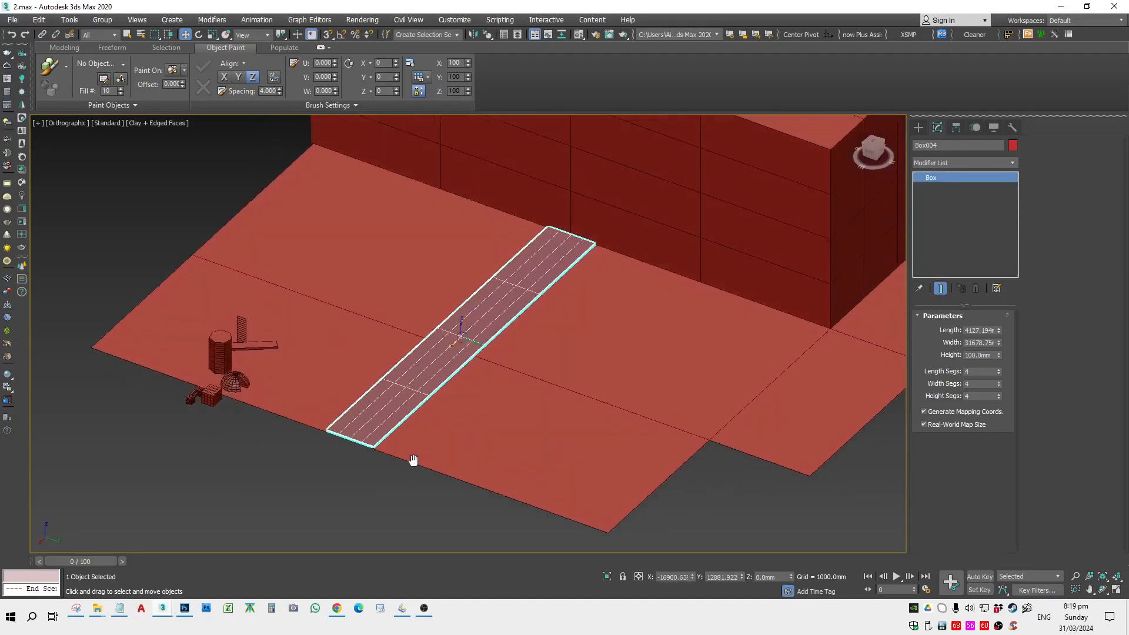
{"action": "left_click", "coordinate": [323, 510]}
{"action": "scroll", "coordinate": [360, 453], "scroll_direction": "up", "scroll_amount": 4}
{"action": "left_click", "coordinate": [389, 415]}
{"action": "scroll", "coordinate": [389, 415], "scroll_direction": "down", "scroll_amount": 4}
{"action": "middle_click_drag", "start_coordinate": [390, 415], "coordinate": [376, 389], "text": "alt"}
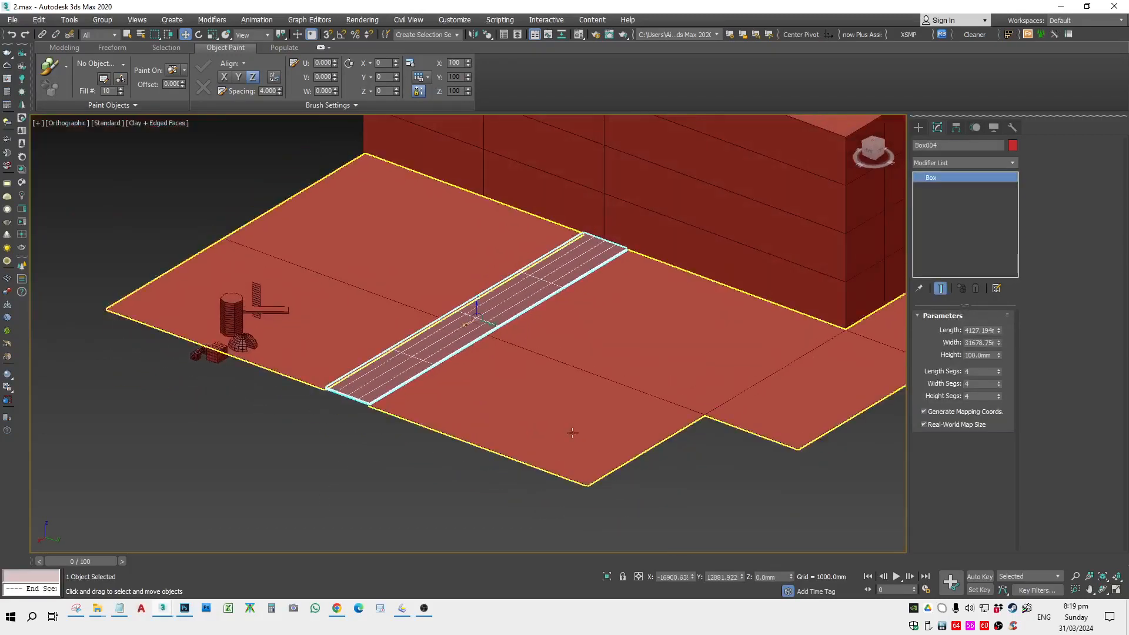
Step: Extend the plane's projecting end edge twice along X to about X 16029 mm, adding two polygons
{"action": "middle_click_drag", "start_coordinate": [589, 456], "coordinate": [612, 463], "text": "alt"}
{"action": "scroll", "coordinate": [612, 464], "scroll_direction": "down", "scroll_amount": 4}
{"action": "left_click", "coordinate": [765, 505]}
{"action": "left_click", "coordinate": [683, 407]}
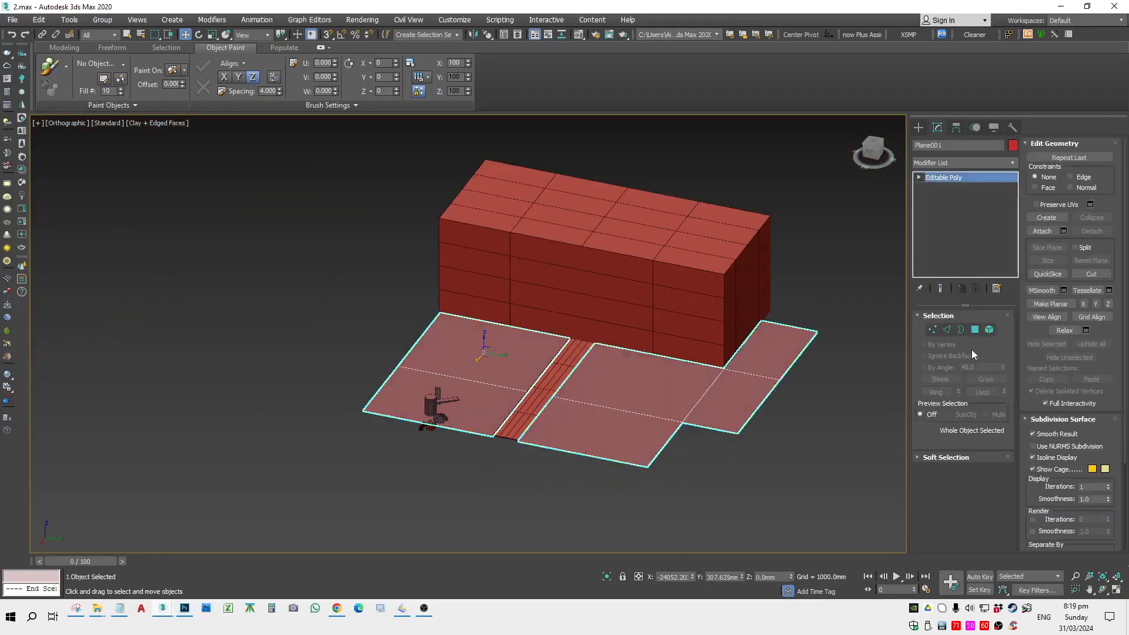
{"action": "left_click", "coordinate": [947, 329]}
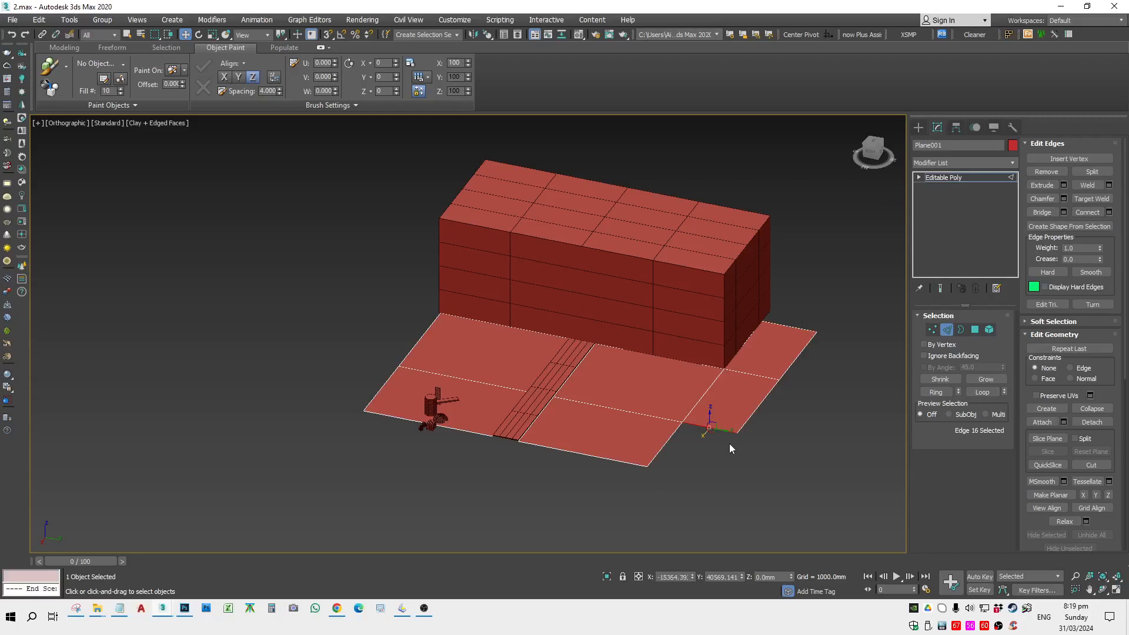
{"action": "left_click_drag", "start_coordinate": [703, 432], "coordinate": [626, 528], "text": "shift"}
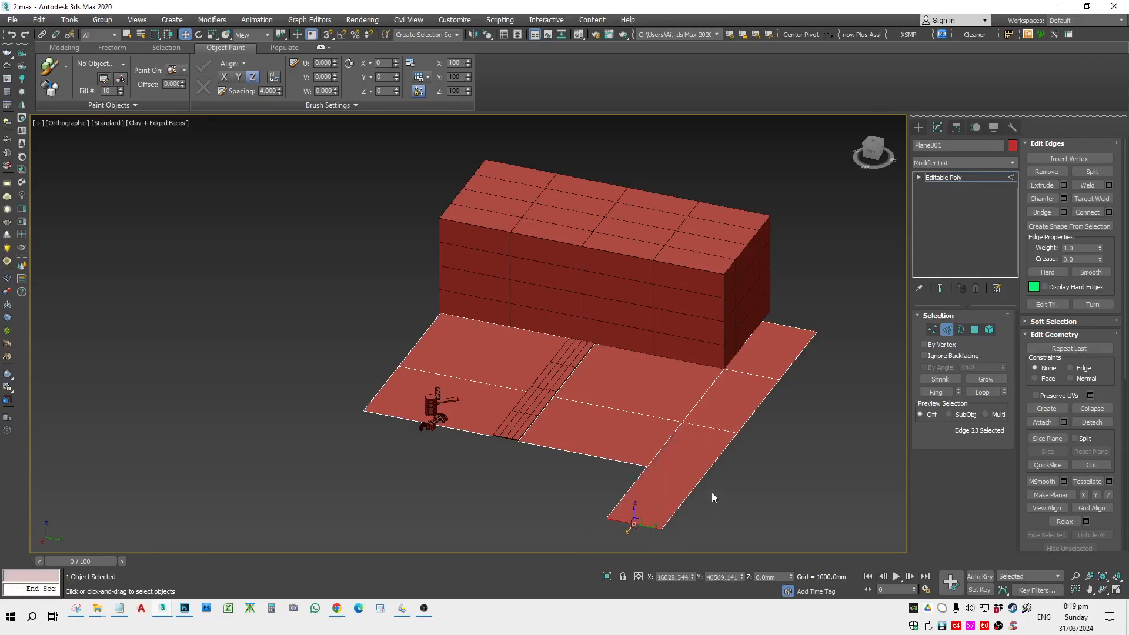
{"action": "middle_click_drag", "start_coordinate": [712, 492], "coordinate": [841, 374], "text": "alt"}
Step: Extrude the strip polygon beside the gap upward, and extrude its outer side and front faces outward
{"action": "left_click", "coordinate": [975, 330]}
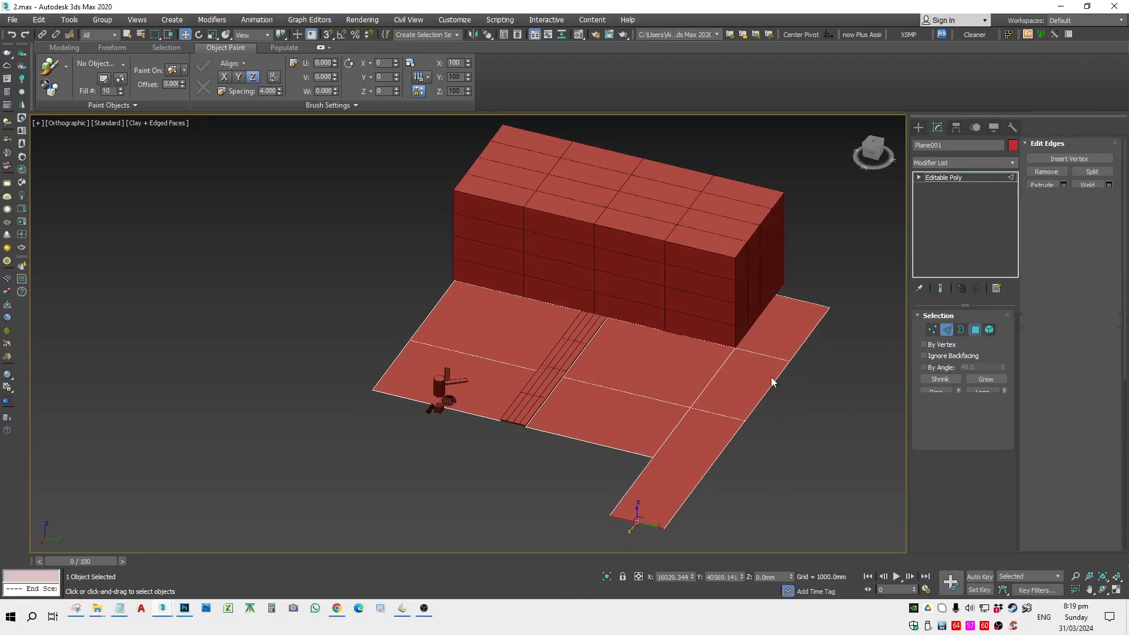
{"action": "left_click", "coordinate": [739, 383]}
{"action": "middle_click_drag", "start_coordinate": [915, 454], "coordinate": [813, 464]}
{"action": "left_click", "coordinate": [924, 484]}
{"action": "left_click_drag", "start_coordinate": [654, 382], "coordinate": [753, 319]}
{"action": "left_click", "coordinate": [606, 387]}
{"action": "left_click_drag", "start_coordinate": [606, 387], "coordinate": [555, 299]}
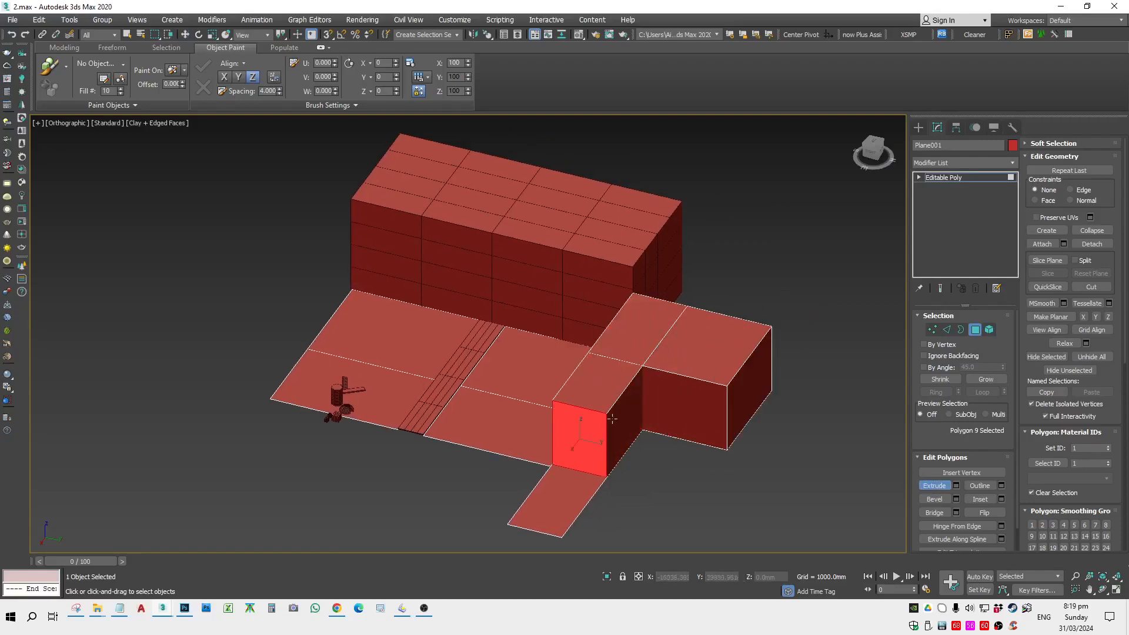
Step: Extrude the raised block's opposite side face outward and the floor polygon next to the large box upward
{"action": "middle_click_drag", "start_coordinate": [547, 392], "coordinate": [656, 378], "text": "alt"}
{"action": "left_click", "coordinate": [435, 416]}
{"action": "left_click_drag", "start_coordinate": [435, 416], "coordinate": [435, 377]}
{"action": "middle_click_drag", "start_coordinate": [498, 495], "coordinate": [461, 525], "text": "alt"}
{"action": "middle_click_drag", "start_coordinate": [462, 526], "coordinate": [526, 450]}
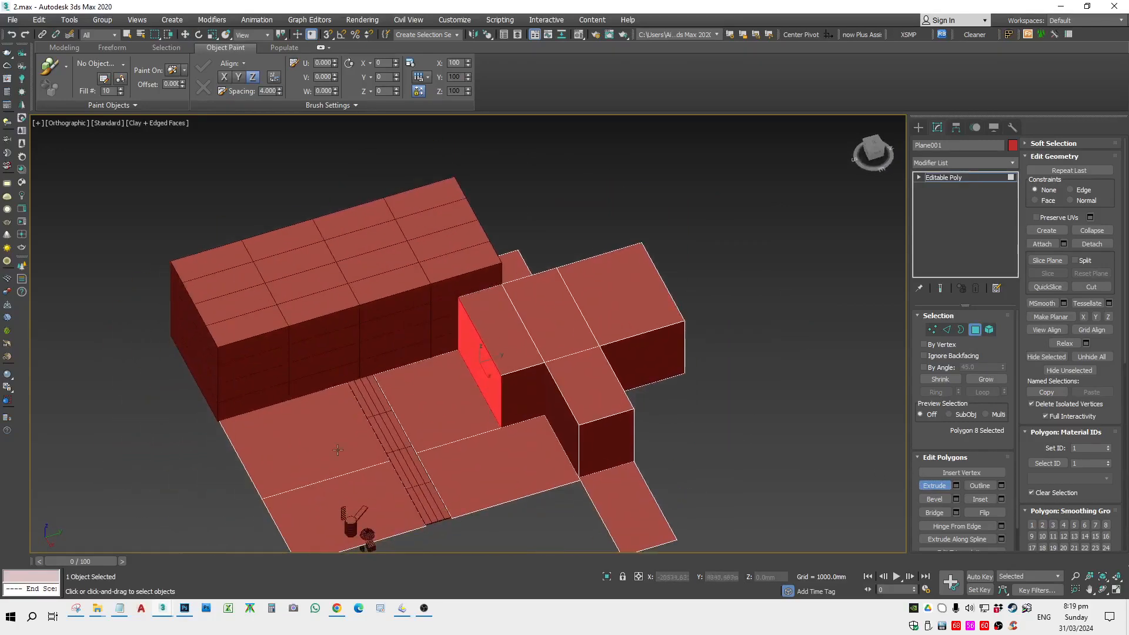
{"action": "left_click_drag", "start_coordinate": [332, 413], "coordinate": [332, 375]}
Step: Try to move the polygon at the end of the extended strip, and undo the move
{"action": "key", "text": "w"}
{"action": "middle_click_drag", "start_coordinate": [535, 472], "coordinate": [528, 453]}
{"action": "left_click_drag", "start_coordinate": [640, 506], "coordinate": [669, 442]}
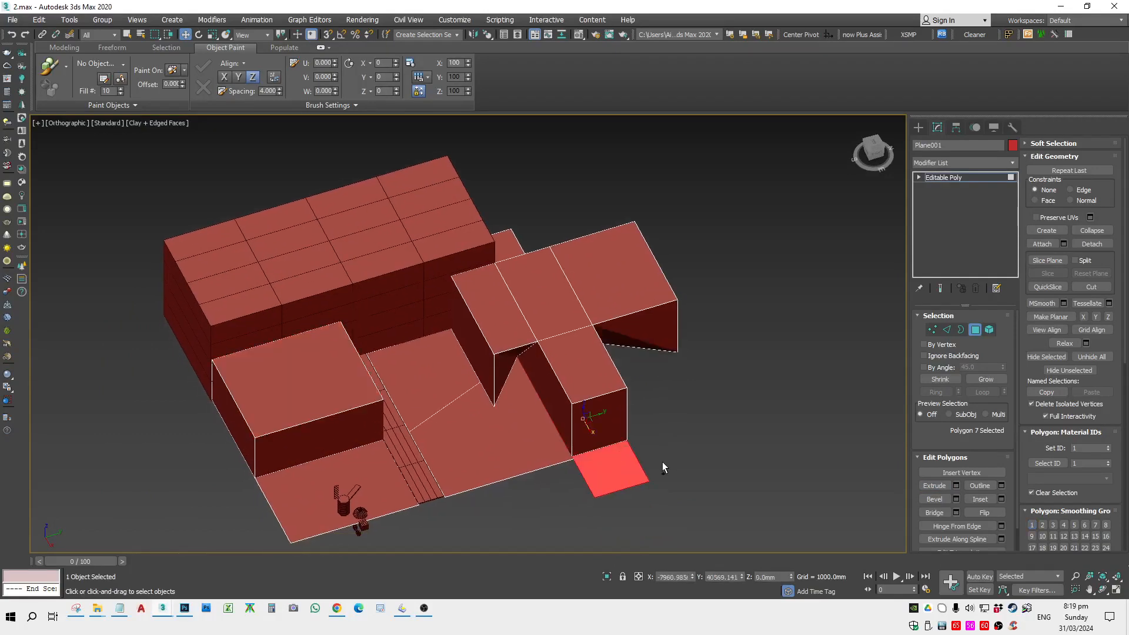
{"action": "key", "text": "ctrl+z"}
Step: Draw a plane about 88074 mm wide and 53937 mm long beside the model in the top view
{"action": "middle_click_drag", "start_coordinate": [663, 461], "coordinate": [700, 468], "text": "alt"}
{"action": "scroll", "coordinate": [700, 468], "scroll_direction": "down", "scroll_amount": 2}
{"action": "left_click", "coordinate": [954, 176]}
{"action": "scroll", "coordinate": [842, 457], "scroll_direction": "down", "scroll_amount": 2}
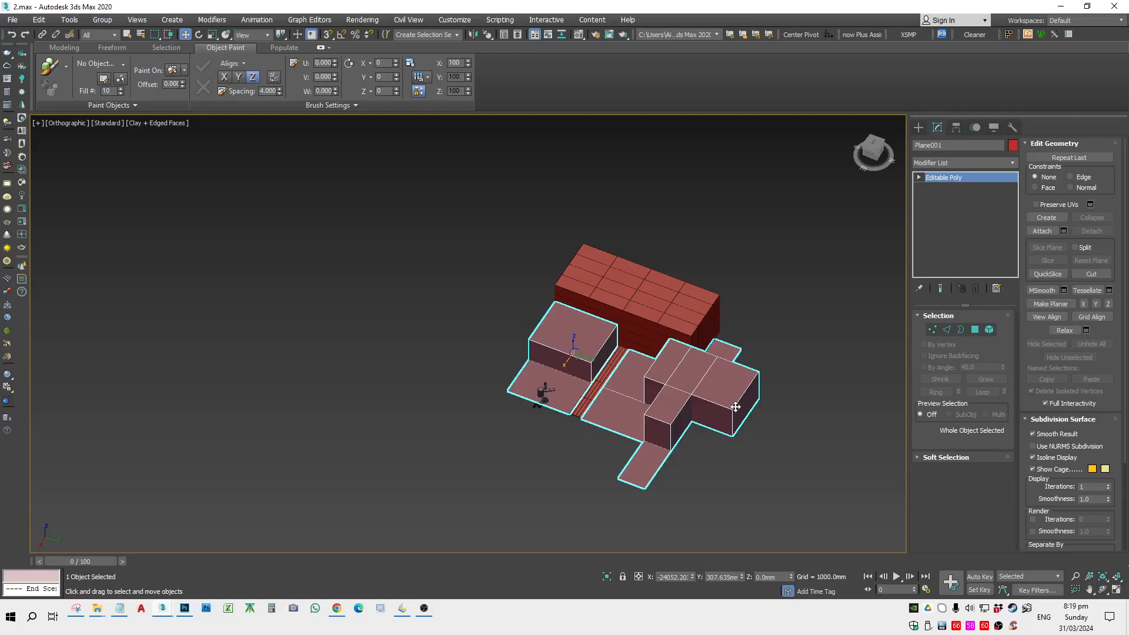
{"action": "key", "text": "t"}
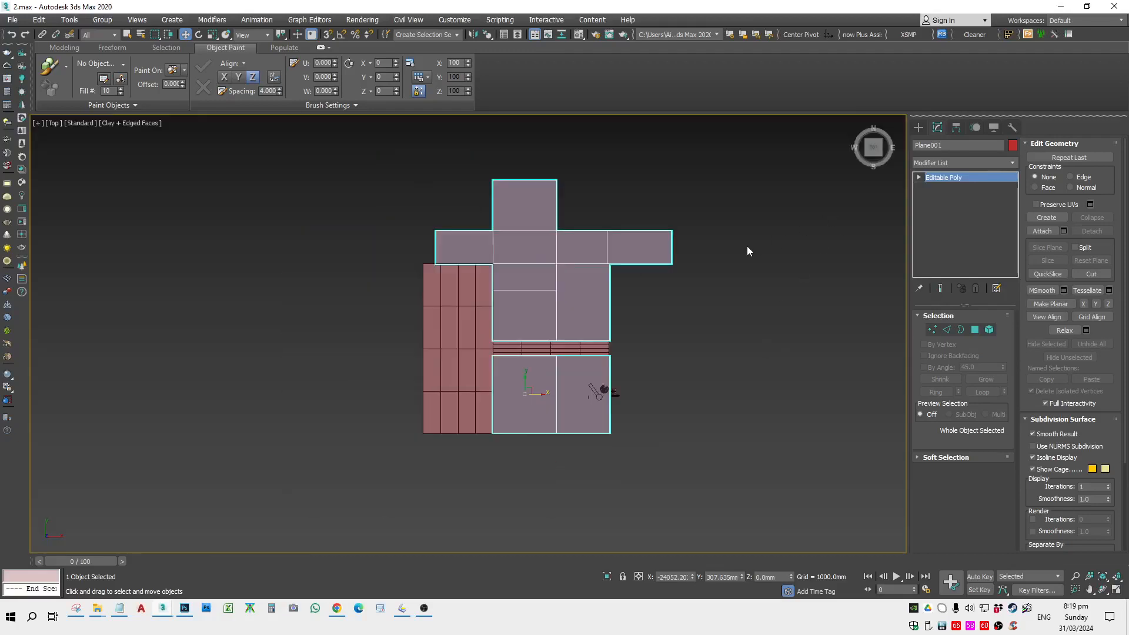
{"action": "left_click", "coordinate": [919, 128]}
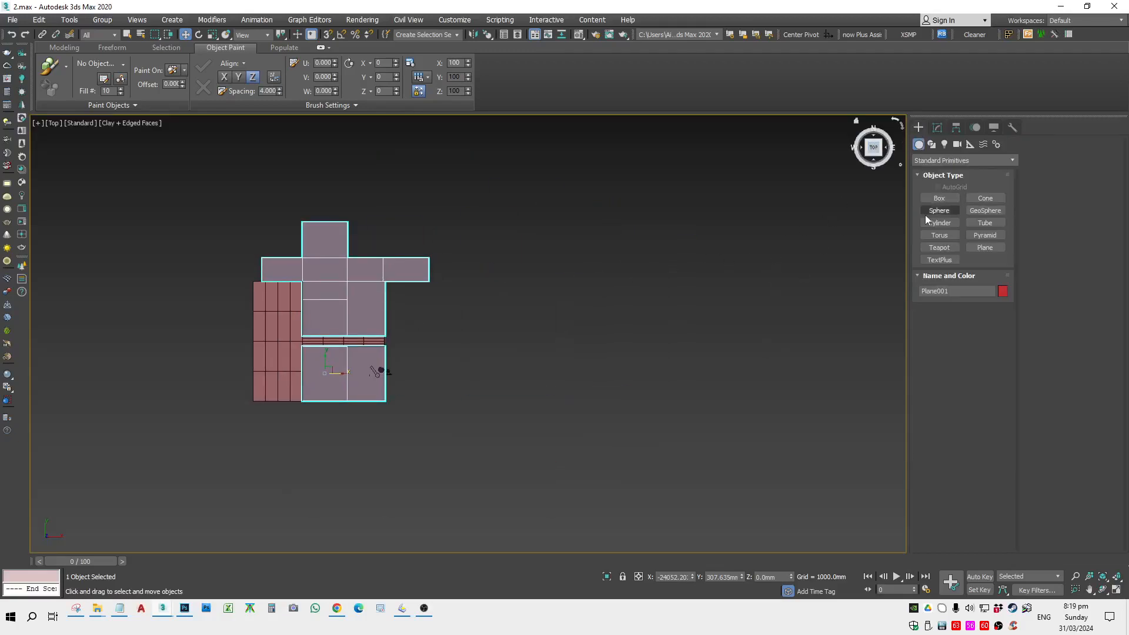
{"action": "left_click", "coordinate": [976, 247]}
{"action": "left_click_drag", "start_coordinate": [750, 272], "coordinate": [523, 412]}
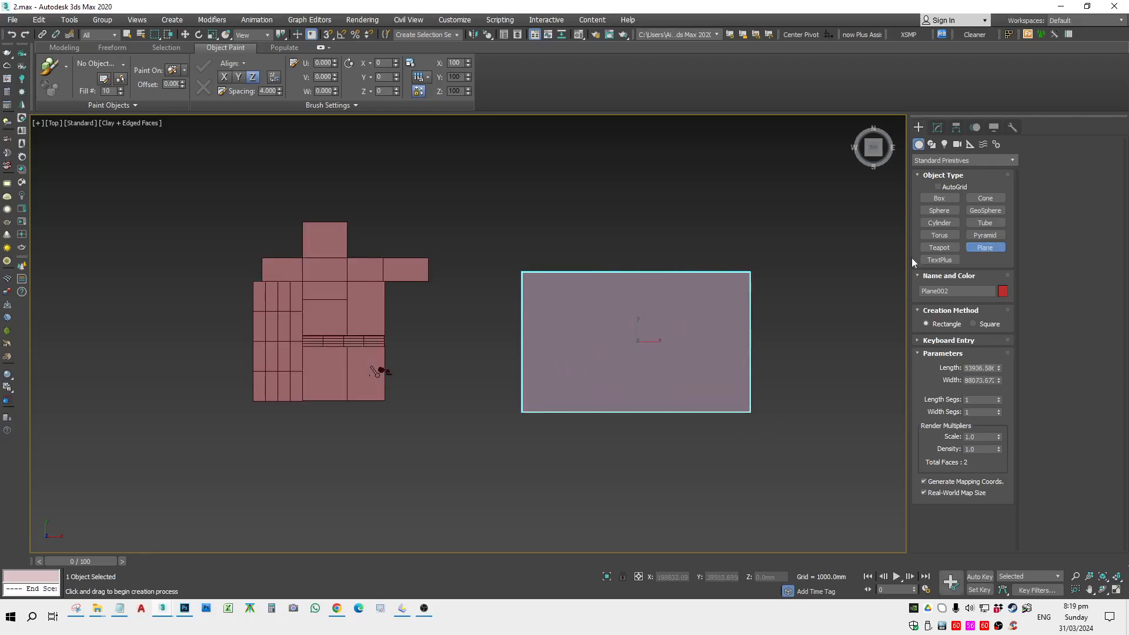
Step: Draw a second plane about 61956 mm wide and 19955 mm long inside the large plane
{"action": "scroll", "coordinate": [708, 319], "scroll_direction": "up", "scroll_amount": 2}
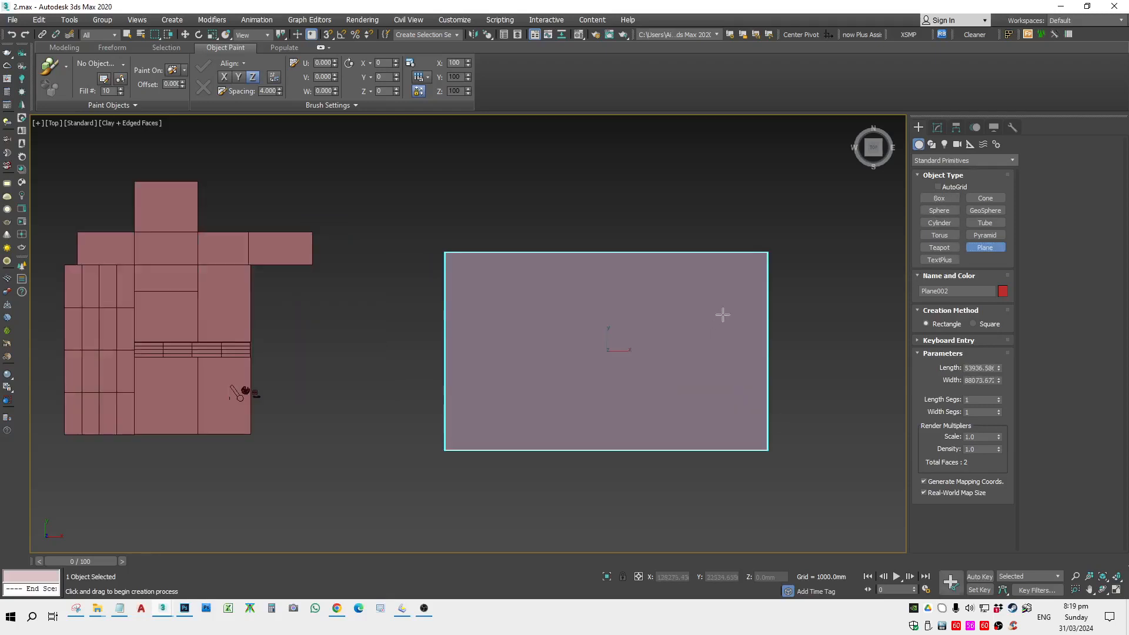
{"action": "left_click_drag", "start_coordinate": [723, 315], "coordinate": [496, 388]}
{"action": "right_click", "coordinate": [650, 373]}
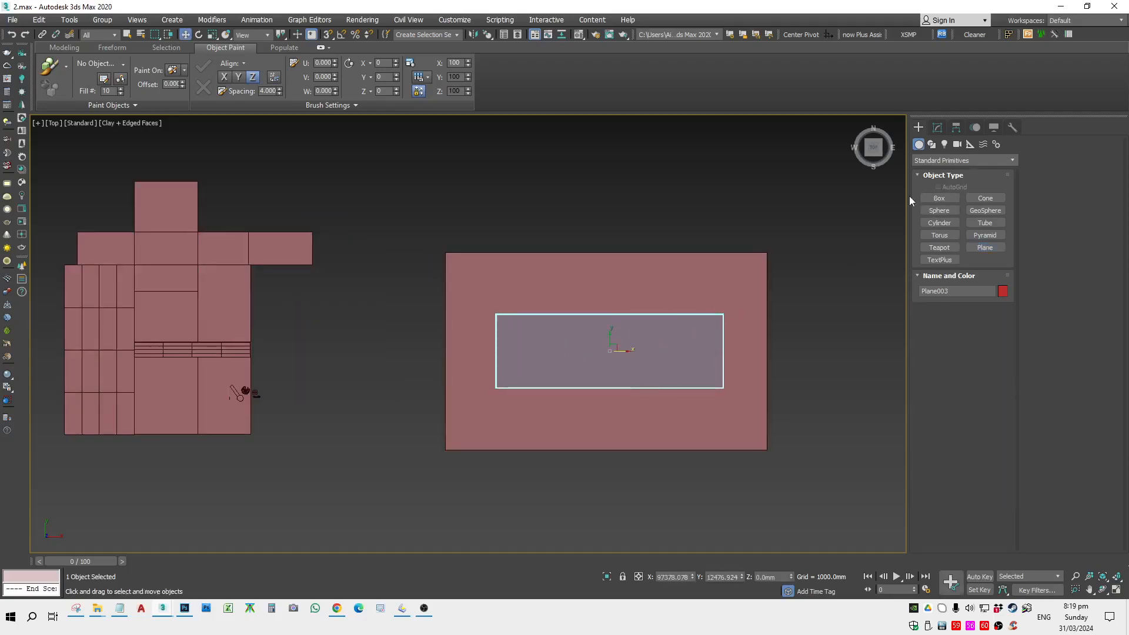
Step: Keep the inner plane at one length and one width segment and convert it to Editable Poly
{"action": "left_click", "coordinate": [938, 127]}
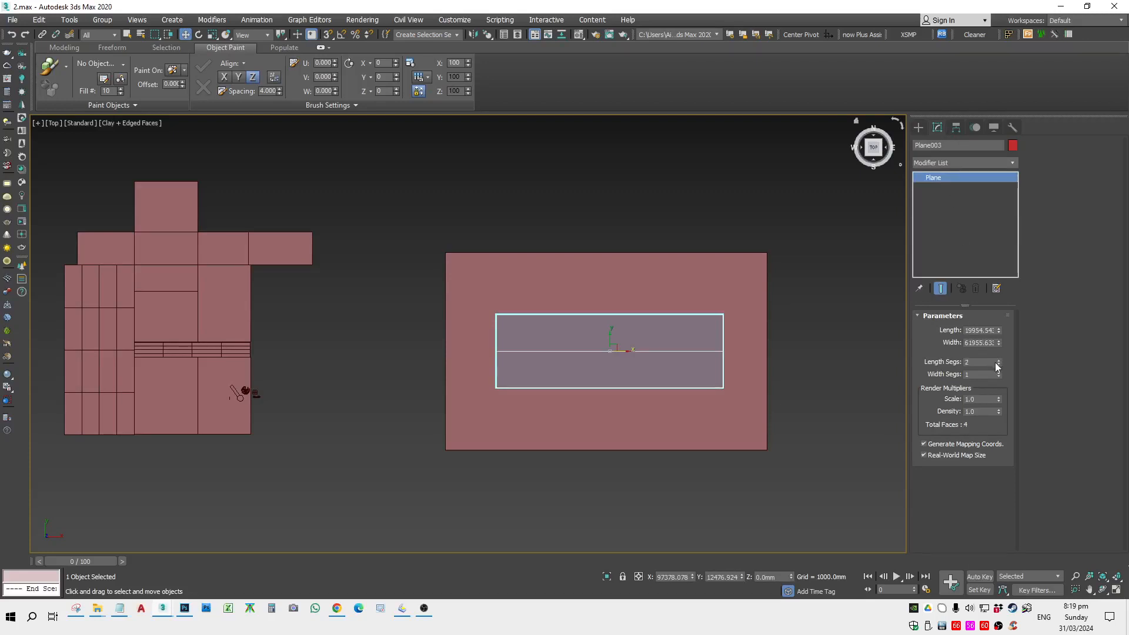
{"action": "right_click", "coordinate": [995, 363]}
{"action": "left_click", "coordinate": [1003, 374]}
{"action": "right_click", "coordinate": [999, 362]}
{"action": "right_click", "coordinate": [659, 359]}
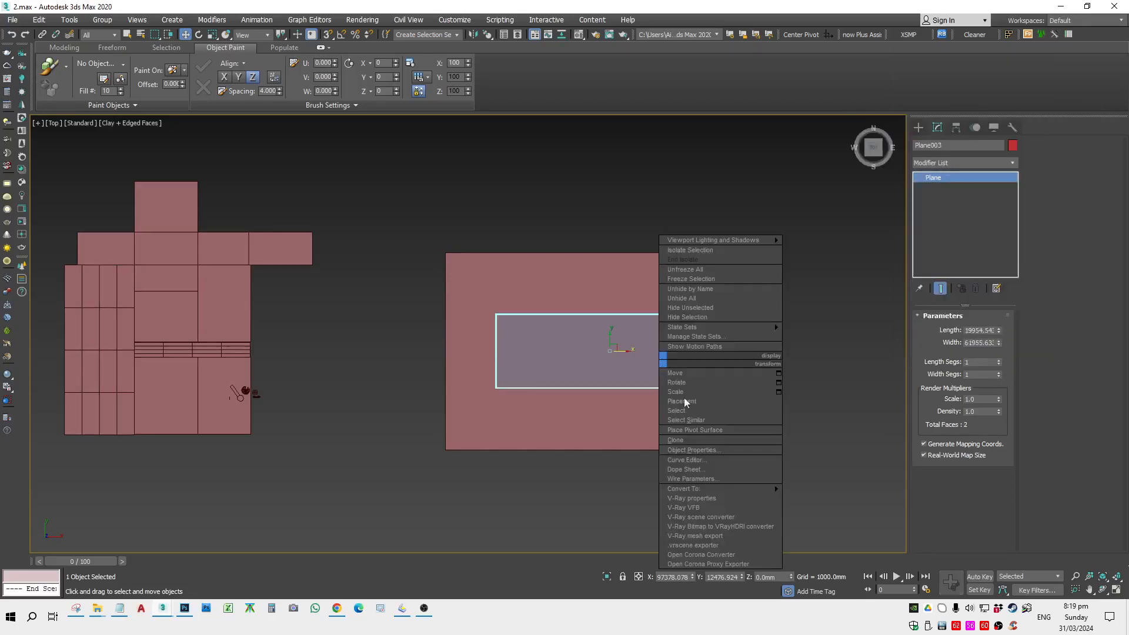
{"action": "mouse_move", "coordinate": [694, 489]}
{"action": "left_click", "coordinate": [820, 498]}
Step: Shift the inner plane's right edge inward and extend it twice along X to about X 138013 mm
{"action": "key", "text": "2"}
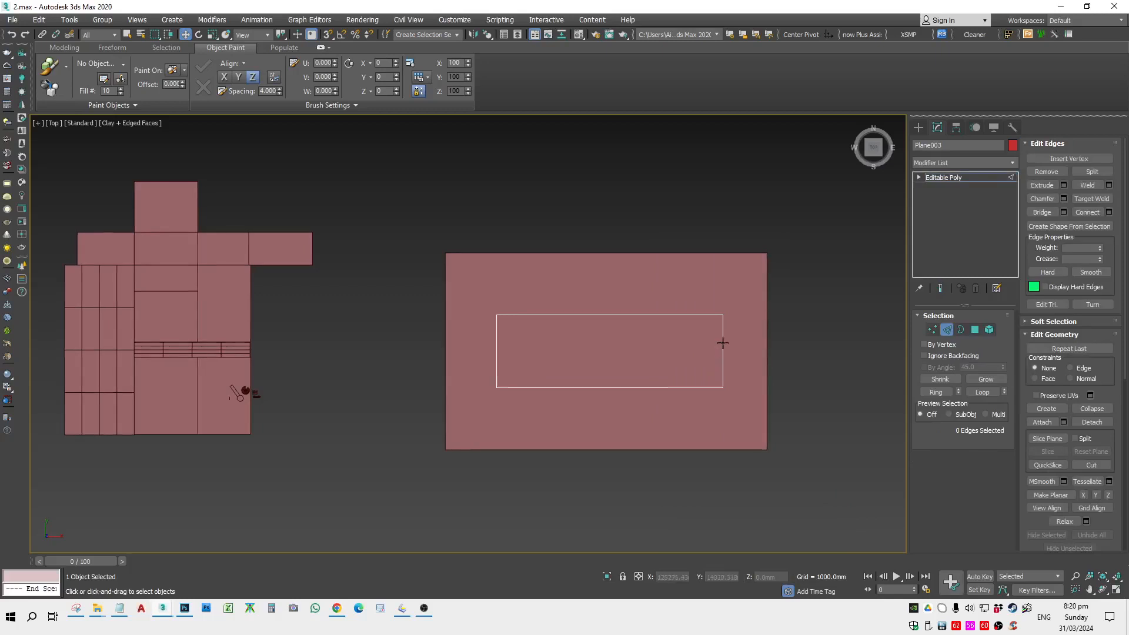
{"action": "left_click", "coordinate": [723, 344]}
{"action": "mouse_move", "coordinate": [733, 351]}
{"action": "left_mouse_down"}
{"action": "mouse_move", "coordinate": [630, 361]}
{"action": "mouse_move", "coordinate": [750, 347]}
{"action": "left_mouse_up"}
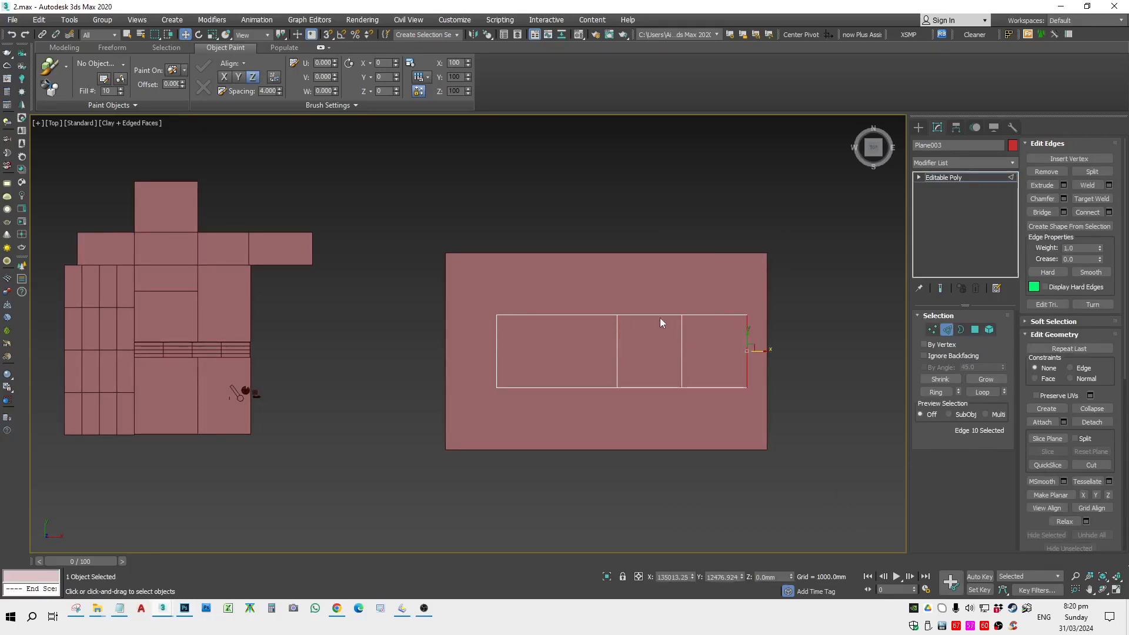
Step: Extend the middle polygon's upper edge to about Y 34842 mm and its lower edge to about Y -12281 mm
{"action": "left_click", "coordinate": [652, 315]}
{"action": "left_click_drag", "start_coordinate": [646, 300], "coordinate": [647, 254], "text": "shift"}
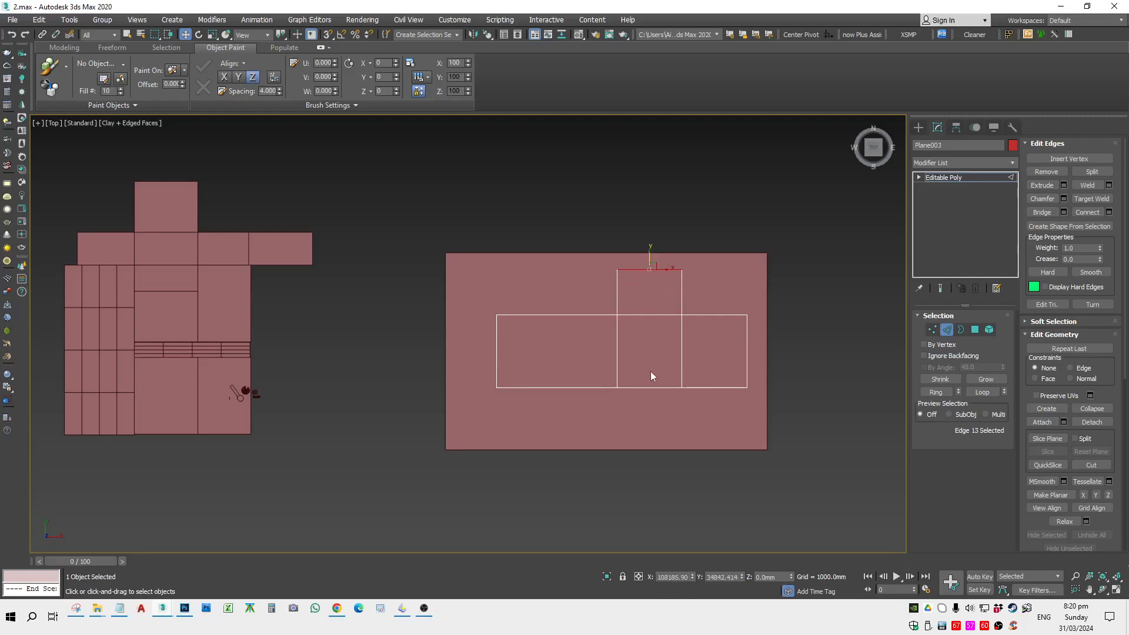
{"action": "left_click", "coordinate": [652, 388]}
{"action": "left_click_drag", "start_coordinate": [652, 387], "coordinate": [650, 441], "text": "shift"}
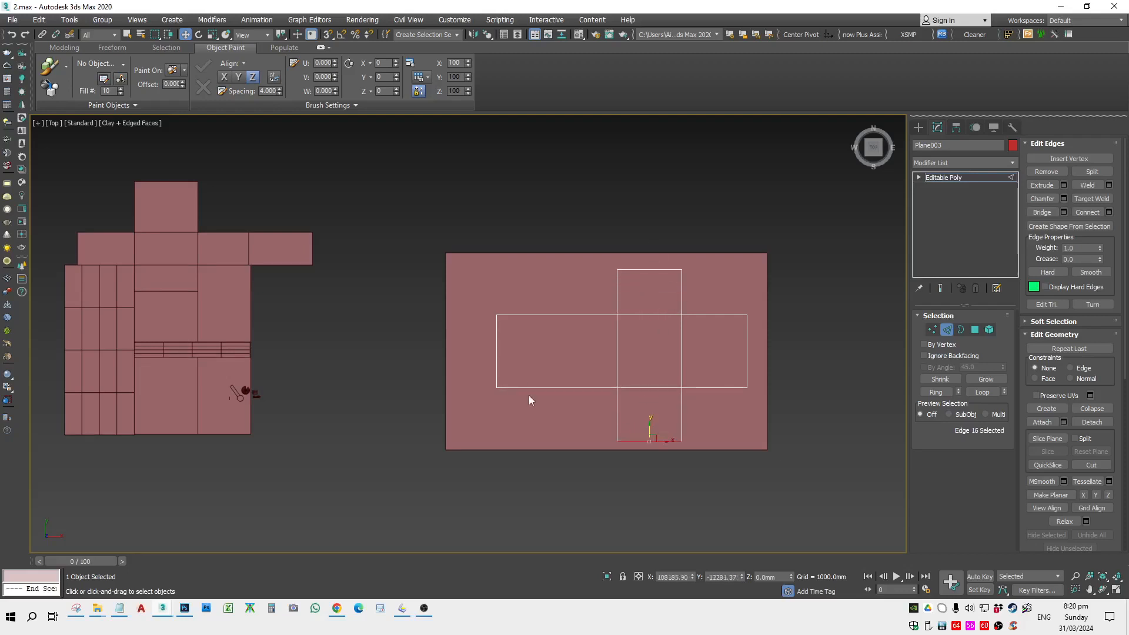
Step: Extend the inner plane's left edge along X to about X 42582 mm and finish the edge editing
{"action": "left_click", "coordinate": [496, 356]}
{"action": "left_click_drag", "start_coordinate": [499, 351], "coordinate": [411, 348], "text": "shift"}
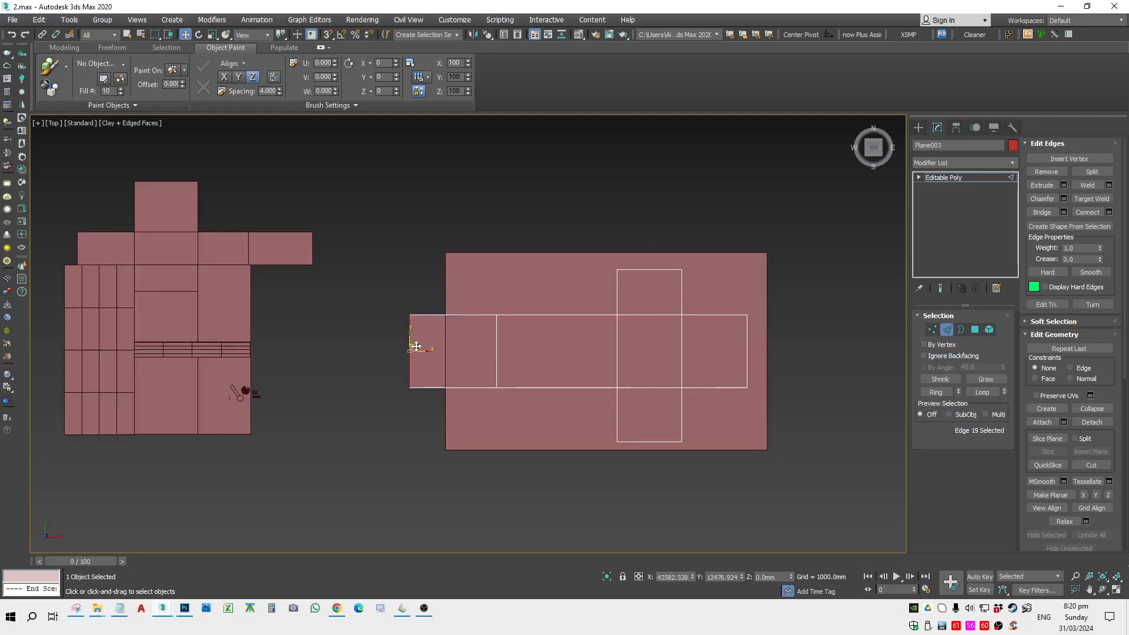
{"action": "mouse_move", "coordinate": [412, 347]}
{"action": "middle_mouse_down", "text": "alt"}
{"action": "mouse_move", "coordinate": [468, 321]}
{"action": "mouse_move", "coordinate": [595, 357]}
{"action": "middle_mouse_up", "text": "alt"}
{"action": "key", "text": "2"}
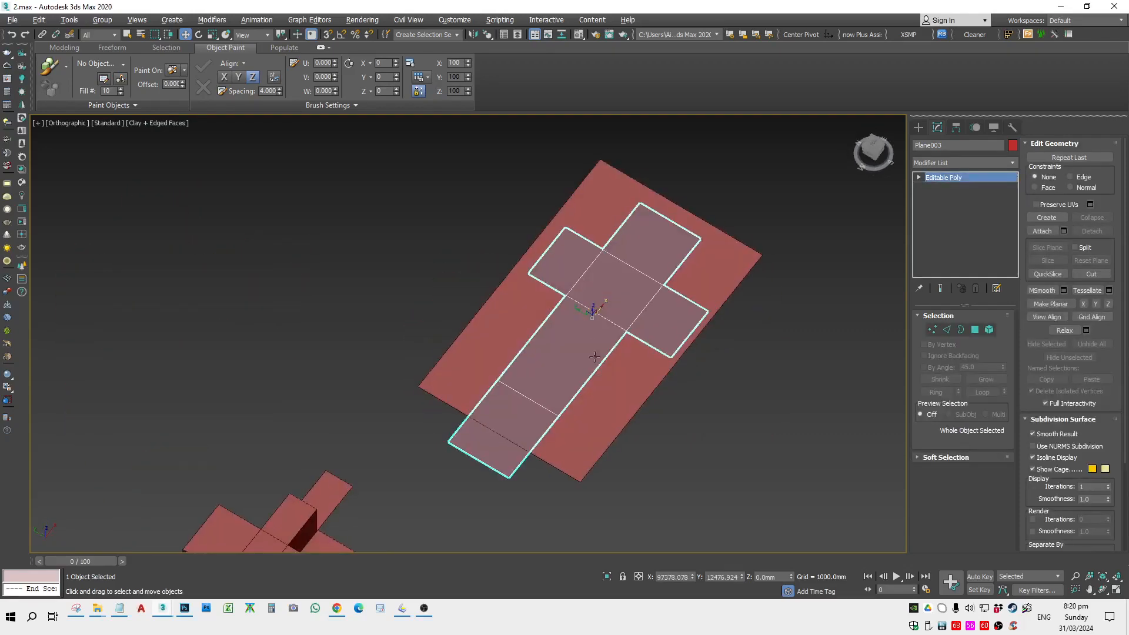
Step: Move the cross-shaped plane off the large plane to about Y -43775 mm
{"action": "left_click_drag", "start_coordinate": [584, 315], "coordinate": [773, 400]}
{"action": "middle_click_drag", "start_coordinate": [801, 448], "coordinate": [711, 393]}
{"action": "middle_click_drag", "start_coordinate": [710, 393], "coordinate": [676, 384], "text": "alt"}
{"action": "scroll", "coordinate": [706, 374], "scroll_direction": "up", "scroll_amount": 4}
{"action": "scroll", "coordinate": [706, 373], "scroll_direction": "down", "scroll_amount": 4}
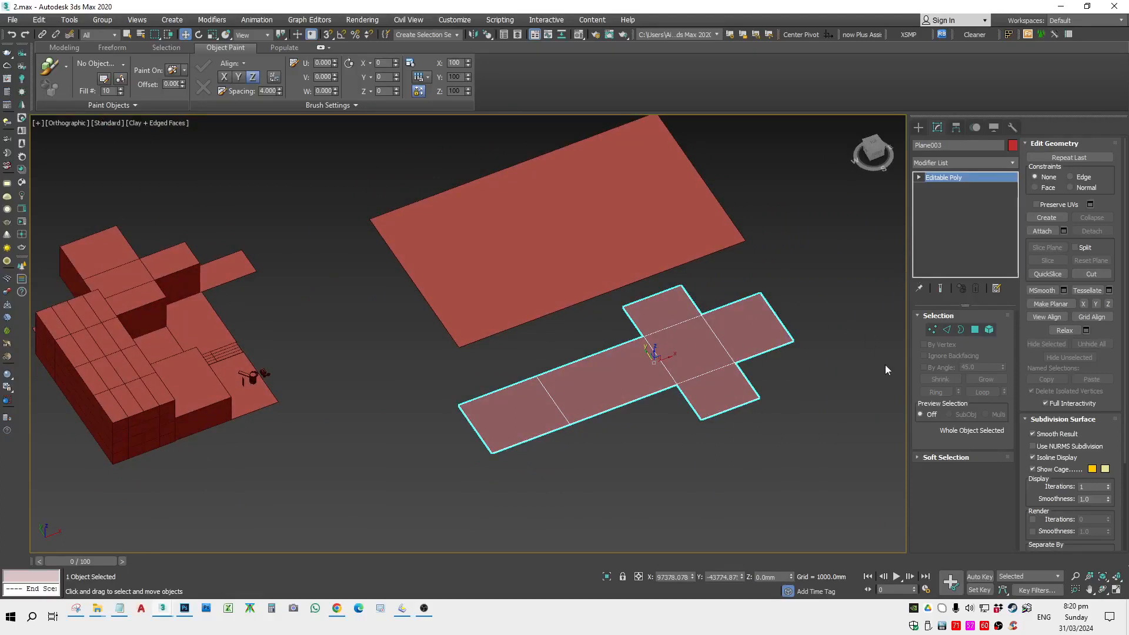
Step: Examine the large plane, the cross-shaped polygons and the block model from several angles, and clear the selection
{"action": "left_click", "coordinate": [813, 436]}
{"action": "scroll", "coordinate": [747, 365], "scroll_direction": "down", "scroll_amount": 4}
{"action": "middle_click_drag", "start_coordinate": [521, 389], "coordinate": [562, 350]}
{"action": "left_click_drag", "start_coordinate": [348, 199], "coordinate": [817, 428]}
{"action": "middle_click_drag", "start_coordinate": [735, 424], "coordinate": [632, 449], "text": "alt"}
{"action": "left_click_drag", "start_coordinate": [755, 240], "coordinate": [515, 428]}
{"action": "left_click", "coordinate": [514, 429]}
{"action": "left_click", "coordinate": [612, 333]}
{"action": "middle_click_drag", "start_coordinate": [700, 366], "coordinate": [681, 364], "text": "alt"}
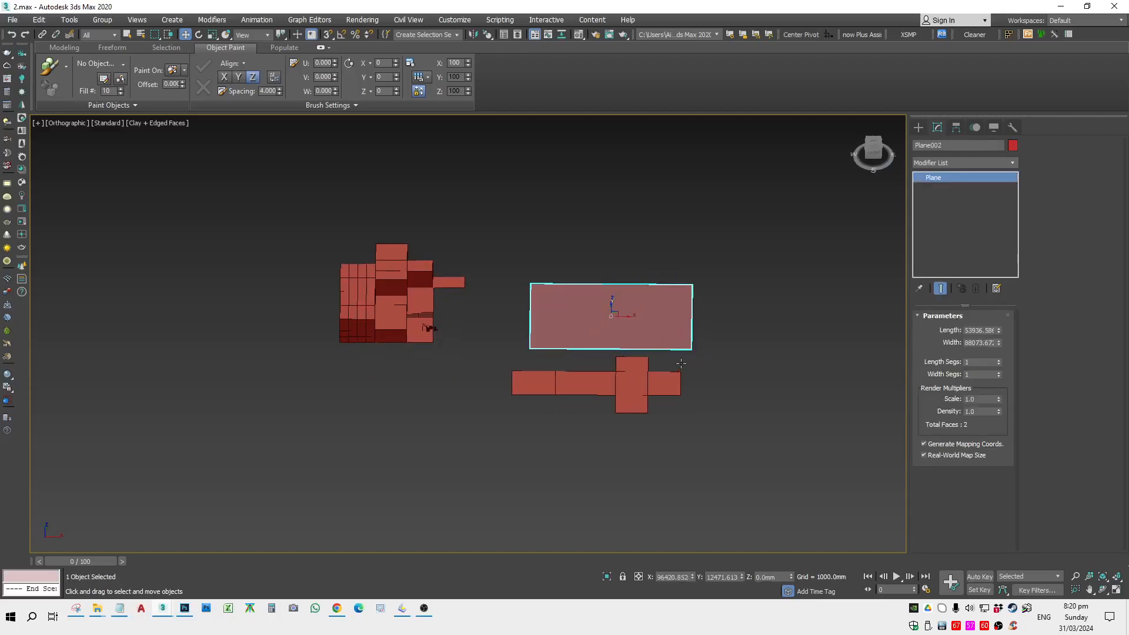
{"action": "scroll", "coordinate": [454, 369], "scroll_direction": "up", "scroll_amount": 2}
{"action": "left_click", "coordinate": [413, 322]}
{"action": "middle_click_drag", "start_coordinate": [478, 397], "coordinate": [451, 479], "text": "alt"}
{"action": "scroll", "coordinate": [647, 489], "scroll_direction": "down", "scroll_amount": 3}
{"action": "left_click", "coordinate": [646, 491]}
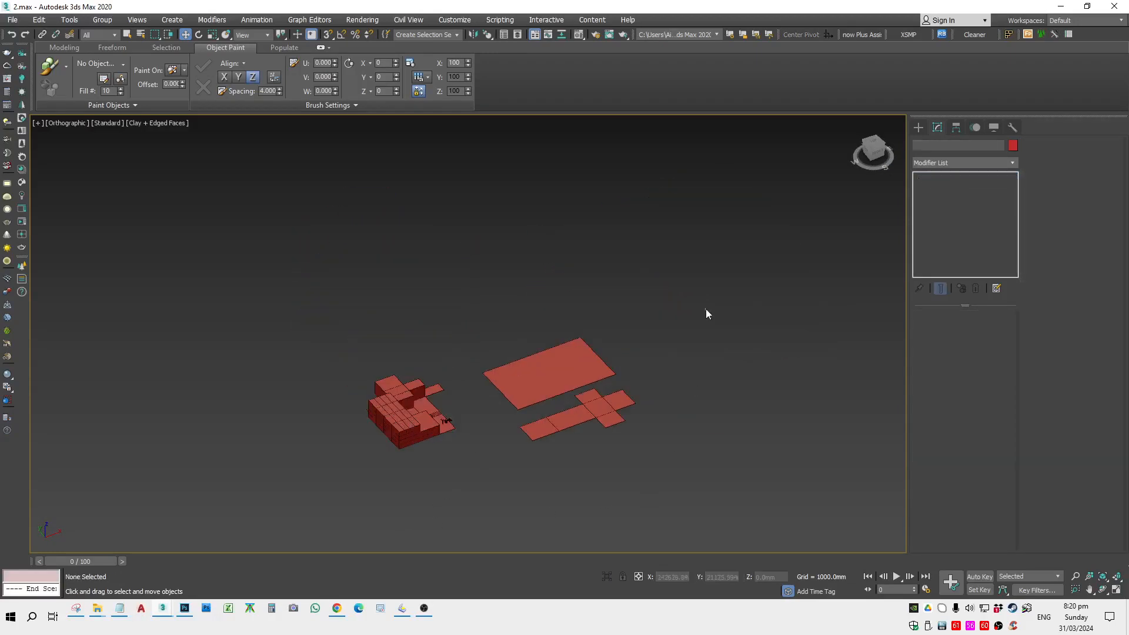
Step: Draw a teapot with a radius of about 23532 mm beside the planes
{"action": "left_click", "coordinate": [919, 128]}
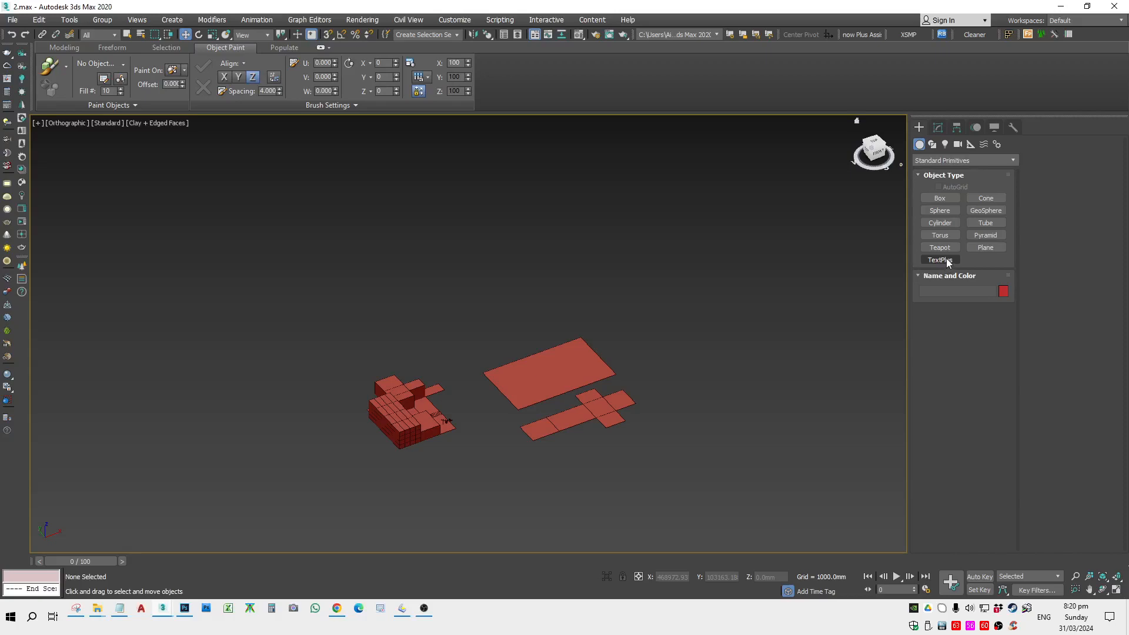
{"action": "left_click", "coordinate": [940, 247]}
{"action": "scroll", "coordinate": [749, 353], "scroll_direction": "up", "scroll_amount": 3}
{"action": "left_click_drag", "start_coordinate": [685, 334], "coordinate": [649, 365]}
Step: Switch off the teapot's handle, spout and lid so only its body remains
{"action": "left_click", "coordinate": [951, 425]}
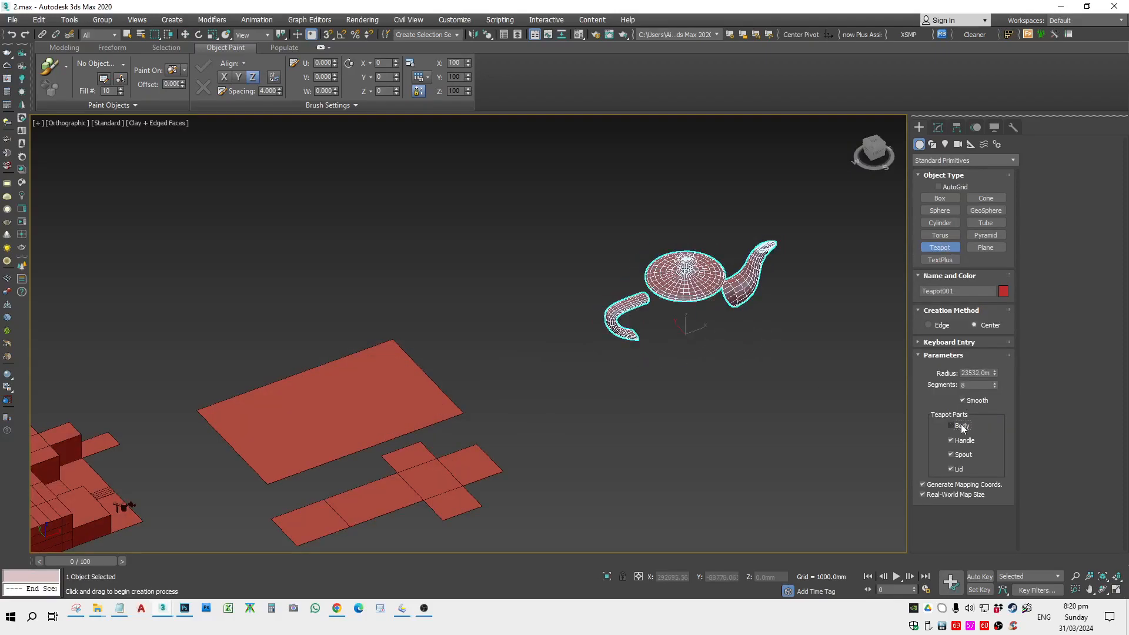
{"action": "left_click", "coordinate": [962, 427]}
{"action": "left_click", "coordinate": [956, 440]}
{"action": "left_click", "coordinate": [959, 455]}
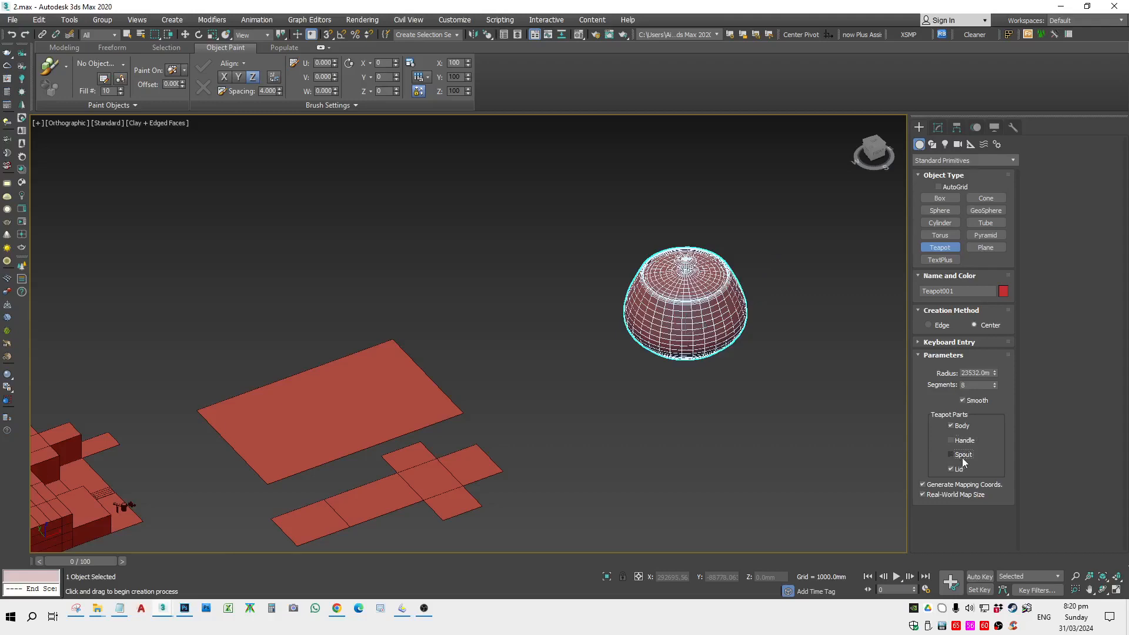
{"action": "middle_click_drag", "start_coordinate": [795, 406], "coordinate": [709, 400]}
{"action": "scroll", "coordinate": [709, 400], "scroll_direction": "up", "scroll_amount": 3}
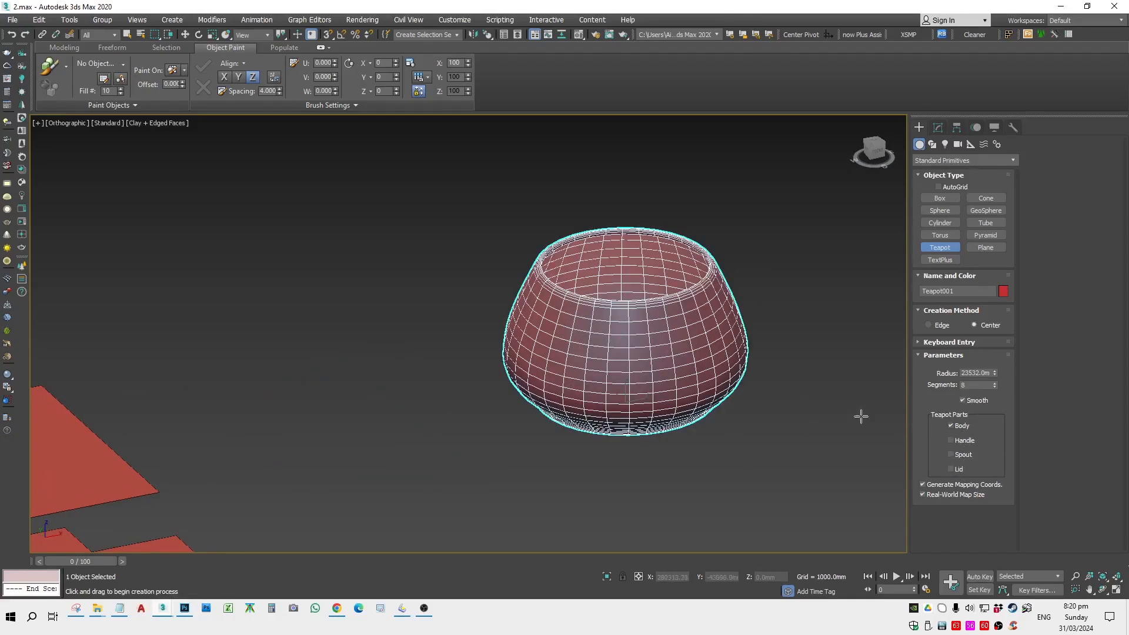
Step: Stretch the teapot body vertically to about 187 percent along Z with non-uniform scaling
{"action": "scroll", "coordinate": [817, 313], "scroll_direction": "down", "scroll_amount": 2}
{"action": "left_click", "coordinate": [945, 249]}
{"action": "middle_click_drag", "start_coordinate": [771, 334], "coordinate": [688, 380]}
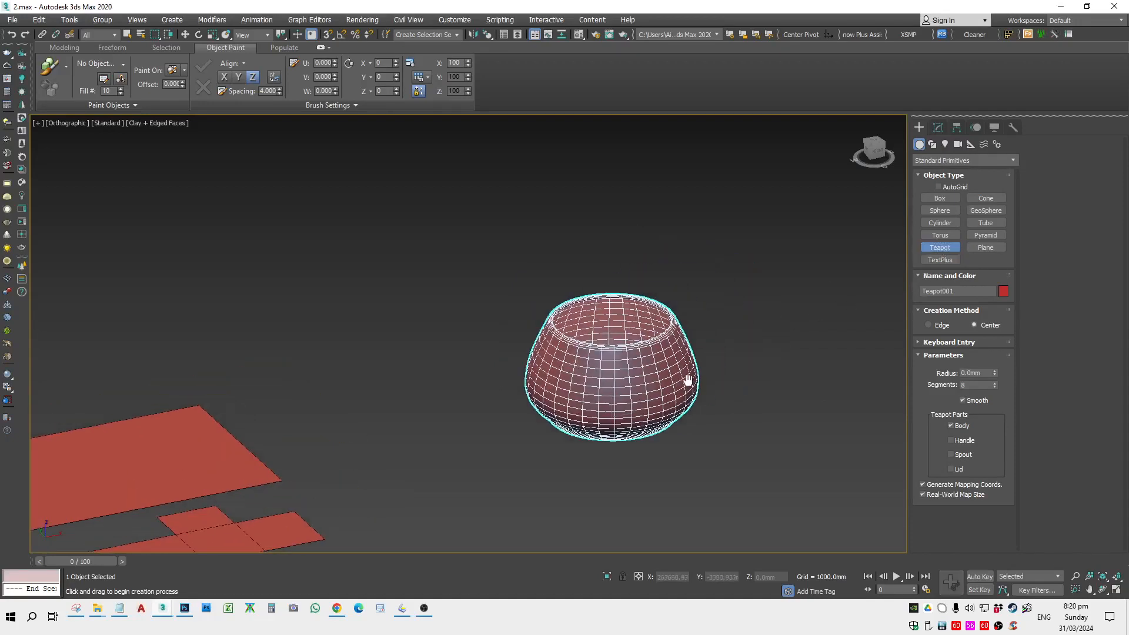
{"action": "scroll", "coordinate": [687, 381], "scroll_direction": "down", "scroll_amount": 2}
{"action": "key", "text": "w"}
{"action": "key", "text": "r"}
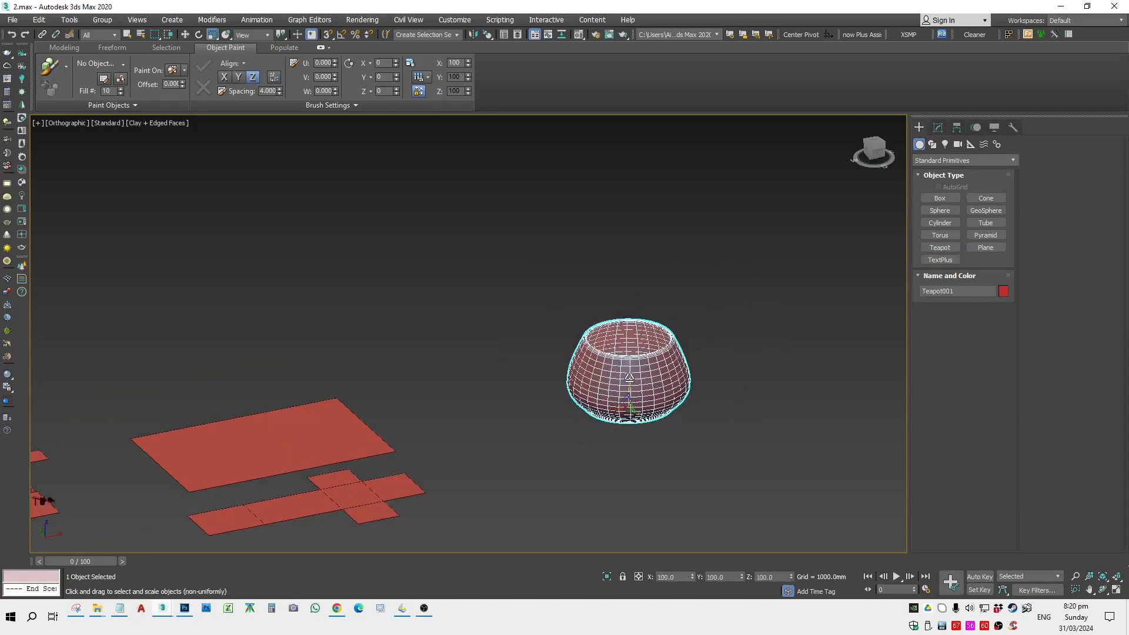
{"action": "key", "text": "r"}
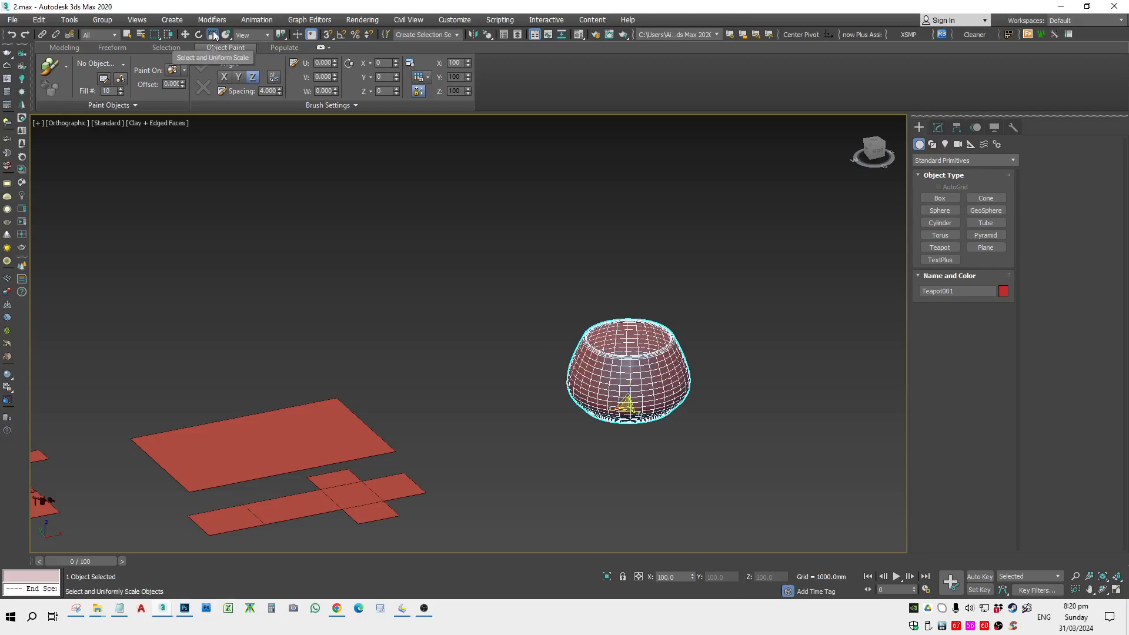
{"action": "left_click_drag", "start_coordinate": [626, 386], "coordinate": [638, 367]}
{"action": "middle_click_drag", "start_coordinate": [638, 367], "coordinate": [661, 416], "text": "alt"}
Step: Try scaling the stretched teapot body further and undo each attempt
{"action": "mouse_move", "coordinate": [639, 411]}
{"action": "left_mouse_down"}
{"action": "mouse_move", "coordinate": [648, 402]}
{"action": "mouse_move", "coordinate": [660, 419]}
{"action": "left_mouse_up"}
{"action": "key", "text": "ctrl+z"}
{"action": "middle_click_drag", "start_coordinate": [660, 419], "coordinate": [627, 411], "text": "alt"}
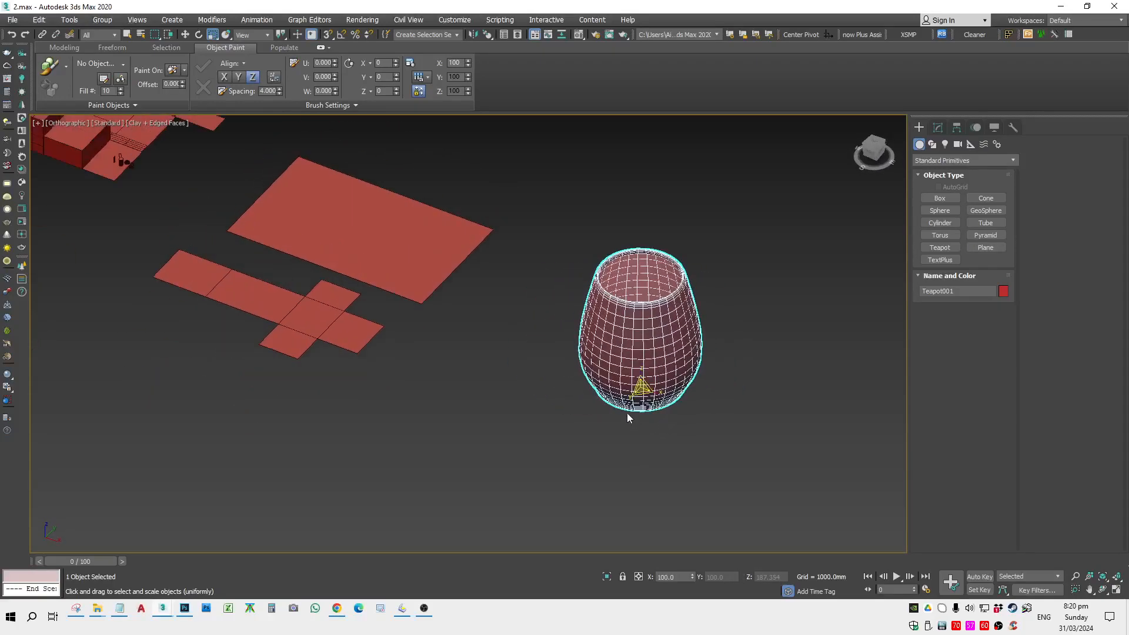
{"action": "left_click_drag", "start_coordinate": [640, 386], "coordinate": [637, 420]}
{"action": "key", "text": "ctrl+z"}
Step: Convert the stretched teapot body to an Editable Poly
{"action": "middle_click_drag", "start_coordinate": [641, 385], "coordinate": [669, 355], "text": "alt"}
{"action": "right_click", "coordinate": [669, 353]}
{"action": "mouse_move", "coordinate": [732, 482]}
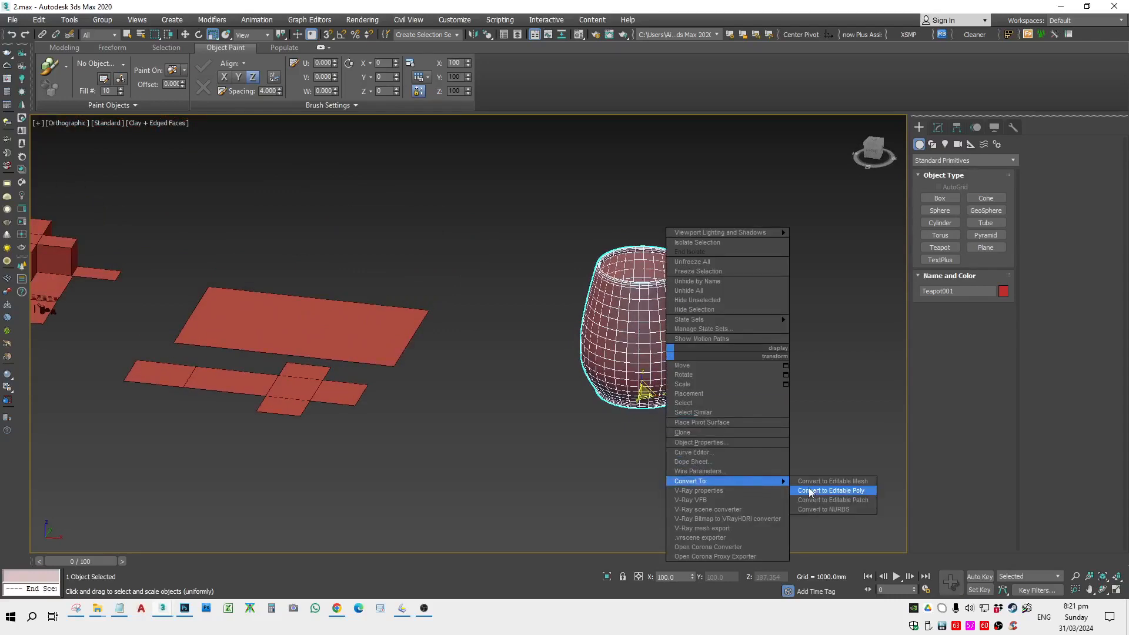
{"action": "left_click", "coordinate": [829, 490]}
Step: Select the band of edges around the middle of the teapot body in the front view
{"action": "left_click", "coordinate": [947, 330]}
{"action": "middle_click_drag", "start_coordinate": [709, 401], "coordinate": [718, 349], "text": "alt"}
{"action": "key", "text": "f"}
{"action": "scroll", "coordinate": [706, 353], "scroll_direction": "down", "scroll_amount": 3}
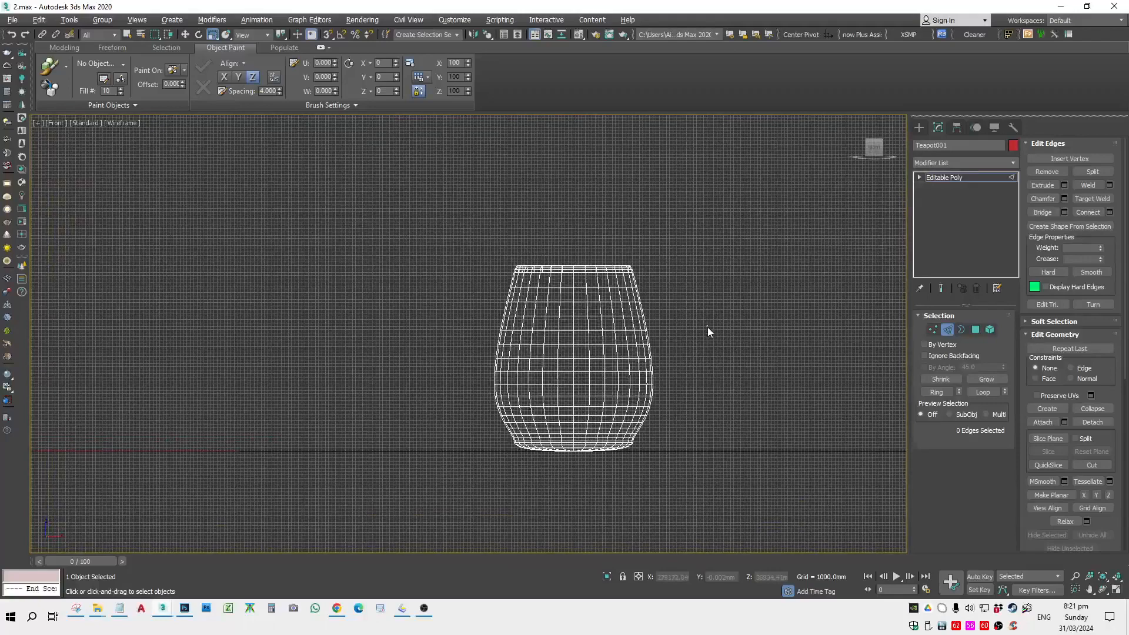
{"action": "left_click_drag", "start_coordinate": [718, 321], "coordinate": [499, 381]}
{"action": "left_click_drag", "start_coordinate": [421, 390], "coordinate": [414, 401]}
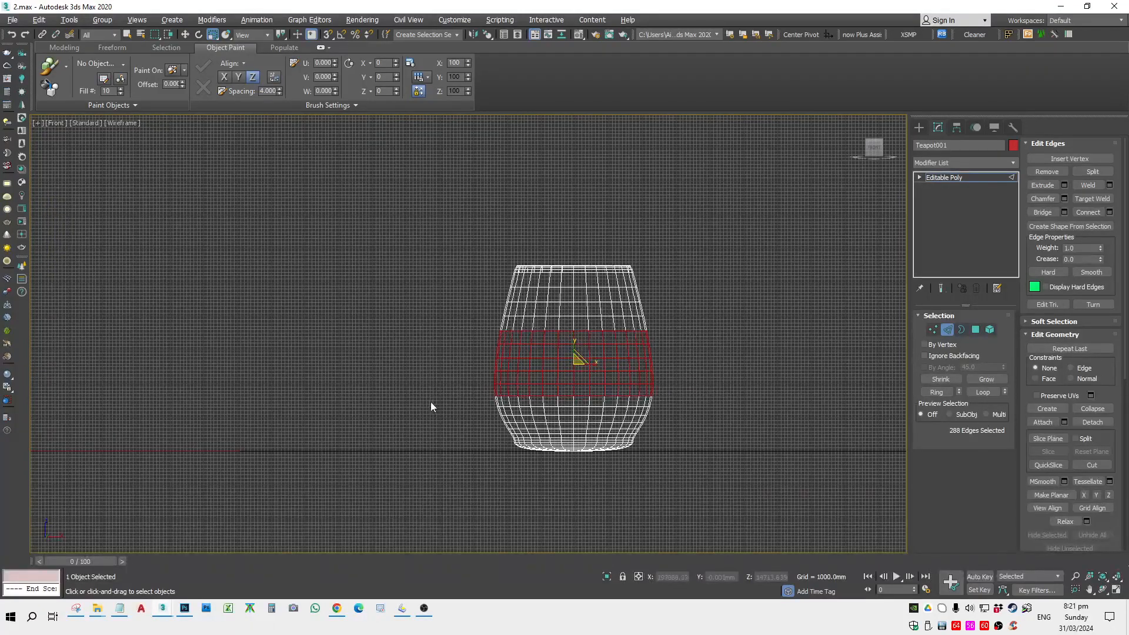
Step: Enable soft selection for the selected edges with a falloff of about 2503.6 mm
{"action": "left_click", "coordinate": [1035, 145]}
{"action": "left_click_drag", "start_coordinate": [954, 470], "coordinate": [1044, 214]}
{"action": "left_click", "coordinate": [1059, 158]}
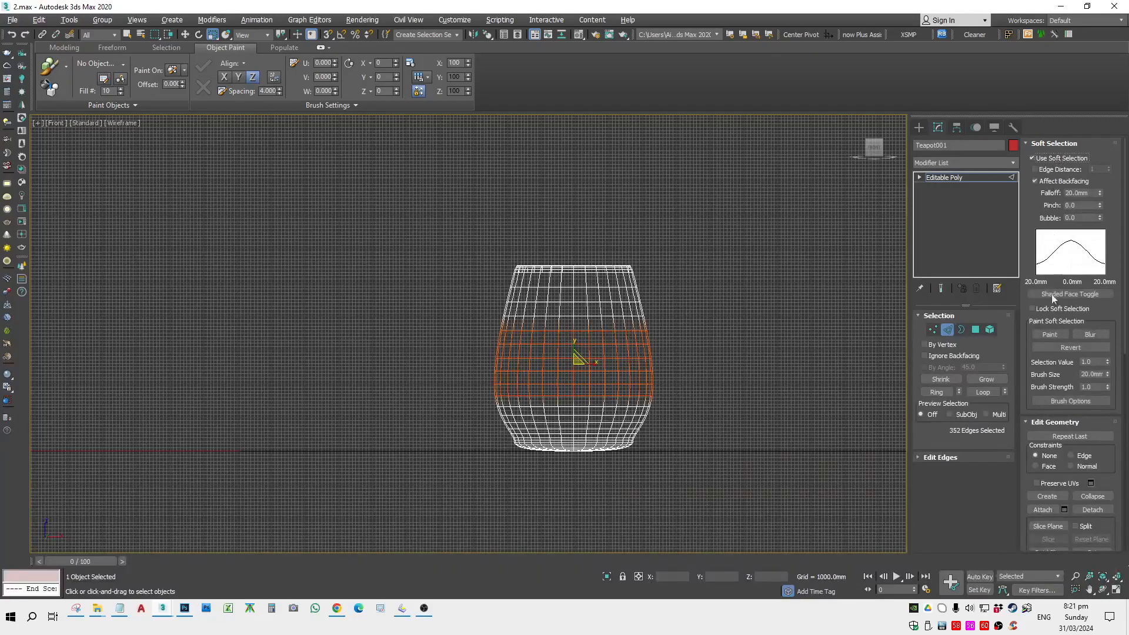
{"action": "left_click_drag", "start_coordinate": [1097, 193], "coordinate": [1121, 565]}
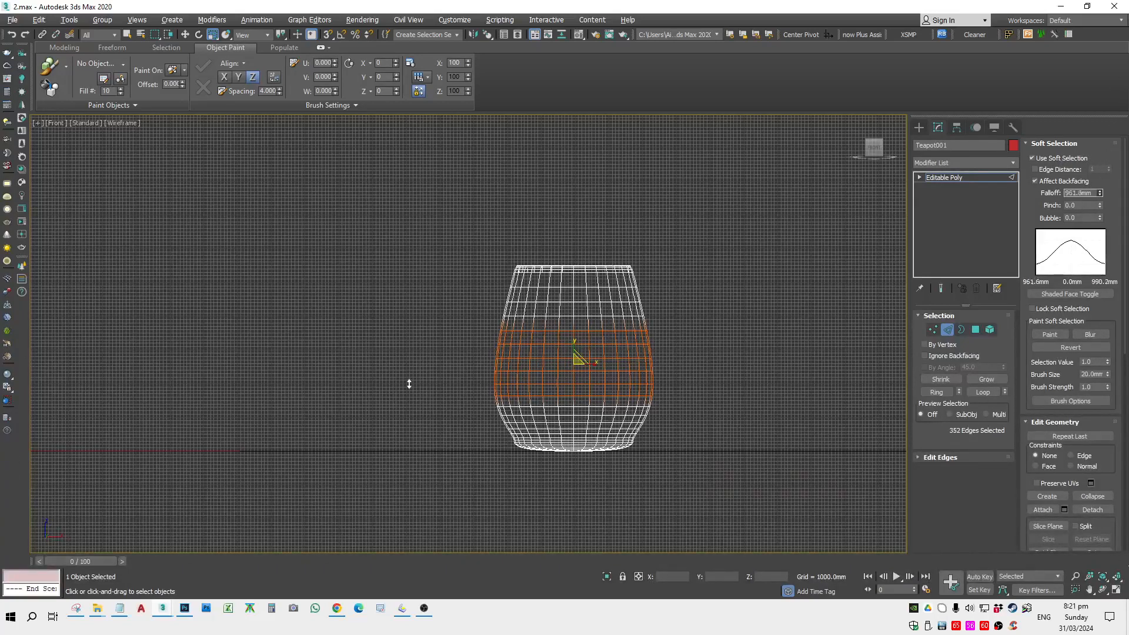
{"action": "left_click_drag", "start_coordinate": [501, 594], "coordinate": [534, 373]}
{"action": "left_click_drag", "start_coordinate": [541, 115], "coordinate": [551, 544]}
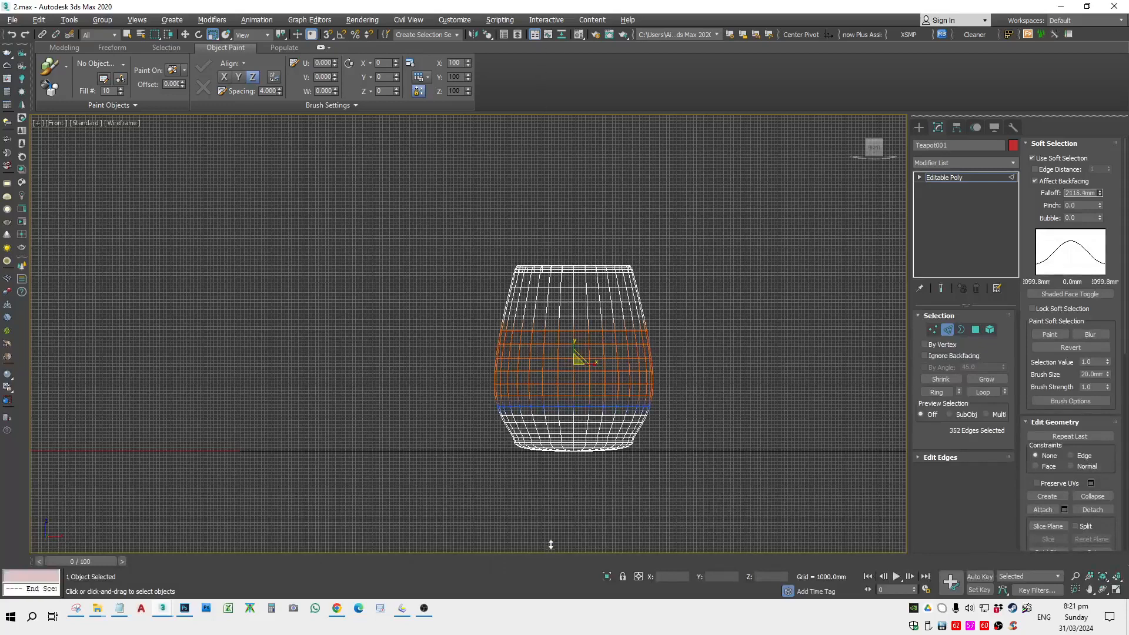
{"action": "left_click_drag", "start_coordinate": [584, 128], "coordinate": [640, 591]}
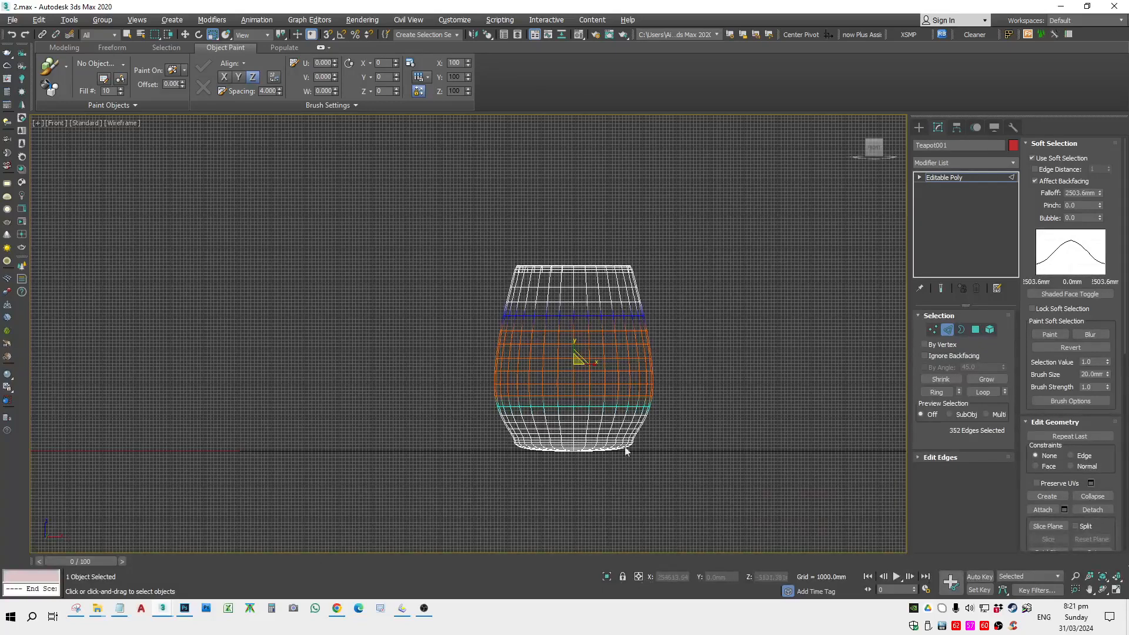
Step: Try scaling the middle band of edges inward, undo it, and leave edge editing
{"action": "middle_click_drag", "start_coordinate": [579, 379], "coordinate": [579, 386]}
{"action": "left_click_drag", "start_coordinate": [575, 369], "coordinate": [586, 369]}
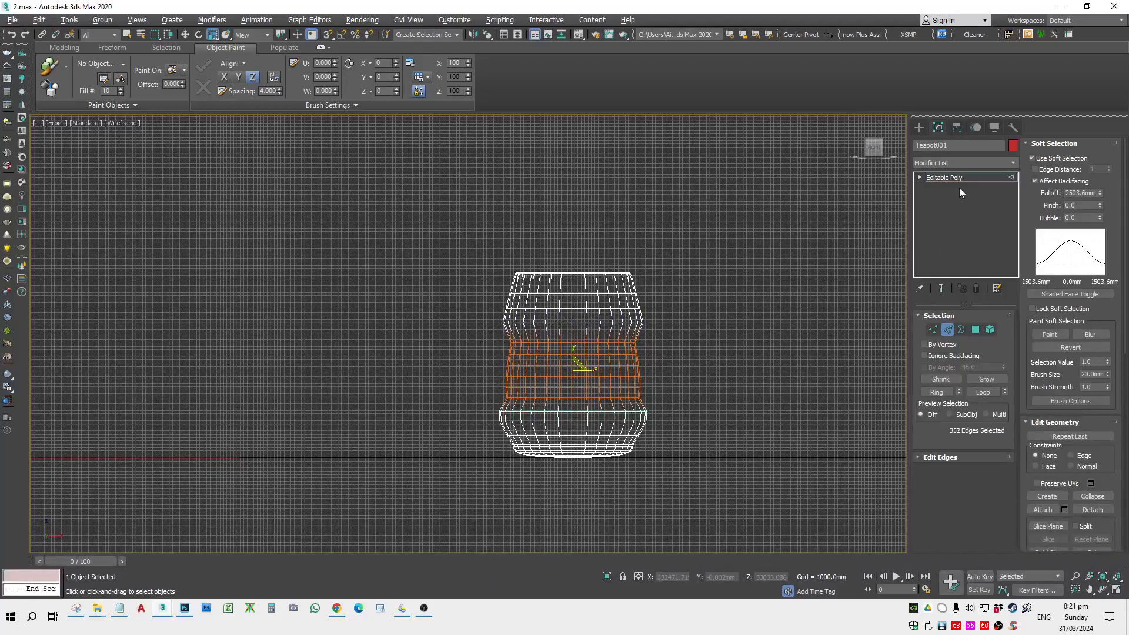
{"action": "key", "text": "ctrl+z"}
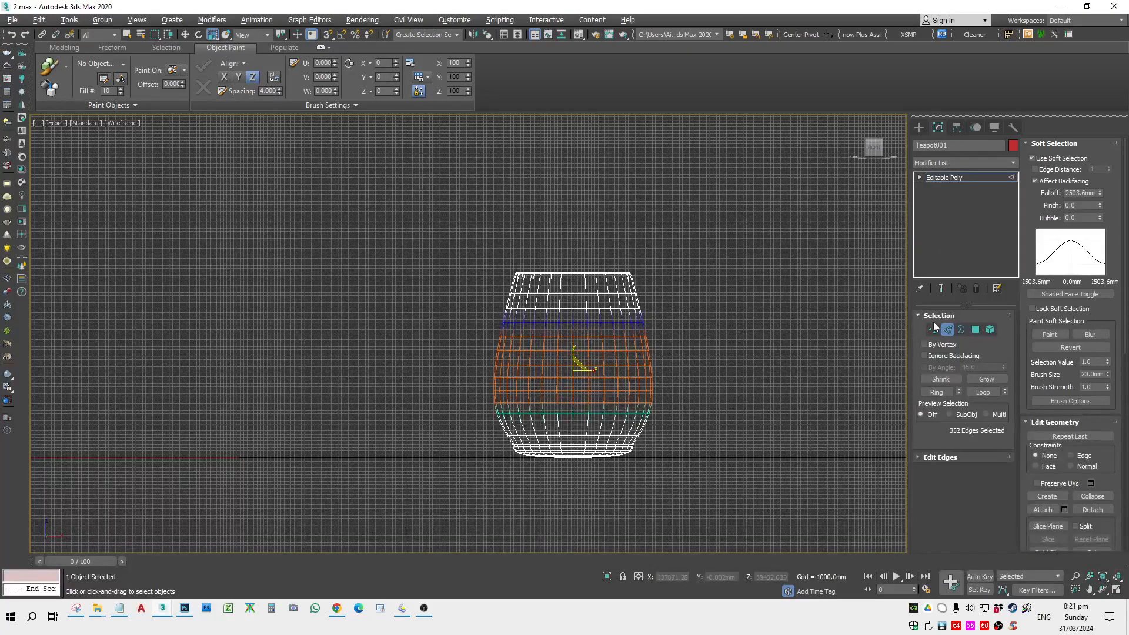
{"action": "left_click", "coordinate": [947, 329]}
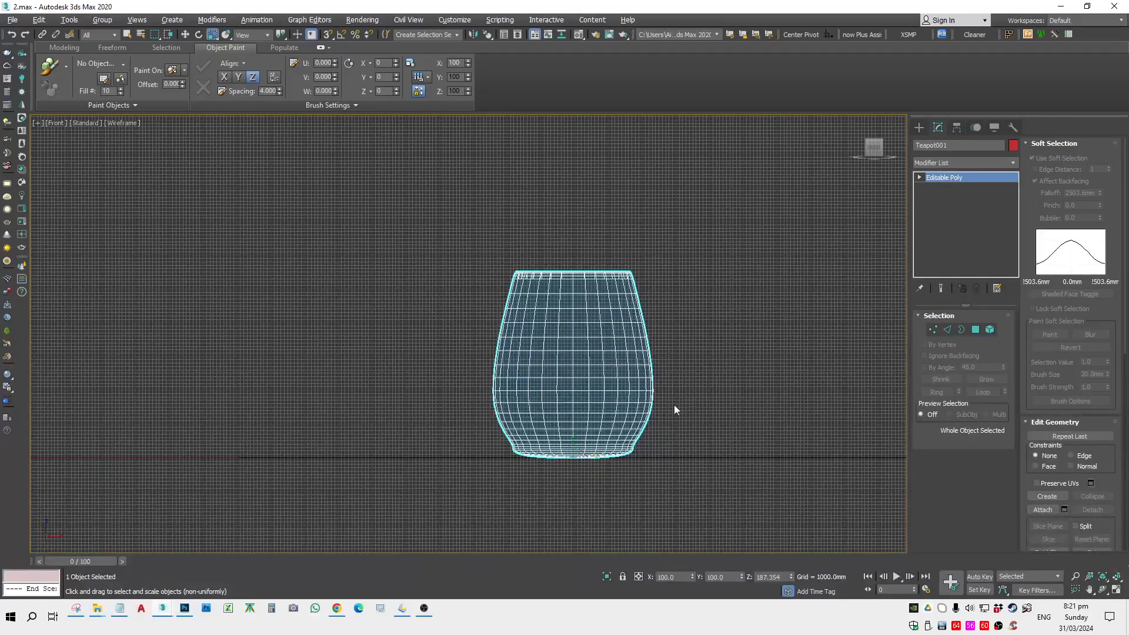
Step: Scale the body's middle ring of polygons inward into a narrow waist, using a soft selection falloff of about 15422 mm
{"action": "key", "text": "z"}
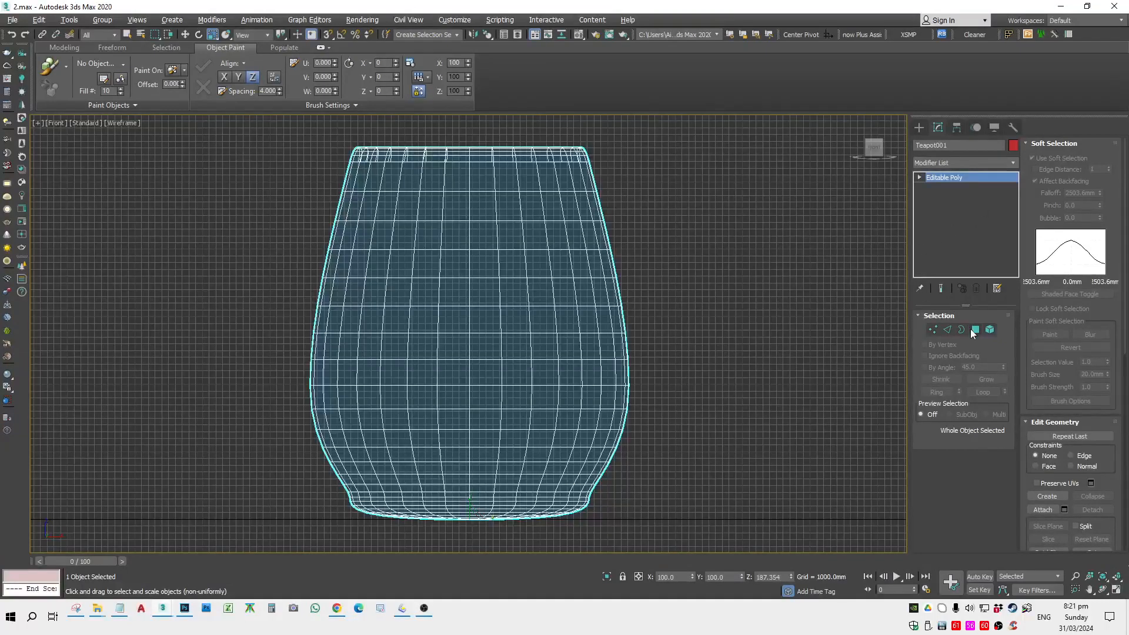
{"action": "left_click", "coordinate": [975, 330]}
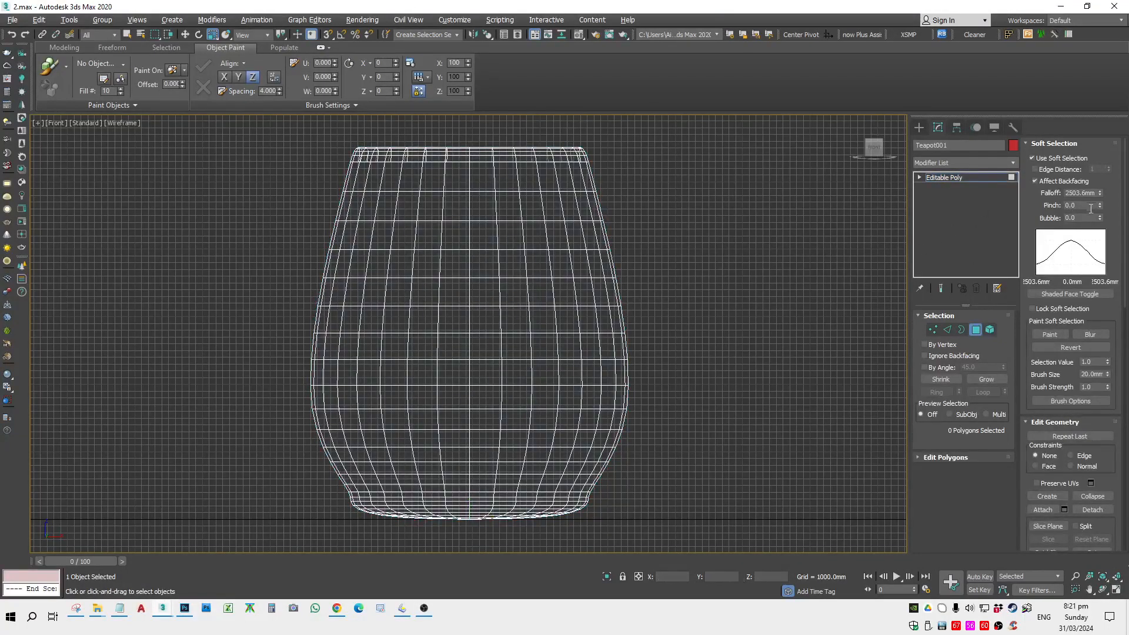
{"action": "left_click_drag", "start_coordinate": [1101, 195], "coordinate": [1101, 153]}
{"action": "left_click_drag", "start_coordinate": [301, 349], "coordinate": [302, 351]}
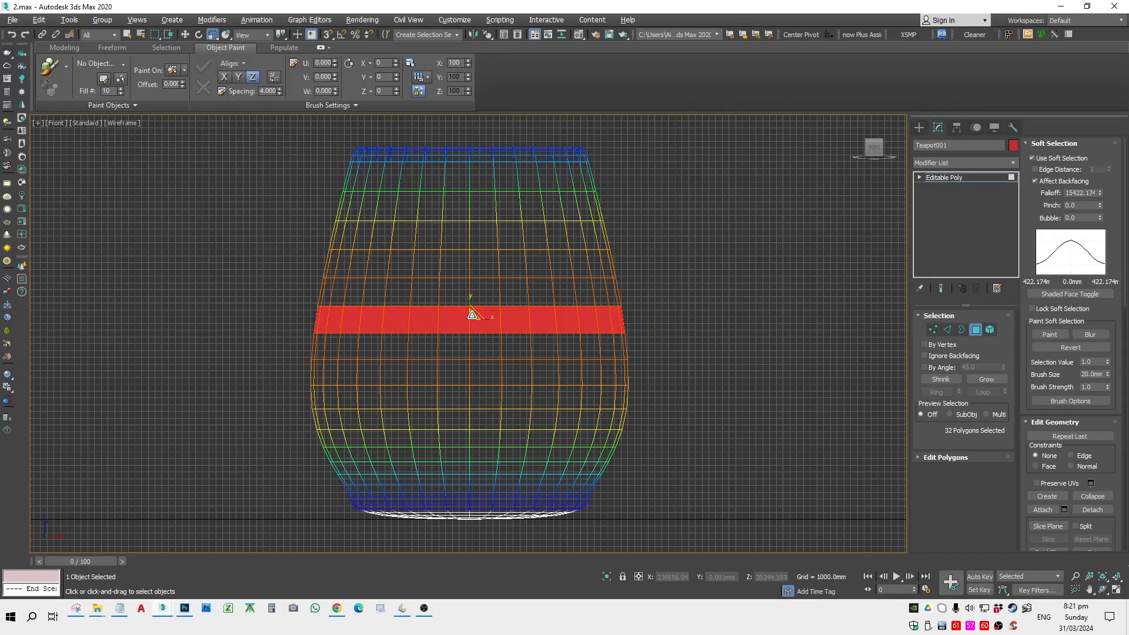
{"action": "left_click_drag", "start_coordinate": [471, 318], "coordinate": [478, 406]}
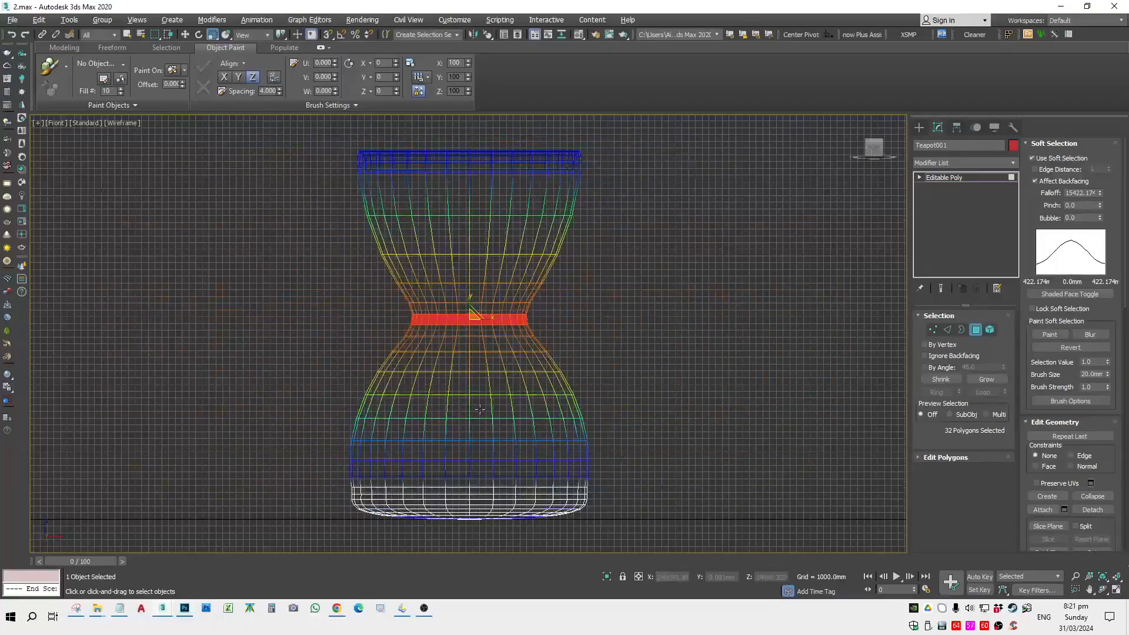
Step: Try moving the waist polygons down toward the base of the body
{"action": "scroll", "coordinate": [478, 408], "scroll_direction": "down", "scroll_amount": 3}
{"action": "middle_click_drag", "start_coordinate": [478, 409], "coordinate": [486, 388], "text": "alt"}
{"action": "key", "text": "w"}
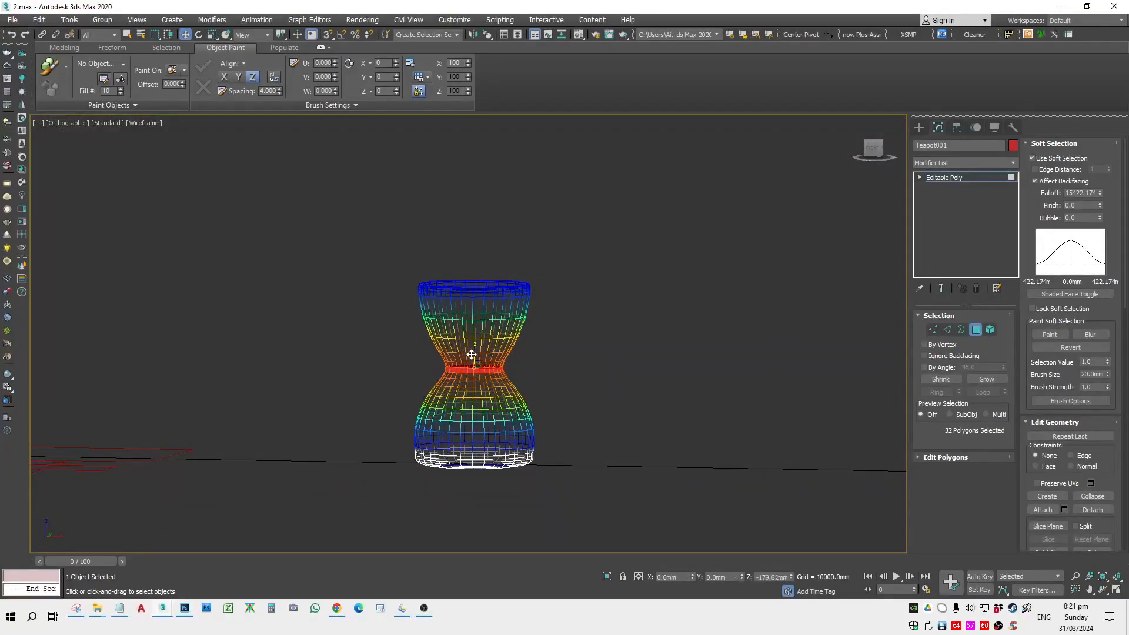
{"action": "left_click_drag", "start_coordinate": [480, 355], "coordinate": [481, 426]}
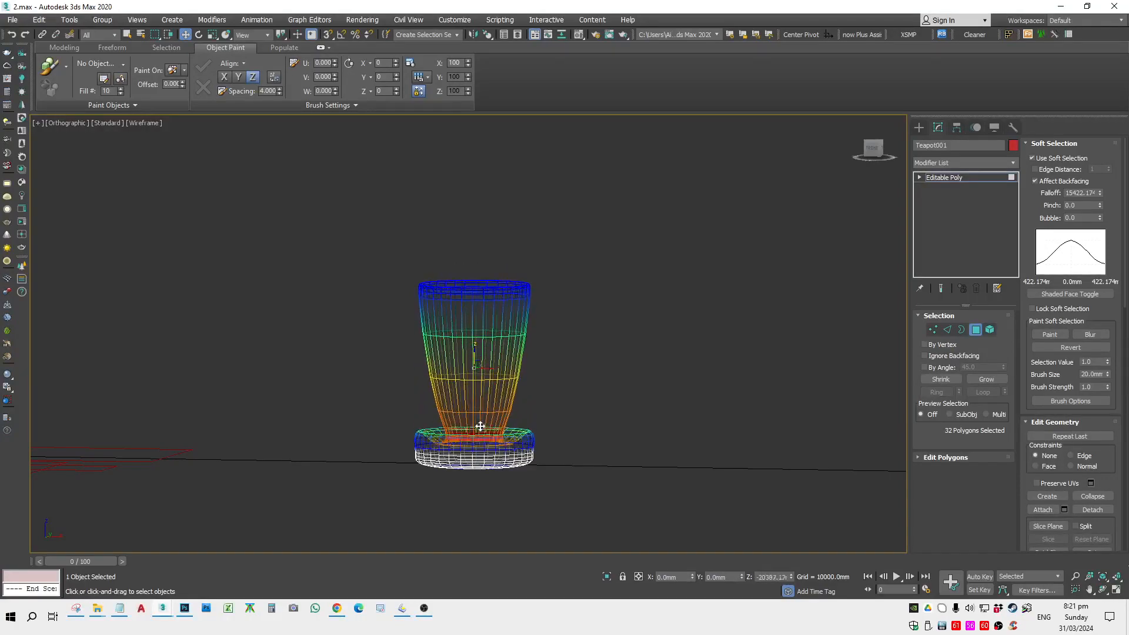
Step: Pull the waist polygons sideways to about X 209463, Y -23054 mm and display the scene shaded
{"action": "middle_click_drag", "start_coordinate": [490, 356], "coordinate": [506, 459], "text": "alt"}
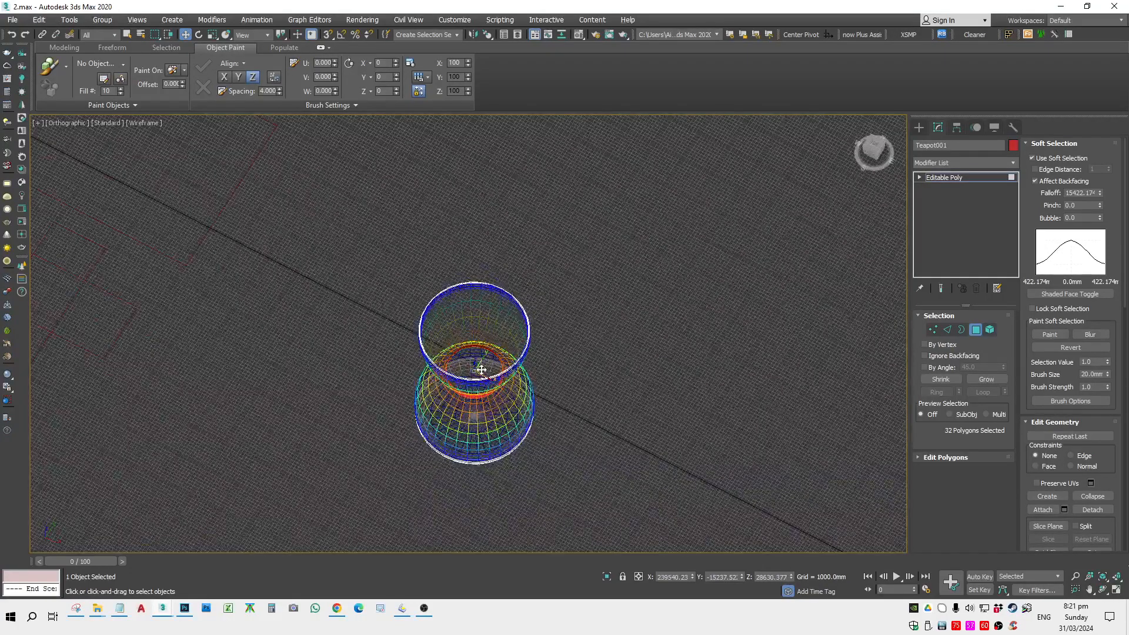
{"action": "left_click_drag", "start_coordinate": [482, 370], "coordinate": [383, 346]}
{"action": "middle_click_drag", "start_coordinate": [459, 384], "coordinate": [466, 318], "text": "alt"}
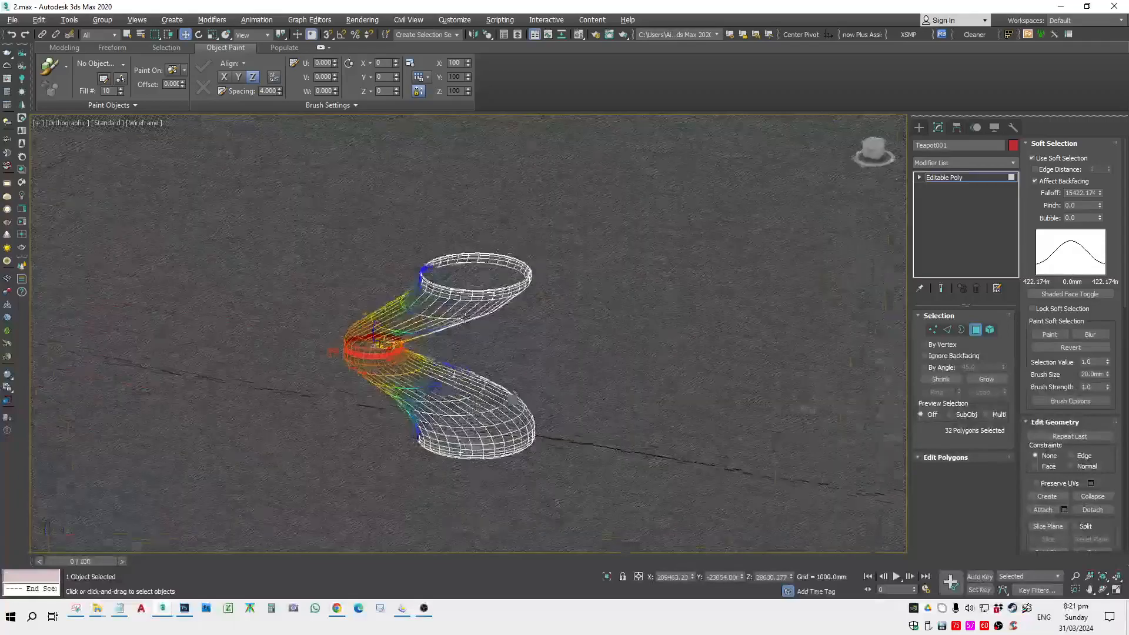
{"action": "key", "text": "F3"}
{"action": "scroll", "coordinate": [465, 317], "scroll_direction": "down", "scroll_amount": 4}
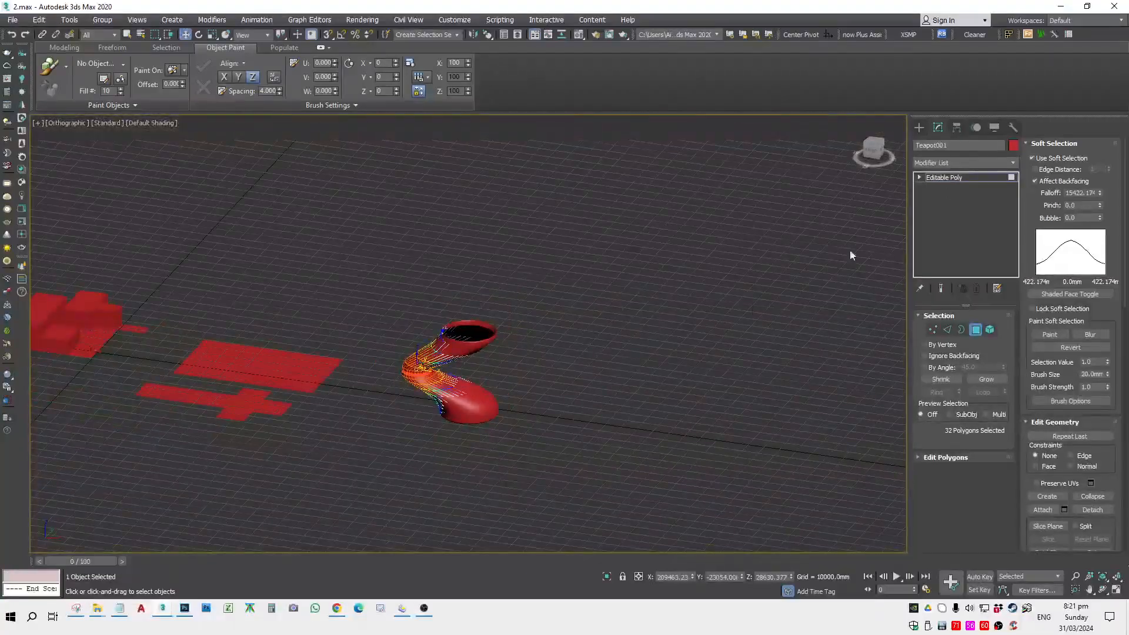
Step: Draw a sphere with a radius of about 49054 mm beside the cross-shaped plane
{"action": "left_click", "coordinate": [177, 396]}
{"action": "scroll", "coordinate": [385, 310], "scroll_direction": "up", "scroll_amount": 5}
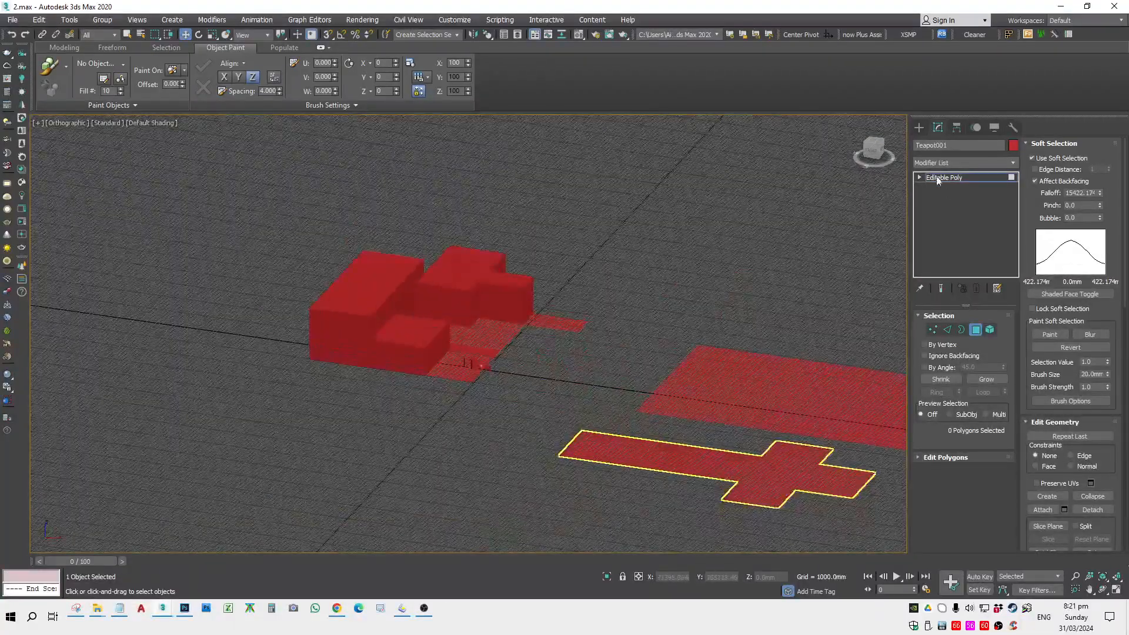
{"action": "left_click", "coordinate": [919, 128]}
{"action": "scroll", "coordinate": [789, 320], "scroll_direction": "down", "scroll_amount": 3}
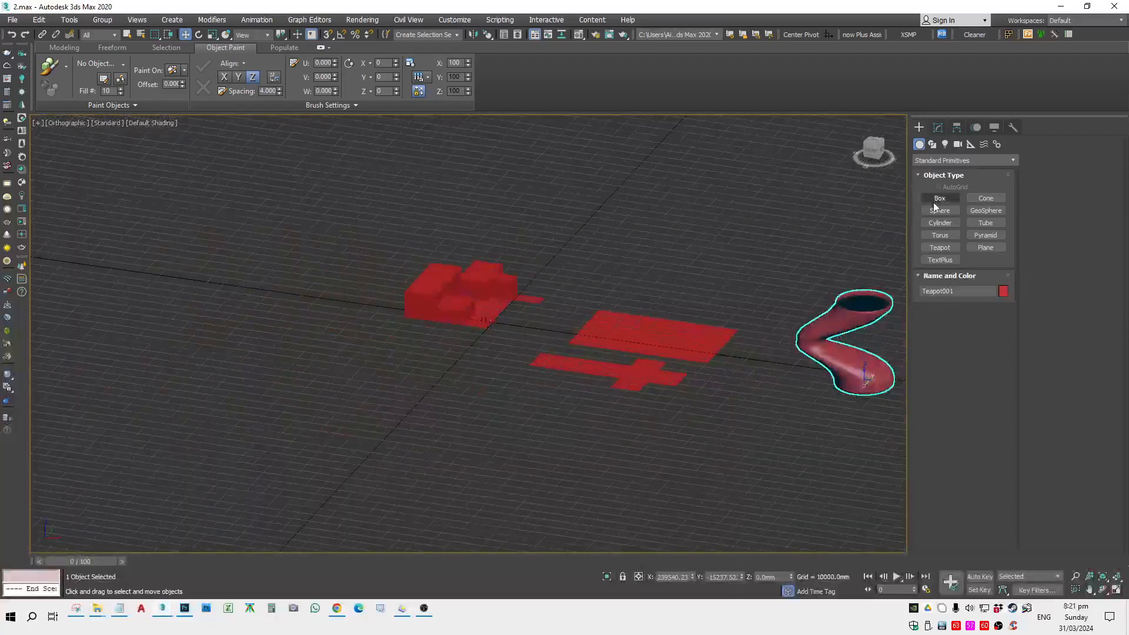
{"action": "left_click", "coordinate": [939, 210]}
{"action": "left_click_drag", "start_coordinate": [636, 408], "coordinate": [637, 453]}
{"action": "right_click", "coordinate": [673, 453]}
{"action": "middle_click_drag", "start_coordinate": [672, 453], "coordinate": [764, 377], "text": "alt"}
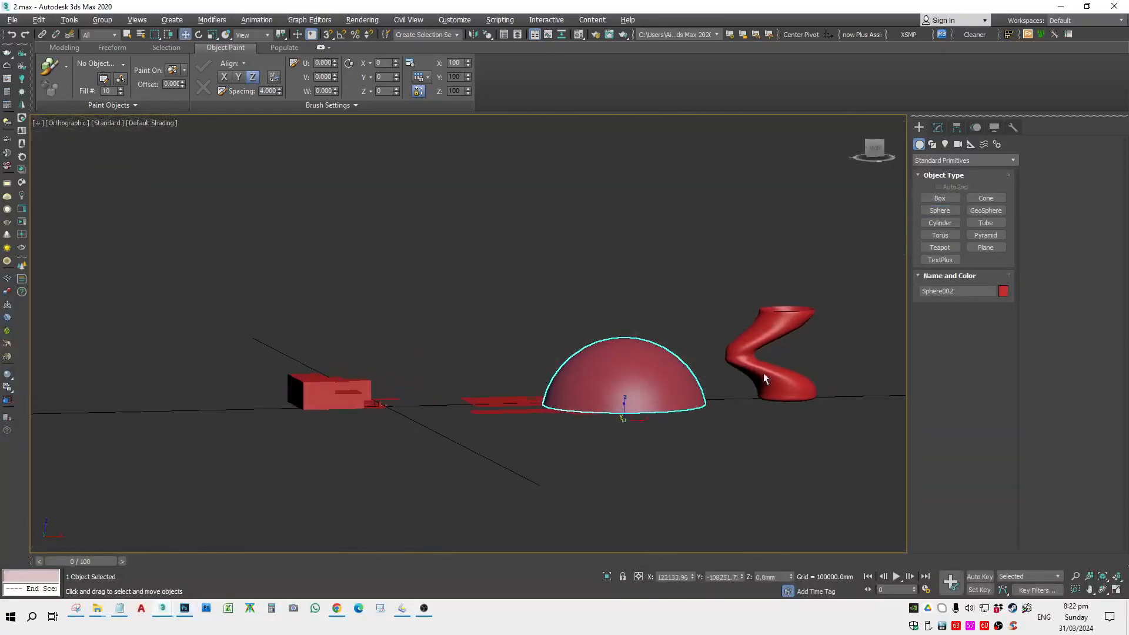
Step: Set the new sphere's hemisphere value to 0 and show edged faces on the objects
{"action": "left_click", "coordinate": [938, 128]}
{"action": "key", "text": "shift+z"}
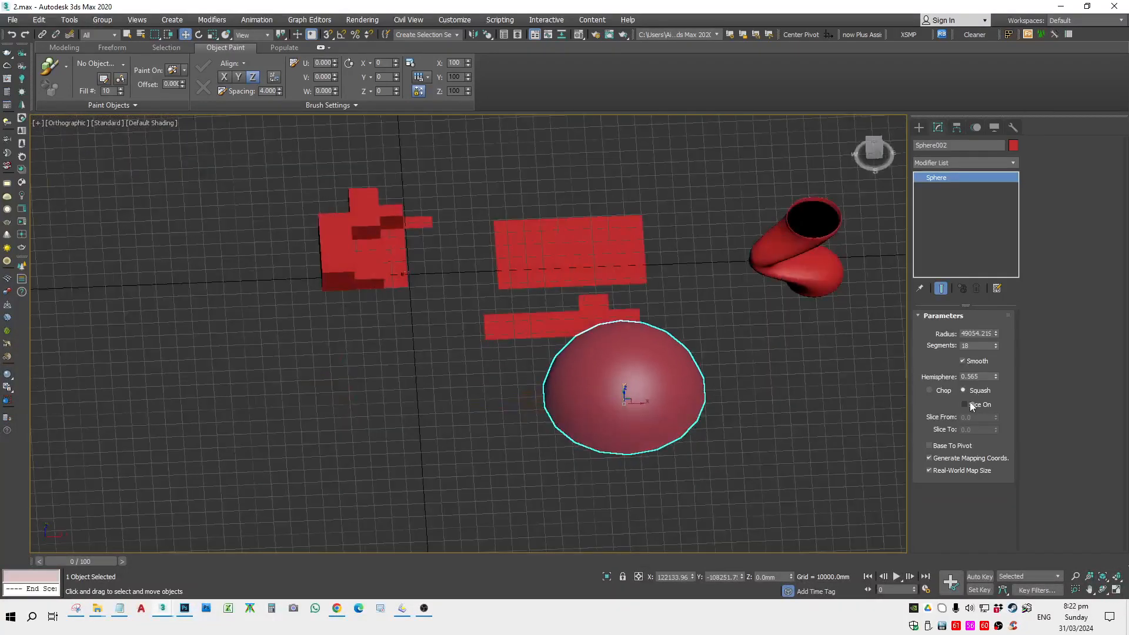
{"action": "right_click", "coordinate": [995, 378]}
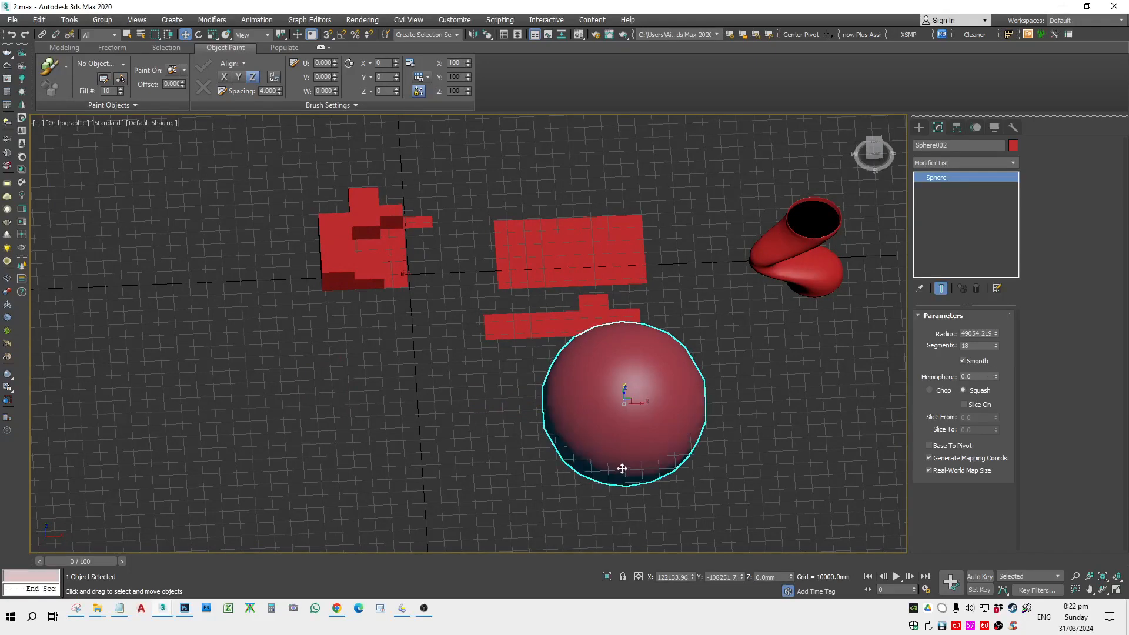
{"action": "middle_click_drag", "start_coordinate": [621, 468], "coordinate": [784, 311], "text": "alt"}
{"action": "key", "text": "F4"}
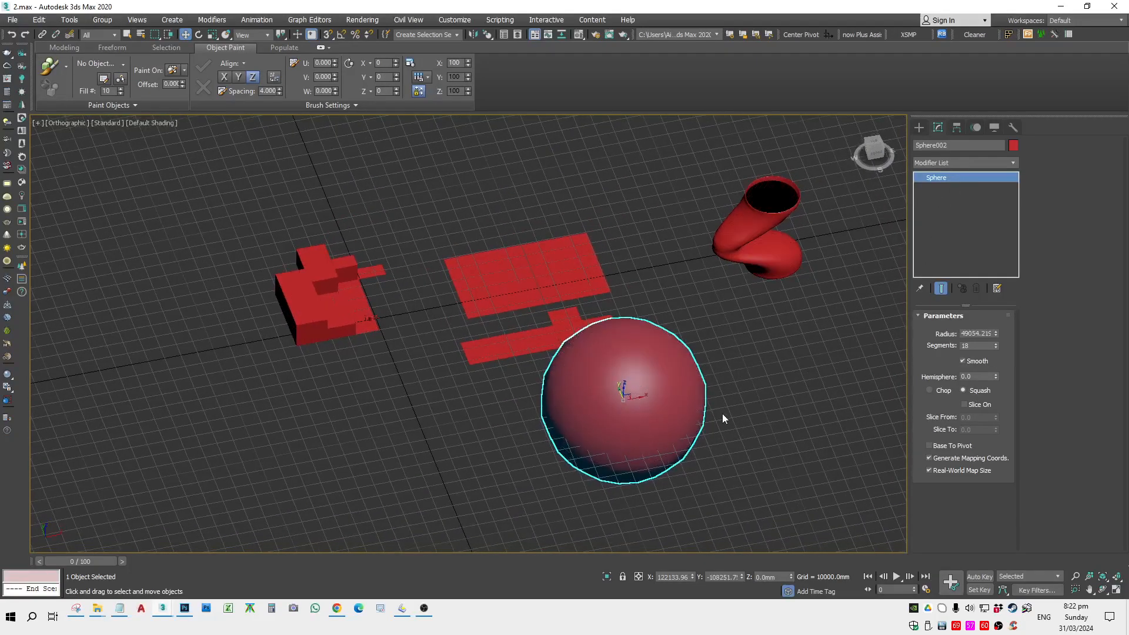
{"action": "middle_click_drag", "start_coordinate": [722, 414], "coordinate": [683, 435]}
{"action": "middle_click_drag", "start_coordinate": [704, 513], "coordinate": [706, 504], "text": "alt"}
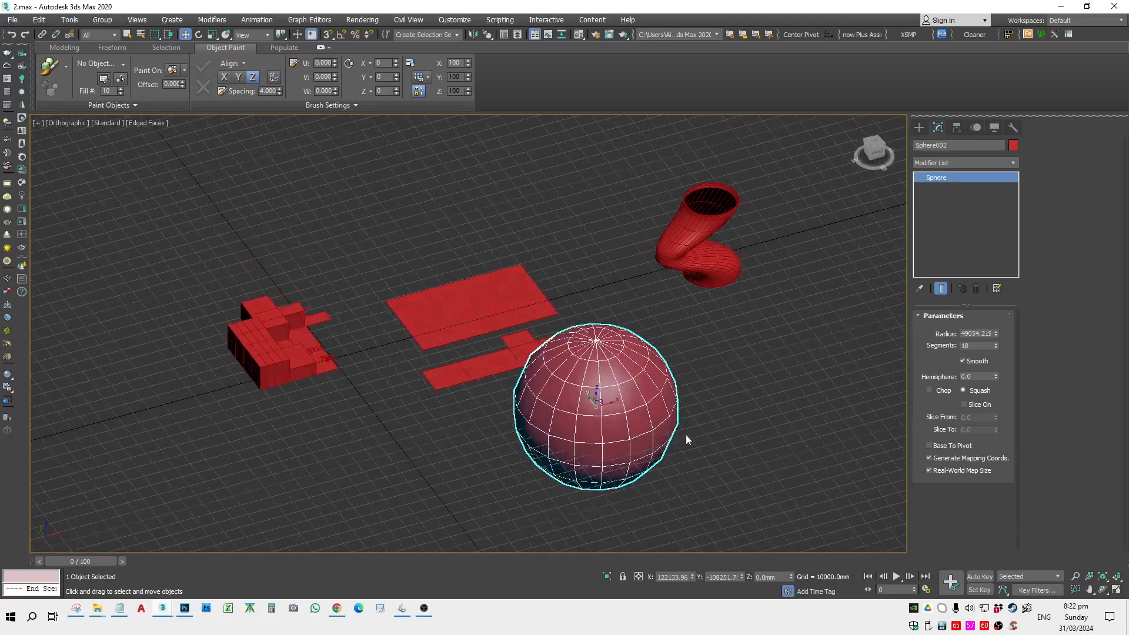
{"action": "middle_click_drag", "start_coordinate": [700, 417], "coordinate": [729, 406], "text": "alt"}
Step: Try raising the sphere's segments to 39 and converting it to an Editable Patch, and undo both changes
{"action": "left_click_drag", "start_coordinate": [996, 344], "coordinate": [997, 295]}
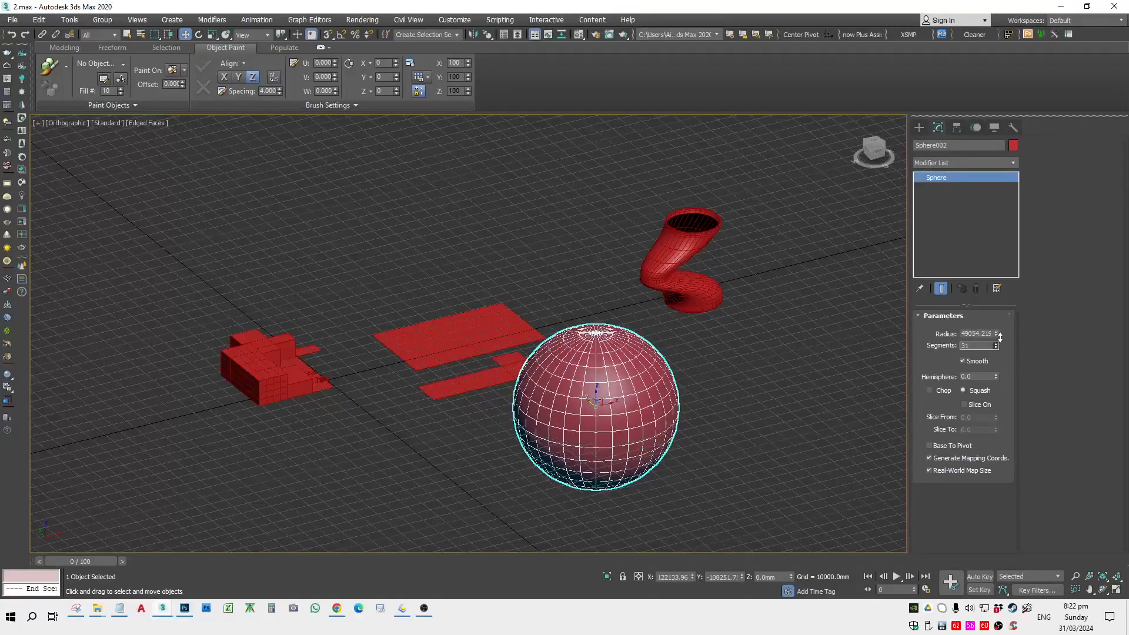
{"action": "right_click", "coordinate": [608, 392]}
{"action": "mouse_move", "coordinate": [706, 507]}
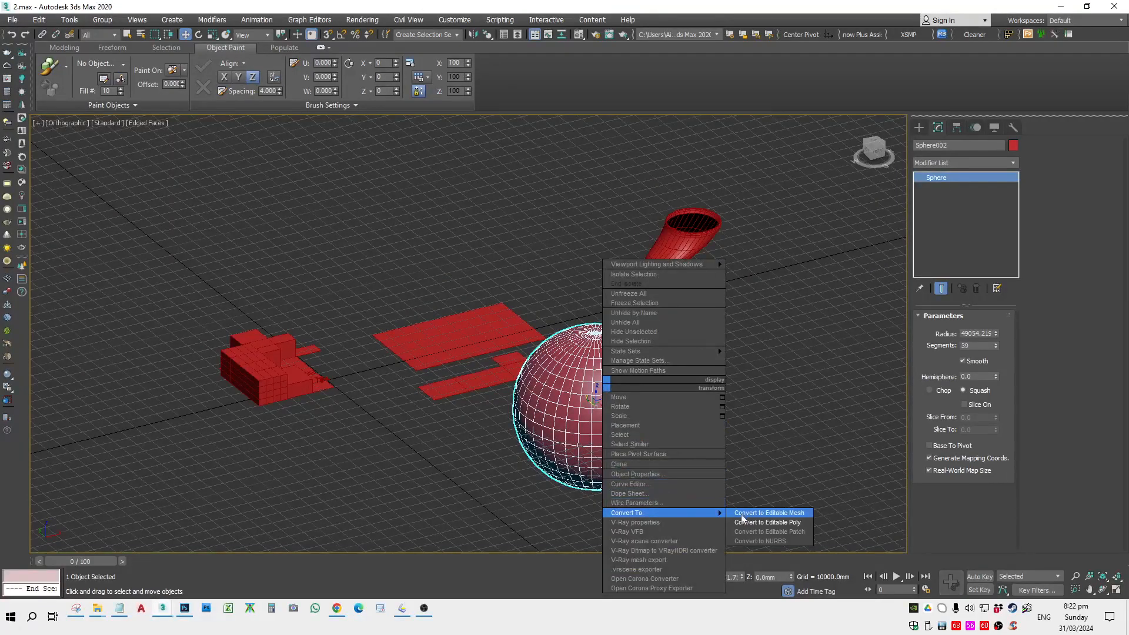
{"action": "left_click", "coordinate": [750, 529]}
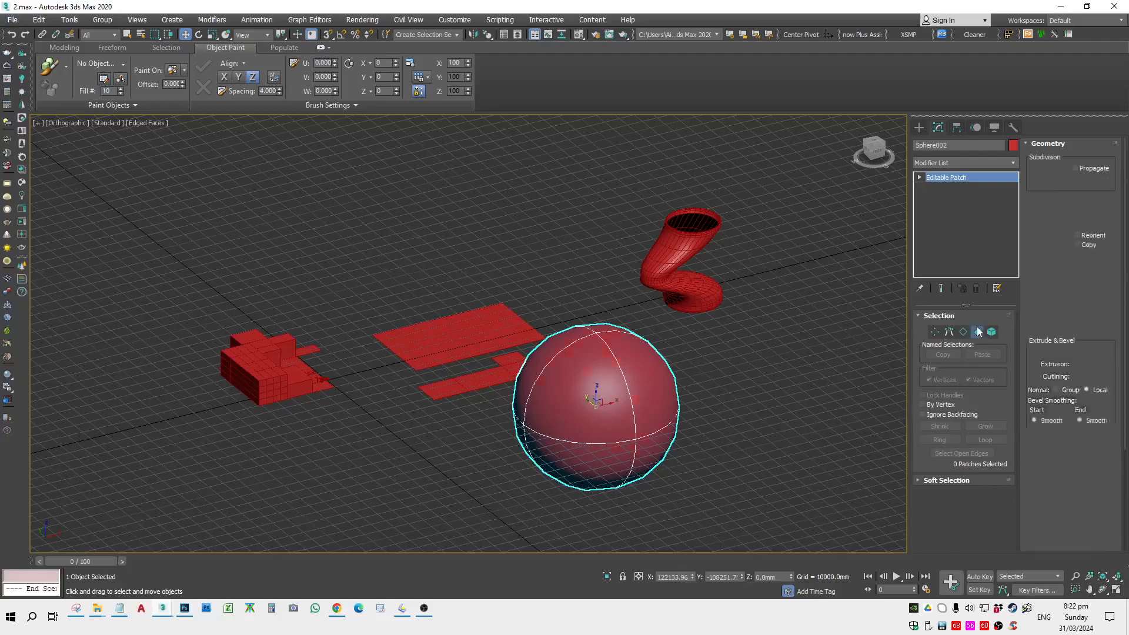
{"action": "key", "text": "ctrl+z"}
{"action": "key", "text": "ctrl+z"}
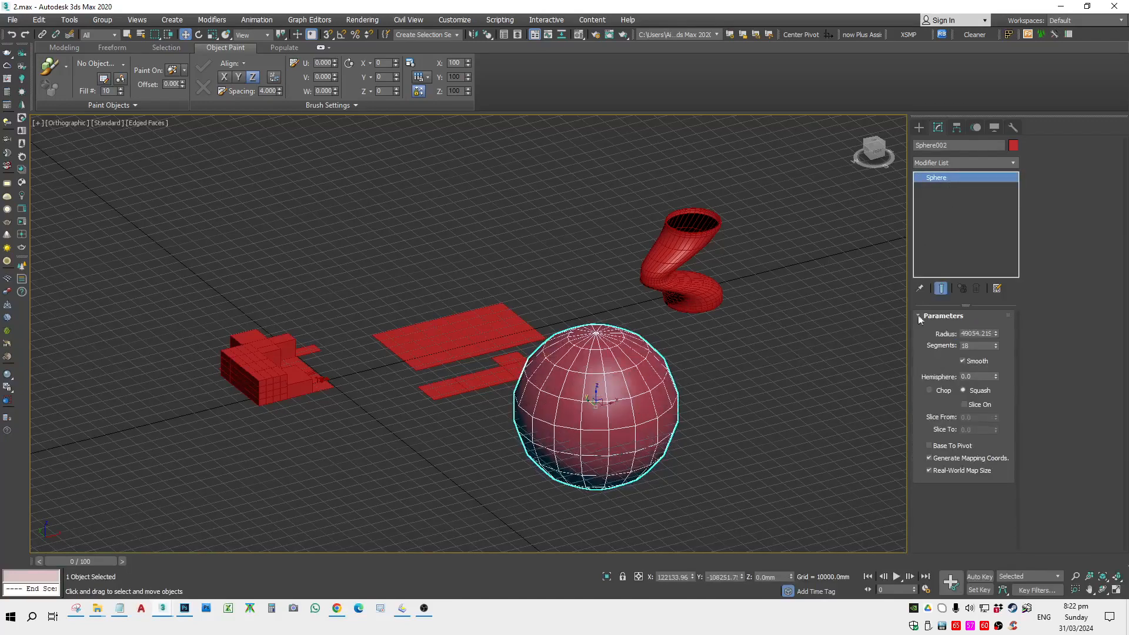
Step: Raise the sphere's segments to 49 and convert it to an Editable Poly
{"action": "left_click_drag", "start_coordinate": [995, 345], "coordinate": [1003, 324]}
{"action": "right_click", "coordinate": [612, 374]}
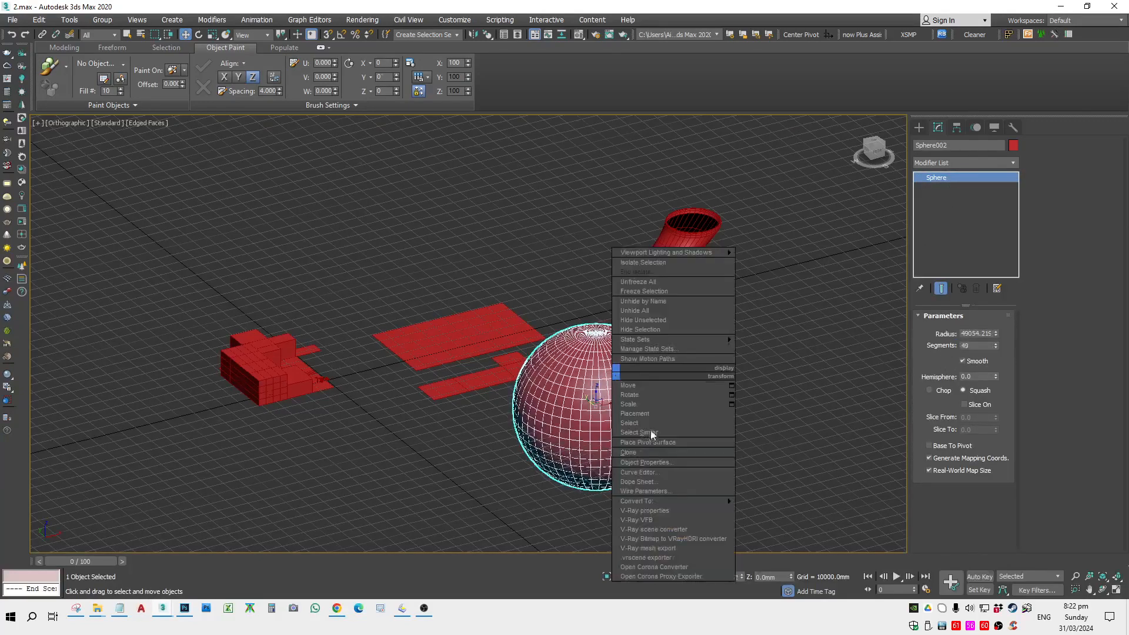
{"action": "mouse_move", "coordinate": [720, 503]}
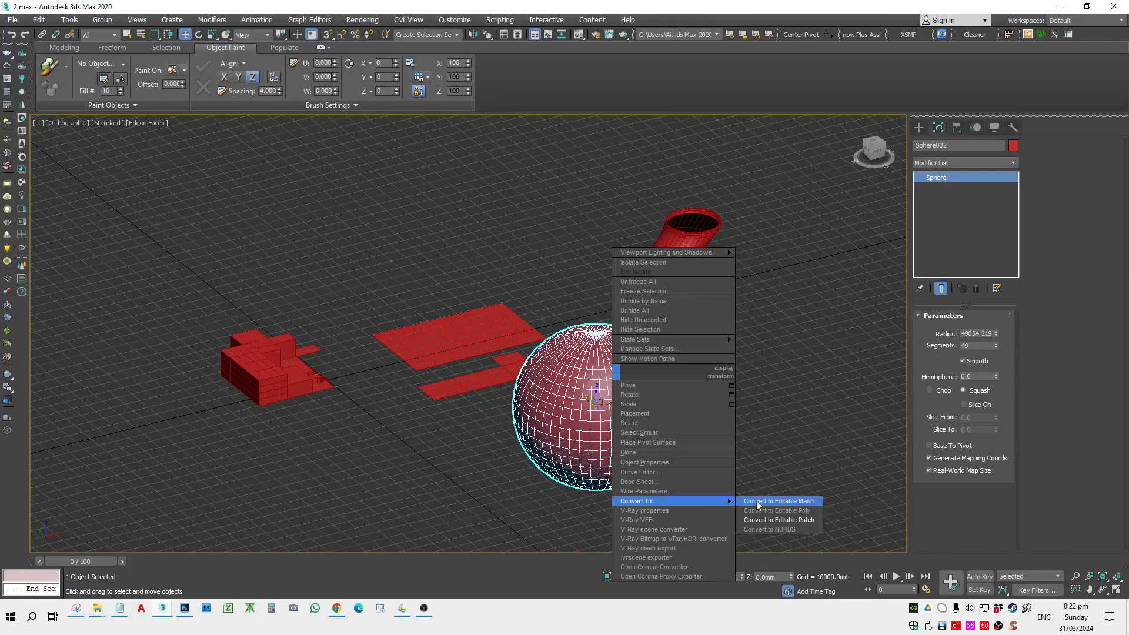
{"action": "left_click", "coordinate": [773, 510]}
Step: Select one polygon on the sphere's upper side and enable soft selection with a falloff of about 3464.6 mm
{"action": "left_click", "coordinate": [975, 331]}
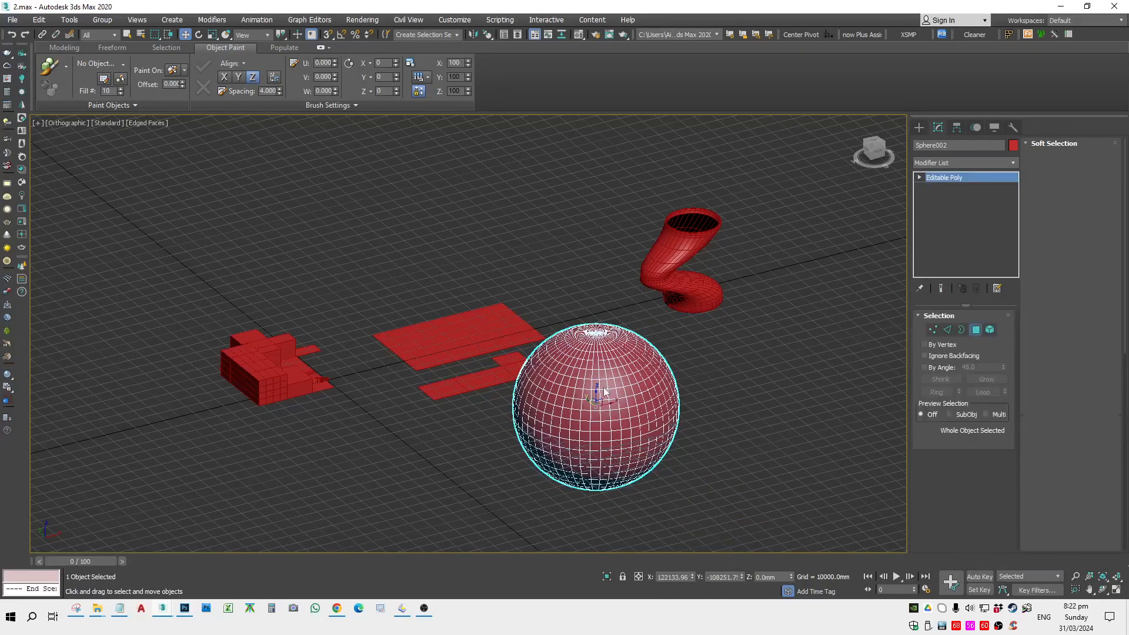
{"action": "scroll", "coordinate": [641, 392], "scroll_direction": "up", "scroll_amount": 3}
{"action": "left_click", "coordinate": [652, 382]}
{"action": "scroll", "coordinate": [653, 376], "scroll_direction": "up", "scroll_amount": 2}
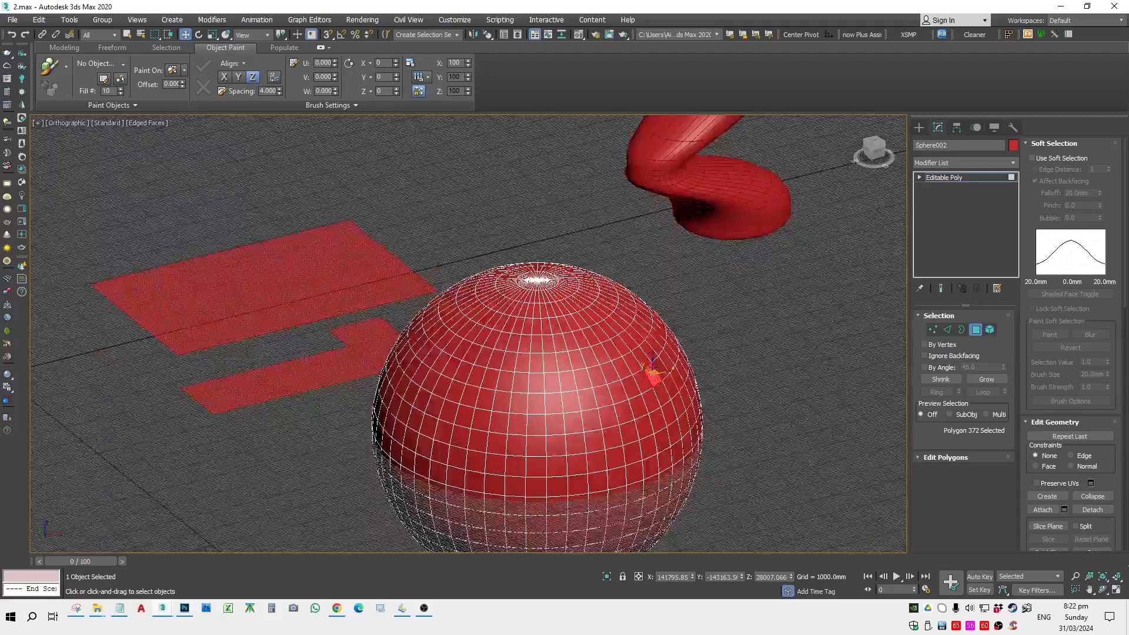
{"action": "left_click", "coordinate": [1056, 159]}
{"action": "left_click_drag", "start_coordinate": [1100, 192], "coordinate": [1096, 128]}
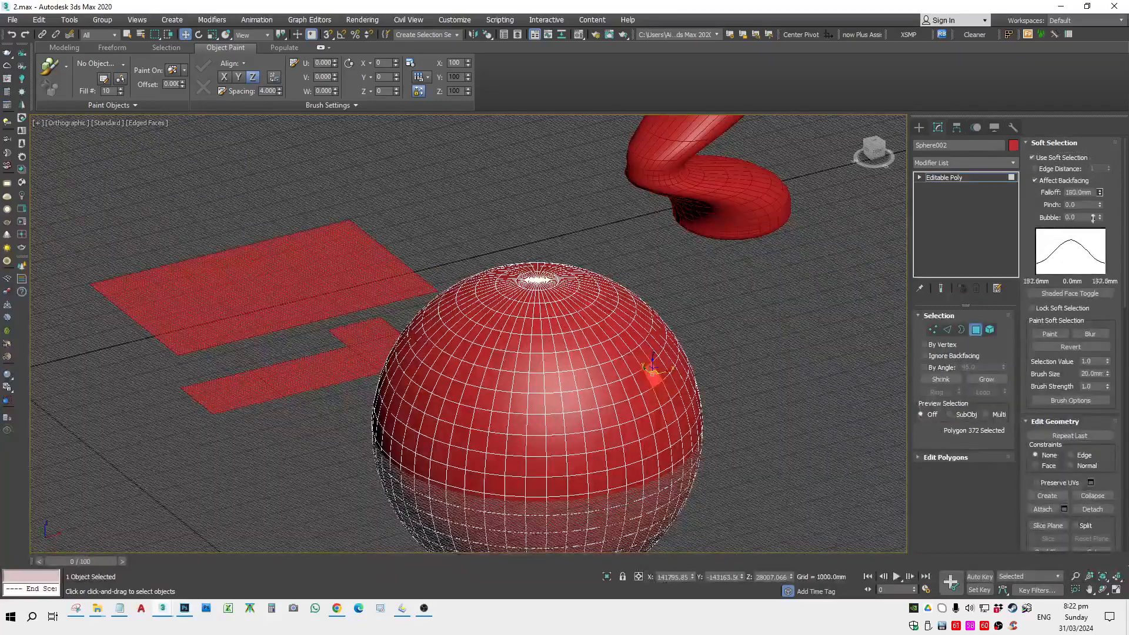
{"action": "left_click_drag", "start_coordinate": [1092, 218], "coordinate": [733, 294]}
{"action": "left_click_drag", "start_coordinate": [599, 118], "coordinate": [580, 160]}
{"action": "scroll", "coordinate": [582, 188], "scroll_direction": "down", "scroll_amount": 4}
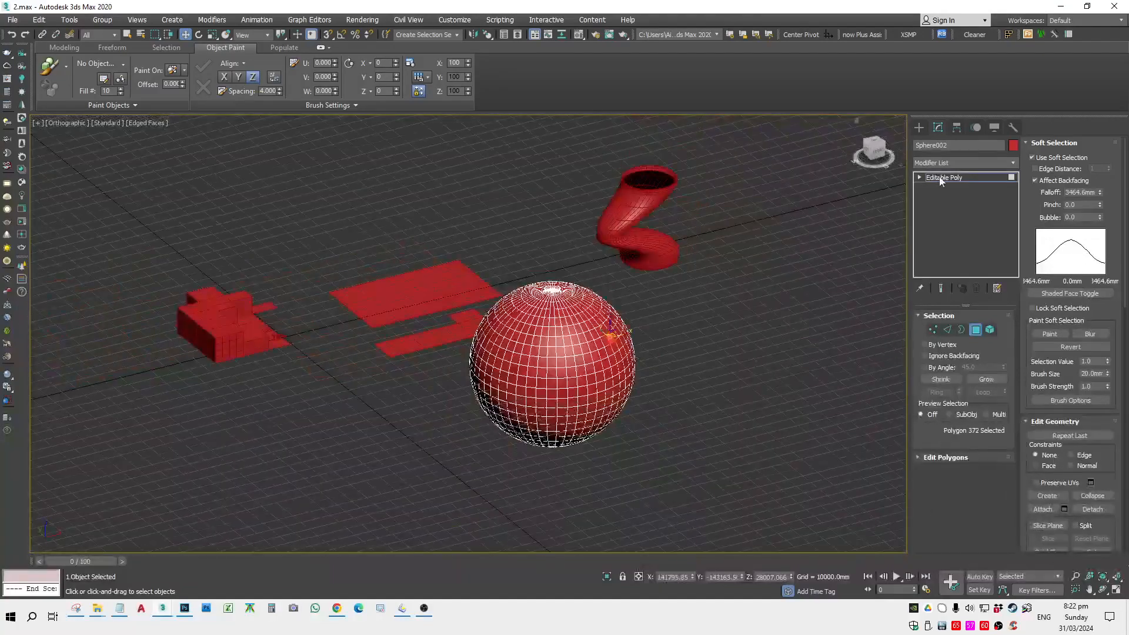
Step: Reselect at polygon level a single polygon on the sphere's front and set the soft selection falloff to 10000 mm
{"action": "left_click", "coordinate": [941, 178]}
{"action": "scroll", "coordinate": [598, 341], "scroll_direction": "up", "scroll_amount": 3}
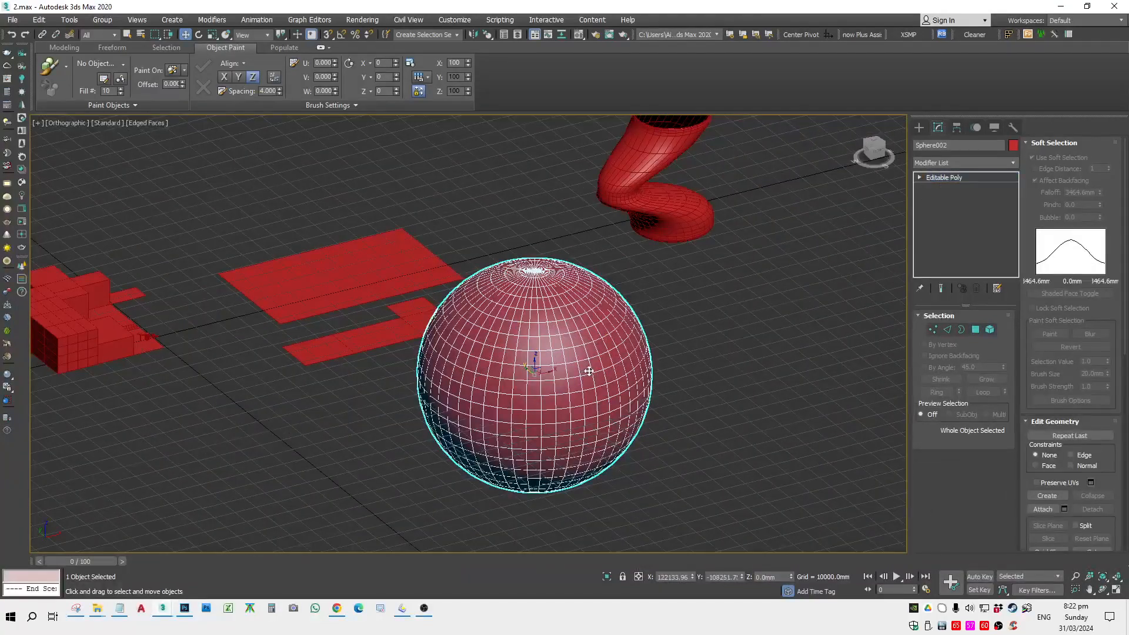
{"action": "scroll", "coordinate": [588, 352], "scroll_direction": "up", "scroll_amount": 3}
{"action": "left_click", "coordinate": [976, 330]}
{"action": "left_click", "coordinate": [548, 392]}
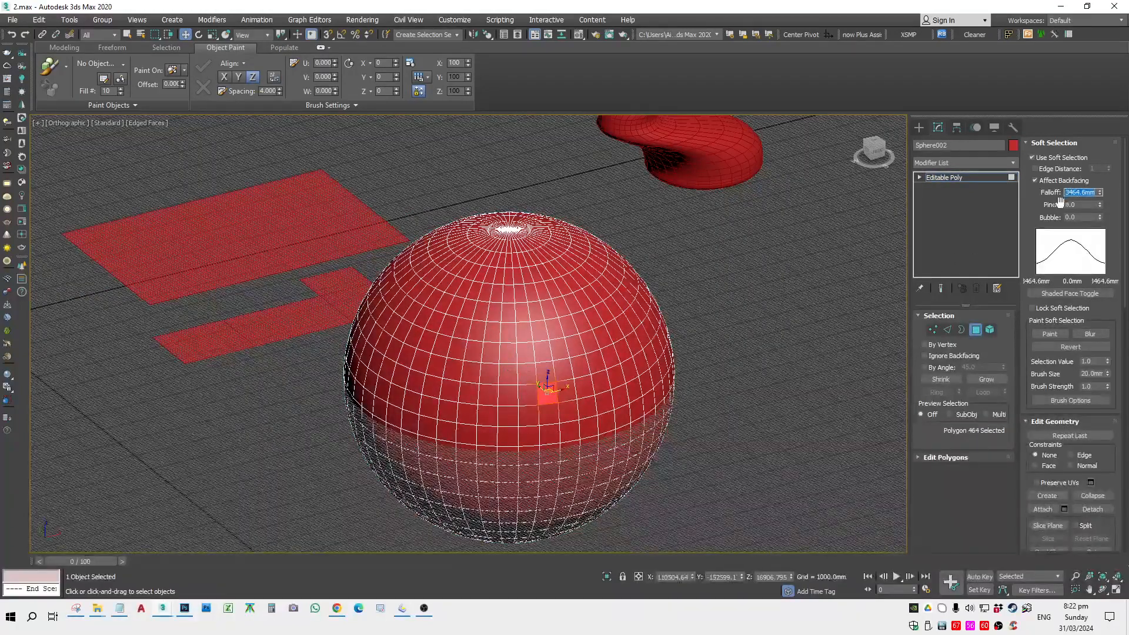
{"action": "key", "text": "Return"}
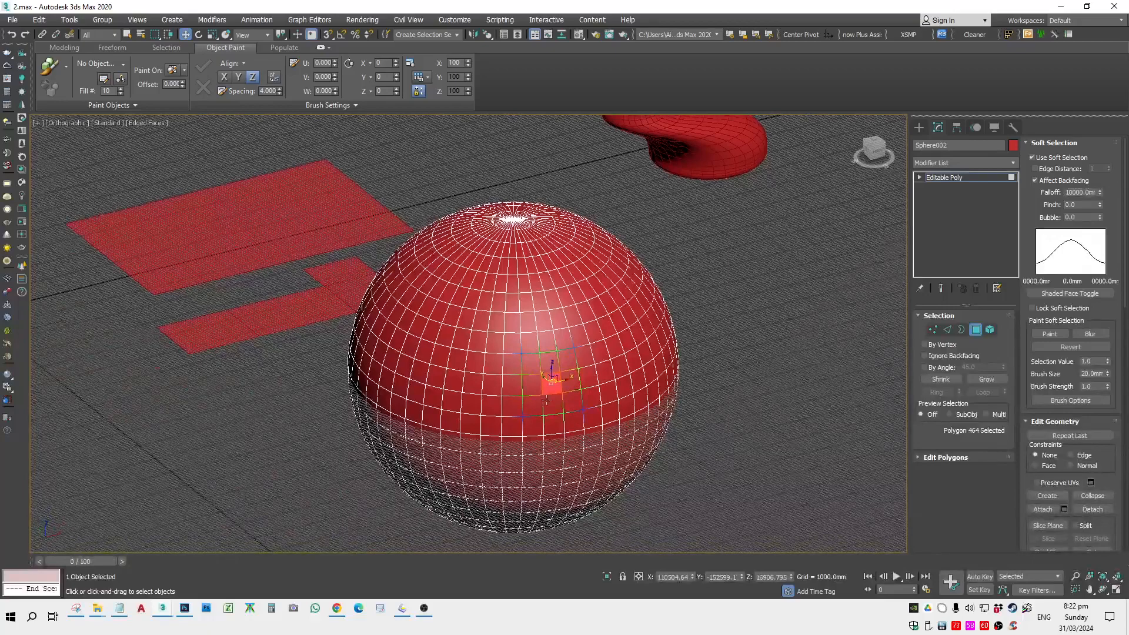
{"action": "middle_click_drag", "start_coordinate": [546, 400], "coordinate": [576, 393], "text": "alt"}
{"action": "mouse_move", "coordinate": [539, 378]}
{"action": "left_mouse_down"}
{"action": "mouse_move", "coordinate": [618, 376]}
{"action": "mouse_move", "coordinate": [643, 337]}
{"action": "mouse_move", "coordinate": [688, 375]}
{"action": "mouse_move", "coordinate": [547, 380]}
{"action": "left_mouse_up"}
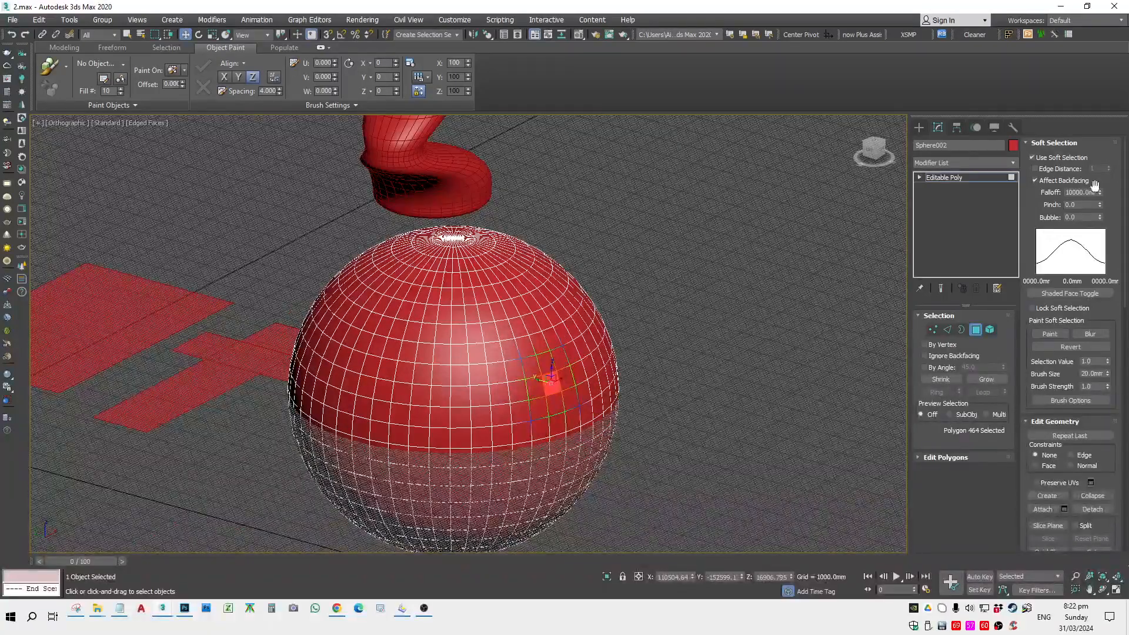
Step: Increase the falloff to about 26600 mm and pull polygons on the sphere's front and upper side outward into bulges
{"action": "left_click_drag", "start_coordinate": [1099, 192], "coordinate": [1119, 104]}
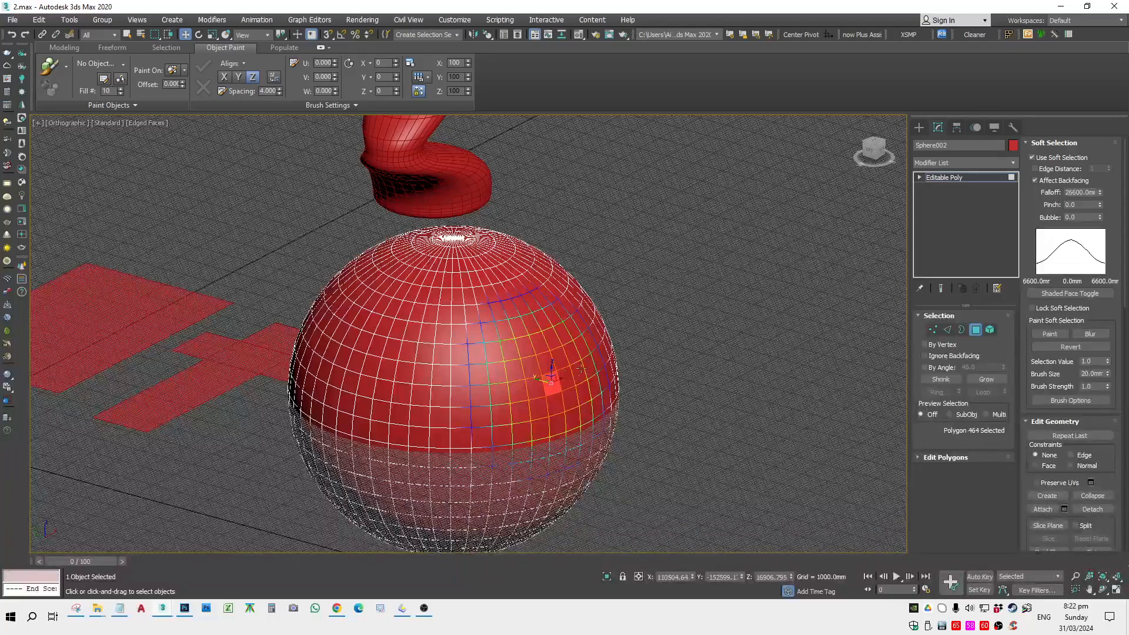
{"action": "left_click_drag", "start_coordinate": [534, 378], "coordinate": [189, 220]}
{"action": "left_click_drag", "start_coordinate": [483, 300], "coordinate": [609, 270]}
{"action": "left_click_drag", "start_coordinate": [491, 385], "coordinate": [511, 269]}
{"action": "left_click_drag", "start_coordinate": [444, 266], "coordinate": [444, 217]}
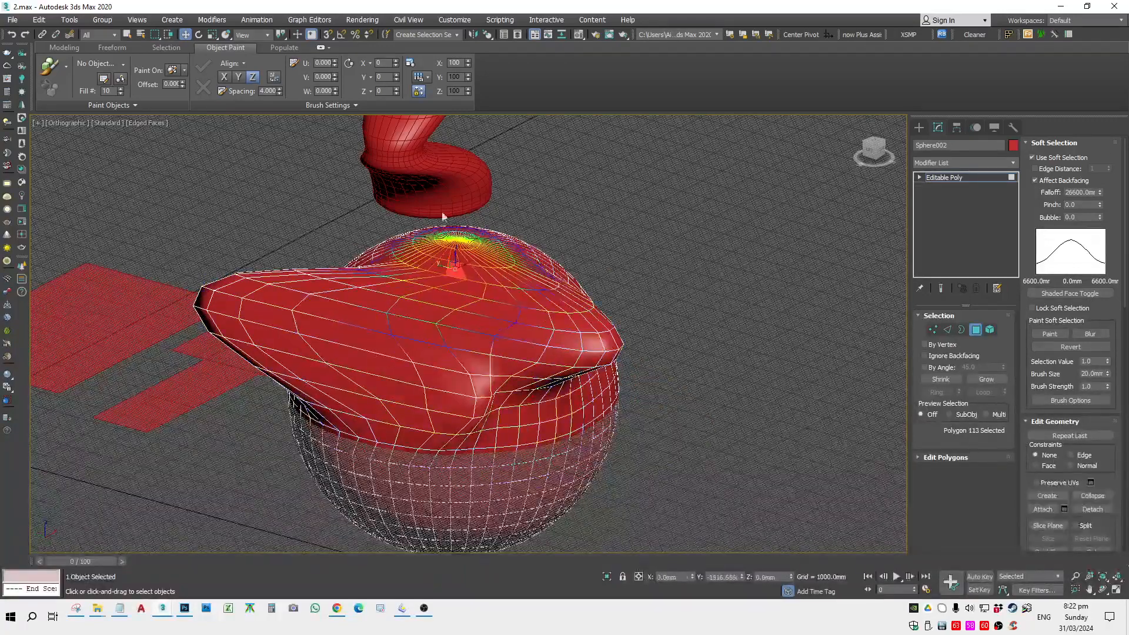
{"action": "left_click_drag", "start_coordinate": [406, 250], "coordinate": [405, 233]}
Step: Pull polygons around the top of the deformed sphere upward to form a raised peak and shoulder
{"action": "middle_click_drag", "start_coordinate": [537, 334], "coordinate": [569, 335]}
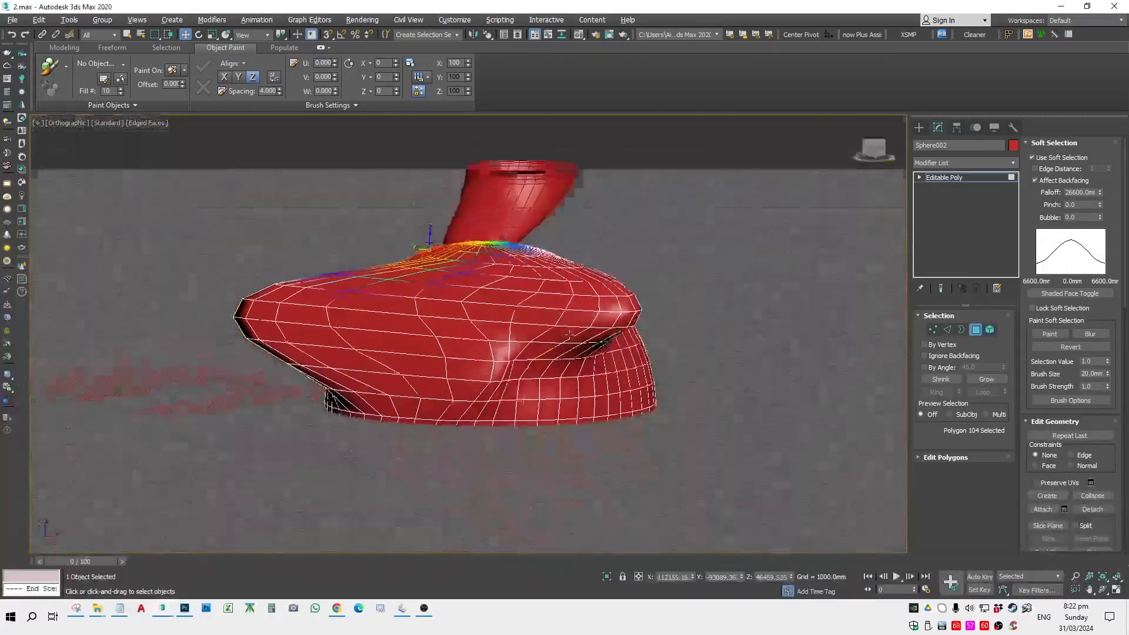
{"action": "left_click", "coordinate": [515, 294]}
{"action": "left_click", "coordinate": [484, 250]}
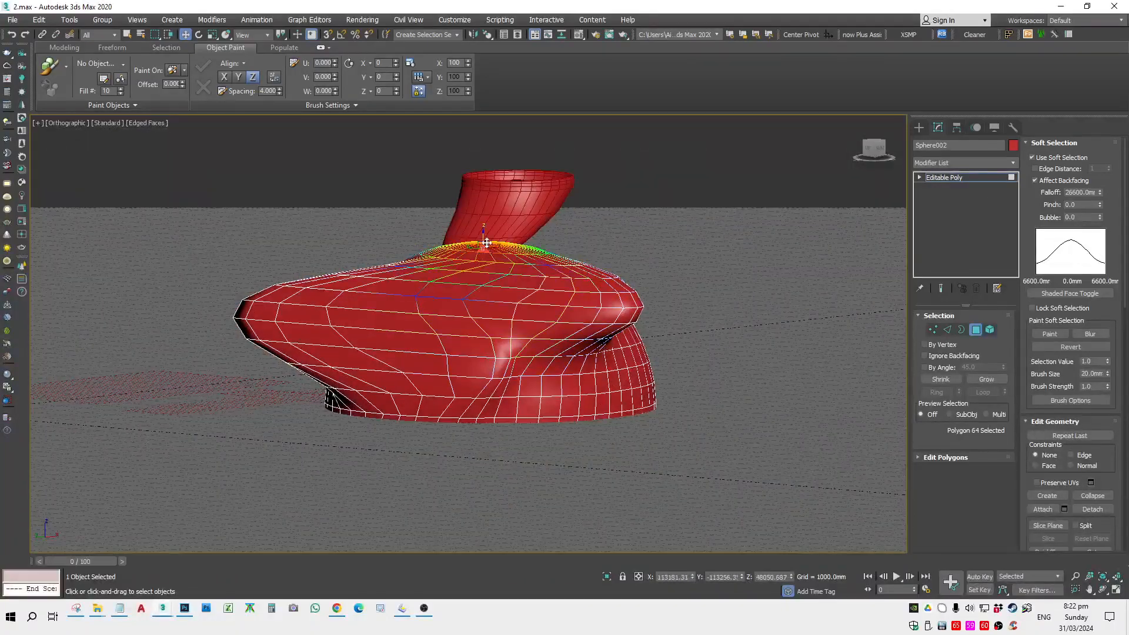
{"action": "left_click_drag", "start_coordinate": [487, 242], "coordinate": [489, 195]}
{"action": "left_click_drag", "start_coordinate": [432, 238], "coordinate": [432, 222]}
{"action": "left_click", "coordinate": [580, 262]}
{"action": "left_click_drag", "start_coordinate": [560, 274], "coordinate": [561, 249]}
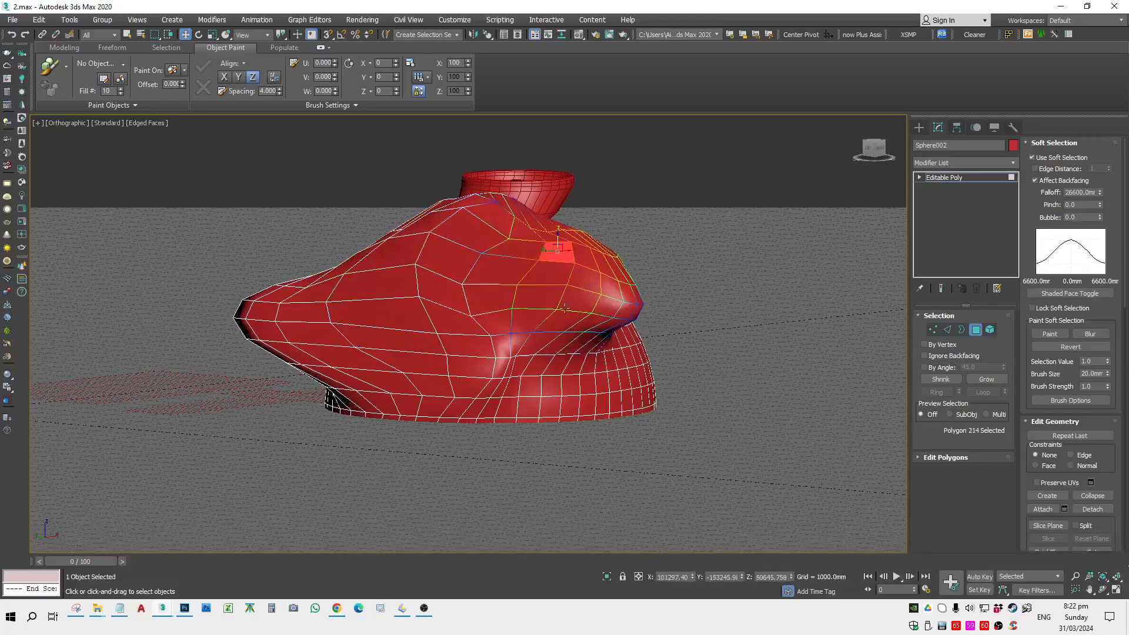
Step: Pull the sphere's undeformed side out into a point, lower a front polygon, and leave polygon editing
{"action": "left_click", "coordinate": [657, 373]}
{"action": "middle_click_drag", "start_coordinate": [658, 372], "coordinate": [638, 346], "text": "alt"}
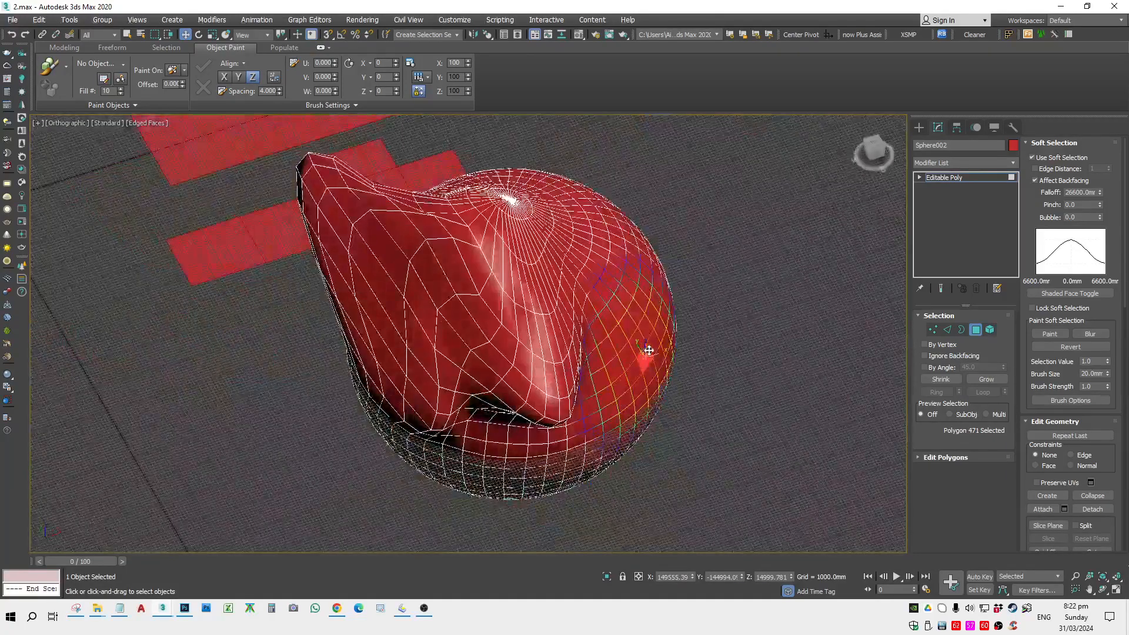
{"action": "left_click_drag", "start_coordinate": [648, 351], "coordinate": [734, 413]}
{"action": "left_click_drag", "start_coordinate": [544, 338], "coordinate": [571, 443]}
{"action": "left_click", "coordinate": [542, 293]}
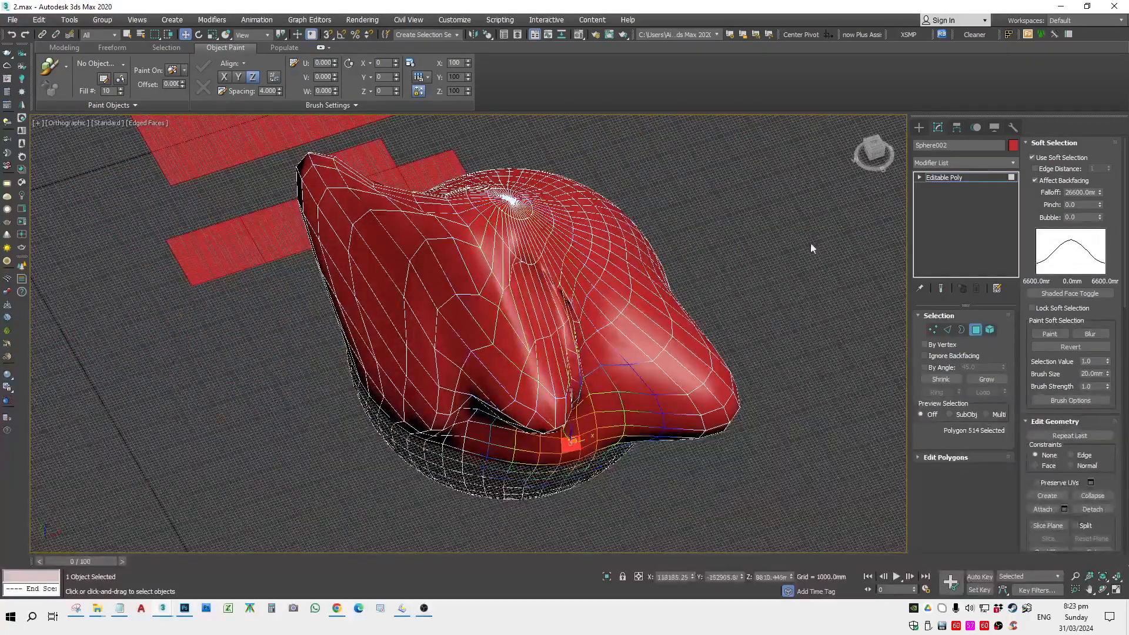
{"action": "right_click", "coordinate": [816, 232]}
{"action": "left_click", "coordinate": [965, 176]}
Step: Draw a large plane about 189314 mm wide beside the deformed sphere
{"action": "left_click", "coordinate": [922, 129]}
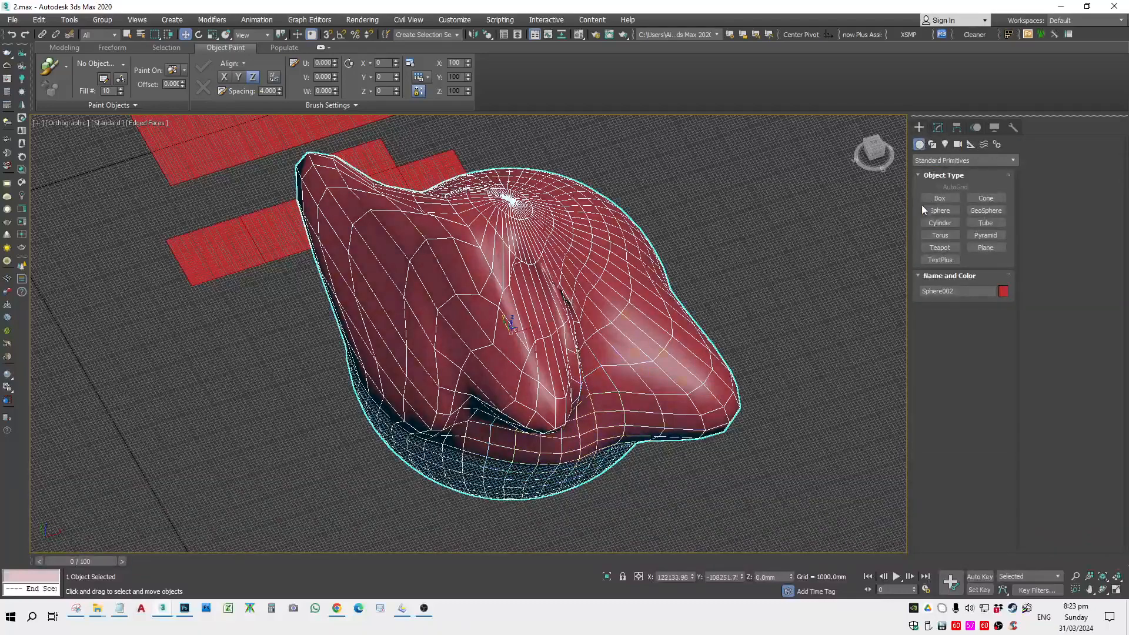
{"action": "left_click", "coordinate": [987, 249]}
{"action": "scroll", "coordinate": [605, 320], "scroll_direction": "down", "scroll_amount": 5}
{"action": "left_click_drag", "start_coordinate": [682, 246], "coordinate": [644, 479]}
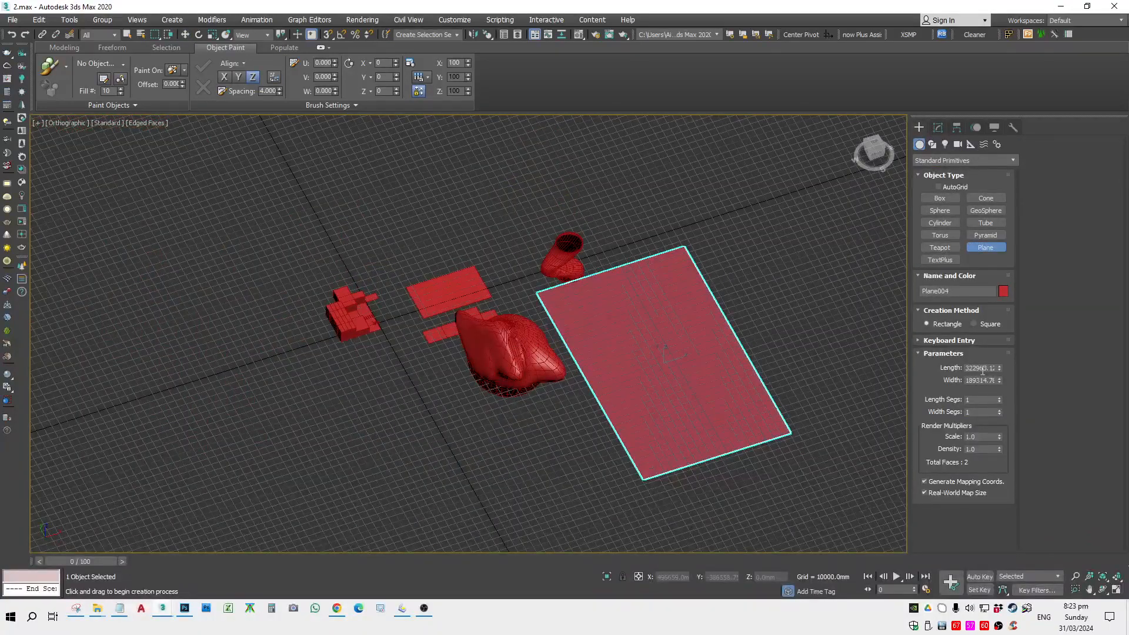
{"action": "scroll", "coordinate": [682, 355], "scroll_direction": "down", "scroll_amount": 4}
{"action": "left_click_drag", "start_coordinate": [337, 261], "coordinate": [773, 462]}
{"action": "right_click", "coordinate": [801, 274]}
Step: Select and delete all objects in the scene and reset the view extents
{"action": "left_click_drag", "start_coordinate": [808, 191], "coordinate": [396, 430]}
{"action": "key", "text": "Delete"}
{"action": "key", "text": "z"}
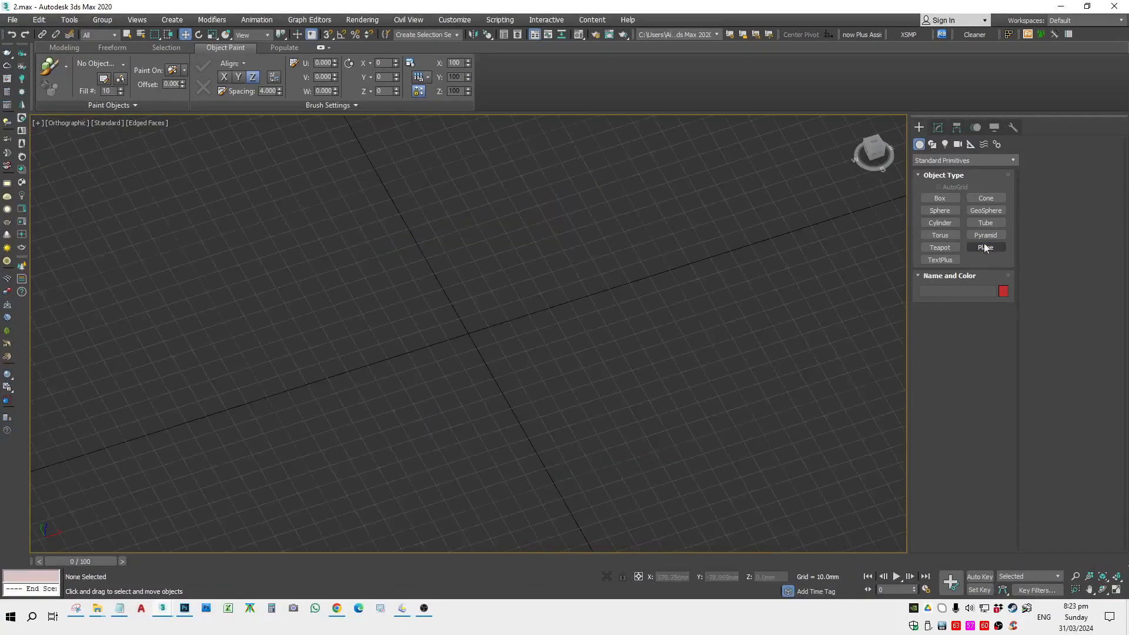
Step: Draw a plane across the grid origin and set its length and width to 10000 mm
{"action": "left_click", "coordinate": [986, 247]}
{"action": "left_click_drag", "start_coordinate": [523, 296], "coordinate": [349, 529]}
{"action": "middle_click_drag", "start_coordinate": [392, 487], "coordinate": [489, 342]}
{"action": "scroll", "coordinate": [490, 343], "scroll_direction": "down", "scroll_amount": 3}
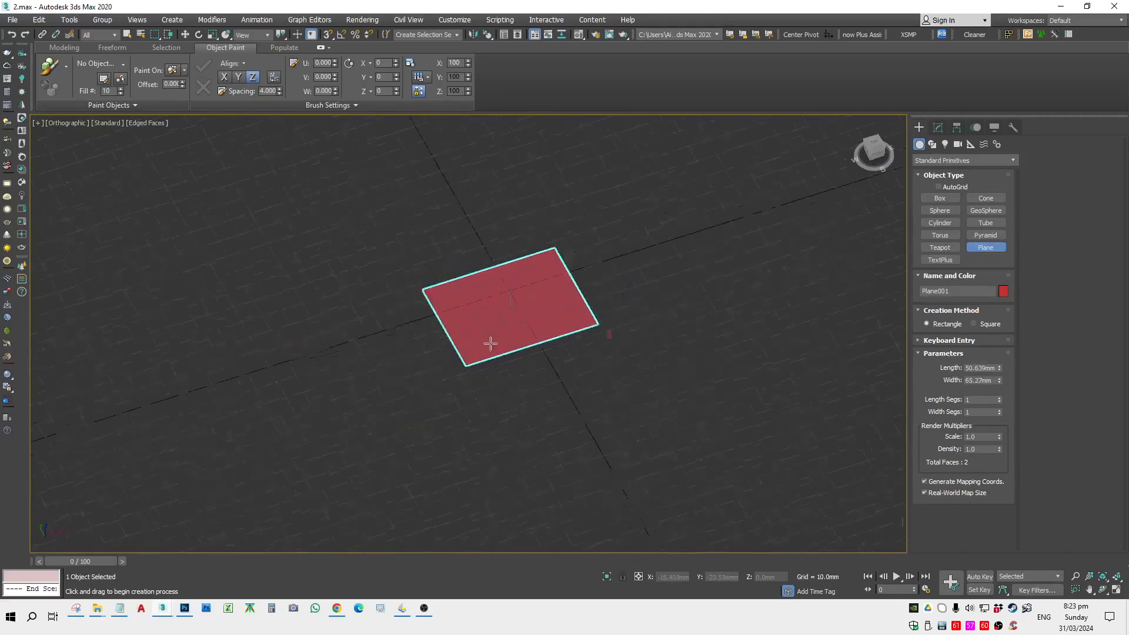
{"action": "type", "text": "10000"}
{"action": "double_click", "coordinate": [979, 381]}
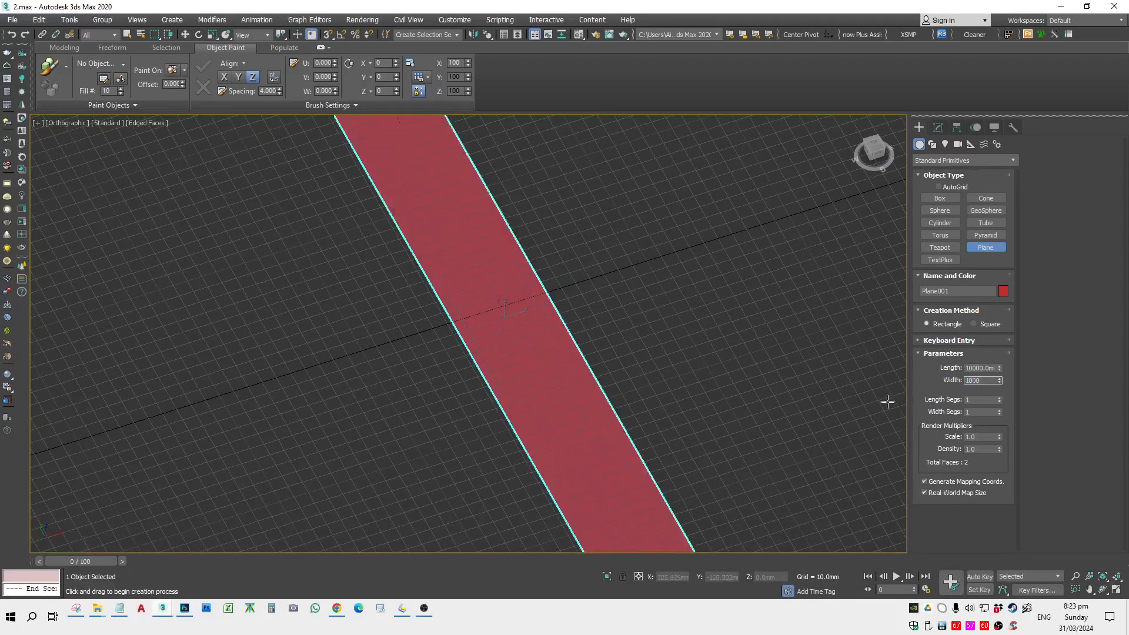
{"action": "scroll", "coordinate": [731, 394], "scroll_direction": "down", "scroll_amount": 12}
Step: Show the plane in default shading without edges, hide the grid, and switch to the perspective view
{"action": "key", "text": "F4"}
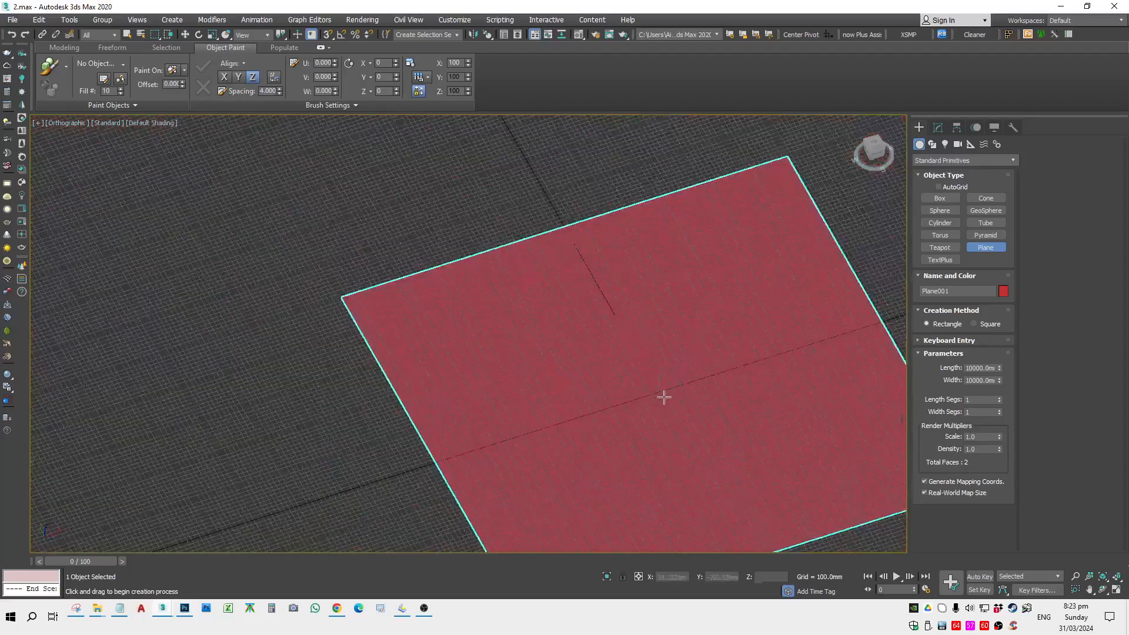
{"action": "middle_click_drag", "start_coordinate": [695, 408], "coordinate": [538, 351]}
{"action": "key", "text": "g"}
{"action": "scroll", "coordinate": [640, 382], "scroll_direction": "down", "scroll_amount": 3}
{"action": "key", "text": "p"}
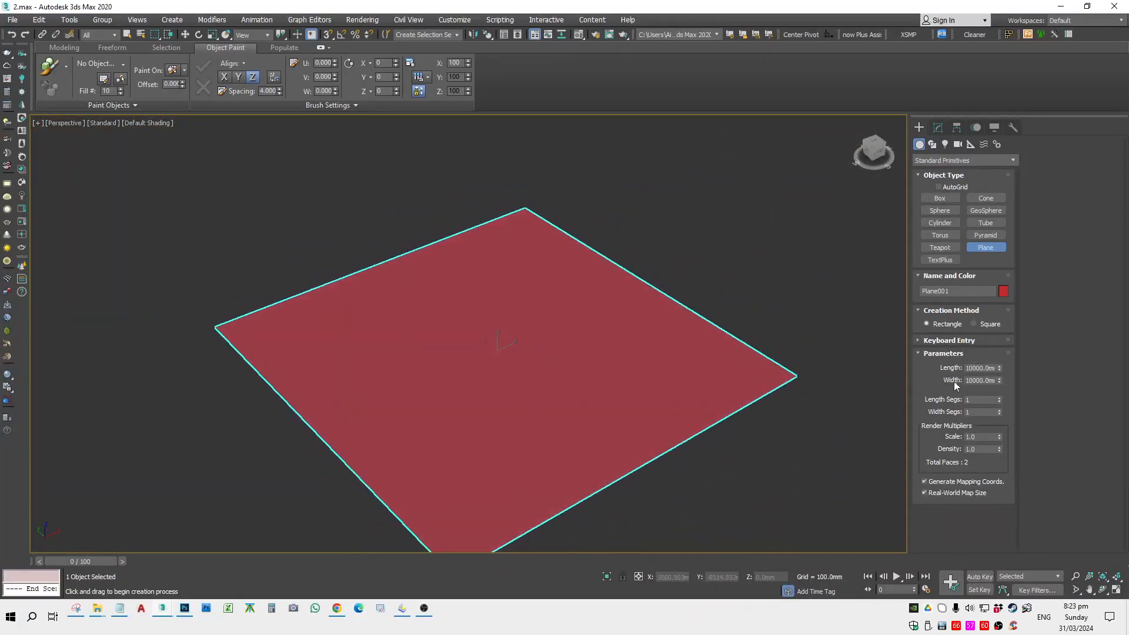
Step: Increase the plane's length and width segments to a dense mesh and show its edged faces
{"action": "mouse_move", "coordinate": [999, 401]}
{"action": "left_mouse_down"}
{"action": "mouse_move", "coordinate": [1000, 381]}
{"action": "mouse_move", "coordinate": [1001, 406]}
{"action": "mouse_move", "coordinate": [1000, 396]}
{"action": "left_mouse_up"}
{"action": "key", "text": "F4"}
{"action": "key", "text": "w"}
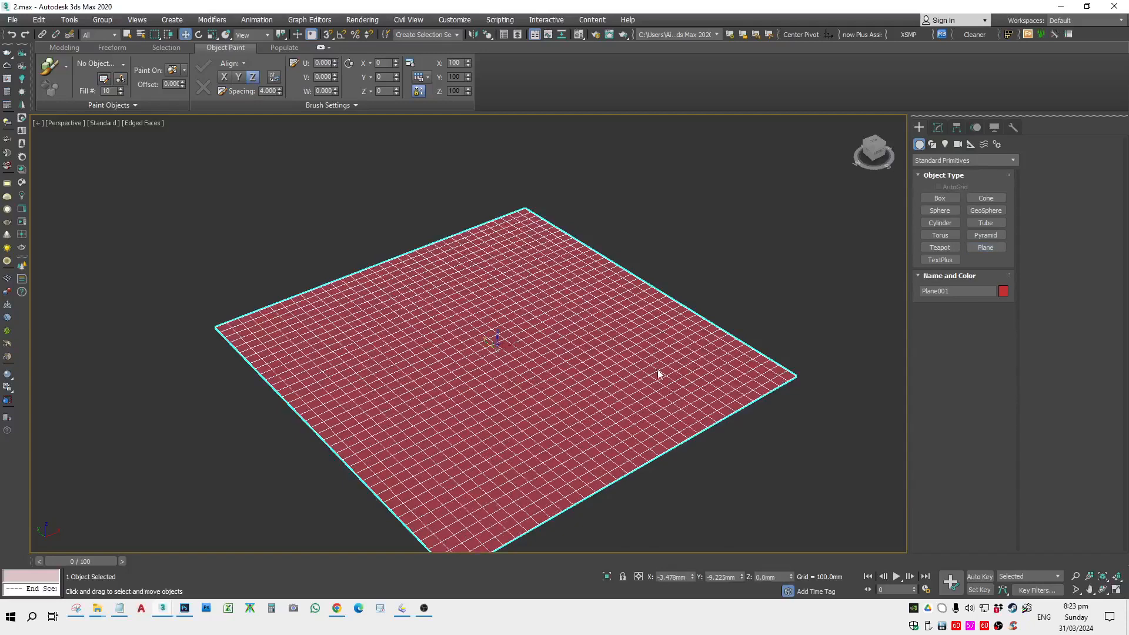
Step: Convert the subdivided plane to an Editable Poly
{"action": "right_click", "coordinate": [609, 368]}
{"action": "mouse_move", "coordinate": [704, 492]}
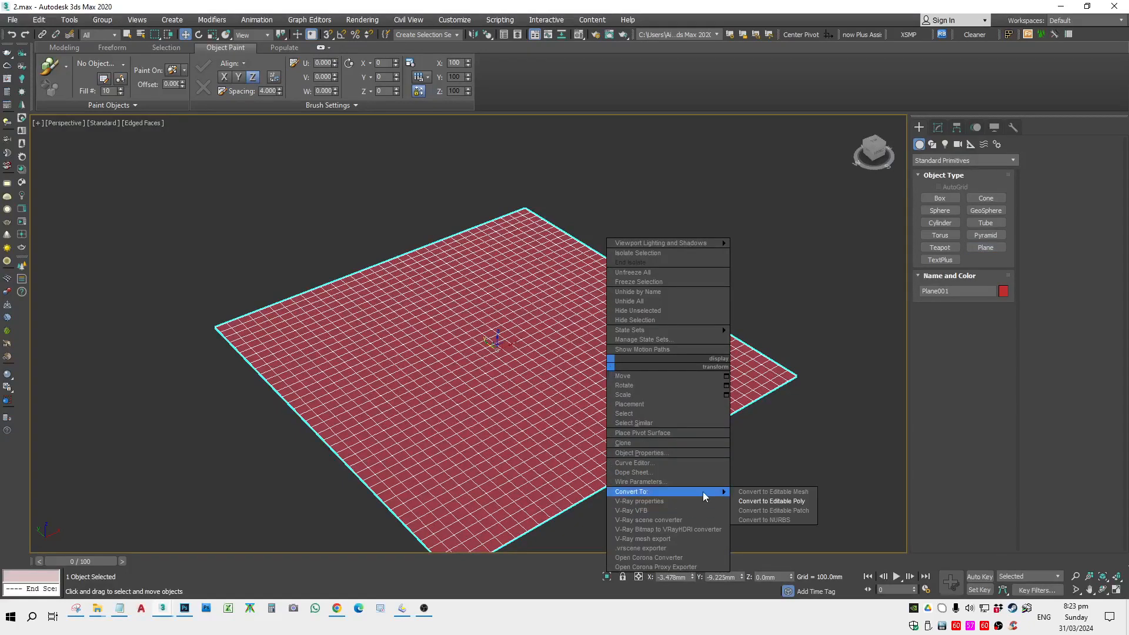
{"action": "left_click", "coordinate": [765, 504]}
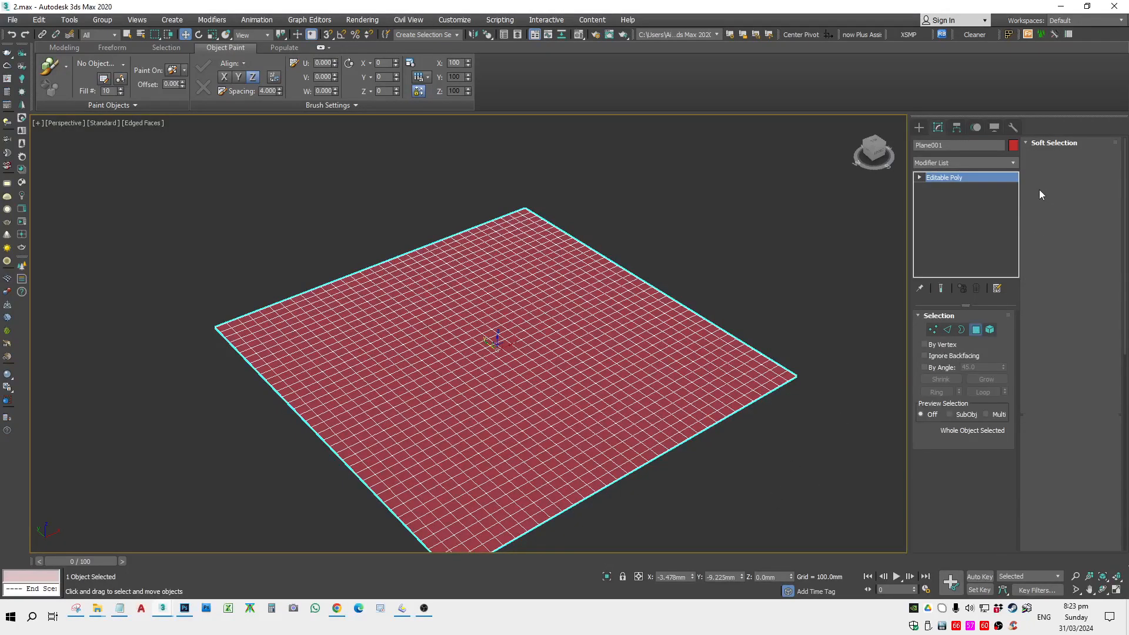
Step: Enable soft selection at polygon level, select a polygon near the plane's middle, and set the falloff to about 2074.5 mm
{"action": "key", "text": "4"}
{"action": "left_click", "coordinate": [1062, 159]}
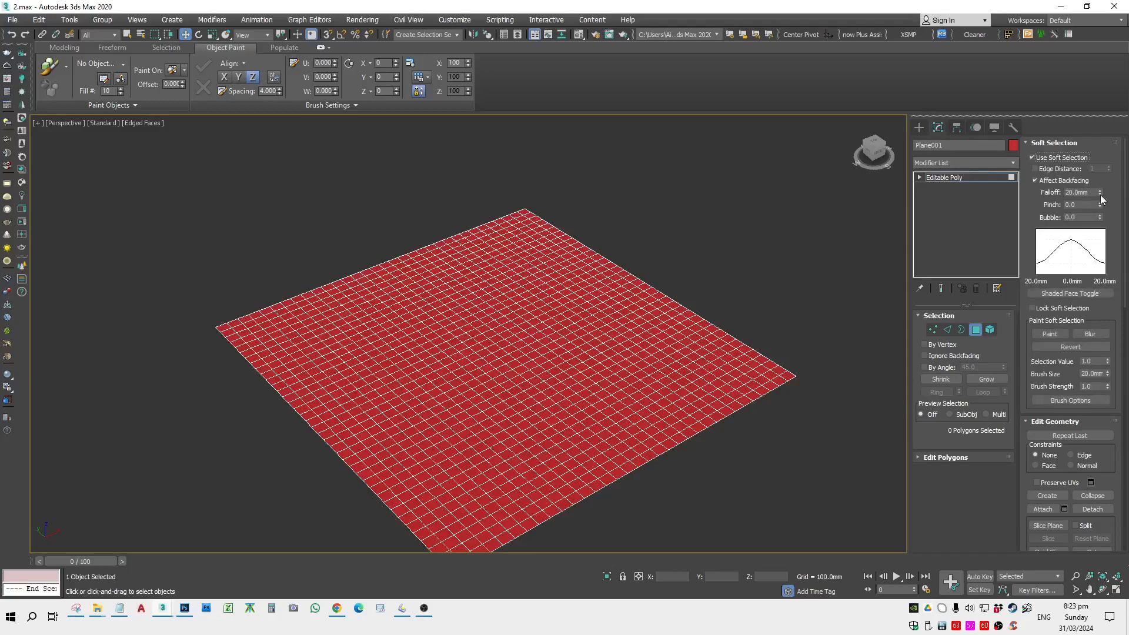
{"action": "left_click_drag", "start_coordinate": [1100, 196], "coordinate": [1109, 155]}
{"action": "left_click_drag", "start_coordinate": [1104, 486], "coordinate": [1105, 470]}
{"action": "left_click", "coordinate": [482, 391]}
{"action": "scroll", "coordinate": [482, 391], "scroll_direction": "up", "scroll_amount": 3}
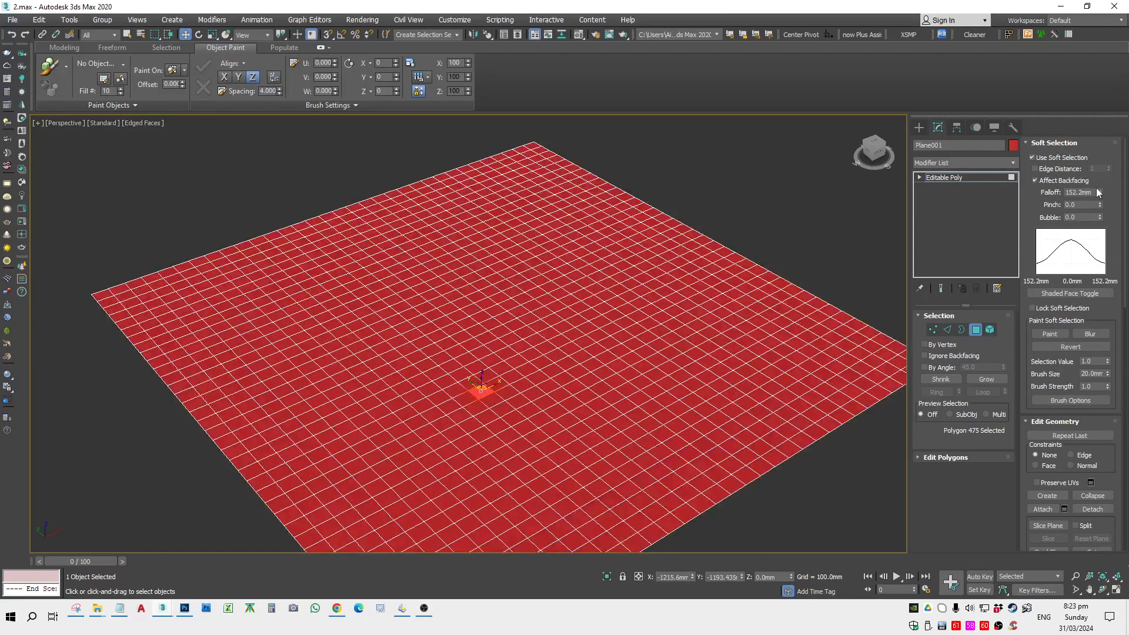
{"action": "left_click_drag", "start_coordinate": [1097, 193], "coordinate": [1100, 147]}
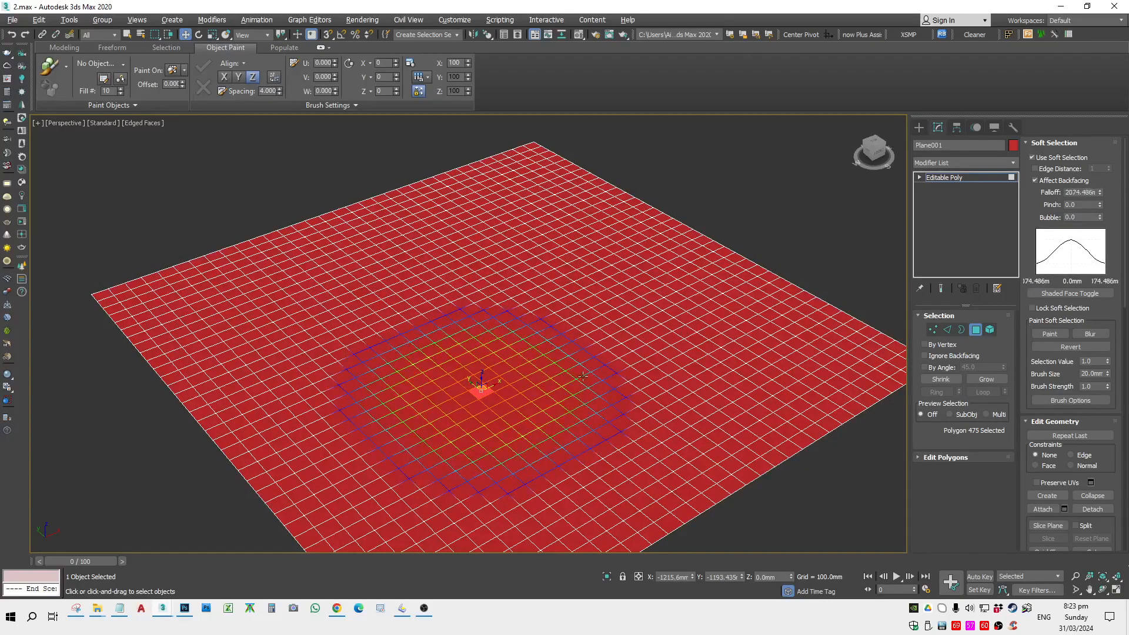
{"action": "middle_click_drag", "start_coordinate": [582, 377], "coordinate": [544, 336], "text": "alt"}
{"action": "scroll", "coordinate": [485, 391], "scroll_direction": "up", "scroll_amount": 3}
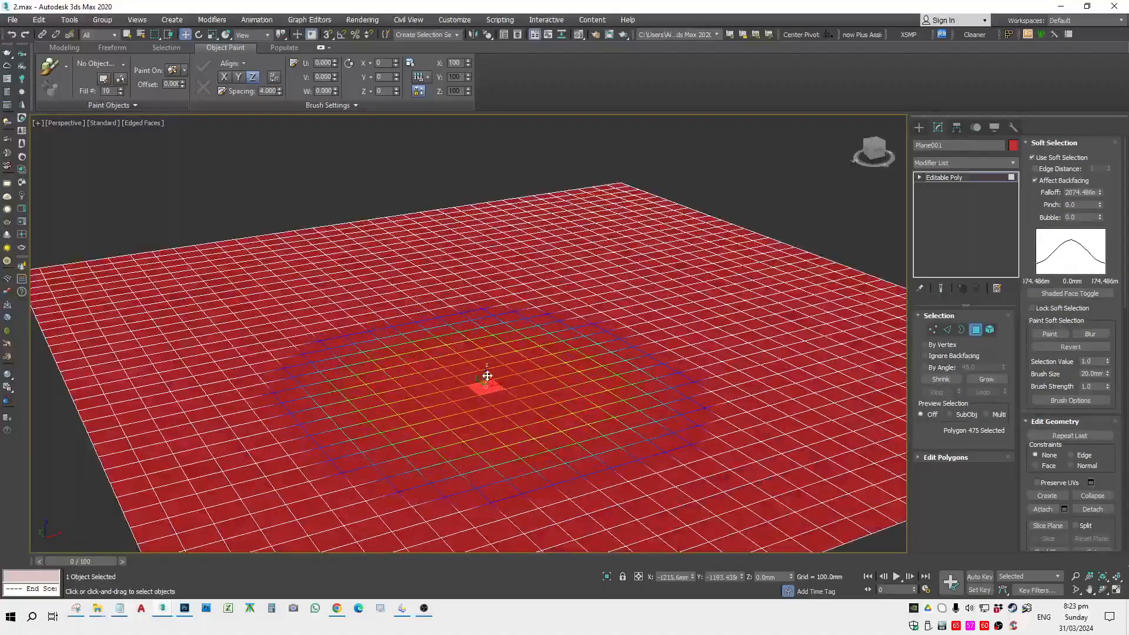
Step: Raise soft-selected polygons one after another across the middle and sides of the plane into low hills
{"action": "left_click_drag", "start_coordinate": [485, 374], "coordinate": [485, 336]}
{"action": "left_click_drag", "start_coordinate": [612, 294], "coordinate": [612, 273]}
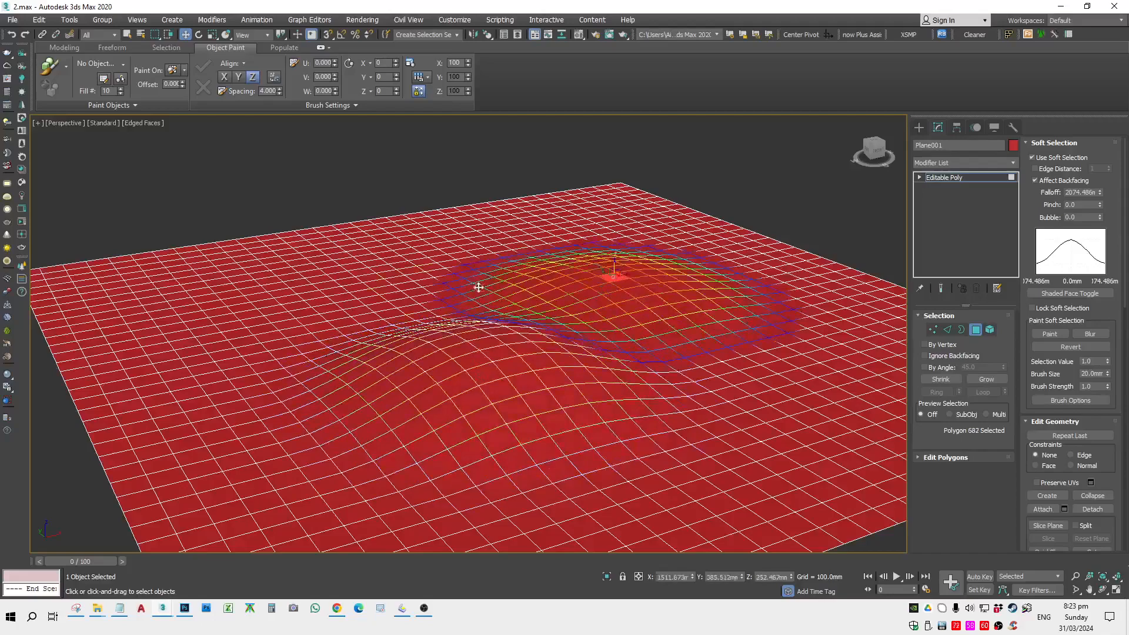
{"action": "left_click_drag", "start_coordinate": [475, 288], "coordinate": [474, 271]}
{"action": "left_click_drag", "start_coordinate": [393, 289], "coordinate": [393, 273]}
{"action": "left_click_drag", "start_coordinate": [227, 321], "coordinate": [227, 305]}
{"action": "left_click_drag", "start_coordinate": [701, 366], "coordinate": [701, 348]}
{"action": "left_click_drag", "start_coordinate": [770, 261], "coordinate": [770, 250]}
Step: Raise further soft-selected polygons along the plane's far edge and toward its far-left corner into gentle mounds
{"action": "left_click_drag", "start_coordinate": [633, 226], "coordinate": [580, 205]}
{"action": "left_click_drag", "start_coordinate": [536, 242], "coordinate": [537, 233]}
{"action": "left_click_drag", "start_coordinate": [500, 240], "coordinate": [500, 229]}
{"action": "left_click_drag", "start_coordinate": [403, 238], "coordinate": [403, 225]}
{"action": "left_click_drag", "start_coordinate": [334, 240], "coordinate": [333, 228]}
{"action": "left_click_drag", "start_coordinate": [216, 271], "coordinate": [216, 259]}
{"action": "left_click_drag", "start_coordinate": [145, 306], "coordinate": [145, 291]}
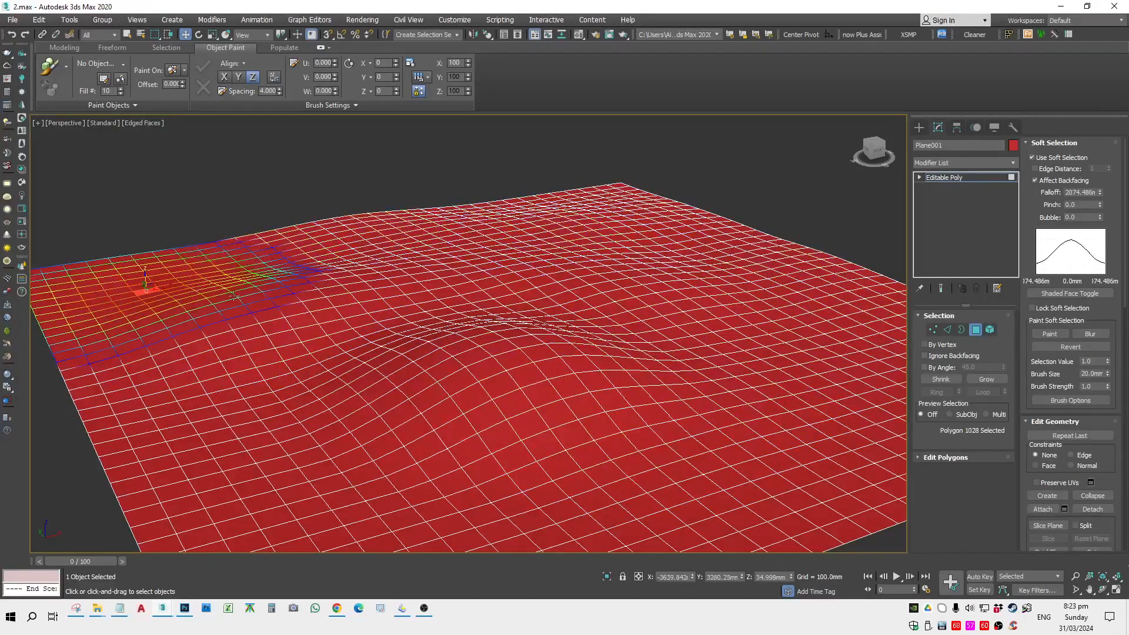
{"action": "left_click_drag", "start_coordinate": [603, 219], "coordinate": [604, 207]}
Step: Raise soft-selected polygons on the right-hand part of the terrain plane to form more hills
{"action": "middle_click_drag", "start_coordinate": [676, 384], "coordinate": [605, 393]}
{"action": "left_click_drag", "start_coordinate": [673, 380], "coordinate": [673, 369]}
{"action": "left_click_drag", "start_coordinate": [751, 329], "coordinate": [752, 313]}
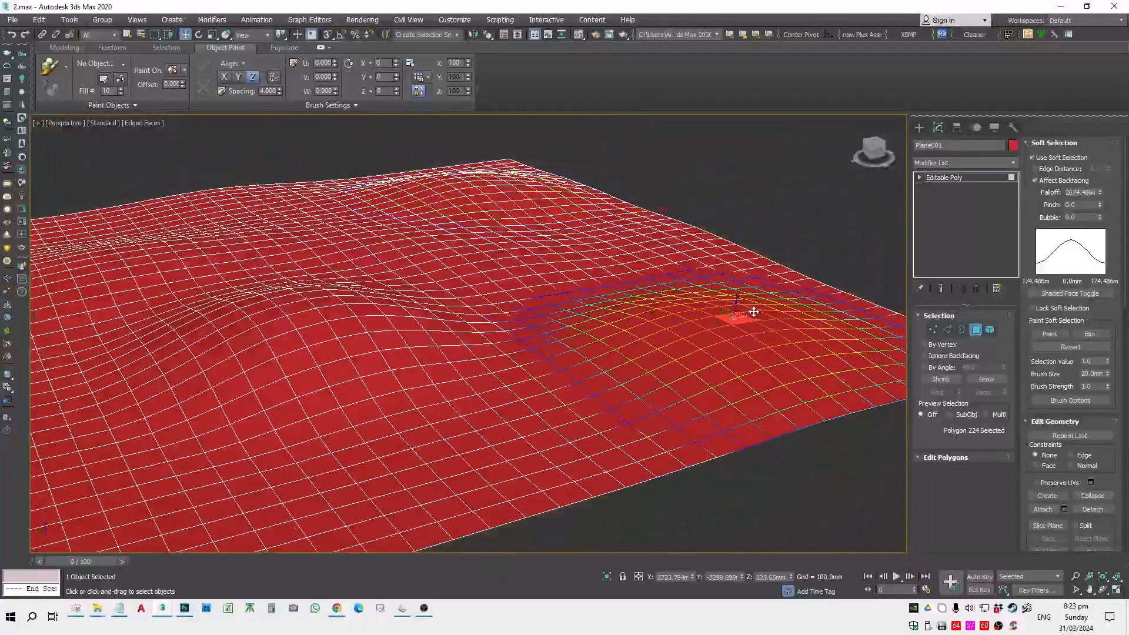
{"action": "left_click_drag", "start_coordinate": [631, 304], "coordinate": [630, 290]}
Step: Raise soft-selected polygons along the near-left edge of the terrain plane to make its border wavy
{"action": "scroll", "coordinate": [492, 352], "scroll_direction": "down", "scroll_amount": 3}
{"action": "left_click_drag", "start_coordinate": [359, 410], "coordinate": [359, 398]}
{"action": "left_click_drag", "start_coordinate": [297, 414], "coordinate": [297, 401]}
{"action": "left_click_drag", "start_coordinate": [245, 356], "coordinate": [245, 346]}
{"action": "left_click_drag", "start_coordinate": [205, 332], "coordinate": [204, 322]}
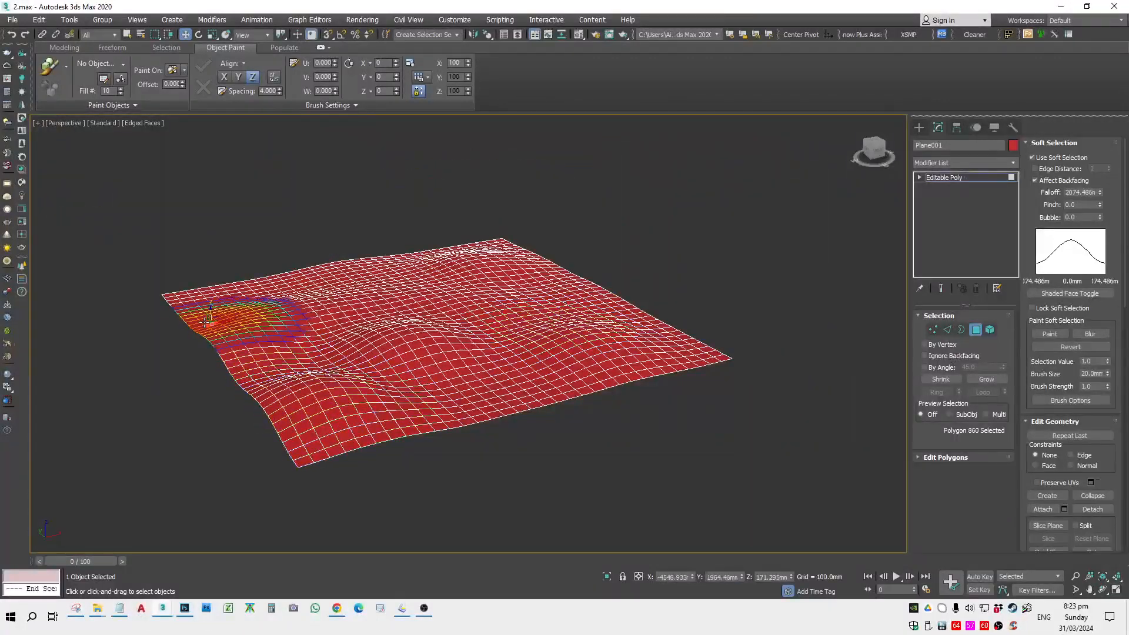
Step: Raise soft-selected polygons along the terrain plane's front and left-hand areas to build low mounds
{"action": "right_click", "coordinate": [619, 387]}
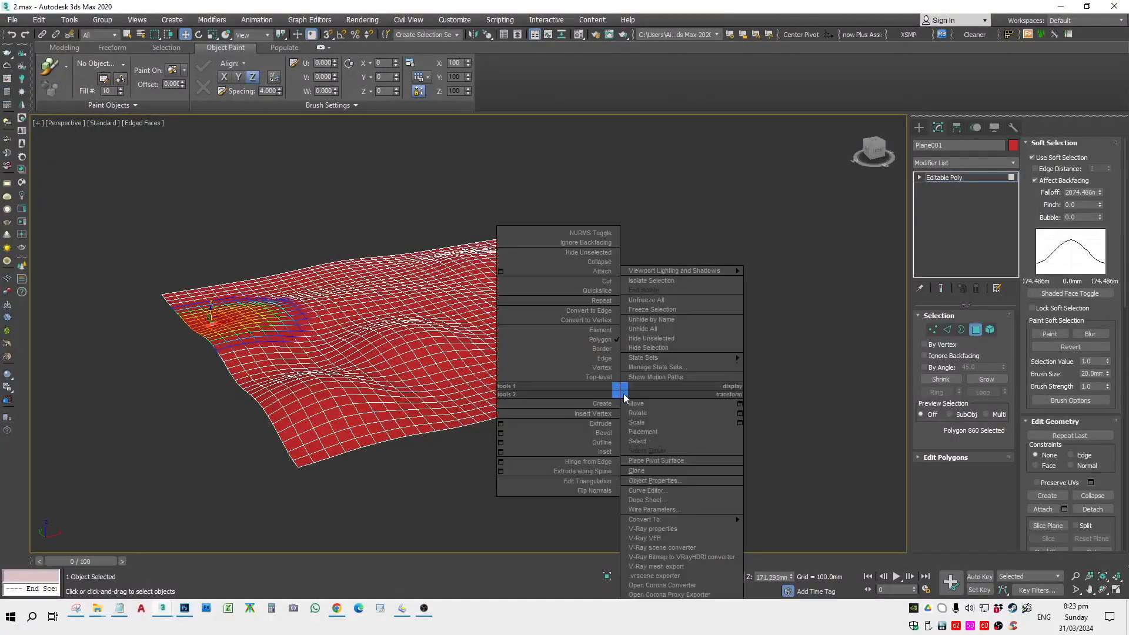
{"action": "left_click", "coordinate": [336, 434]}
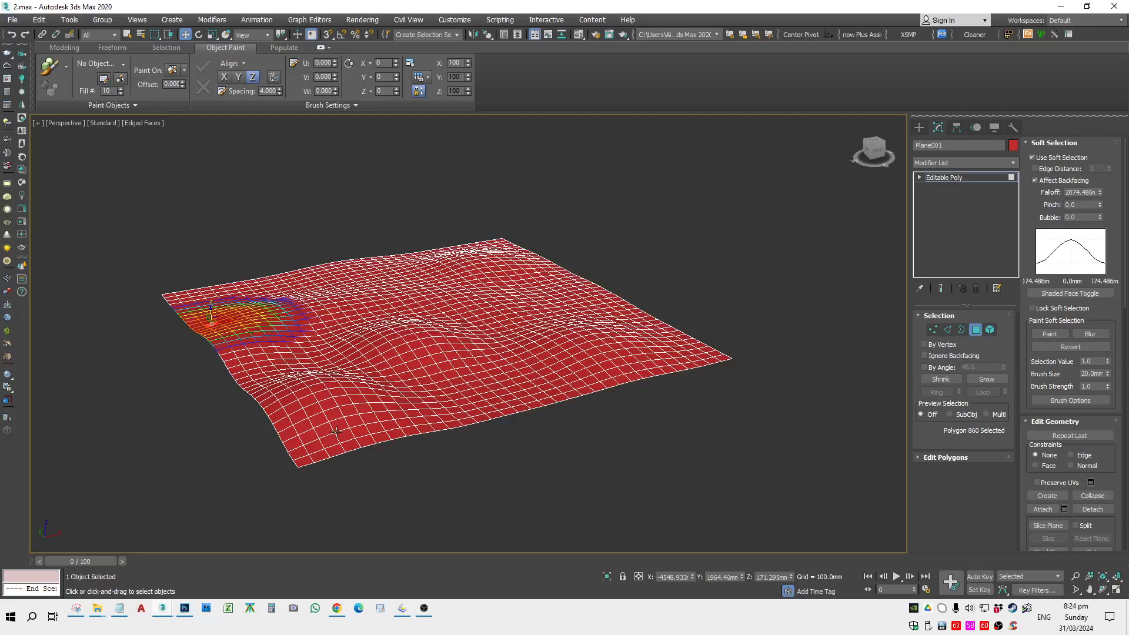
{"action": "left_click_drag", "start_coordinate": [520, 387], "coordinate": [518, 378]}
{"action": "left_click_drag", "start_coordinate": [432, 400], "coordinate": [431, 390]}
{"action": "left_click_drag", "start_coordinate": [329, 355], "coordinate": [327, 346]}
{"action": "left_click_drag", "start_coordinate": [257, 318], "coordinate": [255, 302]}
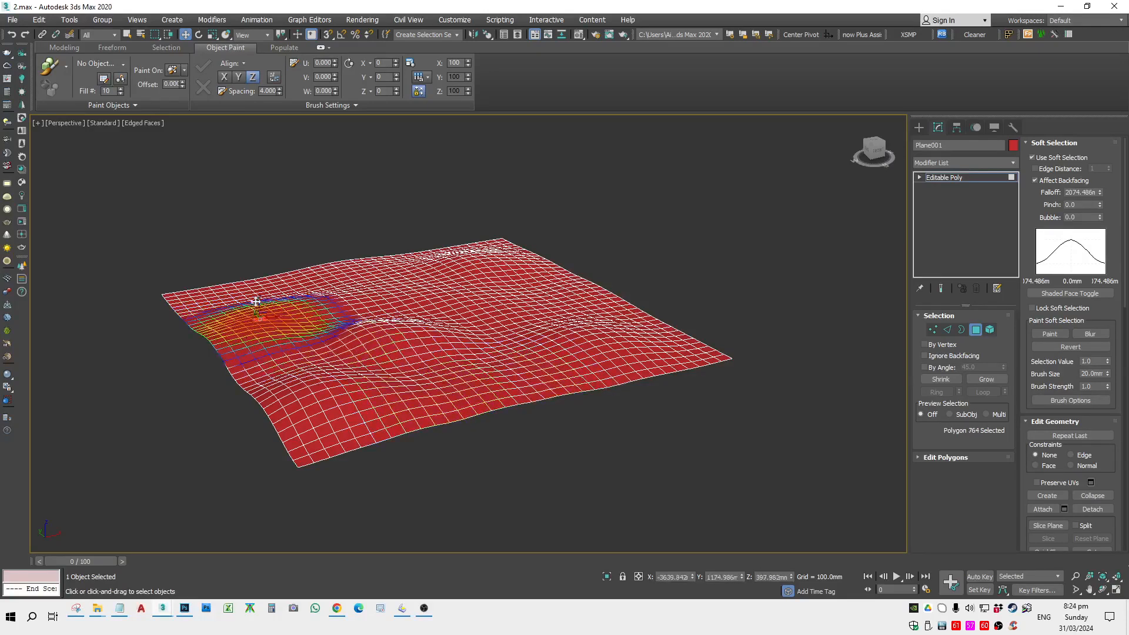
Step: Raise soft-selected polygons along the plane's far edge, far corner and right-hand side into hills
{"action": "left_click_drag", "start_coordinate": [371, 271], "coordinate": [373, 254]}
{"action": "left_click_drag", "start_coordinate": [258, 286], "coordinate": [259, 275]}
{"action": "left_click_drag", "start_coordinate": [463, 252], "coordinate": [501, 226]}
{"action": "left_click", "coordinate": [488, 238]}
{"action": "left_click", "coordinate": [500, 242]}
{"action": "left_click", "coordinate": [506, 239]}
{"action": "left_click_drag", "start_coordinate": [515, 282], "coordinate": [515, 273]}
{"action": "left_click_drag", "start_coordinate": [625, 310], "coordinate": [624, 300]}
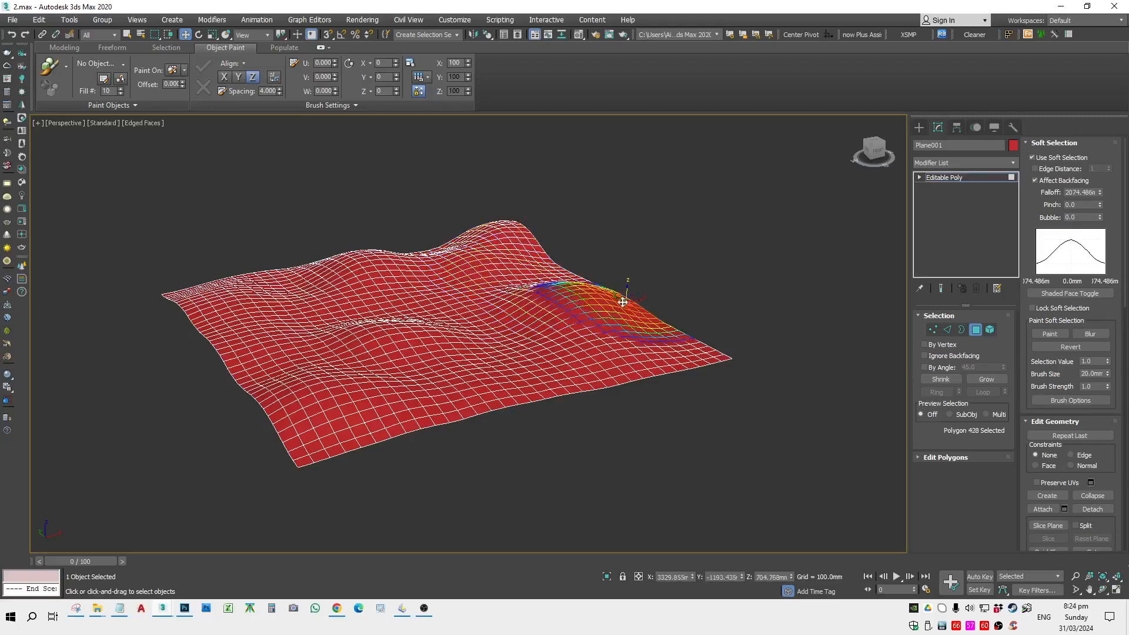
Step: Raise soft-selected polygons along the front edge and the left side into taller hills, and leave polygon editing with the plane deselected
{"action": "left_click_drag", "start_coordinate": [569, 378], "coordinate": [568, 364]}
{"action": "left_click_drag", "start_coordinate": [489, 372], "coordinate": [489, 362]}
{"action": "left_click", "coordinate": [379, 331]}
{"action": "left_click_drag", "start_coordinate": [263, 334], "coordinate": [260, 294]}
{"action": "left_click_drag", "start_coordinate": [228, 291], "coordinate": [228, 275]}
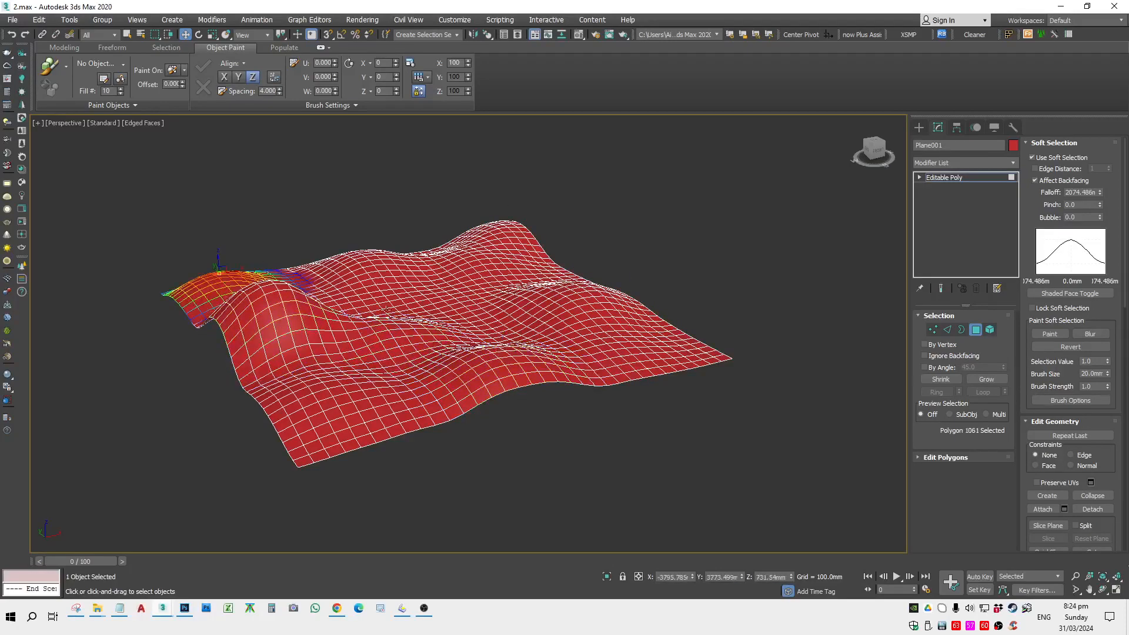
{"action": "left_click", "coordinate": [401, 301]}
{"action": "key", "text": "4"}
{"action": "left_click", "coordinate": [675, 469]}
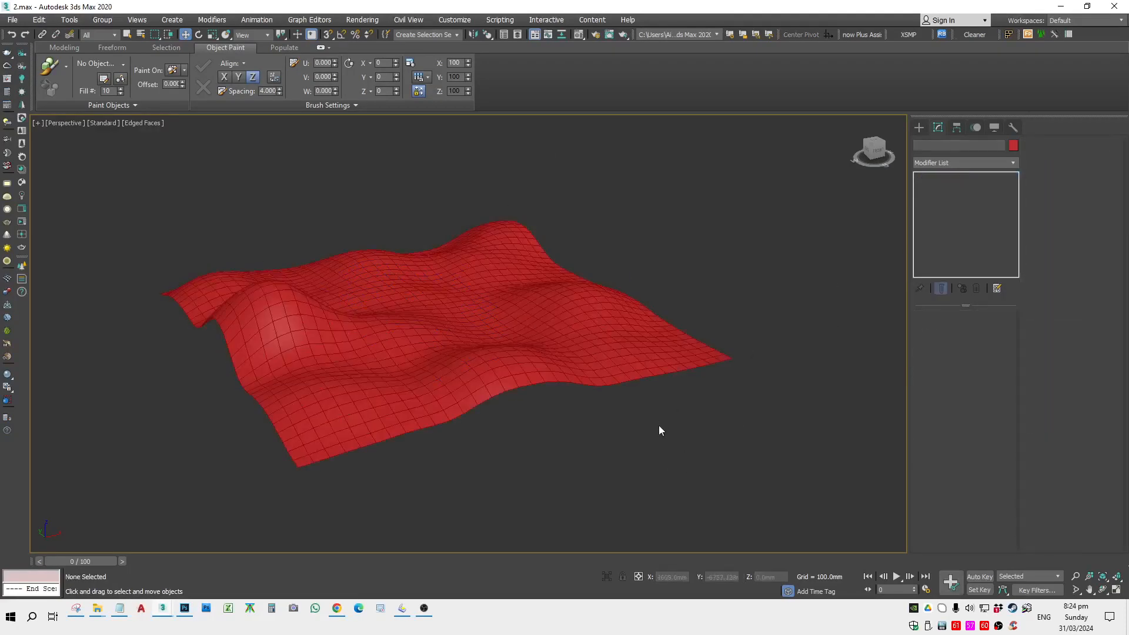
Step: Examine the sculpted terrain's hills from several orbited angles, close up, from a distance and from above
{"action": "left_click", "coordinate": [547, 365]}
{"action": "middle_click_drag", "start_coordinate": [515, 429], "coordinate": [545, 461], "text": "alt"}
{"action": "left_click", "coordinate": [644, 481]}
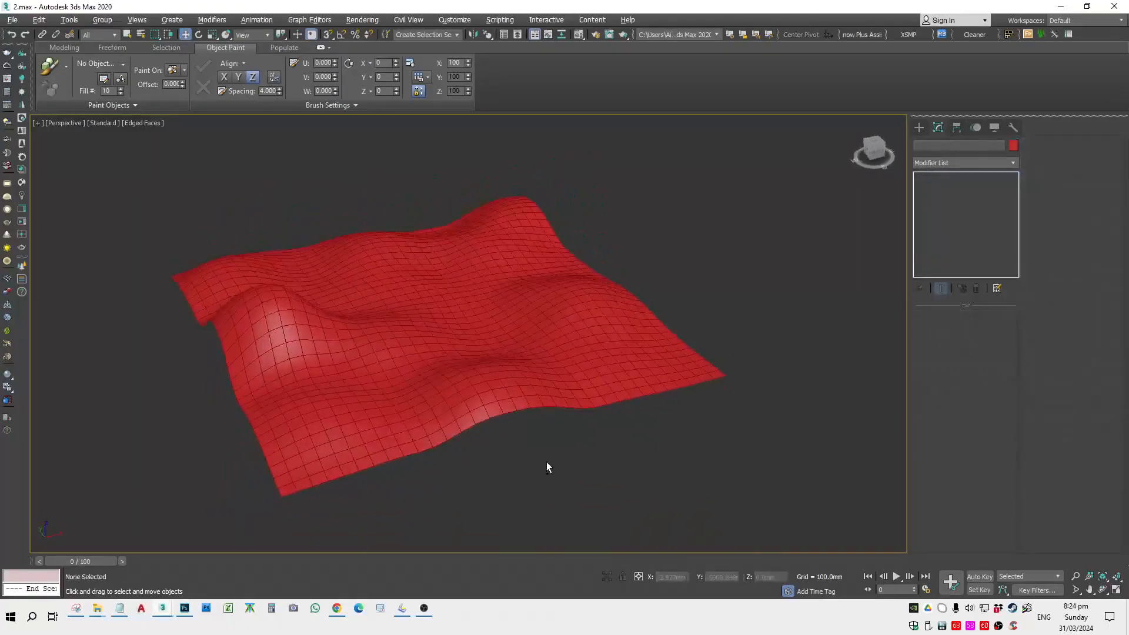
{"action": "middle_click_drag", "start_coordinate": [514, 406], "coordinate": [274, 429], "text": "alt"}
{"action": "scroll", "coordinate": [445, 353], "scroll_direction": "up", "scroll_amount": 3}
{"action": "scroll", "coordinate": [424, 383], "scroll_direction": "up", "scroll_amount": 2}
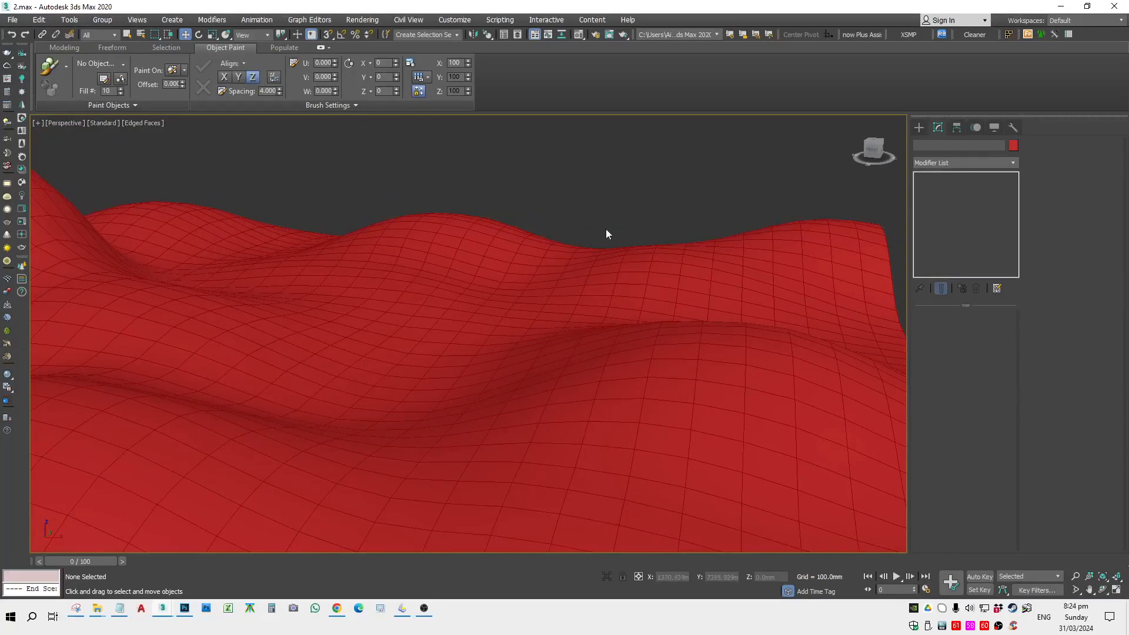
{"action": "scroll", "coordinate": [715, 196], "scroll_direction": "down", "scroll_amount": 6}
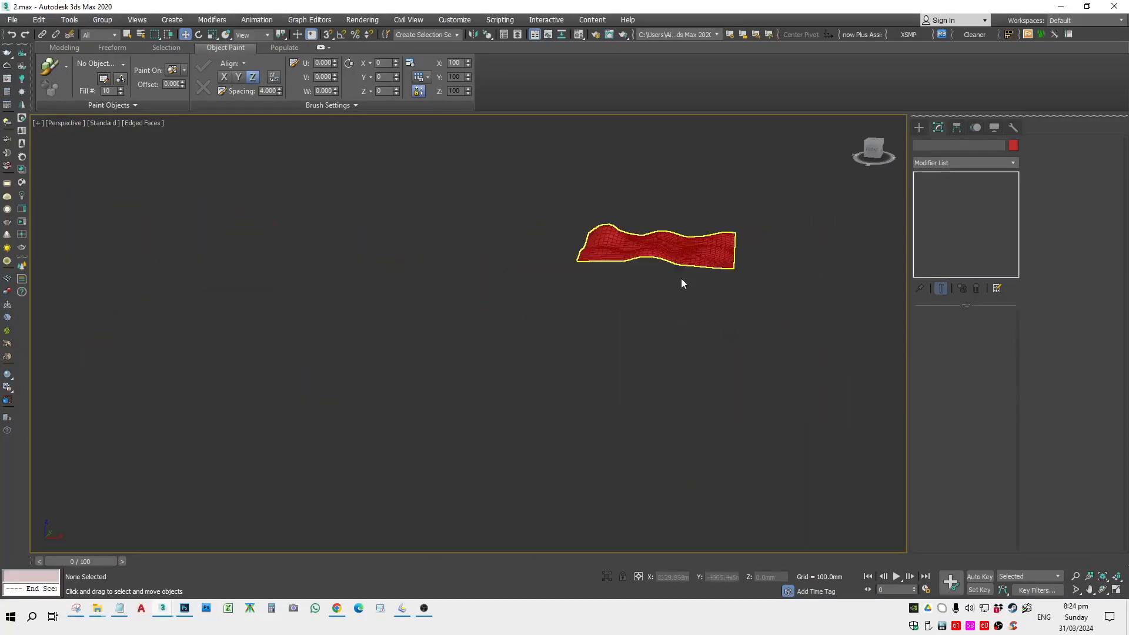
{"action": "left_click", "coordinate": [658, 248]}
{"action": "middle_click_drag", "start_coordinate": [637, 280], "coordinate": [625, 288]}
{"action": "key", "text": "t"}
{"action": "key", "text": "z"}
{"action": "scroll", "coordinate": [858, 353], "scroll_direction": "down", "scroll_amount": 2}
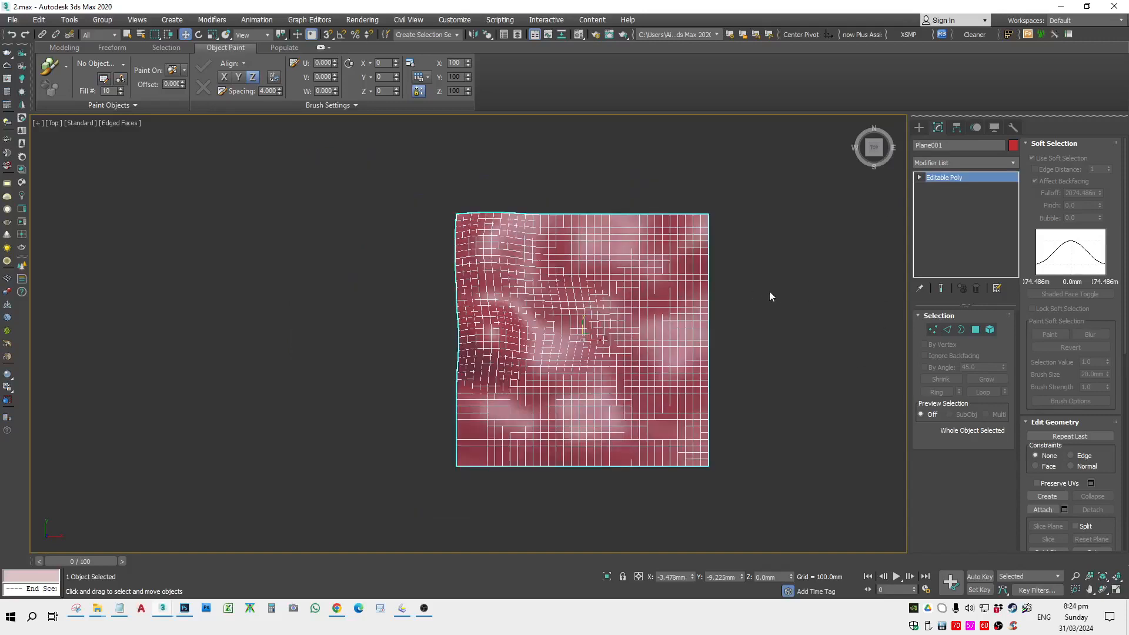
{"action": "middle_click_drag", "start_coordinate": [770, 291], "coordinate": [664, 357], "text": "alt"}
{"action": "left_click", "coordinate": [818, 344]}
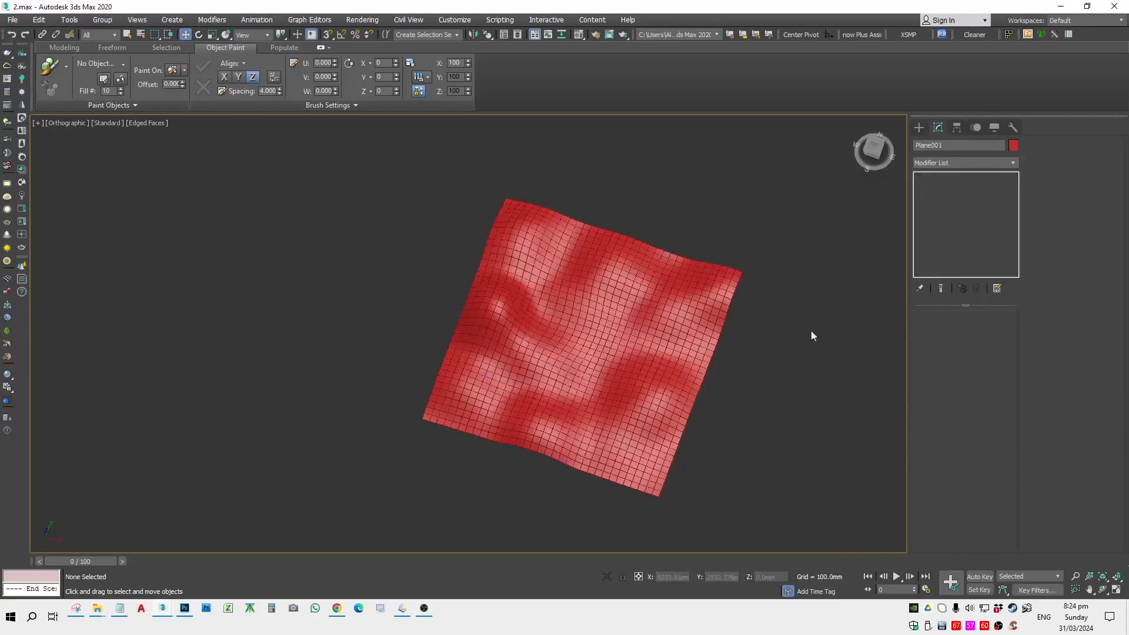
{"action": "left_click", "coordinate": [77, 50]}
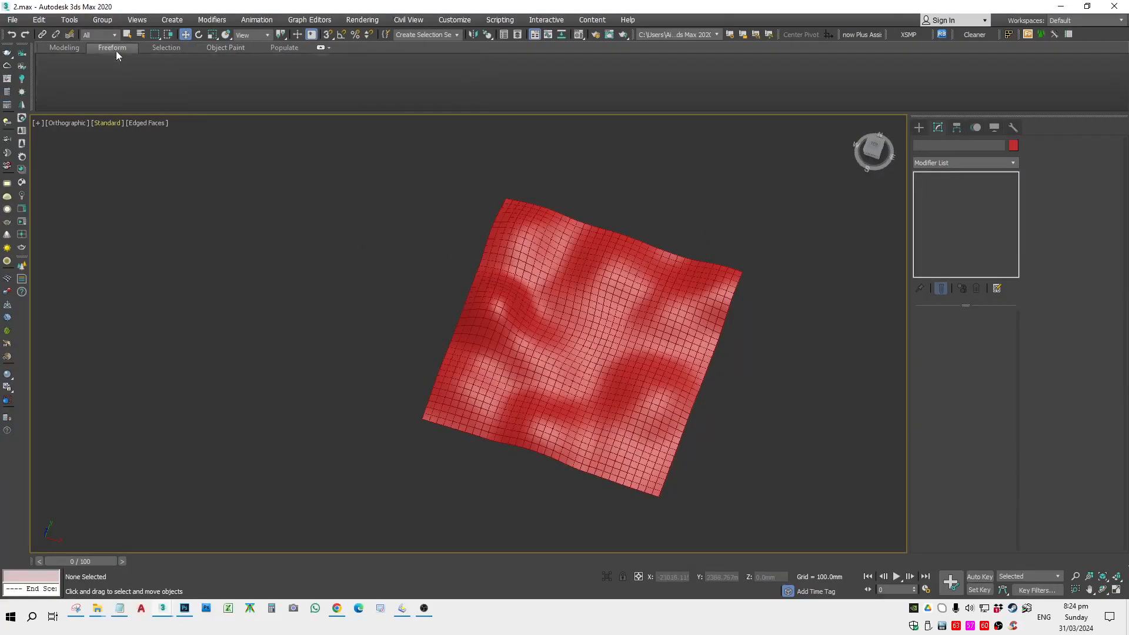
{"action": "left_click", "coordinate": [175, 50]}
{"action": "middle_click_drag", "start_coordinate": [776, 312], "coordinate": [693, 245], "text": "alt"}
{"action": "scroll", "coordinate": [768, 244], "scroll_direction": "down", "scroll_amount": 3}
Step: Delete the sculpted terrain plane in the Top view to clear the scene
{"action": "left_click", "coordinate": [920, 128]}
{"action": "key", "text": "t"}
{"action": "key", "text": "z"}
{"action": "scroll", "coordinate": [895, 202], "scroll_direction": "down", "scroll_amount": 4}
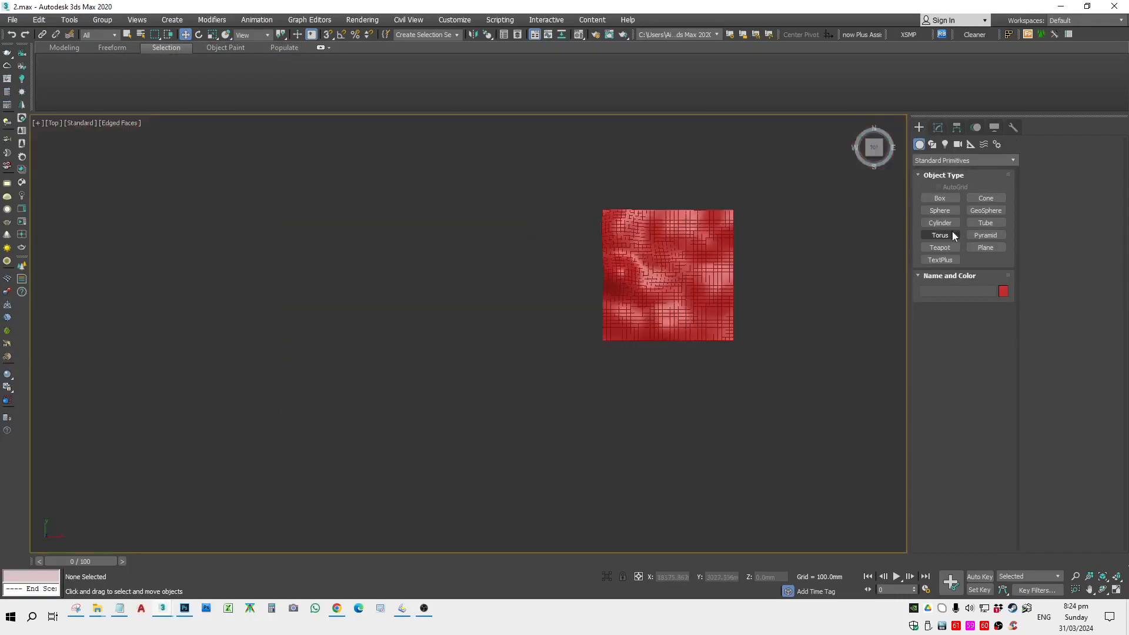
{"action": "left_click", "coordinate": [718, 261]}
{"action": "key", "text": "Delete"}
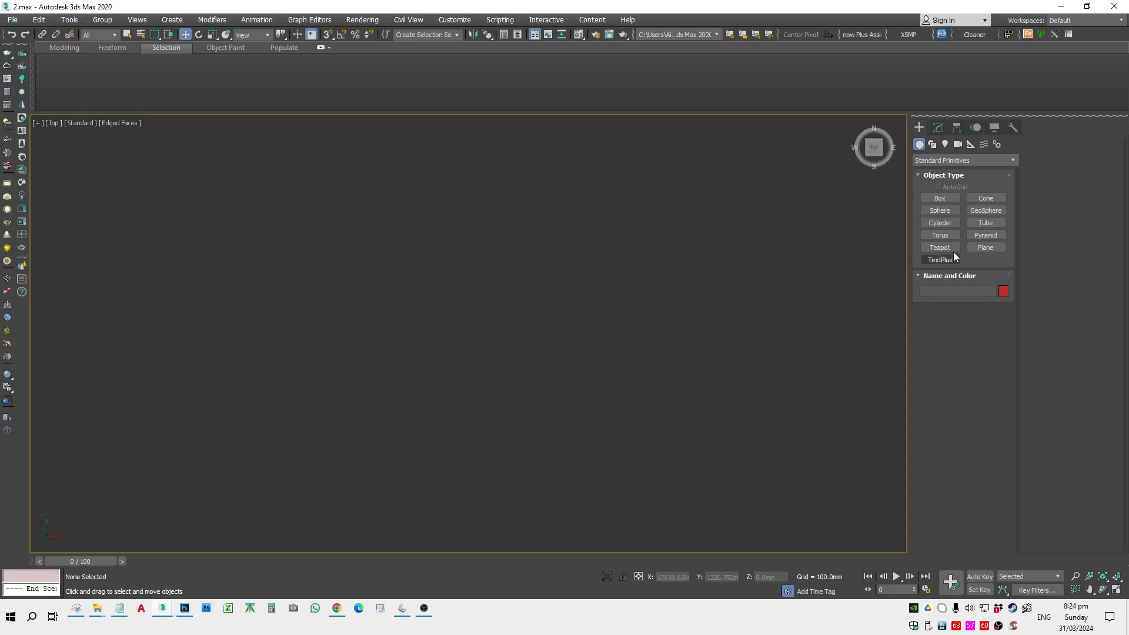
Step: Create a box about 4010 mm wide and 3760 mm long with four segments in each direction
{"action": "left_click", "coordinate": [940, 198]}
{"action": "left_click_drag", "start_coordinate": [629, 233], "coordinate": [523, 332]}
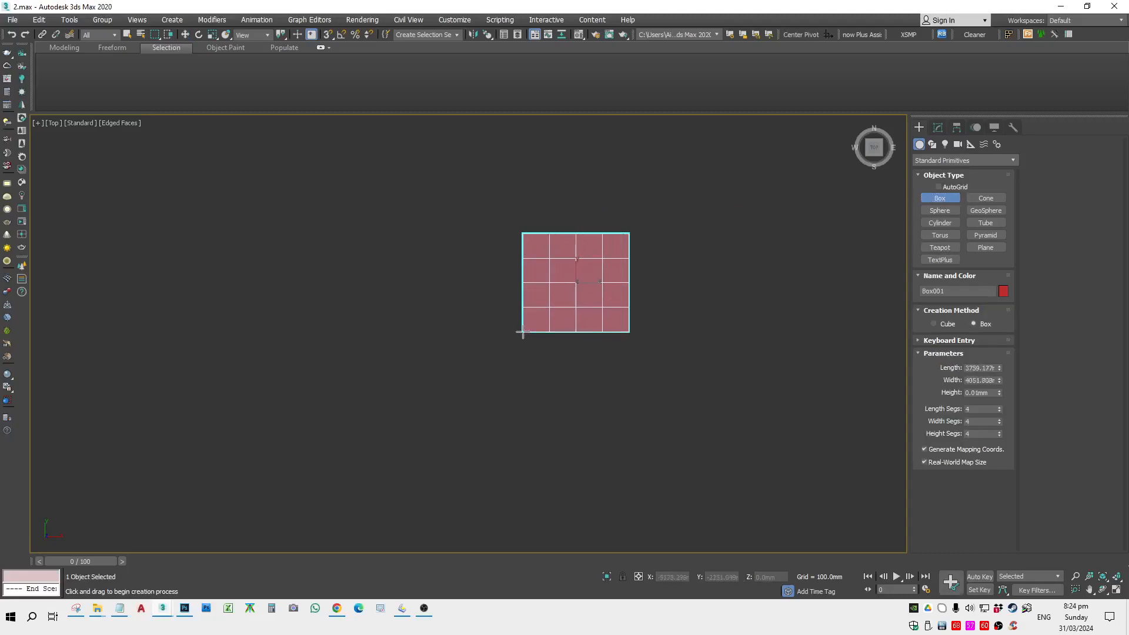
{"action": "right_click", "coordinate": [659, 329]}
{"action": "middle_click_drag", "start_coordinate": [659, 330], "coordinate": [533, 314], "text": "alt"}
{"action": "scroll", "coordinate": [577, 274], "scroll_direction": "up", "scroll_amount": 4}
Step: Examine the Modeling ribbon, its display options and the toolbar visibility list containing the Ribbon entry
{"action": "left_click", "coordinate": [64, 48]}
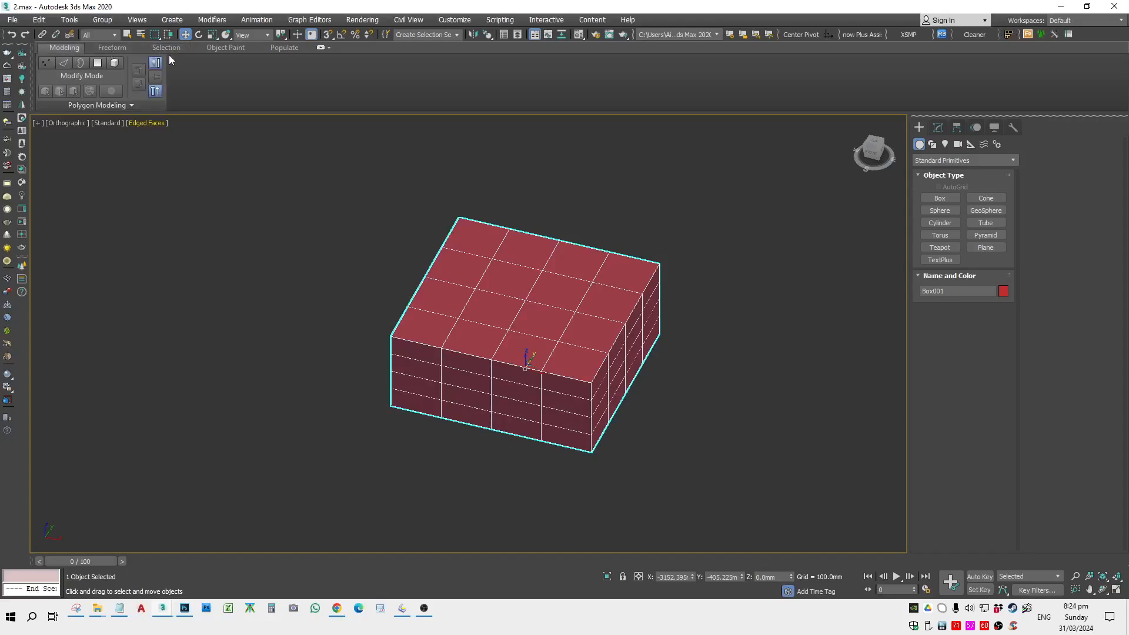
{"action": "right_click", "coordinate": [340, 45]}
{"action": "right_click", "coordinate": [281, 72]}
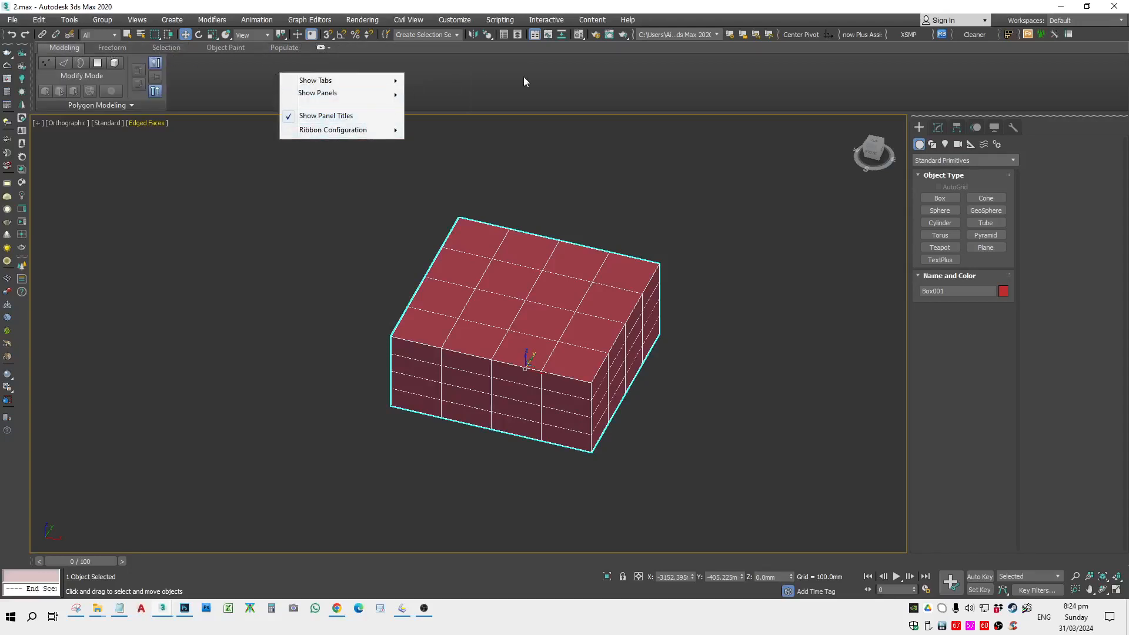
{"action": "right_click", "coordinate": [430, 87]}
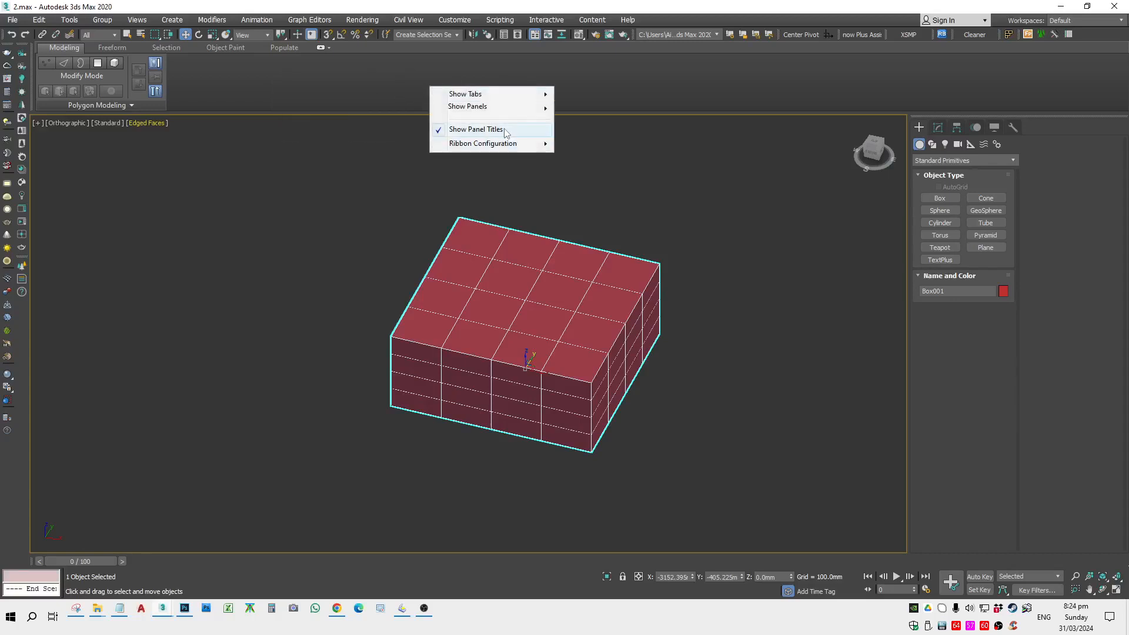
{"action": "mouse_move", "coordinate": [500, 98]}
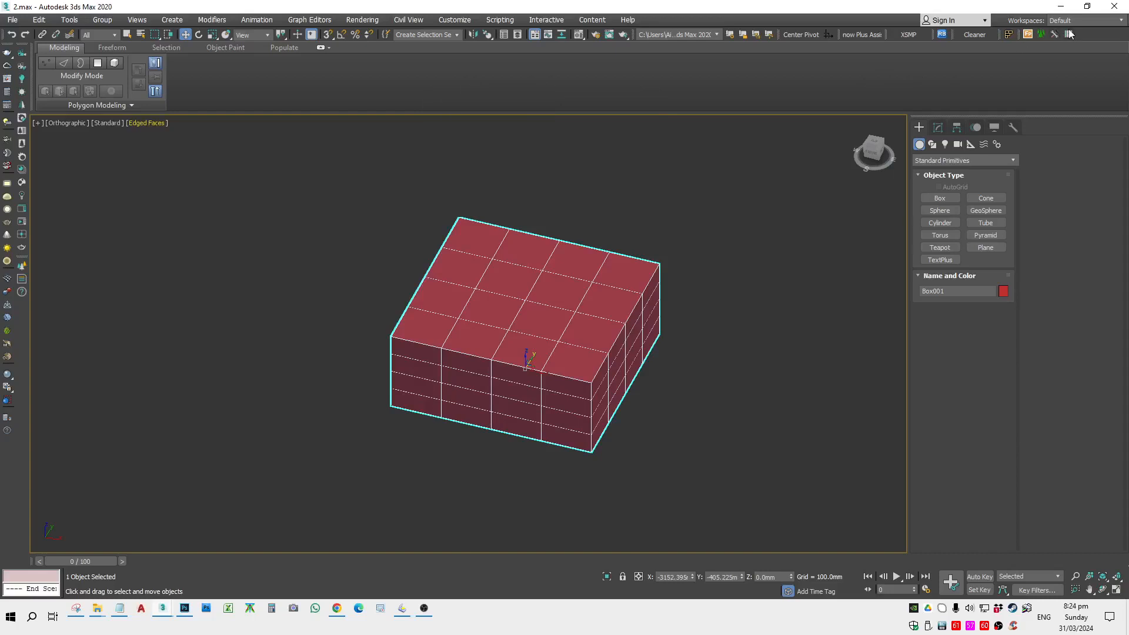
{"action": "right_click", "coordinate": [1103, 31]}
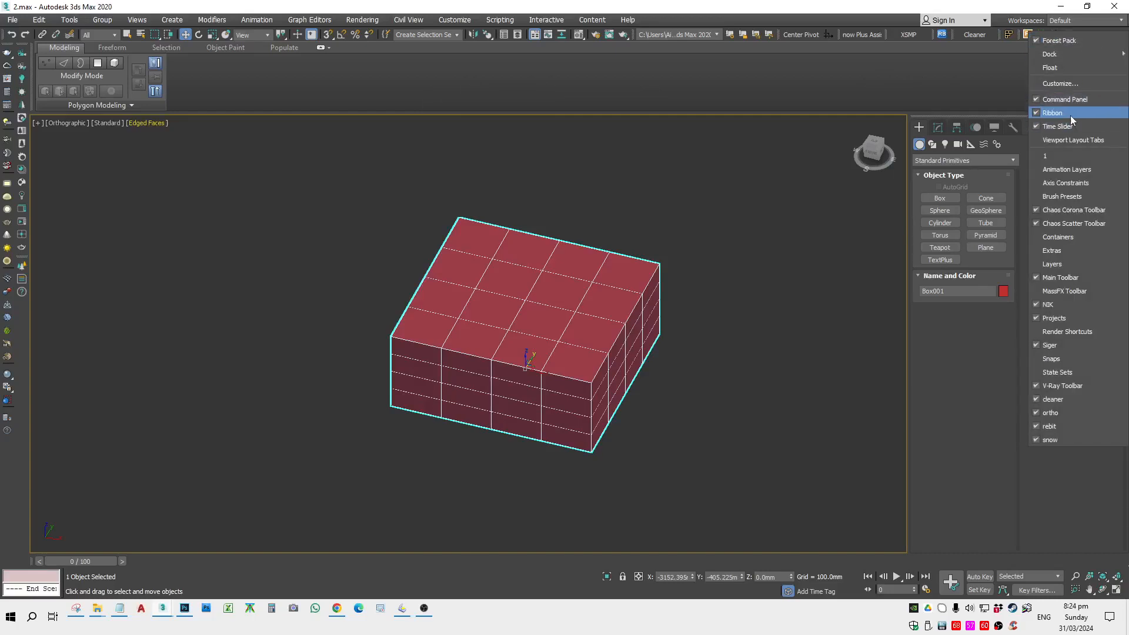
{"action": "left_click", "coordinate": [986, 83]}
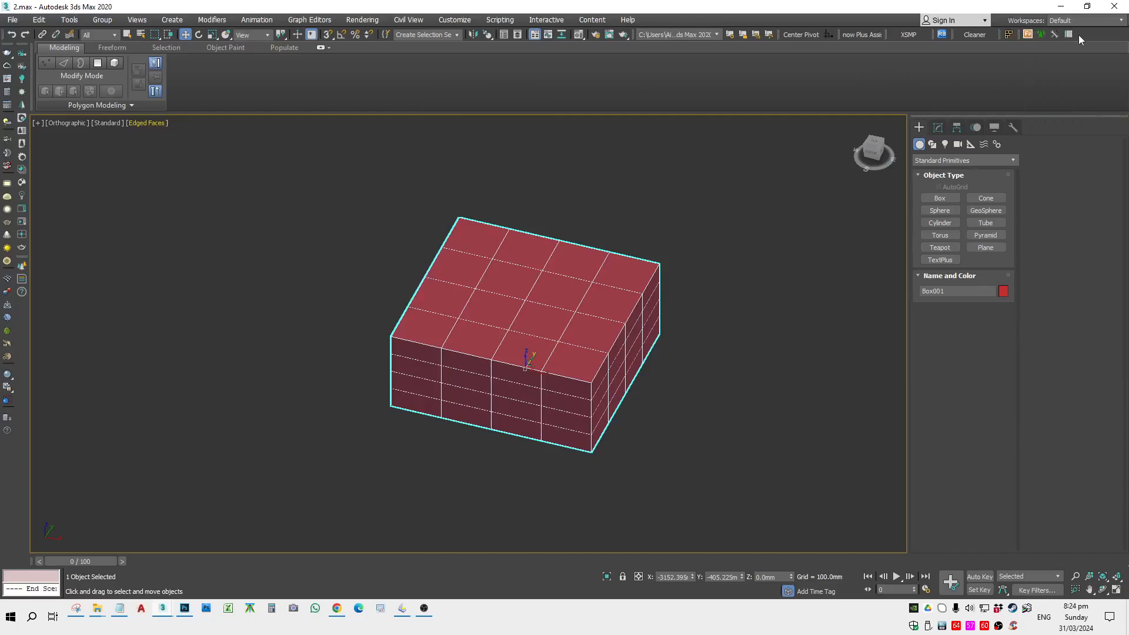
{"action": "right_click", "coordinate": [1099, 33]}
{"action": "left_click", "coordinate": [734, 34]}
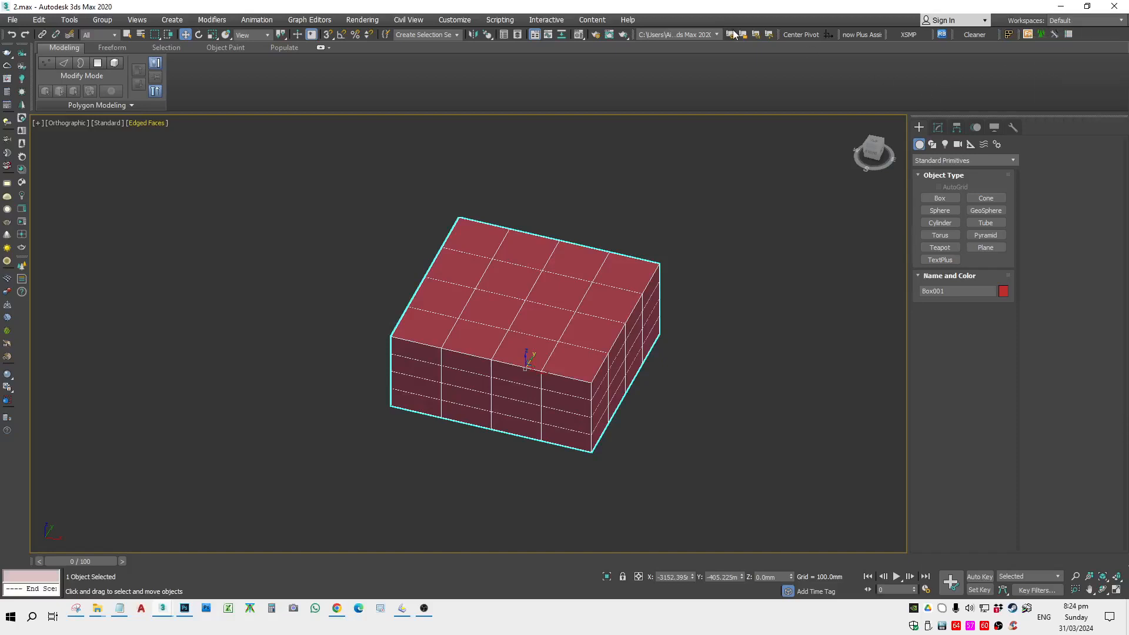
{"action": "right_click", "coordinate": [1076, 33]}
{"action": "left_click", "coordinate": [161, 173]}
Step: Convert the box to an Editable Poly
{"action": "right_click", "coordinate": [544, 313]}
{"action": "mouse_move", "coordinate": [606, 443]}
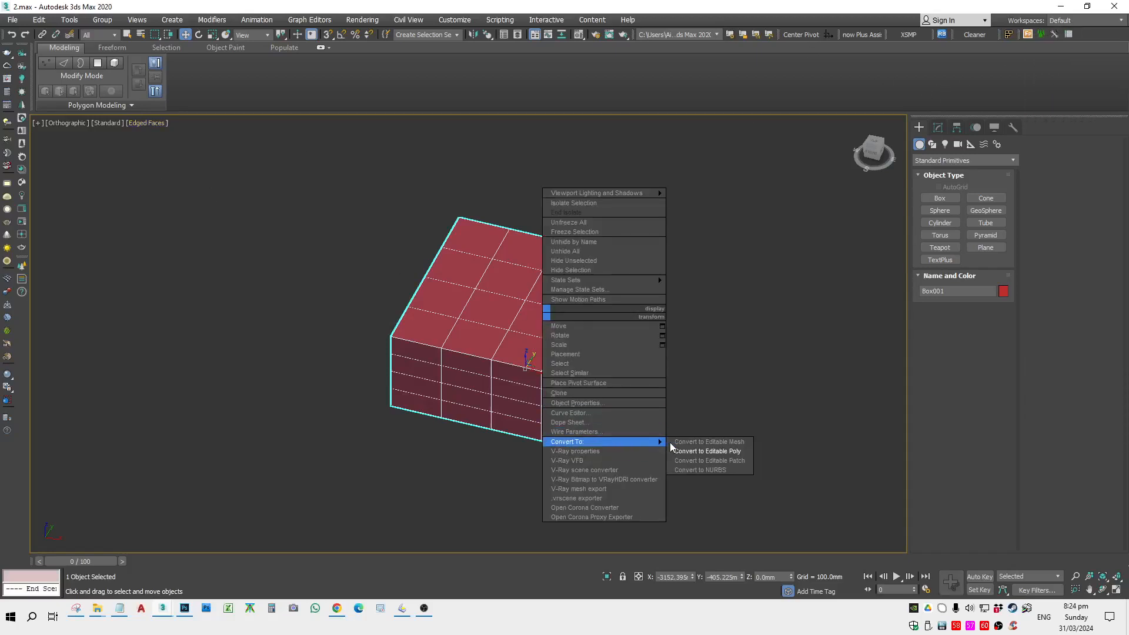
{"action": "left_click", "coordinate": [727, 451]}
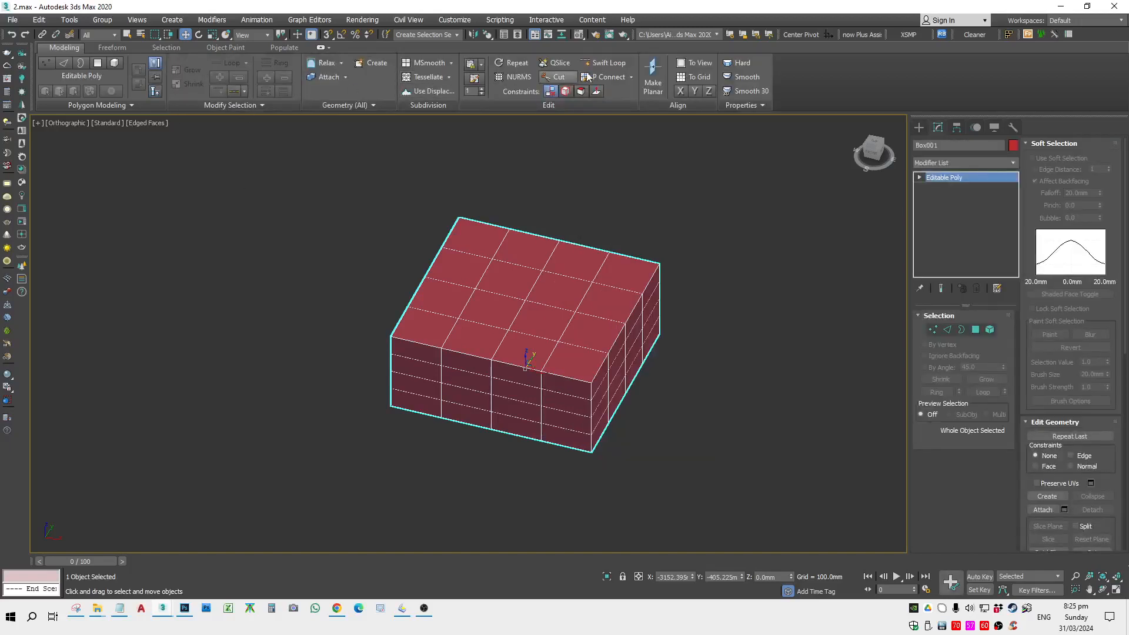
Step: Try Tessellate on the whole box to subdivide its faces, and undo it
{"action": "middle_click_drag", "start_coordinate": [500, 268], "coordinate": [526, 214], "text": "alt"}
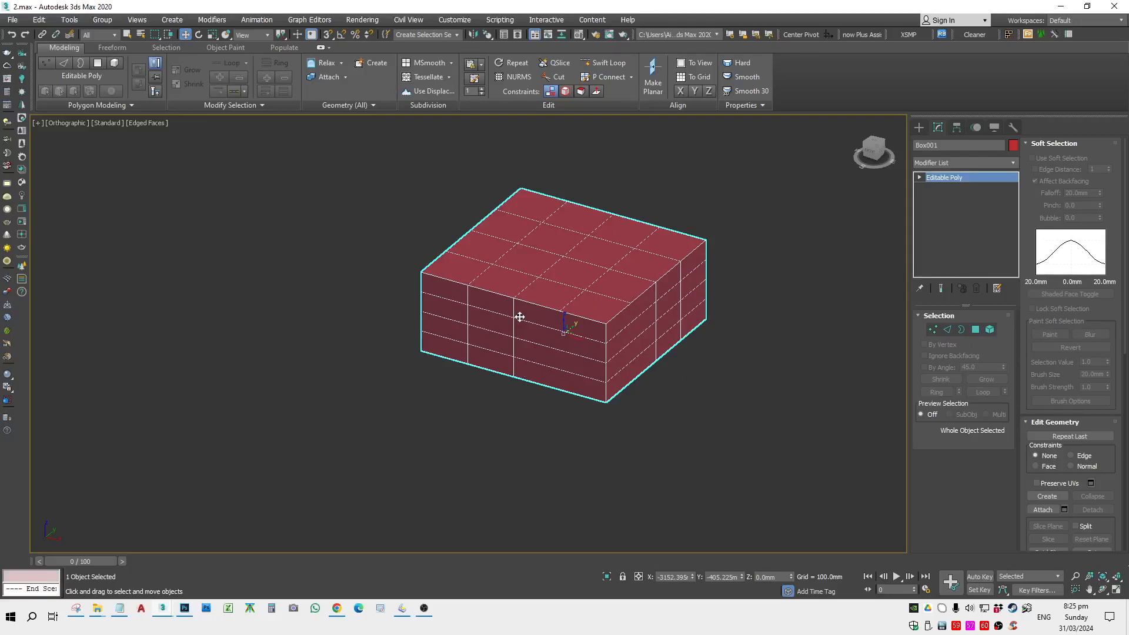
{"action": "scroll", "coordinate": [520, 317], "scroll_direction": "up", "scroll_amount": 2}
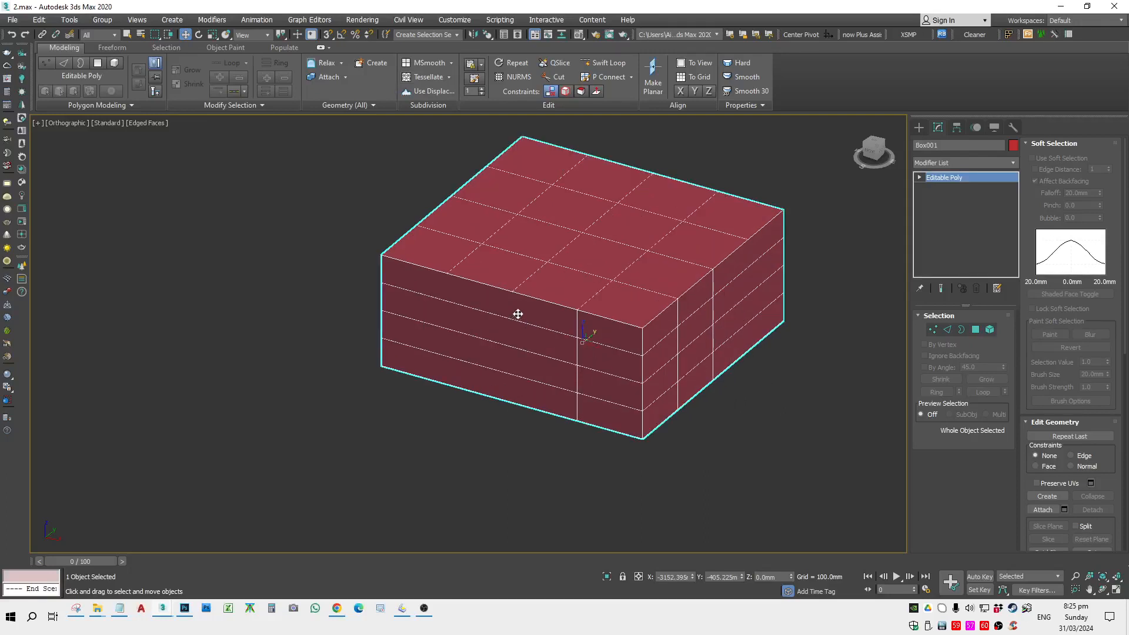
{"action": "left_click", "coordinate": [421, 77]}
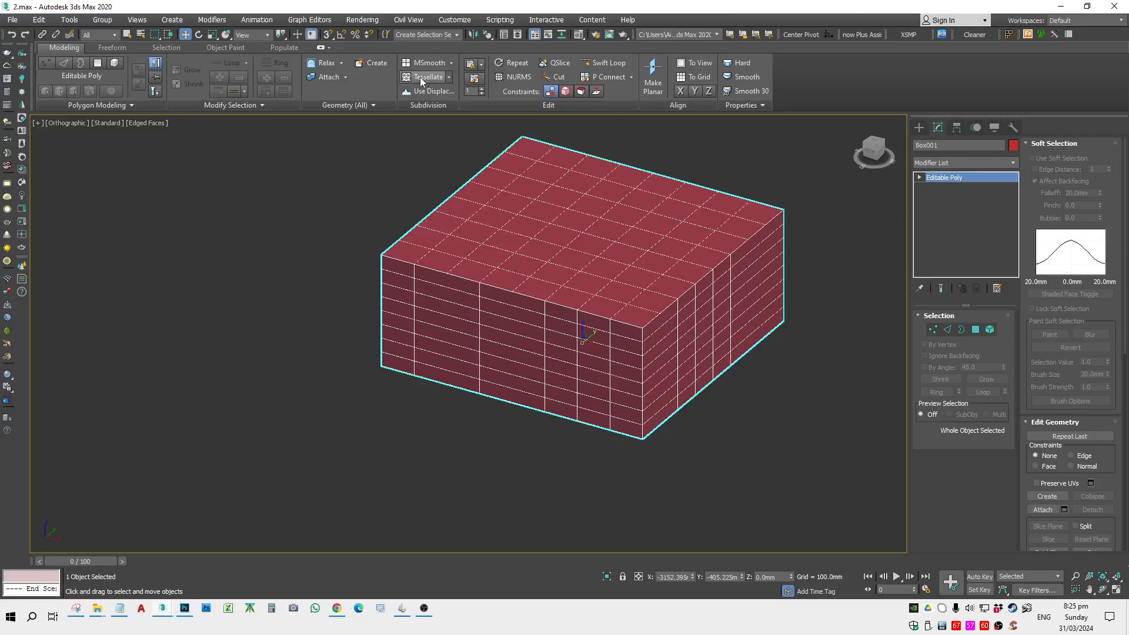
{"action": "middle_click_drag", "start_coordinate": [404, 284], "coordinate": [371, 330]}
{"action": "key", "text": "ctrl+z"}
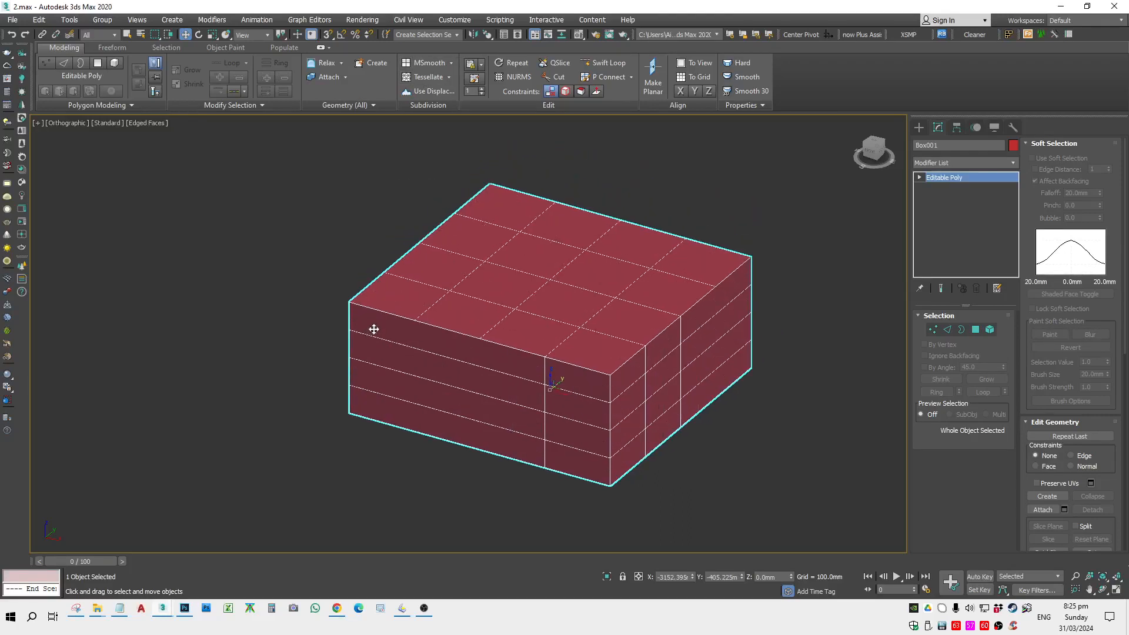
Step: Try MSmooth on the whole box to round its corners, and undo it
{"action": "left_click", "coordinate": [432, 63]}
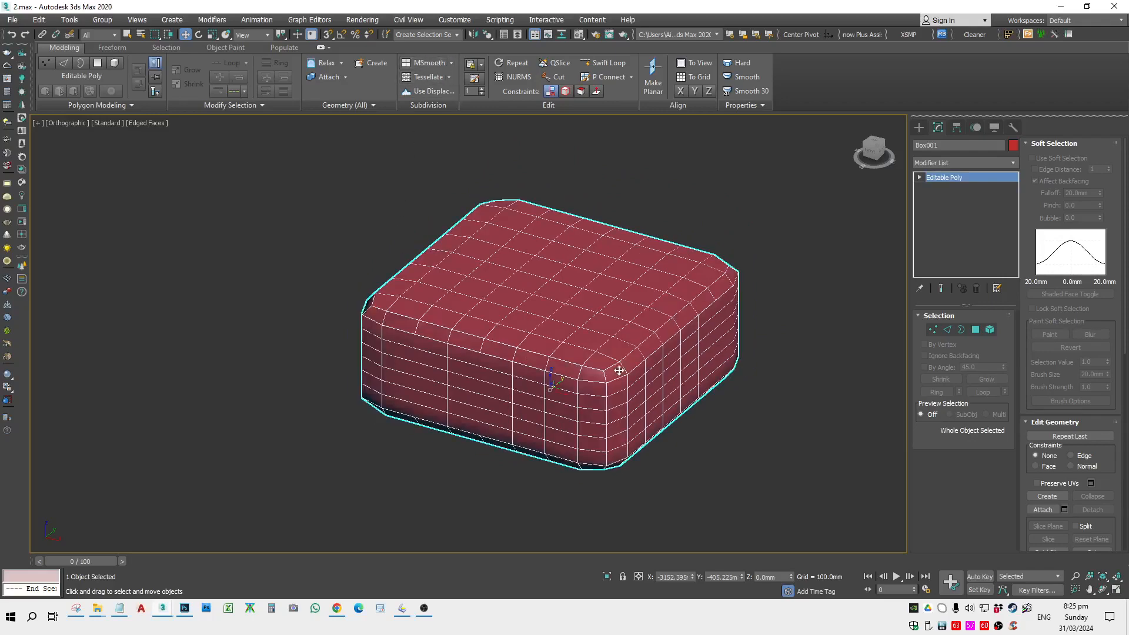
{"action": "key", "text": "ctrl+z"}
{"action": "scroll", "coordinate": [619, 370], "scroll_direction": "up", "scroll_amount": 3}
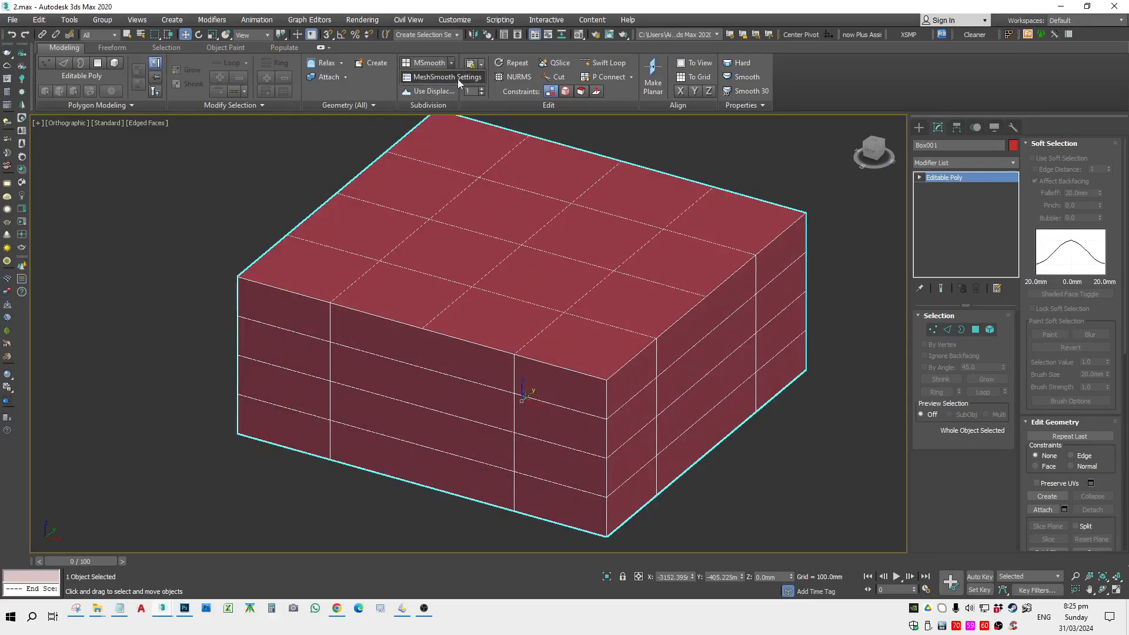
Step: Add several extra edge loops between the box's existing segments with Swift Loop, and exit the tool
{"action": "left_click", "coordinate": [610, 62]}
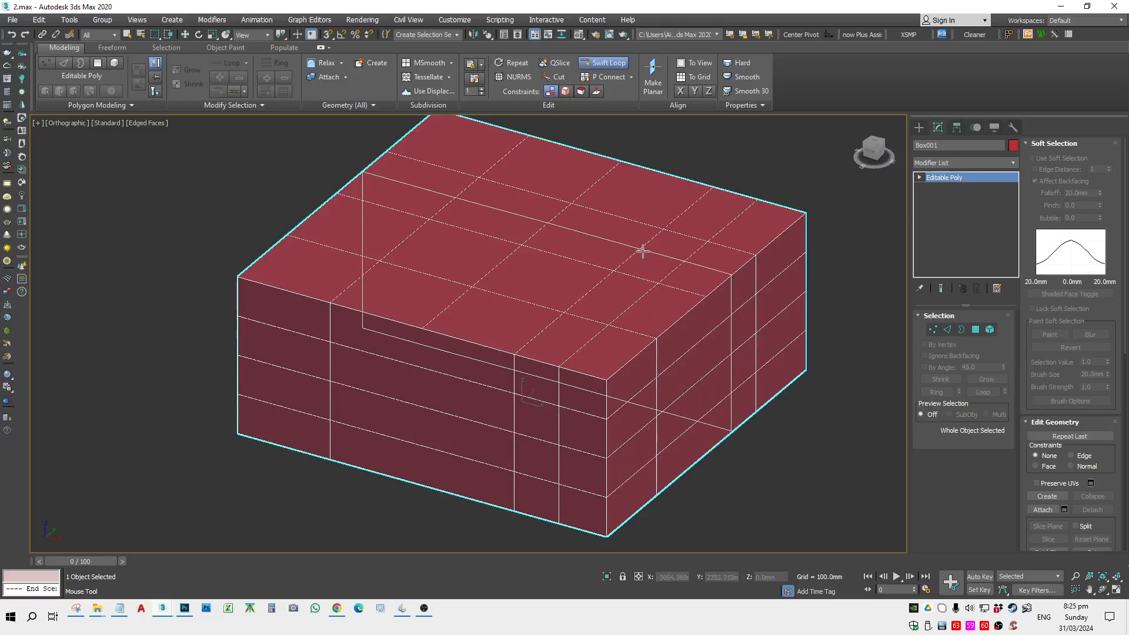
{"action": "left_click", "coordinate": [608, 214]}
{"action": "left_click", "coordinate": [535, 191]}
{"action": "left_click", "coordinate": [520, 189]}
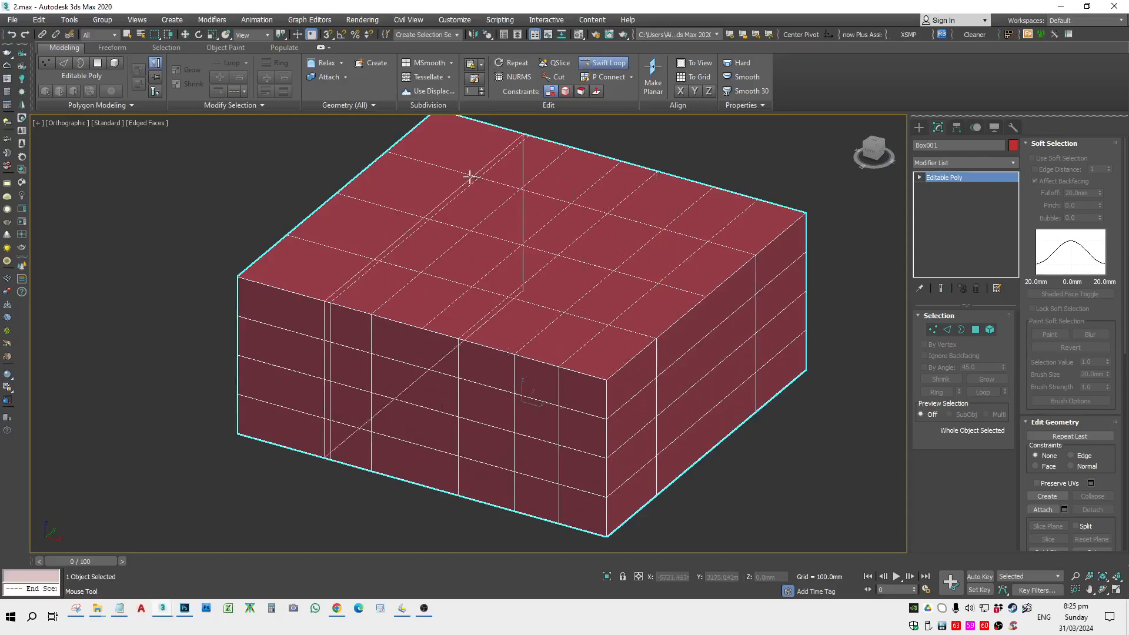
{"action": "left_click", "coordinate": [426, 164]}
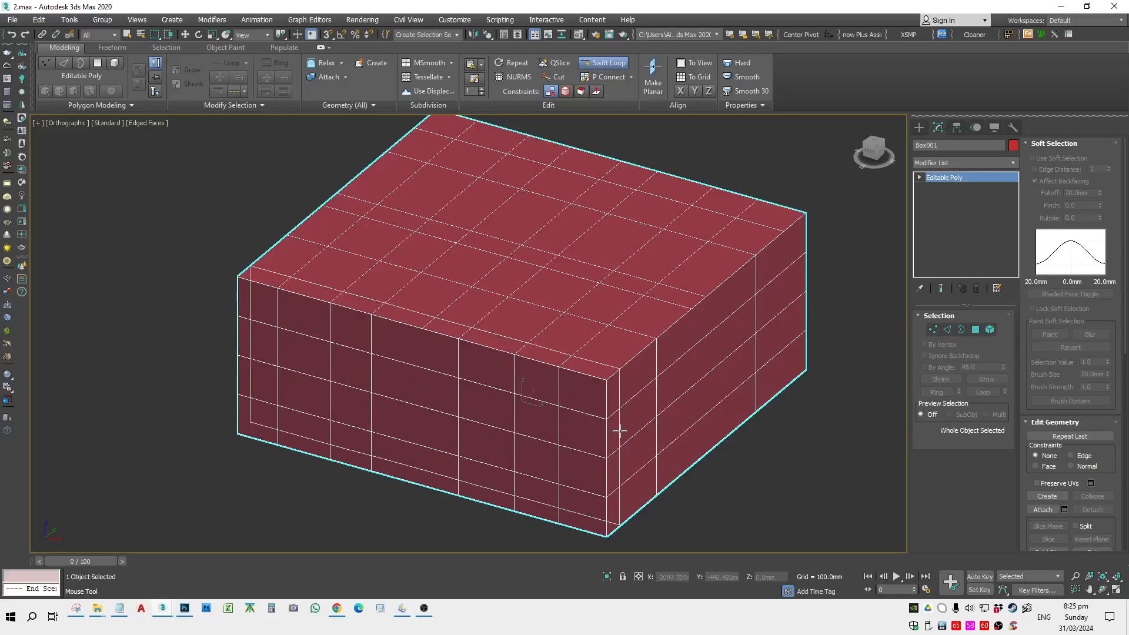
{"action": "key", "text": "w"}
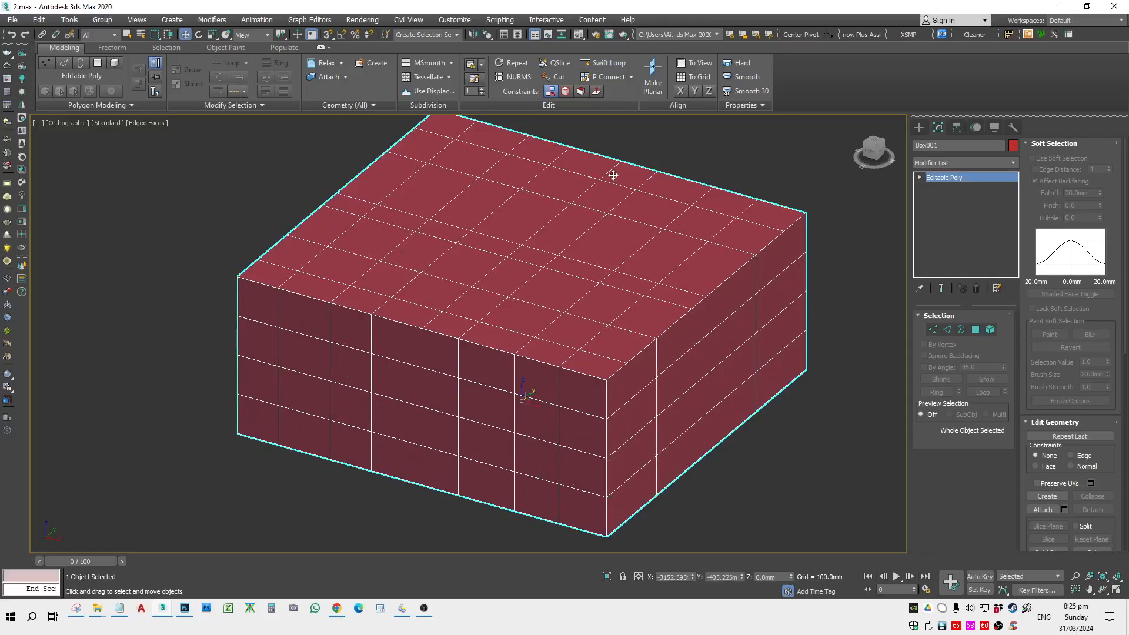
{"action": "key", "text": "z"}
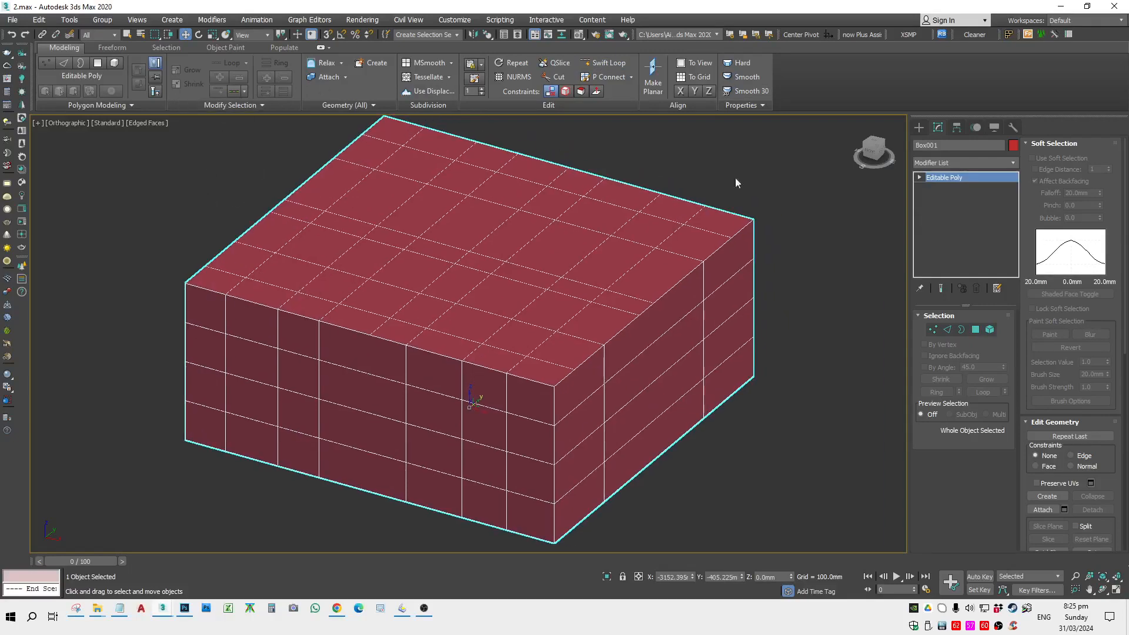
Step: Enter Edge selection on the box and switch the viewport shading to Clay with edged faces
{"action": "left_click", "coordinate": [948, 329]}
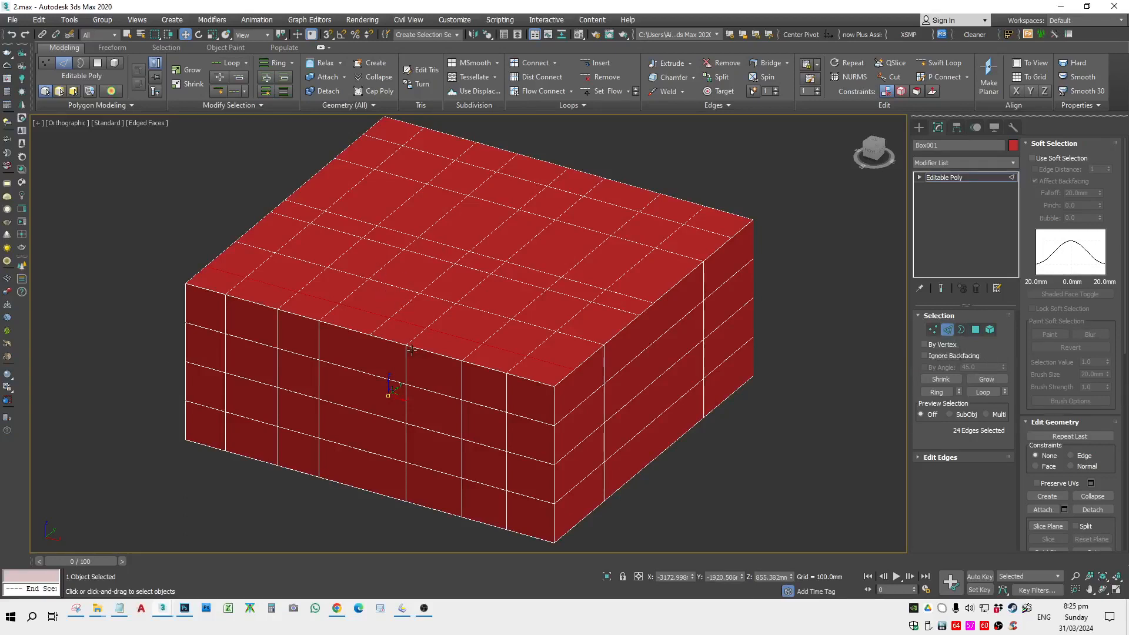
{"action": "left_click", "coordinate": [420, 385]}
{"action": "left_click", "coordinate": [138, 123]}
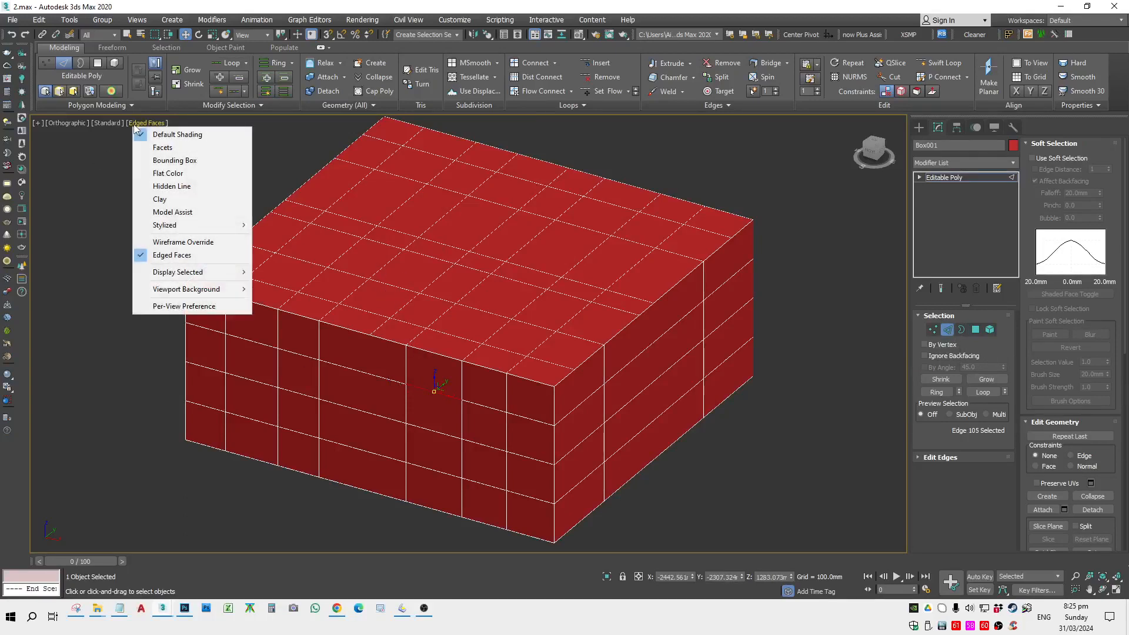
{"action": "left_click", "coordinate": [174, 200]}
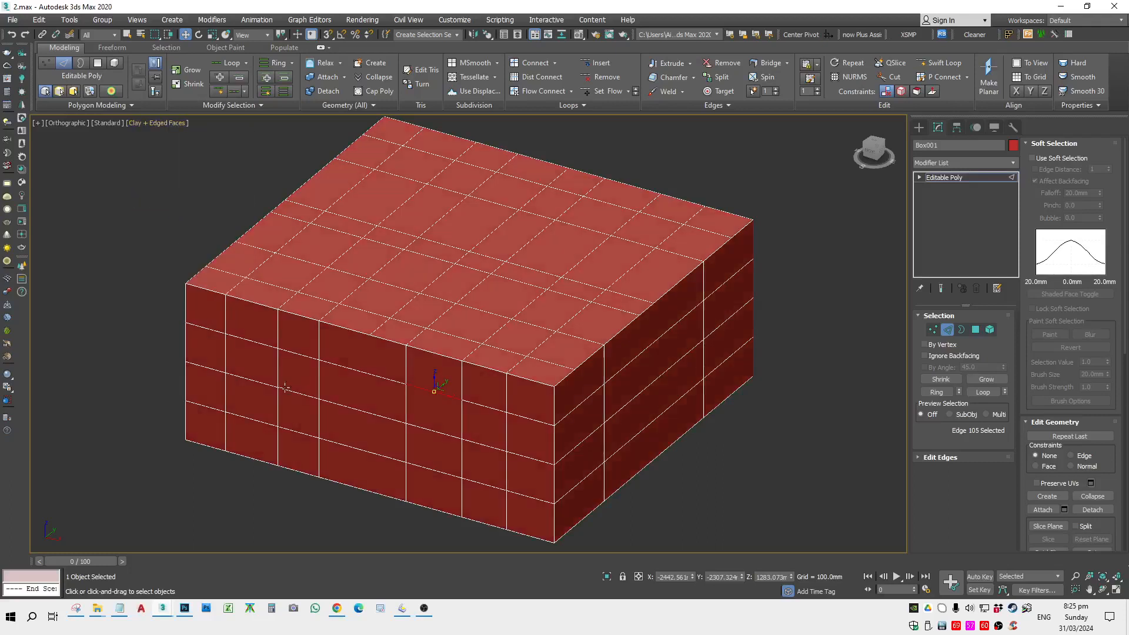
Step: Select a horizontal edge on the box's side and extend it to the full edge loop around the box
{"action": "left_click", "coordinate": [766, 514]}
{"action": "left_click", "coordinate": [429, 395]}
{"action": "left_click", "coordinate": [228, 63]}
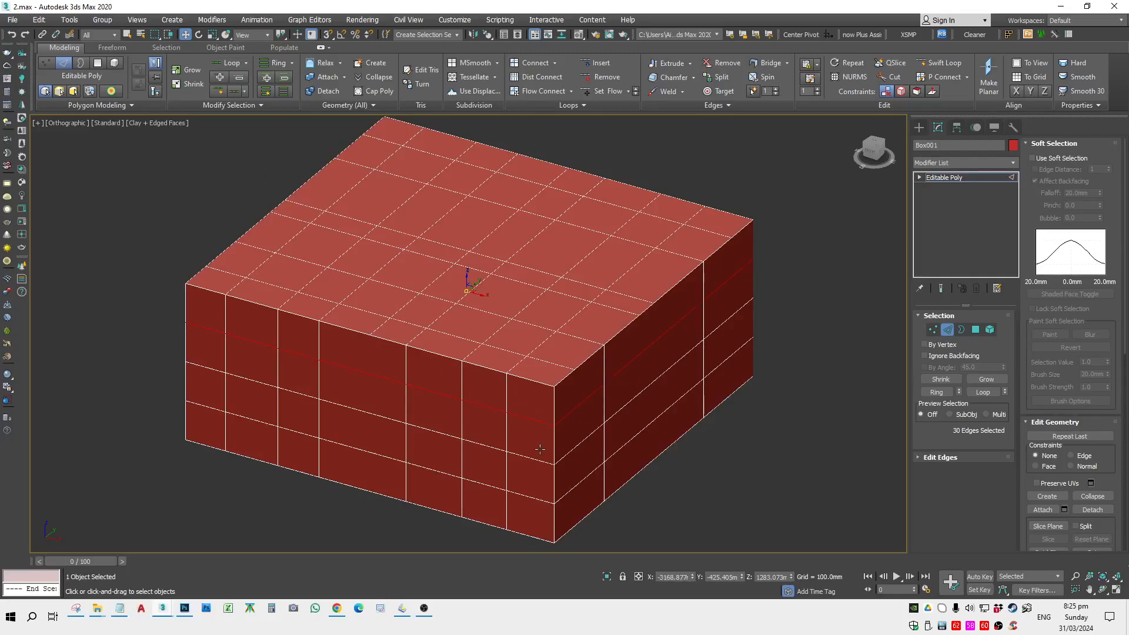
{"action": "middle_click_drag", "start_coordinate": [245, 380], "coordinate": [315, 383], "text": "alt"}
{"action": "middle_click_drag", "start_coordinate": [259, 340], "coordinate": [317, 368], "text": "alt"}
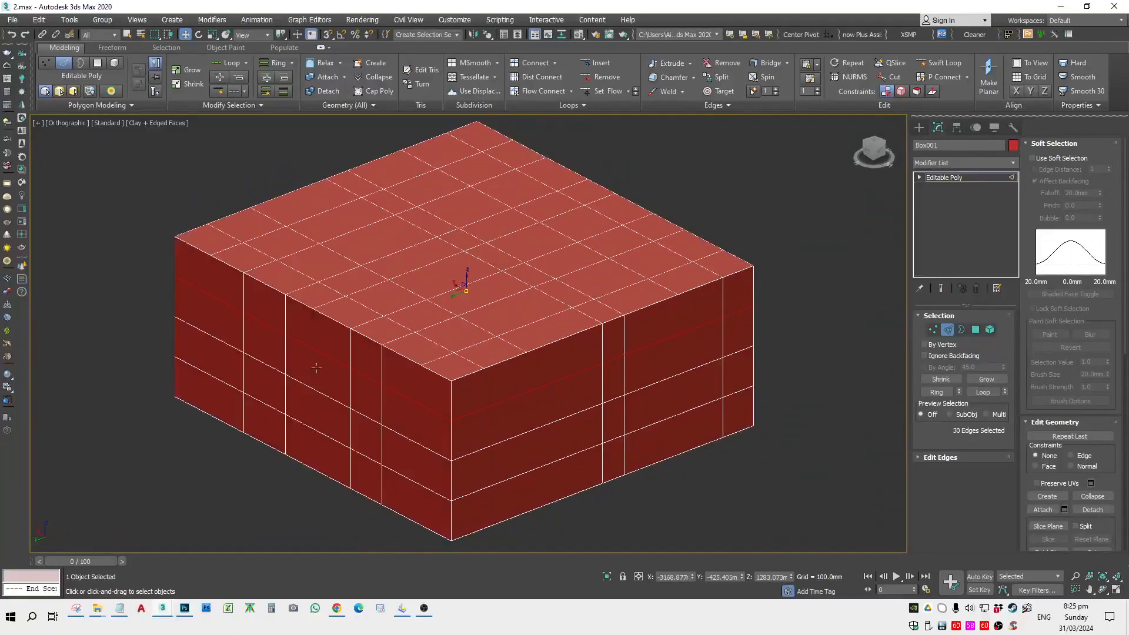
Step: Clear the loop selection, select an edge on the box's top, and extend it to its full edge ring
{"action": "left_click", "coordinate": [235, 64]}
{"action": "left_click", "coordinate": [258, 119]}
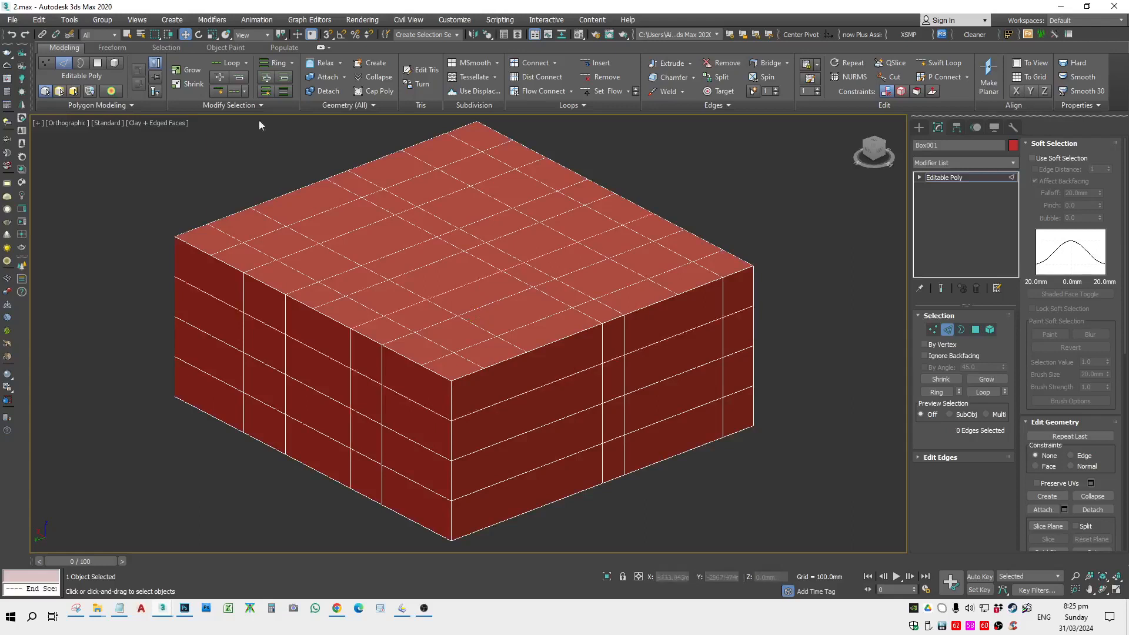
{"action": "right_click", "coordinate": [301, 196]}
{"action": "left_click", "coordinate": [338, 206]}
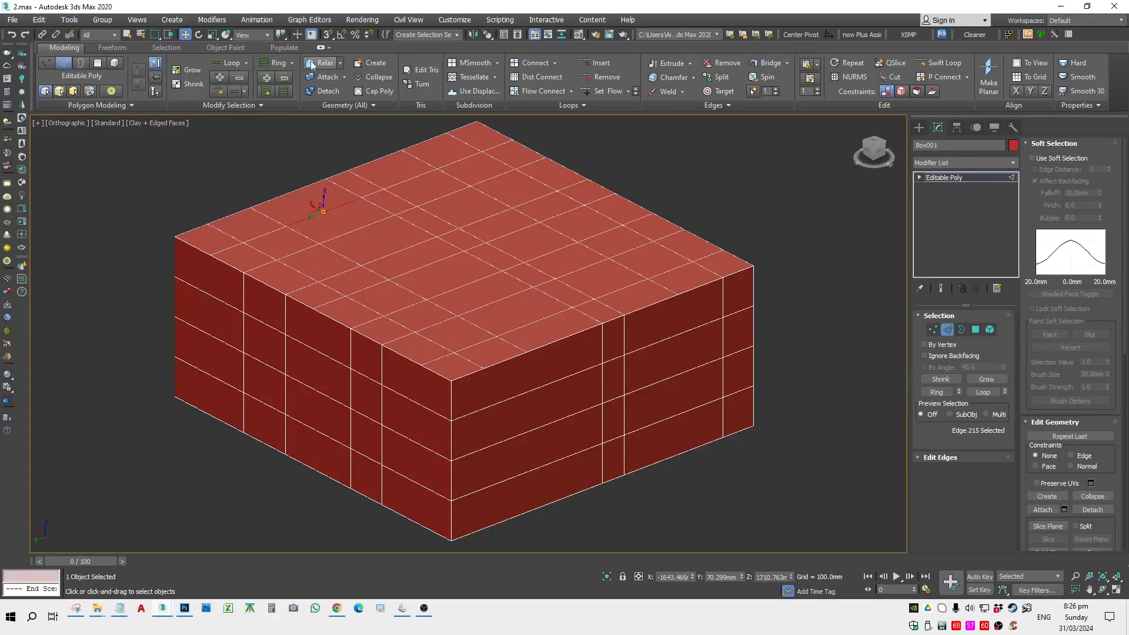
{"action": "left_click", "coordinate": [278, 63]}
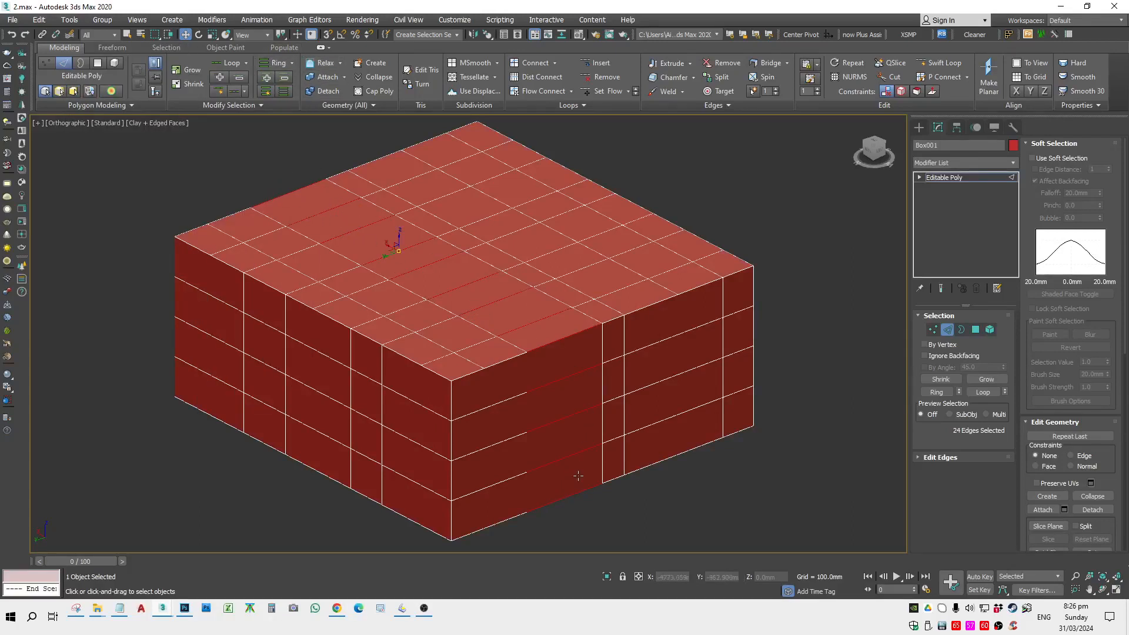
{"action": "middle_click_drag", "start_coordinate": [563, 480], "coordinate": [514, 494], "text": "alt"}
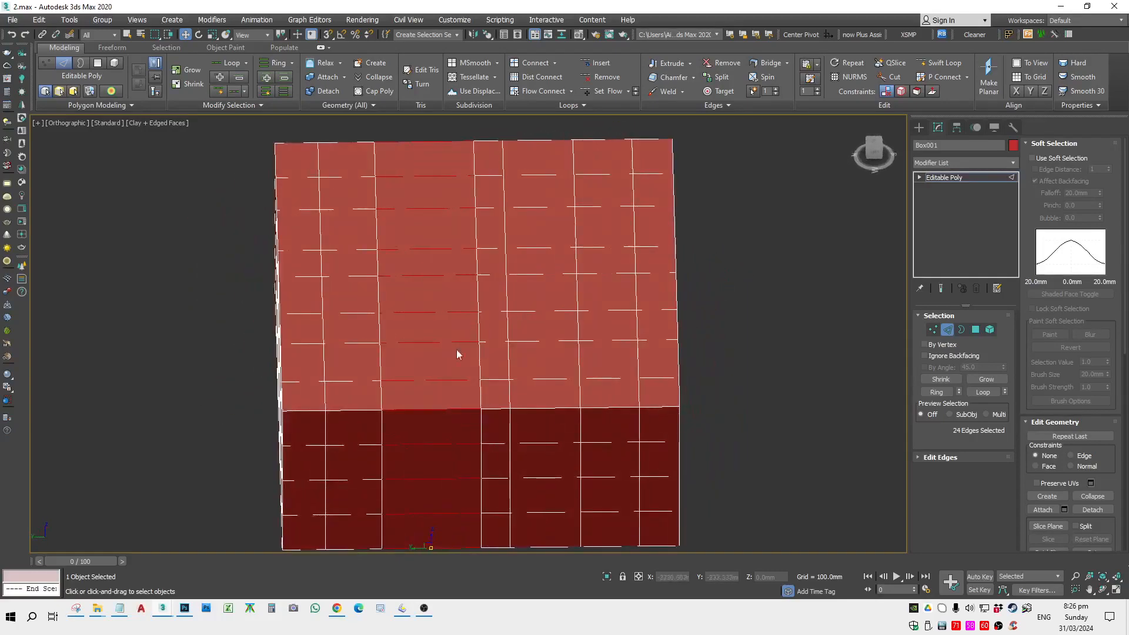
{"action": "middle_click_drag", "start_coordinate": [434, 154], "coordinate": [504, 315], "text": "alt"}
Step: Select the ring of another edge on the box's top, try moving it upward, and undo the move
{"action": "left_click", "coordinate": [505, 293]}
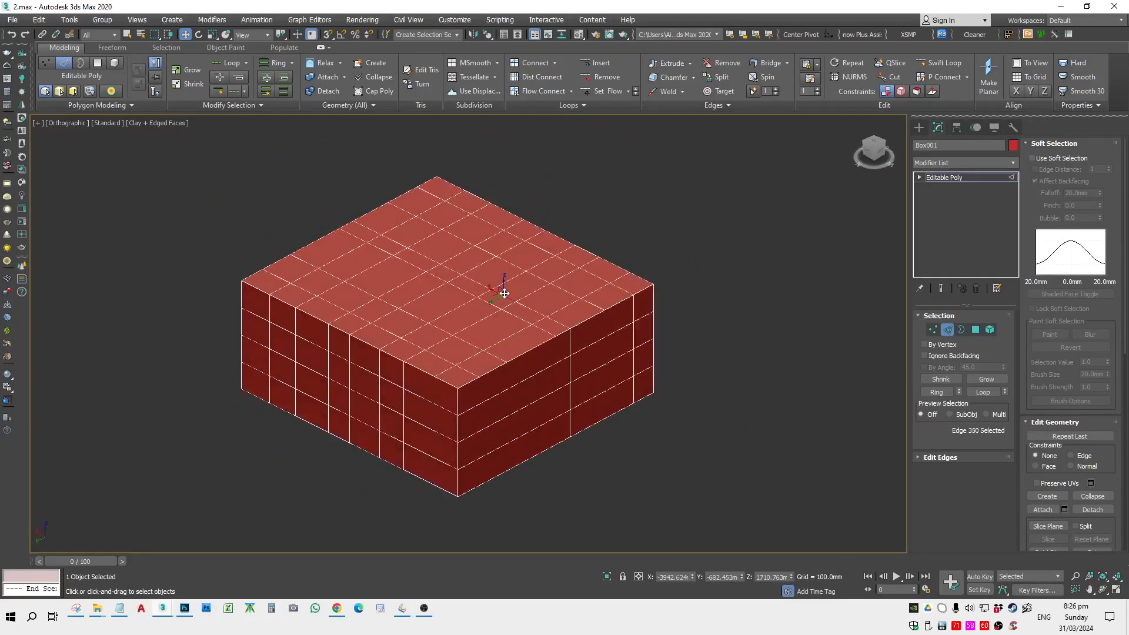
{"action": "left_click", "coordinate": [278, 63]}
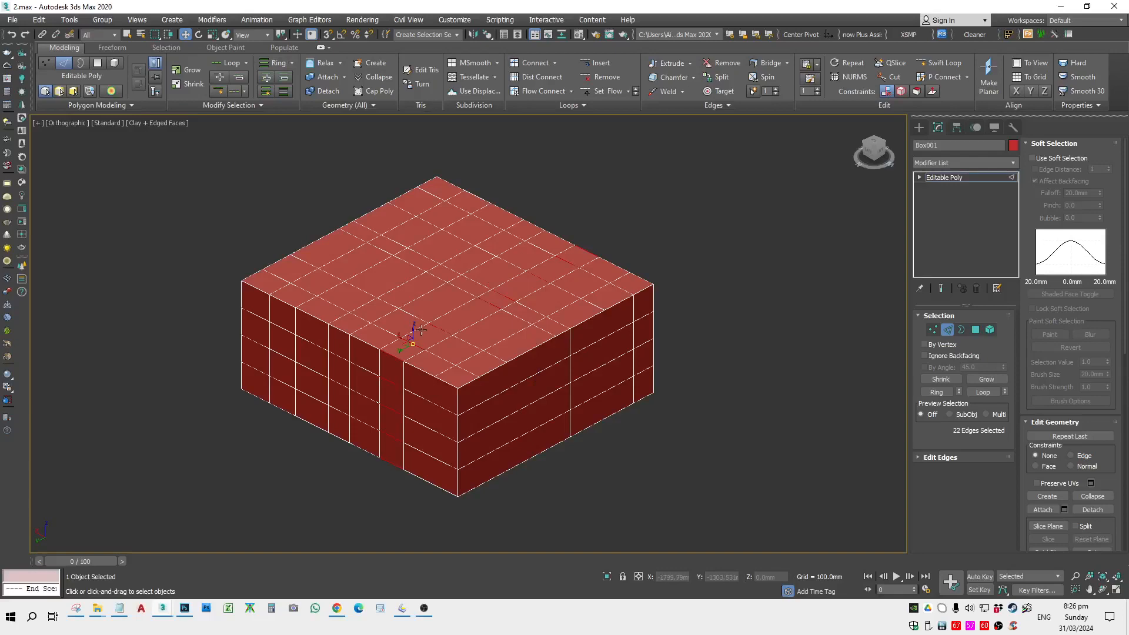
{"action": "mouse_move", "coordinate": [416, 325]}
{"action": "left_mouse_down"}
{"action": "mouse_move", "coordinate": [415, 298]}
{"action": "mouse_move", "coordinate": [430, 309]}
{"action": "left_mouse_up"}
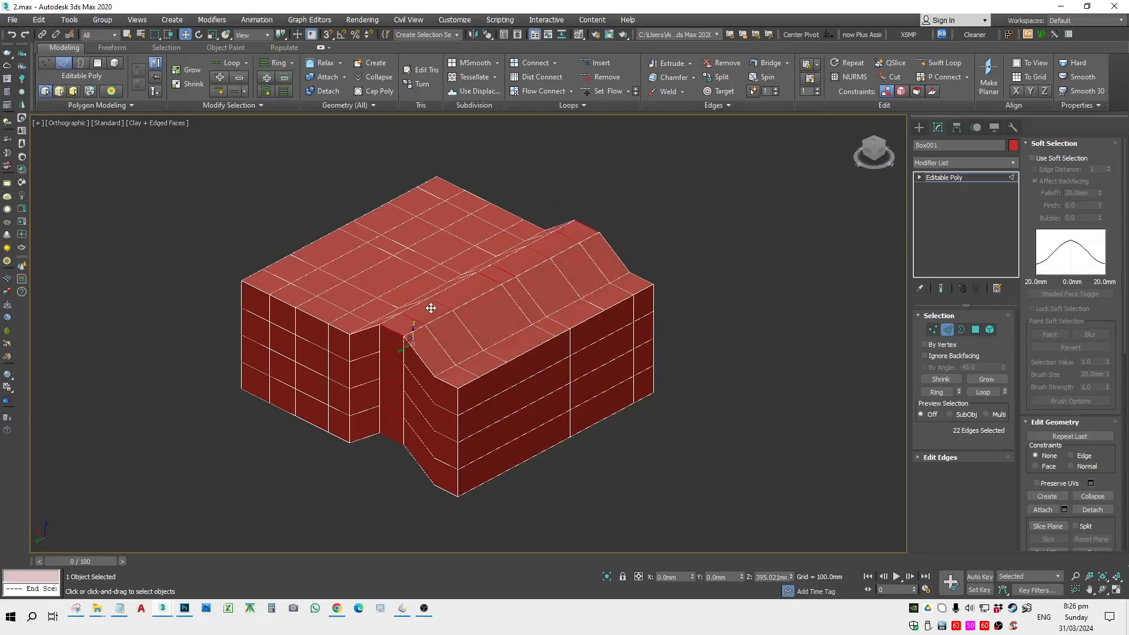
{"action": "key", "text": "ctrl+z"}
{"action": "mouse_move", "coordinate": [407, 350]}
{"action": "left_mouse_down"}
{"action": "mouse_move", "coordinate": [350, 368]}
{"action": "mouse_move", "coordinate": [417, 353]}
{"action": "left_mouse_up"}
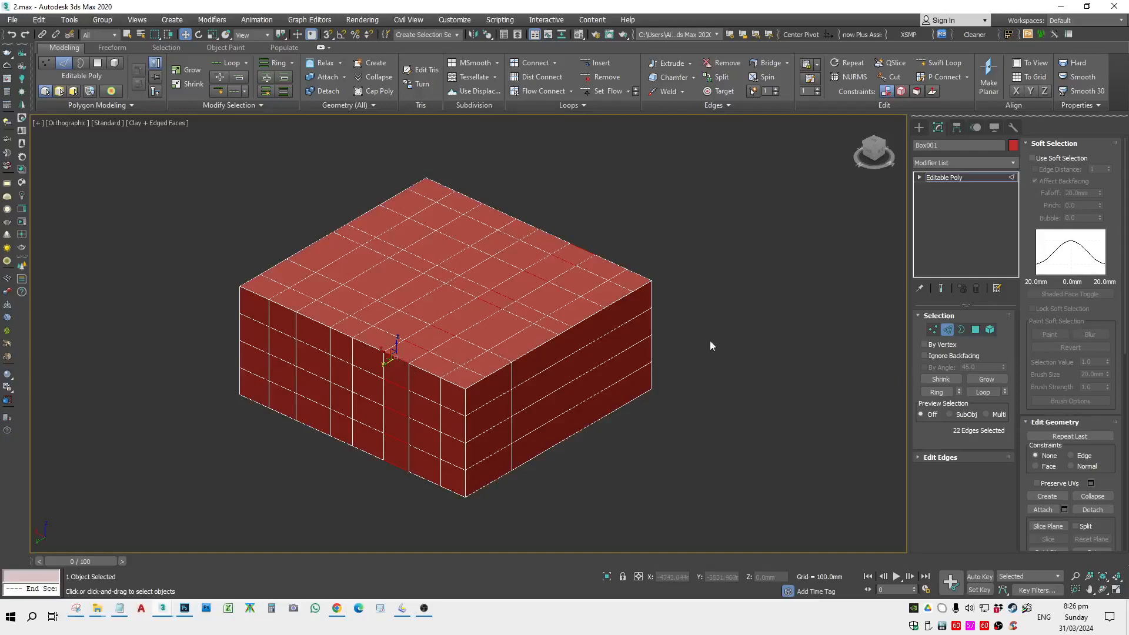
Step: Leave edge selection and bring up the Freeform deformation tools with the whole box selected
{"action": "left_click", "coordinate": [921, 179]}
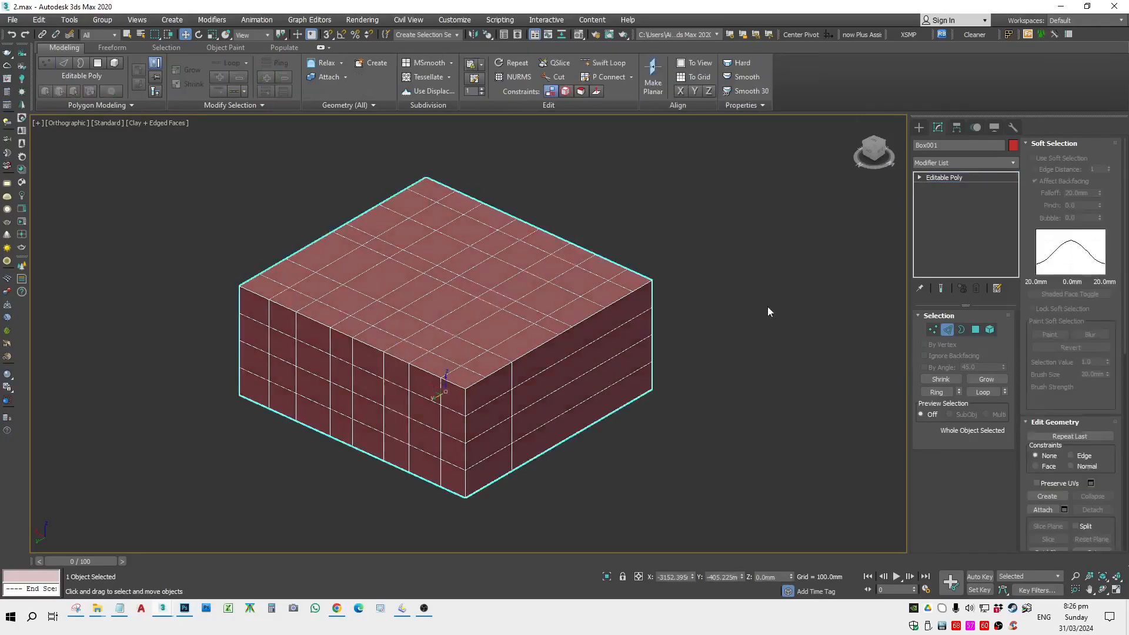
{"action": "left_click", "coordinate": [113, 48]}
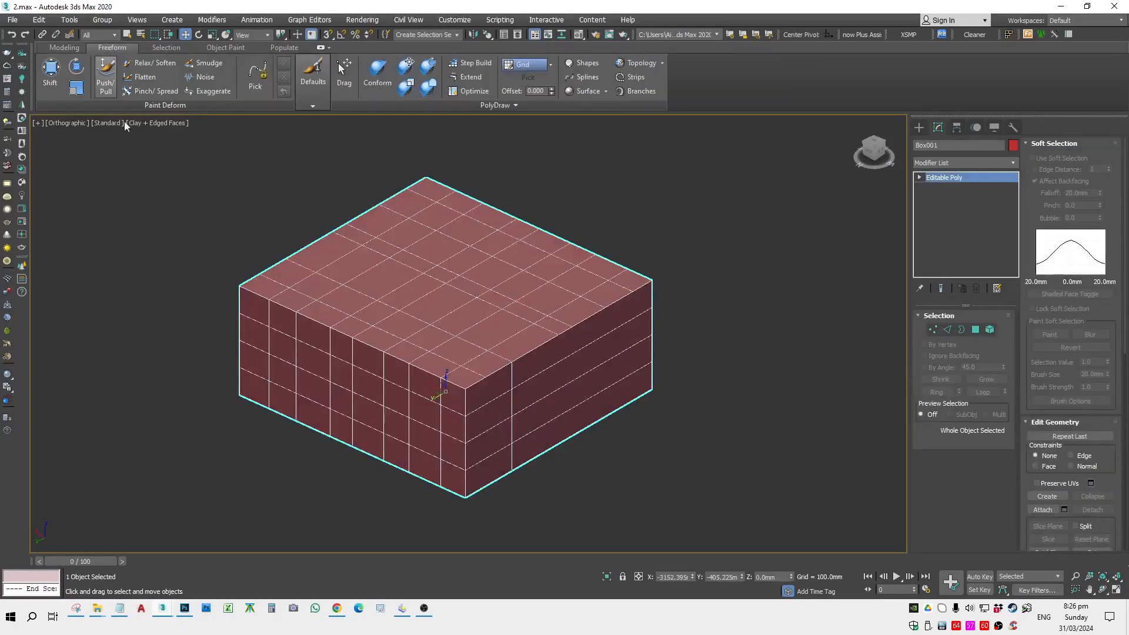
{"action": "middle_click_drag", "start_coordinate": [501, 317], "coordinate": [508, 323]}
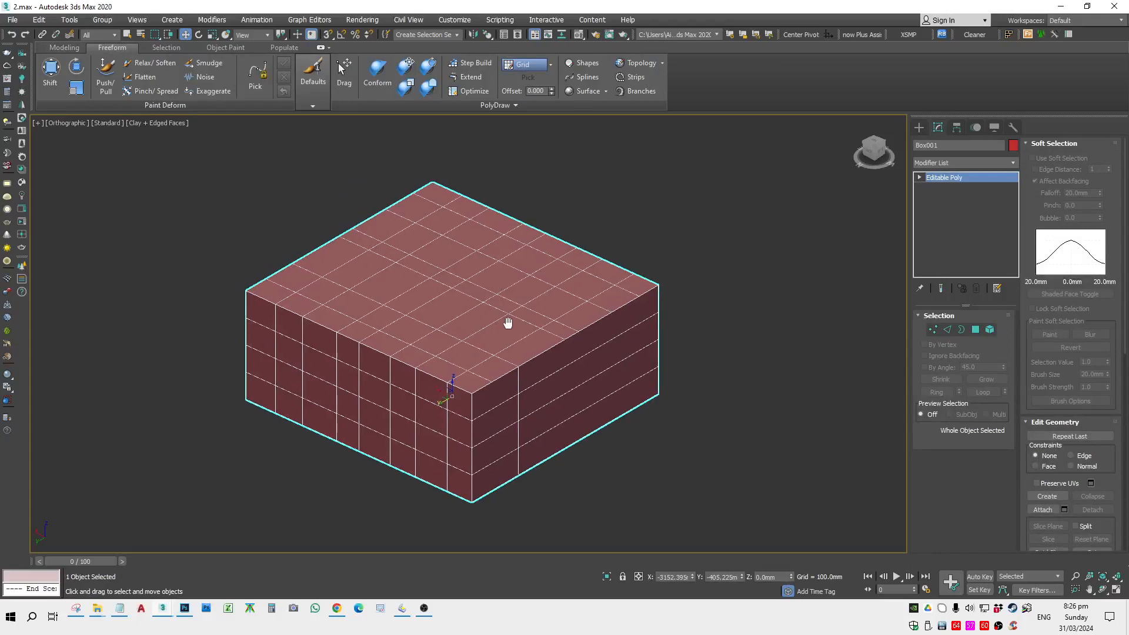
{"action": "left_click", "coordinate": [919, 128]}
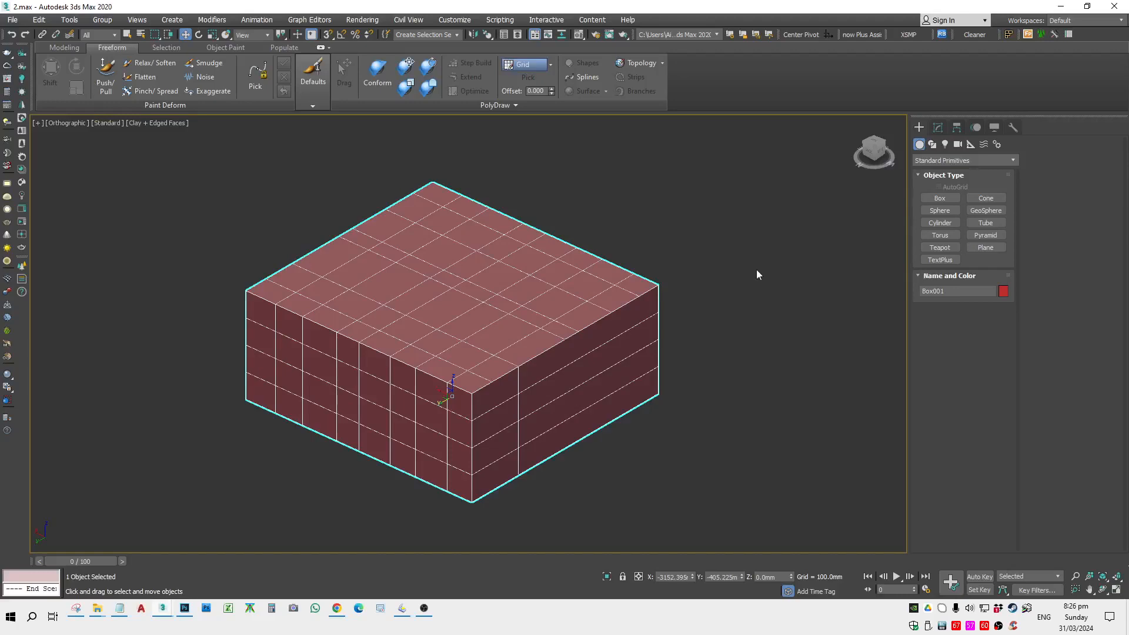
{"action": "left_click", "coordinate": [938, 129]}
{"action": "left_click", "coordinate": [254, 233]}
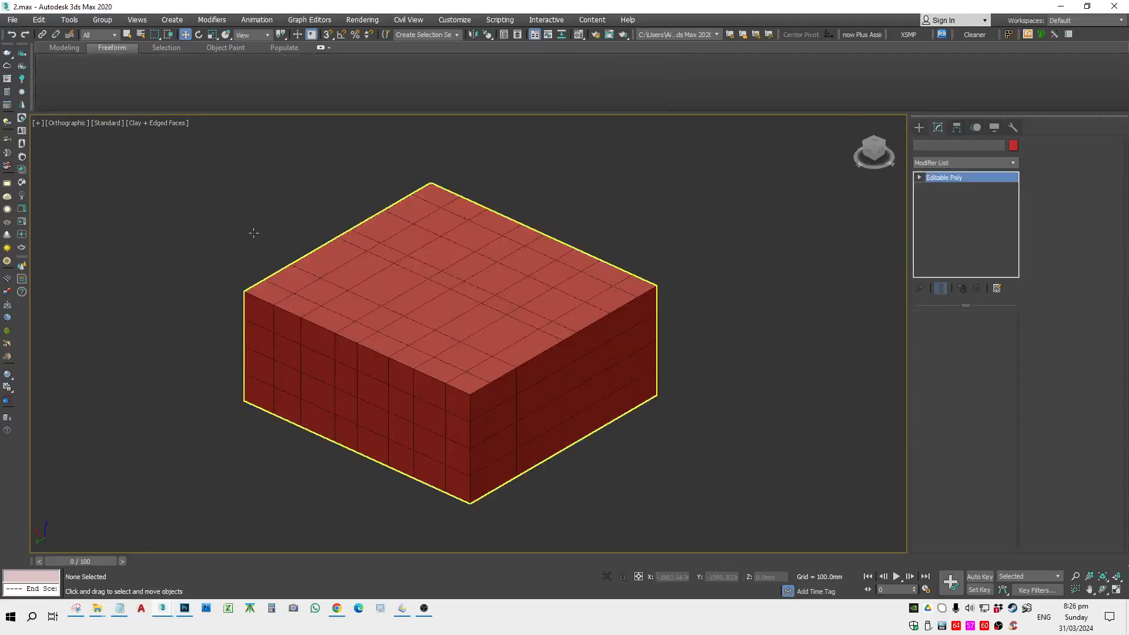
{"action": "left_click", "coordinate": [311, 282]}
Step: Deform the box's top and sides into an irregular rock-like shape with the Shift brush, and exit the brush
{"action": "left_click", "coordinate": [53, 75]}
{"action": "mouse_move", "coordinate": [274, 309]}
{"action": "left_mouse_down"}
{"action": "mouse_move", "coordinate": [218, 298]}
{"action": "mouse_move", "coordinate": [378, 173]}
{"action": "mouse_move", "coordinate": [553, 247]}
{"action": "mouse_move", "coordinate": [612, 369]}
{"action": "mouse_move", "coordinate": [579, 432]}
{"action": "left_mouse_up"}
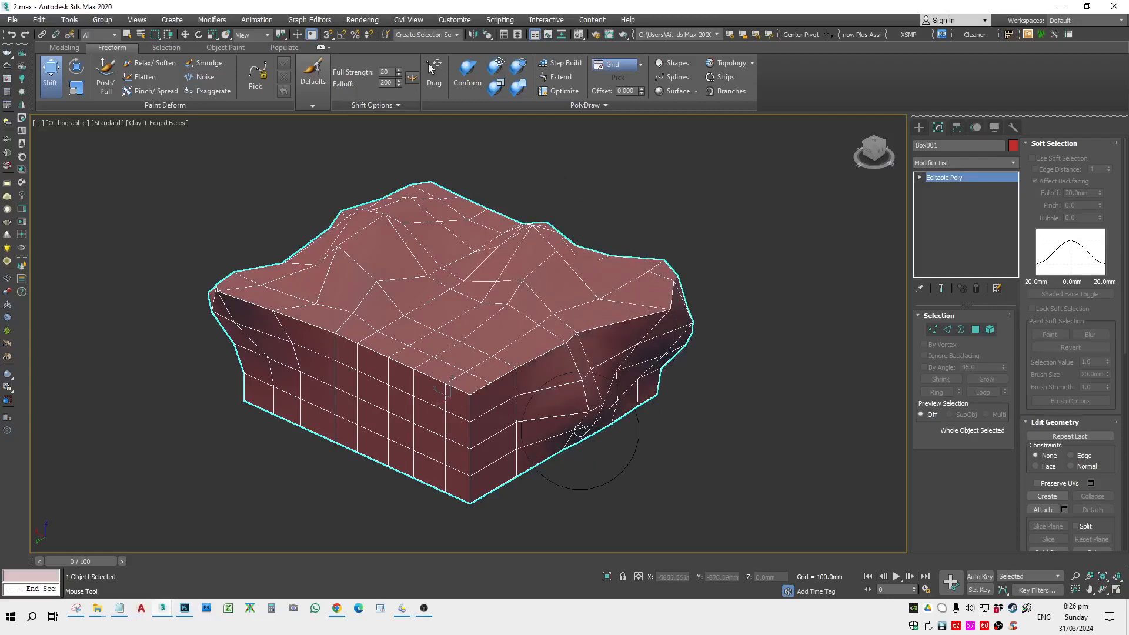
{"action": "middle_click_drag", "start_coordinate": [592, 441], "coordinate": [657, 438], "text": "alt"}
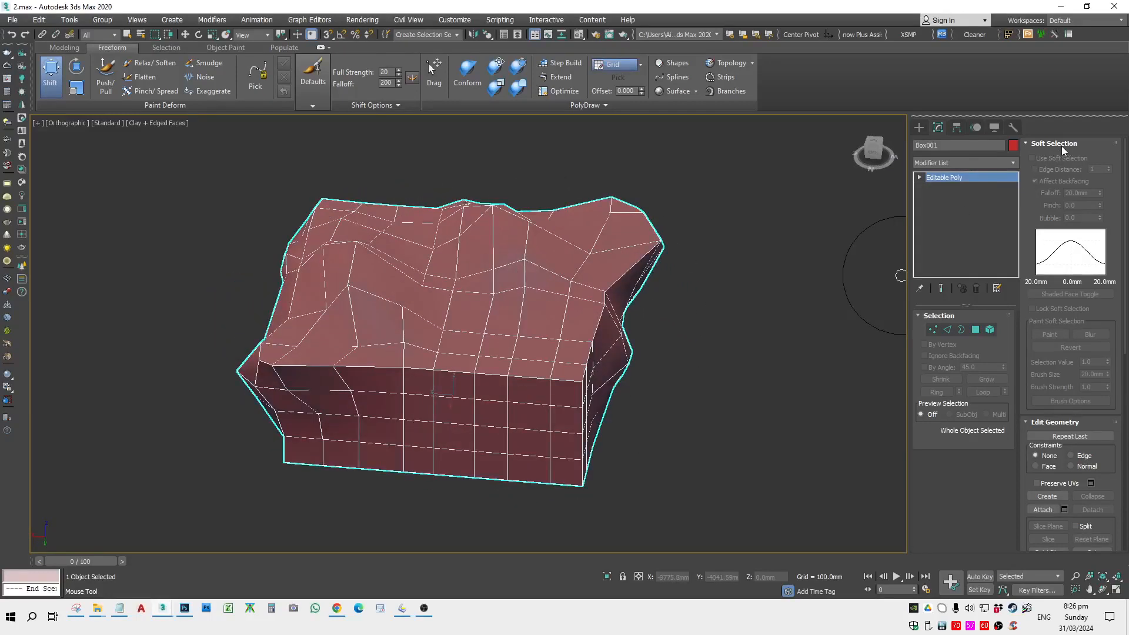
{"action": "mouse_move", "coordinate": [446, 447]}
{"action": "left_mouse_down"}
{"action": "mouse_move", "coordinate": [436, 469]}
{"action": "mouse_move", "coordinate": [584, 415]}
{"action": "mouse_move", "coordinate": [622, 430]}
{"action": "left_mouse_up"}
{"action": "middle_click_drag", "start_coordinate": [622, 430], "coordinate": [605, 396], "text": "alt"}
{"action": "left_click_drag", "start_coordinate": [579, 364], "coordinate": [492, 265]}
{"action": "left_click_drag", "start_coordinate": [423, 244], "coordinate": [259, 272]}
{"action": "left_click_drag", "start_coordinate": [376, 328], "coordinate": [275, 401]}
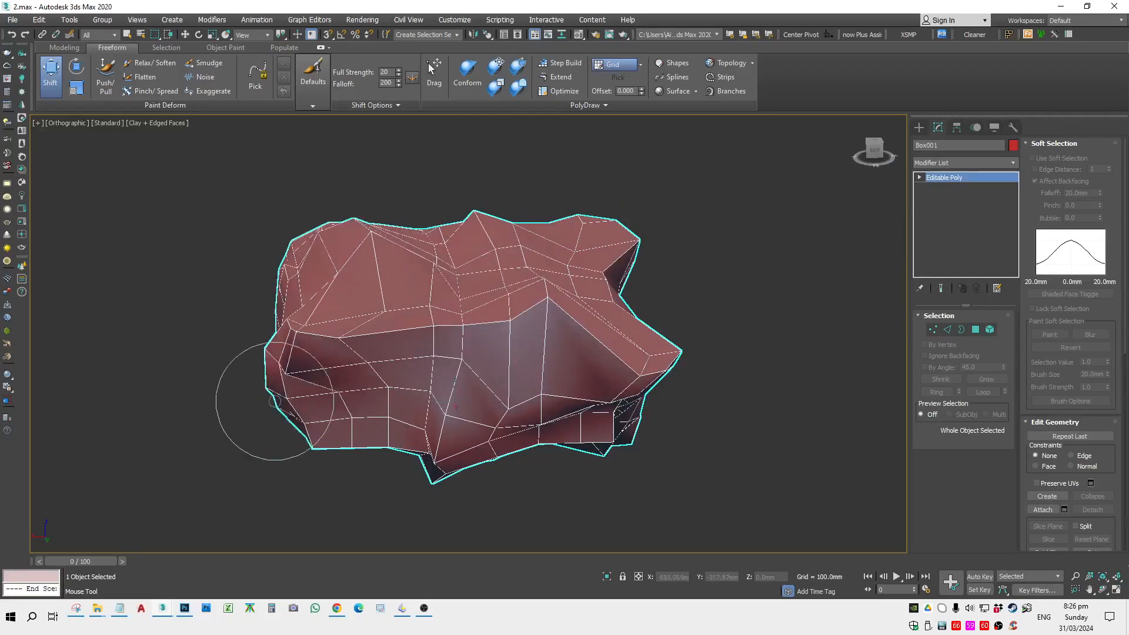
{"action": "left_click_drag", "start_coordinate": [295, 444], "coordinate": [236, 505]}
{"action": "key", "text": "w"}
{"action": "scroll", "coordinate": [710, 438], "scroll_direction": "down", "scroll_amount": 5}
{"action": "middle_click_drag", "start_coordinate": [710, 438], "coordinate": [617, 453], "text": "alt"}
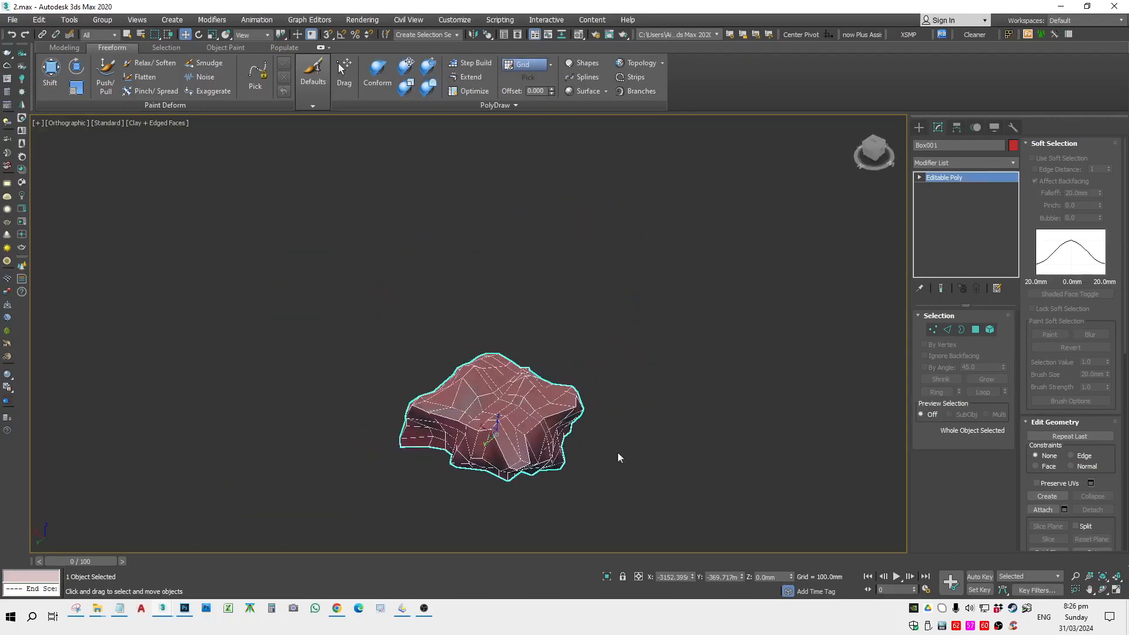
Step: Create a plane about 18615 mm long and 19006 mm wide beside the deformed box, and switch to the perspective view
{"action": "left_click", "coordinate": [920, 129]}
{"action": "left_click", "coordinate": [986, 247]}
{"action": "scroll", "coordinate": [705, 338], "scroll_direction": "down", "scroll_amount": 3}
{"action": "left_click_drag", "start_coordinate": [782, 289], "coordinate": [829, 510]}
{"action": "middle_click_drag", "start_coordinate": [830, 463], "coordinate": [568, 450]}
{"action": "scroll", "coordinate": [614, 392], "scroll_direction": "up", "scroll_amount": 4}
{"action": "middle_click_drag", "start_coordinate": [606, 389], "coordinate": [474, 307], "text": "alt"}
{"action": "key", "text": "p"}
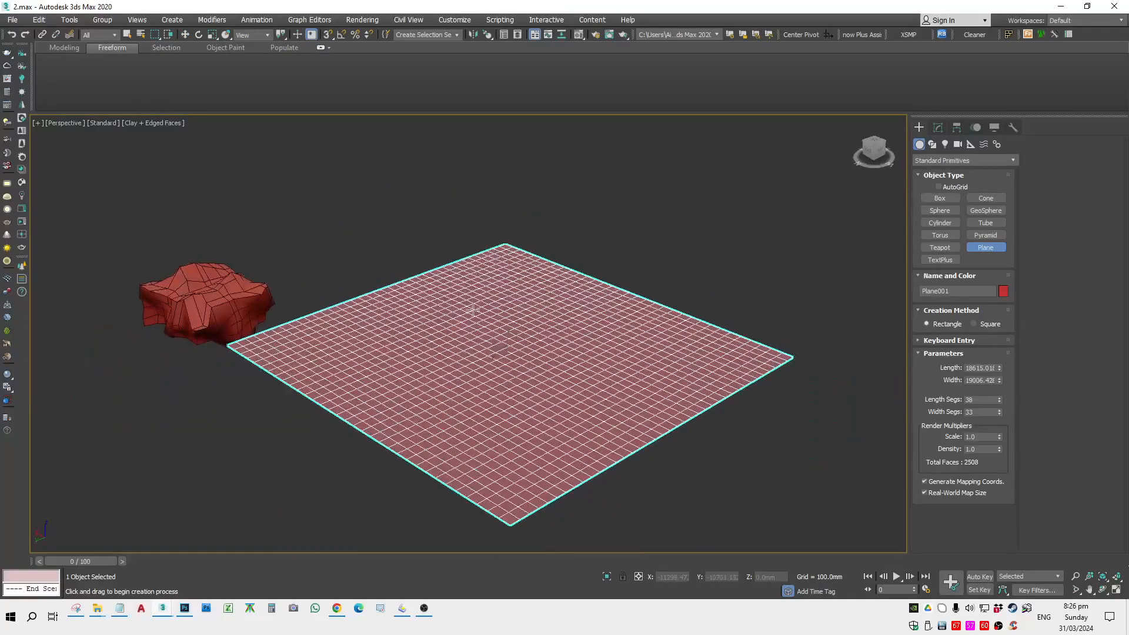
{"action": "right_click", "coordinate": [474, 310]}
Step: Convert the plane to an Editable Poly
{"action": "right_click", "coordinate": [574, 429]}
{"action": "mouse_move", "coordinate": [694, 520]}
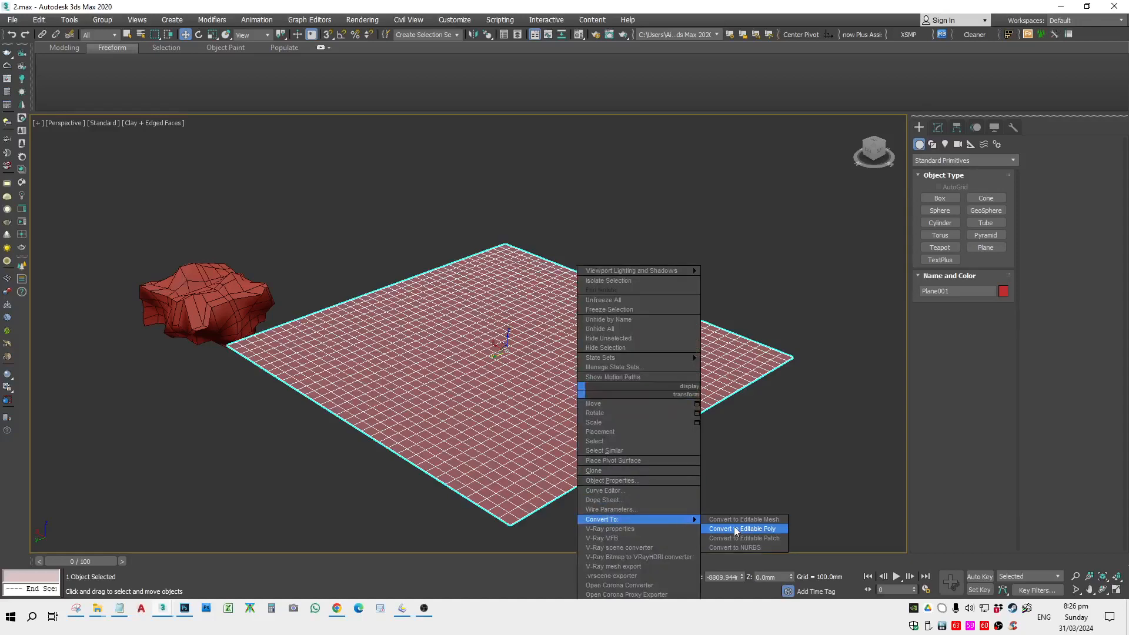
{"action": "left_click", "coordinate": [735, 529]}
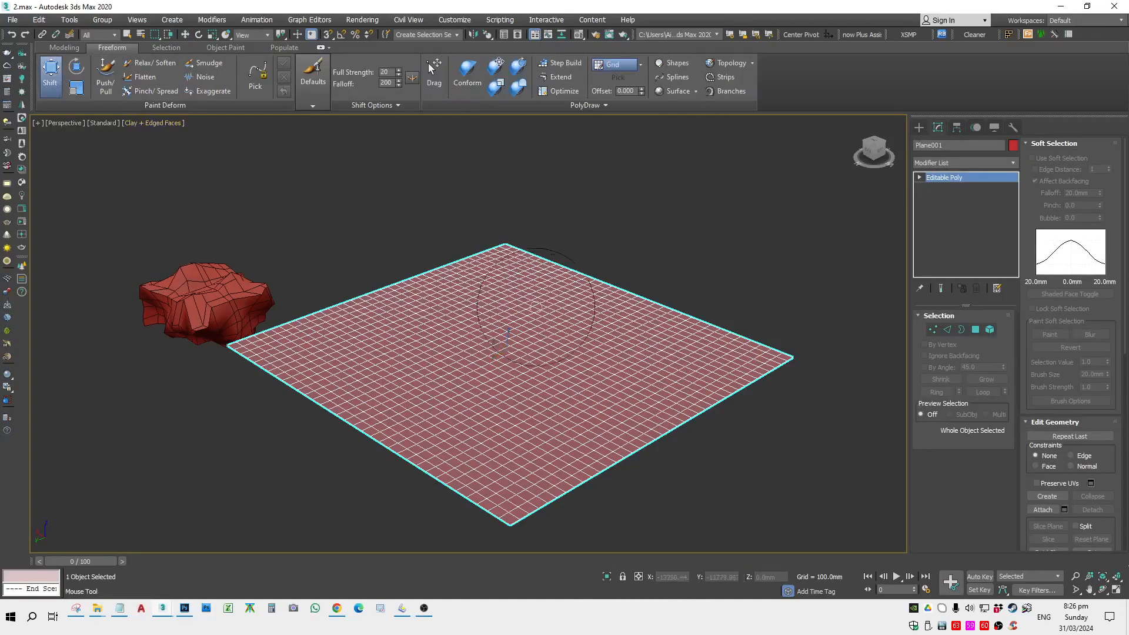
Step: Sculpt the plane into a mountain with uneven slopes using the Shift brush, adjusting the brush between strokes, and exit it
{"action": "mouse_move", "coordinate": [536, 306]}
{"action": "left_mouse_down"}
{"action": "mouse_move", "coordinate": [506, 291]}
{"action": "mouse_move", "coordinate": [668, 270]}
{"action": "mouse_move", "coordinate": [602, 314]}
{"action": "left_mouse_up"}
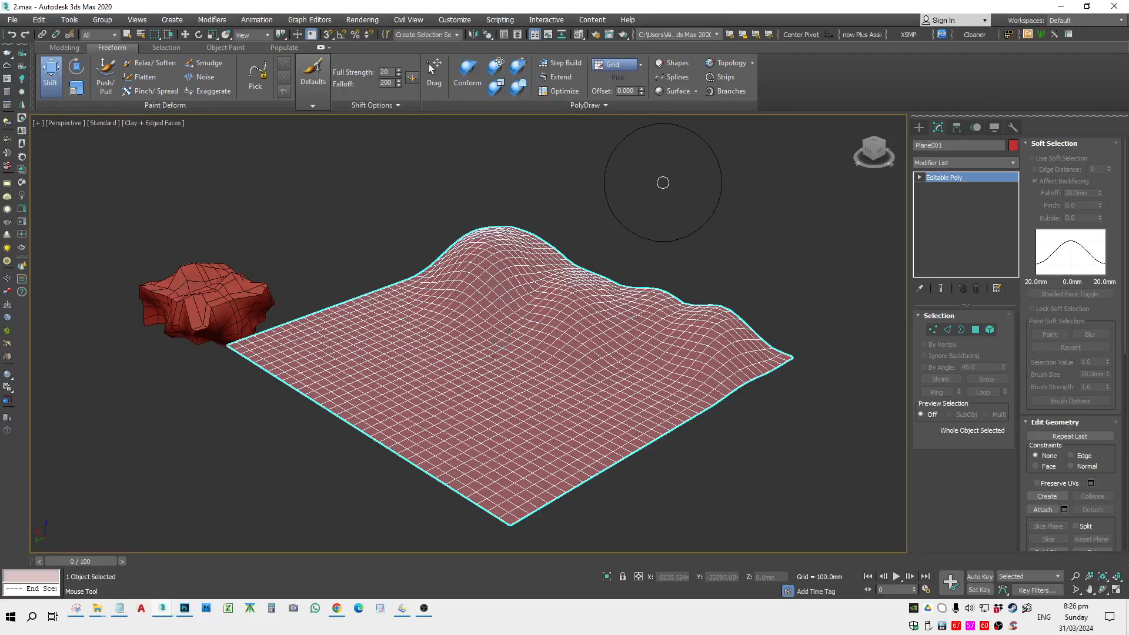
{"action": "mouse_move", "coordinate": [659, 236]}
{"action": "left_mouse_down", "text": "ctrl+shift"}
{"action": "mouse_move", "coordinate": [660, 177]}
{"action": "mouse_move", "coordinate": [659, 265]}
{"action": "mouse_move", "coordinate": [660, 126]}
{"action": "left_mouse_up", "text": "ctrl+shift"}
{"action": "mouse_move", "coordinate": [647, 289]}
{"action": "left_mouse_down", "text": "alt+shift"}
{"action": "mouse_move", "coordinate": [648, 116]}
{"action": "mouse_move", "coordinate": [628, 267]}
{"action": "mouse_move", "coordinate": [542, 264]}
{"action": "mouse_move", "coordinate": [367, 312]}
{"action": "mouse_move", "coordinate": [265, 306]}
{"action": "mouse_move", "coordinate": [406, 506]}
{"action": "mouse_move", "coordinate": [612, 488]}
{"action": "mouse_move", "coordinate": [728, 433]}
{"action": "left_mouse_up", "text": "alt+shift"}
{"action": "left_click_drag", "start_coordinate": [756, 350], "coordinate": [748, 412]}
{"action": "key", "text": "w"}
{"action": "scroll", "coordinate": [412, 212], "scroll_direction": "down", "scroll_amount": 3}
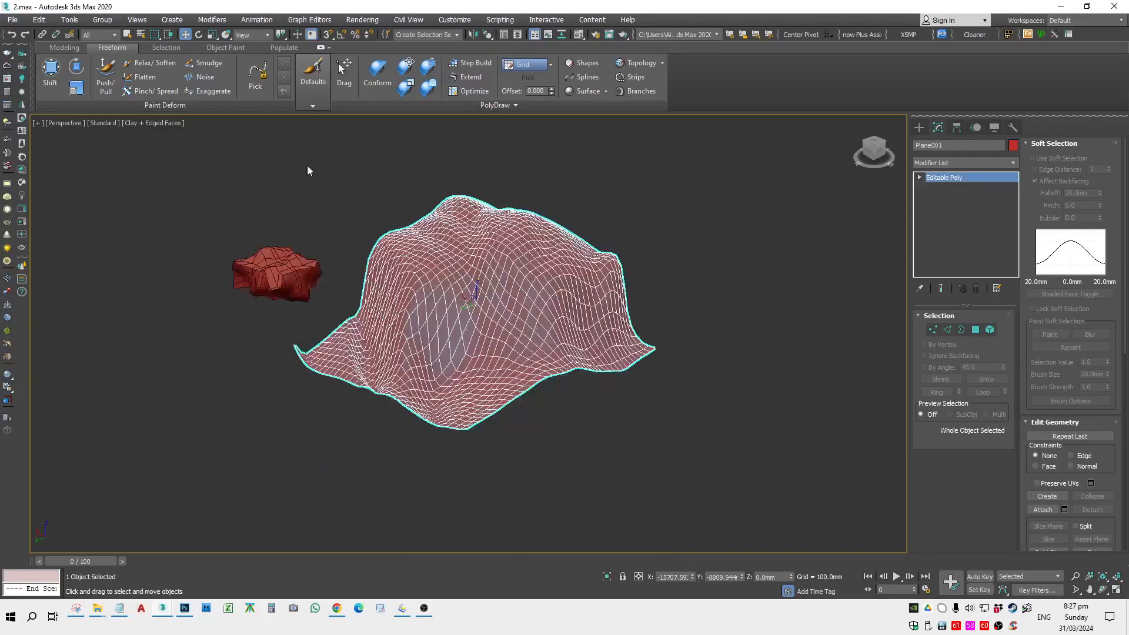
{"action": "left_click", "coordinate": [106, 73]}
{"action": "scroll", "coordinate": [486, 261], "scroll_direction": "up", "scroll_amount": 5}
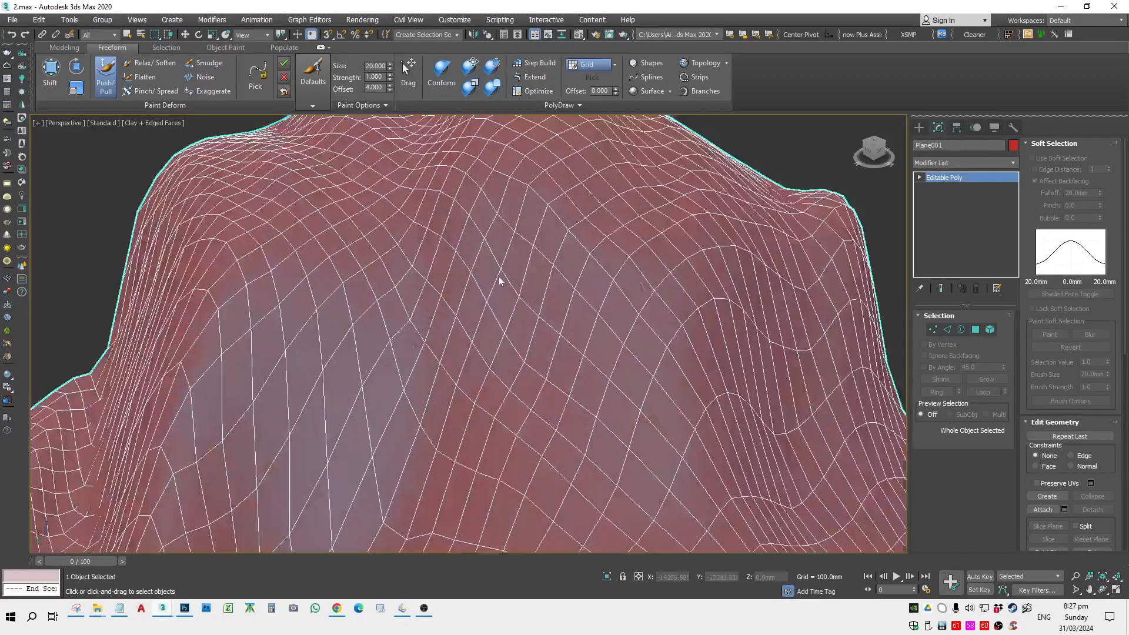
{"action": "scroll", "coordinate": [499, 280], "scroll_direction": "down", "scroll_amount": 5}
{"action": "key", "text": "w"}
Step: Examine the sculpted plane's shape from several angles and leave it deselected
{"action": "left_click", "coordinate": [353, 171]}
{"action": "left_click", "coordinate": [539, 297]}
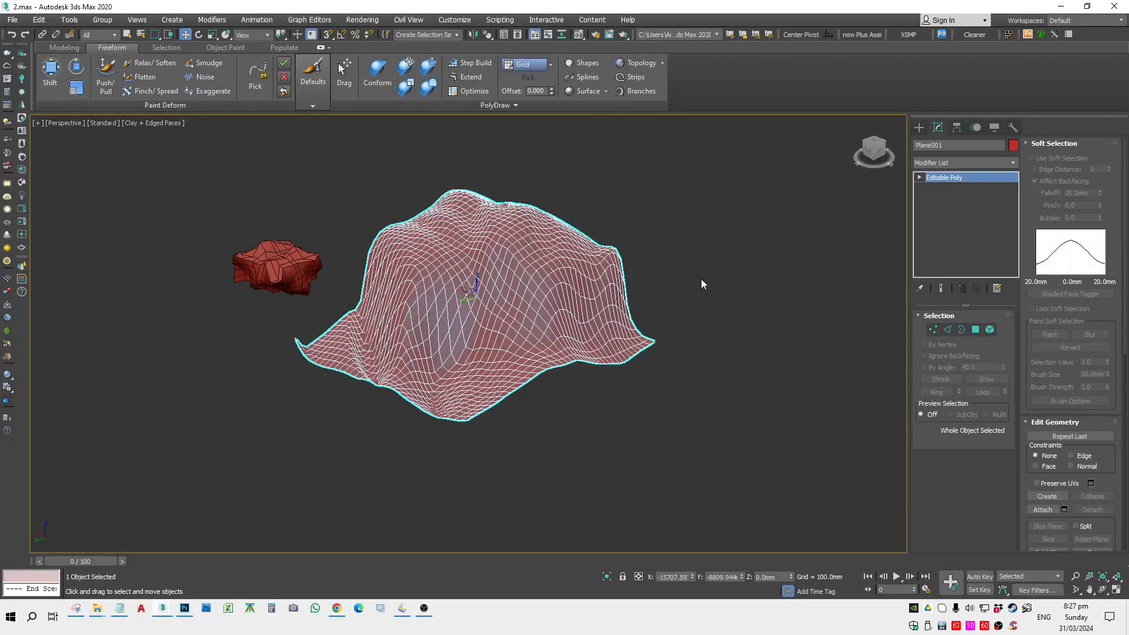
{"action": "middle_click_drag", "start_coordinate": [701, 279], "coordinate": [714, 297], "text": "alt"}
{"action": "left_click", "coordinate": [657, 368]}
{"action": "left_click", "coordinate": [534, 317]}
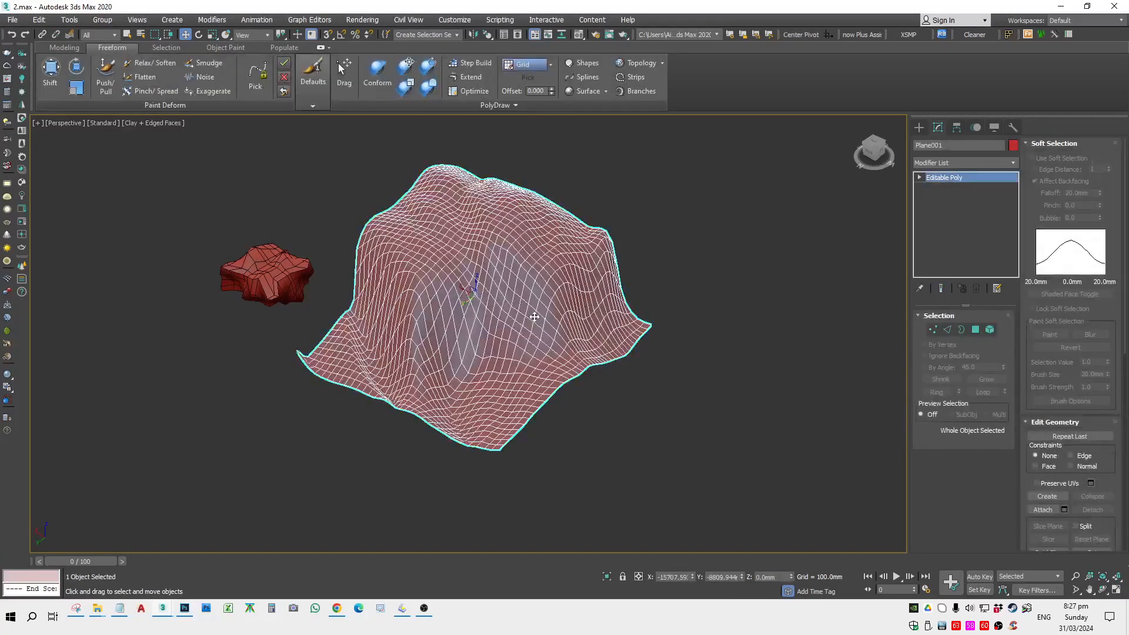
{"action": "middle_click_drag", "start_coordinate": [583, 320], "coordinate": [700, 456], "text": "alt"}
{"action": "left_click", "coordinate": [701, 456]}
{"action": "middle_click_drag", "start_coordinate": [576, 349], "coordinate": [569, 352], "text": "alt"}
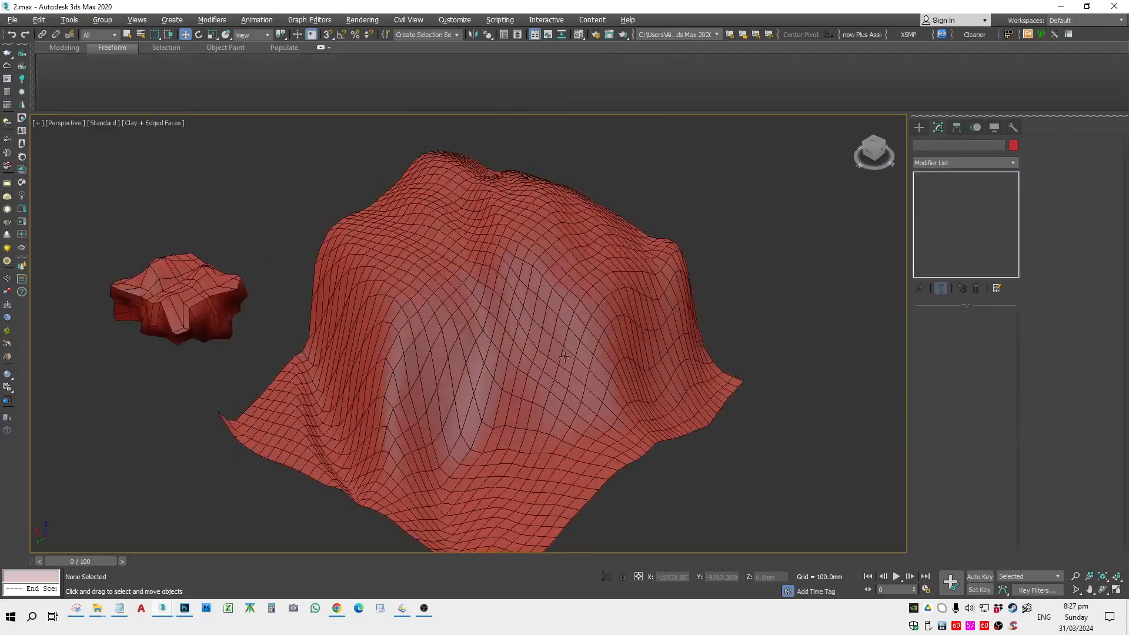
Step: Create a new box in the top view, away from the sculpted objects
{"action": "left_click", "coordinate": [919, 128]}
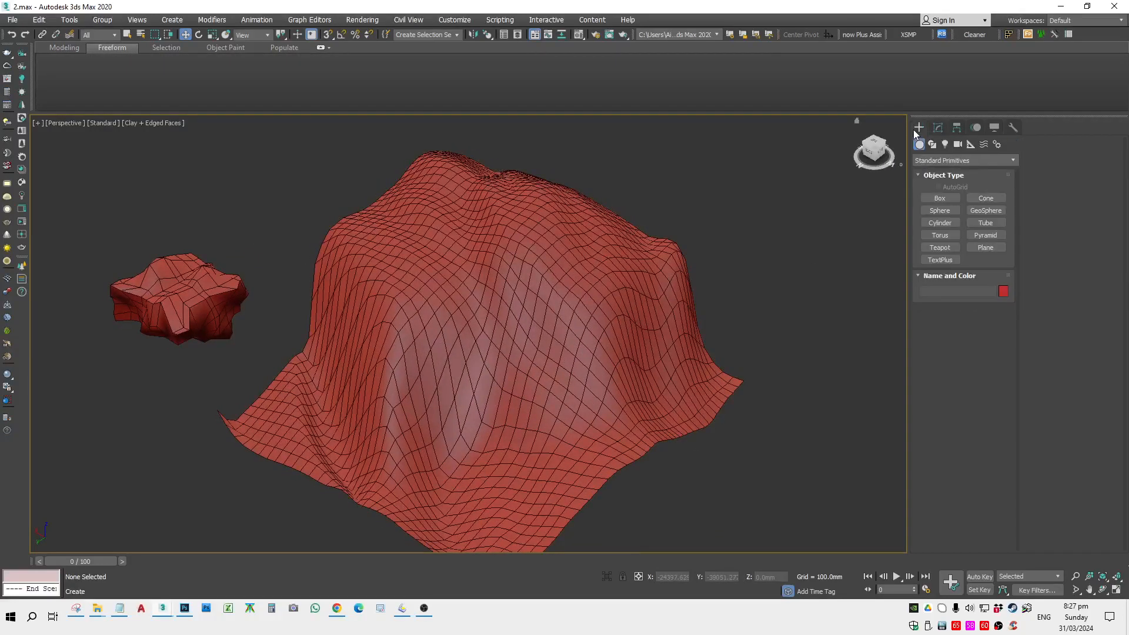
{"action": "key", "text": "t"}
{"action": "left_click_drag", "start_coordinate": [588, 247], "coordinate": [497, 343]}
{"action": "left_click", "coordinate": [517, 263]}
{"action": "right_click", "coordinate": [665, 301]}
{"action": "middle_click_drag", "start_coordinate": [680, 312], "coordinate": [662, 272], "text": "alt"}
Step: Create a plane in the top view that covers the new box and extends past its edges
{"action": "left_click", "coordinate": [987, 250]}
{"action": "key", "text": "t"}
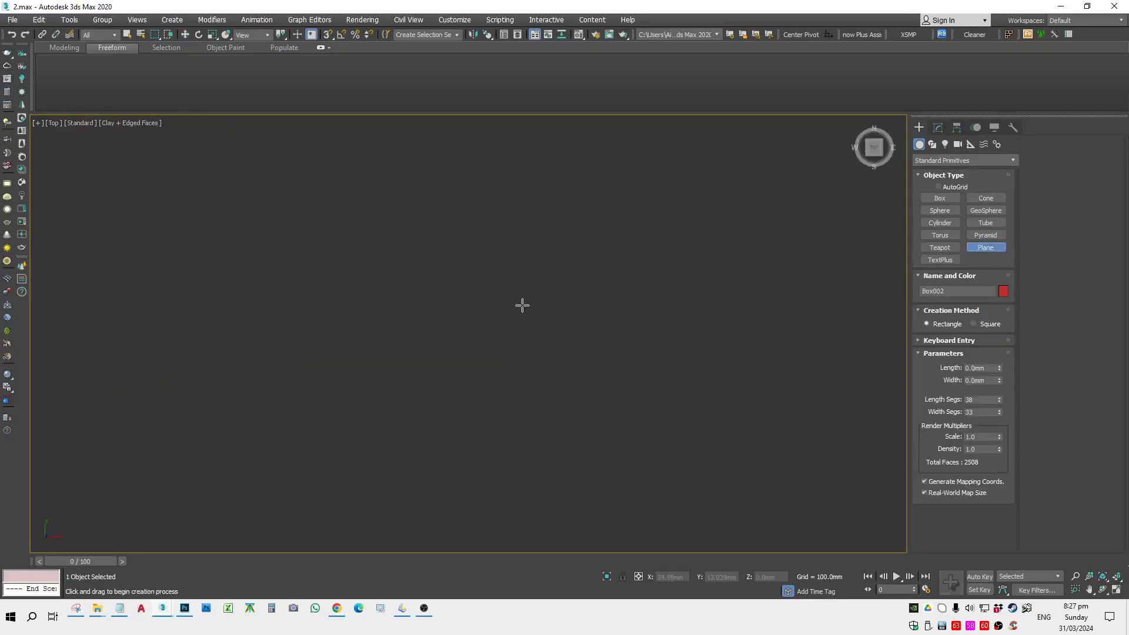
{"action": "key", "text": "z"}
{"action": "scroll", "coordinate": [524, 299], "scroll_direction": "up", "scroll_amount": 1}
{"action": "scroll", "coordinate": [329, 210], "scroll_direction": "down", "scroll_amount": 2}
{"action": "middle_click_drag", "start_coordinate": [319, 210], "coordinate": [382, 258]}
{"action": "mouse_move", "coordinate": [262, 162]}
{"action": "left_mouse_down"}
{"action": "mouse_move", "coordinate": [346, 271]}
{"action": "mouse_move", "coordinate": [646, 495]}
{"action": "left_mouse_up"}
{"action": "right_click", "coordinate": [625, 467]}
Step: Move the new plane up vertically so it sits above the box
{"action": "middle_click_drag", "start_coordinate": [591, 425], "coordinate": [569, 383], "text": "alt"}
{"action": "scroll", "coordinate": [454, 323], "scroll_direction": "down", "scroll_amount": 2}
{"action": "left_click_drag", "start_coordinate": [455, 323], "coordinate": [461, 188]}
{"action": "middle_click_drag", "start_coordinate": [428, 226], "coordinate": [418, 290]}
{"action": "scroll", "coordinate": [373, 260], "scroll_direction": "up", "scroll_amount": 2}
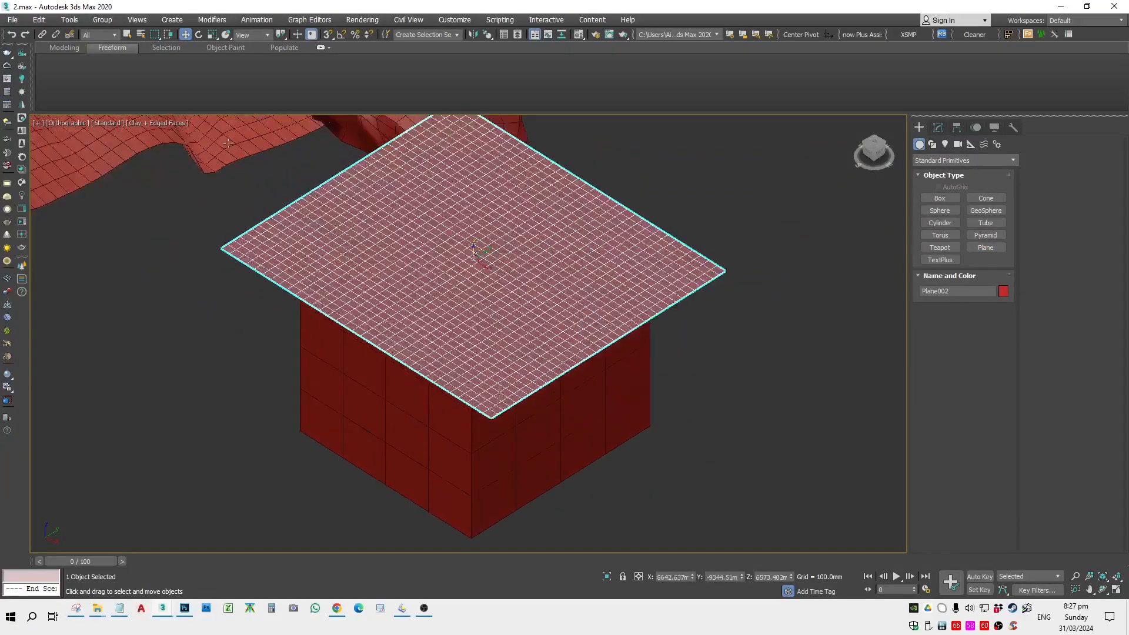
Step: Convert the raised plane above the box to an Editable Poly
{"action": "right_click", "coordinate": [452, 234]}
{"action": "mouse_move", "coordinate": [566, 367]}
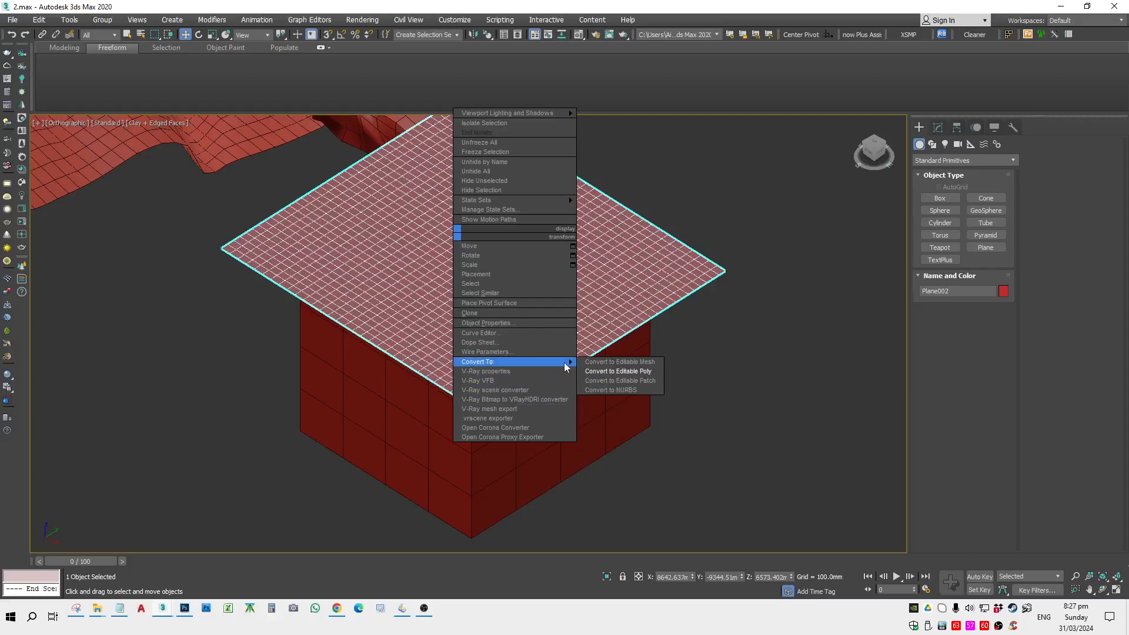
{"action": "left_click", "coordinate": [614, 372]}
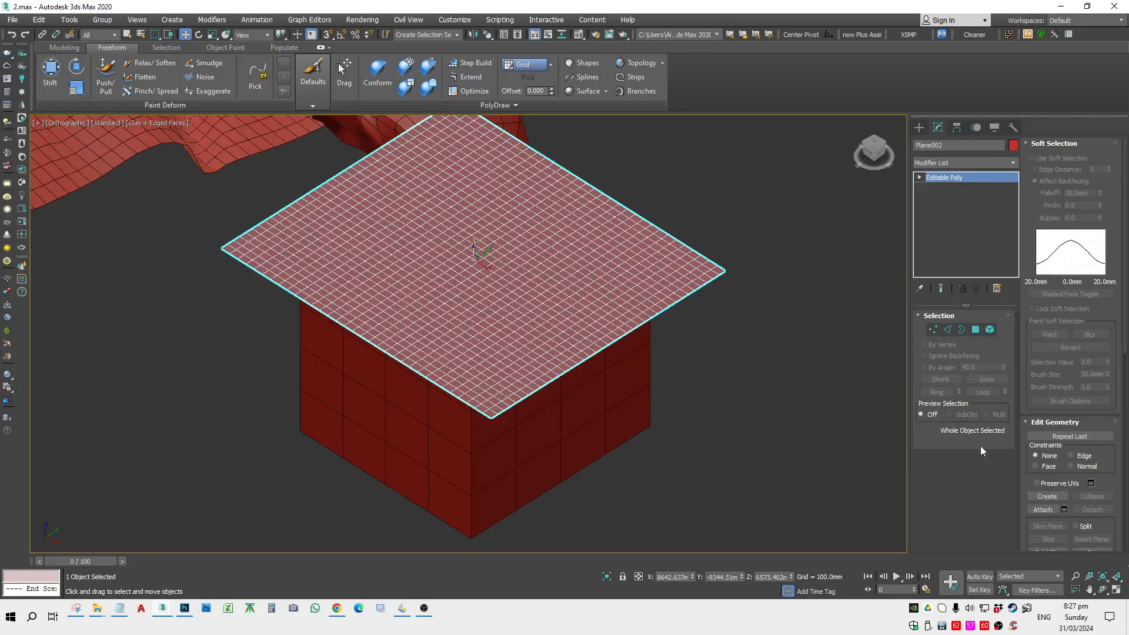
Step: Deform the plane's corners and outer edges with the Freeform Shift brush so they droop and ripple around the box
{"action": "left_click", "coordinate": [50, 74]}
{"action": "mouse_move", "coordinate": [321, 306]}
{"action": "left_mouse_down"}
{"action": "mouse_move", "coordinate": [265, 318]}
{"action": "mouse_move", "coordinate": [234, 293]}
{"action": "left_mouse_up"}
{"action": "left_click_drag", "start_coordinate": [342, 264], "coordinate": [312, 253]}
{"action": "left_click_drag", "start_coordinate": [501, 415], "coordinate": [504, 431]}
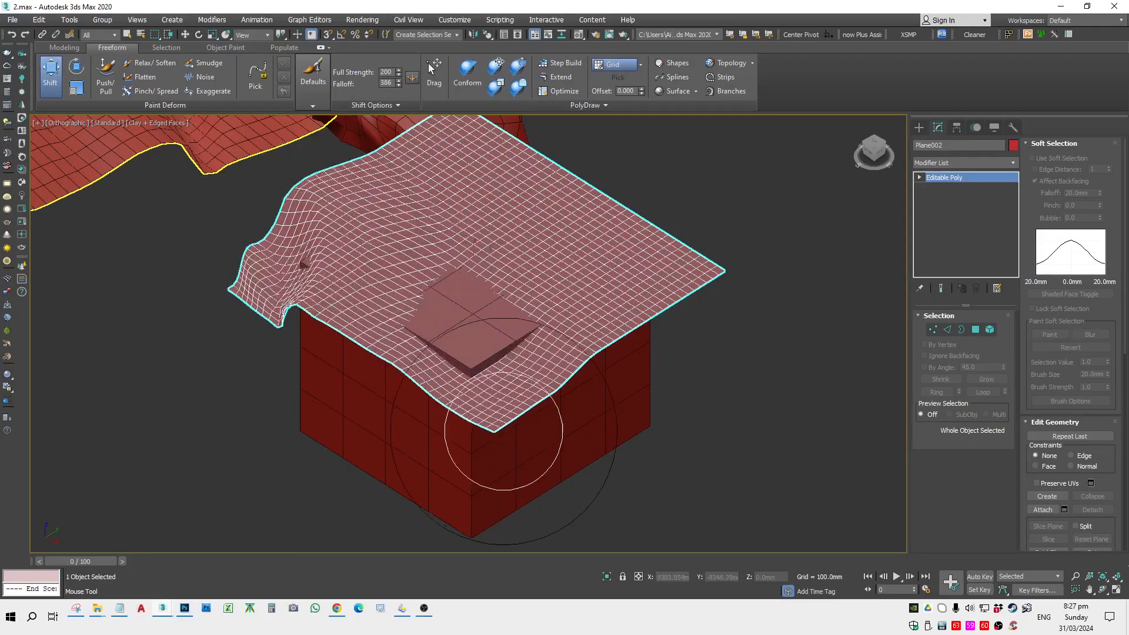
{"action": "mouse_move", "coordinate": [529, 438]}
{"action": "middle_mouse_down", "text": "alt"}
{"action": "mouse_move", "coordinate": [433, 400]}
{"action": "mouse_move", "coordinate": [416, 368]}
{"action": "middle_mouse_up", "text": "alt"}
{"action": "left_click_drag", "start_coordinate": [270, 325], "coordinate": [278, 346]}
{"action": "left_click_drag", "start_coordinate": [638, 342], "coordinate": [630, 373]}
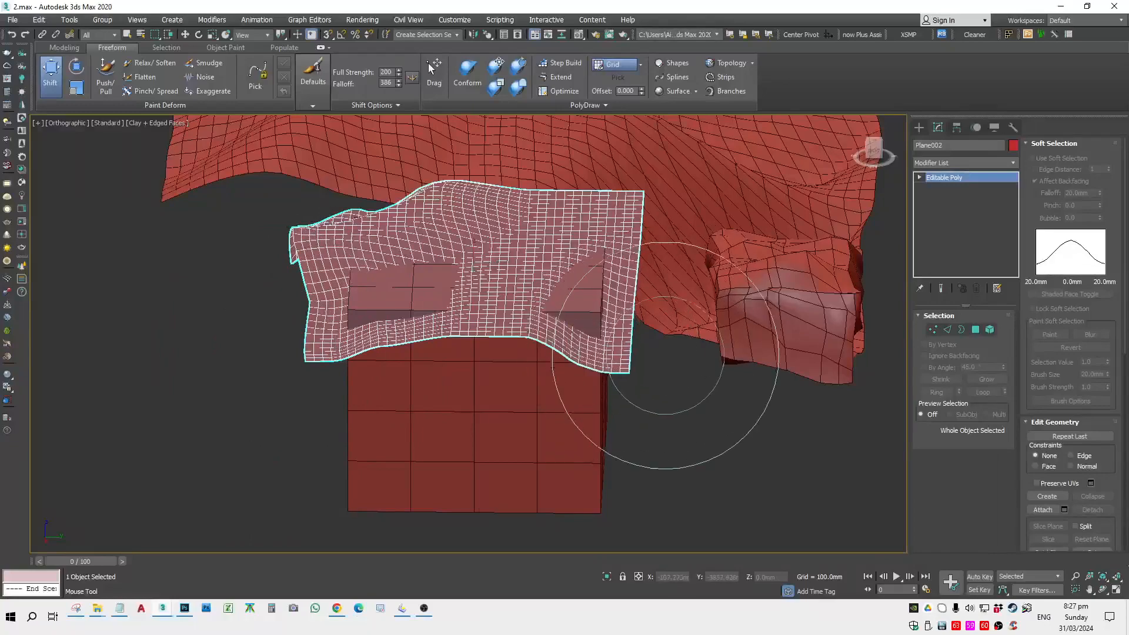
{"action": "left_click_drag", "start_coordinate": [674, 182], "coordinate": [690, 224]}
{"action": "mouse_move", "coordinate": [628, 247]}
{"action": "left_mouse_down"}
{"action": "mouse_move", "coordinate": [585, 258]}
{"action": "mouse_move", "coordinate": [551, 320]}
{"action": "left_mouse_up"}
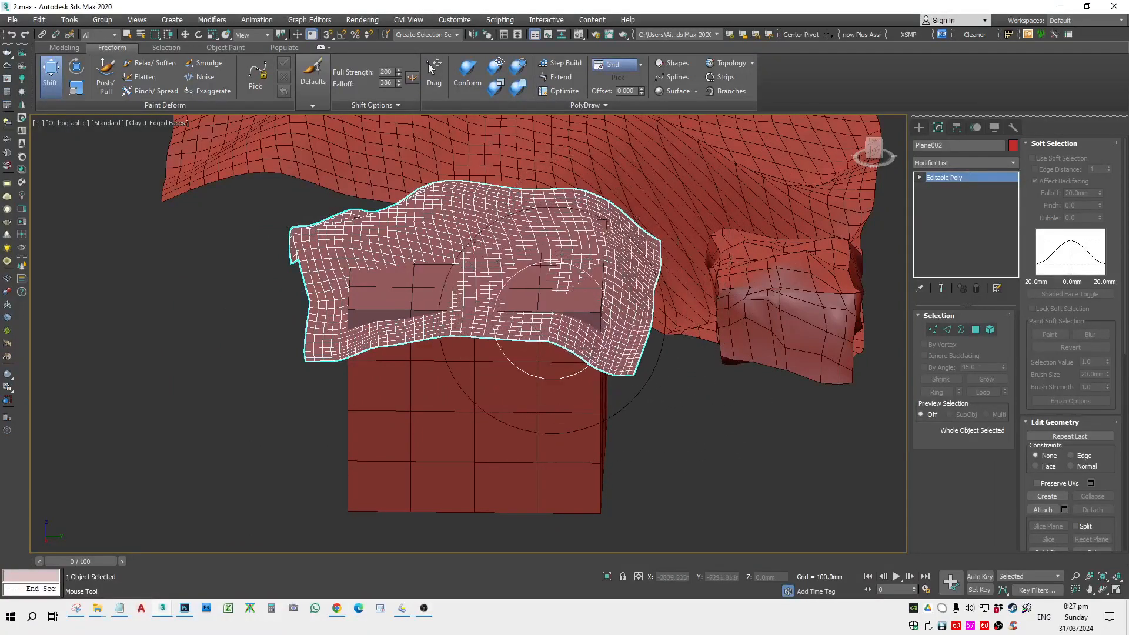
Step: Shift the plane's near corner and edge inward over the box from another angle, then leave the brush and deselect the plane
{"action": "mouse_move", "coordinate": [541, 340]}
{"action": "middle_mouse_down", "text": "alt"}
{"action": "mouse_move", "coordinate": [575, 353]}
{"action": "mouse_move", "coordinate": [518, 377]}
{"action": "mouse_move", "coordinate": [467, 378]}
{"action": "mouse_move", "coordinate": [492, 404]}
{"action": "mouse_move", "coordinate": [411, 364]}
{"action": "middle_mouse_up", "text": "alt"}
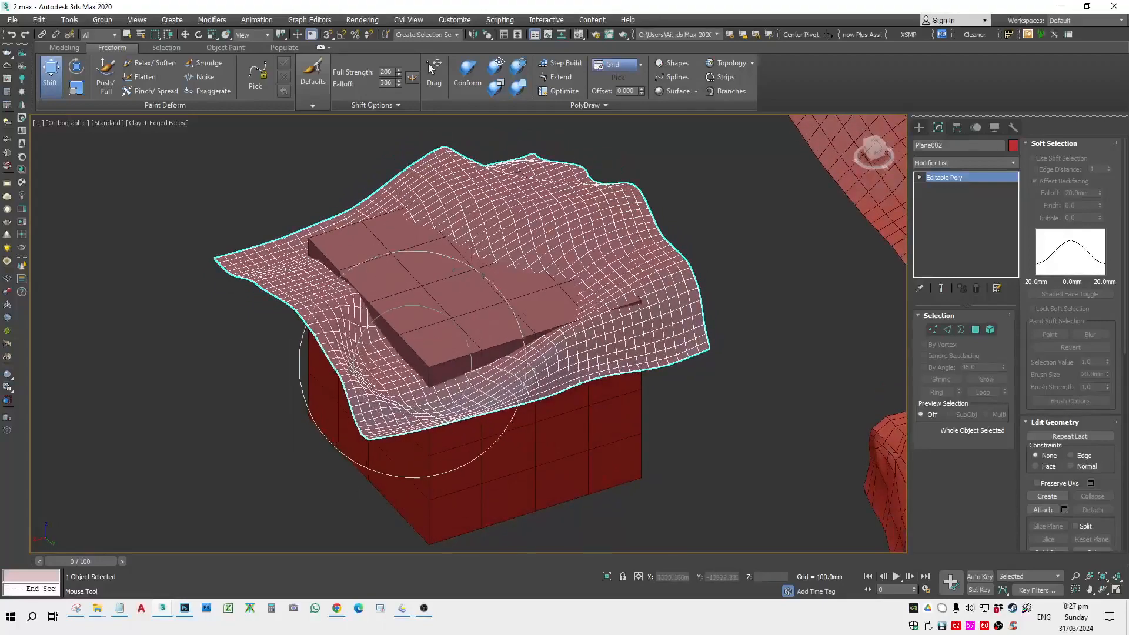
{"action": "left_click_drag", "start_coordinate": [415, 373], "coordinate": [403, 350]}
{"action": "left_click_drag", "start_coordinate": [417, 402], "coordinate": [430, 373]}
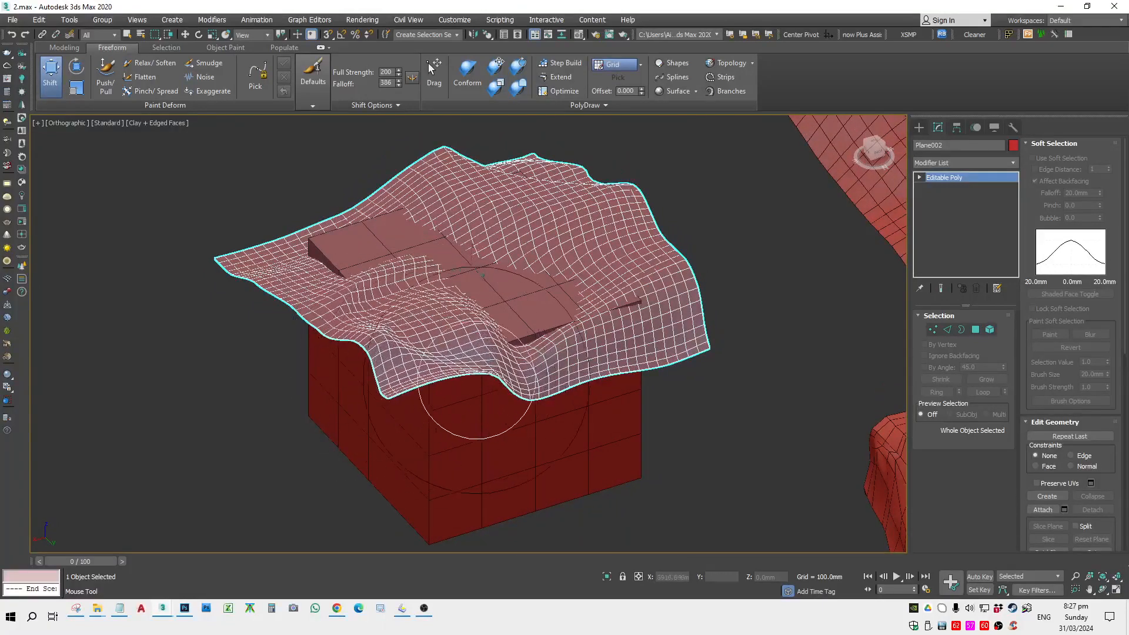
{"action": "key", "text": "w"}
{"action": "middle_click_drag", "start_coordinate": [529, 365], "coordinate": [588, 371], "text": "alt"}
{"action": "scroll", "coordinate": [627, 370], "scroll_direction": "up", "scroll_amount": 3}
{"action": "left_click", "coordinate": [665, 464]}
{"action": "scroll", "coordinate": [665, 464], "scroll_direction": "down", "scroll_amount": 3}
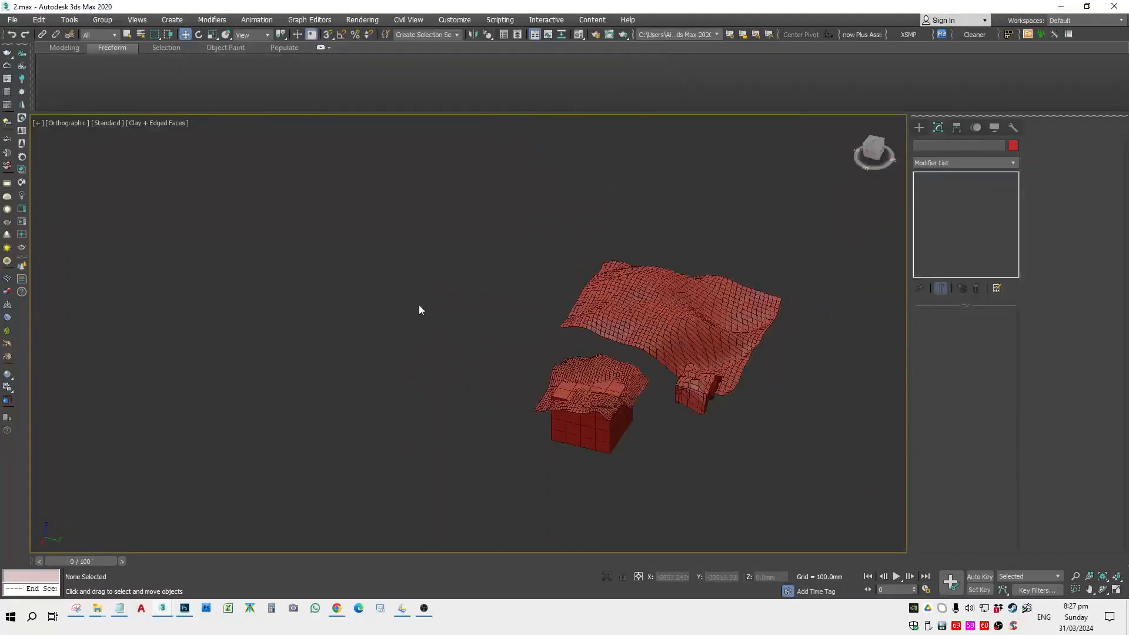
Step: Delete all the sculpted planes and boxes to empty the scene
{"action": "left_click", "coordinate": [582, 411]}
{"action": "middle_click_drag", "start_coordinate": [582, 412], "coordinate": [675, 461], "text": "alt"}
{"action": "left_click_drag", "start_coordinate": [794, 265], "coordinate": [347, 428]}
{"action": "key", "text": "Delete"}
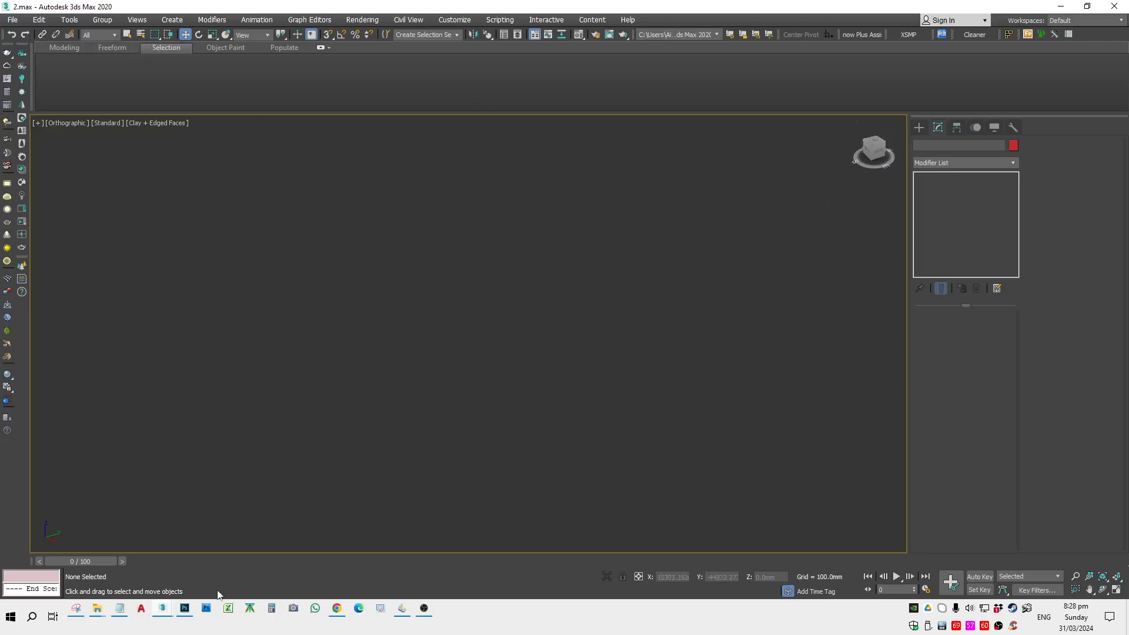
Step: Switch to the Notepad lesson notes, highlight "extended primitives to polygons", and return to 3ds Max
{"action": "left_click", "coordinate": [121, 608]}
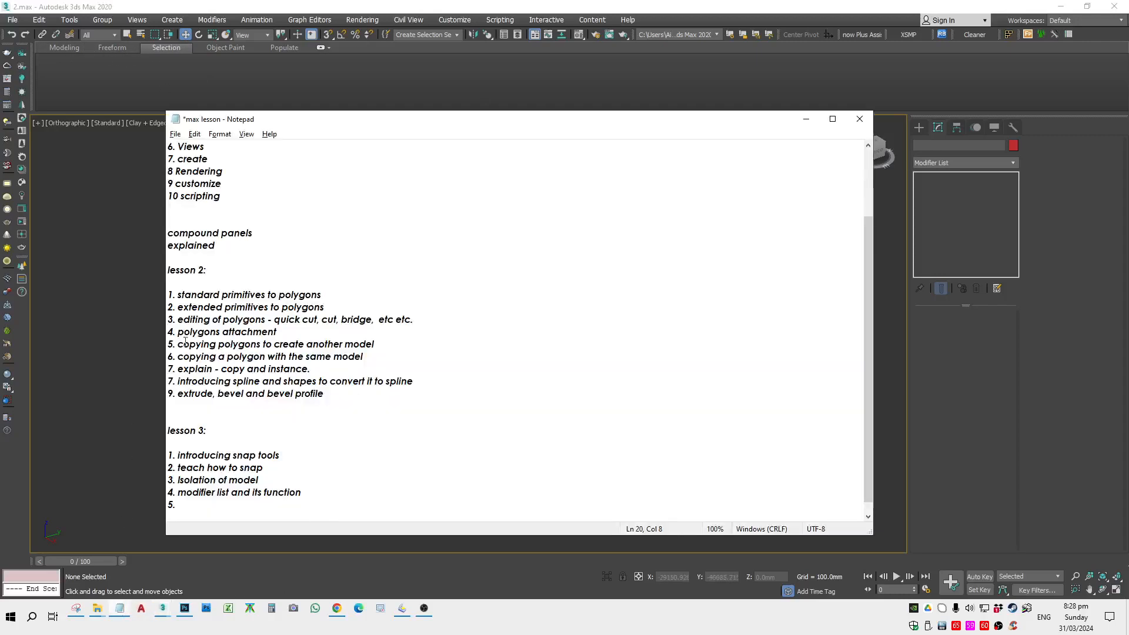
{"action": "left_click_drag", "start_coordinate": [178, 310], "coordinate": [327, 308]}
{"action": "left_click", "coordinate": [921, 147]}
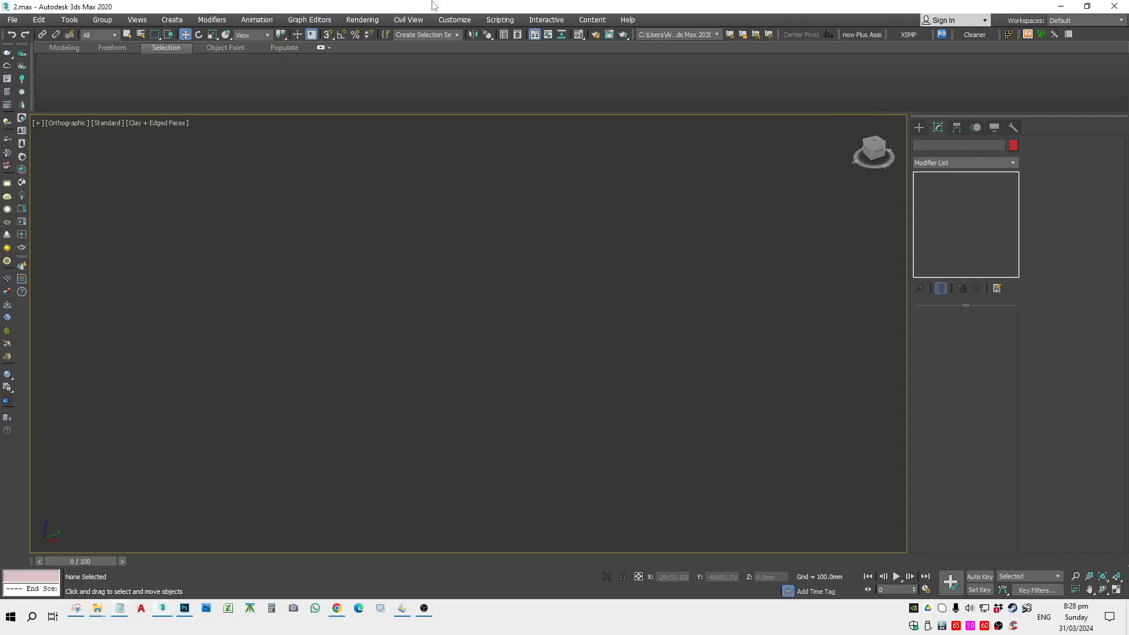
Step: Create an extended-primitive ChamferBox about 24900 mm long, 37417 mm wide and 10793 mm high, with a fillet of about 1999 mm
{"action": "left_click", "coordinate": [918, 127]}
{"action": "left_click", "coordinate": [941, 160]}
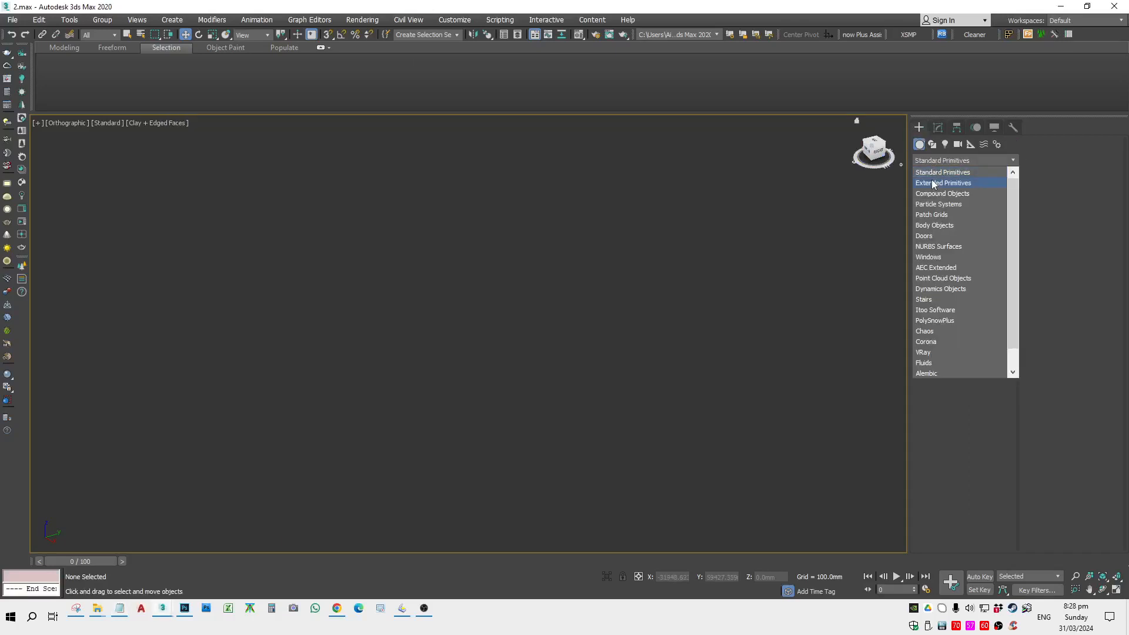
{"action": "left_click", "coordinate": [935, 182]}
{"action": "left_click", "coordinate": [930, 198]}
{"action": "left_click", "coordinate": [940, 210]}
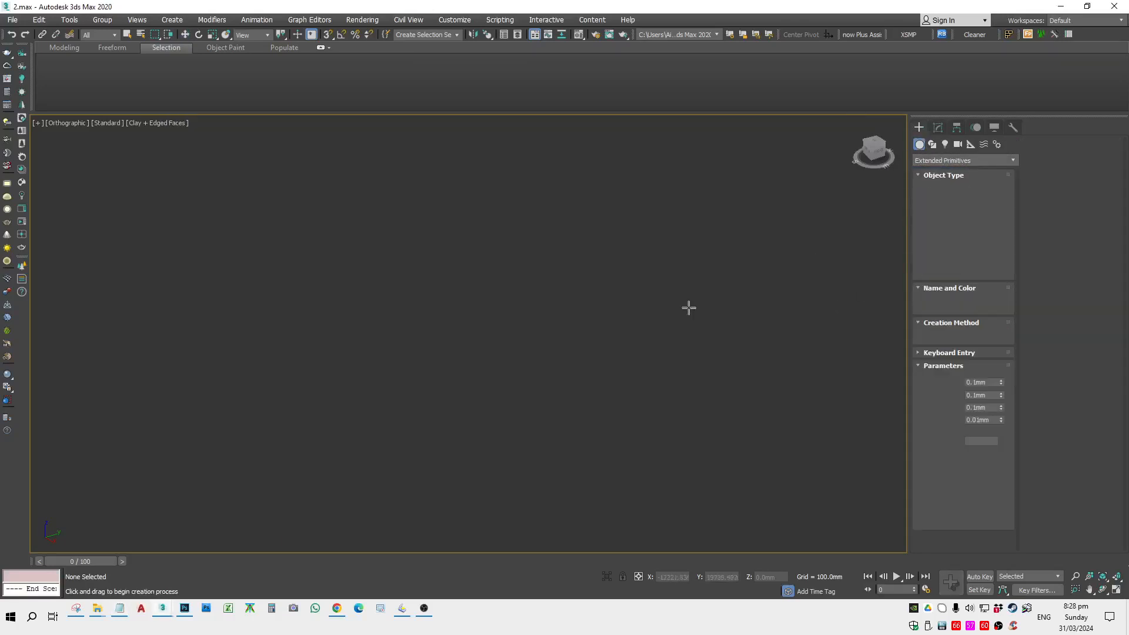
{"action": "left_click_drag", "start_coordinate": [638, 327], "coordinate": [623, 509]}
{"action": "left_click", "coordinate": [601, 413]}
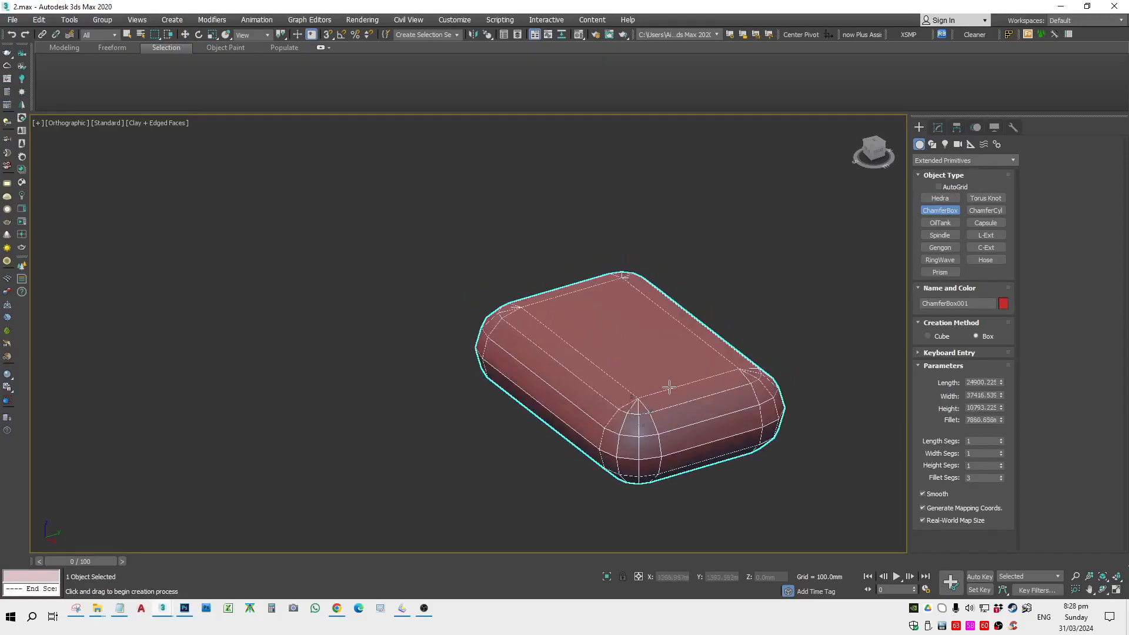
{"action": "left_click", "coordinate": [609, 383]}
{"action": "right_click", "coordinate": [733, 398]}
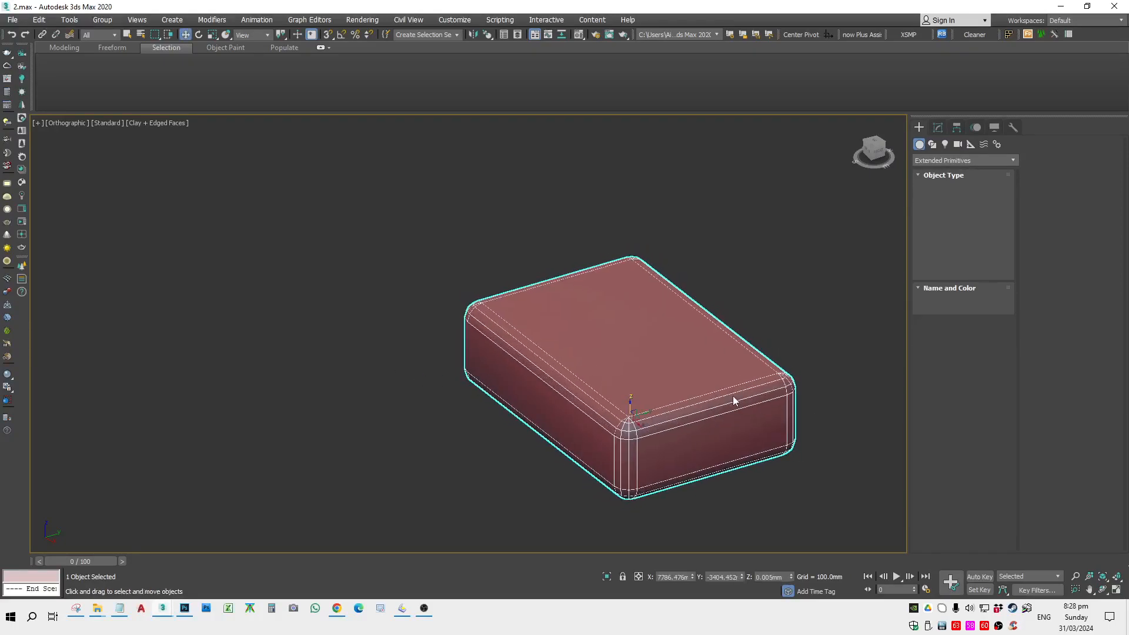
Step: Set the chamfer box to 3 length segments, 3 width segments and 4 height segments
{"action": "middle_click_drag", "start_coordinate": [734, 398], "coordinate": [661, 393]}
{"action": "left_click", "coordinate": [939, 127]}
{"action": "left_click", "coordinate": [1002, 390]}
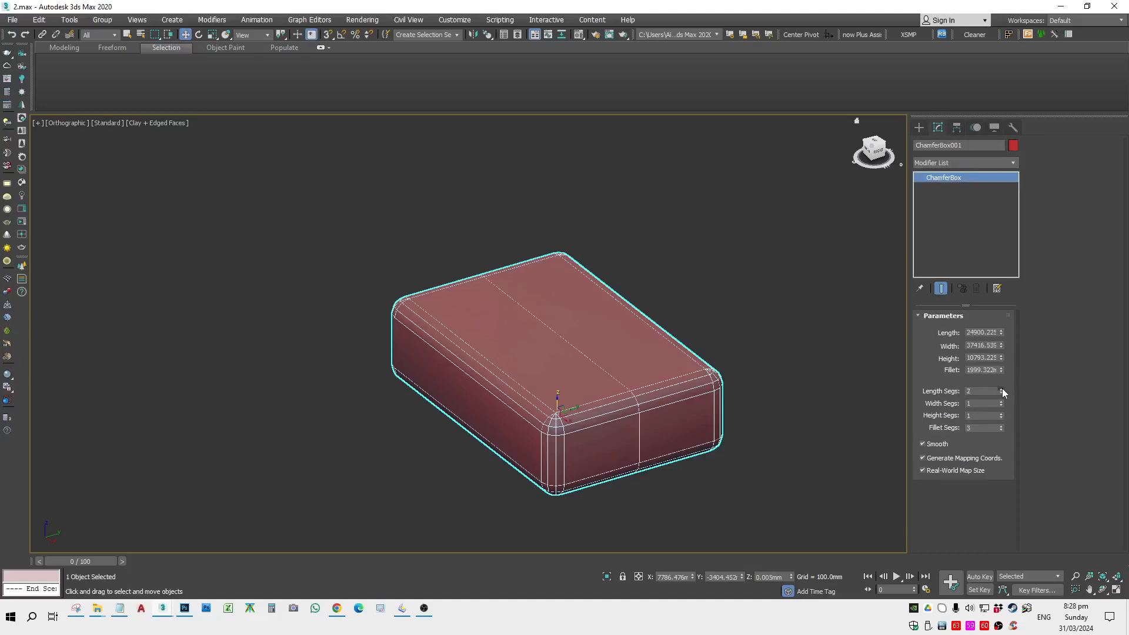
{"action": "left_click", "coordinate": [1002, 389]}
{"action": "left_click", "coordinate": [1002, 402]}
{"action": "left_click", "coordinate": [1002, 402]}
{"action": "left_click", "coordinate": [1001, 413]}
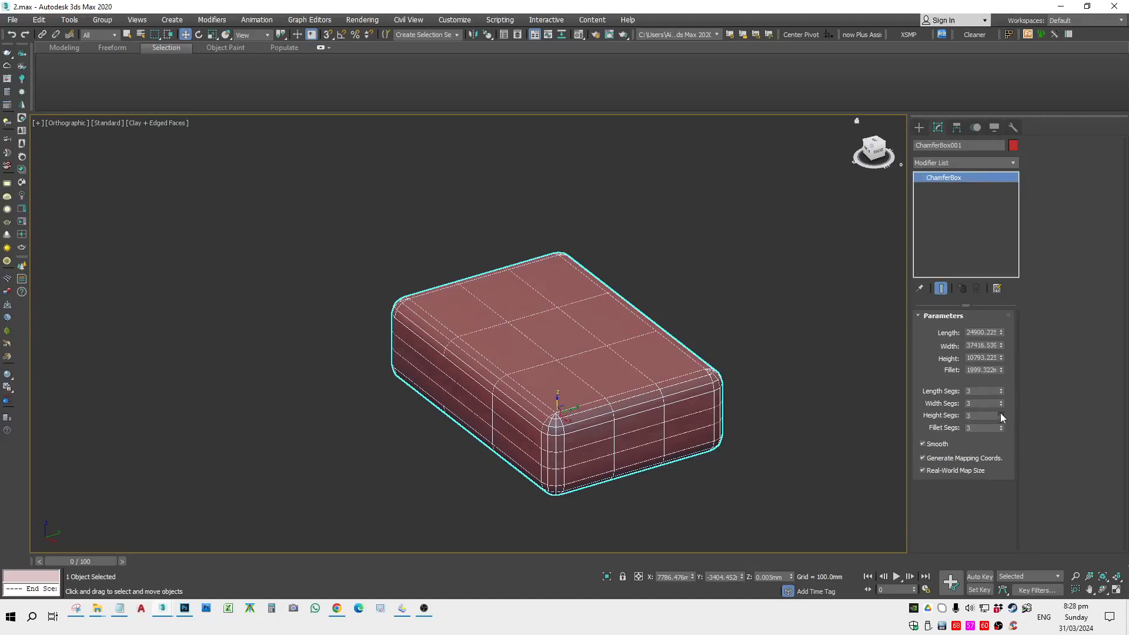
{"action": "left_click", "coordinate": [1001, 413]}
{"action": "left_click", "coordinate": [1001, 413]}
Step: Convert the segmented chamfer box to an Editable Poly
{"action": "middle_click_drag", "start_coordinate": [673, 371], "coordinate": [573, 365]}
{"action": "scroll", "coordinate": [573, 365], "scroll_direction": "down", "scroll_amount": 5}
{"action": "right_click", "coordinate": [573, 359]}
{"action": "mouse_move", "coordinate": [676, 487]}
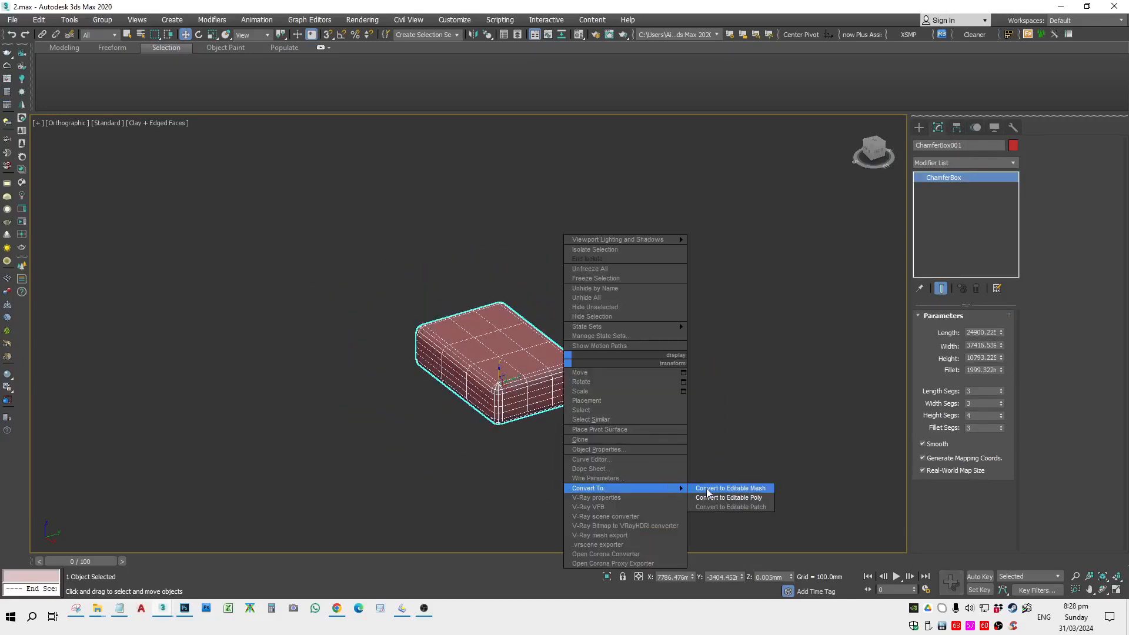
{"action": "left_click", "coordinate": [723, 497]}
{"action": "middle_click_drag", "start_coordinate": [594, 447], "coordinate": [645, 442], "text": "alt"}
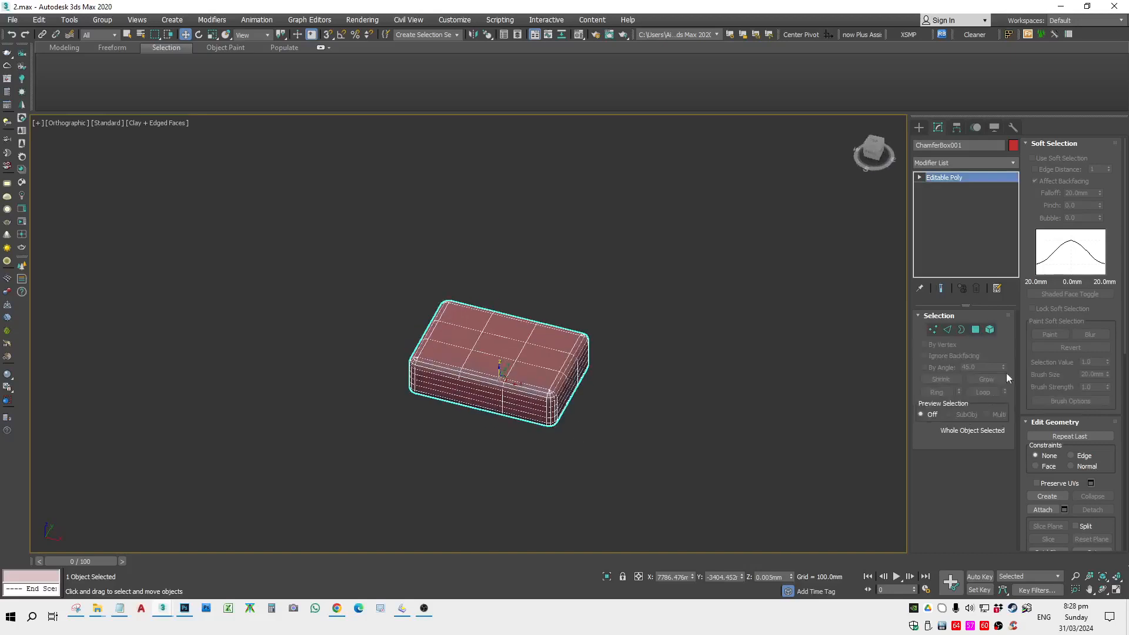
Step: Copy the whole chamfer box element beside the original within the same Editable Poly, then leave sub-object editing
{"action": "left_click", "coordinate": [989, 329]}
{"action": "left_click", "coordinate": [586, 382]}
{"action": "mouse_move", "coordinate": [585, 382]}
{"action": "left_mouse_down", "text": "shift"}
{"action": "mouse_move", "coordinate": [608, 386]}
{"action": "mouse_move", "coordinate": [753, 282]}
{"action": "mouse_move", "coordinate": [735, 290]}
{"action": "left_mouse_up", "text": "shift"}
{"action": "left_click", "coordinate": [613, 316]}
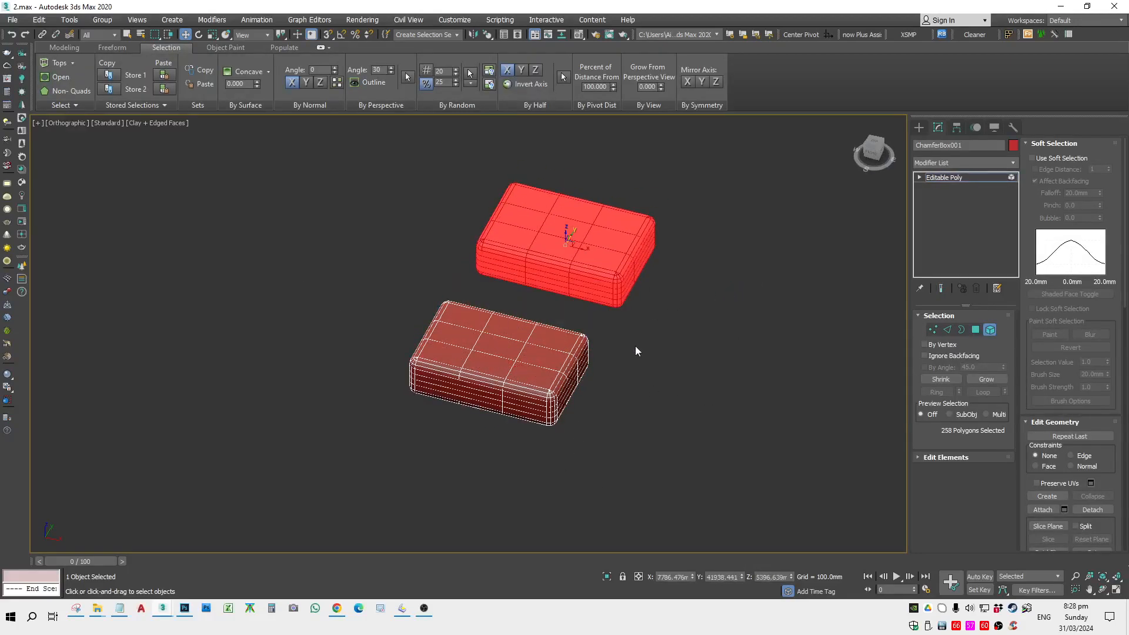
{"action": "middle_click_drag", "start_coordinate": [635, 346], "coordinate": [542, 274], "text": "alt"}
{"action": "scroll", "coordinate": [542, 274], "scroll_direction": "up", "scroll_amount": 5}
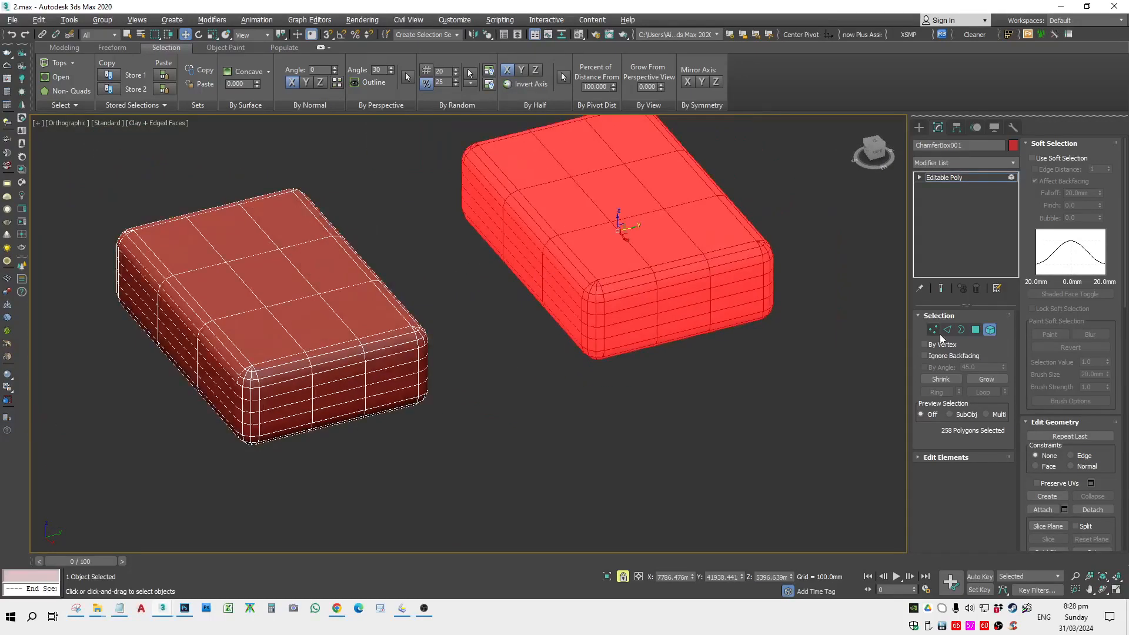
{"action": "left_click", "coordinate": [974, 330]}
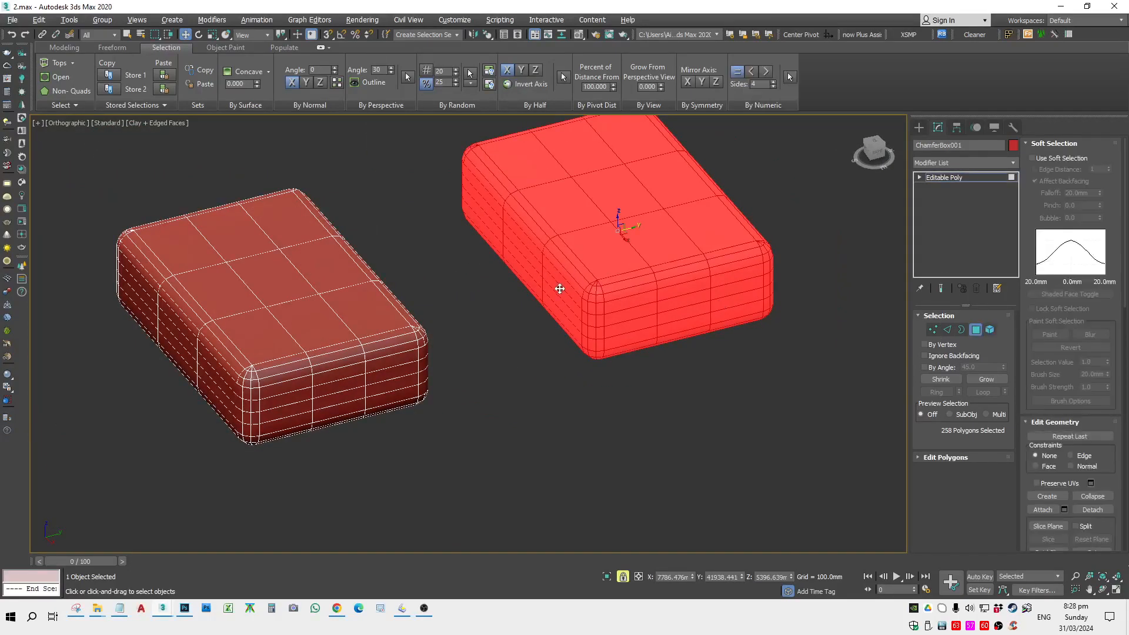
{"action": "left_click", "coordinate": [559, 281]}
Step: Create an extended-primitive Spindle beside the two chamfer boxes, with a radius of about 24103 mm and a height of about 31495 mm
{"action": "left_click", "coordinate": [919, 127]}
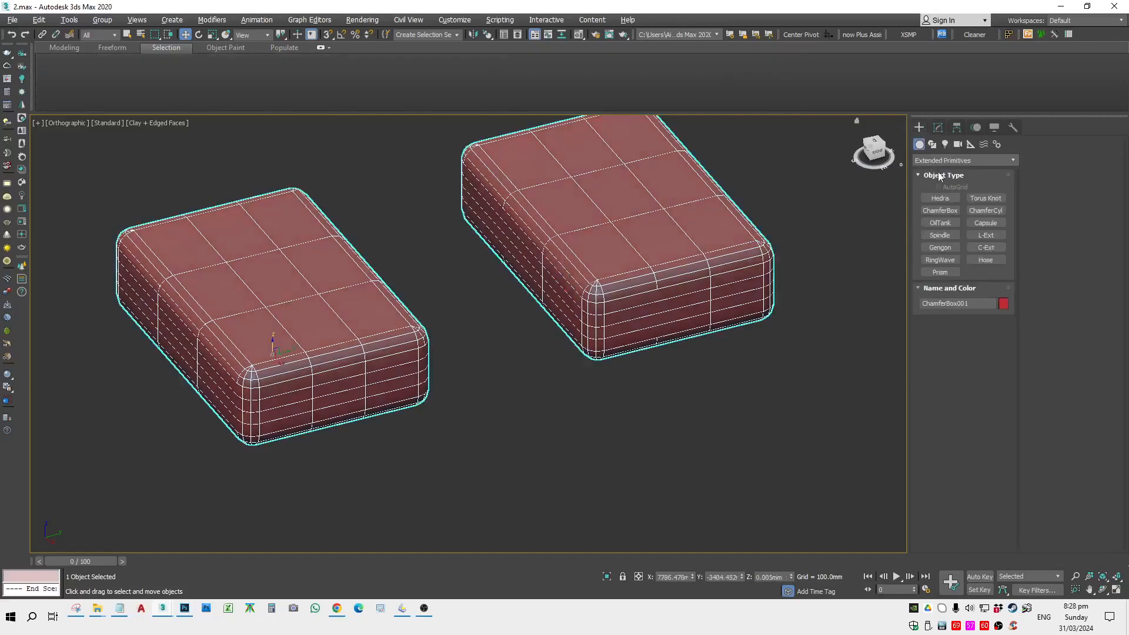
{"action": "left_click", "coordinate": [941, 160]}
{"action": "left_click", "coordinate": [944, 182]}
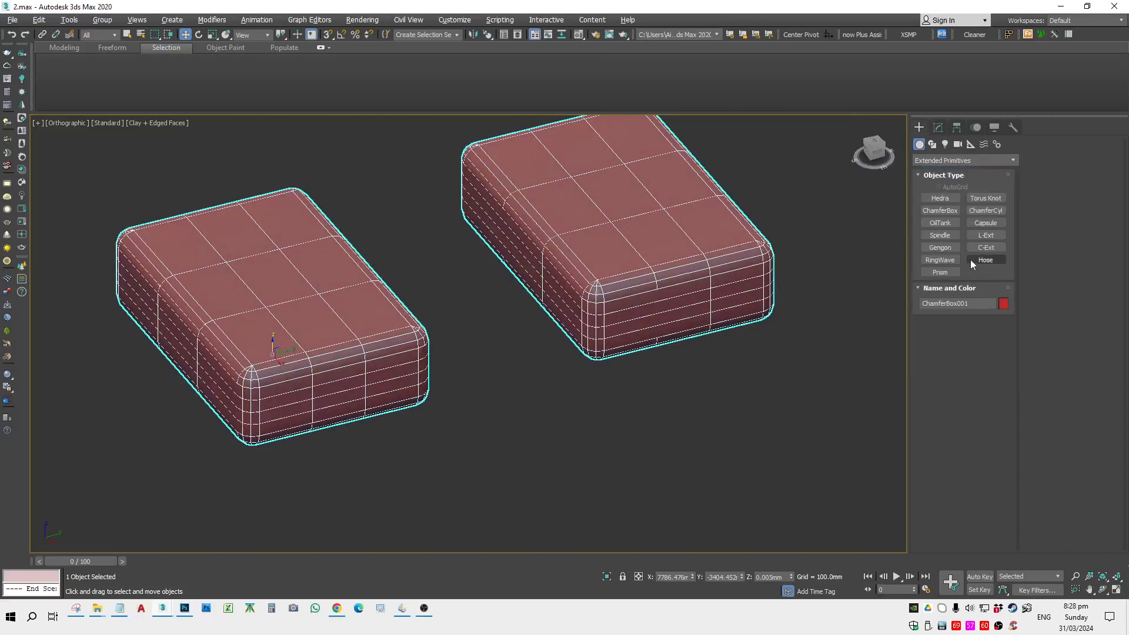
{"action": "scroll", "coordinate": [515, 313], "scroll_direction": "down", "scroll_amount": 4}
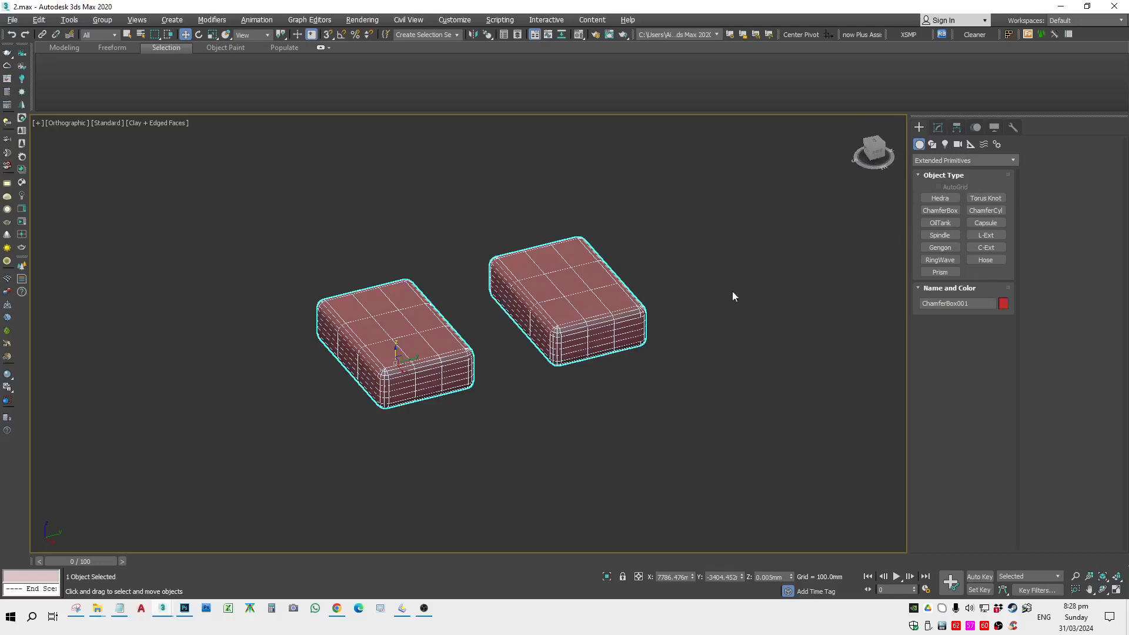
{"action": "left_click", "coordinate": [959, 239]}
{"action": "left_click_drag", "start_coordinate": [722, 361], "coordinate": [820, 353]}
{"action": "left_click", "coordinate": [791, 329]}
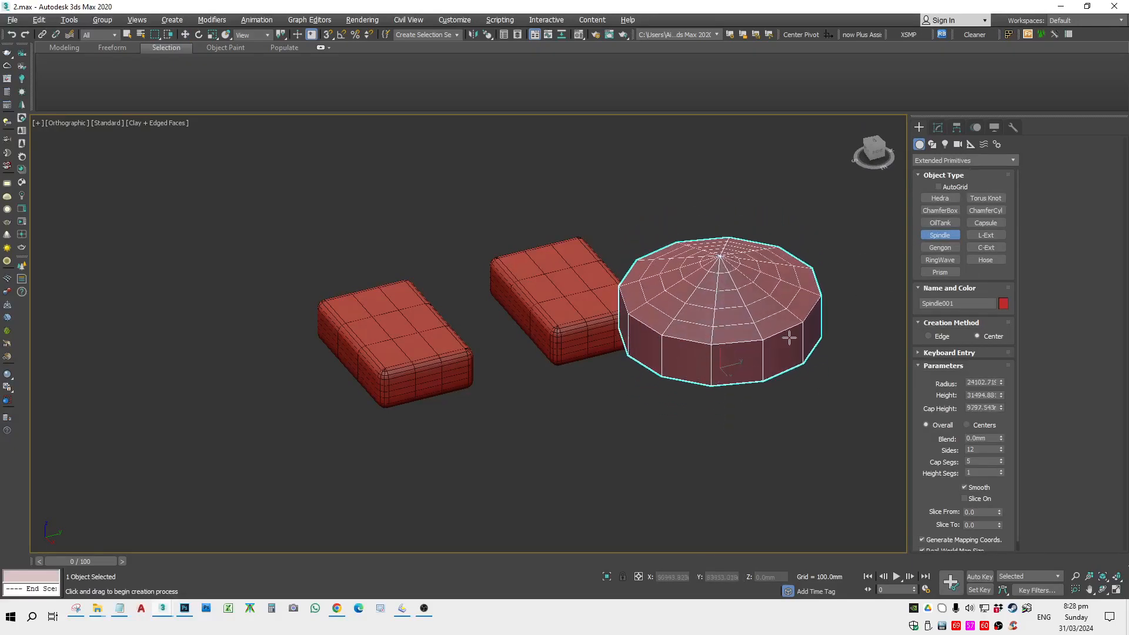
{"action": "left_click", "coordinate": [794, 286]}
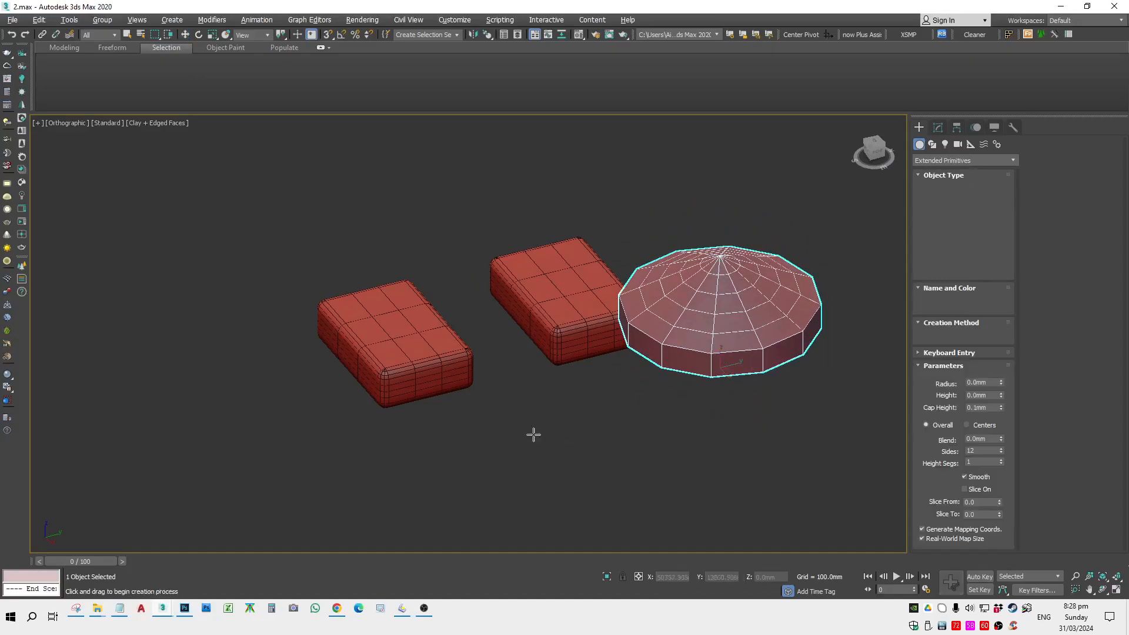
Step: Create an OilTank about 86696 mm high in front of the chamfer boxes and spindle, and leave object creation
{"action": "left_click_drag", "start_coordinate": [533, 434], "coordinate": [549, 500]}
{"action": "left_click", "coordinate": [545, 214]}
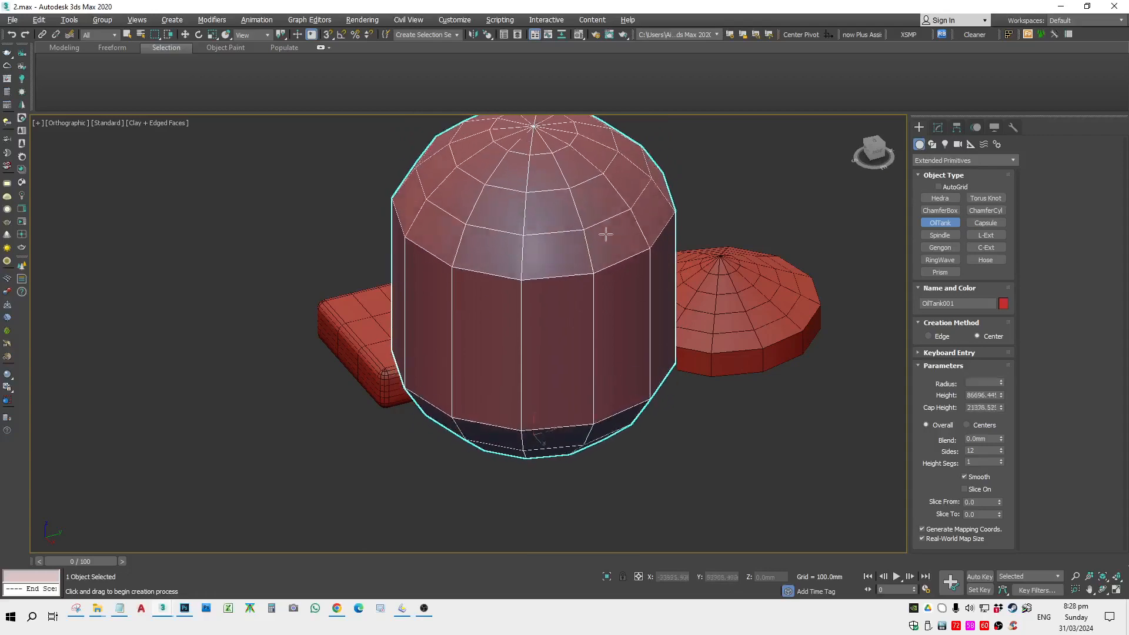
{"action": "left_click", "coordinate": [599, 259]}
{"action": "key", "text": "w"}
{"action": "key", "text": "alt+space"}
{"action": "key", "text": "Escape"}
{"action": "scroll", "coordinate": [591, 401], "scroll_direction": "down", "scroll_amount": 2}
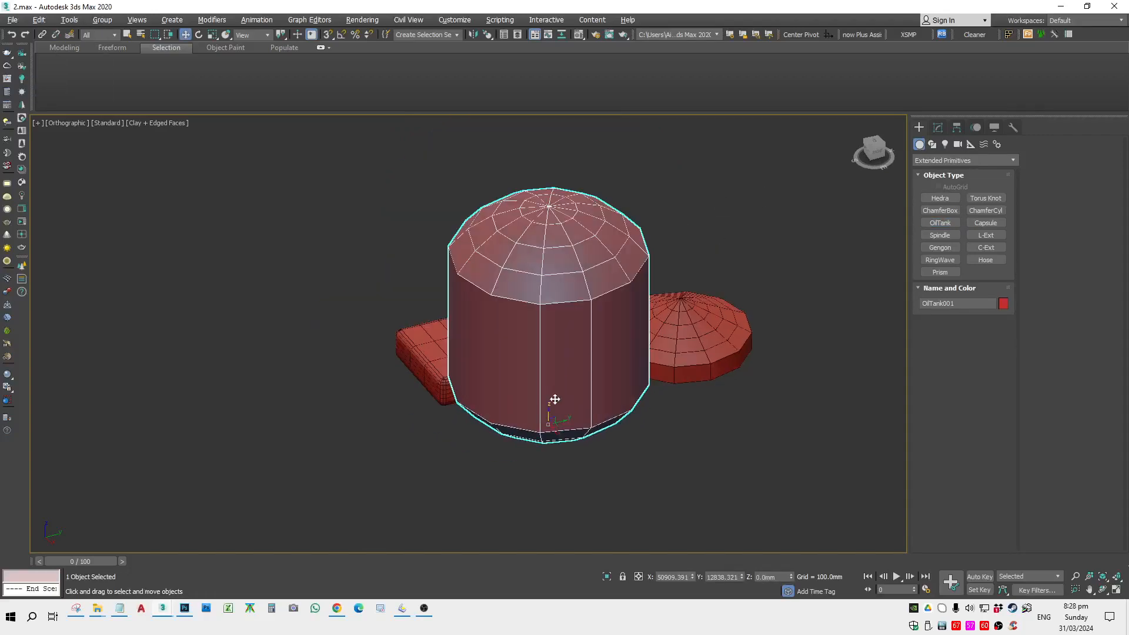
Step: Move the oil tank aside and delete every extended primitive from the scene
{"action": "middle_click_drag", "start_coordinate": [587, 318], "coordinate": [613, 381], "text": "alt"}
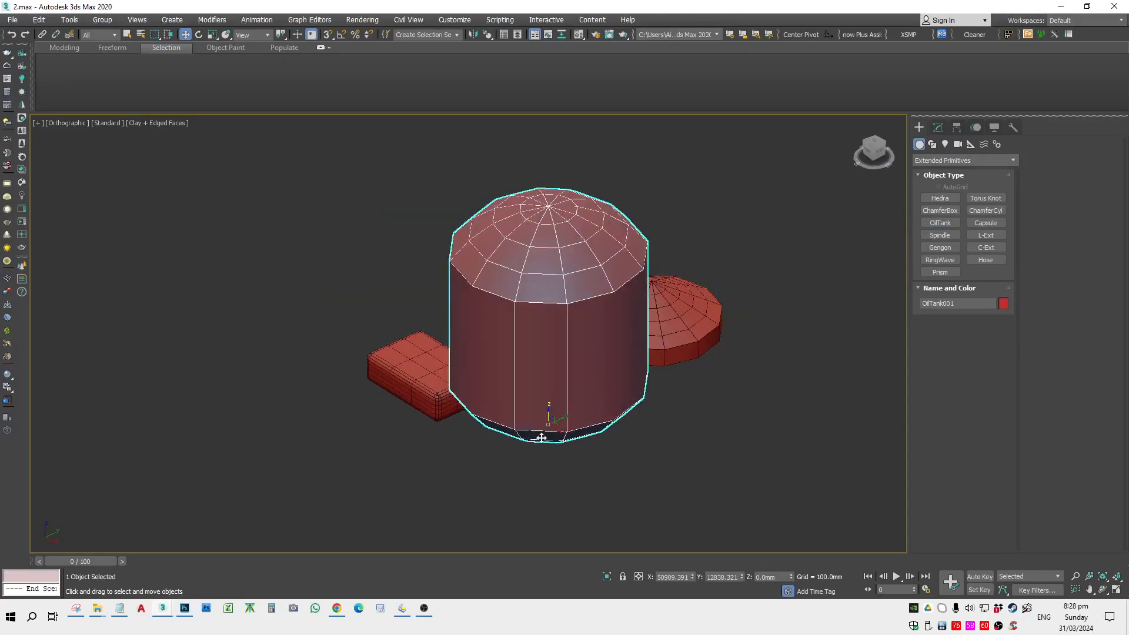
{"action": "left_click_drag", "start_coordinate": [556, 430], "coordinate": [426, 314]}
{"action": "scroll", "coordinate": [562, 350], "scroll_direction": "down", "scroll_amount": 2}
{"action": "left_click_drag", "start_coordinate": [267, 194], "coordinate": [736, 409]}
{"action": "scroll", "coordinate": [735, 382], "scroll_direction": "down", "scroll_amount": 2}
{"action": "key", "text": "Delete"}
{"action": "left_click_drag", "start_coordinate": [676, 282], "coordinate": [401, 424]}
{"action": "scroll", "coordinate": [559, 289], "scroll_direction": "down", "scroll_amount": 2}
{"action": "middle_click_drag", "start_coordinate": [559, 289], "coordinate": [547, 322]}
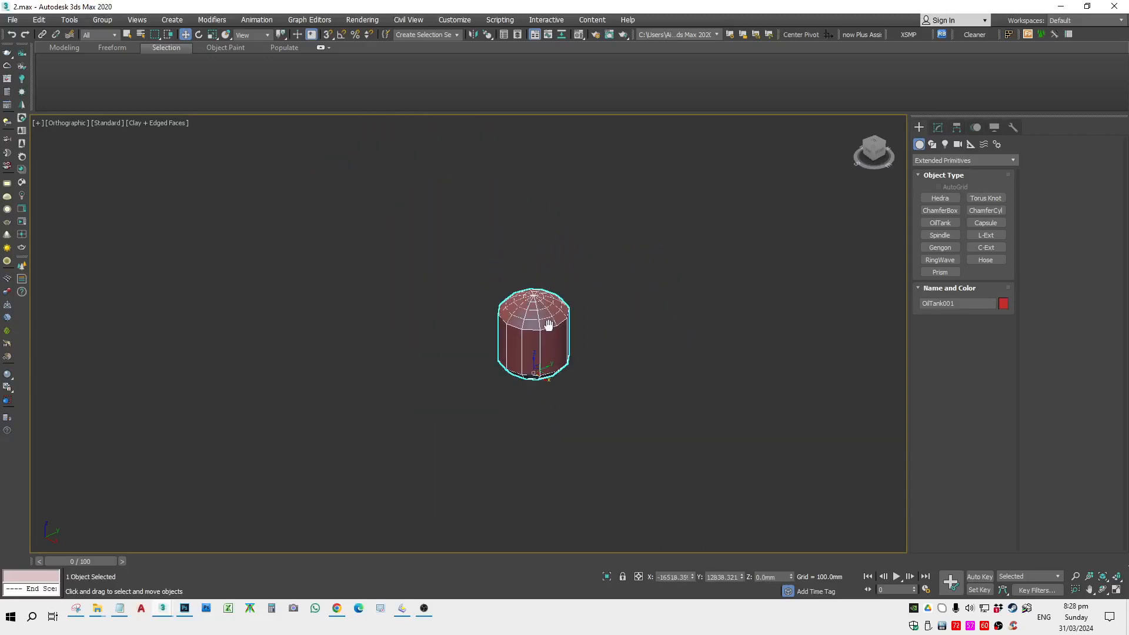
{"action": "key", "text": "Delete"}
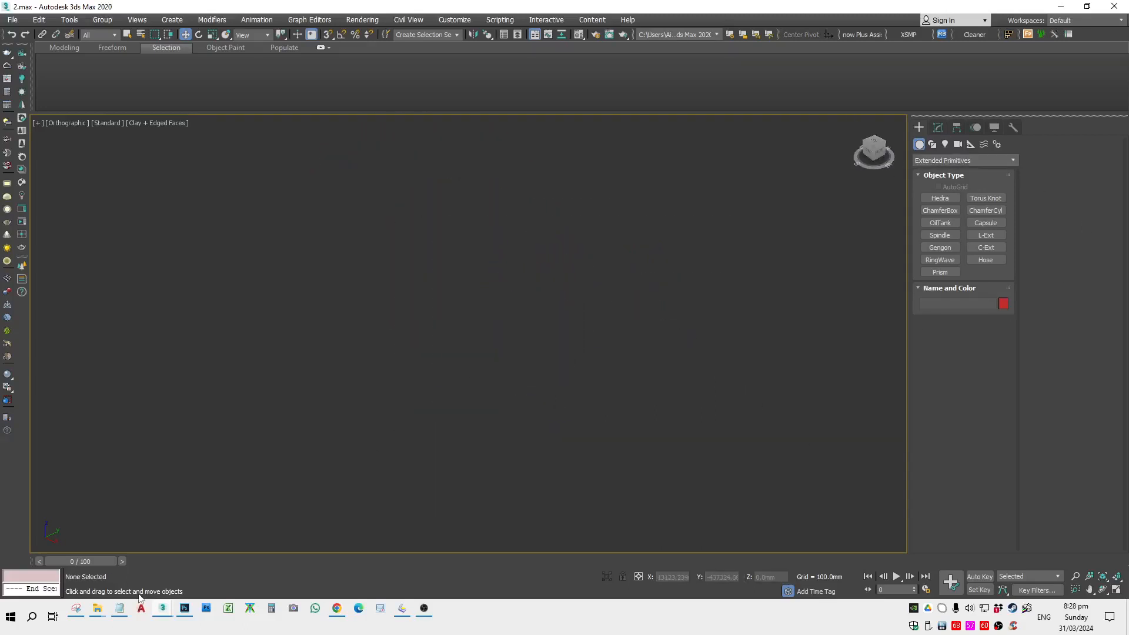
Step: Review the lesson 2 item on editing polygons with quick cut, cut and bridge in the Notepad notes, then return to 3ds Max
{"action": "left_click", "coordinate": [111, 615]}
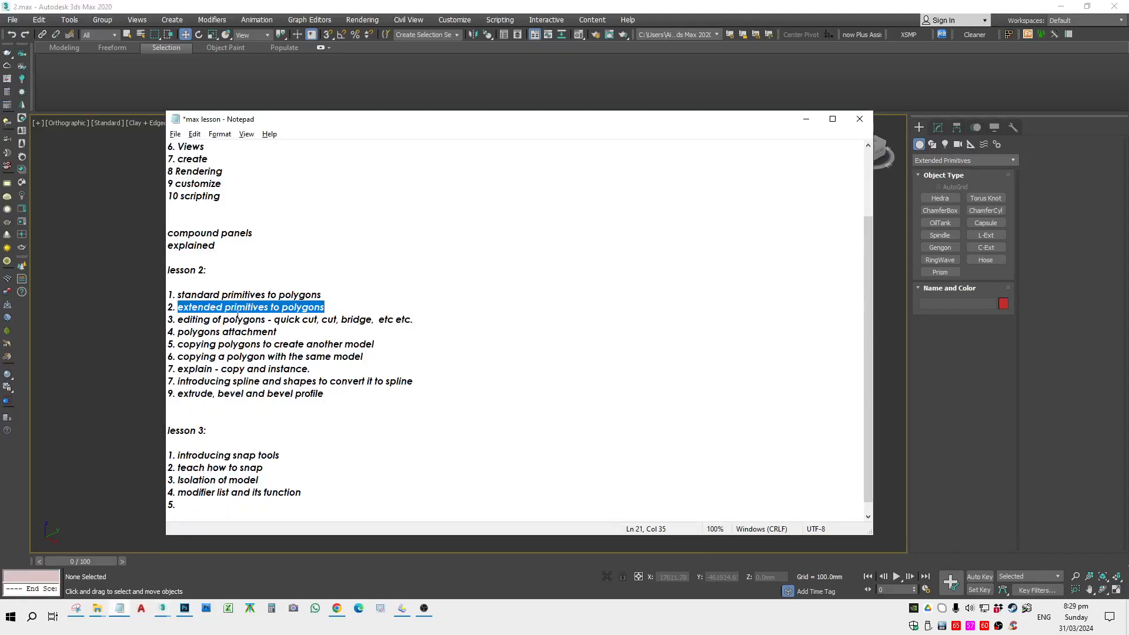
{"action": "left_click_drag", "start_coordinate": [413, 320], "coordinate": [358, 320]}
{"action": "left_click", "coordinate": [178, 307]}
{"action": "left_click", "coordinate": [330, 320]}
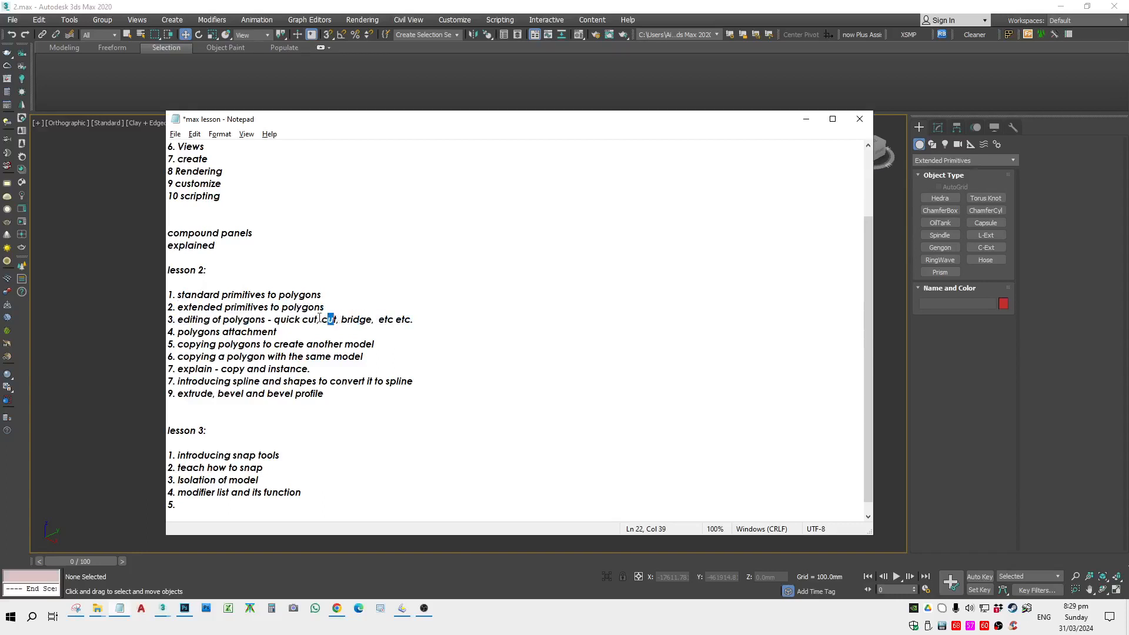
{"action": "left_click", "coordinate": [969, 330]}
Step: Create a standard-primitive box about 104 by 130 mm and 88 mm high in the top view, with one segment in each direction
{"action": "left_click", "coordinate": [936, 160]}
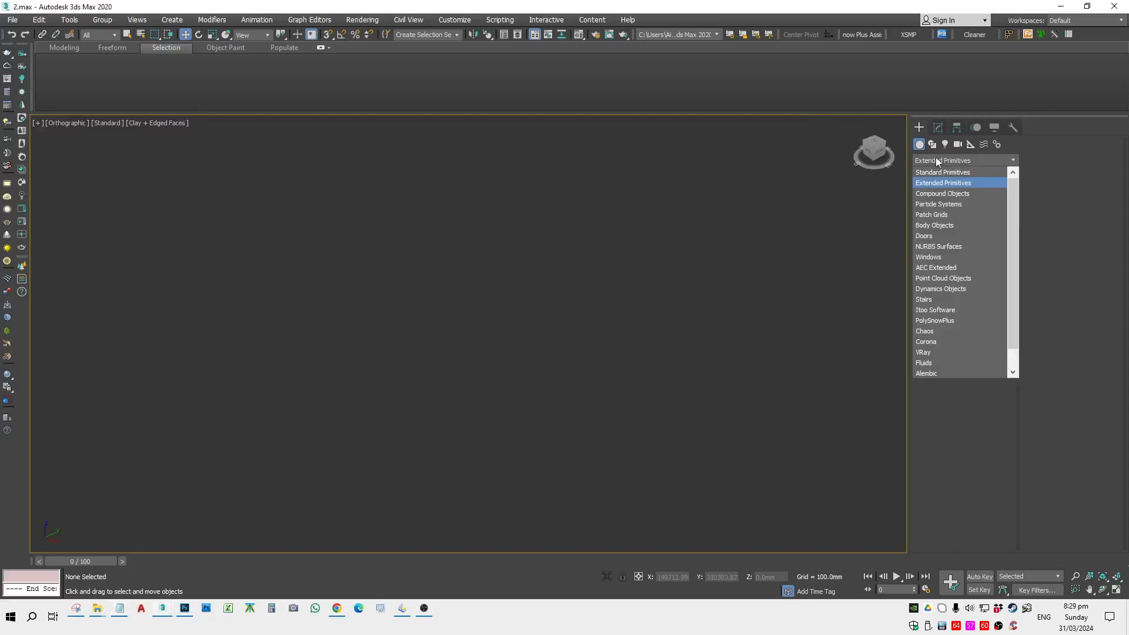
{"action": "left_click", "coordinate": [931, 172]}
{"action": "key", "text": "t"}
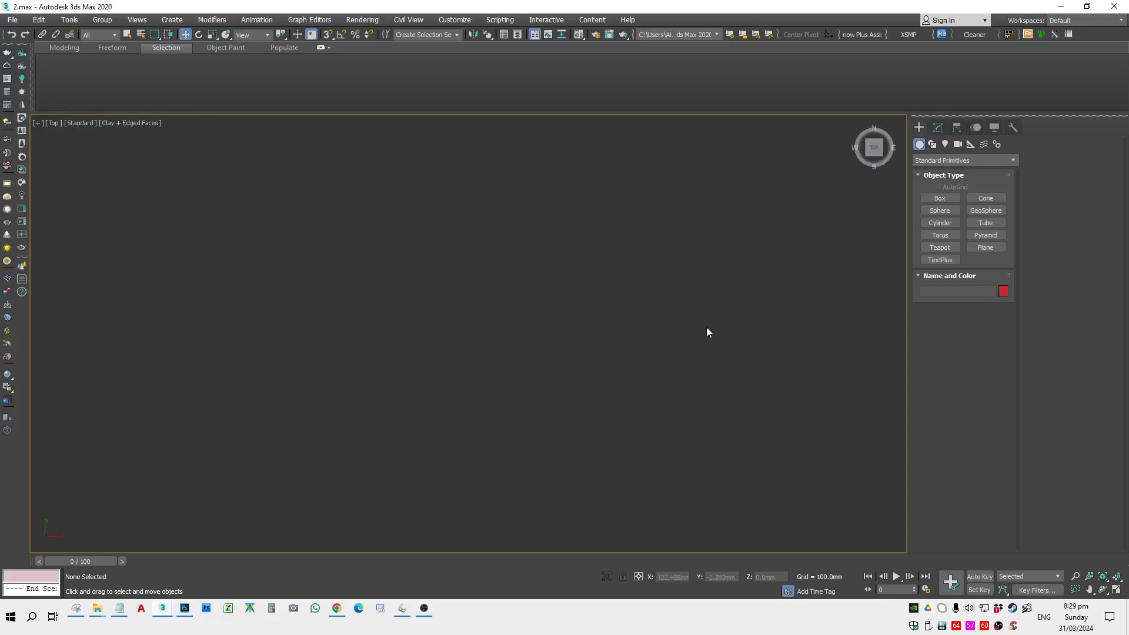
{"action": "left_click", "coordinate": [929, 198]}
{"action": "left_click_drag", "start_coordinate": [682, 292], "coordinate": [396, 520]}
{"action": "left_click", "coordinate": [473, 327]}
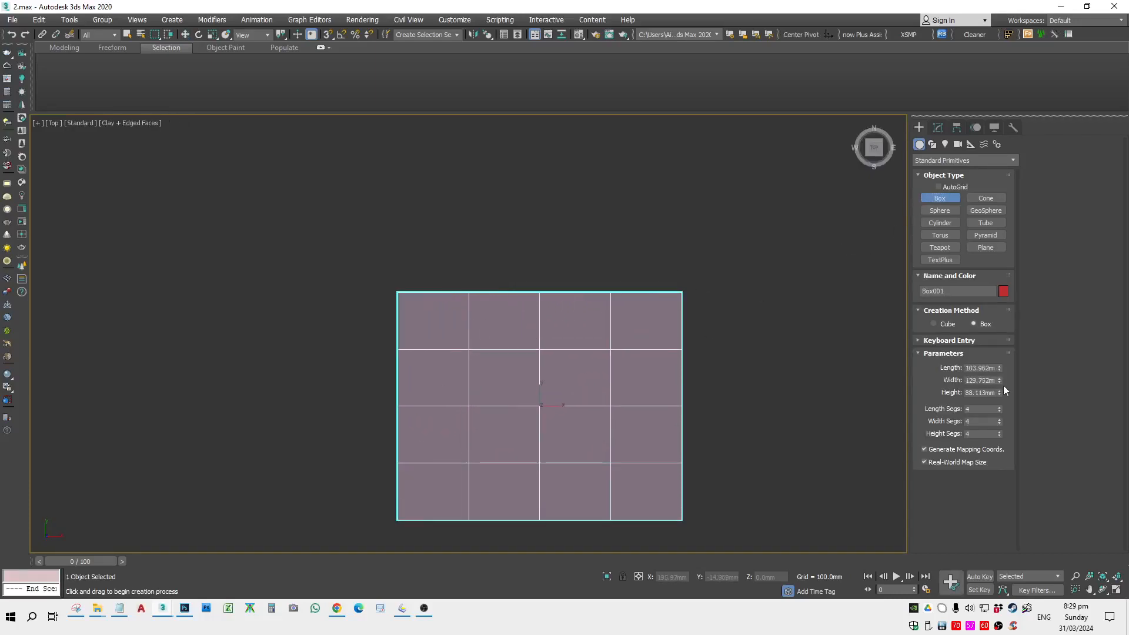
{"action": "right_click", "coordinate": [999, 408]}
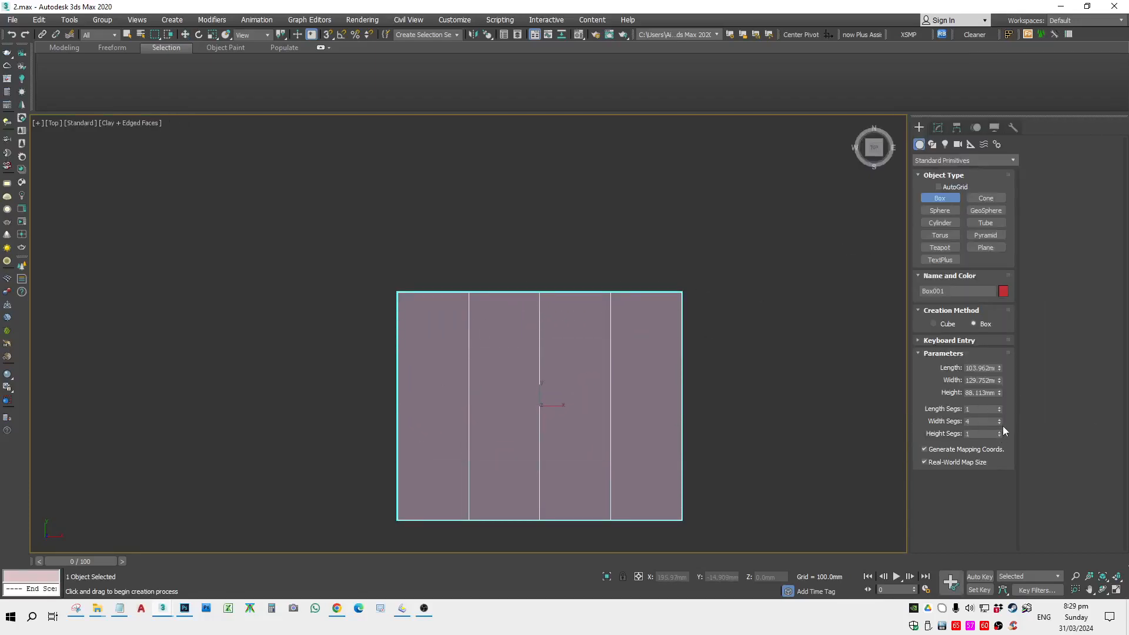
{"action": "right_click", "coordinate": [1001, 420]}
Step: Set the box's length, width and height to 1000 mm each
{"action": "left_click", "coordinate": [981, 368]}
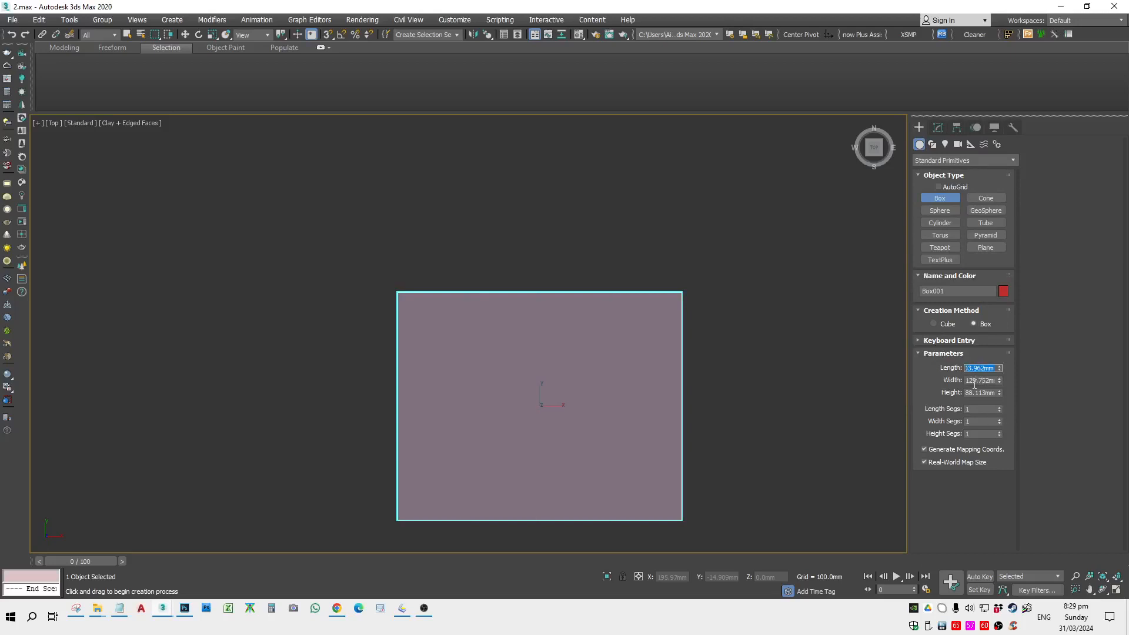
{"action": "type", "text": "1000"}
{"action": "key", "text": "Tab"}
{"action": "type", "text": "10"}
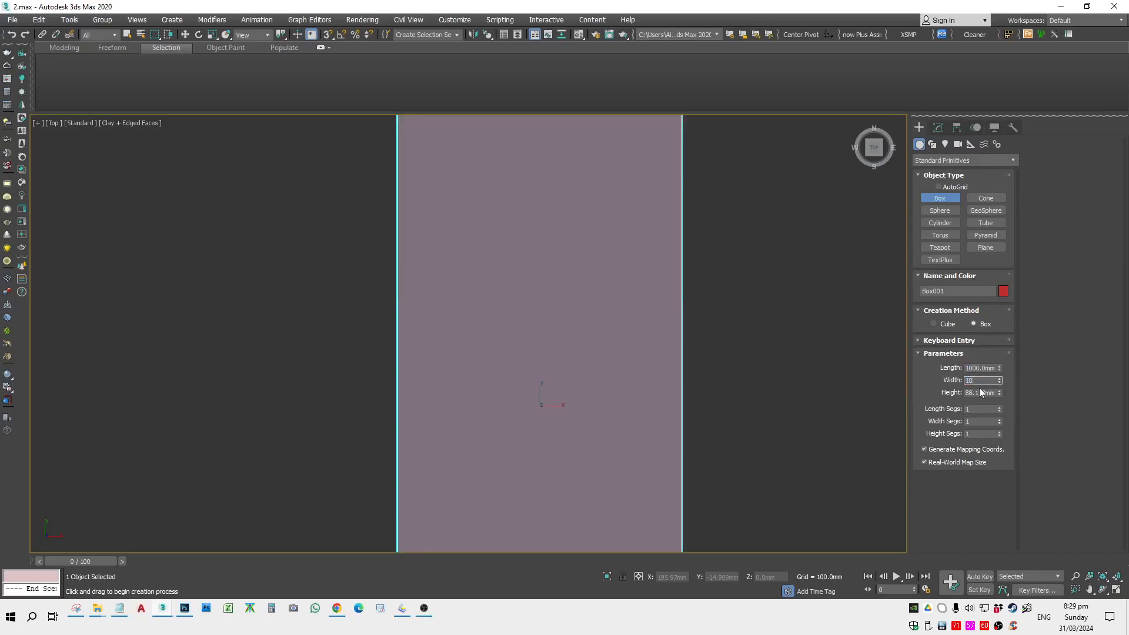
{"action": "type", "text": "00"}
{"action": "key", "text": "Tab"}
{"action": "key", "text": "Return"}
{"action": "scroll", "coordinate": [513, 320], "scroll_direction": "down", "scroll_amount": 7}
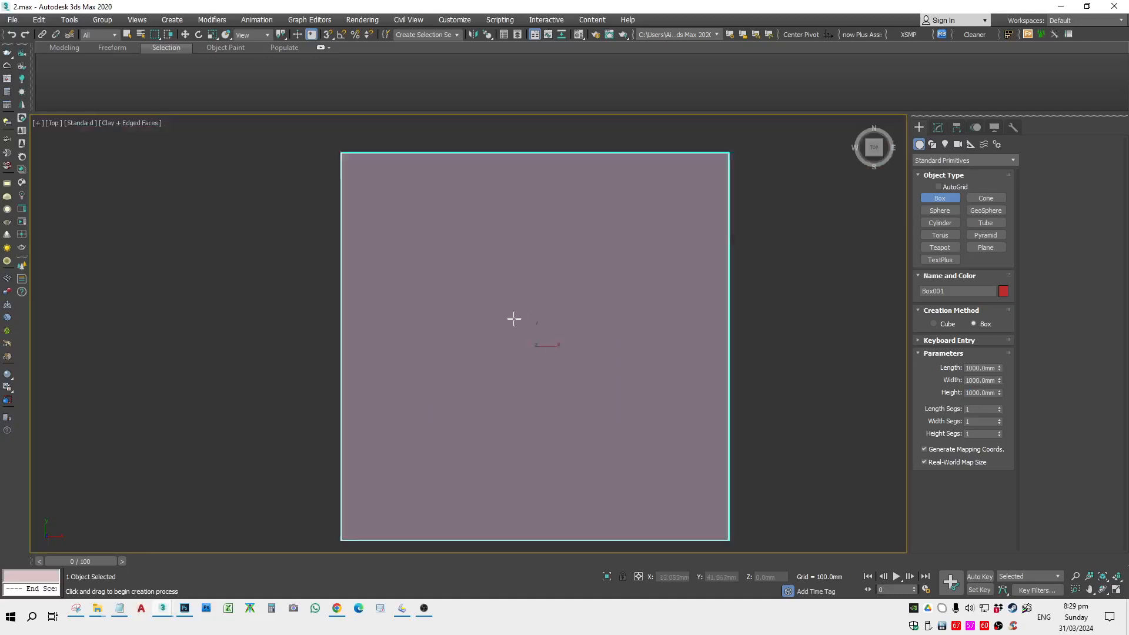
Step: Leave box creation and convert the 1000 mm box to an Editable Poly
{"action": "middle_click_drag", "start_coordinate": [492, 361], "coordinate": [582, 321], "text": "alt"}
{"action": "right_click", "coordinate": [583, 321]}
{"action": "right_click", "coordinate": [601, 364]}
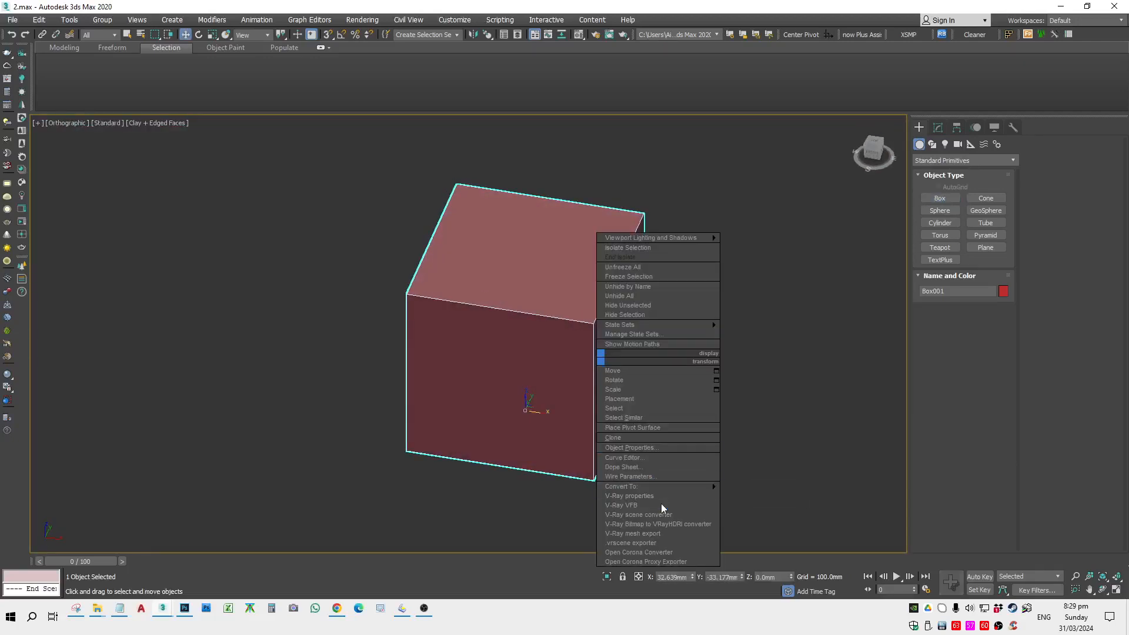
{"action": "mouse_move", "coordinate": [693, 487]}
{"action": "left_click", "coordinate": [753, 500]}
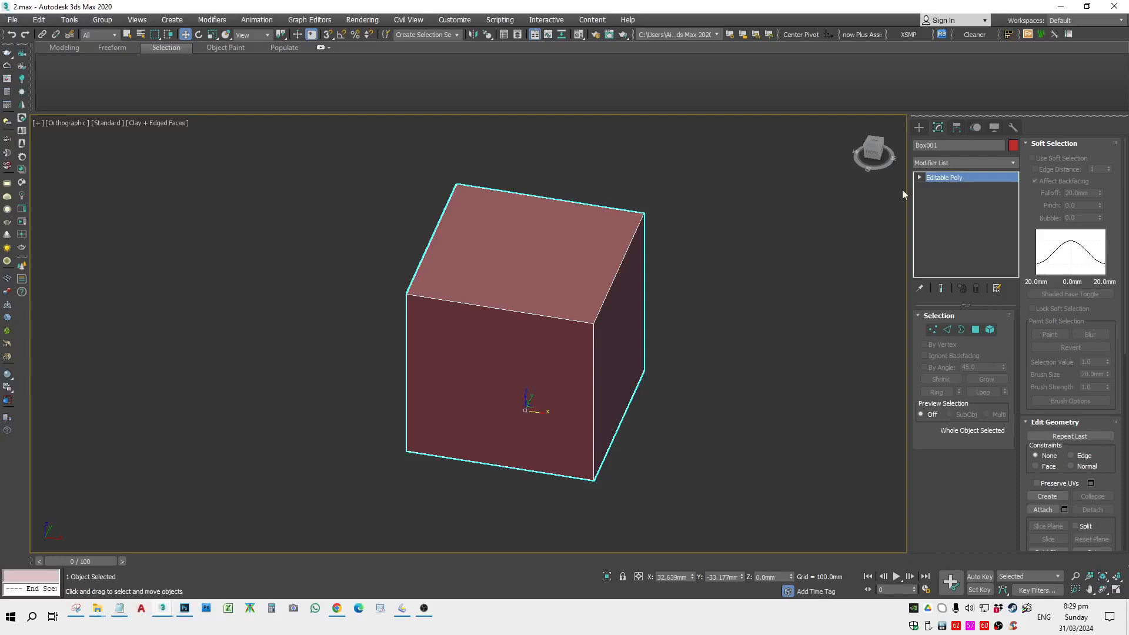
Step: QuickSlice the box freehand in the top view with several cuts at different angles, and leave the tool
{"action": "key", "text": "t"}
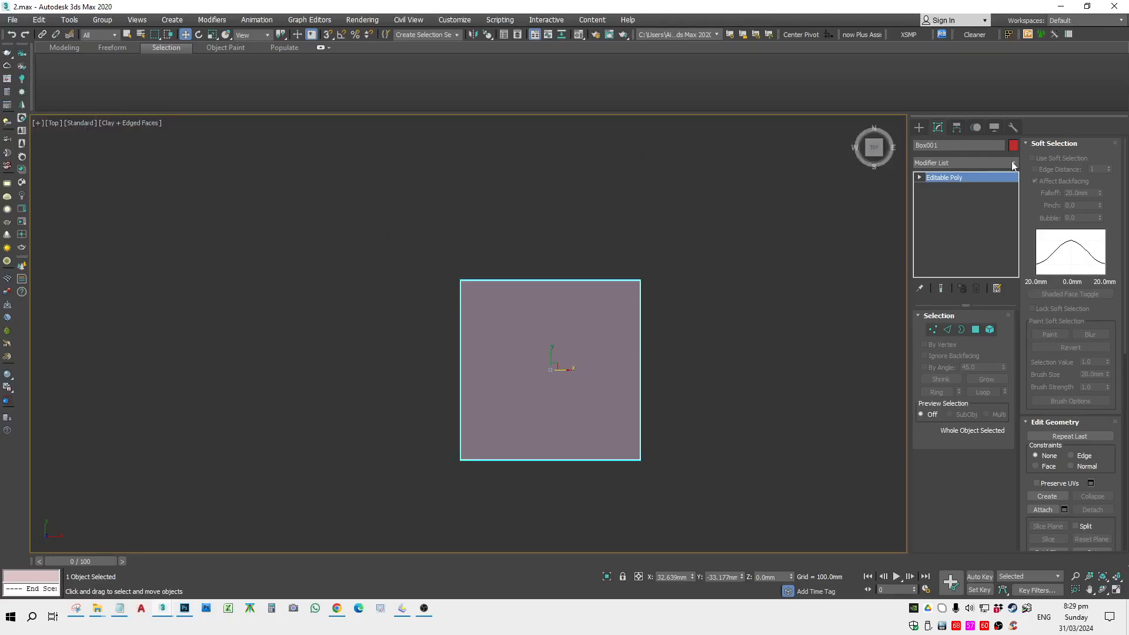
{"action": "left_click", "coordinate": [1045, 143]}
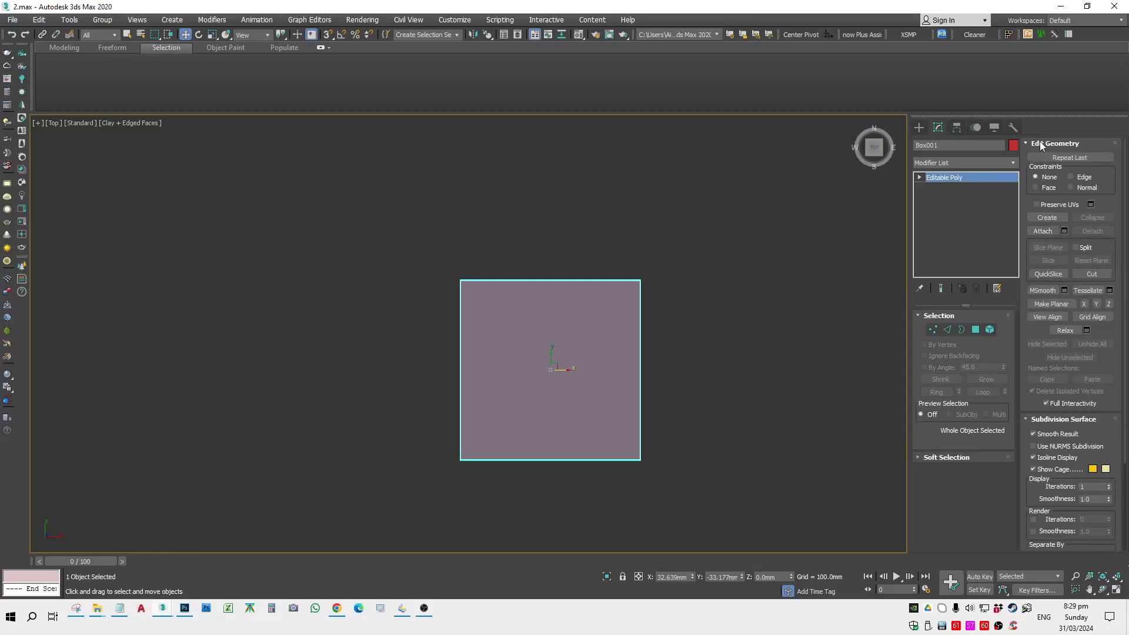
{"action": "left_click", "coordinate": [1048, 274]}
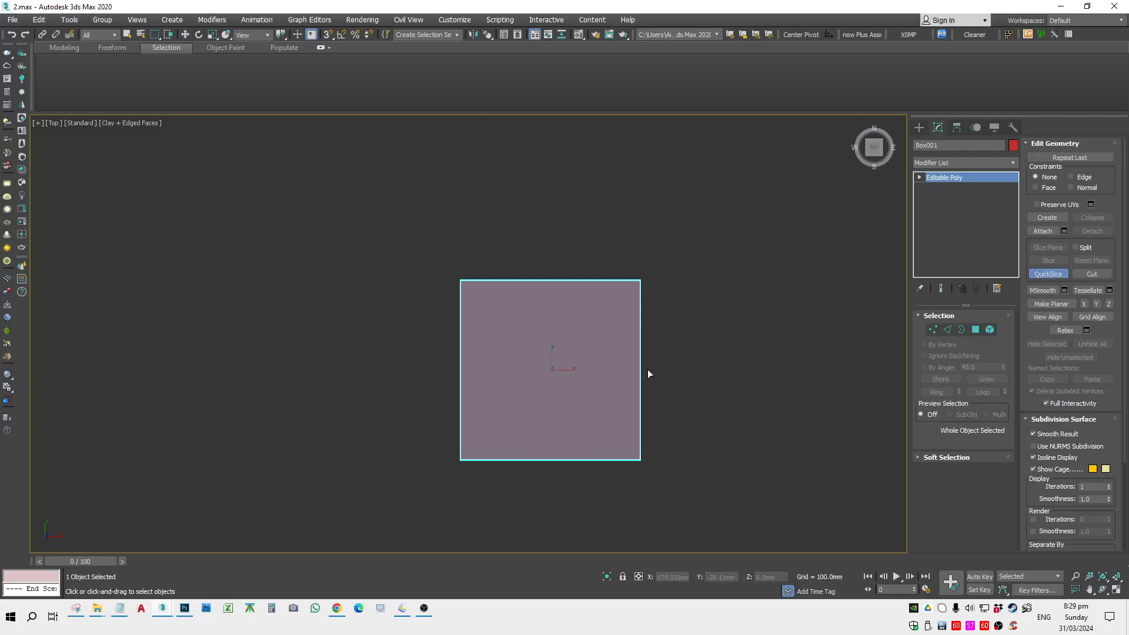
{"action": "left_click_drag", "start_coordinate": [581, 356], "coordinate": [514, 349]}
{"action": "left_click_drag", "start_coordinate": [611, 253], "coordinate": [534, 405]}
{"action": "left_click_drag", "start_coordinate": [483, 278], "coordinate": [645, 418]}
{"action": "left_click_drag", "start_coordinate": [709, 325], "coordinate": [623, 353]}
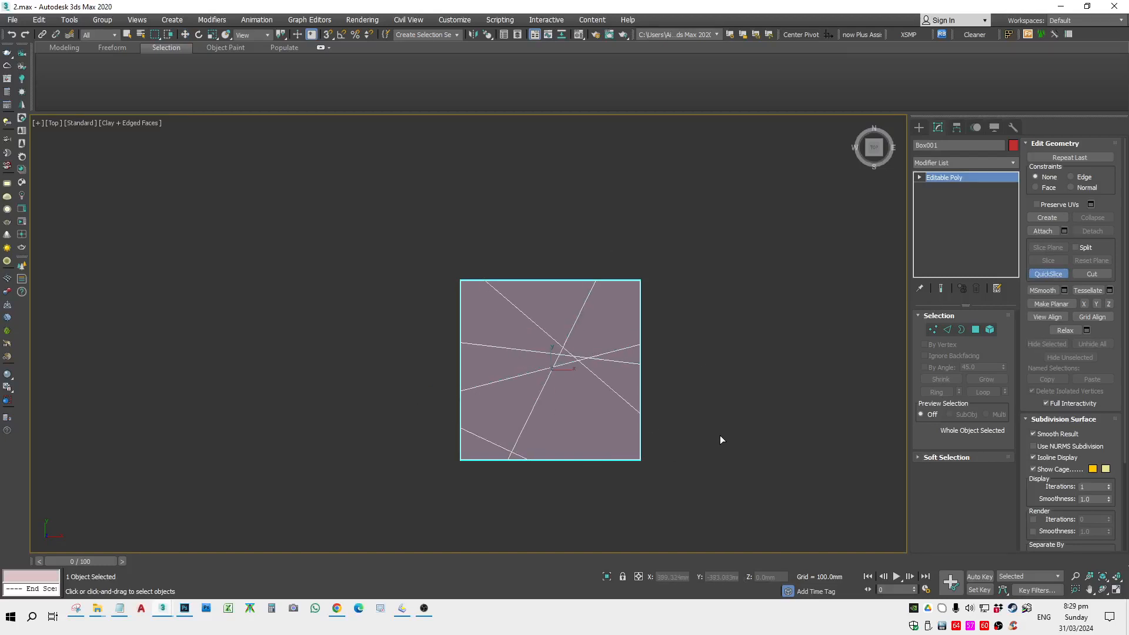
{"action": "middle_click_drag", "start_coordinate": [720, 435], "coordinate": [630, 352], "text": "alt"}
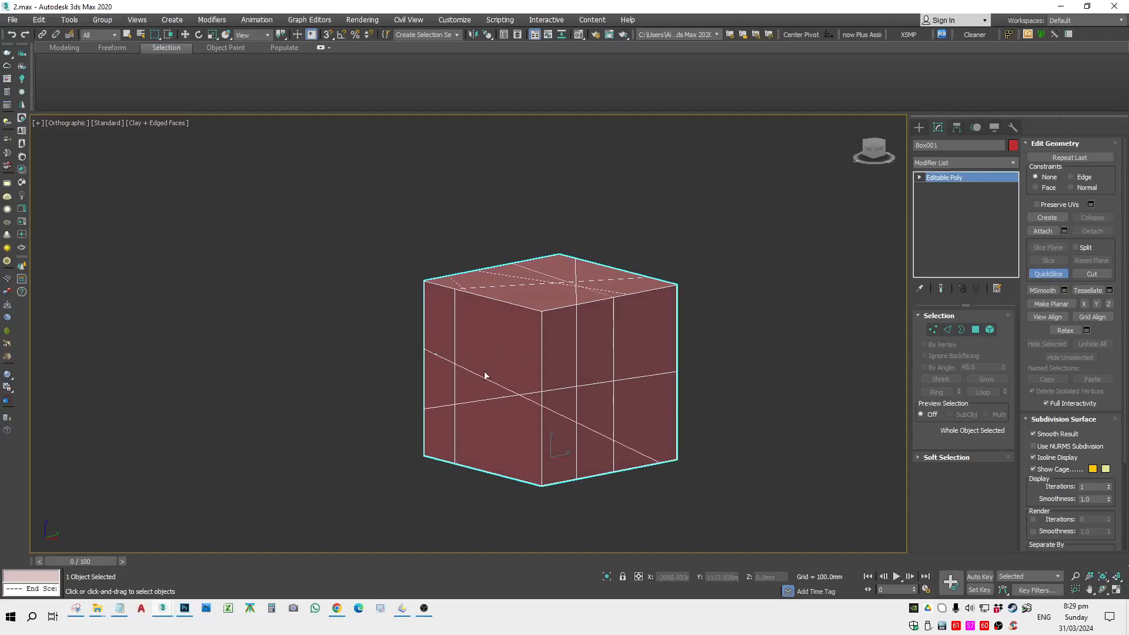
{"action": "key", "text": "w"}
{"action": "middle_click_drag", "start_coordinate": [558, 395], "coordinate": [548, 425], "text": "alt"}
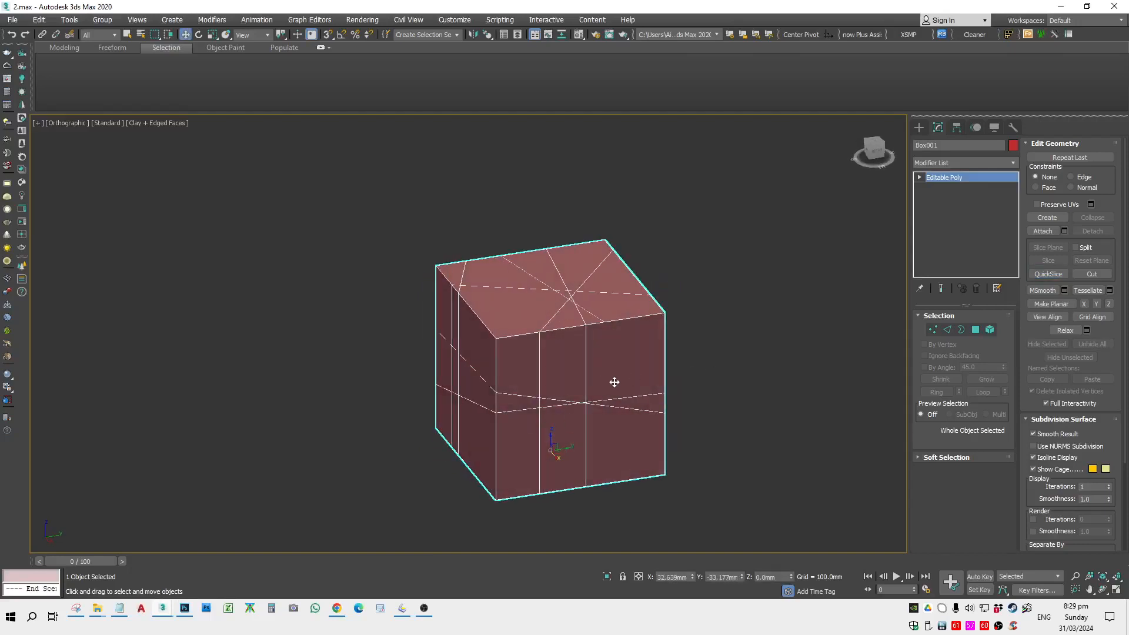
Step: Undo all the freehand slices and the Editable Poly conversion, and return to the top view
{"action": "key", "text": "ctrl+z"}
{"action": "key", "text": "ctrl+z"}
{"action": "key", "text": "ctrl+z"}
{"action": "key", "text": "ctrl+z"}
{"action": "key", "text": "ctrl+z"}
{"action": "key", "text": "t"}
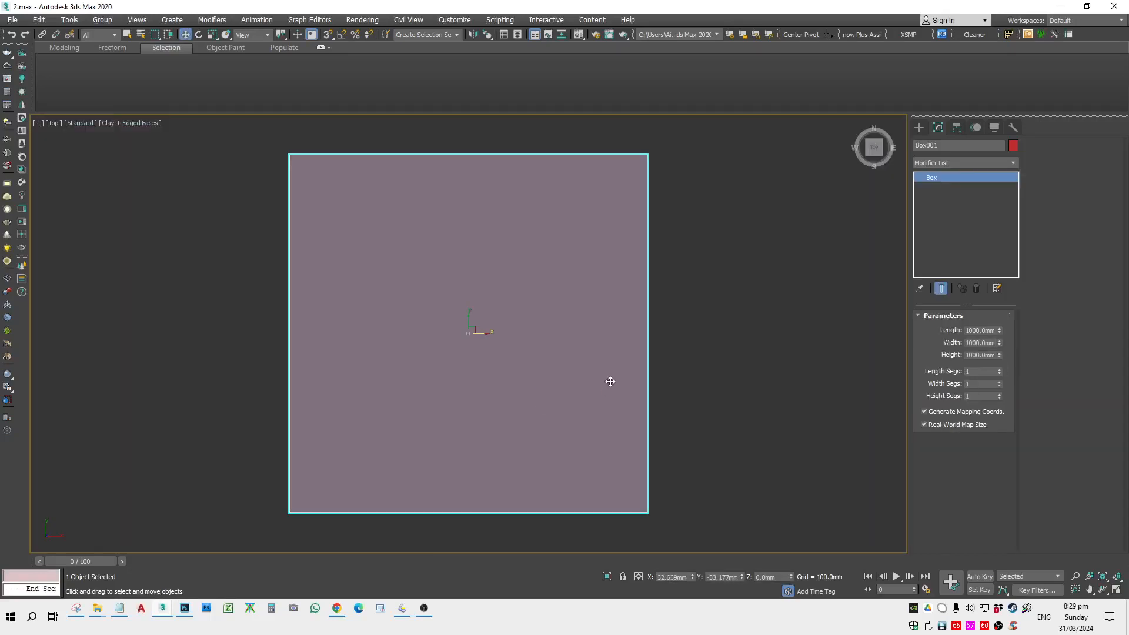
Step: Convert the unsliced box to an Editable Poly again
{"action": "scroll", "coordinate": [610, 382], "scroll_direction": "down", "scroll_amount": 5}
{"action": "right_click", "coordinate": [616, 363]}
{"action": "mouse_move", "coordinate": [682, 493]}
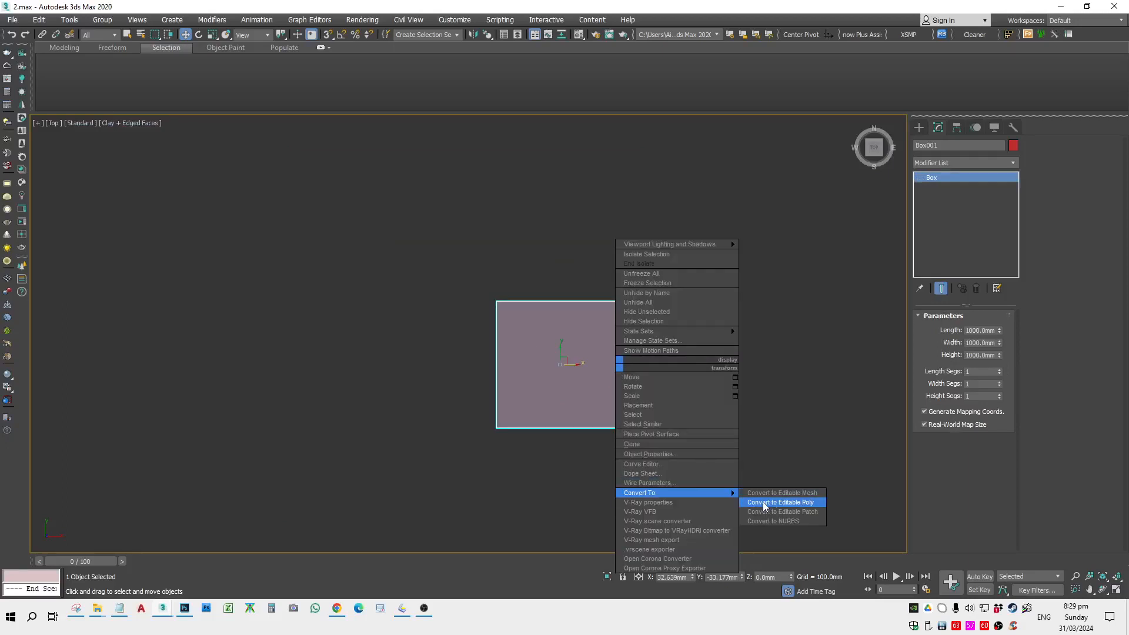
{"action": "left_click", "coordinate": [763, 503]}
Step: Start QuickSlice, turn on 3D snapping, and review the snap types and options in the Grid and Snap Settings
{"action": "left_click", "coordinate": [1051, 276]}
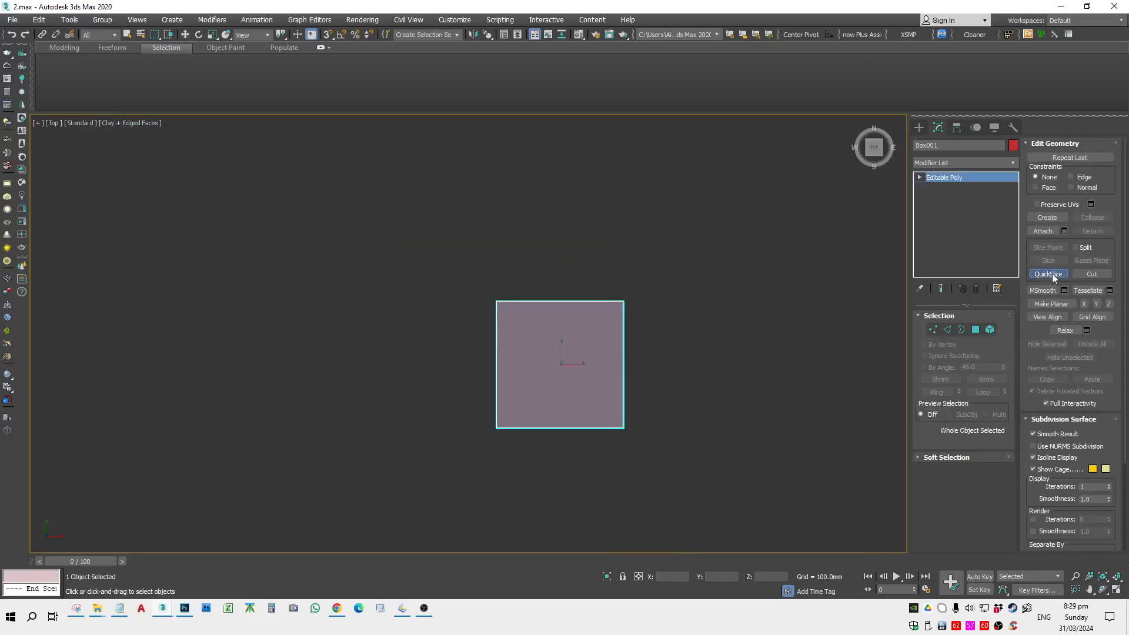
{"action": "left_click", "coordinate": [326, 35]}
{"action": "right_click", "coordinate": [328, 35]}
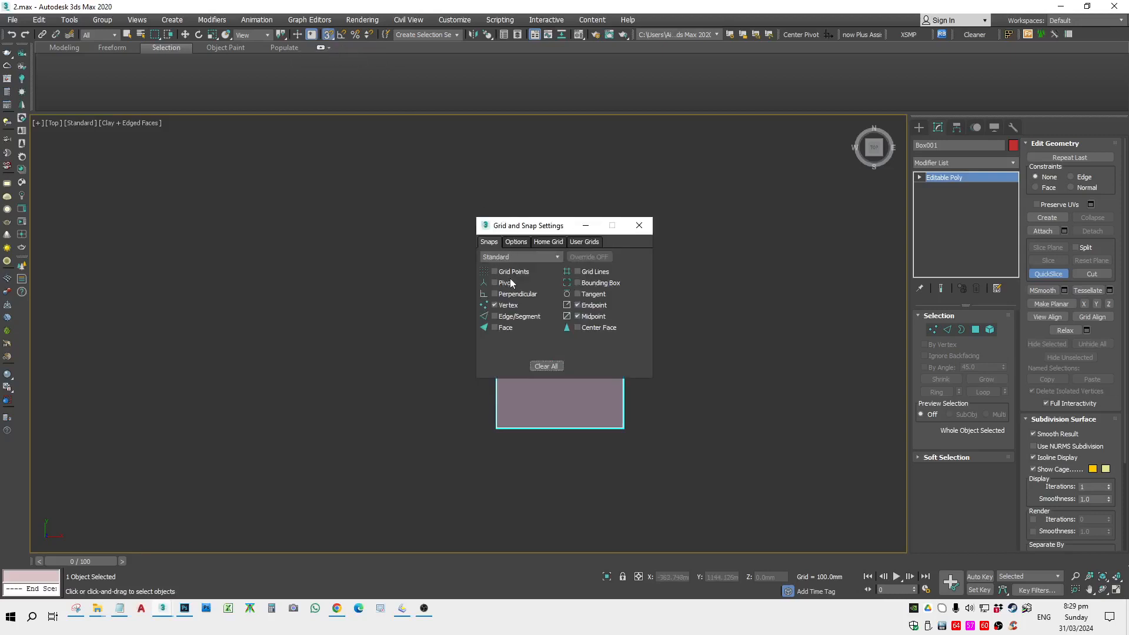
{"action": "left_click", "coordinate": [516, 243]}
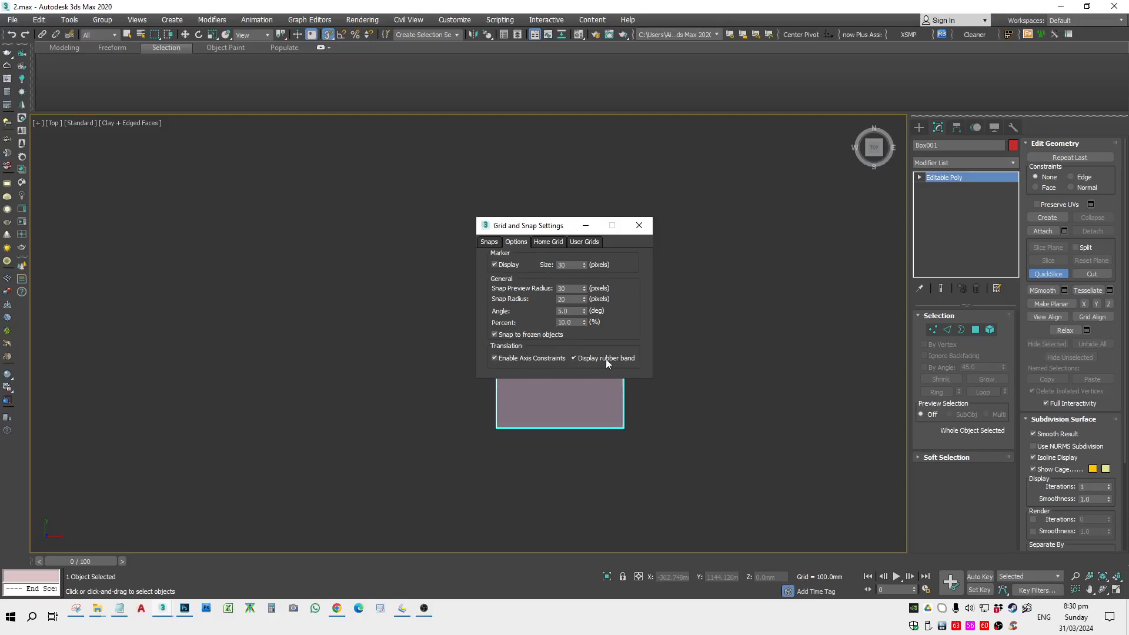
{"action": "left_click", "coordinate": [640, 226]}
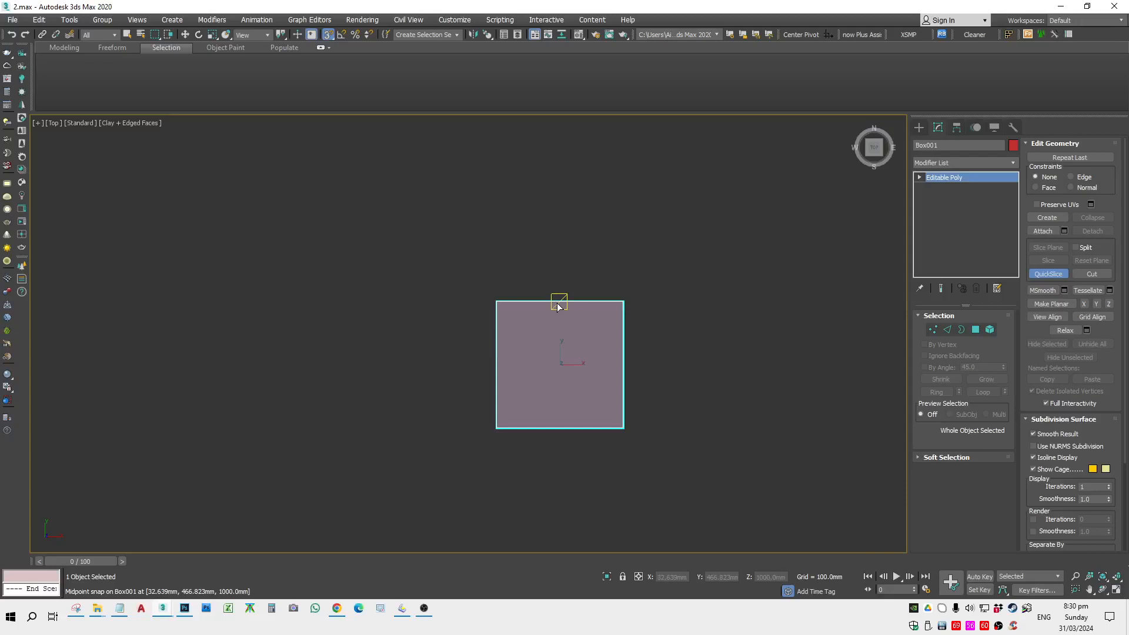
Step: QuickSlice the box into four quarters in the top view by snapping to the midpoints of opposite edges
{"action": "left_click", "coordinate": [560, 428]}
{"action": "scroll", "coordinate": [633, 405], "scroll_direction": "up", "scroll_amount": 3}
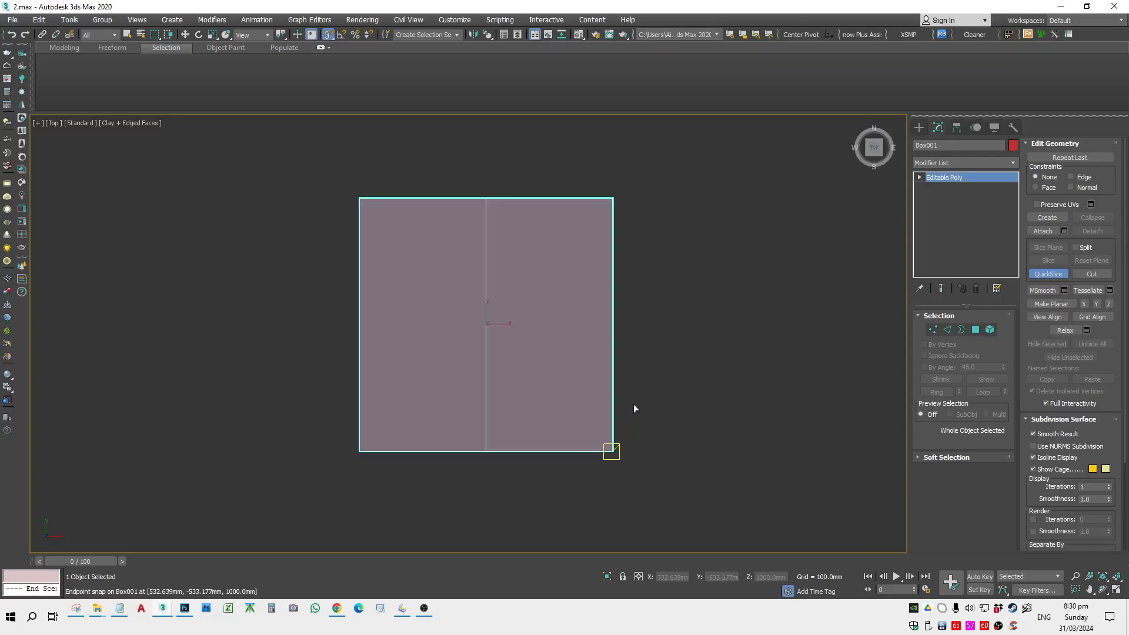
{"action": "left_click", "coordinate": [612, 325]}
{"action": "left_click", "coordinate": [359, 326]}
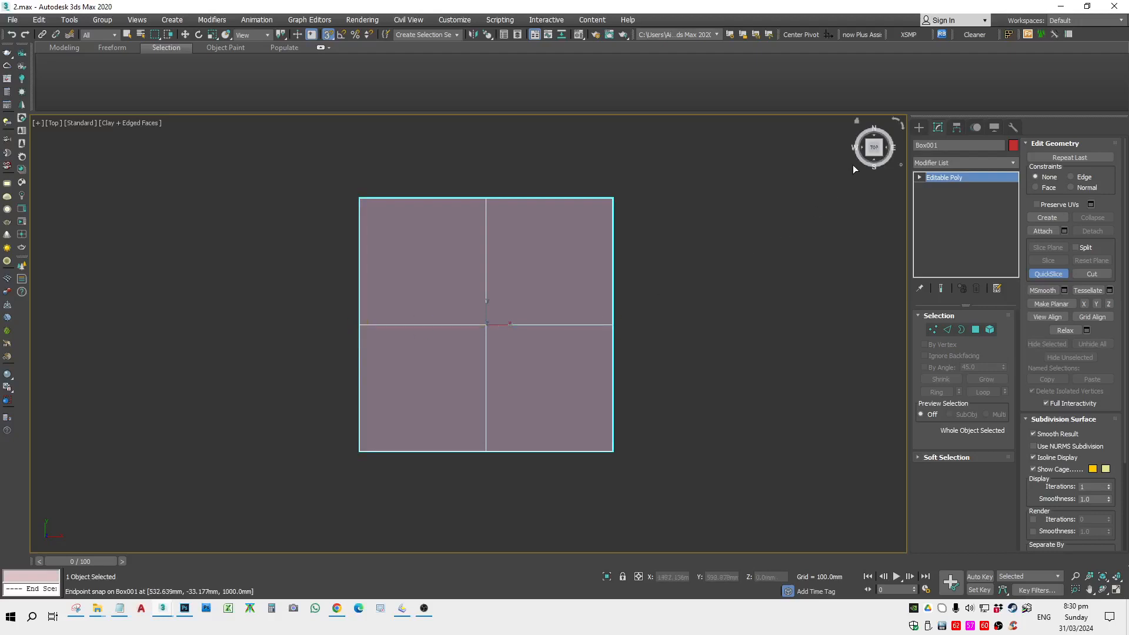
Step: In the front view, QuickSlice the box horizontally at mid-height and through the midpoints of its upper and lower halves, and exit the tool
{"action": "left_click", "coordinate": [874, 165]}
{"action": "middle_click_drag", "start_coordinate": [562, 264], "coordinate": [671, 321]}
{"action": "left_click", "coordinate": [742, 268]}
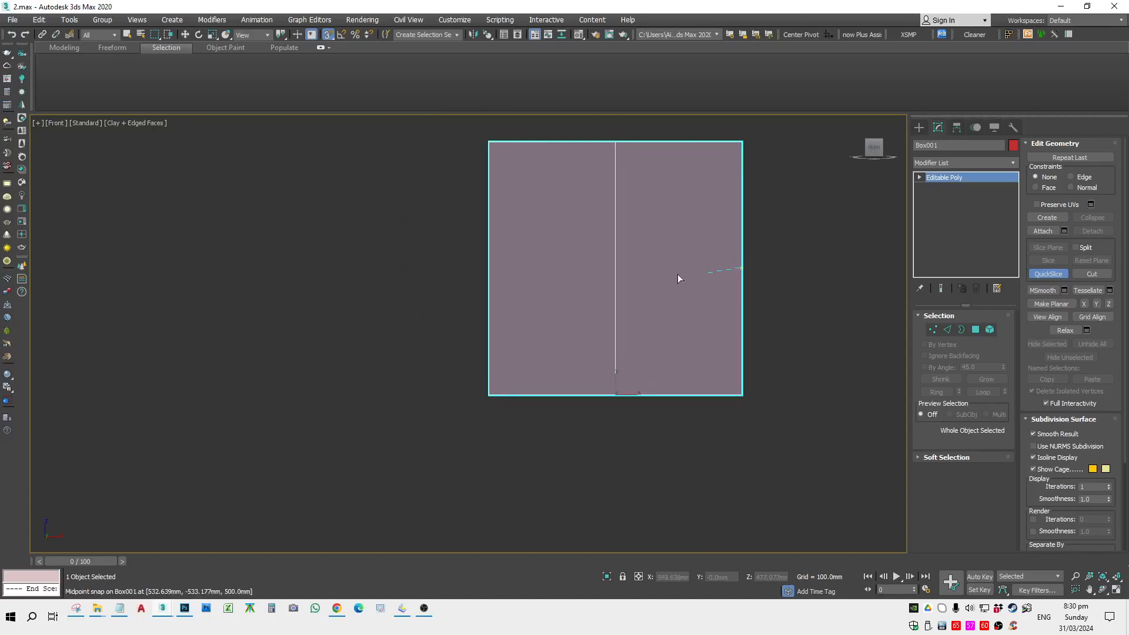
{"action": "left_click", "coordinate": [616, 268]}
{"action": "left_click", "coordinate": [741, 205]}
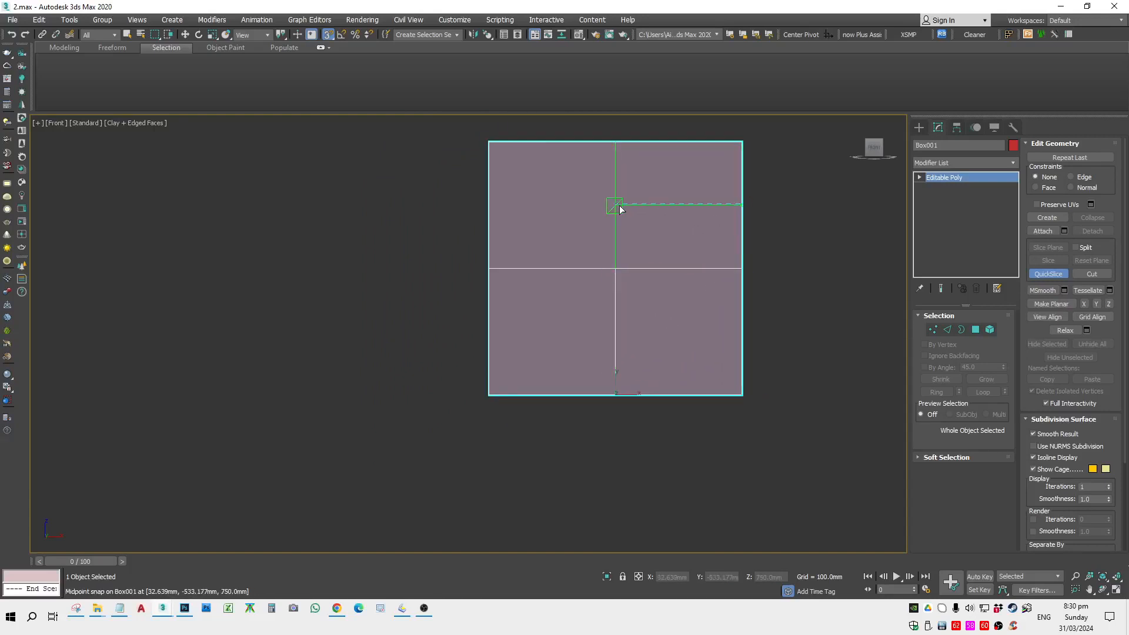
{"action": "left_click", "coordinate": [615, 204]}
{"action": "left_click", "coordinate": [742, 332]}
{"action": "left_click", "coordinate": [616, 331]}
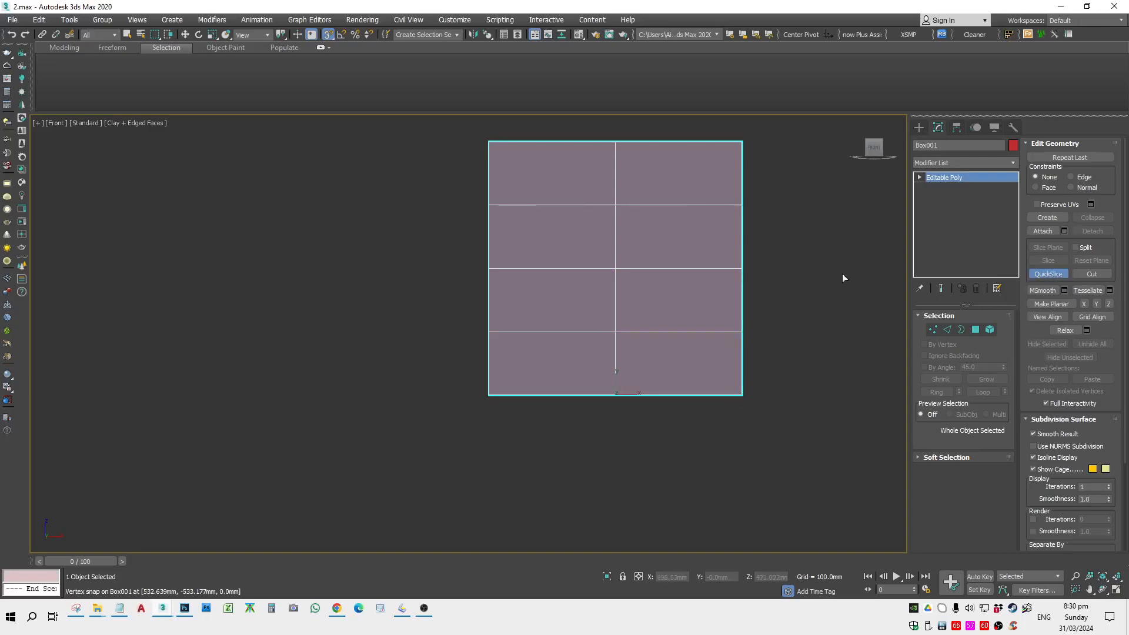
{"action": "right_click", "coordinate": [799, 243]}
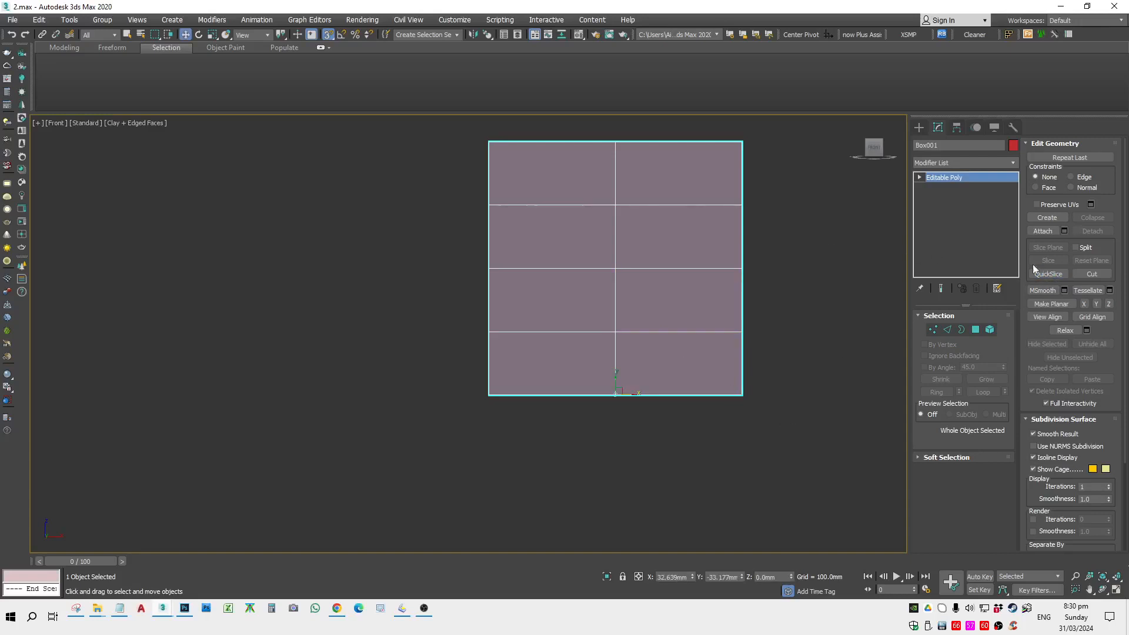
Step: Turn 3D snapping off
{"action": "scroll", "coordinate": [731, 303], "scroll_direction": "down", "scroll_amount": 3}
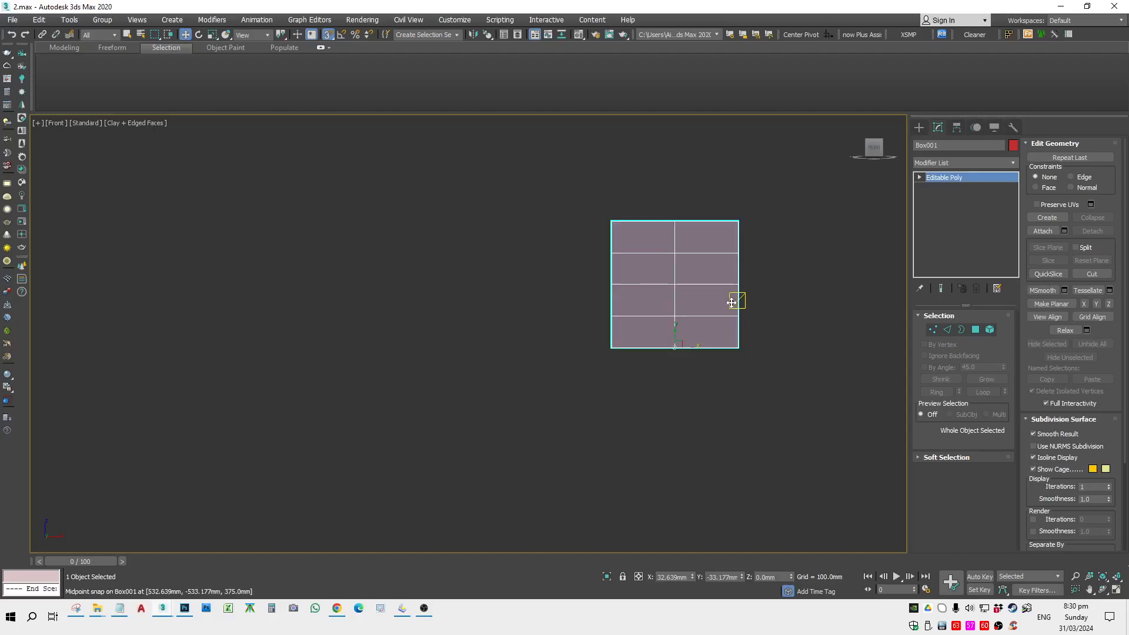
{"action": "left_click", "coordinate": [328, 35]}
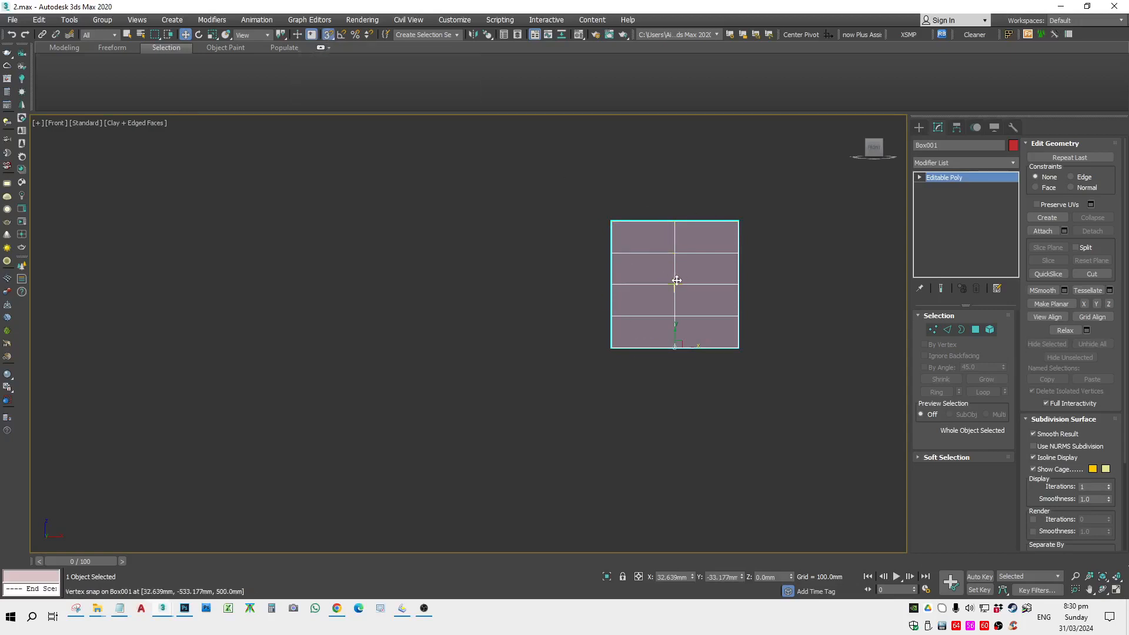
{"action": "left_click", "coordinate": [327, 35]}
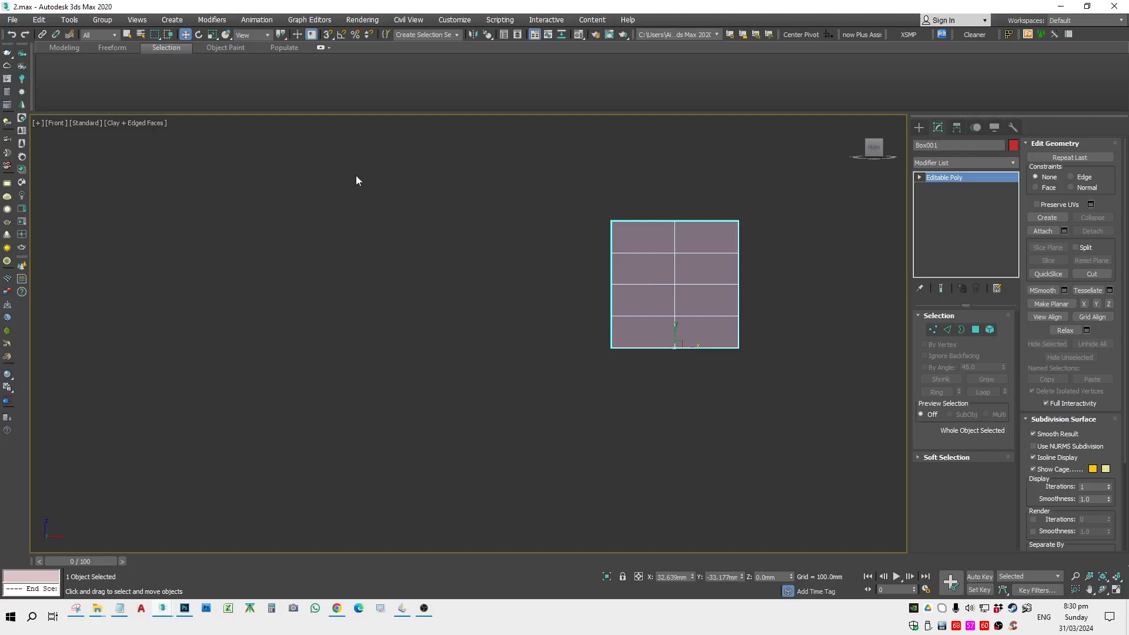
Step: Examine the slices on the box's top and side faces, and enter Vertex sub-object level
{"action": "scroll", "coordinate": [397, 218], "scroll_direction": "down", "scroll_amount": 3}
{"action": "middle_click_drag", "start_coordinate": [419, 262], "coordinate": [369, 309], "text": "alt"}
{"action": "scroll", "coordinate": [528, 255], "scroll_direction": "up", "scroll_amount": 5}
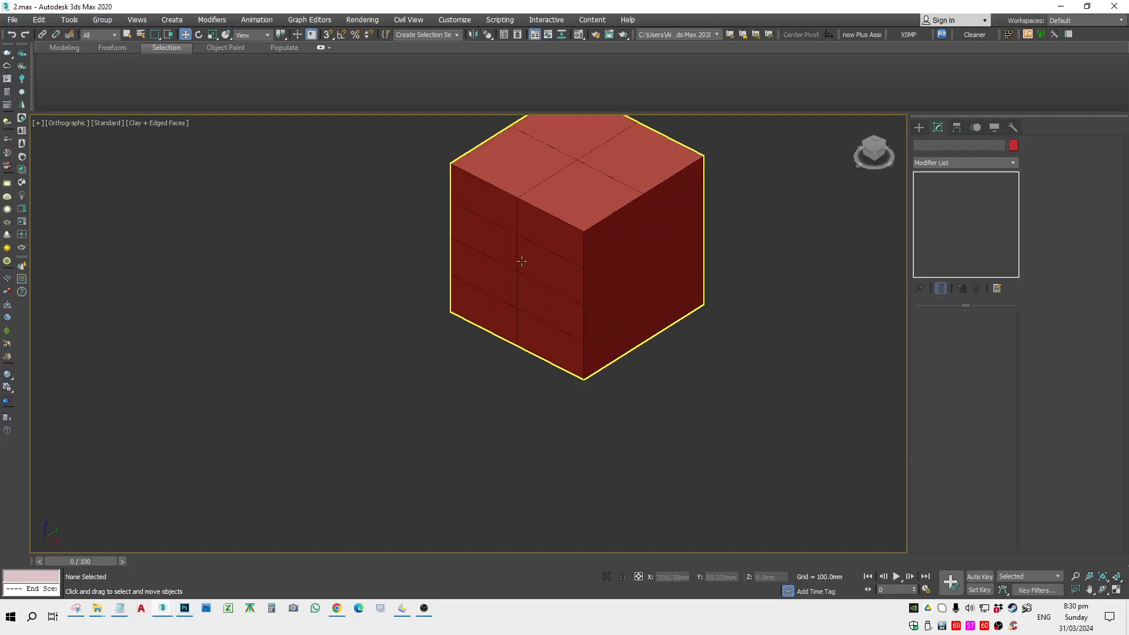
{"action": "middle_click_drag", "start_coordinate": [500, 345], "coordinate": [441, 373]}
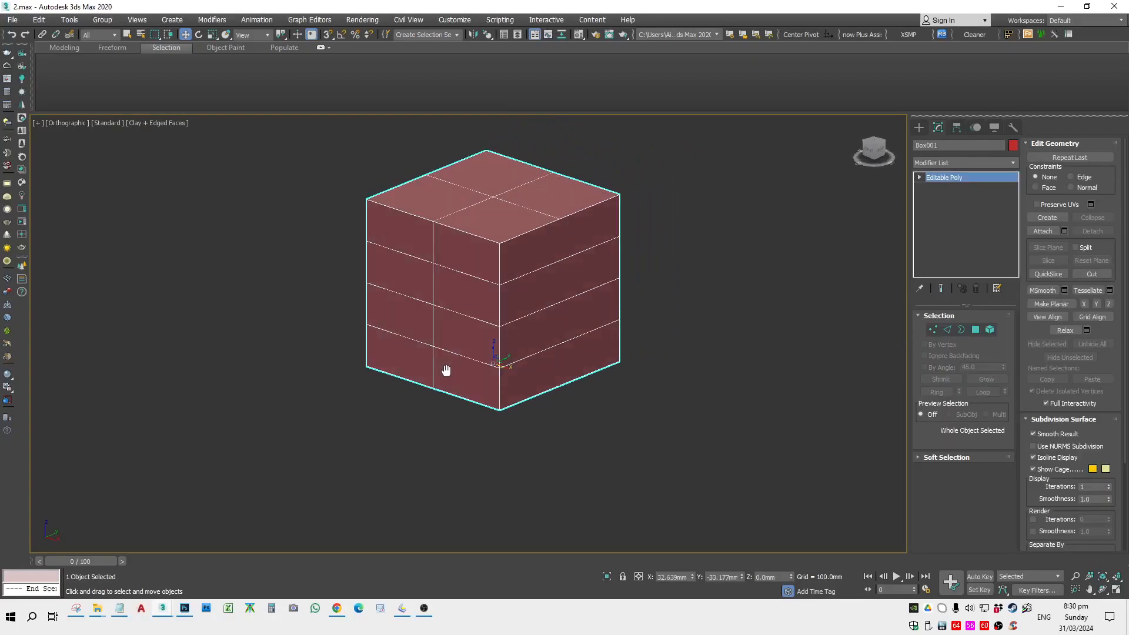
{"action": "middle_click_drag", "start_coordinate": [565, 246], "coordinate": [559, 282], "text": "alt"}
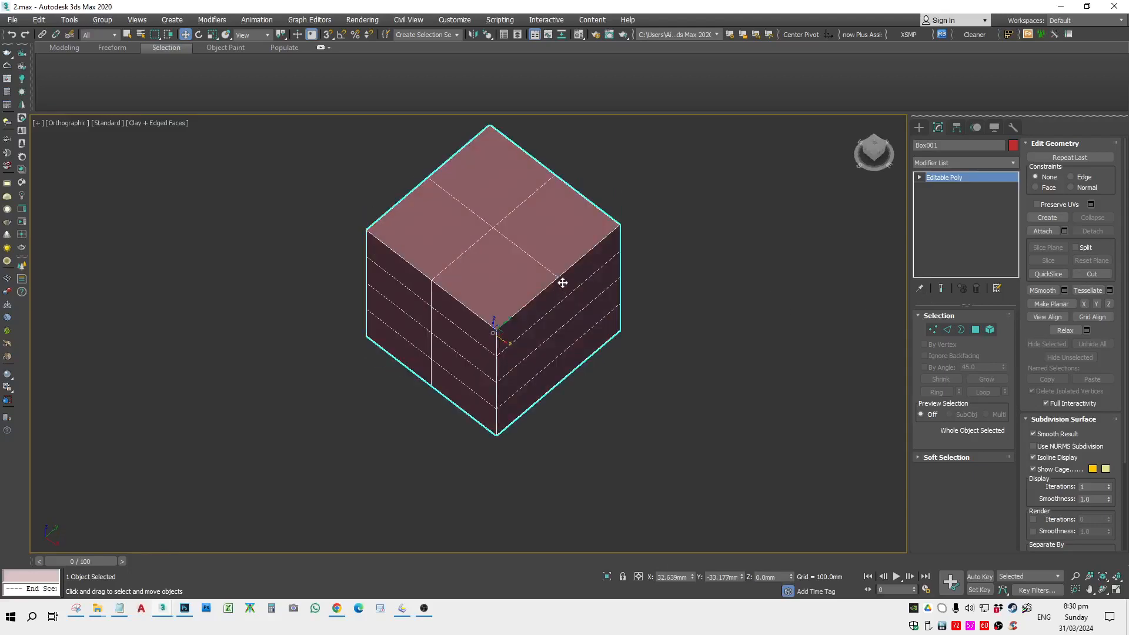
{"action": "scroll", "coordinate": [449, 285], "scroll_direction": "up", "scroll_amount": 5}
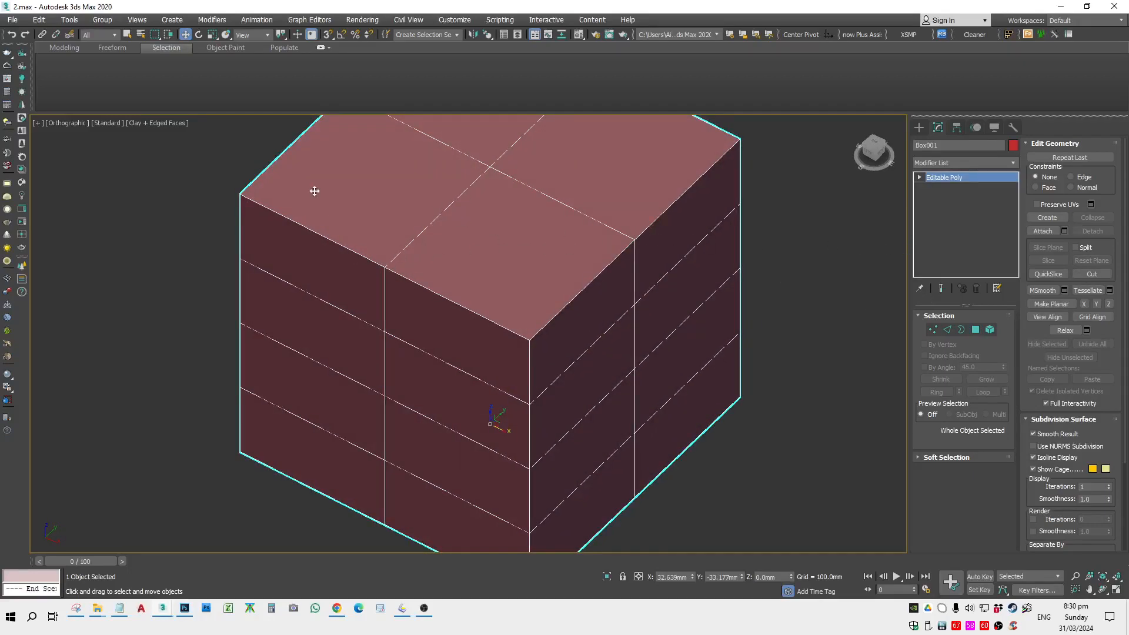
{"action": "middle_click_drag", "start_coordinate": [314, 191], "coordinate": [393, 335], "text": "alt"}
{"action": "left_click", "coordinate": [933, 329]}
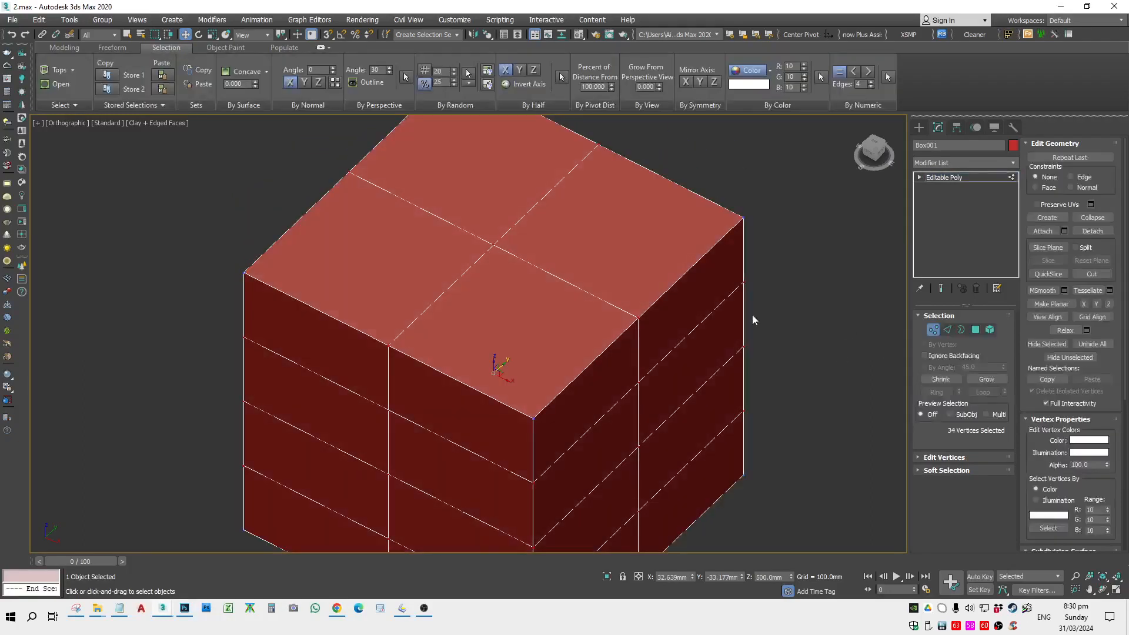
Step: Connect the box top's right midpoint vertex to the front and back midpoint vertices with diagonal edges, and leave Vertex level
{"action": "left_click", "coordinate": [641, 317]}
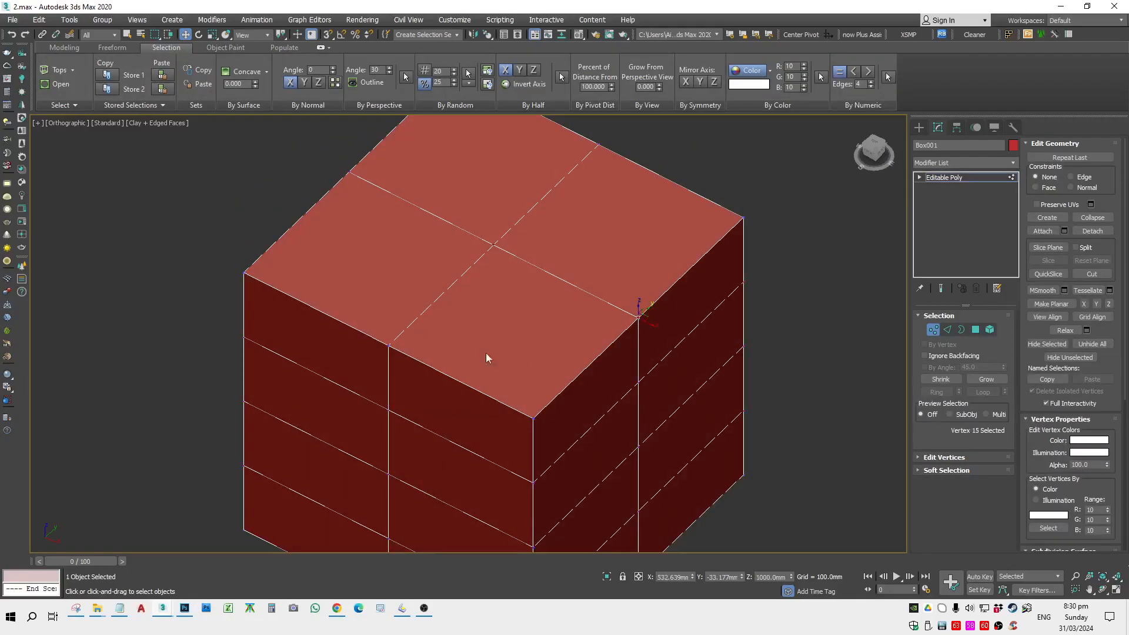
{"action": "left_click", "coordinate": [388, 345], "text": "ctrl"}
{"action": "left_click", "coordinate": [969, 458]}
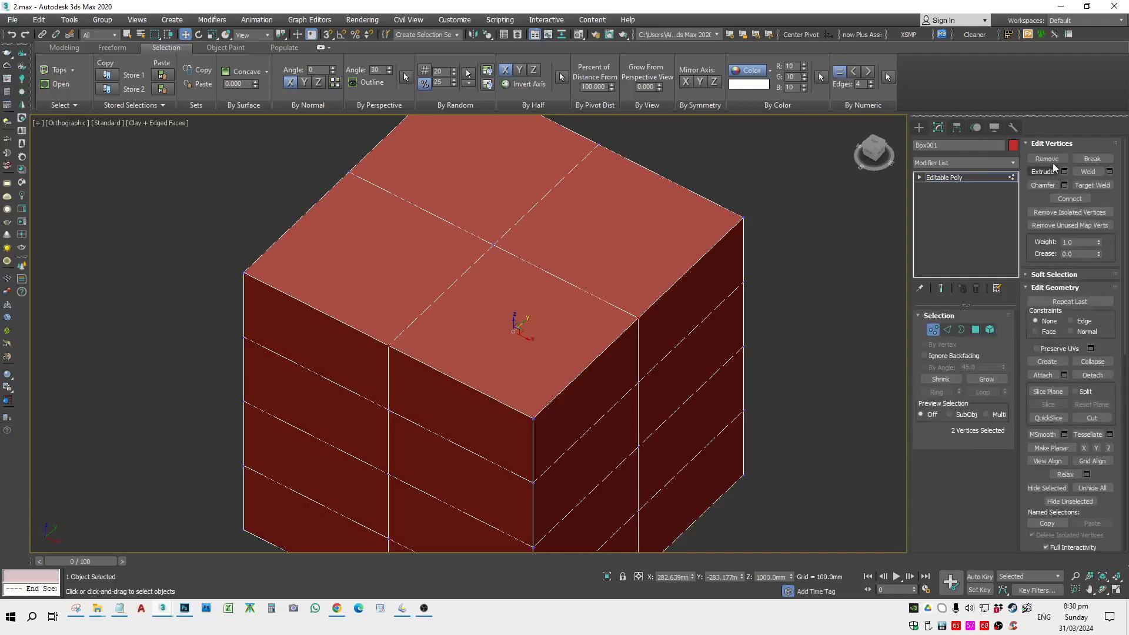
{"action": "left_click", "coordinate": [1071, 198]}
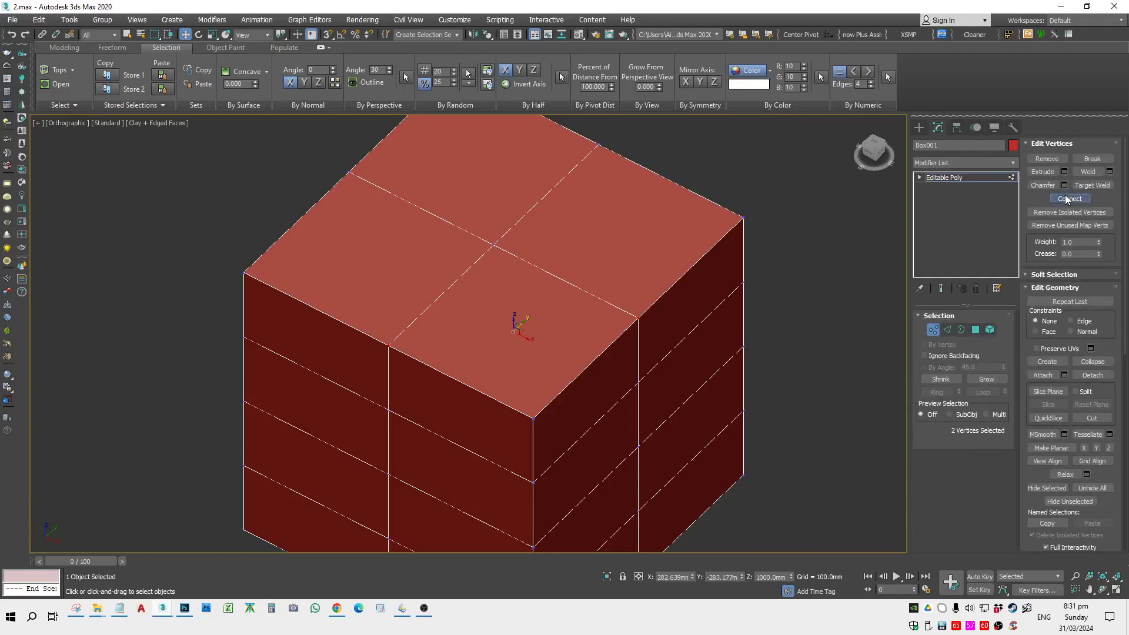
{"action": "left_click", "coordinate": [639, 319]}
{"action": "middle_click_drag", "start_coordinate": [605, 186], "coordinate": [607, 247]}
{"action": "left_click", "coordinate": [599, 207], "text": "ctrl"}
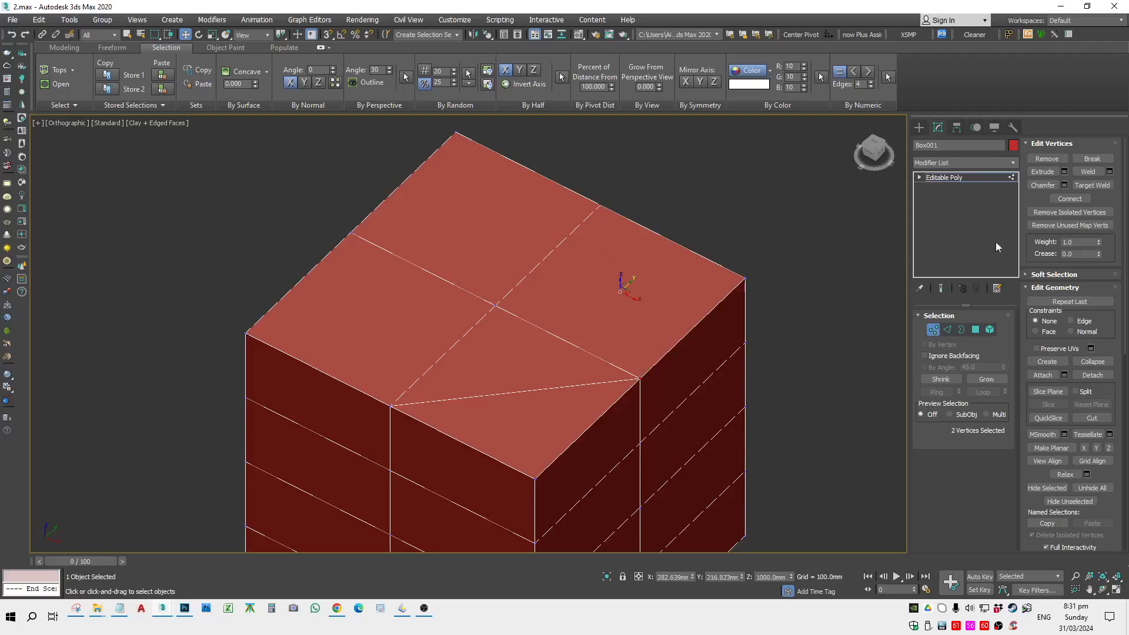
{"action": "left_click", "coordinate": [1068, 199]}
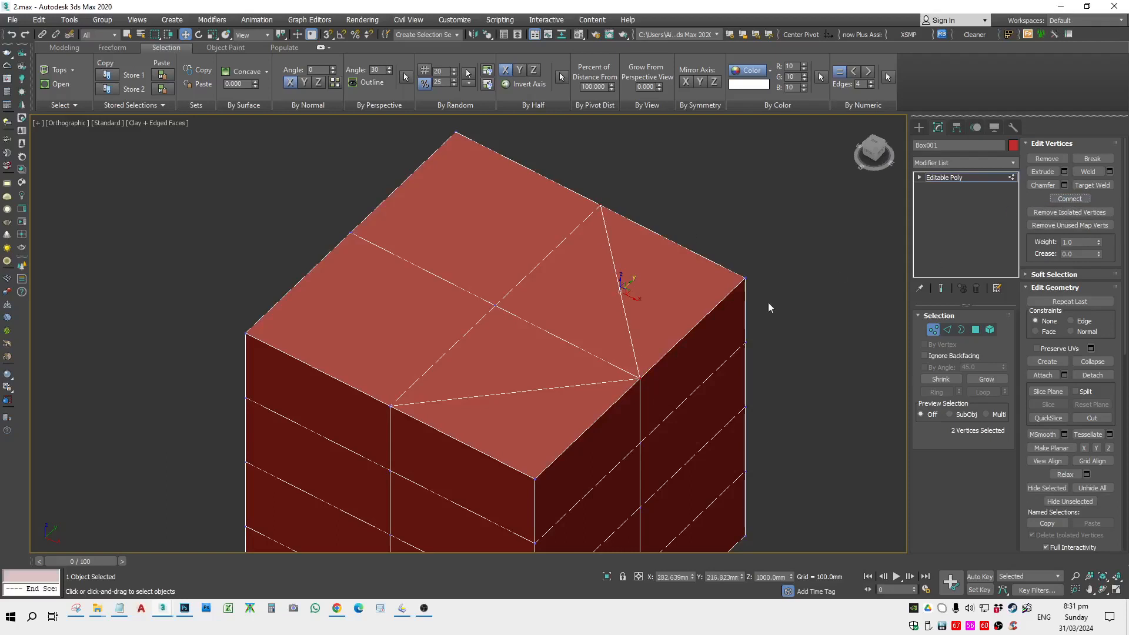
{"action": "left_click", "coordinate": [938, 329]}
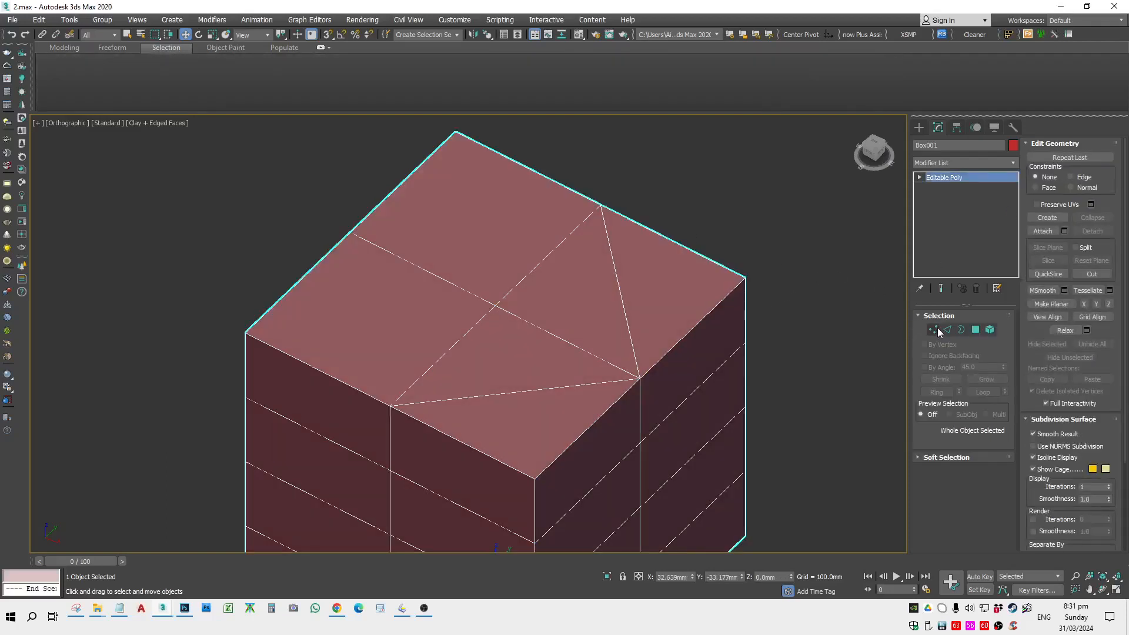
Step: With 3D snapping on, Cut diagonal edges across the top face from the back midpoint to the left midpoint and on to the front midpoint
{"action": "left_click", "coordinate": [1092, 274]}
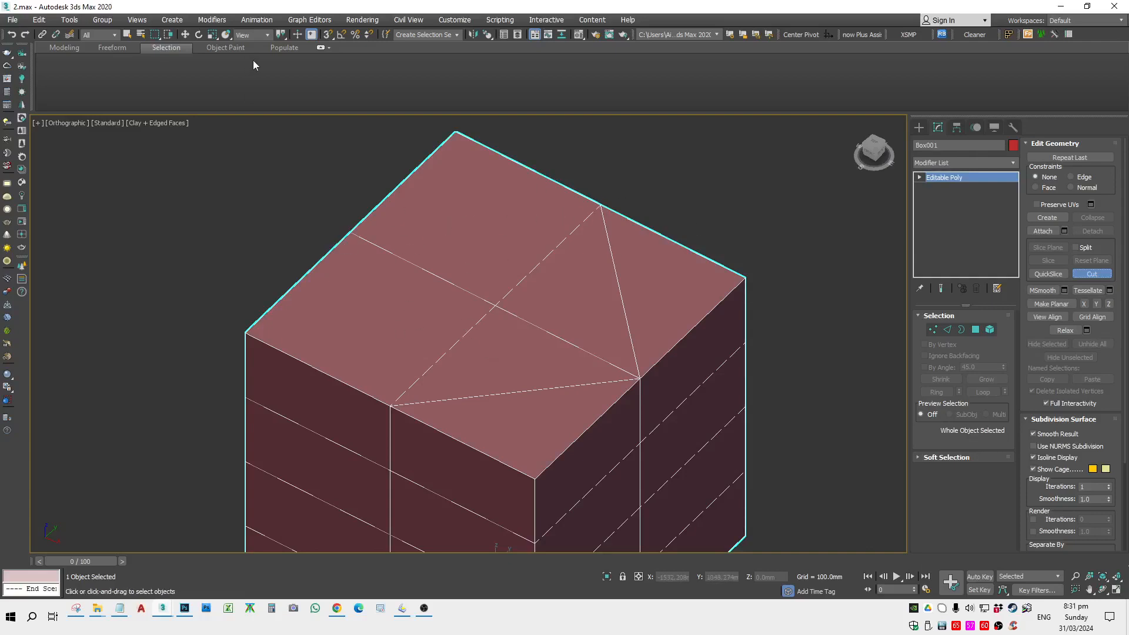
{"action": "left_click", "coordinate": [328, 37]}
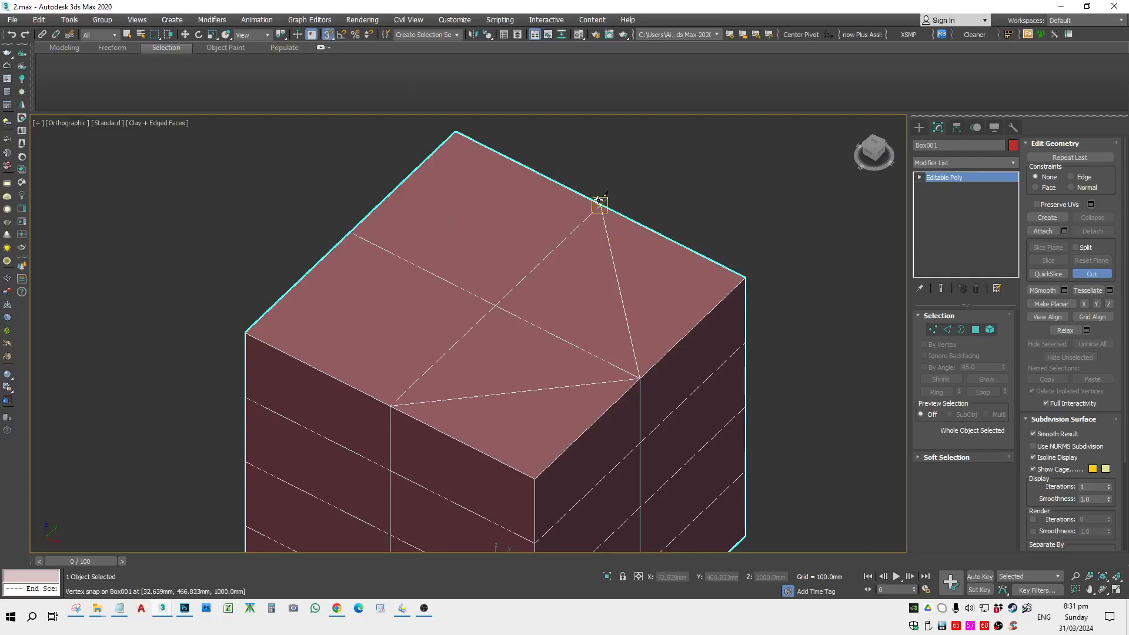
{"action": "left_click", "coordinate": [599, 206]}
{"action": "left_click", "coordinate": [349, 229]}
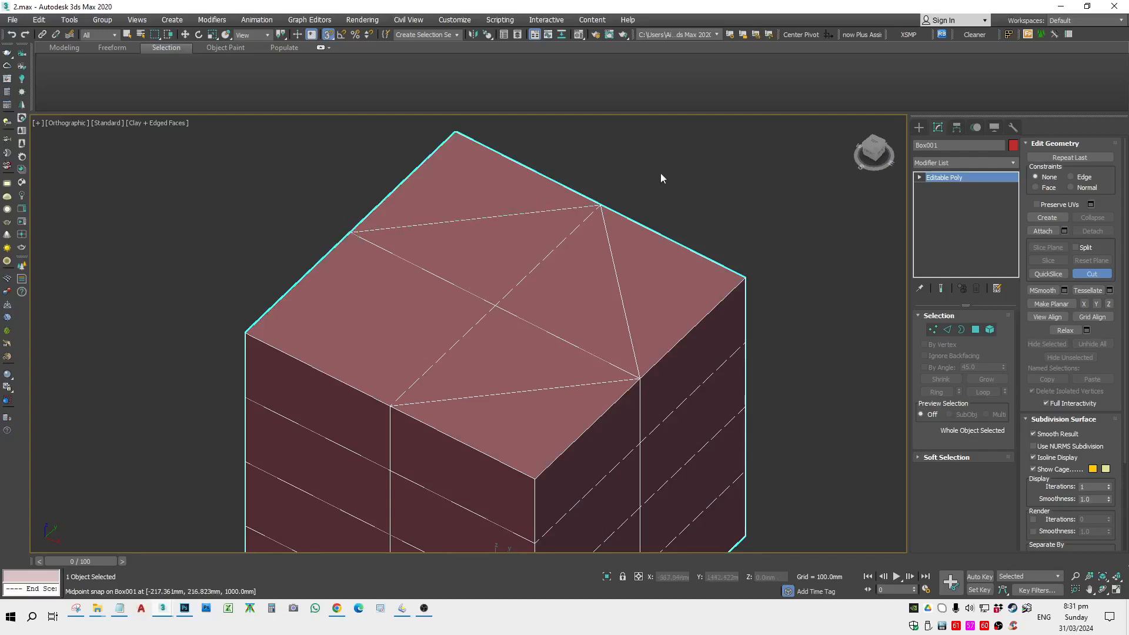
{"action": "scroll", "coordinate": [677, 230], "scroll_direction": "down", "scroll_amount": 8}
{"action": "scroll", "coordinate": [562, 236], "scroll_direction": "up", "scroll_amount": 6}
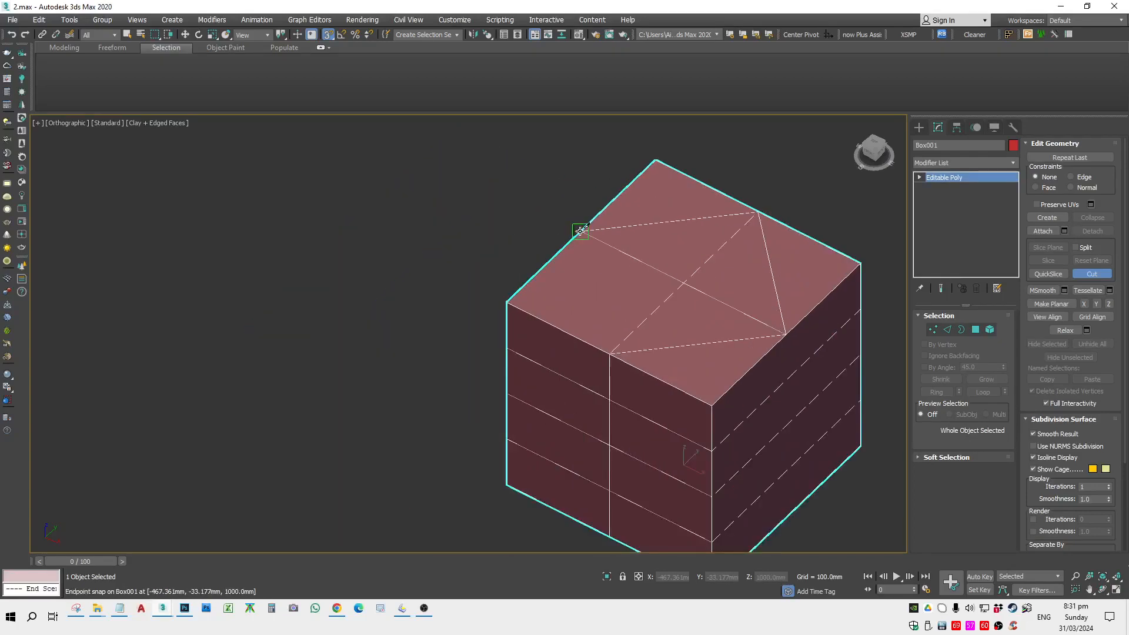
{"action": "left_click", "coordinate": [610, 354]}
{"action": "key", "text": "w"}
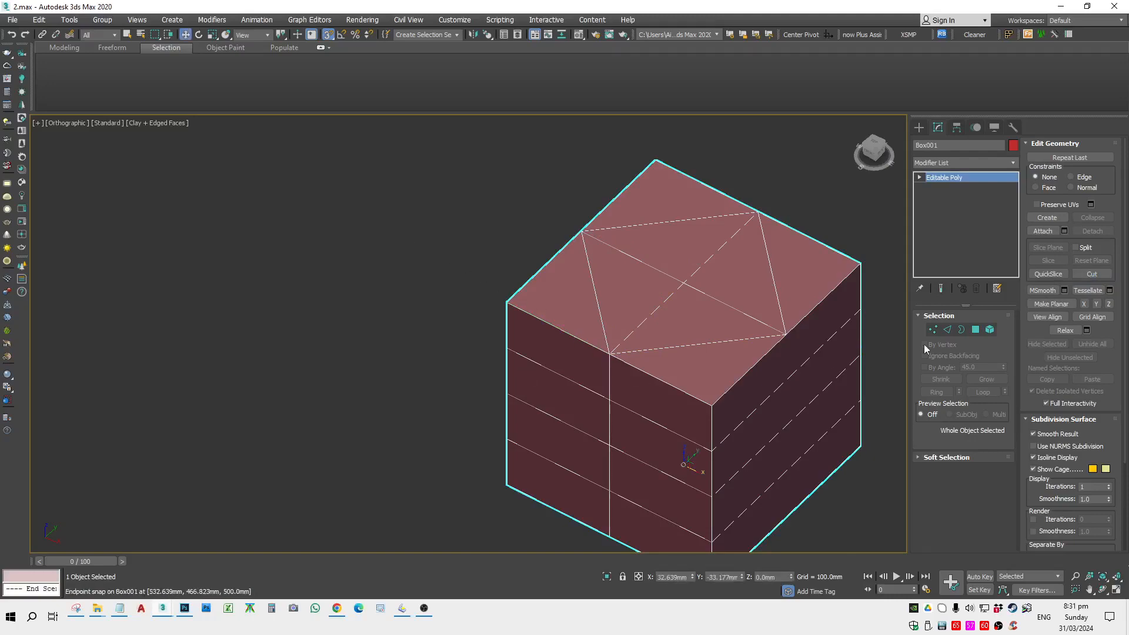
Step: Select the four triangular polygons forming the diamond in the middle of the box's top face
{"action": "scroll", "coordinate": [655, 443], "scroll_direction": "up", "scroll_amount": 8}
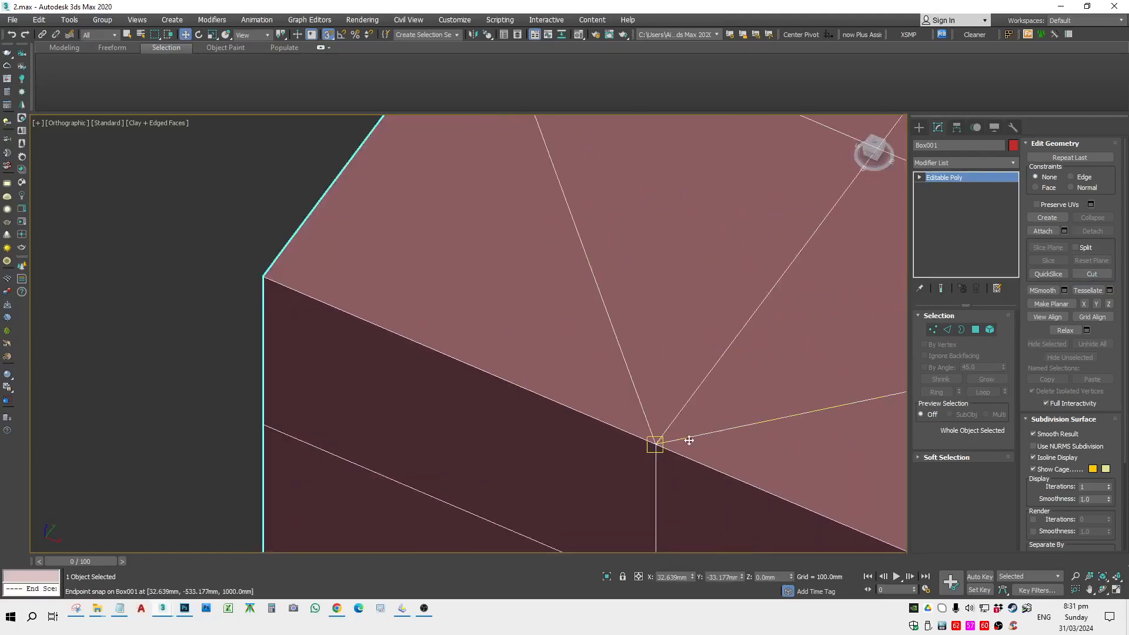
{"action": "scroll", "coordinate": [654, 442], "scroll_direction": "down", "scroll_amount": 2}
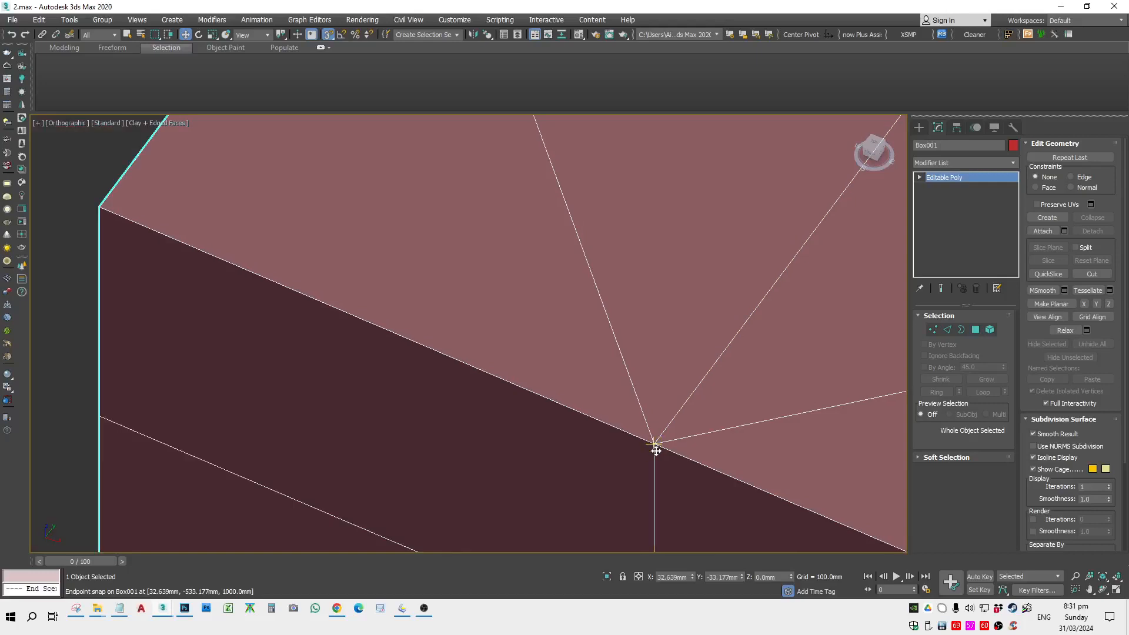
{"action": "scroll", "coordinate": [370, 290], "scroll_direction": "down", "scroll_amount": 4}
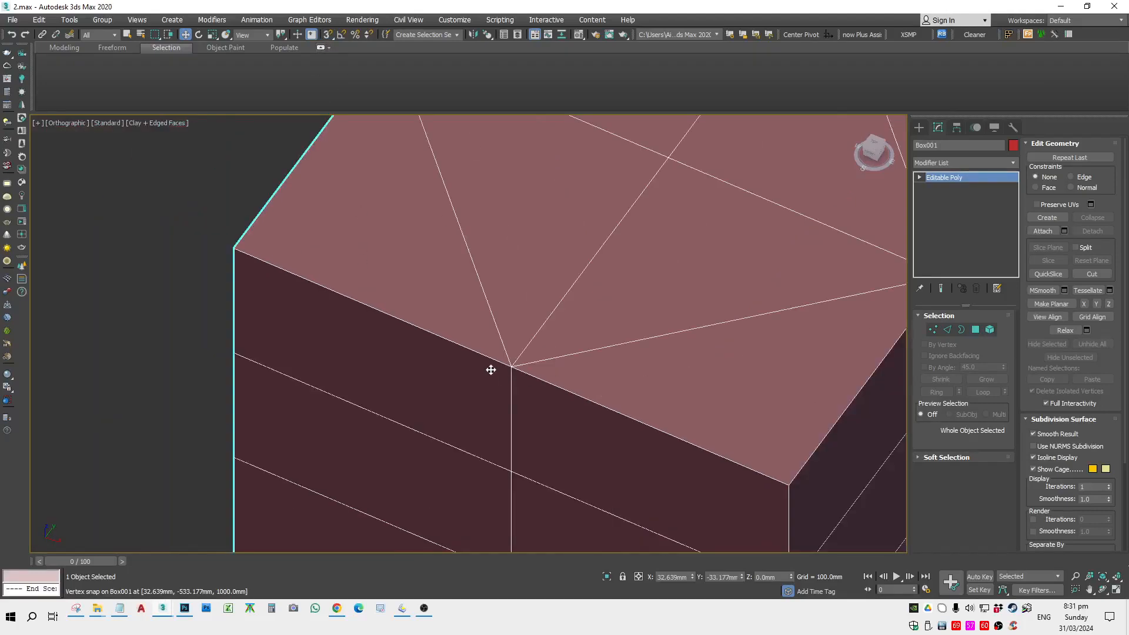
{"action": "scroll", "coordinate": [508, 365], "scroll_direction": "up", "scroll_amount": 3}
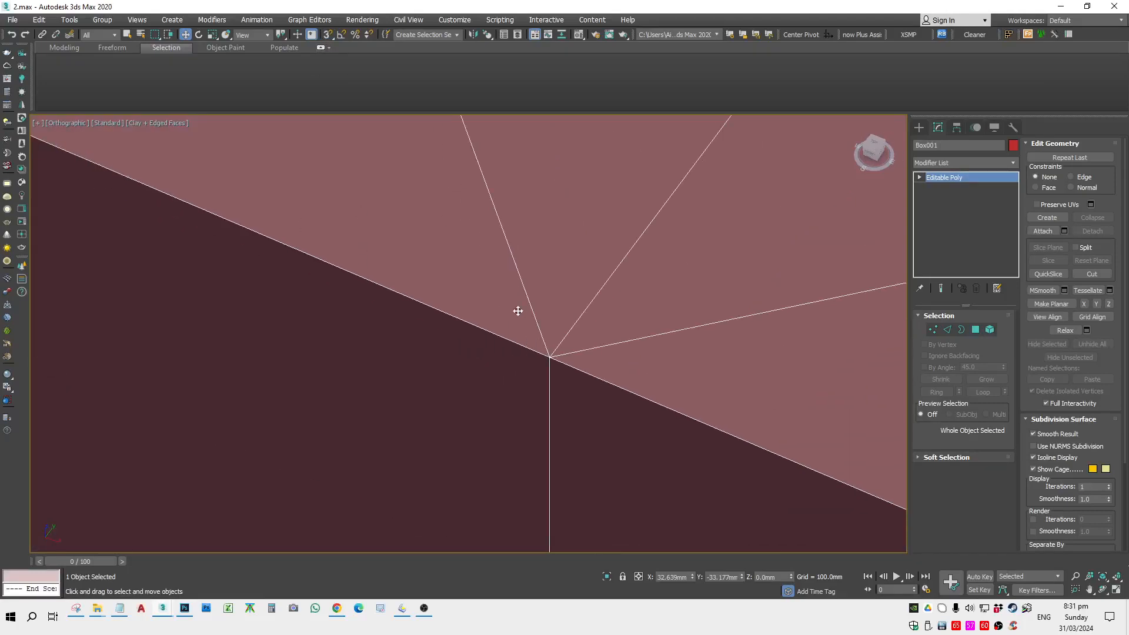
{"action": "scroll", "coordinate": [518, 311], "scroll_direction": "down", "scroll_amount": 6}
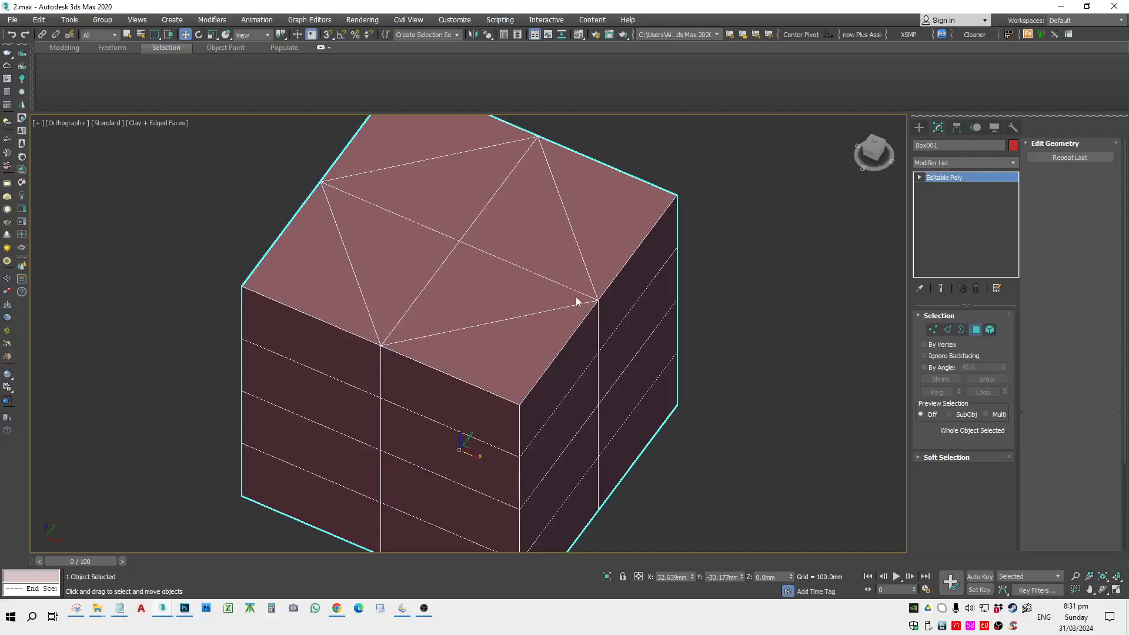
{"action": "key", "text": "4"}
{"action": "left_click", "coordinate": [419, 230], "text": "ctrl"}
{"action": "left_click", "coordinate": [430, 210], "text": "ctrl"}
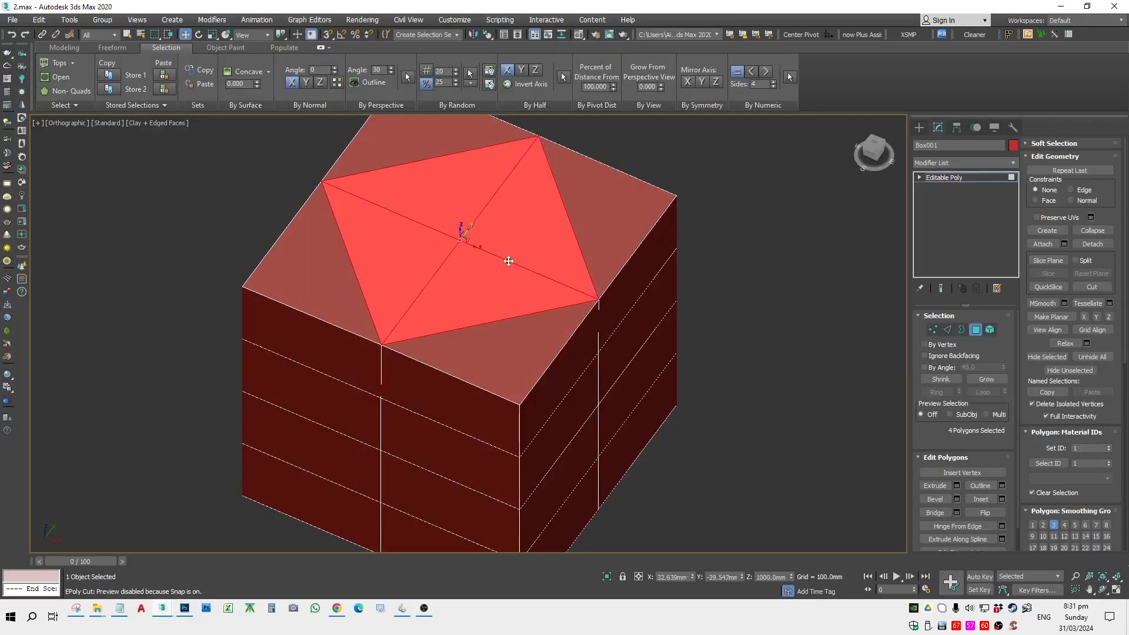
{"action": "middle_click_drag", "start_coordinate": [590, 348], "coordinate": [564, 321], "text": "alt"}
{"action": "left_click", "coordinate": [542, 278], "text": "ctrl"}
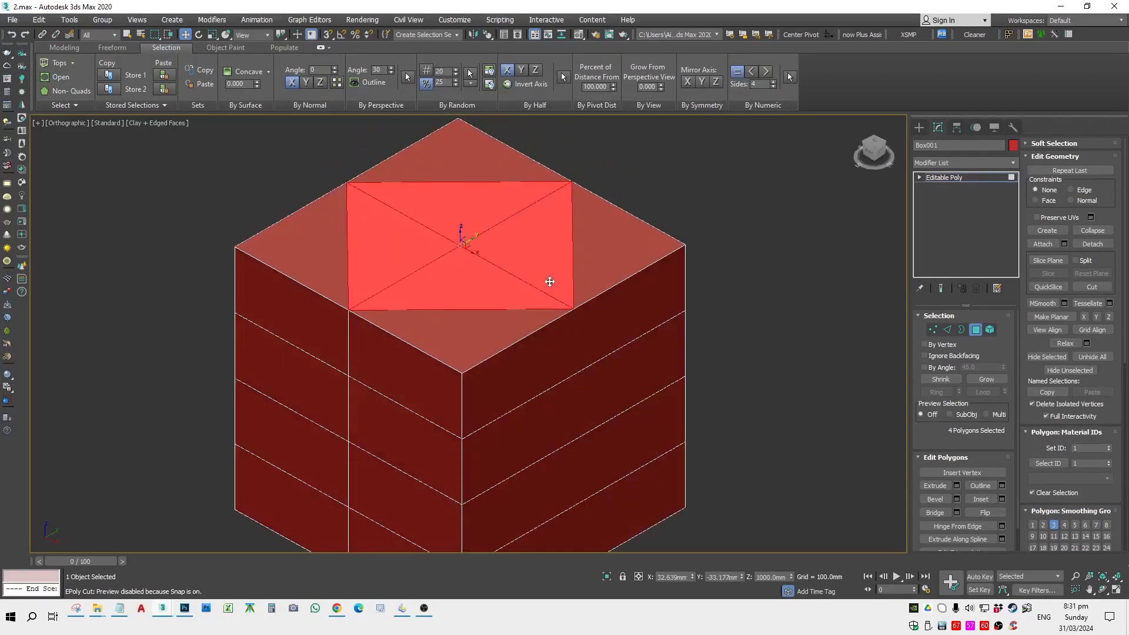
Step: Extrude the selected diamond polygons upward by about 298 mm
{"action": "left_click", "coordinate": [957, 486]}
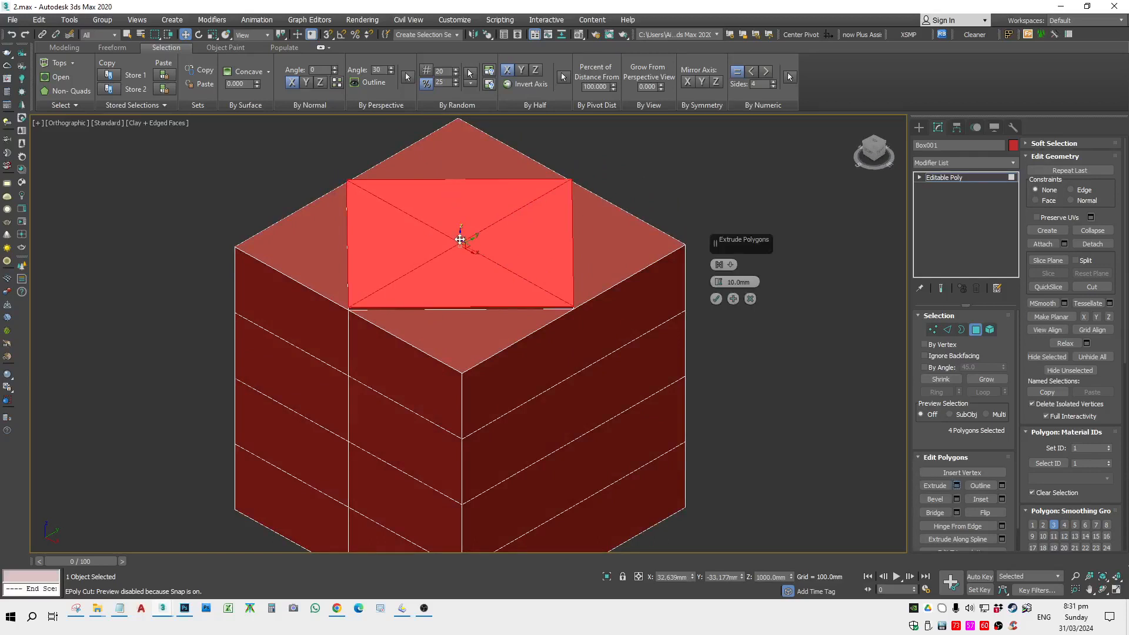
{"action": "middle_click_drag", "start_coordinate": [460, 240], "coordinate": [466, 199], "text": "alt"}
{"action": "key", "text": "shift+z"}
{"action": "left_click_drag", "start_coordinate": [719, 282], "coordinate": [736, 210]}
{"action": "middle_click_drag", "start_coordinate": [605, 331], "coordinate": [623, 312], "text": "alt"}
{"action": "left_click", "coordinate": [717, 300]}
{"action": "middle_click_drag", "start_coordinate": [718, 317], "coordinate": [716, 341], "text": "alt"}
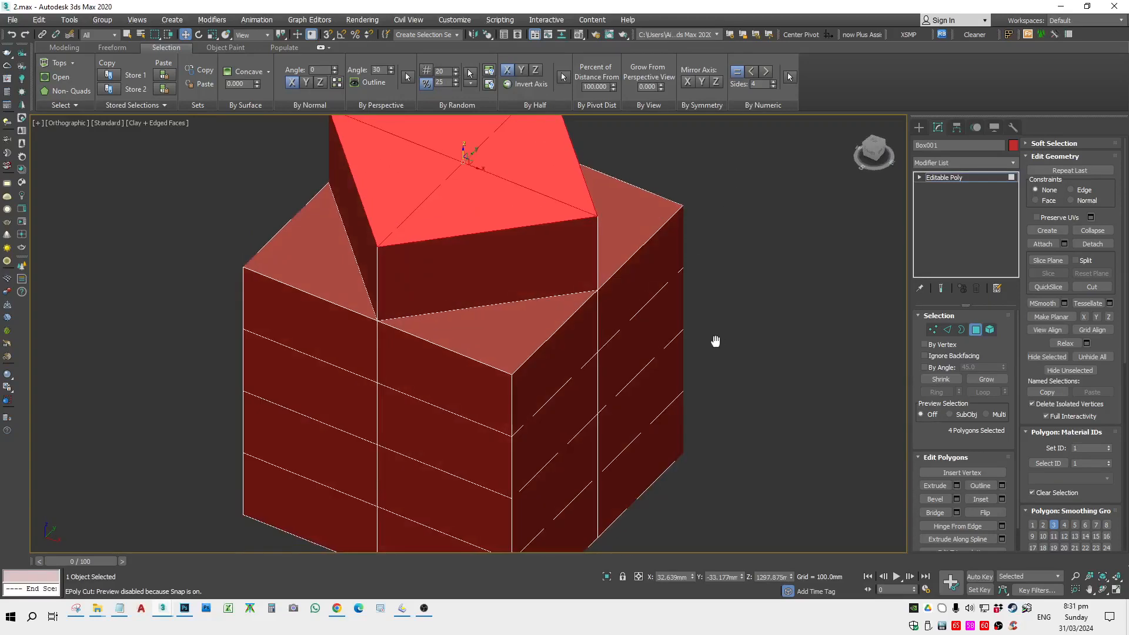
Step: Try an inward Outline of about 118 mm on the raised diamond polygons
{"action": "scroll", "coordinate": [735, 366], "scroll_direction": "down", "scroll_amount": 3}
{"action": "scroll", "coordinate": [821, 435], "scroll_direction": "up", "scroll_amount": 3}
{"action": "scroll", "coordinate": [821, 435], "scroll_direction": "down", "scroll_amount": 3}
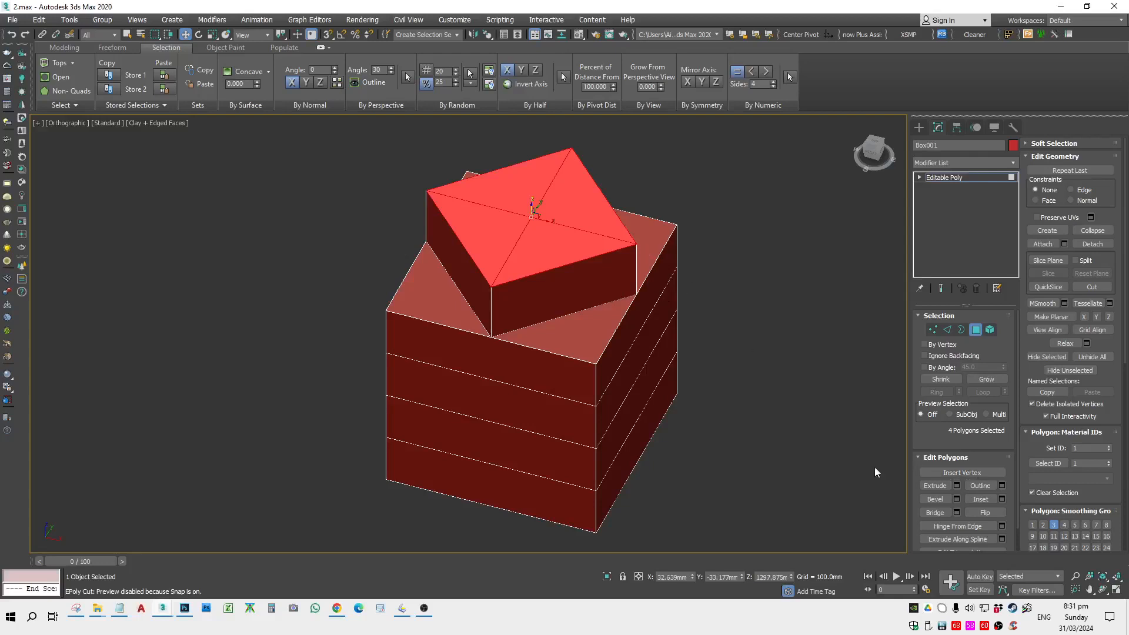
{"action": "left_click", "coordinate": [1002, 486]}
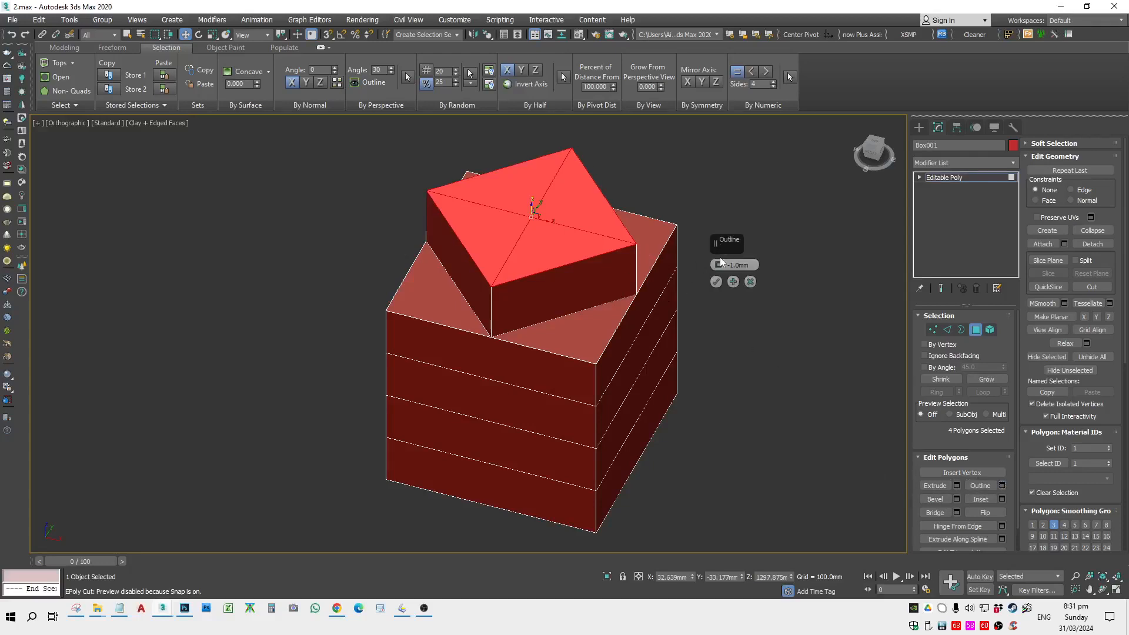
{"action": "left_click_drag", "start_coordinate": [721, 262], "coordinate": [724, 293]}
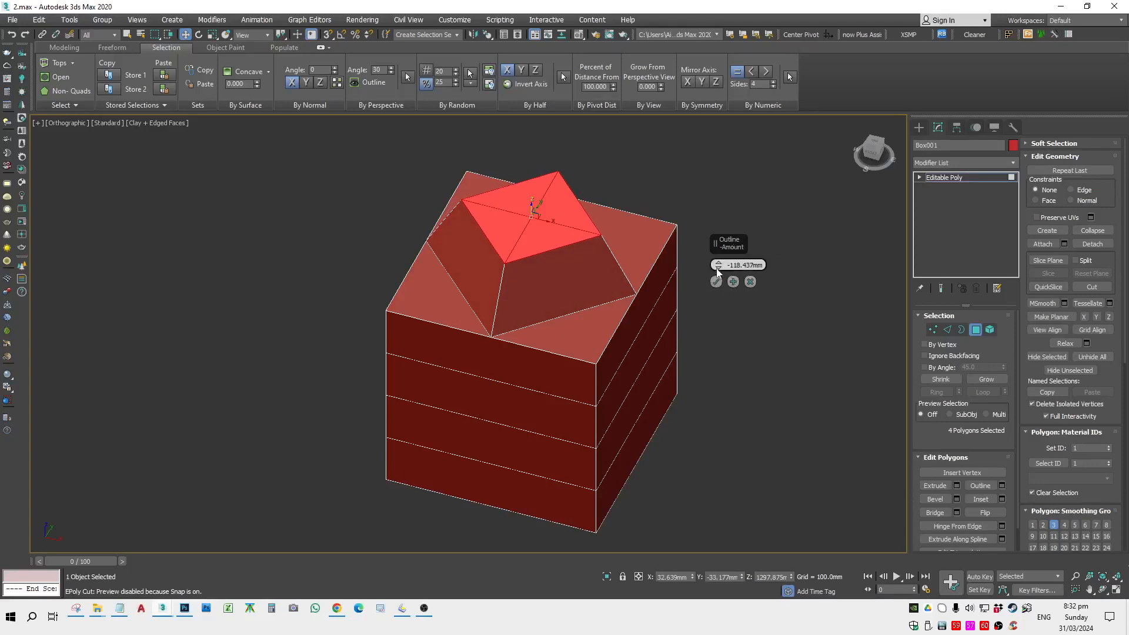
{"action": "left_click_drag", "start_coordinate": [719, 265], "coordinate": [732, 287]}
{"action": "left_click", "coordinate": [755, 283]}
Step: Leave Polygon level and delete the whole box from the scene
{"action": "scroll", "coordinate": [697, 389], "scroll_direction": "down", "scroll_amount": 3}
{"action": "left_click", "coordinate": [927, 212]}
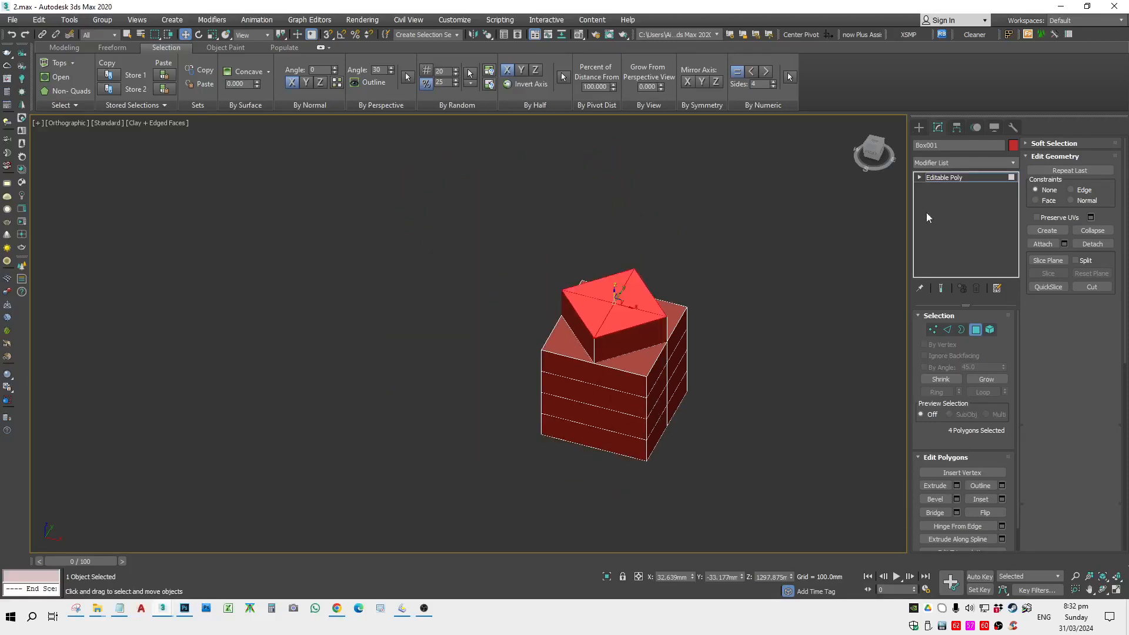
{"action": "scroll", "coordinate": [598, 399], "scroll_direction": "down", "scroll_amount": 3}
{"action": "left_click", "coordinate": [717, 306]}
{"action": "left_click_drag", "start_coordinate": [717, 285], "coordinate": [416, 488]}
{"action": "middle_click_drag", "start_coordinate": [634, 335], "coordinate": [474, 301]}
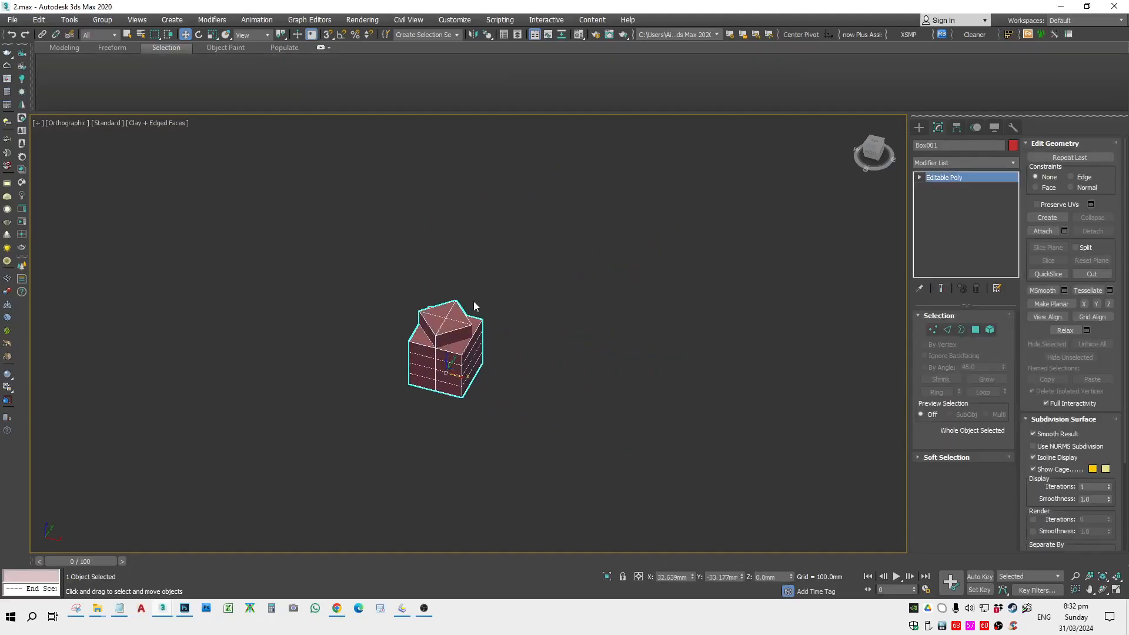
{"action": "left_click_drag", "start_coordinate": [310, 478], "coordinate": [310, 465]}
{"action": "key", "text": "Delete"}
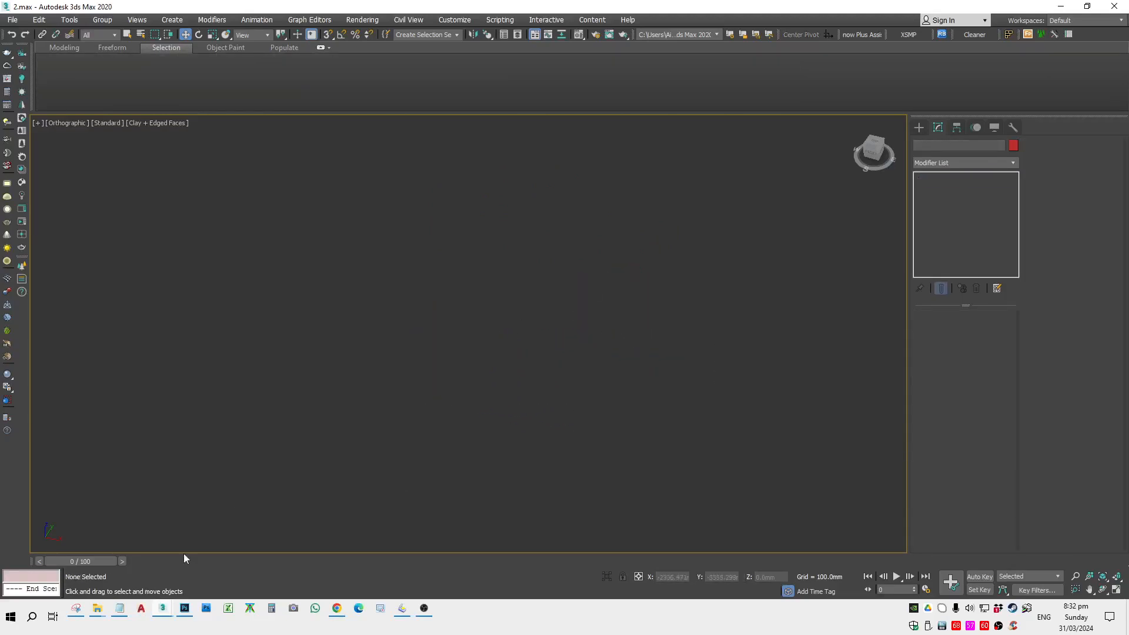
Step: Check the lesson outline in Notepad, and bring up the spline creation tools in 3ds Max
{"action": "left_click", "coordinate": [121, 609]}
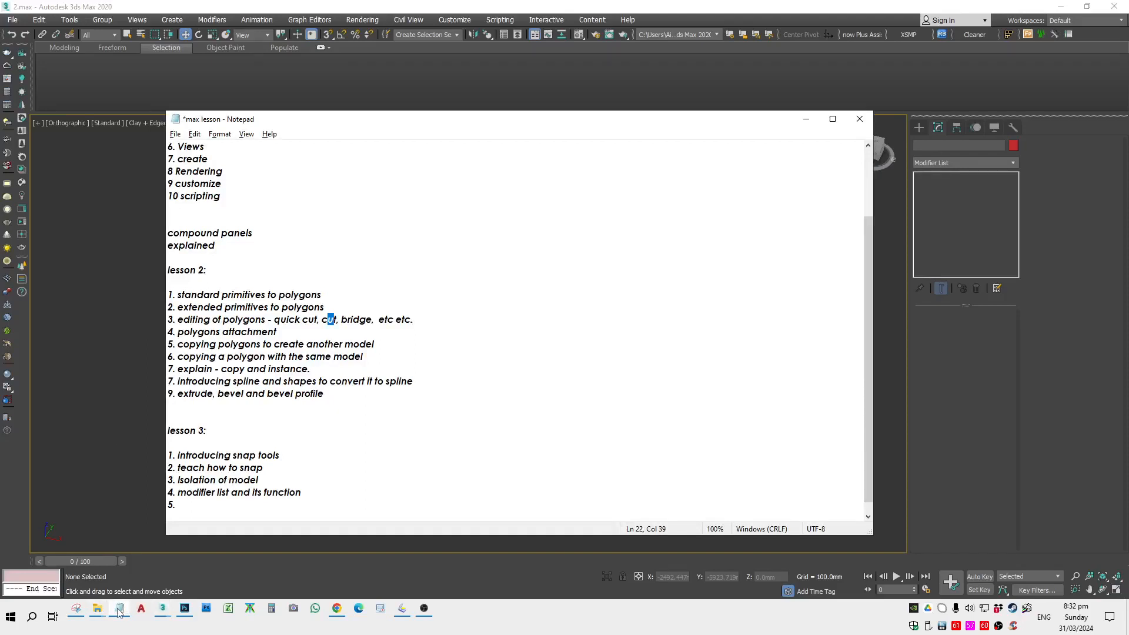
{"action": "left_click", "coordinate": [119, 610]}
{"action": "left_click", "coordinate": [919, 127]}
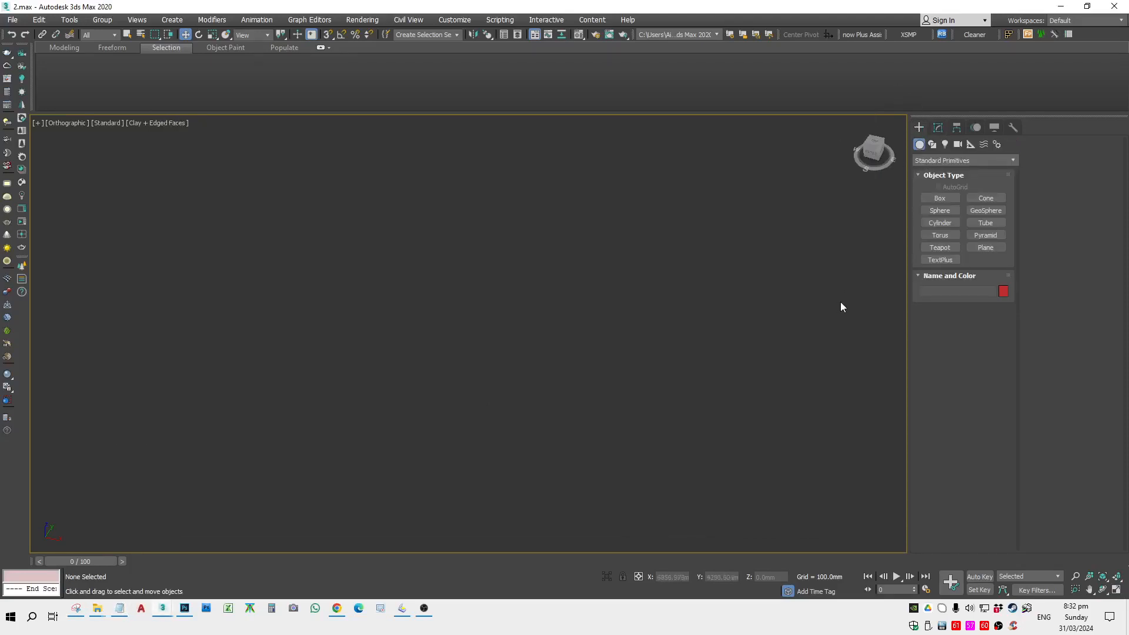
{"action": "left_click", "coordinate": [932, 145]}
{"action": "left_click", "coordinate": [919, 145]}
{"action": "left_click", "coordinate": [931, 145]}
Step: Draw a freehand rectangle spline in the top view
{"action": "left_click", "coordinate": [982, 208]}
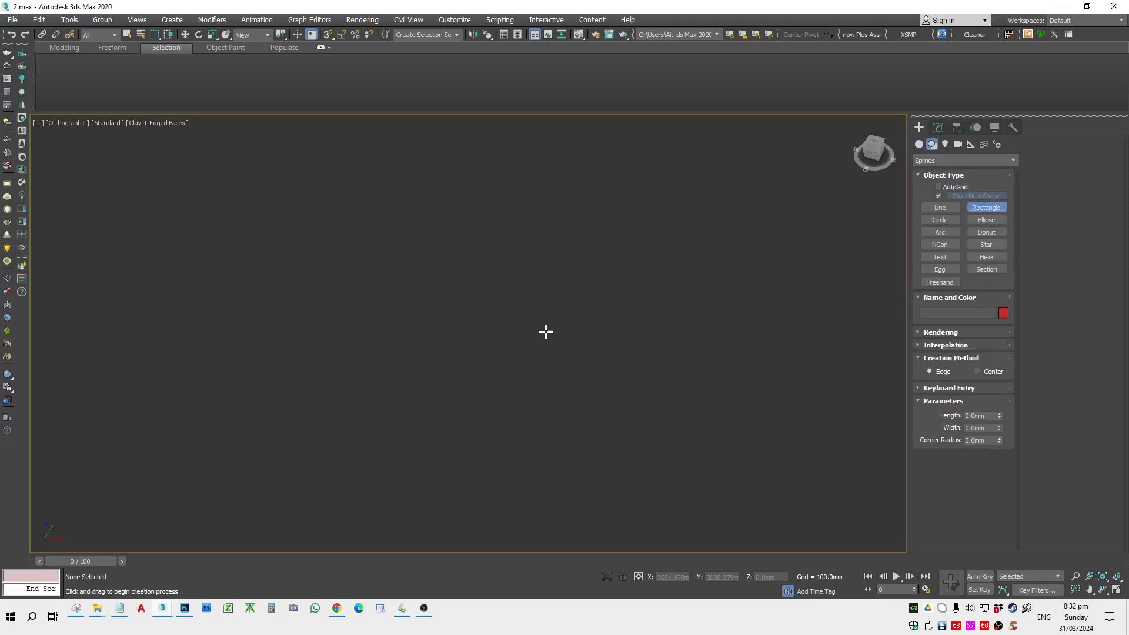
{"action": "key", "text": "t"}
{"action": "mouse_move", "coordinate": [537, 270]}
{"action": "left_mouse_down"}
{"action": "mouse_move", "coordinate": [398, 406]}
{"action": "mouse_move", "coordinate": [348, 429]}
{"action": "left_mouse_up"}
{"action": "key", "text": "w"}
Step: Draw a single straight line segment running diagonally to the right of the rectangle
{"action": "mouse_move", "coordinate": [474, 405]}
{"action": "middle_mouse_down", "text": "alt"}
{"action": "mouse_move", "coordinate": [455, 403]}
{"action": "mouse_move", "coordinate": [519, 391]}
{"action": "middle_mouse_up", "text": "alt"}
{"action": "left_click", "coordinate": [947, 208]}
{"action": "left_click", "coordinate": [774, 312]}
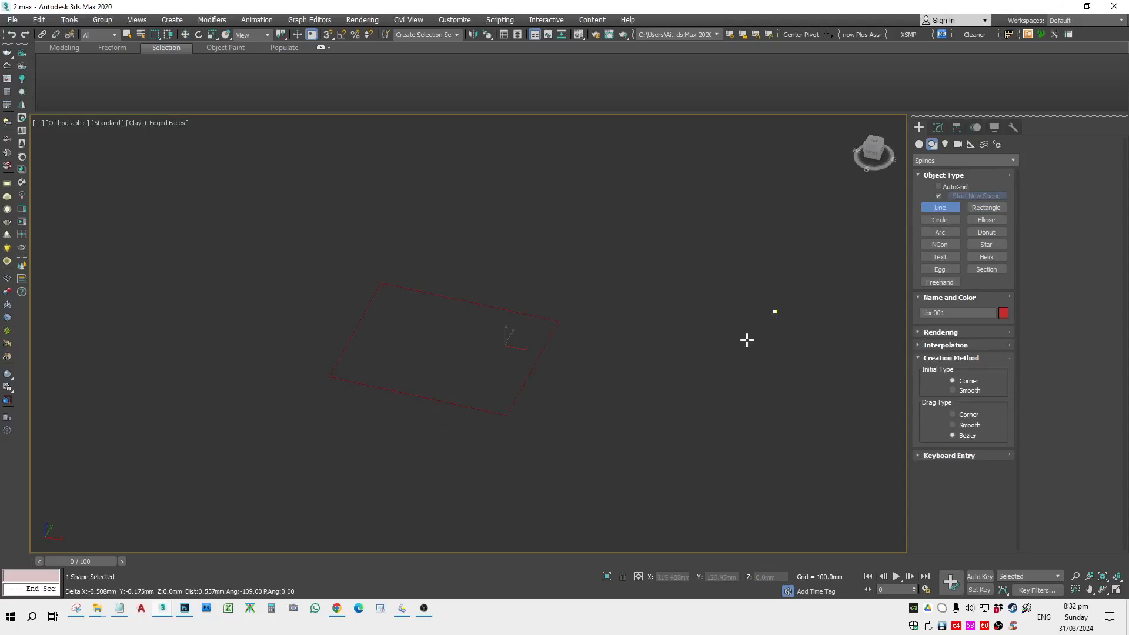
{"action": "left_click", "coordinate": [630, 418]}
{"action": "right_click", "coordinate": [746, 411]}
Step: Draw a circle of about 133 mm radius behind the line, and an arc of about 50 mm radius beside the line
{"action": "left_click", "coordinate": [939, 220]}
{"action": "left_click_drag", "start_coordinate": [700, 221], "coordinate": [846, 234]}
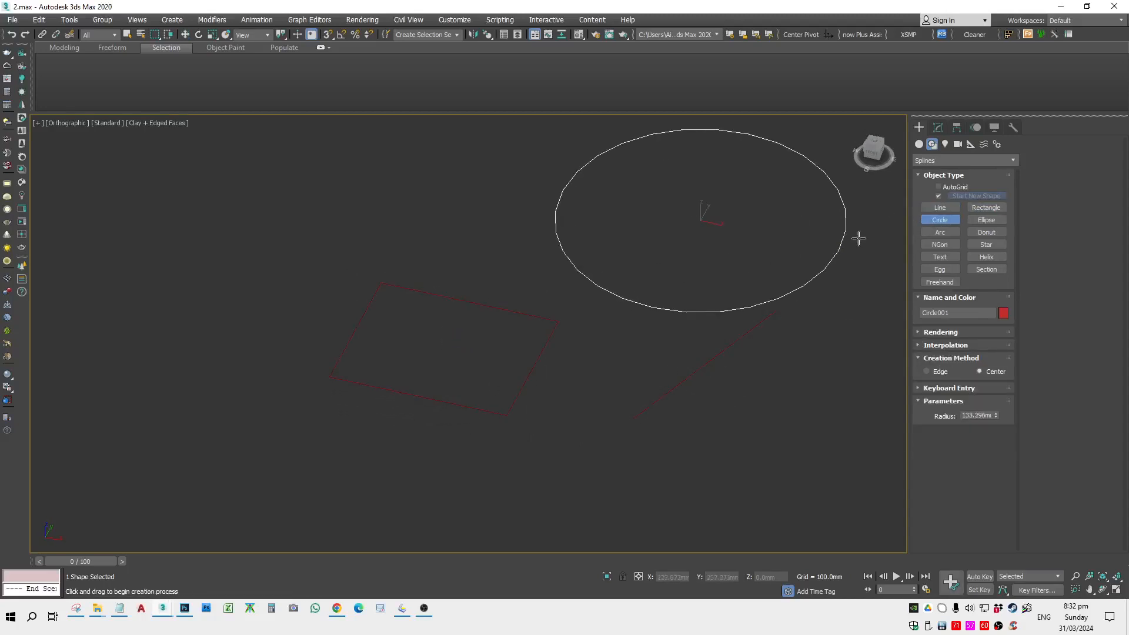
{"action": "left_click", "coordinate": [940, 232]}
{"action": "left_click_drag", "start_coordinate": [825, 382], "coordinate": [782, 445]}
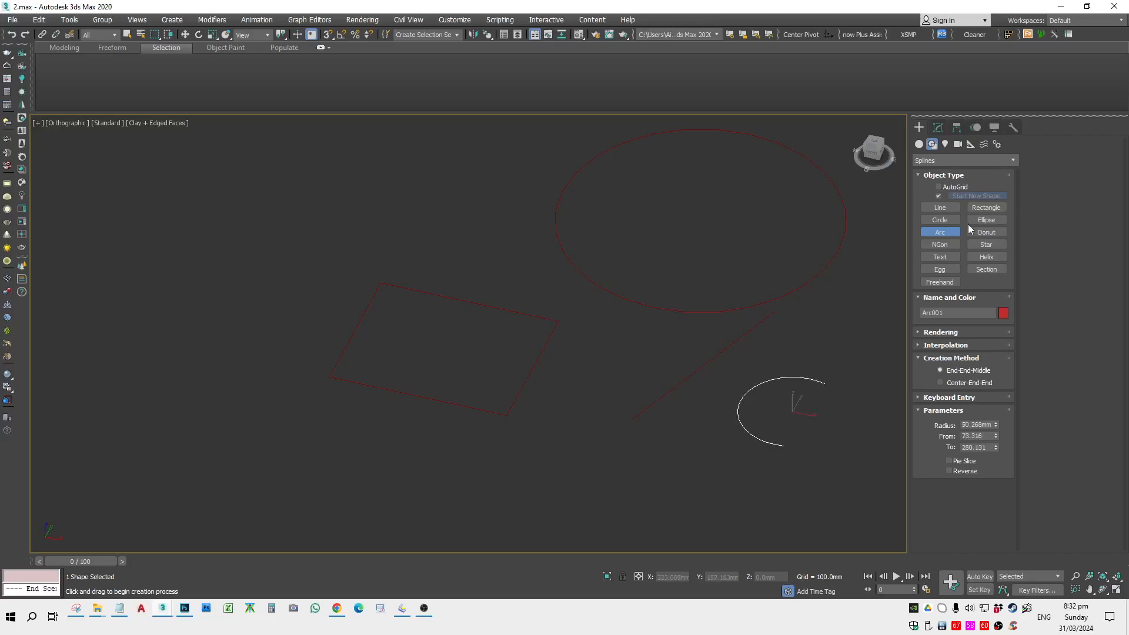
Step: Draw a donut spline with radii of about 51 mm and 26 mm behind the rectangle, and exit the tool
{"action": "left_click", "coordinate": [978, 231]}
{"action": "mouse_move", "coordinate": [508, 194]}
{"action": "left_mouse_down"}
{"action": "mouse_move", "coordinate": [474, 222]}
{"action": "mouse_move", "coordinate": [443, 179]}
{"action": "left_mouse_up"}
{"action": "left_click", "coordinate": [492, 202]}
{"action": "right_click", "coordinate": [559, 231]}
{"action": "middle_click_drag", "start_coordinate": [451, 219], "coordinate": [441, 312]}
{"action": "scroll", "coordinate": [442, 313], "scroll_direction": "down", "scroll_amount": 2}
{"action": "middle_click_drag", "start_coordinate": [614, 306], "coordinate": [592, 272]}
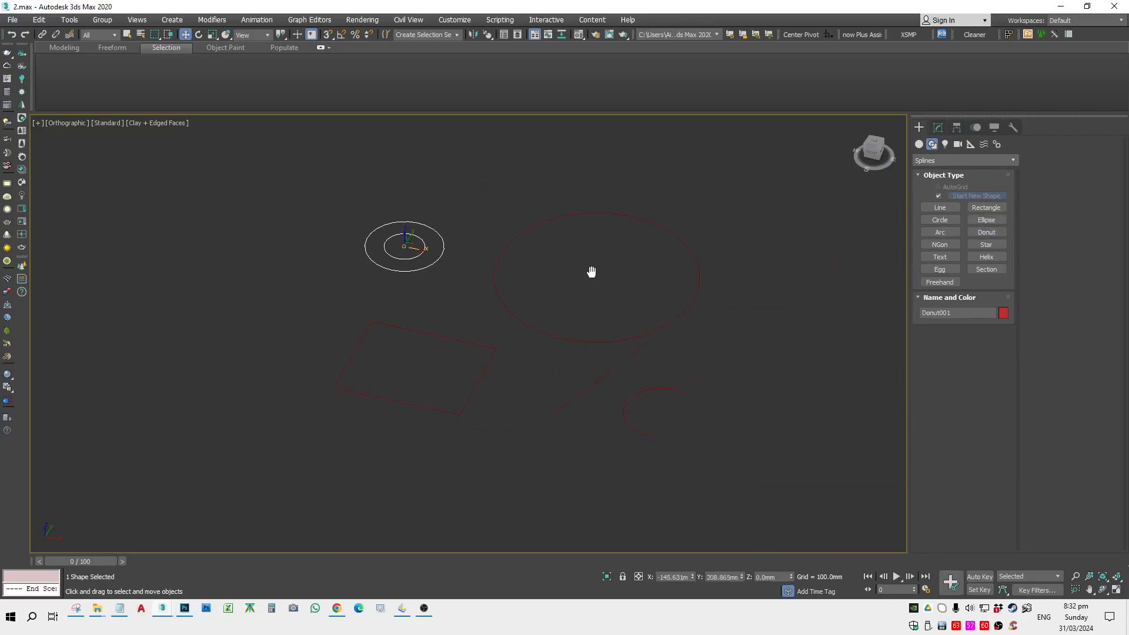
Step: Select only the donut spline and bring up its modifier stack and parameters
{"action": "scroll", "coordinate": [588, 268], "scroll_direction": "down", "scroll_amount": 2}
{"action": "left_click_drag", "start_coordinate": [306, 187], "coordinate": [780, 436]}
{"action": "left_click", "coordinate": [766, 360]}
{"action": "scroll", "coordinate": [468, 247], "scroll_direction": "up", "scroll_amount": 3}
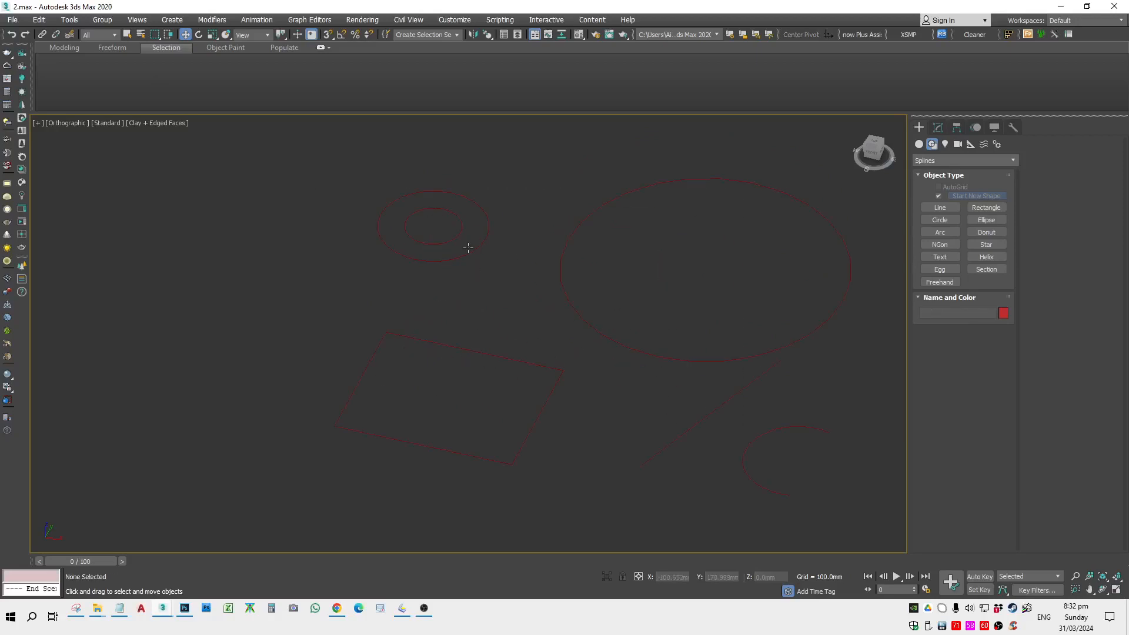
{"action": "left_click", "coordinate": [473, 250]}
{"action": "left_click", "coordinate": [938, 127]}
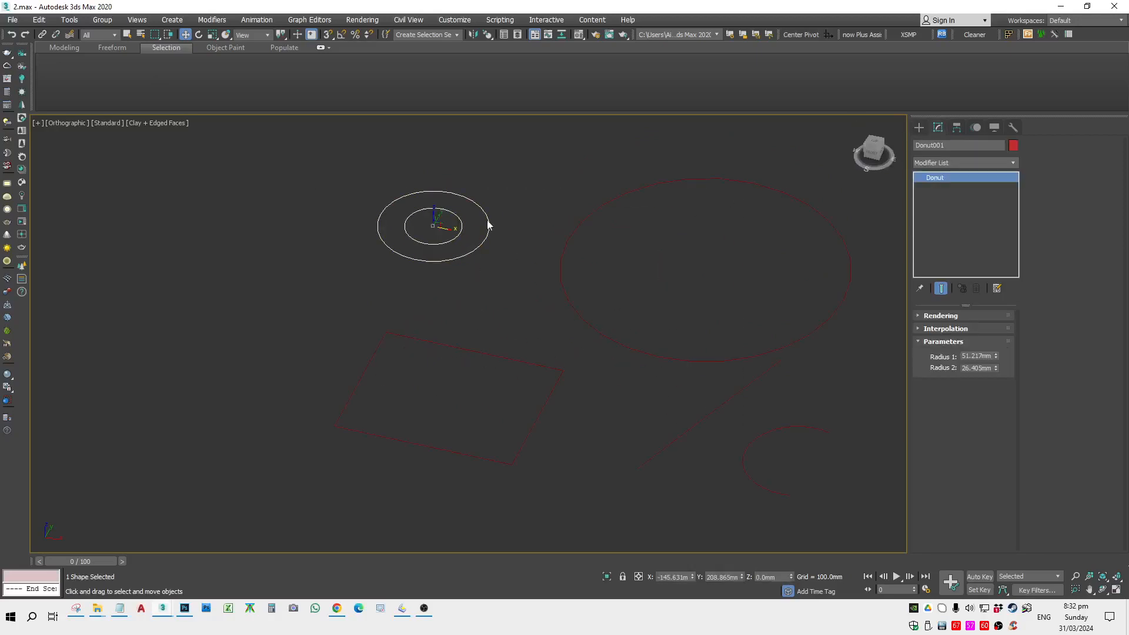
{"action": "right_click", "coordinate": [575, 228]}
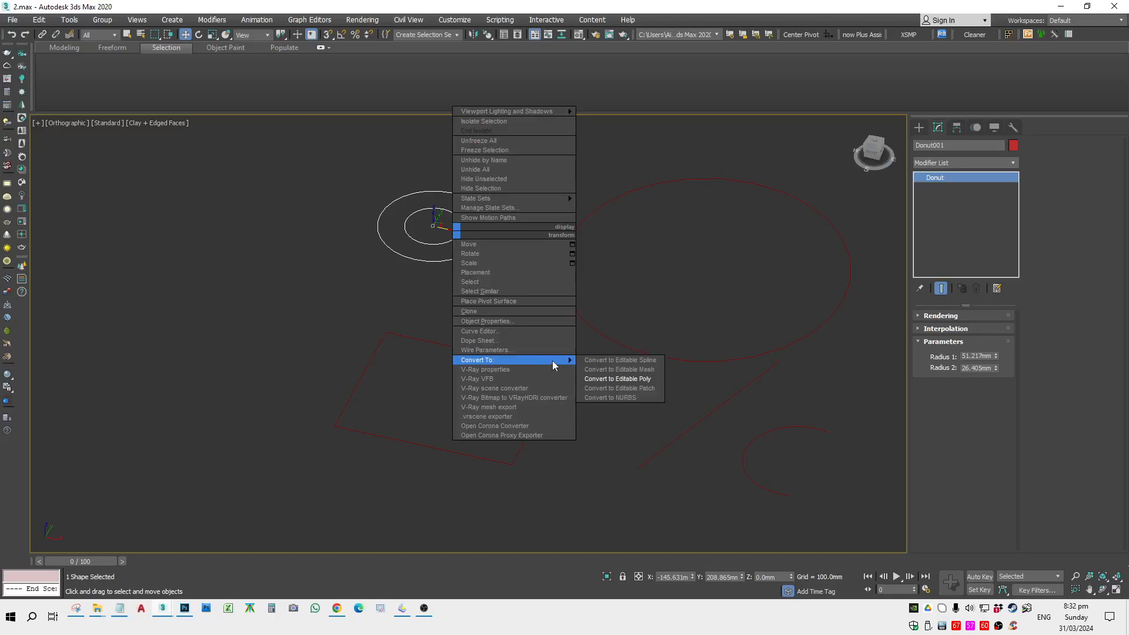
{"action": "left_click", "coordinate": [962, 163]}
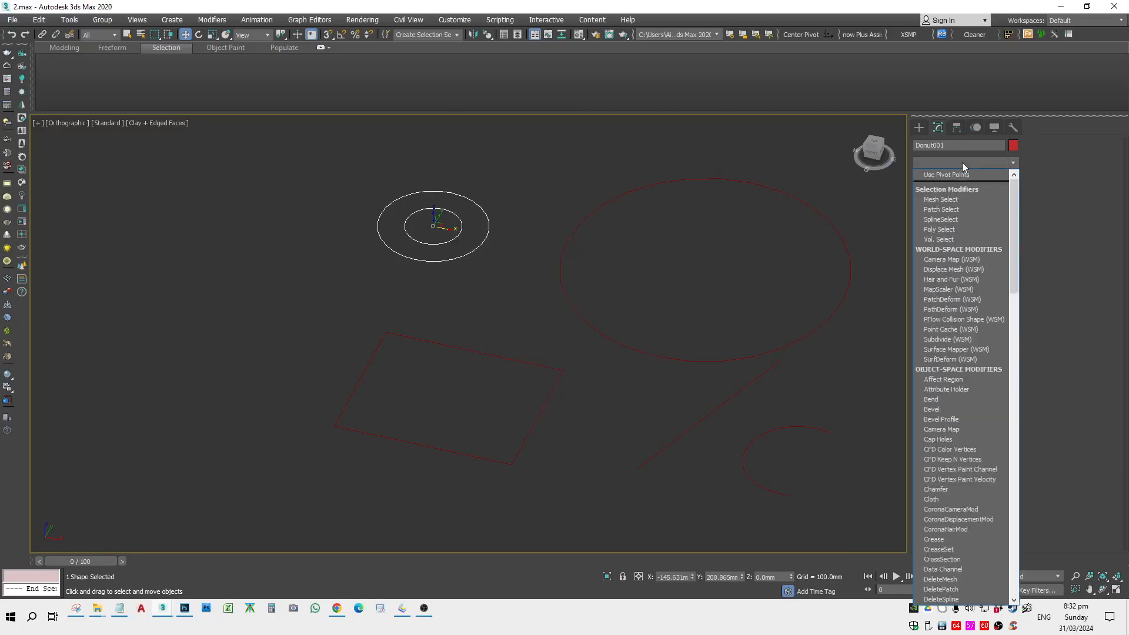
{"action": "left_click", "coordinate": [857, 198]}
{"action": "left_click", "coordinate": [982, 157]}
{"action": "left_click", "coordinate": [974, 164]}
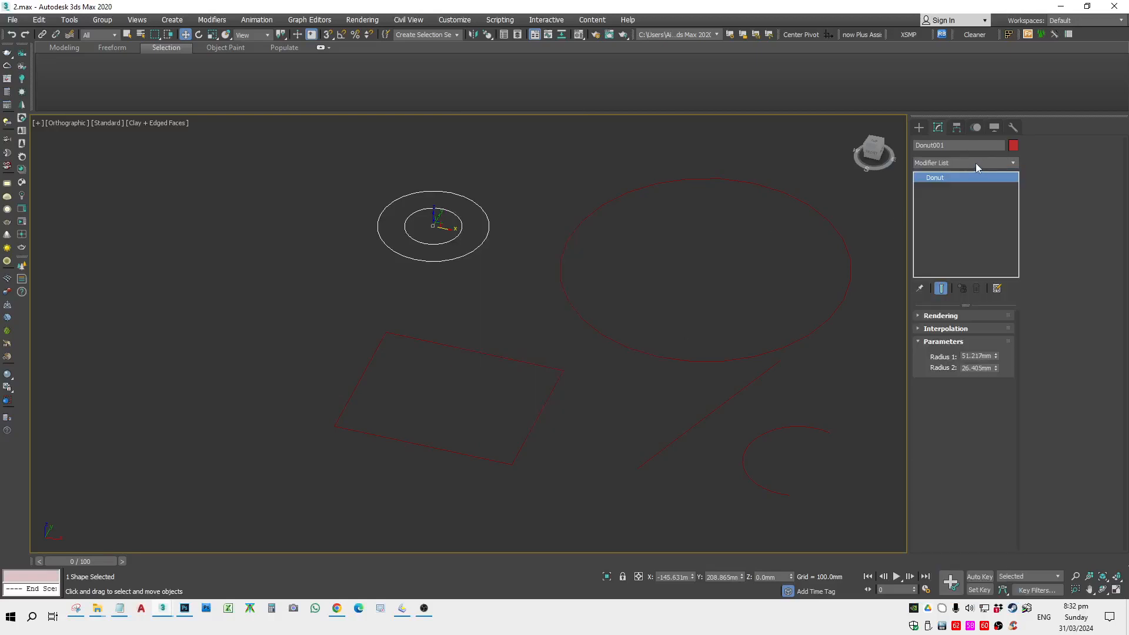
Step: Add an Extrude modifier to the donut spline and set its amount to 130 mm
{"action": "left_click", "coordinate": [981, 162]}
{"action": "scroll", "coordinate": [974, 167], "scroll_direction": "down", "scroll_amount": 1}
{"action": "left_click", "coordinate": [972, 165]}
{"action": "left_click", "coordinate": [975, 167]}
{"action": "left_click_drag", "start_coordinate": [1014, 201], "coordinate": [1024, 287]}
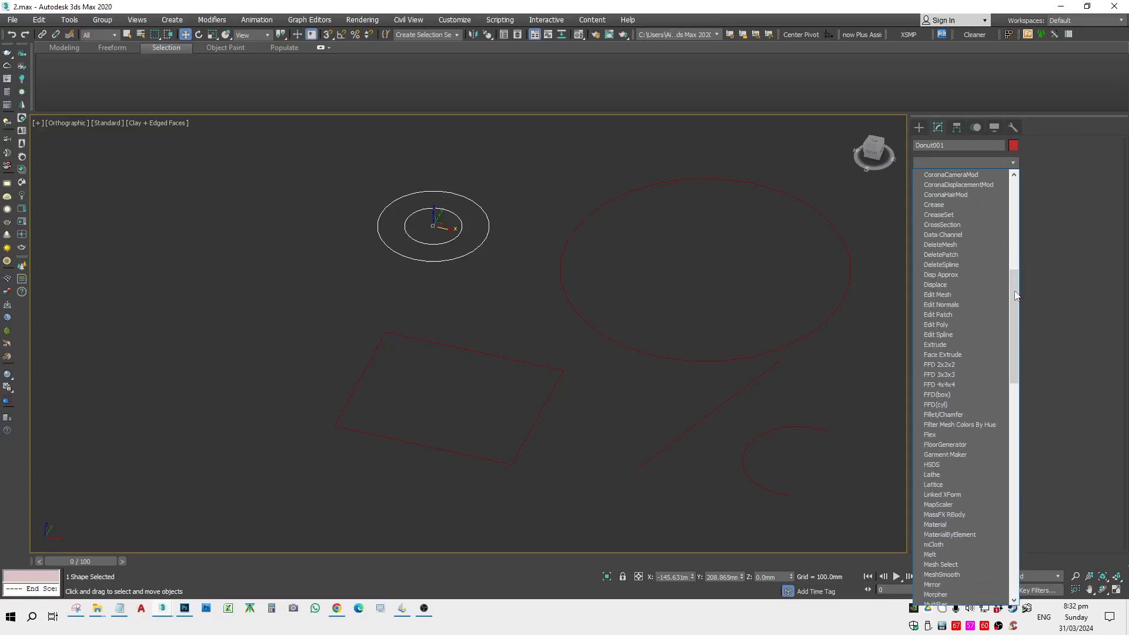
{"action": "left_click", "coordinate": [948, 341]}
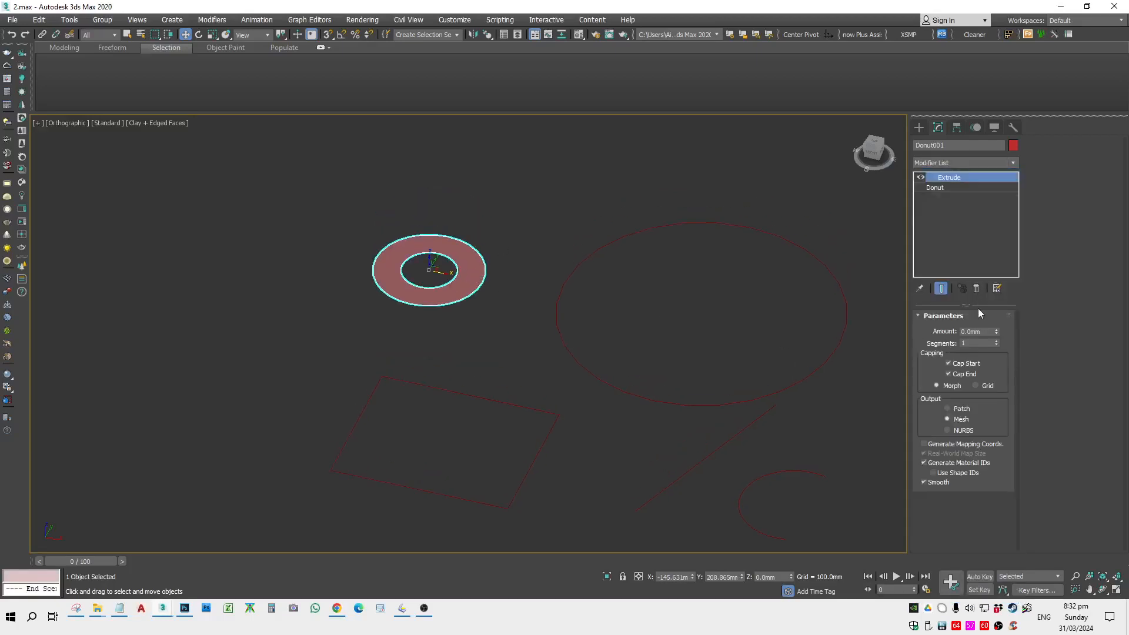
{"action": "left_click_drag", "start_coordinate": [996, 333], "coordinate": [1013, 177]}
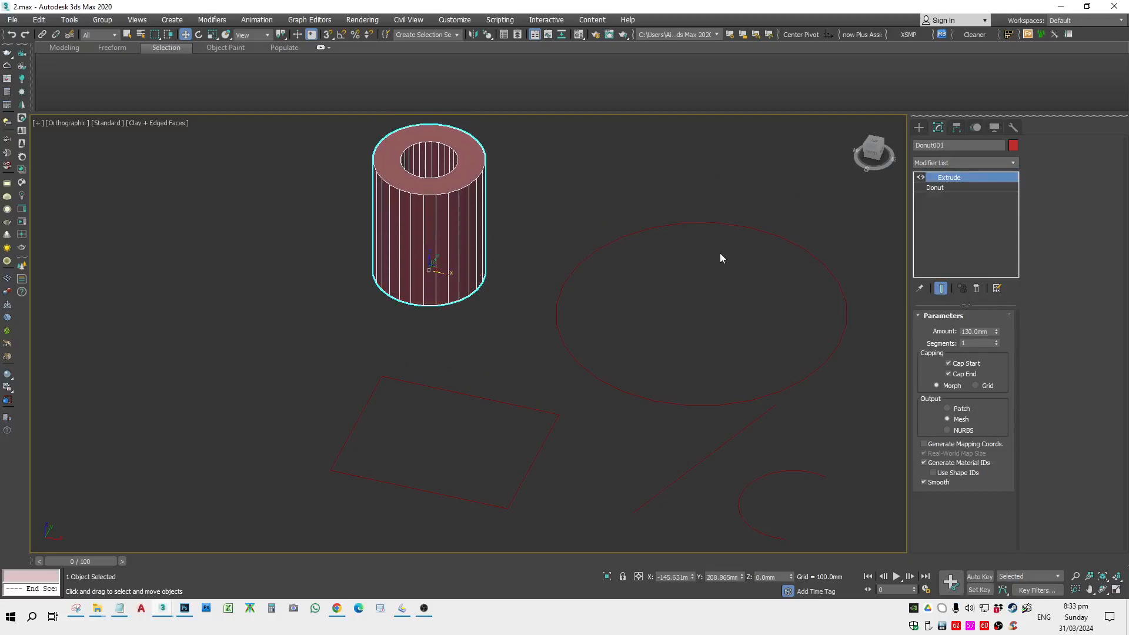
Step: Select the circle spline and apply an Extrude modifier with an amount of 130 mm
{"action": "middle_click_drag", "start_coordinate": [720, 253], "coordinate": [655, 360]}
{"action": "scroll", "coordinate": [664, 363], "scroll_direction": "down", "scroll_amount": 3}
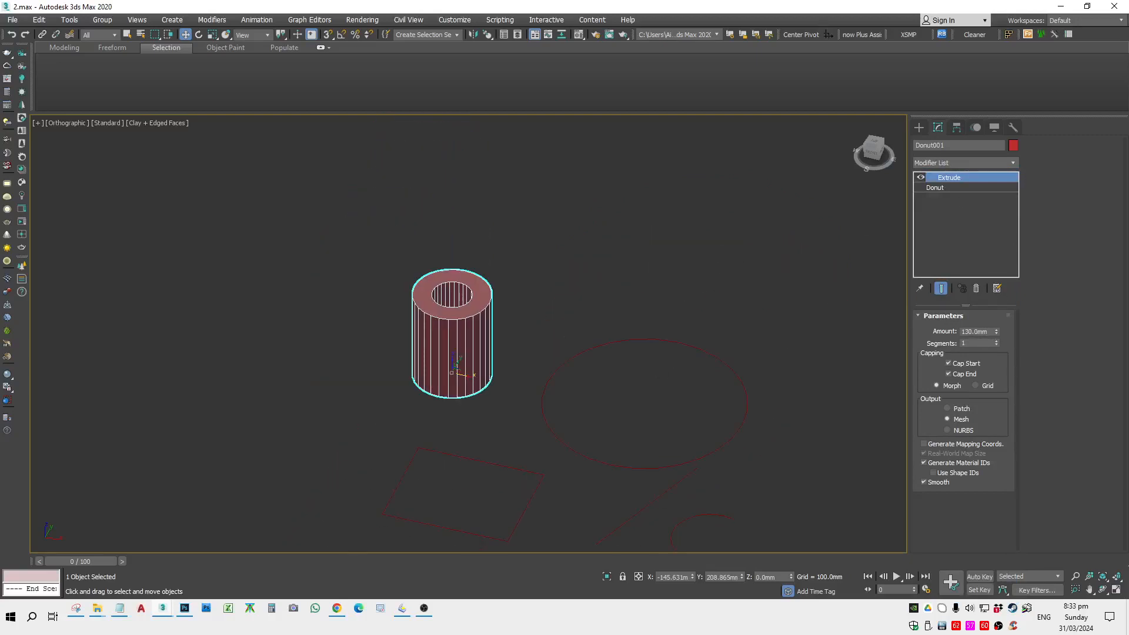
{"action": "left_click", "coordinate": [733, 366]}
{"action": "left_click", "coordinate": [983, 160]}
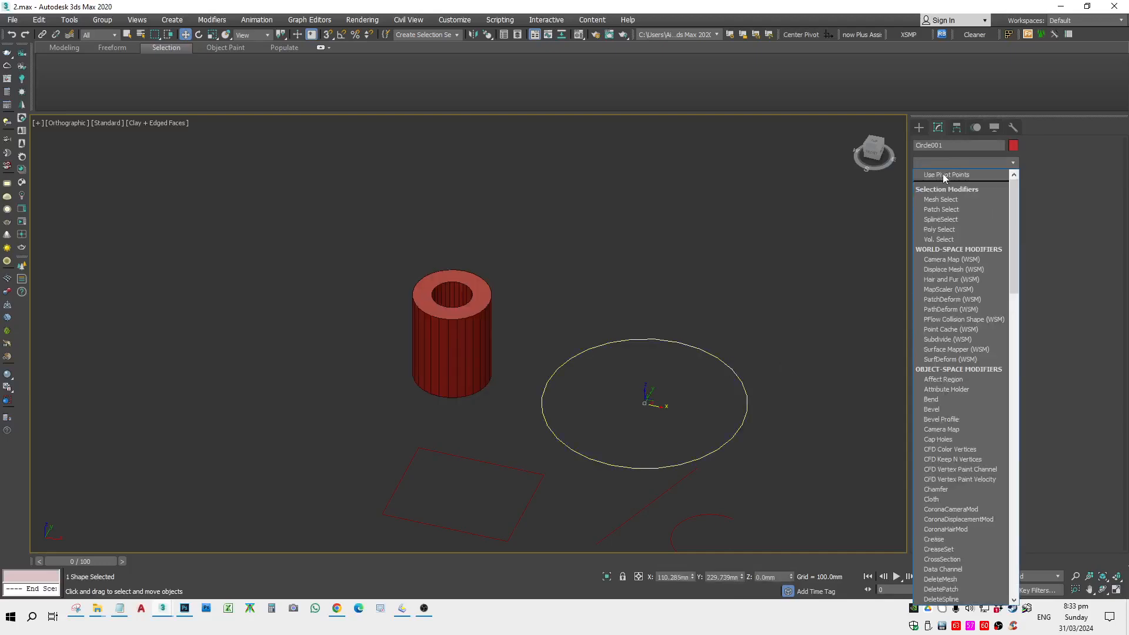
{"action": "scroll", "coordinate": [933, 192], "scroll_direction": "down", "scroll_amount": 1}
{"action": "key", "text": "e"}
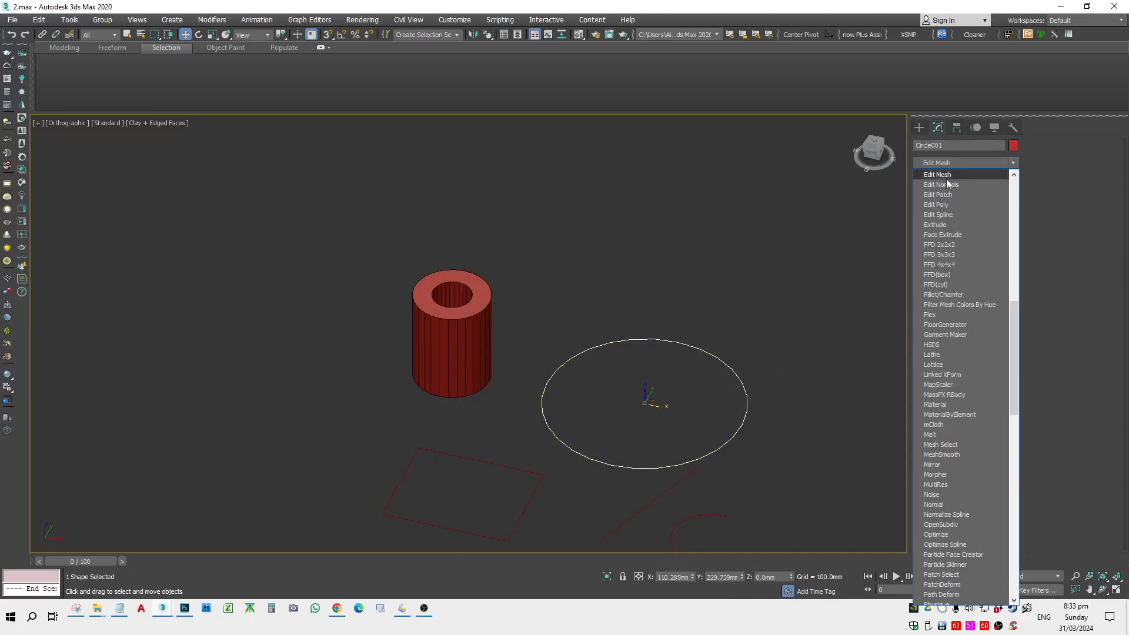
{"action": "left_click", "coordinate": [948, 224]}
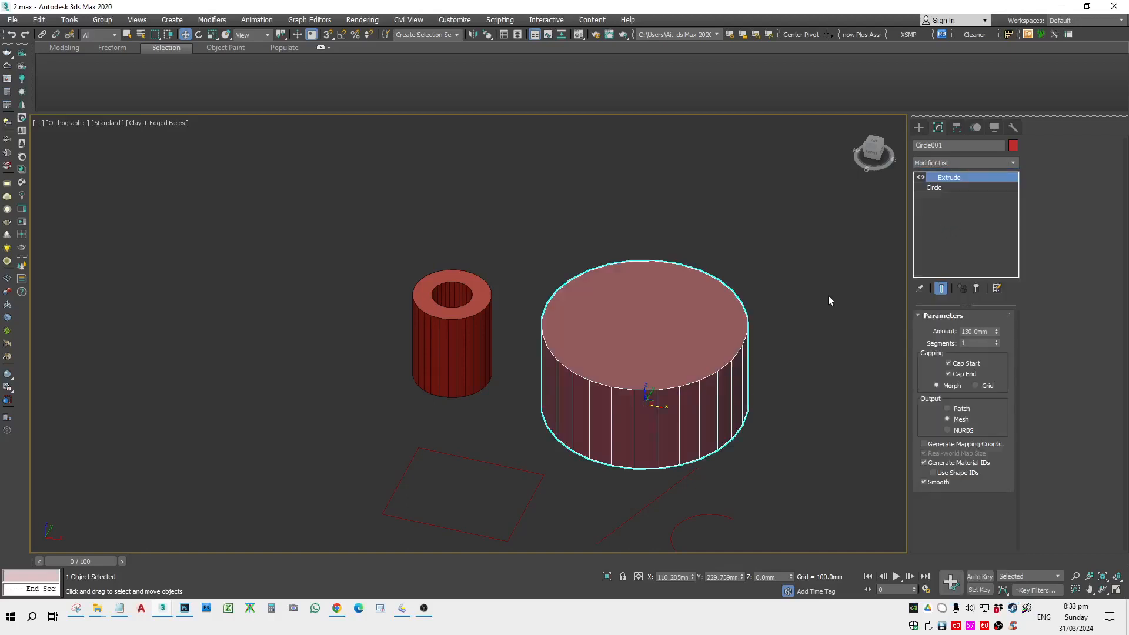
{"action": "left_click", "coordinate": [971, 163]}
{"action": "left_click", "coordinate": [975, 164]}
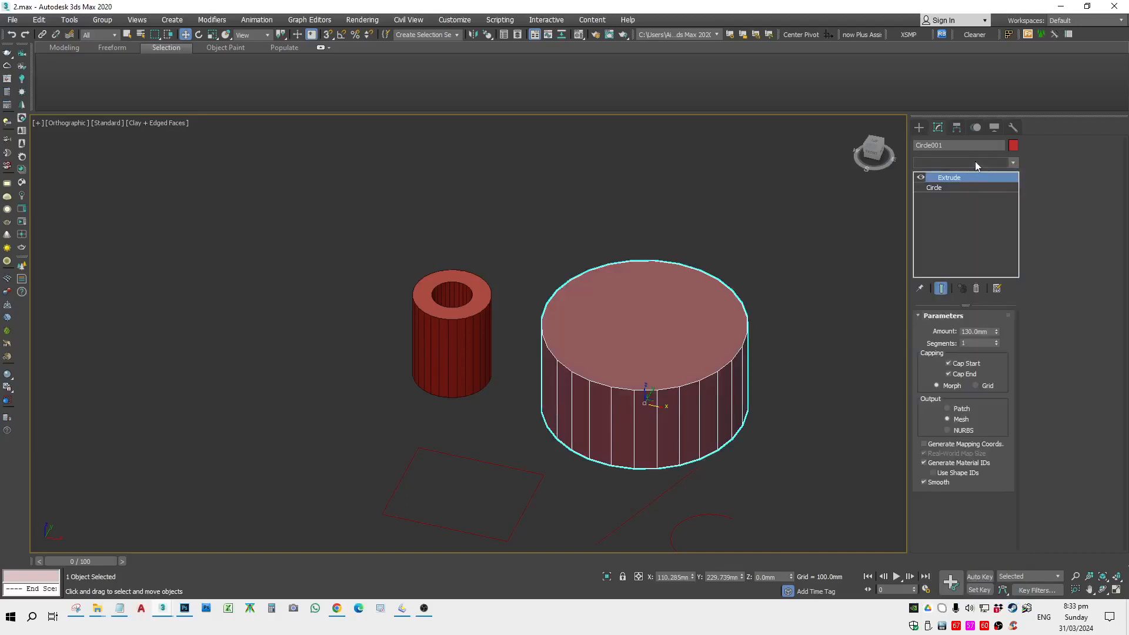
{"action": "double_click", "coordinate": [976, 161]}
{"action": "left_click", "coordinate": [820, 265]}
{"action": "key", "text": "e"}
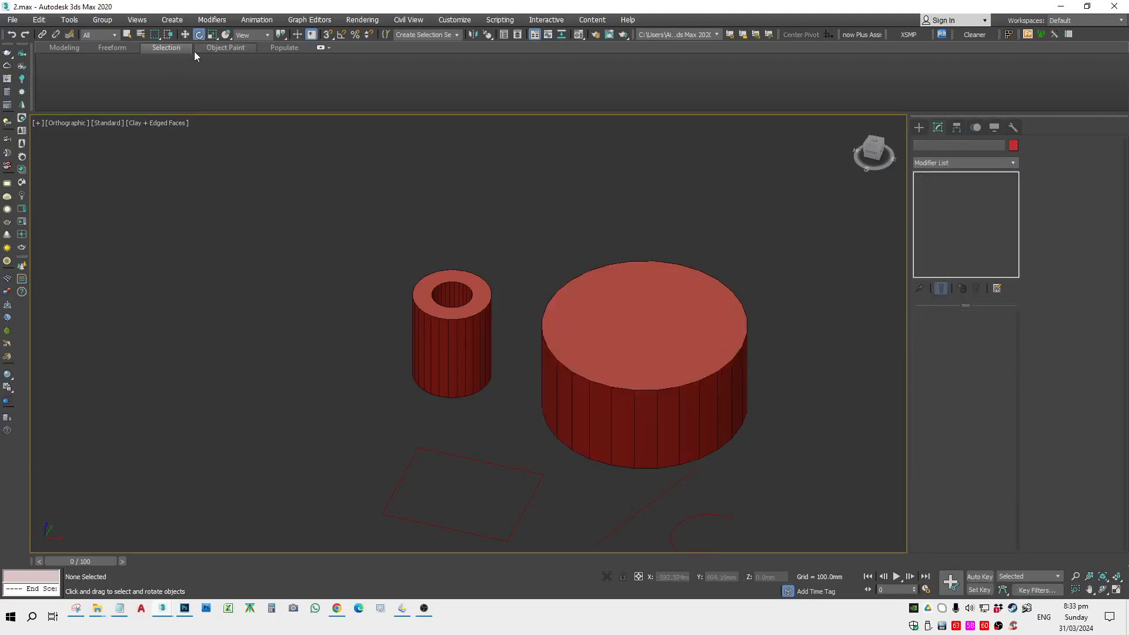
{"action": "left_click", "coordinate": [658, 311]}
{"action": "left_click", "coordinate": [979, 159]}
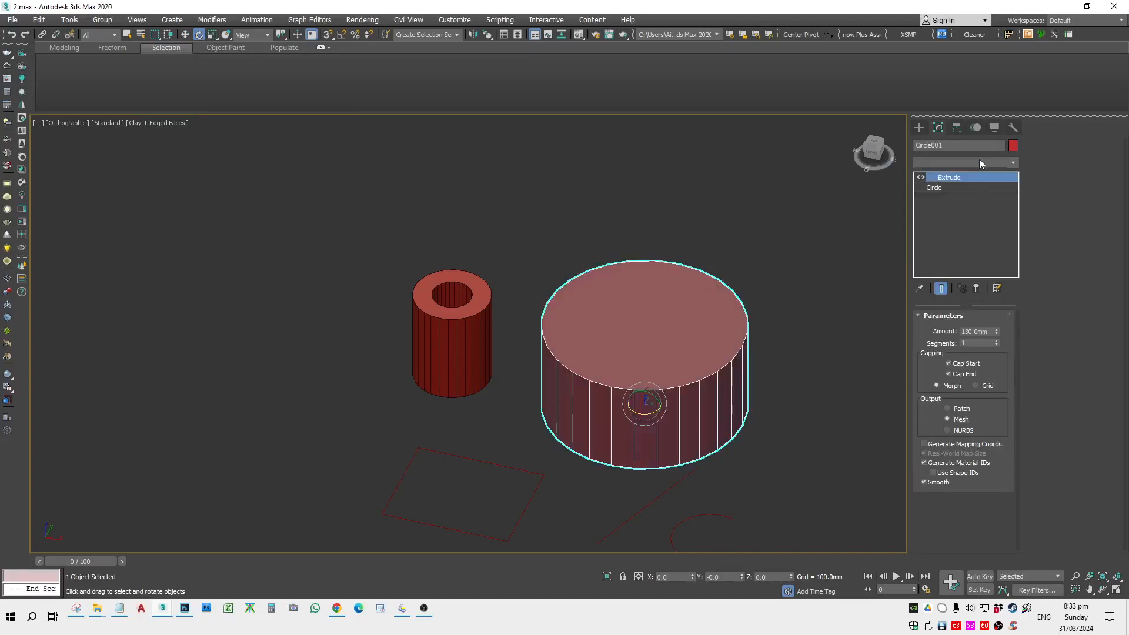
{"action": "left_click", "coordinate": [979, 161]}
{"action": "left_click", "coordinate": [989, 160]}
{"action": "key", "text": "e"}
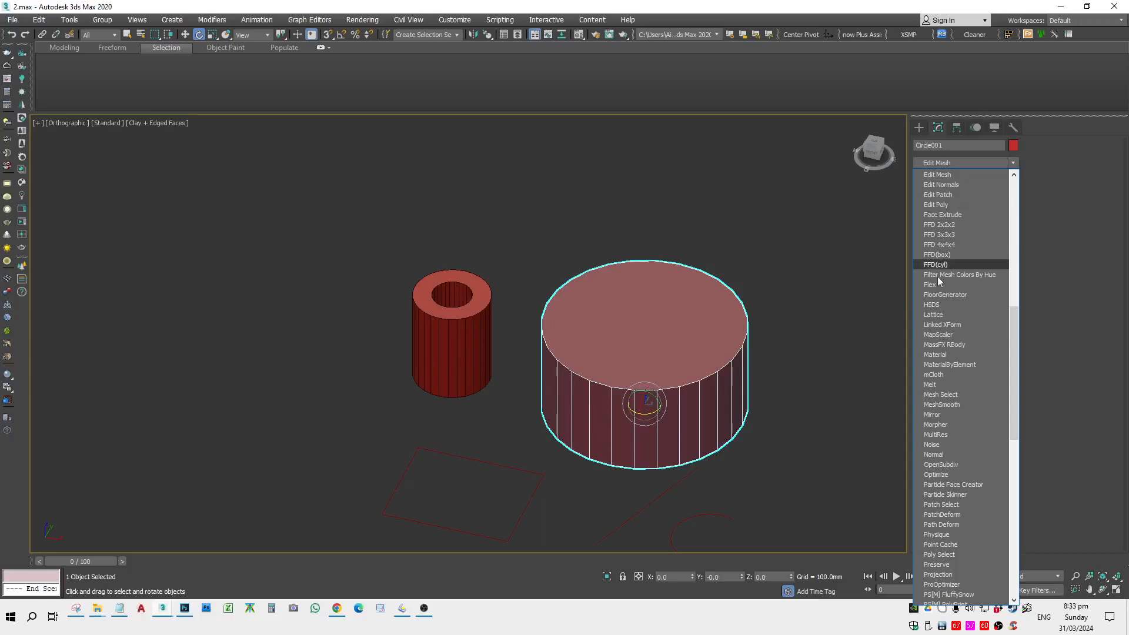
{"action": "left_click", "coordinate": [797, 338]}
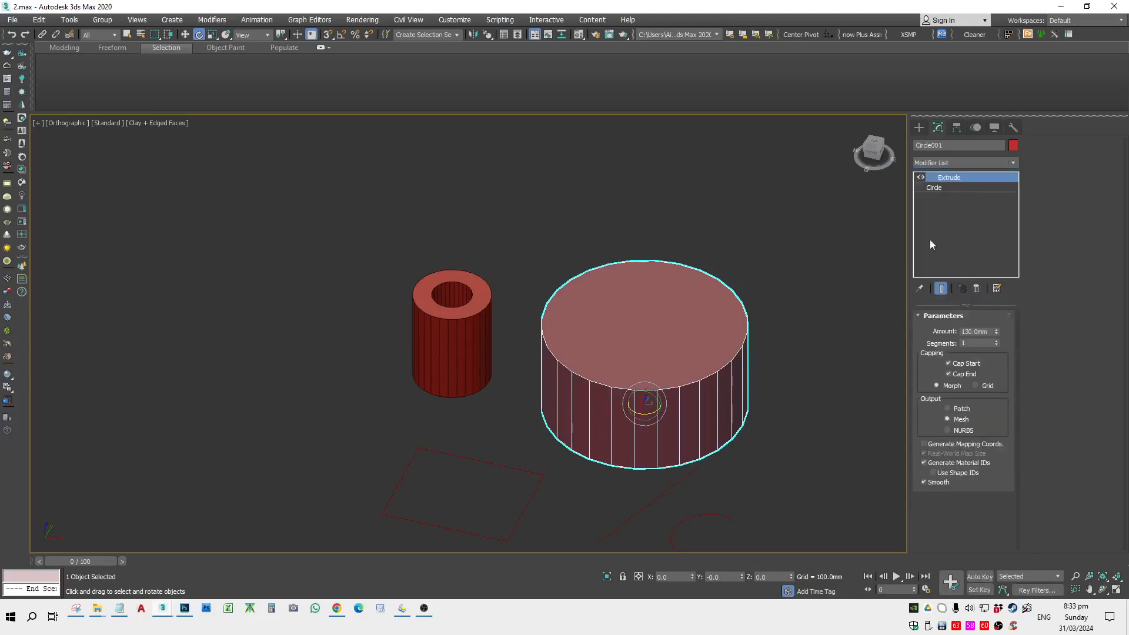
{"action": "scroll", "coordinate": [746, 407], "scroll_direction": "down", "scroll_amount": 5}
{"action": "key", "text": "w"}
{"action": "left_click", "coordinate": [758, 390]}
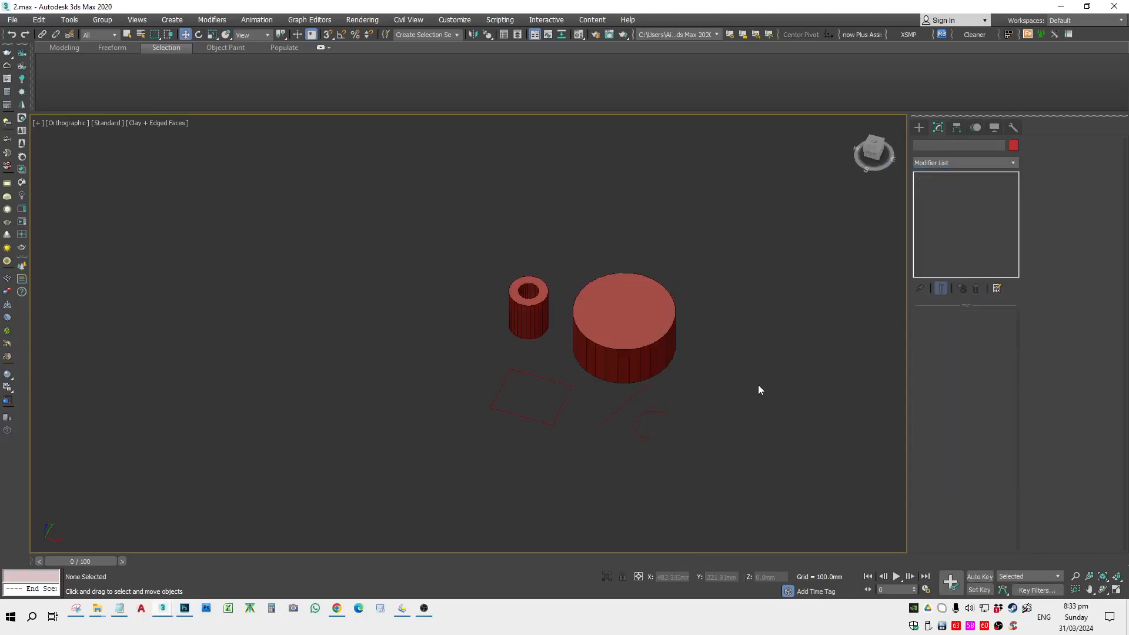
Step: Remove the Extrude modifier from the circle and convert the circle to an editable spline
{"action": "left_click", "coordinate": [631, 345]}
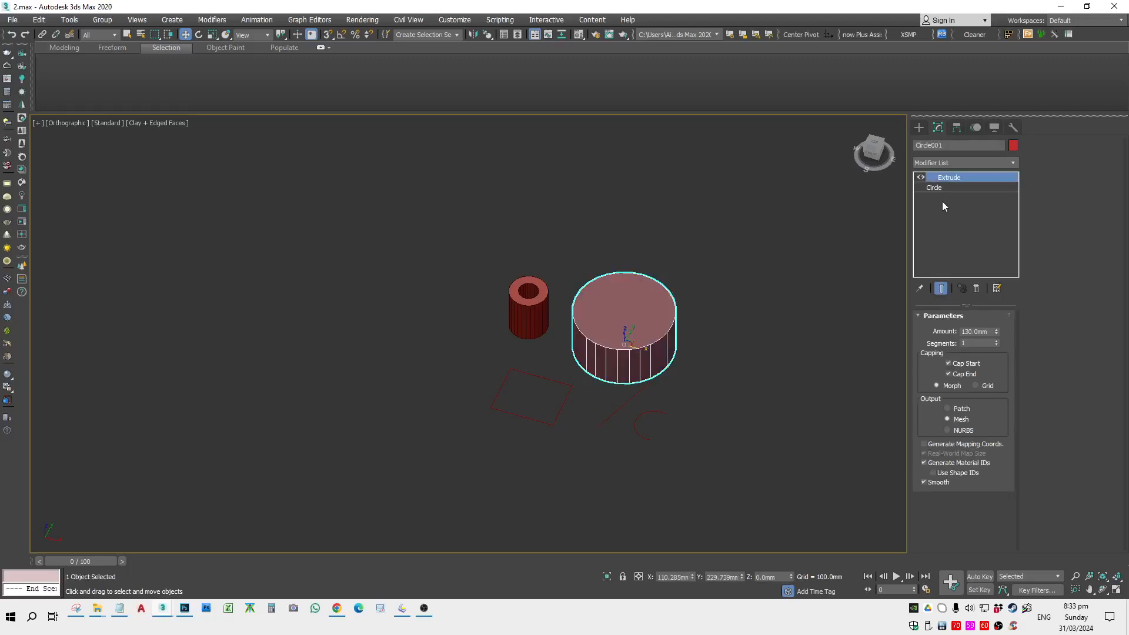
{"action": "left_click", "coordinate": [977, 288]}
{"action": "right_click", "coordinate": [646, 344]}
{"action": "mouse_move", "coordinate": [721, 465]}
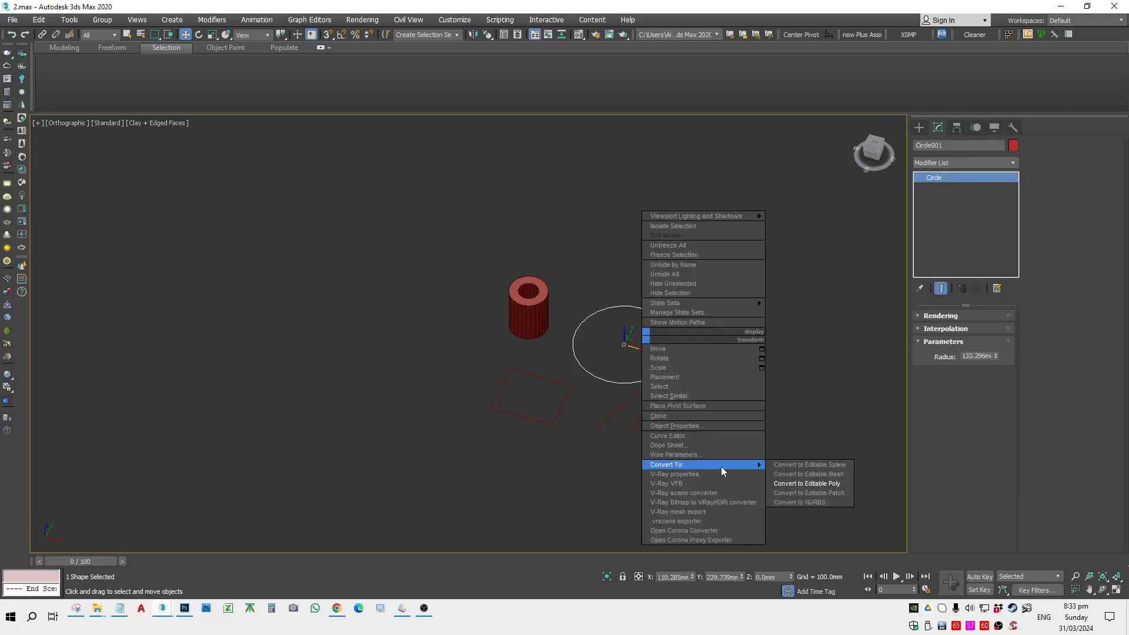
{"action": "left_click", "coordinate": [785, 465]}
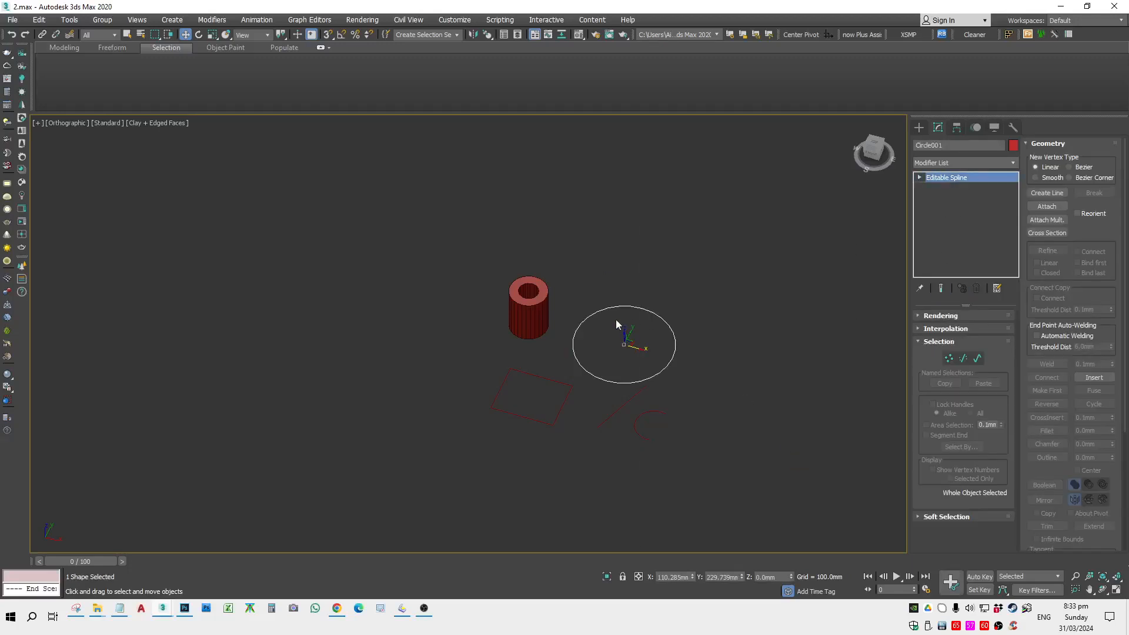
Step: In top view, refine the circle at vertex level with four extra vertices, one midway between each pair of existing ones
{"action": "scroll", "coordinate": [634, 315], "scroll_direction": "up", "scroll_amount": 2}
{"action": "key", "text": "t"}
{"action": "key", "text": "1"}
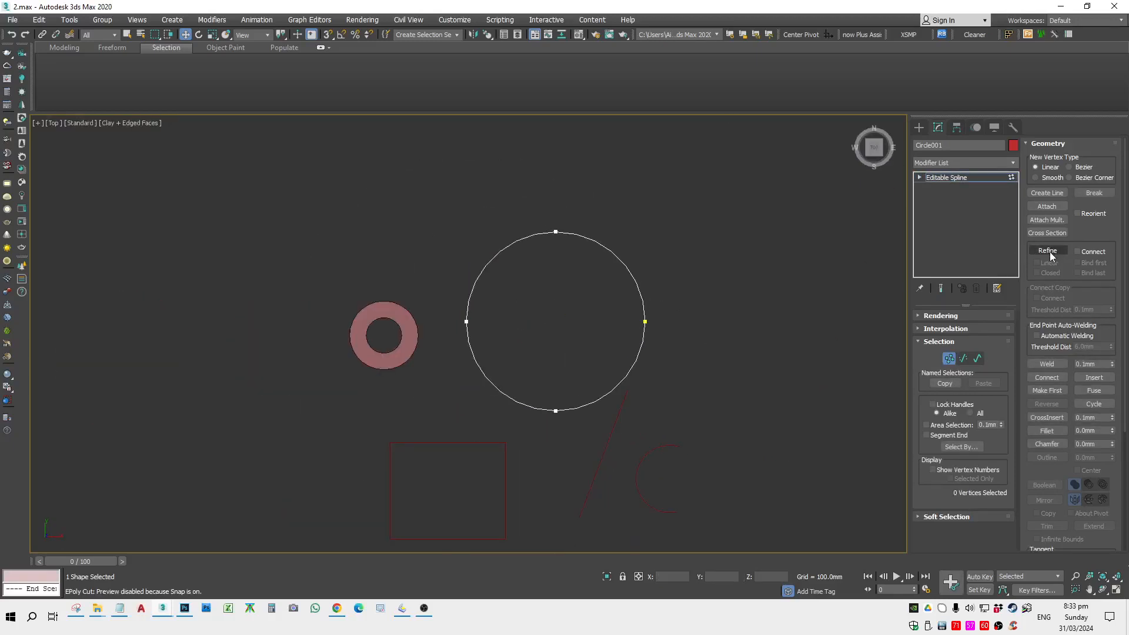
{"action": "left_click", "coordinate": [1049, 251]}
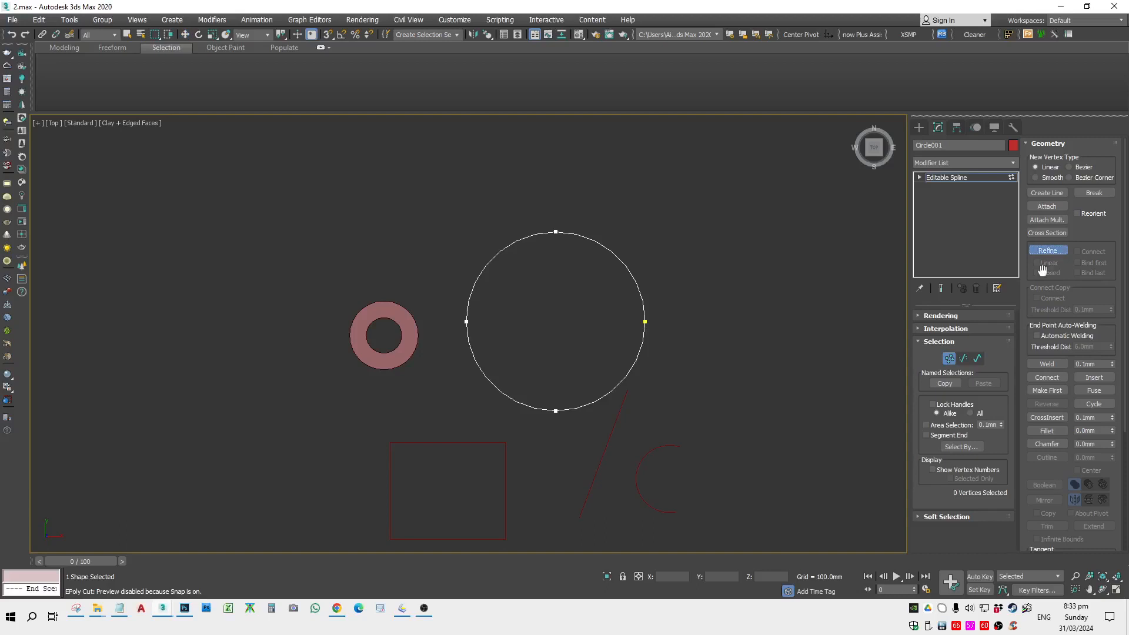
{"action": "left_click", "coordinate": [491, 260]}
{"action": "left_click", "coordinate": [493, 384]}
{"action": "left_click", "coordinate": [621, 382]}
{"action": "right_click", "coordinate": [714, 401]}
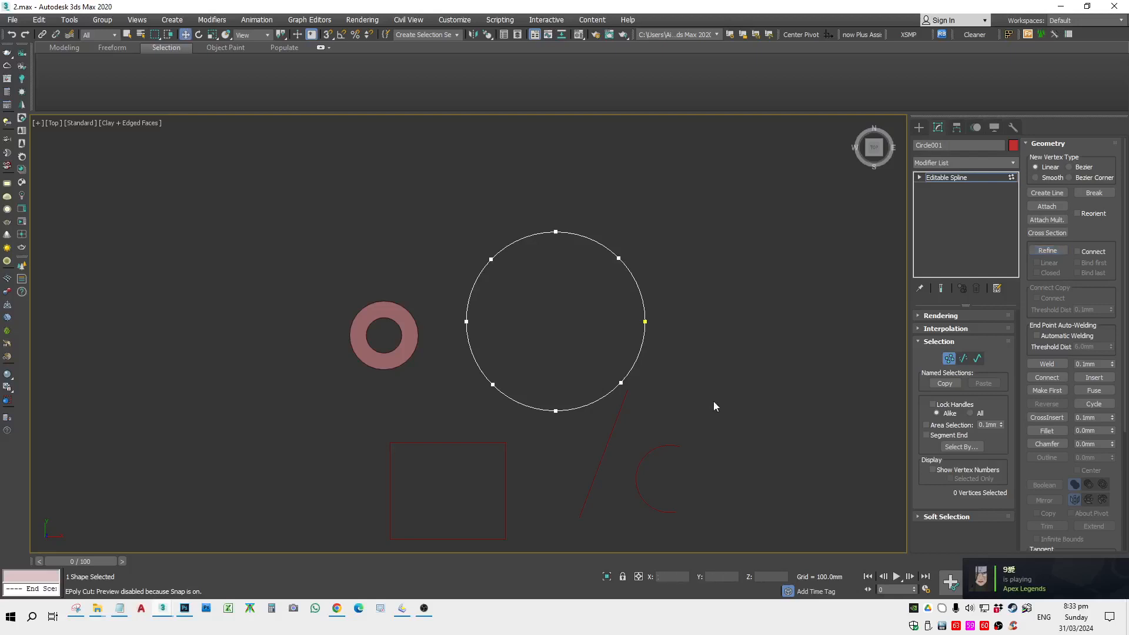
Step: Exit vertex editing, apply an Extrude modifier of 130 mm to the refined circle, and deselect it
{"action": "left_click", "coordinate": [979, 179]}
{"action": "middle_click_drag", "start_coordinate": [810, 336], "coordinate": [919, 220], "text": "alt"}
{"action": "left_click", "coordinate": [966, 162]}
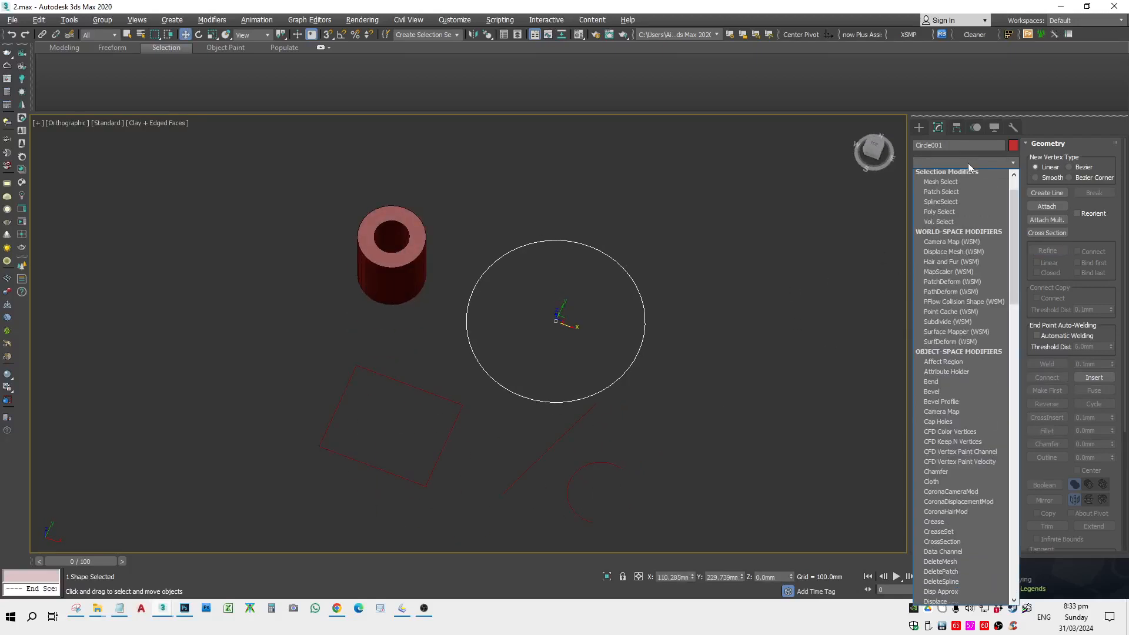
{"action": "scroll", "coordinate": [945, 202], "scroll_direction": "down", "scroll_amount": 5}
{"action": "left_click", "coordinate": [948, 224]}
{"action": "middle_click_drag", "start_coordinate": [746, 362], "coordinate": [743, 319], "text": "alt"}
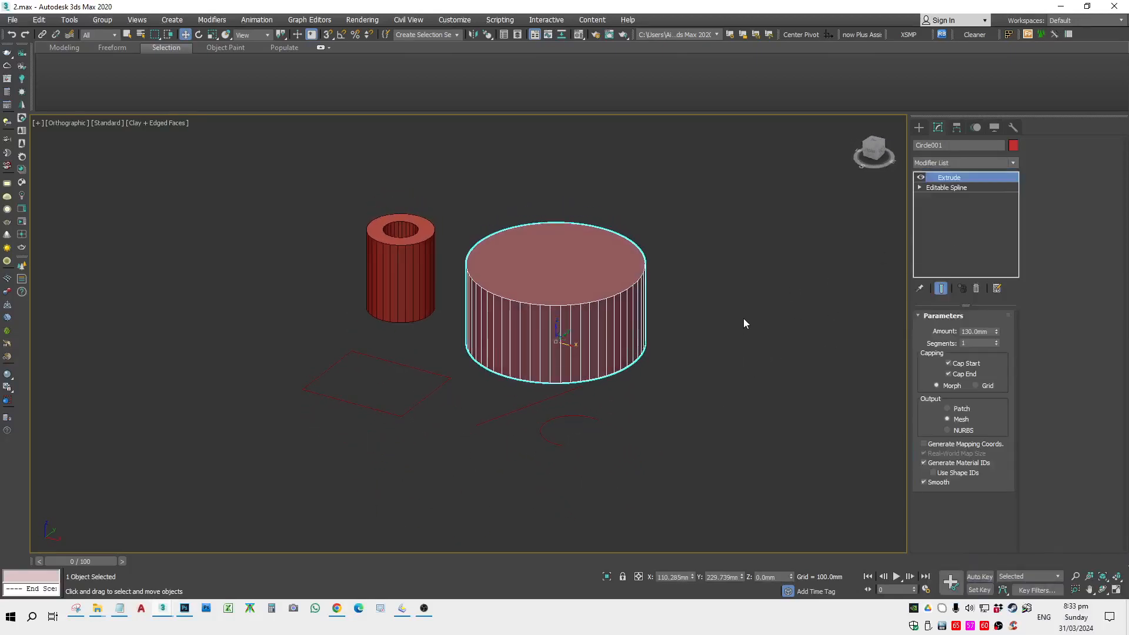
{"action": "left_click", "coordinate": [785, 342]}
Step: Select the extruded donut and examine the segments of its inner and outer outlines from above
{"action": "left_click", "coordinate": [410, 258]}
{"action": "scroll", "coordinate": [411, 259], "scroll_direction": "up", "scroll_amount": 2}
{"action": "scroll", "coordinate": [411, 259], "scroll_direction": "down", "scroll_amount": 1}
{"action": "key", "text": "t"}
{"action": "key", "text": "z"}
{"action": "scroll", "coordinate": [675, 355], "scroll_direction": "down", "scroll_amount": 1}
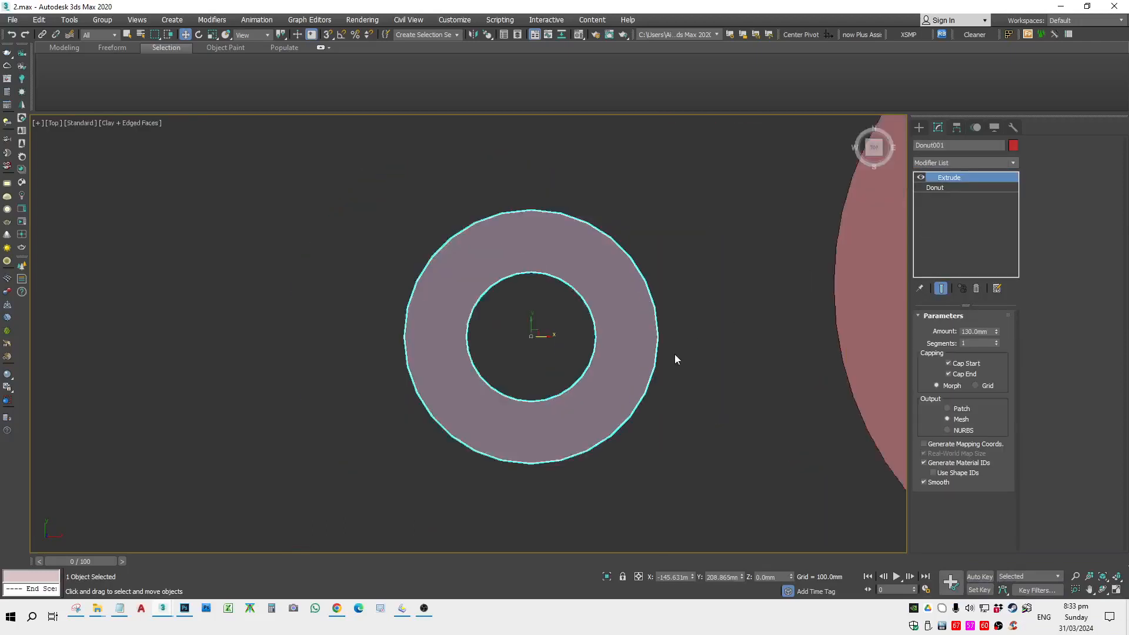
{"action": "middle_click_drag", "start_coordinate": [676, 354], "coordinate": [647, 305], "text": "alt"}
{"action": "scroll", "coordinate": [647, 305], "scroll_direction": "down", "scroll_amount": 5}
Step: Try converting the rectangle to an editable spline, and undo the conversion
{"action": "middle_click_drag", "start_coordinate": [665, 421], "coordinate": [612, 324]}
{"action": "left_click", "coordinate": [612, 327]}
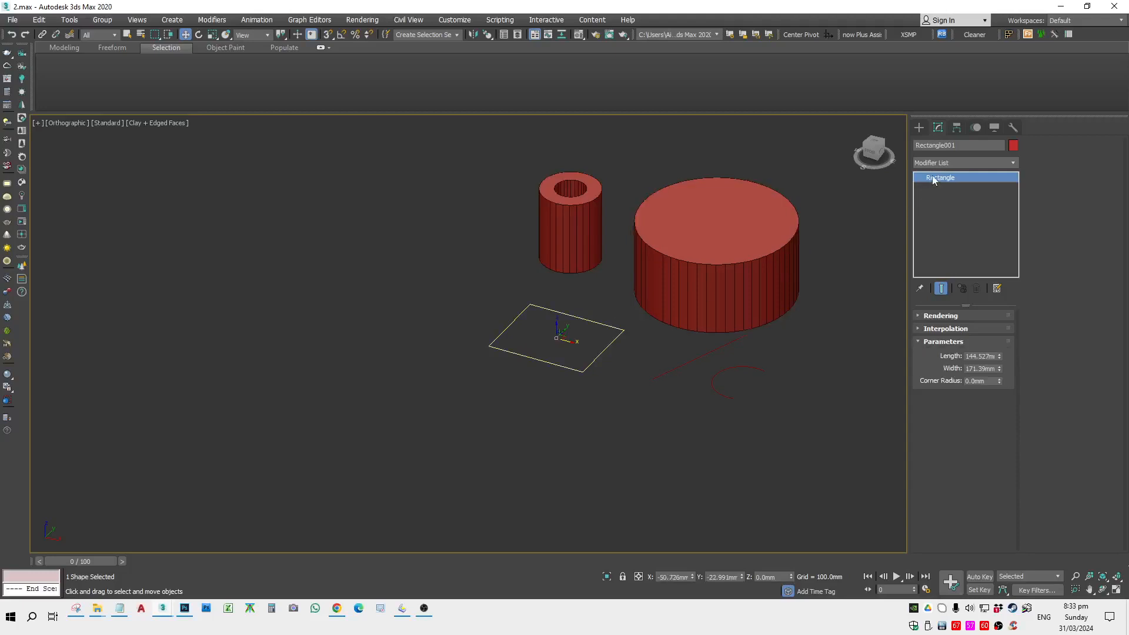
{"action": "right_click", "coordinate": [623, 317]}
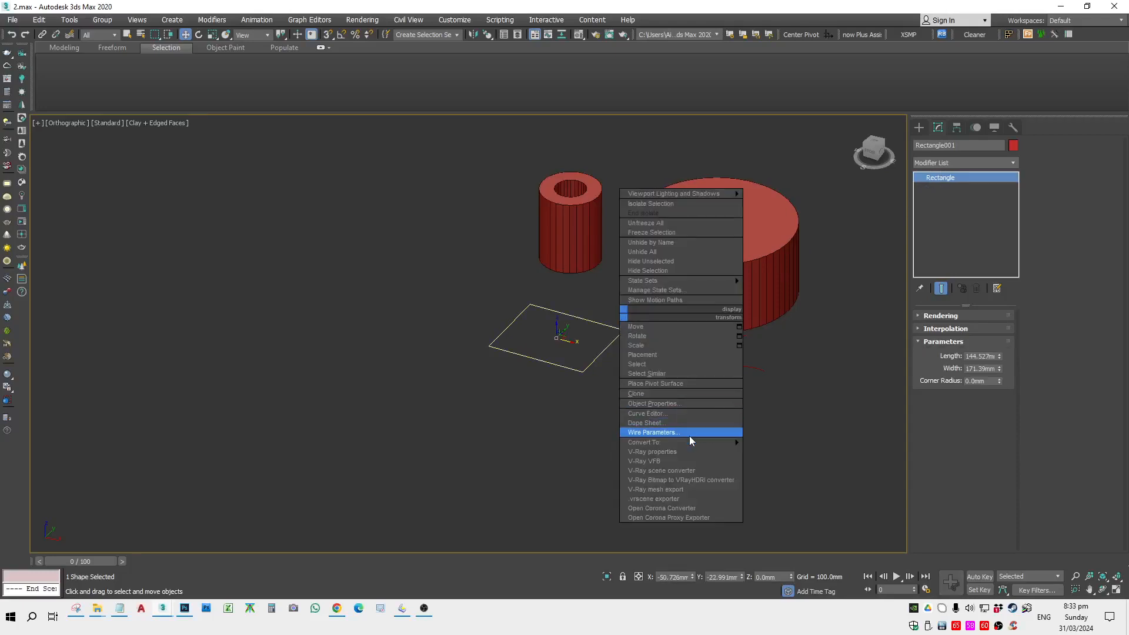
{"action": "mouse_move", "coordinate": [690, 442]}
{"action": "left_click", "coordinate": [776, 445]}
{"action": "middle_click_drag", "start_coordinate": [777, 446], "coordinate": [854, 298], "text": "alt"}
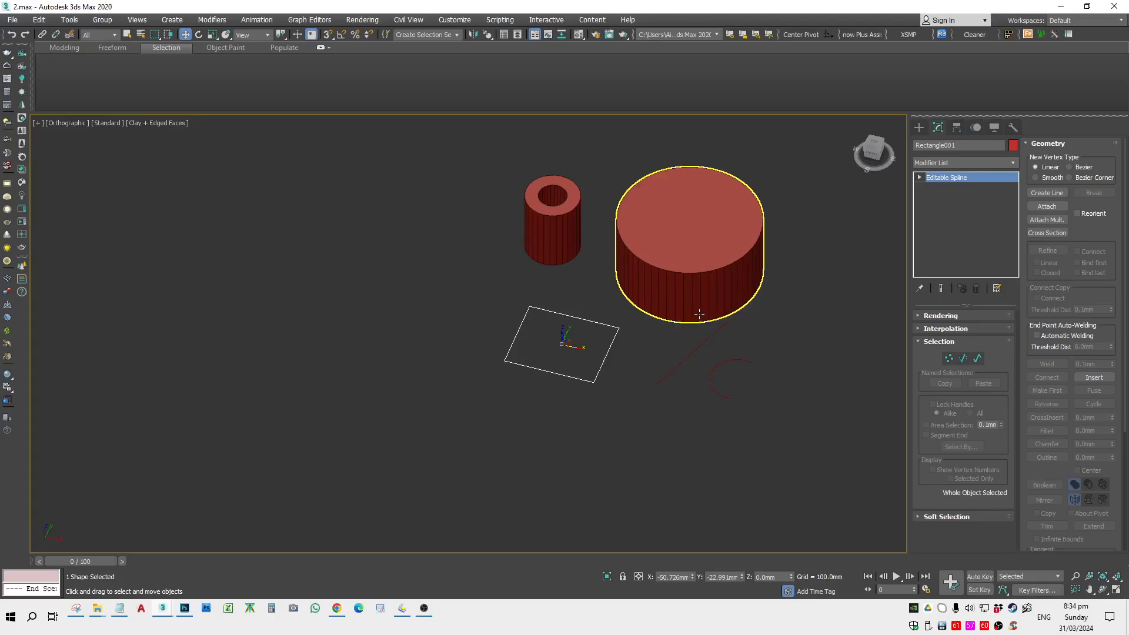
{"action": "key", "text": "ctrl+z"}
Step: Convert the rectangle to an editable poly and deselect it
{"action": "right_click", "coordinate": [600, 347]}
{"action": "mouse_move", "coordinate": [652, 466]}
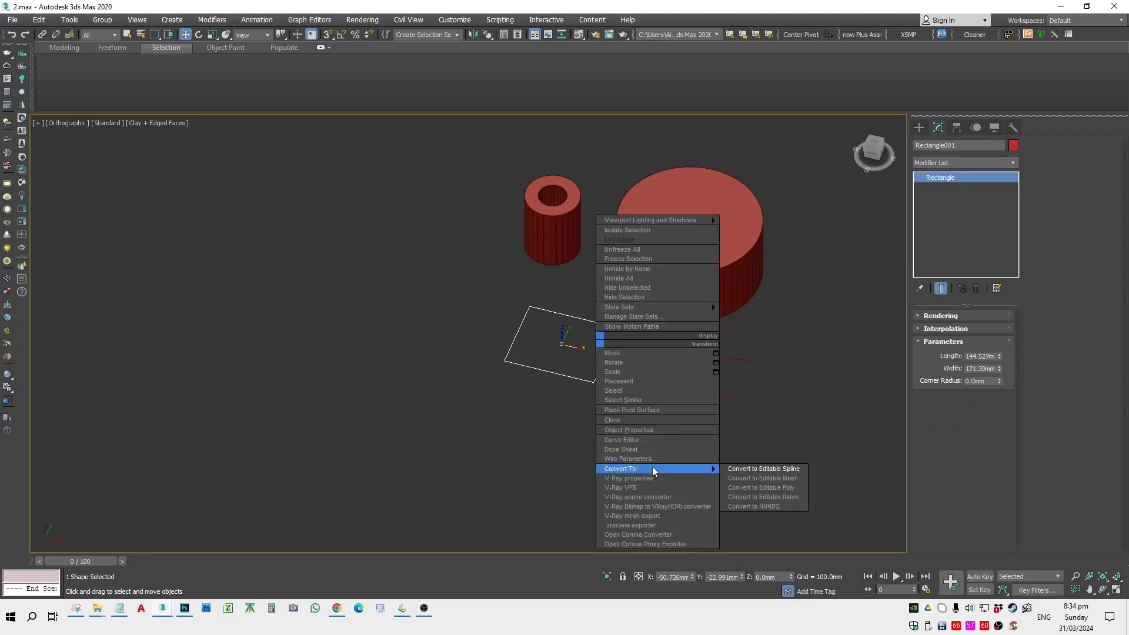
{"action": "left_click", "coordinate": [776, 489]}
{"action": "scroll", "coordinate": [559, 353], "scroll_direction": "up", "scroll_amount": 4}
{"action": "left_click", "coordinate": [672, 416]}
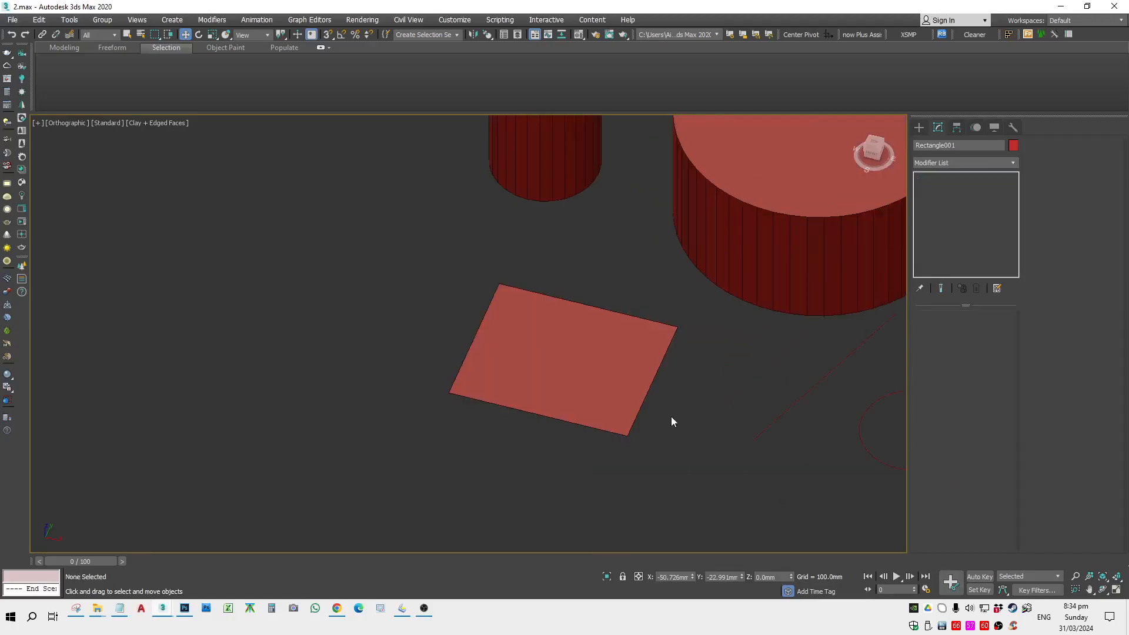
Step: Undo the rectangle's conversion to Editable Poly and convert it to an Editable Spline instead
{"action": "left_click", "coordinate": [661, 332]}
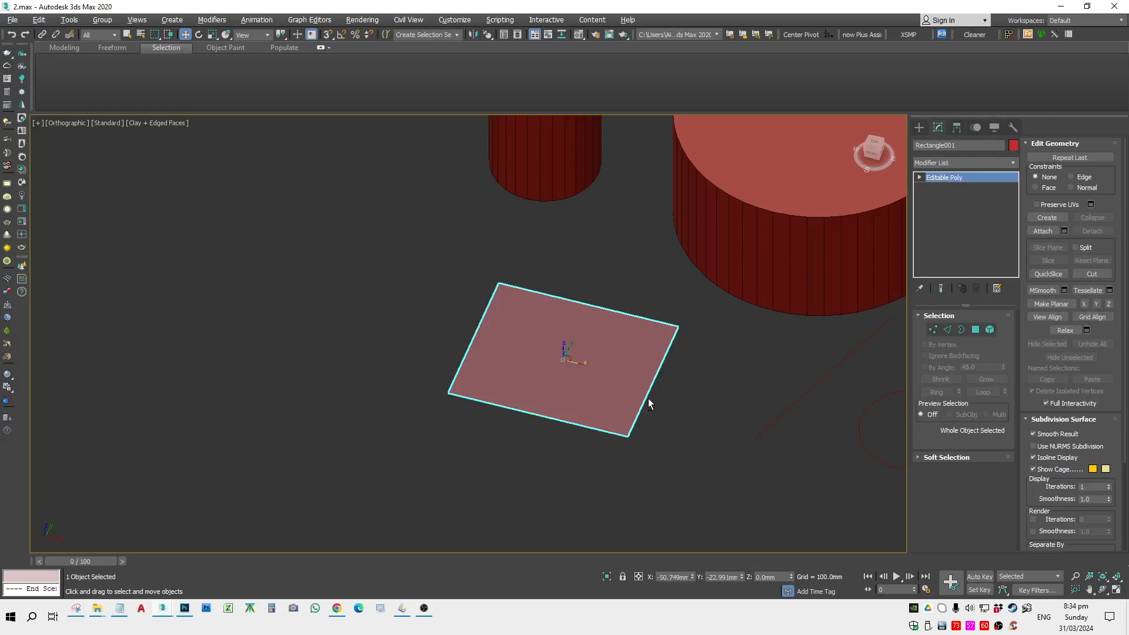
{"action": "middle_click_drag", "start_coordinate": [650, 404], "coordinate": [790, 290], "text": "alt"}
{"action": "middle_click_drag", "start_coordinate": [634, 343], "coordinate": [654, 363]}
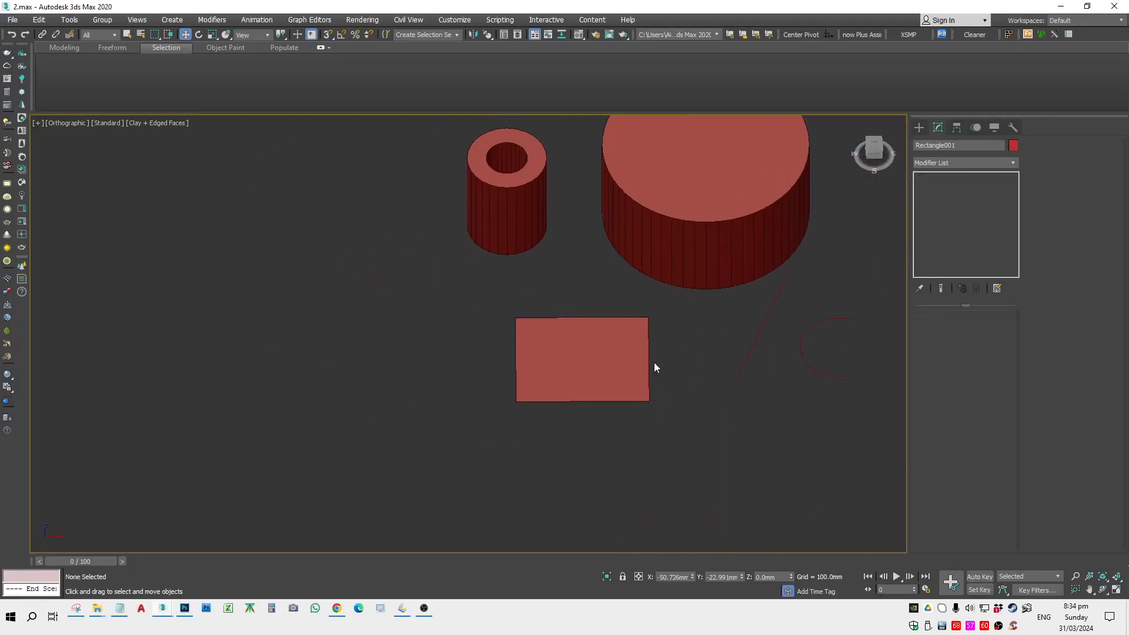
{"action": "left_click", "coordinate": [610, 364]}
{"action": "key", "text": "ctrl+z"}
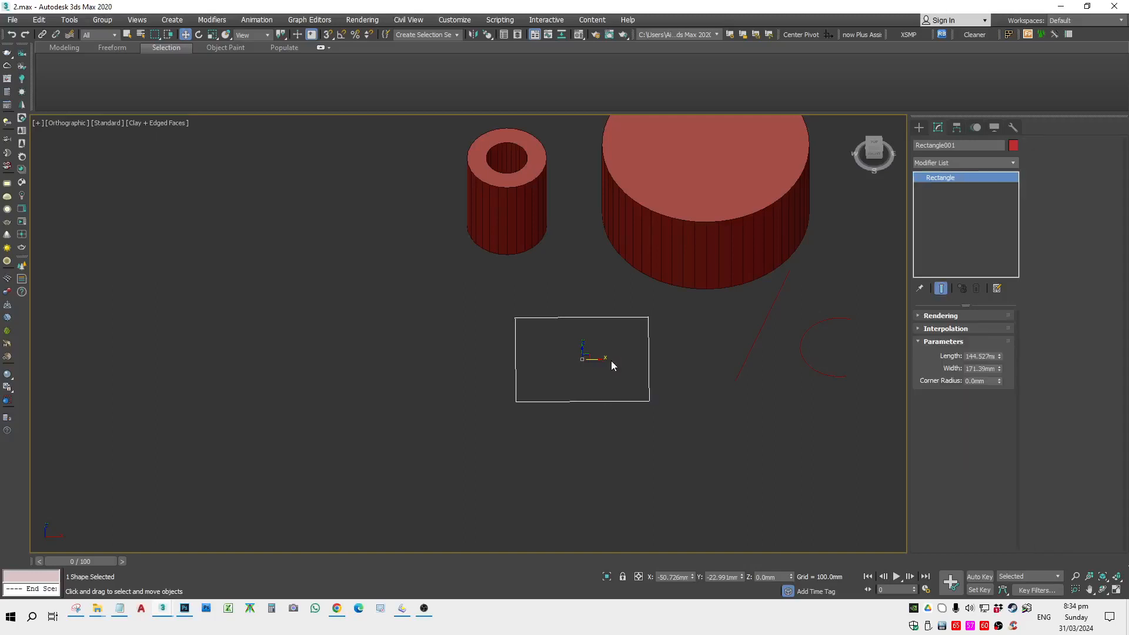
{"action": "right_click", "coordinate": [599, 348]}
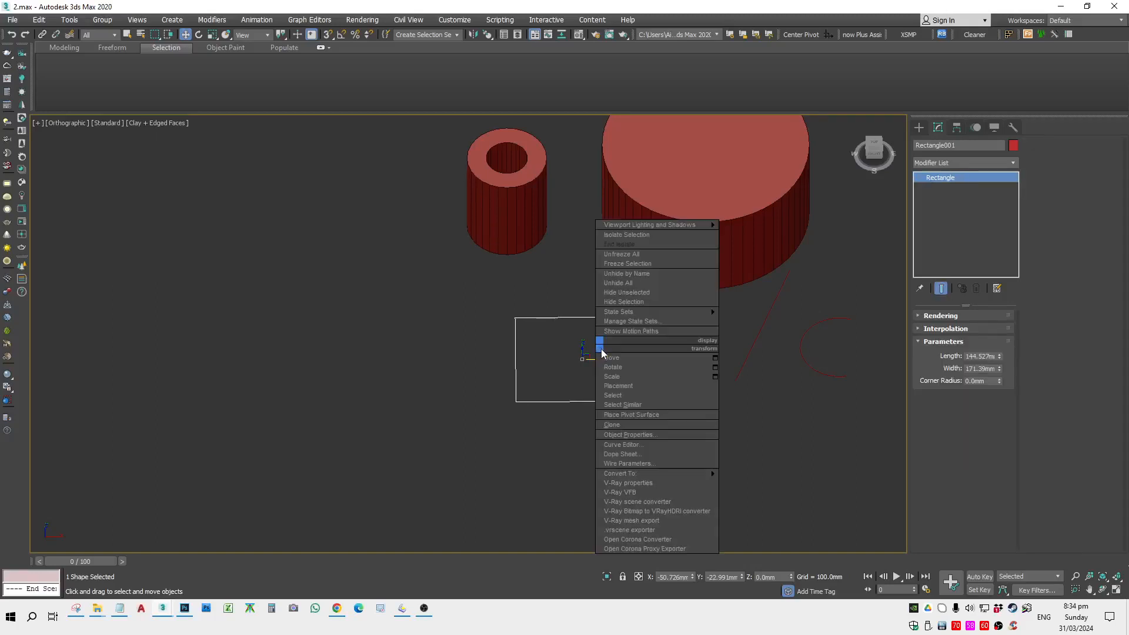
{"action": "left_click", "coordinate": [727, 474]}
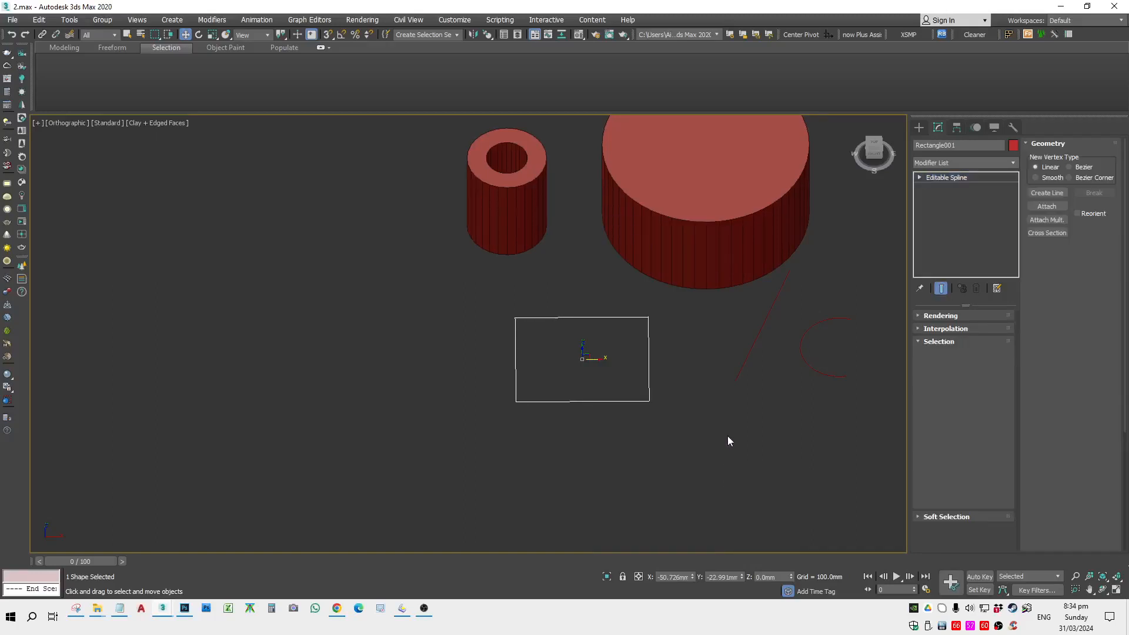
Step: Look through the Vertex, Segment and Spline sub-object levels of the rectangle's Editable Spline
{"action": "key", "text": "1"}
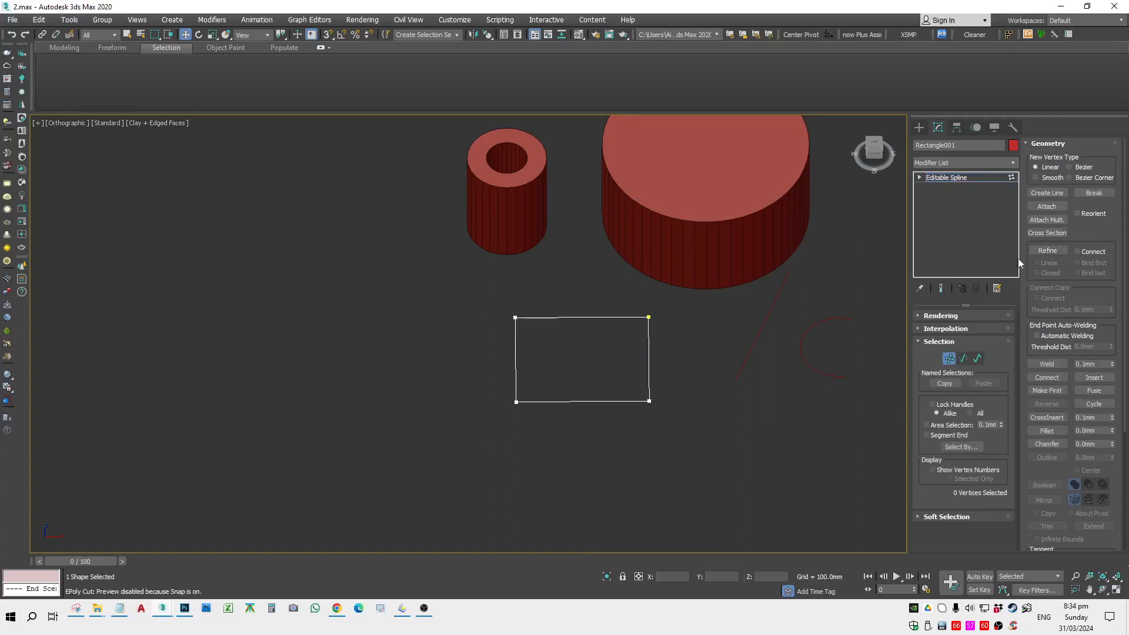
{"action": "left_click", "coordinate": [948, 358]}
{"action": "left_click", "coordinate": [670, 405]}
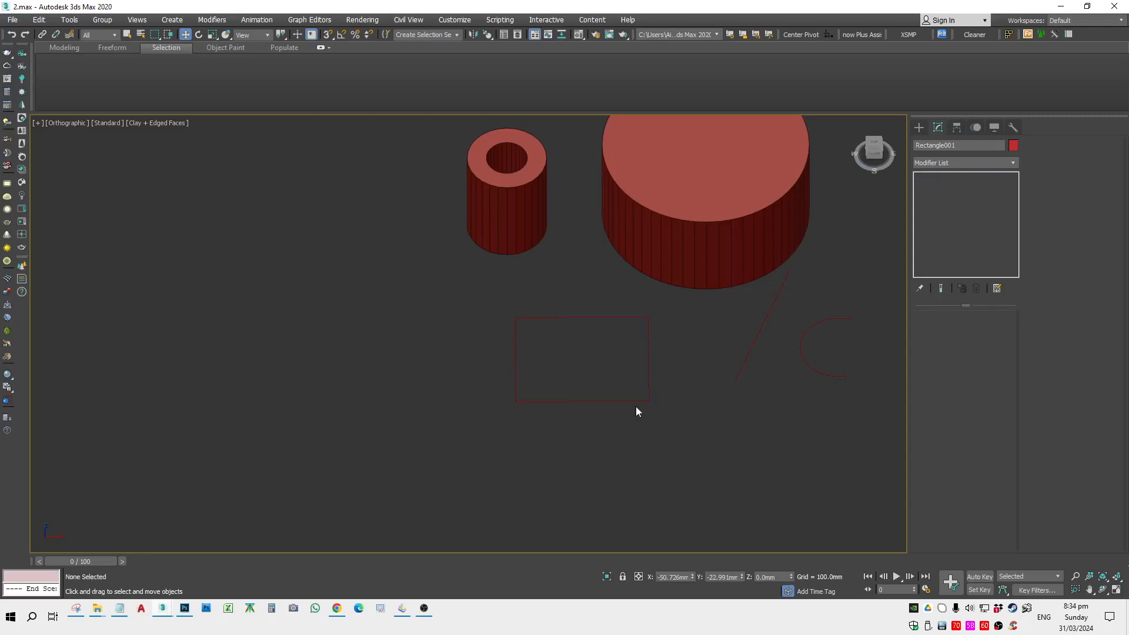
{"action": "left_click", "coordinate": [636, 404]}
{"action": "left_click", "coordinate": [954, 360]}
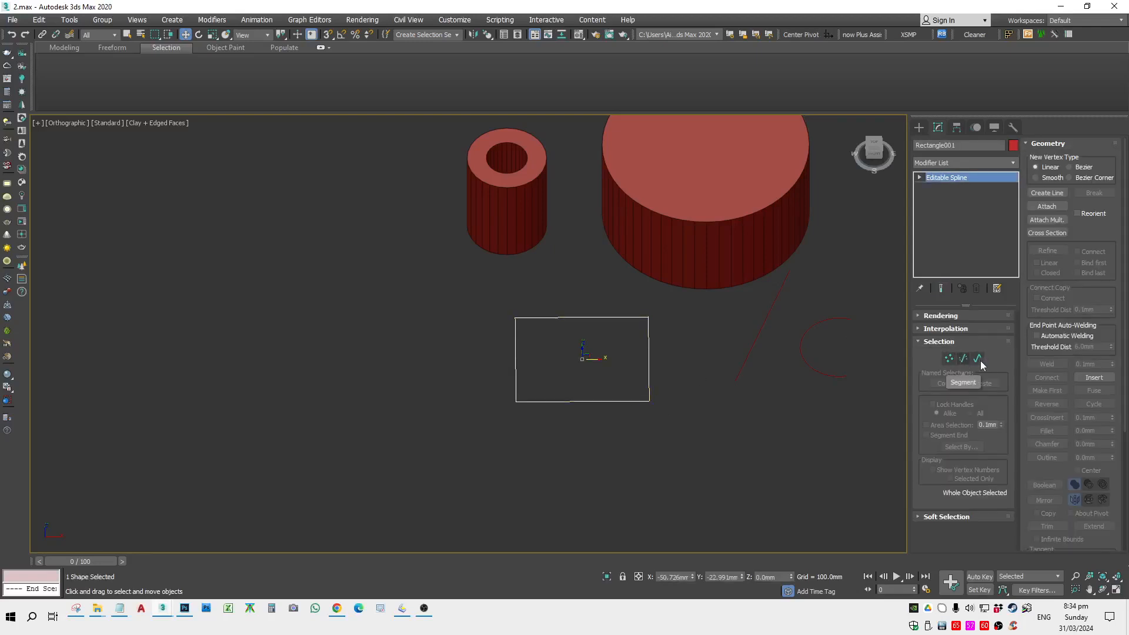
{"action": "left_click", "coordinate": [964, 358]}
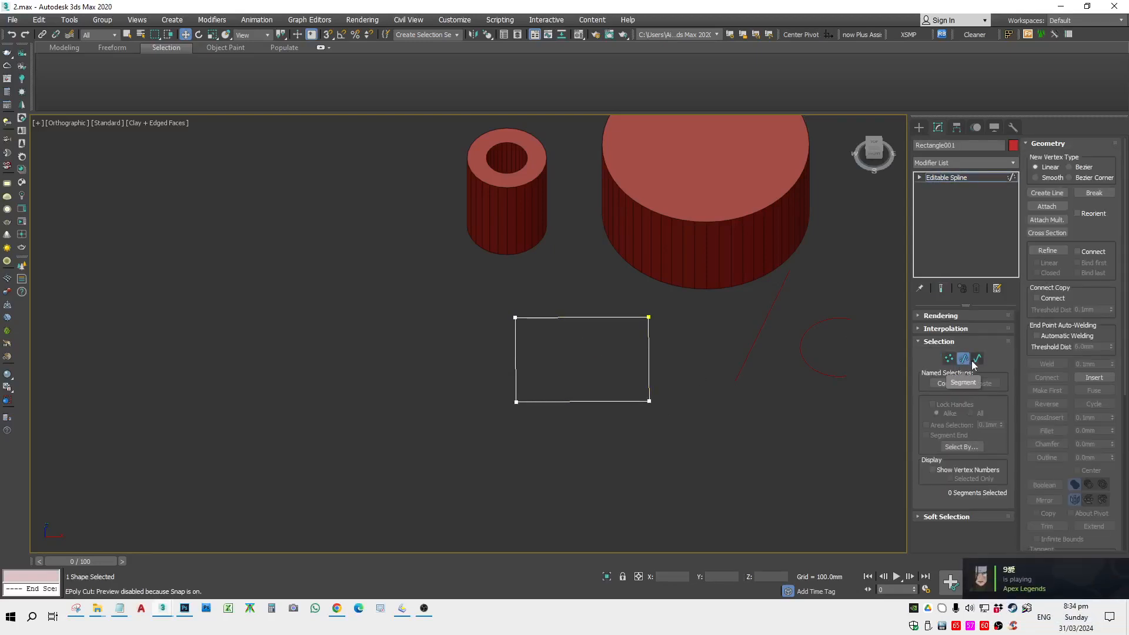
{"action": "left_click", "coordinate": [977, 358]}
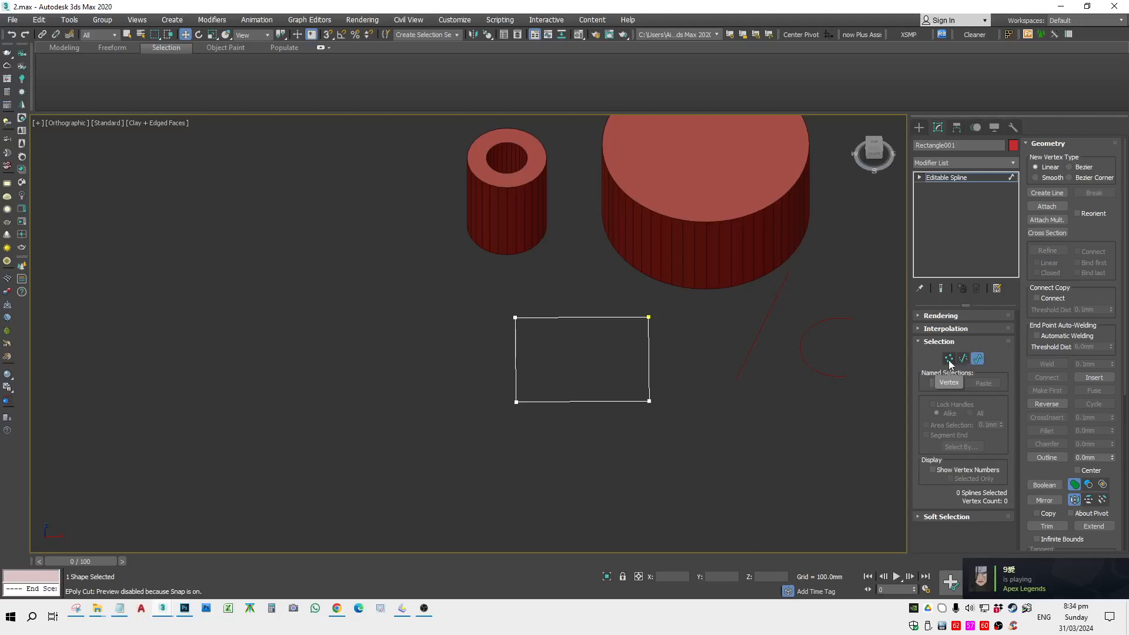
Step: At Vertex level, refine the rectangle with one extra vertex on its lower edge and one on its right edge
{"action": "left_click", "coordinate": [950, 362]}
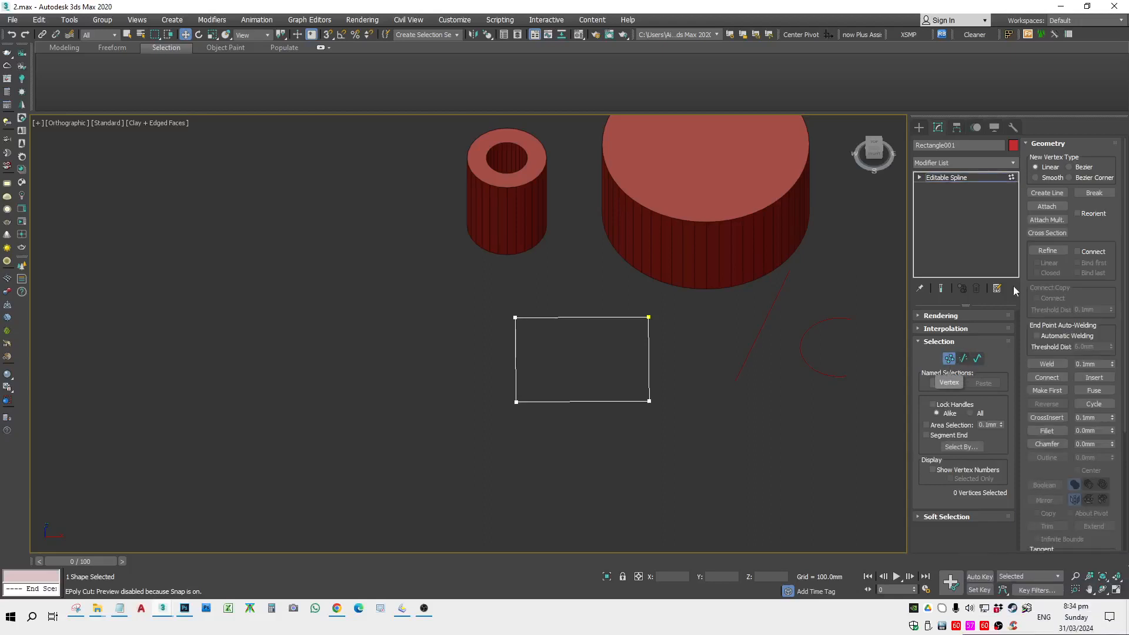
{"action": "left_click", "coordinate": [1047, 251]}
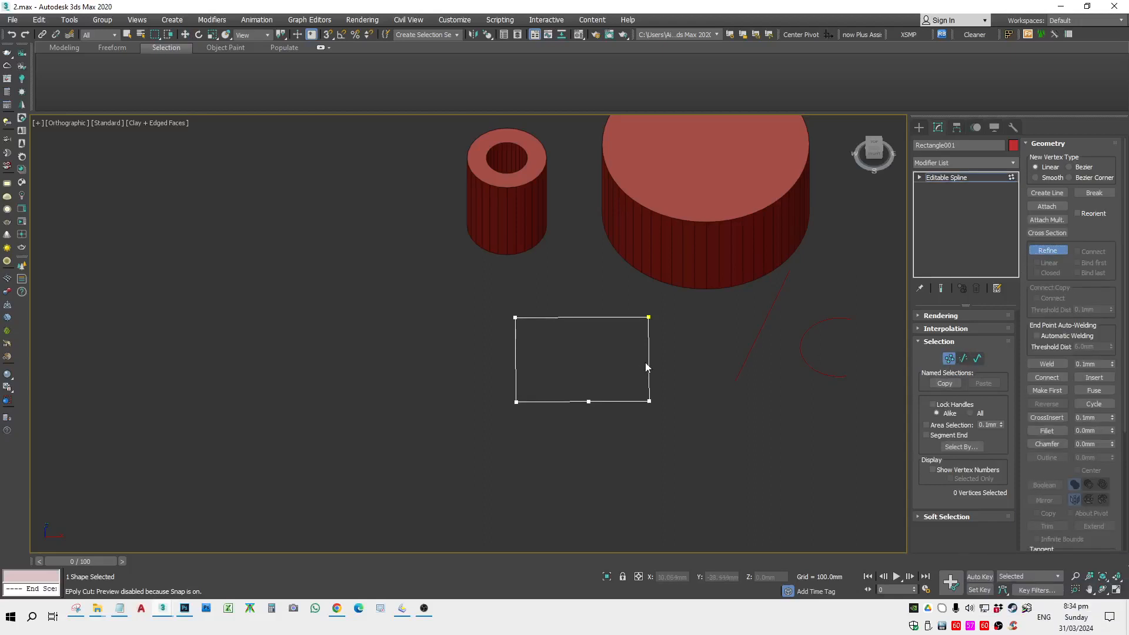
{"action": "key", "text": "w"}
Step: Select the rectangle's vertices to inspect their Bezier handles and try adjusting them at one corner
{"action": "left_click_drag", "start_coordinate": [679, 380], "coordinate": [620, 415]}
{"action": "middle_click_drag", "start_coordinate": [654, 407], "coordinate": [670, 387], "text": "alt"}
{"action": "left_click_drag", "start_coordinate": [679, 361], "coordinate": [461, 500]}
{"action": "scroll", "coordinate": [590, 384], "scroll_direction": "up", "scroll_amount": 2}
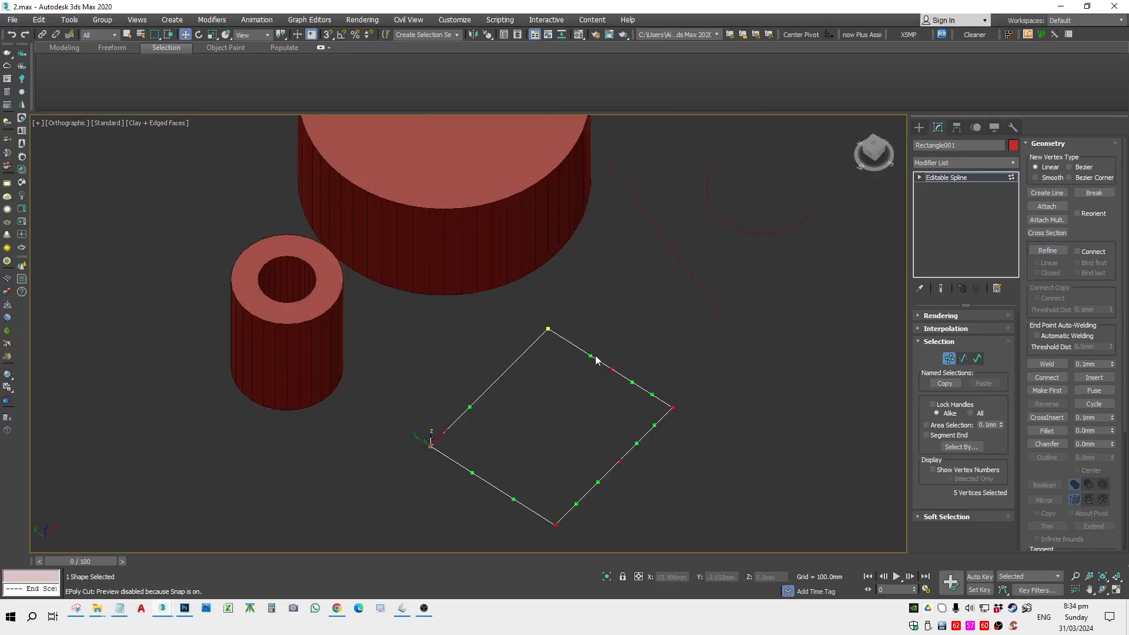
{"action": "left_click", "coordinate": [431, 447]}
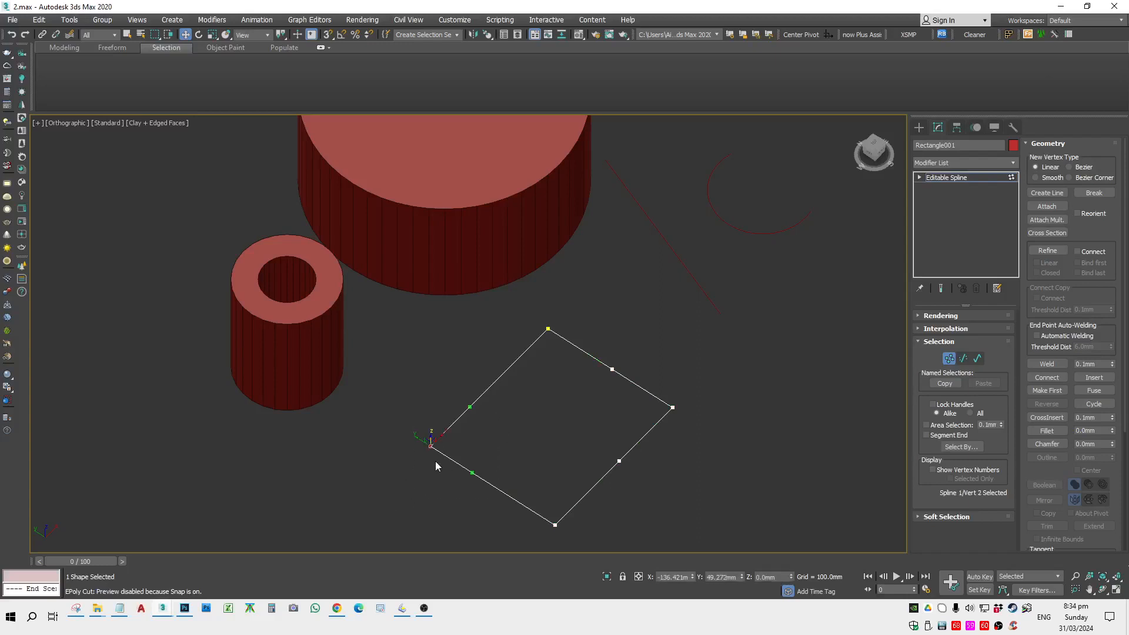
{"action": "middle_click_drag", "start_coordinate": [407, 448], "coordinate": [449, 448], "text": "alt"}
{"action": "left_click_drag", "start_coordinate": [481, 462], "coordinate": [458, 431]}
{"action": "right_click", "coordinate": [458, 431]}
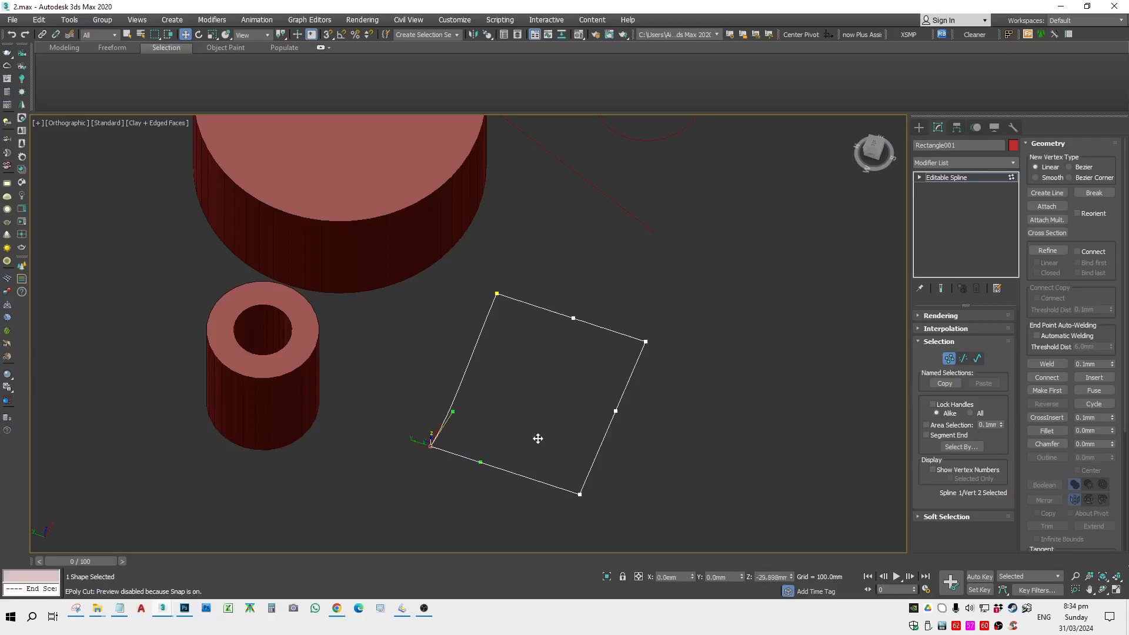
{"action": "middle_click_drag", "start_coordinate": [524, 429], "coordinate": [566, 388], "text": "alt"}
Step: Convert all of the rectangle's vertices to the Corner type
{"action": "key", "text": "ctrl+a"}
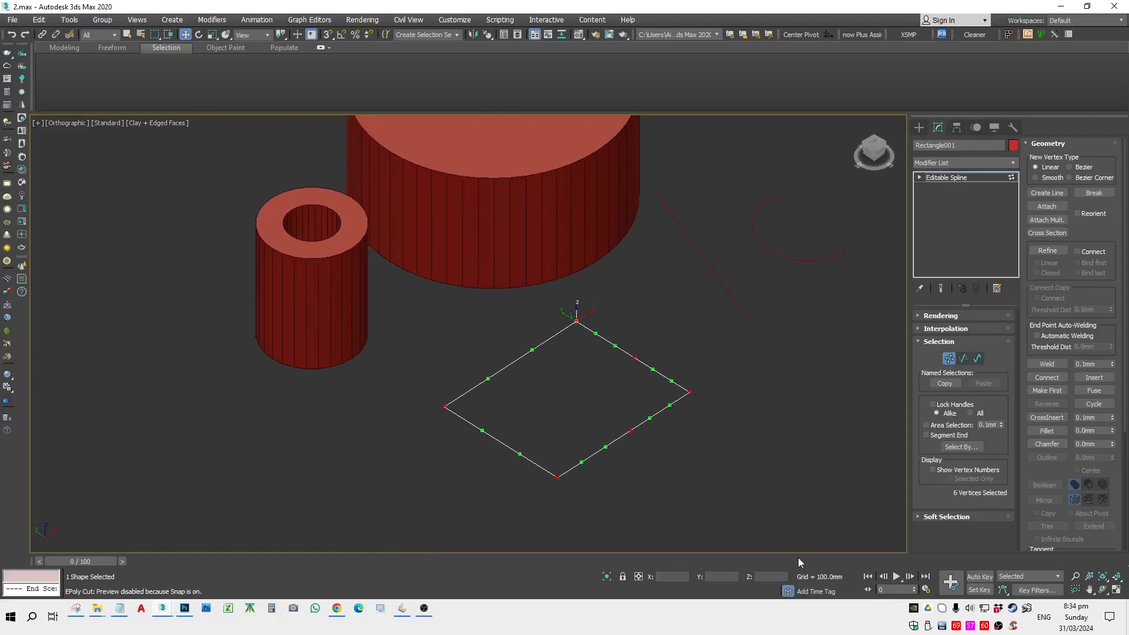
{"action": "right_click", "coordinate": [593, 387]}
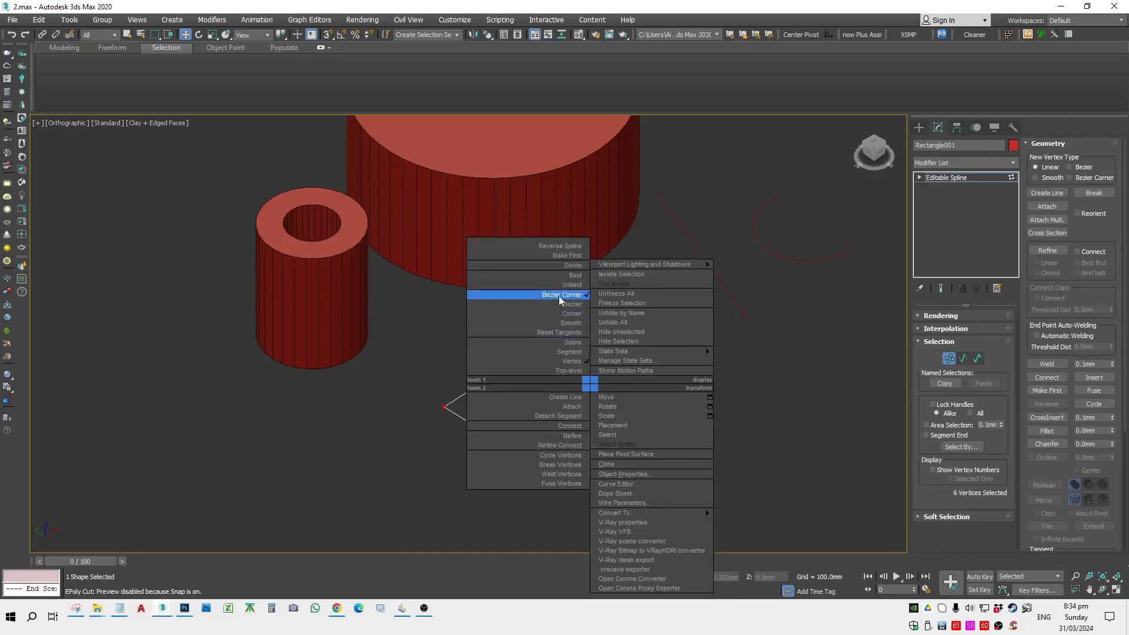
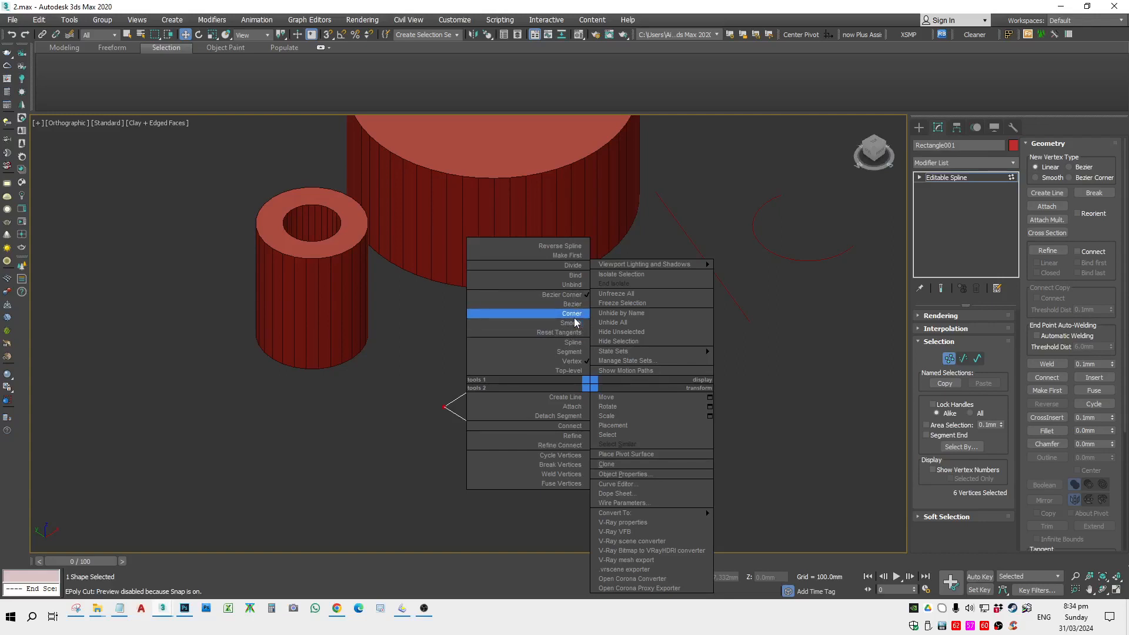
{"action": "left_click", "coordinate": [574, 313]}
{"action": "left_click", "coordinate": [576, 321]}
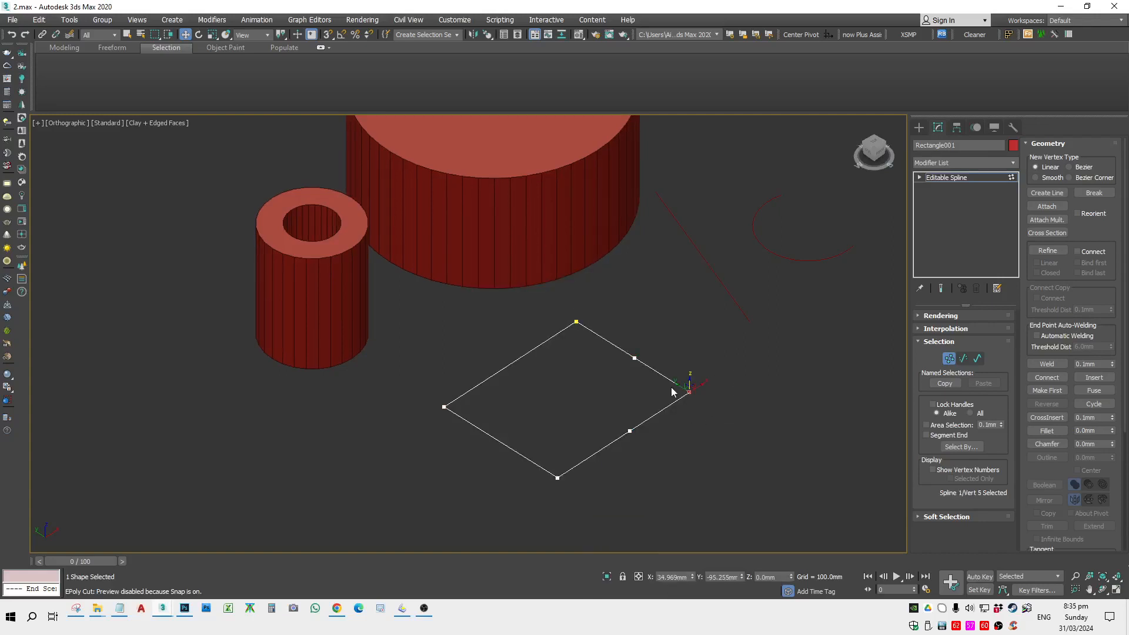
Step: Try moving the corner vertex between the two added vertices outward and undo the move
{"action": "left_click_drag", "start_coordinate": [673, 392], "coordinate": [815, 470]}
{"action": "middle_click_drag", "start_coordinate": [662, 456], "coordinate": [551, 393]}
{"action": "key", "text": "ctrl+z"}
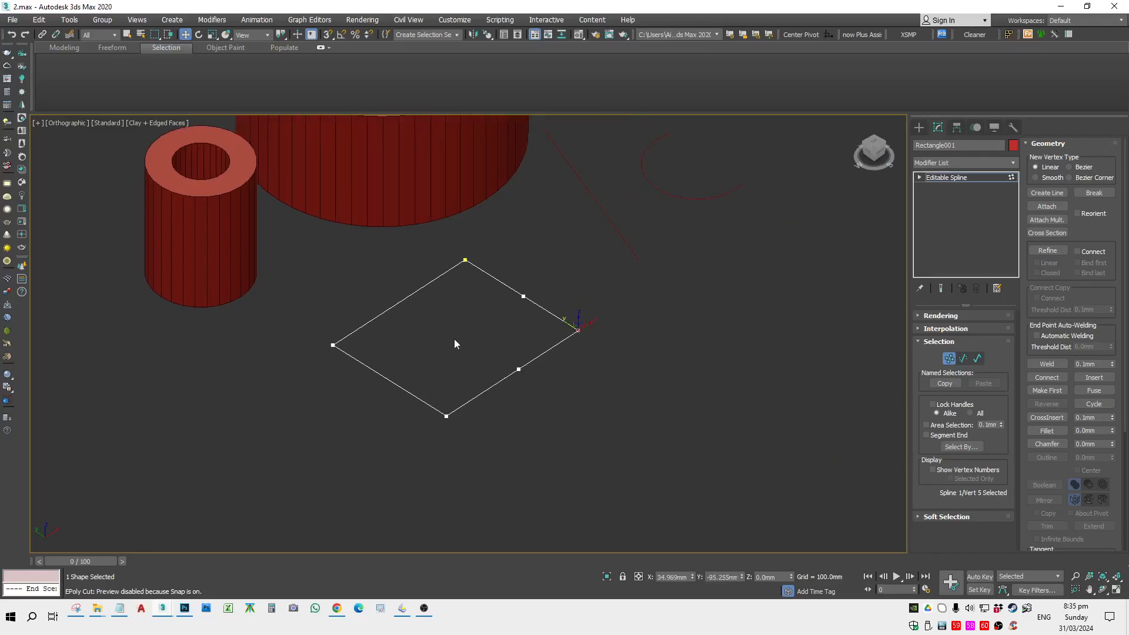
Step: Convert the corner vertex between the two added vertices to Bezier and move it outward to about Y -154.9 mm
{"action": "key", "text": "ctrl+a"}
{"action": "middle_click_drag", "start_coordinate": [436, 337], "coordinate": [475, 407], "text": "alt"}
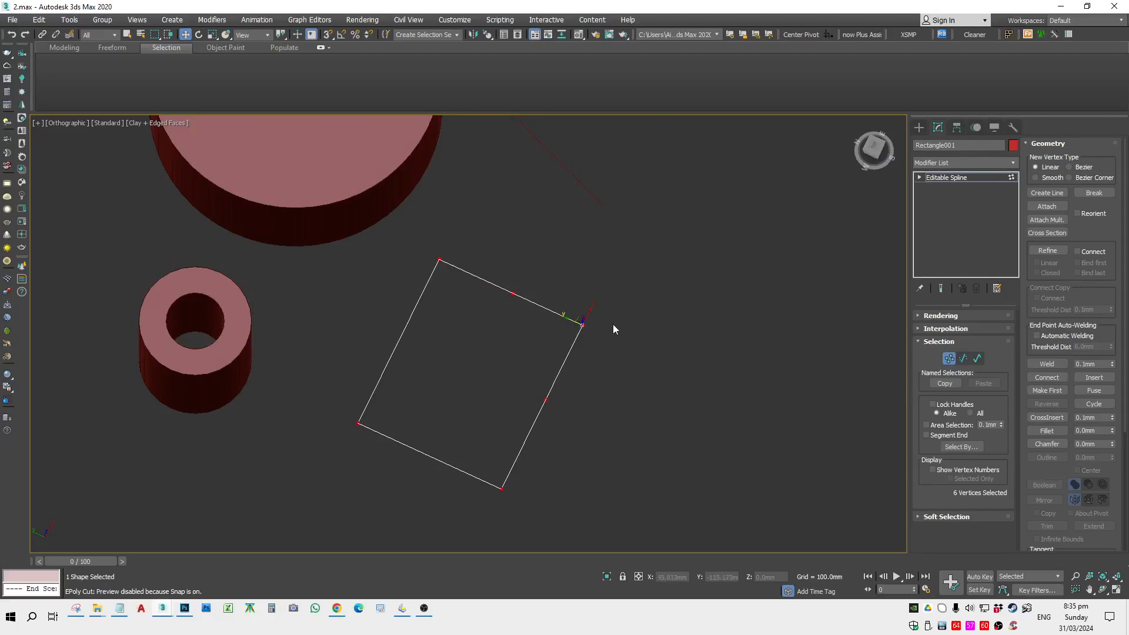
{"action": "right_click", "coordinate": [517, 310]}
{"action": "left_click", "coordinate": [440, 260]}
{"action": "right_click", "coordinate": [569, 324]}
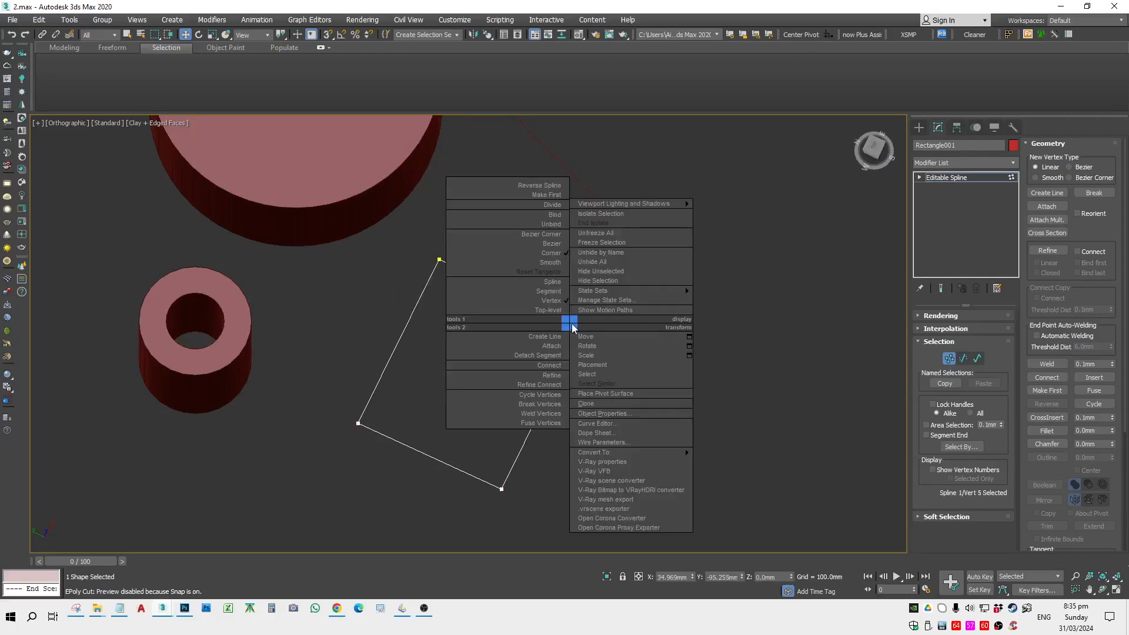
{"action": "left_click", "coordinate": [551, 243]}
{"action": "left_click_drag", "start_coordinate": [572, 324], "coordinate": [705, 388]}
Step: Change the moved corner vertex to the Bezier Corner type and keep it selected for moving
{"action": "right_click", "coordinate": [632, 335]}
{"action": "left_click", "coordinate": [603, 246]}
{"action": "key", "text": "e"}
{"action": "left_click", "coordinate": [629, 334]}
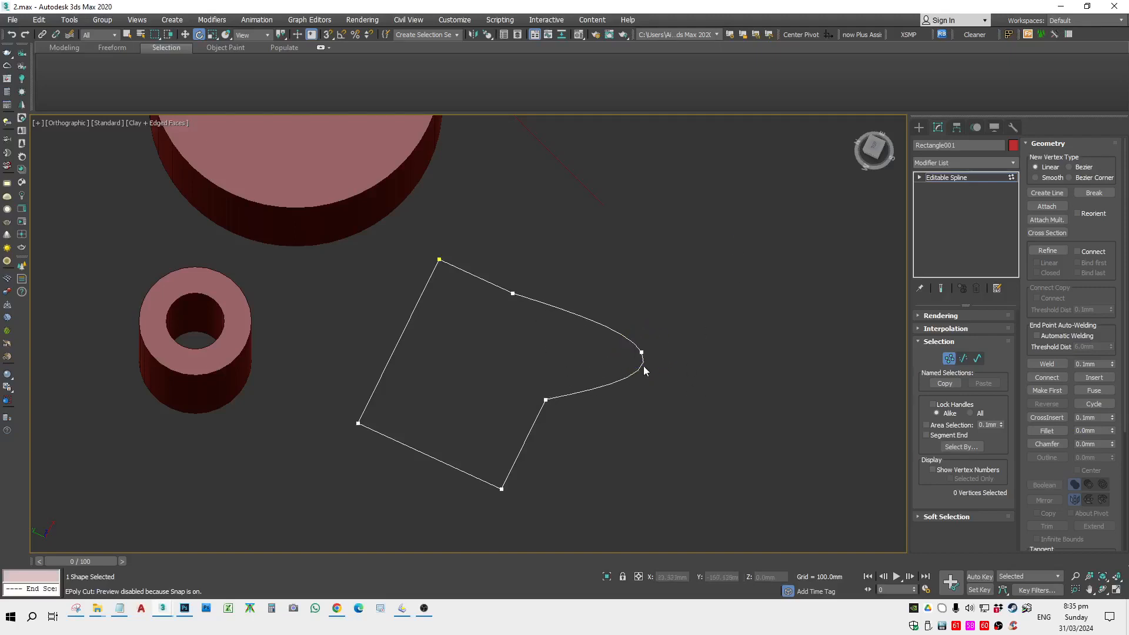
{"action": "left_click", "coordinate": [641, 353]}
{"action": "key", "text": "w"}
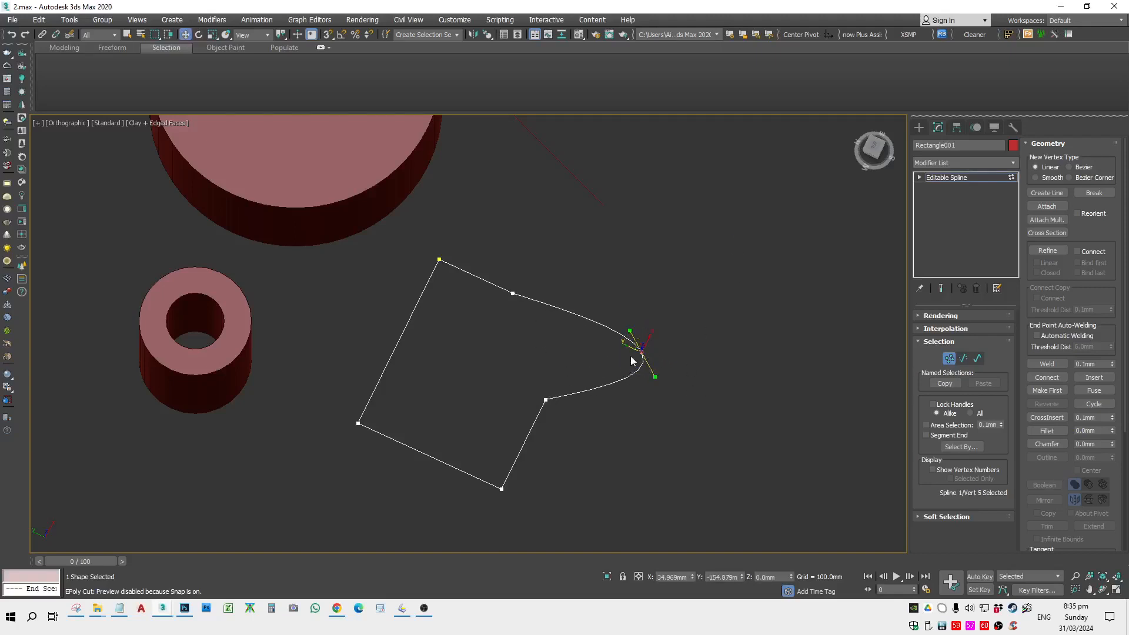
Step: Reshape the curve on one side of the Bezier Corner vertex by moving one of its handles independently
{"action": "middle_click_drag", "start_coordinate": [631, 356], "coordinate": [518, 395], "text": "alt"}
{"action": "scroll", "coordinate": [662, 351], "scroll_direction": "up", "scroll_amount": 5}
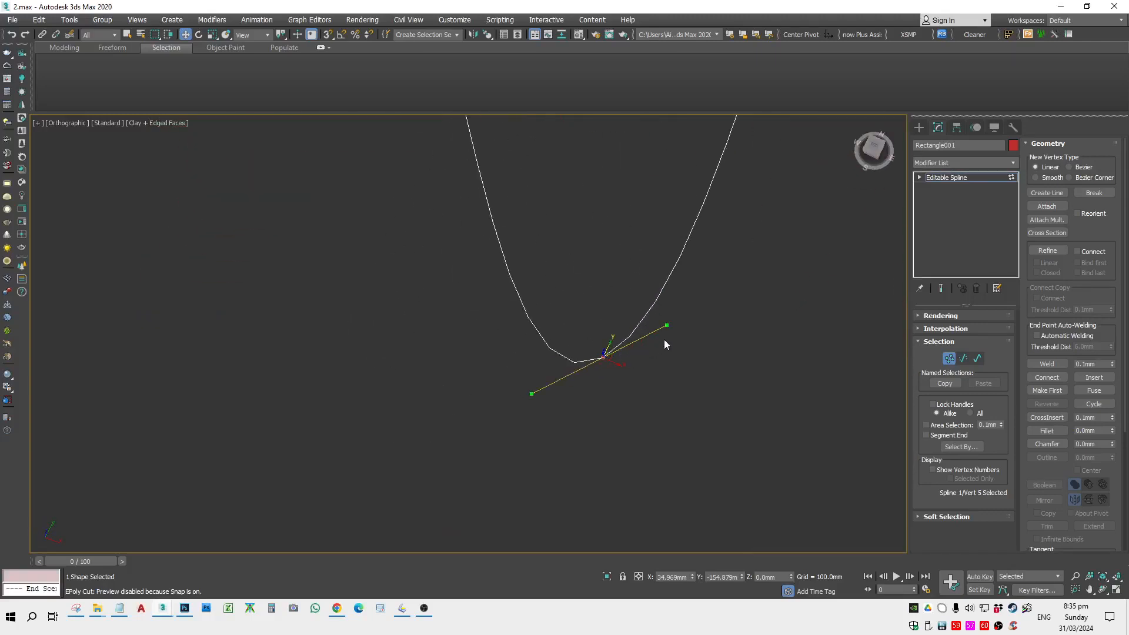
{"action": "left_click_drag", "start_coordinate": [668, 327], "coordinate": [746, 377]}
{"action": "left_click_drag", "start_coordinate": [669, 327], "coordinate": [637, 262]}
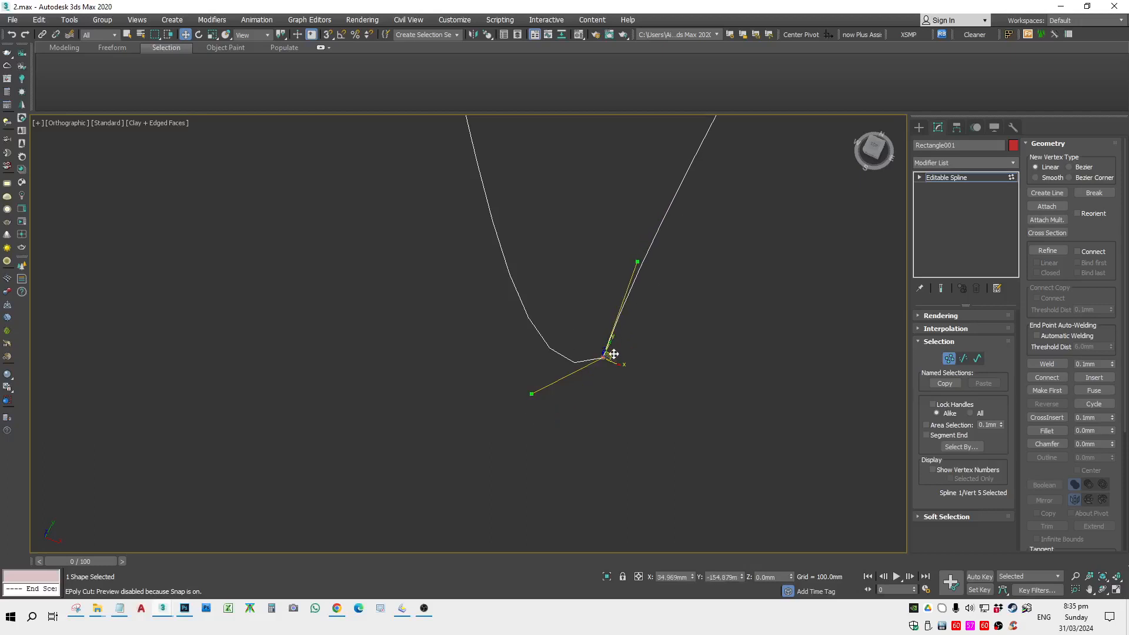
{"action": "middle_click_drag", "start_coordinate": [635, 402], "coordinate": [625, 351], "text": "alt"}
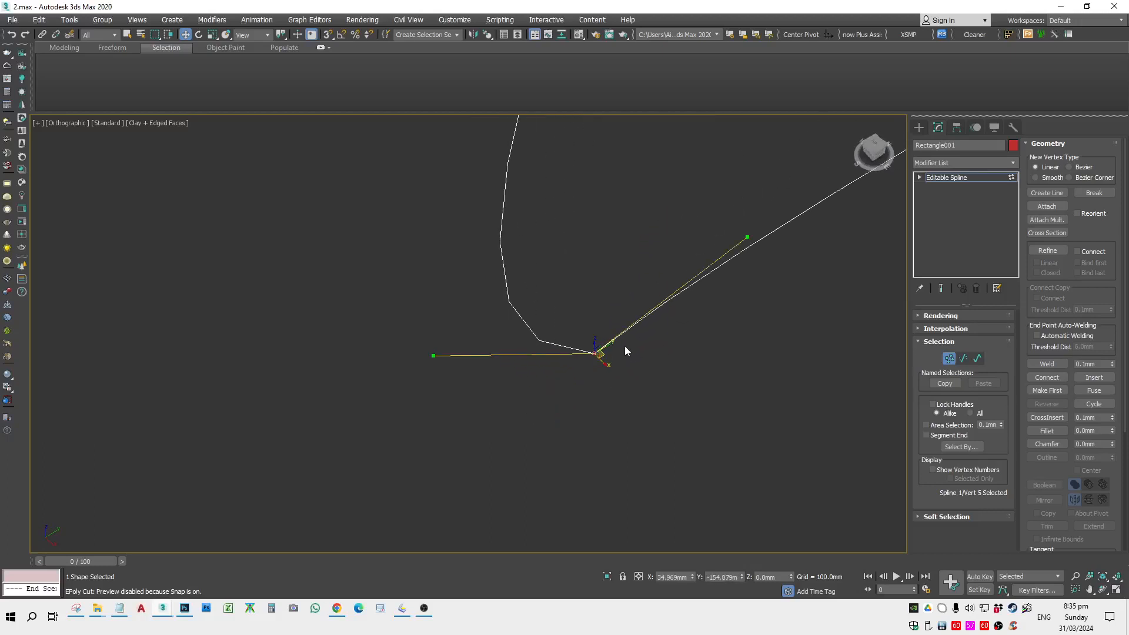
{"action": "left_click_drag", "start_coordinate": [744, 237], "coordinate": [719, 352]}
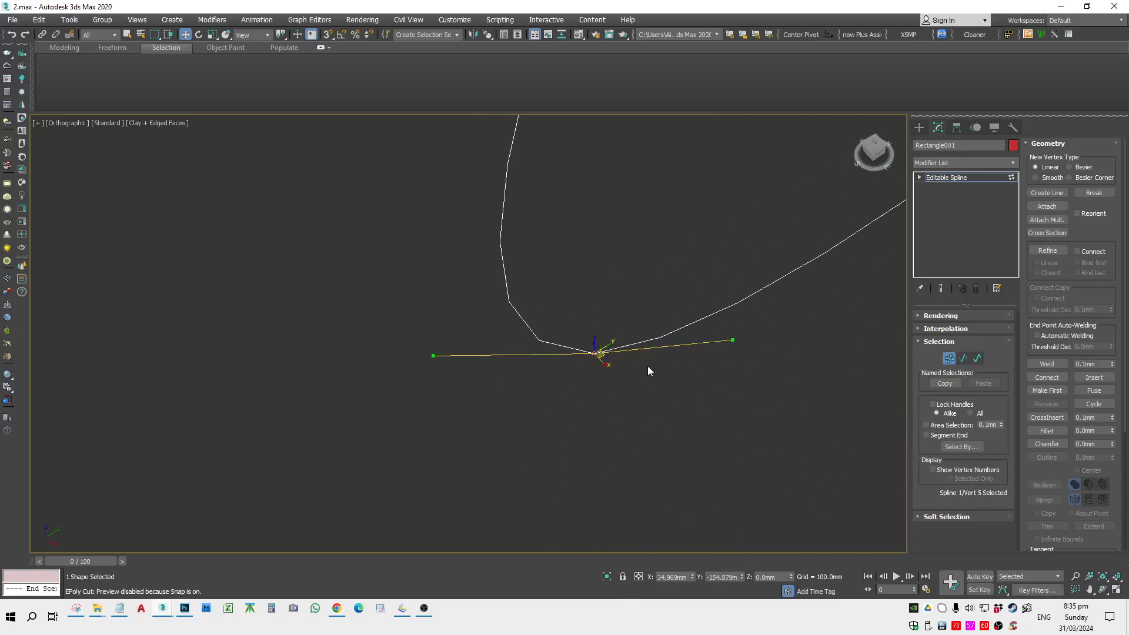
Step: Move the vertex added on the rectangle's lower edge outward to about Y -153.9 mm
{"action": "scroll", "coordinate": [648, 366], "scroll_direction": "down", "scroll_amount": 2}
{"action": "middle_click_drag", "start_coordinate": [647, 366], "coordinate": [761, 358], "text": "alt"}
{"action": "scroll", "coordinate": [732, 359], "scroll_direction": "down", "scroll_amount": 6}
{"action": "middle_click_drag", "start_coordinate": [693, 383], "coordinate": [700, 394], "text": "alt"}
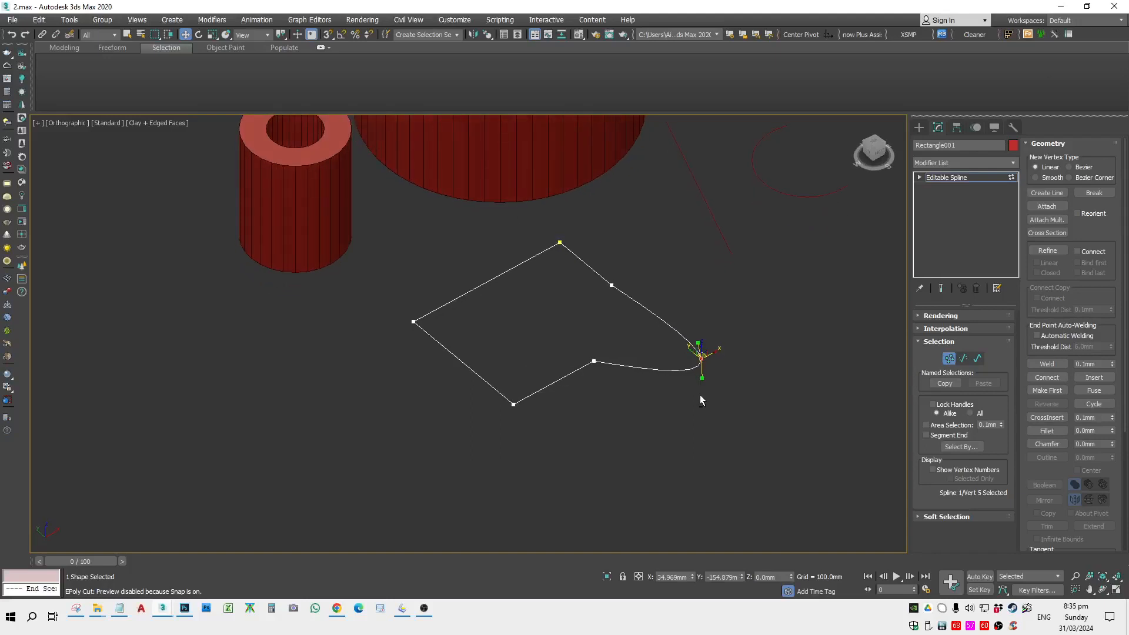
{"action": "scroll", "coordinate": [695, 415], "scroll_direction": "down", "scroll_amount": 3}
{"action": "scroll", "coordinate": [599, 388], "scroll_direction": "up", "scroll_amount": 3}
{"action": "middle_click_drag", "start_coordinate": [599, 388], "coordinate": [753, 372]}
{"action": "scroll", "coordinate": [707, 416], "scroll_direction": "up", "scroll_amount": 6}
{"action": "left_click", "coordinate": [675, 467]}
{"action": "scroll", "coordinate": [753, 373], "scroll_direction": "down", "scroll_amount": 2}
{"action": "left_click_drag", "start_coordinate": [554, 392], "coordinate": [659, 439]}
{"action": "middle_click_drag", "start_coordinate": [669, 464], "coordinate": [552, 408]}
{"action": "right_click", "coordinate": [536, 382]}
{"action": "scroll", "coordinate": [412, 400], "scroll_direction": "down", "scroll_amount": 2}
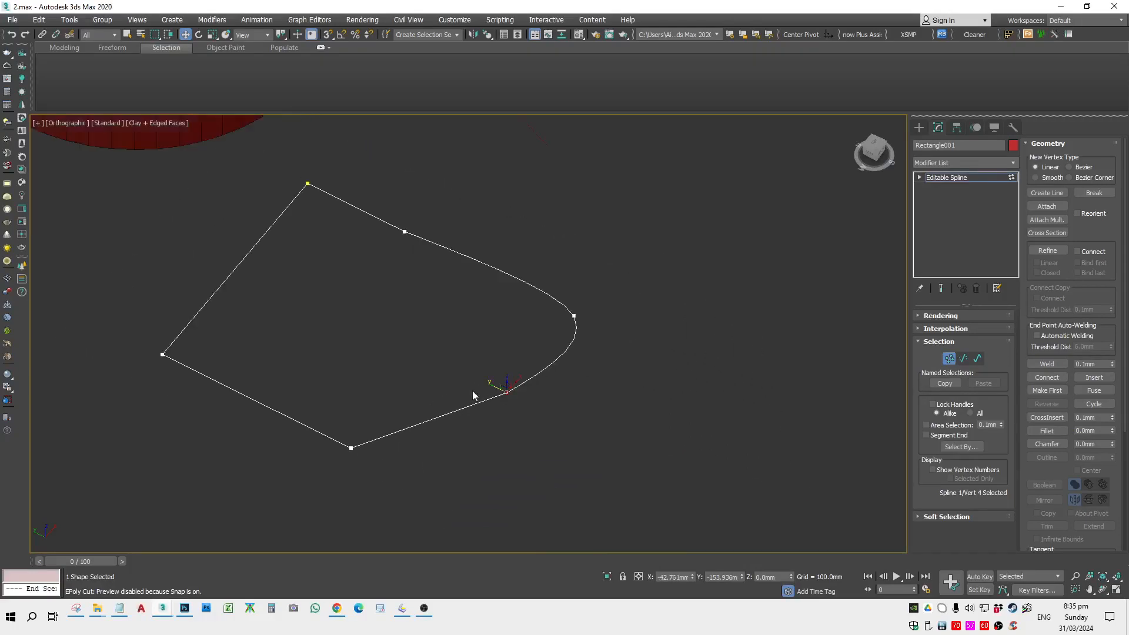
Step: Move the lower-edge vertex further outward to about Y -218.3 mm and switch to the Top view
{"action": "scroll", "coordinate": [483, 394], "scroll_direction": "up", "scroll_amount": 2}
{"action": "left_click_drag", "start_coordinate": [497, 392], "coordinate": [630, 449]}
{"action": "middle_click_drag", "start_coordinate": [629, 448], "coordinate": [506, 472], "text": "alt"}
{"action": "key", "text": "t"}
{"action": "scroll", "coordinate": [596, 386], "scroll_direction": "down", "scroll_amount": 4}
{"action": "scroll", "coordinate": [588, 386], "scroll_direction": "up", "scroll_amount": 2}
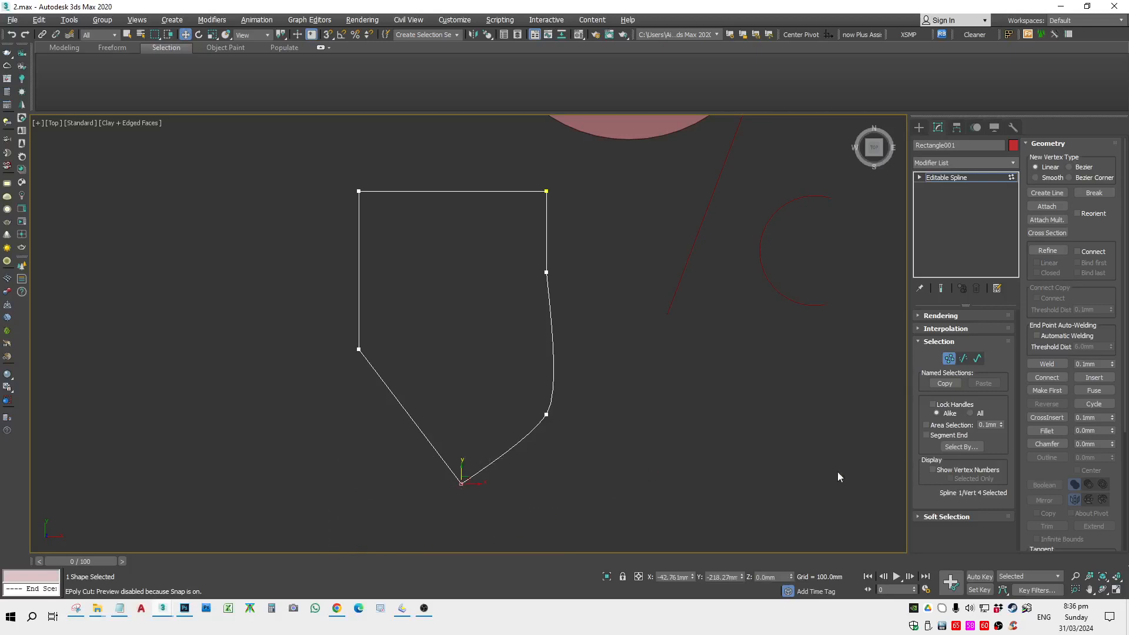
Step: Try different fillet amounts and a chamfer on the spline's lowest vertex, undoing each change
{"action": "left_click", "coordinate": [1104, 431]}
{"action": "key", "text": "Return"}
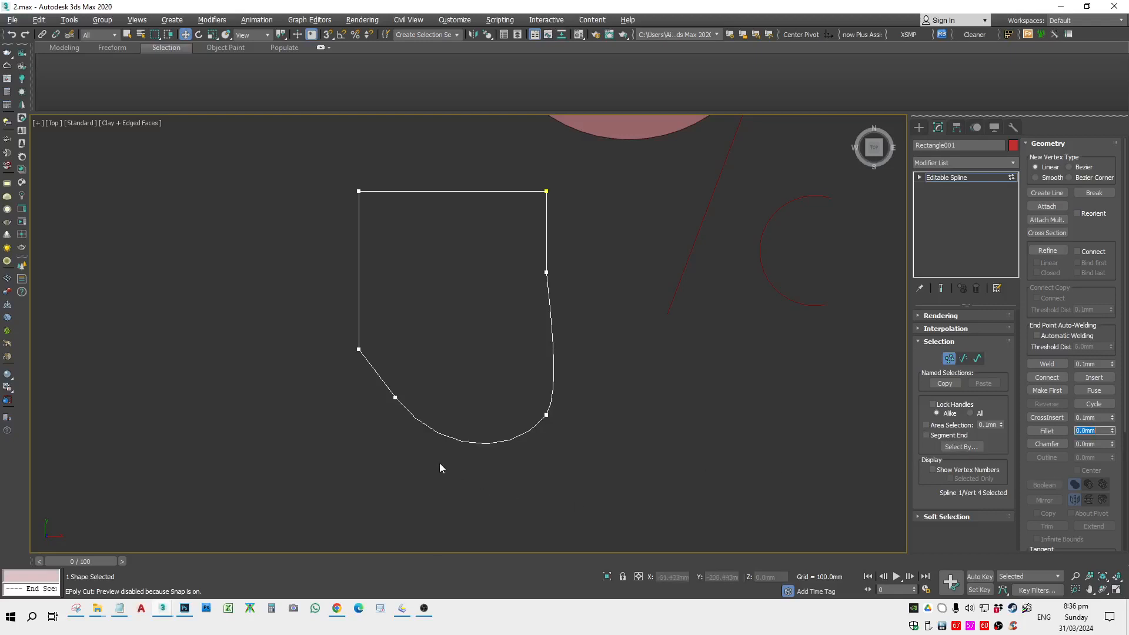
{"action": "middle_click_drag", "start_coordinate": [474, 454], "coordinate": [501, 427]}
{"action": "key", "text": "ctrl+z"}
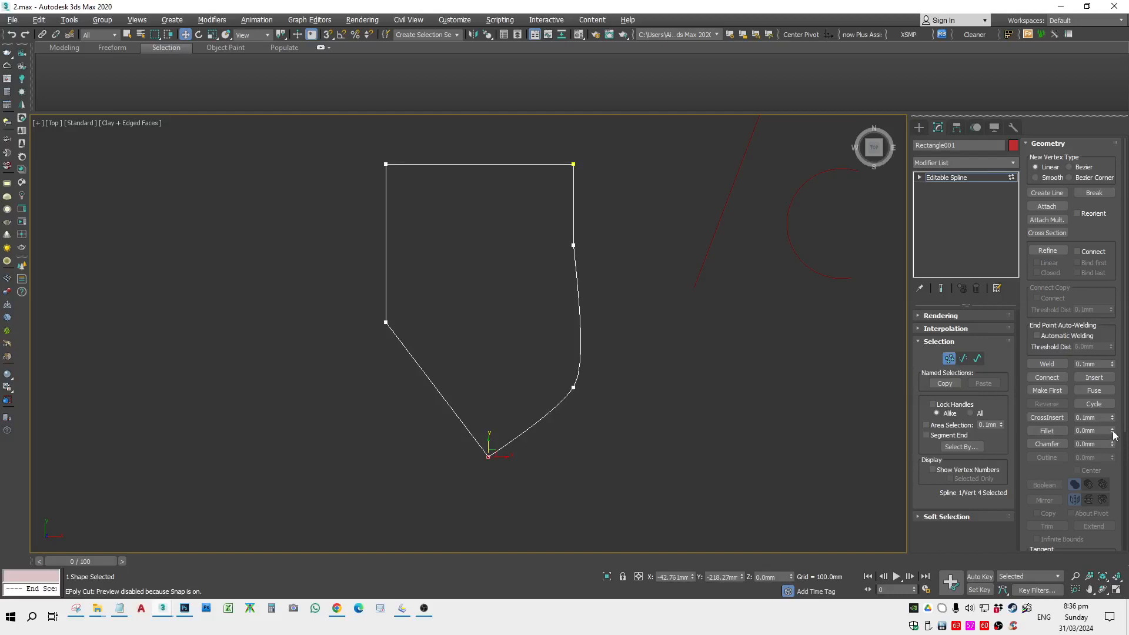
{"action": "left_click_drag", "start_coordinate": [1113, 433], "coordinate": [1111, 578]}
{"action": "mouse_move", "coordinate": [1111, 432]}
{"action": "left_mouse_down"}
{"action": "mouse_move", "coordinate": [1109, 396]}
{"action": "mouse_move", "coordinate": [1096, 419]}
{"action": "mouse_move", "coordinate": [1107, 360]}
{"action": "mouse_move", "coordinate": [1109, 447]}
{"action": "mouse_move", "coordinate": [1105, 378]}
{"action": "mouse_move", "coordinate": [1120, 340]}
{"action": "mouse_move", "coordinate": [1111, 415]}
{"action": "mouse_move", "coordinate": [1120, 336]}
{"action": "mouse_move", "coordinate": [1109, 435]}
{"action": "mouse_move", "coordinate": [1118, 417]}
{"action": "left_mouse_up"}
{"action": "middle_click_drag", "start_coordinate": [499, 465], "coordinate": [536, 455]}
{"action": "key", "text": "ctrl+z"}
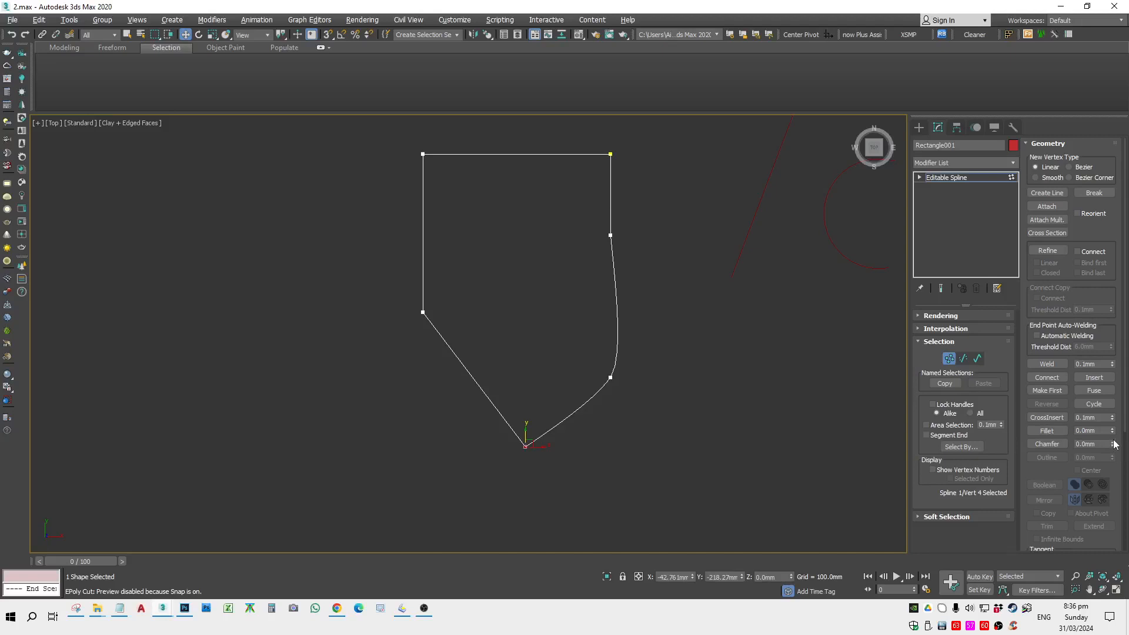
{"action": "left_click_drag", "start_coordinate": [1112, 444], "coordinate": [50, 542]}
Step: Select the whole closed spline at Spline level and outline it outward to form a double contour
{"action": "key", "text": "3"}
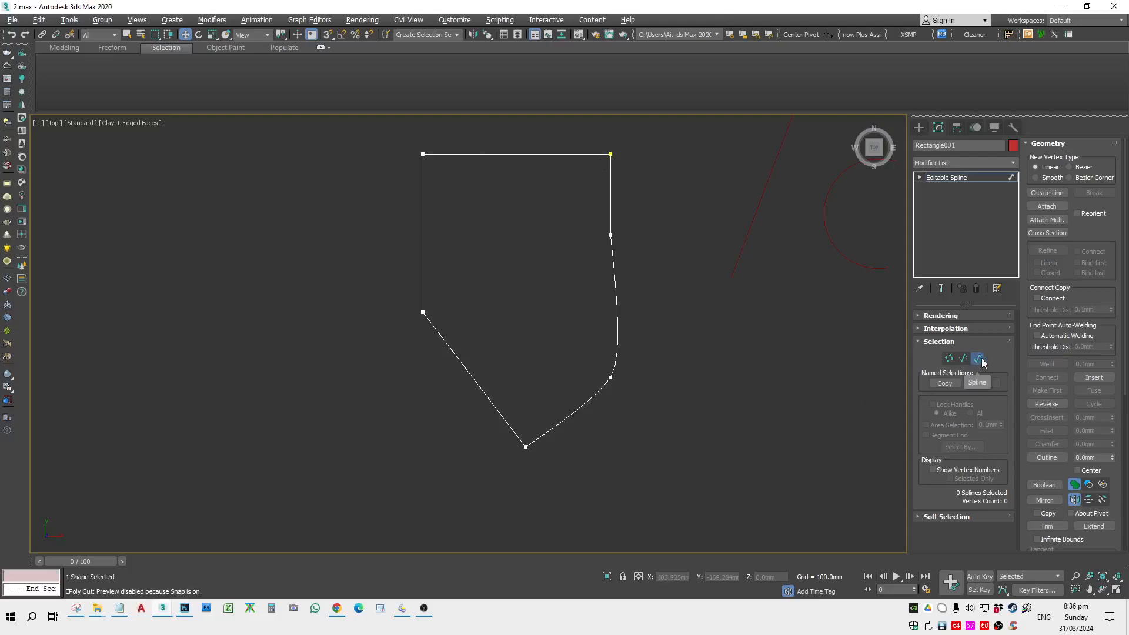
{"action": "key", "text": "ctrl+a"}
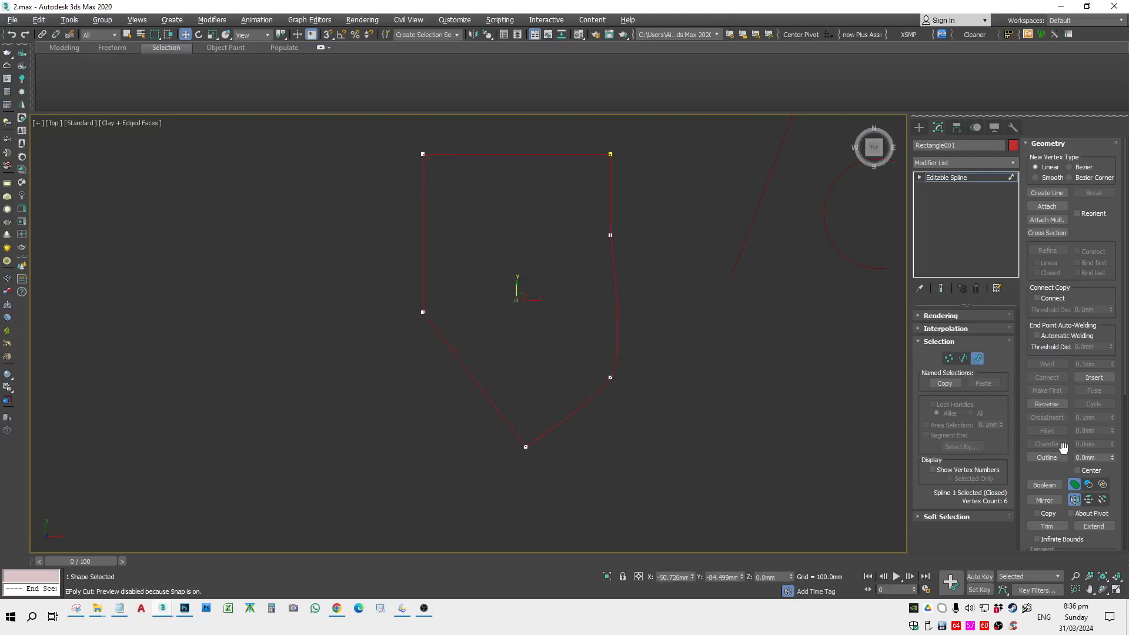
{"action": "left_click_drag", "start_coordinate": [1112, 458], "coordinate": [1112, 429]}
{"action": "left_click_drag", "start_coordinate": [7, 415], "coordinate": [30, 464]}
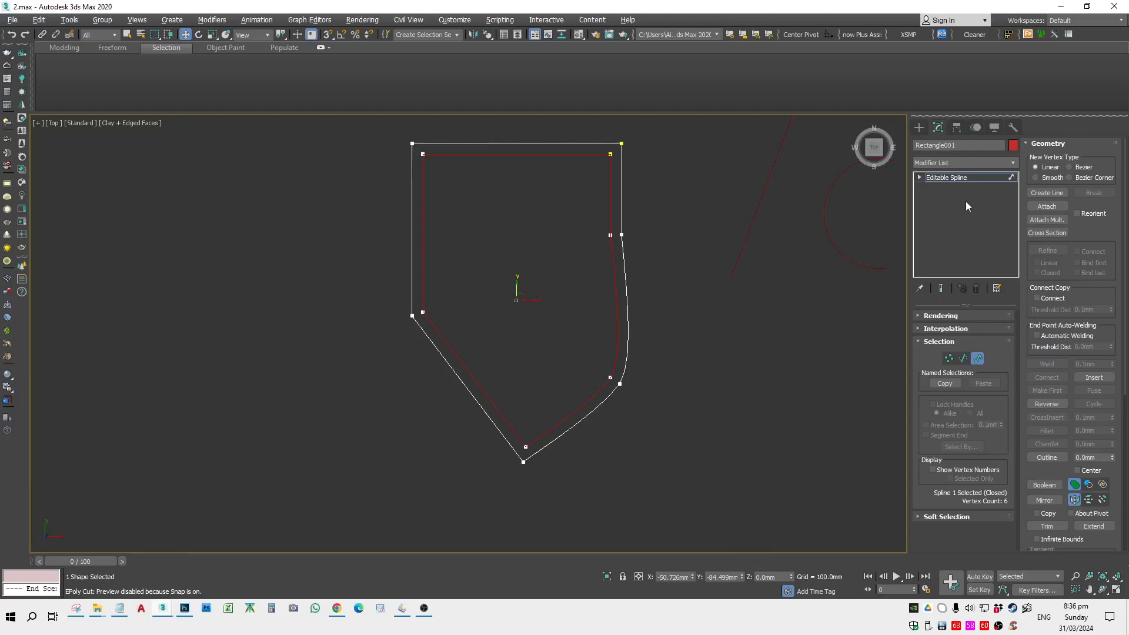
Step: Leave sub-object level and apply an Extrude modifier of 130 mm to the outlined shape
{"action": "left_click", "coordinate": [958, 177]}
{"action": "middle_click_drag", "start_coordinate": [735, 329], "coordinate": [789, 308], "text": "alt"}
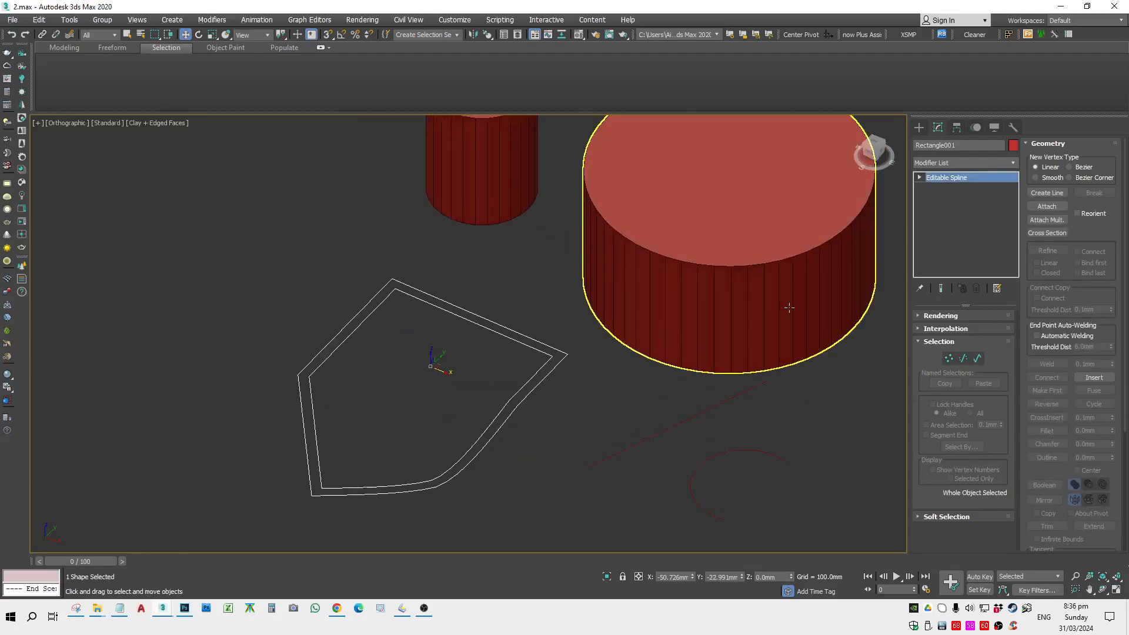
{"action": "left_click", "coordinate": [964, 163]}
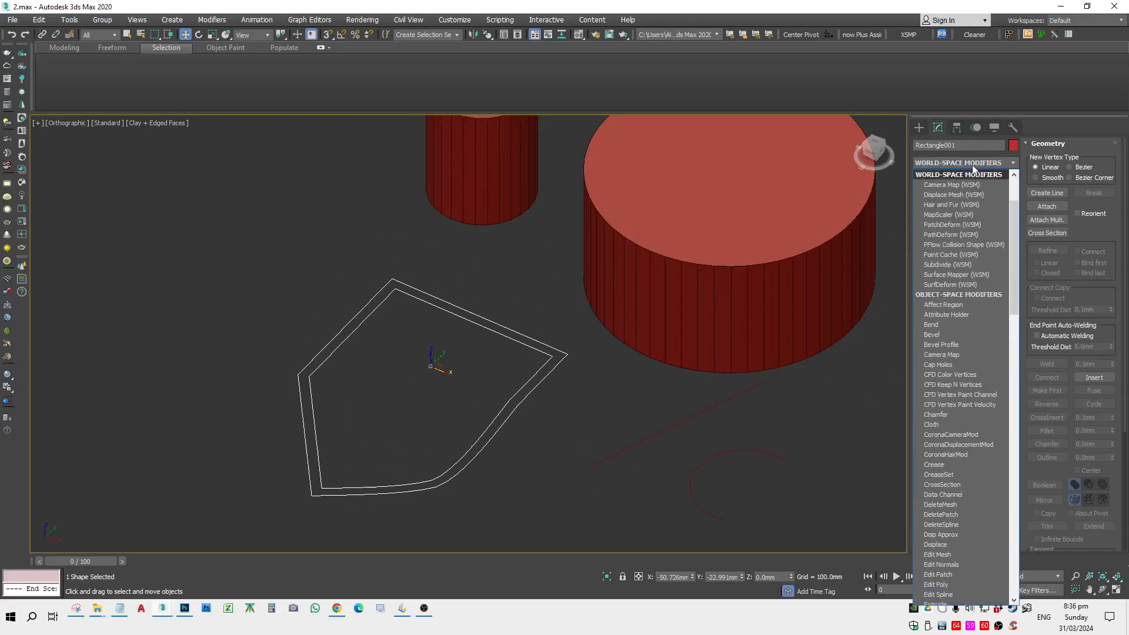
{"action": "left_click", "coordinate": [970, 166]}
{"action": "key", "text": "e"}
{"action": "left_click", "coordinate": [972, 162]}
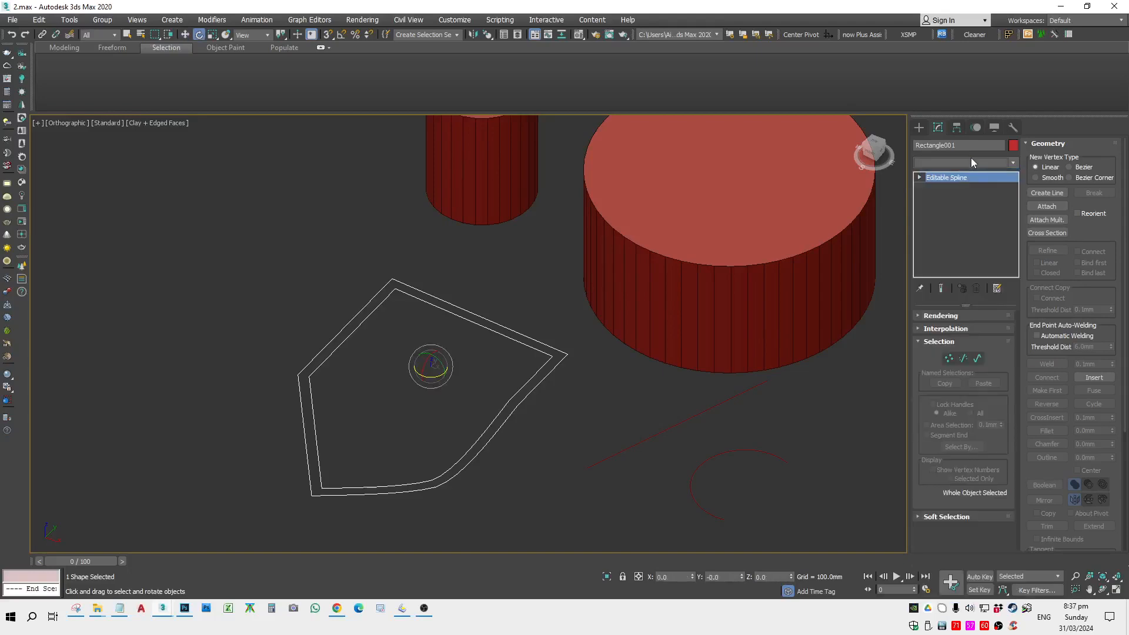
{"action": "key", "text": "e"}
{"action": "left_click", "coordinate": [938, 229]}
{"action": "middle_click_drag", "start_coordinate": [680, 455], "coordinate": [675, 444], "text": "alt"}
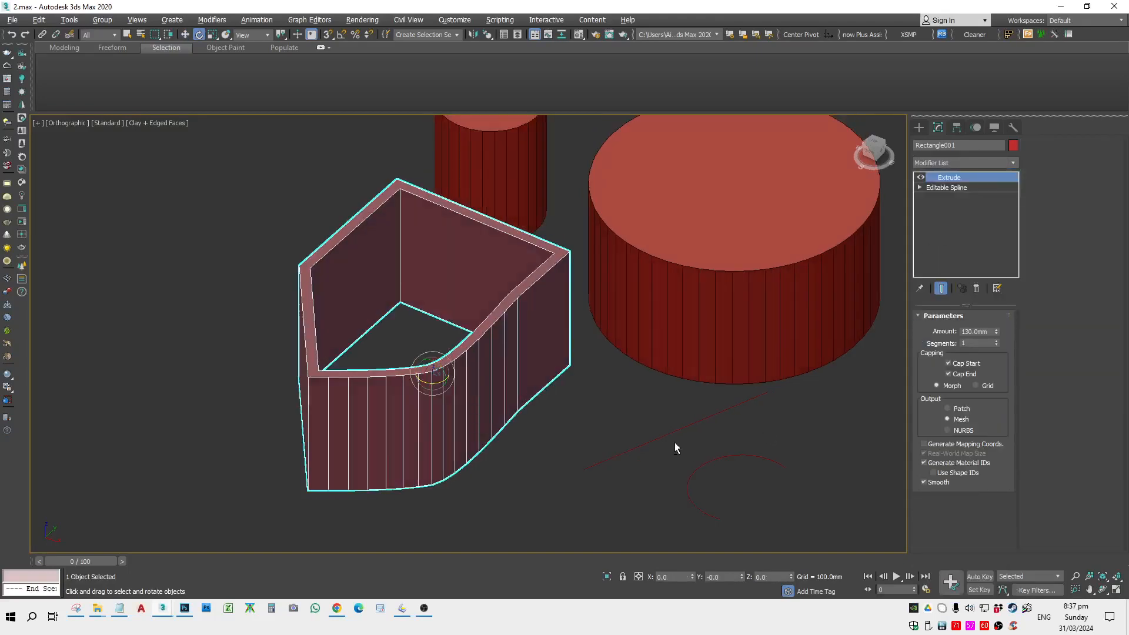
{"action": "left_click", "coordinate": [671, 443]}
{"action": "left_click", "coordinate": [526, 403]}
{"action": "mouse_move", "coordinate": [522, 405]}
{"action": "middle_mouse_down", "text": "alt"}
{"action": "mouse_move", "coordinate": [502, 371]}
{"action": "mouse_move", "coordinate": [537, 416]}
{"action": "middle_mouse_up", "text": "alt"}
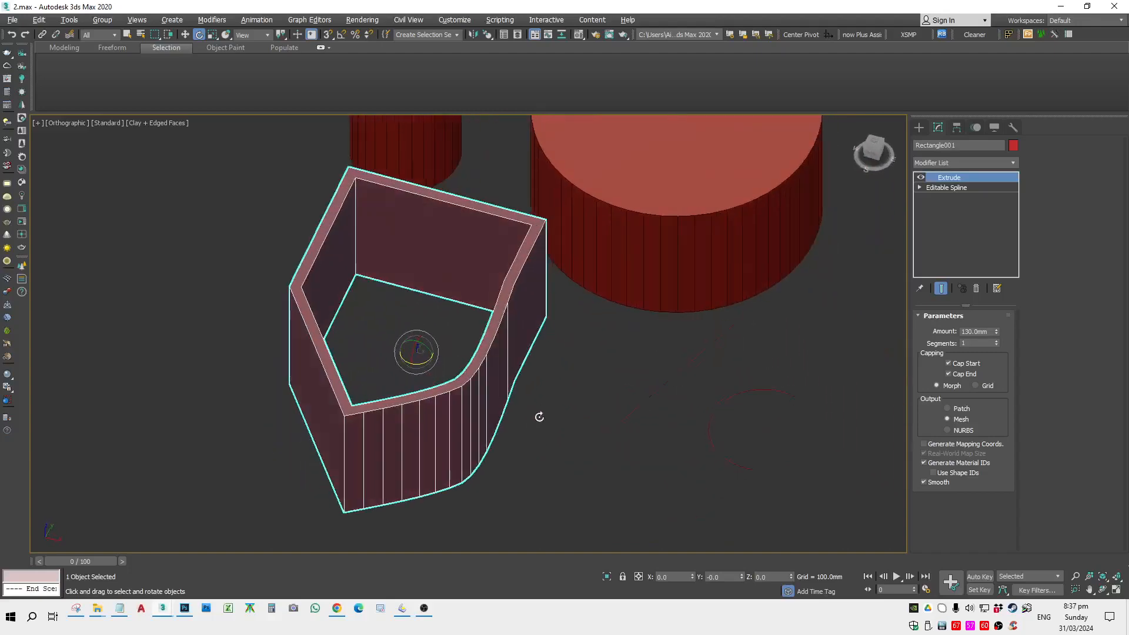
Step: Draw a long thin rectangle about 808 mm wide and 45 mm long in the Top view, in the empty area beside the existing objects
{"action": "key", "text": "t"}
{"action": "scroll", "coordinate": [663, 355], "scroll_direction": "down", "scroll_amount": 5}
{"action": "left_click", "coordinate": [919, 127]}
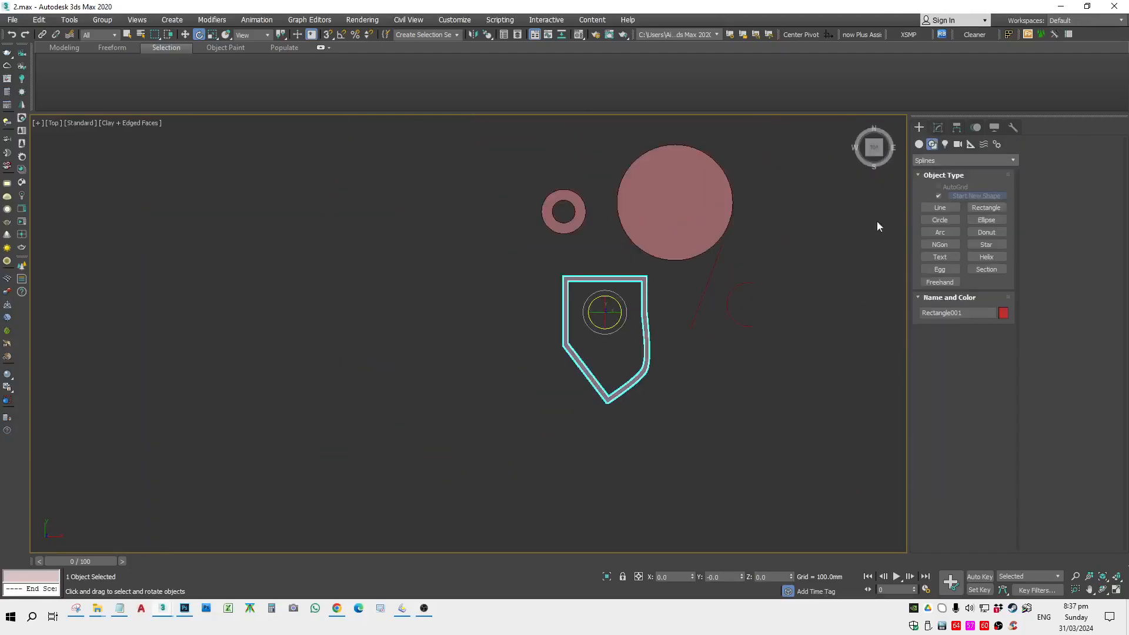
{"action": "middle_click_drag", "start_coordinate": [870, 223], "coordinate": [715, 245]}
{"action": "left_click", "coordinate": [986, 207]}
{"action": "middle_click_drag", "start_coordinate": [722, 299], "coordinate": [469, 346]}
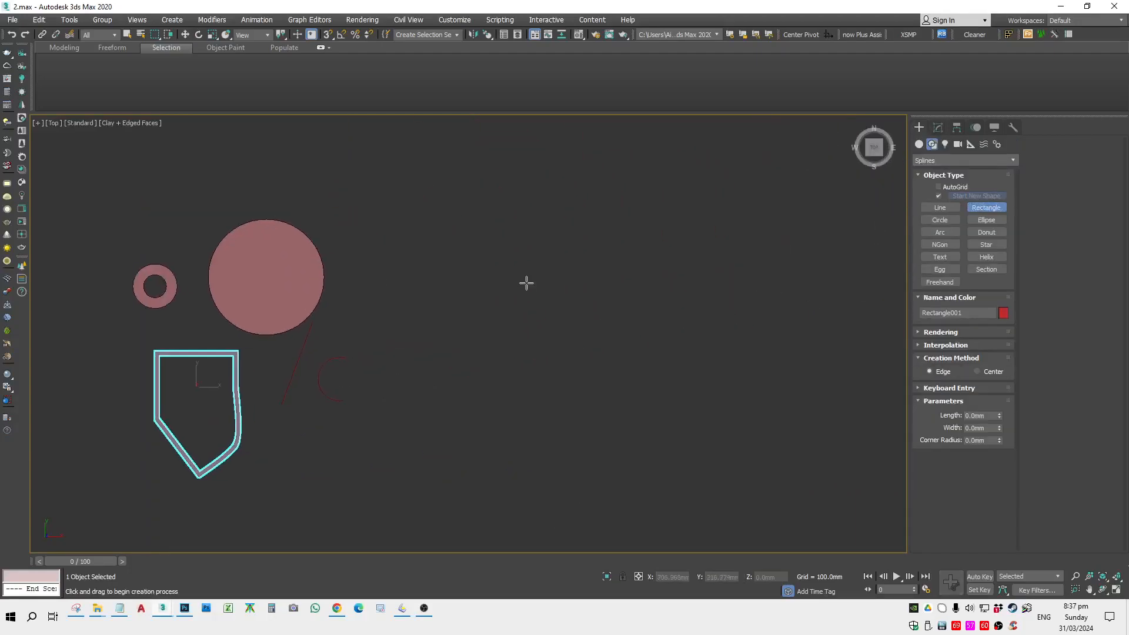
{"action": "left_click_drag", "start_coordinate": [441, 195], "coordinate": [793, 215]}
{"action": "middle_click_drag", "start_coordinate": [743, 227], "coordinate": [635, 235]}
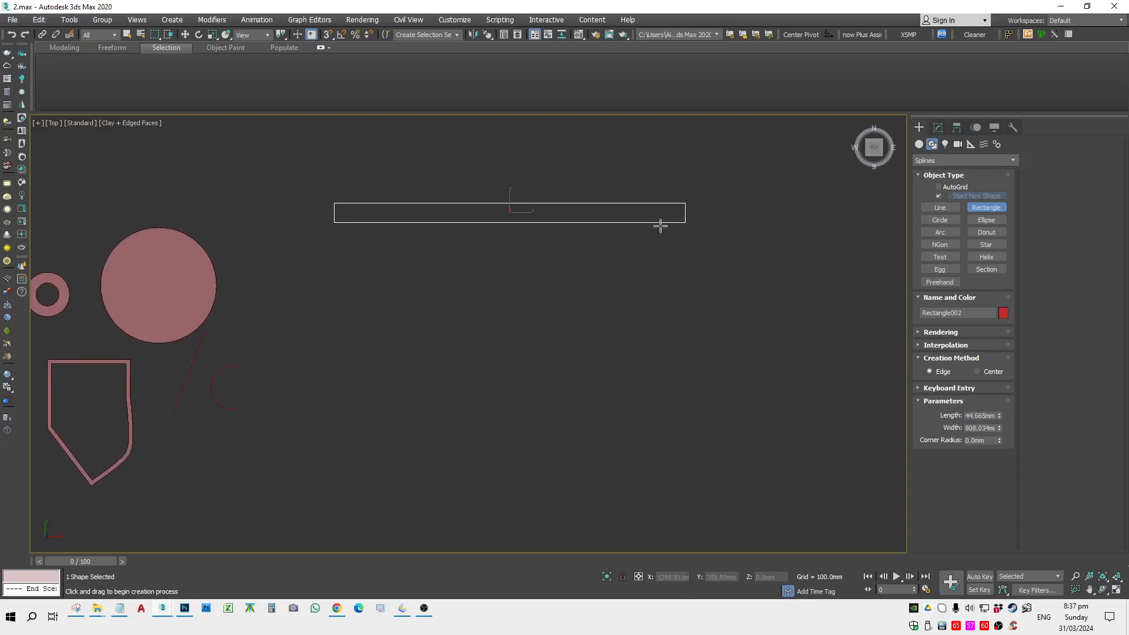
Step: Convert the long rectangle to an Editable Spline and change all four of its vertices to Corner
{"action": "key", "text": "e"}
{"action": "right_click", "coordinate": [706, 263]}
{"action": "mouse_move", "coordinate": [806, 399]}
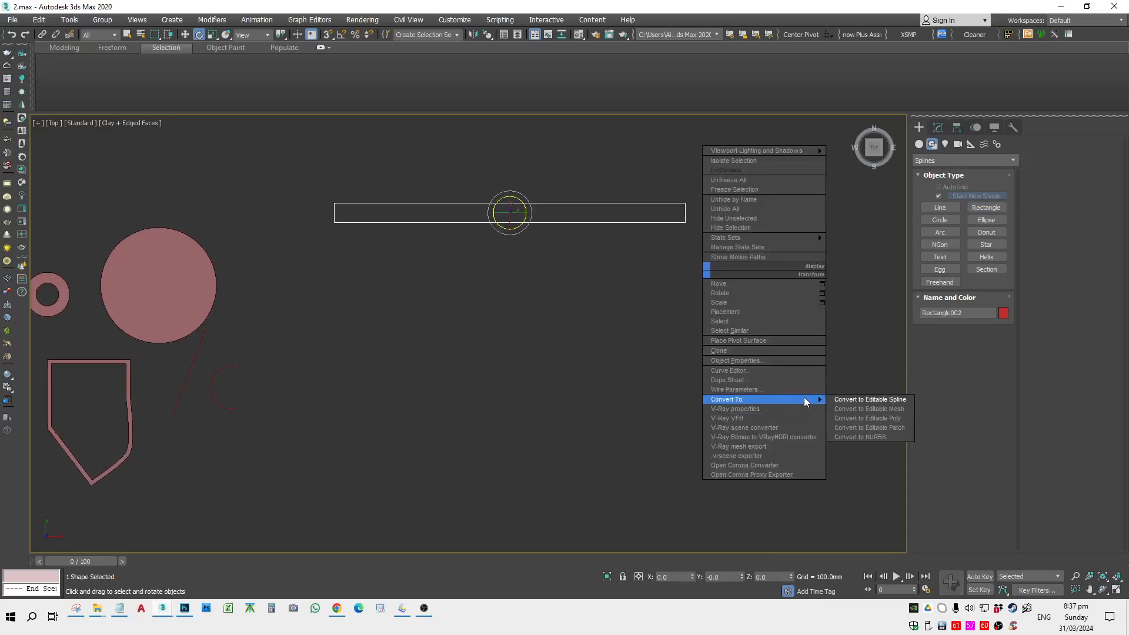
{"action": "left_click", "coordinate": [873, 398]}
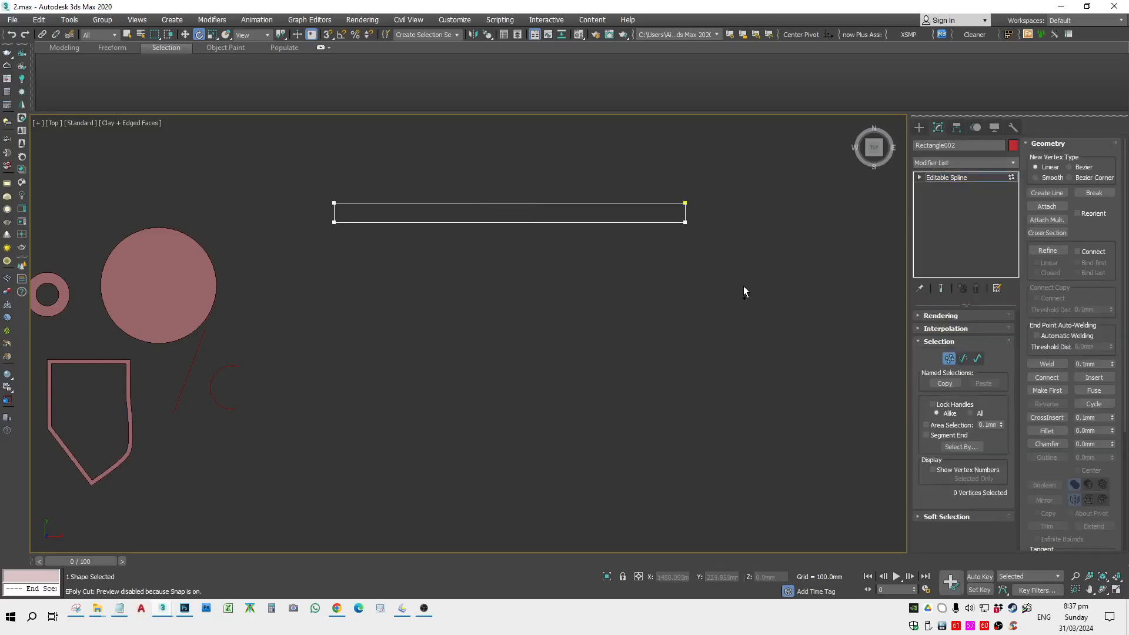
{"action": "left_click_drag", "start_coordinate": [776, 185], "coordinate": [401, 238]}
{"action": "right_click", "coordinate": [421, 233]}
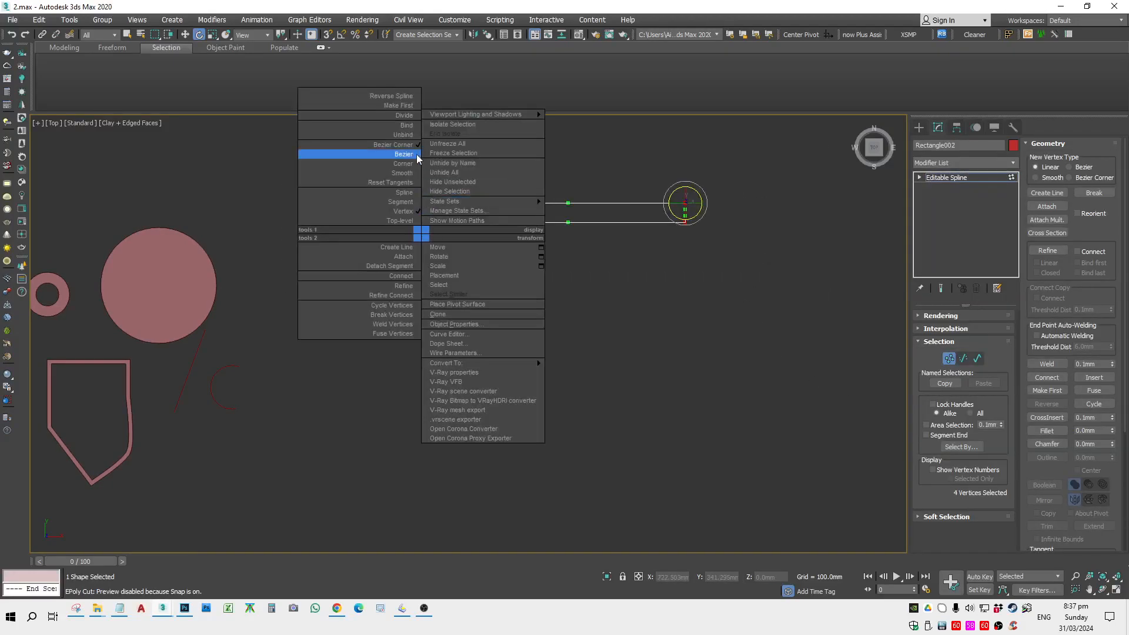
{"action": "left_click", "coordinate": [403, 164]}
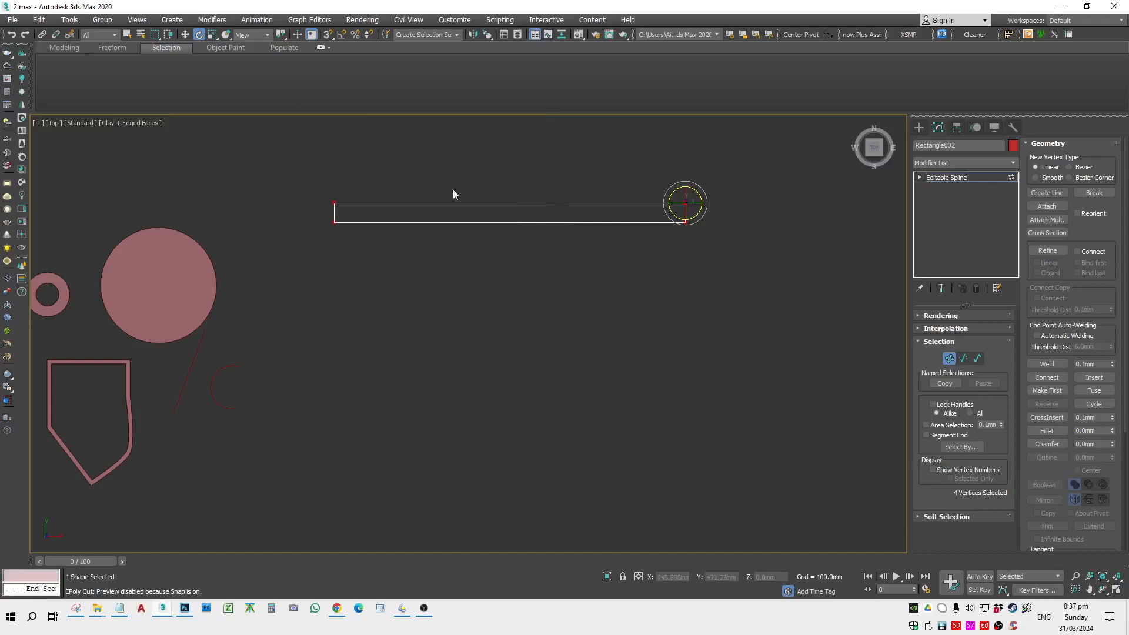
Step: Refine the rectangle's lower edge with two new vertices near its right end
{"action": "left_click", "coordinate": [948, 359]}
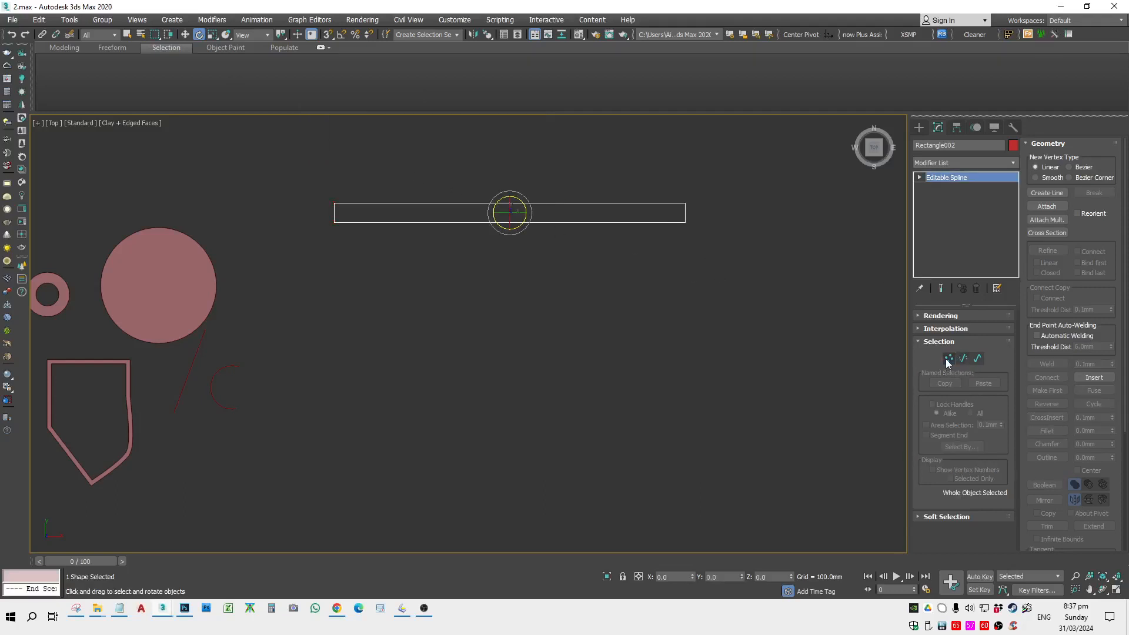
{"action": "left_click", "coordinate": [948, 359]}
{"action": "left_click", "coordinate": [1049, 251]}
{"action": "scroll", "coordinate": [654, 262], "scroll_direction": "up", "scroll_amount": 3}
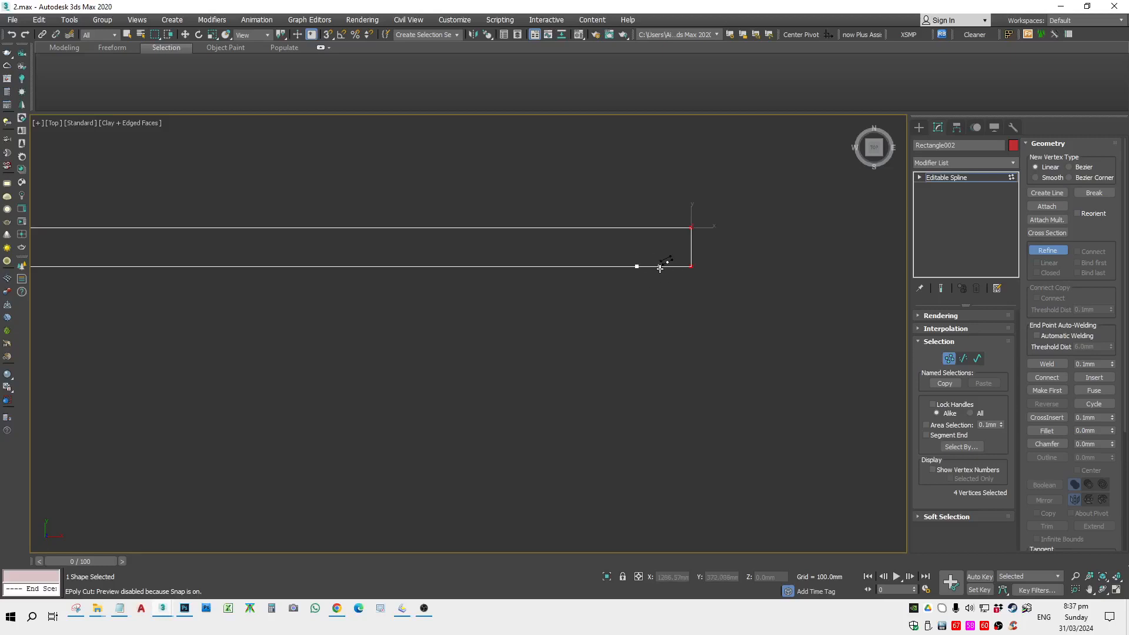
{"action": "left_click", "coordinate": [660, 266]}
Step: Move the lower right corner vertex and its neighbouring refined vertex down to form the leg of an L-shape
{"action": "key", "text": "w"}
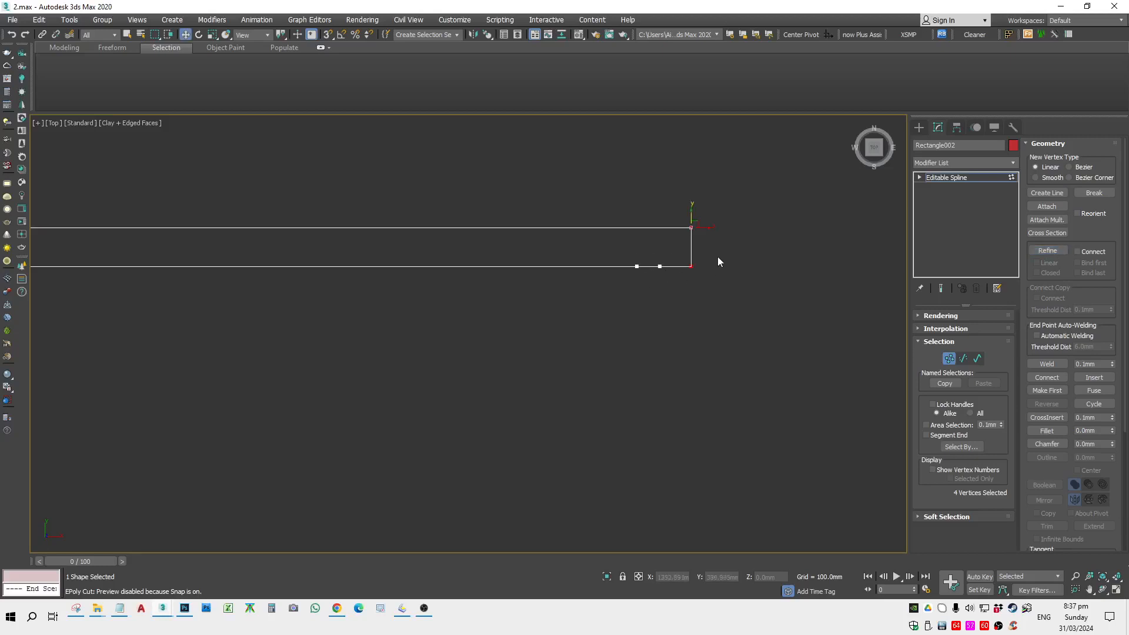
{"action": "left_click_drag", "start_coordinate": [716, 256], "coordinate": [649, 455]}
{"action": "left_click_drag", "start_coordinate": [631, 499], "coordinate": [635, 456]}
{"action": "key", "text": "ctrl+z"}
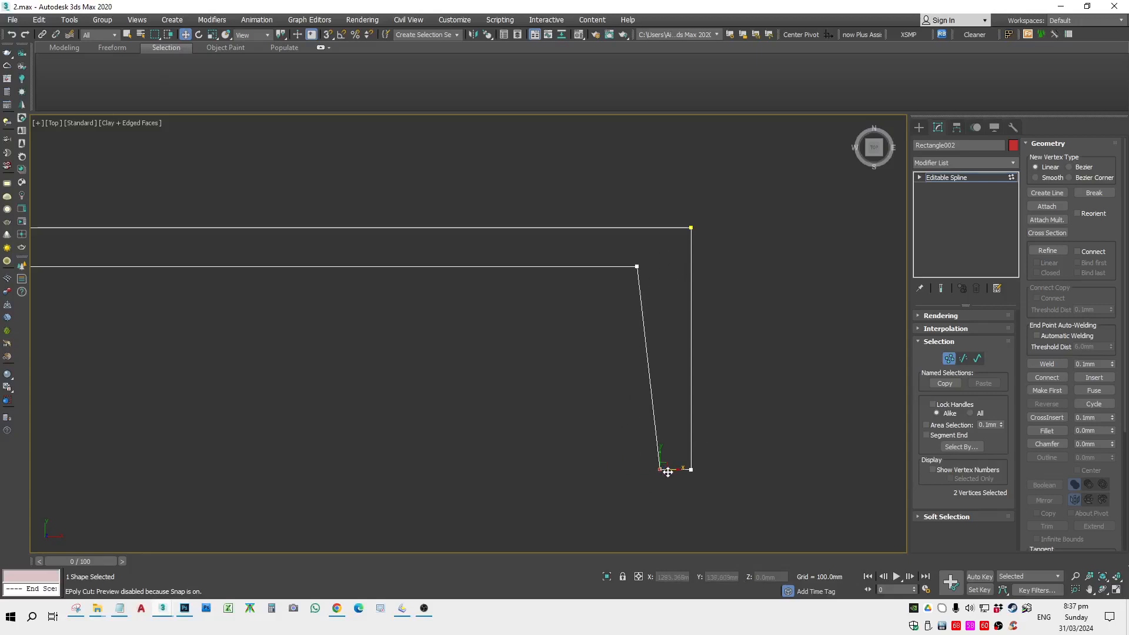
Step: Align the leg's inner end vertex vertically with the inner corner vertex using 3D snapping
{"action": "left_click_drag", "start_coordinate": [668, 472], "coordinate": [610, 259]}
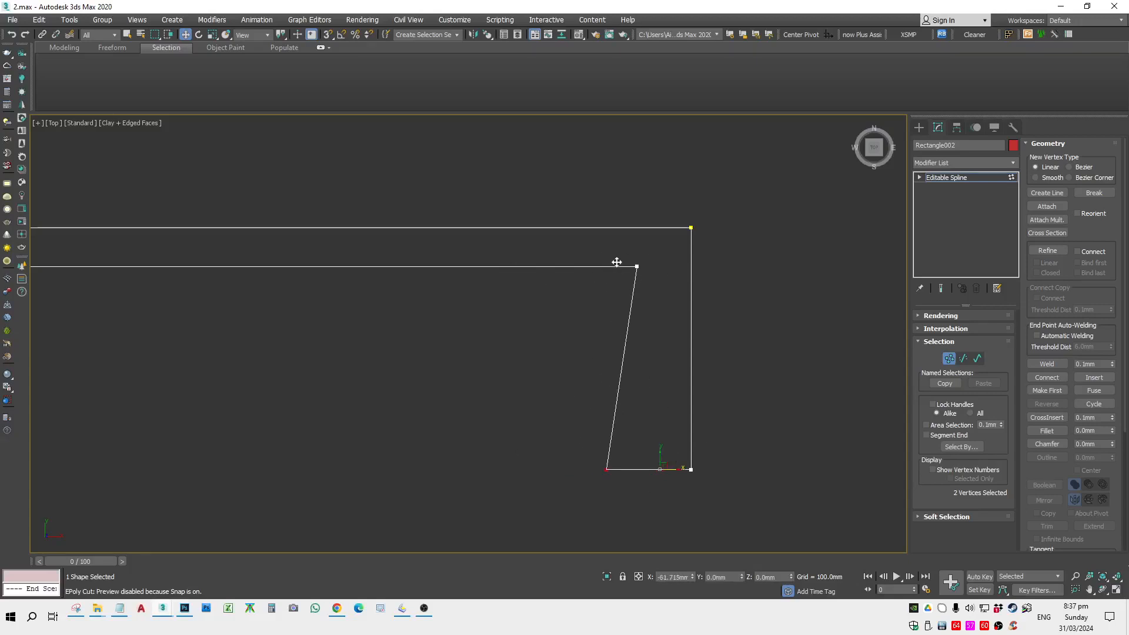
{"action": "left_click", "coordinate": [327, 36]}
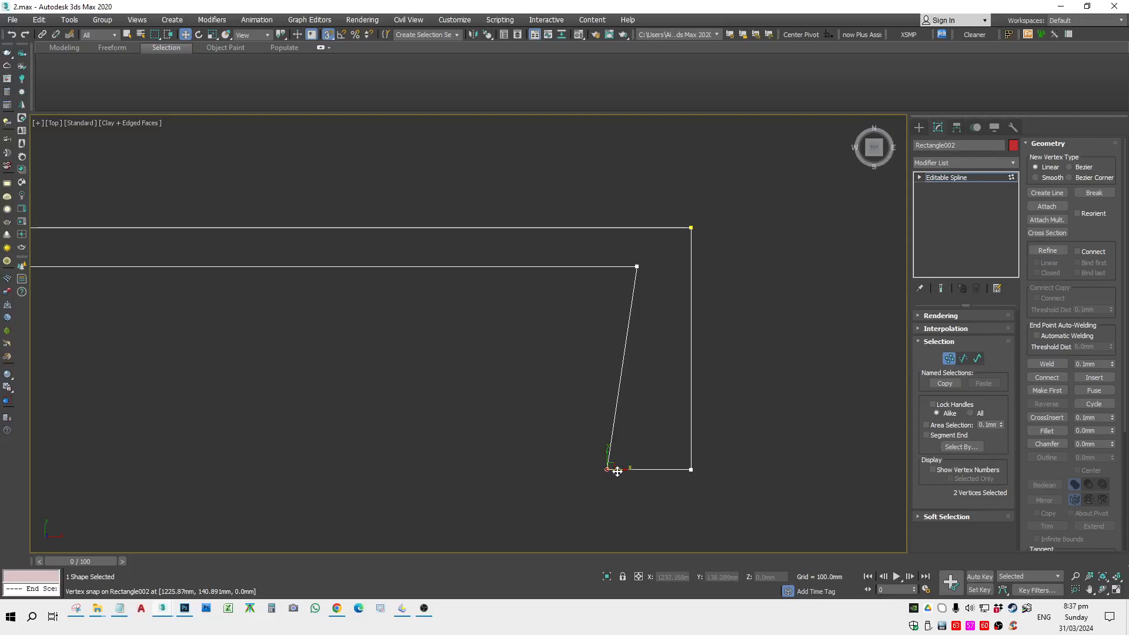
{"action": "left_click_drag", "start_coordinate": [609, 469], "coordinate": [635, 265]}
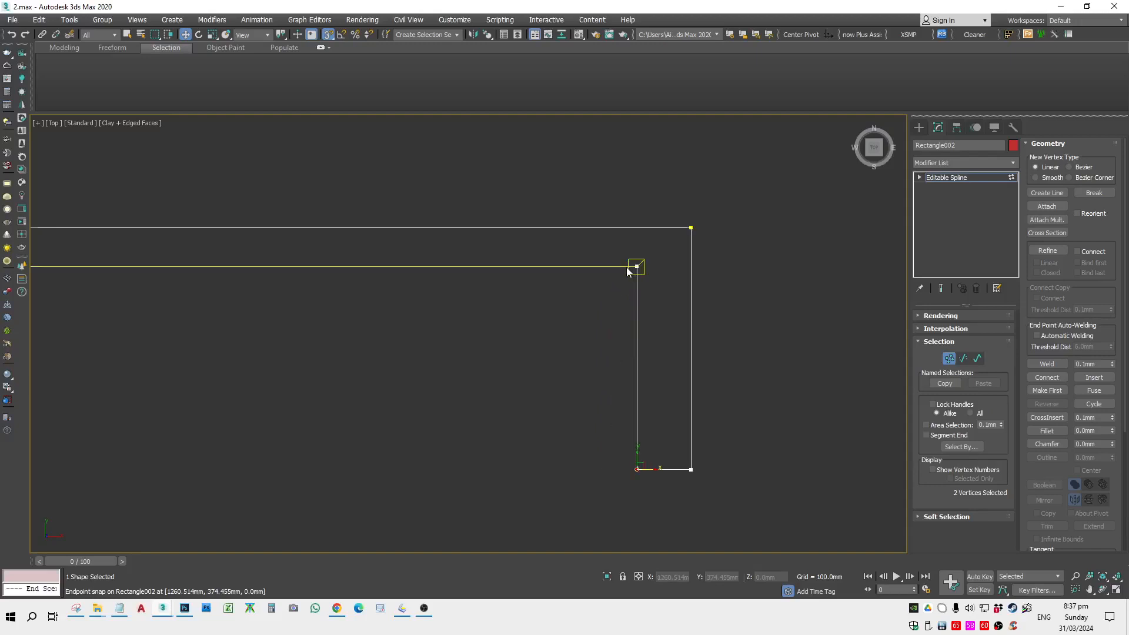
Step: Turn off snapping and lengthen the L-shape's leg by moving its two end vertices further down
{"action": "scroll", "coordinate": [638, 275], "scroll_direction": "down", "scroll_amount": 5}
{"action": "scroll", "coordinate": [665, 336], "scroll_direction": "up", "scroll_amount": 3}
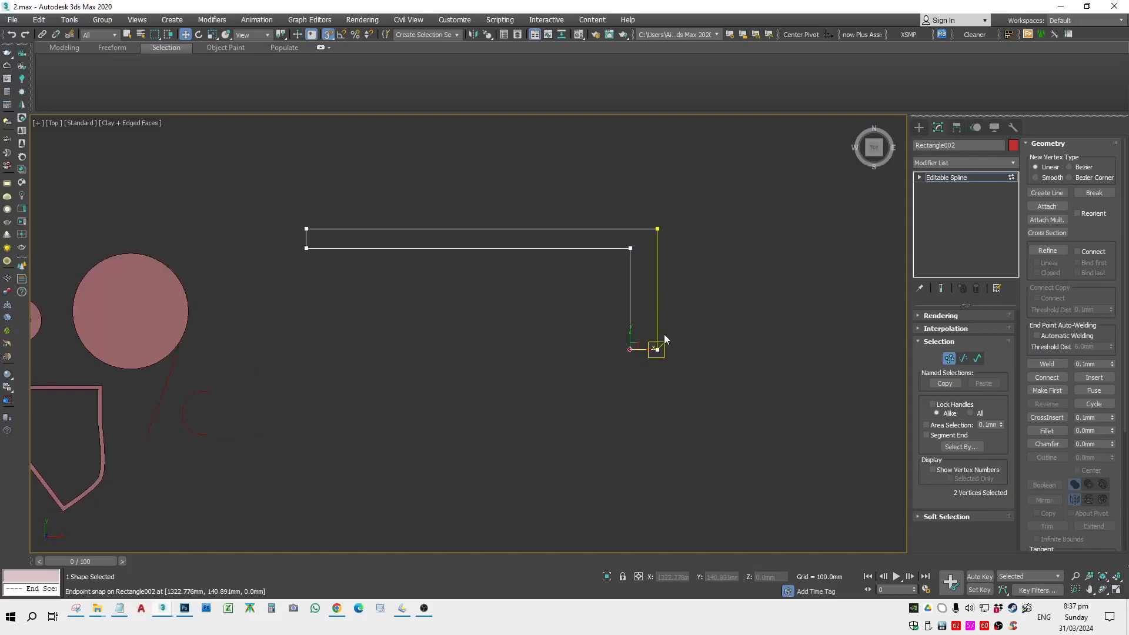
{"action": "key", "text": "s"}
{"action": "left_click_drag", "start_coordinate": [657, 339], "coordinate": [668, 471]}
{"action": "middle_click_drag", "start_coordinate": [668, 471], "coordinate": [667, 394], "text": "alt"}
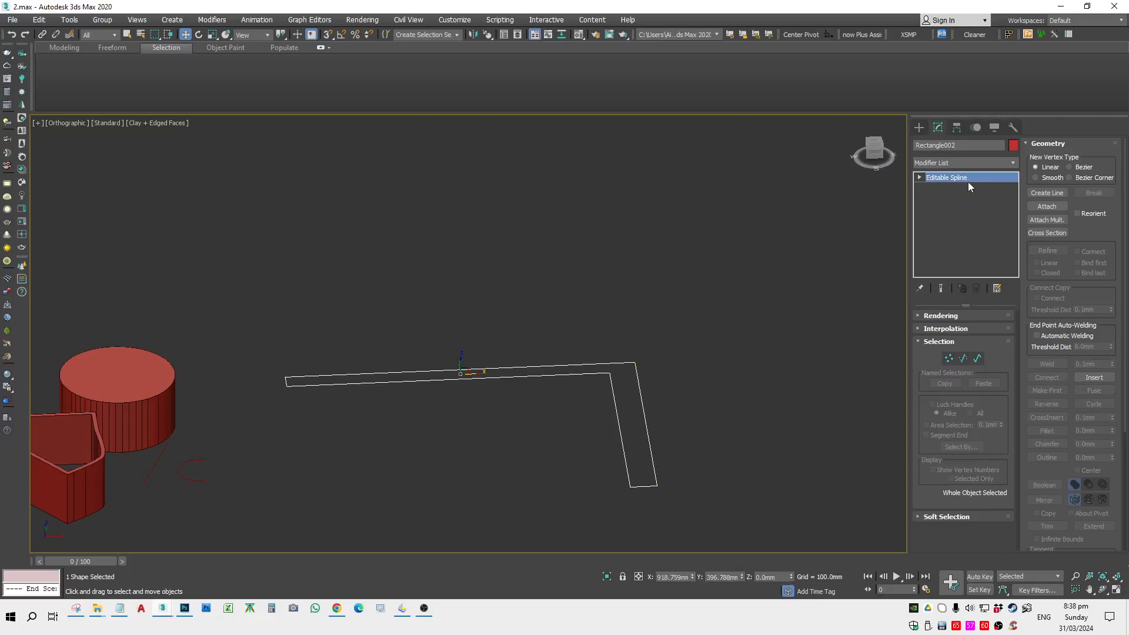
Step: Apply an Extrude modifier to the L-shape and set its amount to 2000 mm
{"action": "left_click", "coordinate": [949, 179]}
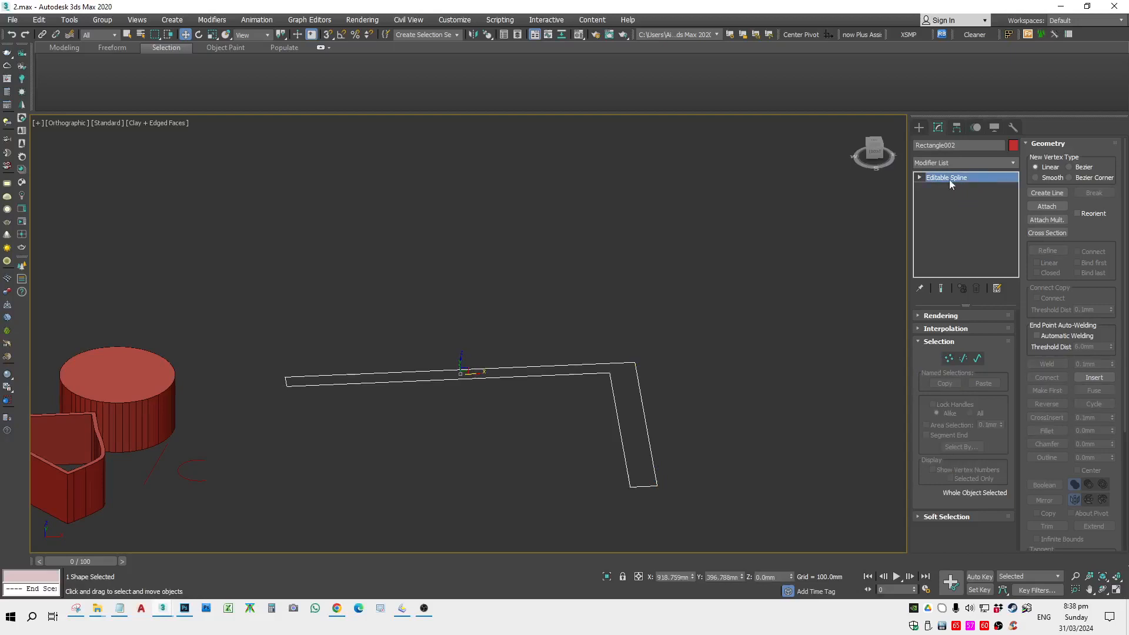
{"action": "left_click", "coordinate": [989, 163]}
{"action": "left_click", "coordinate": [988, 164]}
{"action": "left_click", "coordinate": [988, 164]}
{"action": "scroll", "coordinate": [981, 171], "scroll_direction": "down", "scroll_amount": 10}
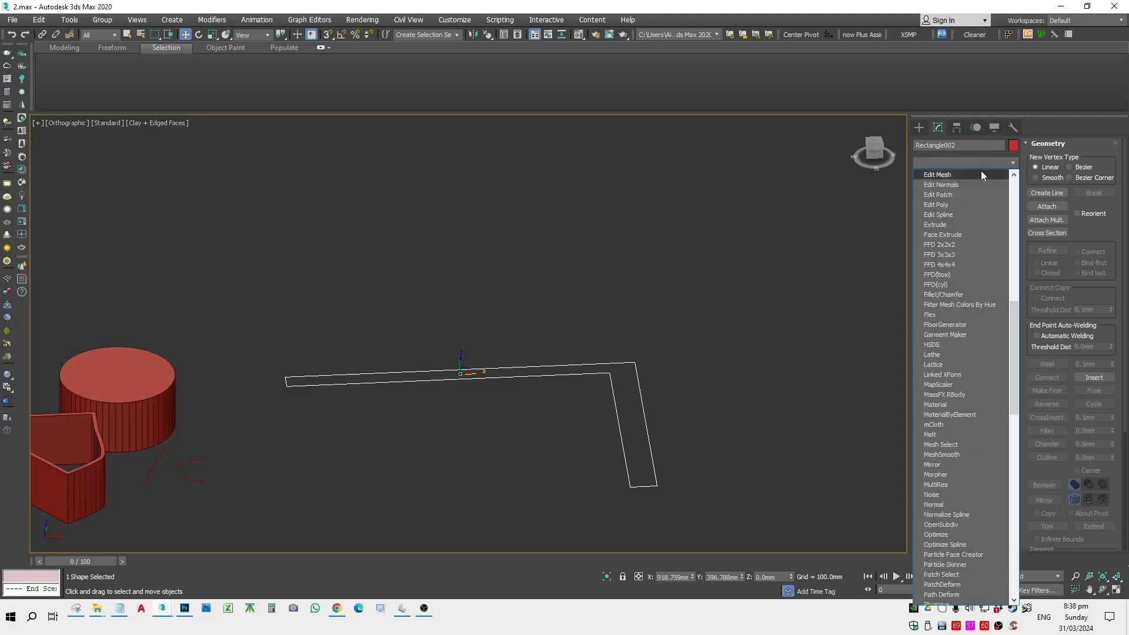
{"action": "left_click", "coordinate": [941, 225]}
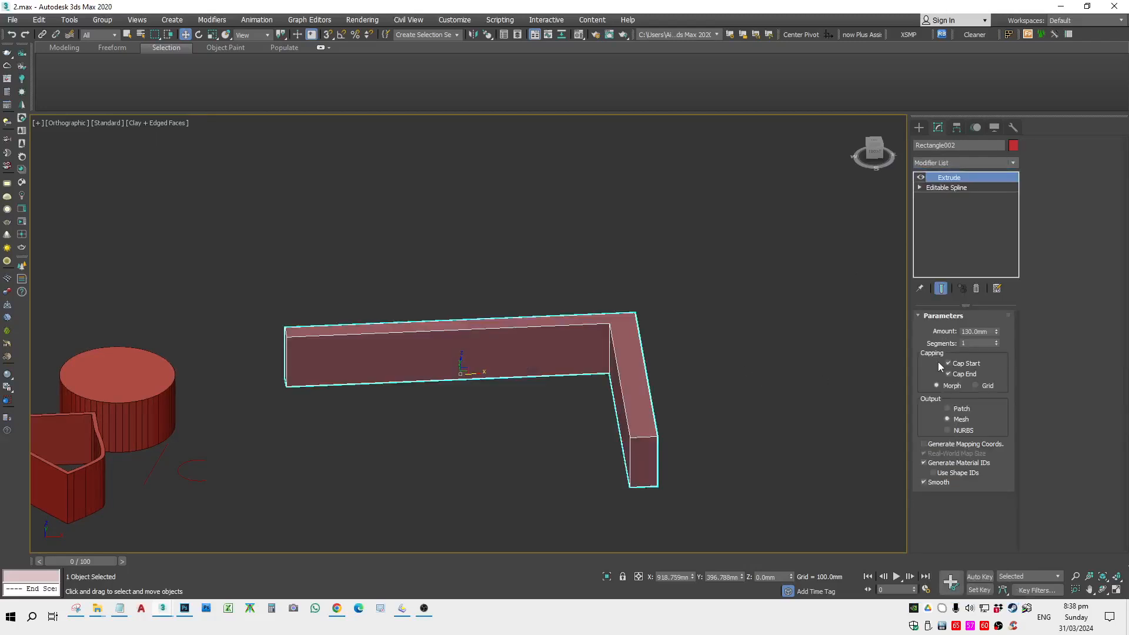
{"action": "left_click", "coordinate": [981, 331]}
{"action": "type", "text": "2000"}
{"action": "key", "text": "Return"}
{"action": "scroll", "coordinate": [722, 391], "scroll_direction": "down", "scroll_amount": 5}
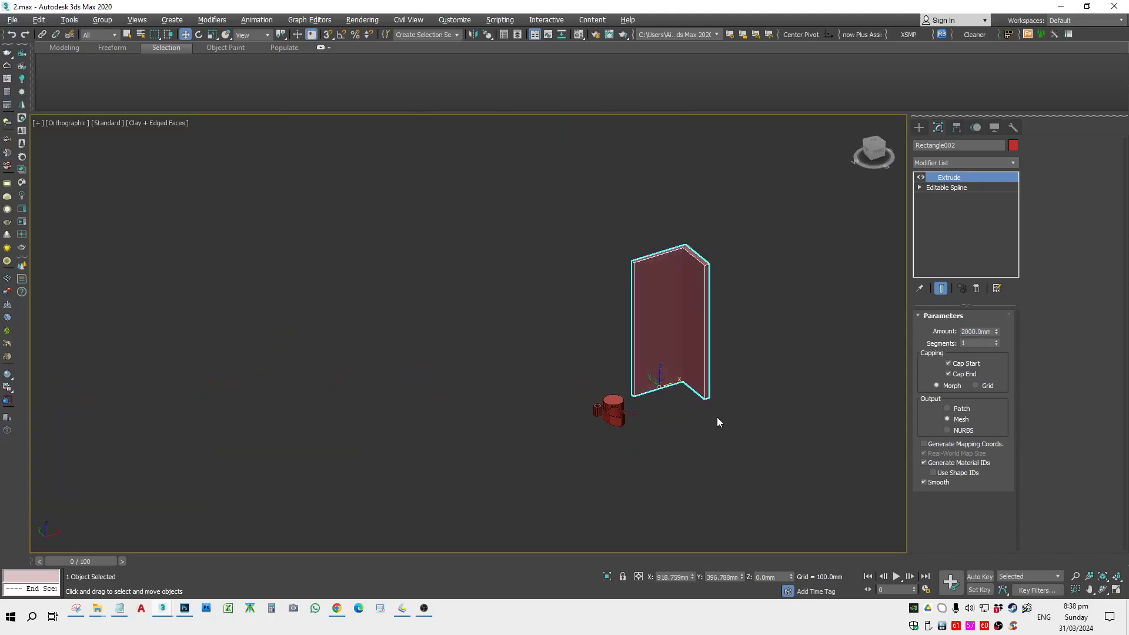
{"action": "scroll", "coordinate": [652, 384], "scroll_direction": "up", "scroll_amount": 4}
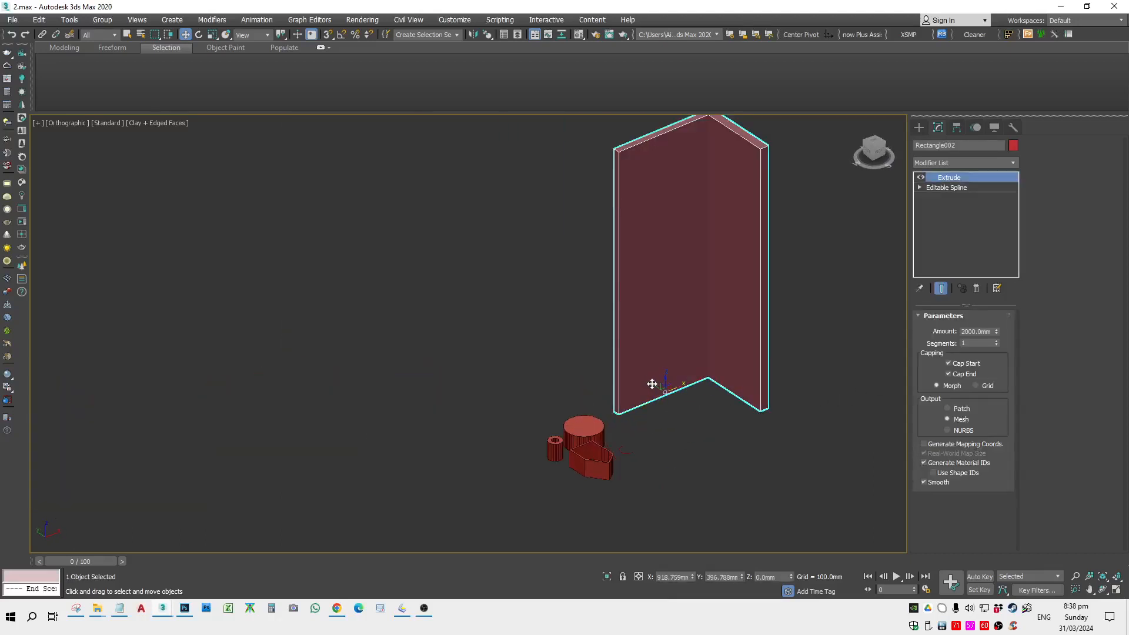
Step: Clone the extruded L-shaped wall as a single copy below the original in the Top view, at about Y -677.6 mm
{"action": "scroll", "coordinate": [651, 383], "scroll_direction": "down", "scroll_amount": 4}
{"action": "key", "text": "t"}
{"action": "key", "text": "z"}
{"action": "left_click", "coordinate": [947, 189]}
{"action": "scroll", "coordinate": [693, 347], "scroll_direction": "down", "scroll_amount": 6}
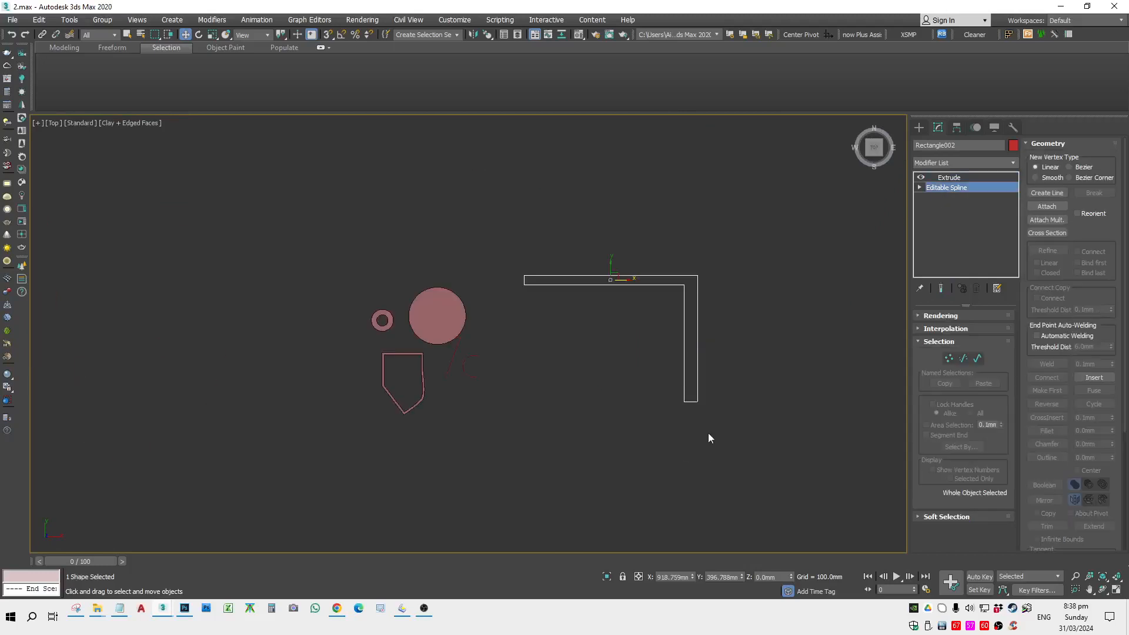
{"action": "scroll", "coordinate": [729, 412], "scroll_direction": "down", "scroll_amount": 2}
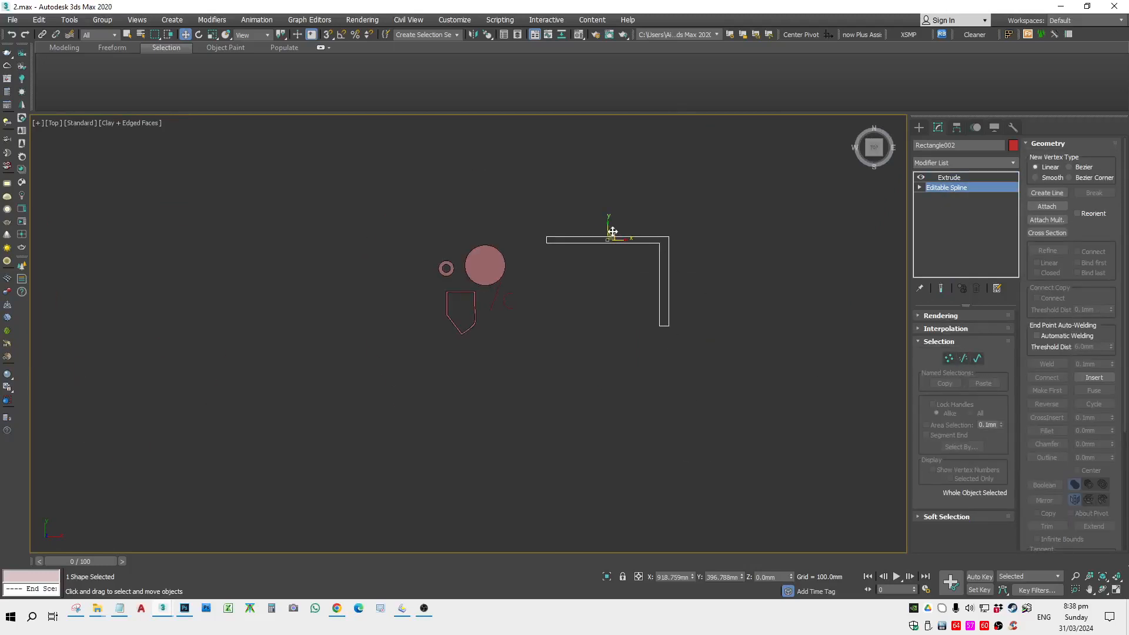
{"action": "left_click_drag", "start_coordinate": [609, 238], "coordinate": [626, 385], "text": "shift"}
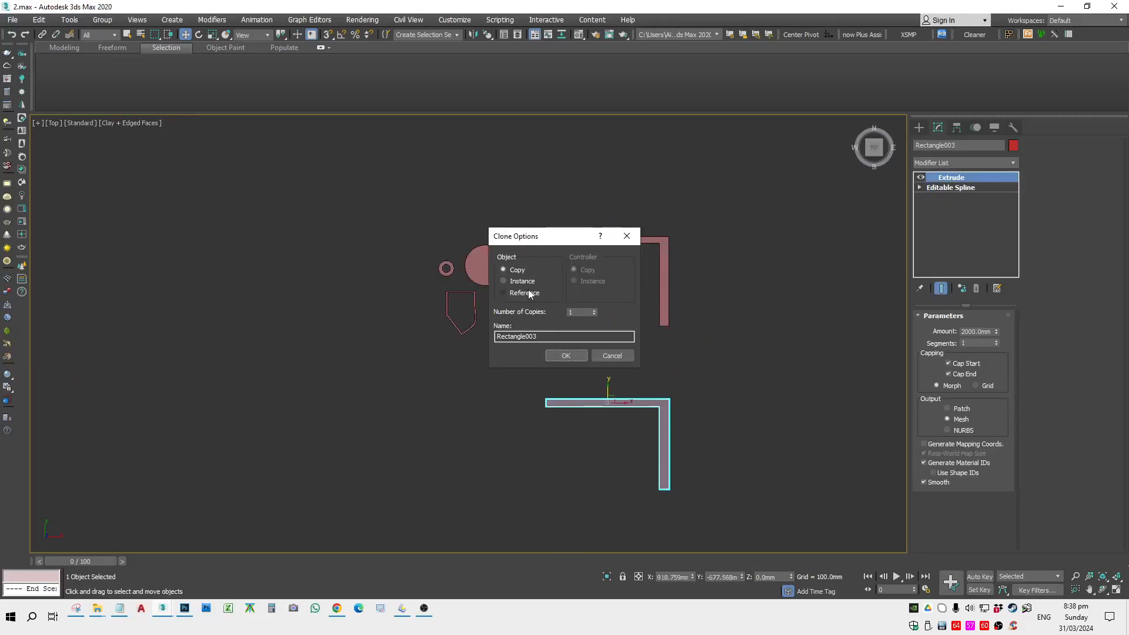
{"action": "left_click", "coordinate": [566, 357]}
{"action": "key", "text": "p"}
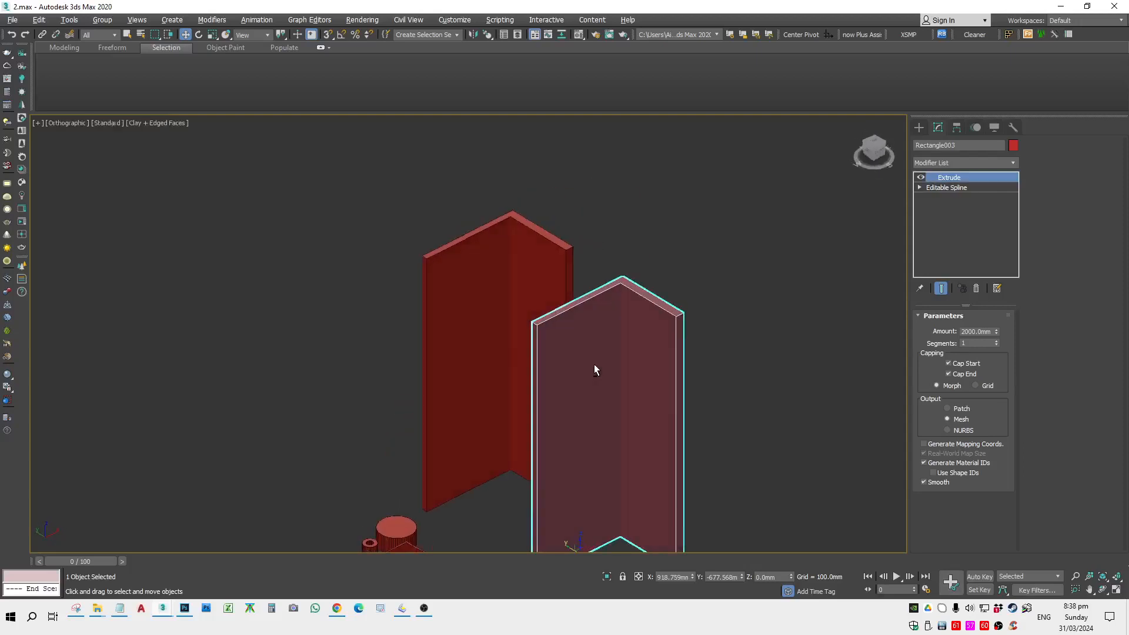
Step: At Editable Spline level, delete the two end vertices of the copied L-shaped wall's horizontal arm in the Top view
{"action": "key", "text": "t"}
{"action": "key", "text": "z"}
{"action": "left_click", "coordinate": [937, 189]}
{"action": "scroll", "coordinate": [698, 303], "scroll_direction": "down", "scroll_amount": 3}
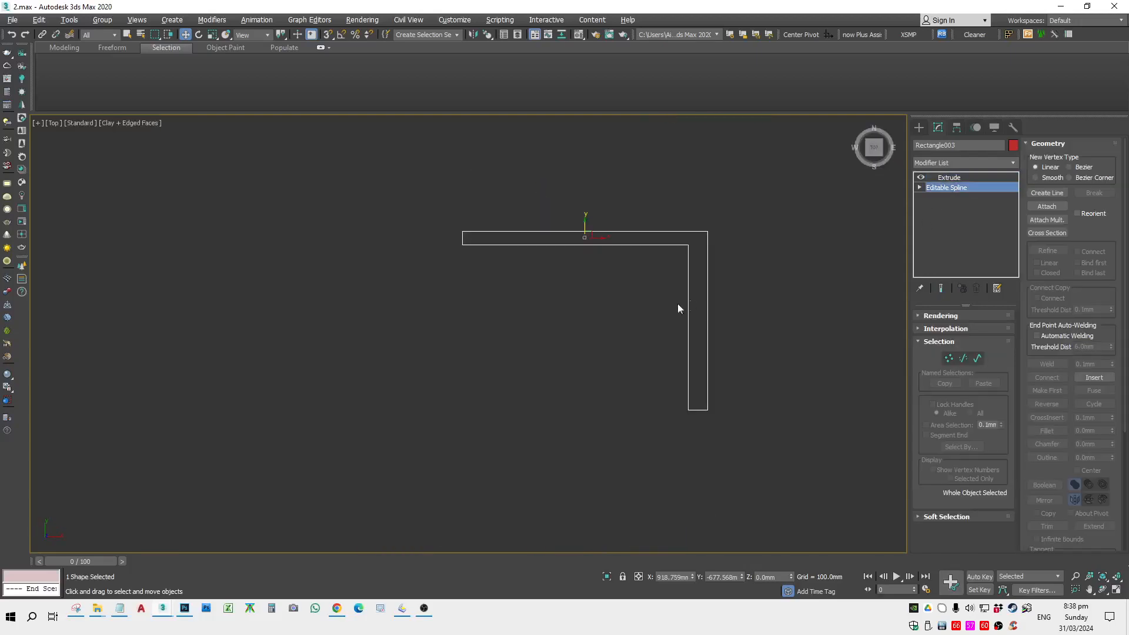
{"action": "middle_click_drag", "start_coordinate": [650, 289], "coordinate": [612, 395]}
{"action": "key", "text": "1"}
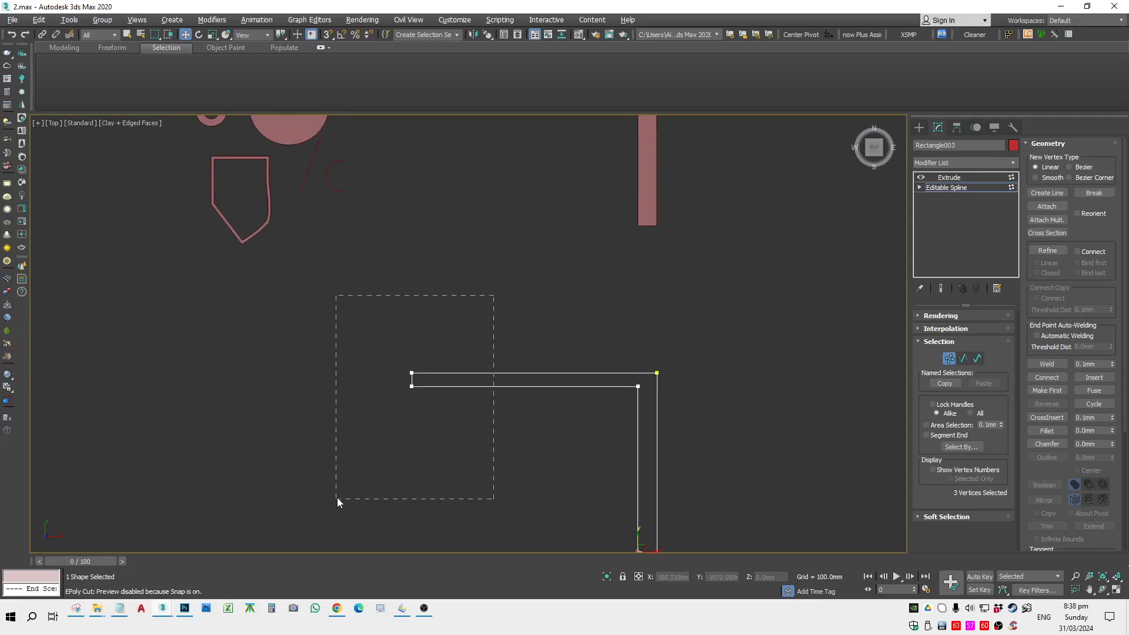
{"action": "mouse_move", "coordinate": [325, 502]}
{"action": "left_mouse_down"}
{"action": "mouse_move", "coordinate": [324, 511]}
{"action": "mouse_move", "coordinate": [330, 492]}
{"action": "left_mouse_up"}
{"action": "key", "text": "Delete"}
Step: Square off the copied wall's upper end by snapping its inner vertex level with the outer one, and return to the Extrude level
{"action": "scroll", "coordinate": [620, 377], "scroll_direction": "up", "scroll_amount": 2}
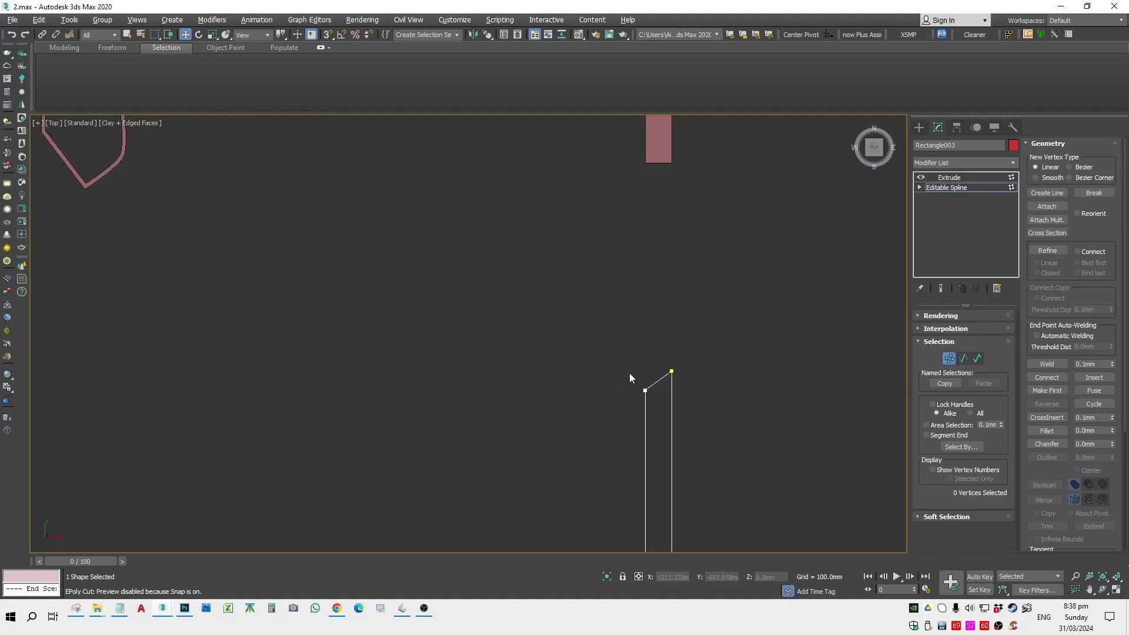
{"action": "left_click", "coordinate": [645, 392]}
{"action": "scroll", "coordinate": [670, 381], "scroll_direction": "up", "scroll_amount": 3}
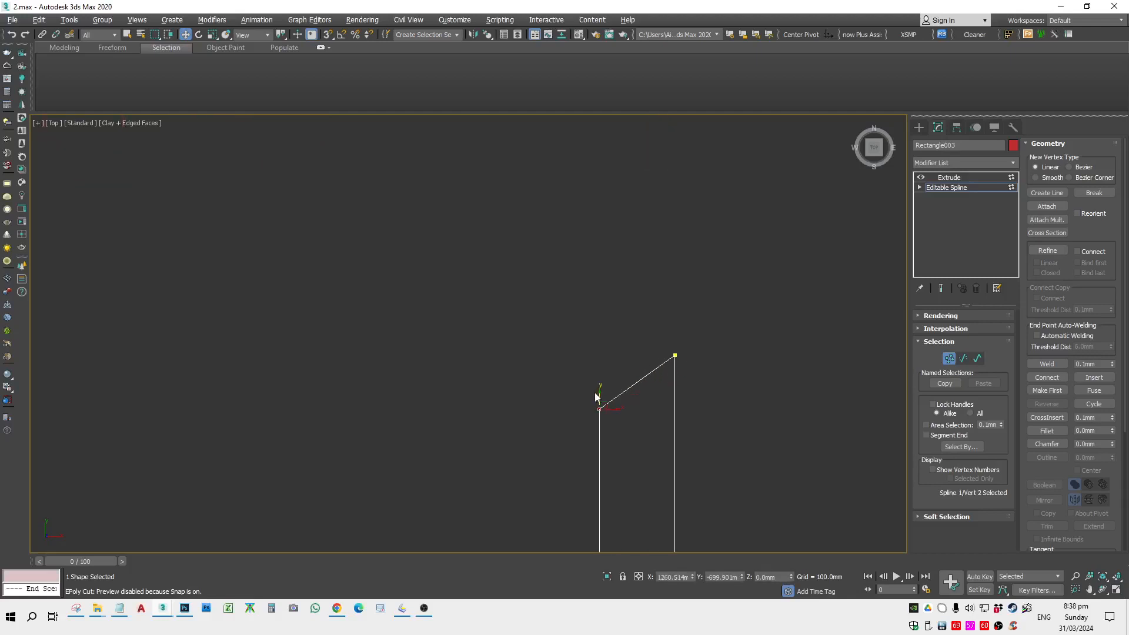
{"action": "left_click_drag", "start_coordinate": [600, 390], "coordinate": [671, 371]}
{"action": "left_click_drag", "start_coordinate": [598, 379], "coordinate": [677, 352]}
{"action": "key", "text": "s"}
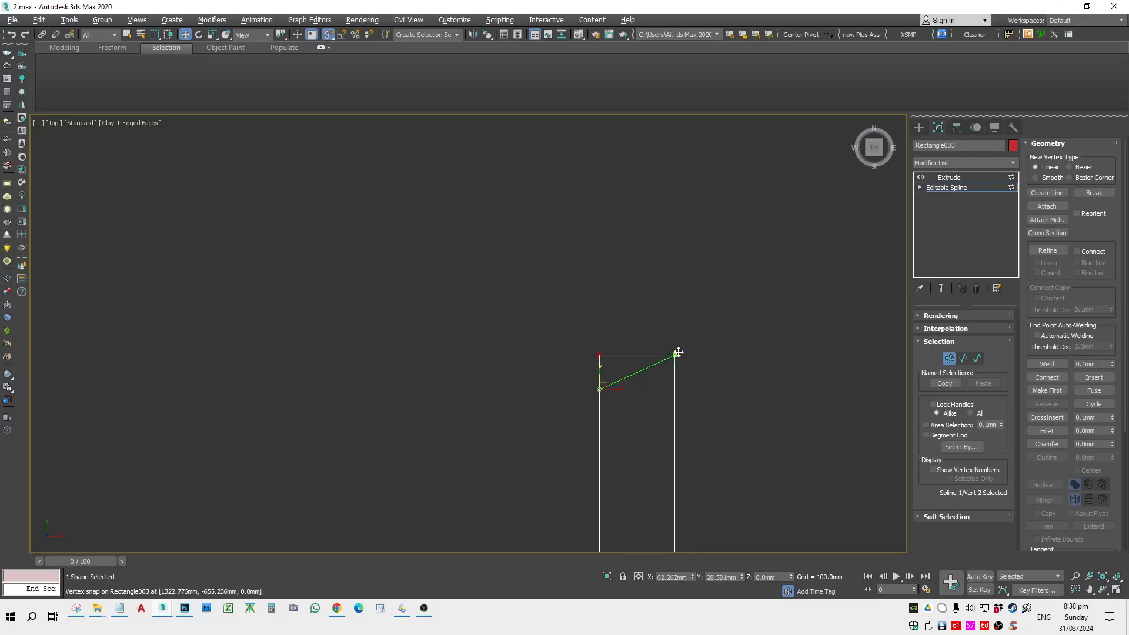
{"action": "left_click_drag", "start_coordinate": [678, 352], "coordinate": [679, 352]}
{"action": "key", "text": "s"}
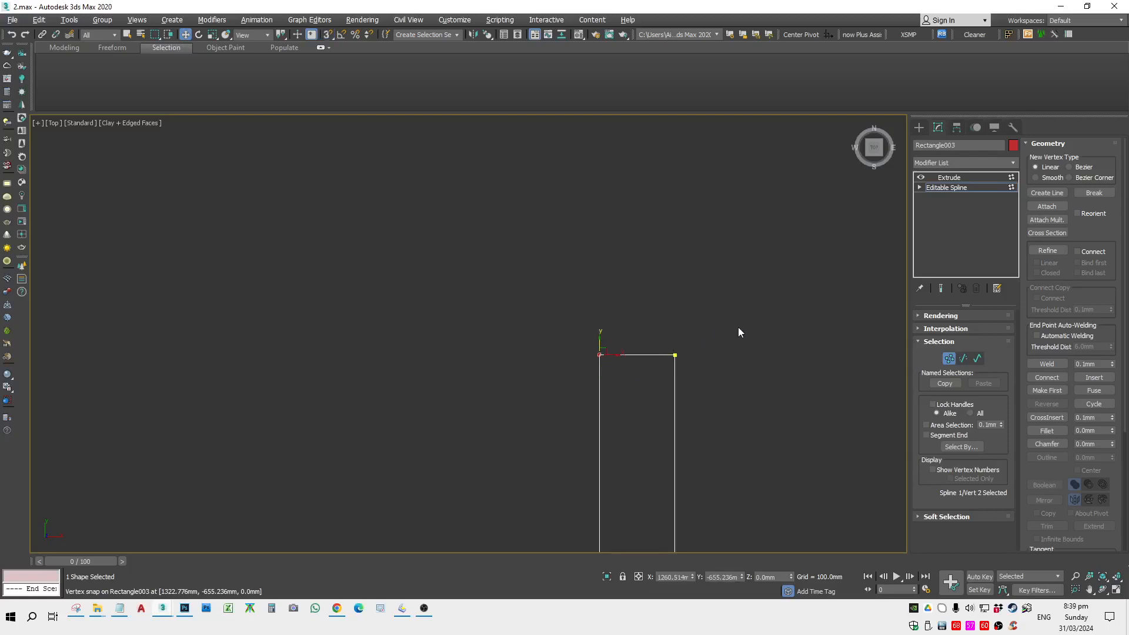
{"action": "left_click", "coordinate": [968, 187]}
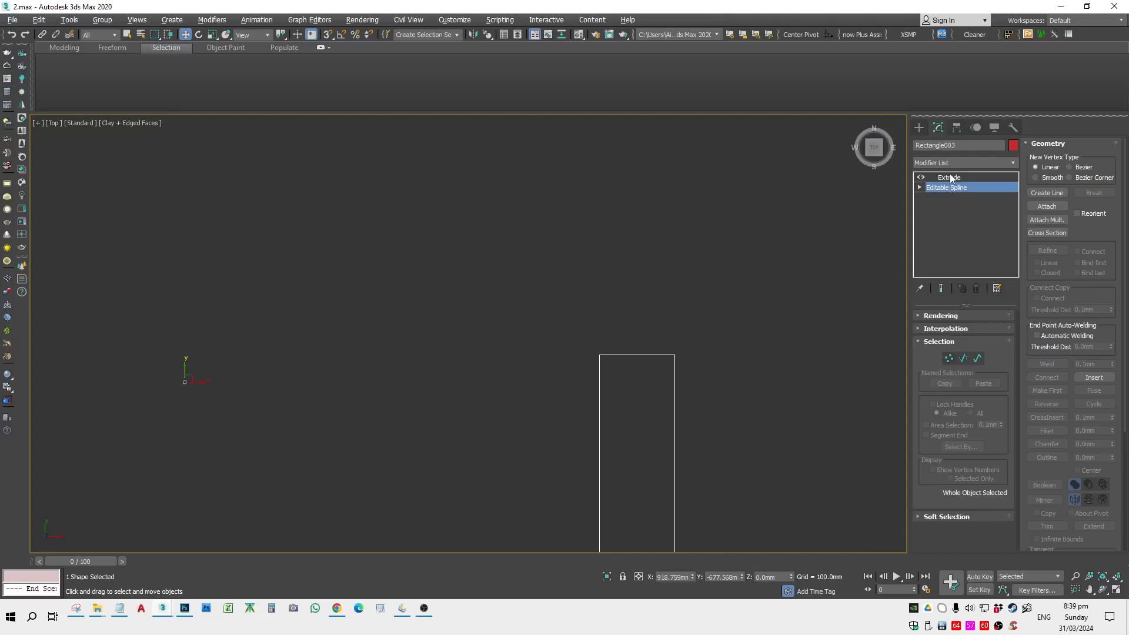
{"action": "left_click", "coordinate": [953, 178]}
{"action": "left_click", "coordinate": [708, 278]}
Step: Clone the straight wall panel along Y toward the L-shaped wall, at about Y -390.7 mm
{"action": "scroll", "coordinate": [604, 442], "scroll_direction": "down", "scroll_amount": 5}
{"action": "middle_click_drag", "start_coordinate": [603, 442], "coordinate": [668, 442], "text": "alt"}
{"action": "scroll", "coordinate": [676, 388], "scroll_direction": "down", "scroll_amount": 4}
{"action": "left_click", "coordinate": [668, 439]}
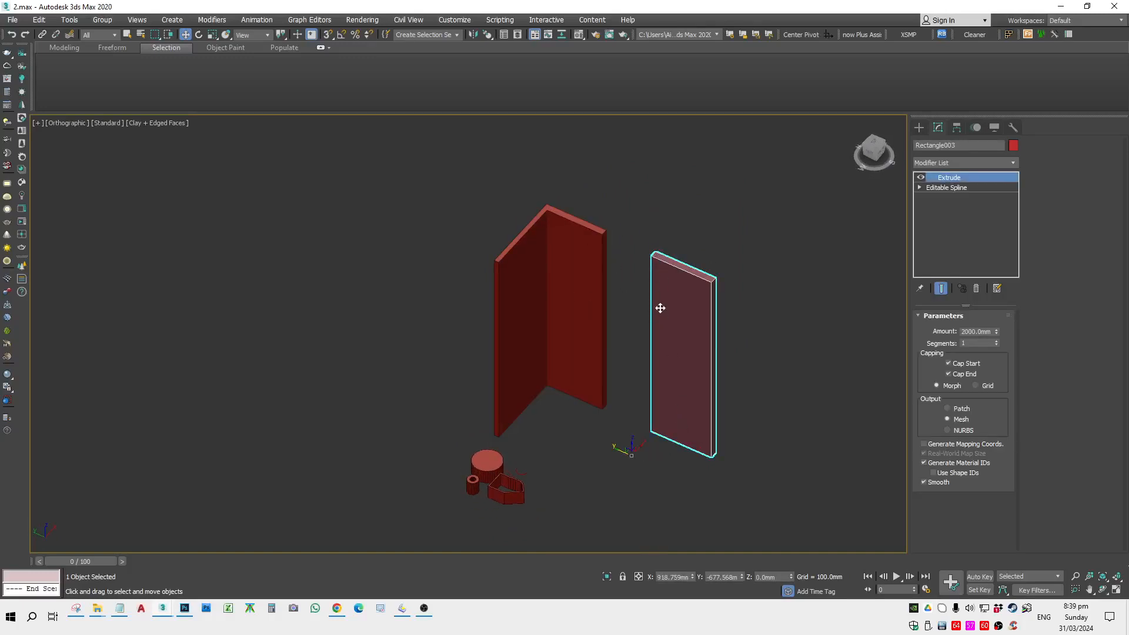
{"action": "mouse_move", "coordinate": [620, 451]}
{"action": "left_mouse_down", "text": "shift"}
{"action": "mouse_move", "coordinate": [608, 444]}
{"action": "mouse_move", "coordinate": [641, 456]}
{"action": "mouse_move", "coordinate": [594, 441]}
{"action": "left_mouse_up", "text": "shift"}
{"action": "left_click", "coordinate": [579, 360]}
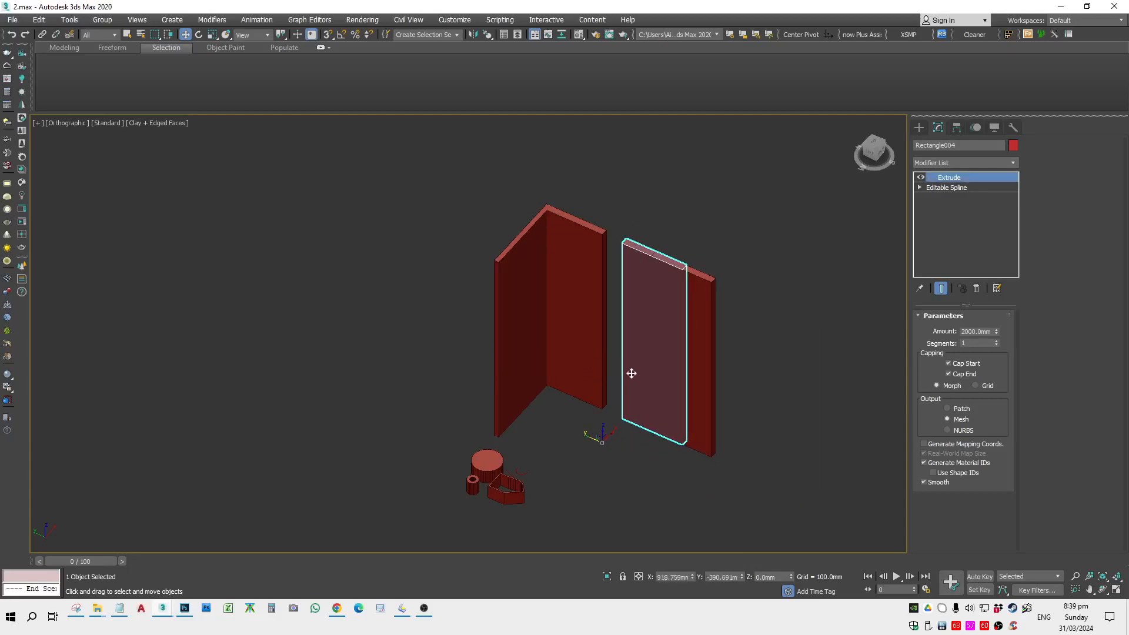
Step: Move the cloned panel up to meet the end of the L-shaped wall's leg, at about Y -191.8 mm
{"action": "mouse_move", "coordinate": [705, 382]}
{"action": "middle_mouse_down"}
{"action": "mouse_move", "coordinate": [663, 391]}
{"action": "mouse_move", "coordinate": [617, 444]}
{"action": "middle_mouse_up"}
{"action": "key", "text": "t"}
{"action": "scroll", "coordinate": [648, 391], "scroll_direction": "down", "scroll_amount": 5}
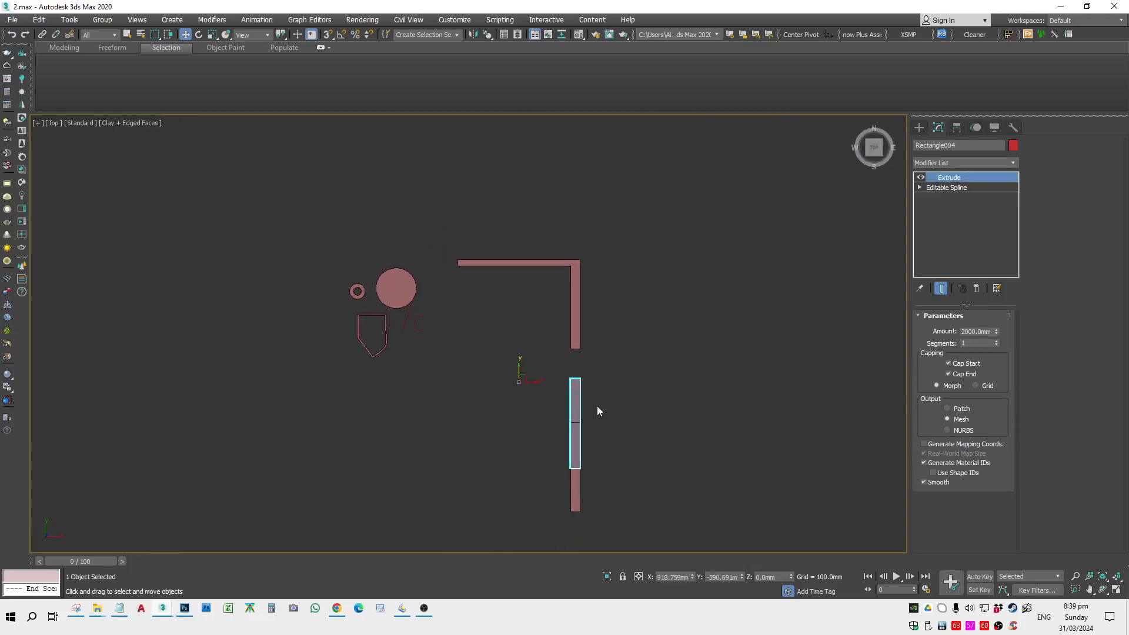
{"action": "scroll", "coordinate": [597, 408], "scroll_direction": "up", "scroll_amount": 4}
{"action": "left_click_drag", "start_coordinate": [574, 388], "coordinate": [602, 346]}
{"action": "scroll", "coordinate": [573, 328], "scroll_direction": "up", "scroll_amount": 4}
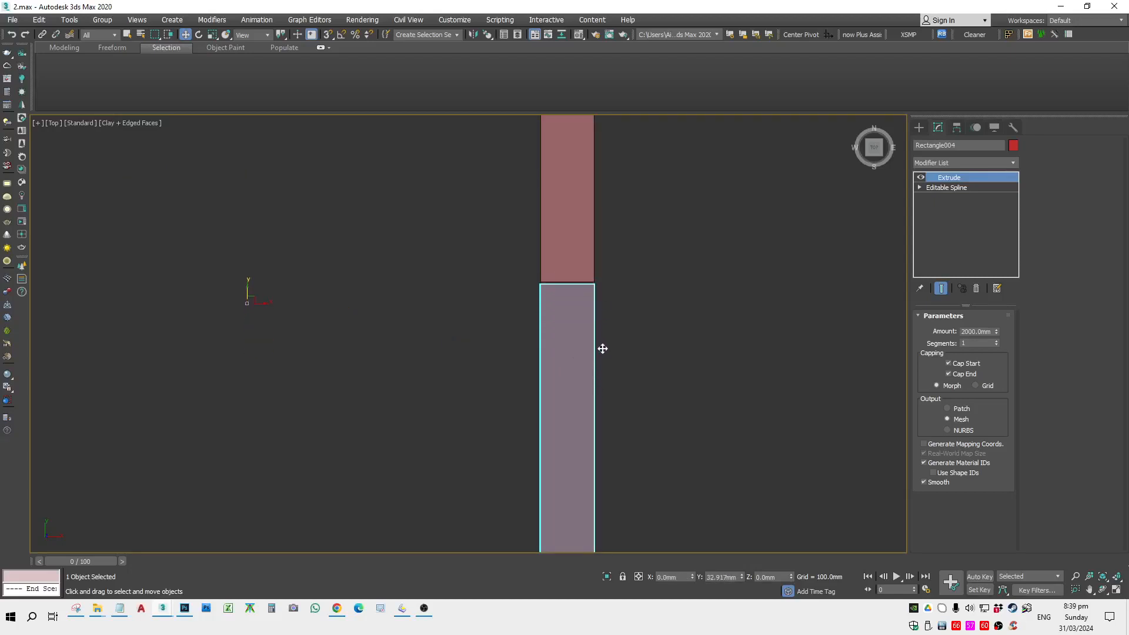
{"action": "scroll", "coordinate": [601, 317], "scroll_direction": "up", "scroll_amount": 6}
{"action": "key", "text": "F3"}
{"action": "scroll", "coordinate": [585, 315], "scroll_direction": "down", "scroll_amount": 2}
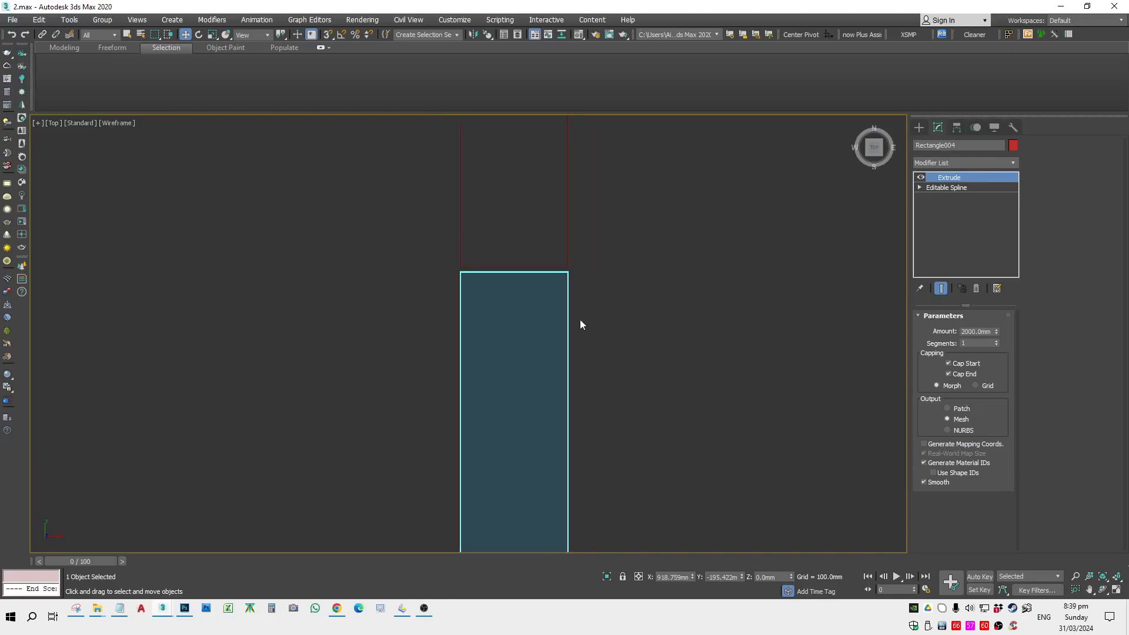
{"action": "scroll", "coordinate": [559, 278], "scroll_direction": "up", "scroll_amount": 3}
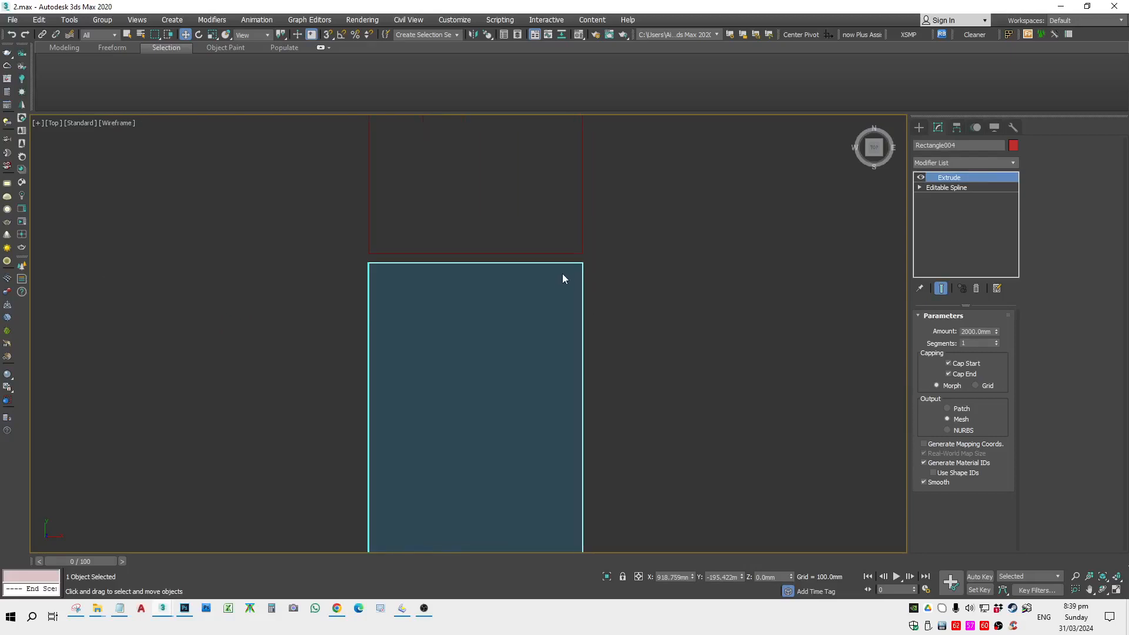
{"action": "left_click_drag", "start_coordinate": [584, 271], "coordinate": [591, 258]}
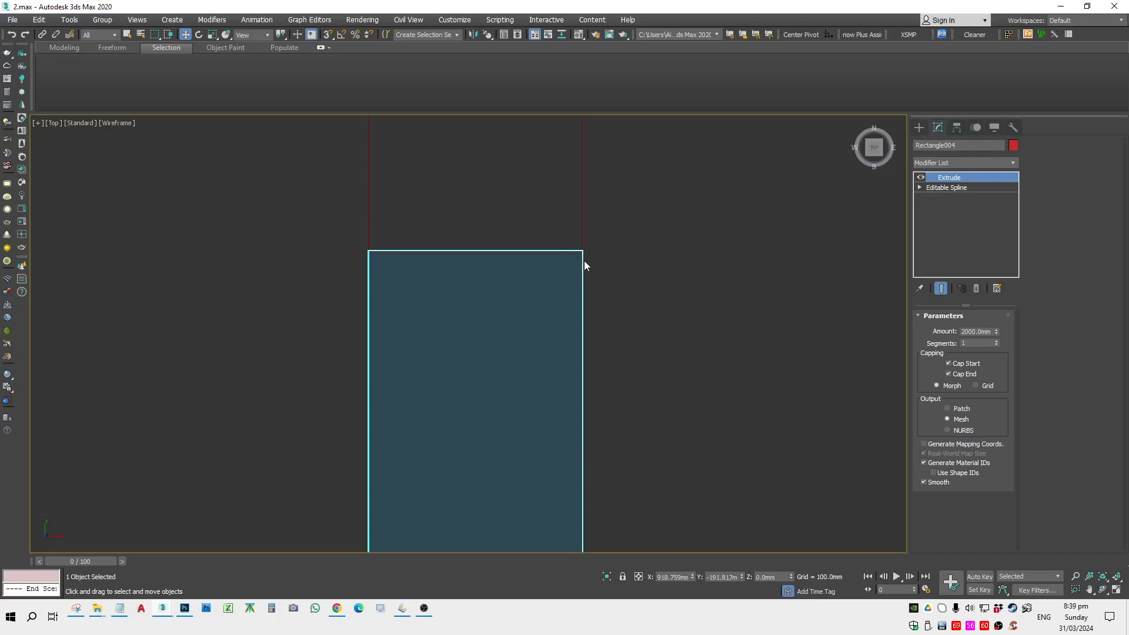
Step: Shorten the cloned panel by raising its lower end vertices to the straight wall's upper edge, and return to the Extrude level
{"action": "scroll", "coordinate": [574, 400], "scroll_direction": "down", "scroll_amount": 5}
{"action": "middle_click_drag", "start_coordinate": [608, 447], "coordinate": [591, 215]}
{"action": "left_click", "coordinate": [944, 187]}
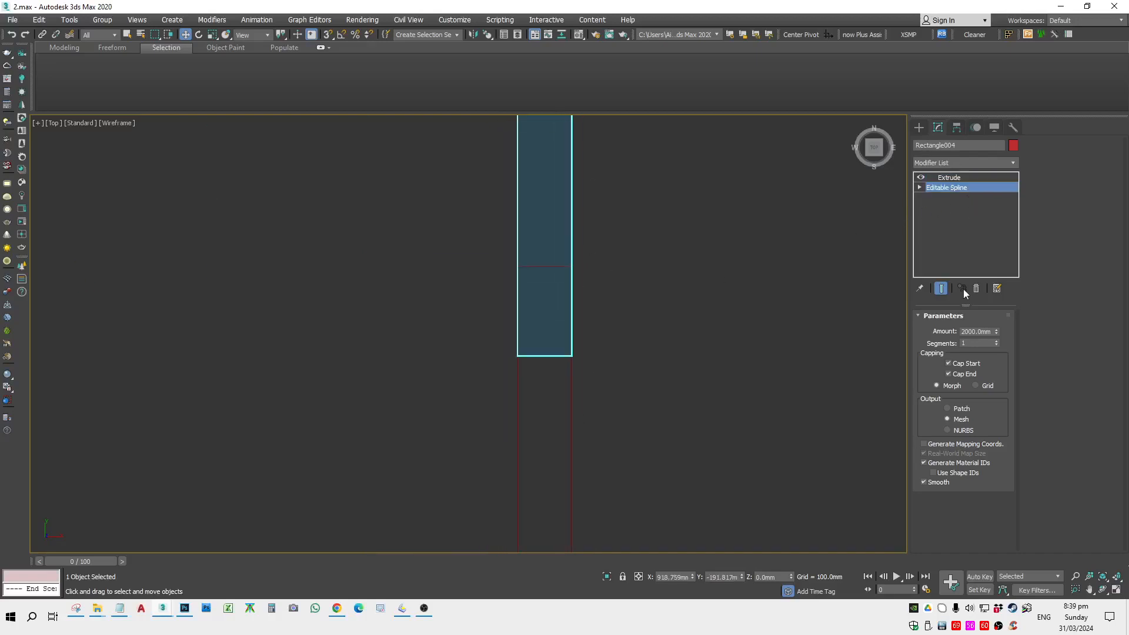
{"action": "left_click", "coordinate": [949, 358]}
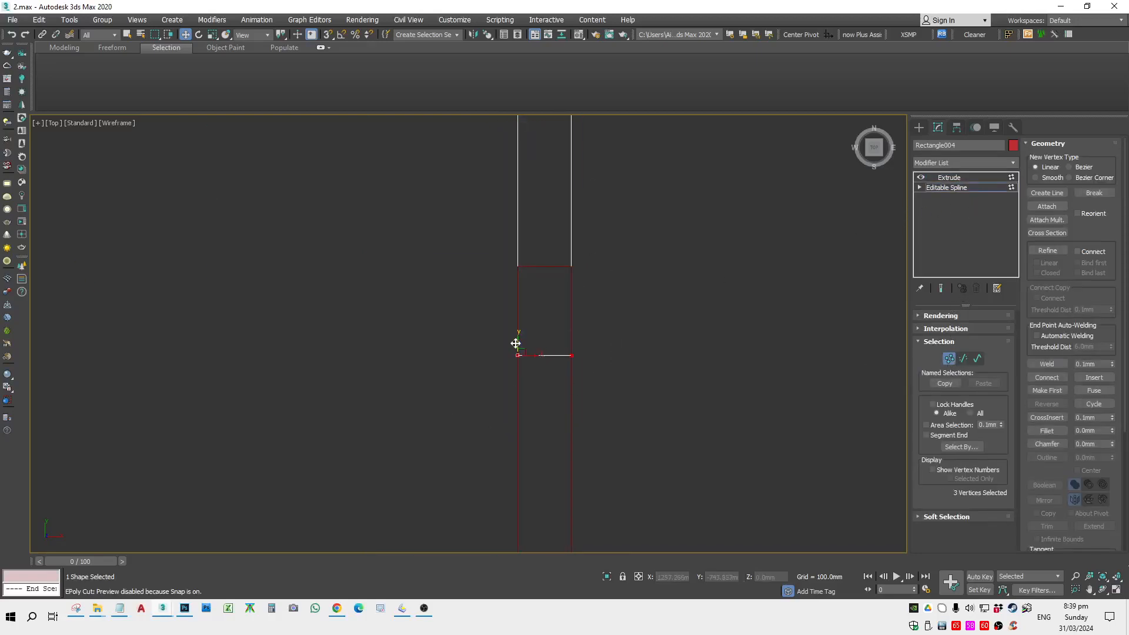
{"action": "left_click_drag", "start_coordinate": [515, 344], "coordinate": [567, 264]}
{"action": "scroll", "coordinate": [565, 261], "scroll_direction": "up", "scroll_amount": 8}
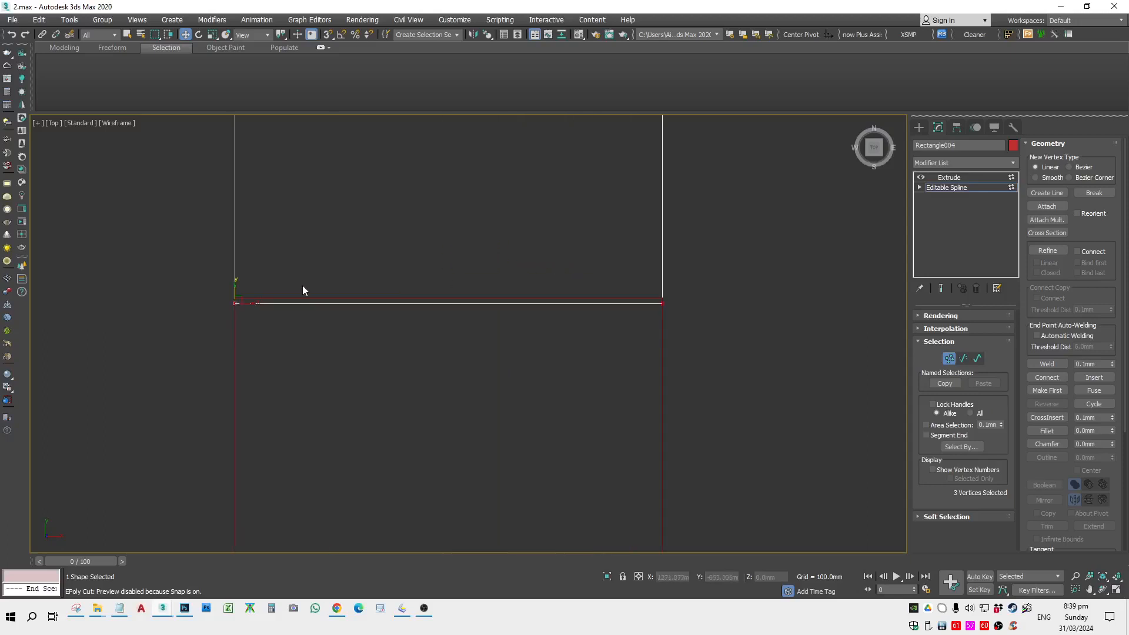
{"action": "left_click_drag", "start_coordinate": [236, 287], "coordinate": [237, 285]}
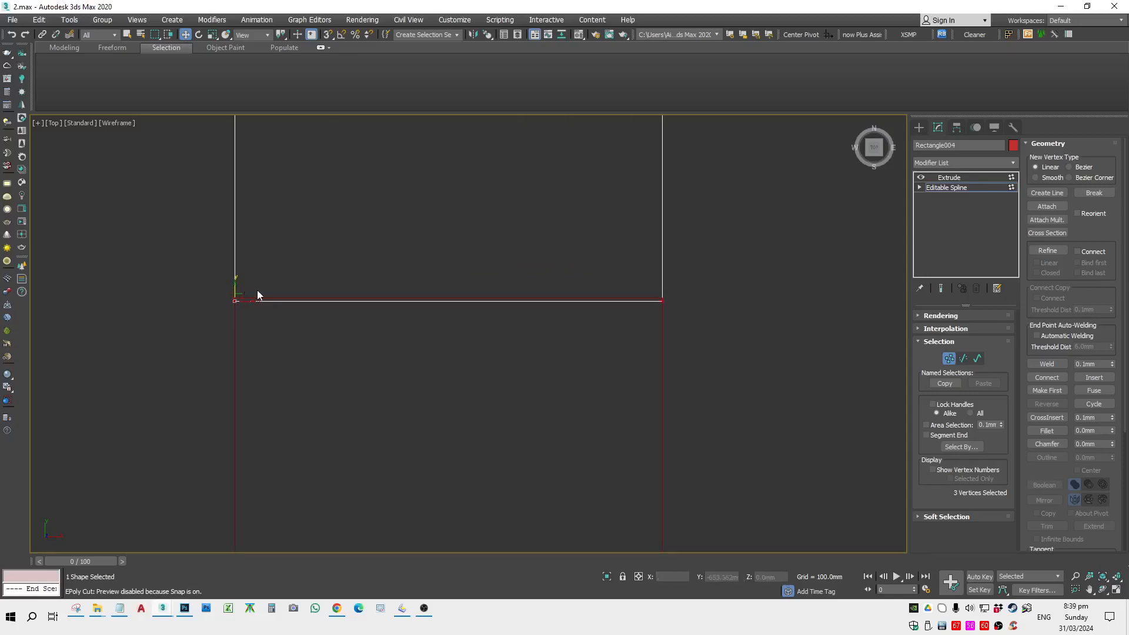
{"action": "left_click", "coordinate": [979, 187]}
{"action": "left_click", "coordinate": [971, 178]}
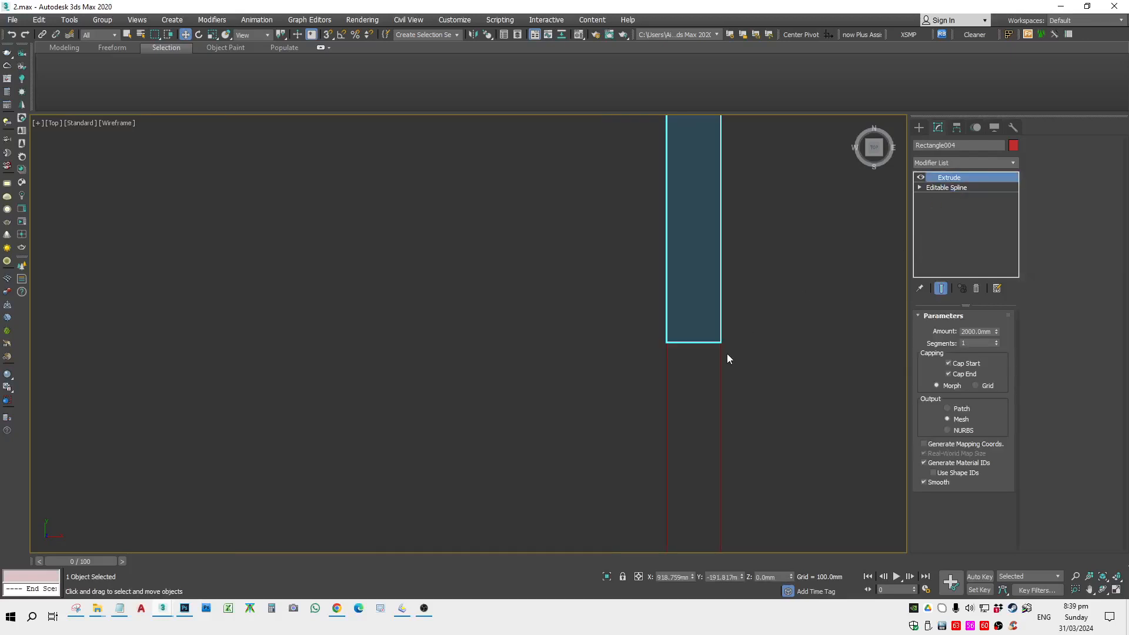
{"action": "middle_click_drag", "start_coordinate": [727, 354], "coordinate": [671, 380], "text": "alt"}
{"action": "scroll", "coordinate": [765, 391], "scroll_direction": "down", "scroll_amount": 6}
{"action": "key", "text": "F3"}
{"action": "middle_click_drag", "start_coordinate": [817, 403], "coordinate": [736, 373]}
{"action": "left_click", "coordinate": [781, 481]}
{"action": "left_click", "coordinate": [676, 352]}
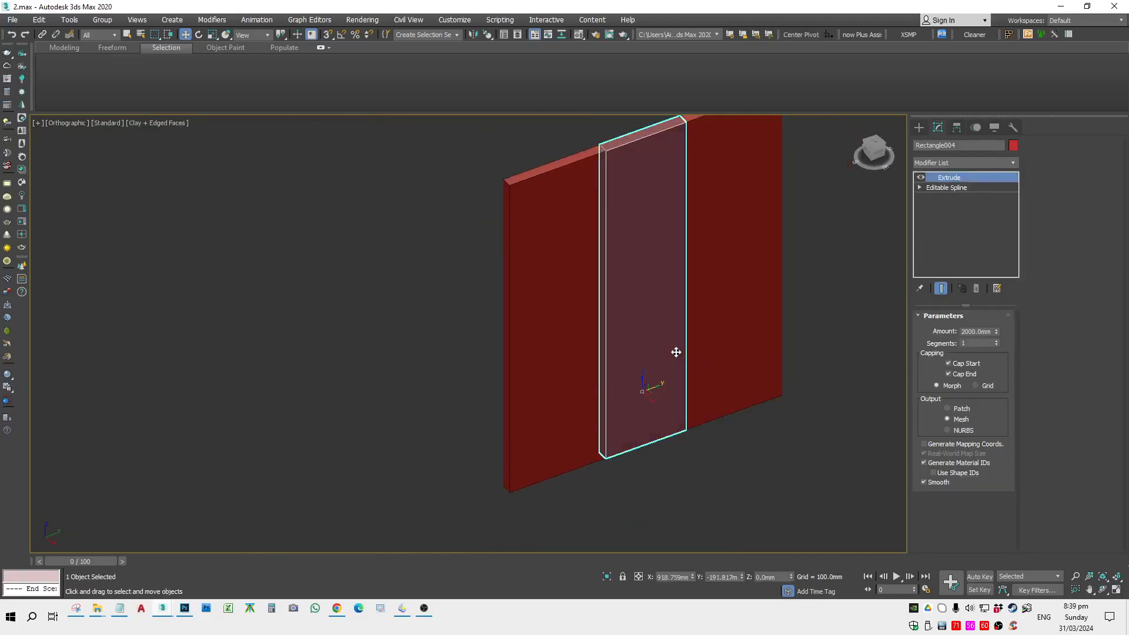
Step: Align the middle panel's upper end vertices exactly with the end of the L-shaped wall's leg using vertex snapping in wireframe
{"action": "key", "text": "t"}
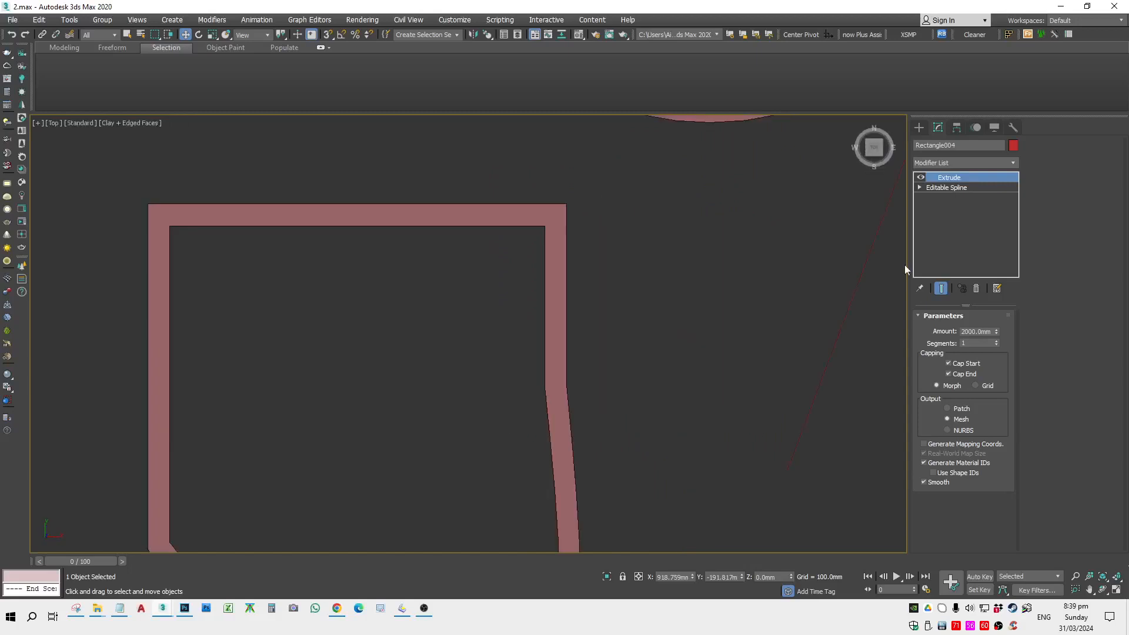
{"action": "left_click", "coordinate": [969, 189]}
{"action": "scroll", "coordinate": [641, 282], "scroll_direction": "down", "scroll_amount": 2}
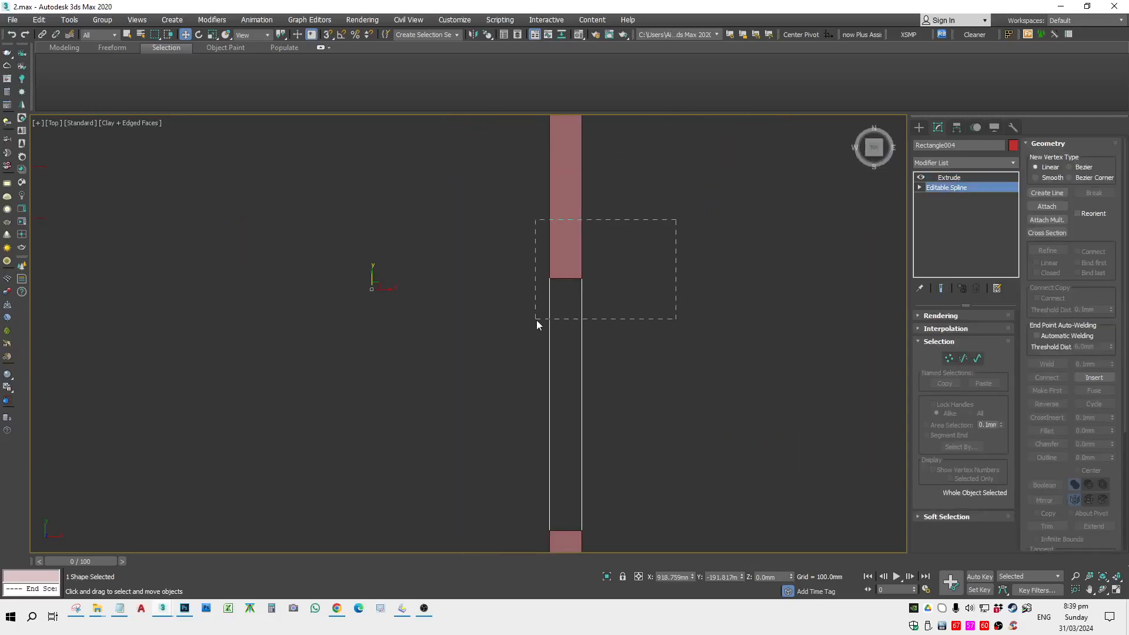
{"action": "left_click_drag", "start_coordinate": [537, 320], "coordinate": [534, 321]}
{"action": "left_click_drag", "start_coordinate": [700, 201], "coordinate": [486, 317]}
{"action": "left_click", "coordinate": [573, 313]}
{"action": "key", "text": "F3"}
{"action": "scroll", "coordinate": [572, 300], "scroll_direction": "up", "scroll_amount": 3}
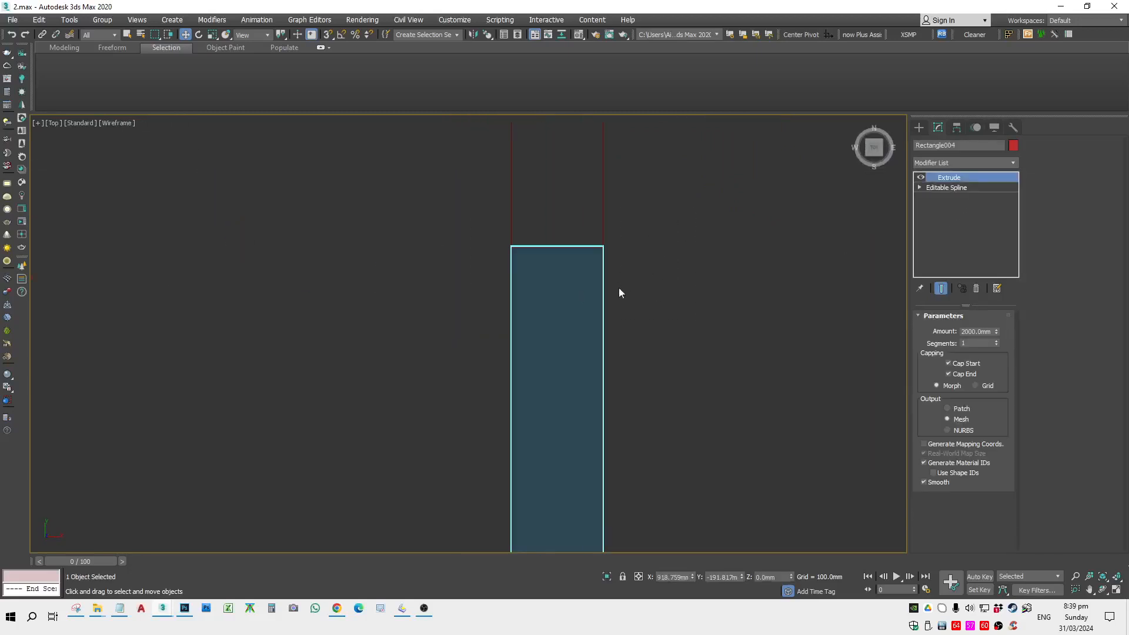
{"action": "left_click", "coordinate": [925, 187]}
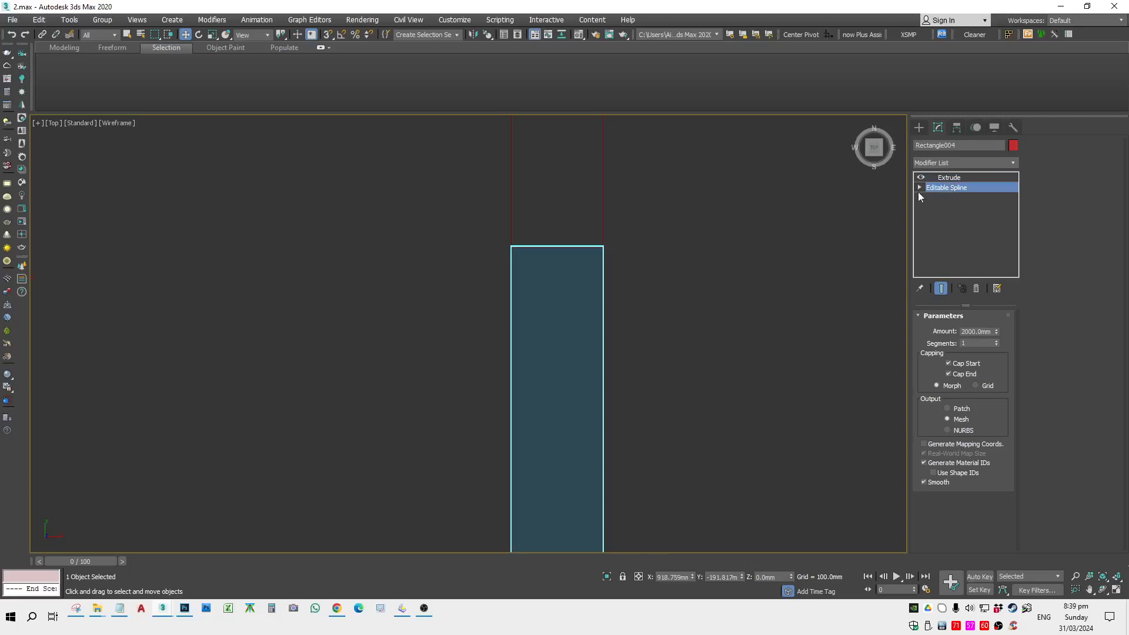
{"action": "left_click_drag", "start_coordinate": [615, 245], "coordinate": [756, 240]}
{"action": "key", "text": "ctrl+z"}
{"action": "left_click", "coordinate": [951, 187]}
{"action": "left_click", "coordinate": [949, 359]}
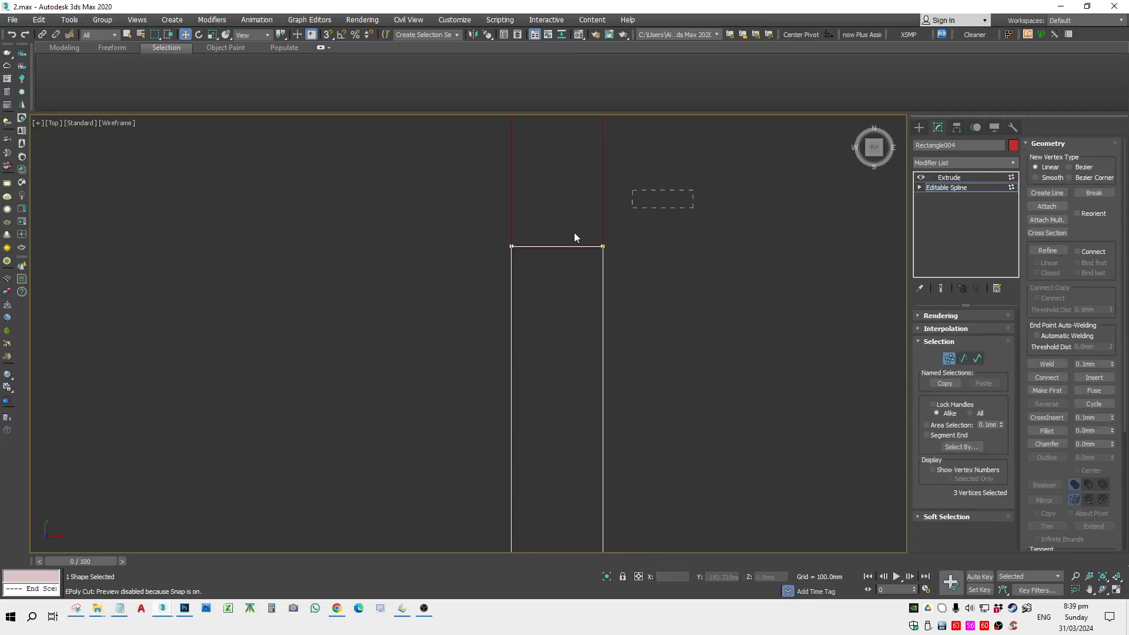
{"action": "mouse_move", "coordinate": [605, 231]}
{"action": "left_mouse_down"}
{"action": "mouse_move", "coordinate": [606, 348]}
{"action": "mouse_move", "coordinate": [624, 350]}
{"action": "mouse_move", "coordinate": [594, 250]}
{"action": "left_mouse_up"}
{"action": "key", "text": "s"}
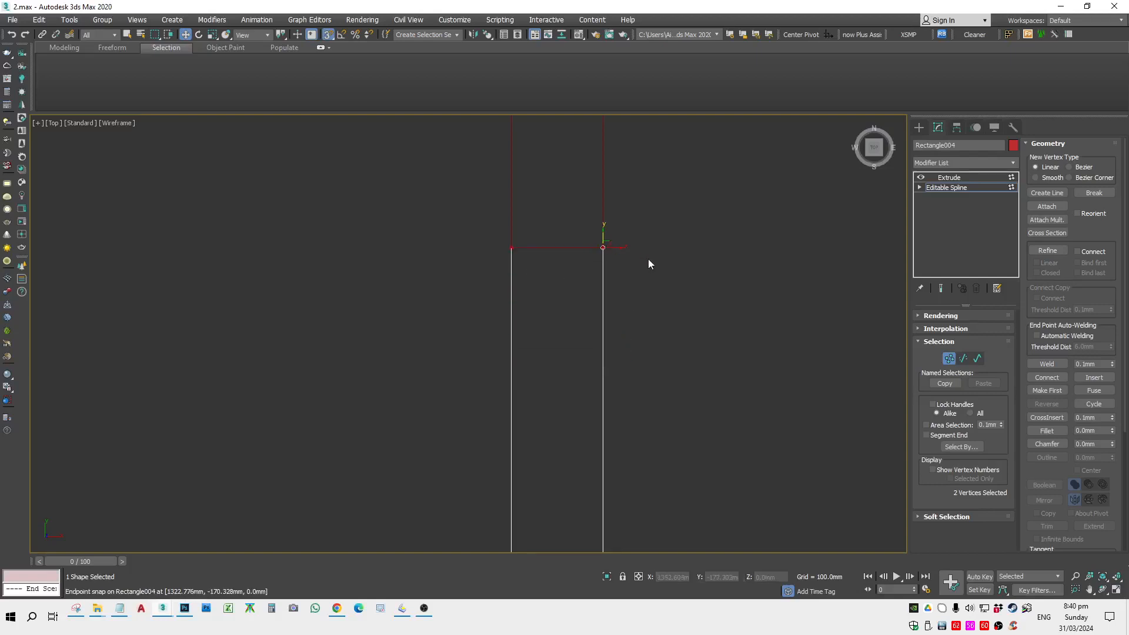
{"action": "key", "text": "s"}
Step: Snap the middle panel's lower end vertices to the straight wall's upper corner, and return to the Extrude level
{"action": "scroll", "coordinate": [655, 279], "scroll_direction": "down", "scroll_amount": 9}
{"action": "scroll", "coordinate": [656, 226], "scroll_direction": "up", "scroll_amount": 6}
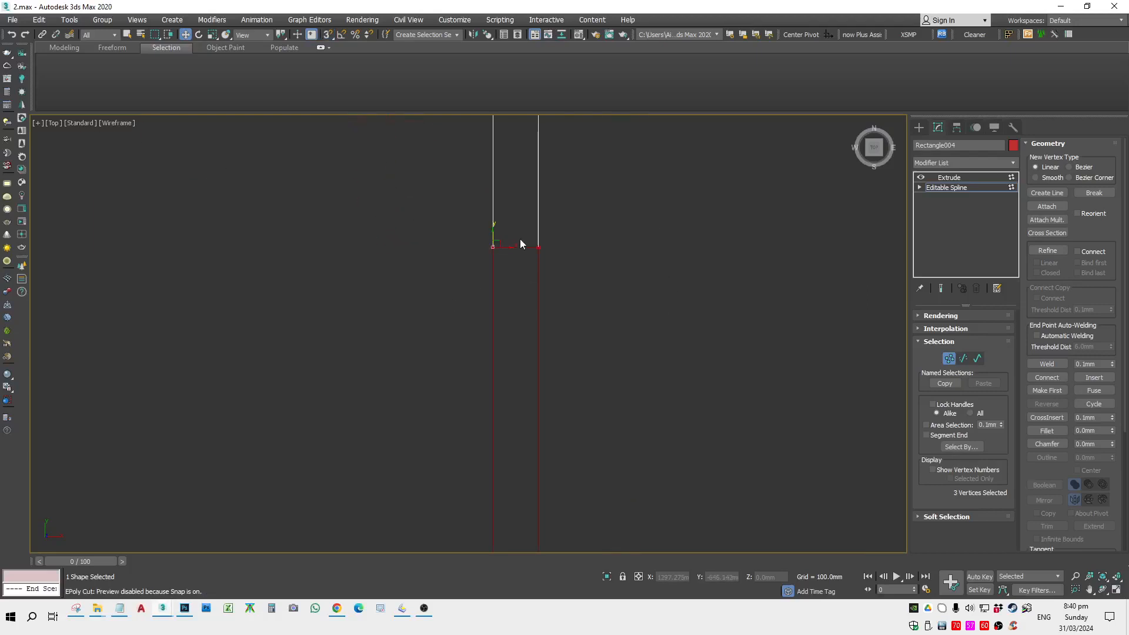
{"action": "scroll", "coordinate": [520, 238], "scroll_direction": "up", "scroll_amount": 5}
{"action": "left_click_drag", "start_coordinate": [394, 333], "coordinate": [562, 341]}
{"action": "key", "text": "s"}
{"action": "key", "text": "s"}
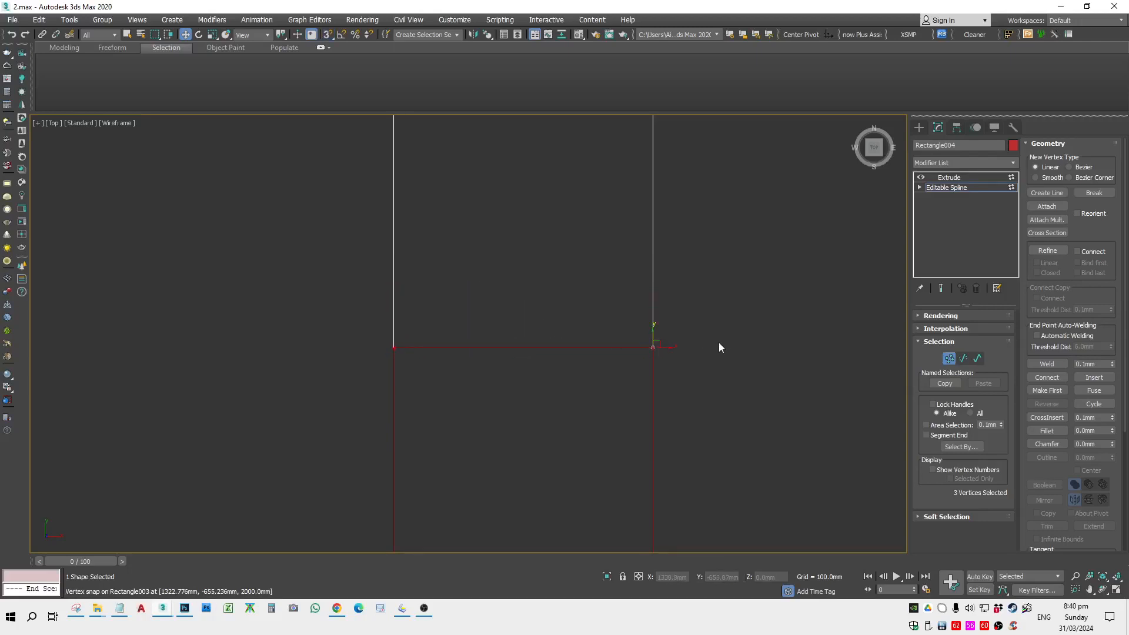
{"action": "left_click", "coordinate": [951, 358]}
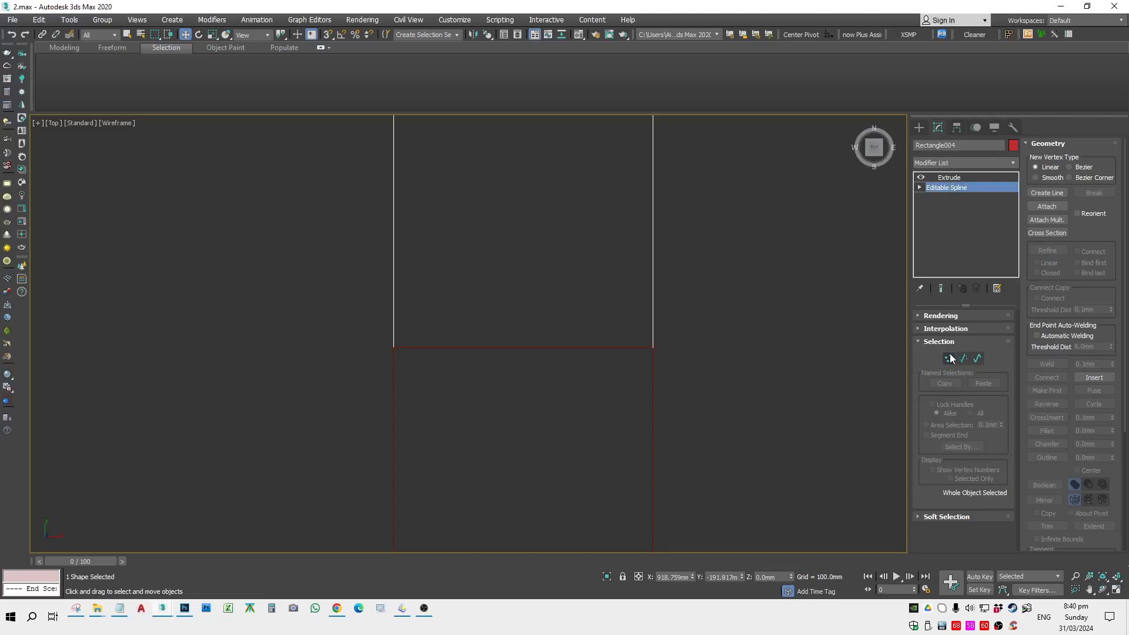
{"action": "left_click", "coordinate": [950, 178]}
Step: Examine the joints between the middle panel and its neighbouring walls in a shaded 3D view
{"action": "left_click", "coordinate": [796, 281]}
{"action": "scroll", "coordinate": [727, 388], "scroll_direction": "down", "scroll_amount": 7}
{"action": "scroll", "coordinate": [670, 349], "scroll_direction": "down", "scroll_amount": 8}
{"action": "mouse_move", "coordinate": [725, 399]}
{"action": "middle_mouse_down", "text": "alt"}
{"action": "mouse_move", "coordinate": [669, 350]}
{"action": "mouse_move", "coordinate": [594, 413]}
{"action": "mouse_move", "coordinate": [531, 416]}
{"action": "mouse_move", "coordinate": [637, 414]}
{"action": "mouse_move", "coordinate": [573, 391]}
{"action": "mouse_move", "coordinate": [575, 368]}
{"action": "middle_mouse_up", "text": "alt"}
{"action": "key", "text": "F3"}
{"action": "scroll", "coordinate": [556, 416], "scroll_direction": "up", "scroll_amount": 6}
{"action": "left_click", "coordinate": [554, 328]}
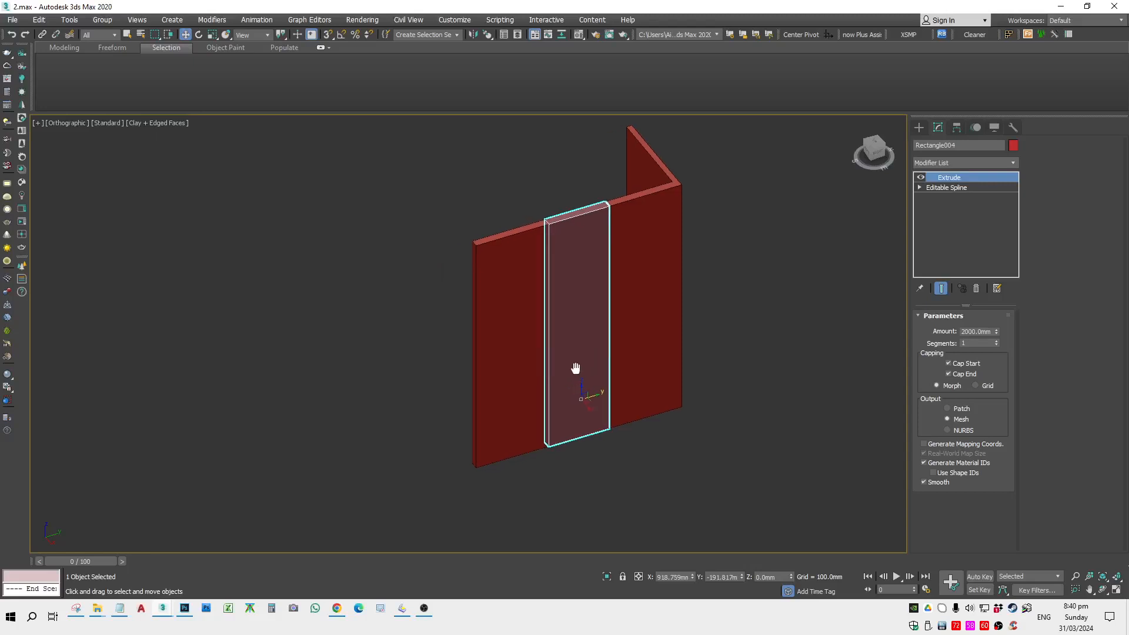
{"action": "scroll", "coordinate": [575, 368], "scroll_direction": "down", "scroll_amount": 2}
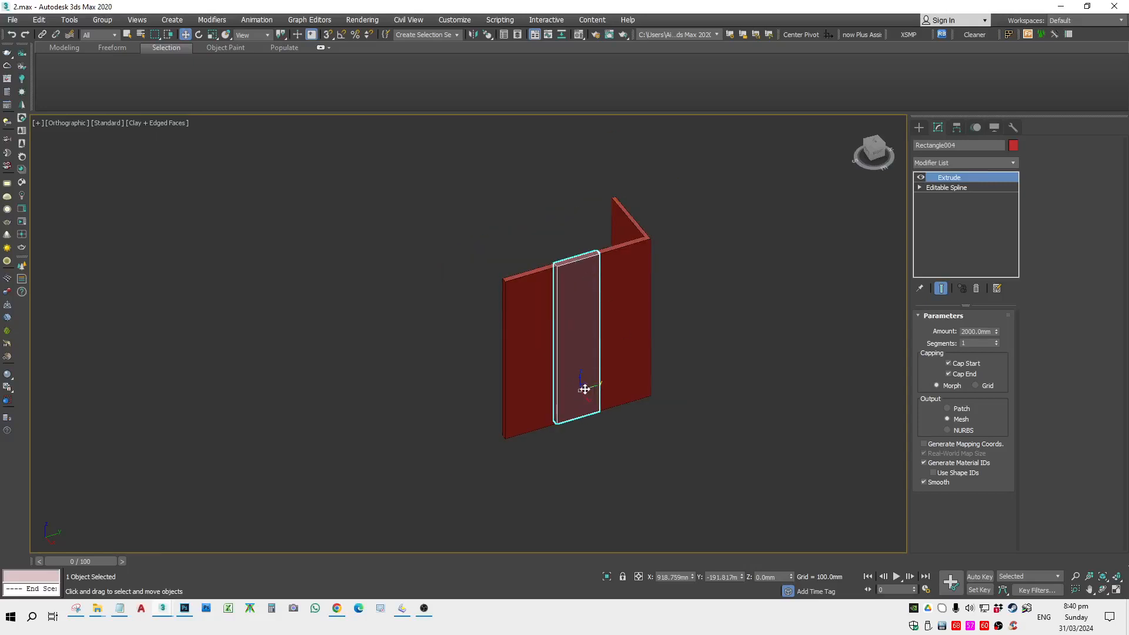
{"action": "scroll", "coordinate": [585, 388], "scroll_direction": "up", "scroll_amount": 5}
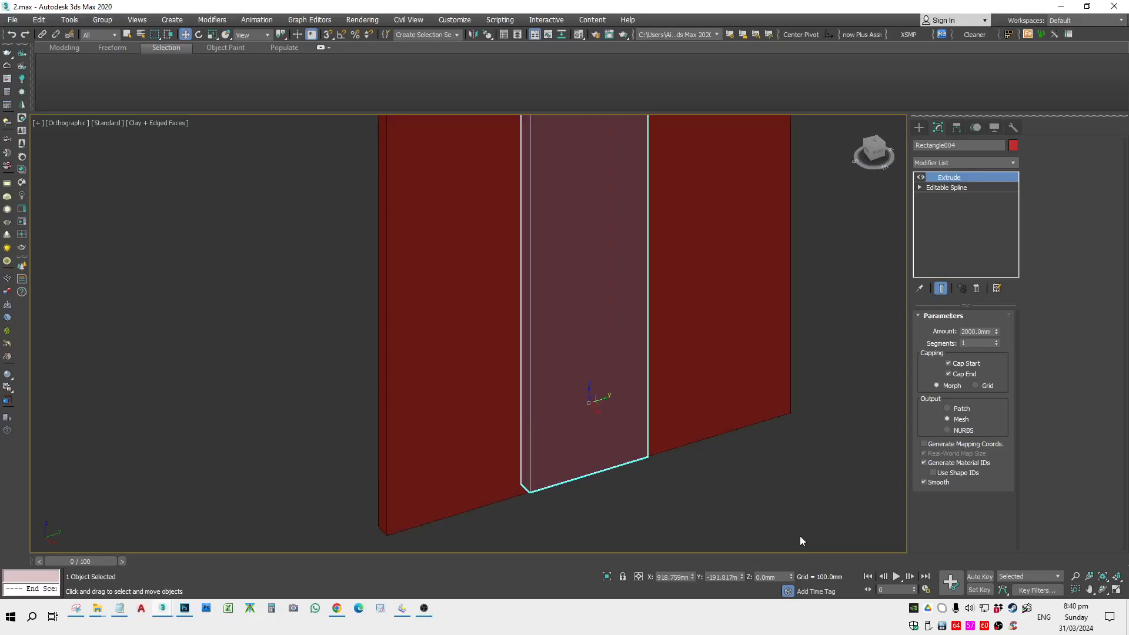
Step: Switch the coordinate entry to relative offset mode and raise the middle panel by 1000 mm along Z
{"action": "left_click_drag", "start_coordinate": [787, 578], "coordinate": [756, 581]}
{"action": "left_click", "coordinate": [638, 577]}
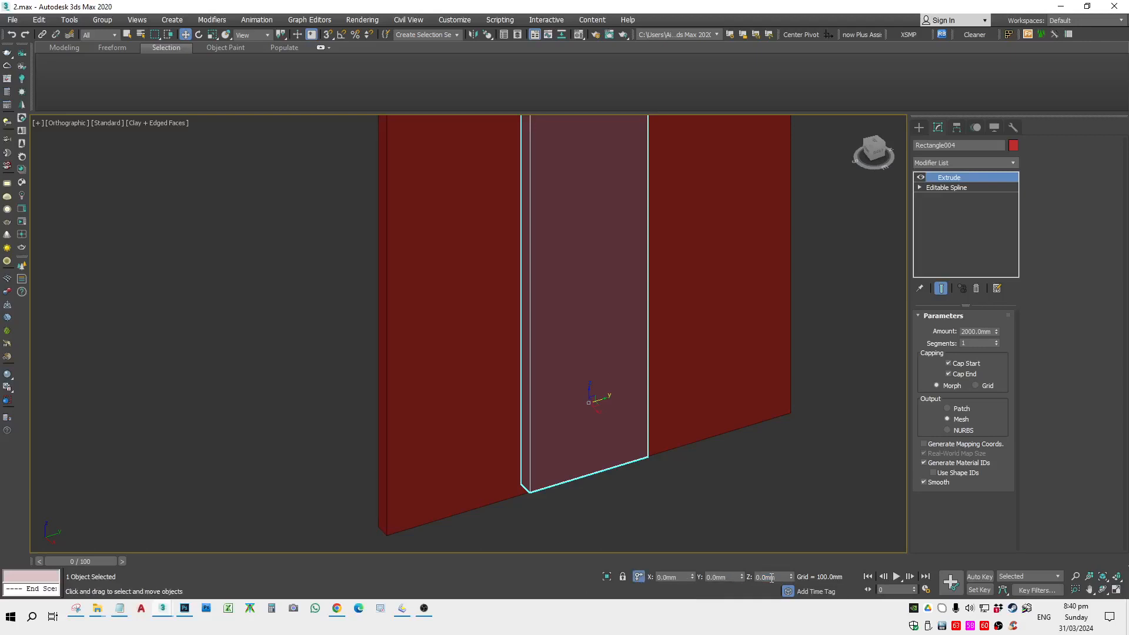
{"action": "scroll", "coordinate": [706, 529], "scroll_direction": "down", "scroll_amount": 3}
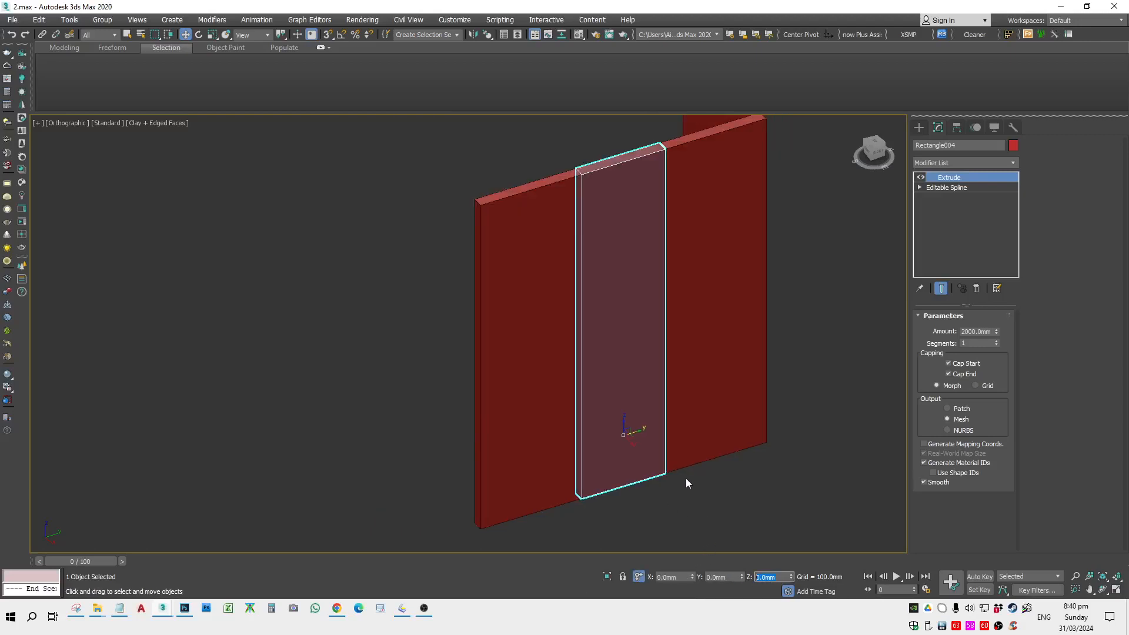
{"action": "type", "text": "1"}
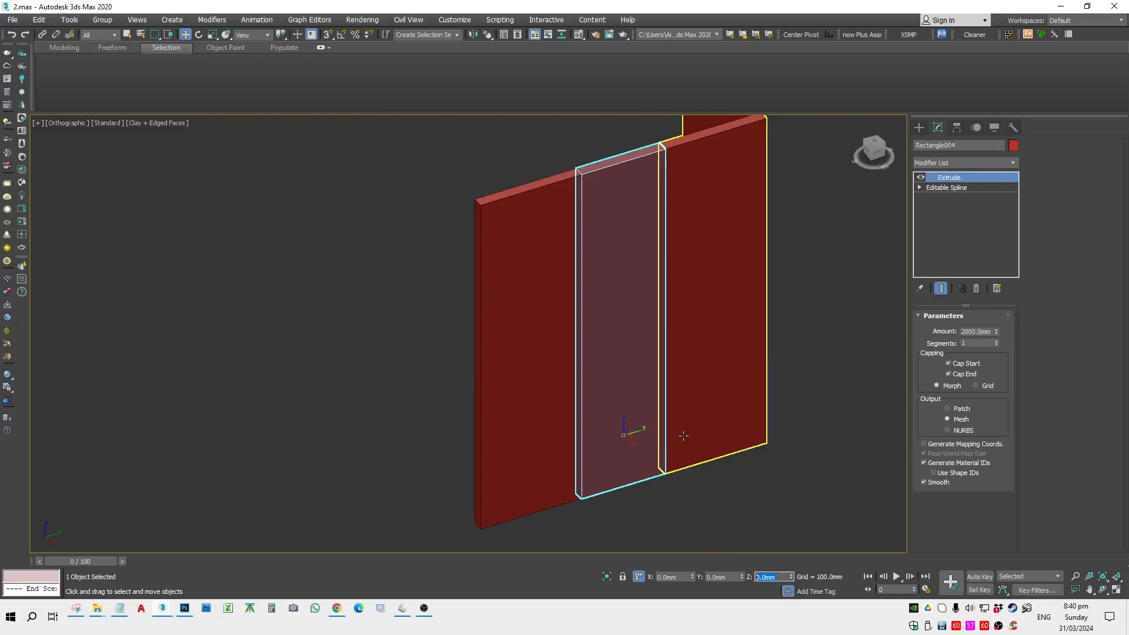
{"action": "type", "text": "000"}
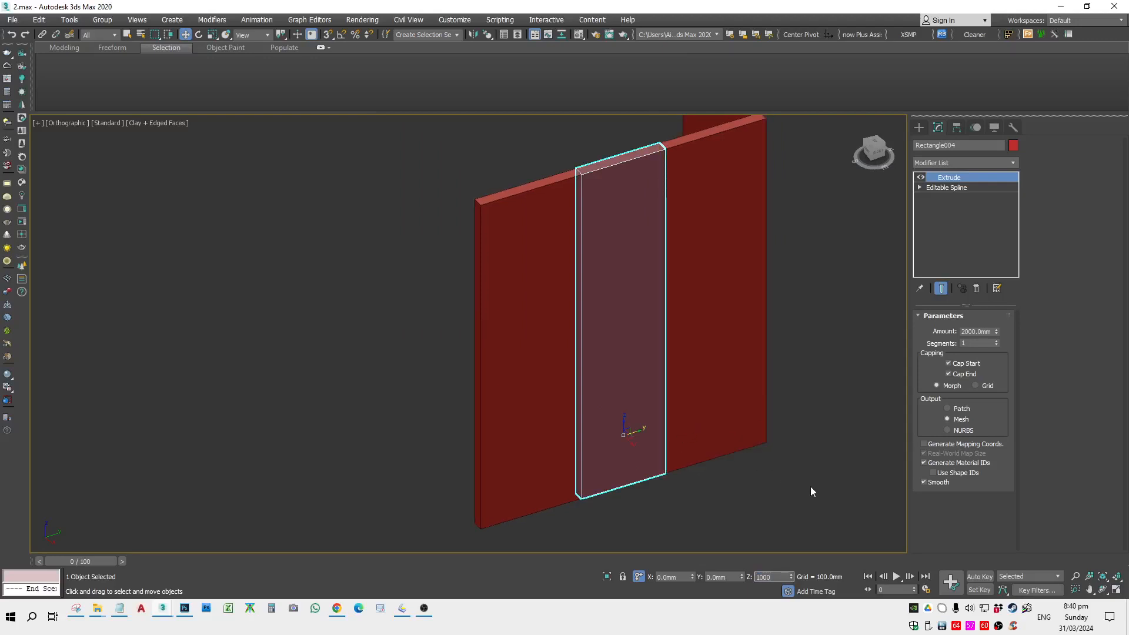
{"action": "key", "text": "Return"}
{"action": "middle_click_drag", "start_coordinate": [811, 492], "coordinate": [640, 346], "text": "alt"}
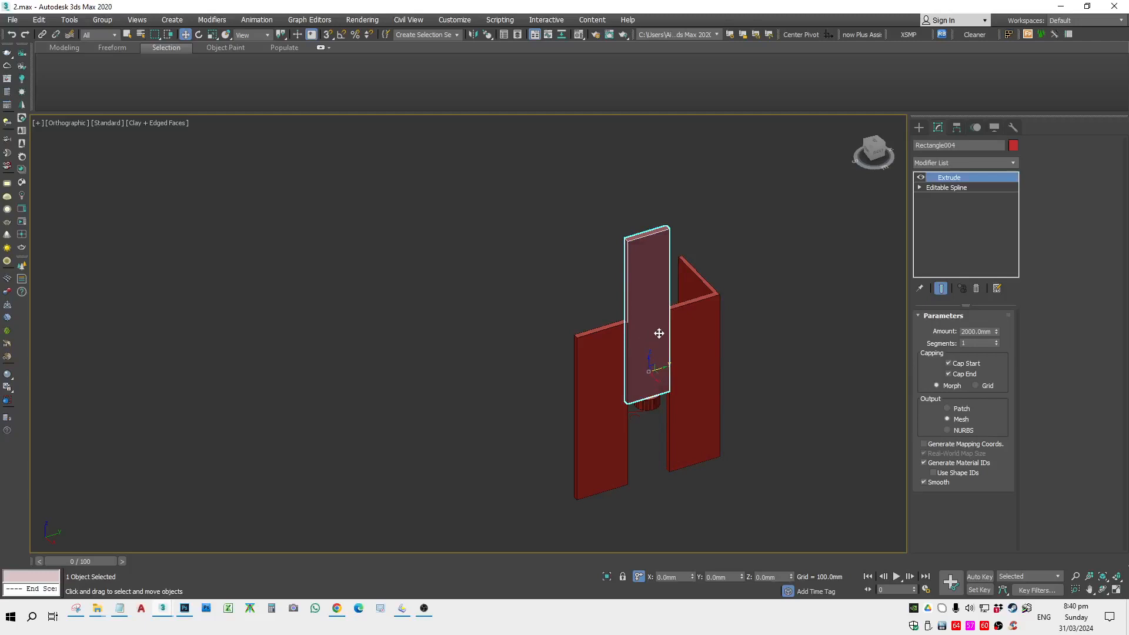
{"action": "scroll", "coordinate": [649, 400], "scroll_direction": "up", "scroll_amount": 2}
{"action": "scroll", "coordinate": [714, 353], "scroll_direction": "down", "scroll_amount": 1}
{"action": "middle_click_drag", "start_coordinate": [702, 414], "coordinate": [713, 348]}
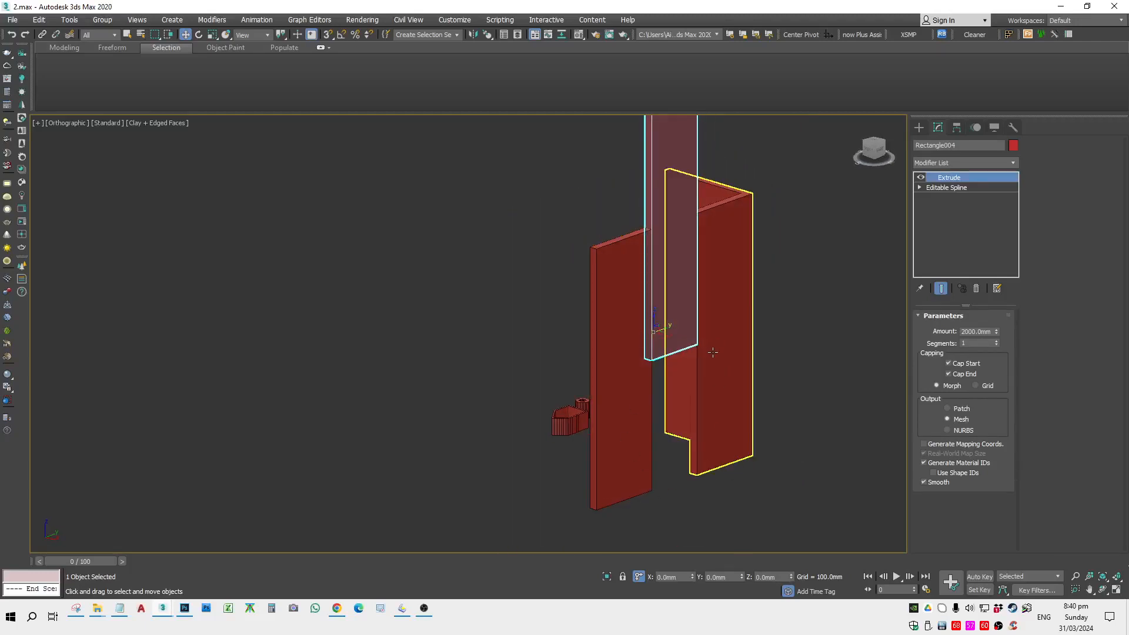
{"action": "left_click", "coordinate": [786, 469]}
{"action": "left_click", "coordinate": [664, 314]}
{"action": "left_click", "coordinate": [672, 452]}
{"action": "left_click", "coordinate": [679, 338]}
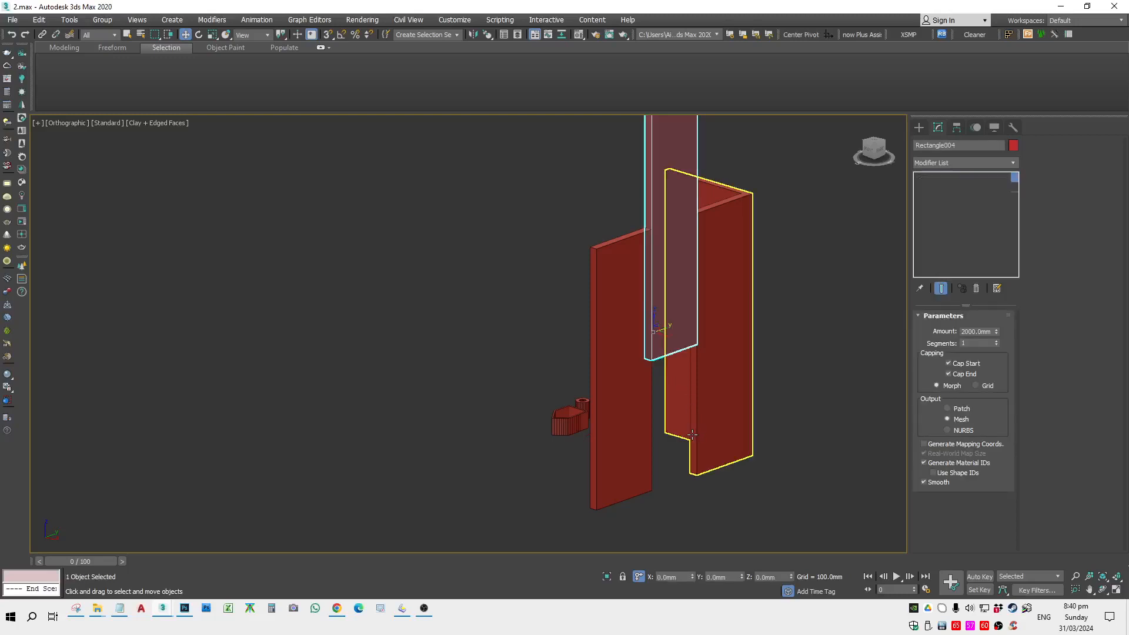
Step: Undo the middle panel's height offset, try raising it freehand along Z, and undo that move as well
{"action": "key", "text": "ctrl+z"}
{"action": "key", "text": "ctrl+z"}
{"action": "key", "text": "ctrl+z"}
{"action": "scroll", "coordinate": [655, 463], "scroll_direction": "up", "scroll_amount": 3}
{"action": "left_click_drag", "start_coordinate": [655, 453], "coordinate": [735, 216]}
{"action": "mouse_move", "coordinate": [756, 377]}
{"action": "middle_mouse_down"}
{"action": "mouse_move", "coordinate": [735, 440]}
{"action": "mouse_move", "coordinate": [771, 374]}
{"action": "middle_mouse_up"}
{"action": "key", "text": "ctrl+z"}
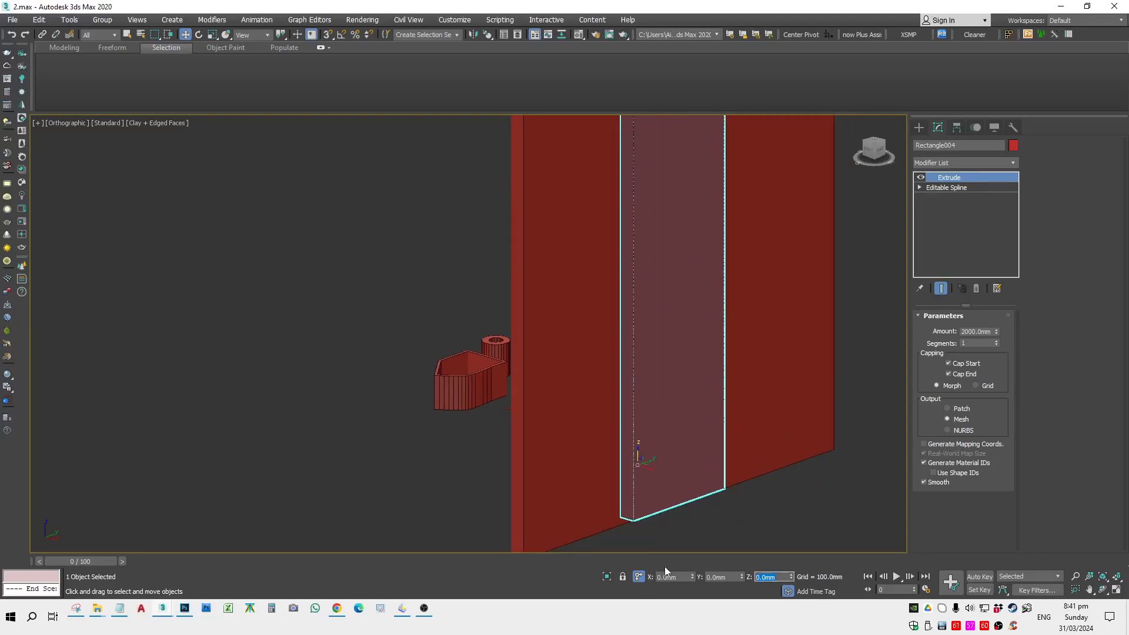
Step: Offset the middle panel upward by 1000 mm in Z again and clear the selection
{"action": "middle_click_drag", "start_coordinate": [756, 551], "coordinate": [753, 457]}
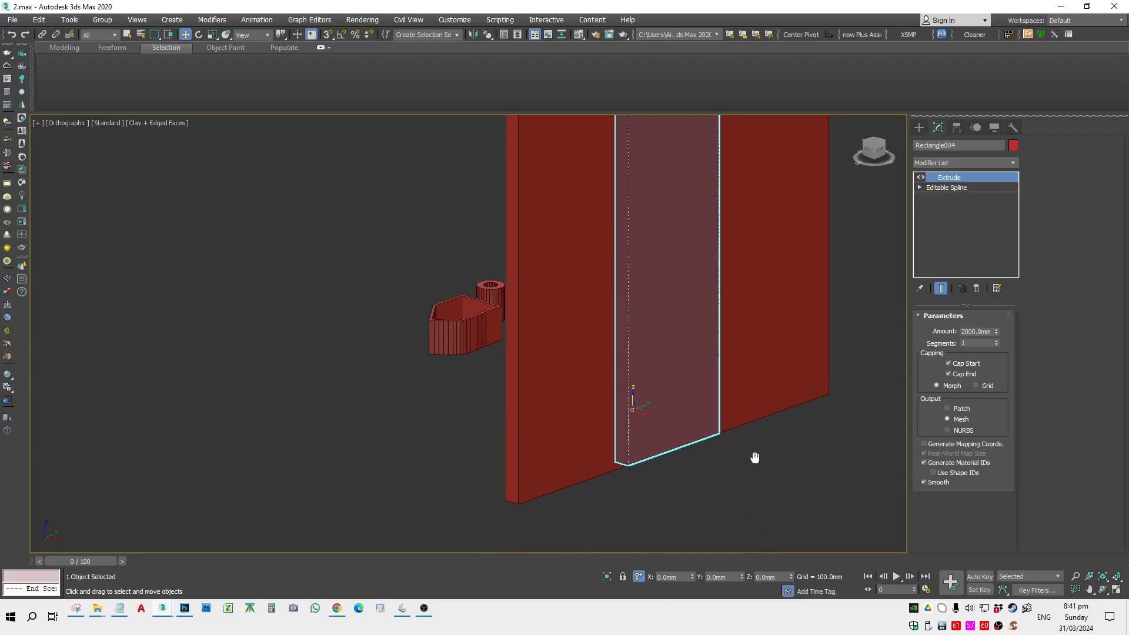
{"action": "scroll", "coordinate": [753, 457], "scroll_direction": "down", "scroll_amount": 2}
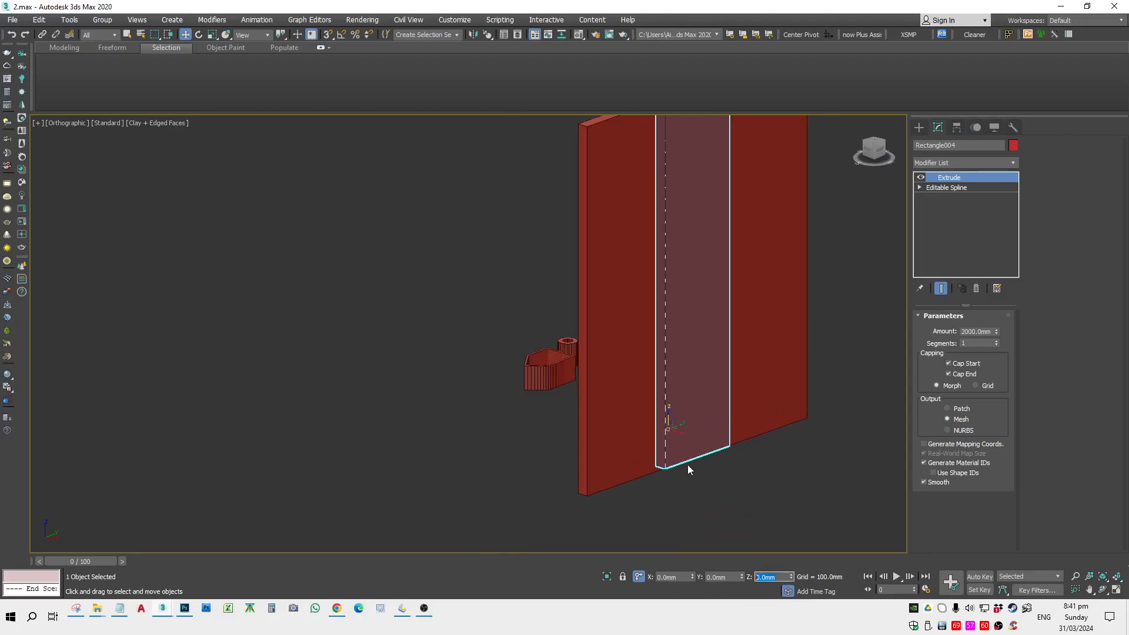
{"action": "key", "text": "Return"}
{"action": "left_click", "coordinate": [818, 453]}
{"action": "middle_click_drag", "start_coordinate": [764, 438], "coordinate": [724, 507]}
{"action": "scroll", "coordinate": [724, 507], "scroll_direction": "down", "scroll_amount": 3}
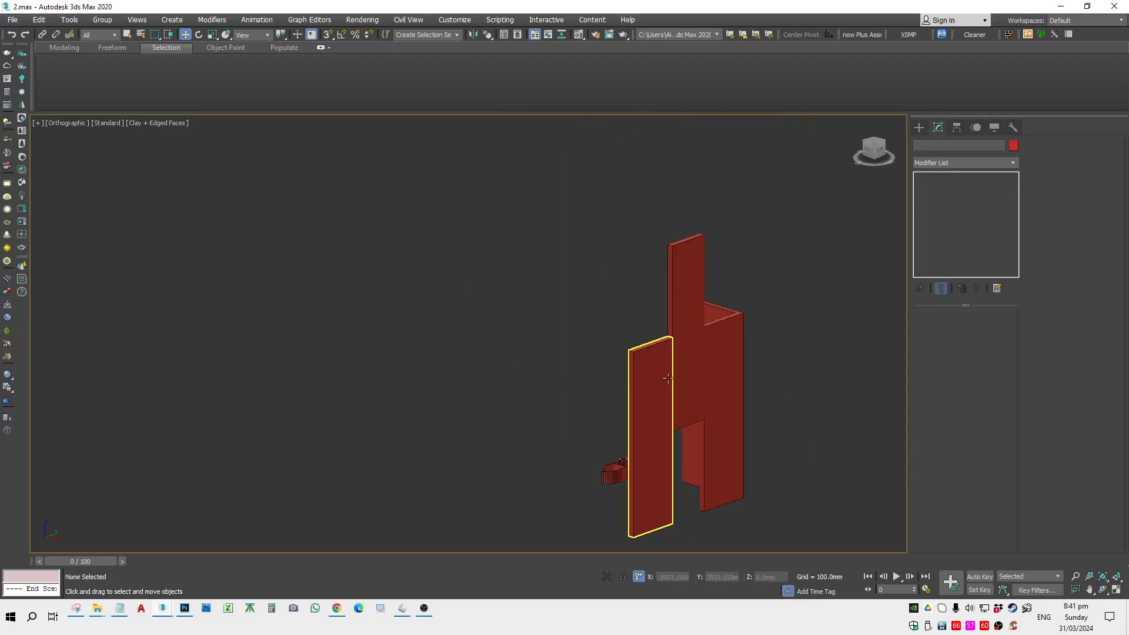
Step: Turn on snapping and convert the raised middle panel to an Editable Poly
{"action": "left_click", "coordinate": [692, 371]}
{"action": "key", "text": "s"}
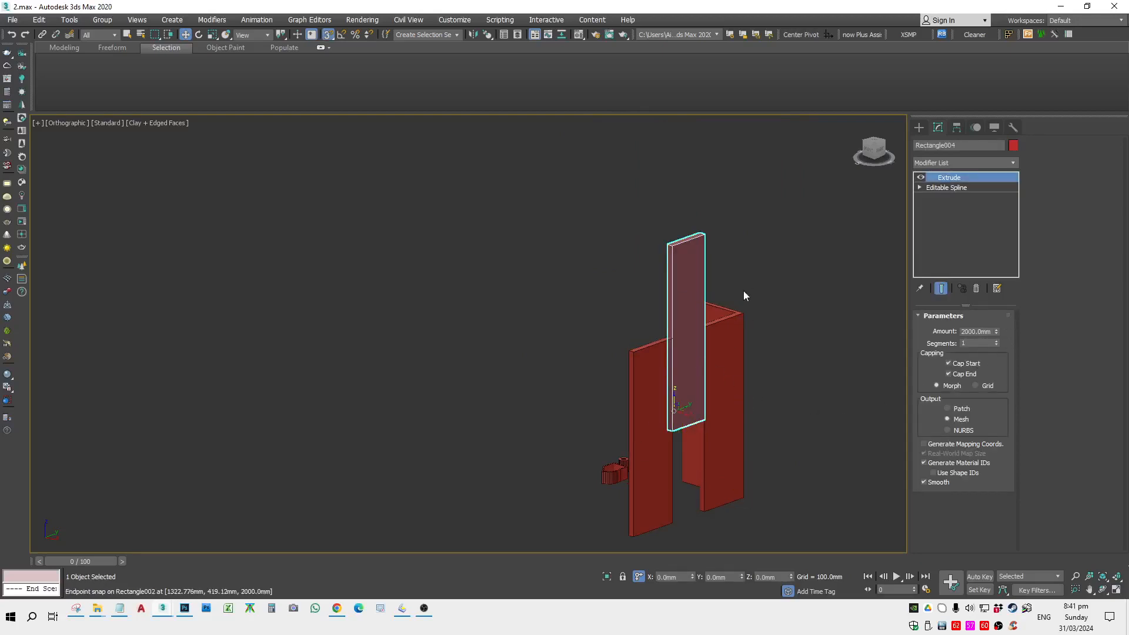
{"action": "key", "text": "z"}
{"action": "key", "text": "x"}
{"action": "scroll", "coordinate": [544, 259], "scroll_direction": "down", "scroll_amount": 3}
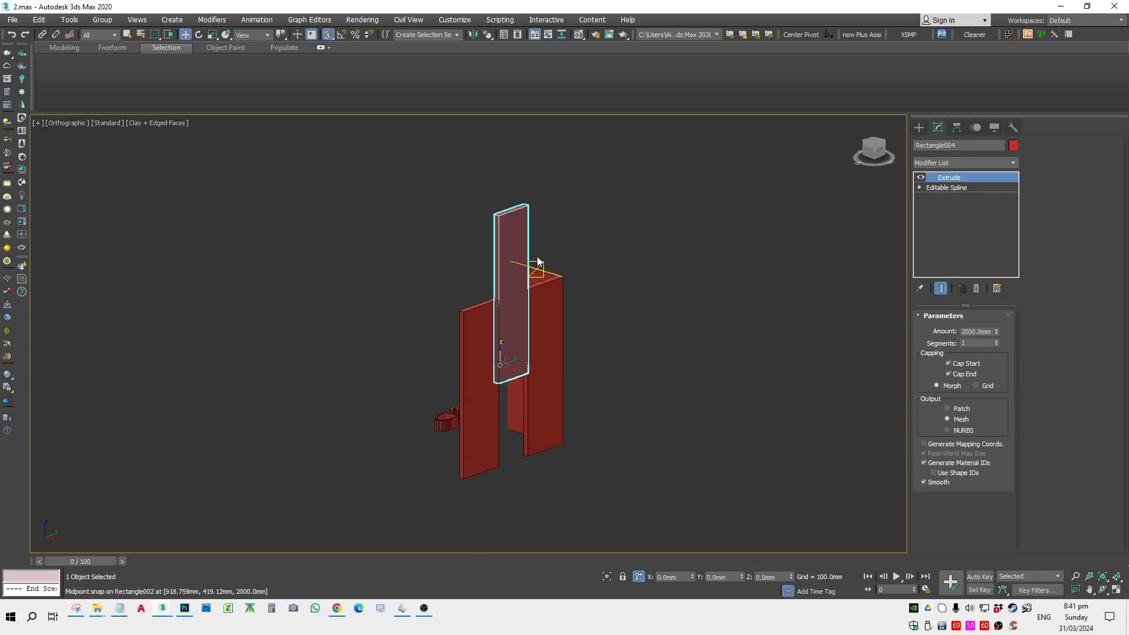
{"action": "right_click", "coordinate": [519, 251]}
{"action": "mouse_move", "coordinate": [604, 371]}
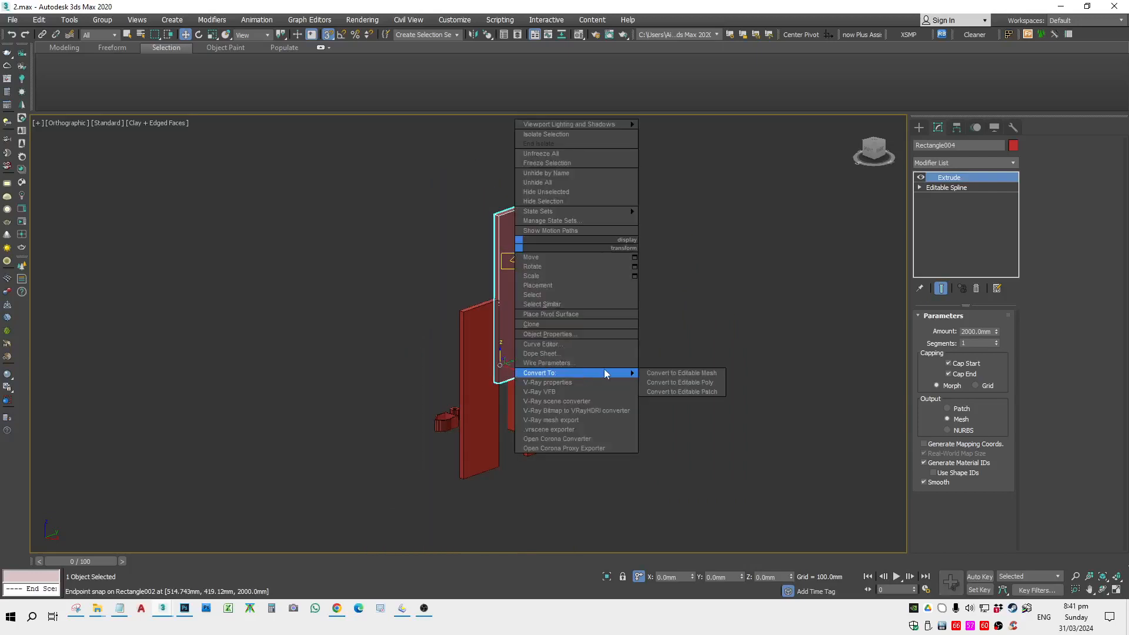
{"action": "left_click", "coordinate": [682, 382]}
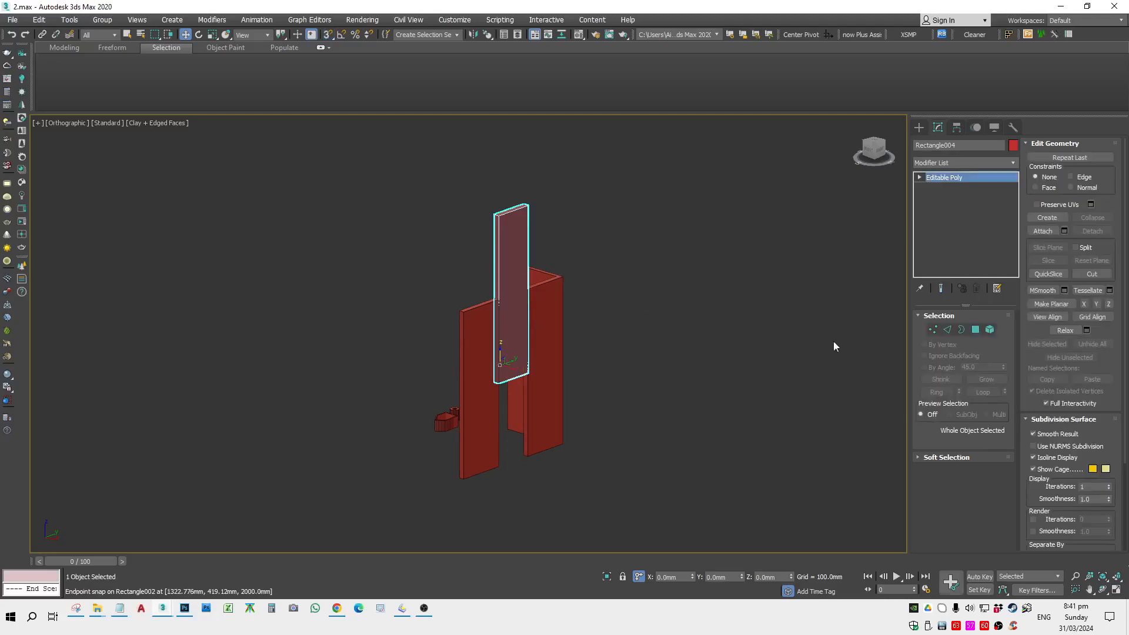
Step: Snap the middle panel's upper vertices down to the top height of the neighbouring walls, leave vertex editing and deselect the panel
{"action": "left_click", "coordinate": [934, 333]}
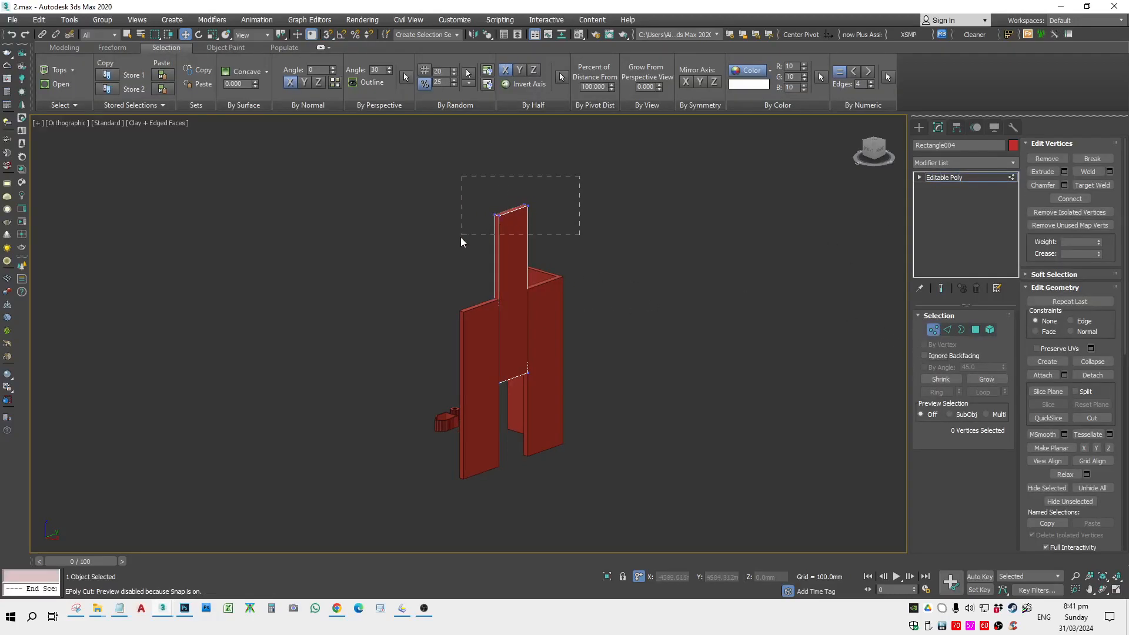
{"action": "left_click_drag", "start_coordinate": [461, 238], "coordinate": [460, 238]}
{"action": "scroll", "coordinate": [493, 229], "scroll_direction": "up", "scroll_amount": 3}
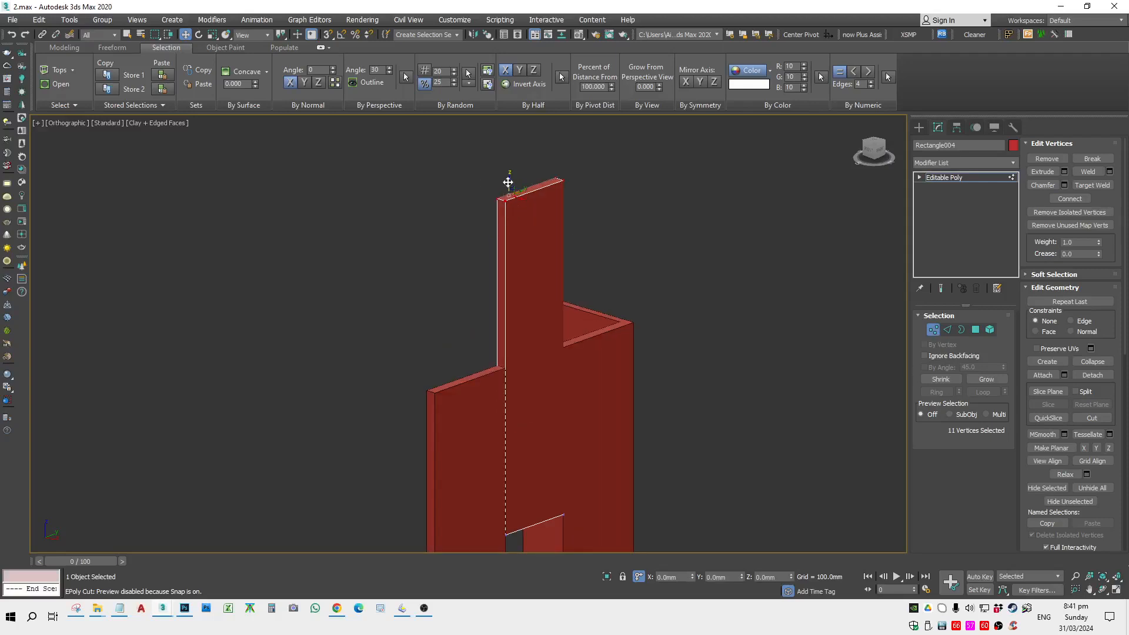
{"action": "left_click_drag", "start_coordinate": [509, 188], "coordinate": [630, 325]}
{"action": "key", "text": "s"}
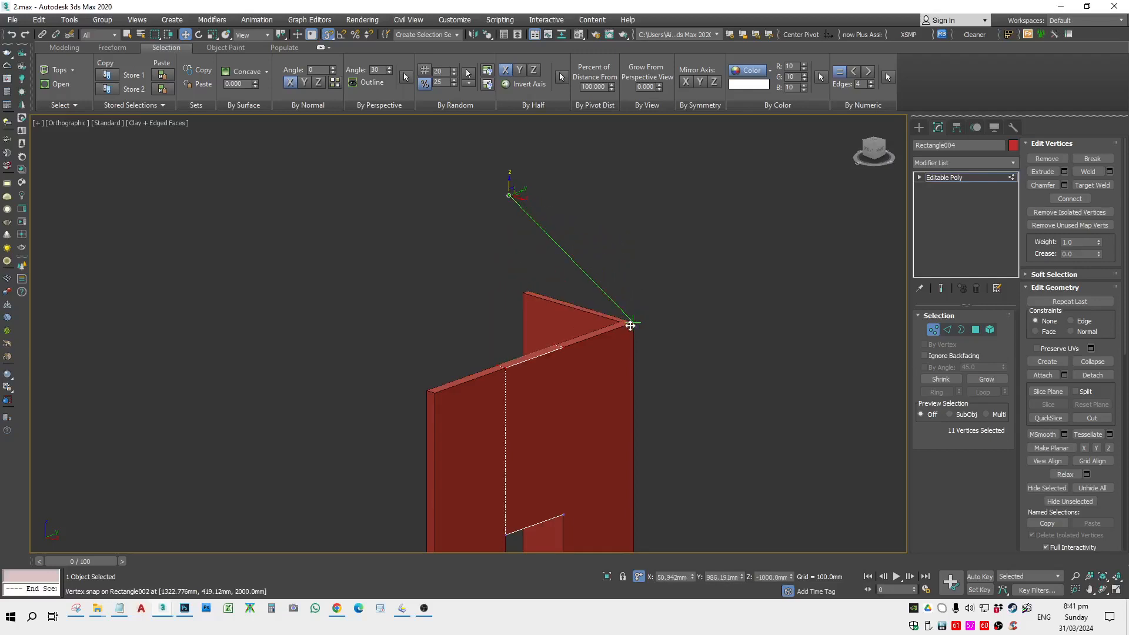
{"action": "right_click", "coordinate": [630, 325]}
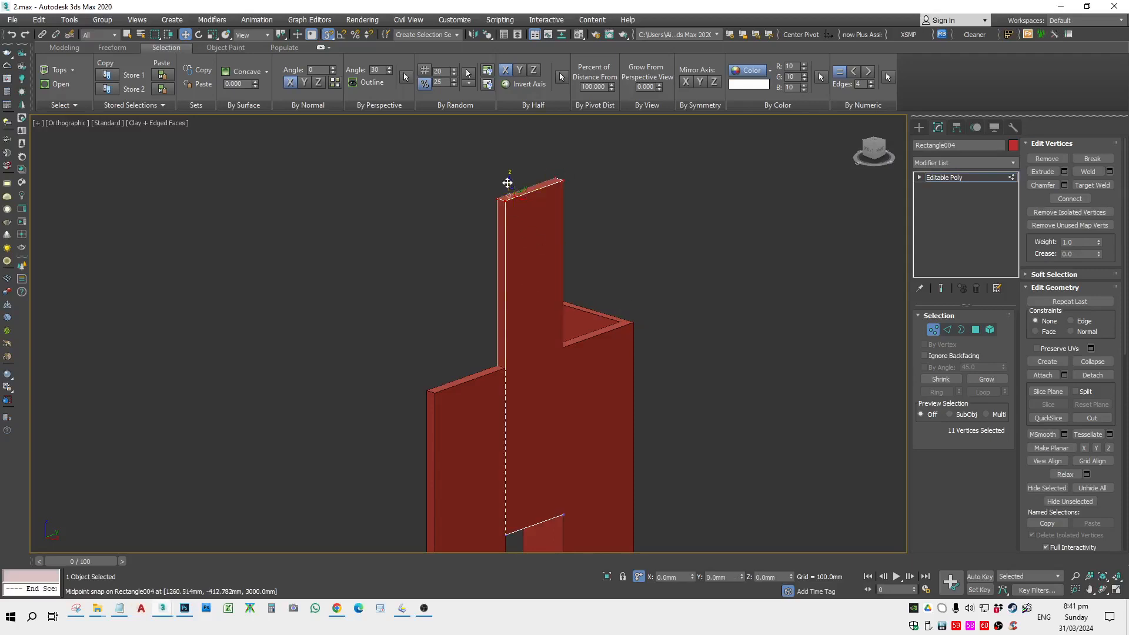
{"action": "left_click_drag", "start_coordinate": [508, 193], "coordinate": [627, 320]}
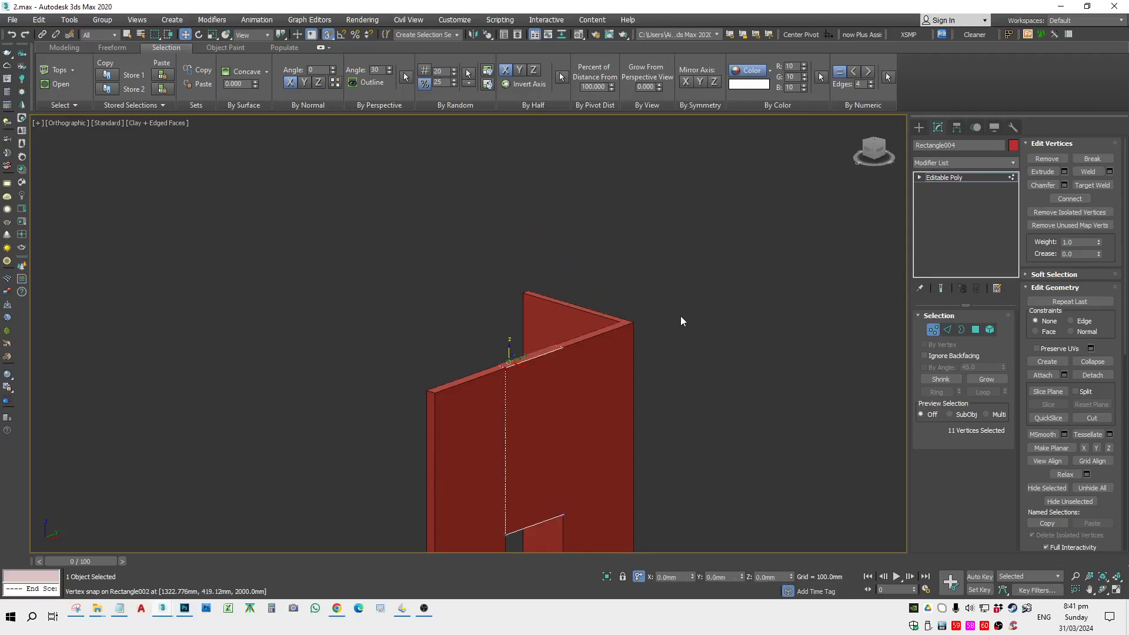
{"action": "left_click", "coordinate": [934, 329]}
{"action": "left_click", "coordinate": [730, 286]}
{"action": "scroll", "coordinate": [718, 329], "scroll_direction": "down", "scroll_amount": 5}
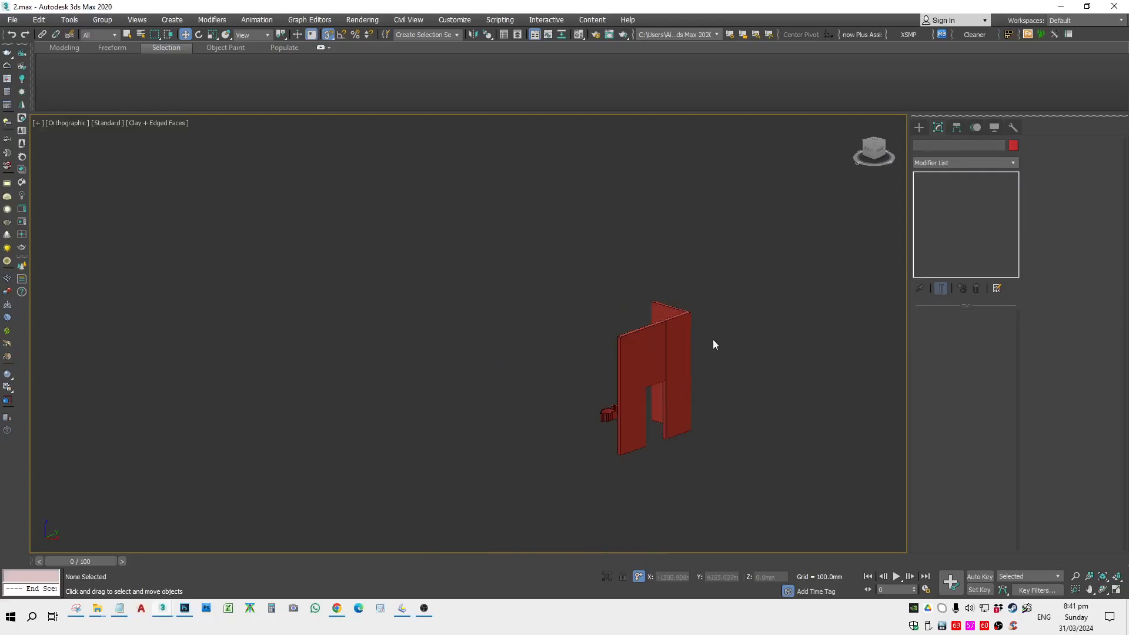
Step: Examine the walls and the opening beneath the middle panel from several angles and in the orthographic views
{"action": "scroll", "coordinate": [699, 344], "scroll_direction": "up", "scroll_amount": 3}
{"action": "middle_click_drag", "start_coordinate": [693, 345], "coordinate": [693, 459], "text": "alt"}
{"action": "scroll", "coordinate": [694, 452], "scroll_direction": "down", "scroll_amount": 2}
{"action": "left_click_drag", "start_coordinate": [694, 447], "coordinate": [505, 494]}
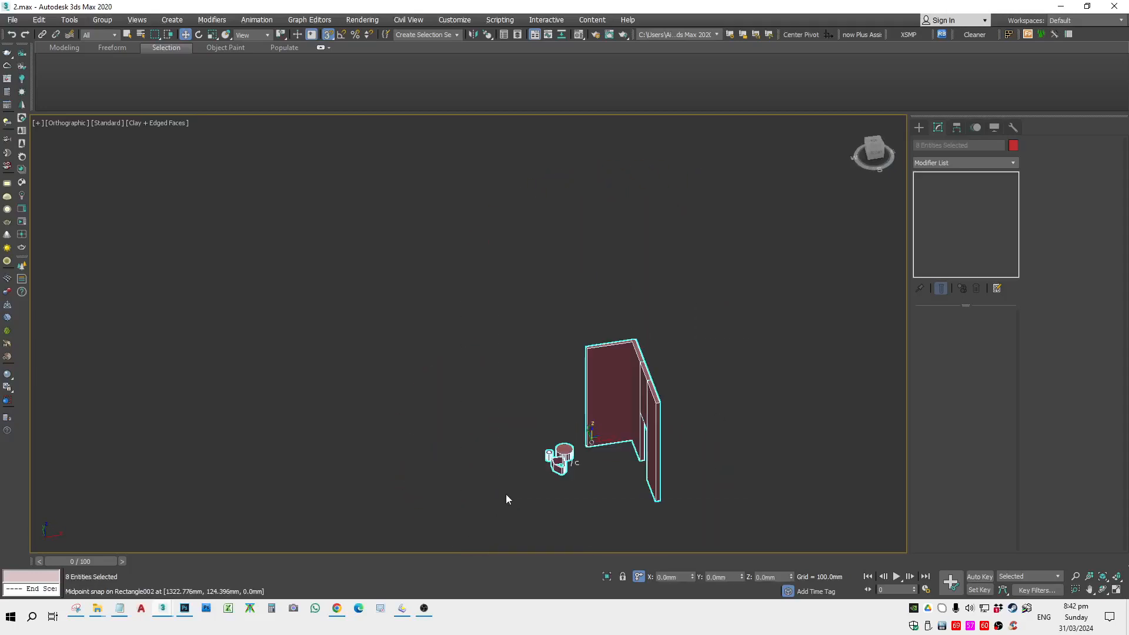
{"action": "middle_click_drag", "start_coordinate": [506, 494], "coordinate": [714, 507], "text": "alt"}
{"action": "left_click", "coordinate": [634, 380]}
{"action": "key", "text": "t"}
{"action": "key", "text": "f"}
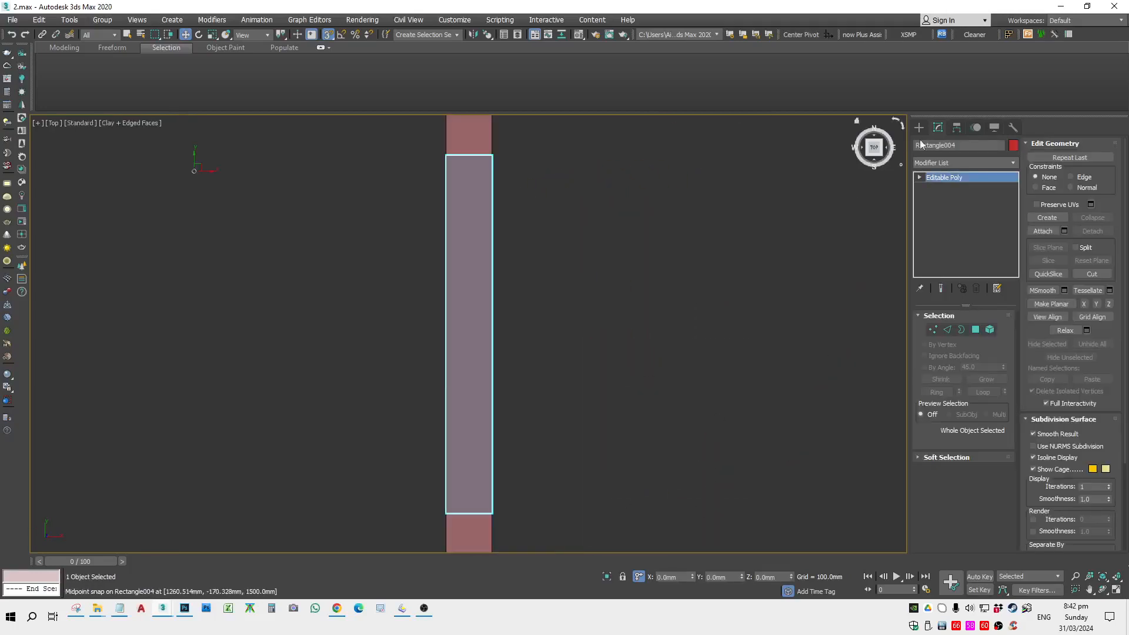
Step: Draw a rectangle about 1036 mm long and 710 mm wide beside the walls in the Front view
{"action": "left_click", "coordinate": [919, 127]}
{"action": "scroll", "coordinate": [872, 234], "scroll_direction": "down", "scroll_amount": 4}
{"action": "middle_click_drag", "start_coordinate": [737, 281], "coordinate": [733, 282]}
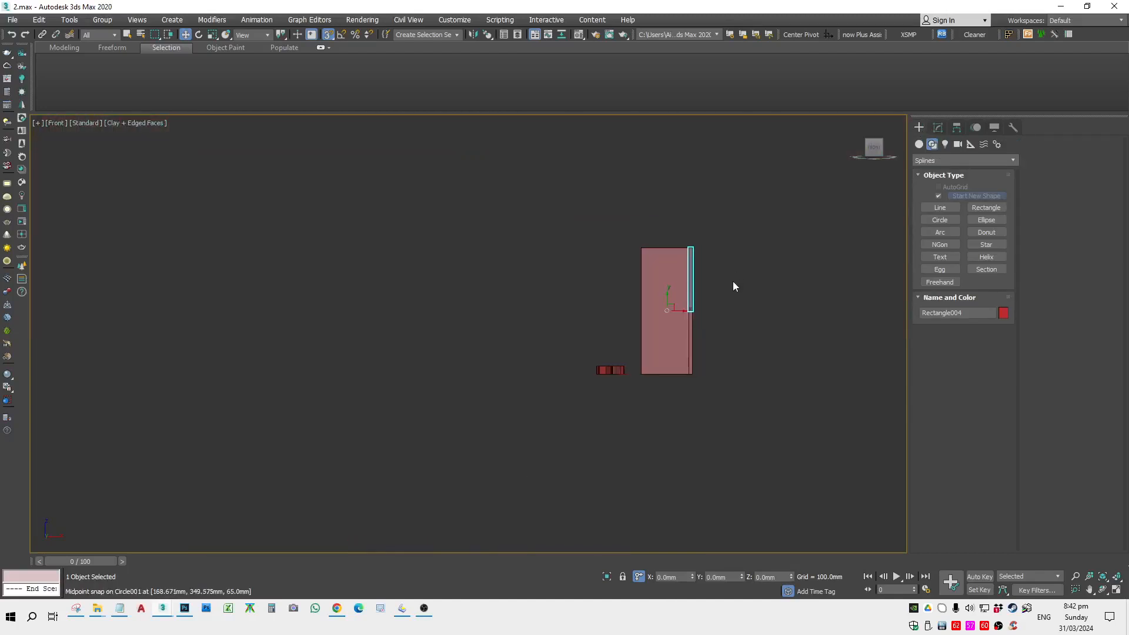
{"action": "key", "text": "p"}
{"action": "key", "text": "t"}
{"action": "key", "text": "f"}
{"action": "left_click", "coordinate": [989, 209]}
{"action": "scroll", "coordinate": [690, 320], "scroll_direction": "down", "scroll_amount": 3}
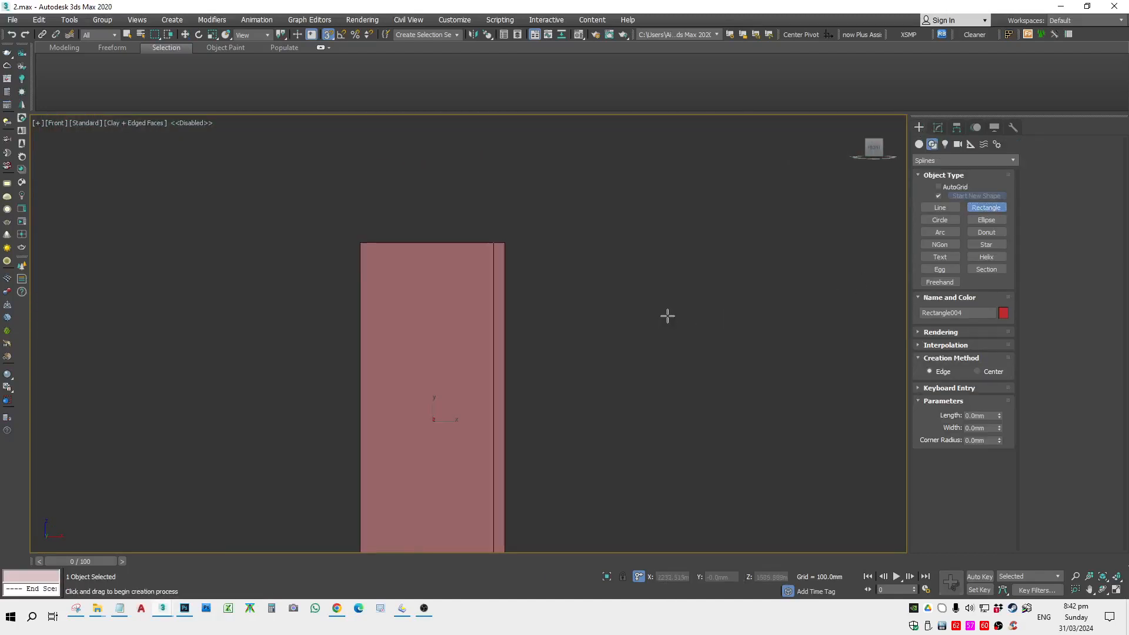
{"action": "middle_click_drag", "start_coordinate": [641, 361], "coordinate": [594, 268]}
{"action": "left_click_drag", "start_coordinate": [717, 224], "coordinate": [589, 410]}
{"action": "right_click", "coordinate": [771, 250]}
{"action": "left_click", "coordinate": [938, 127]}
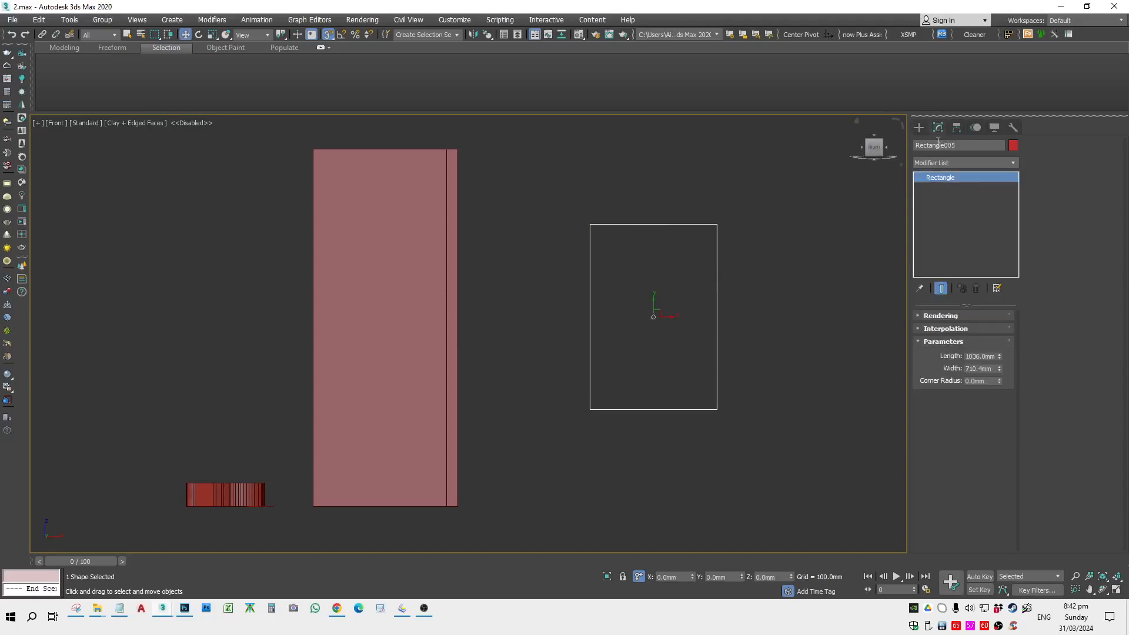
Step: Convert the new rectangle to an Editable Spline and apply an Extrude modifier to it
{"action": "key", "text": "e"}
{"action": "right_click", "coordinate": [719, 225]}
{"action": "mouse_move", "coordinate": [758, 357]}
{"action": "left_click", "coordinate": [886, 360]}
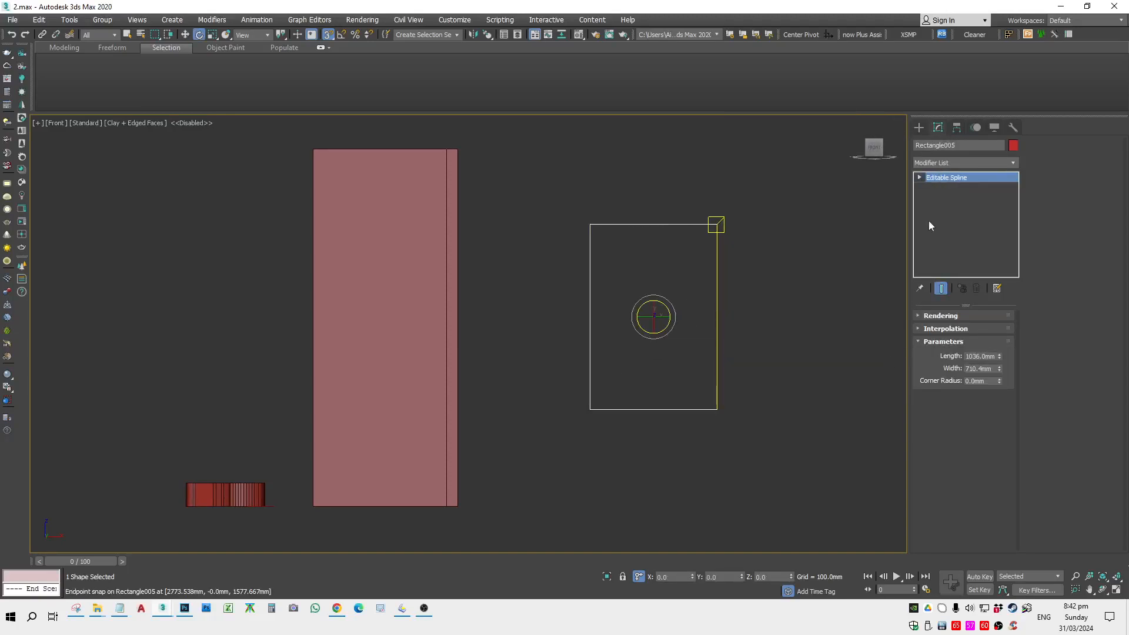
{"action": "left_click", "coordinate": [958, 164]}
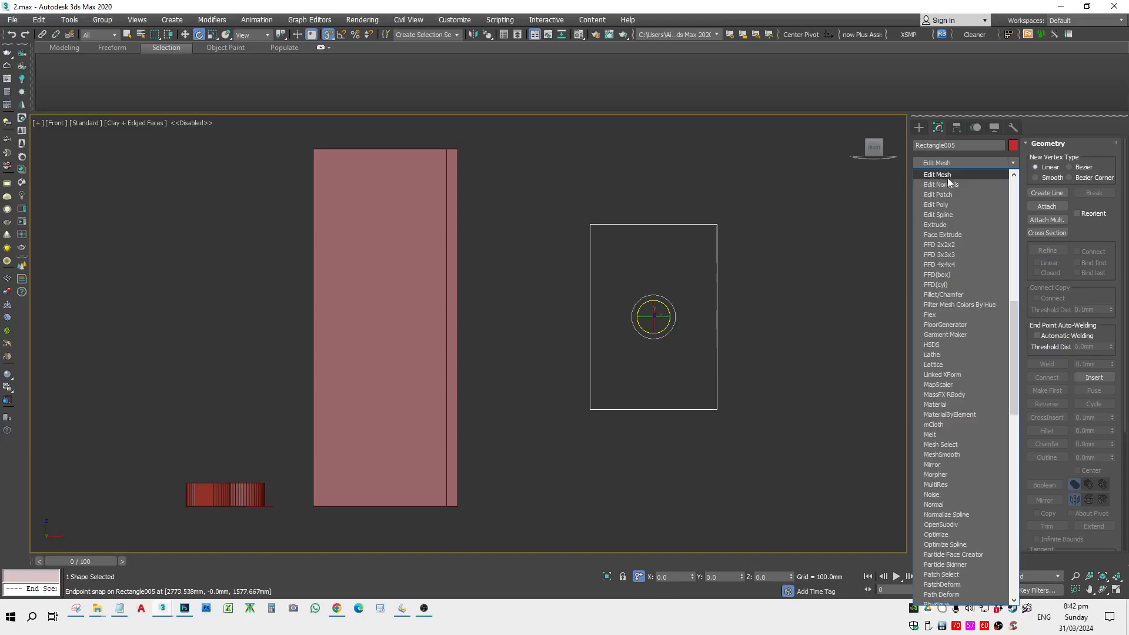
{"action": "left_click", "coordinate": [947, 228]}
Step: Set the new rectangle's Extrude amount to 100 mm
{"action": "middle_click_drag", "start_coordinate": [729, 347], "coordinate": [700, 379], "text": "alt"}
{"action": "key", "text": "t"}
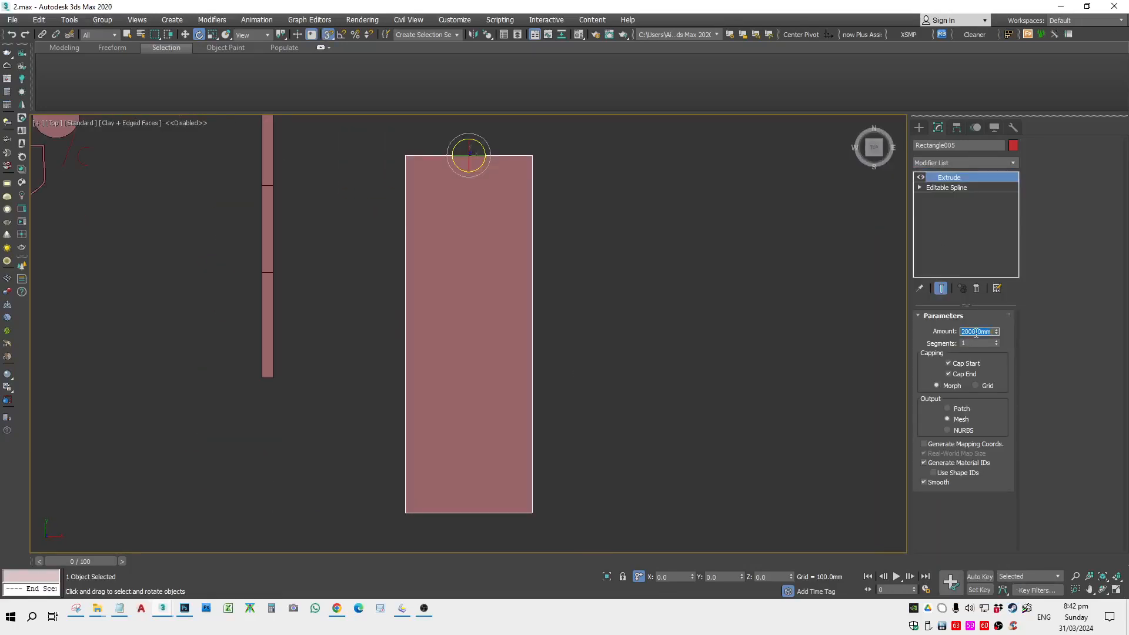
{"action": "type", "text": "100"}
{"action": "key", "text": "Return"}
{"action": "scroll", "coordinate": [596, 315], "scroll_direction": "down", "scroll_amount": 6}
{"action": "middle_click_drag", "start_coordinate": [569, 293], "coordinate": [565, 337]}
{"action": "scroll", "coordinate": [565, 335], "scroll_direction": "up", "scroll_amount": 2}
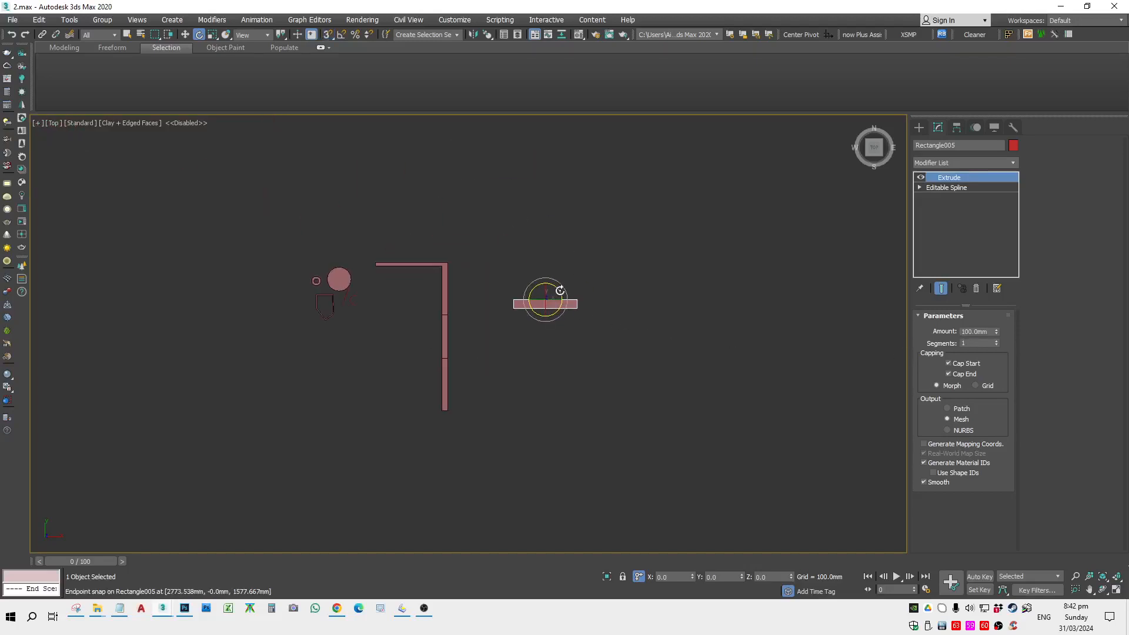
Step: Turn off snapping and clone the extruded rectangle once as a copy, placed farther from the walls along X in the Front view
{"action": "key", "text": "s"}
{"action": "key", "text": "w"}
{"action": "middle_click_drag", "start_coordinate": [547, 292], "coordinate": [577, 216], "text": "alt"}
{"action": "key", "text": "f"}
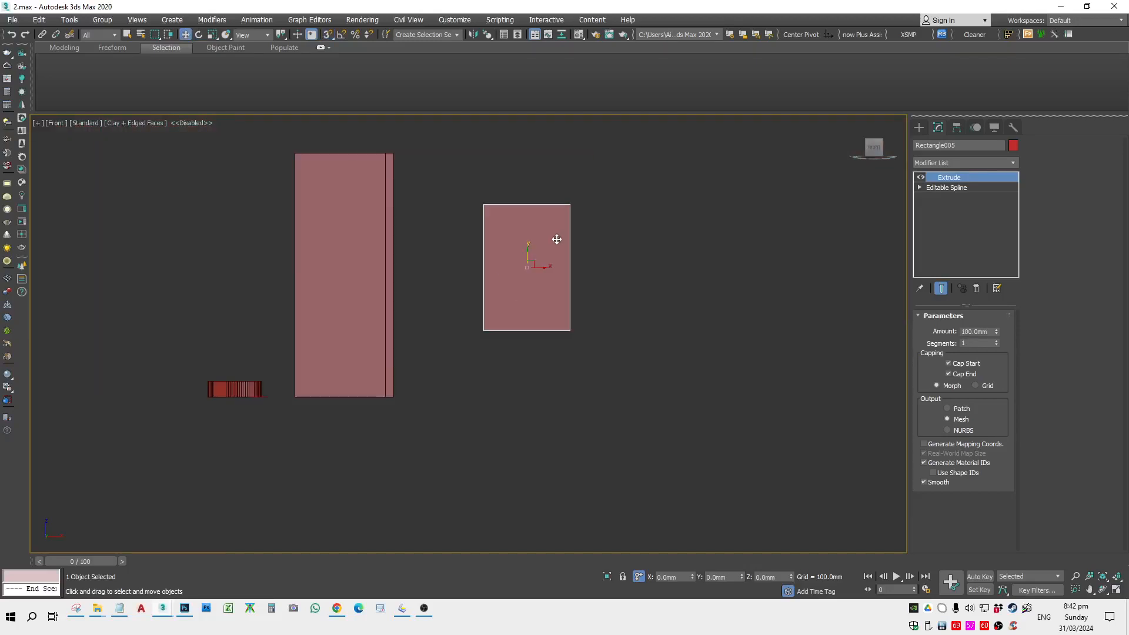
{"action": "left_click_drag", "start_coordinate": [548, 259], "coordinate": [648, 264], "text": "shift"}
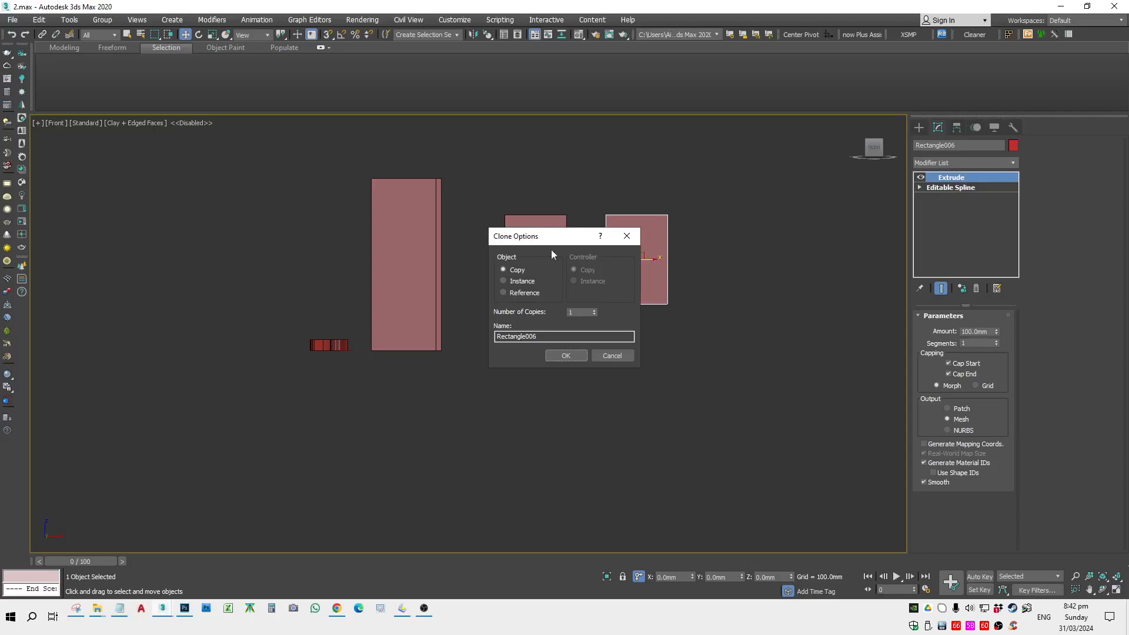
{"action": "left_click", "coordinate": [570, 359]}
{"action": "middle_click_drag", "start_coordinate": [570, 359], "coordinate": [528, 347], "text": "alt"}
{"action": "middle_click_drag", "start_coordinate": [608, 253], "coordinate": [524, 393]}
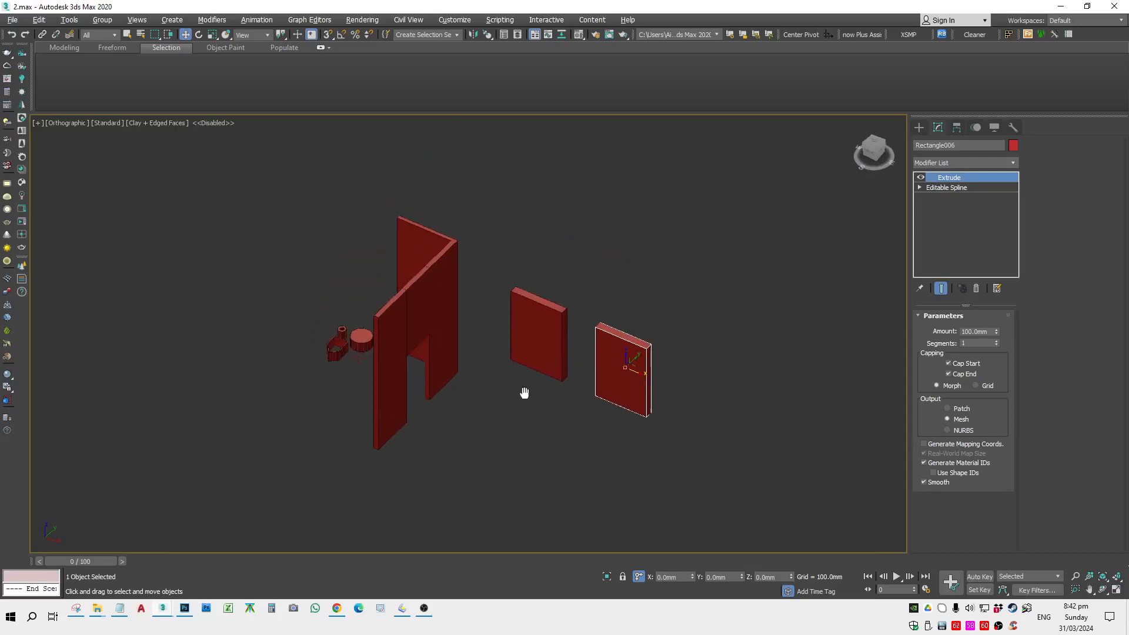
{"action": "left_click", "coordinate": [450, 396]}
{"action": "left_click", "coordinate": [414, 293]}
{"action": "left_click_drag", "start_coordinate": [471, 224], "coordinate": [353, 426]}
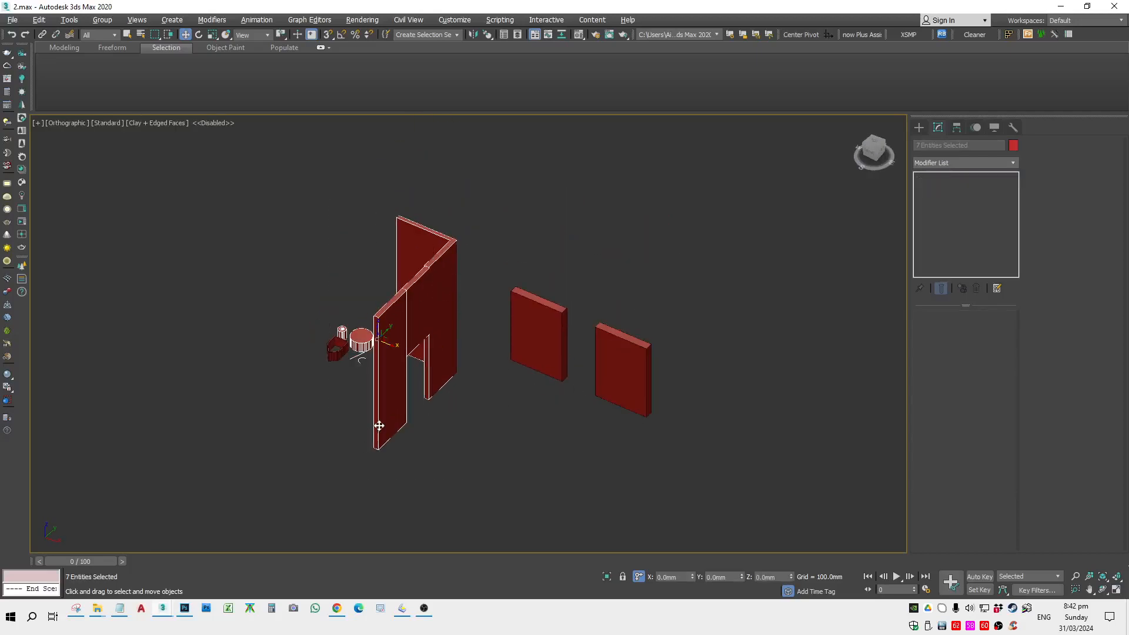
{"action": "middle_click_drag", "start_coordinate": [378, 426], "coordinate": [482, 439], "text": "alt"}
{"action": "left_click_drag", "start_coordinate": [361, 214], "coordinate": [461, 407]}
{"action": "middle_click_drag", "start_coordinate": [461, 407], "coordinate": [504, 396], "text": "alt"}
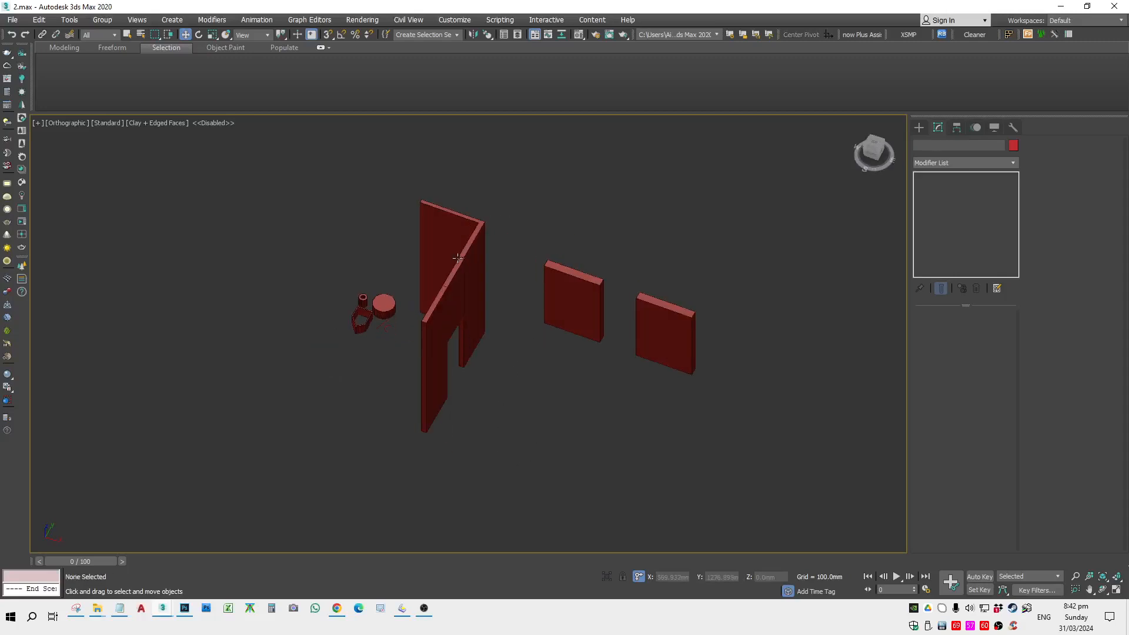
Step: Draw a rectangle about 3798 mm long and 3836 mm wide below the extruded panels in the Top view
{"action": "key", "text": "t"}
{"action": "key", "text": "z"}
{"action": "left_click", "coordinate": [941, 188]}
{"action": "scroll", "coordinate": [724, 293], "scroll_direction": "down", "scroll_amount": 4}
{"action": "middle_click_drag", "start_coordinate": [723, 293], "coordinate": [535, 248]}
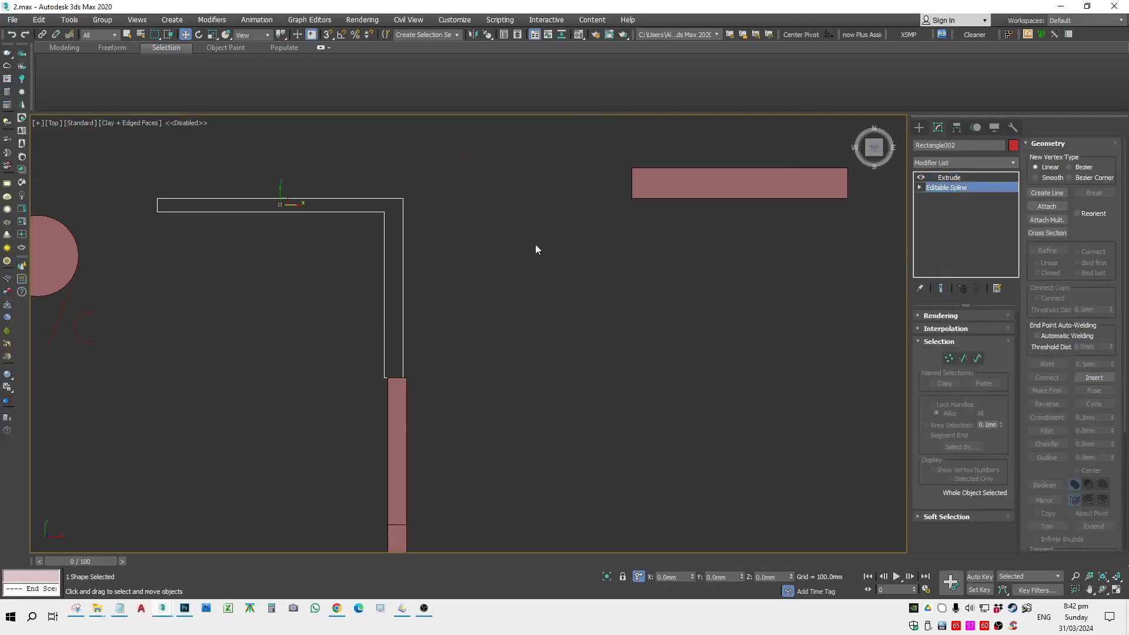
{"action": "left_click", "coordinate": [919, 128]}
{"action": "middle_click_drag", "start_coordinate": [858, 304], "coordinate": [548, 182]}
{"action": "scroll", "coordinate": [633, 296], "scroll_direction": "down", "scroll_amount": 1}
{"action": "left_click", "coordinate": [979, 209]}
{"action": "scroll", "coordinate": [548, 181], "scroll_direction": "down", "scroll_amount": 3}
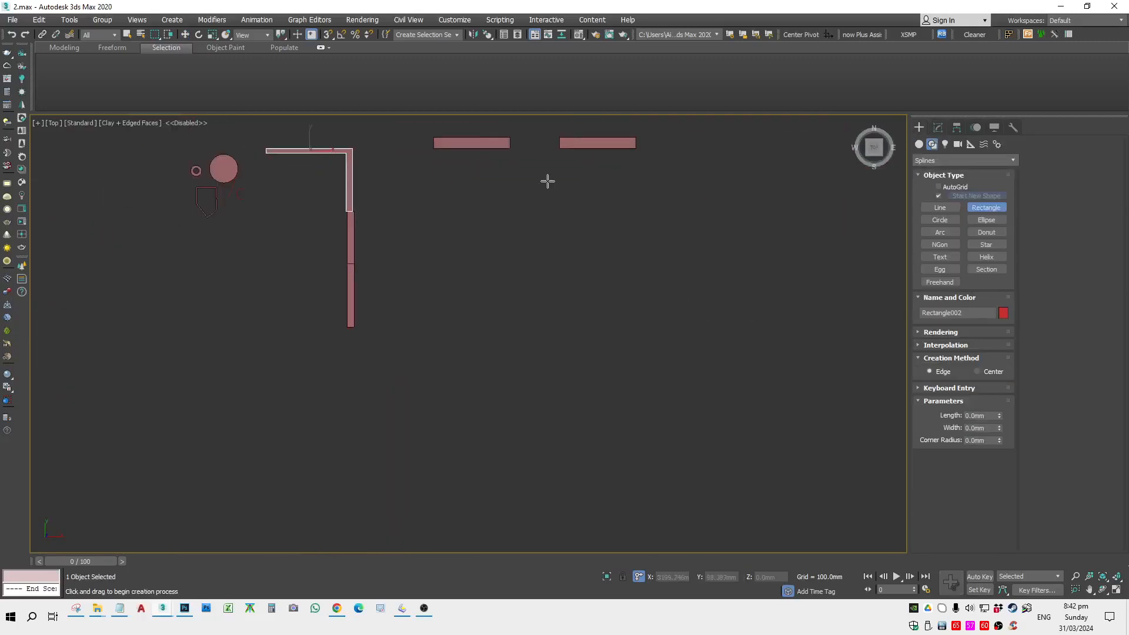
{"action": "left_click_drag", "start_coordinate": [697, 208], "coordinate": [405, 496]}
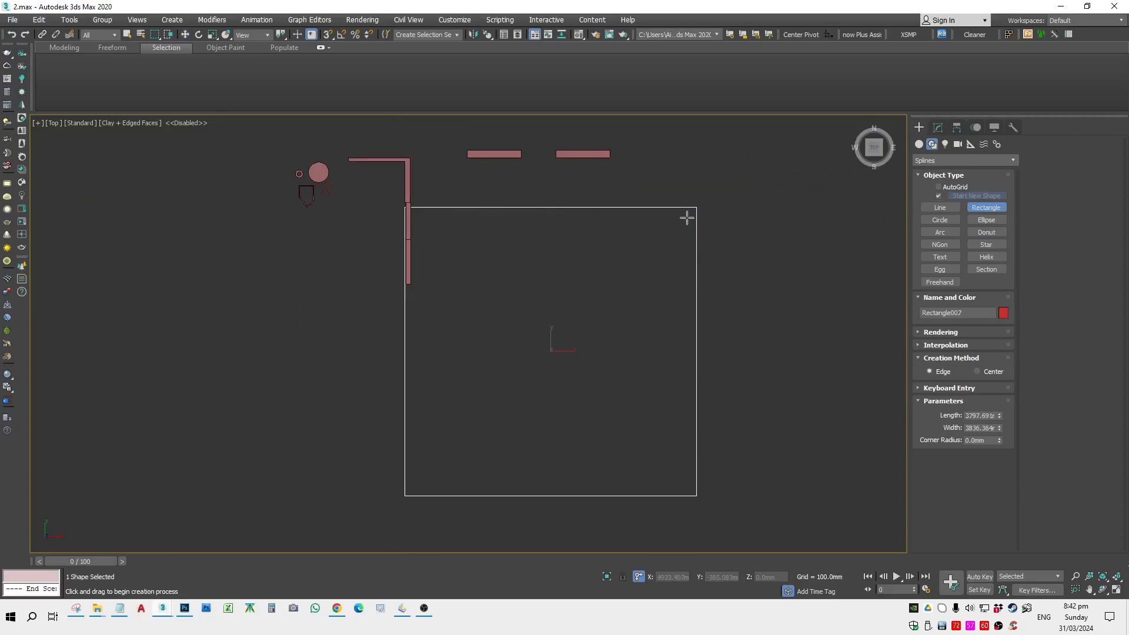
Step: Draw a slightly smaller rectangle inside the large one to form a frame outline, and clear the selection
{"action": "left_click_drag", "start_coordinate": [687, 217], "coordinate": [419, 485]}
{"action": "right_click", "coordinate": [759, 274]}
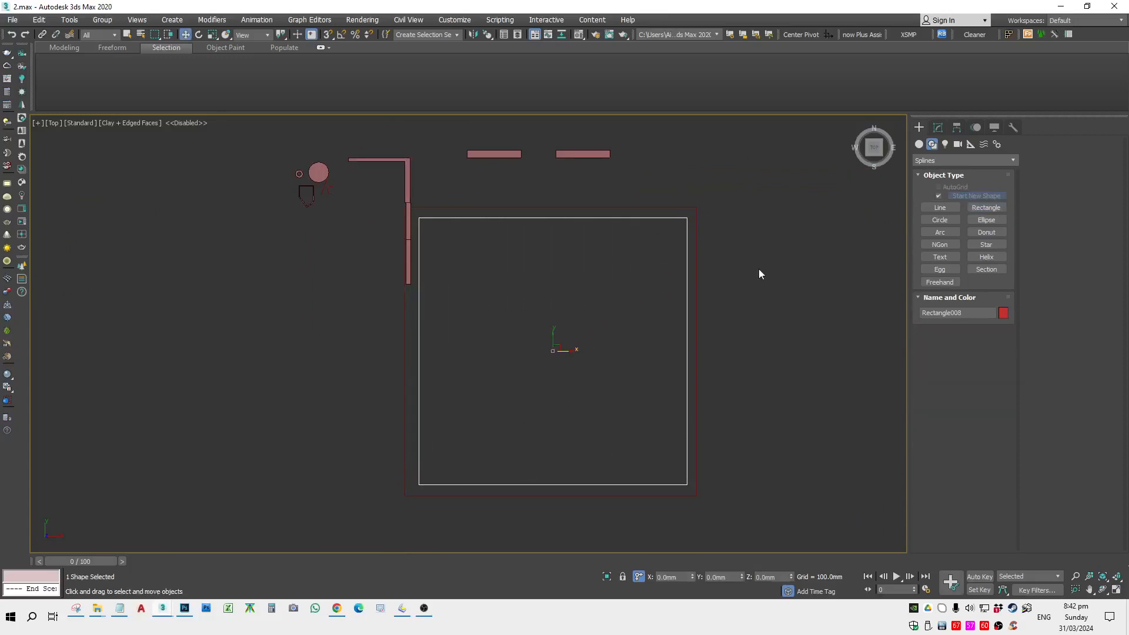
{"action": "left_click", "coordinate": [683, 238]}
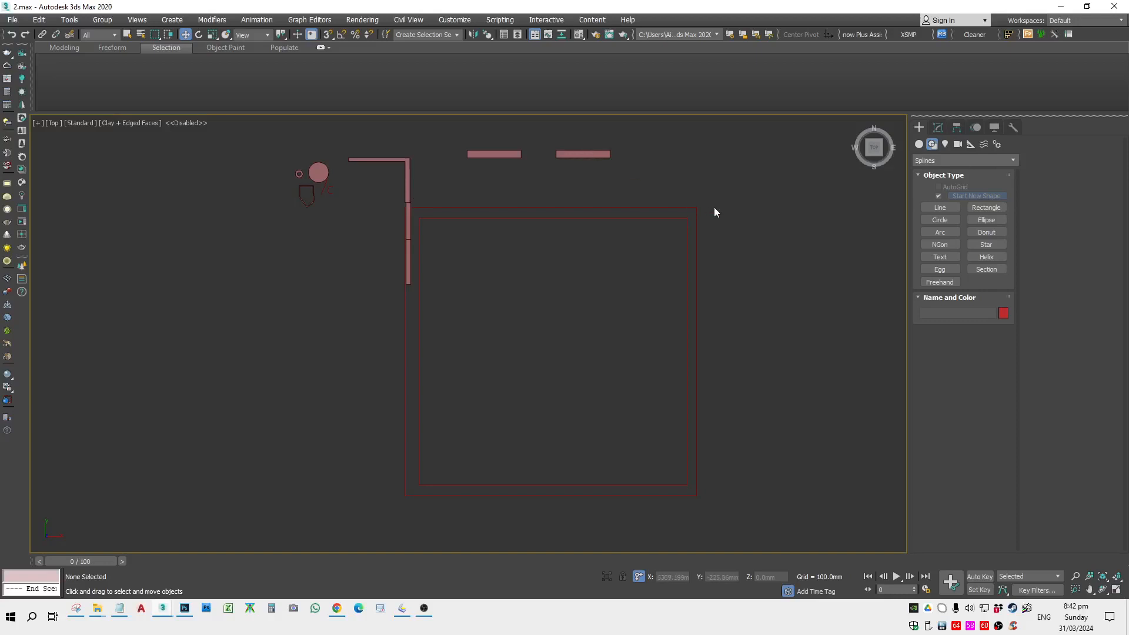
Step: Turn on snapping and draw a rectangle about 139 mm long and 124 mm wide between the frame's inner and outer upper-right corners
{"action": "left_click", "coordinate": [981, 207]}
{"action": "scroll", "coordinate": [758, 200], "scroll_direction": "up", "scroll_amount": 5}
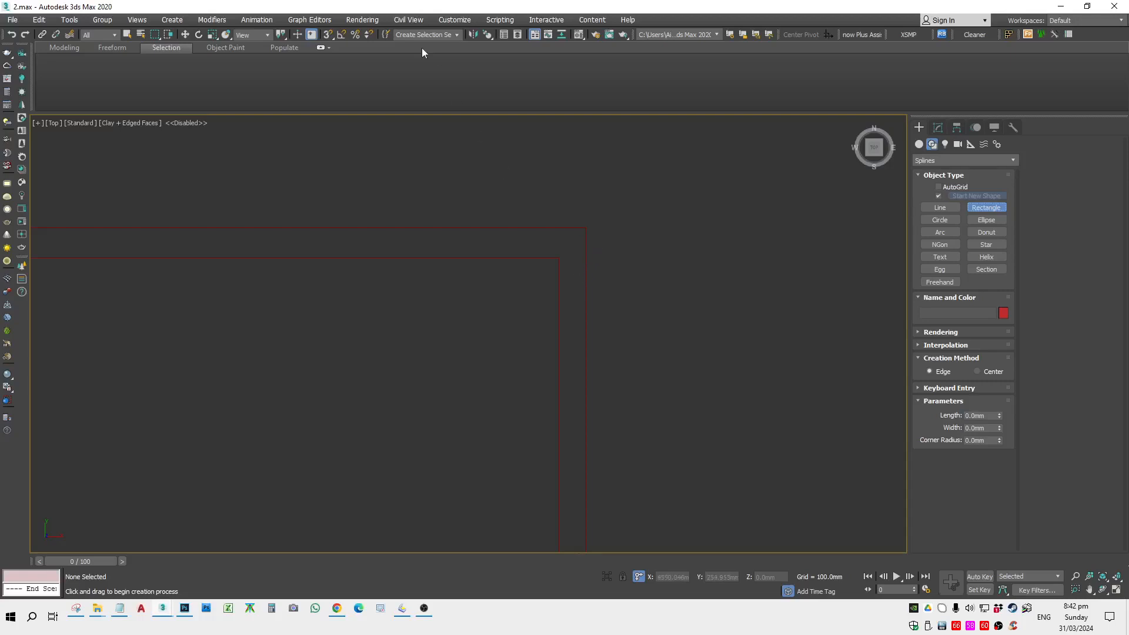
{"action": "left_click", "coordinate": [328, 34]}
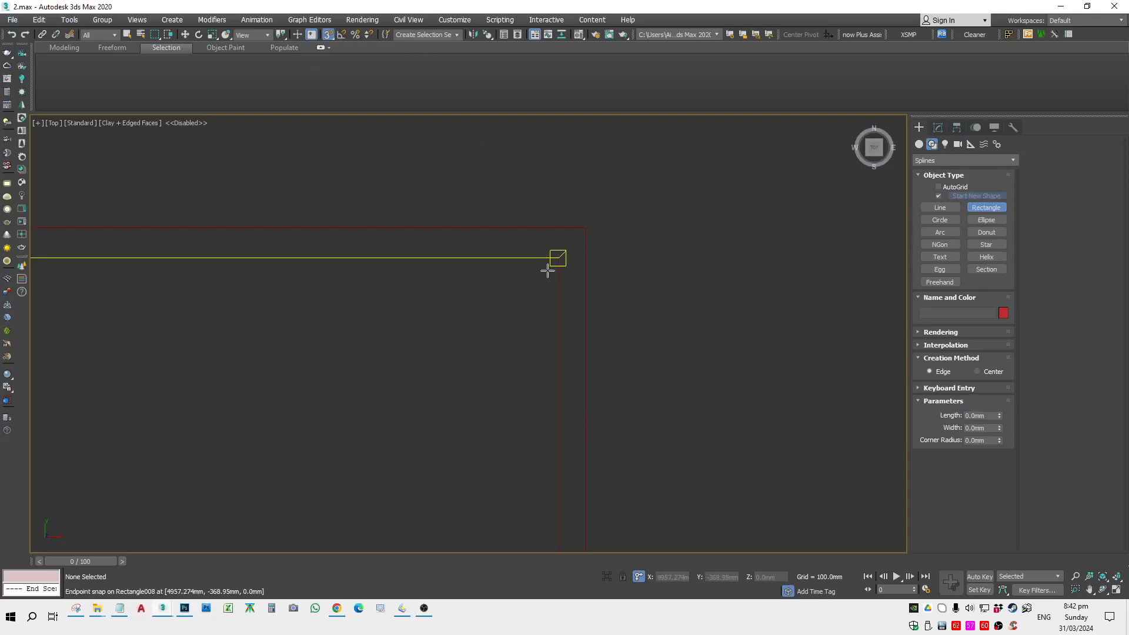
{"action": "left_click_drag", "start_coordinate": [552, 265], "coordinate": [588, 226]}
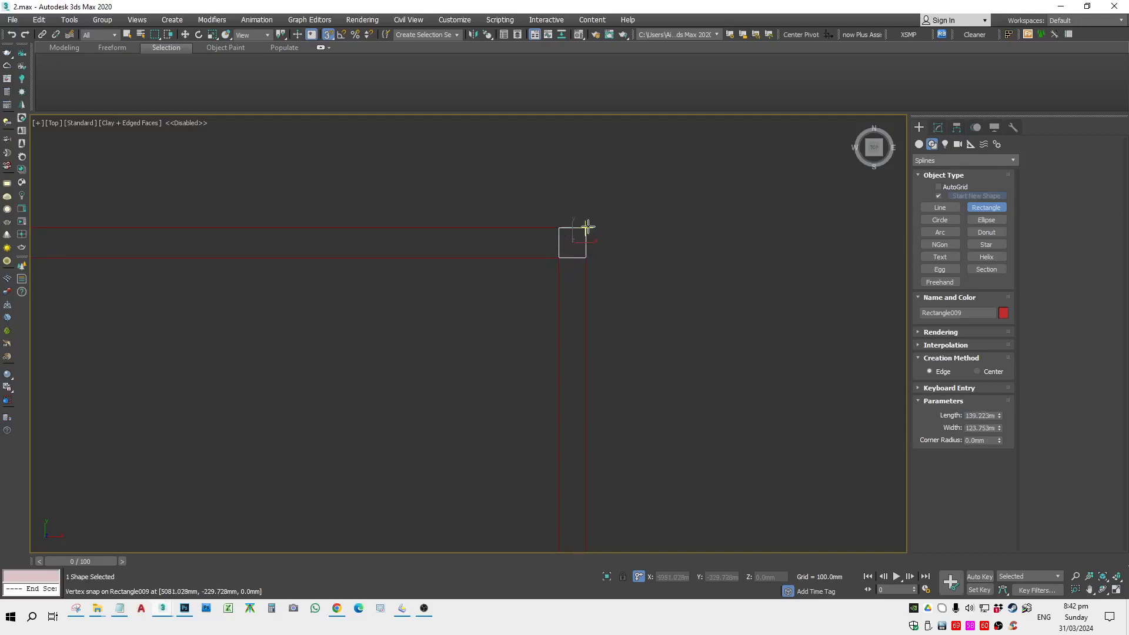
{"action": "key", "text": "w"}
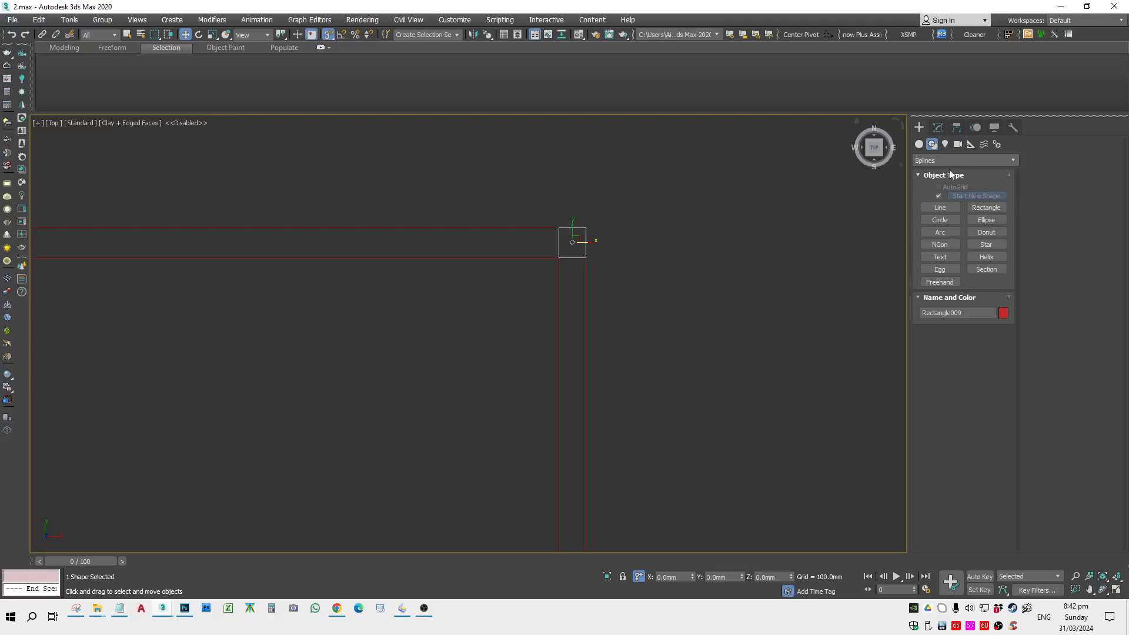
Step: Convert the corner rectangle to an Editable Spline and extrude it 3000 mm
{"action": "left_click", "coordinate": [938, 128]}
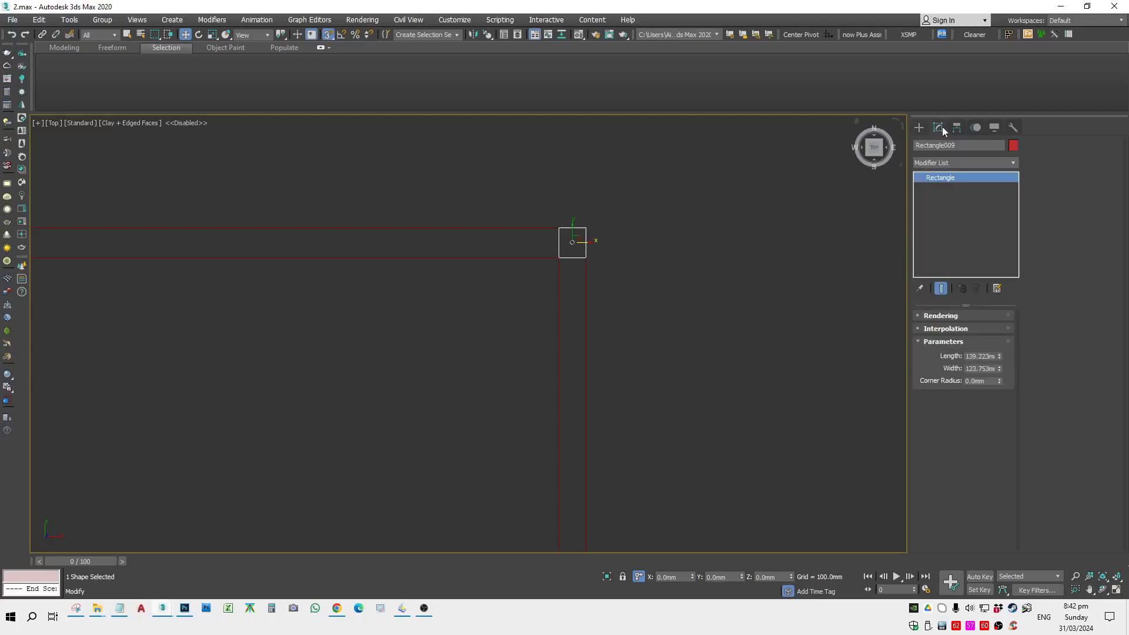
{"action": "right_click", "coordinate": [945, 179]}
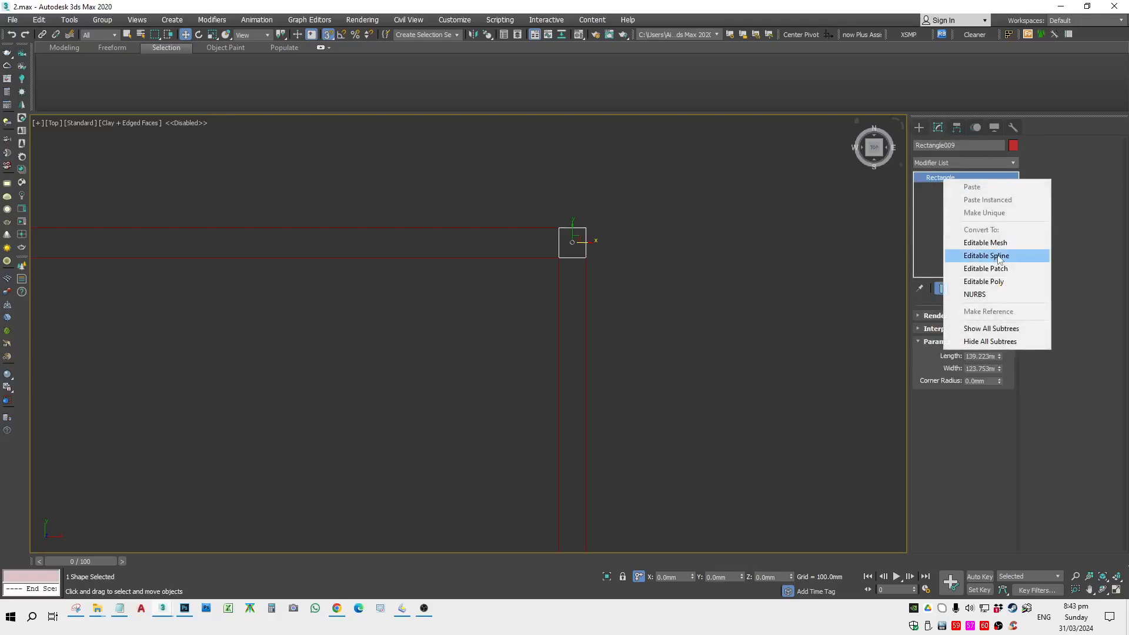
{"action": "left_click", "coordinate": [990, 255]}
{"action": "left_click", "coordinate": [955, 163]}
{"action": "key", "text": "e"}
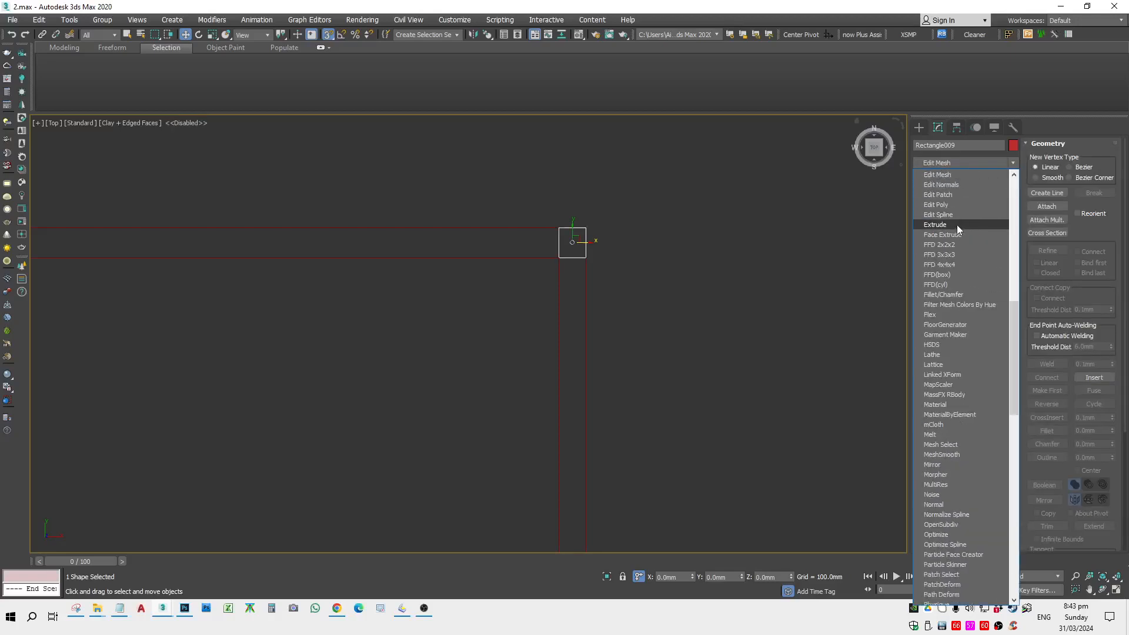
{"action": "left_click", "coordinate": [961, 224]}
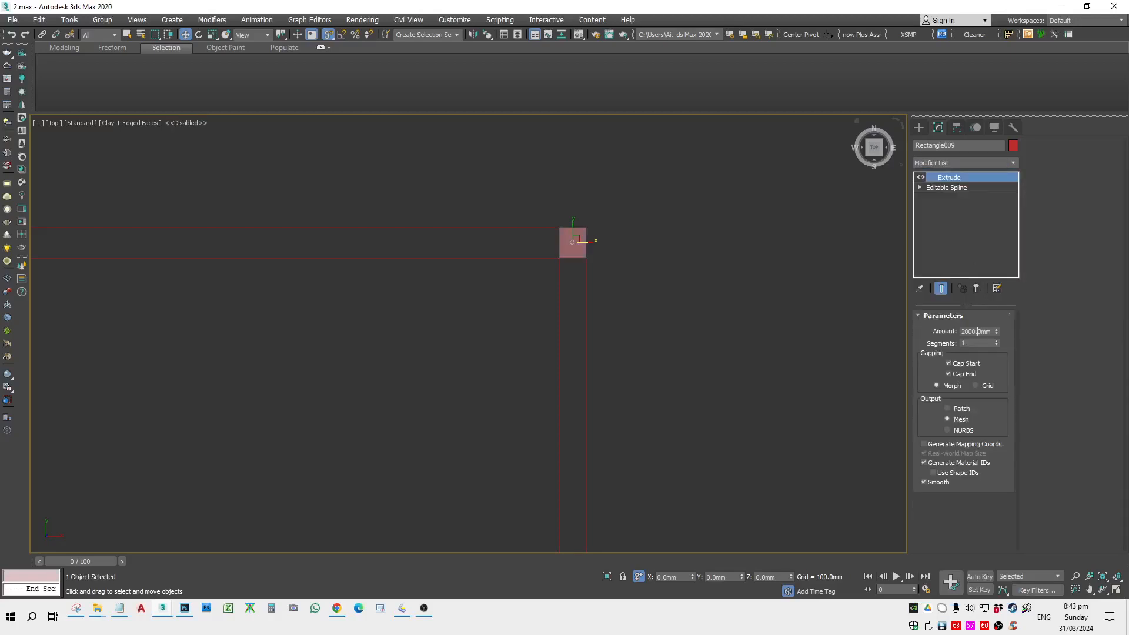
{"action": "type", "text": "30"}
{"action": "scroll", "coordinate": [708, 321], "scroll_direction": "down", "scroll_amount": 4}
{"action": "middle_click_drag", "start_coordinate": [708, 326], "coordinate": [686, 276], "text": "alt"}
Step: Select all four vertices of the corner rectangle's spline in the Top view and convert them to Corner type
{"action": "key", "text": "t"}
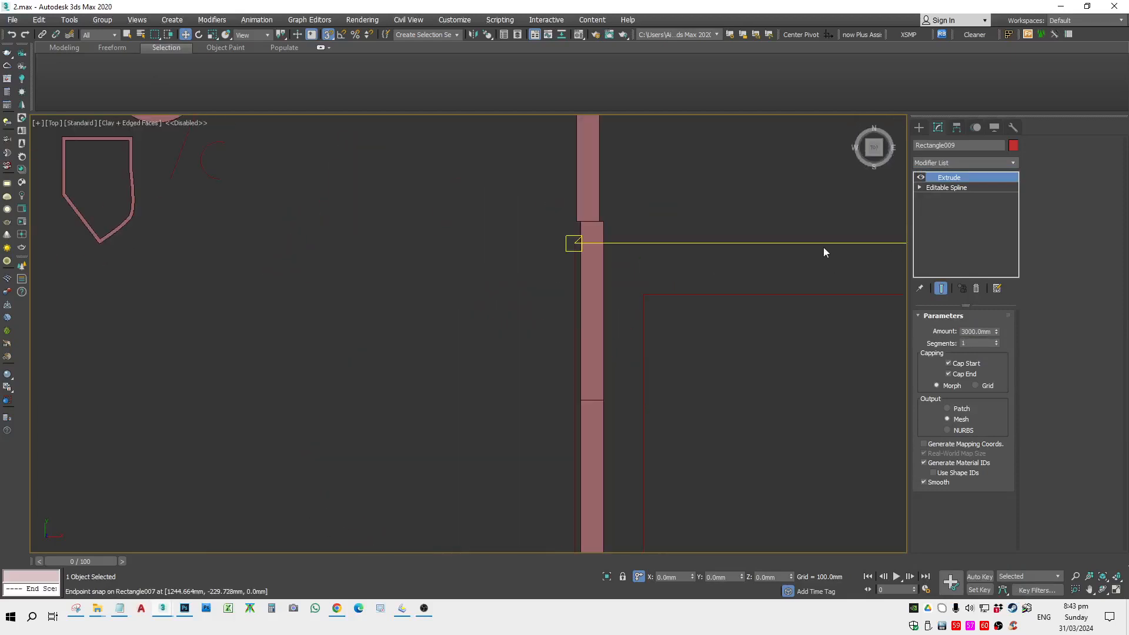
{"action": "key", "text": "z"}
{"action": "left_click", "coordinate": [947, 188]}
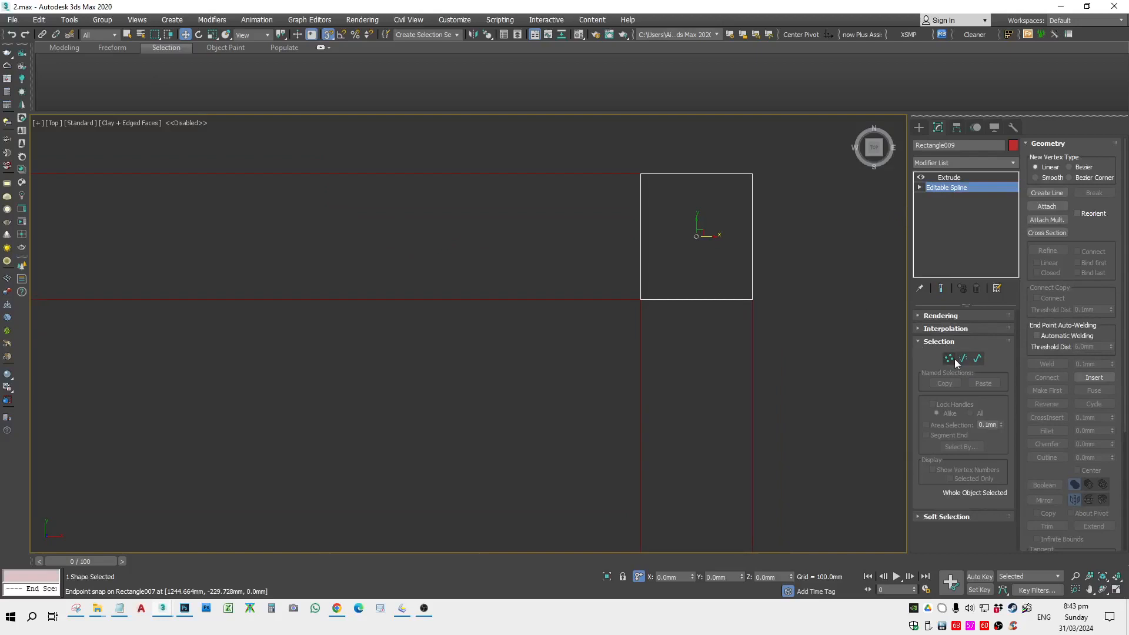
{"action": "left_click", "coordinate": [950, 359]}
{"action": "scroll", "coordinate": [700, 231], "scroll_direction": "down", "scroll_amount": 4}
{"action": "left_click_drag", "start_coordinate": [630, 247], "coordinate": [810, 290]}
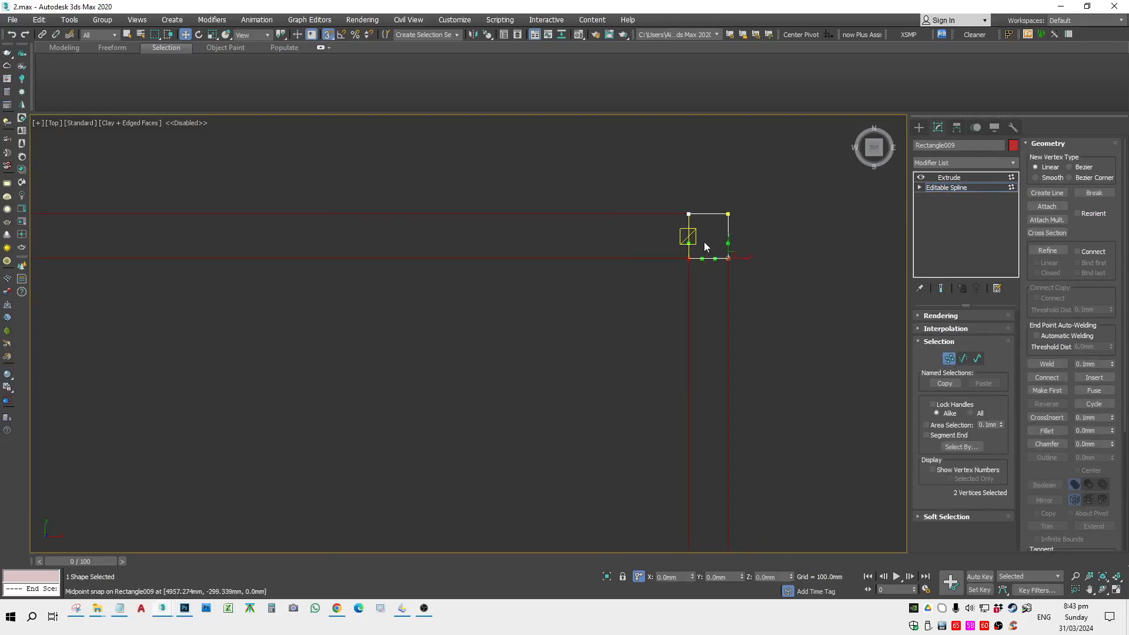
{"action": "scroll", "coordinate": [726, 251], "scroll_direction": "up", "scroll_amount": 2}
{"action": "left_click_drag", "start_coordinate": [791, 178], "coordinate": [621, 300]}
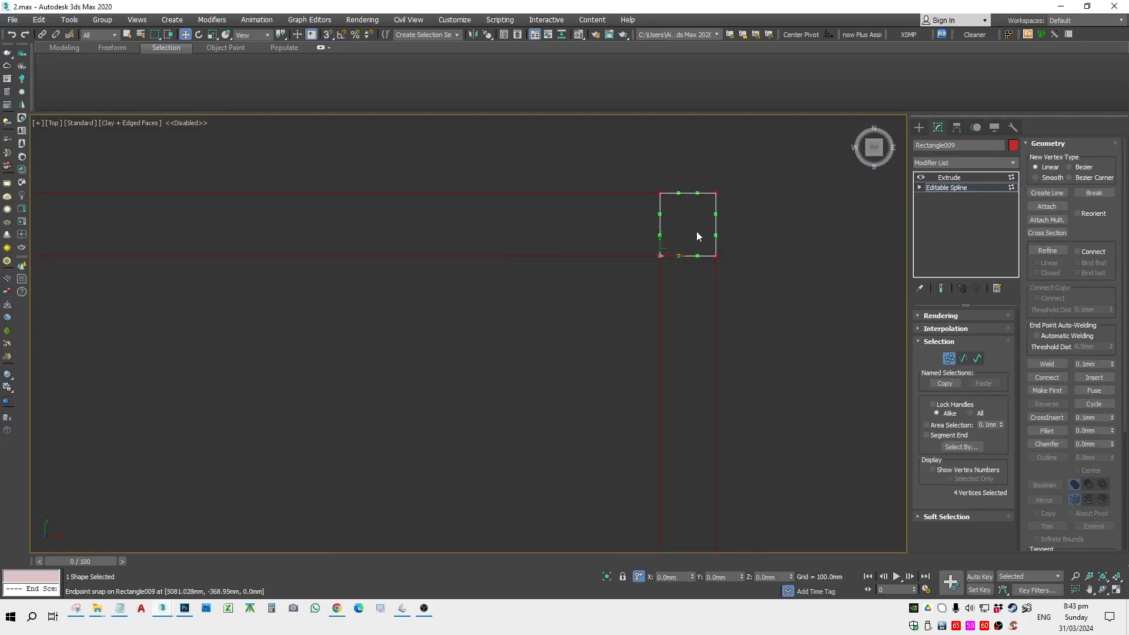
{"action": "right_click", "coordinate": [697, 233]}
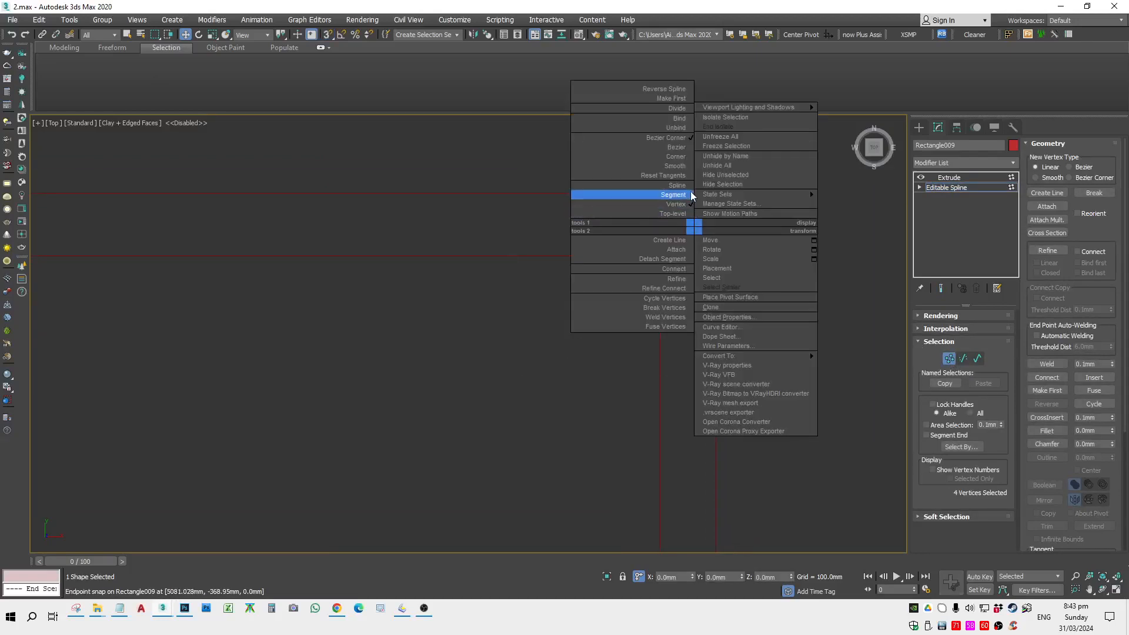
{"action": "left_click", "coordinate": [677, 156]}
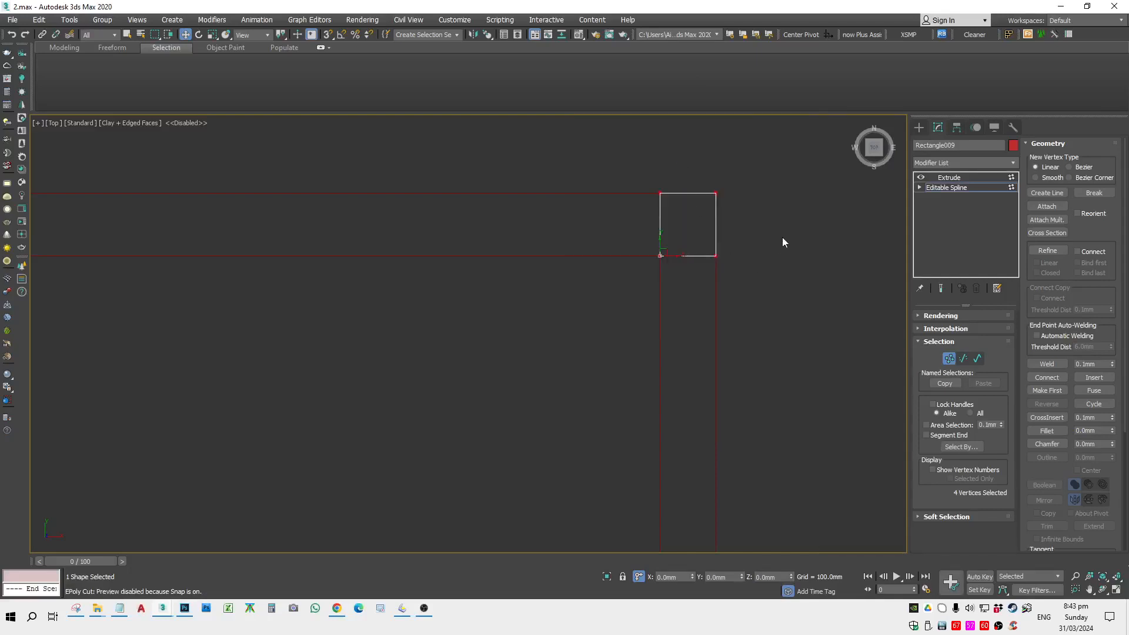
Step: Move the spline's two lower vertices down, snapped to the frame's inner lower edge, to form a wall along the right side
{"action": "left_click_drag", "start_coordinate": [809, 222], "coordinate": [642, 284]}
{"action": "middle_click_drag", "start_coordinate": [592, 248], "coordinate": [562, 192]}
{"action": "scroll", "coordinate": [562, 191], "scroll_direction": "down", "scroll_amount": 3}
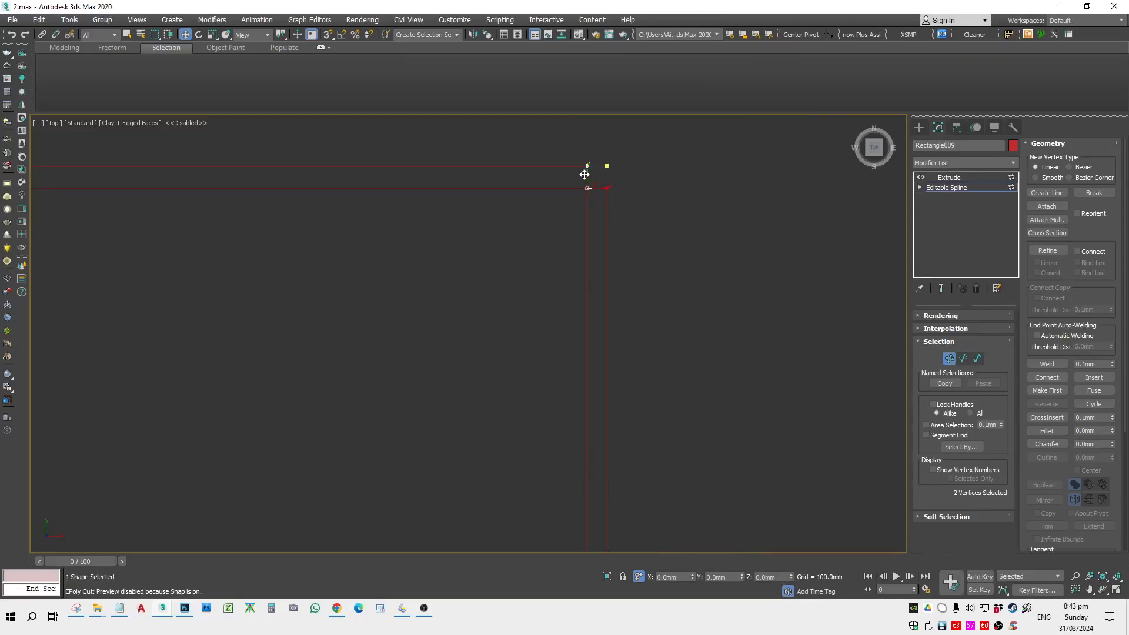
{"action": "left_click_drag", "start_coordinate": [587, 175], "coordinate": [599, 479]}
{"action": "middle_click_drag", "start_coordinate": [598, 479], "coordinate": [599, 275]}
{"action": "left_click_drag", "start_coordinate": [594, 270], "coordinate": [582, 382]}
{"action": "key", "text": "s"}
{"action": "scroll", "coordinate": [581, 379], "scroll_direction": "up", "scroll_amount": 5}
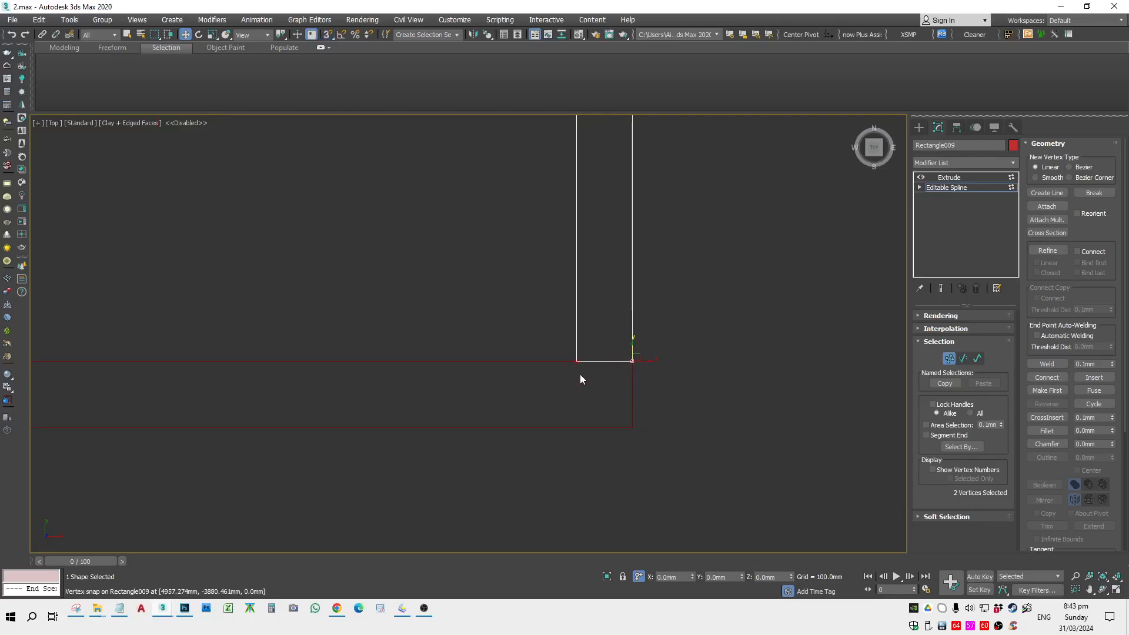
{"action": "left_click_drag", "start_coordinate": [632, 352], "coordinate": [577, 361]}
{"action": "key", "text": "s"}
{"action": "scroll", "coordinate": [590, 361], "scroll_direction": "down", "scroll_amount": 5}
{"action": "key", "text": "1"}
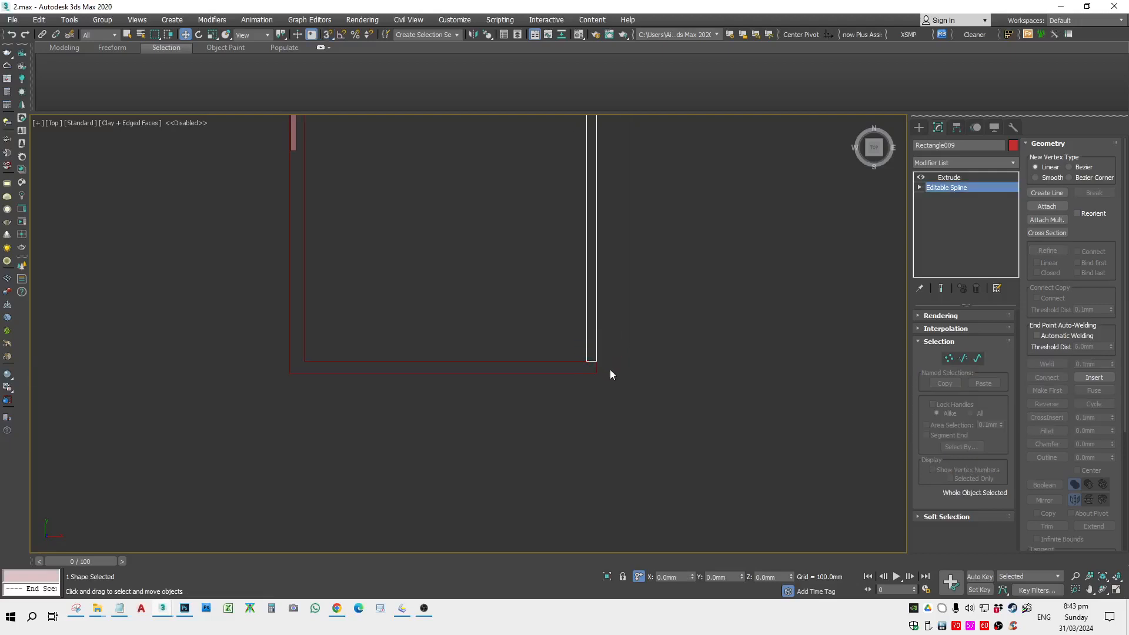
Step: Move the wall spline's upper-left vertex down to the frame's inner corner in the Top view, giving the upper end a mitre
{"action": "middle_click_drag", "start_coordinate": [610, 369], "coordinate": [649, 438], "text": "alt"}
{"action": "left_click", "coordinate": [643, 364]}
{"action": "scroll", "coordinate": [649, 438], "scroll_direction": "down", "scroll_amount": 3}
{"action": "left_click", "coordinate": [618, 291]}
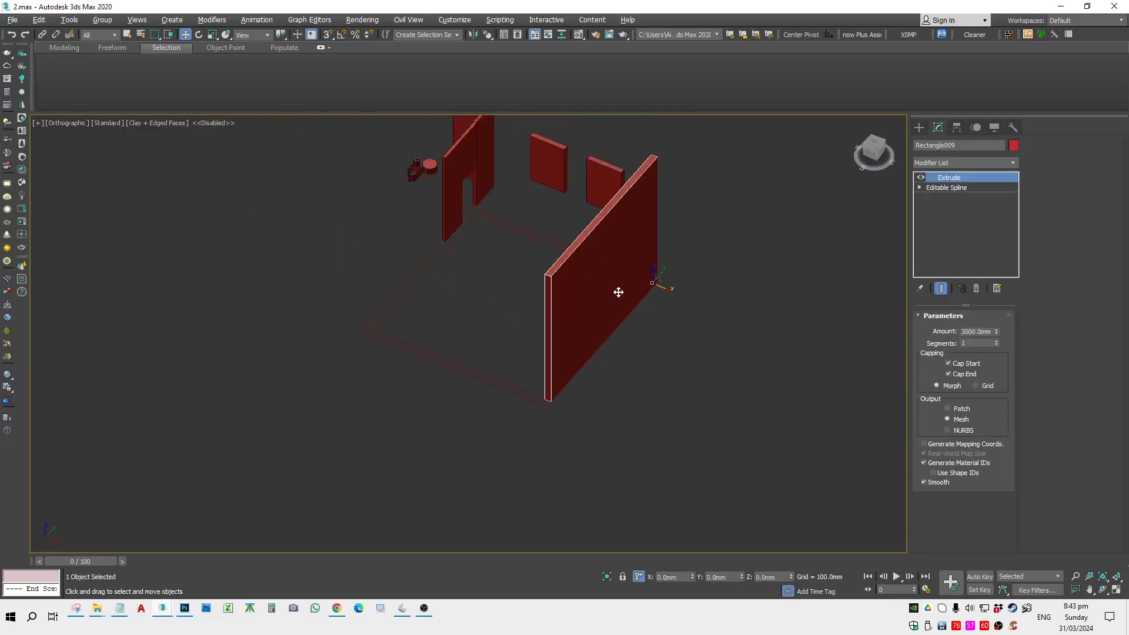
{"action": "key", "text": "t"}
{"action": "middle_click_drag", "start_coordinate": [639, 374], "coordinate": [642, 374]}
{"action": "left_click", "coordinate": [970, 191]}
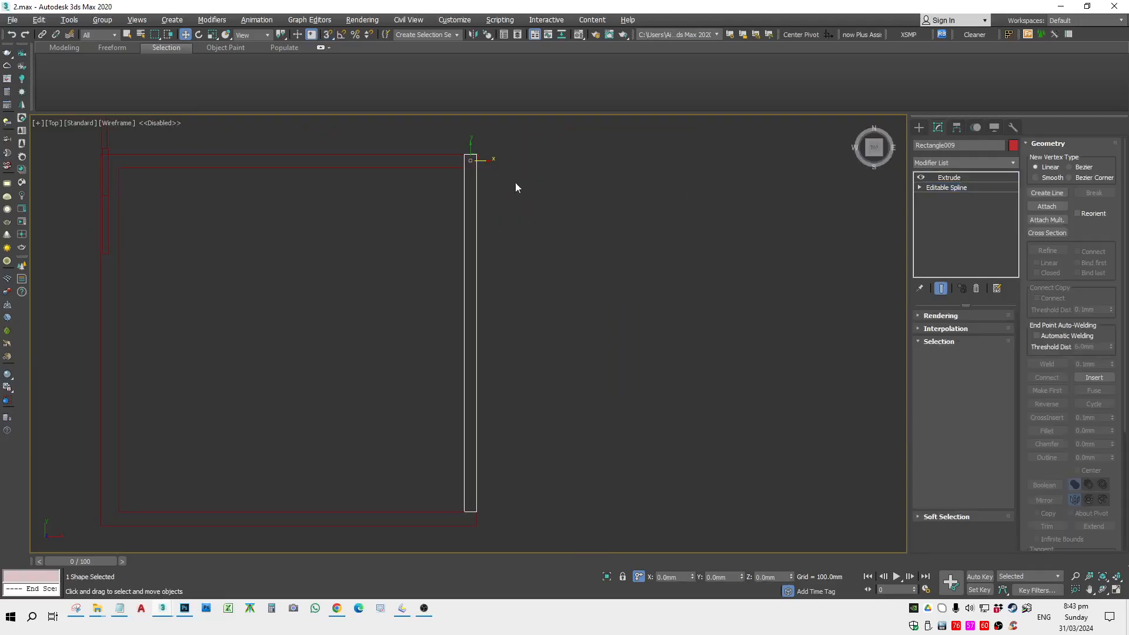
{"action": "scroll", "coordinate": [533, 270], "scroll_direction": "up", "scroll_amount": 5}
{"action": "key", "text": "1"}
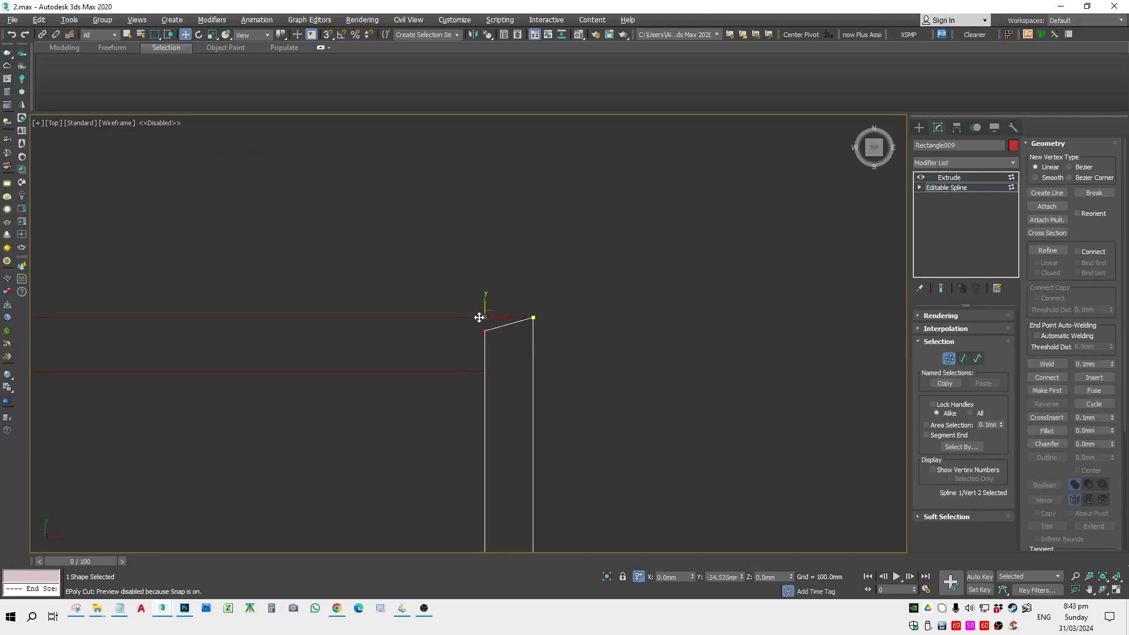
{"action": "left_click_drag", "start_coordinate": [489, 373], "coordinate": [482, 379]}
{"action": "key", "text": "s"}
Step: Move the wall spline's lower-right vertex down to the frame's outer corner to mitre the lower end, and leave vertex editing
{"action": "scroll", "coordinate": [532, 388], "scroll_direction": "down", "scroll_amount": 5}
{"action": "middle_click_drag", "start_coordinate": [583, 477], "coordinate": [562, 318]}
{"action": "scroll", "coordinate": [571, 380], "scroll_direction": "up", "scroll_amount": 4}
{"action": "left_click", "coordinate": [601, 375]}
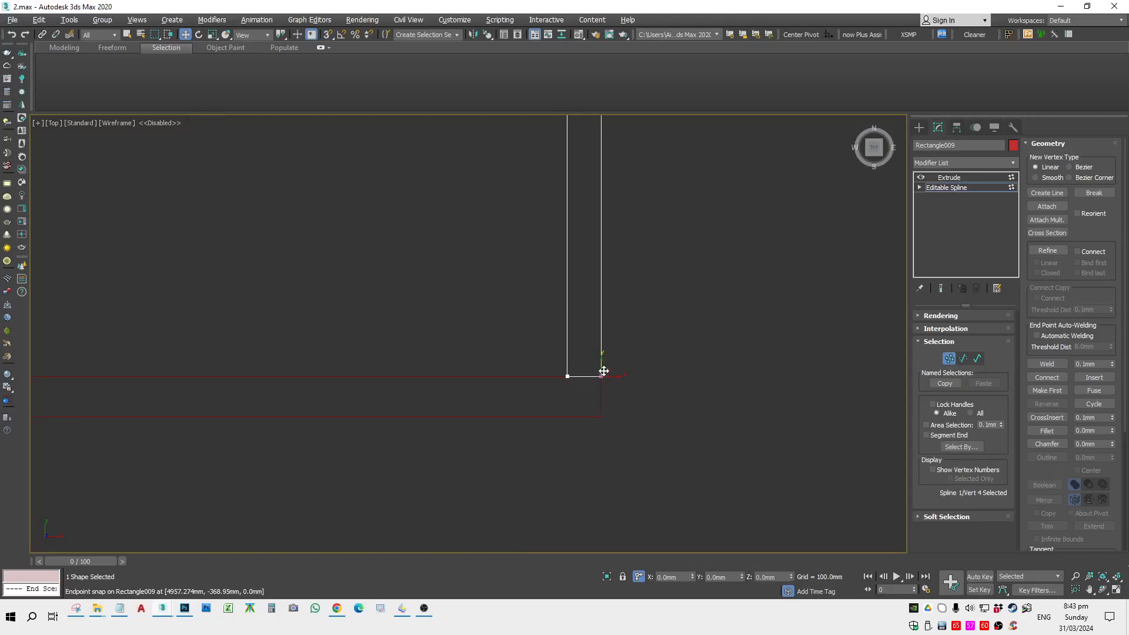
{"action": "left_click_drag", "start_coordinate": [601, 375], "coordinate": [636, 419]}
{"action": "key", "text": "1"}
{"action": "left_click", "coordinate": [646, 417]}
Step: Clone the mitred wall once as a copy, placed inside the frame outline
{"action": "scroll", "coordinate": [646, 418], "scroll_direction": "down", "scroll_amount": 5}
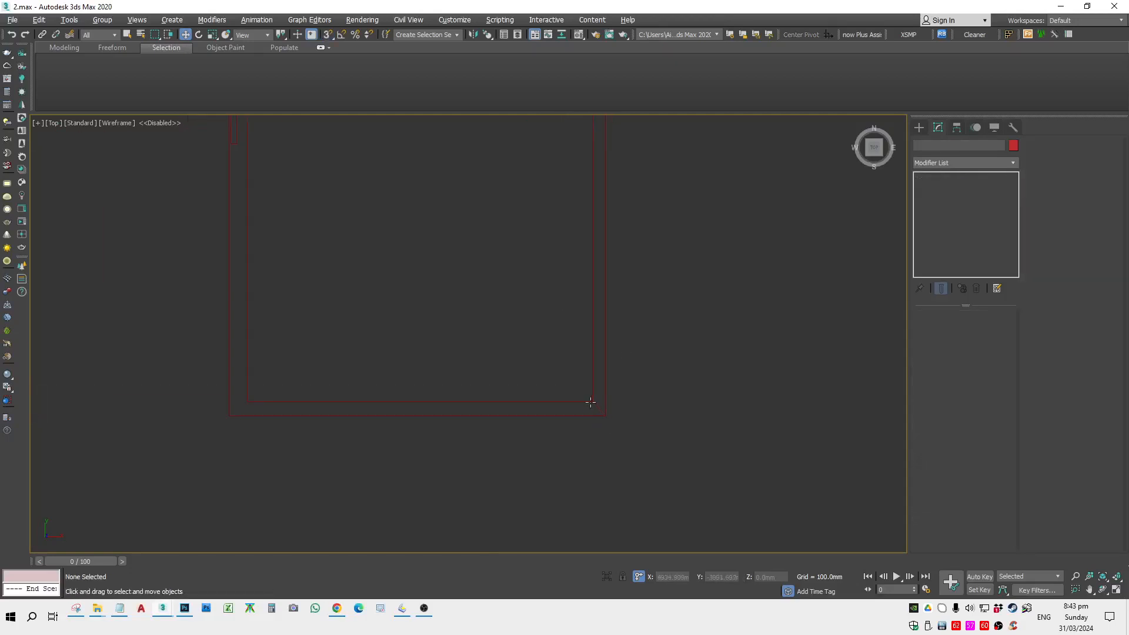
{"action": "left_click", "coordinate": [595, 403]}
{"action": "scroll", "coordinate": [596, 373], "scroll_direction": "down", "scroll_amount": 3}
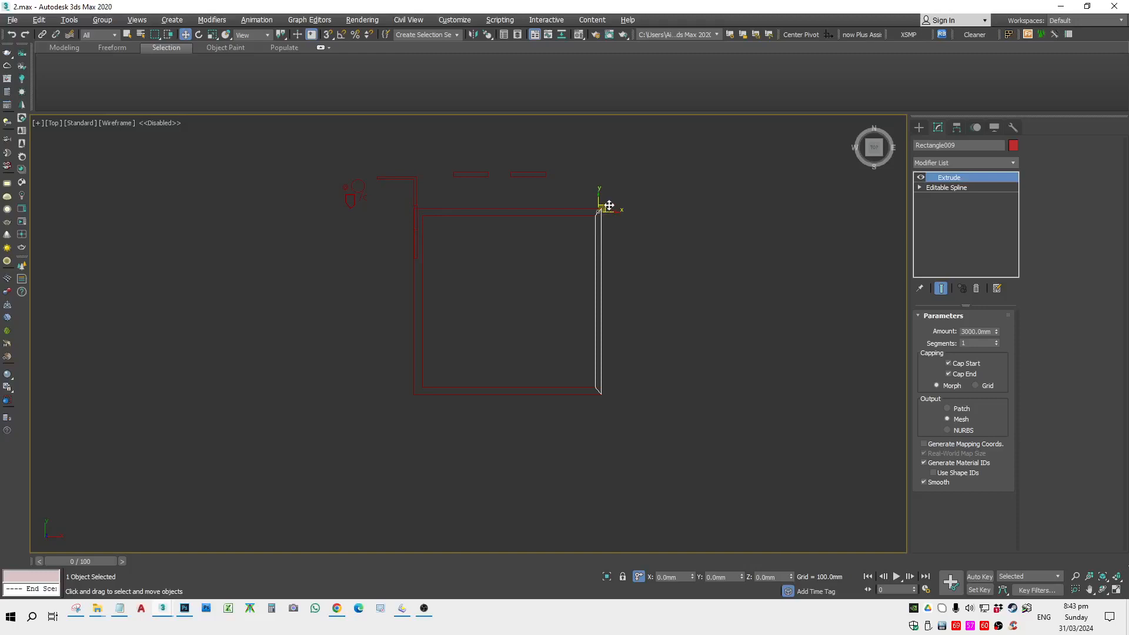
{"action": "scroll", "coordinate": [609, 205], "scroll_direction": "up", "scroll_amount": 4}
{"action": "mouse_move", "coordinate": [586, 221]}
{"action": "left_mouse_down", "text": "shift"}
{"action": "mouse_move", "coordinate": [325, 355]}
{"action": "mouse_move", "coordinate": [328, 510]}
{"action": "mouse_move", "coordinate": [333, 383]}
{"action": "left_mouse_up", "text": "shift"}
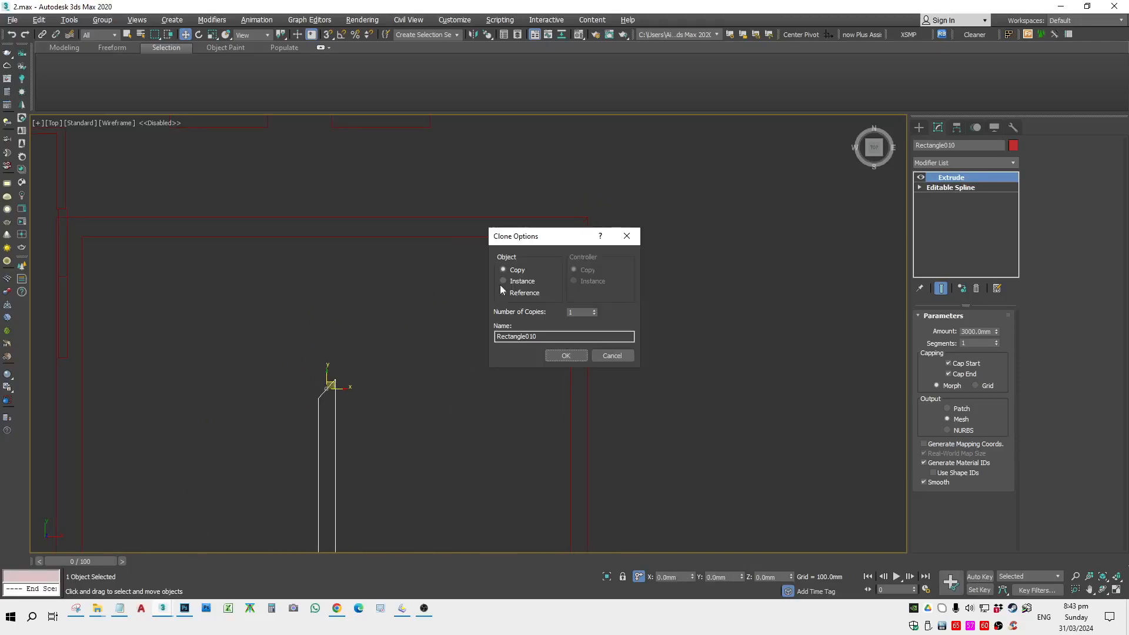
{"action": "left_click", "coordinate": [579, 358]}
Step: Try to rotate the copied wall without angle snapping, and undo the rotation
{"action": "middle_click_drag", "start_coordinate": [404, 409], "coordinate": [509, 256]}
{"action": "scroll", "coordinate": [510, 256], "scroll_direction": "down", "scroll_amount": 4}
{"action": "key", "text": "e"}
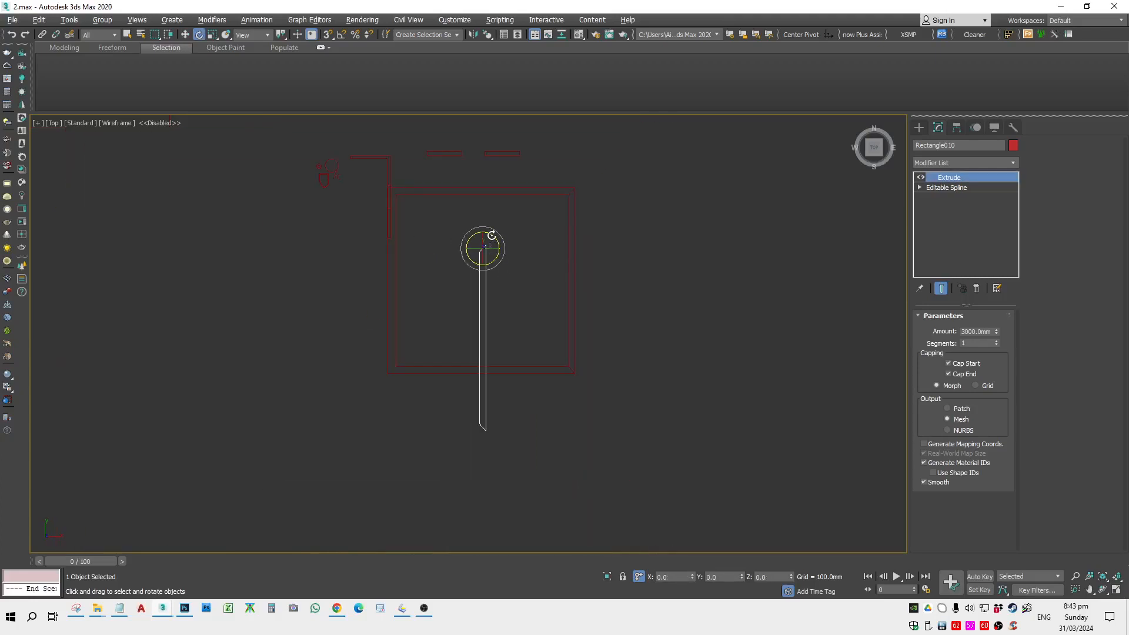
{"action": "left_click_drag", "start_coordinate": [492, 235], "coordinate": [570, 318]}
{"action": "key", "text": "ctrl+z"}
{"action": "key", "text": "ctrl+z"}
Step: Turn on Angle Snap and rotate the copied wall 90 degrees clockwise so it lies horizontally
{"action": "left_click", "coordinate": [342, 35]}
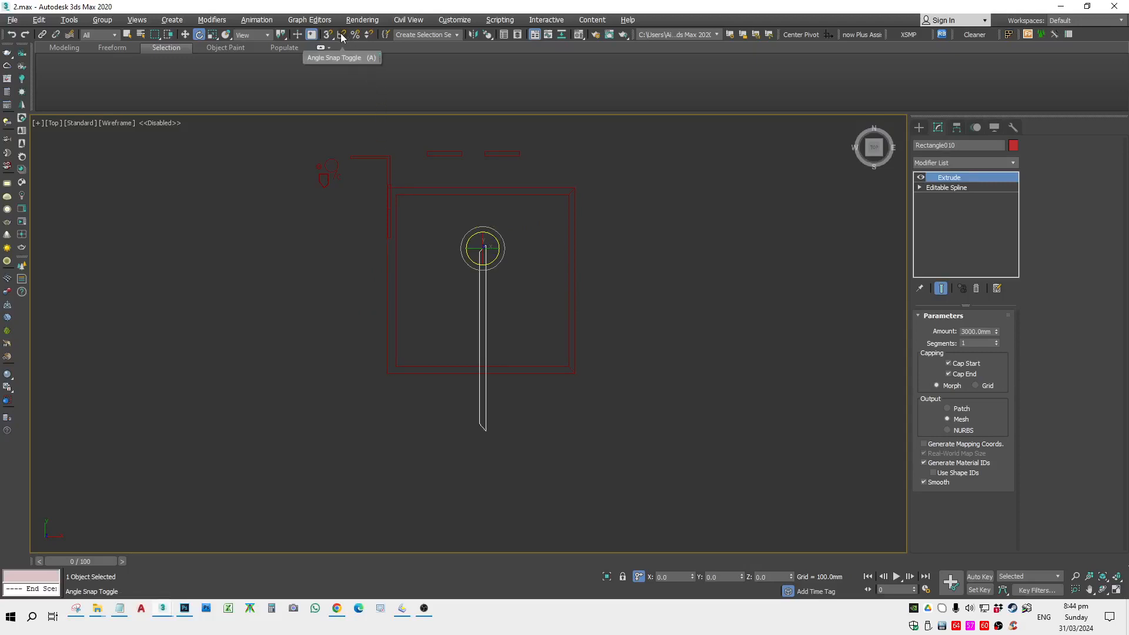
{"action": "left_click_drag", "start_coordinate": [489, 237], "coordinate": [526, 289]}
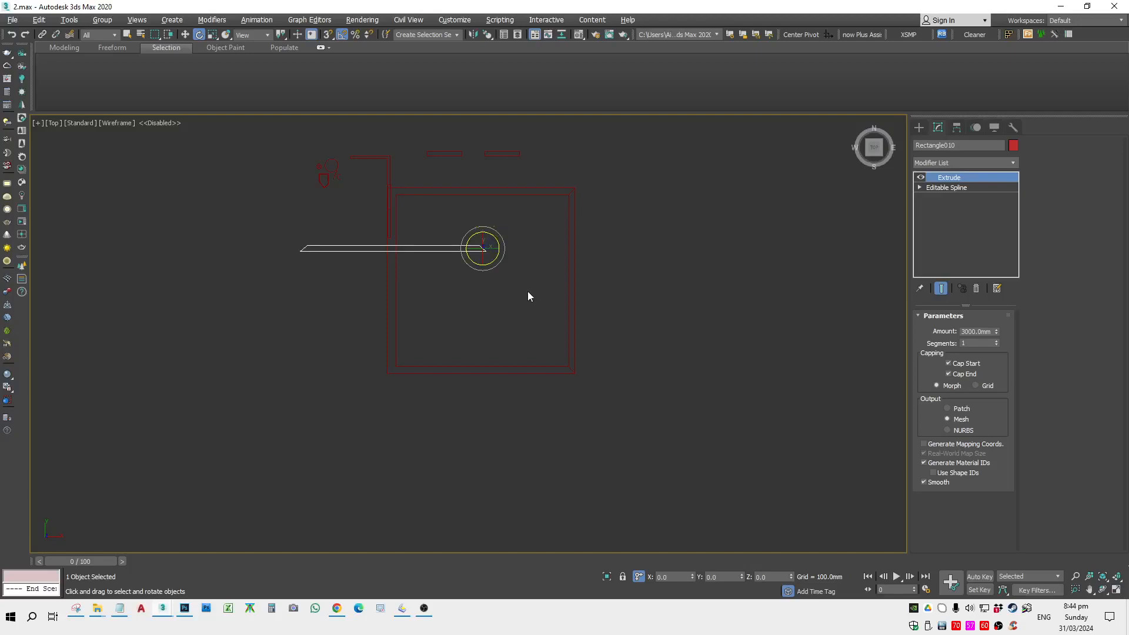
{"action": "key", "text": "w"}
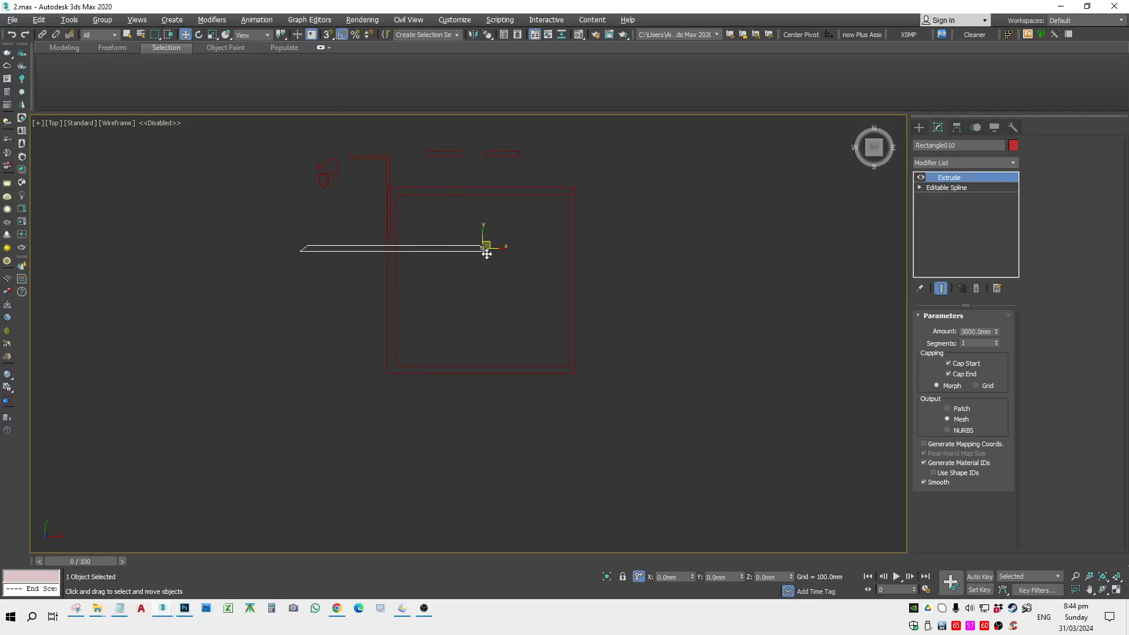
Step: Move the rotated wall to the frame's lower-right corner, snapping its upper-right vertex to the frame's inner corner
{"action": "left_click_drag", "start_coordinate": [492, 245], "coordinate": [574, 373]}
{"action": "scroll", "coordinate": [568, 371], "scroll_direction": "up", "scroll_amount": 8}
{"action": "scroll", "coordinate": [568, 371], "scroll_direction": "up", "scroll_amount": 4}
{"action": "middle_click_drag", "start_coordinate": [568, 372], "coordinate": [494, 380]}
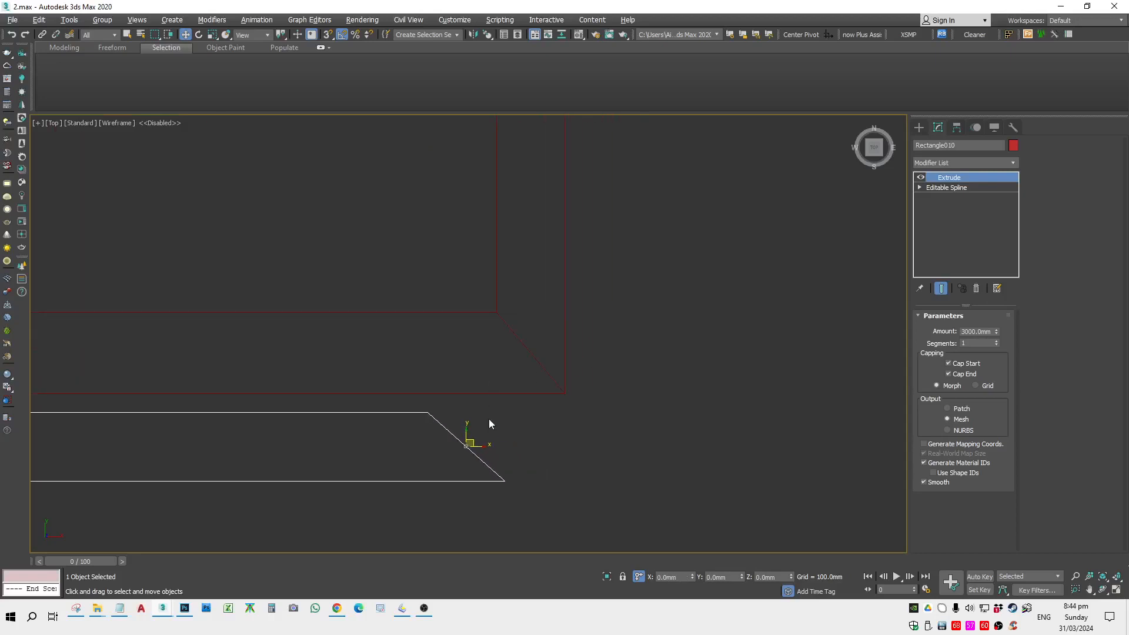
{"action": "left_click_drag", "start_coordinate": [474, 441], "coordinate": [514, 460]}
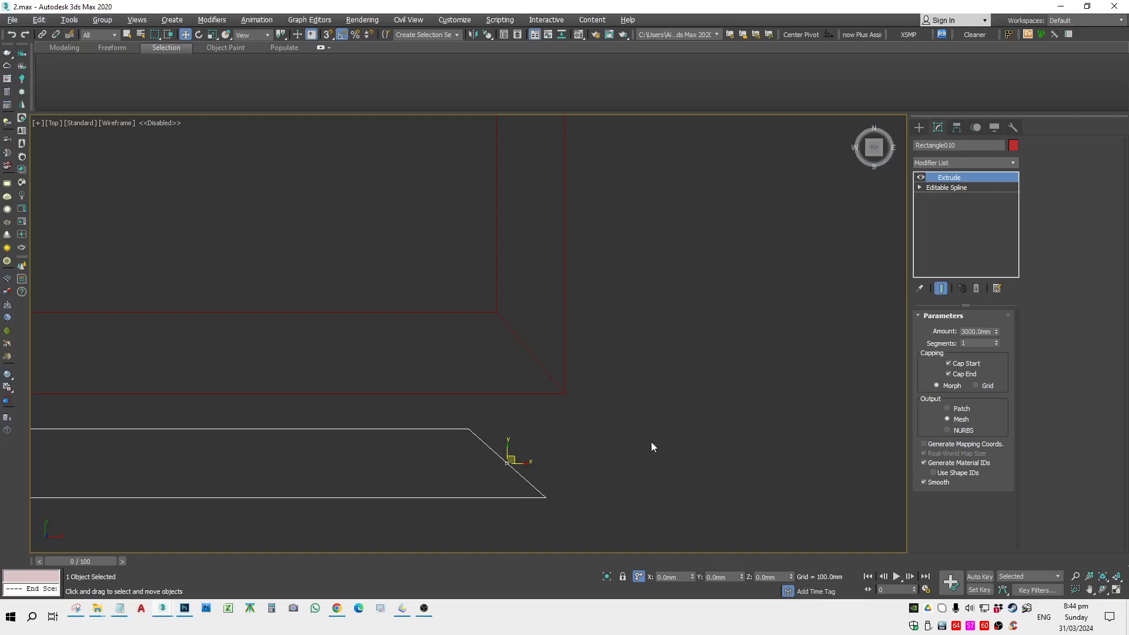
{"action": "left_click", "coordinate": [328, 34]}
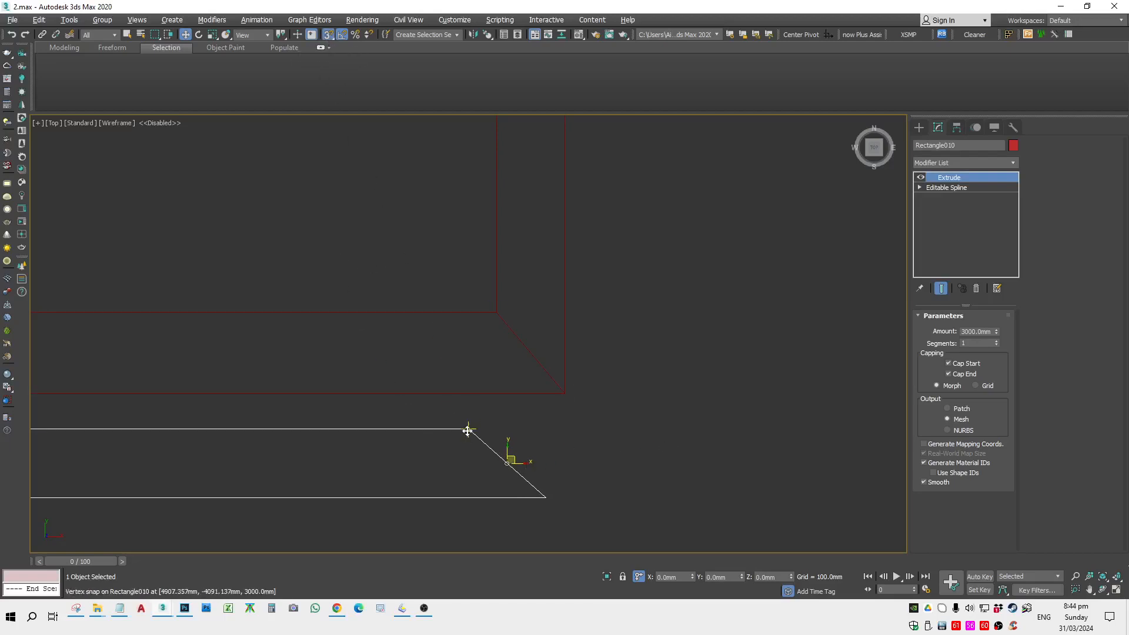
{"action": "left_click_drag", "start_coordinate": [468, 430], "coordinate": [496, 312]}
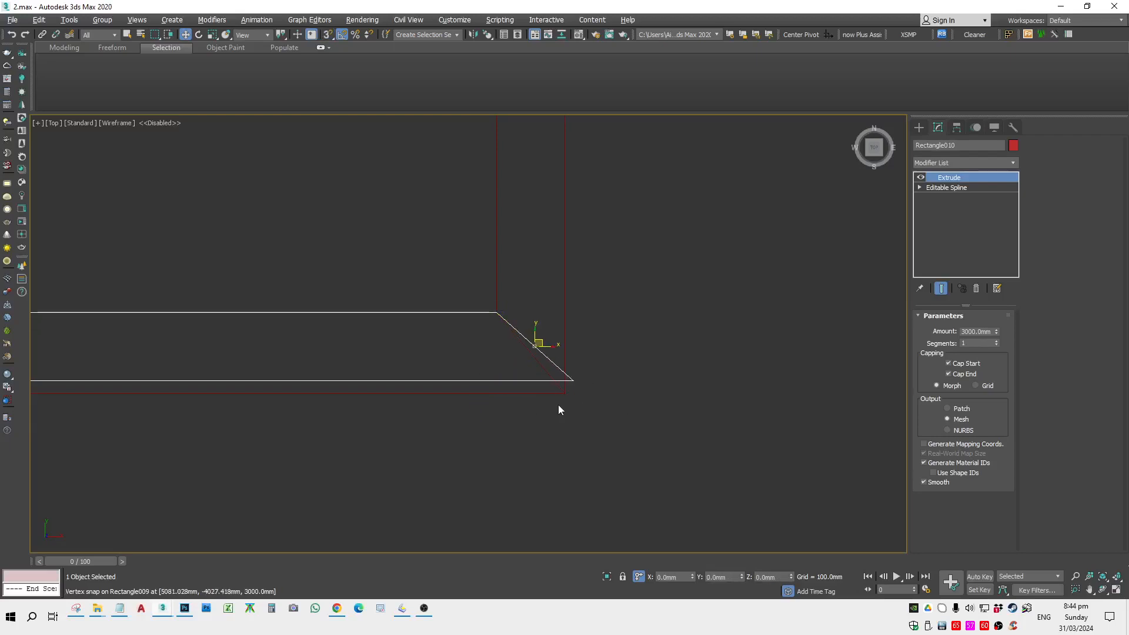
Step: Start editing the horizontal wall spline's vertices and shift its two left-end vertices in close to the right end
{"action": "left_click", "coordinate": [943, 187]}
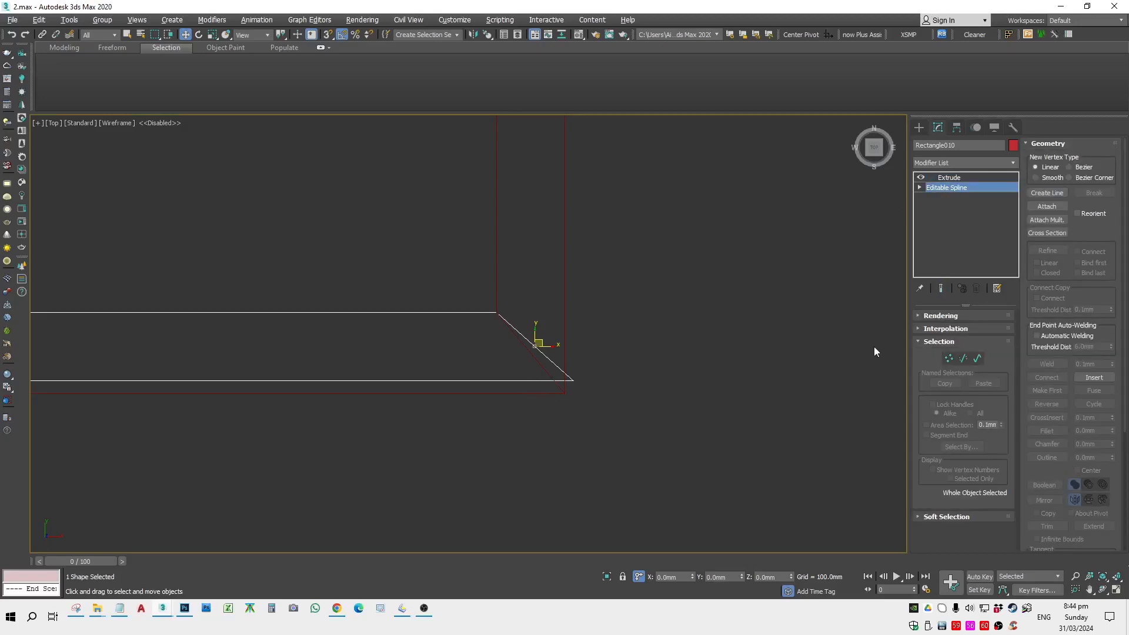
{"action": "left_click", "coordinate": [948, 358]}
{"action": "scroll", "coordinate": [647, 365], "scroll_direction": "down", "scroll_amount": 5}
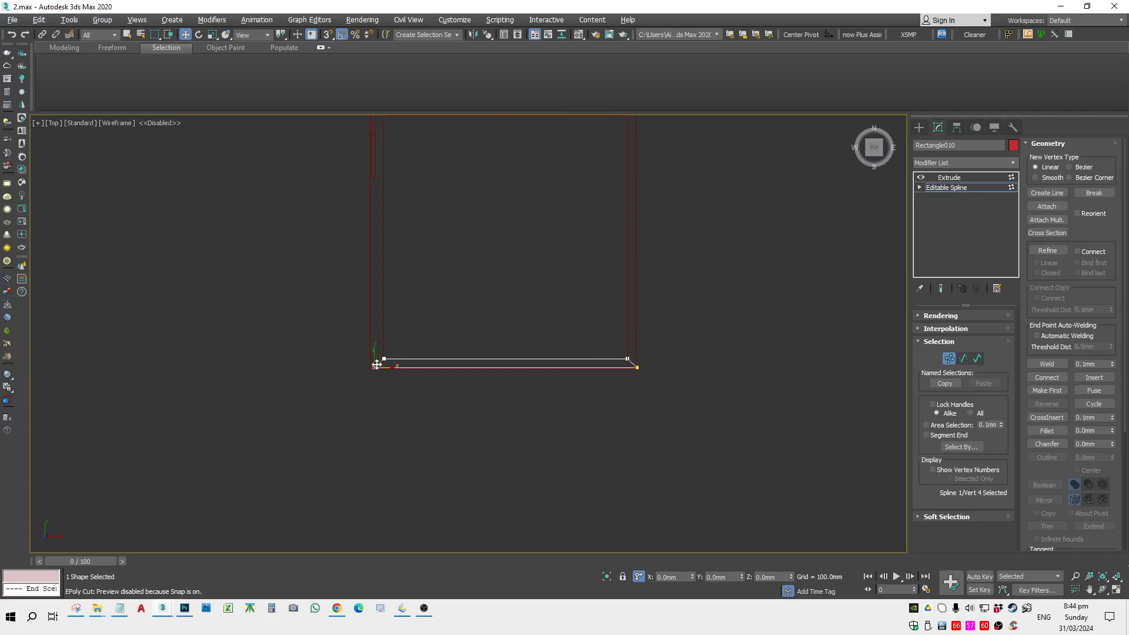
{"action": "left_click_drag", "start_coordinate": [413, 339], "coordinate": [336, 415]}
{"action": "left_click_drag", "start_coordinate": [397, 359], "coordinate": [624, 354]}
{"action": "scroll", "coordinate": [617, 365], "scroll_direction": "up", "scroll_amount": 5}
Step: Move the wall spline's two lower vertices down to the frame's outer edge and snap the right one to the outer corner
{"action": "left_click_drag", "start_coordinate": [833, 372], "coordinate": [421, 438]}
{"action": "middle_click_drag", "start_coordinate": [653, 444], "coordinate": [574, 444]}
{"action": "left_click_drag", "start_coordinate": [716, 376], "coordinate": [704, 408]}
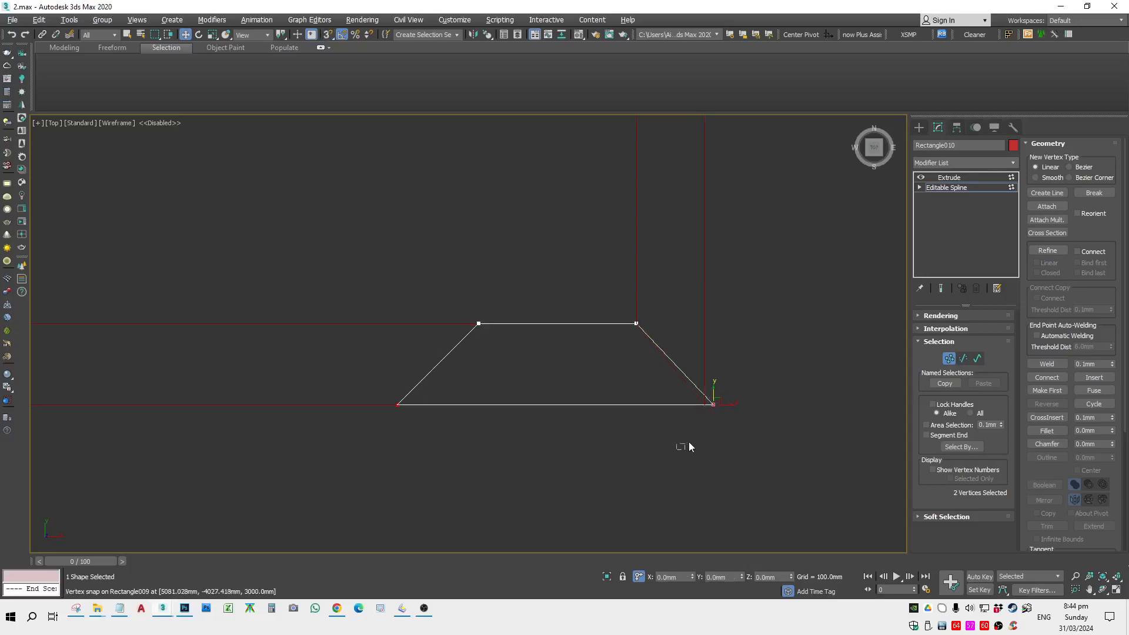
{"action": "left_click_drag", "start_coordinate": [677, 448], "coordinate": [651, 415]}
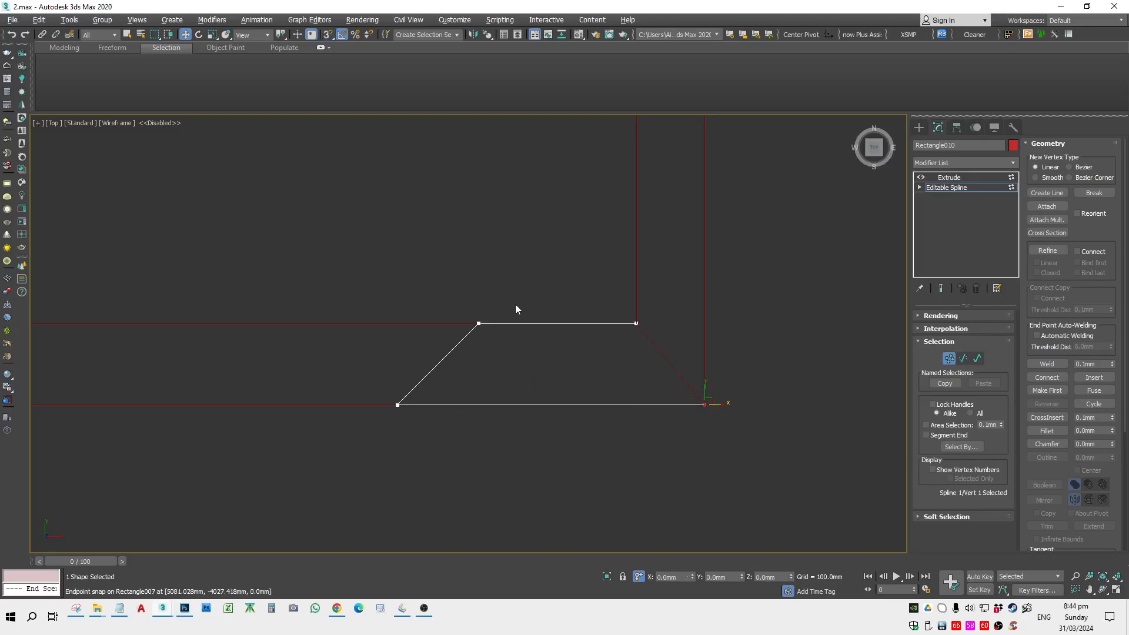
Step: Stretch the wall spline's left end to the frame's left side, mitre it to the outer corner, and leave vertex editing
{"action": "left_click", "coordinate": [479, 323]}
{"action": "left_click_drag", "start_coordinate": [478, 323], "coordinate": [400, 408]}
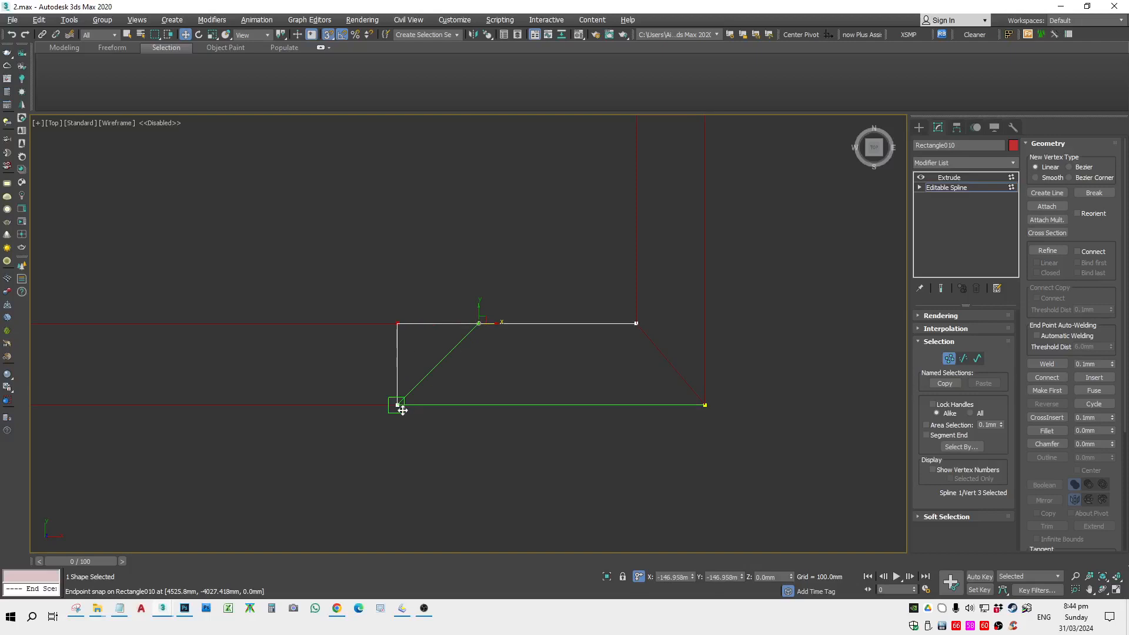
{"action": "key", "text": "s"}
{"action": "left_click_drag", "start_coordinate": [385, 450], "coordinate": [436, 260]}
{"action": "scroll", "coordinate": [518, 330], "scroll_direction": "down", "scroll_amount": 9}
{"action": "mouse_move", "coordinate": [521, 332]}
{"action": "left_mouse_down"}
{"action": "mouse_move", "coordinate": [374, 330]}
{"action": "mouse_move", "coordinate": [385, 335]}
{"action": "mouse_move", "coordinate": [360, 400]}
{"action": "mouse_move", "coordinate": [345, 367]}
{"action": "left_mouse_up"}
{"action": "scroll", "coordinate": [352, 331], "scroll_direction": "up", "scroll_amount": 9}
{"action": "key", "text": "s"}
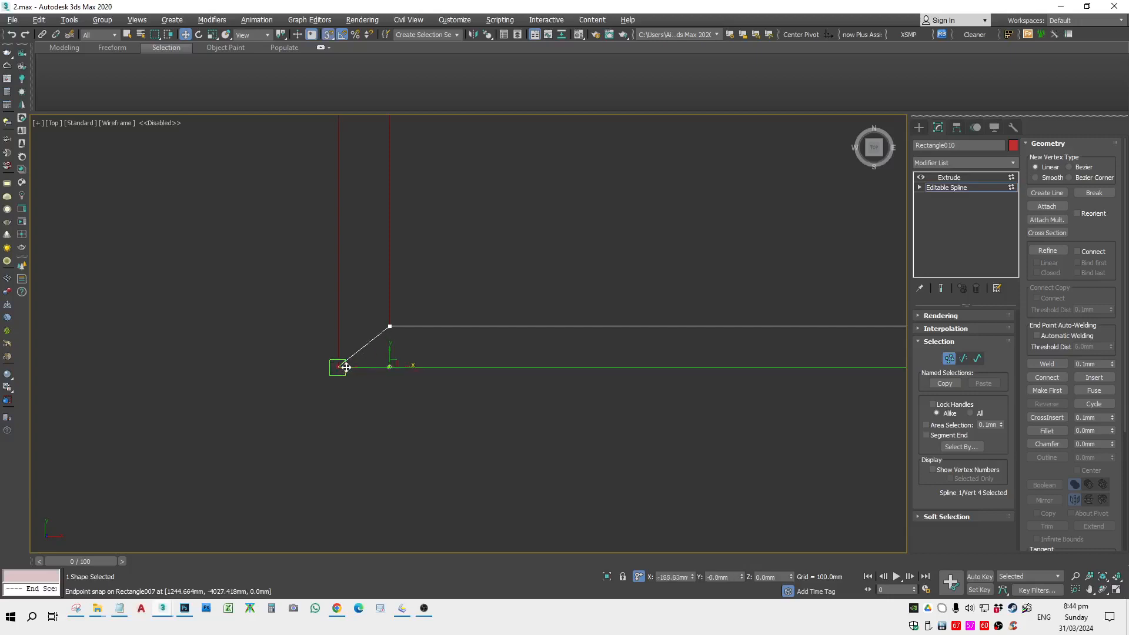
{"action": "key", "text": "s"}
{"action": "scroll", "coordinate": [350, 380], "scroll_direction": "down", "scroll_amount": 9}
{"action": "key", "text": "1"}
{"action": "left_click", "coordinate": [393, 422]}
Step: Display the walls shaded, select all the objects and examine the room from an angled view
{"action": "key", "text": "F3"}
{"action": "mouse_move", "coordinate": [393, 422]}
{"action": "middle_mouse_down", "text": "alt"}
{"action": "mouse_move", "coordinate": [410, 339]}
{"action": "mouse_move", "coordinate": [471, 335]}
{"action": "mouse_move", "coordinate": [368, 347]}
{"action": "mouse_move", "coordinate": [344, 376]}
{"action": "middle_mouse_up", "text": "alt"}
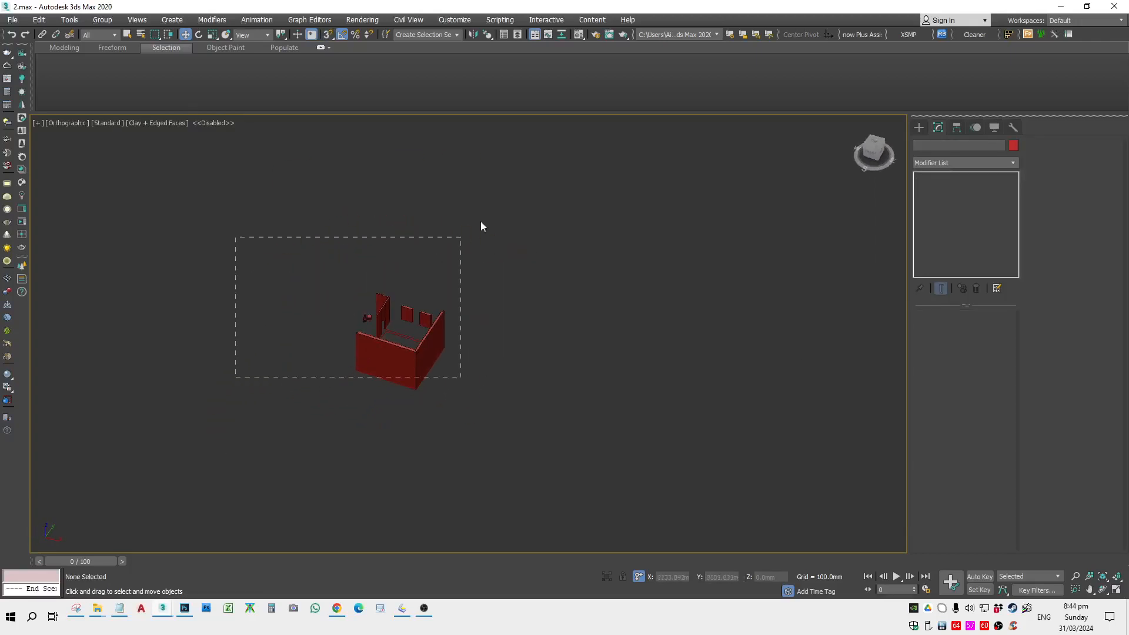
{"action": "left_click_drag", "start_coordinate": [481, 226], "coordinate": [479, 235]}
{"action": "middle_click_drag", "start_coordinate": [149, 479], "coordinate": [360, 447], "text": "alt"}
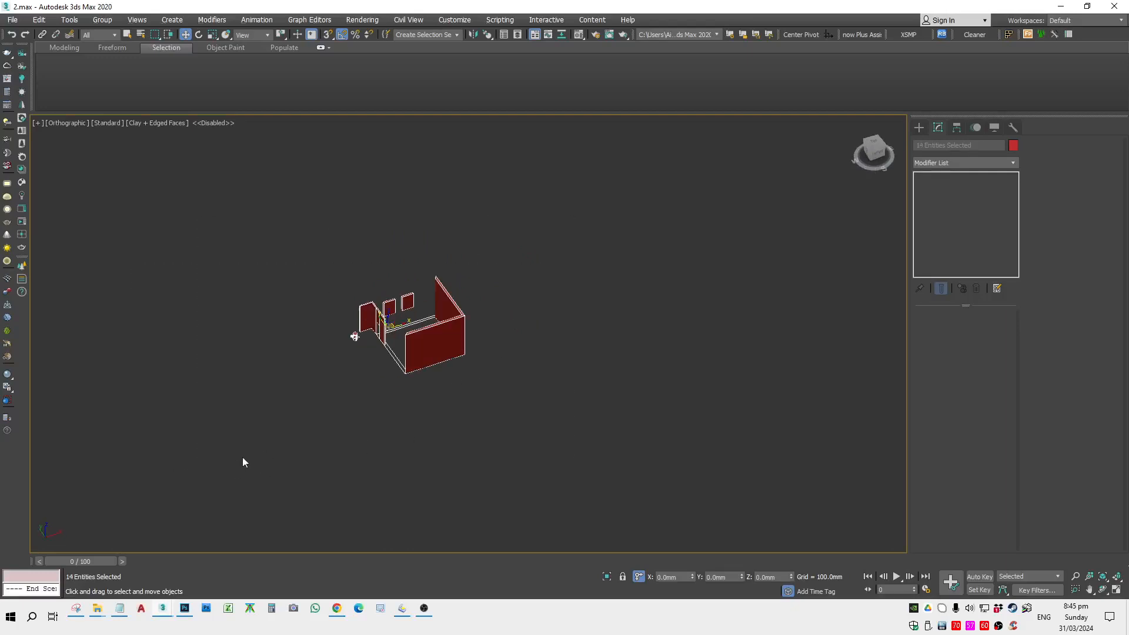
{"action": "middle_click_drag", "start_coordinate": [244, 462], "coordinate": [594, 452], "text": "alt"}
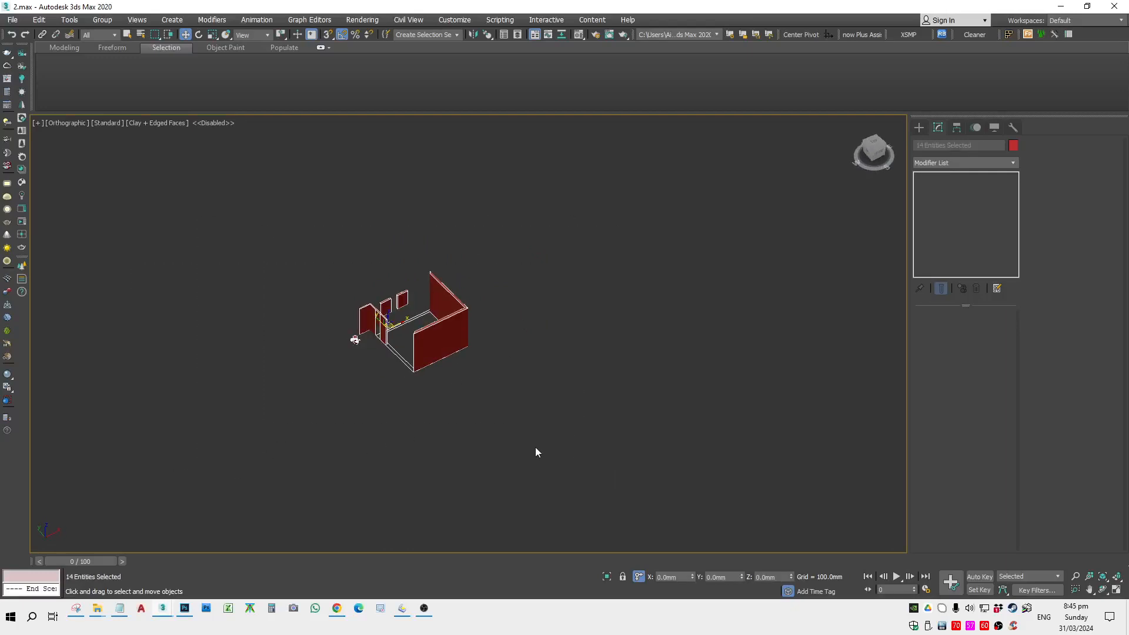
Step: Check the lesson 3 topics in the Notepad outline, then return to the 3ds Max scene and deselect all objects
{"action": "left_click", "coordinate": [120, 608]}
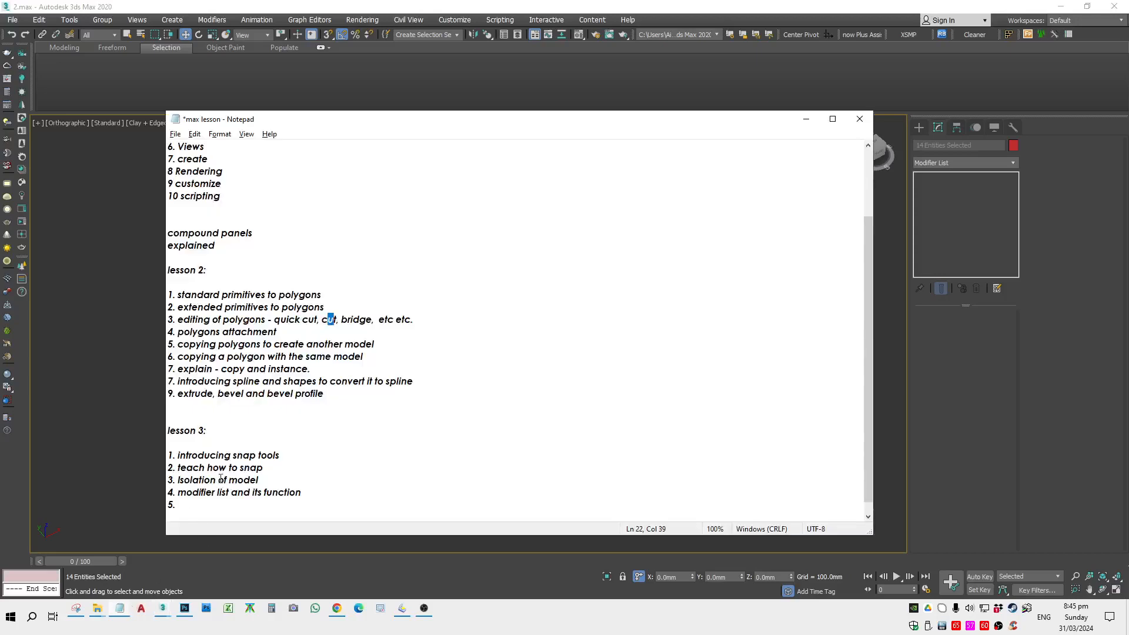
{"action": "left_click", "coordinate": [343, 4]}
{"action": "scroll", "coordinate": [383, 296], "scroll_direction": "up", "scroll_amount": 3}
{"action": "scroll", "coordinate": [383, 298], "scroll_direction": "down", "scroll_amount": 2}
{"action": "middle_click_drag", "start_coordinate": [347, 333], "coordinate": [374, 336], "text": "alt"}
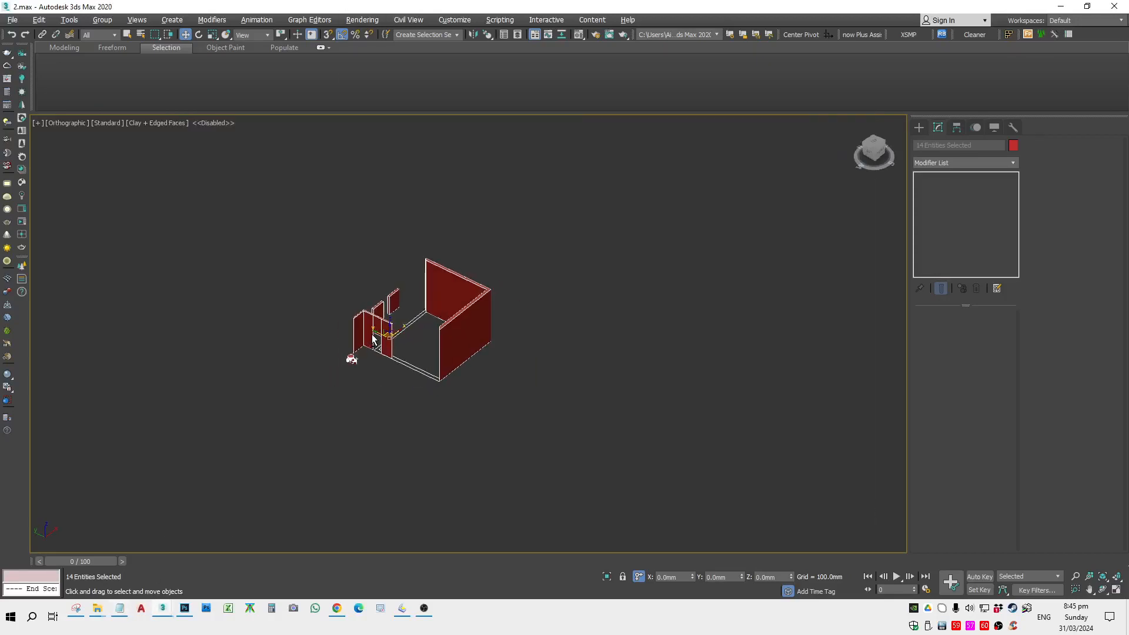
{"action": "scroll", "coordinate": [374, 336], "scroll_direction": "up", "scroll_amount": 4}
{"action": "left_click", "coordinate": [648, 419]}
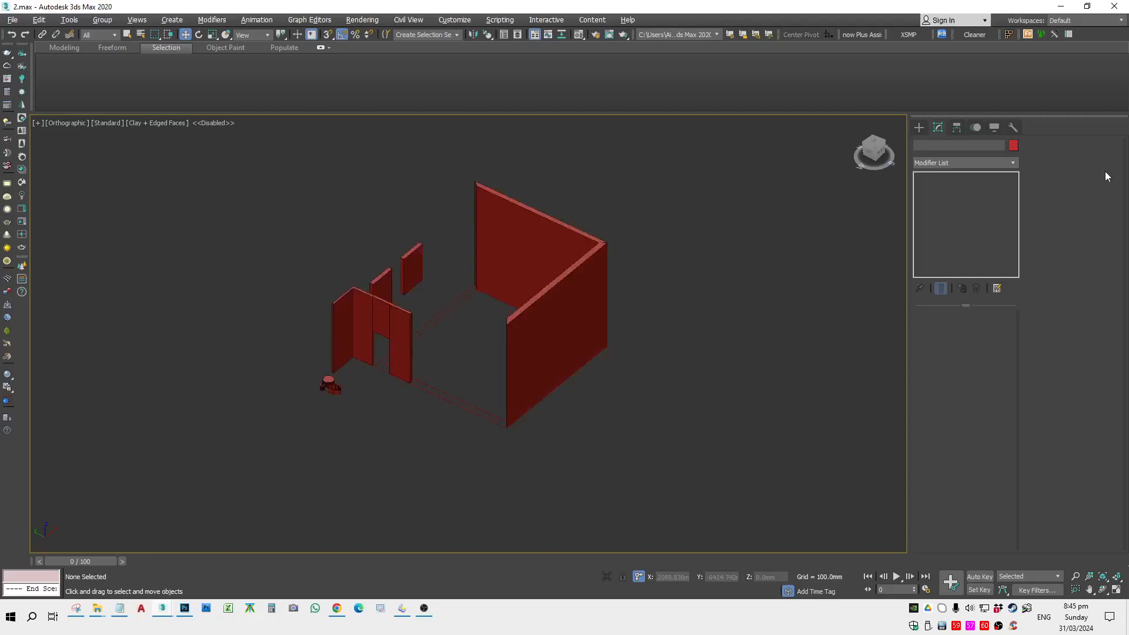
Step: Place a Text spline on the ground in front of the red walls and end the Text tool
{"action": "left_click", "coordinate": [920, 127]}
{"action": "left_click", "coordinate": [933, 145]}
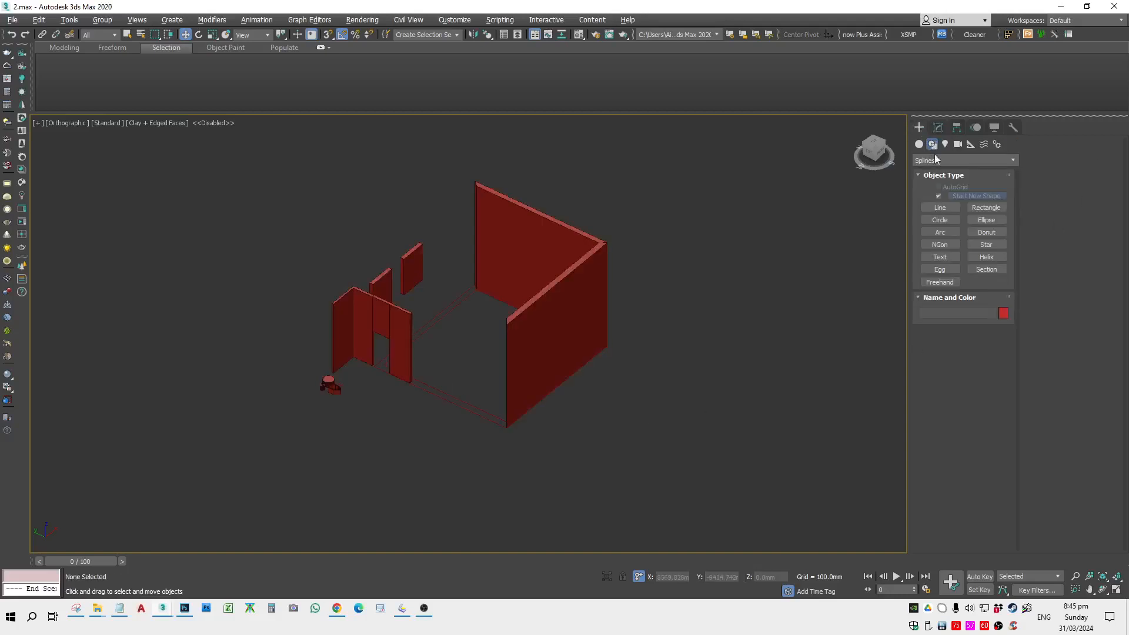
{"action": "left_click", "coordinate": [940, 257]}
{"action": "left_click", "coordinate": [686, 439]}
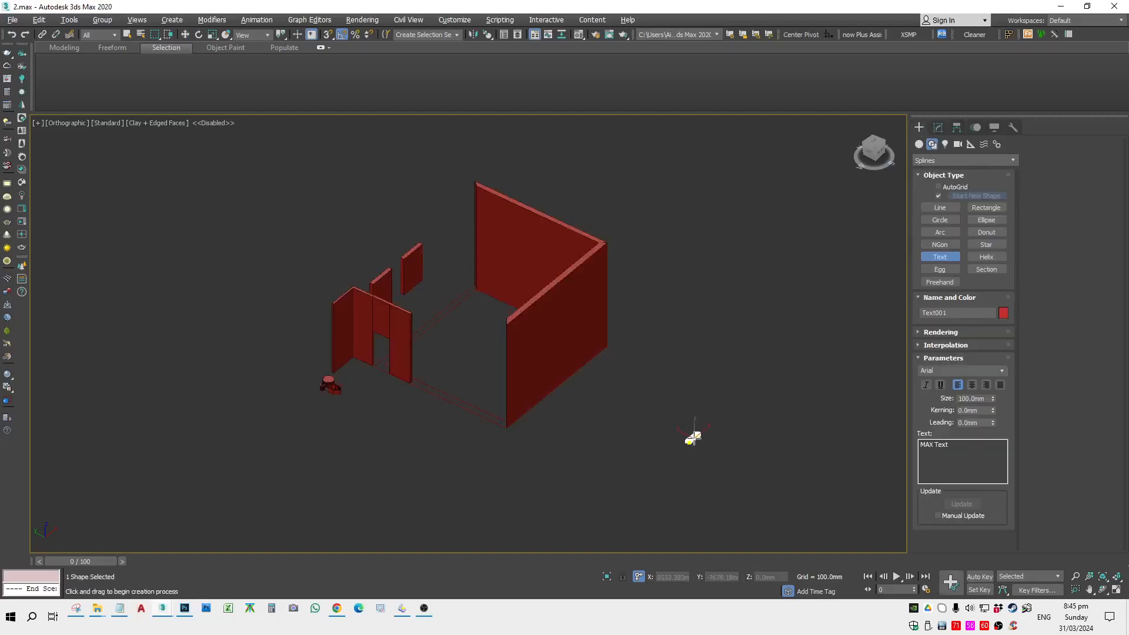
{"action": "scroll", "coordinate": [721, 442], "scroll_direction": "up", "scroll_amount": 5}
{"action": "right_click", "coordinate": [612, 442]}
{"action": "scroll", "coordinate": [612, 441], "scroll_direction": "up", "scroll_amount": 5}
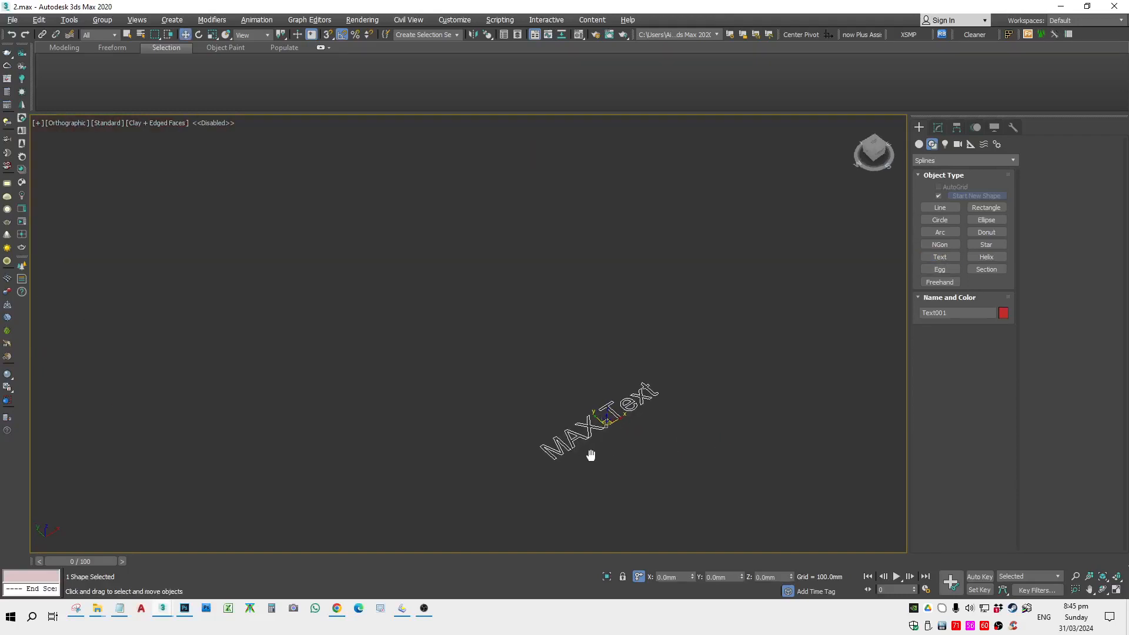
Step: Set the text shape's size to 678 mm and apply an Extrude modifier
{"action": "left_click", "coordinate": [937, 128]}
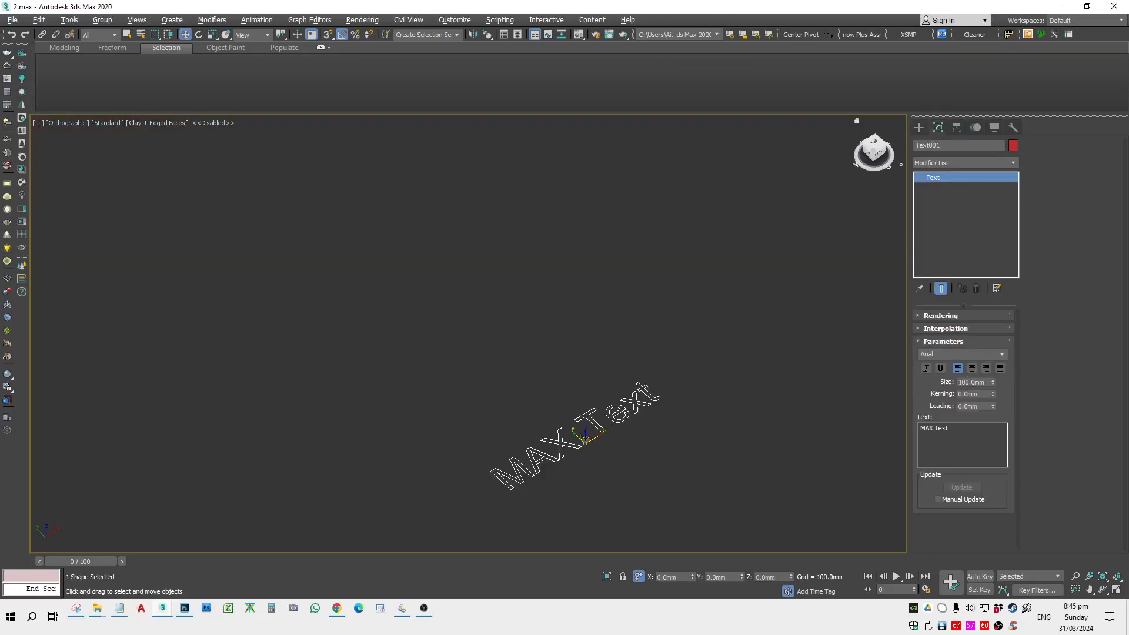
{"action": "left_click_drag", "start_coordinate": [993, 381], "coordinate": [909, 102]}
{"action": "scroll", "coordinate": [647, 412], "scroll_direction": "down", "scroll_amount": 6}
{"action": "middle_click_drag", "start_coordinate": [676, 432], "coordinate": [673, 305]}
{"action": "left_click", "coordinate": [941, 163]}
{"action": "left_click", "coordinate": [943, 220]}
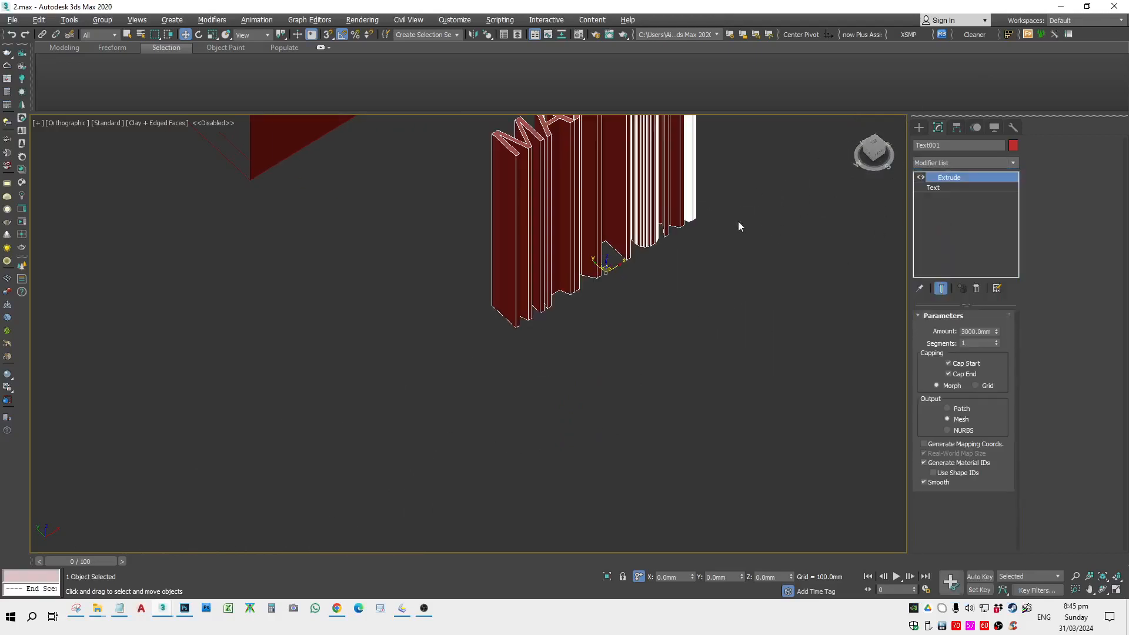
Step: Change the extruded text's font to Magneto Bold and increase its size further
{"action": "left_click", "coordinate": [944, 187]}
{"action": "left_click", "coordinate": [1001, 355]}
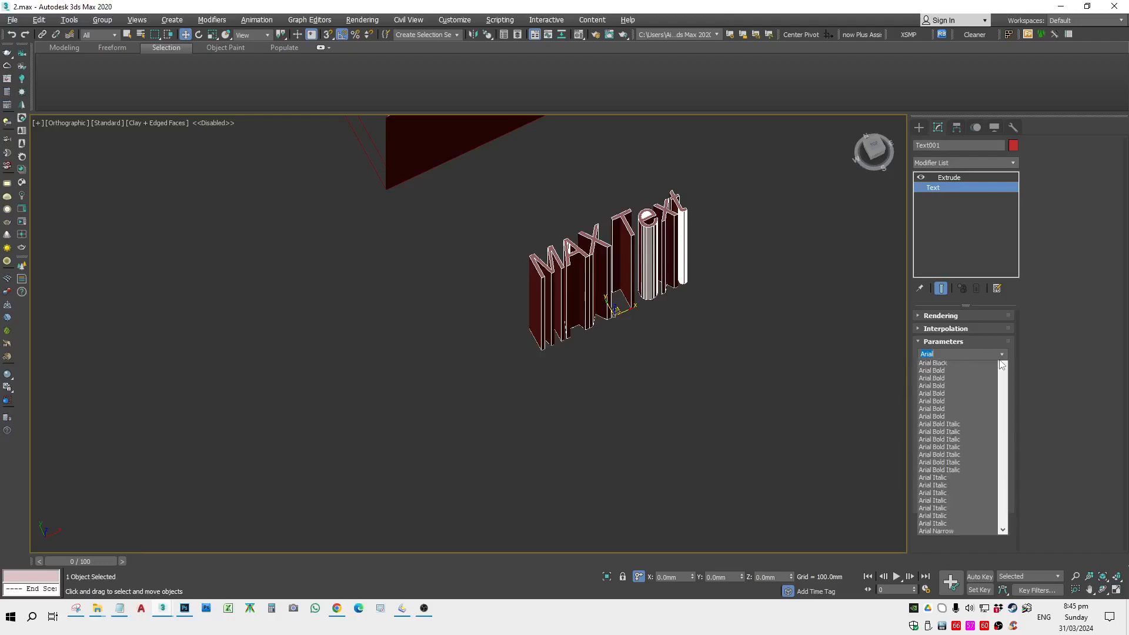
{"action": "left_click_drag", "start_coordinate": [1001, 402], "coordinate": [1002, 502]}
{"action": "left_click", "coordinate": [954, 473]}
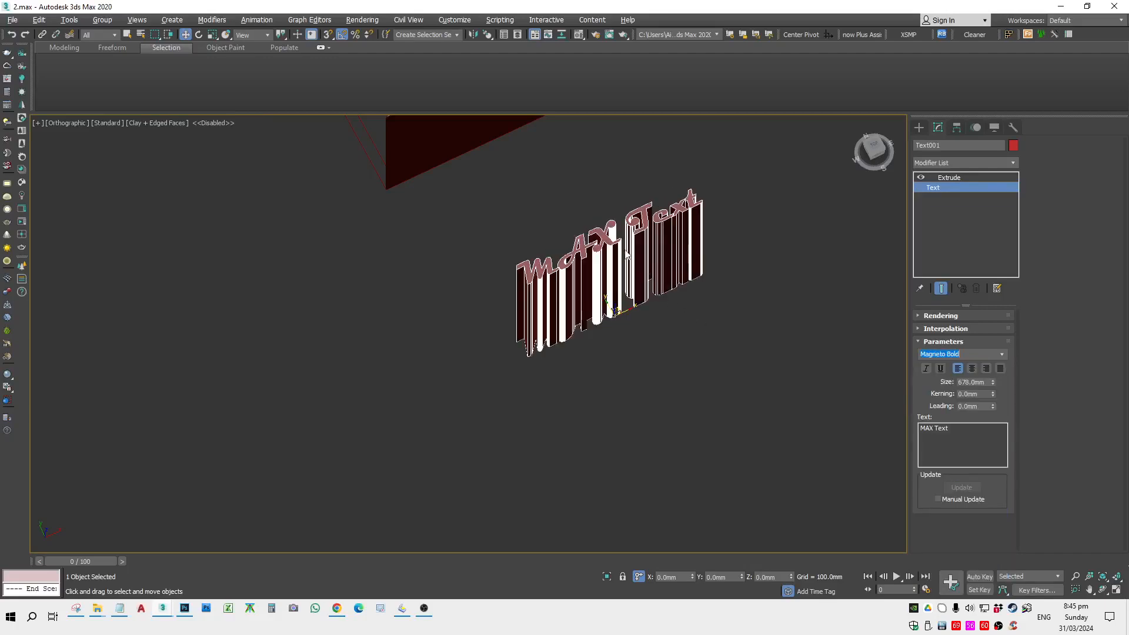
{"action": "key", "text": "z"}
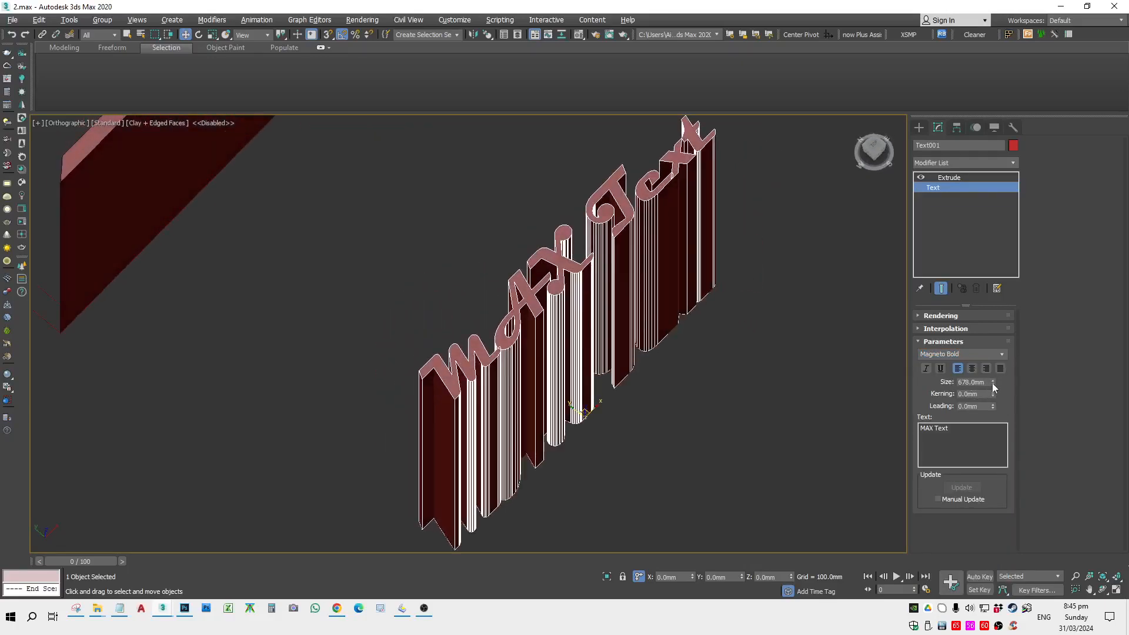
{"action": "left_click_drag", "start_coordinate": [993, 383], "coordinate": [963, 196]}
Step: Set the text's Extrude amount to 150 mm
{"action": "left_click", "coordinate": [963, 178]}
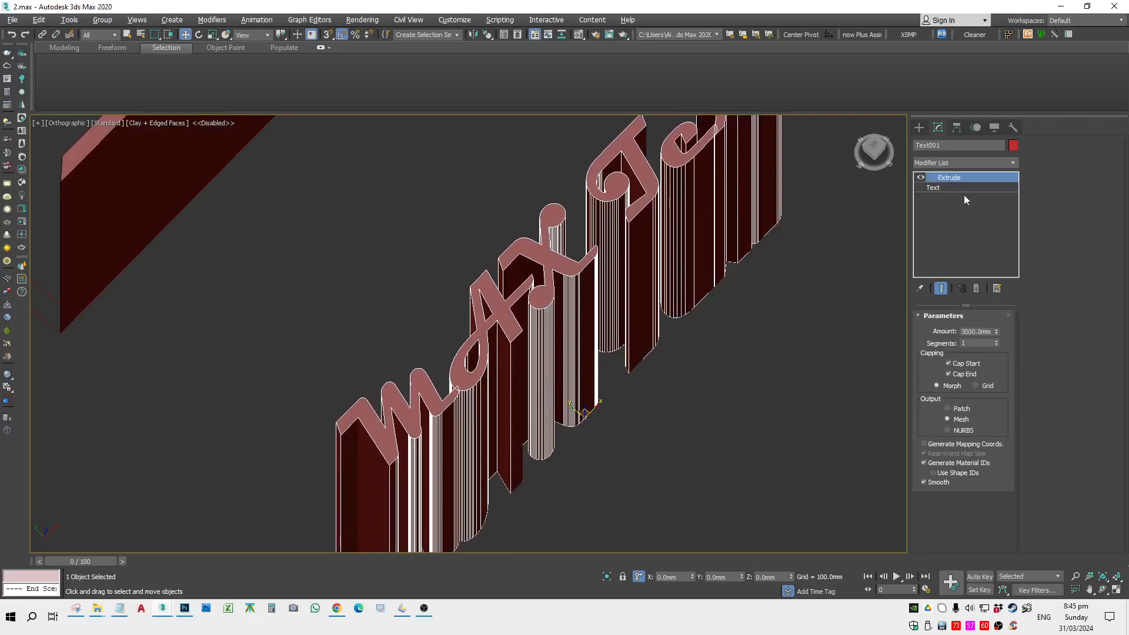
{"action": "left_click_drag", "start_coordinate": [996, 332], "coordinate": [310, 61]}
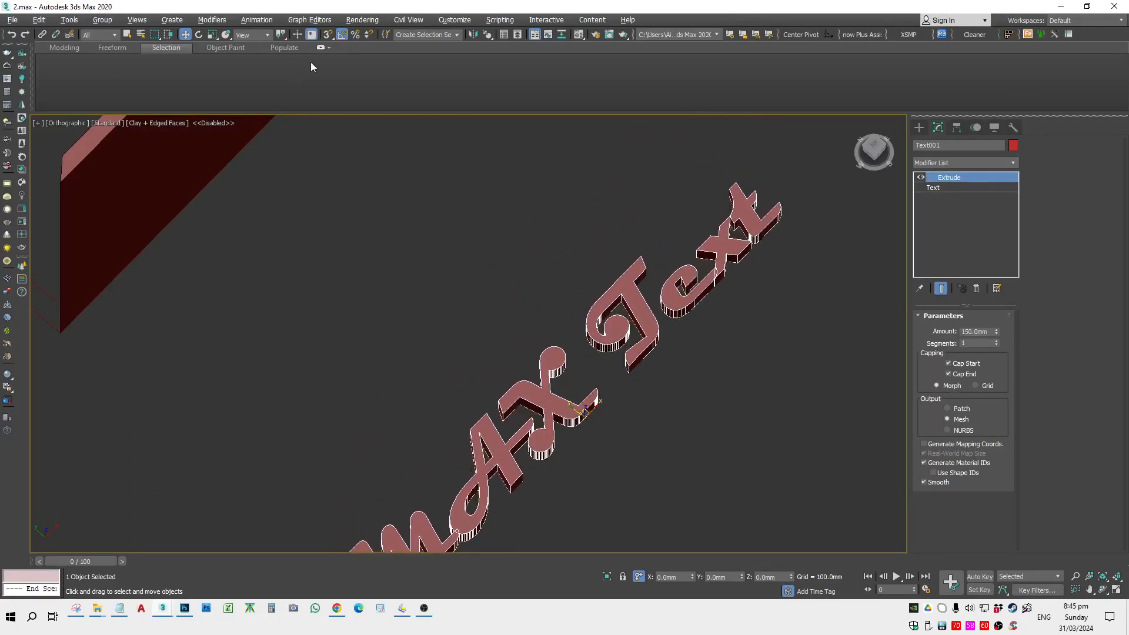
{"action": "right_click", "coordinate": [310, 62]}
{"action": "scroll", "coordinate": [559, 179], "scroll_direction": "down", "scroll_amount": 1}
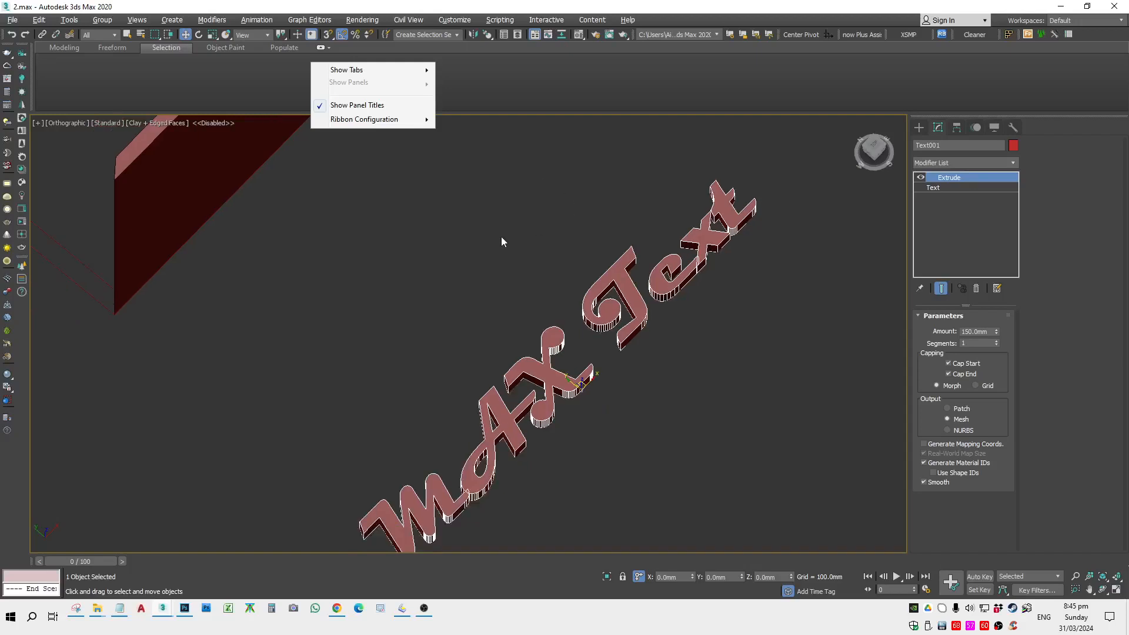
{"action": "left_click", "coordinate": [405, 153]}
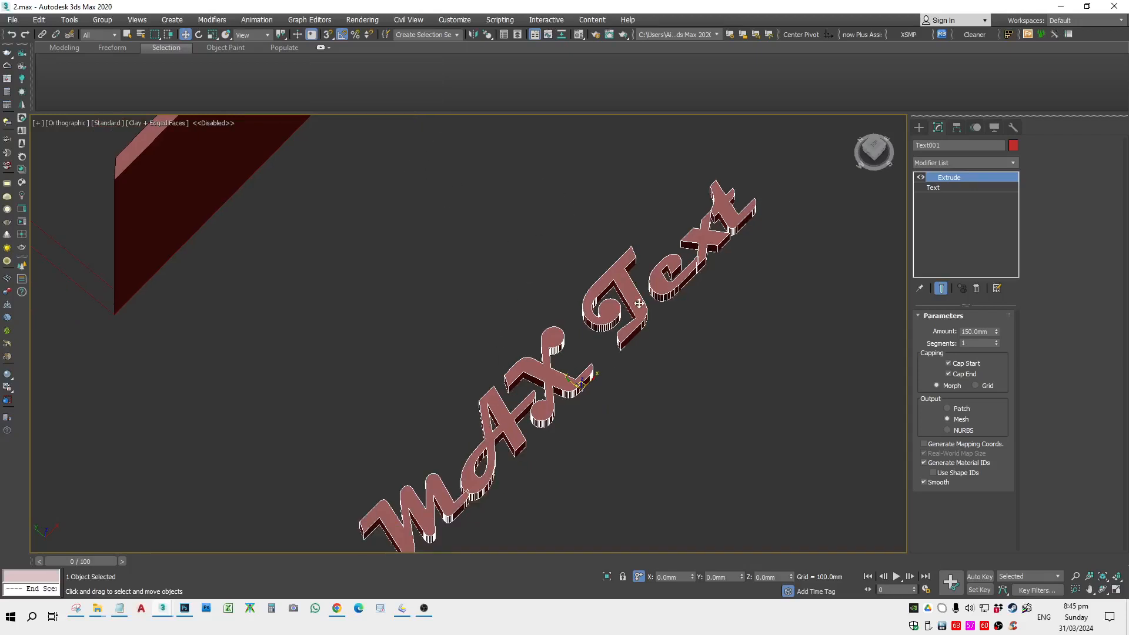
{"action": "middle_click_drag", "start_coordinate": [647, 297], "coordinate": [638, 310]}
{"action": "scroll", "coordinate": [733, 305], "scroll_direction": "down", "scroll_amount": 1}
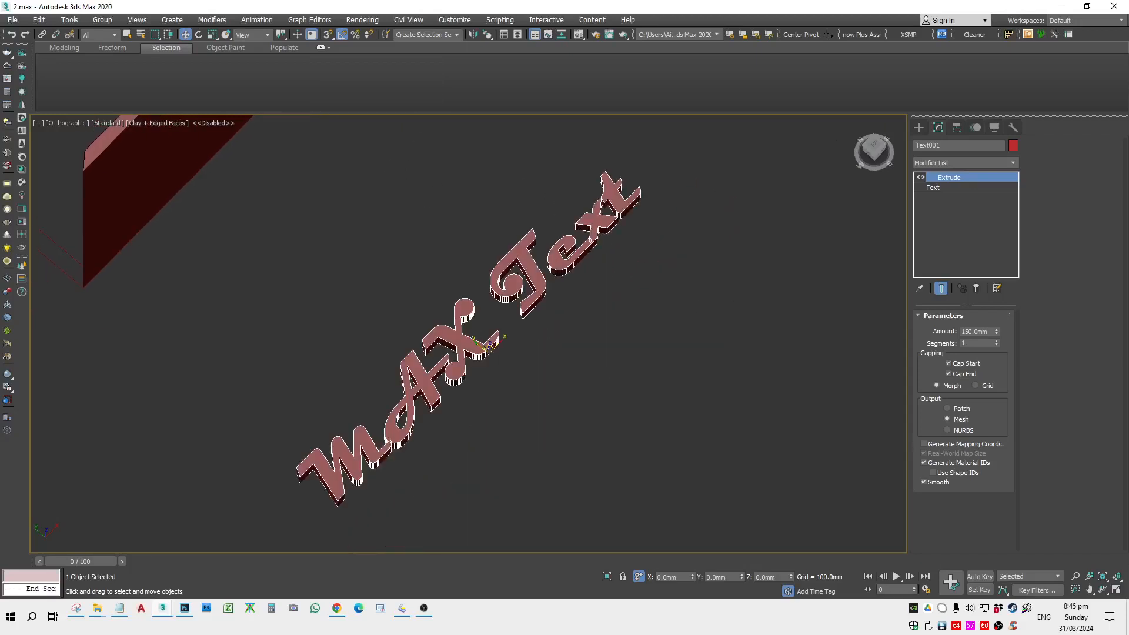
Step: From a side view, clone the extruded text once as a copy directly below the original
{"action": "key", "text": "t"}
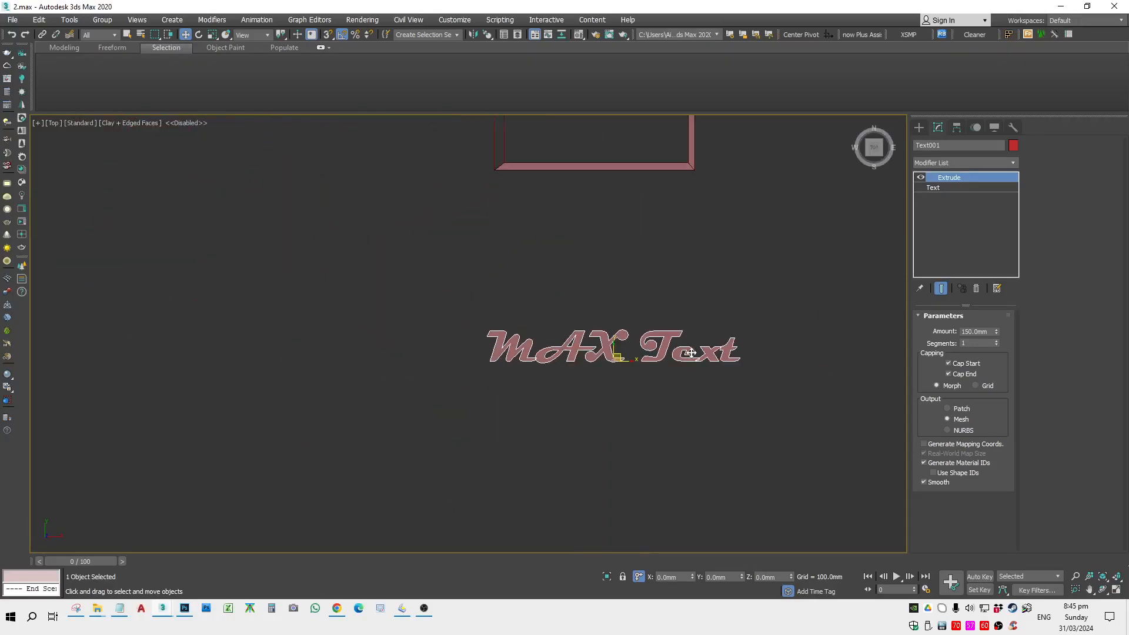
{"action": "mouse_move", "coordinate": [644, 372]}
{"action": "middle_mouse_down", "text": "alt"}
{"action": "mouse_move", "coordinate": [625, 332]}
{"action": "mouse_move", "coordinate": [614, 338]}
{"action": "middle_mouse_up", "text": "alt"}
{"action": "scroll", "coordinate": [615, 338], "scroll_direction": "up", "scroll_amount": 4}
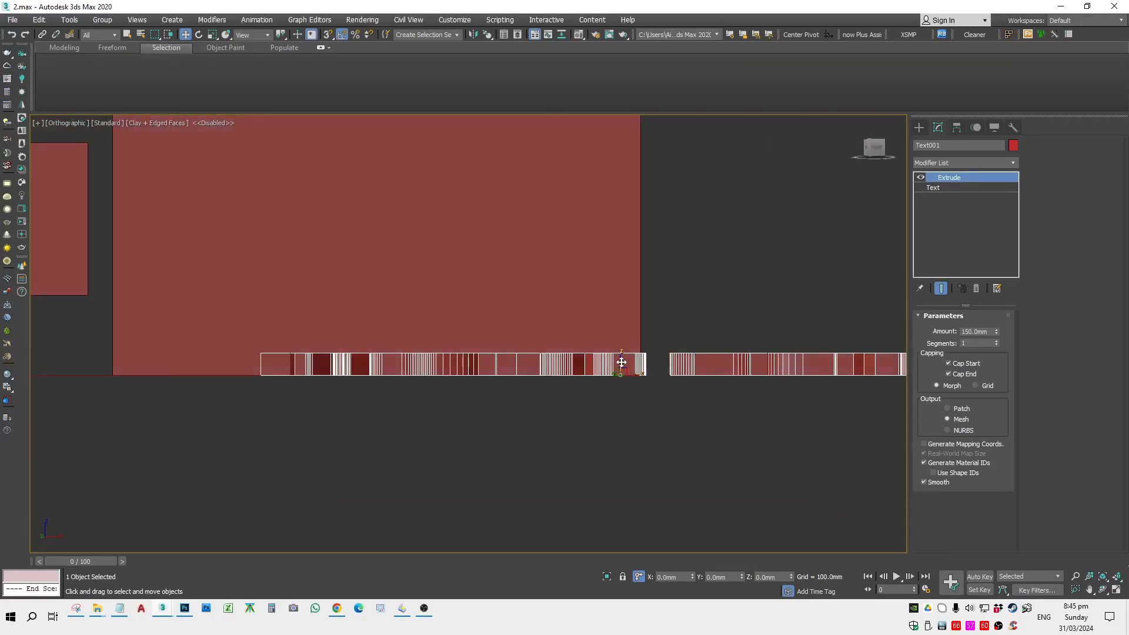
{"action": "left_click_drag", "start_coordinate": [621, 364], "coordinate": [623, 391], "text": "shift"}
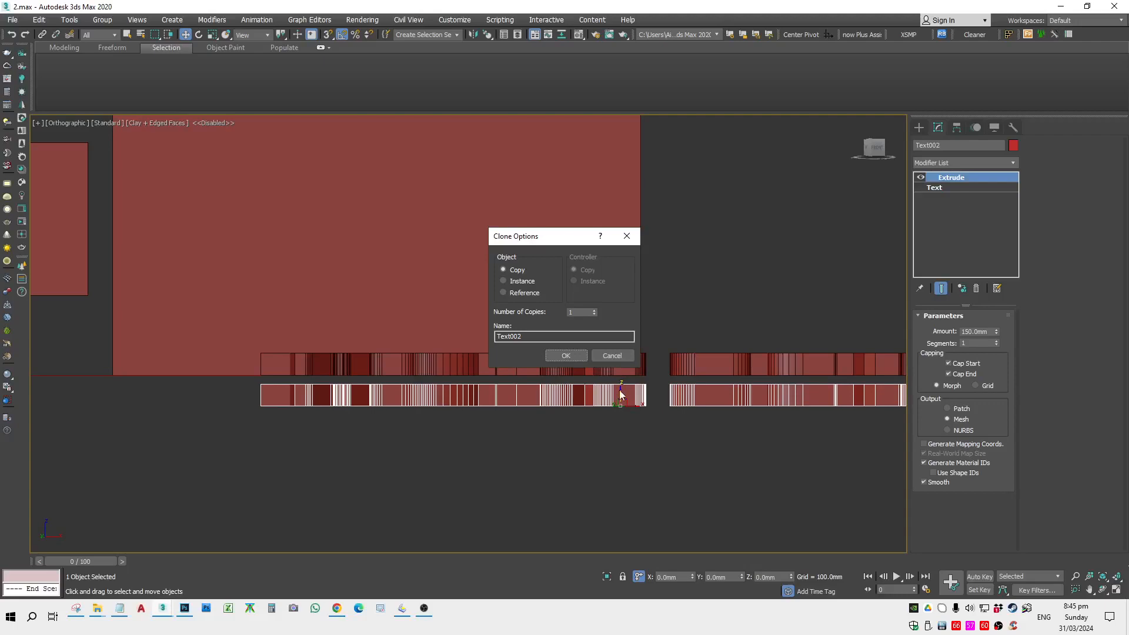
{"action": "left_click", "coordinate": [568, 360]}
Step: Move the copied text straight up and snap its top face to the underside of the original text
{"action": "scroll", "coordinate": [306, 382], "scroll_direction": "up", "scroll_amount": 2}
{"action": "key", "text": "space"}
{"action": "key", "text": "s"}
{"action": "left_click_drag", "start_coordinate": [306, 399], "coordinate": [307, 374]}
{"action": "key", "text": "s"}
{"action": "key", "text": "space"}
Step: Deselect the text and examine the two stacked copies from an angled view
{"action": "scroll", "coordinate": [317, 382], "scroll_direction": "down", "scroll_amount": 4}
{"action": "middle_click_drag", "start_coordinate": [447, 412], "coordinate": [574, 493], "text": "alt"}
{"action": "left_click", "coordinate": [574, 492]}
{"action": "left_click", "coordinate": [584, 455]}
{"action": "scroll", "coordinate": [592, 422], "scroll_direction": "down", "scroll_amount": 2}
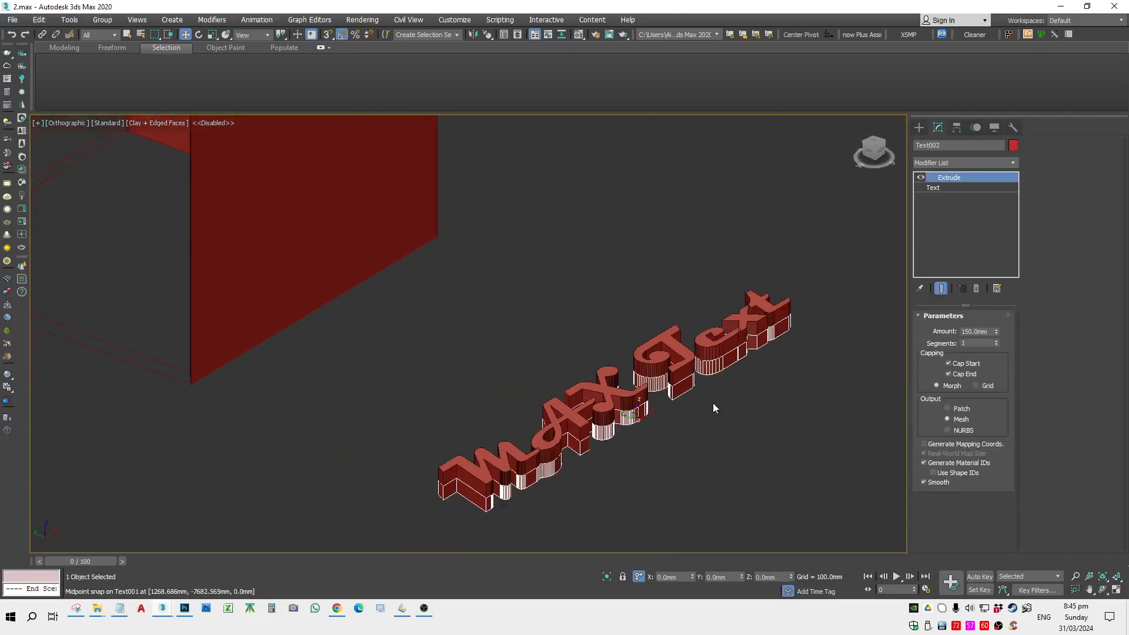
{"action": "left_click", "coordinate": [746, 409]}
{"action": "scroll", "coordinate": [666, 393], "scroll_direction": "up", "scroll_amount": 2}
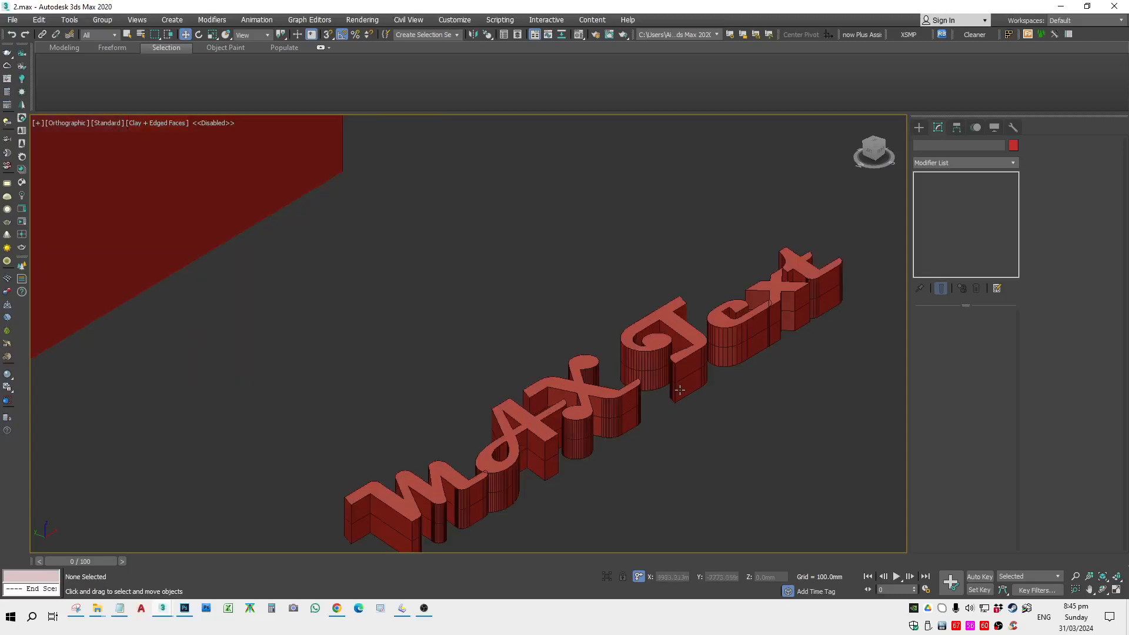
{"action": "key", "text": "alt+Tab"}
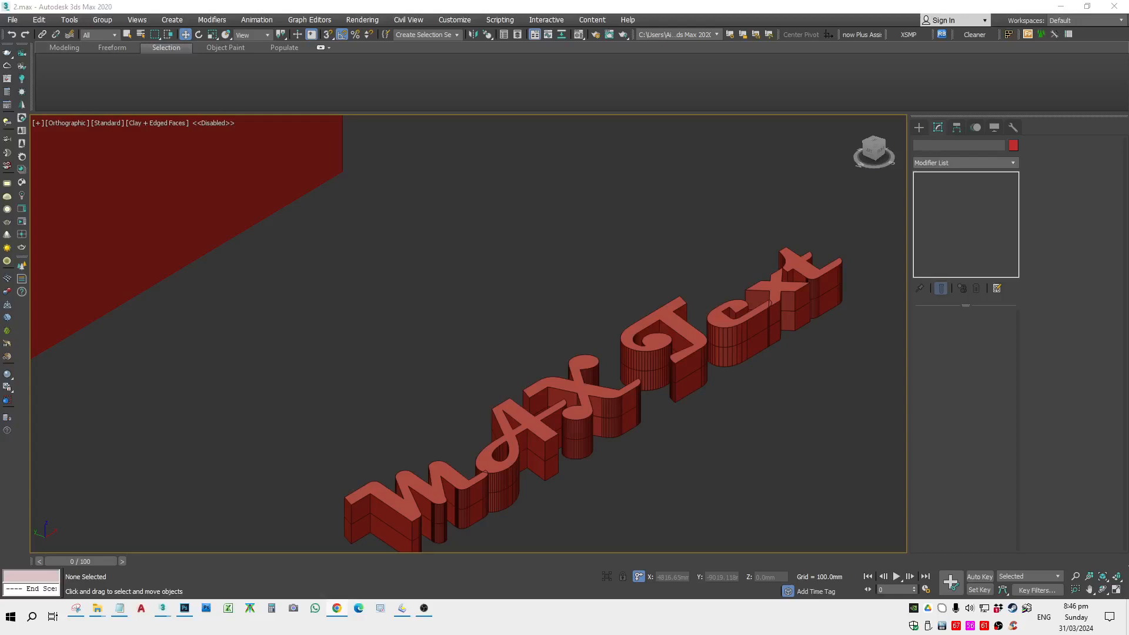
Step: Select every object in the scene and look over the whole model
{"action": "scroll", "coordinate": [686, 387], "scroll_direction": "down", "scroll_amount": 10}
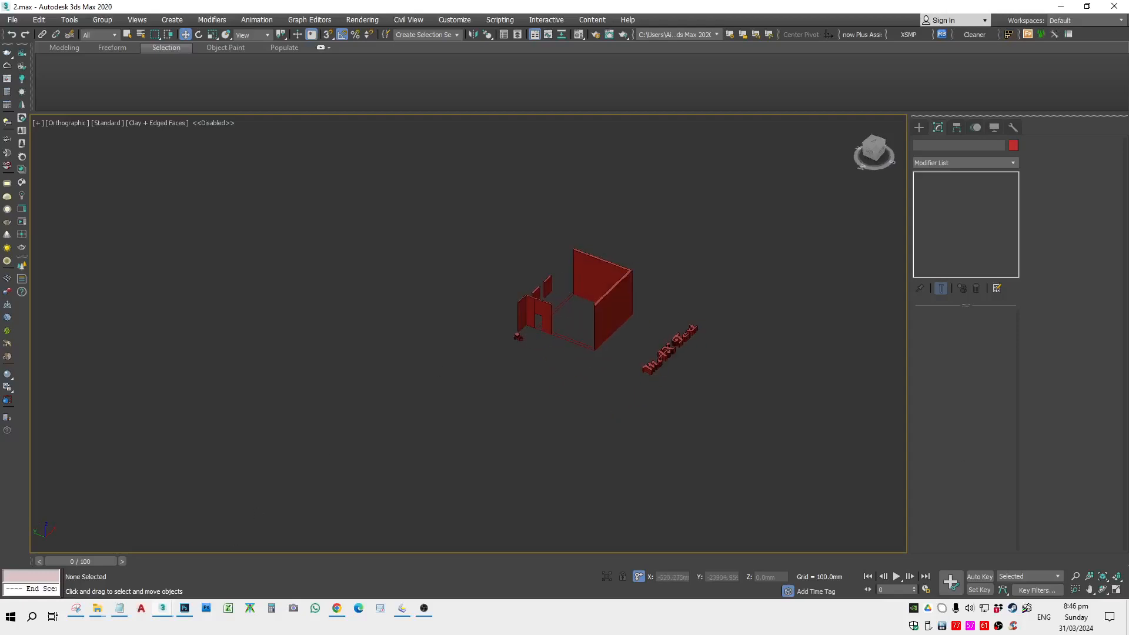
{"action": "key", "text": "alt+Tab"}
{"action": "middle_click_drag", "start_coordinate": [412, 219], "coordinate": [365, 292]}
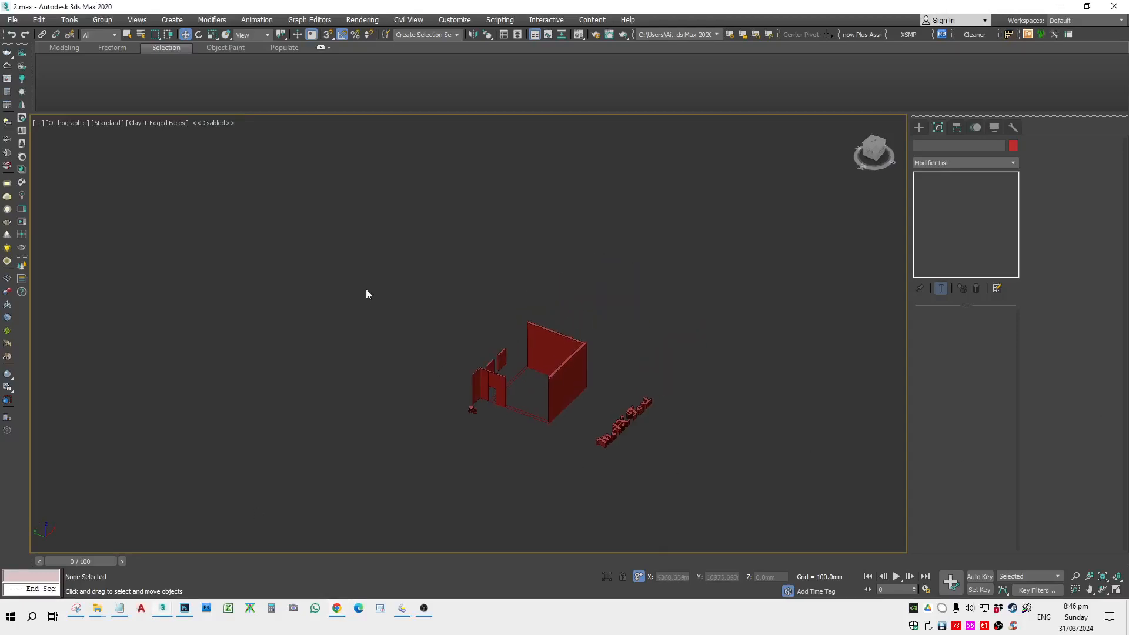
{"action": "key", "text": "ctrl+a"}
{"action": "scroll", "coordinate": [772, 448], "scroll_direction": "down", "scroll_amount": 3}
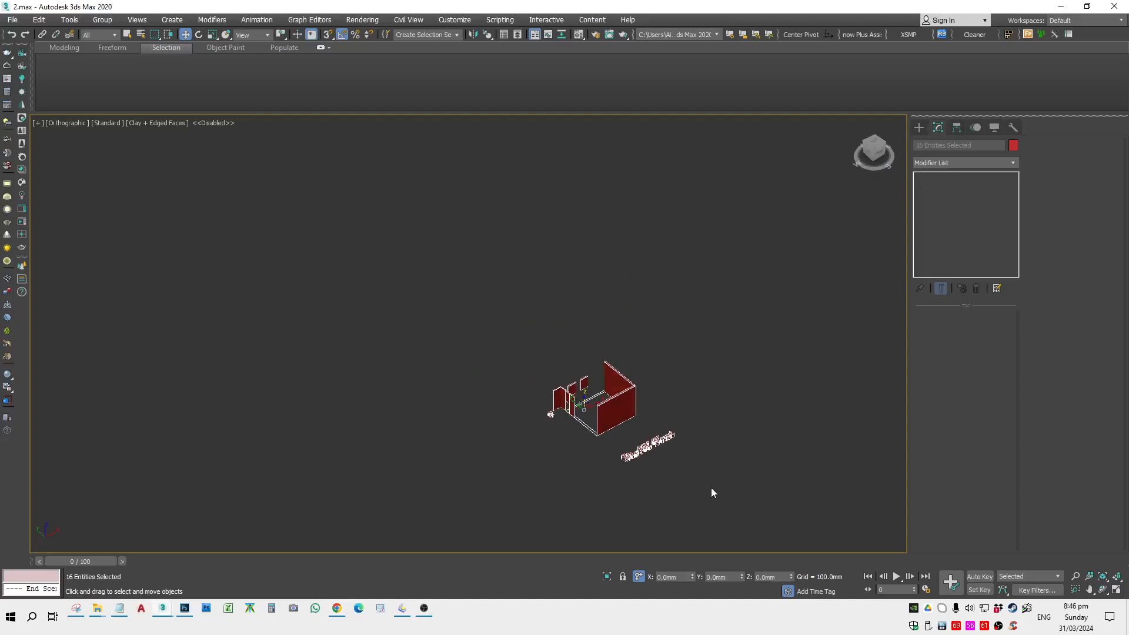
{"action": "scroll", "coordinate": [647, 414], "scroll_direction": "up", "scroll_amount": 5}
Step: Select the long front wall, review its Convert To options, and clear the selection
{"action": "left_click", "coordinate": [630, 352]}
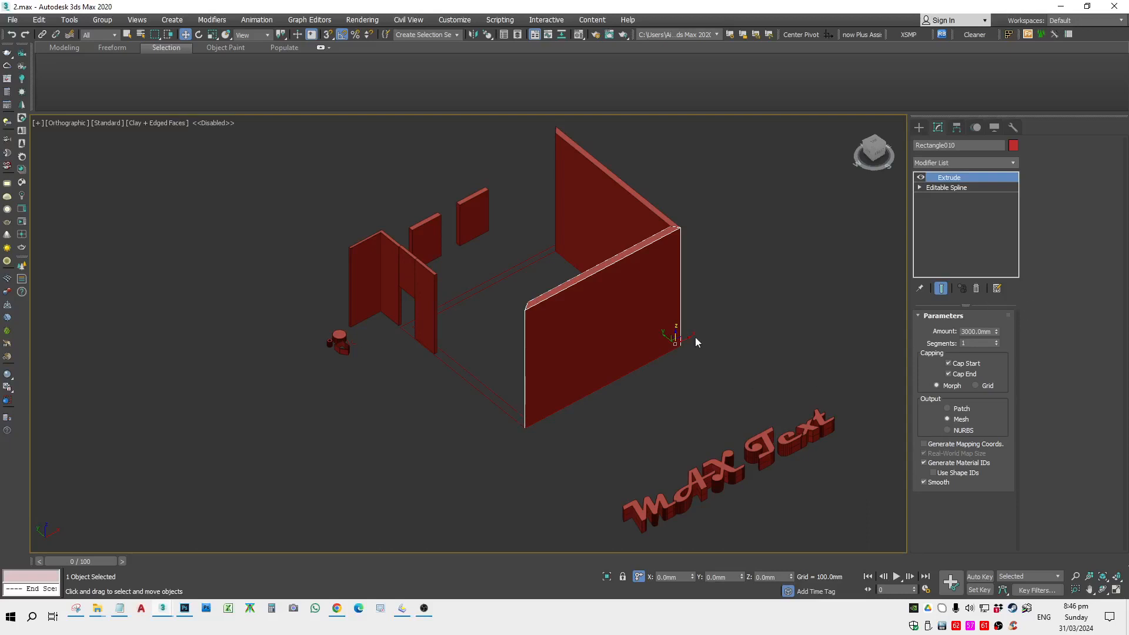
{"action": "right_click", "coordinate": [628, 291]}
{"action": "mouse_move", "coordinate": [722, 419]}
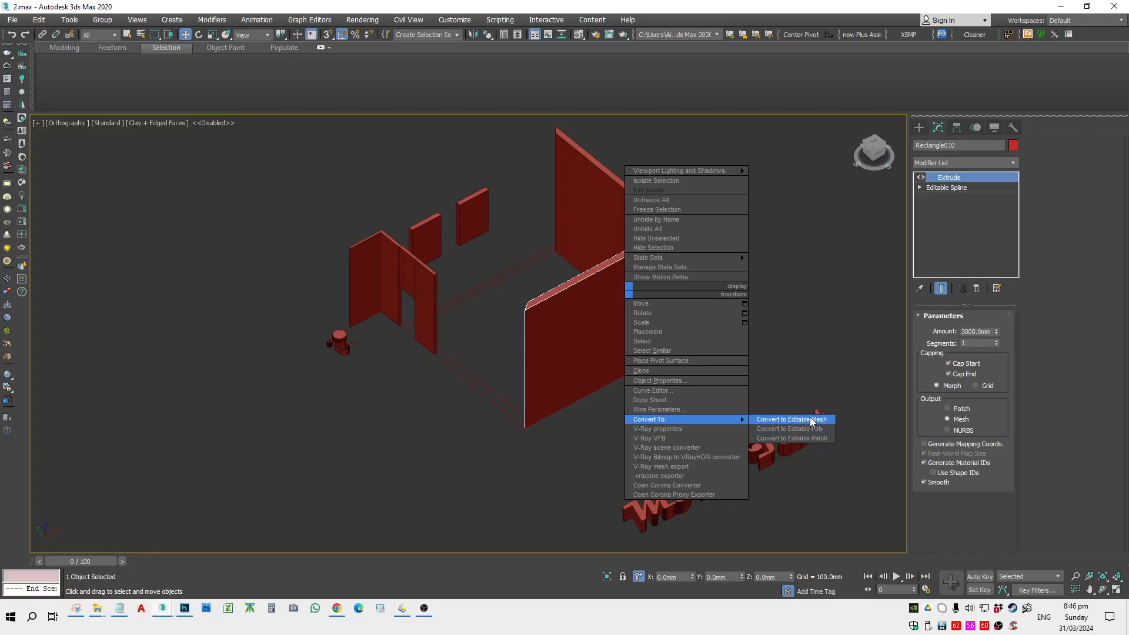
{"action": "left_click", "coordinate": [812, 421]}
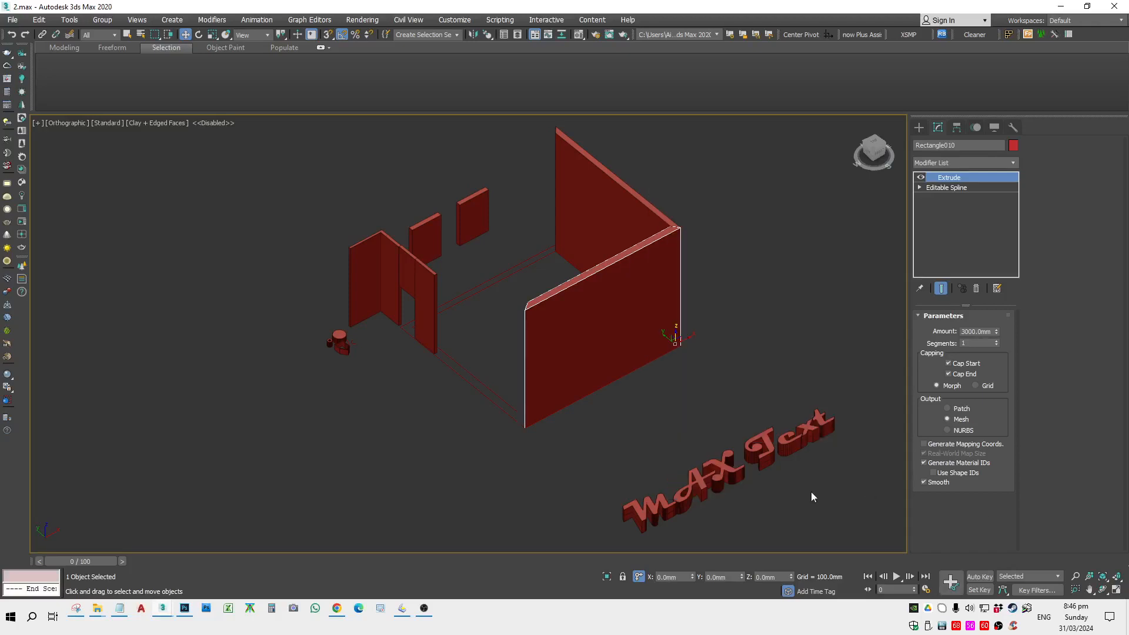
{"action": "scroll", "coordinate": [713, 478], "scroll_direction": "down", "scroll_amount": 3}
{"action": "left_click", "coordinate": [681, 489]}
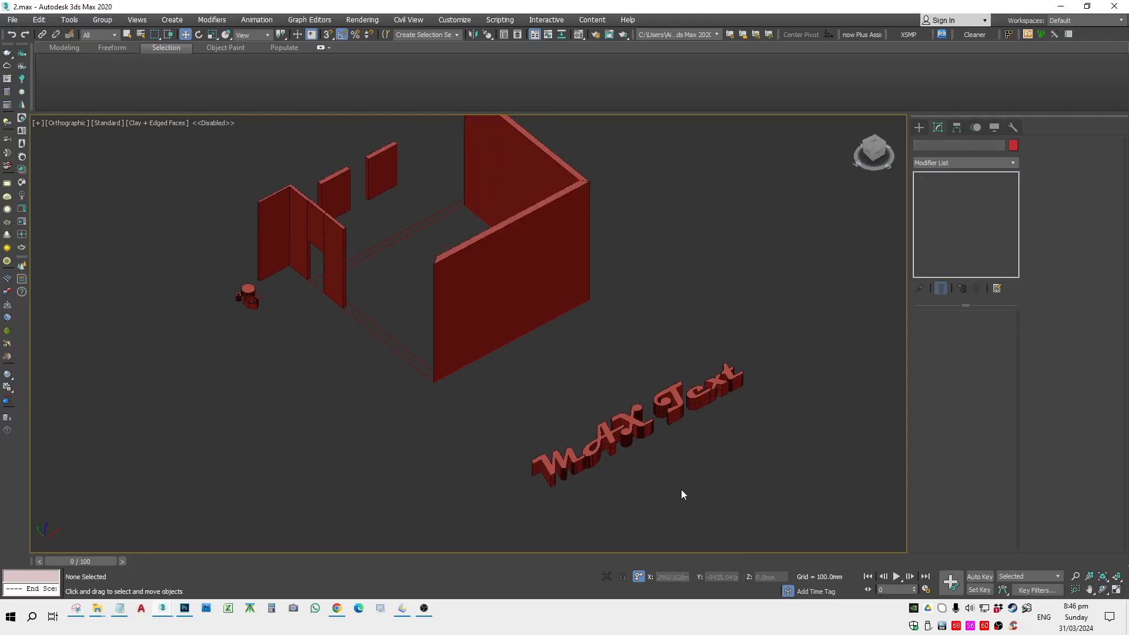
Step: Switch to the Notepad file "max lesson" to check the lesson outline, and return to the 3ds Max scene
{"action": "scroll", "coordinate": [682, 485], "scroll_direction": "down", "scroll_amount": 5}
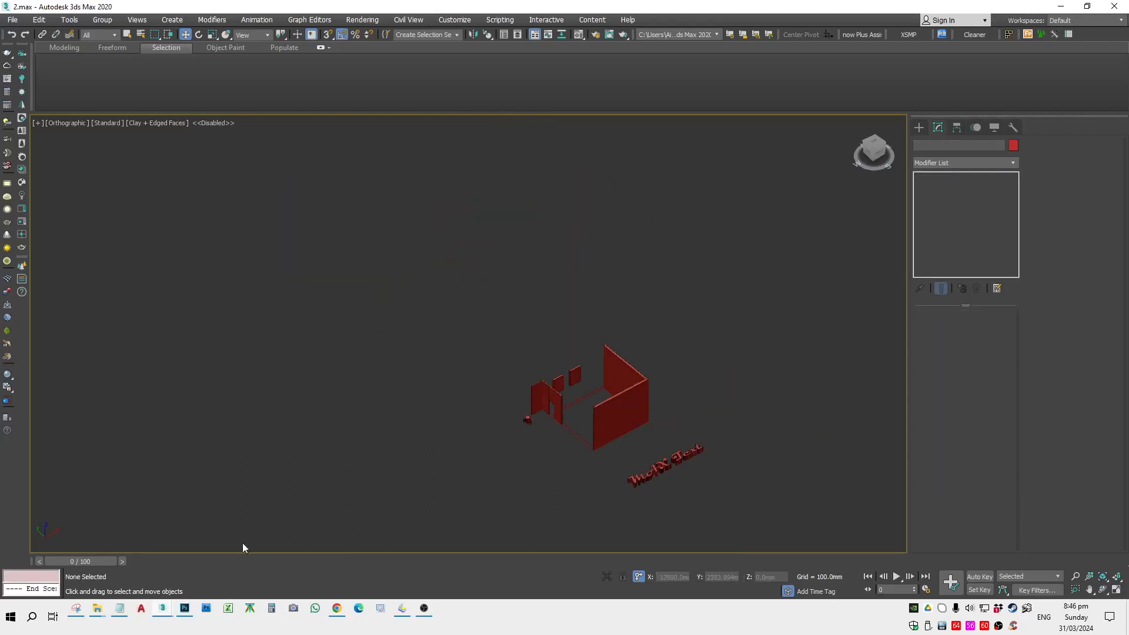
{"action": "left_click", "coordinate": [120, 608]}
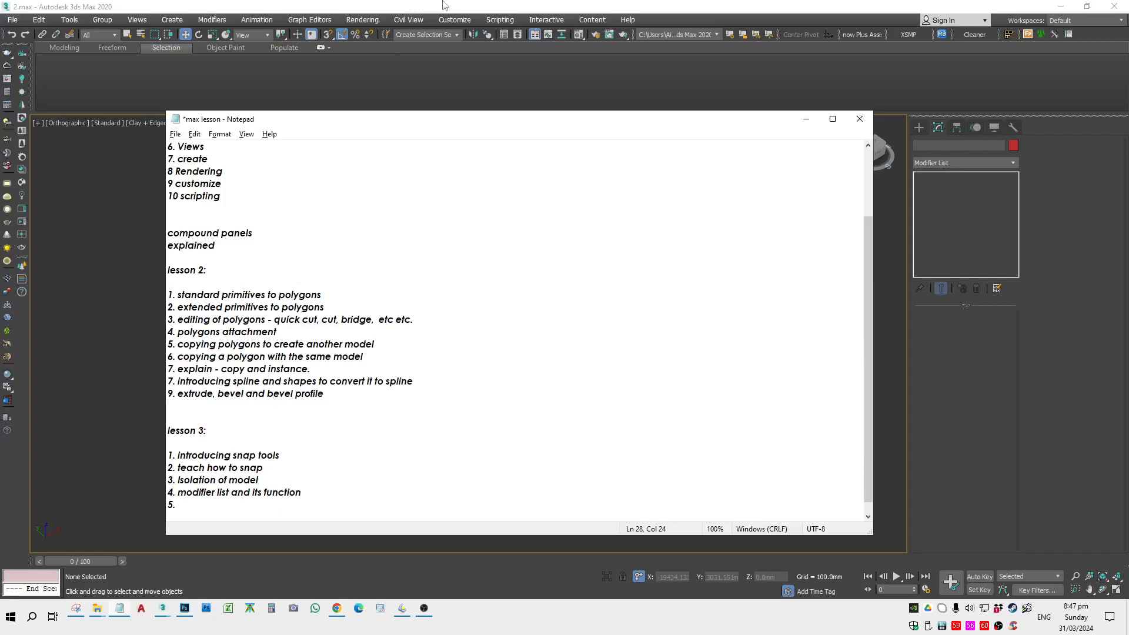
{"action": "left_click", "coordinate": [472, 6]}
{"action": "middle_click_drag", "start_coordinate": [639, 464], "coordinate": [573, 417]}
{"action": "scroll", "coordinate": [496, 427], "scroll_direction": "up", "scroll_amount": 3}
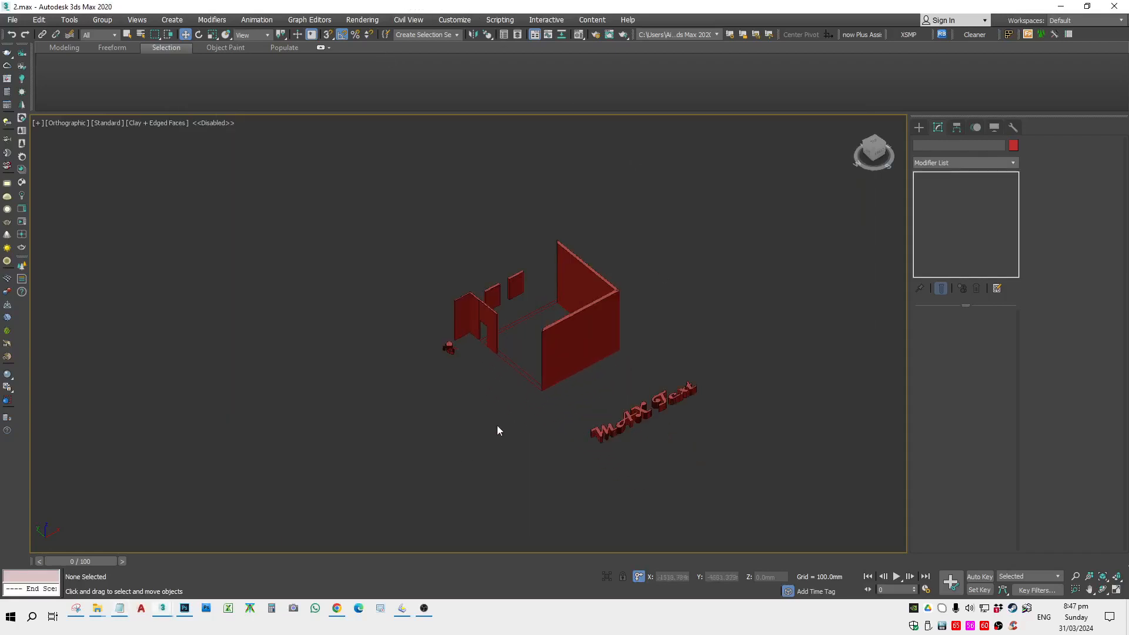
{"action": "middle_click_drag", "start_coordinate": [496, 426], "coordinate": [414, 434]}
Step: Open the exec1 folder's images and view 1.JPG through 4.JPG as exercise references, and return to 3ds Max
{"action": "left_click", "coordinate": [94, 615]}
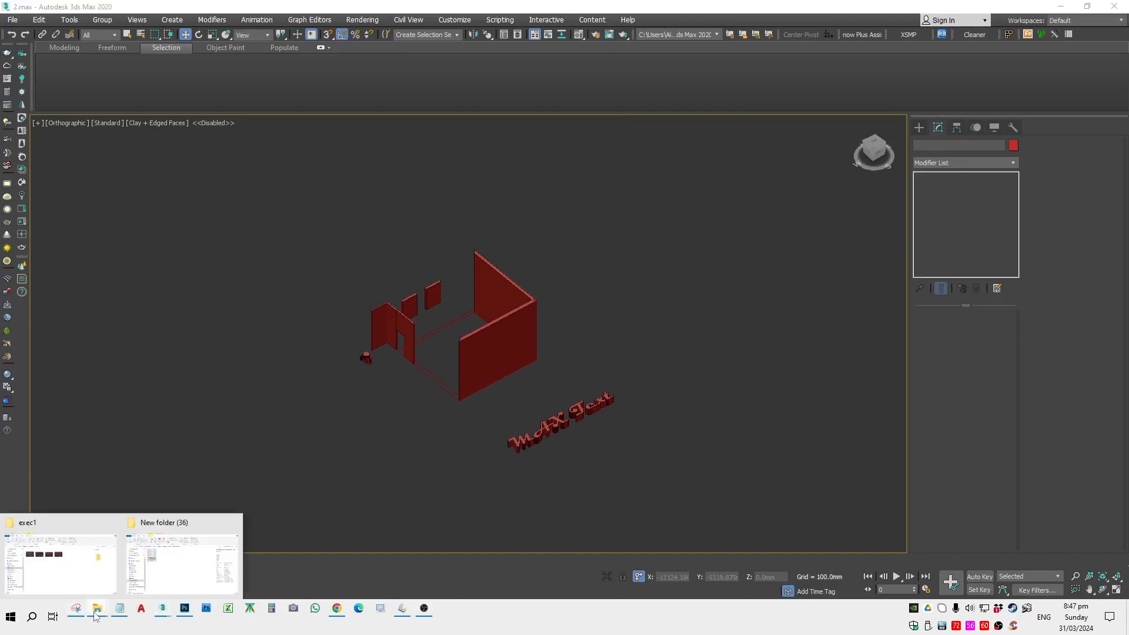
{"action": "left_click", "coordinate": [84, 579]}
{"action": "left_click", "coordinate": [212, 215]}
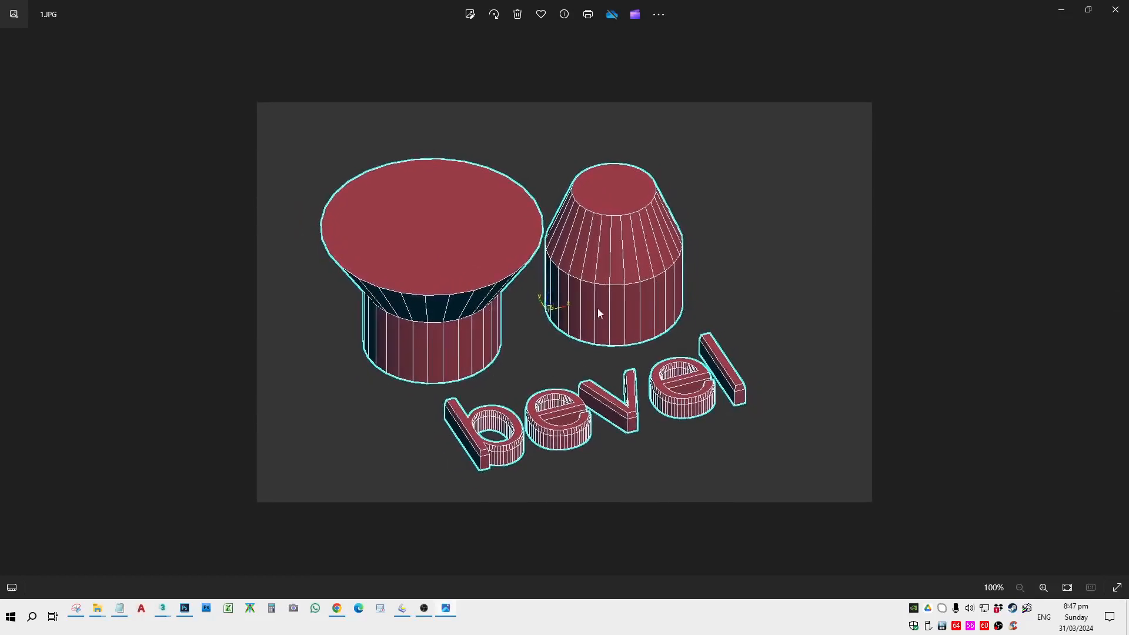
{"action": "left_click", "coordinate": [1117, 302]}
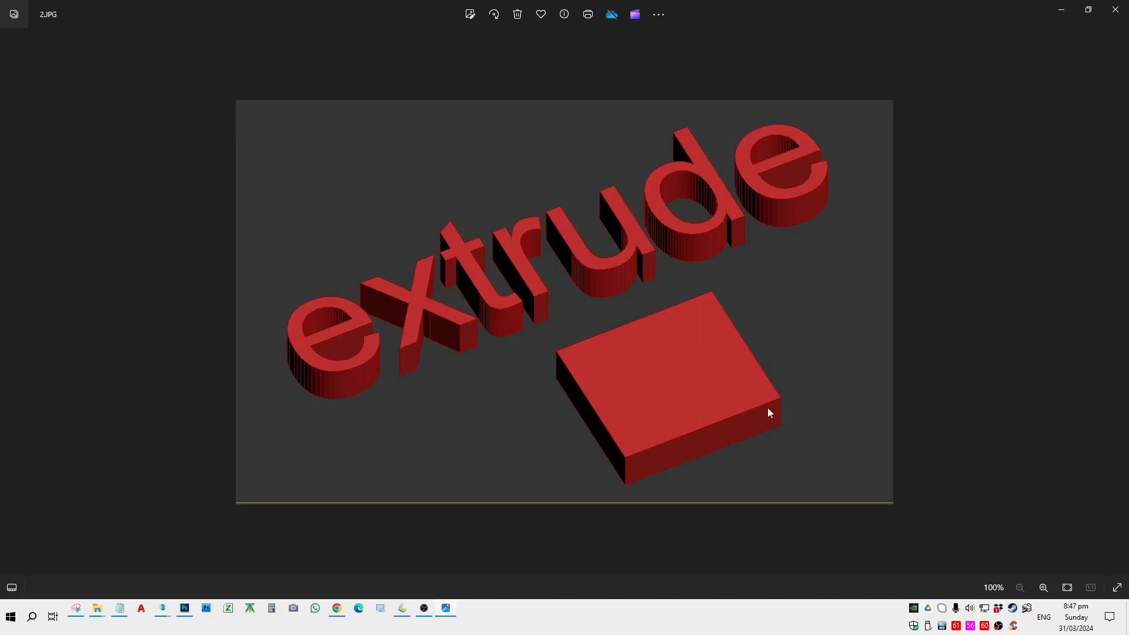
{"action": "left_click", "coordinate": [1118, 304]}
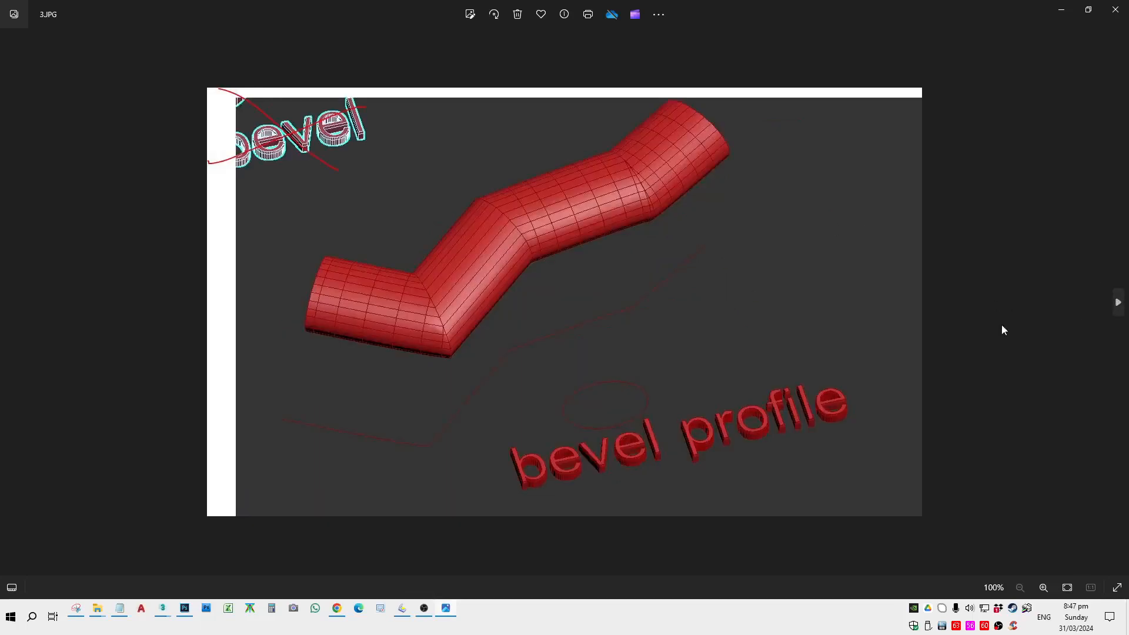
{"action": "double_click", "coordinate": [880, 5]}
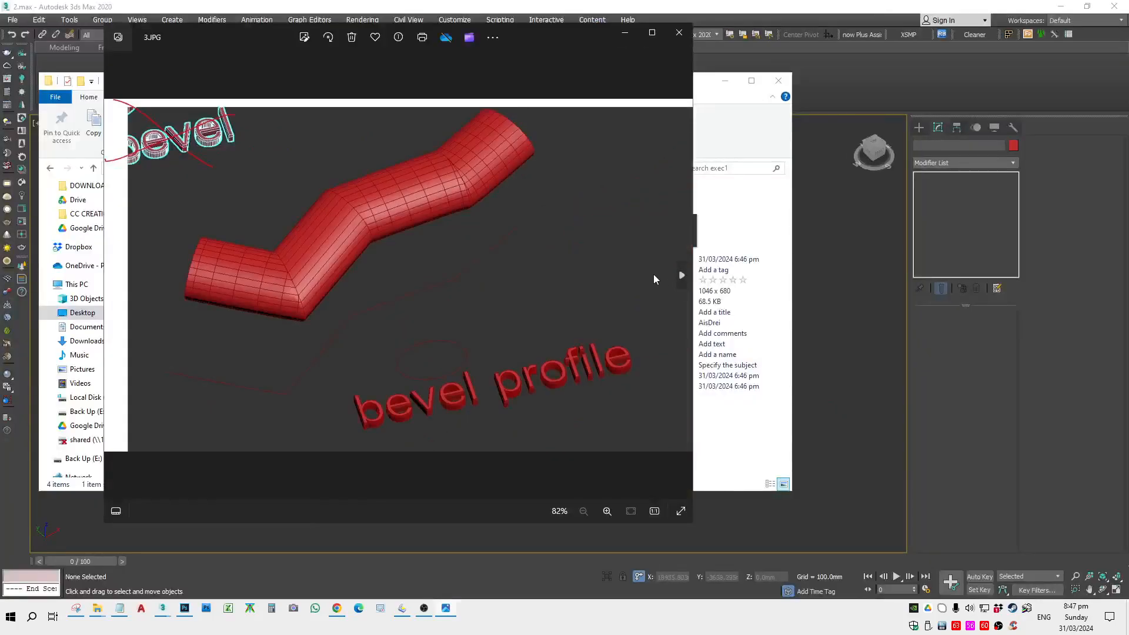
{"action": "left_click", "coordinate": [680, 275]}
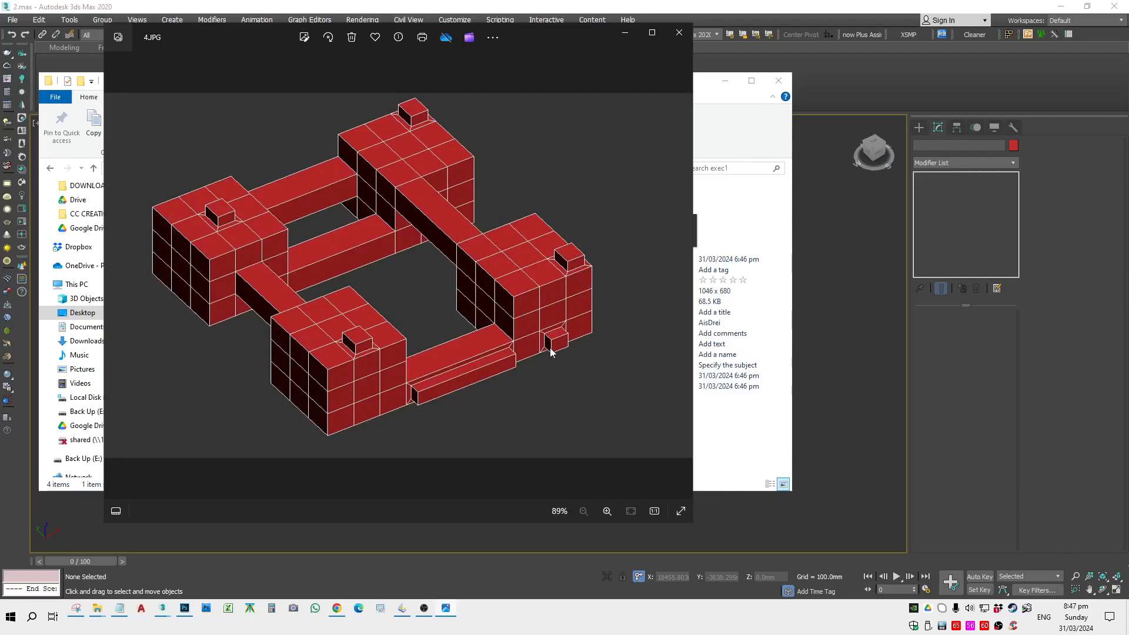
{"action": "left_click", "coordinate": [838, 348]}
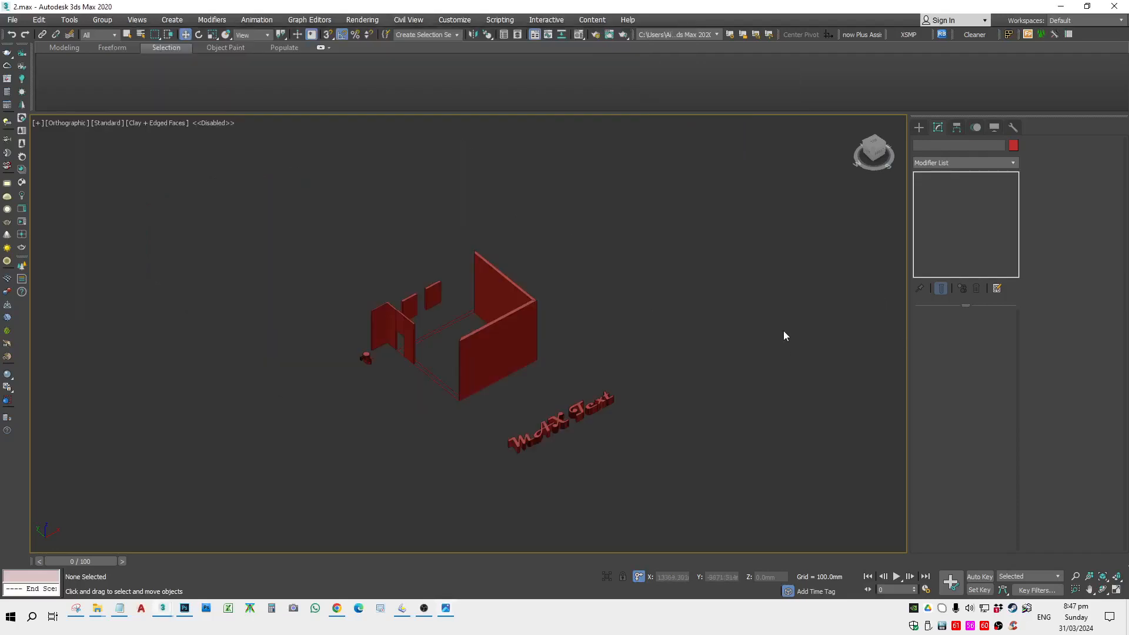
Step: Show the wall frame in the Top view and activate the Line spline tool
{"action": "left_click", "coordinate": [920, 128]}
{"action": "key", "text": "t"}
{"action": "key", "text": "z"}
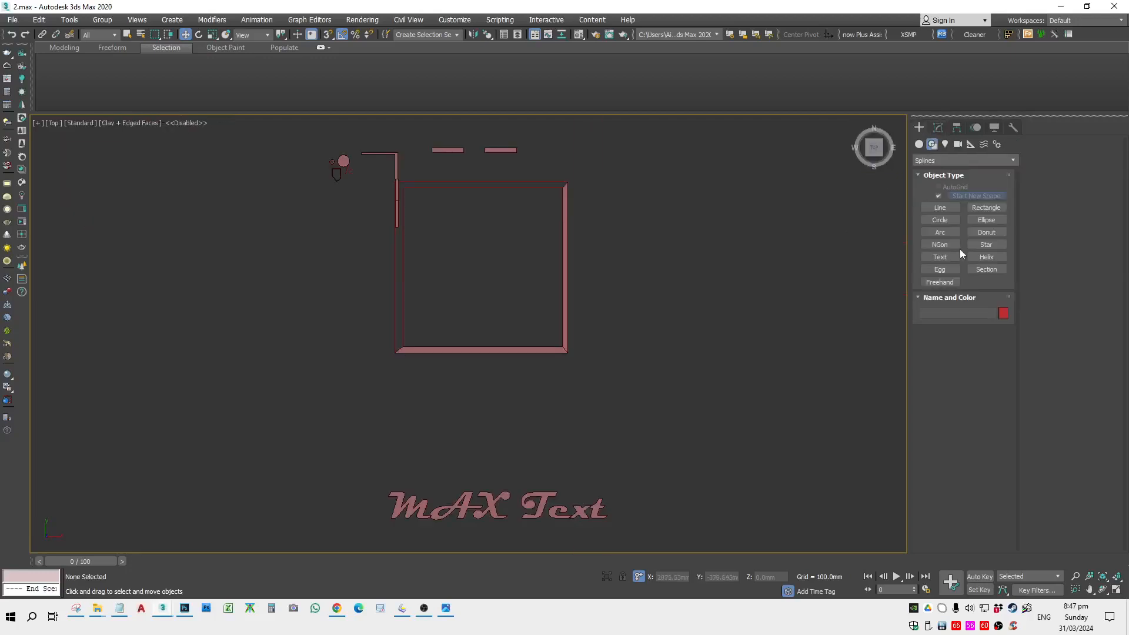
{"action": "scroll", "coordinate": [736, 329], "scroll_direction": "down", "scroll_amount": 2}
{"action": "middle_click_drag", "start_coordinate": [737, 329], "coordinate": [486, 328]}
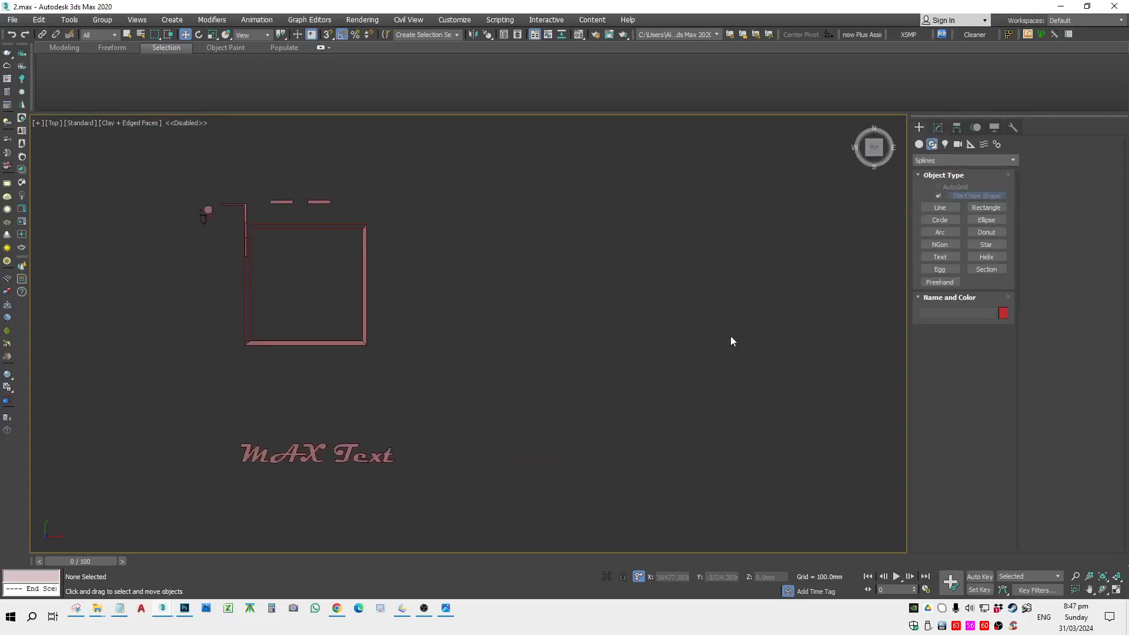
{"action": "middle_click_drag", "start_coordinate": [336, 199], "coordinate": [486, 245]}
{"action": "scroll", "coordinate": [486, 246], "scroll_direction": "down", "scroll_amount": 1}
{"action": "scroll", "coordinate": [485, 244], "scroll_direction": "up", "scroll_amount": 2}
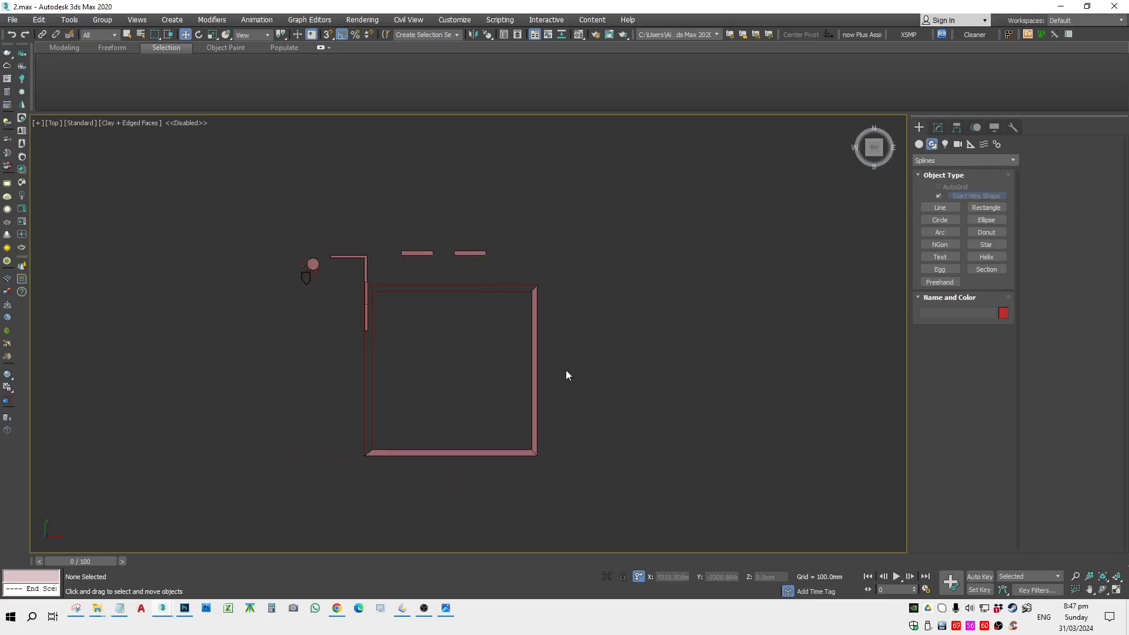
{"action": "middle_click_drag", "start_coordinate": [566, 369], "coordinate": [573, 333]}
{"action": "middle_click_drag", "start_coordinate": [787, 317], "coordinate": [774, 283]}
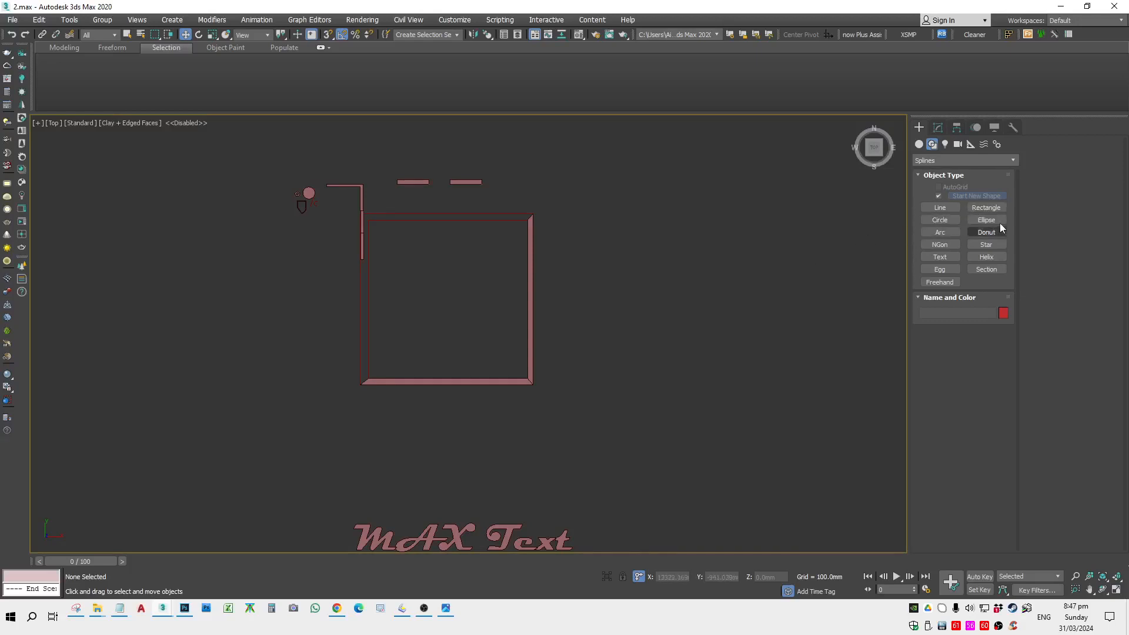
{"action": "left_click", "coordinate": [992, 207]}
{"action": "middle_click_drag", "start_coordinate": [771, 270], "coordinate": [612, 275]}
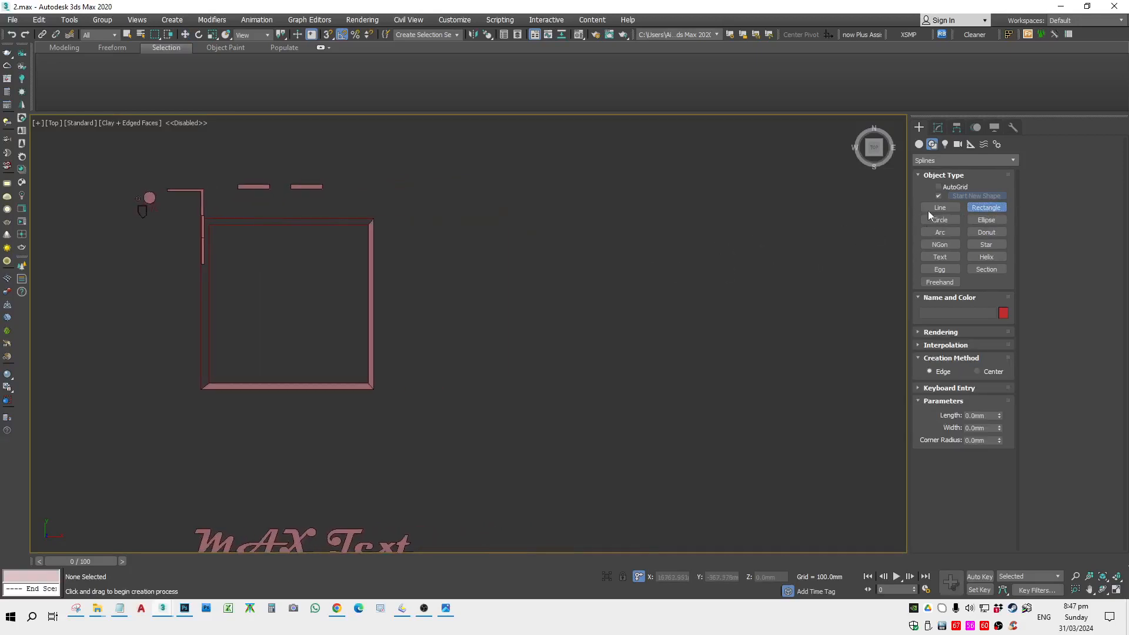
{"action": "left_click", "coordinate": [940, 207]}
{"action": "scroll", "coordinate": [645, 270], "scroll_direction": "down", "scroll_amount": 4}
{"action": "scroll", "coordinate": [718, 277], "scroll_direction": "up", "scroll_amount": 8}
{"action": "scroll", "coordinate": [661, 220], "scroll_direction": "down", "scroll_amount": 3}
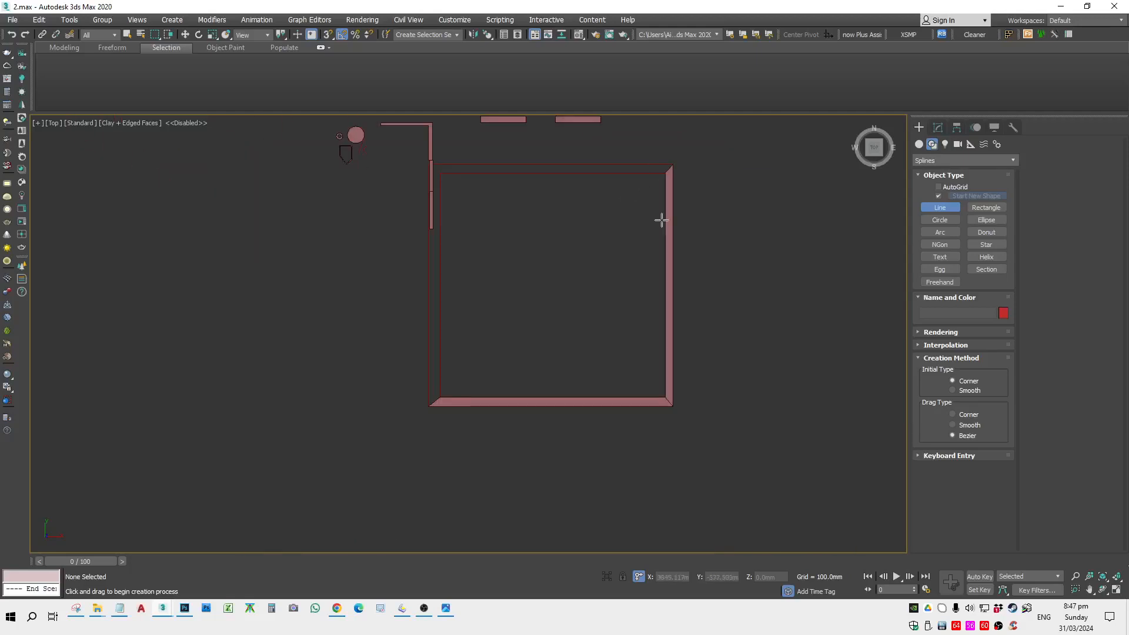
{"action": "middle_click_drag", "start_coordinate": [600, 403], "coordinate": [669, 383], "text": "alt"}
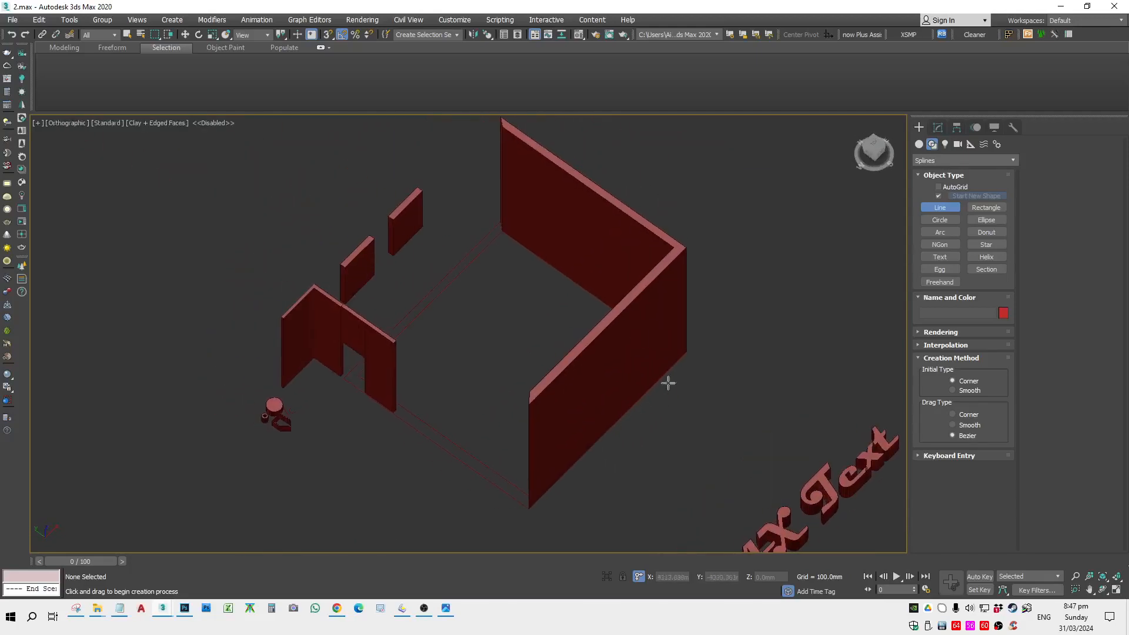
{"action": "middle_click_drag", "start_coordinate": [540, 254], "coordinate": [585, 337], "text": "alt"}
{"action": "key", "text": "t"}
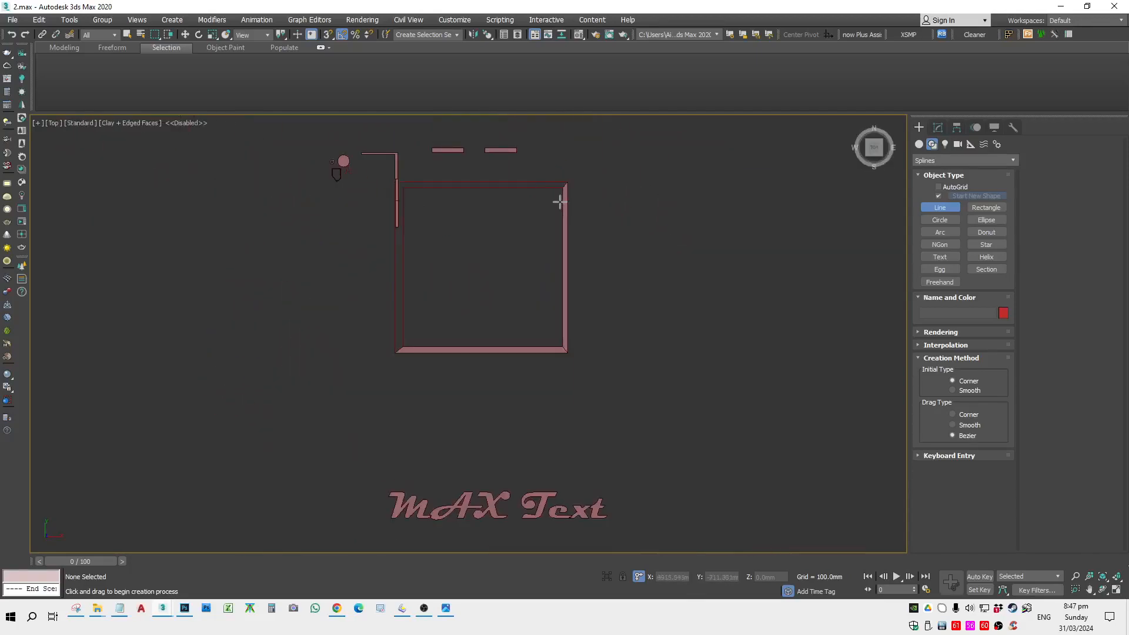
{"action": "scroll", "coordinate": [560, 202], "scroll_direction": "up", "scroll_amount": 3}
{"action": "left_click", "coordinate": [566, 174]}
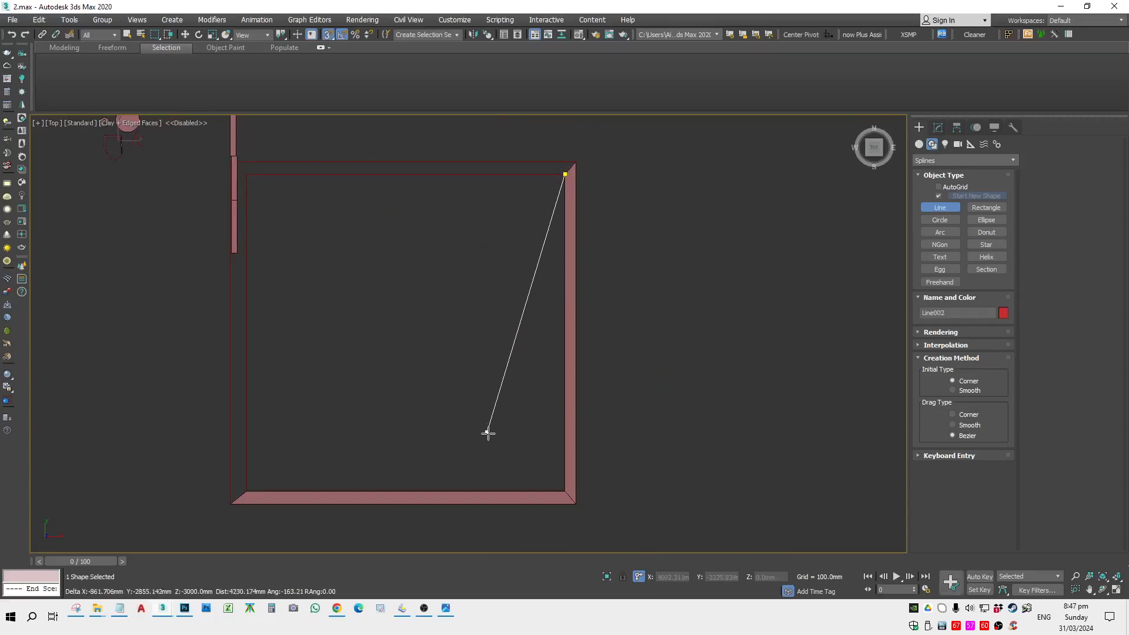
{"action": "right_click", "coordinate": [560, 484]}
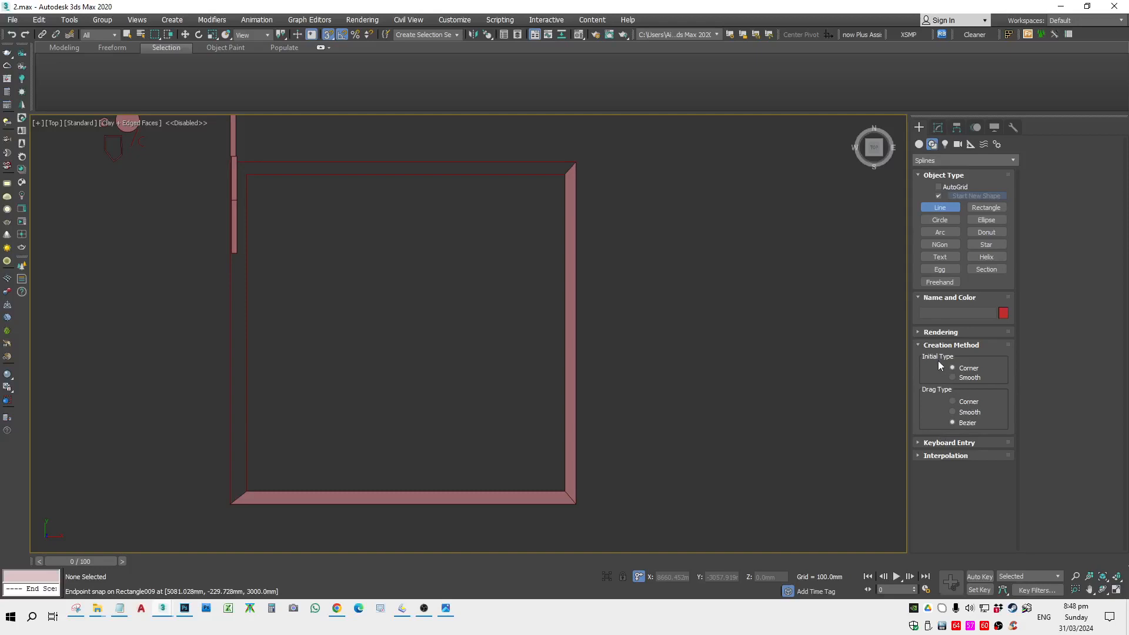
Step: Set the Line's Drag Type to Corner and draw an open L-shaped line snapped to three inner corners along the two long walls
{"action": "left_click", "coordinate": [969, 401]}
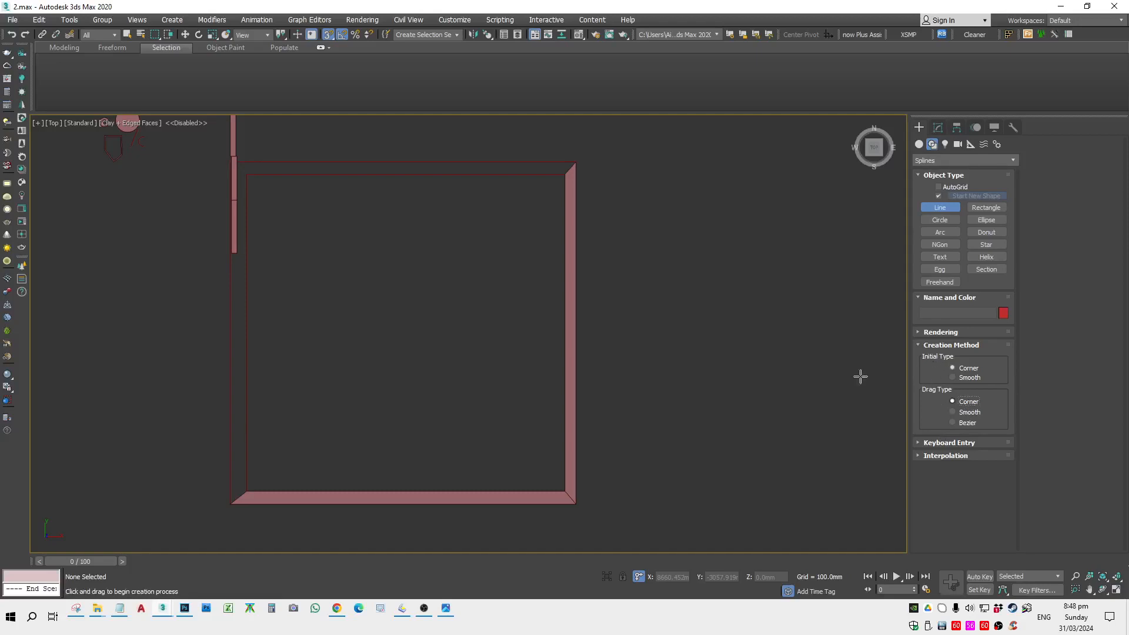
{"action": "left_click", "coordinate": [565, 174]}
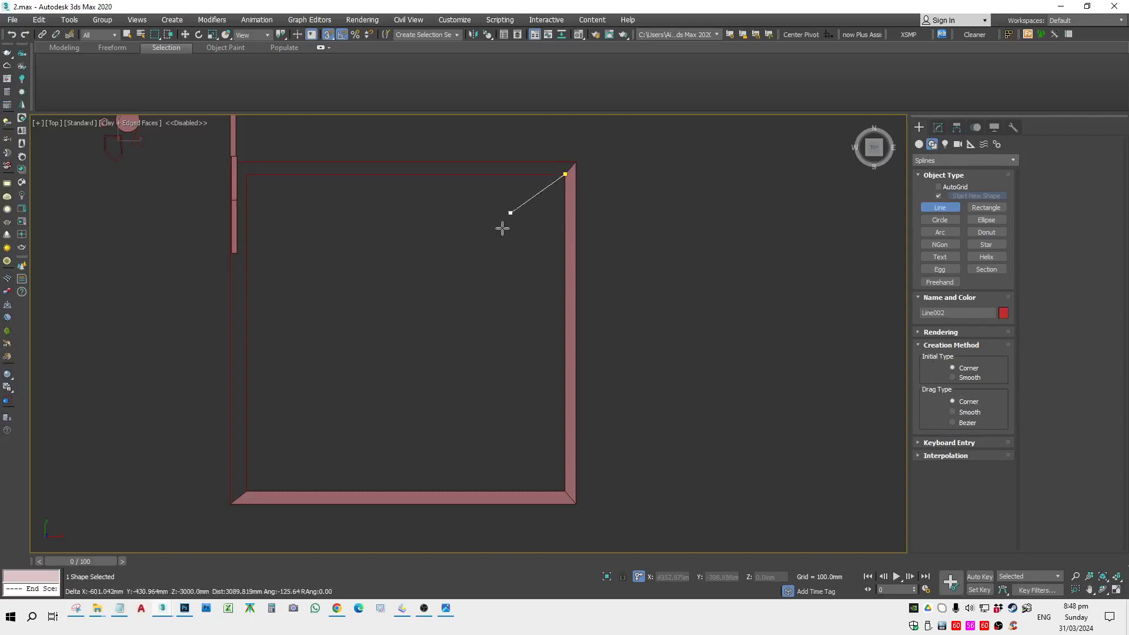
{"action": "left_click", "coordinate": [565, 491]}
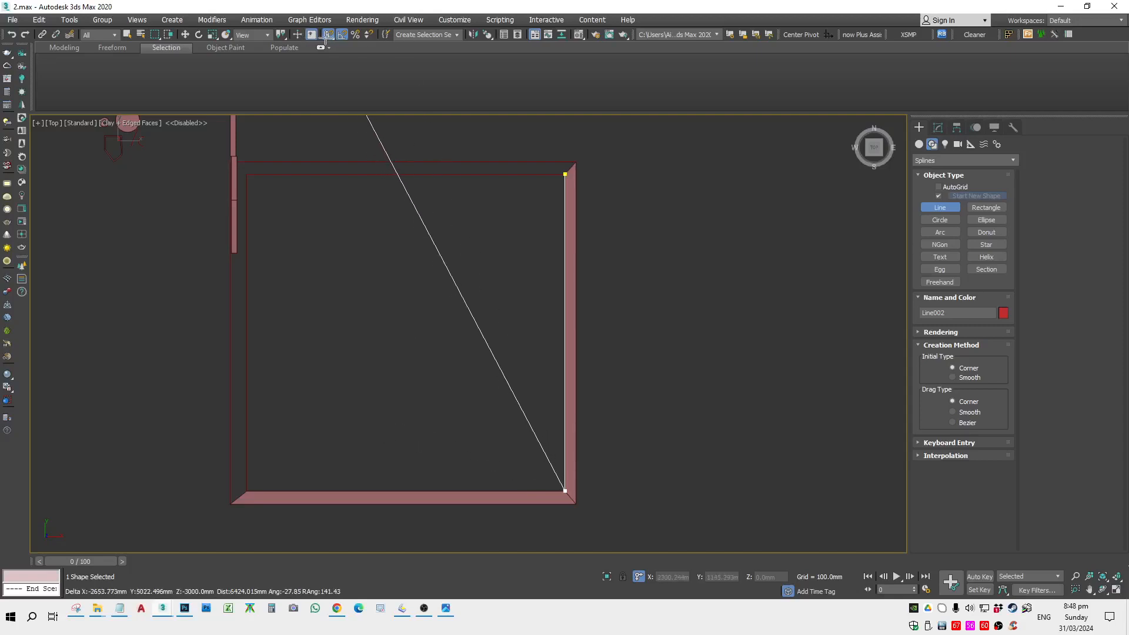
{"action": "left_click", "coordinate": [247, 490]}
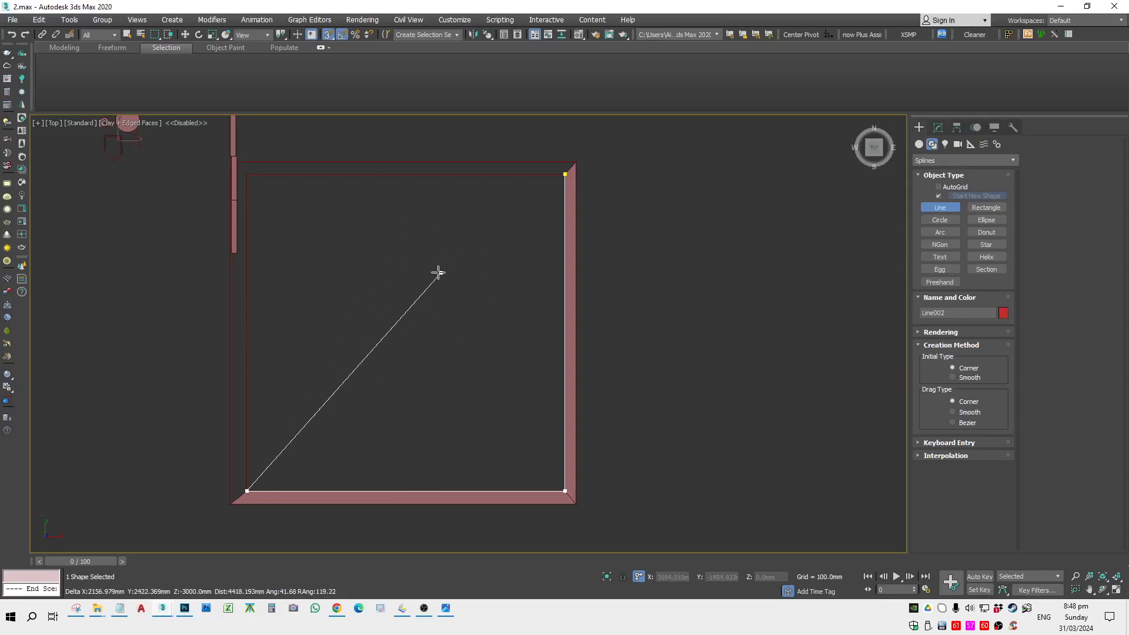
{"action": "right_click", "coordinate": [407, 267]}
Step: Try to move the new line off the walls from an angled view, and undo the move
{"action": "middle_click_drag", "start_coordinate": [421, 288], "coordinate": [457, 310], "text": "alt"}
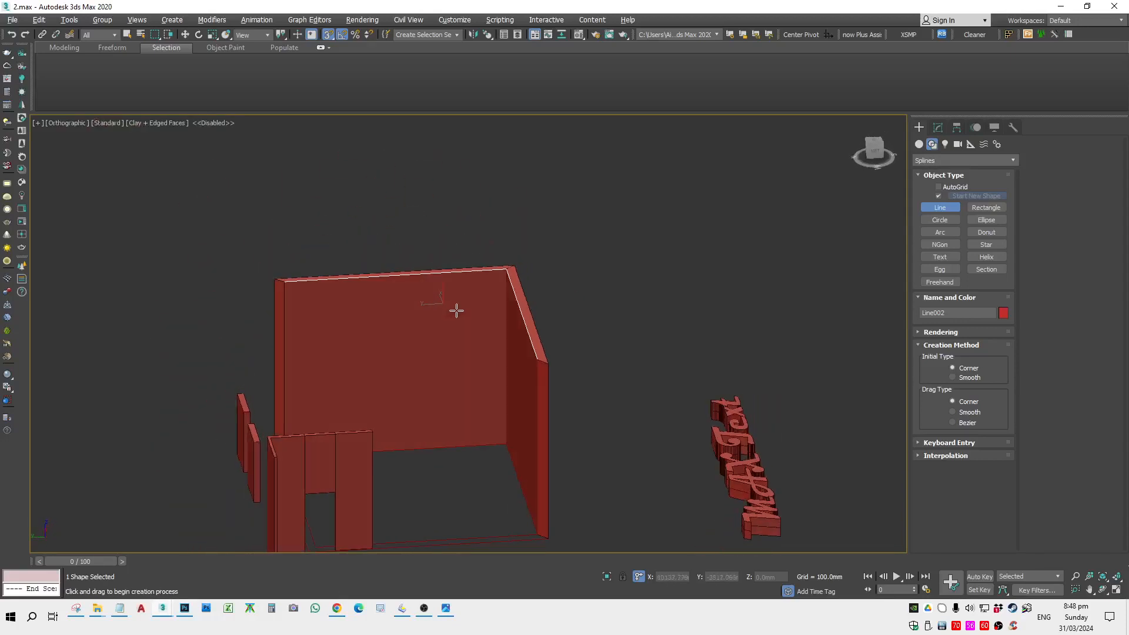
{"action": "key", "text": "w"}
{"action": "left_click_drag", "start_coordinate": [442, 302], "coordinate": [580, 244]}
{"action": "middle_click_drag", "start_coordinate": [471, 326], "coordinate": [550, 313]}
{"action": "key", "text": "ctrl+z"}
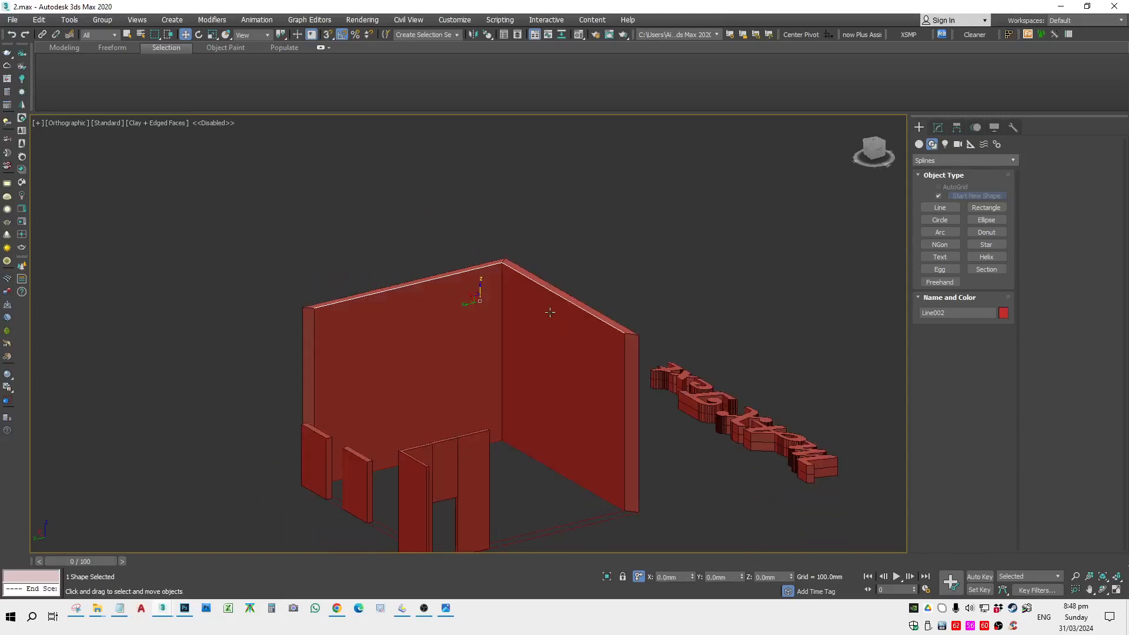
Step: Move the line's middle vertex straight down and snap it to the base of the corner between the two walls
{"action": "key", "text": "1"}
{"action": "left_click", "coordinate": [503, 262]}
{"action": "left_click_drag", "start_coordinate": [506, 251], "coordinate": [497, 438]}
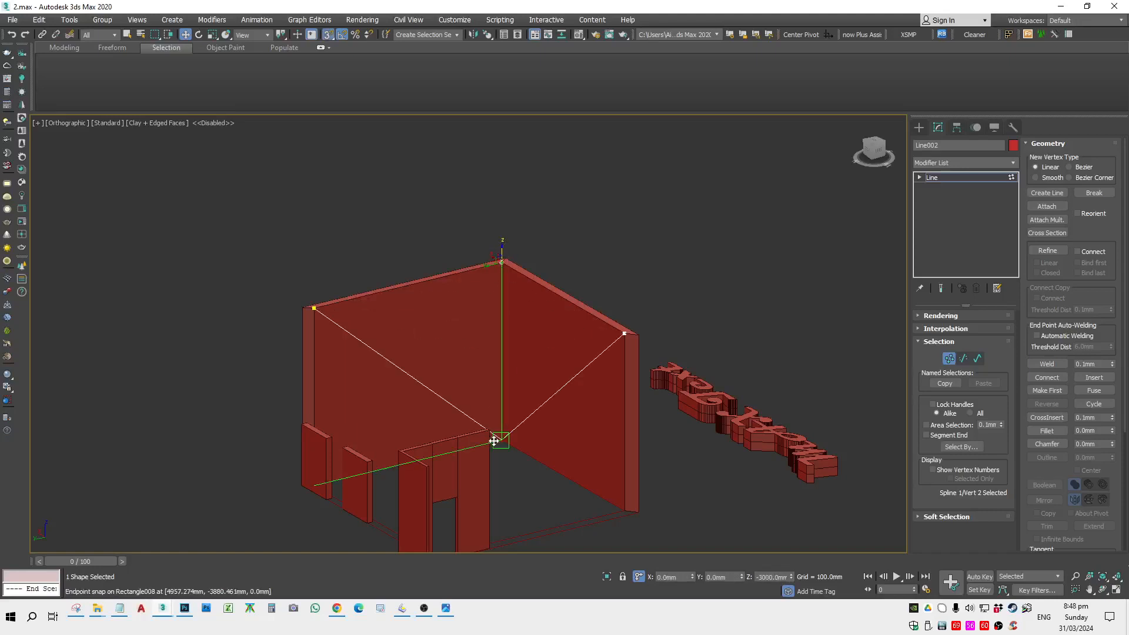
{"action": "middle_click_drag", "start_coordinate": [564, 457], "coordinate": [514, 480], "text": "alt"}
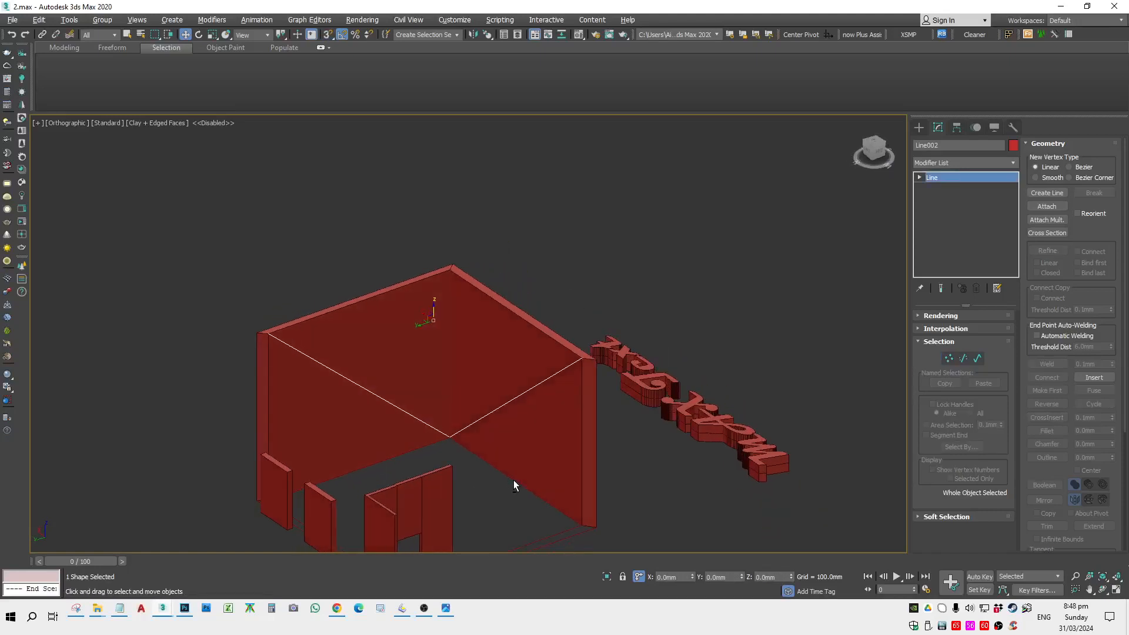
Step: Select the L-shaped line's two end vertices and snap them straight down to the base of the walls, finishing vertex editing
{"action": "left_click", "coordinate": [269, 334]}
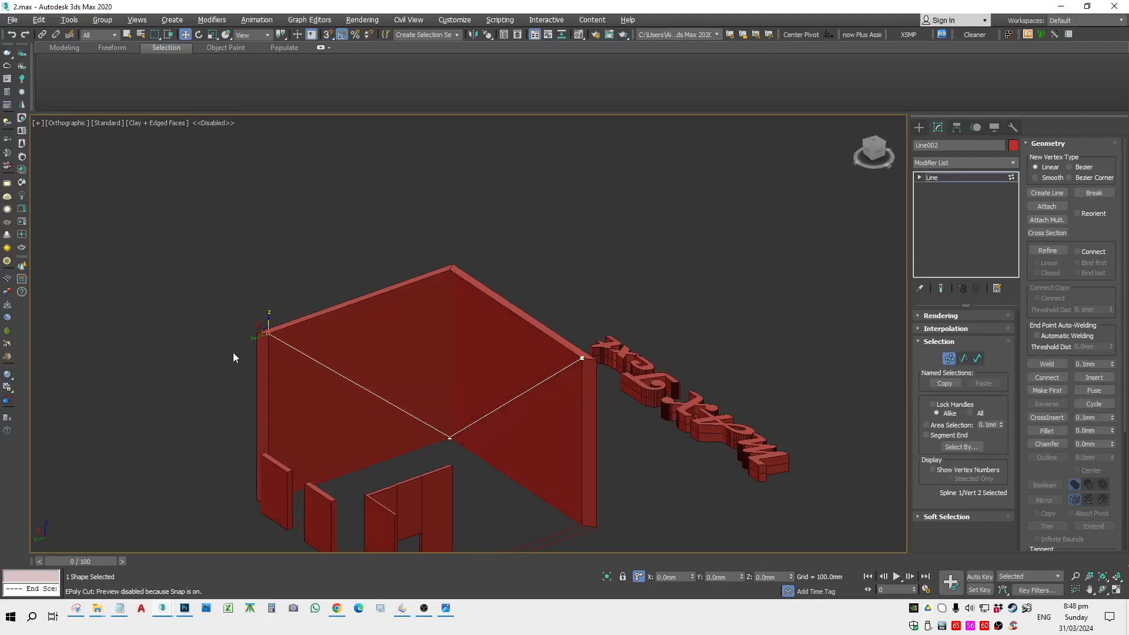
{"action": "left_click_drag", "start_coordinate": [609, 376], "coordinate": [608, 377], "text": "ctrl"}
{"action": "middle_click_drag", "start_coordinate": [470, 444], "coordinate": [529, 396]}
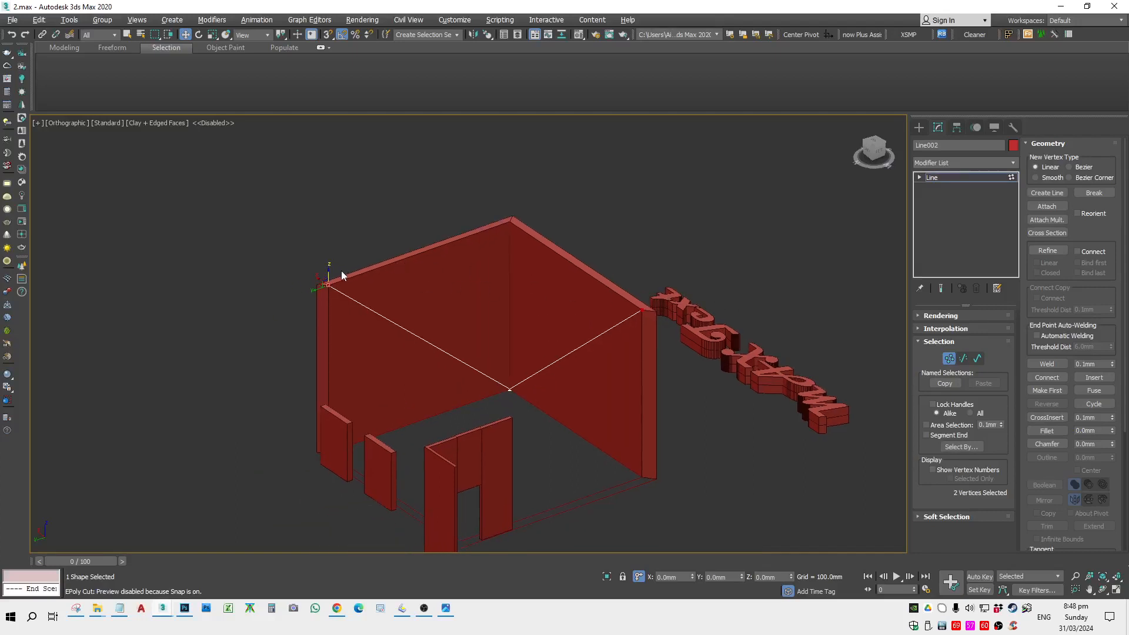
{"action": "left_click_drag", "start_coordinate": [326, 269], "coordinate": [642, 477]}
{"action": "key", "text": "s"}
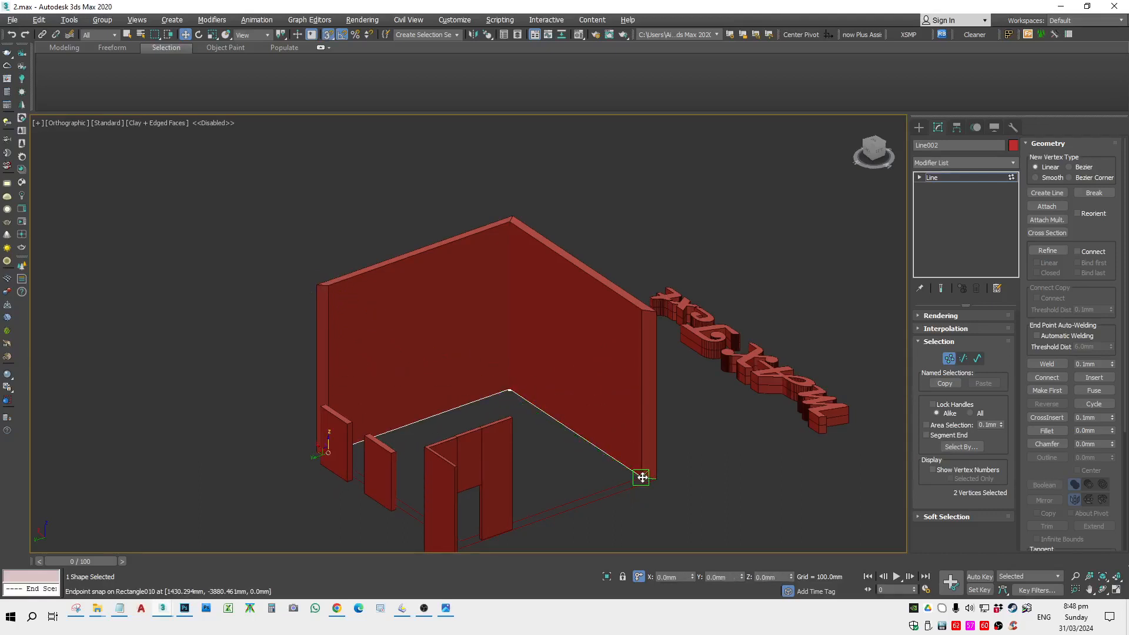
{"action": "key", "text": "s"}
{"action": "left_click", "coordinate": [949, 358]}
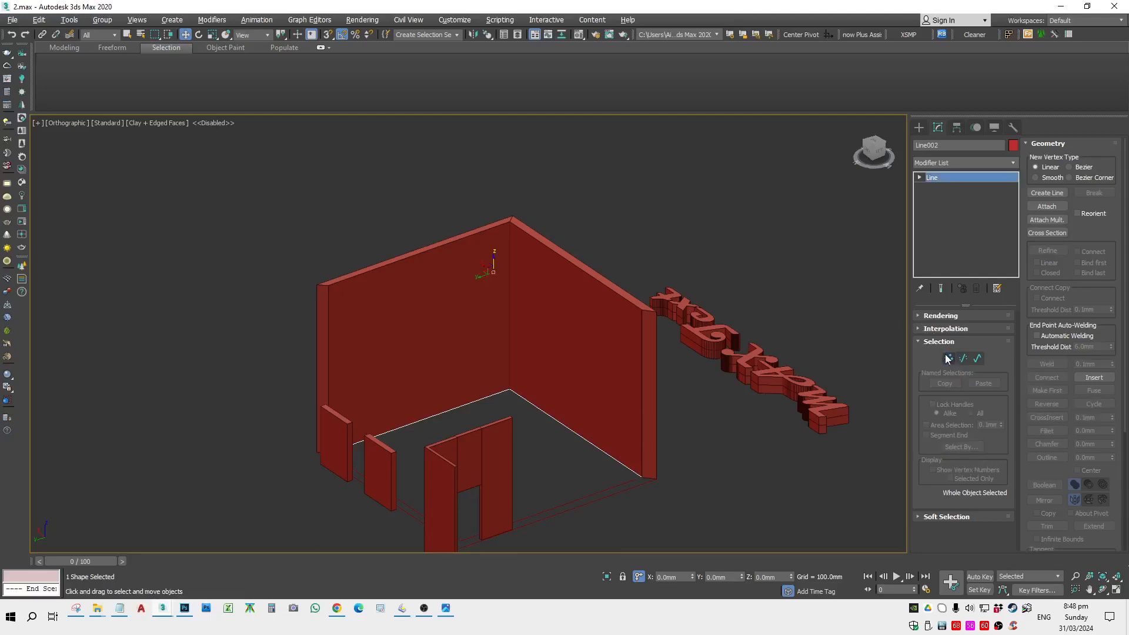
{"action": "middle_click_drag", "start_coordinate": [694, 453], "coordinate": [514, 423], "text": "alt"}
{"action": "scroll", "coordinate": [629, 294], "scroll_direction": "down", "scroll_amount": 3}
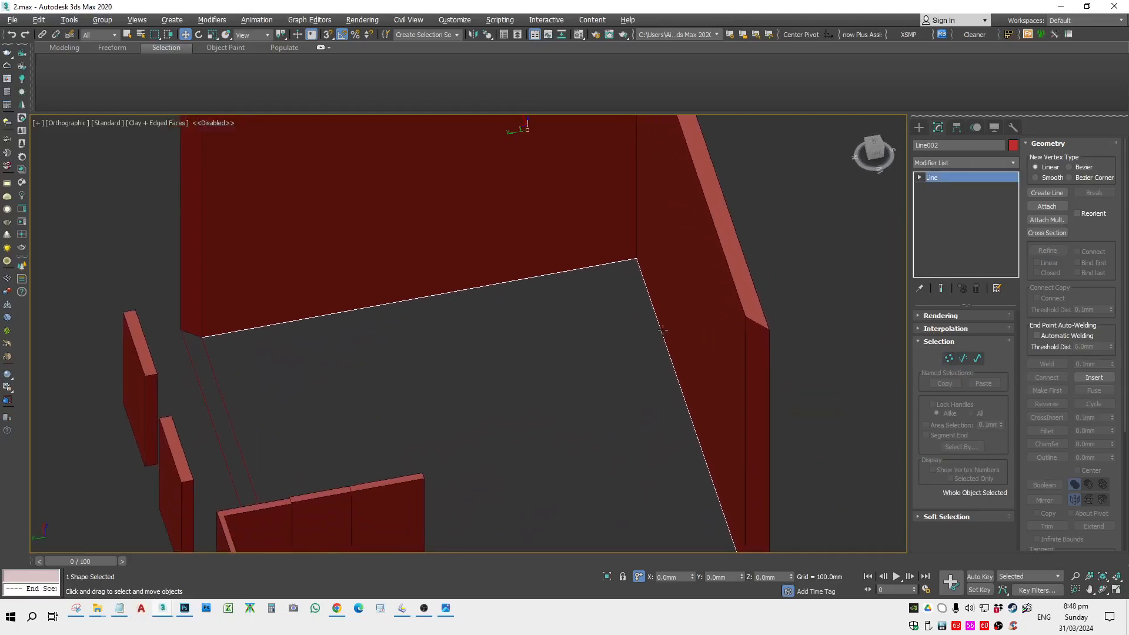
{"action": "key", "text": "t"}
{"action": "scroll", "coordinate": [570, 325], "scroll_direction": "down", "scroll_amount": 3}
{"action": "middle_click_drag", "start_coordinate": [578, 330], "coordinate": [674, 344], "text": "alt"}
{"action": "scroll", "coordinate": [538, 273], "scroll_direction": "up", "scroll_amount": 5}
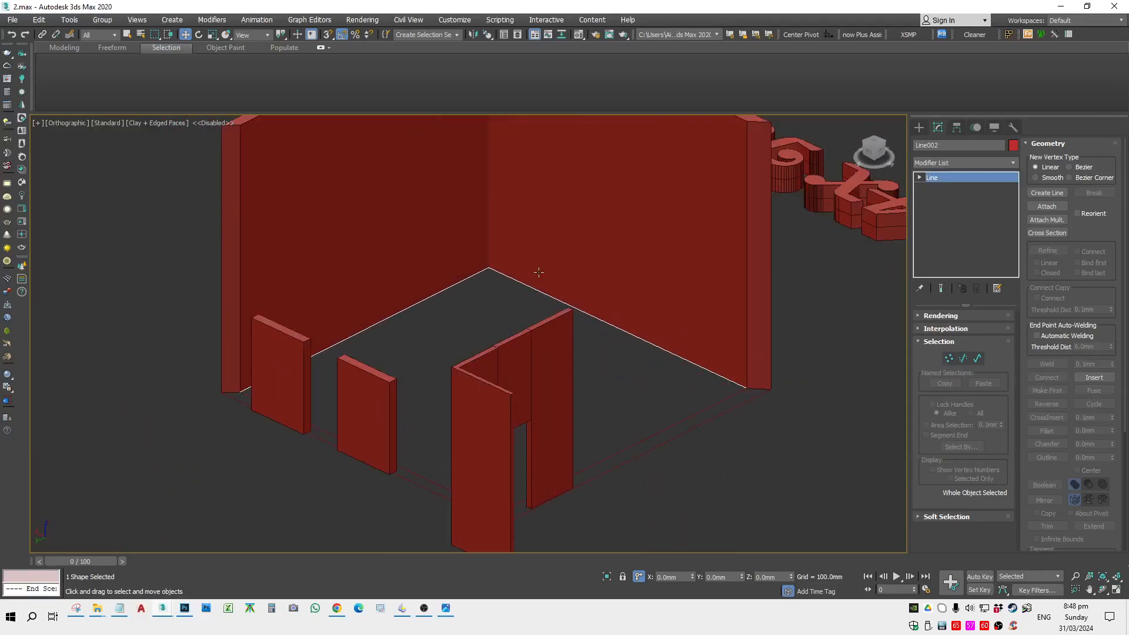
{"action": "key", "text": "t"}
{"action": "left_click", "coordinate": [987, 207]}
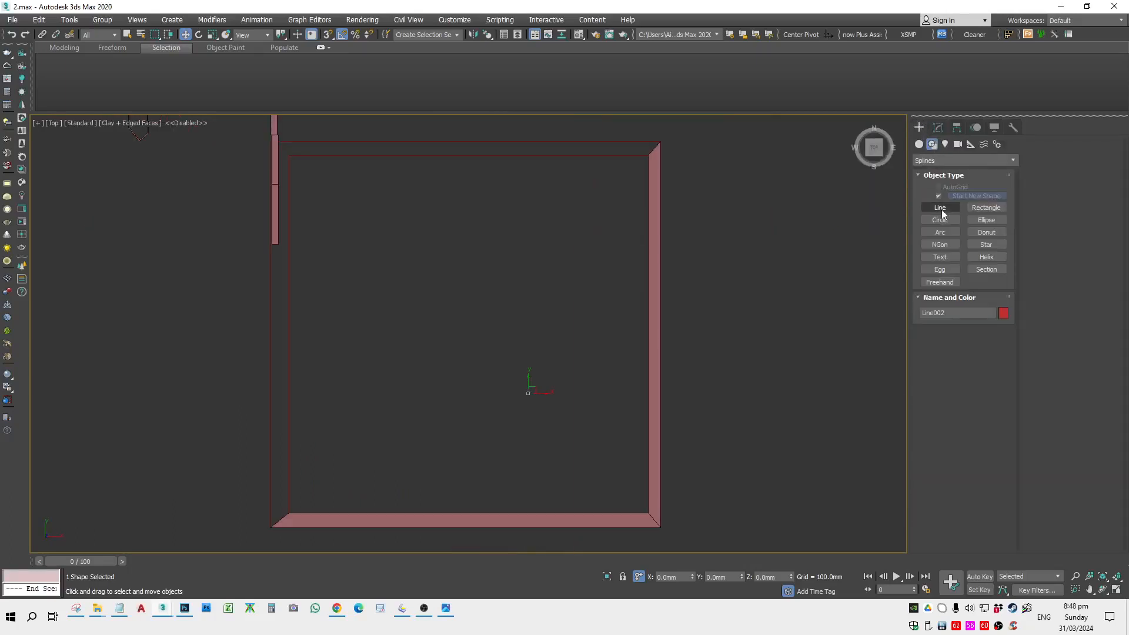
{"action": "scroll", "coordinate": [345, 353], "scroll_direction": "up", "scroll_amount": 4}
{"action": "mouse_move", "coordinate": [347, 353]}
{"action": "left_mouse_down"}
{"action": "mouse_move", "coordinate": [328, 391]}
{"action": "mouse_move", "coordinate": [339, 387]}
{"action": "left_mouse_up"}
{"action": "right_click", "coordinate": [374, 378]}
{"action": "scroll", "coordinate": [374, 379], "scroll_direction": "down", "scroll_amount": 3}
{"action": "middle_click_drag", "start_coordinate": [374, 378], "coordinate": [386, 307]}
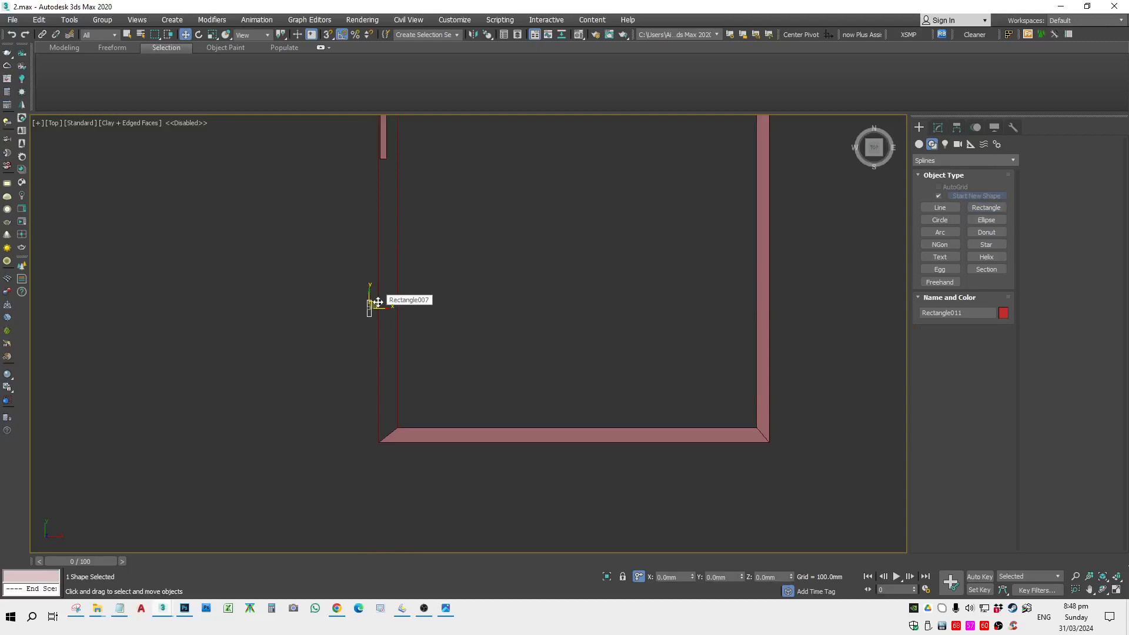
{"action": "key", "text": "Delete"}
Step: Draw a narrow upright rectangle about 314 mm long and 40 mm wide in the wireframe Front view, beside the partition wall
{"action": "middle_click_drag", "start_coordinate": [471, 333], "coordinate": [430, 325]}
{"action": "key", "text": "f"}
{"action": "scroll", "coordinate": [447, 321], "scroll_direction": "down", "scroll_amount": 3}
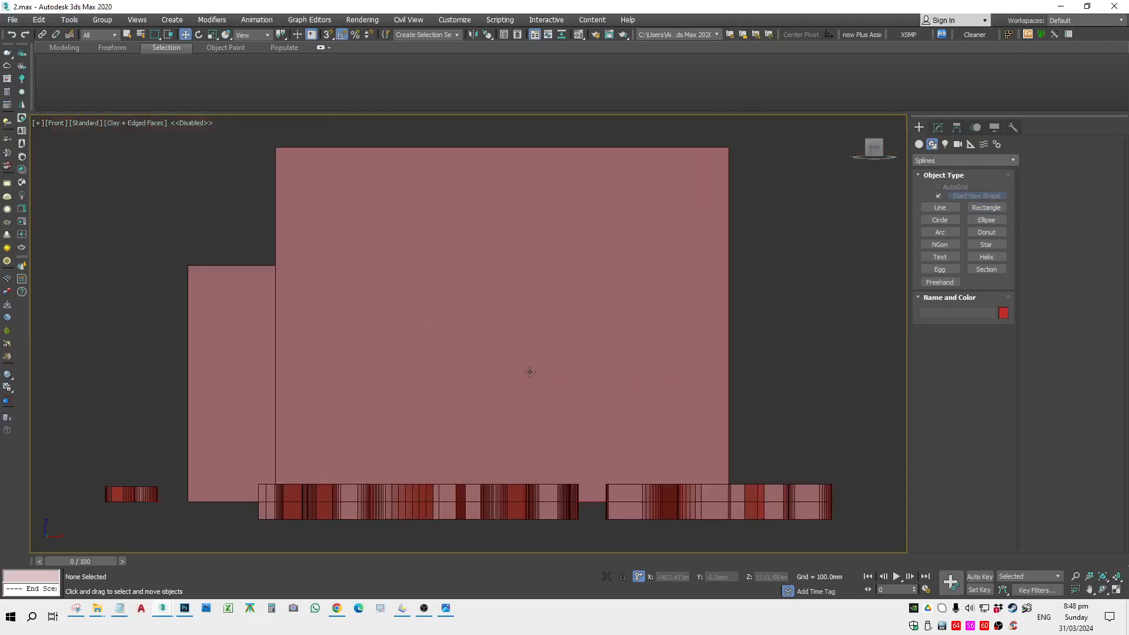
{"action": "key", "text": "F3"}
{"action": "scroll", "coordinate": [358, 430], "scroll_direction": "down", "scroll_amount": 3}
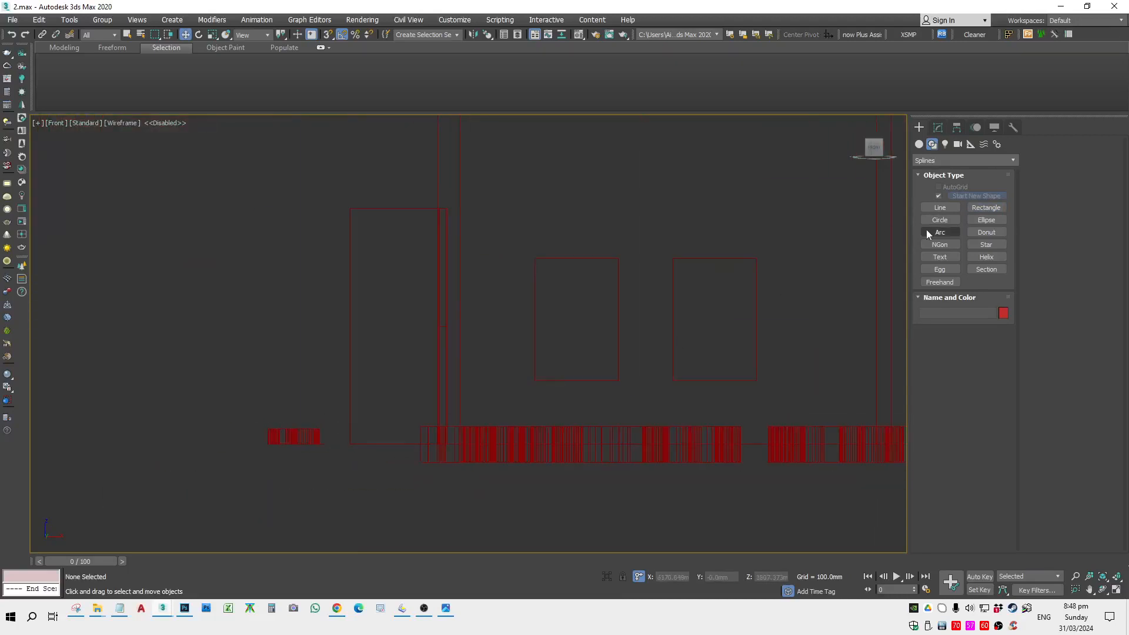
{"action": "left_click", "coordinate": [976, 213]}
{"action": "scroll", "coordinate": [406, 424], "scroll_direction": "up", "scroll_amount": 2}
{"action": "left_click_drag", "start_coordinate": [385, 373], "coordinate": [376, 447]}
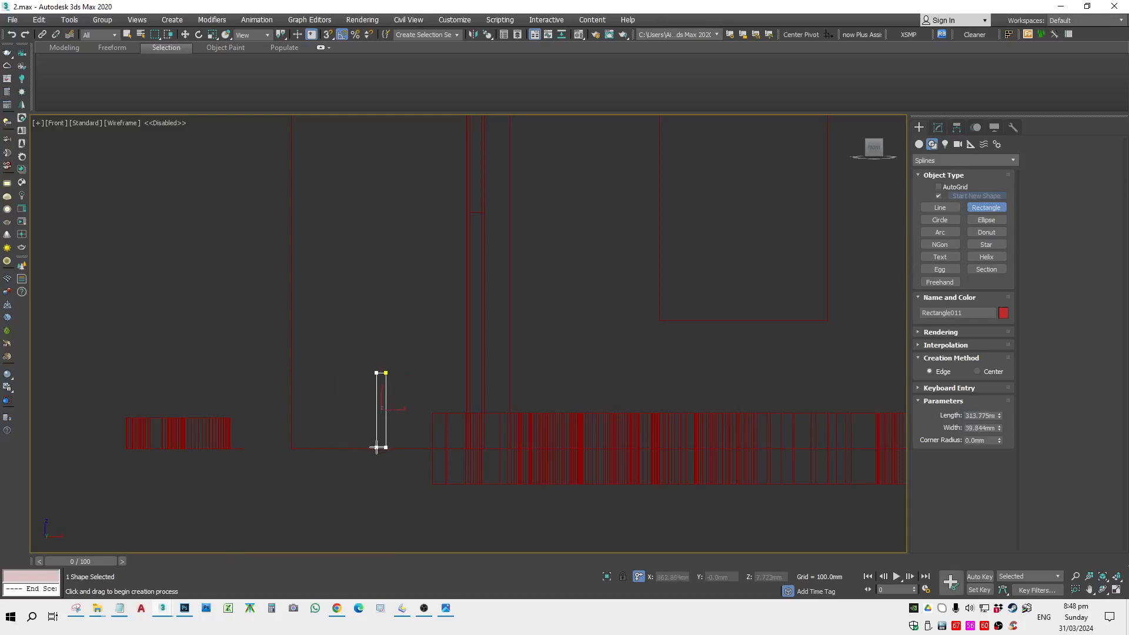
Step: Move the narrow rectangle with snapping onto the outer edge of the short partition wall
{"action": "key", "text": "w"}
{"action": "scroll", "coordinate": [367, 404], "scroll_direction": "up", "scroll_amount": 2}
{"action": "left_click_drag", "start_coordinate": [386, 397], "coordinate": [397, 346]}
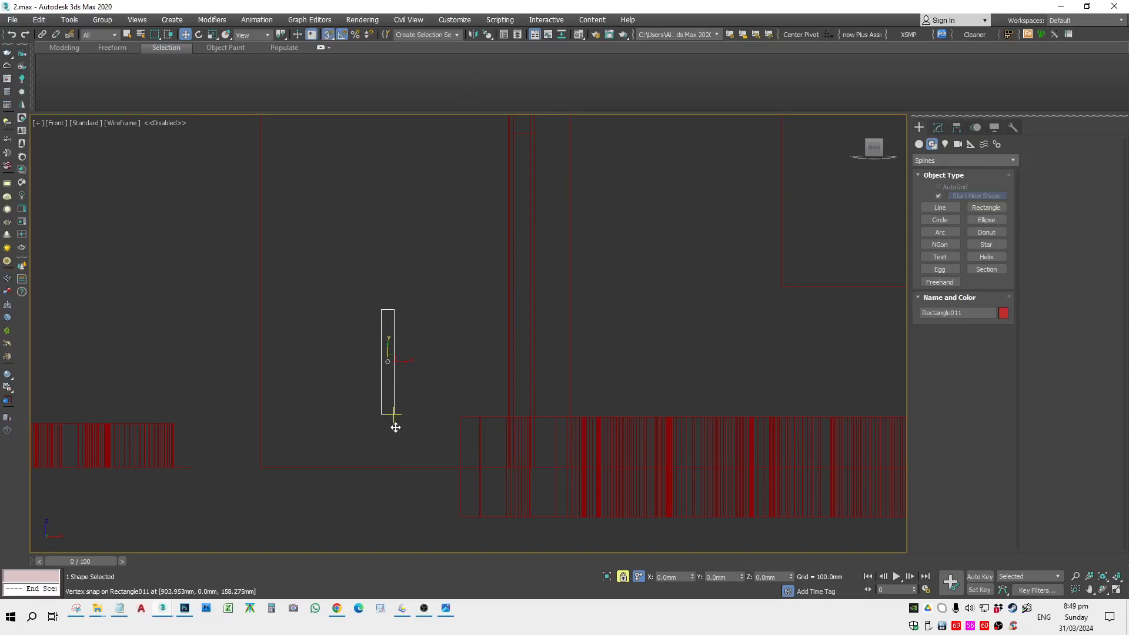
{"action": "left_click_drag", "start_coordinate": [395, 423], "coordinate": [391, 462]}
{"action": "middle_click_drag", "start_coordinate": [396, 445], "coordinate": [399, 437]}
{"action": "left_click_drag", "start_coordinate": [397, 398], "coordinate": [264, 268]}
{"action": "middle_click_drag", "start_coordinate": [258, 275], "coordinate": [453, 367]}
{"action": "scroll", "coordinate": [449, 359], "scroll_direction": "up", "scroll_amount": 2}
{"action": "left_click_drag", "start_coordinate": [464, 365], "coordinate": [347, 326]}
{"action": "scroll", "coordinate": [350, 367], "scroll_direction": "down", "scroll_amount": 6}
{"action": "middle_click_drag", "start_coordinate": [350, 368], "coordinate": [431, 436], "text": "alt"}
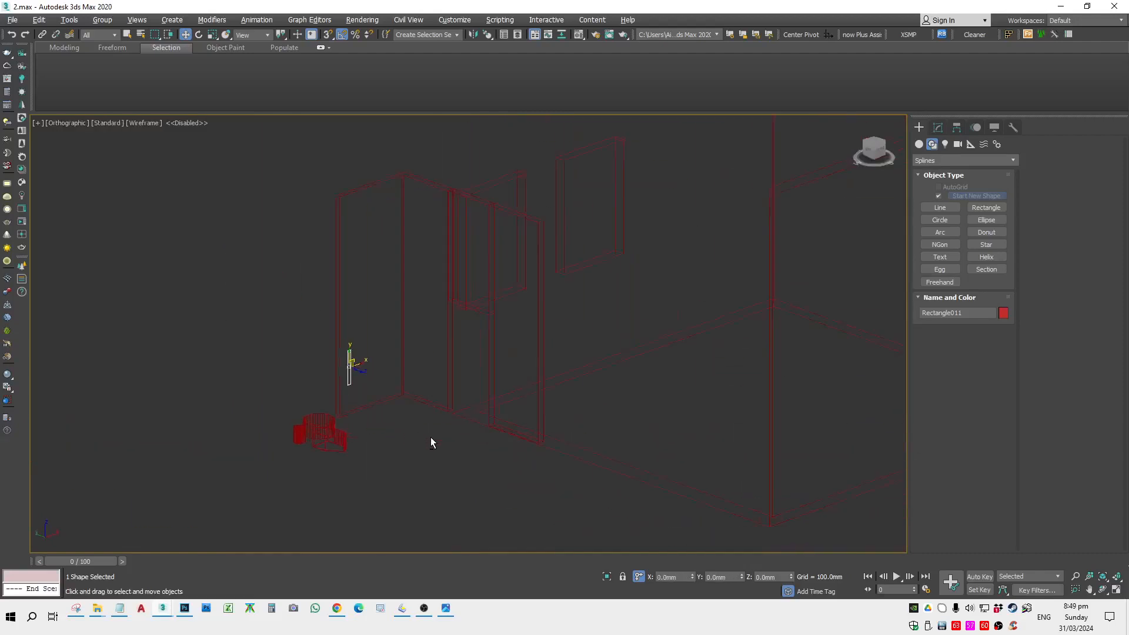
Step: Select the L-shaped line at the base of the walls in shaded display and add a Bevel Profile modifier
{"action": "key", "text": "F3"}
{"action": "middle_click_drag", "start_coordinate": [552, 416], "coordinate": [665, 340], "text": "alt"}
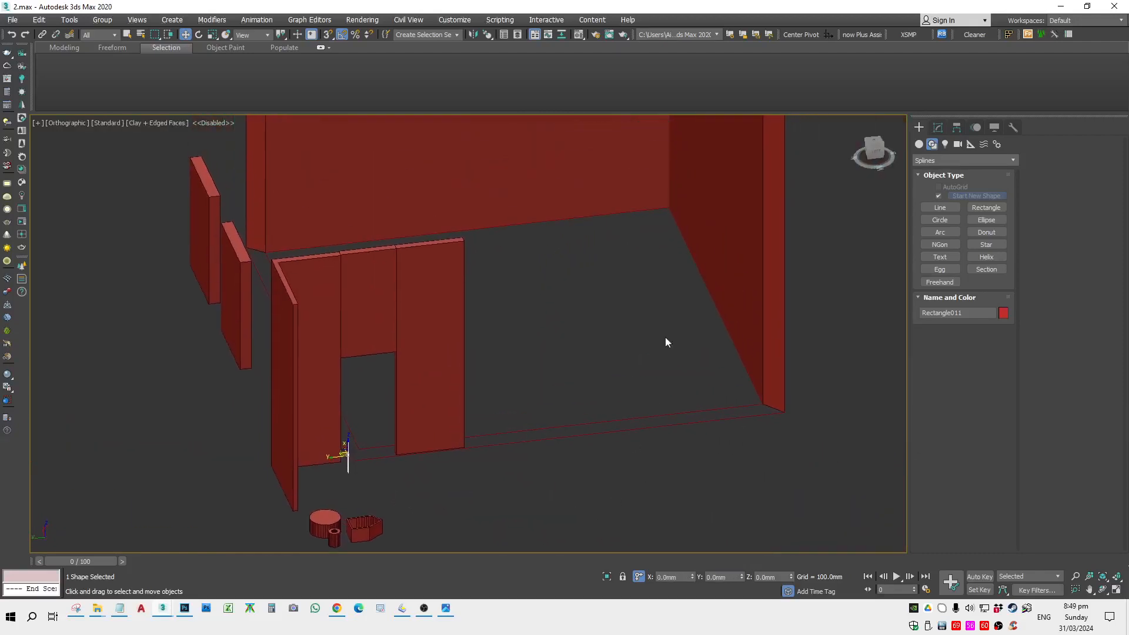
{"action": "left_click", "coordinate": [710, 301]}
{"action": "left_click", "coordinate": [712, 301]}
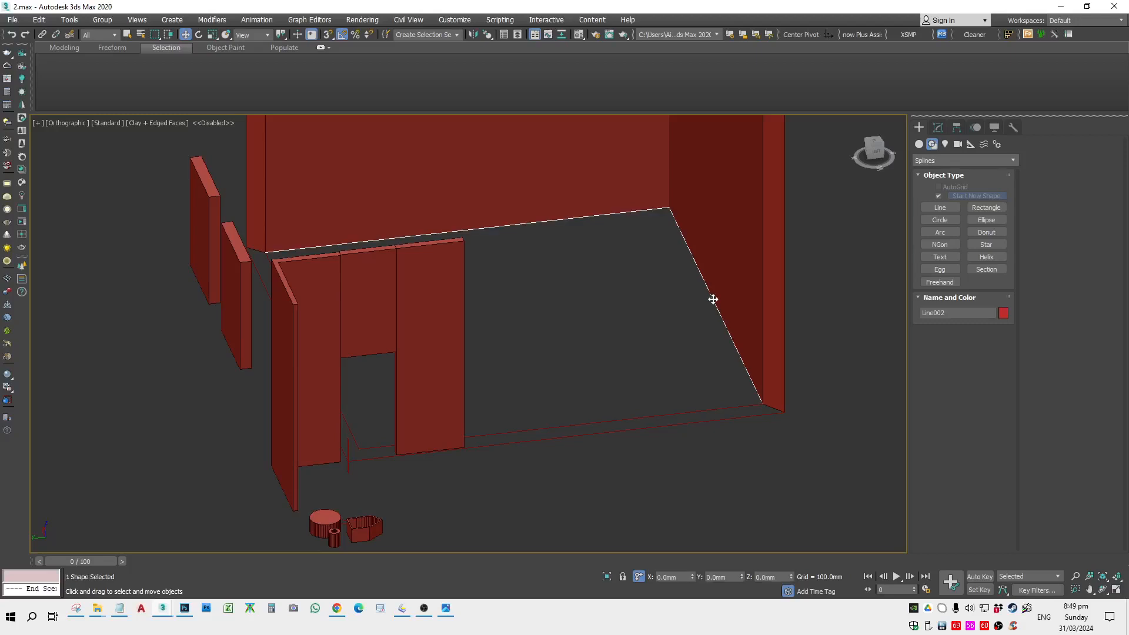
{"action": "left_click", "coordinate": [938, 128]}
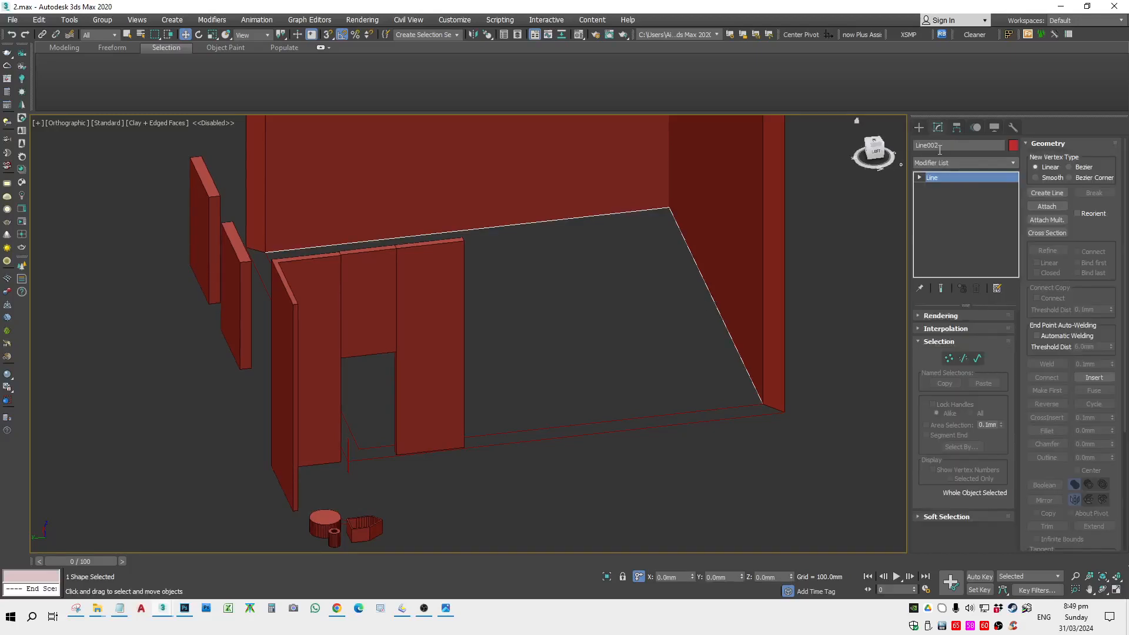
{"action": "left_click", "coordinate": [953, 163]}
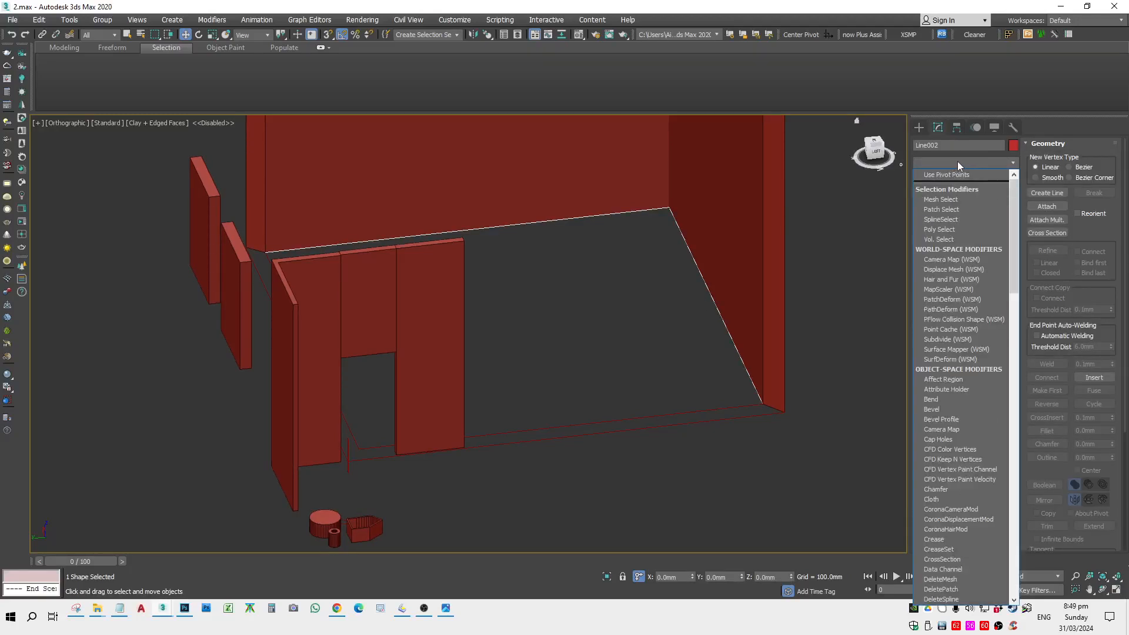
{"action": "left_click", "coordinate": [952, 420]}
{"action": "scroll", "coordinate": [745, 466], "scroll_direction": "up", "scroll_amount": 5}
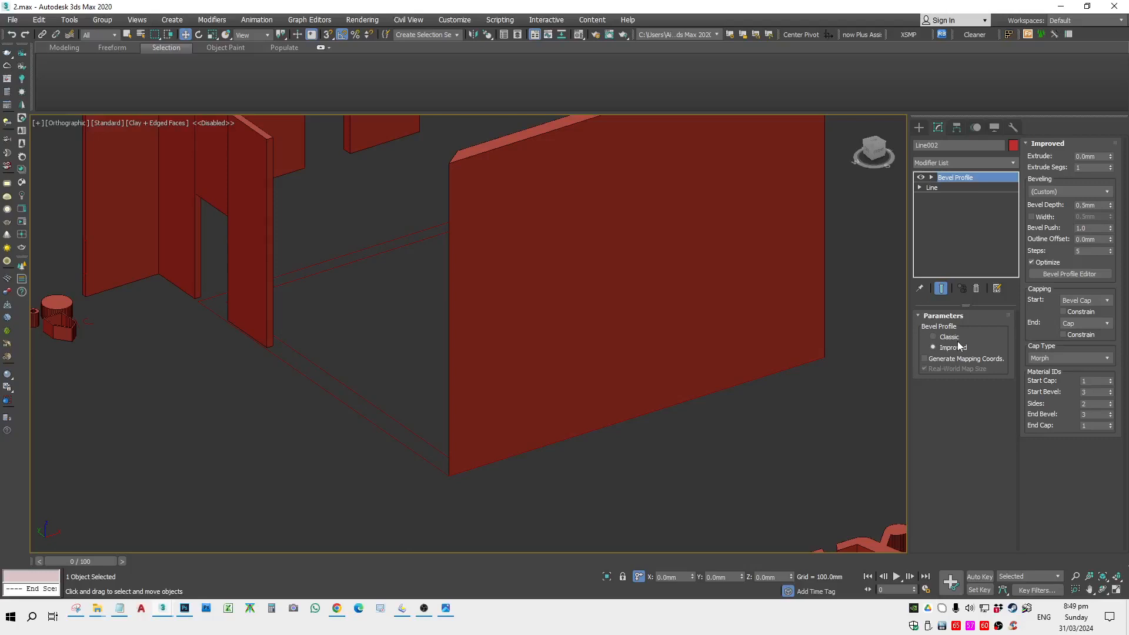
Step: Look at the curve in the Bevel Profile Editor, close the editor, and switch the Bevel Profile modifier to Classic
{"action": "left_click", "coordinate": [1079, 273]}
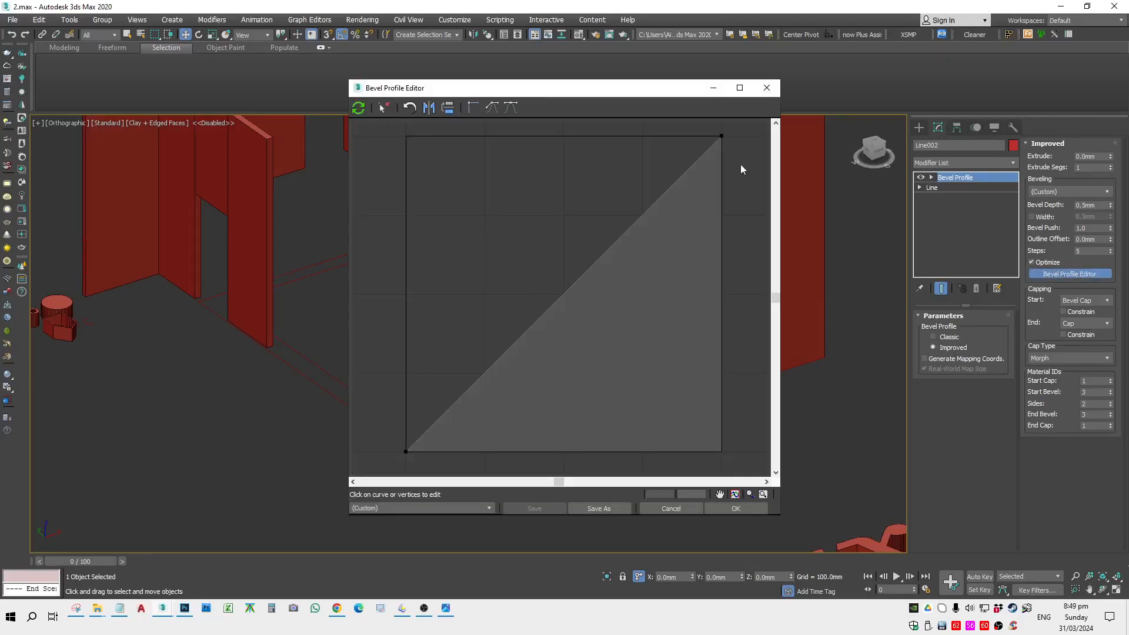
{"action": "left_click", "coordinate": [721, 135]}
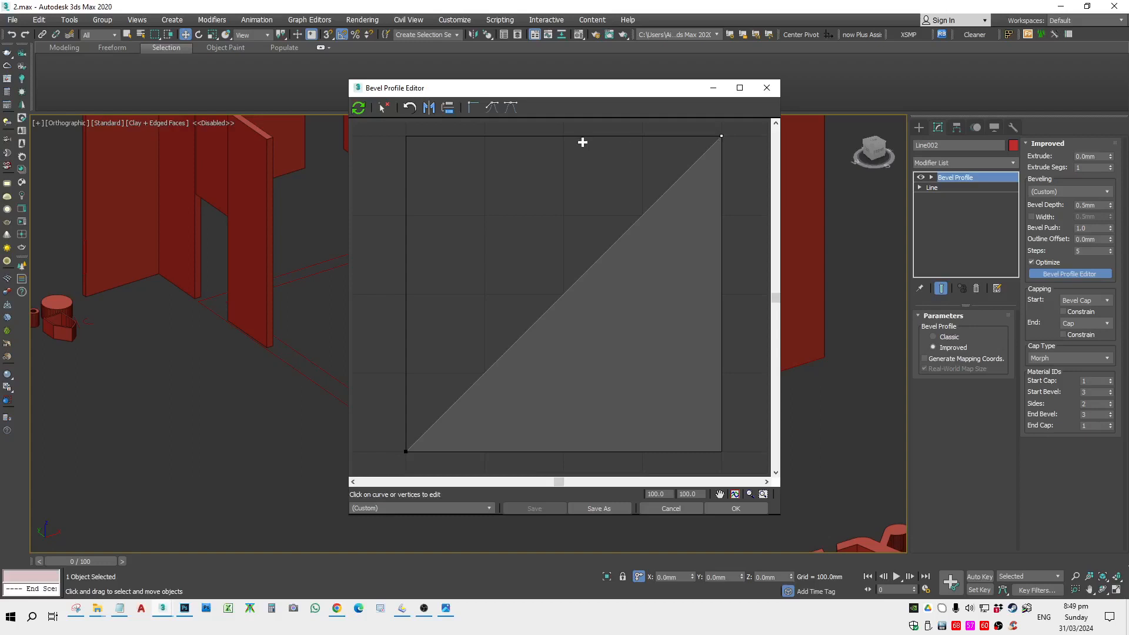
{"action": "left_click", "coordinate": [766, 88]}
{"action": "left_click", "coordinate": [933, 337]}
{"action": "middle_click_drag", "start_coordinate": [254, 357], "coordinate": [440, 411]}
{"action": "scroll", "coordinate": [440, 410], "scroll_direction": "down", "scroll_amount": 2}
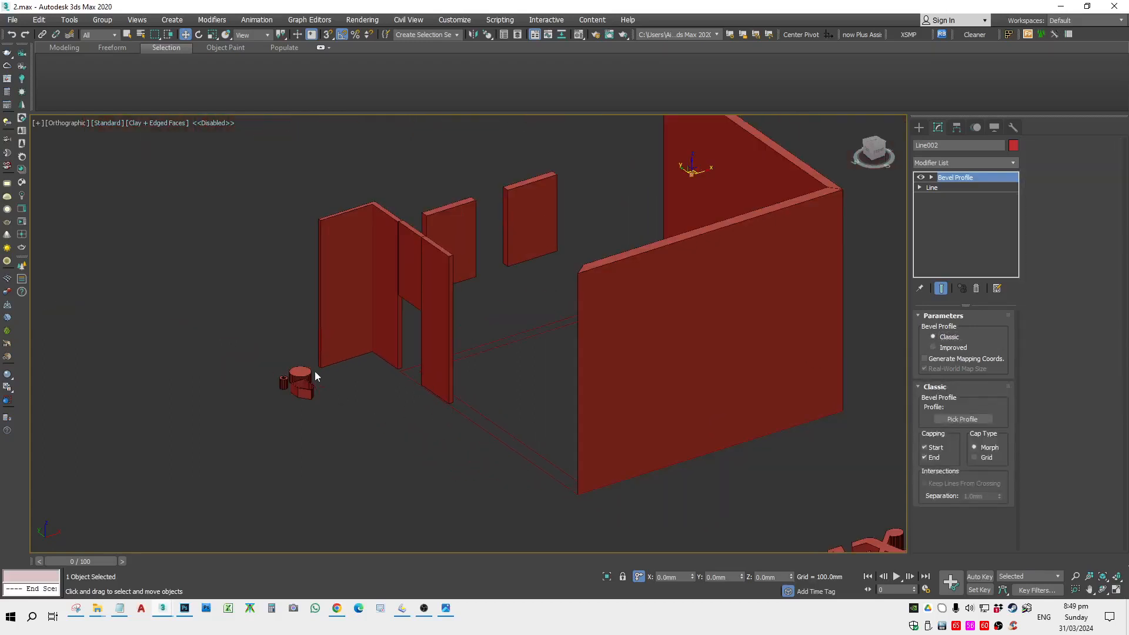
Step: Move the narrow rectangle away from the partition wall's edge into the open space in front of the walls
{"action": "scroll", "coordinate": [322, 356], "scroll_direction": "up", "scroll_amount": 6}
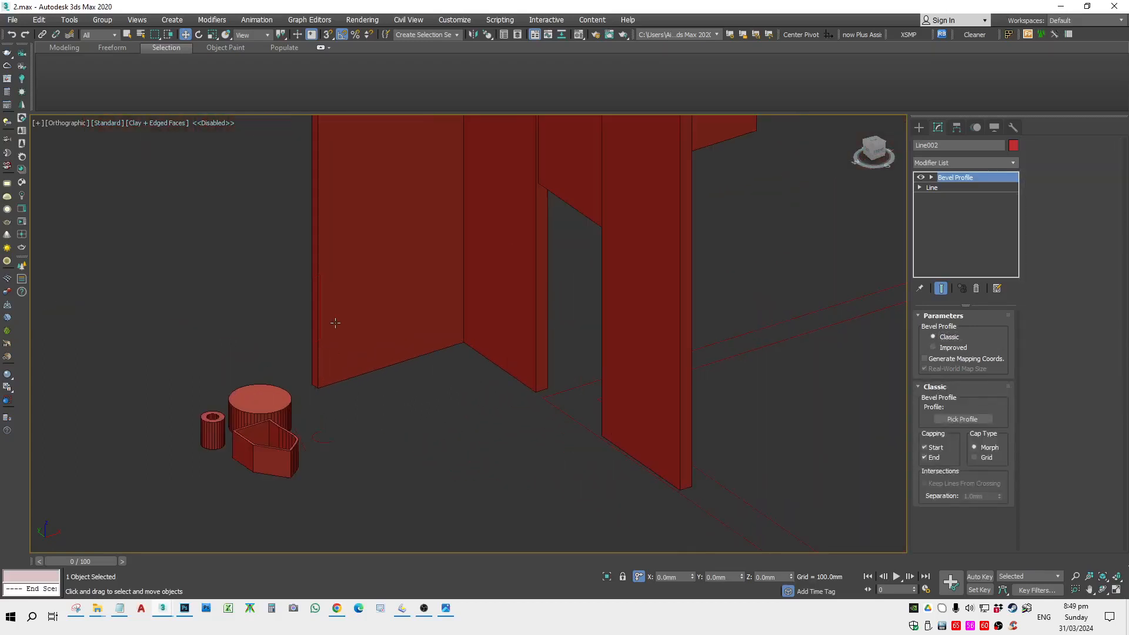
{"action": "left_click", "coordinate": [313, 282]}
{"action": "left_click_drag", "start_coordinate": [312, 288], "coordinate": [515, 430]}
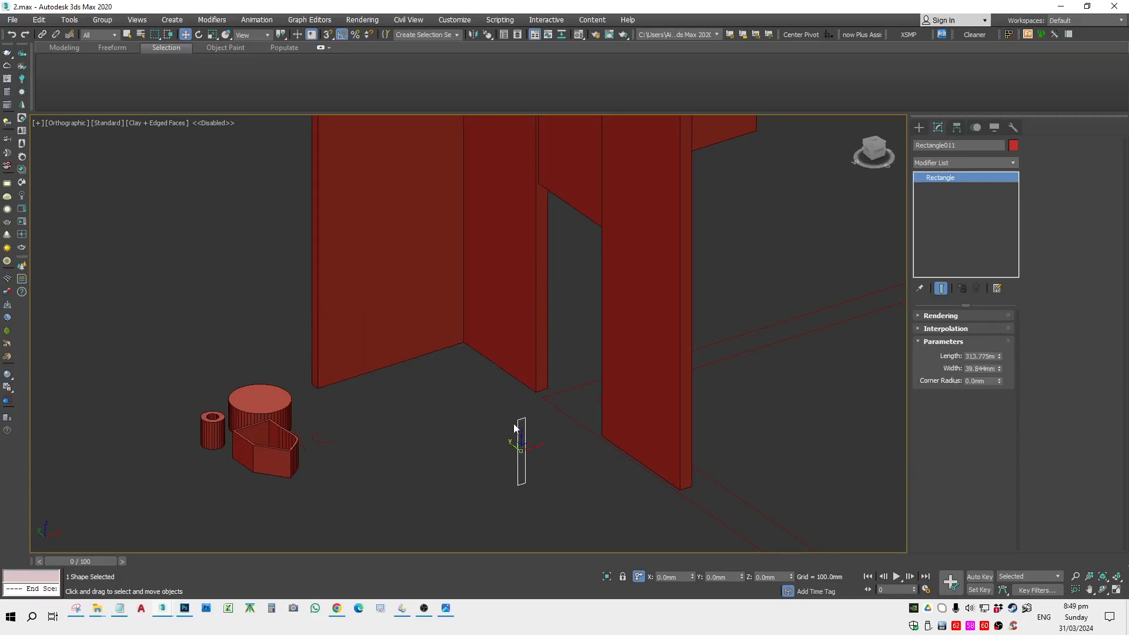
{"action": "scroll", "coordinate": [524, 431], "scroll_direction": "down", "scroll_amount": 2}
{"action": "middle_click_drag", "start_coordinate": [529, 432], "coordinate": [463, 385]}
{"action": "middle_click_drag", "start_coordinate": [463, 385], "coordinate": [633, 351], "text": "alt"}
Step: Delete the leftover inner and outer base rectangles lying along the floor outline of the walls
{"action": "left_click", "coordinate": [673, 320]}
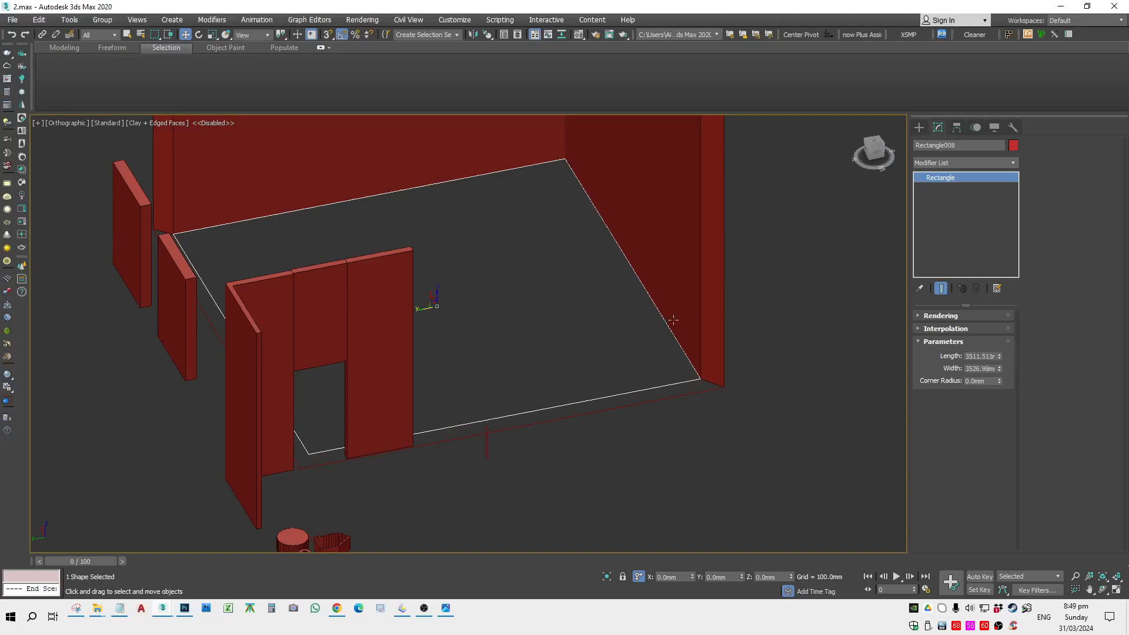
{"action": "left_click", "coordinate": [681, 356]}
{"action": "left_click", "coordinate": [681, 351]}
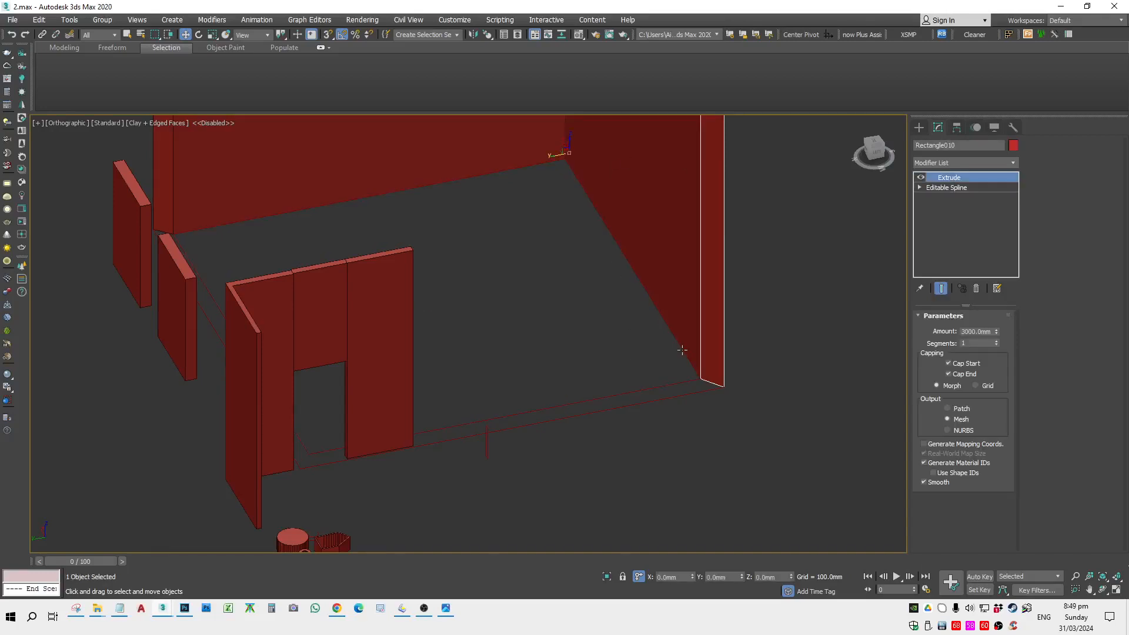
{"action": "left_click", "coordinate": [682, 350]}
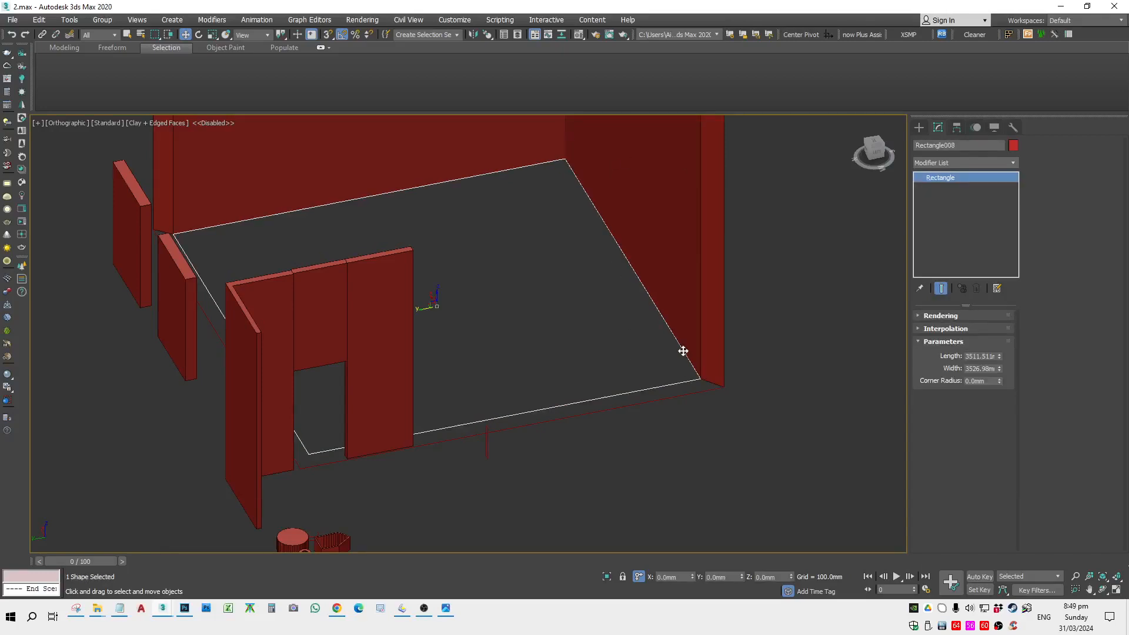
{"action": "left_click", "coordinate": [683, 351]}
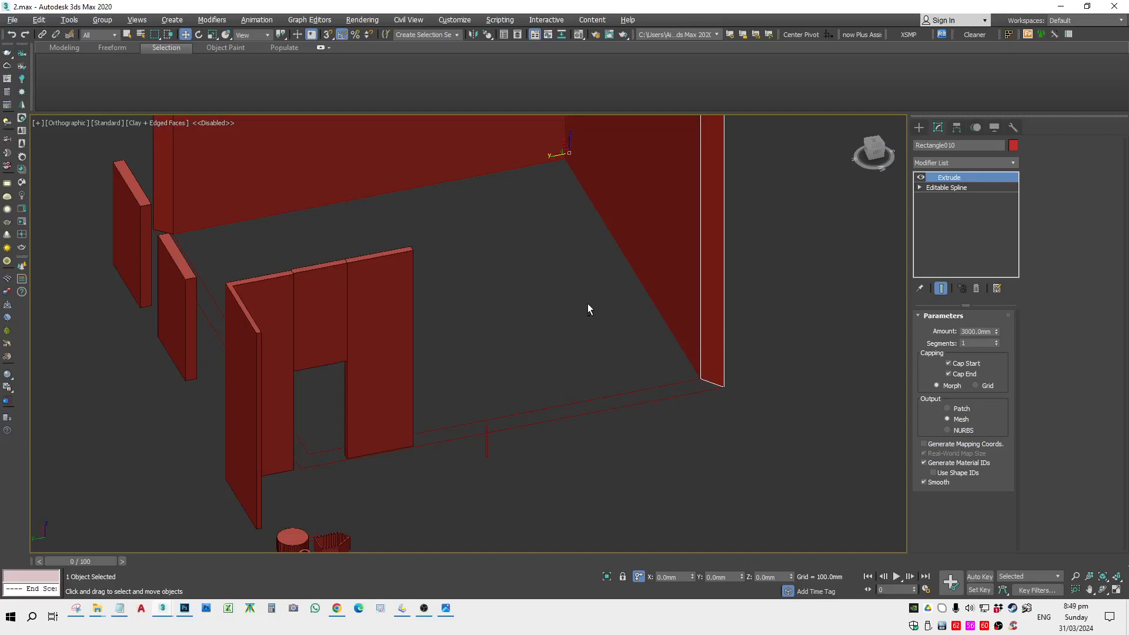
{"action": "left_click", "coordinate": [645, 292]}
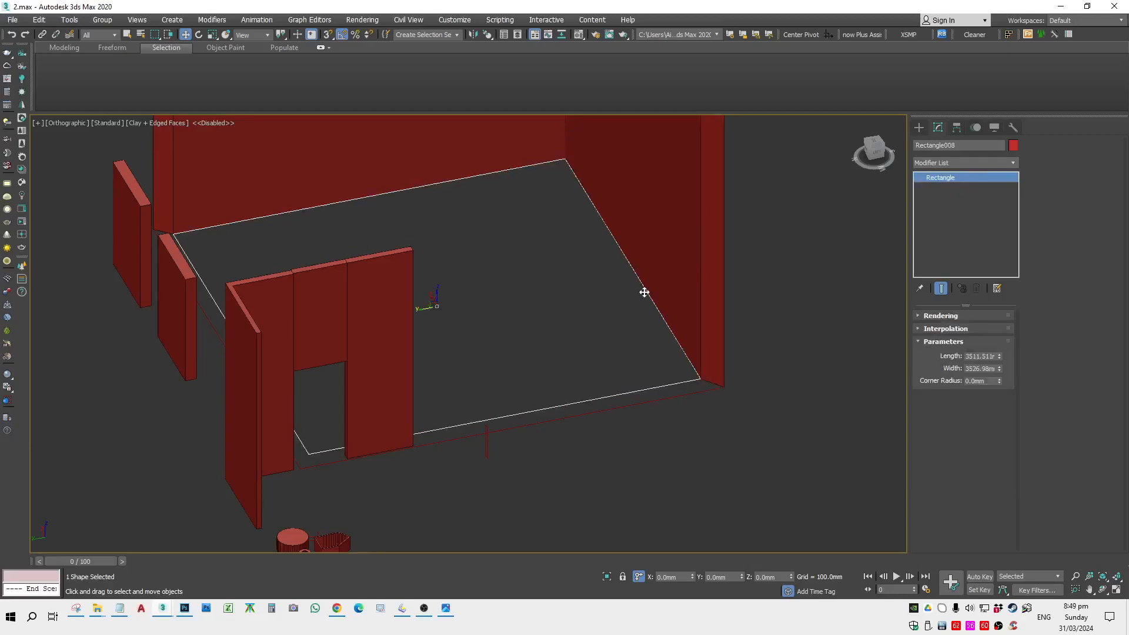
{"action": "left_click", "coordinate": [642, 405]}
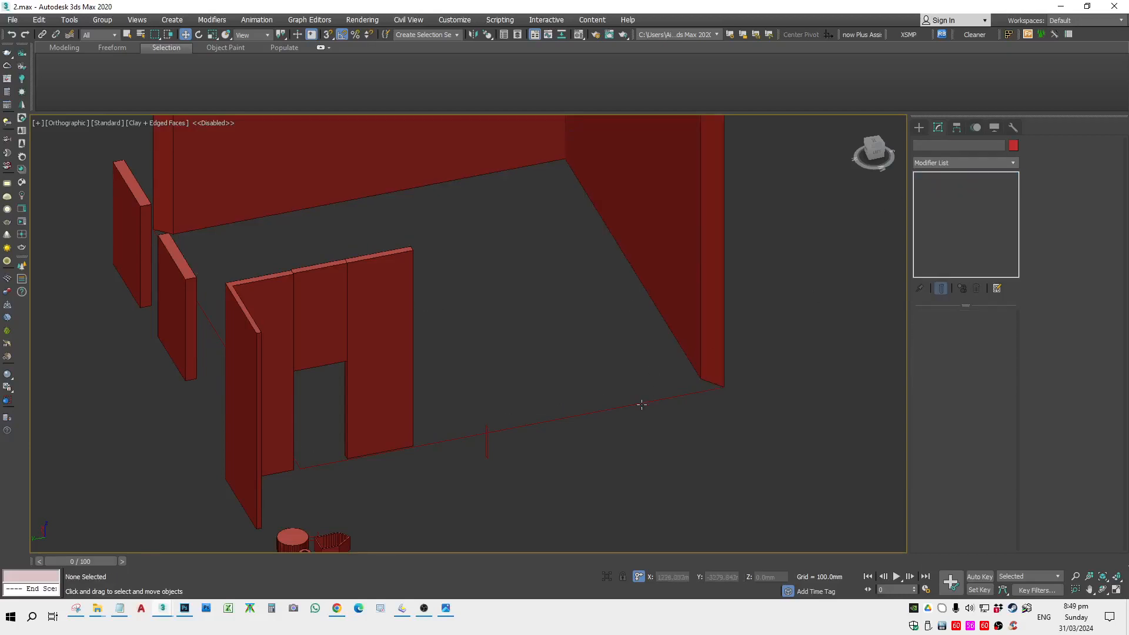
Step: Select the L-shaped line with the Bevel Profile modifier in the wireframe Top view and return to a shaded angled view
{"action": "left_click", "coordinate": [688, 359]}
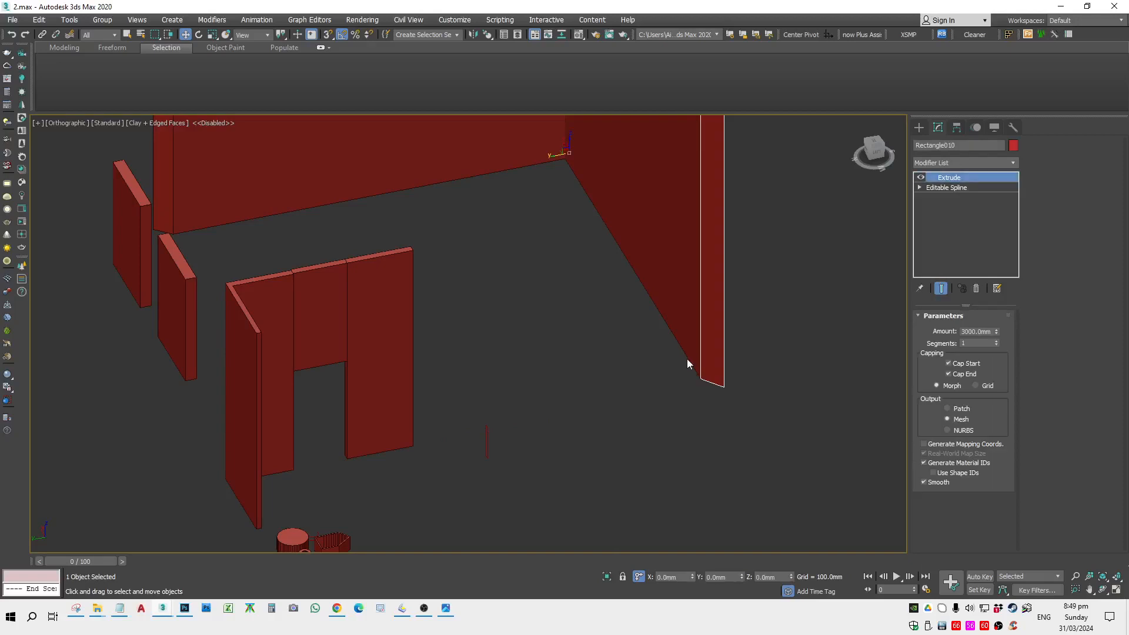
{"action": "left_click", "coordinate": [387, 191]}
{"action": "key", "text": "t"}
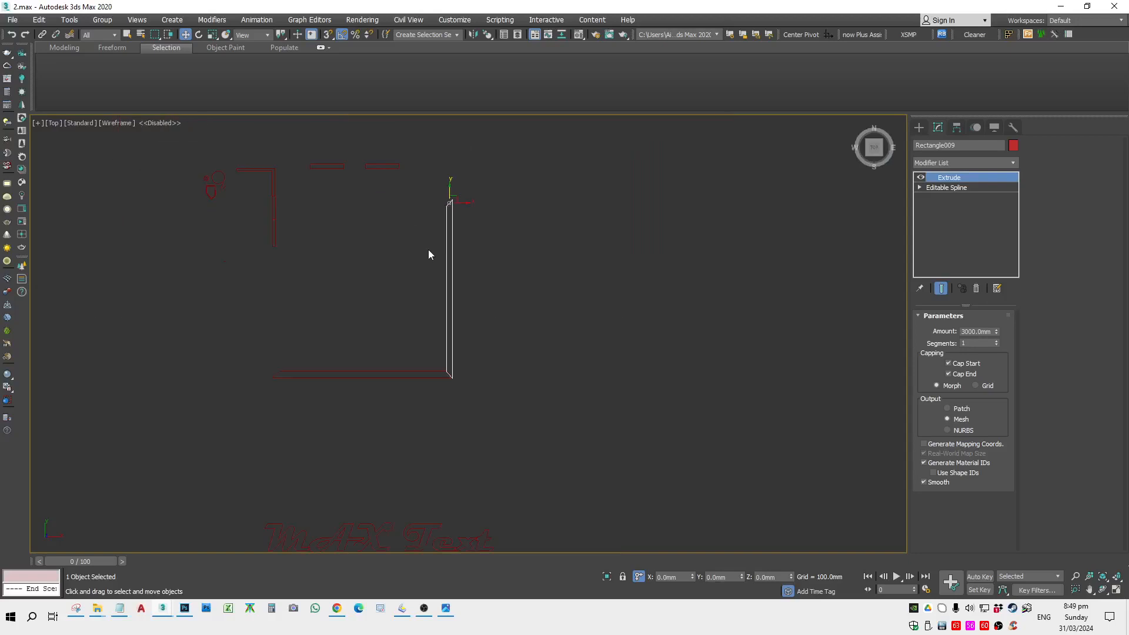
{"action": "left_click", "coordinate": [418, 268]}
{"action": "left_click", "coordinate": [445, 254]}
{"action": "left_click", "coordinate": [445, 255]}
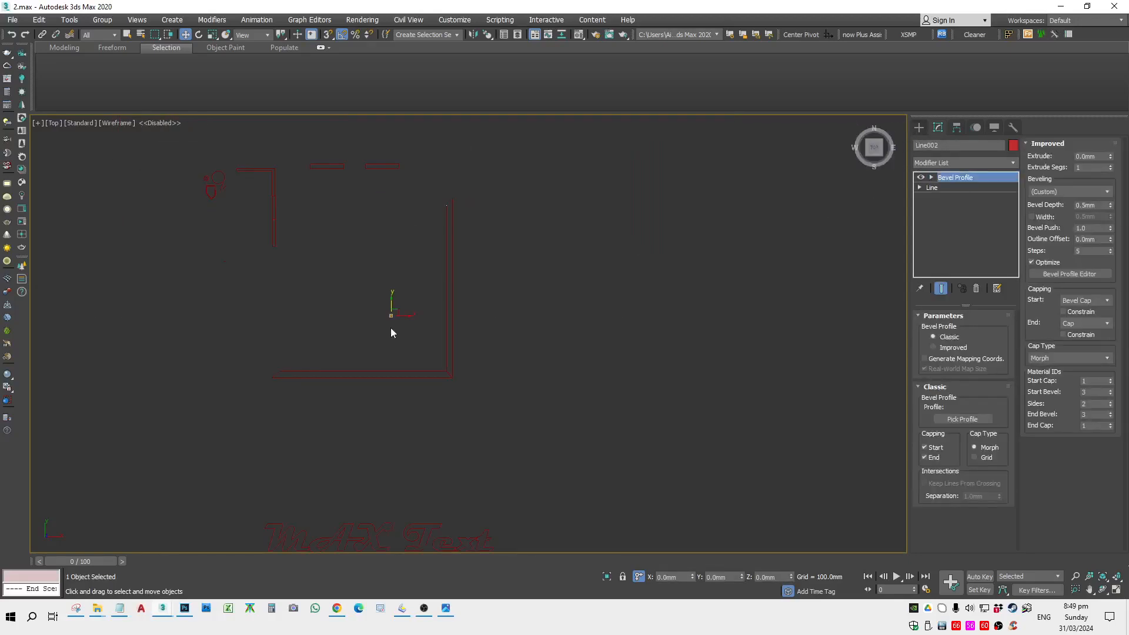
{"action": "middle_click_drag", "start_coordinate": [391, 323], "coordinate": [503, 260], "text": "alt"}
{"action": "key", "text": "F3"}
{"action": "scroll", "coordinate": [472, 289], "scroll_direction": "down", "scroll_amount": 2}
{"action": "scroll", "coordinate": [439, 298], "scroll_direction": "up", "scroll_amount": 3}
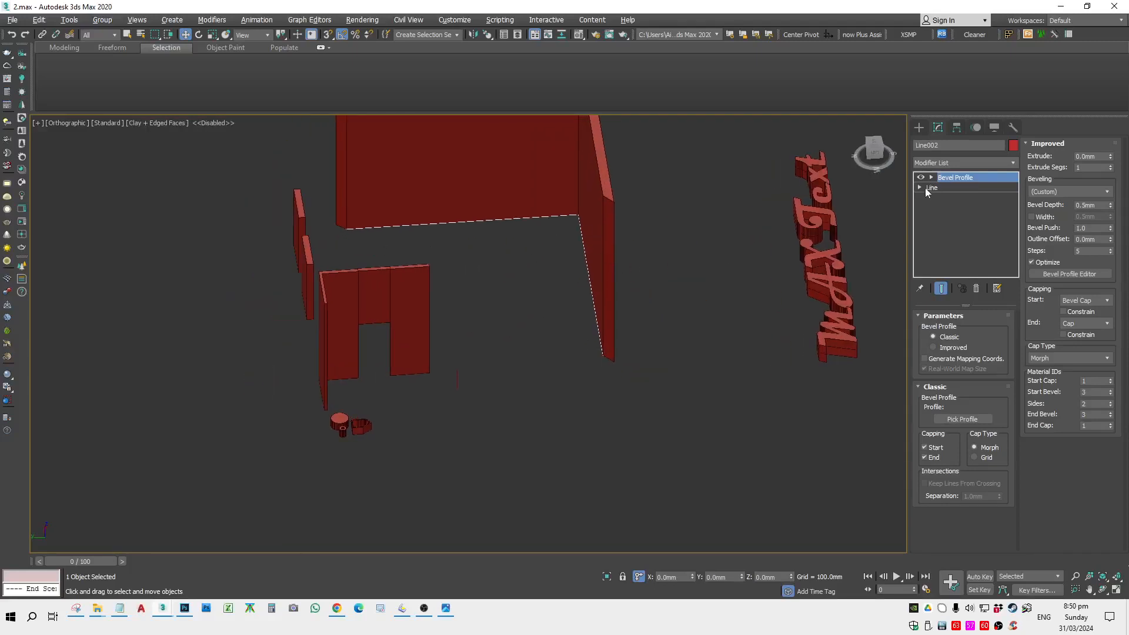
{"action": "left_click", "coordinate": [963, 419]}
{"action": "scroll", "coordinate": [460, 382], "scroll_direction": "up", "scroll_amount": 4}
{"action": "left_click", "coordinate": [450, 368]}
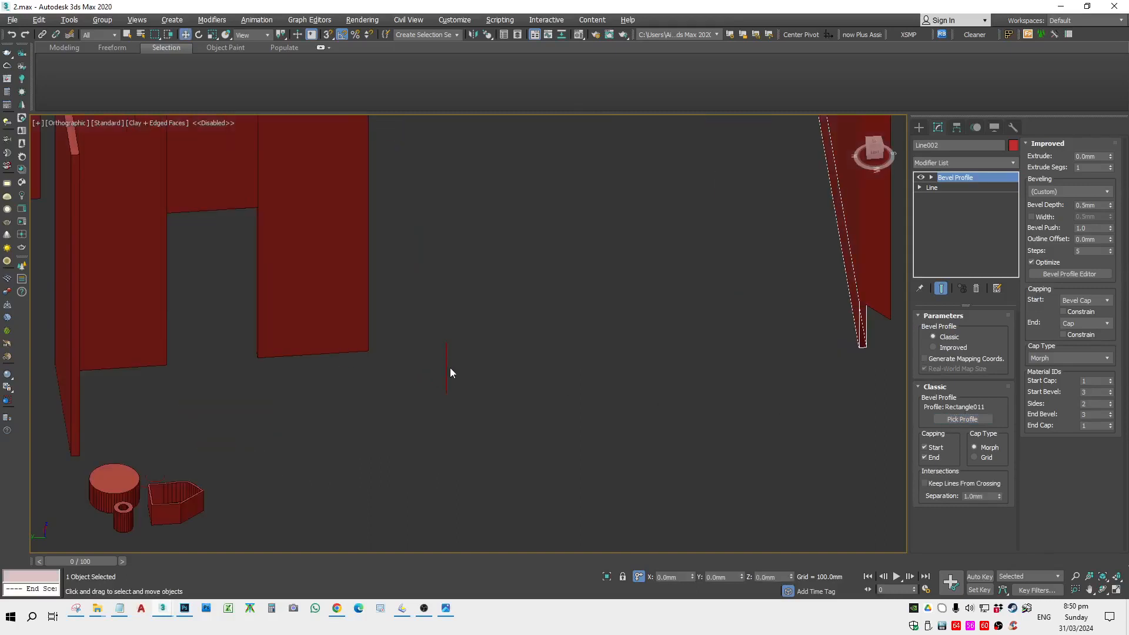
{"action": "middle_click_drag", "start_coordinate": [449, 368], "coordinate": [735, 317], "text": "alt"}
{"action": "key", "text": "t"}
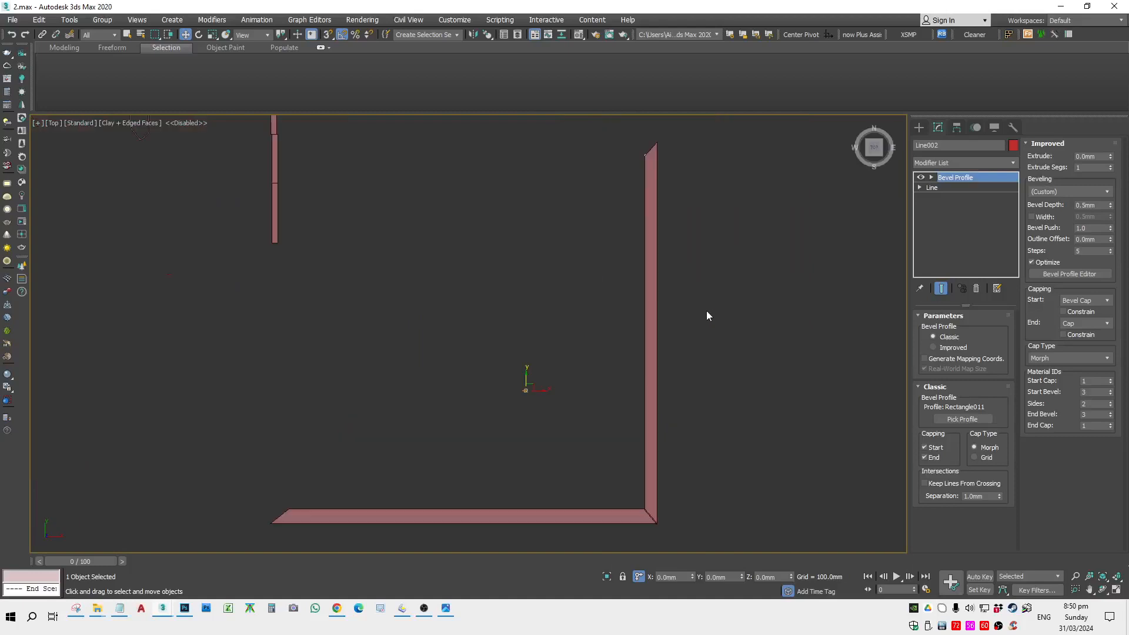
Step: Enter the skirting's Bevel Profile gizmo level and delete the profile gizmo in the wireframe Front view
{"action": "key", "text": "c"}
{"action": "left_click", "coordinate": [582, 345]}
{"action": "middle_click_drag", "start_coordinate": [580, 343], "coordinate": [619, 303]}
{"action": "key", "text": "f"}
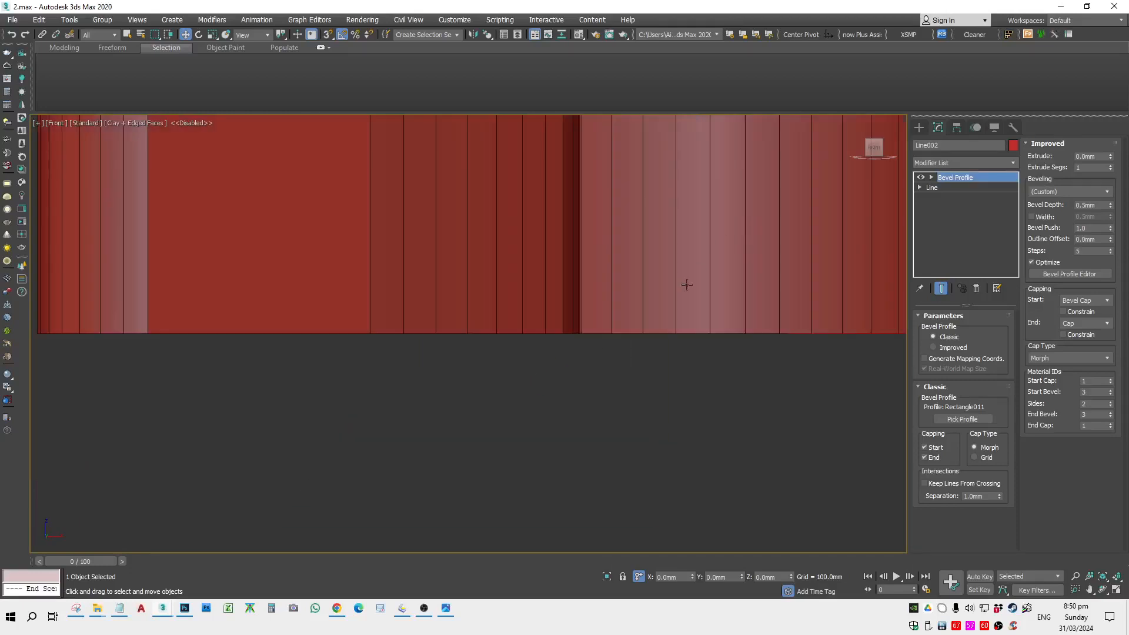
{"action": "key", "text": "z"}
{"action": "left_click", "coordinate": [965, 177]}
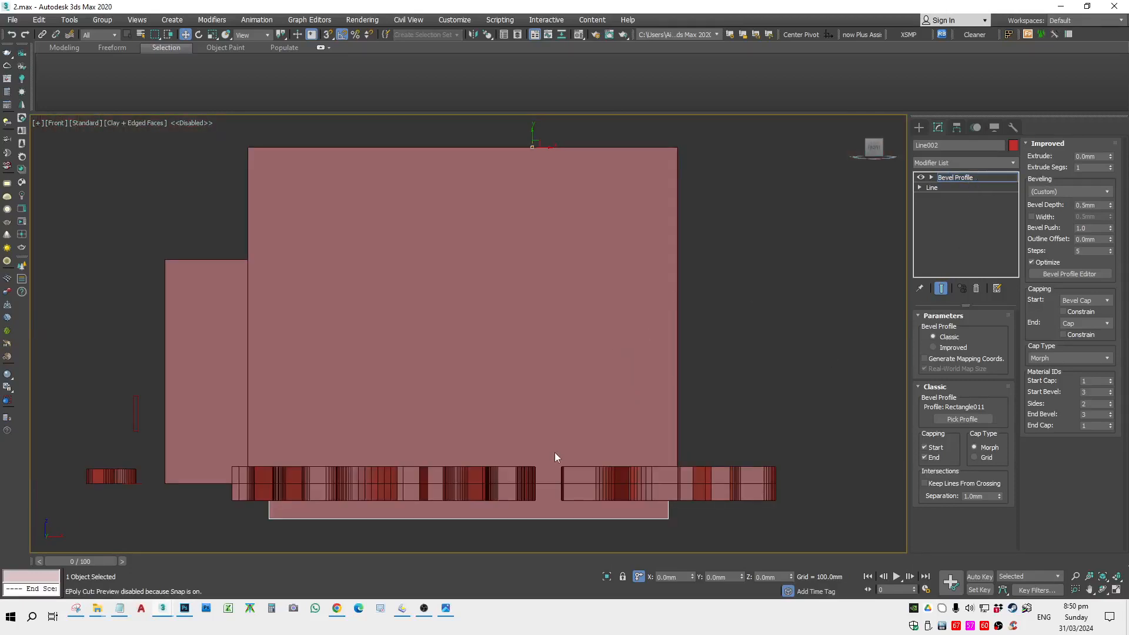
{"action": "key", "text": "F3"}
{"action": "middle_click_drag", "start_coordinate": [555, 457], "coordinate": [604, 310]}
{"action": "key", "text": "F3"}
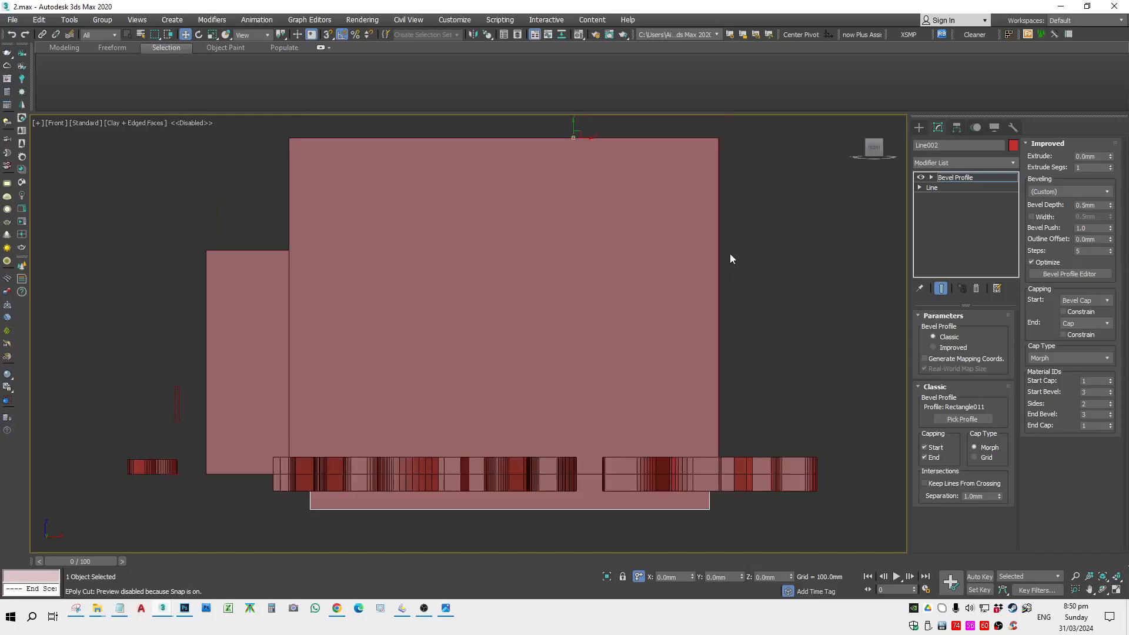
{"action": "key", "text": "F3"}
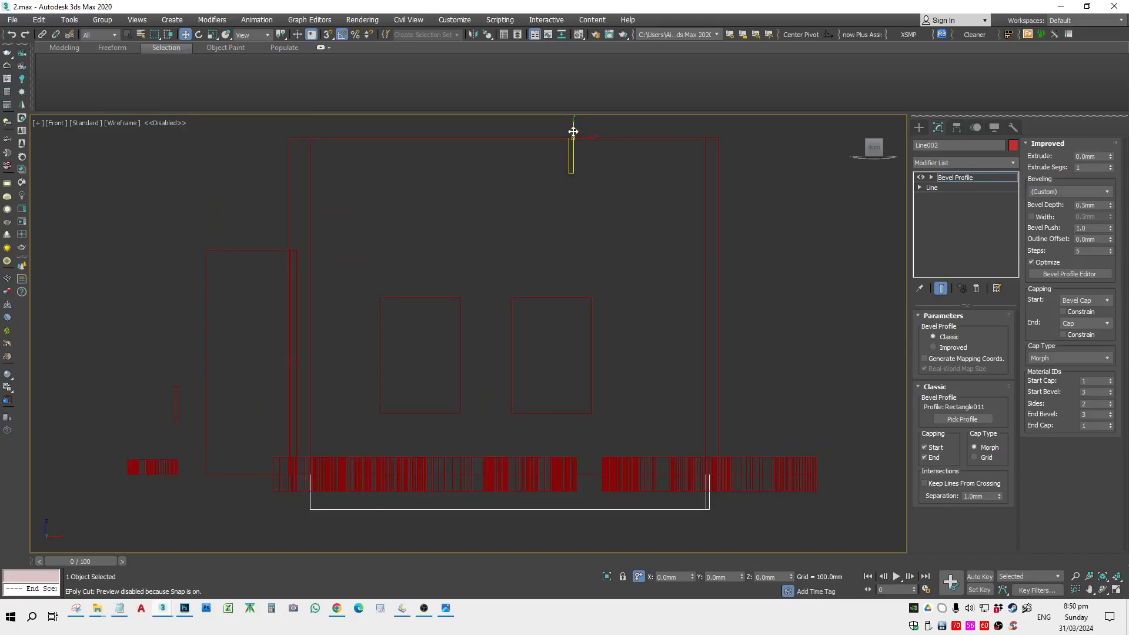
{"action": "key", "text": "Delete"}
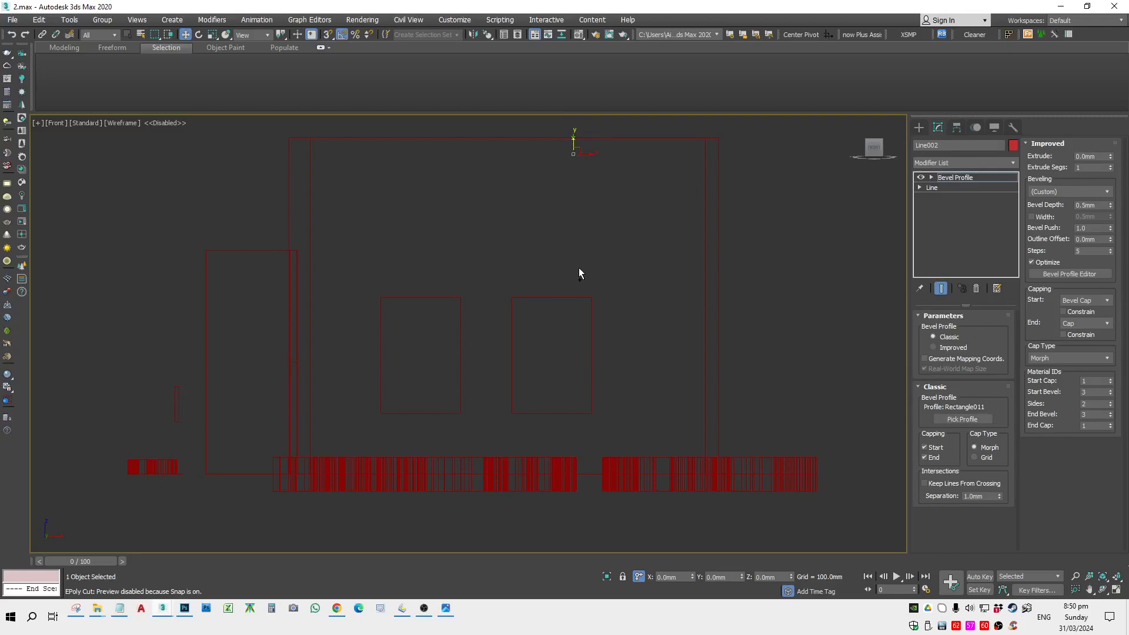
Step: Pick the narrow rectangle again as the profile shape of the L-shaped line's Bevel Profile
{"action": "middle_click_drag", "start_coordinate": [579, 268], "coordinate": [930, 405], "text": "alt"}
{"action": "scroll", "coordinate": [841, 341], "scroll_direction": "down", "scroll_amount": 2}
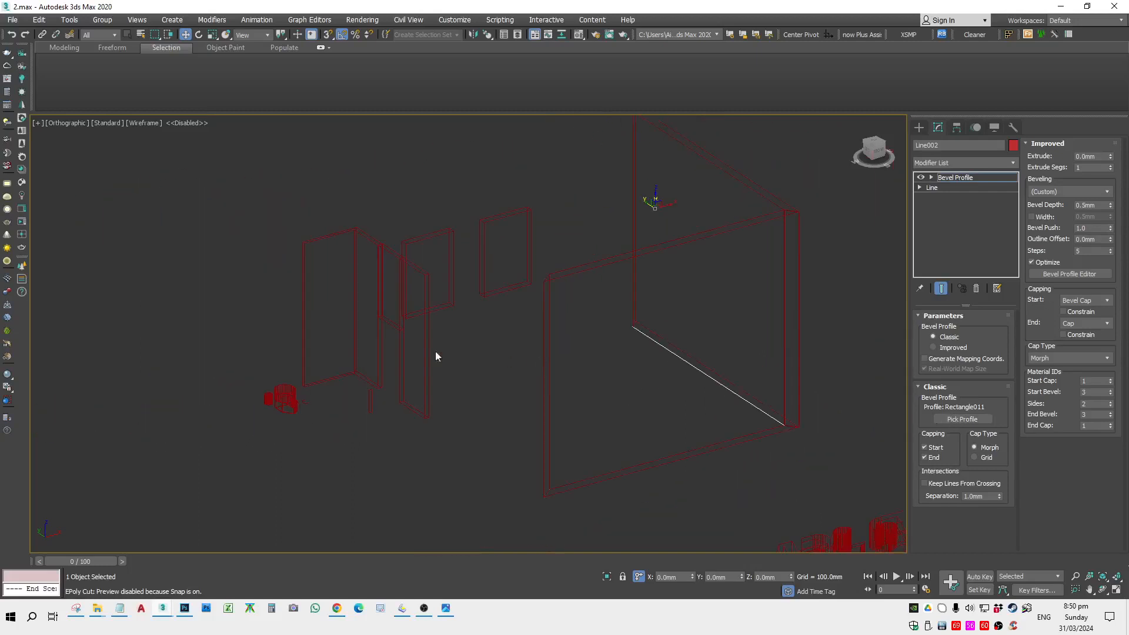
{"action": "key", "text": "F3"}
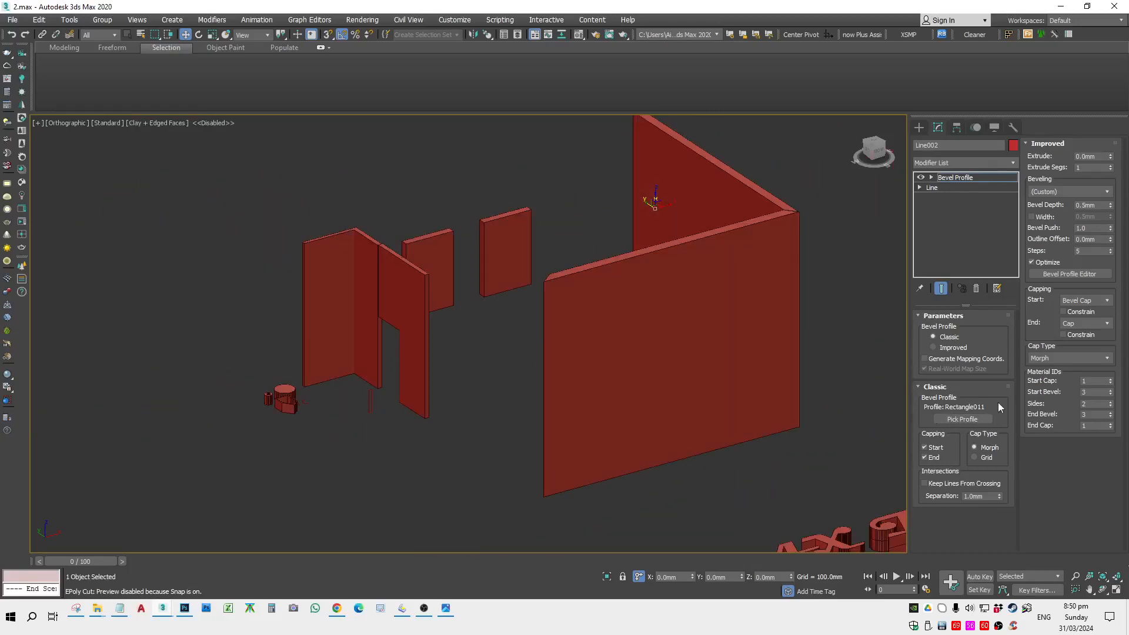
{"action": "left_click", "coordinate": [972, 419]}
{"action": "left_click", "coordinate": [370, 403]}
{"action": "right_click", "coordinate": [482, 391]}
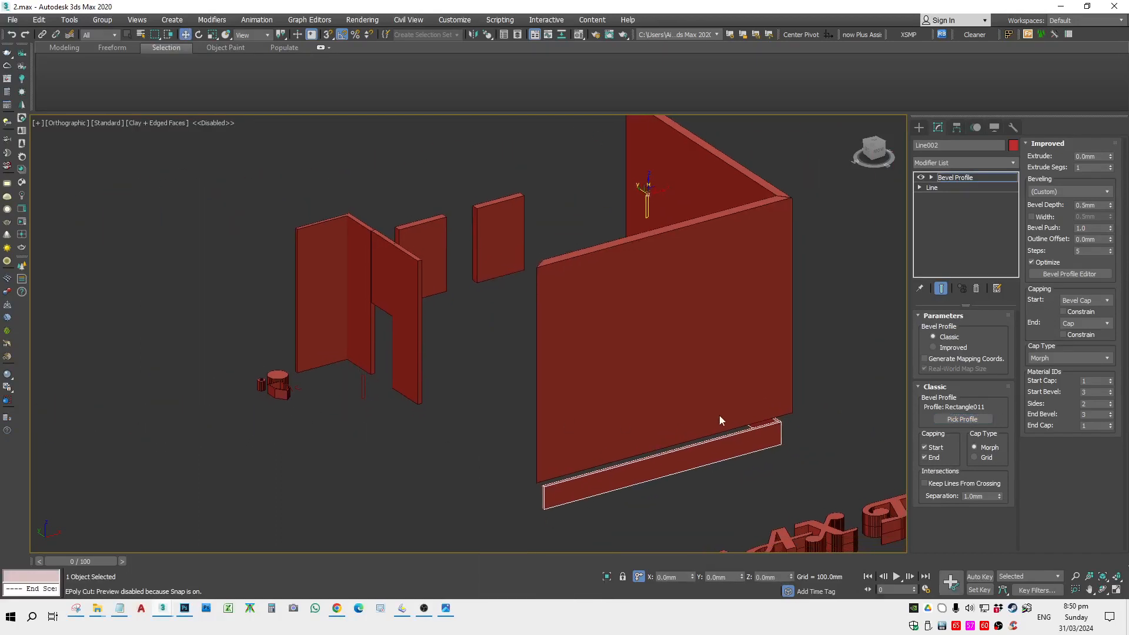
Step: Try to move and rotate the profile gizmo in the wireframe Front view, then leave the gizmo level
{"action": "key", "text": "f"}
{"action": "key", "text": "F3"}
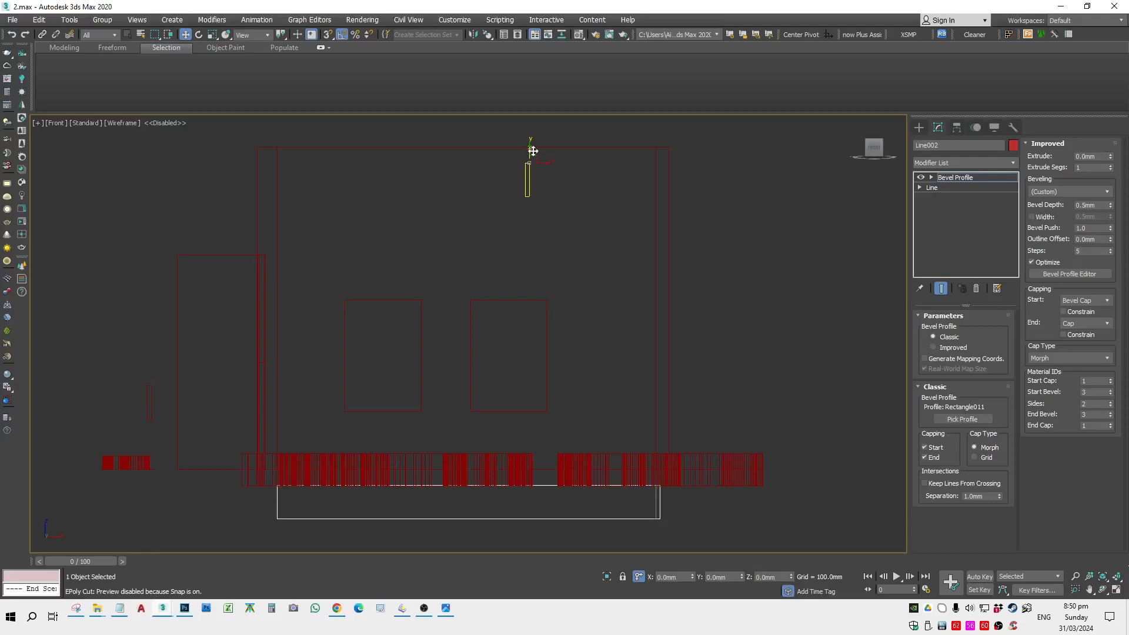
{"action": "scroll", "coordinate": [547, 164], "scroll_direction": "down", "scroll_amount": 3}
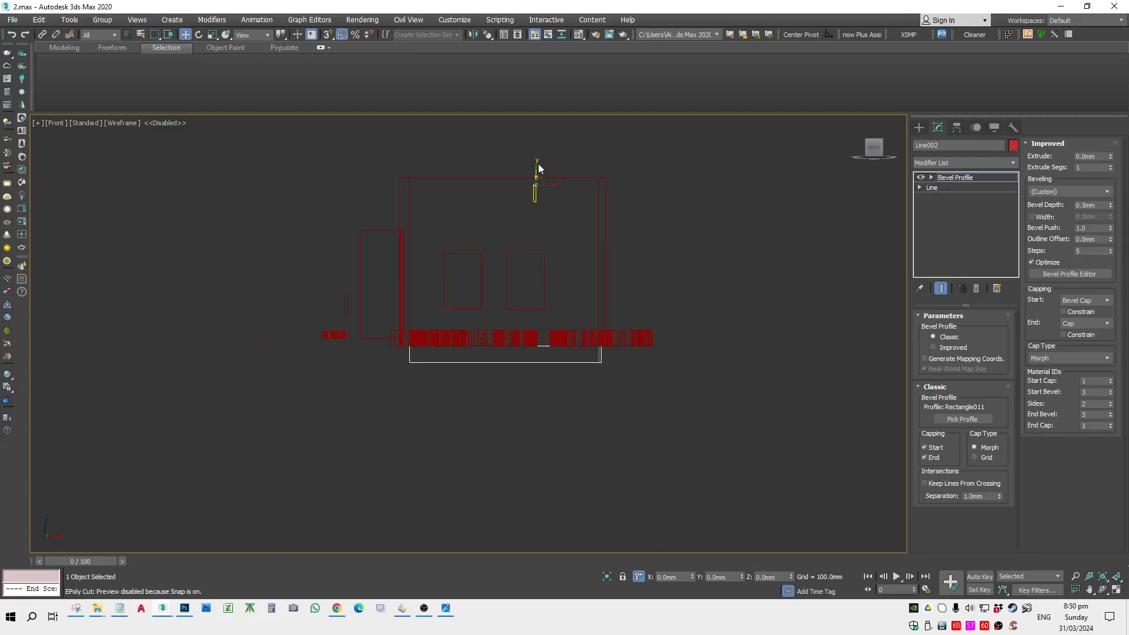
{"action": "left_click_drag", "start_coordinate": [537, 176], "coordinate": [538, 178]}
{"action": "scroll", "coordinate": [720, 176], "scroll_direction": "up", "scroll_amount": 2}
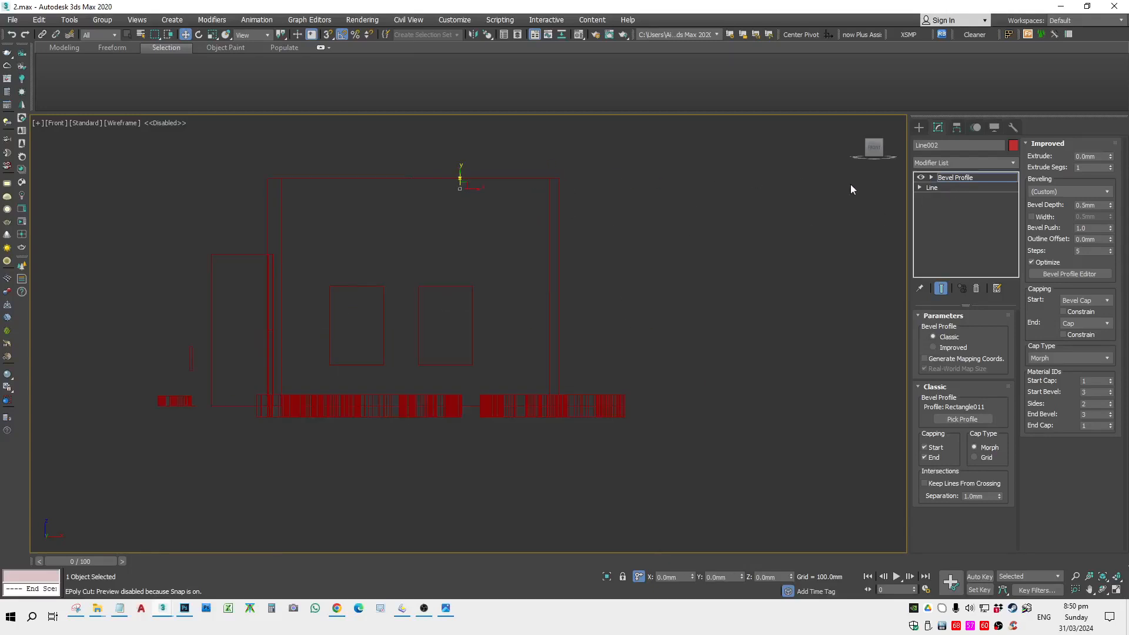
{"action": "key", "text": "e"}
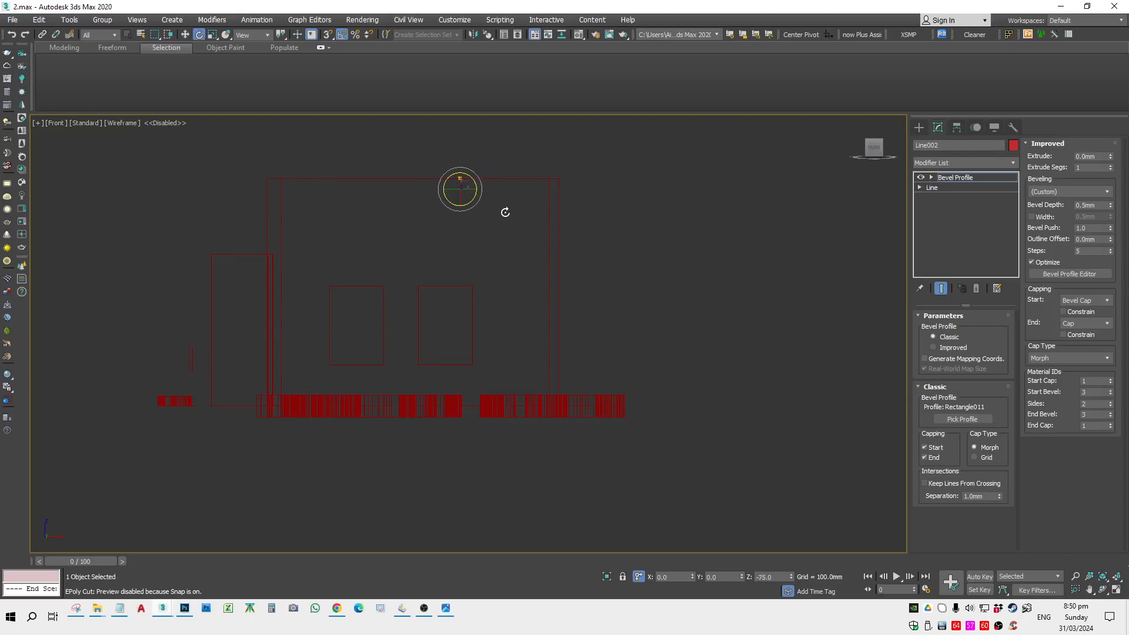
{"action": "left_click", "coordinate": [950, 177]}
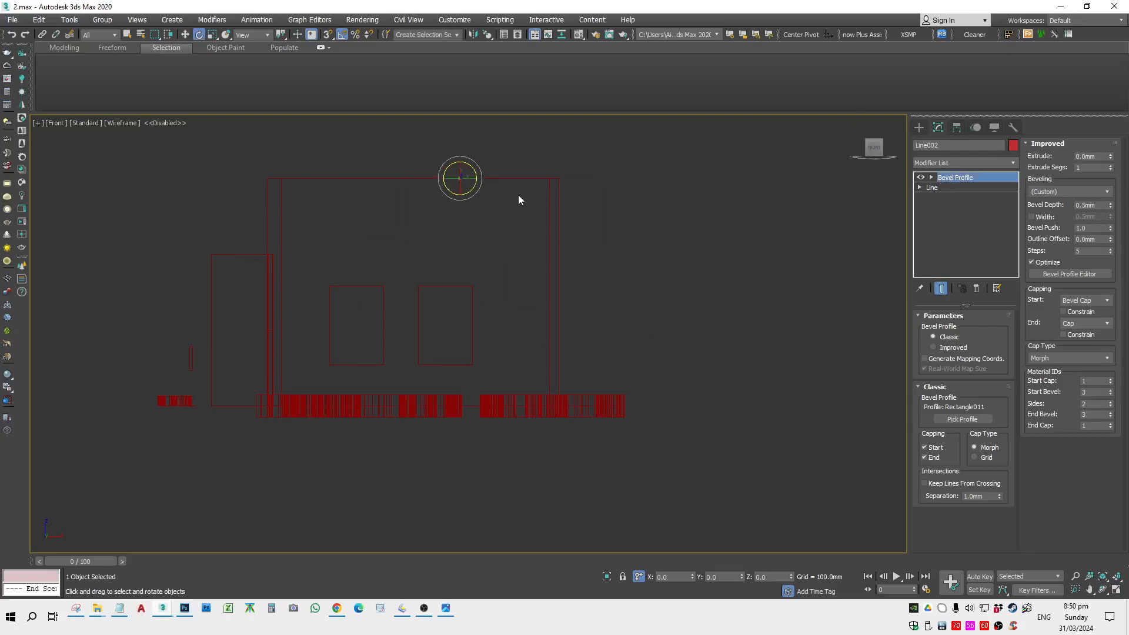
Step: Restore the skirting by picking the narrow rectangle in front of the walls as its Bevel Profile shape
{"action": "middle_click_drag", "start_coordinate": [518, 196], "coordinate": [559, 269], "text": "alt"}
{"action": "key", "text": "F3"}
{"action": "left_click", "coordinate": [949, 419]}
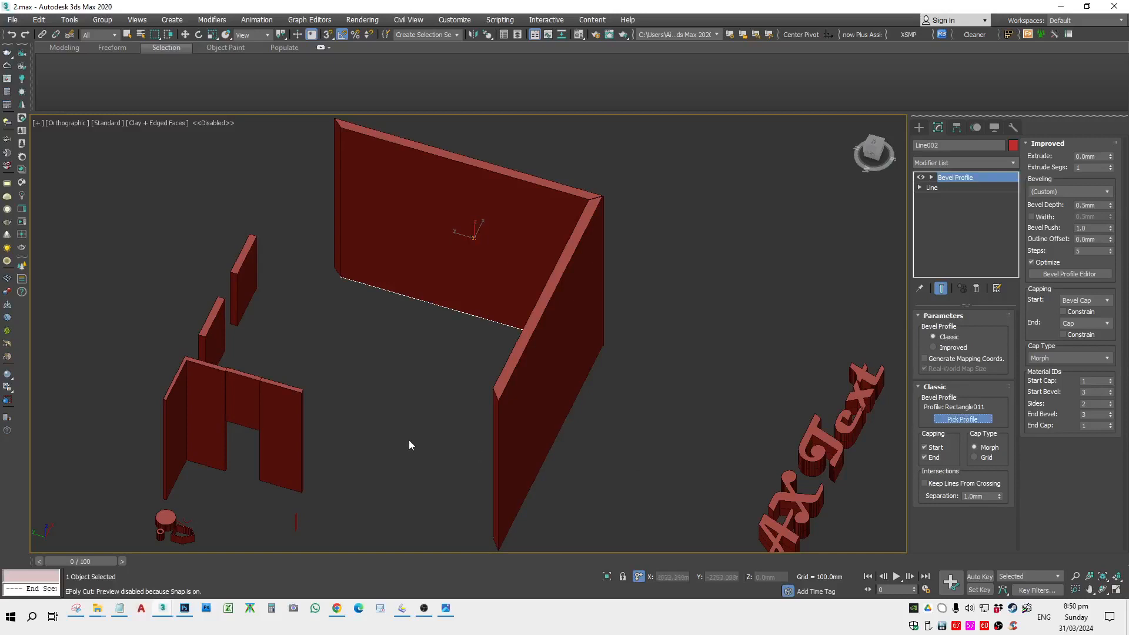
{"action": "scroll", "coordinate": [282, 523], "scroll_direction": "down", "scroll_amount": 2}
{"action": "middle_click_drag", "start_coordinate": [282, 522], "coordinate": [431, 400]}
{"action": "left_click", "coordinate": [446, 391]}
{"action": "middle_click_drag", "start_coordinate": [580, 397], "coordinate": [527, 370], "text": "alt"}
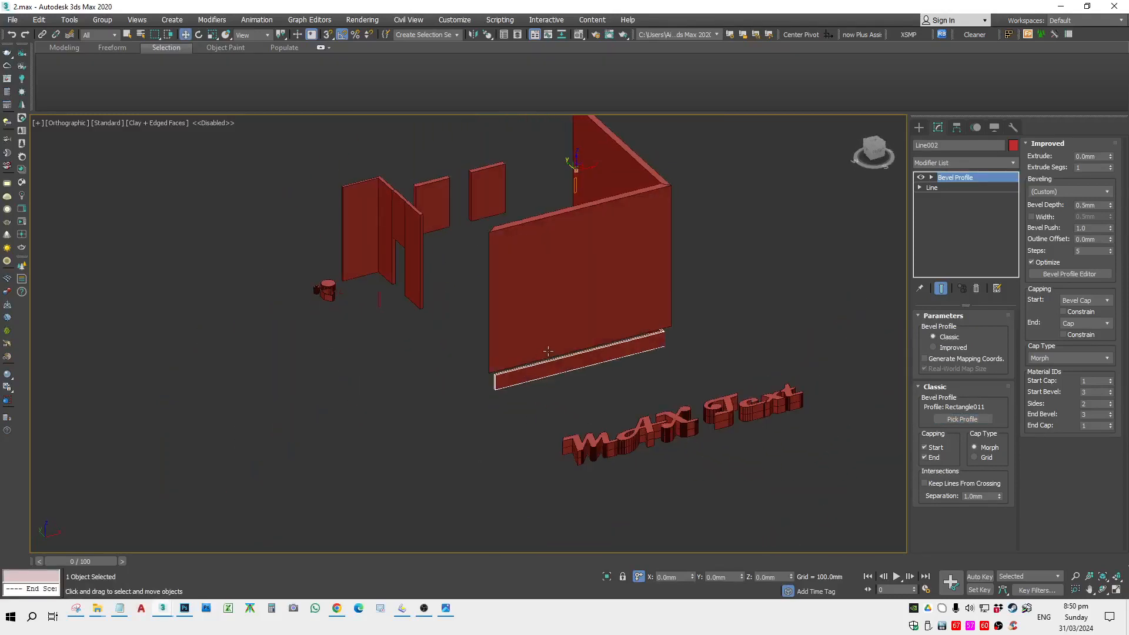
Step: Rotate the Bevel Profile gizmo half a turn in the Front view so the skirting extends upward
{"action": "key", "text": "f"}
{"action": "key", "text": "F3"}
{"action": "left_click", "coordinate": [984, 176]}
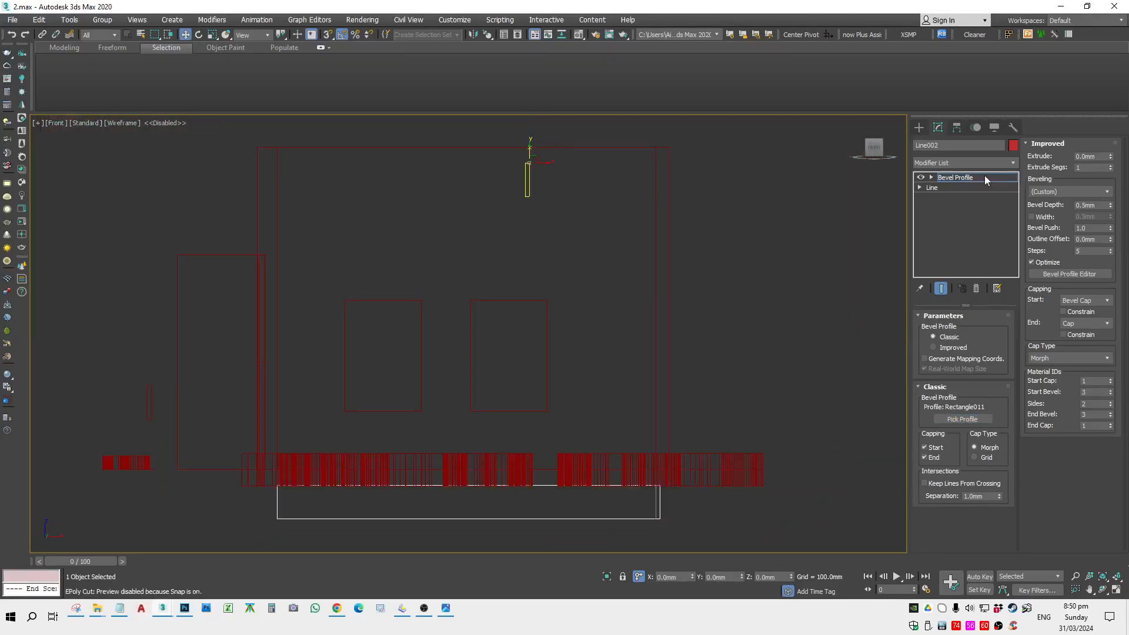
{"action": "key", "text": "e"}
{"action": "left_click_drag", "start_coordinate": [536, 174], "coordinate": [624, 222]}
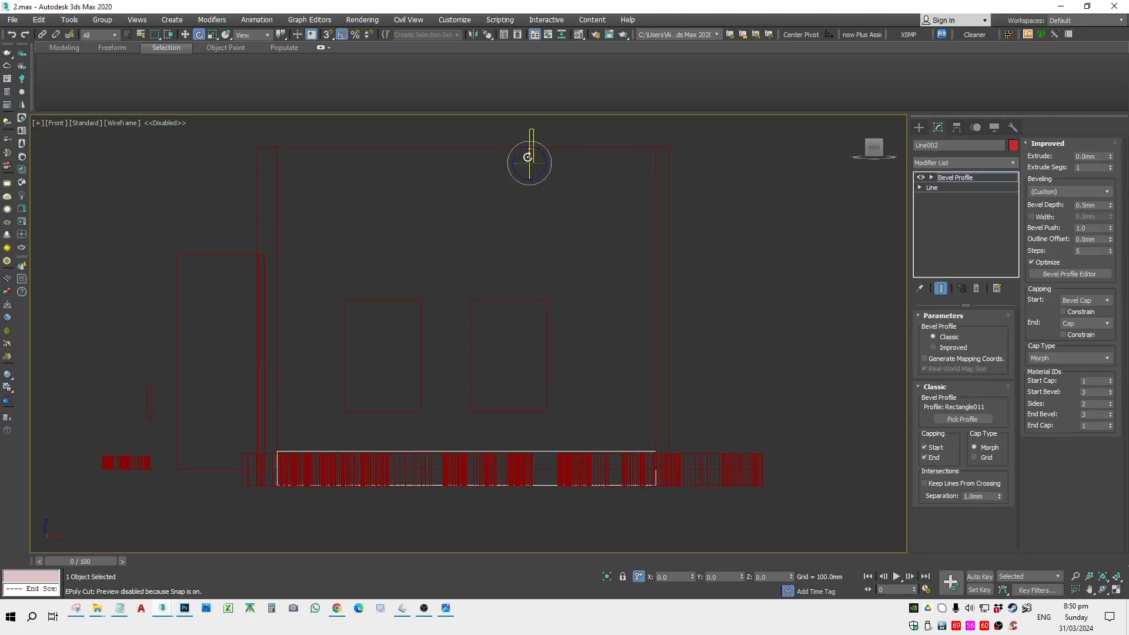
Step: Move the profile gizmo vertically, snapping it to the wall's top corner vertex, so the skirting rests on the wall base
{"action": "key", "text": "w"}
{"action": "left_click_drag", "start_coordinate": [530, 157], "coordinate": [535, 162]}
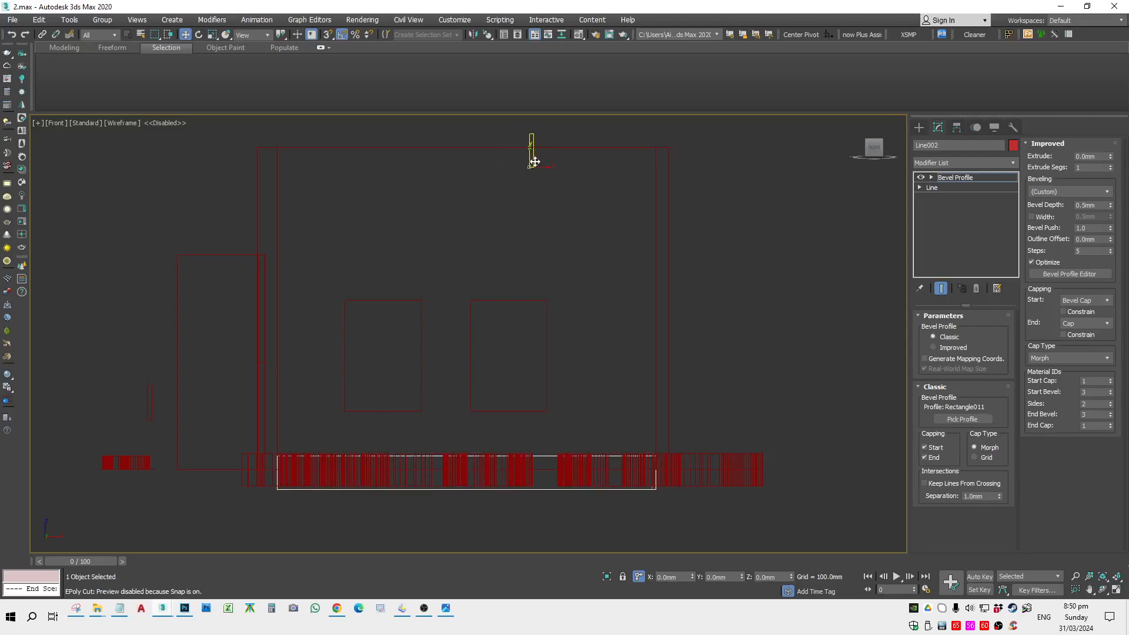
{"action": "middle_click_drag", "start_coordinate": [547, 166], "coordinate": [527, 202]}
{"action": "scroll", "coordinate": [527, 202], "scroll_direction": "up", "scroll_amount": 2}
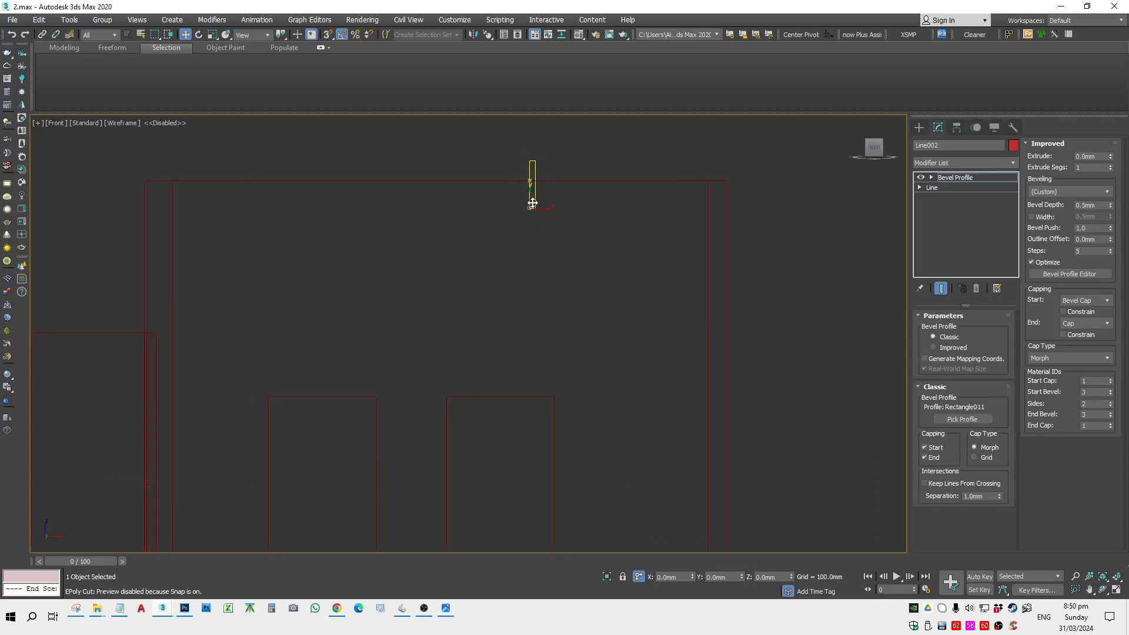
{"action": "scroll", "coordinate": [532, 203], "scroll_direction": "down", "scroll_amount": 2}
{"action": "middle_click_drag", "start_coordinate": [551, 326], "coordinate": [560, 342]}
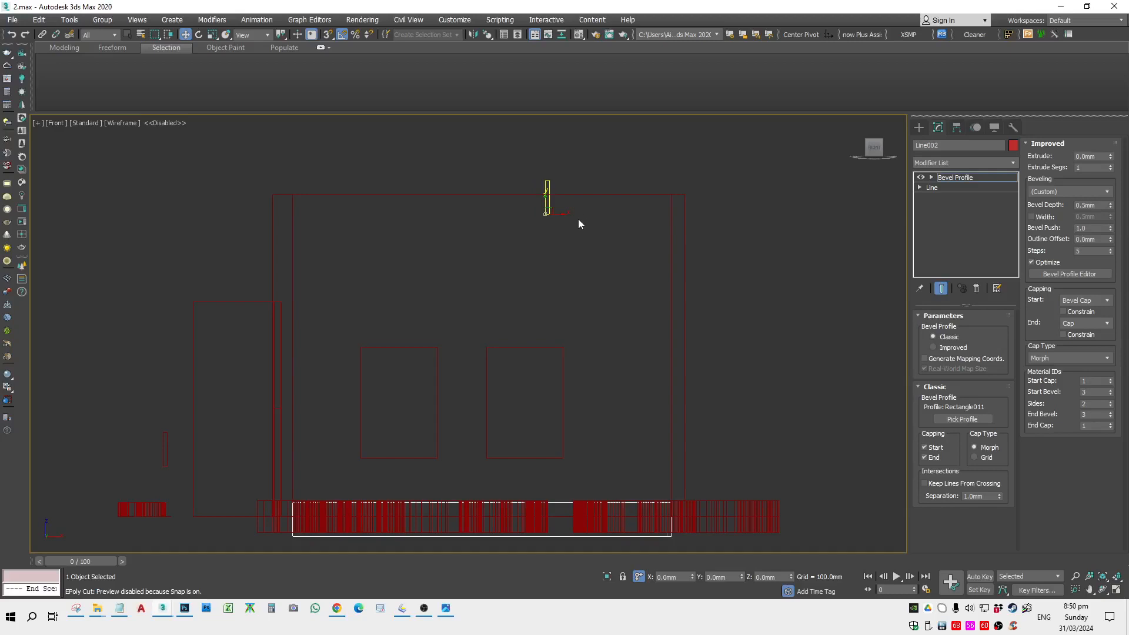
{"action": "left_click_drag", "start_coordinate": [546, 214], "coordinate": [663, 196]}
{"action": "middle_click_drag", "start_coordinate": [662, 196], "coordinate": [546, 297], "text": "alt"}
{"action": "key", "text": "F3"}
{"action": "mouse_move", "coordinate": [570, 335]}
{"action": "middle_mouse_down", "text": "alt"}
{"action": "mouse_move", "coordinate": [580, 366]}
{"action": "mouse_move", "coordinate": [621, 361]}
{"action": "middle_mouse_up", "text": "alt"}
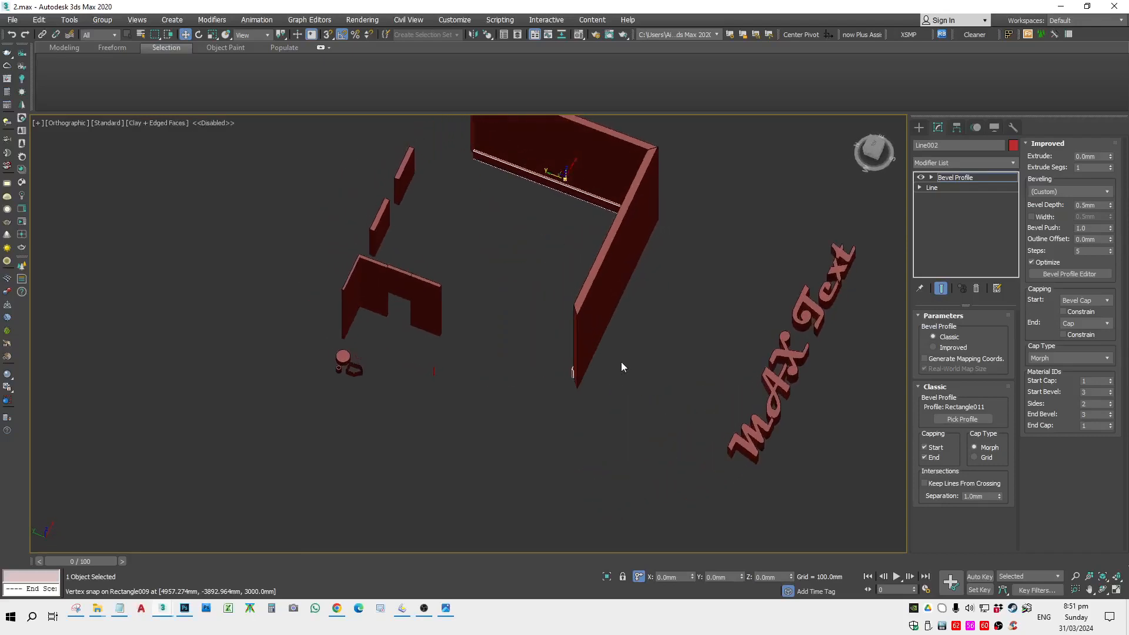
Step: Leave the gizmo level and examine how the skirting fits along the wall bases from angled and Top views
{"action": "key", "text": "t"}
{"action": "key", "text": "z"}
{"action": "mouse_move", "coordinate": [590, 314]}
{"action": "middle_mouse_down", "text": "alt"}
{"action": "mouse_move", "coordinate": [720, 269]}
{"action": "mouse_move", "coordinate": [745, 275]}
{"action": "middle_mouse_up", "text": "alt"}
{"action": "middle_click_drag", "start_coordinate": [745, 275], "coordinate": [728, 135]}
{"action": "mouse_move", "coordinate": [653, 452]}
{"action": "middle_mouse_down", "text": "alt"}
{"action": "mouse_move", "coordinate": [643, 421]}
{"action": "mouse_move", "coordinate": [647, 444]}
{"action": "middle_mouse_up", "text": "alt"}
{"action": "middle_click_drag", "start_coordinate": [647, 444], "coordinate": [652, 286]}
{"action": "scroll", "coordinate": [733, 419], "scroll_direction": "down", "scroll_amount": 3}
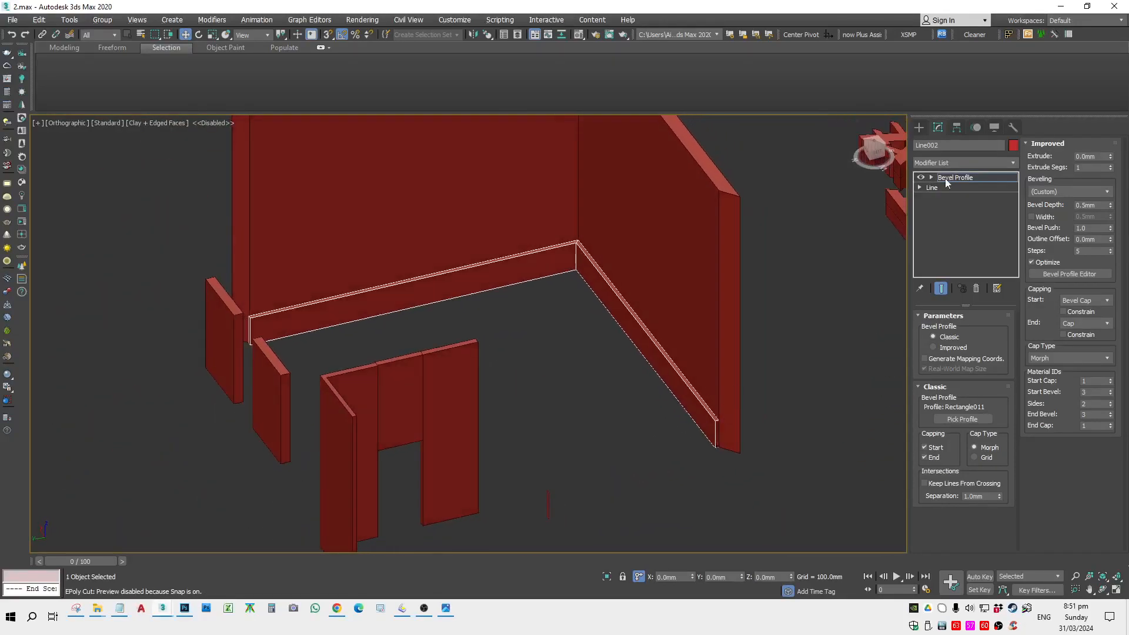
{"action": "left_click", "coordinate": [751, 448]}
{"action": "scroll", "coordinate": [738, 465], "scroll_direction": "down", "scroll_amount": 3}
{"action": "middle_click_drag", "start_coordinate": [738, 464], "coordinate": [712, 426], "text": "alt"}
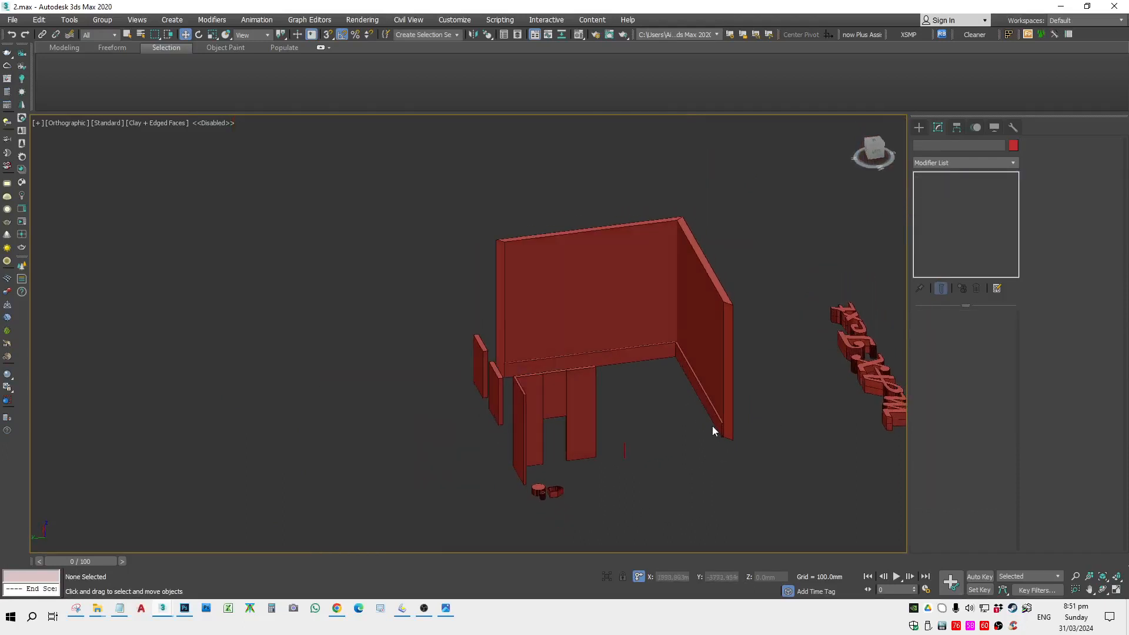
{"action": "left_click", "coordinate": [716, 418]}
{"action": "scroll", "coordinate": [846, 288], "scroll_direction": "down", "scroll_amount": 3}
{"action": "key", "text": "t"}
{"action": "key", "text": "z"}
Step: Draw an open line of three straight segments in the empty space in front of the room model
{"action": "left_click", "coordinate": [920, 128]}
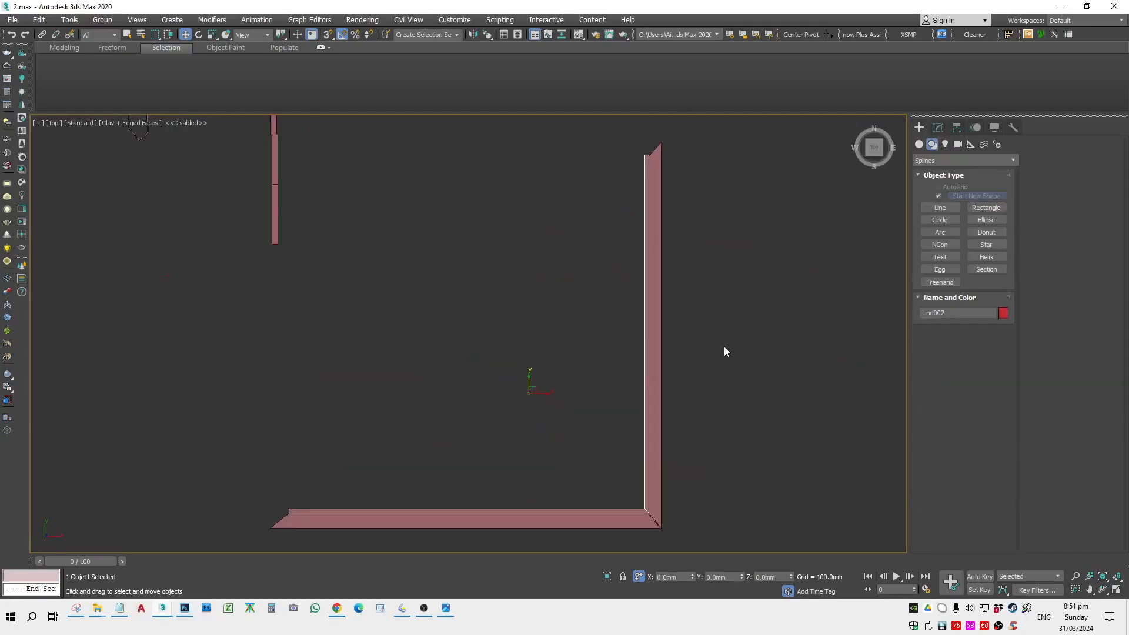
{"action": "middle_click_drag", "start_coordinate": [724, 347], "coordinate": [867, 321]}
{"action": "scroll", "coordinate": [867, 321], "scroll_direction": "down", "scroll_amount": 2}
{"action": "key", "text": "F3"}
{"action": "middle_click_drag", "start_coordinate": [802, 347], "coordinate": [782, 346]}
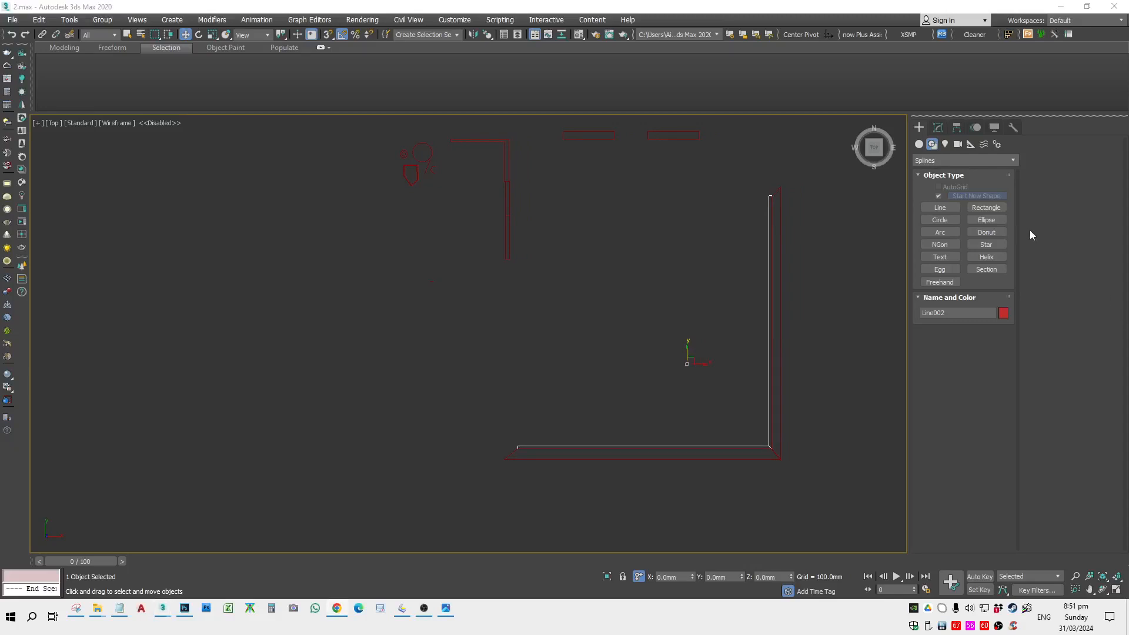
{"action": "left_click", "coordinate": [940, 207]}
{"action": "middle_click_drag", "start_coordinate": [651, 313], "coordinate": [756, 313], "text": "alt"}
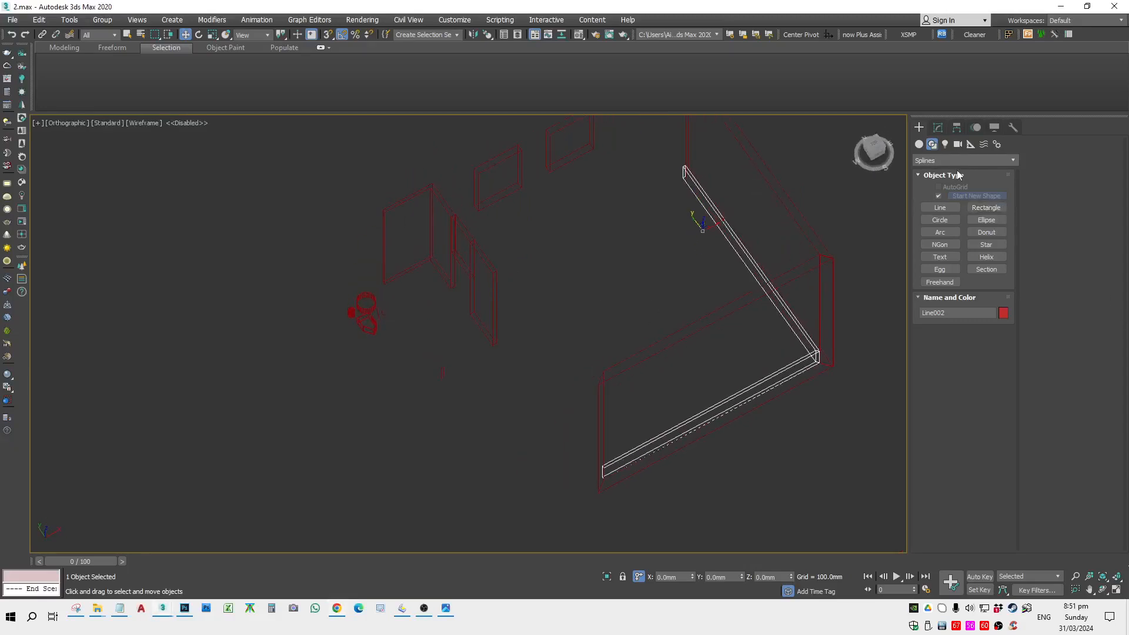
{"action": "scroll", "coordinate": [641, 303], "scroll_direction": "down", "scroll_amount": 5}
{"action": "left_click", "coordinate": [416, 377]}
{"action": "left_click", "coordinate": [605, 438]}
{"action": "left_click", "coordinate": [708, 500]}
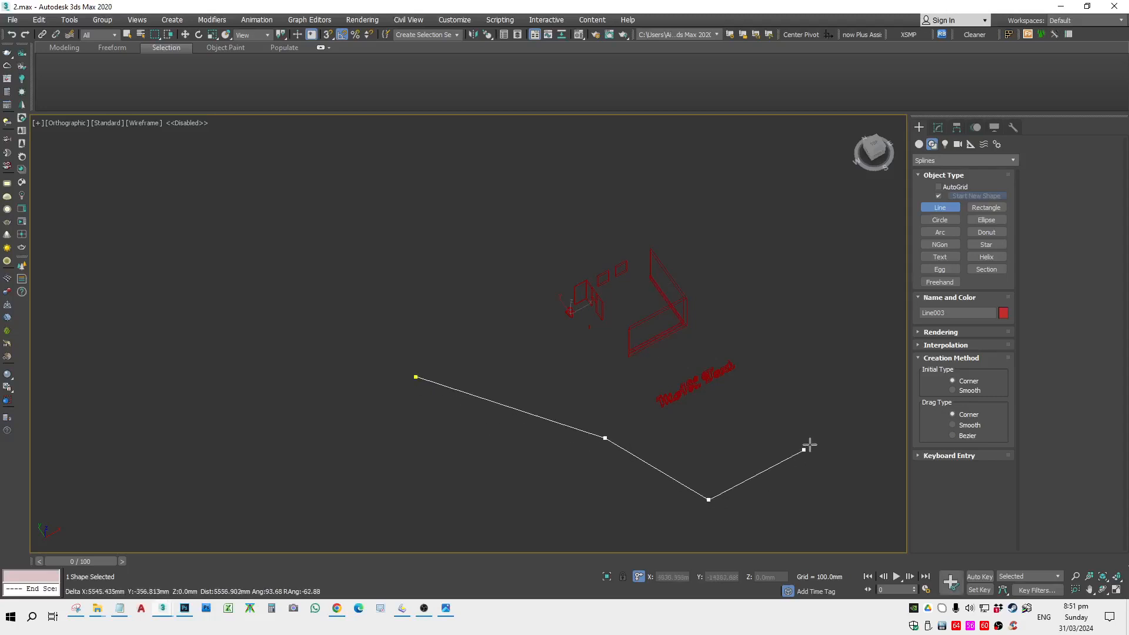
{"action": "left_click", "coordinate": [814, 441]}
{"action": "right_click", "coordinate": [871, 385]}
{"action": "middle_click_drag", "start_coordinate": [827, 333], "coordinate": [644, 263], "text": "alt"}
{"action": "middle_click_drag", "start_coordinate": [764, 306], "coordinate": [680, 368], "text": "alt"}
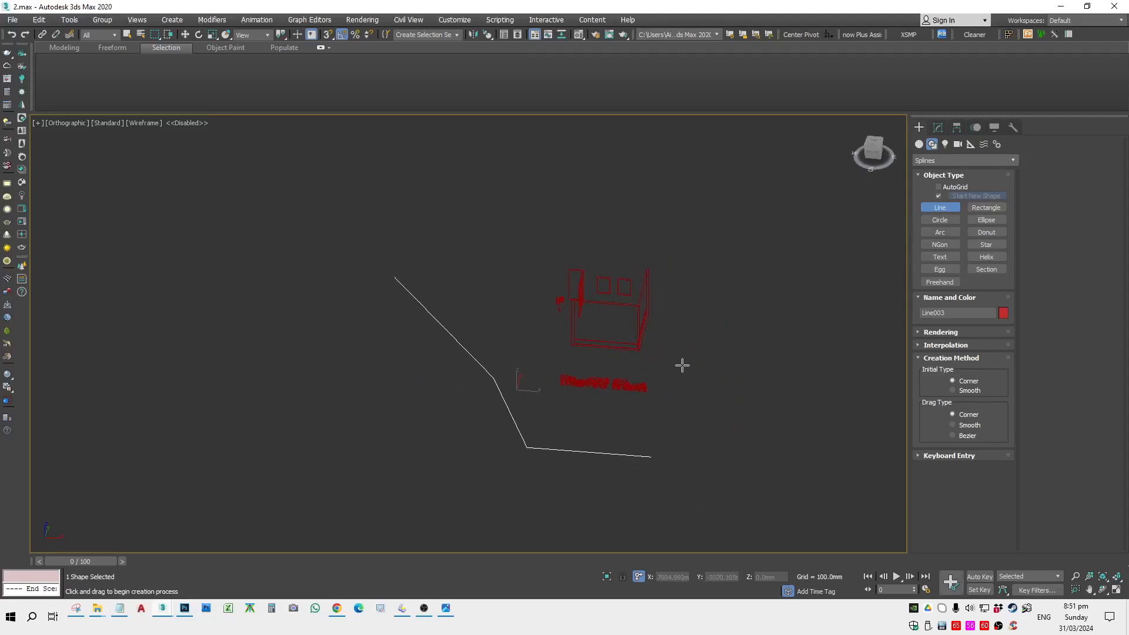
{"action": "right_click", "coordinate": [762, 347]}
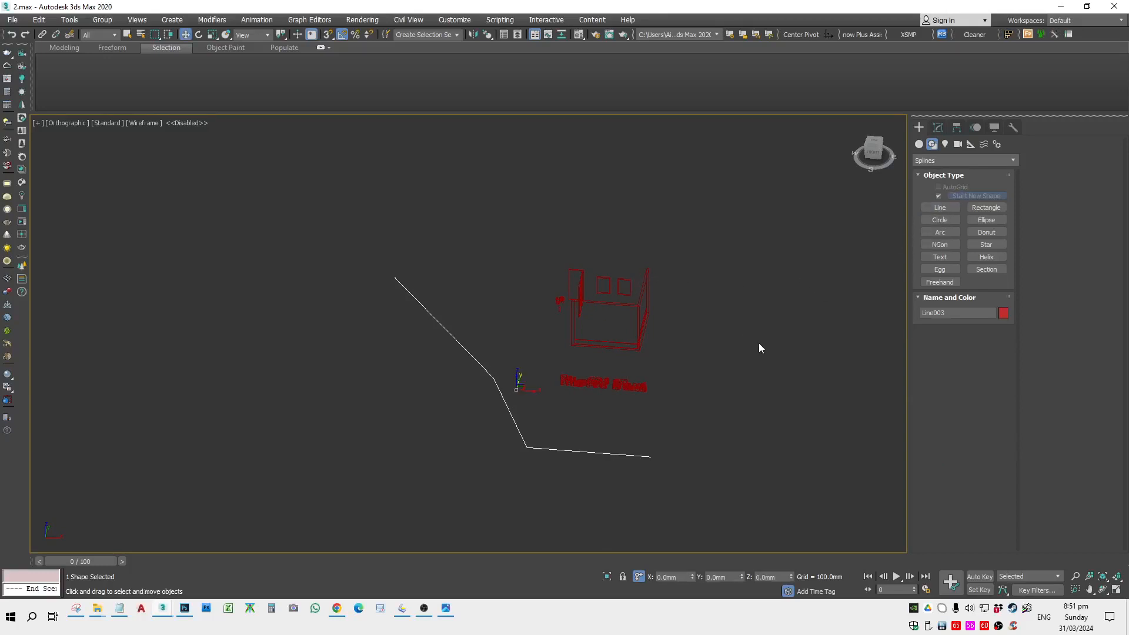
Step: Draw an upright rectangle about 563 mm long and 231 mm wide beside the model in the Front view
{"action": "left_click", "coordinate": [974, 210]}
{"action": "left_click", "coordinate": [920, 146]}
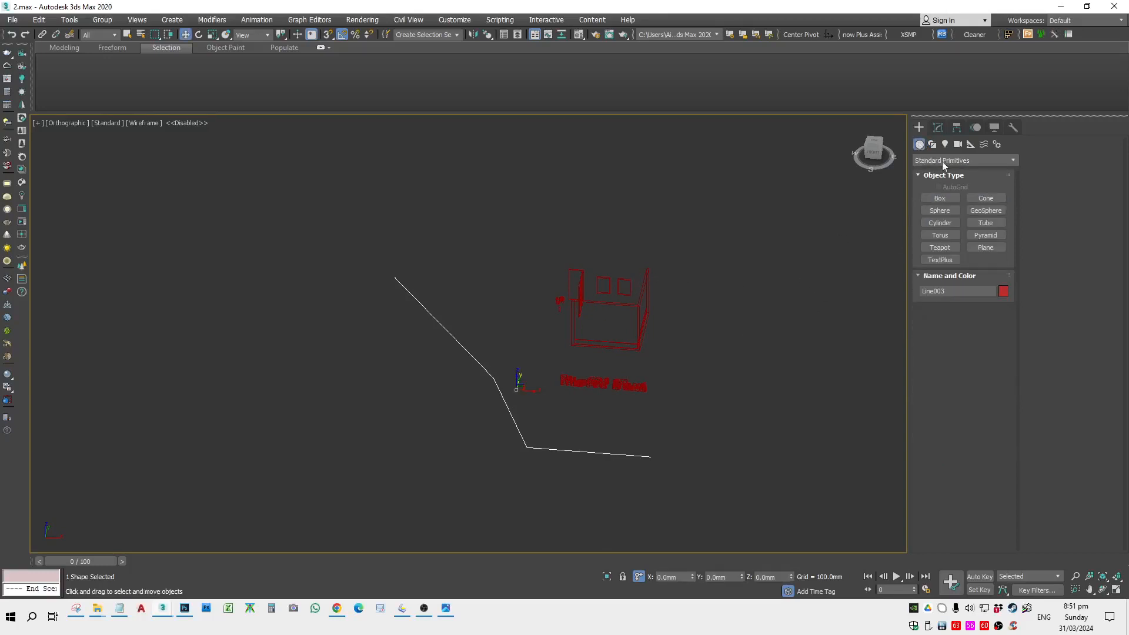
{"action": "left_click", "coordinate": [931, 145]}
{"action": "left_click", "coordinate": [976, 206]}
{"action": "scroll", "coordinate": [467, 370], "scroll_direction": "up", "scroll_amount": 2}
{"action": "scroll", "coordinate": [545, 335], "scroll_direction": "up", "scroll_amount": 3}
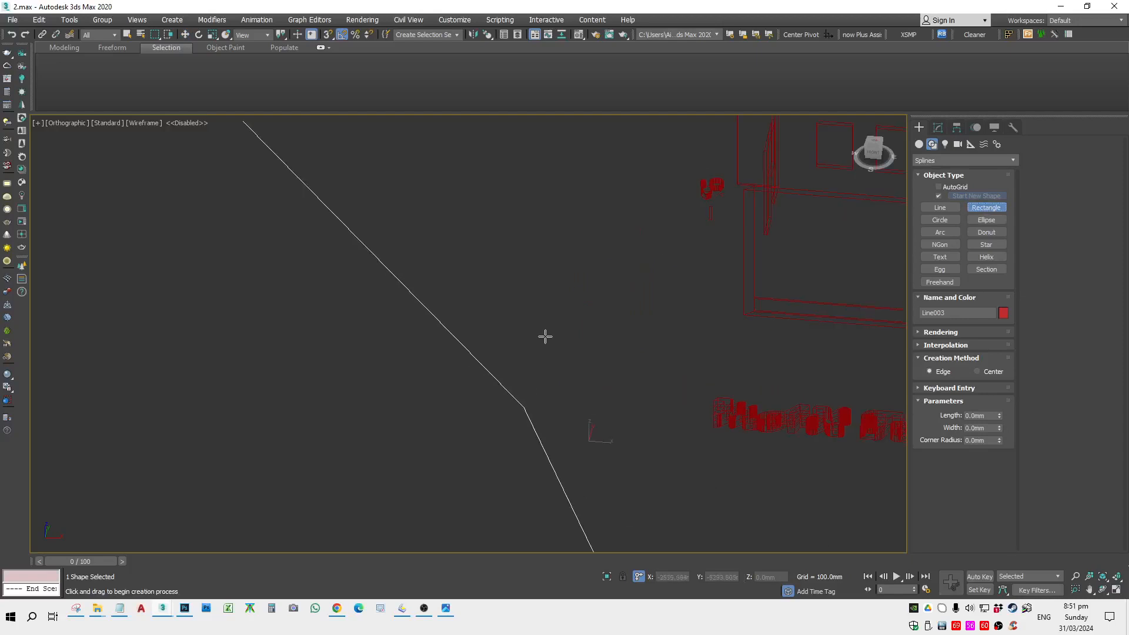
{"action": "key", "text": "f"}
{"action": "scroll", "coordinate": [570, 335], "scroll_direction": "down", "scroll_amount": 3}
{"action": "scroll", "coordinate": [447, 309], "scroll_direction": "up", "scroll_amount": 2}
{"action": "left_click_drag", "start_coordinate": [472, 286], "coordinate": [444, 358]}
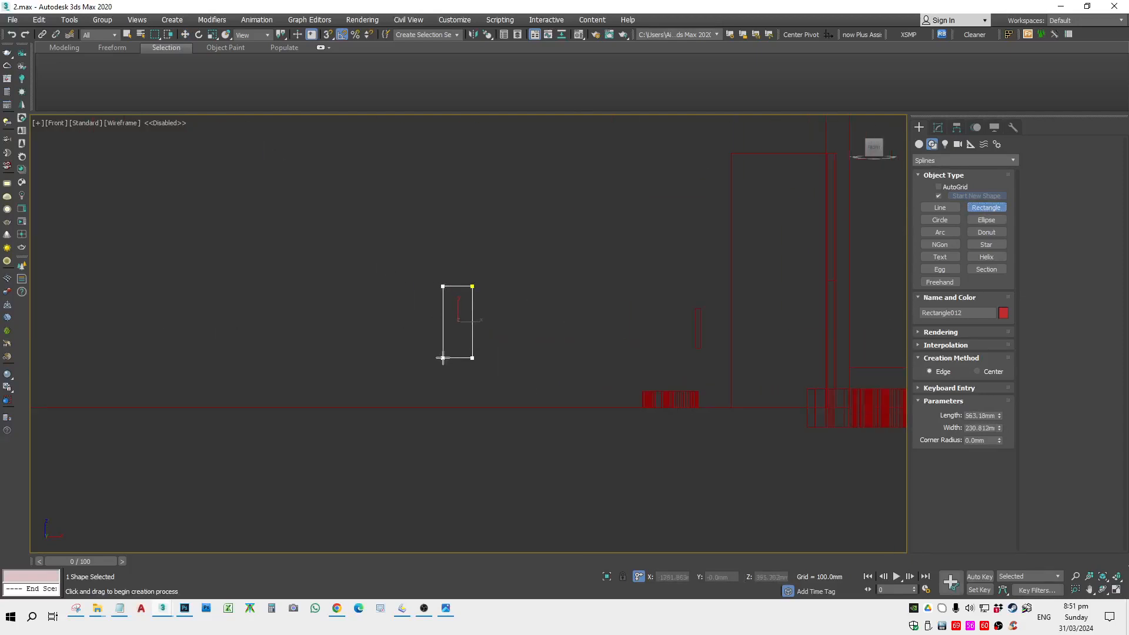
{"action": "right_click", "coordinate": [444, 357]}
Step: Convert the rectangle to an editable spline and insert four vertices down its right edge with Refine
{"action": "right_click", "coordinate": [508, 313]}
{"action": "mouse_move", "coordinate": [619, 429]}
{"action": "left_click", "coordinate": [659, 431]}
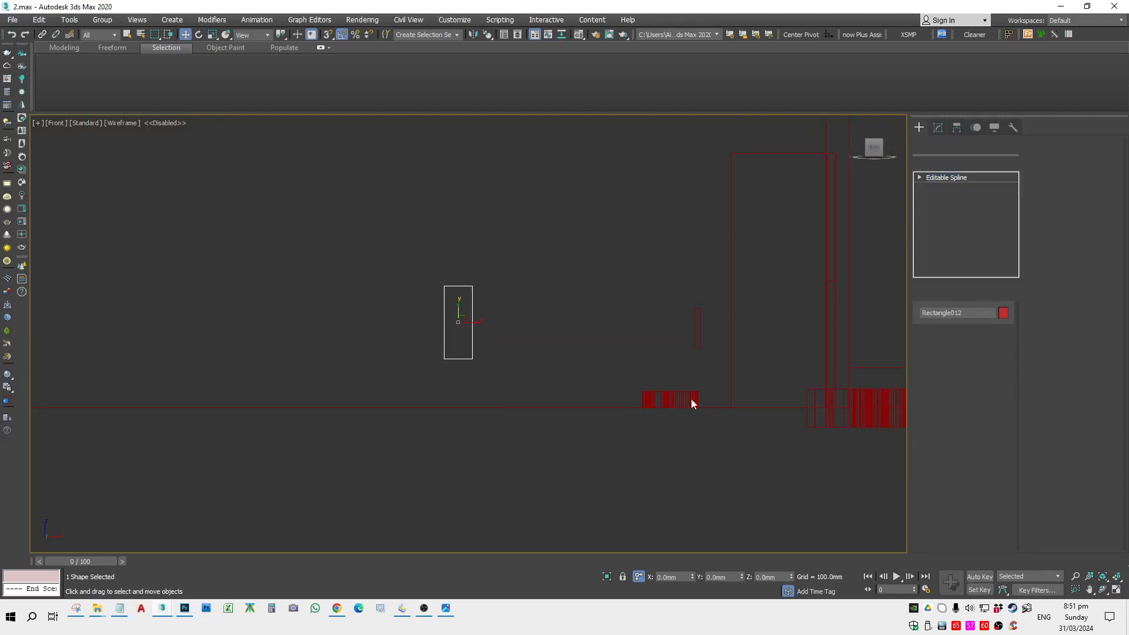
{"action": "left_click", "coordinate": [949, 358]}
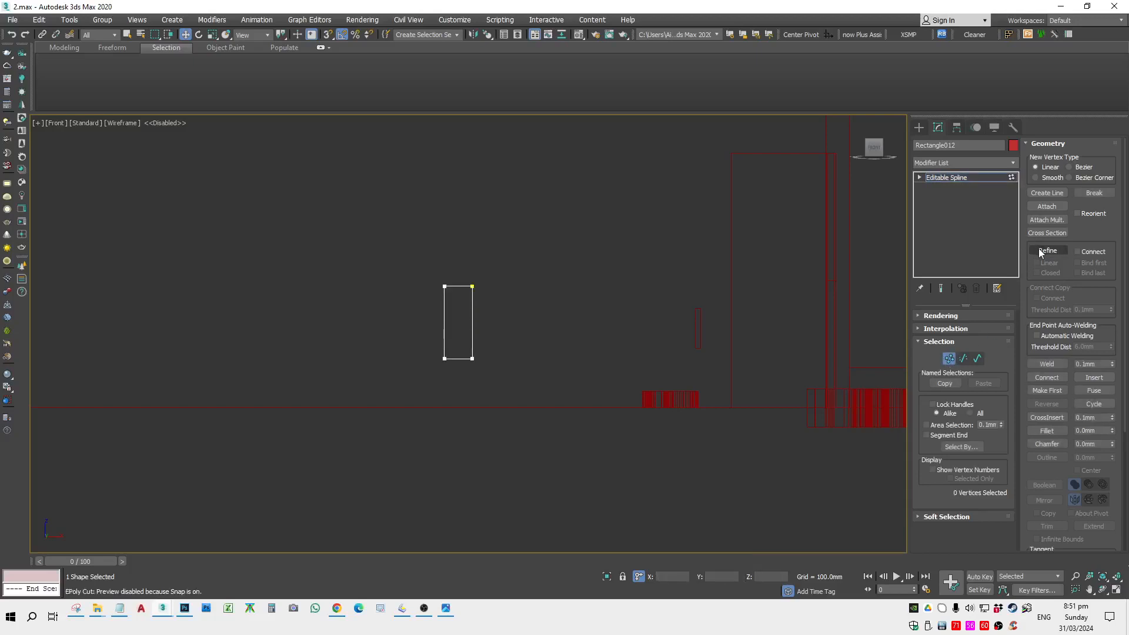
{"action": "left_click", "coordinate": [1047, 251]}
{"action": "scroll", "coordinate": [592, 272], "scroll_direction": "up", "scroll_amount": 2}
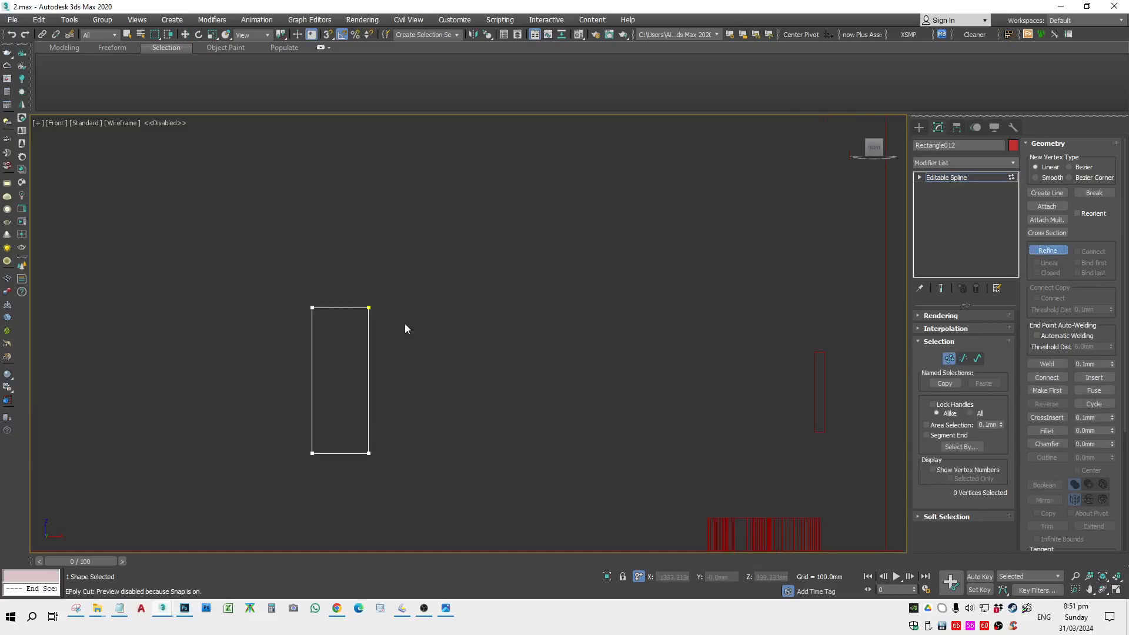
{"action": "left_click", "coordinate": [367, 348]}
{"action": "left_click", "coordinate": [369, 371]}
{"action": "left_click", "coordinate": [369, 392]}
{"action": "left_click", "coordinate": [369, 421]}
Step: Move the three lowest right-side vertices inward and change all the profile's vertices to corner type
{"action": "key", "text": "w"}
{"action": "left_click_drag", "start_coordinate": [400, 383], "coordinate": [351, 452]}
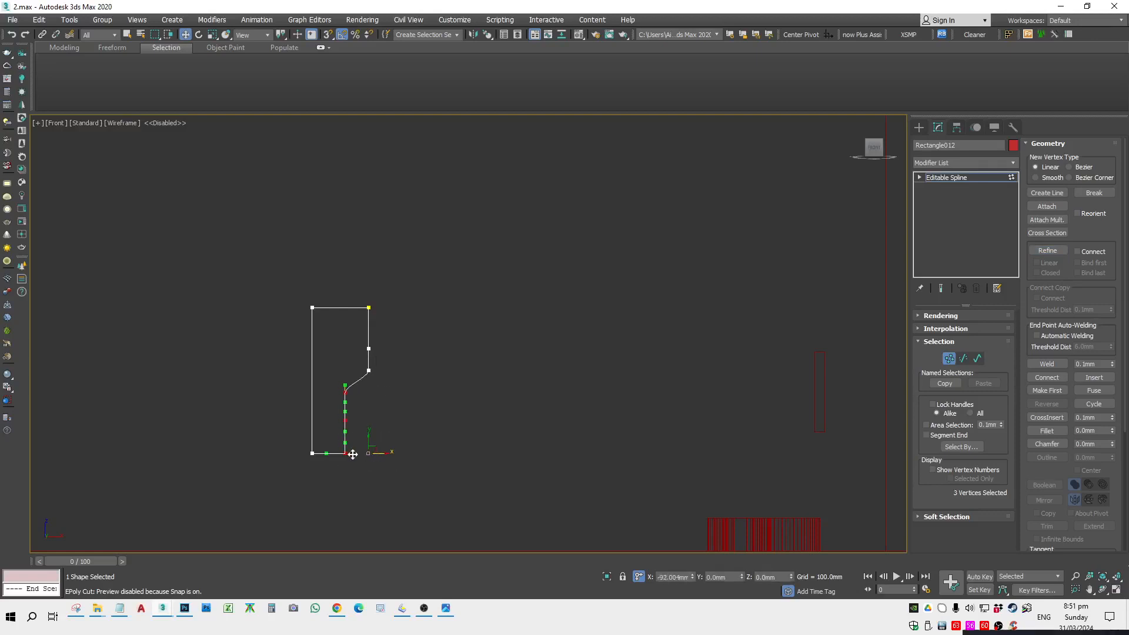
{"action": "key", "text": "ctrl+a"}
{"action": "right_click", "coordinate": [360, 342]}
{"action": "left_click", "coordinate": [336, 263]}
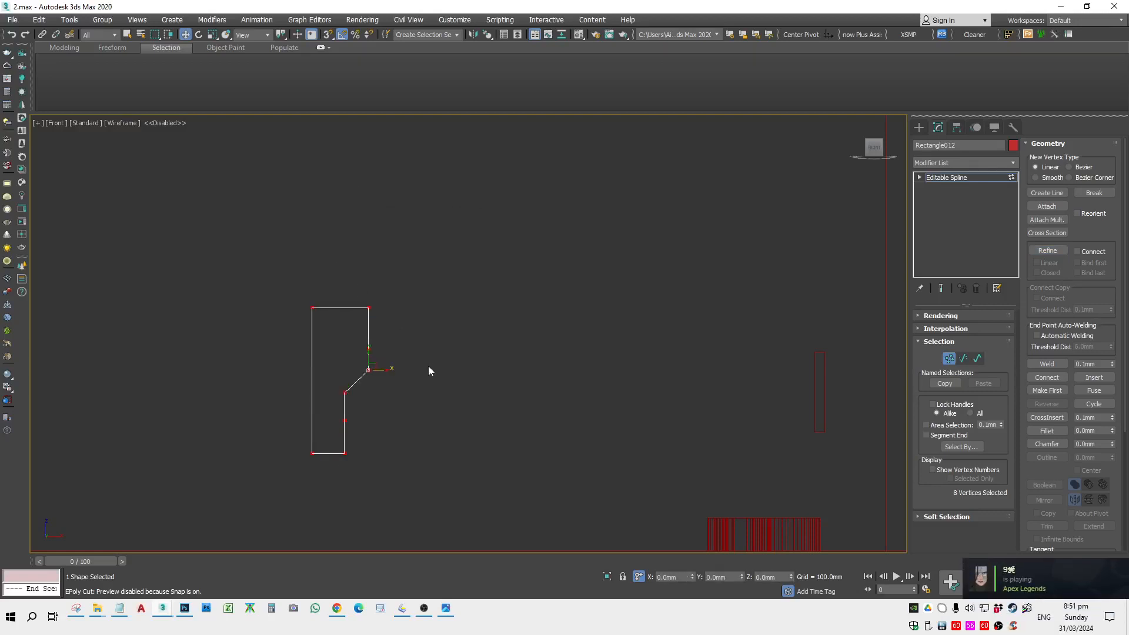
Step: Move the two uppermost and the two lowest right-side vertices outward to form a notch in the profile
{"action": "left_click", "coordinate": [369, 369]}
{"action": "left_click_drag", "start_coordinate": [380, 298], "coordinate": [415, 307]}
{"action": "left_click", "coordinate": [345, 420]}
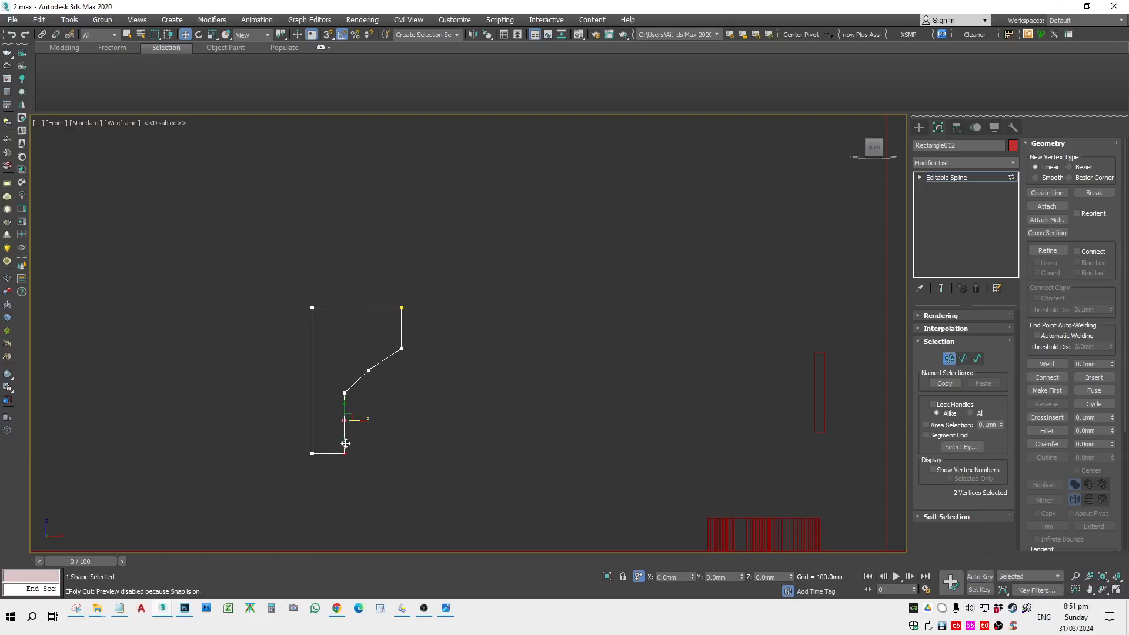
{"action": "left_click", "coordinate": [345, 454], "text": "ctrl"}
{"action": "left_click_drag", "start_coordinate": [362, 455], "coordinate": [388, 456]}
Step: Apply a Classic Bevel Profile to the three-segment line with the notched shape as profile, and show the viewport shaded
{"action": "scroll", "coordinate": [393, 447], "scroll_direction": "down", "scroll_amount": 3}
{"action": "middle_click_drag", "start_coordinate": [450, 437], "coordinate": [479, 353], "text": "alt"}
{"action": "scroll", "coordinate": [456, 459], "scroll_direction": "down", "scroll_amount": 4}
{"action": "key", "text": "1"}
{"action": "scroll", "coordinate": [482, 376], "scroll_direction": "down", "scroll_amount": 3}
{"action": "left_click", "coordinate": [402, 459]}
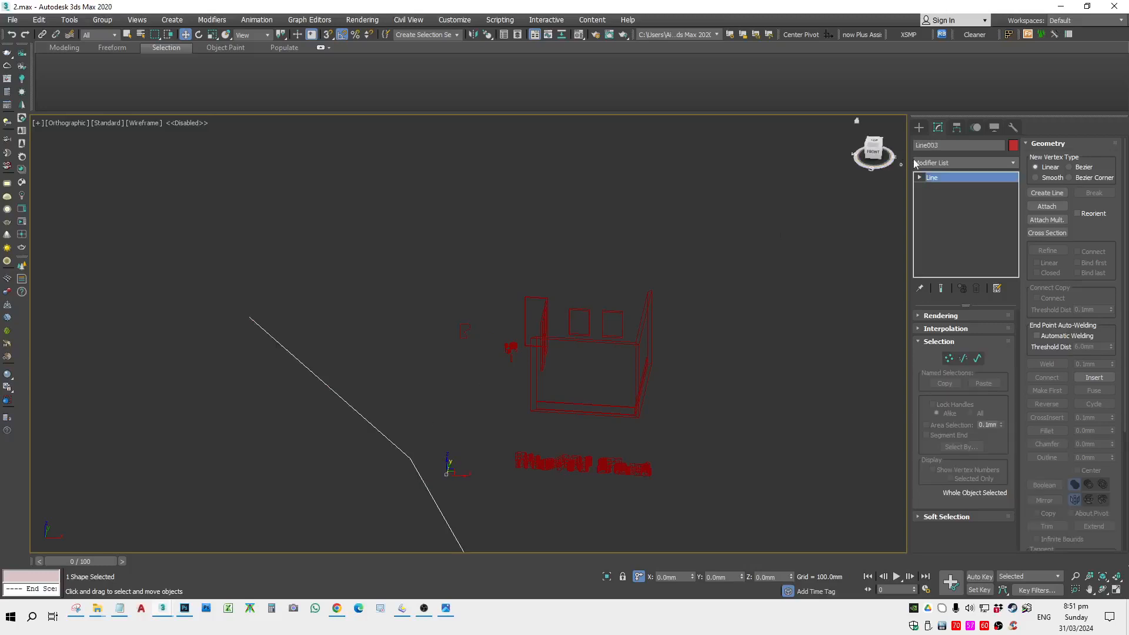
{"action": "left_click", "coordinate": [947, 159]}
{"action": "key", "text": "b"}
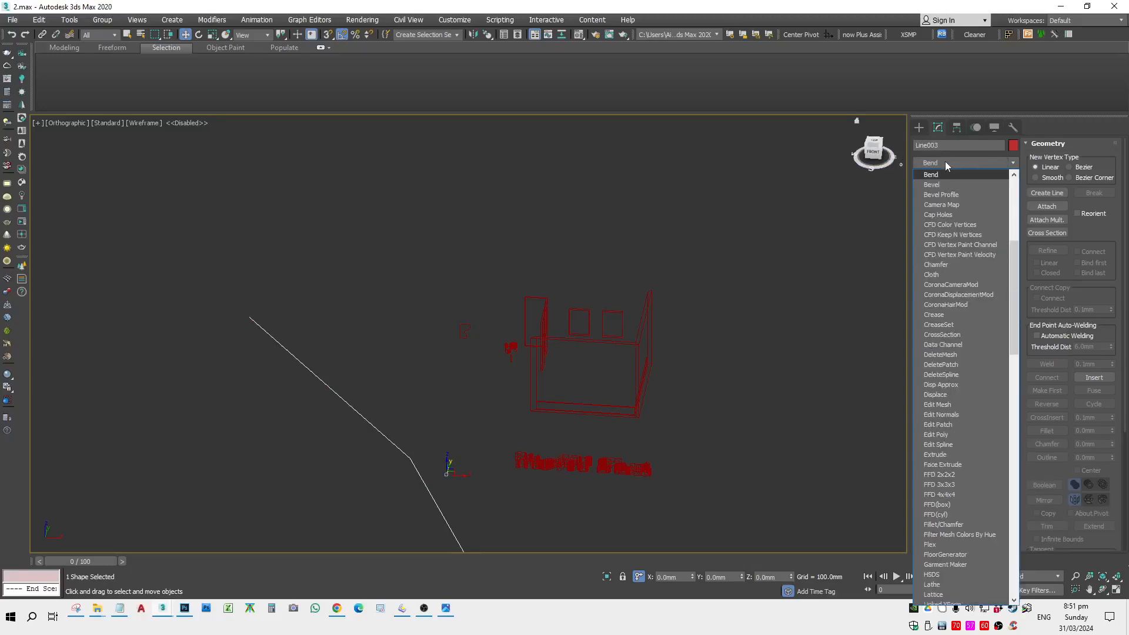
{"action": "left_click", "coordinate": [930, 194]}
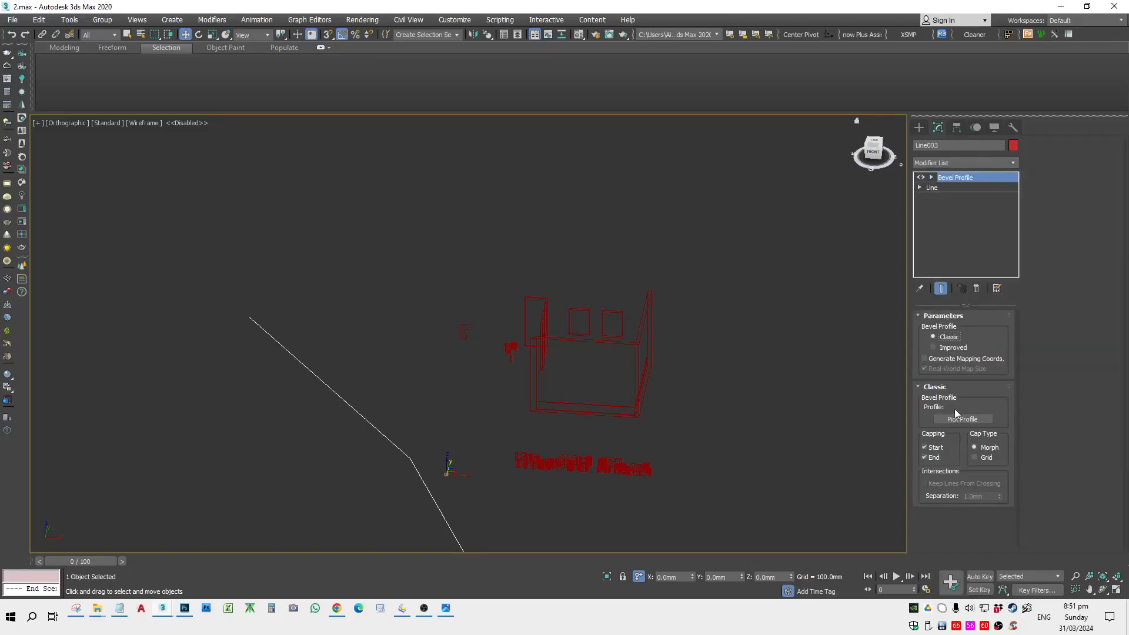
{"action": "left_click", "coordinate": [962, 418]}
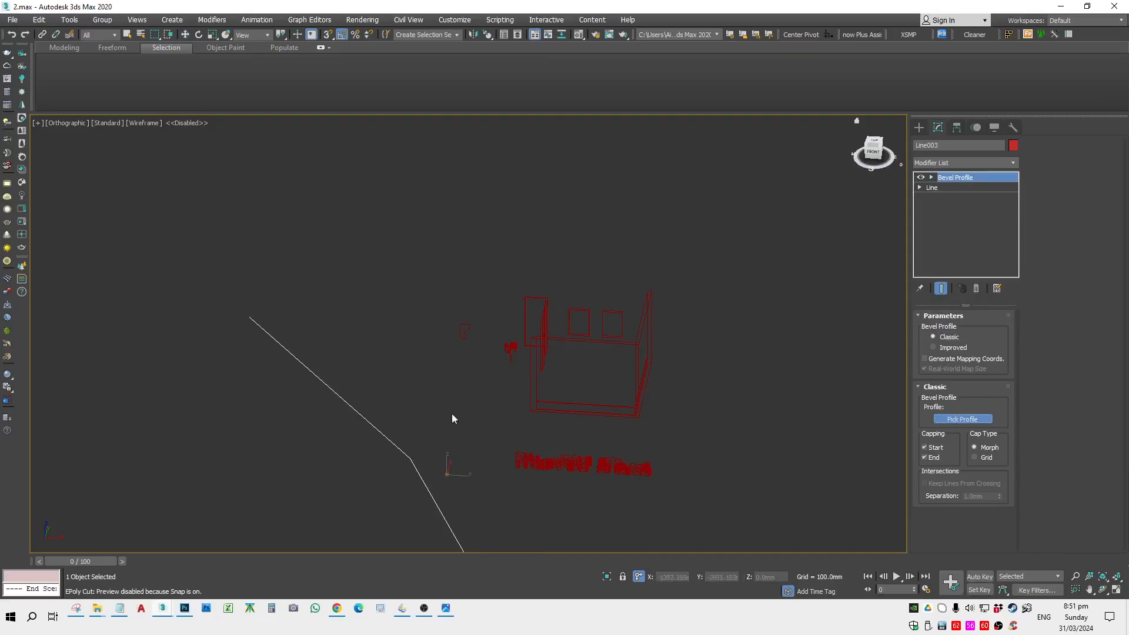
{"action": "left_click", "coordinate": [465, 338]}
{"action": "mouse_move", "coordinate": [486, 418]}
{"action": "middle_mouse_down"}
{"action": "mouse_move", "coordinate": [426, 333]}
{"action": "mouse_move", "coordinate": [348, 275]}
{"action": "middle_mouse_up"}
{"action": "scroll", "coordinate": [347, 275], "scroll_direction": "down", "scroll_amount": 2}
{"action": "key", "text": "F3"}
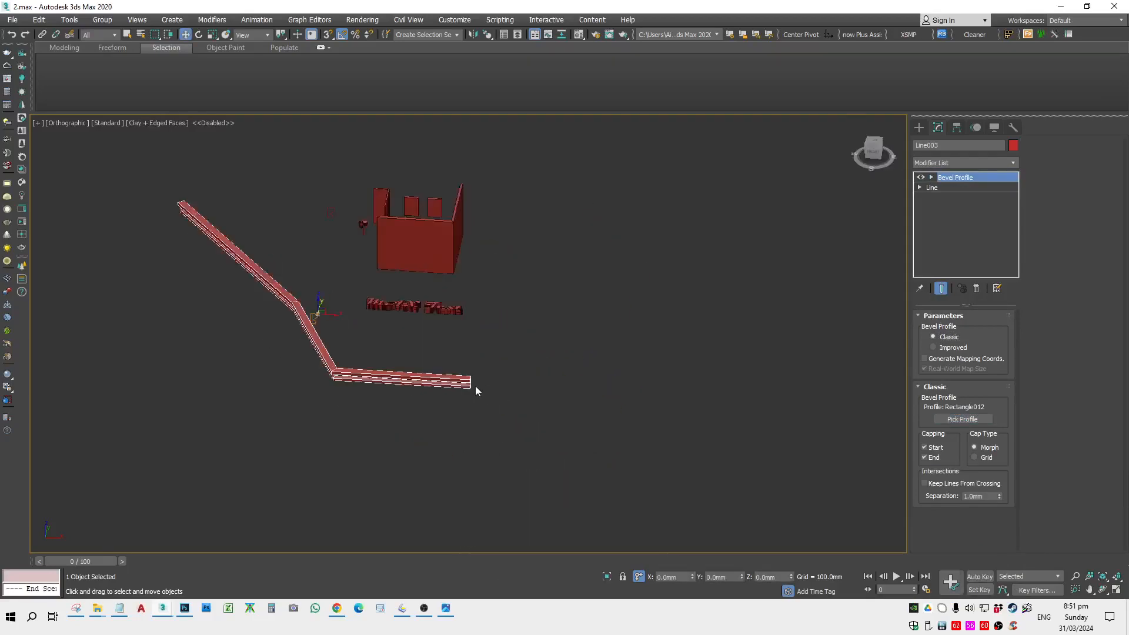
Step: Rotate the Bevel Profile's gizmo to reorient the section along the path, and deselect the model
{"action": "scroll", "coordinate": [529, 388], "scroll_direction": "up", "scroll_amount": 2}
{"action": "mouse_move", "coordinate": [530, 388]}
{"action": "middle_mouse_down", "text": "alt"}
{"action": "mouse_move", "coordinate": [428, 379]}
{"action": "mouse_move", "coordinate": [239, 335]}
{"action": "mouse_move", "coordinate": [300, 408]}
{"action": "mouse_move", "coordinate": [272, 307]}
{"action": "mouse_move", "coordinate": [334, 333]}
{"action": "mouse_move", "coordinate": [406, 313]}
{"action": "middle_mouse_up", "text": "alt"}
{"action": "scroll", "coordinate": [310, 314], "scroll_direction": "up", "scroll_amount": 2}
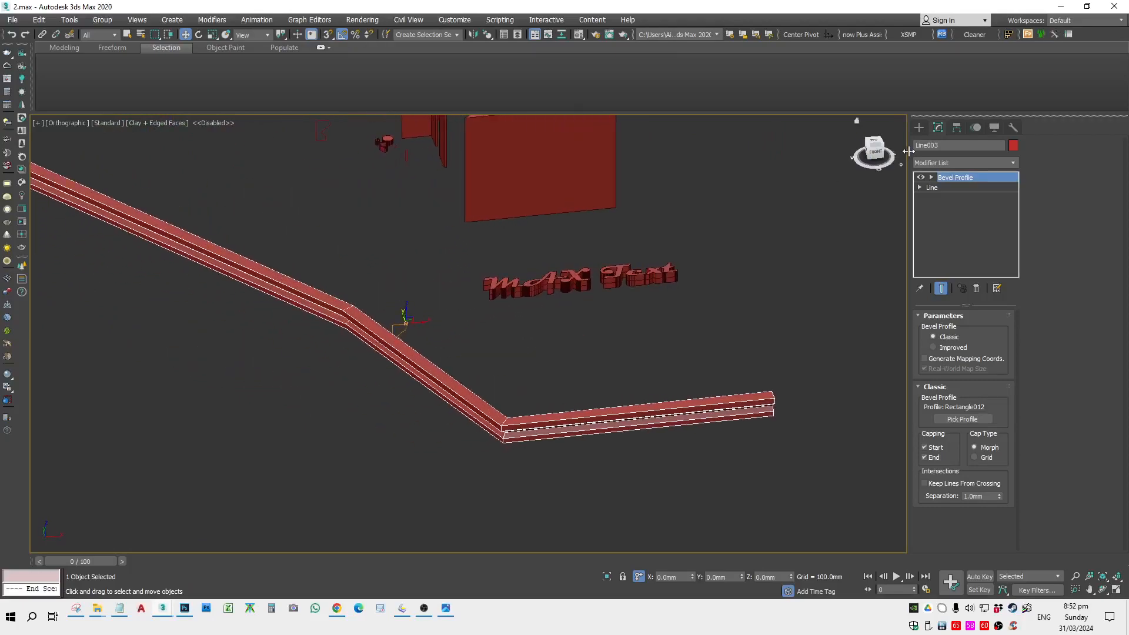
{"action": "key", "text": "1"}
{"action": "key", "text": "e"}
{"action": "left_click_drag", "start_coordinate": [402, 331], "coordinate": [520, 283]}
{"action": "middle_click_drag", "start_coordinate": [521, 292], "coordinate": [433, 453], "text": "alt"}
{"action": "scroll", "coordinate": [391, 341], "scroll_direction": "up", "scroll_amount": 3}
{"action": "left_click", "coordinate": [963, 180]}
{"action": "scroll", "coordinate": [605, 329], "scroll_direction": "down", "scroll_amount": 3}
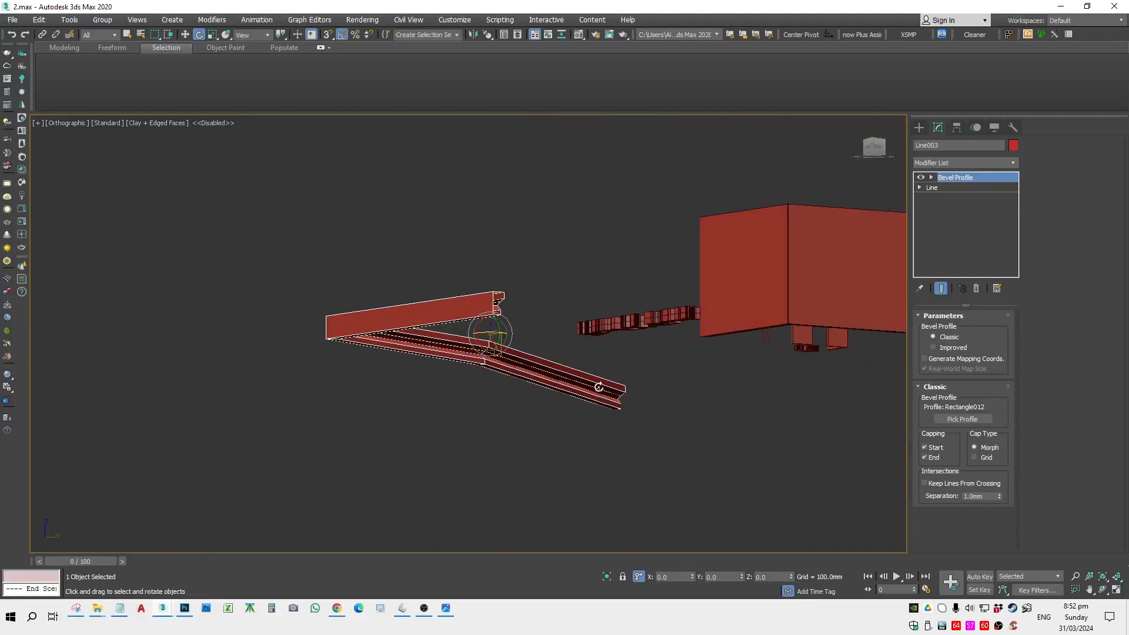
{"action": "middle_click_drag", "start_coordinate": [606, 336], "coordinate": [647, 444], "text": "alt"}
{"action": "left_click", "coordinate": [647, 443]}
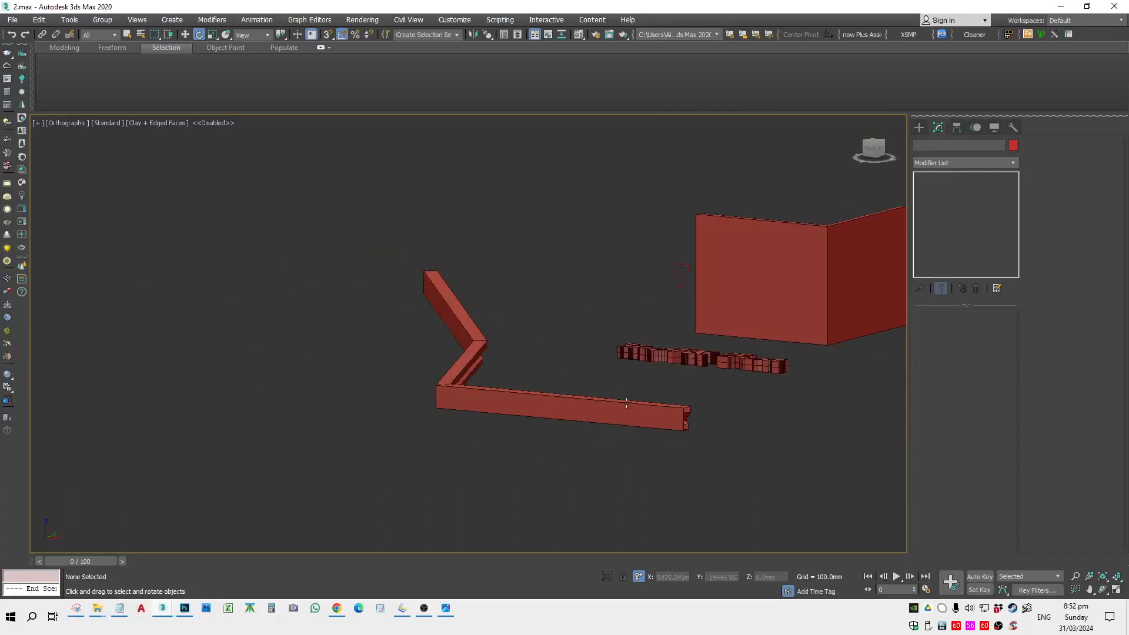
Step: Check the lesson outline in Notepad, and open the exec1 folder in File Explorer to look over its four images
{"action": "left_click", "coordinate": [126, 613]}
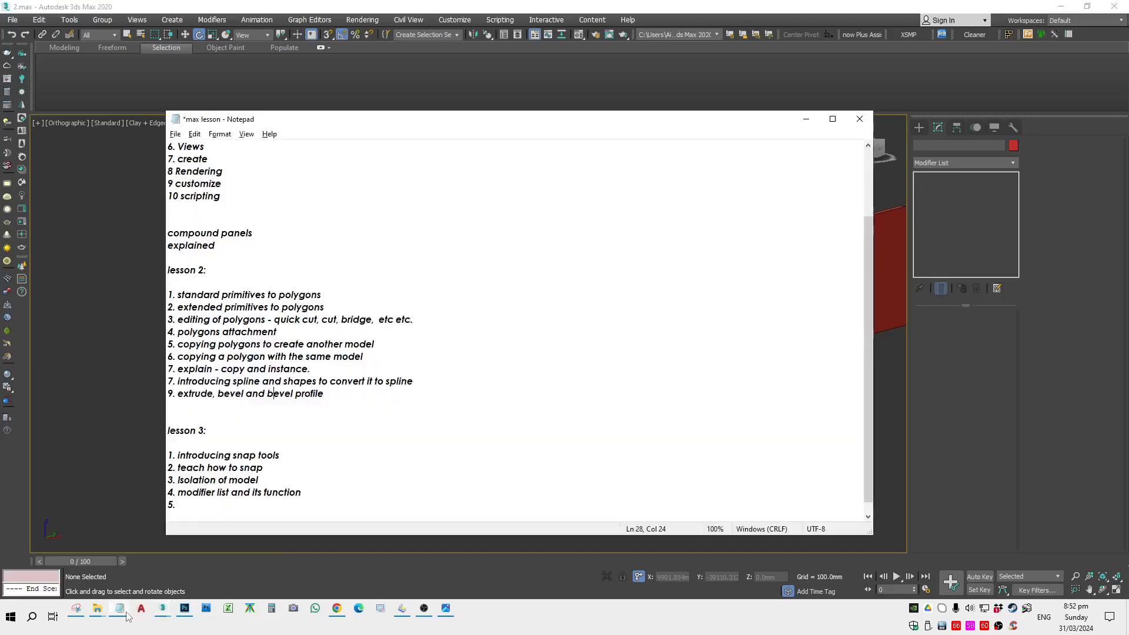
{"action": "left_click", "coordinate": [114, 519]}
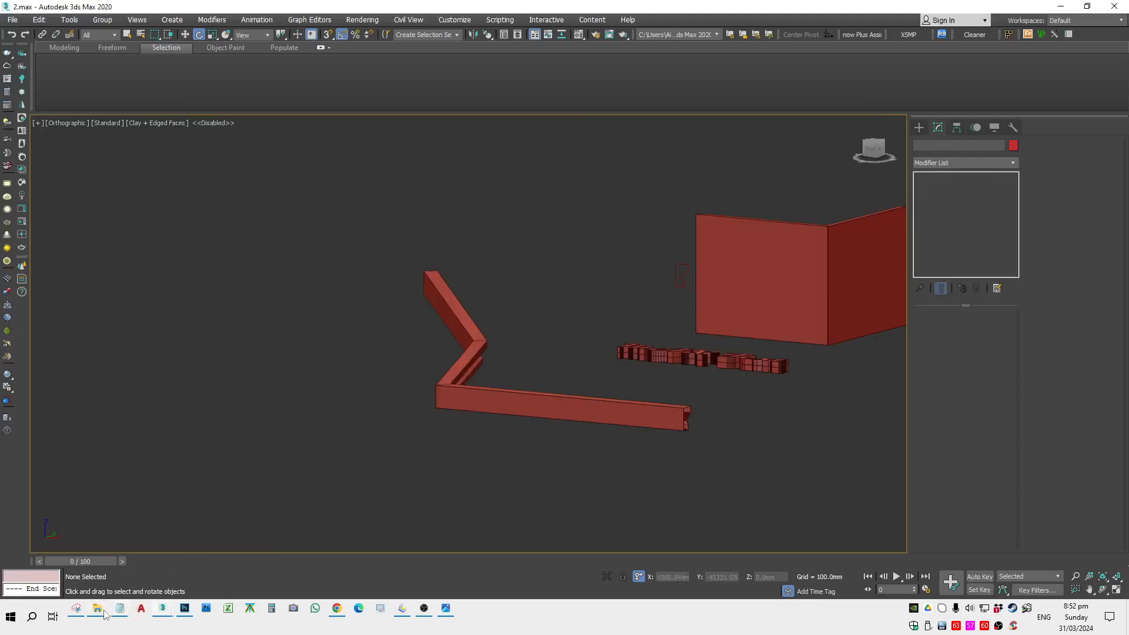
{"action": "mouse_move", "coordinate": [99, 612]}
{"action": "left_click", "coordinate": [62, 562]}
{"action": "left_click_drag", "start_coordinate": [517, 297], "coordinate": [214, 220]}
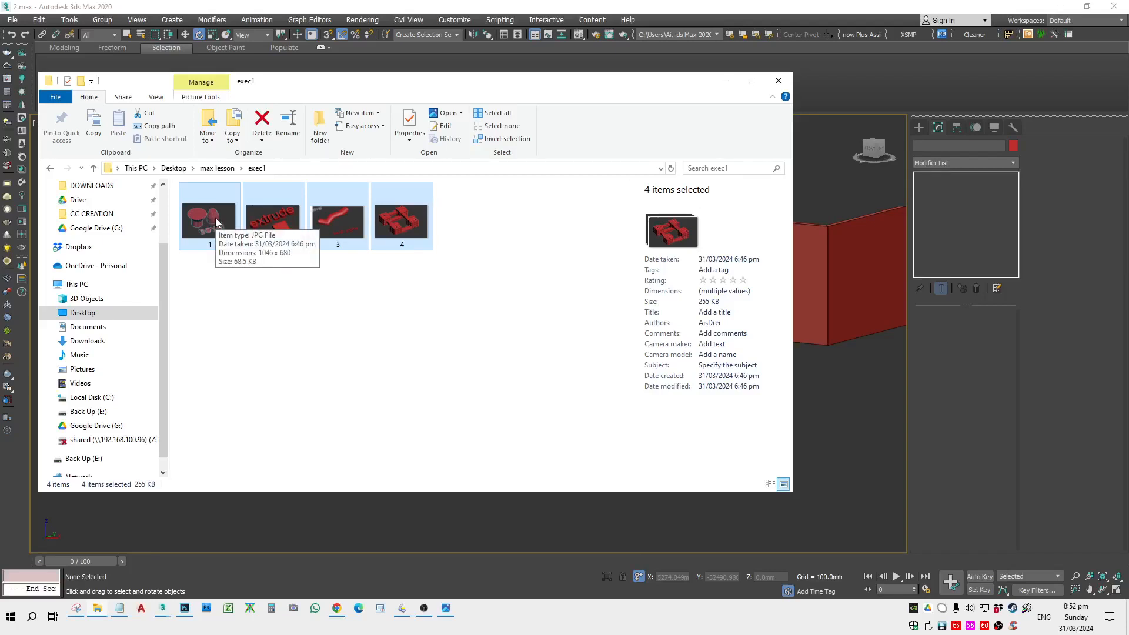
{"action": "left_click", "coordinate": [291, 354]}
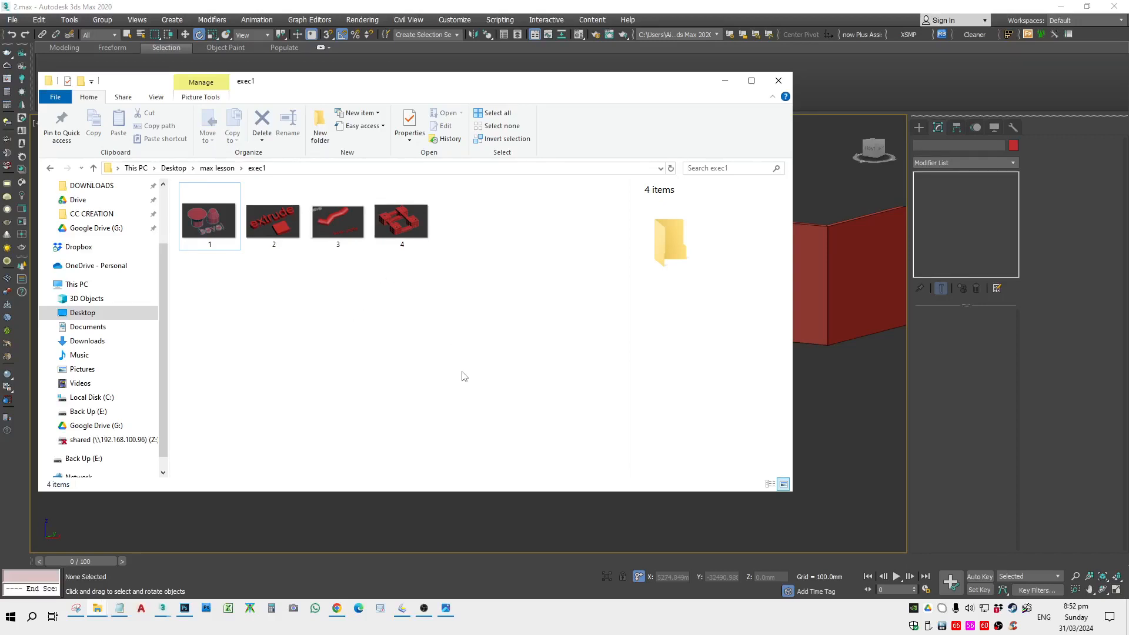
Step: View exercise images 1 to 4 in the image viewer, and dismiss the viewer and folder windows
{"action": "double_click", "coordinate": [216, 229]}
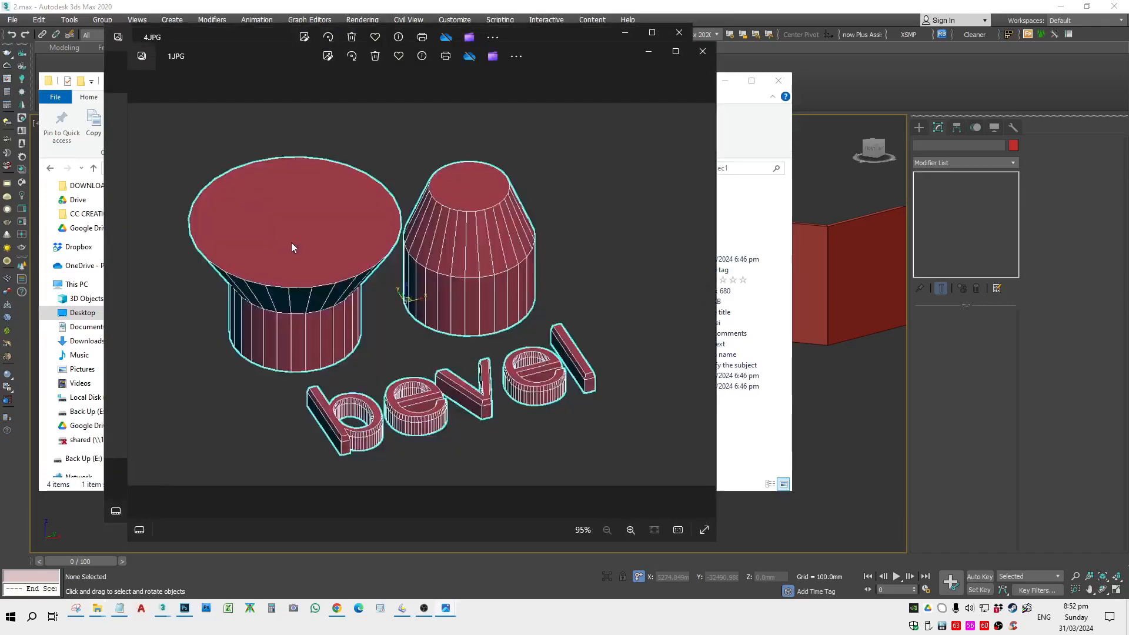
{"action": "left_click", "coordinate": [705, 296]}
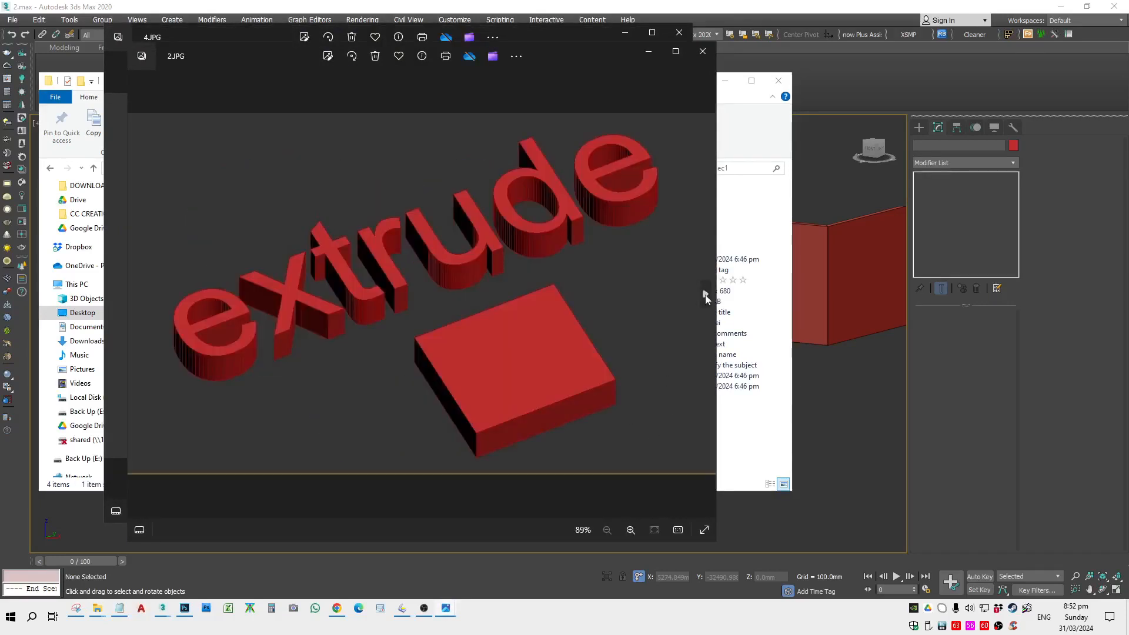
{"action": "left_click", "coordinate": [705, 296]}
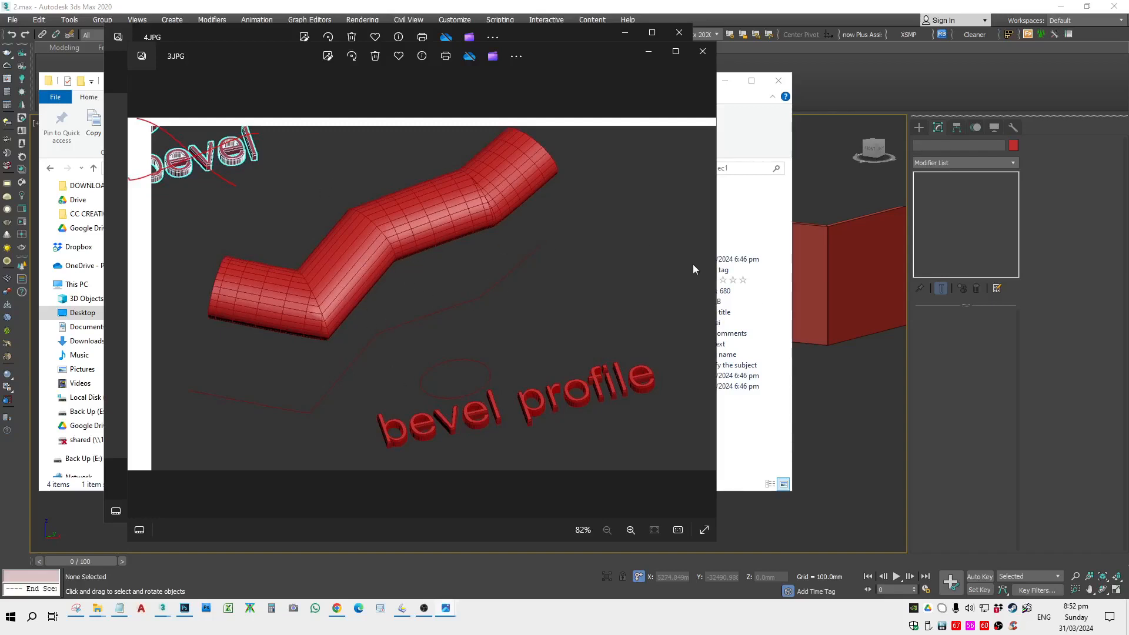
{"action": "left_click", "coordinate": [706, 296]}
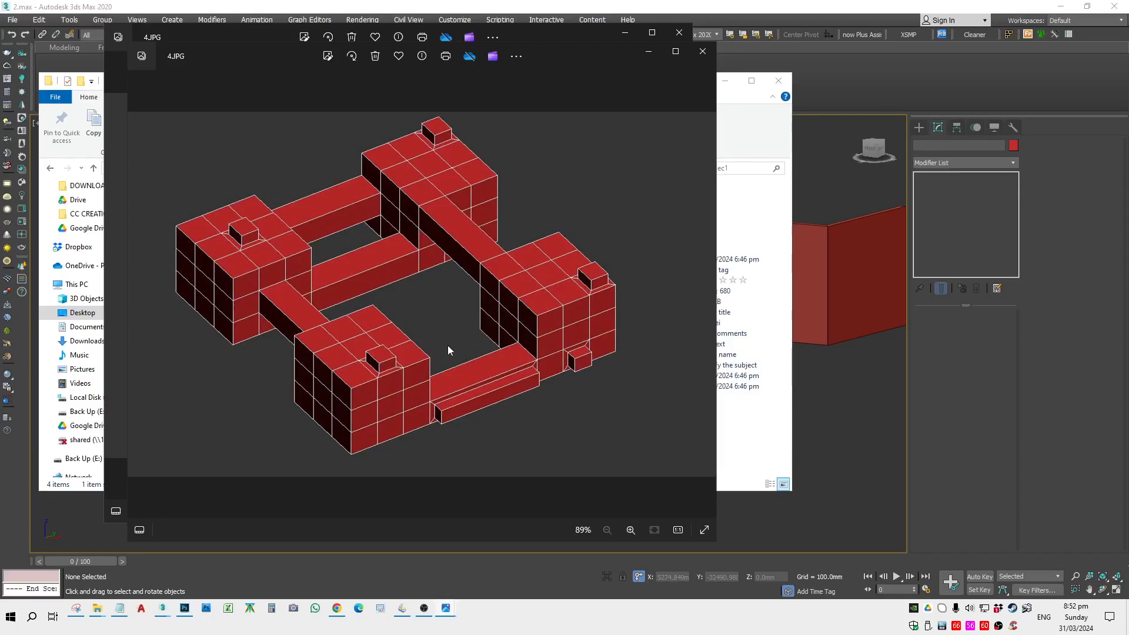
{"action": "left_click", "coordinate": [705, 53]}
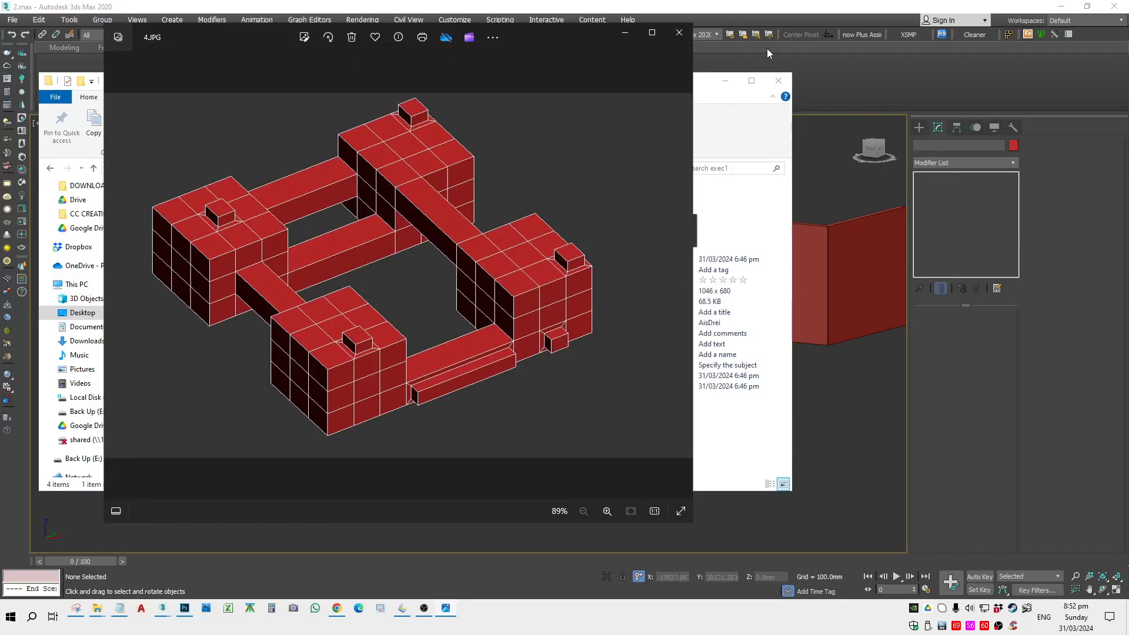
{"action": "left_click", "coordinate": [679, 32]}
{"action": "left_click", "coordinate": [847, 82]}
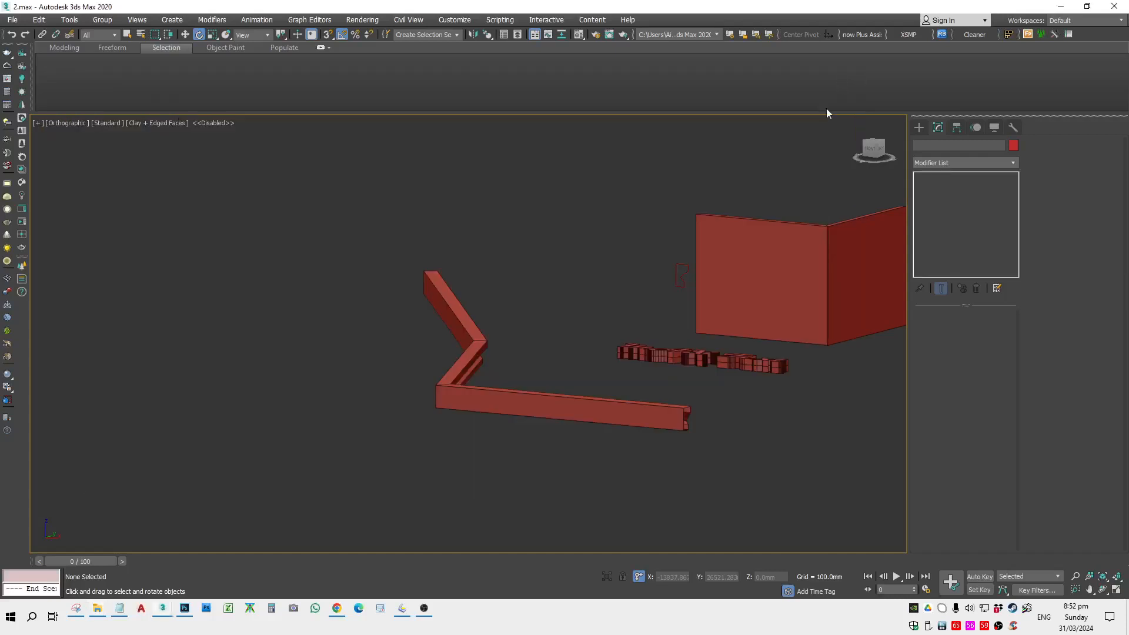
{"action": "scroll", "coordinate": [683, 406], "scroll_direction": "down", "scroll_amount": 3}
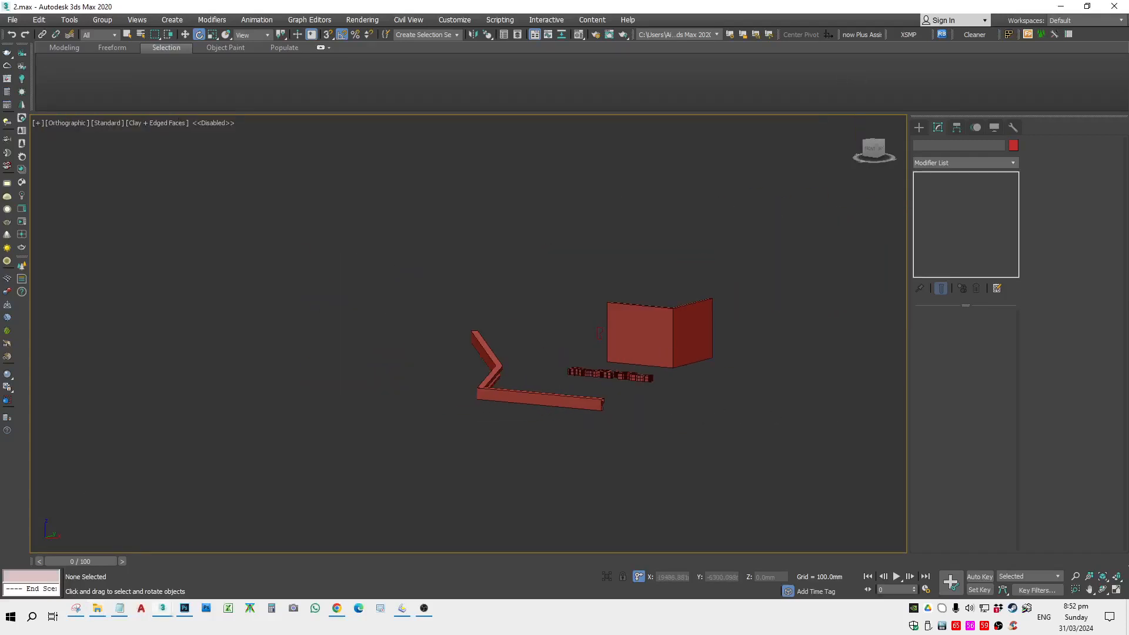
{"action": "key", "text": "alt+Tab"}
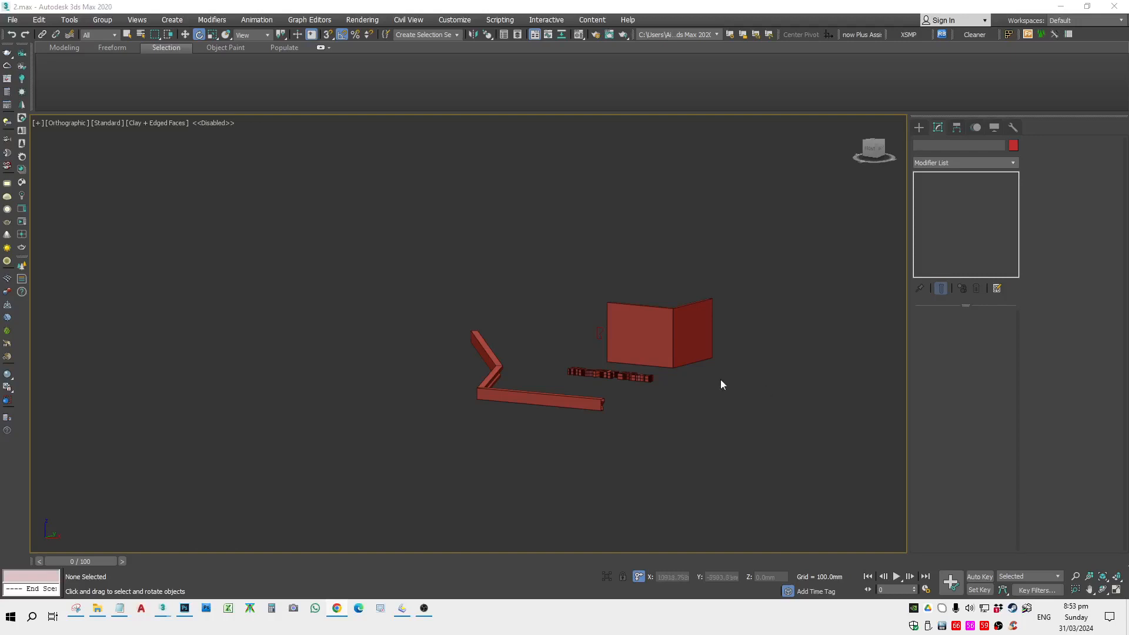
{"action": "middle_click_drag", "start_coordinate": [721, 380], "coordinate": [653, 394]}
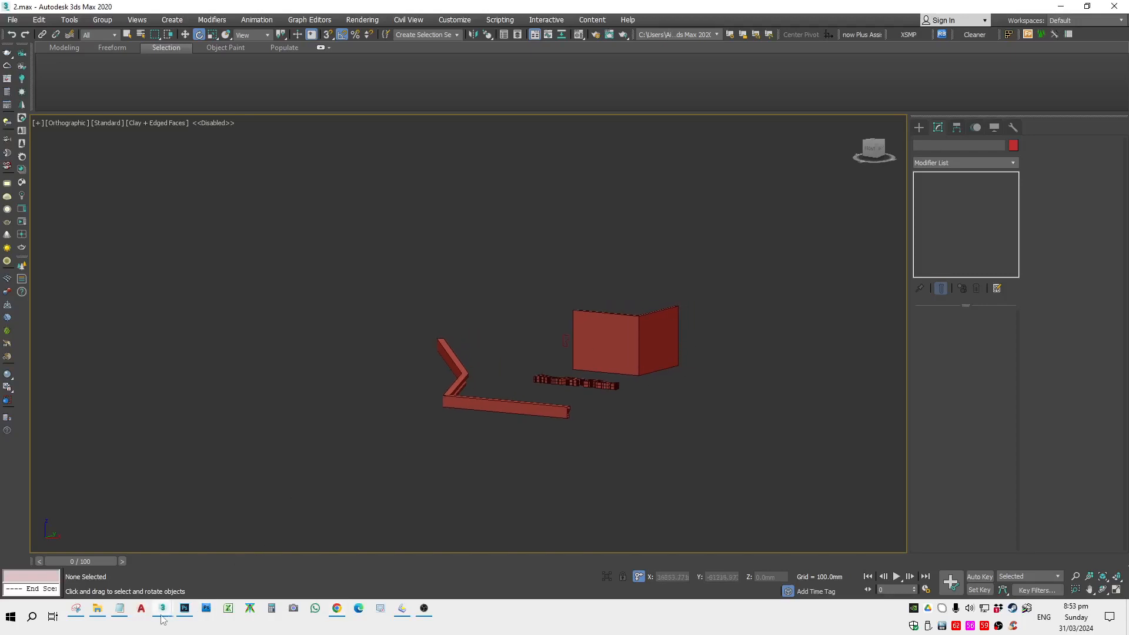
Step: Review the lesson 3 topics in the Notepad outline, highlighting the list from snap tools to modifier list, and return to 3ds Max
{"action": "left_click", "coordinate": [129, 612]}
{"action": "scroll", "coordinate": [289, 492], "scroll_direction": "down", "scroll_amount": 1}
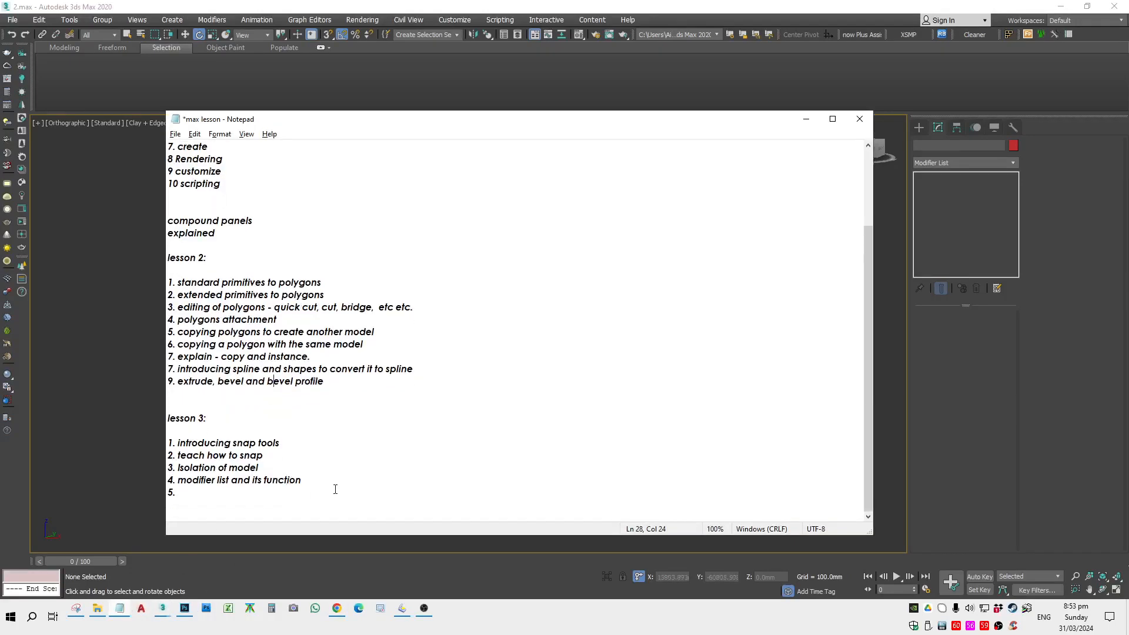
{"action": "left_click_drag", "start_coordinate": [334, 493], "coordinate": [169, 444]}
{"action": "left_click", "coordinate": [335, 499]}
{"action": "left_click_drag", "start_coordinate": [261, 492], "coordinate": [168, 444]}
{"action": "left_click", "coordinate": [260, 493]}
{"action": "left_click_drag", "start_coordinate": [275, 491], "coordinate": [169, 444]}
{"action": "left_click", "coordinate": [243, 511]}
{"action": "left_click_drag", "start_coordinate": [326, 511], "coordinate": [168, 444]}
{"action": "left_click", "coordinate": [285, 497]}
{"action": "left_click_drag", "start_coordinate": [308, 494], "coordinate": [162, 443]}
{"action": "left_click", "coordinate": [275, 503]}
{"action": "left_click", "coordinate": [639, 5]}
Step: Reopen the exec1 folder in File Explorer to examine the exercise images, and return to the 3ds Max scene
{"action": "left_click", "coordinate": [97, 608]}
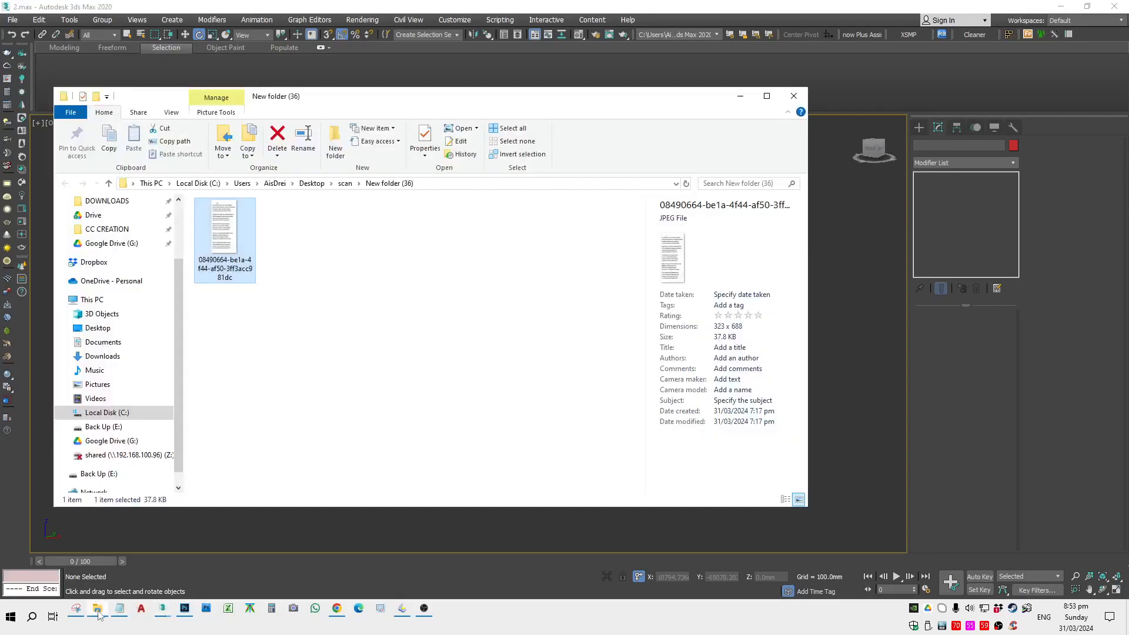
{"action": "left_click", "coordinate": [107, 617]}
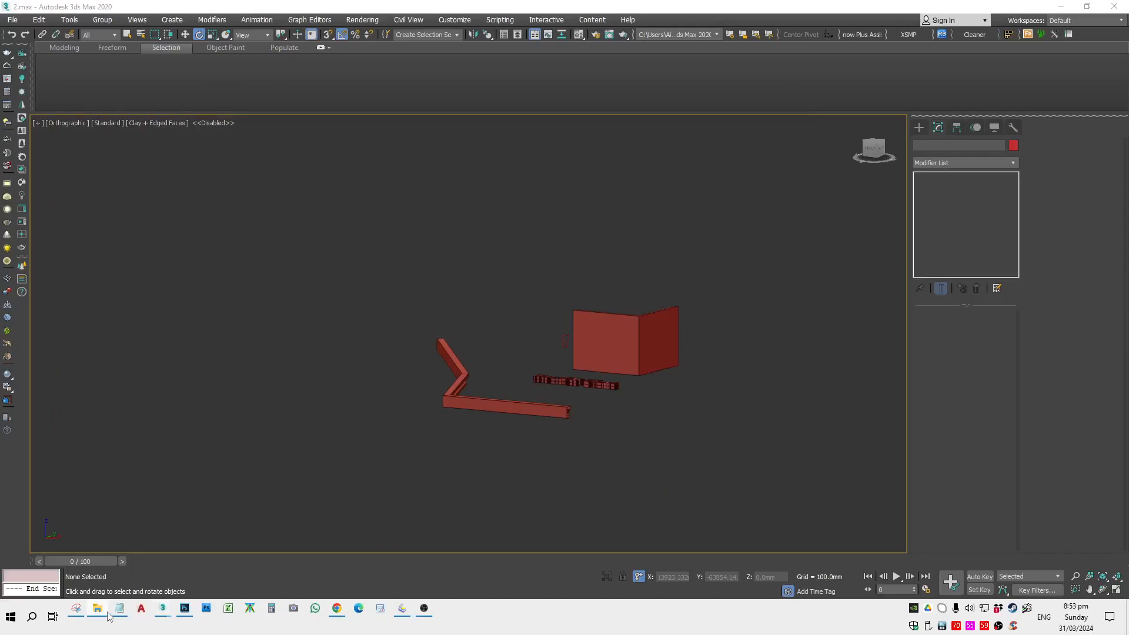
{"action": "right_click", "coordinate": [107, 614]}
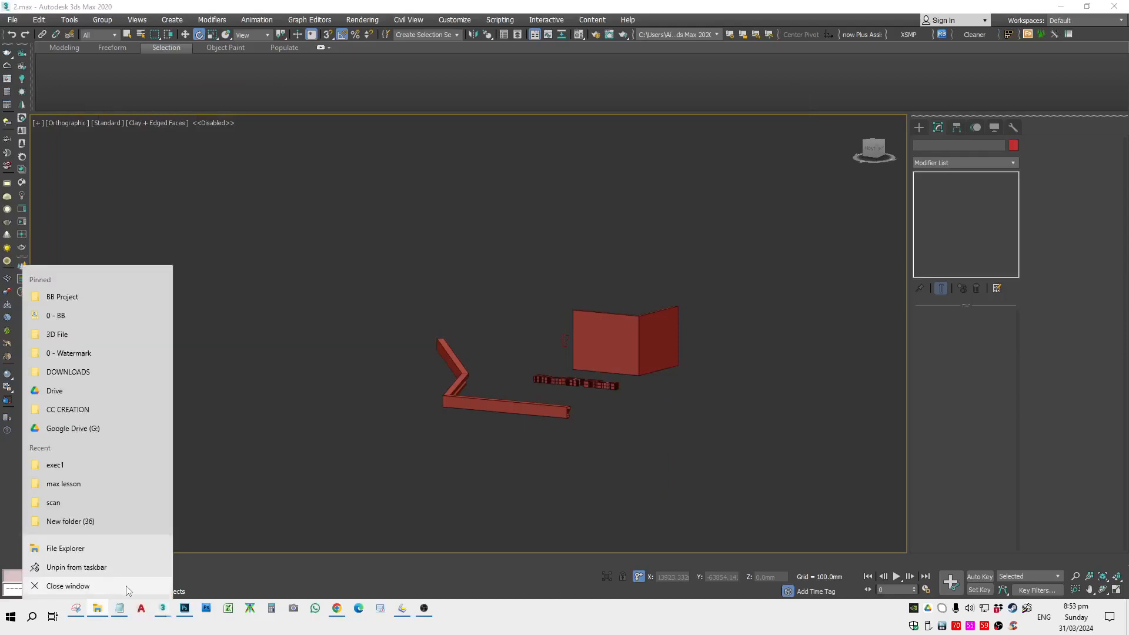
{"action": "left_click", "coordinate": [74, 466]}
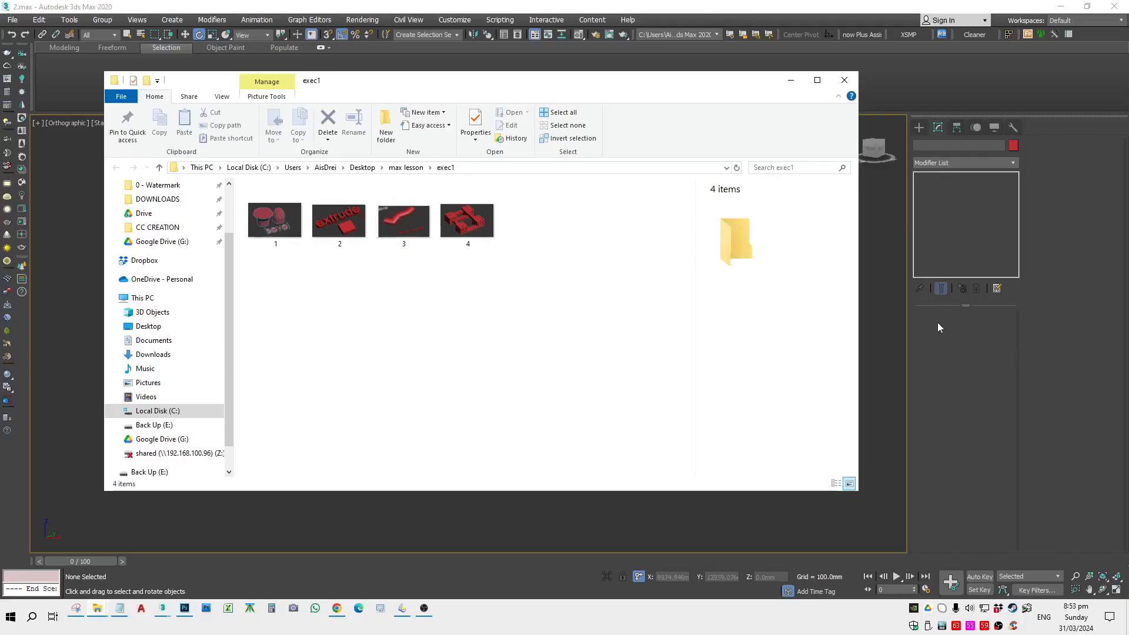
{"action": "left_click", "coordinate": [675, 3]}
{"action": "middle_click_drag", "start_coordinate": [572, 373], "coordinate": [579, 302]}
{"action": "scroll", "coordinate": [579, 302], "scroll_direction": "down", "scroll_amount": 2}
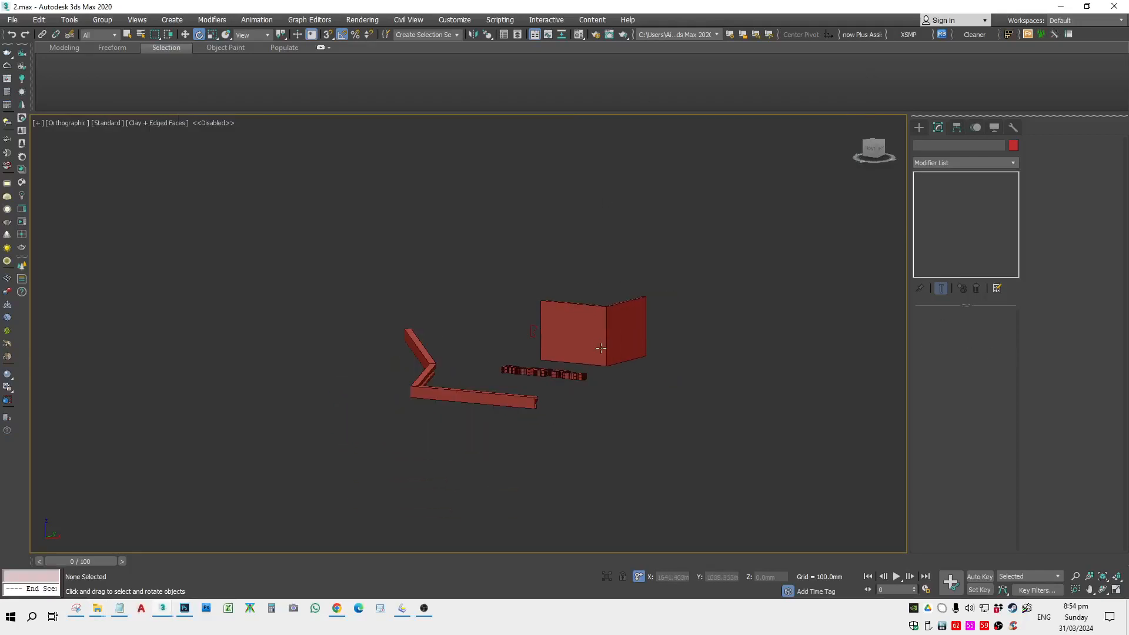
{"action": "left_click", "coordinate": [591, 323]}
{"action": "middle_click_drag", "start_coordinate": [660, 438], "coordinate": [654, 416]}
{"action": "left_click_drag", "start_coordinate": [754, 237], "coordinate": [347, 521]}
{"action": "left_click", "coordinate": [380, 352]}
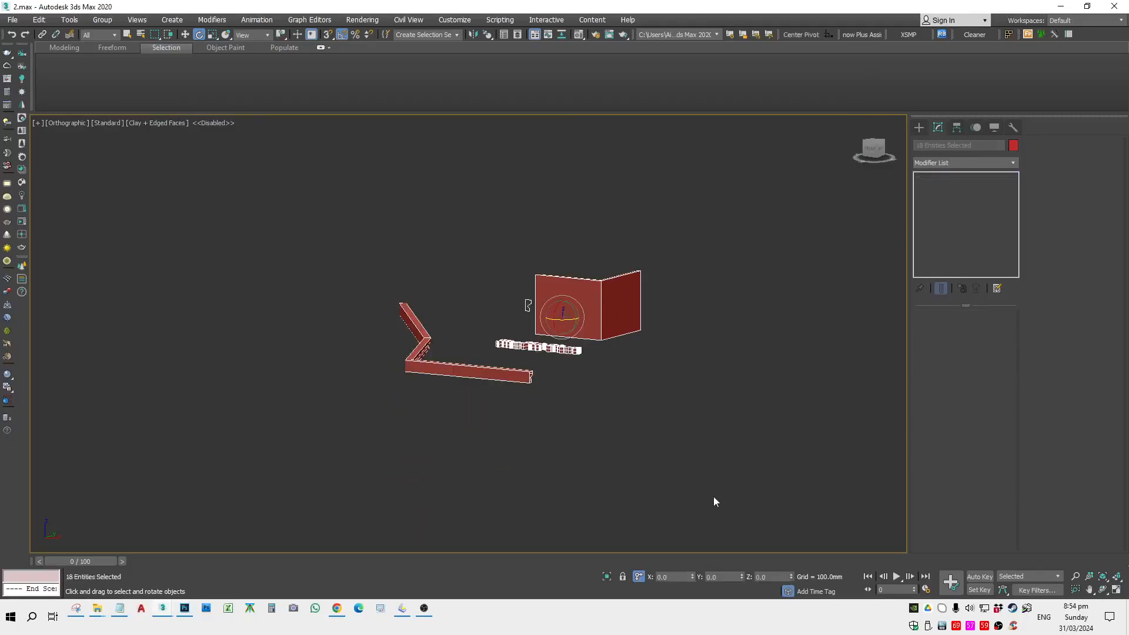
Step: Switch to the OBS Studio window with the streaming controls
{"action": "left_click", "coordinate": [424, 609]}
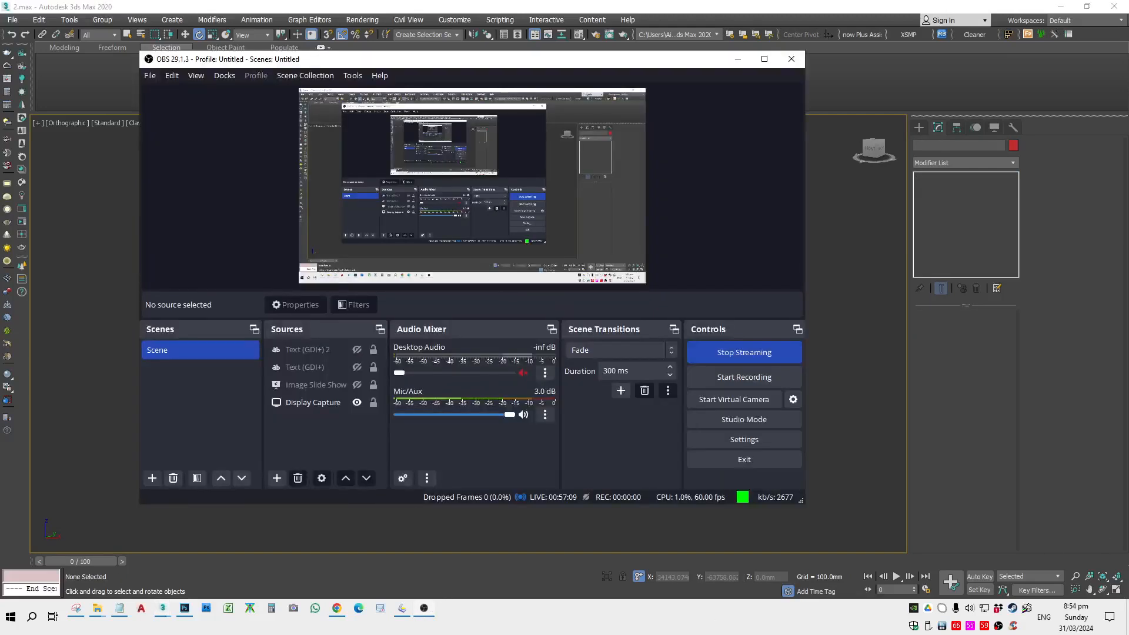